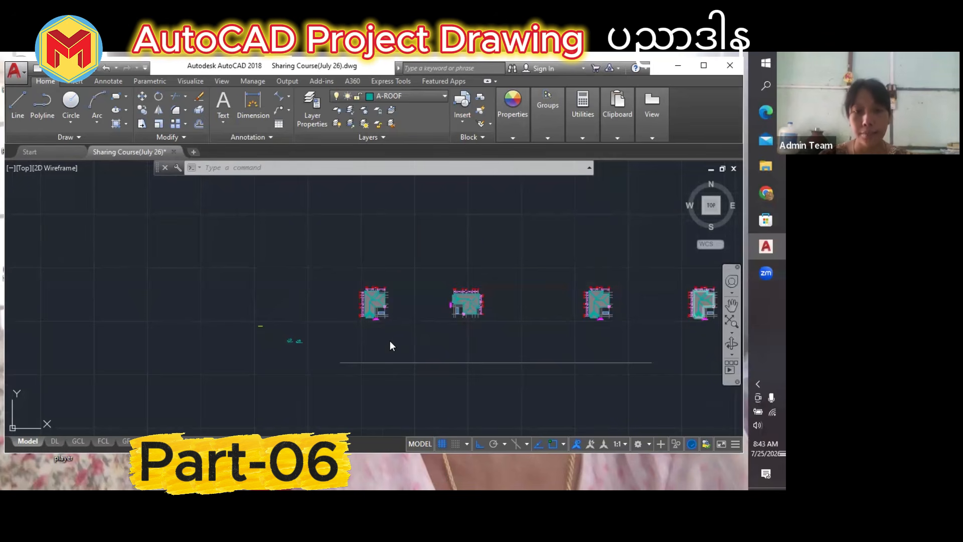
Annotate the first roof plan with arrows and numbers marking its four viewing directions.
{"action": "left_click_drag", "start_coordinate": [370, 323], "coordinate": [383, 328]}
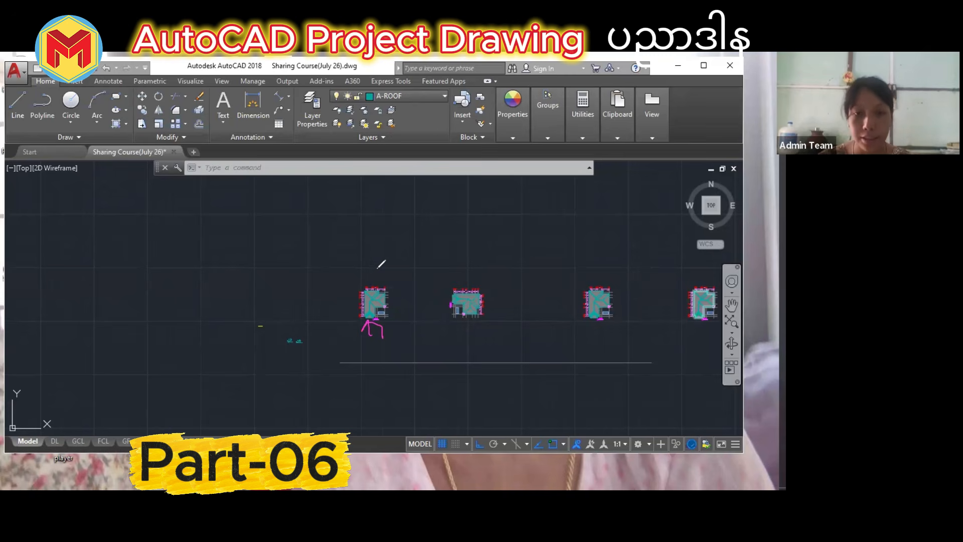
{"action": "left_click_drag", "start_coordinate": [372, 254], "coordinate": [371, 280]}
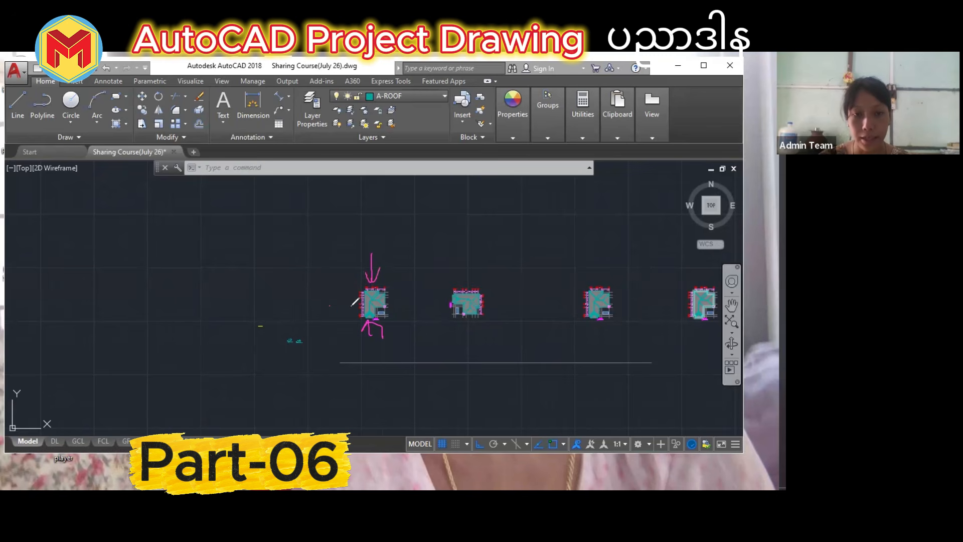
{"action": "left_click_drag", "start_coordinate": [329, 305], "coordinate": [350, 306]}
{"action": "left_click_drag", "start_coordinate": [389, 311], "coordinate": [408, 304]}
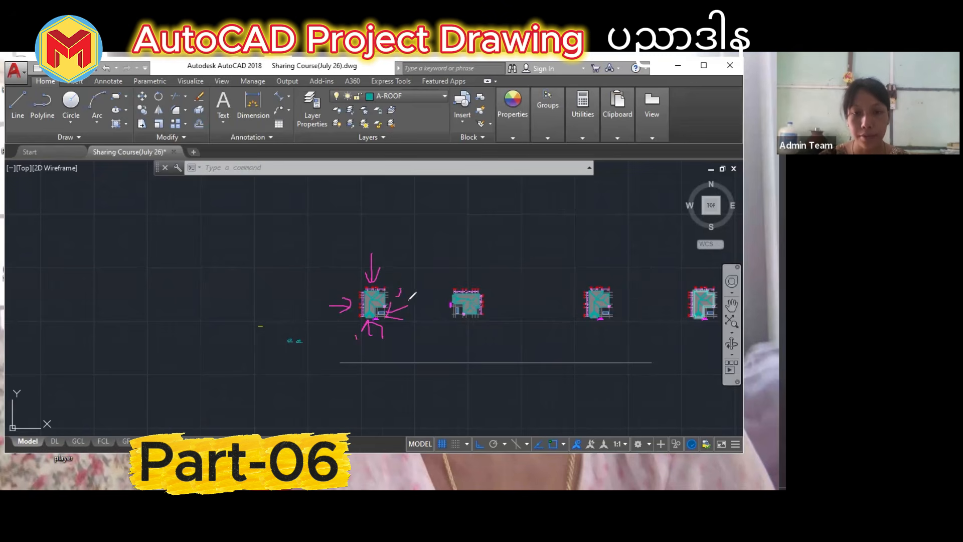
{"action": "left_click_drag", "start_coordinate": [378, 245], "coordinate": [386, 260]}
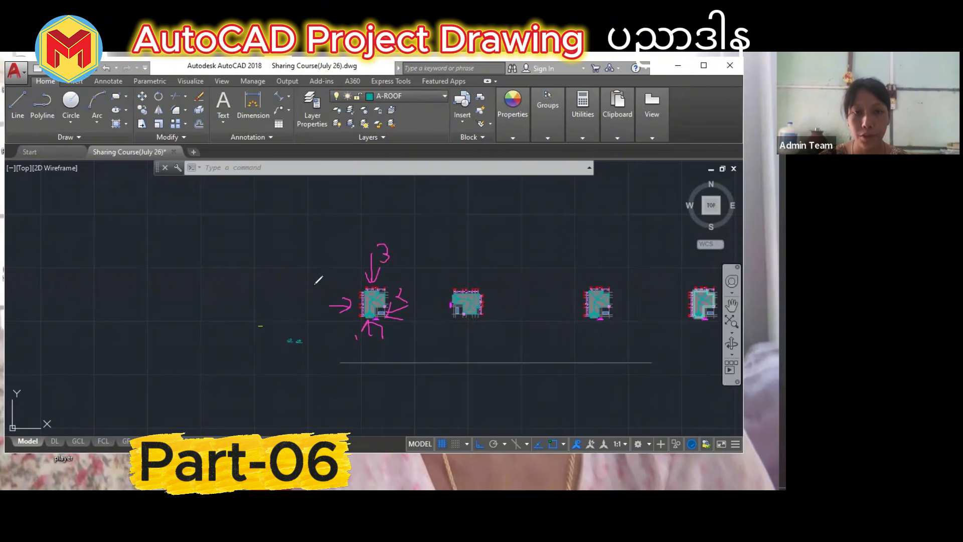
{"action": "left_click_drag", "start_coordinate": [315, 285], "coordinate": [329, 302]}
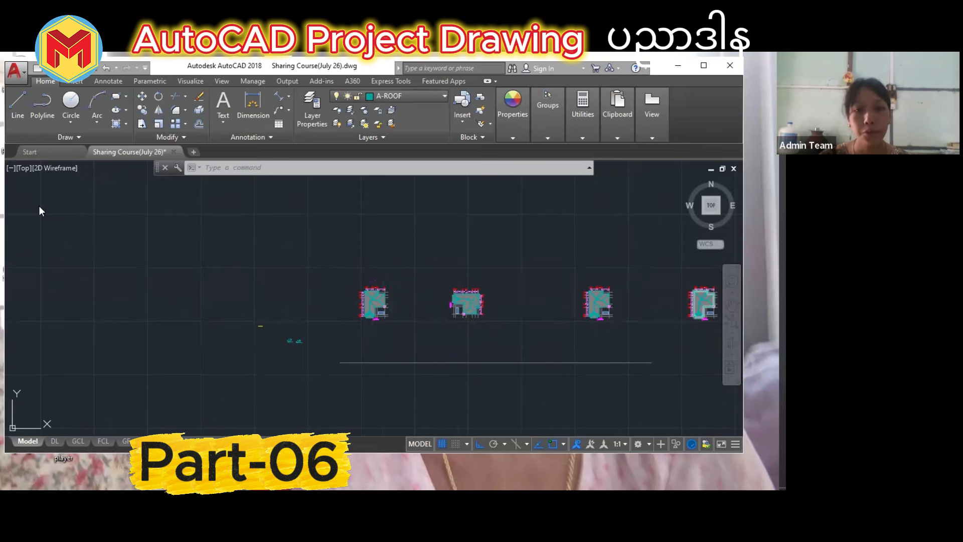
Switch to Autodesk Viewer in the browser and open the A107 - Front Elevation sheet.
{"action": "scroll", "coordinate": [389, 334], "scroll_direction": "up", "scroll_amount": 3}
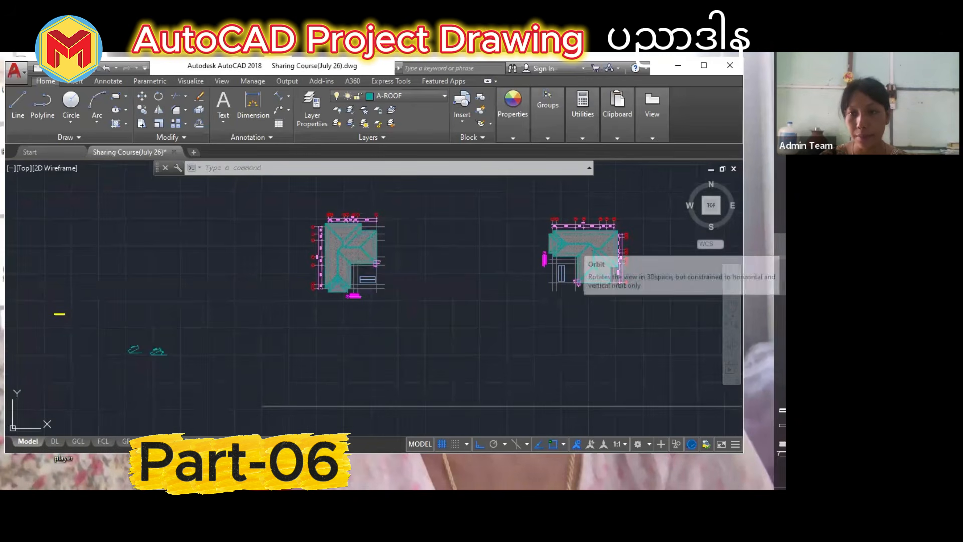
{"action": "mouse_move", "coordinate": [780, 194]}
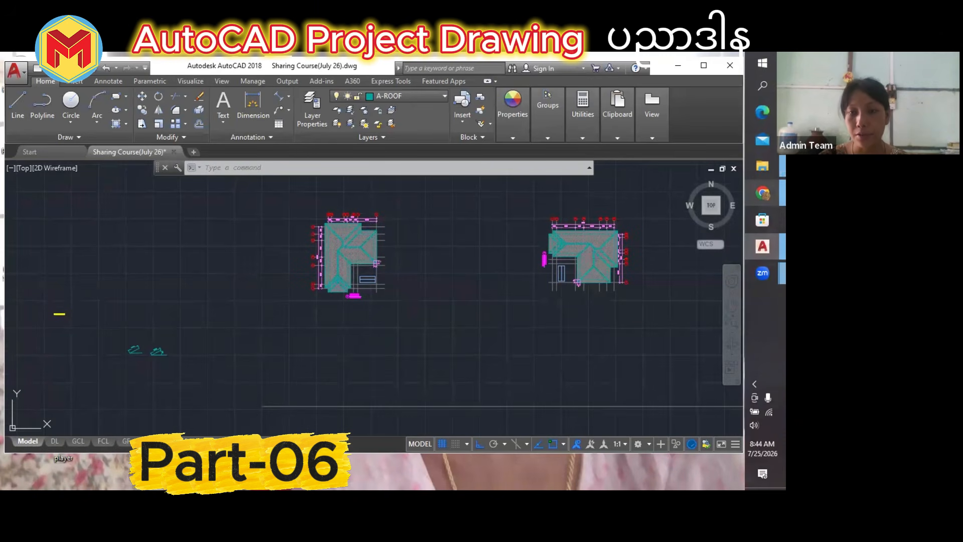
{"action": "left_click", "coordinate": [675, 223]}
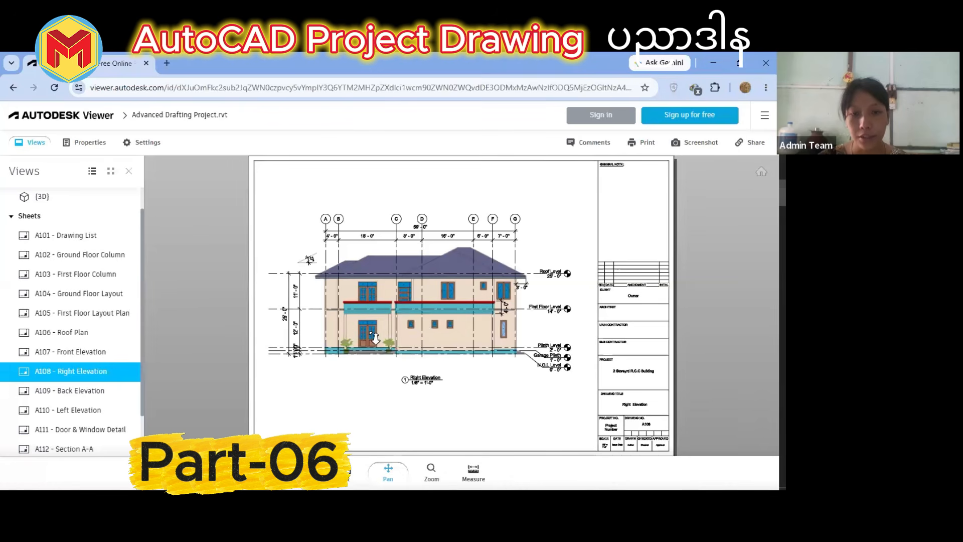
{"action": "scroll", "coordinate": [375, 345], "scroll_direction": "up", "scroll_amount": 1}
{"action": "scroll", "coordinate": [375, 344], "scroll_direction": "down", "scroll_amount": 1}
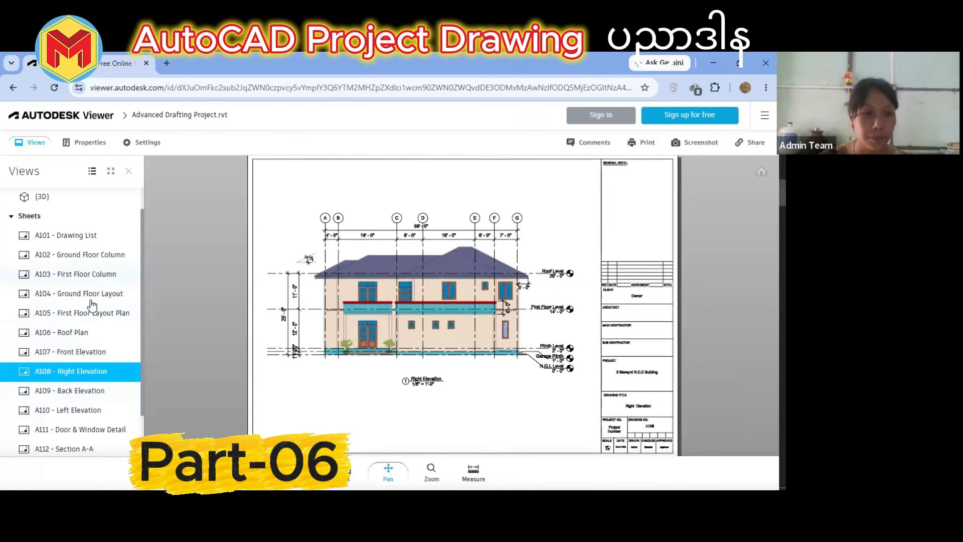
{"action": "left_click", "coordinate": [74, 350]}
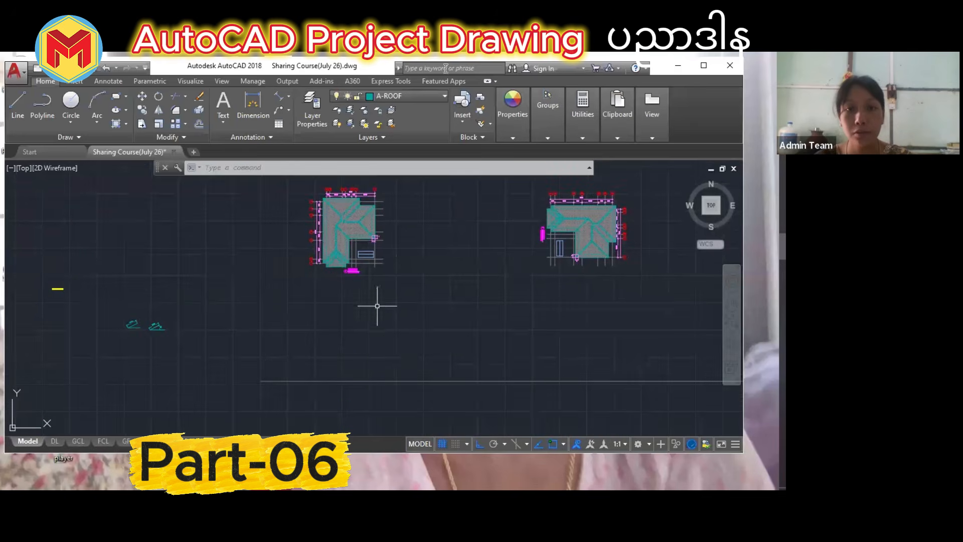
In AutoCAD, draw vertical construction lines through the two lower end corners of the first roof plan.
{"action": "left_click", "coordinate": [512, 131]}
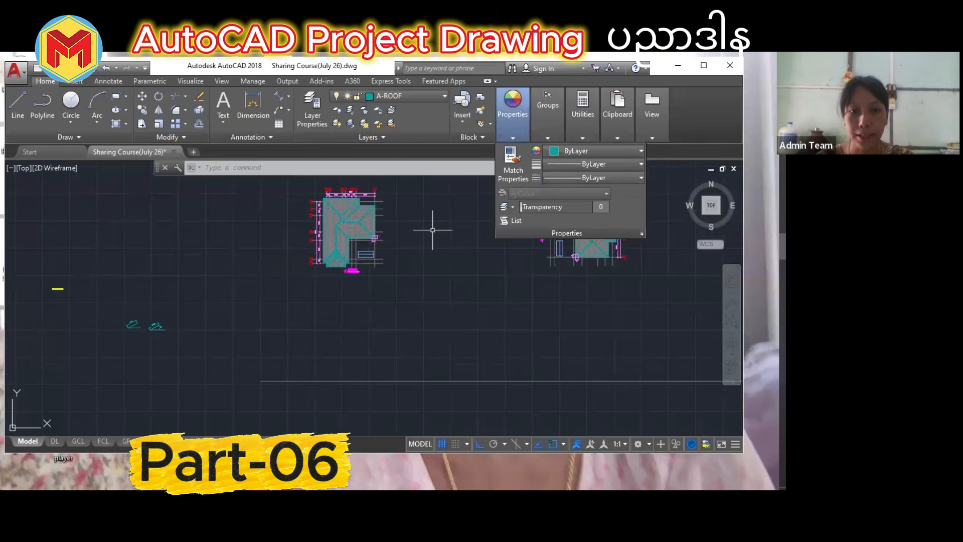
{"action": "left_click", "coordinate": [405, 296]}
{"action": "left_click", "coordinate": [363, 354]}
{"action": "type", "text": "xl"}
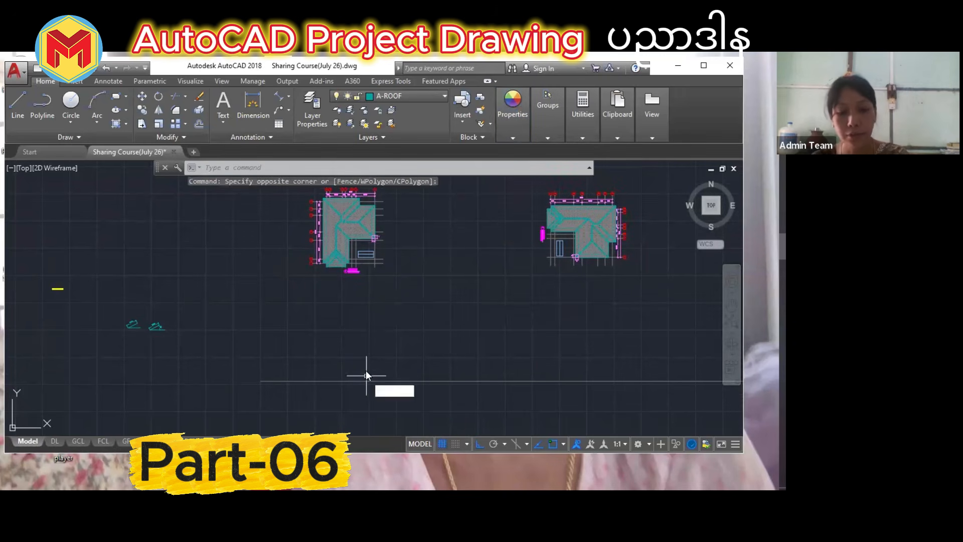
{"action": "key", "text": "Return"}
{"action": "type", "text": "v"}
{"action": "key", "text": "Return"}
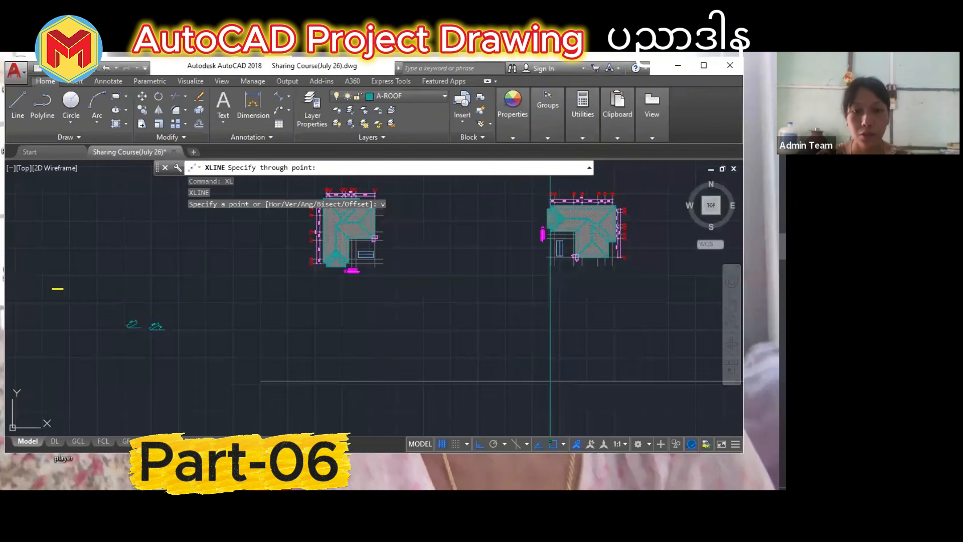
{"action": "scroll", "coordinate": [329, 266], "scroll_direction": "up", "scroll_amount": 5}
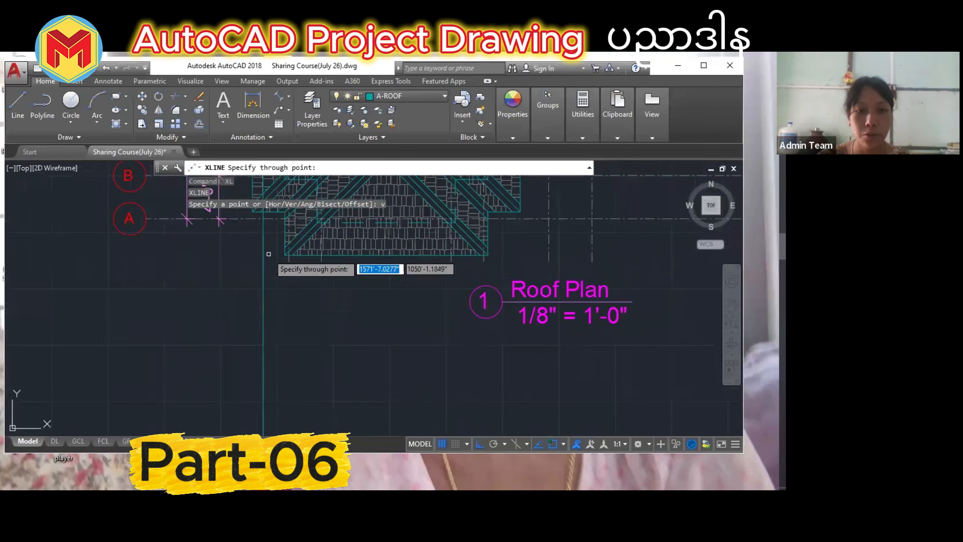
{"action": "left_click", "coordinate": [488, 255]}
{"action": "scroll", "coordinate": [452, 281], "scroll_direction": "down", "scroll_amount": 5}
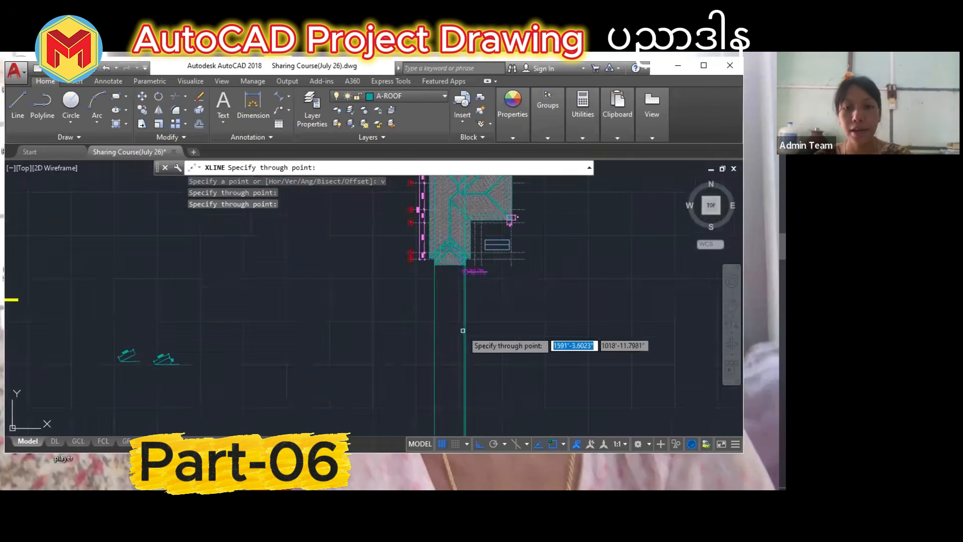
{"action": "key", "text": "Return"}
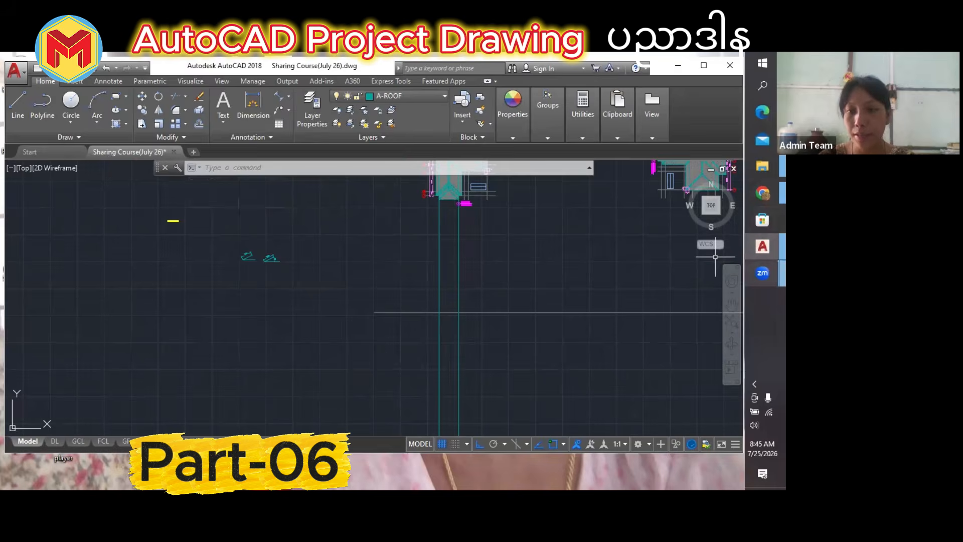
Check the roof slope symbol on the front elevation sheet in Autodesk Viewer and return to AutoCAD.
{"action": "left_click", "coordinate": [763, 193]}
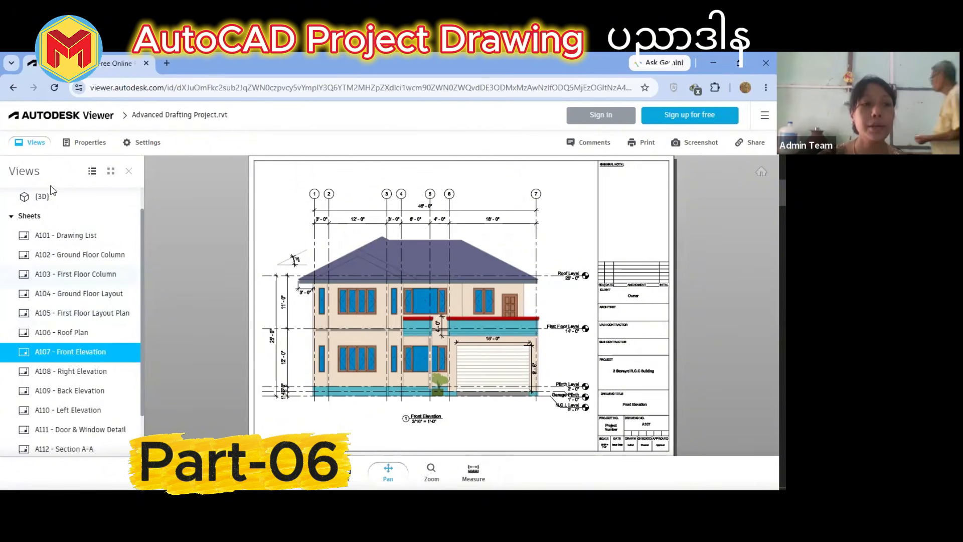
{"action": "mouse_move", "coordinate": [297, 271]}
{"action": "left_mouse_down"}
{"action": "mouse_move", "coordinate": [282, 274]}
{"action": "mouse_move", "coordinate": [280, 246]}
{"action": "mouse_move", "coordinate": [312, 249]}
{"action": "mouse_move", "coordinate": [307, 272]}
{"action": "left_mouse_up"}
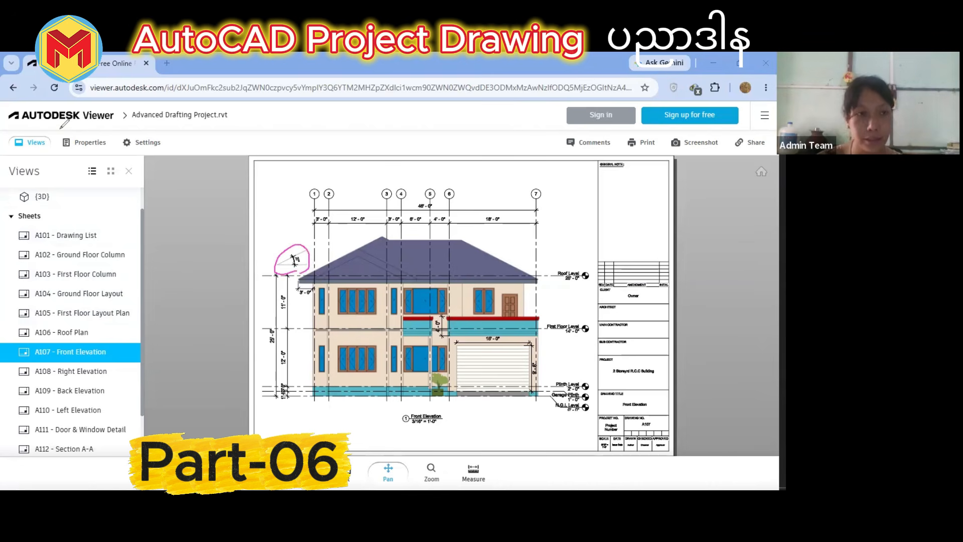
{"action": "left_click", "coordinate": [714, 55]}
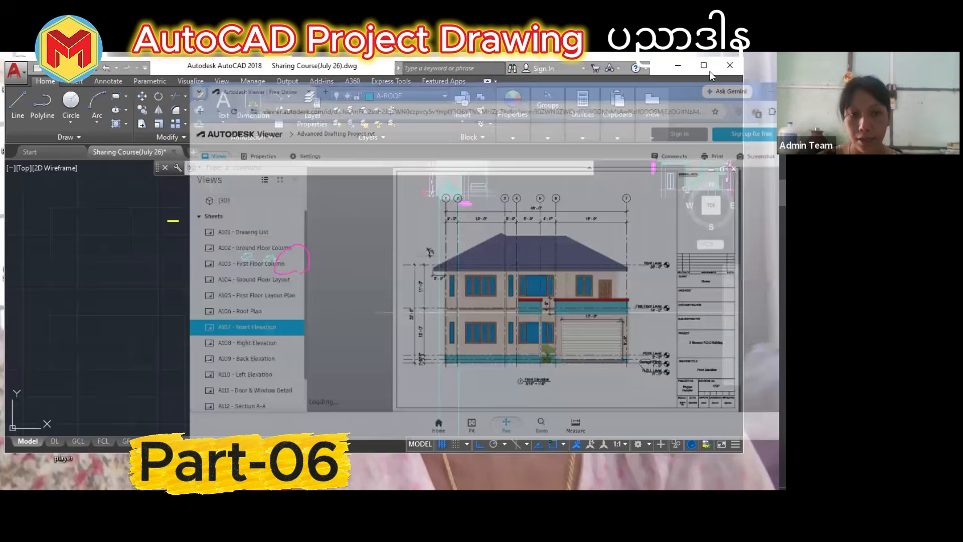
Turn on polar tracking and add 3 as an additional polar angle in the tracking settings.
{"action": "left_click", "coordinate": [492, 444]}
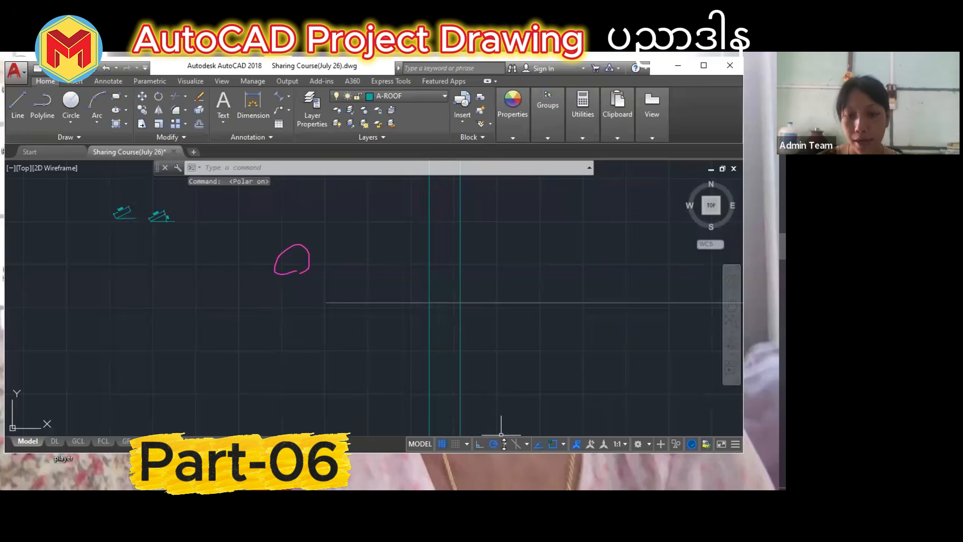
{"action": "left_click", "coordinate": [505, 444]}
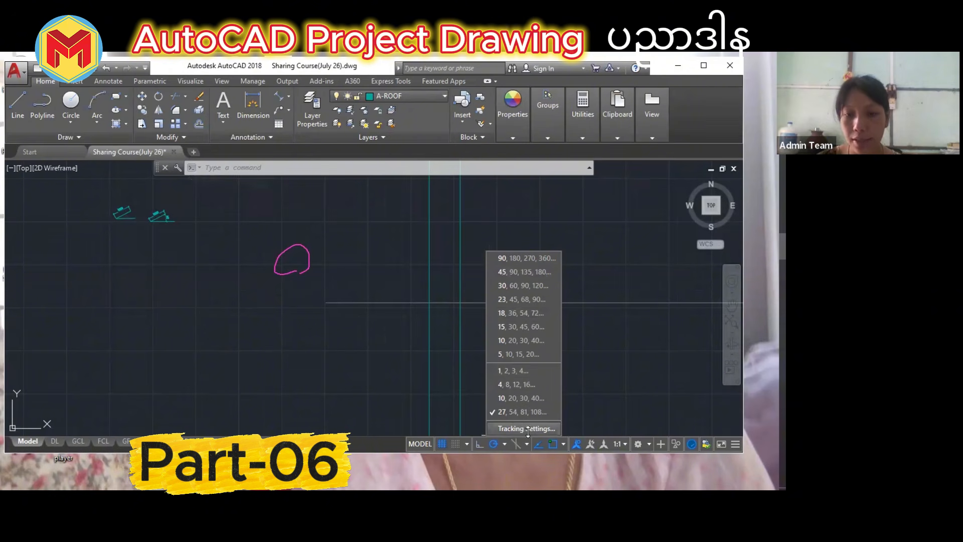
{"action": "left_click", "coordinate": [531, 429]}
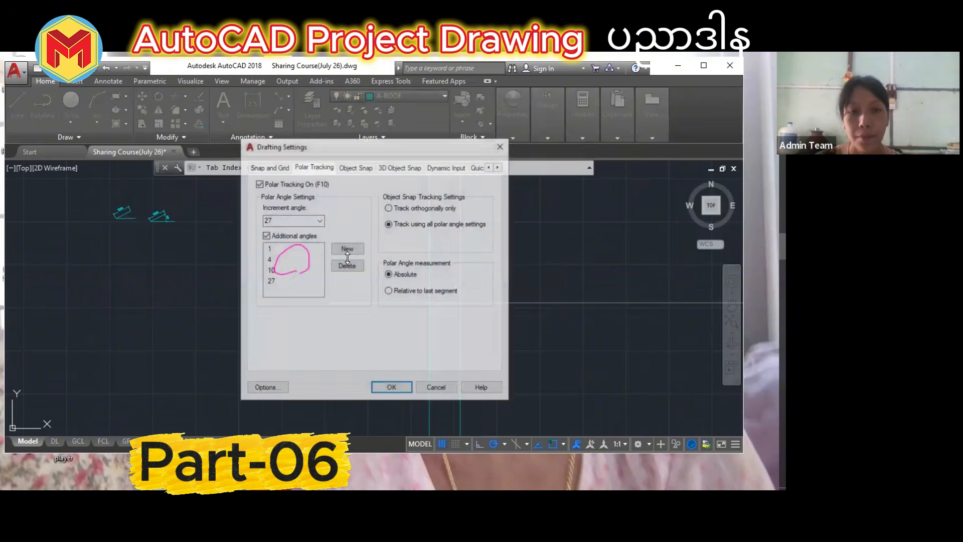
{"action": "left_click", "coordinate": [347, 248]}
{"action": "type", "text": "3"}
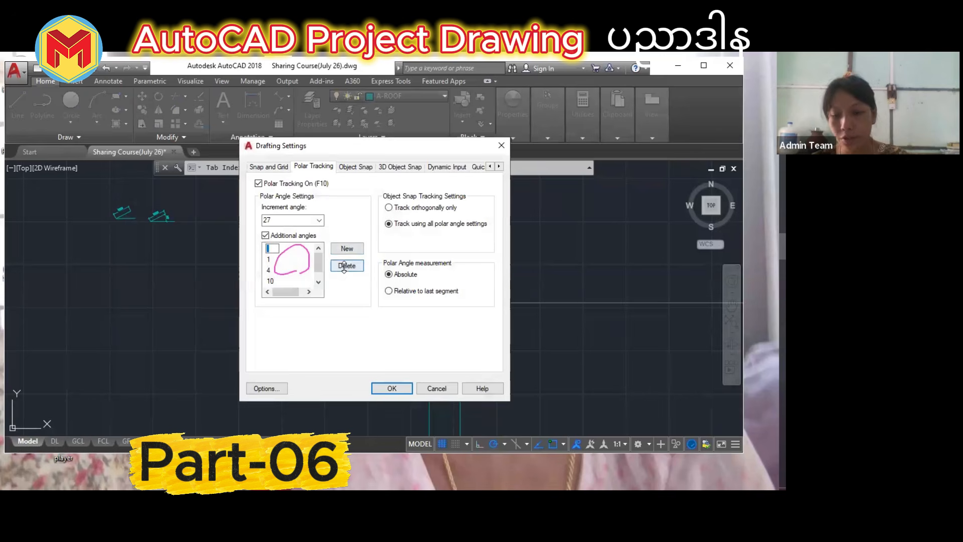
{"action": "left_click", "coordinate": [395, 390]}
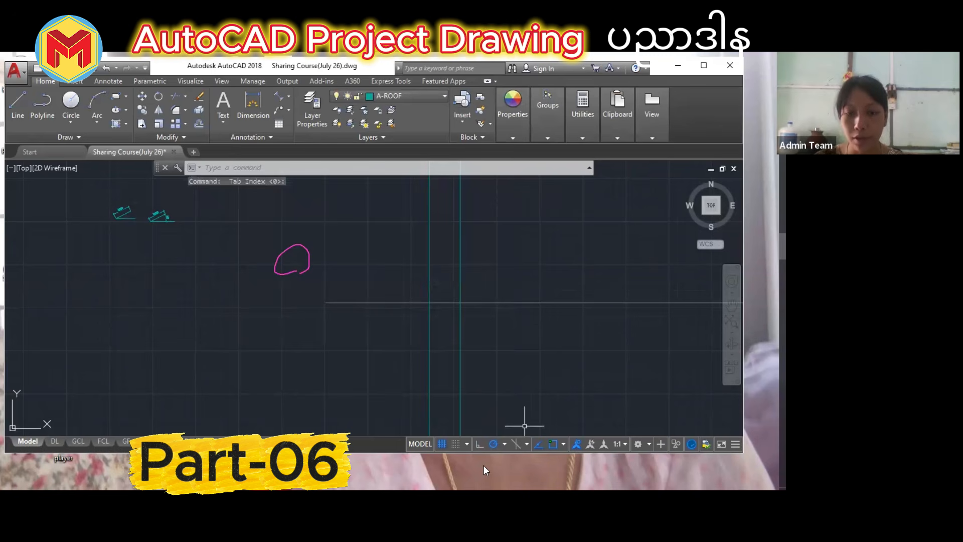
{"action": "left_click", "coordinate": [504, 444]}
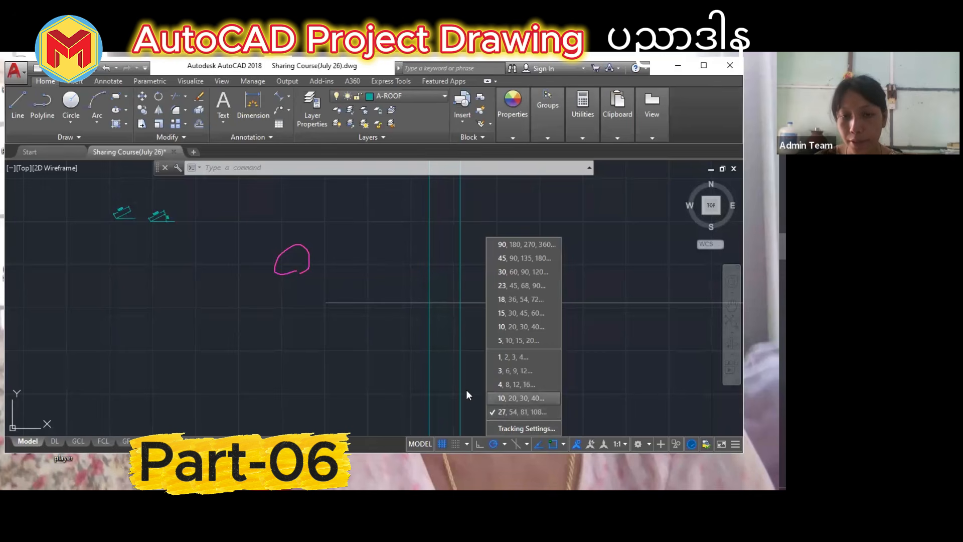
{"action": "left_click", "coordinate": [505, 444]}
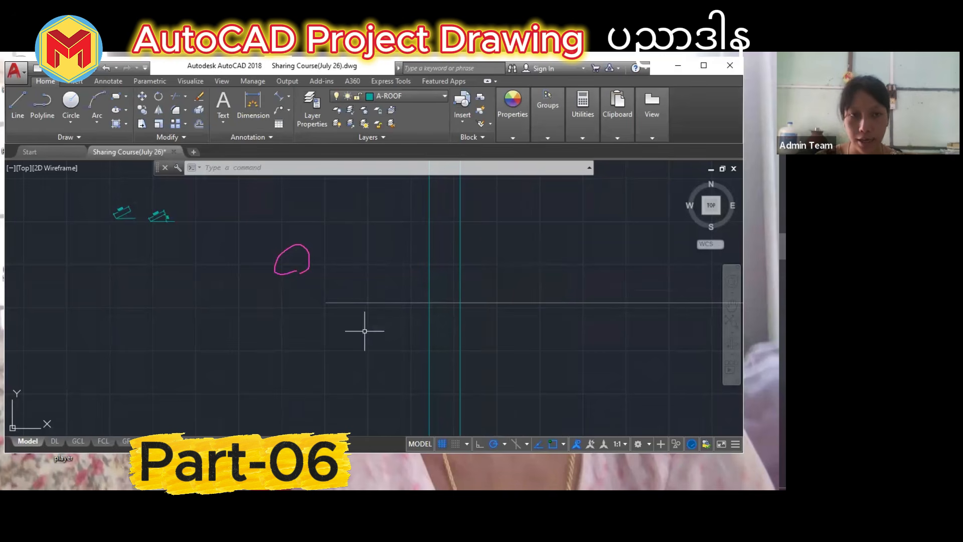
Examine the yellow text note about entering a distance and angle near the slope sample sketches.
{"action": "middle_click_drag", "start_coordinate": [365, 331], "coordinate": [442, 349]}
{"action": "scroll", "coordinate": [195, 245], "scroll_direction": "up", "scroll_amount": 4}
{"action": "middle_click_drag", "start_coordinate": [210, 269], "coordinate": [440, 372]}
{"action": "scroll", "coordinate": [353, 318], "scroll_direction": "down", "scroll_amount": 4}
{"action": "scroll", "coordinate": [275, 281], "scroll_direction": "up", "scroll_amount": 8}
{"action": "scroll", "coordinate": [353, 273], "scroll_direction": "up", "scroll_amount": 4}
{"action": "scroll", "coordinate": [339, 329], "scroll_direction": "down", "scroll_amount": 4}
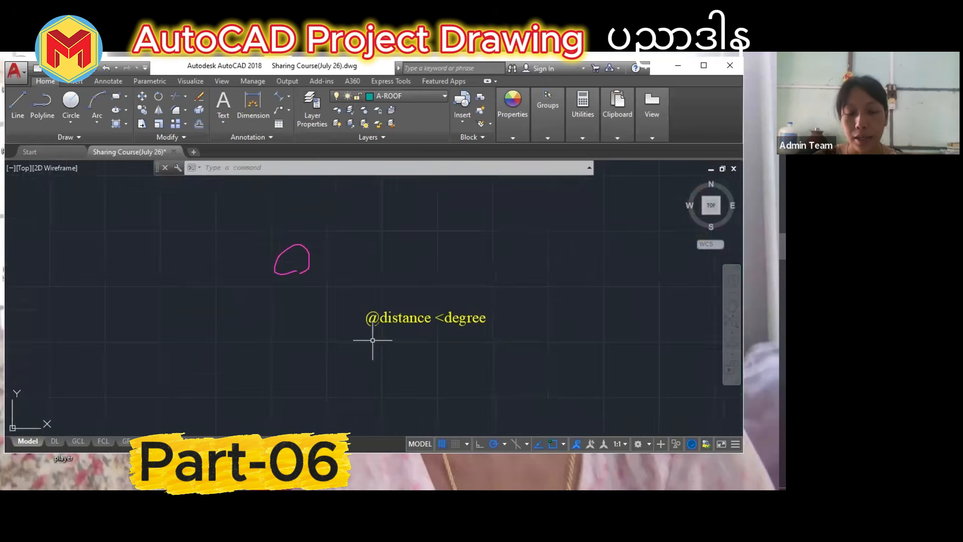
{"action": "scroll", "coordinate": [356, 328], "scroll_direction": "up", "scroll_amount": 2}
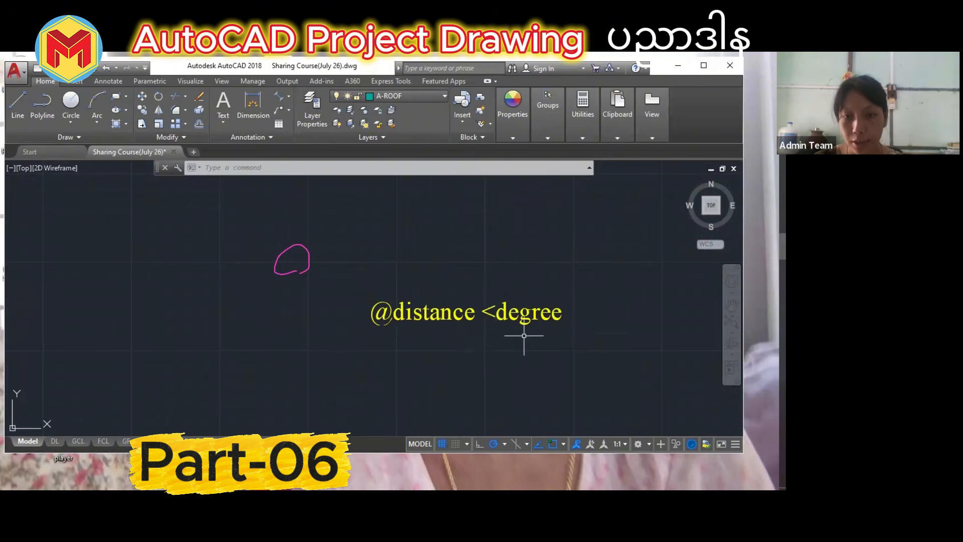
{"action": "scroll", "coordinate": [436, 330], "scroll_direction": "down", "scroll_amount": 6}
{"action": "scroll", "coordinate": [467, 346], "scroll_direction": "down", "scroll_amount": 6}
{"action": "middle_click_drag", "start_coordinate": [520, 355], "coordinate": [443, 323]}
{"action": "scroll", "coordinate": [561, 369], "scroll_direction": "up", "scroll_amount": 3}
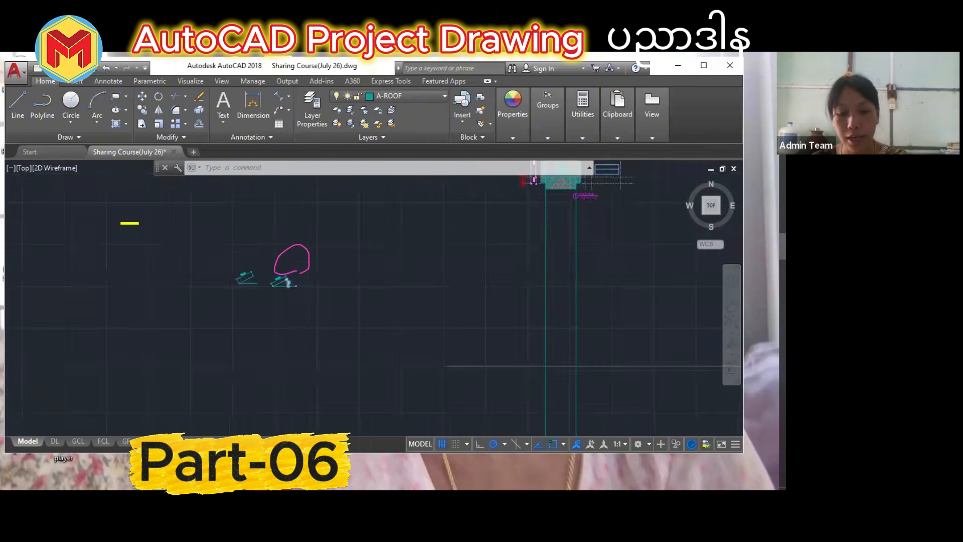
{"action": "middle_click_drag", "start_coordinate": [289, 282], "coordinate": [339, 321]}
{"action": "scroll", "coordinate": [339, 321], "scroll_direction": "up", "scroll_amount": 2}
{"action": "type", "text": "l"}
{"action": "key", "text": "Return"}
{"action": "left_click", "coordinate": [409, 341]}
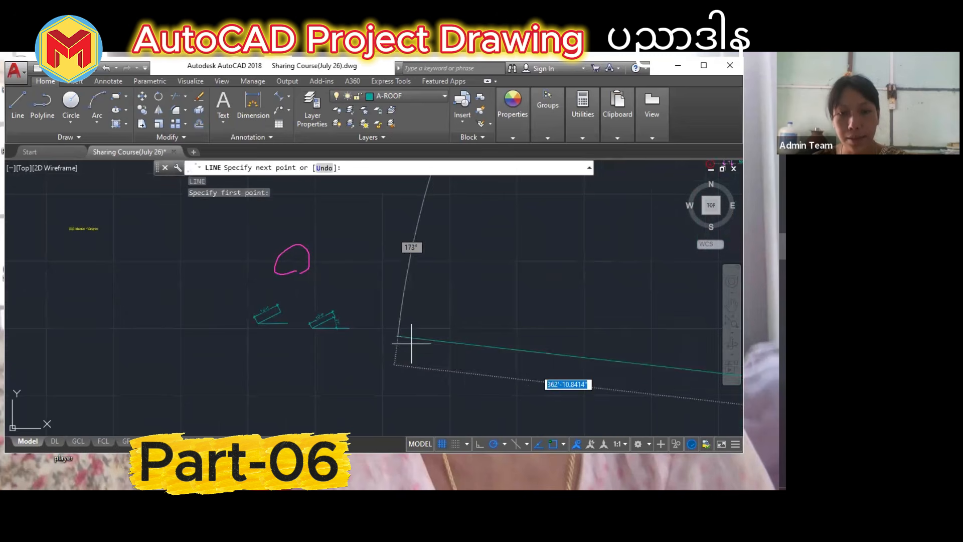
{"action": "key", "text": "Escape"}
{"action": "key", "text": "Escape"}
Turn polar tracking off and draw a 5' line at 27° beside the slope sample sketches.
{"action": "left_click", "coordinate": [494, 443]}
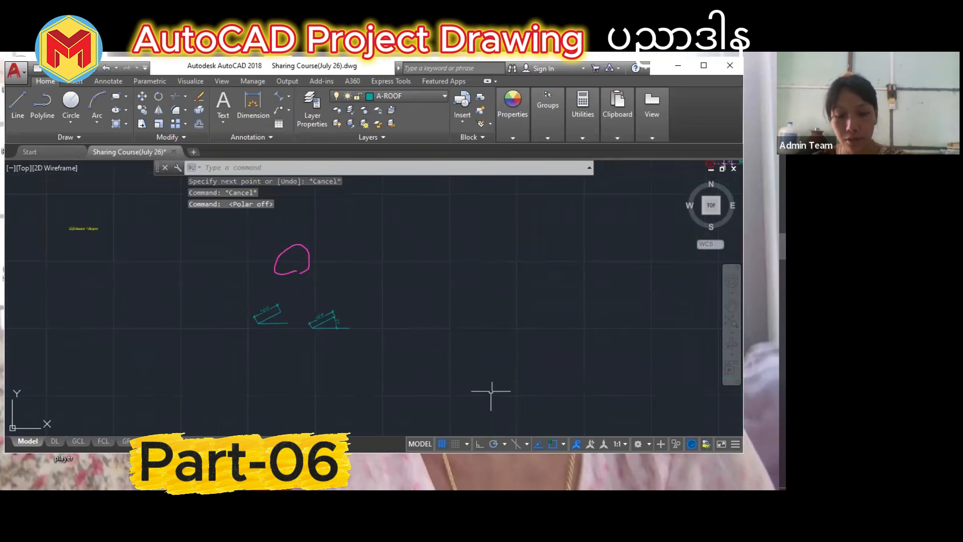
{"action": "type", "text": "l"}
{"action": "key", "text": "Return"}
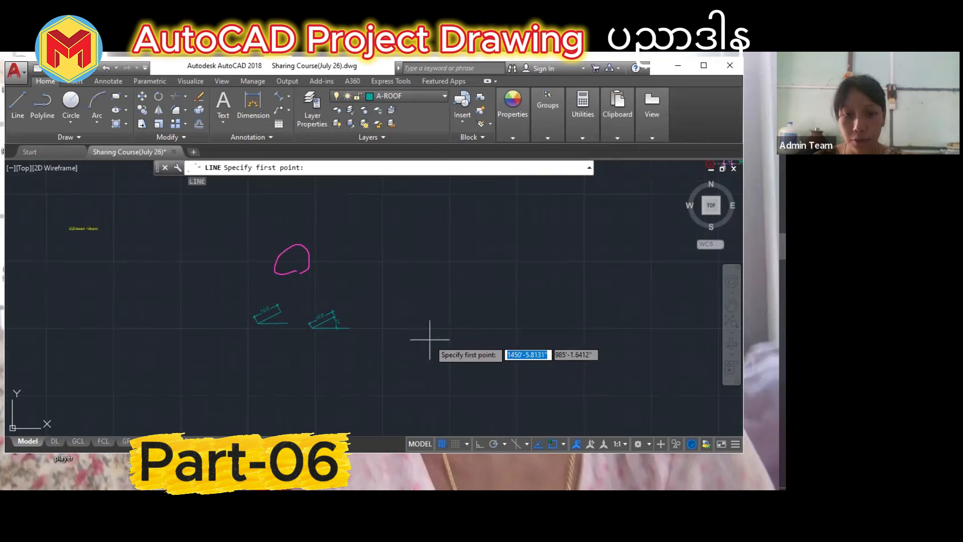
{"action": "left_click", "coordinate": [387, 327]}
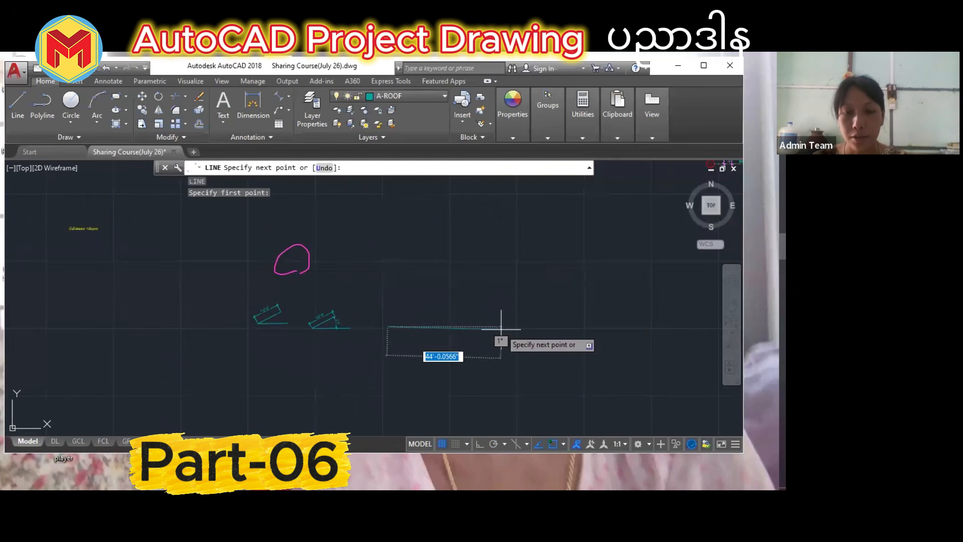
{"action": "key", "text": "F8"}
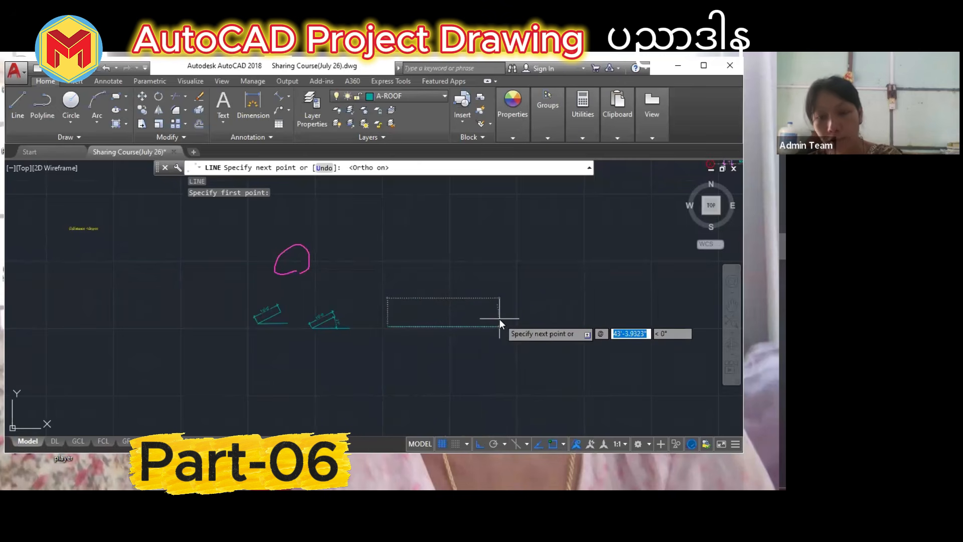
{"action": "type", "text": "5'"}
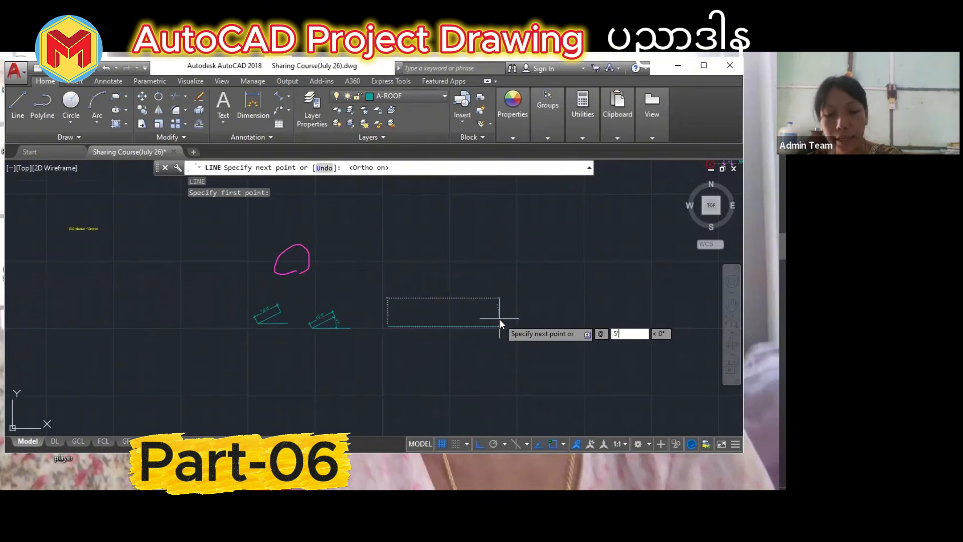
{"action": "key", "text": "Tab"}
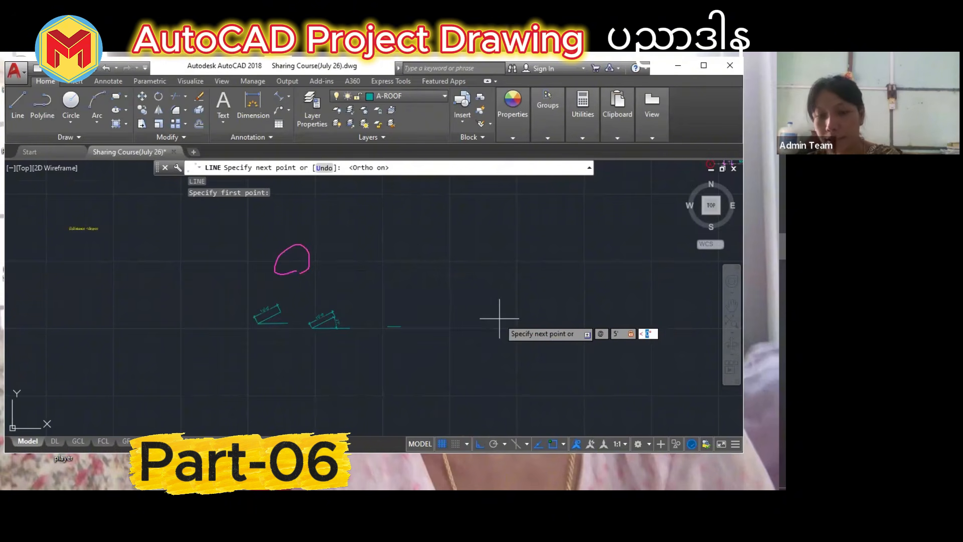
{"action": "type", "text": "27"}
{"action": "key", "text": "Return"}
{"action": "key", "text": "Return"}
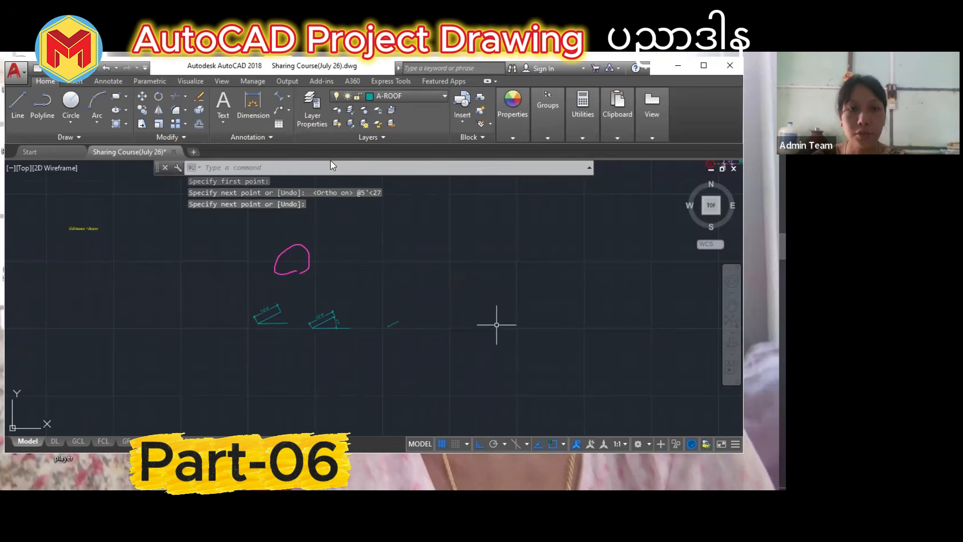
Add an aligned dimension above the new sloped sample line.
{"action": "scroll", "coordinate": [394, 348], "scroll_direction": "up", "scroll_amount": 5}
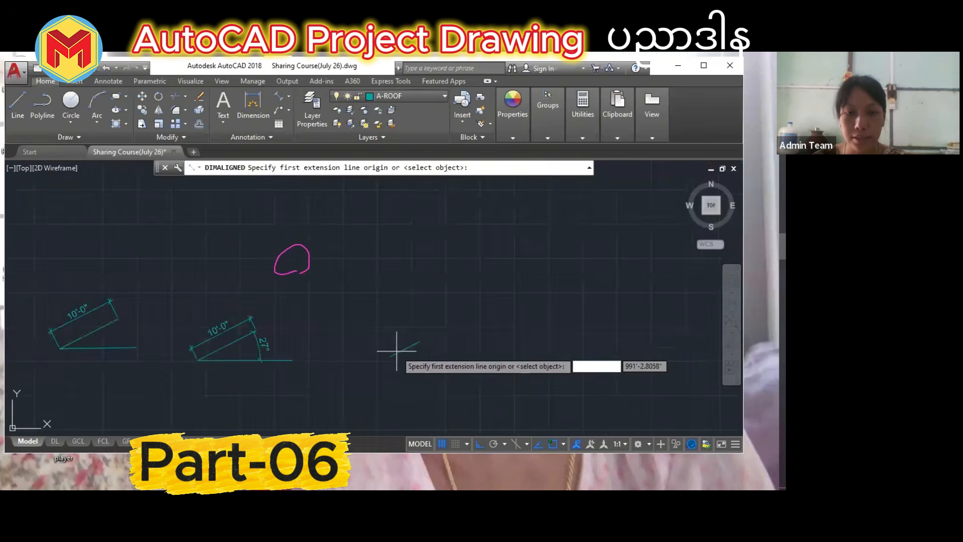
{"action": "left_click", "coordinate": [377, 349]}
{"action": "left_click", "coordinate": [449, 312]}
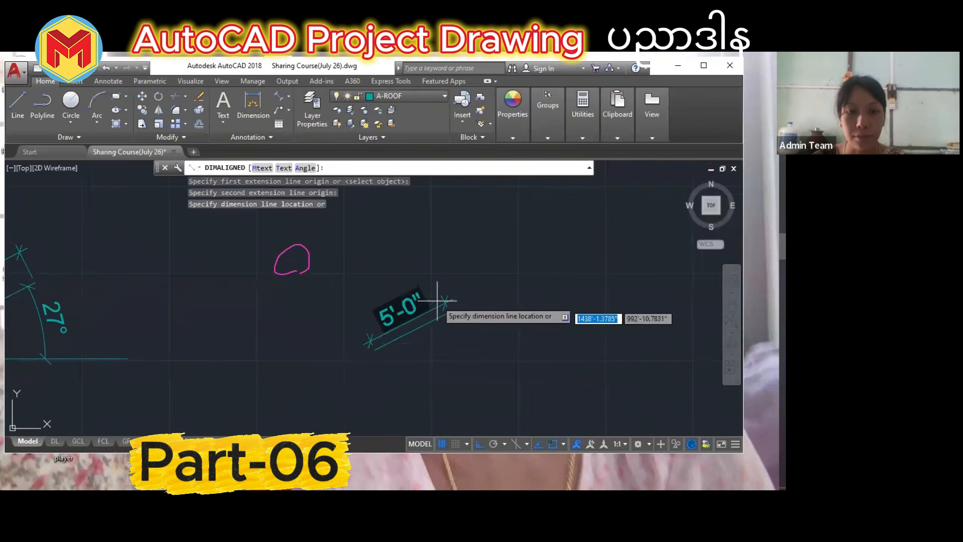
{"action": "left_click", "coordinate": [436, 287]}
Draw a horizontal base line from the lower end of the new sloped sample line.
{"action": "type", "text": "l"}
{"action": "key", "text": "Return"}
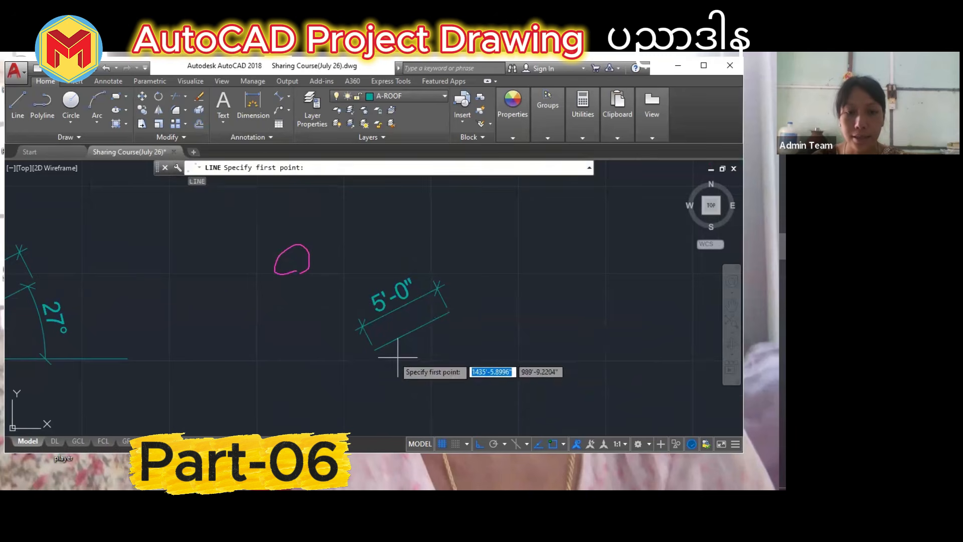
{"action": "left_click", "coordinate": [376, 349]}
{"action": "left_click", "coordinate": [505, 348]}
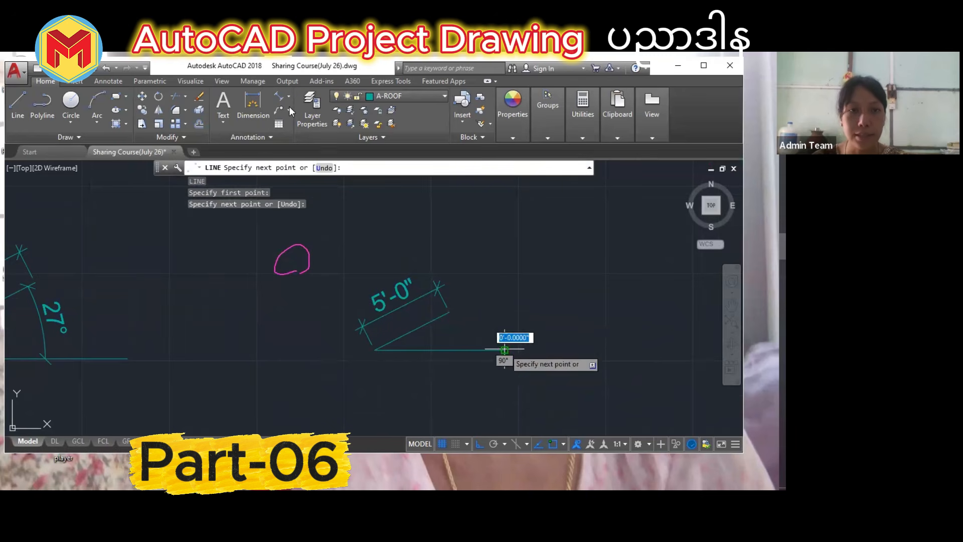
{"action": "key", "text": "Return"}
Add an angular dimension between the horizontal base line and the new sloped sample line.
{"action": "left_click", "coordinate": [288, 97]}
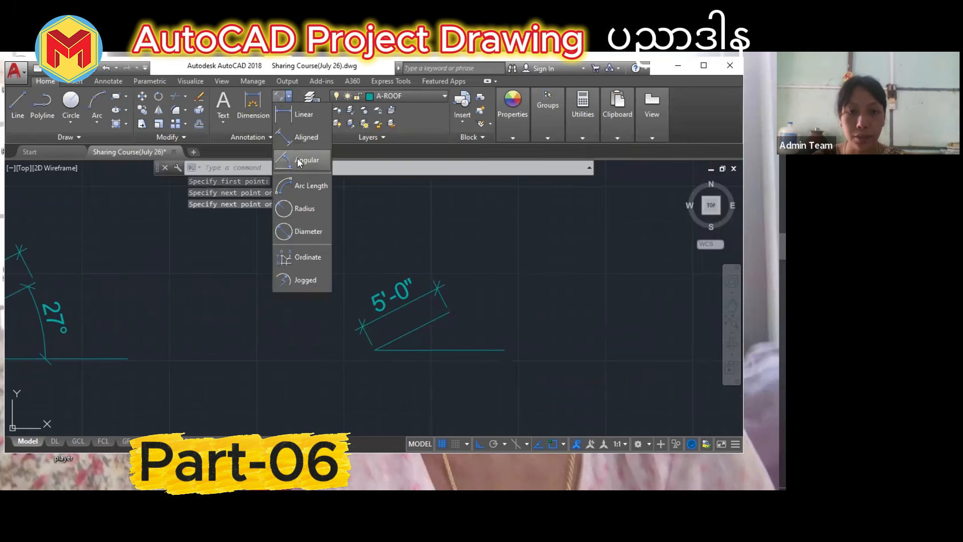
{"action": "left_click", "coordinate": [301, 159]}
{"action": "left_click", "coordinate": [444, 350]}
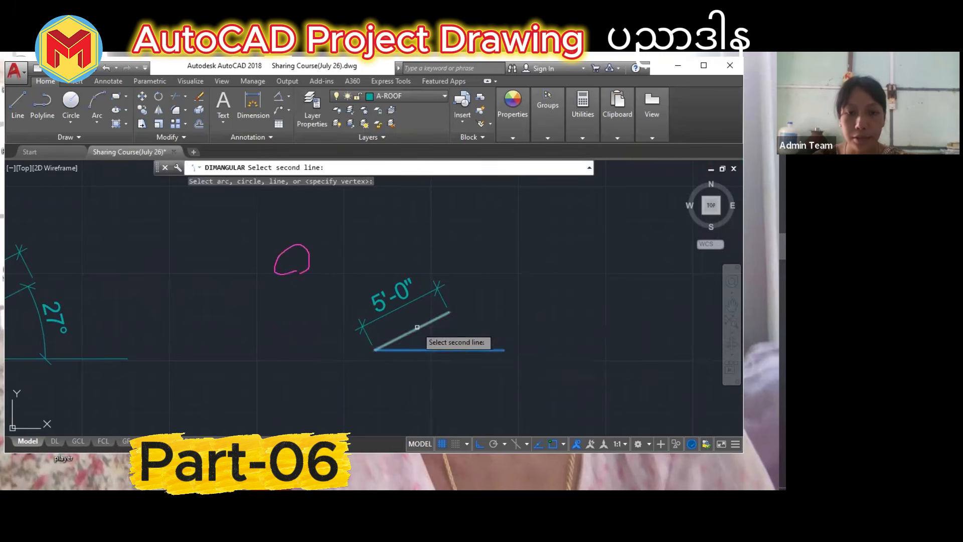
{"action": "left_click", "coordinate": [421, 327]}
{"action": "left_click", "coordinate": [451, 334]}
{"action": "scroll", "coordinate": [405, 323], "scroll_direction": "down", "scroll_amount": 8}
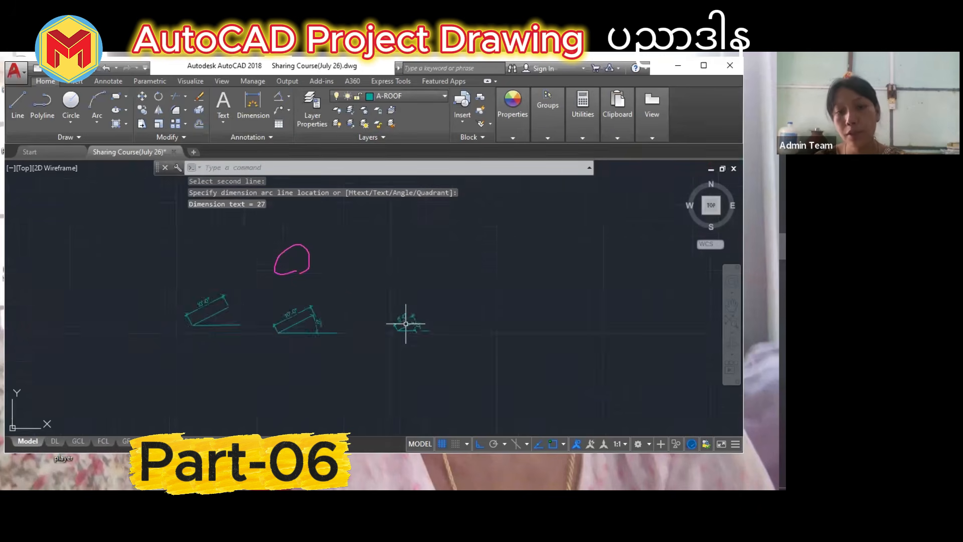
Draw a line along the horizontal level line between the two vertical construction lines of the elevation.
{"action": "scroll", "coordinate": [369, 301], "scroll_direction": "up", "scroll_amount": 8}
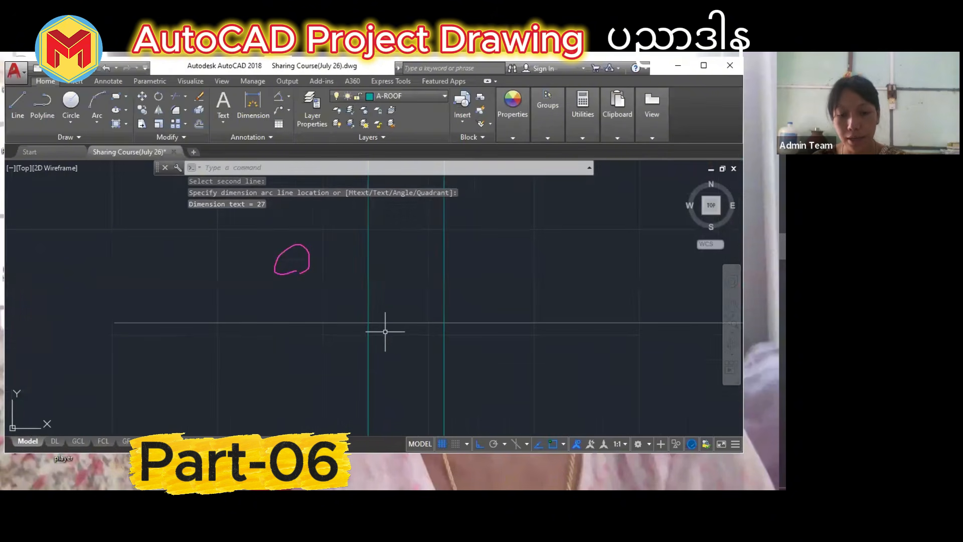
{"action": "type", "text": "l"}
{"action": "key", "text": "Return"}
{"action": "left_click", "coordinate": [444, 323]}
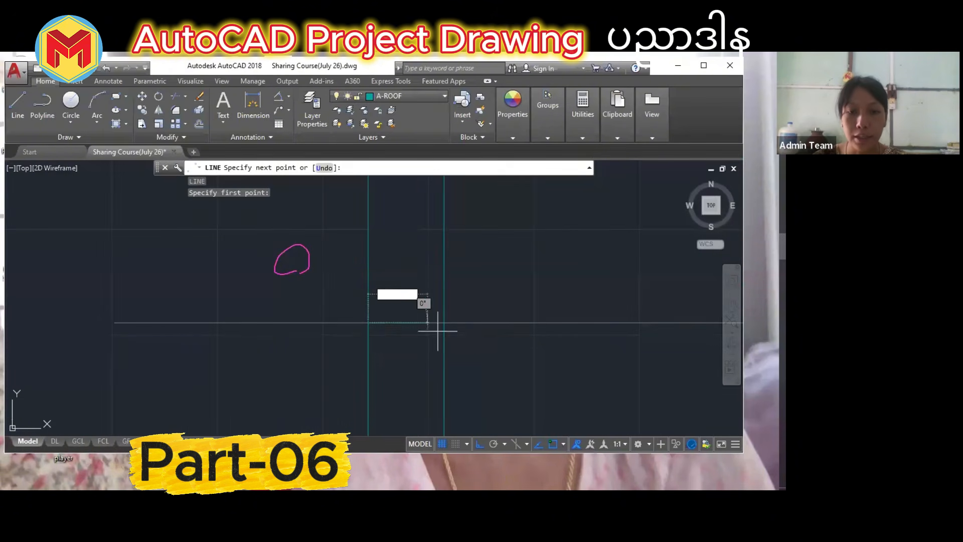
{"action": "key", "text": "Return"}
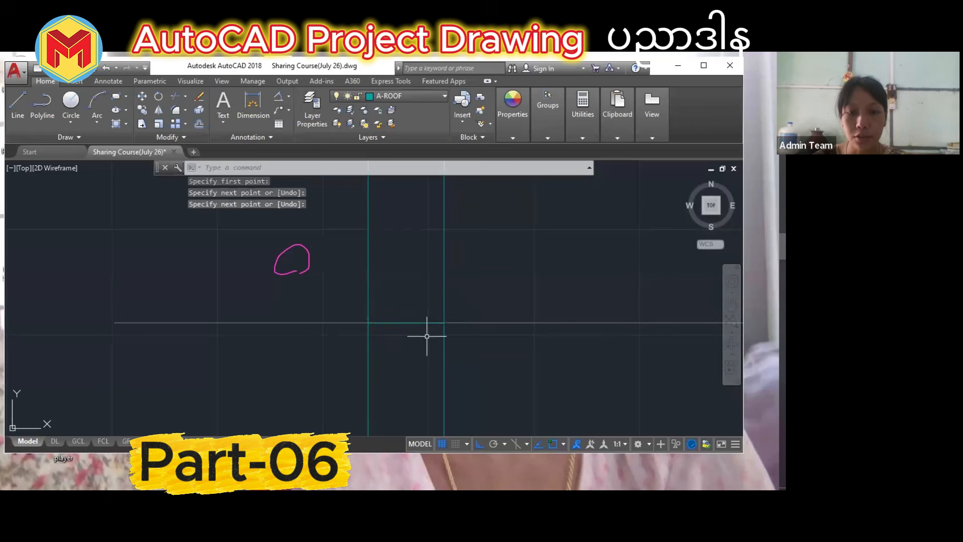
Turn polar tracking on and draw a roof slope line about 18' long at 27° from the base line's left end.
{"action": "left_click", "coordinate": [494, 443]}
{"action": "left_click", "coordinate": [505, 444]}
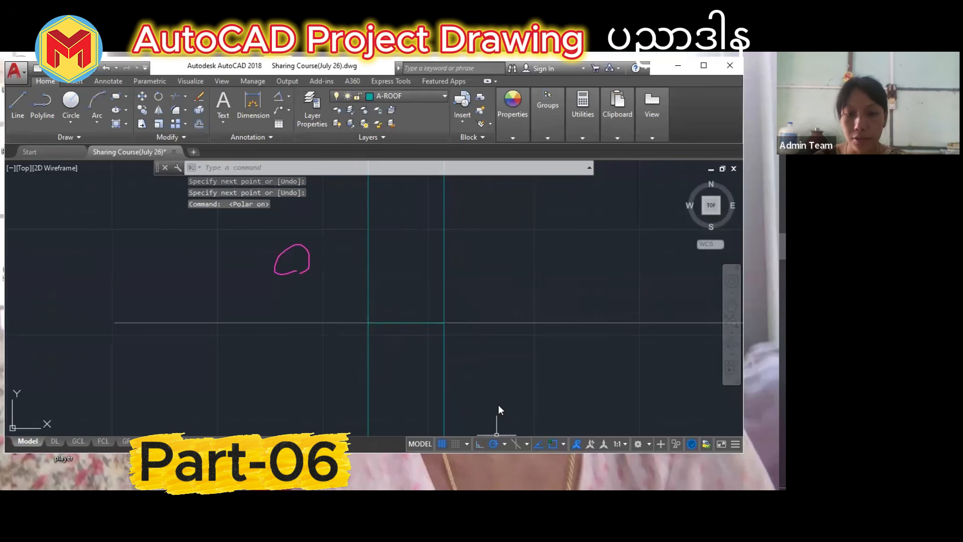
{"action": "left_click", "coordinate": [397, 349]}
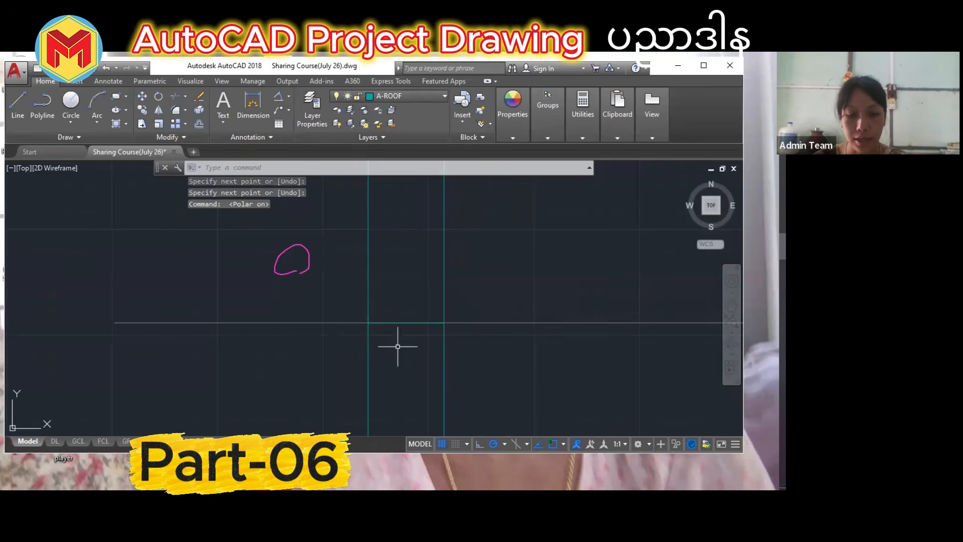
{"action": "type", "text": "l"}
{"action": "key", "text": "Return"}
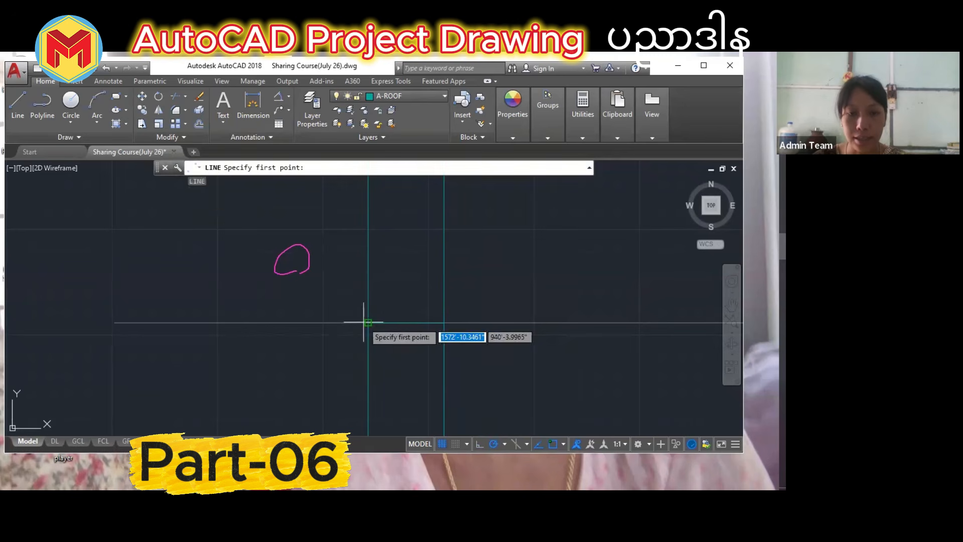
{"action": "left_click", "coordinate": [369, 322]}
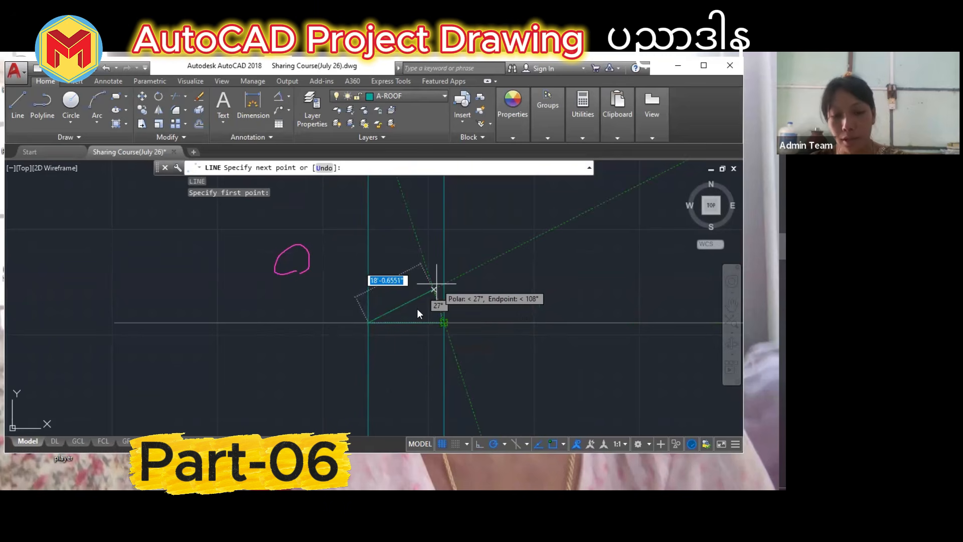
{"action": "left_click", "coordinate": [435, 289]}
{"action": "key", "text": "Return"}
{"action": "type", "text": "m"}
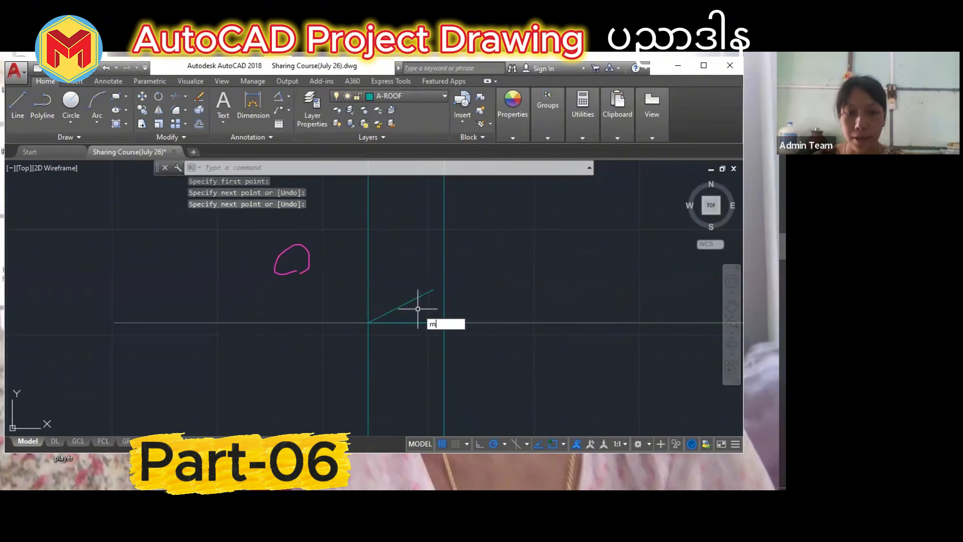
{"action": "type", "text": "i"}
{"action": "key", "text": "Return"}
{"action": "left_click", "coordinate": [410, 302]}
{"action": "key", "text": "Return"}
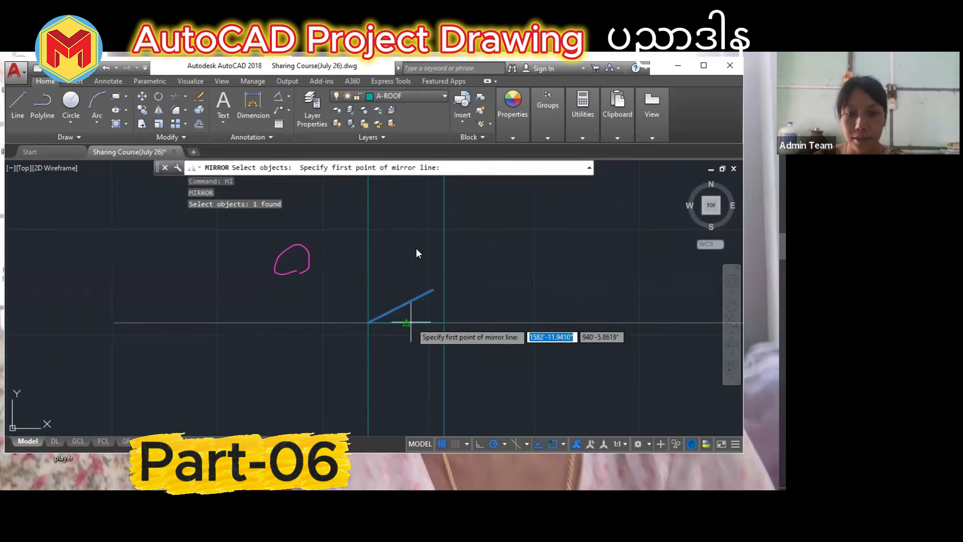
{"action": "left_click", "coordinate": [409, 322]}
{"action": "left_click", "coordinate": [416, 247]}
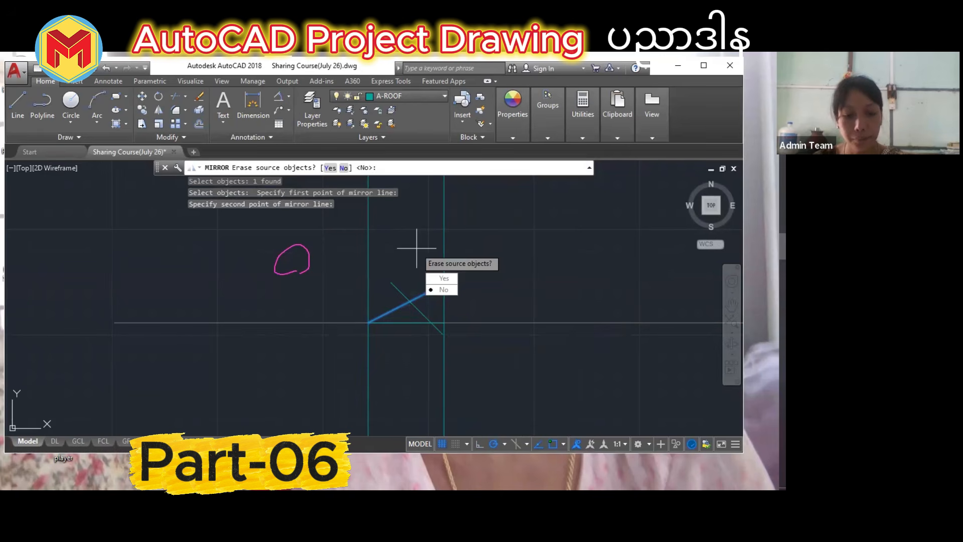
{"action": "key", "text": "Escape"}
{"action": "key", "text": "Escape"}
{"action": "key", "text": "Escape"}
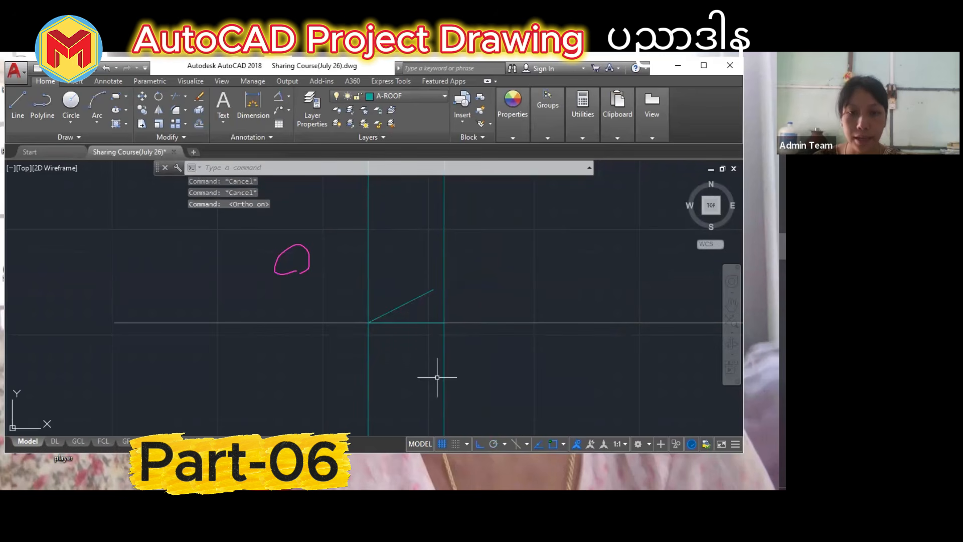
Mirror the roof slope line about a vertical axis through the base line's midpoint with Ortho on, keeping the original.
{"action": "type", "text": "mi"}
{"action": "key", "text": "Return"}
{"action": "left_click", "coordinate": [416, 300]}
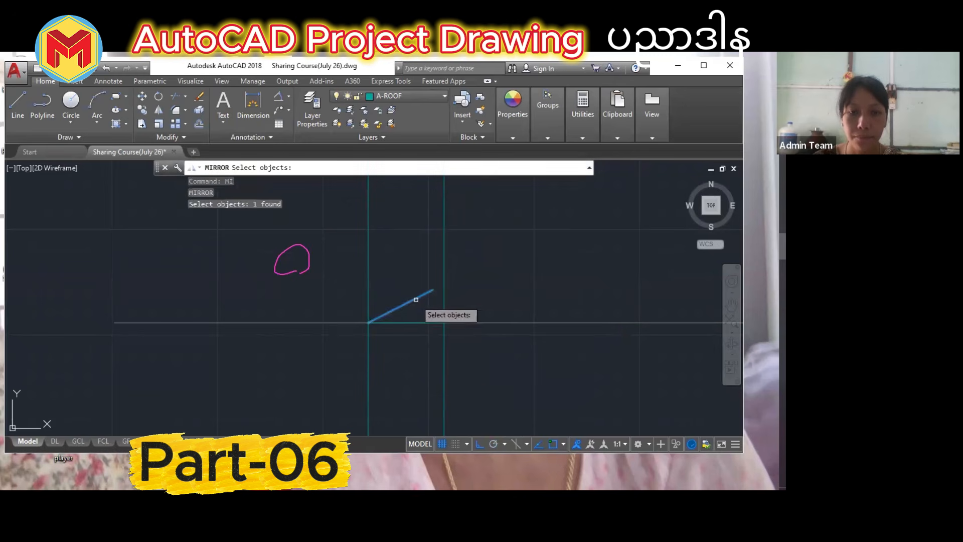
{"action": "key", "text": "Return"}
{"action": "left_click", "coordinate": [407, 304]}
{"action": "left_click", "coordinate": [403, 242]}
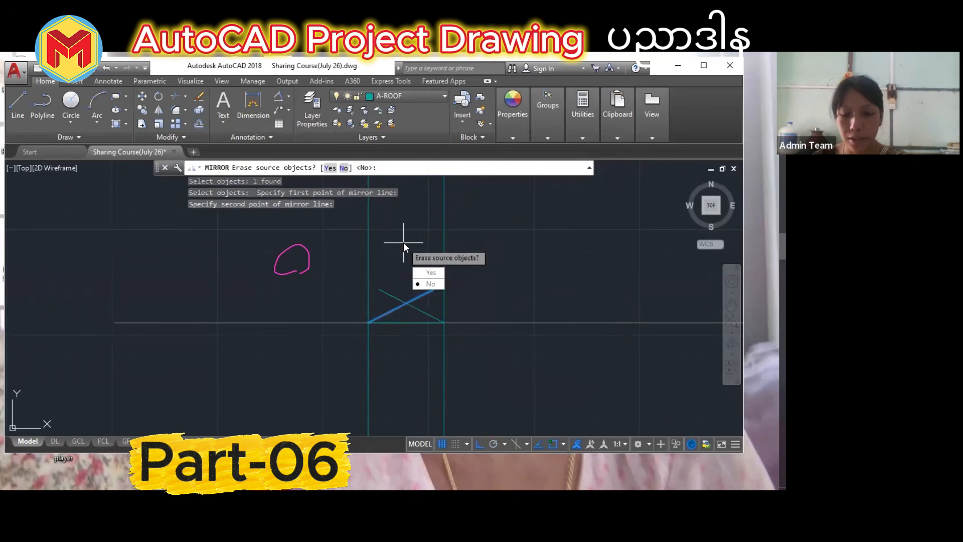
{"action": "key", "text": "Return"}
Trim the ends of the two roof slope lines that extend past their crossing point to form the gable peak.
{"action": "type", "text": "tr"}
{"action": "key", "text": "Return"}
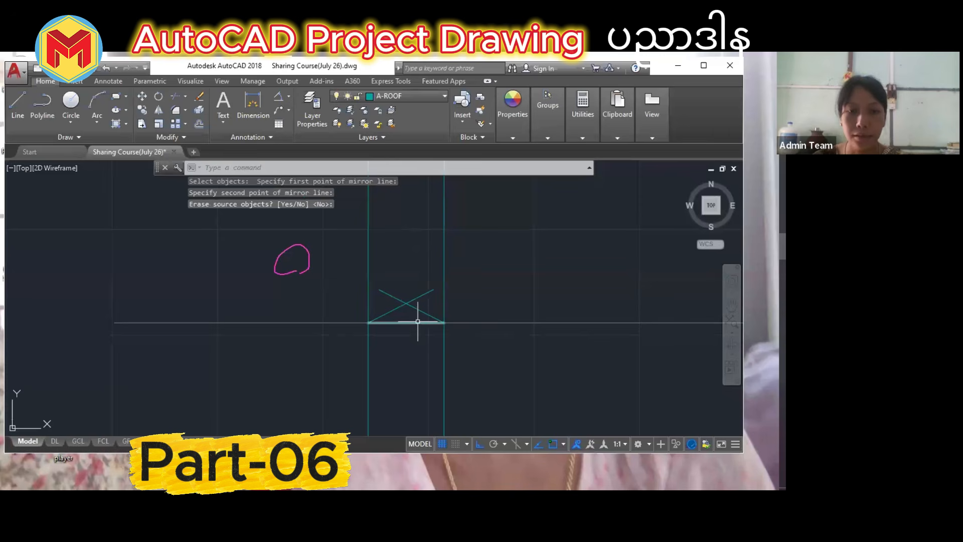
{"action": "key", "text": "Return"}
{"action": "scroll", "coordinate": [426, 299], "scroll_direction": "up", "scroll_amount": 4}
{"action": "left_click", "coordinate": [427, 298]}
{"action": "left_click", "coordinate": [409, 279]}
{"action": "left_click", "coordinate": [341, 292]}
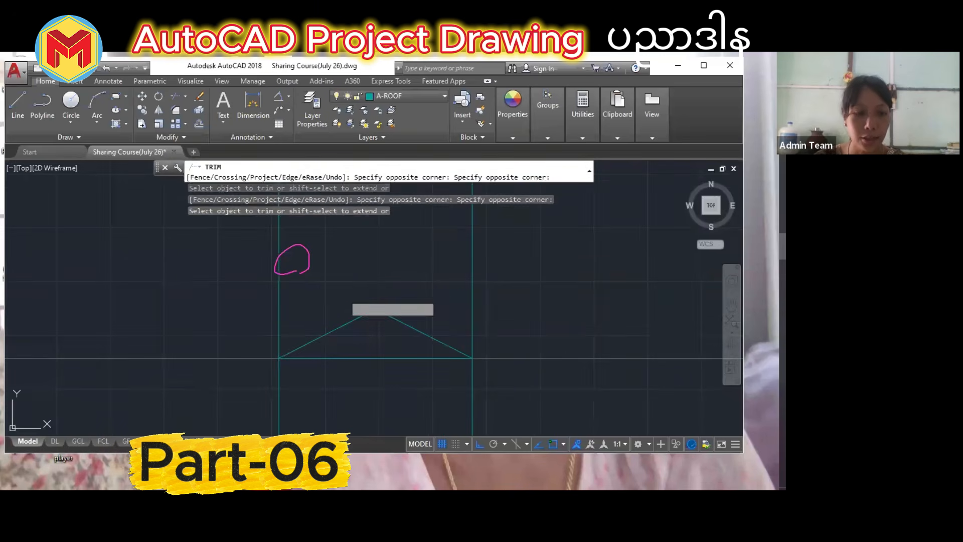
{"action": "scroll", "coordinate": [413, 404], "scroll_direction": "down", "scroll_amount": 5}
{"action": "key", "text": "Escape"}
{"action": "key", "text": "Escape"}
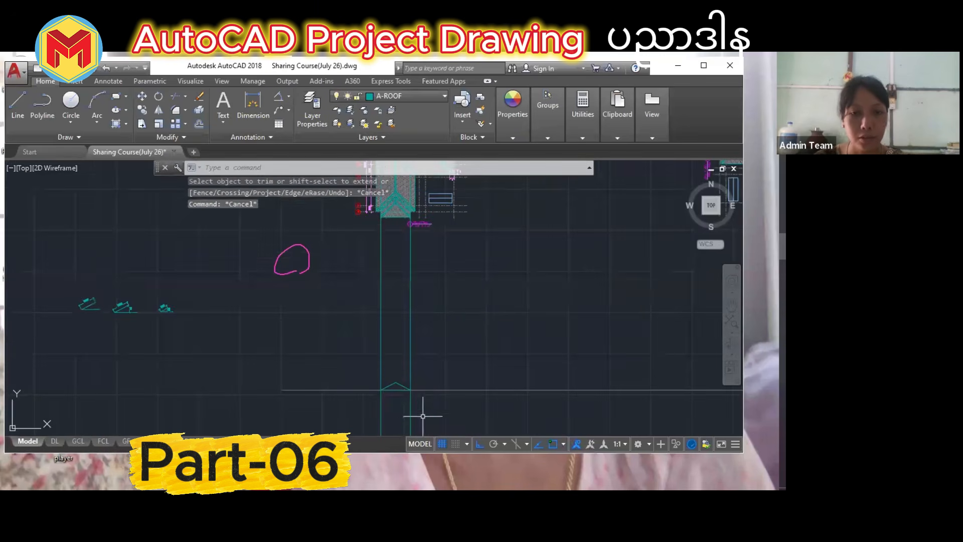
Delete the two vertical construction lines running from the roof plan to the gable.
{"action": "left_click", "coordinate": [431, 351]}
{"action": "left_click", "coordinate": [382, 329]}
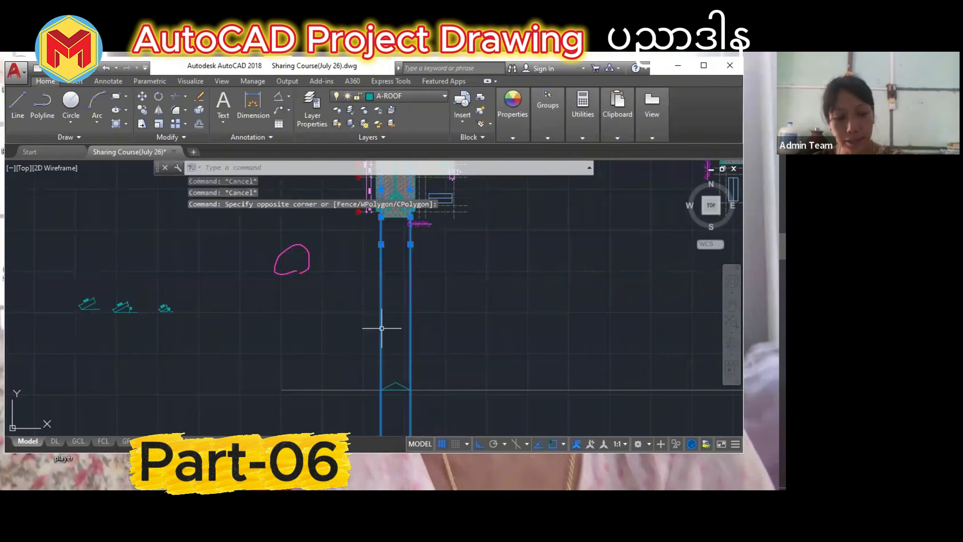
{"action": "key", "text": "Delete"}
Draw vertical construction lines through the two outer eave corners of the wider gable behind the roof plan's front gable.
{"action": "type", "text": "c"}
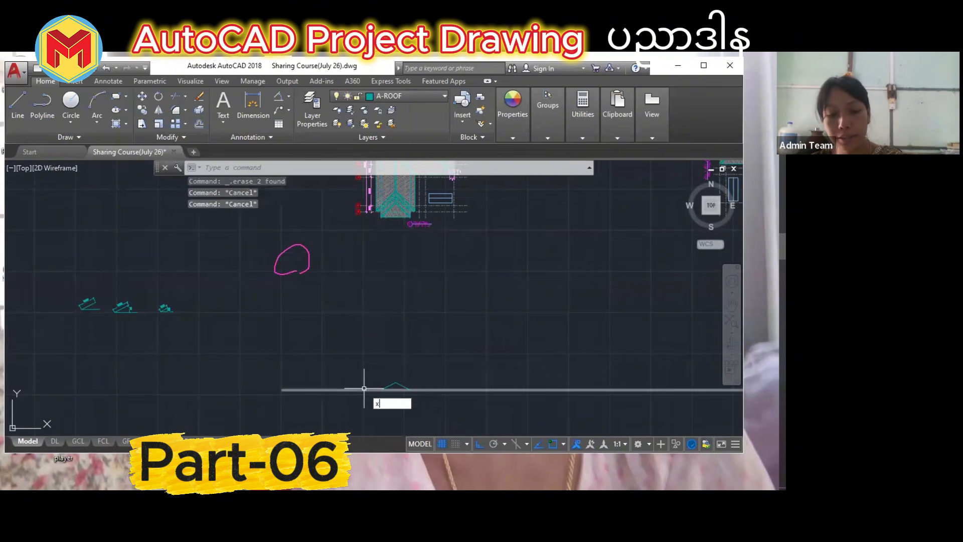
{"action": "key", "text": "Return"}
{"action": "type", "text": "v"}
{"action": "key", "text": "Return"}
{"action": "scroll", "coordinate": [401, 296], "scroll_direction": "up", "scroll_amount": 5}
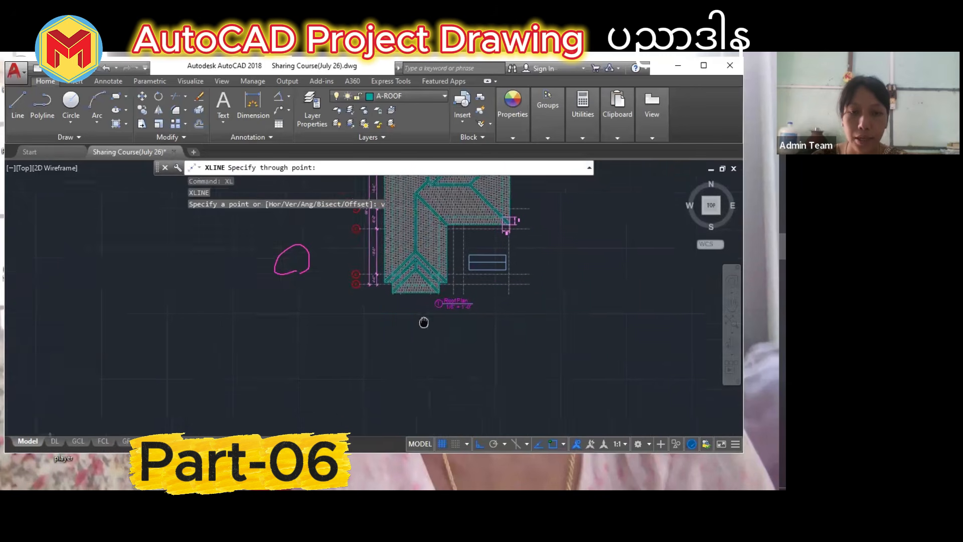
{"action": "left_click", "coordinate": [376, 290]}
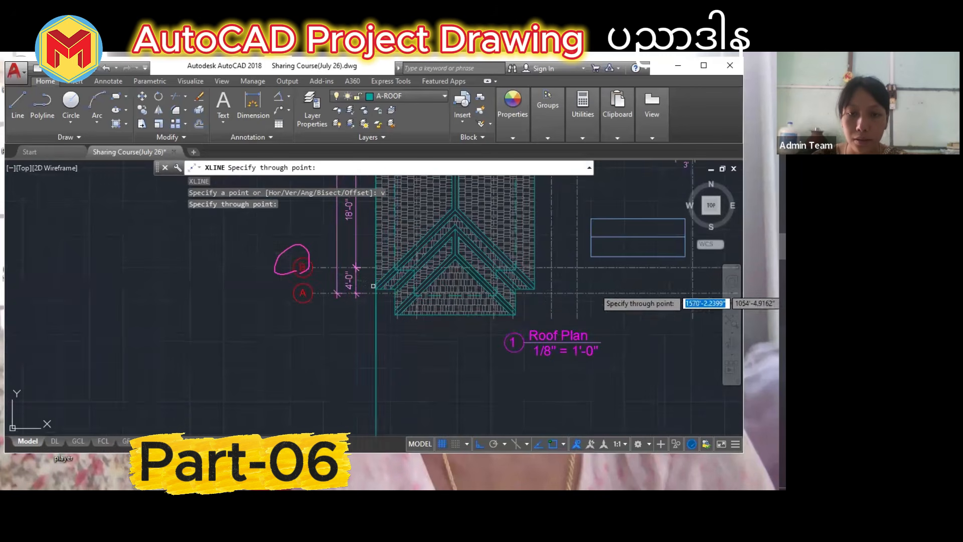
{"action": "left_click", "coordinate": [530, 286]}
{"action": "scroll", "coordinate": [484, 326], "scroll_direction": "down", "scroll_amount": 6}
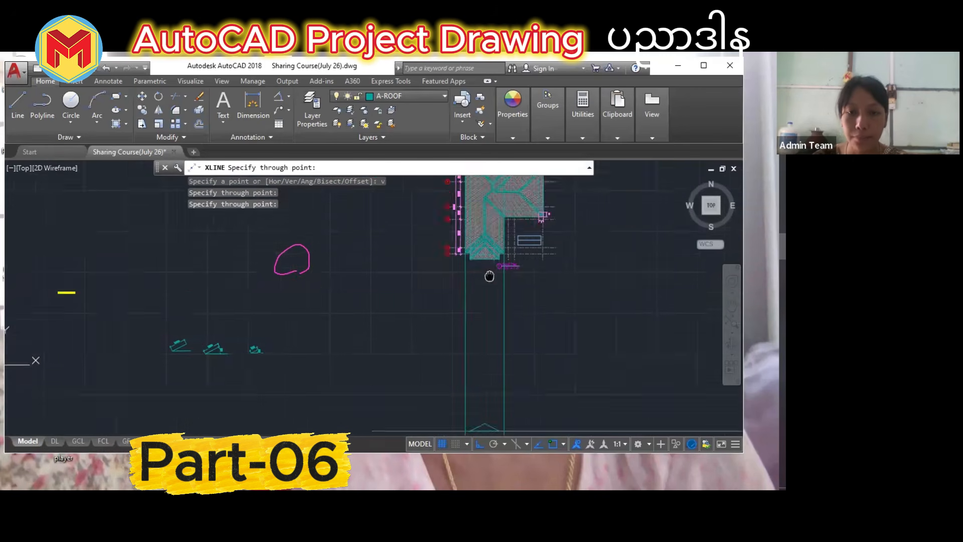
Copy the gable's left slope line from its eave end to the left vertical construction line on the base line.
{"action": "middle_click_drag", "start_coordinate": [486, 354], "coordinate": [483, 331]}
{"action": "key", "text": "Escape"}
{"action": "key", "text": "Escape"}
{"action": "scroll", "coordinate": [475, 334], "scroll_direction": "up", "scroll_amount": 3}
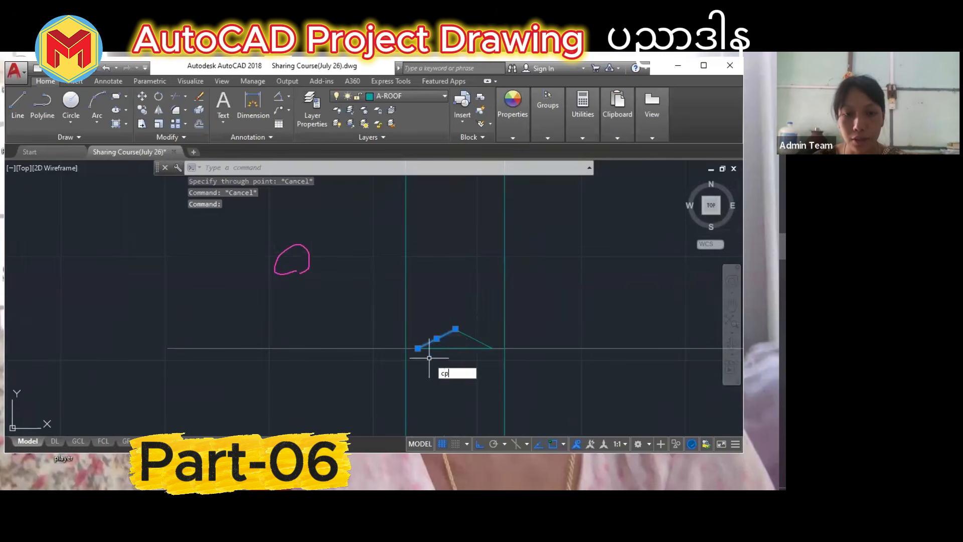
{"action": "key", "text": "Return"}
{"action": "left_click", "coordinate": [420, 342]}
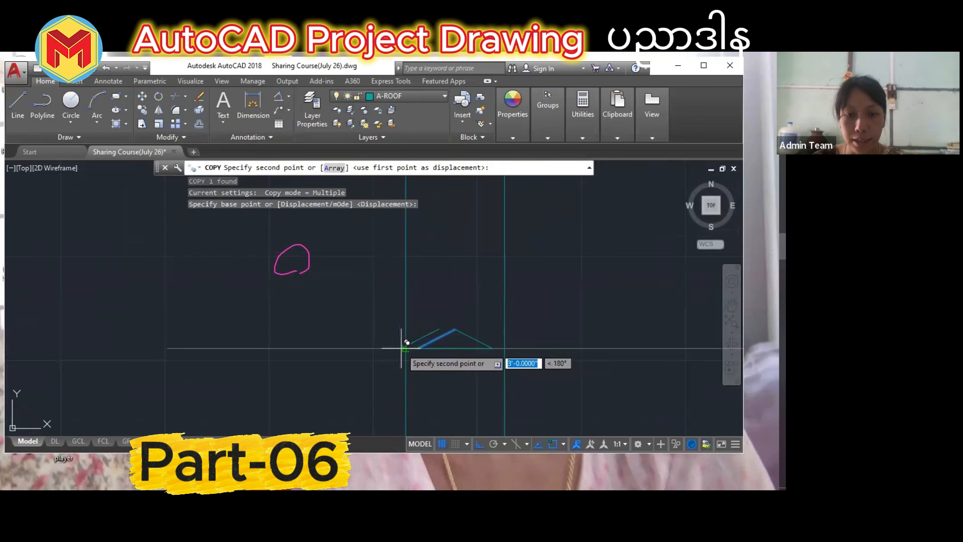
{"action": "left_click", "coordinate": [407, 347]}
{"action": "key", "text": "Return"}
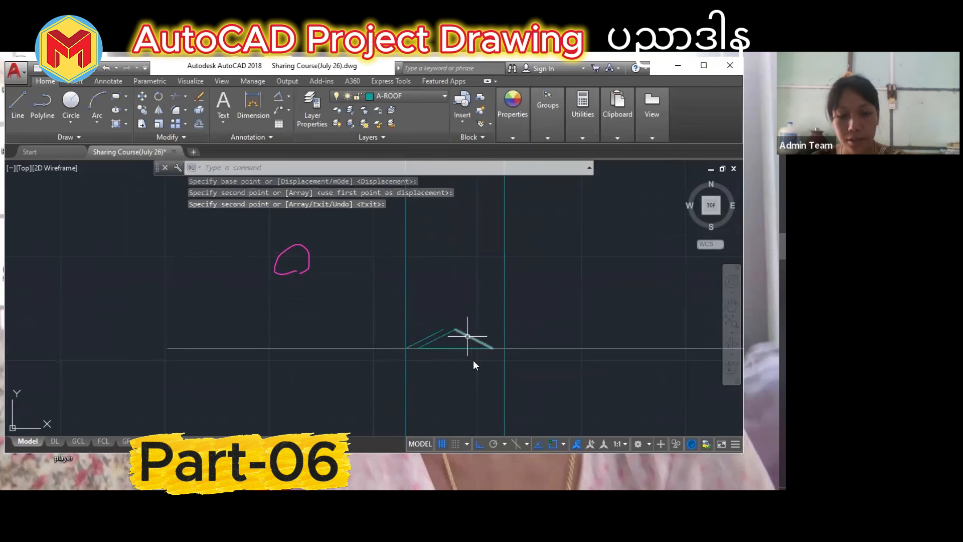
Copy the gable's right slope line from its eave end to the right vertical construction line on the base line.
{"action": "left_click", "coordinate": [468, 336]}
{"action": "type", "text": "cp"}
{"action": "key", "text": "Return"}
{"action": "left_click", "coordinate": [493, 348]}
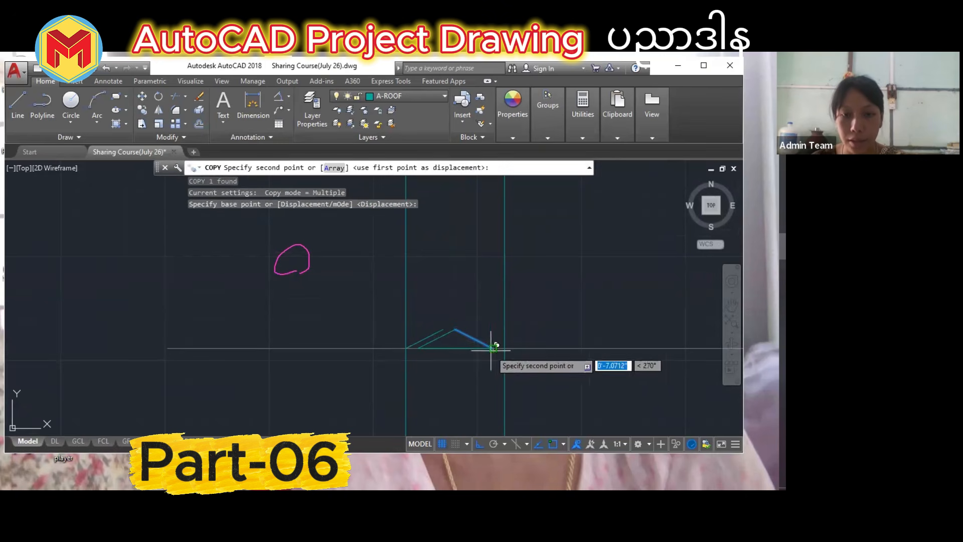
{"action": "left_click", "coordinate": [505, 347]}
{"action": "key", "text": "Return"}
{"action": "scroll", "coordinate": [456, 338], "scroll_direction": "up", "scroll_amount": 2}
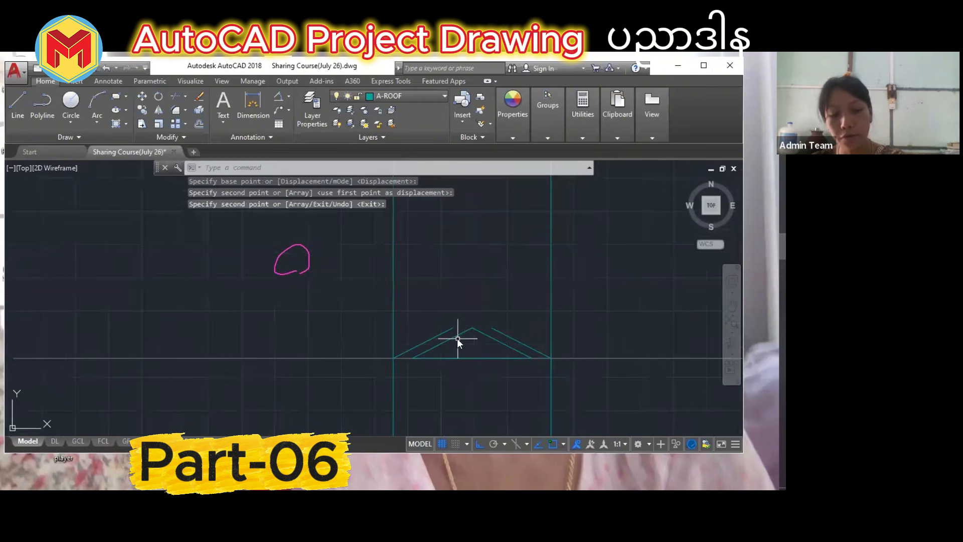
Fillet the two outer slope lines with radius 0 so they join at the wider gable's peak.
{"action": "type", "text": "f"}
{"action": "key", "text": "Return"}
{"action": "type", "text": "r"}
{"action": "key", "text": "Return"}
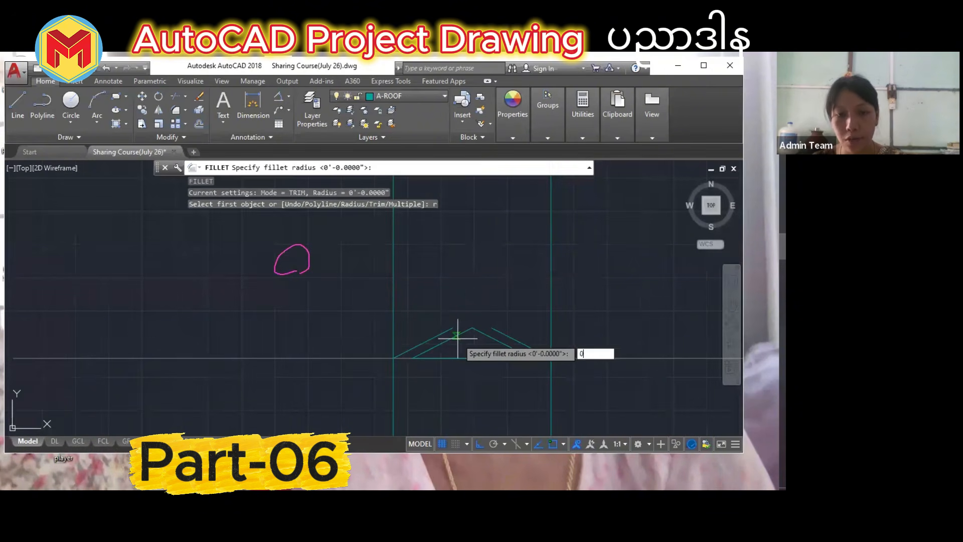
{"action": "type", "text": "0"}
{"action": "key", "text": "Return"}
{"action": "left_click", "coordinate": [507, 334]}
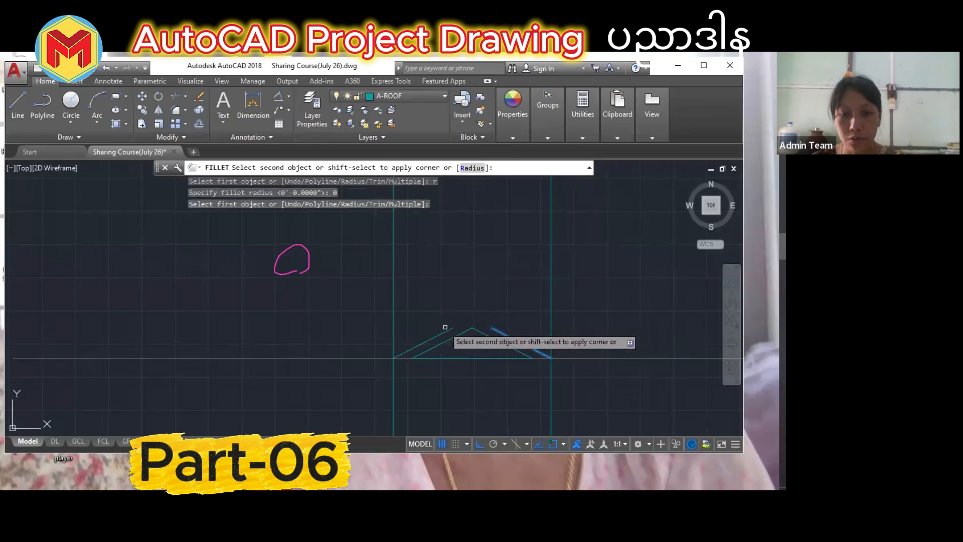
{"action": "left_click", "coordinate": [447, 329]}
Measure across the diagonal valley strip at the roof plan's inner corner with an aligned dimension preview, without placing the dimension.
{"action": "scroll", "coordinate": [486, 332], "scroll_direction": "down", "scroll_amount": 4}
{"action": "scroll", "coordinate": [482, 336], "scroll_direction": "up", "scroll_amount": 5}
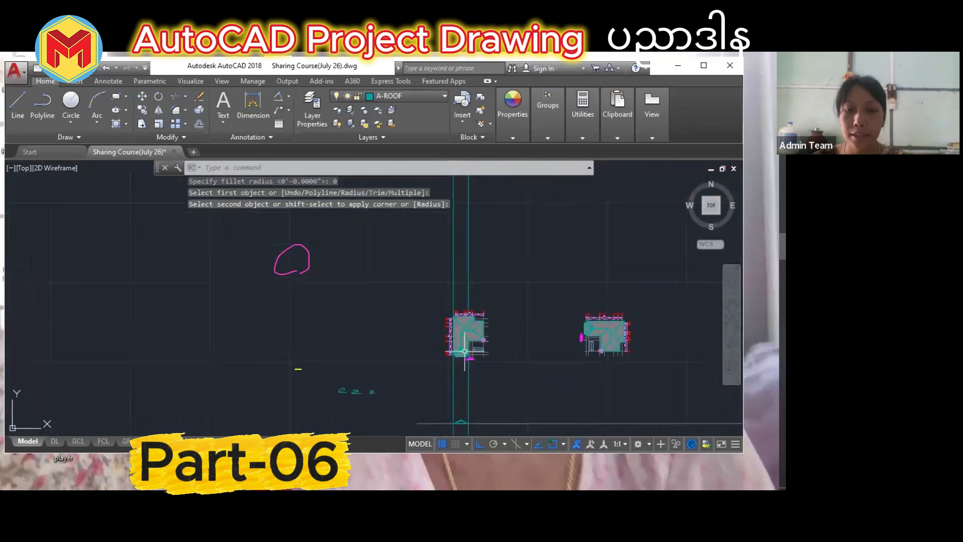
{"action": "scroll", "coordinate": [472, 344], "scroll_direction": "up", "scroll_amount": 2}
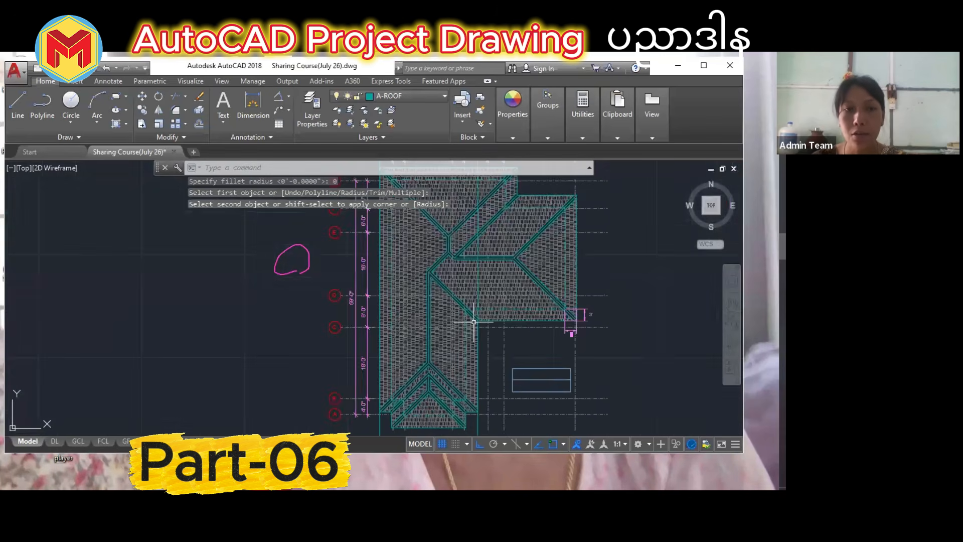
{"action": "scroll", "coordinate": [473, 322], "scroll_direction": "up", "scroll_amount": 2}
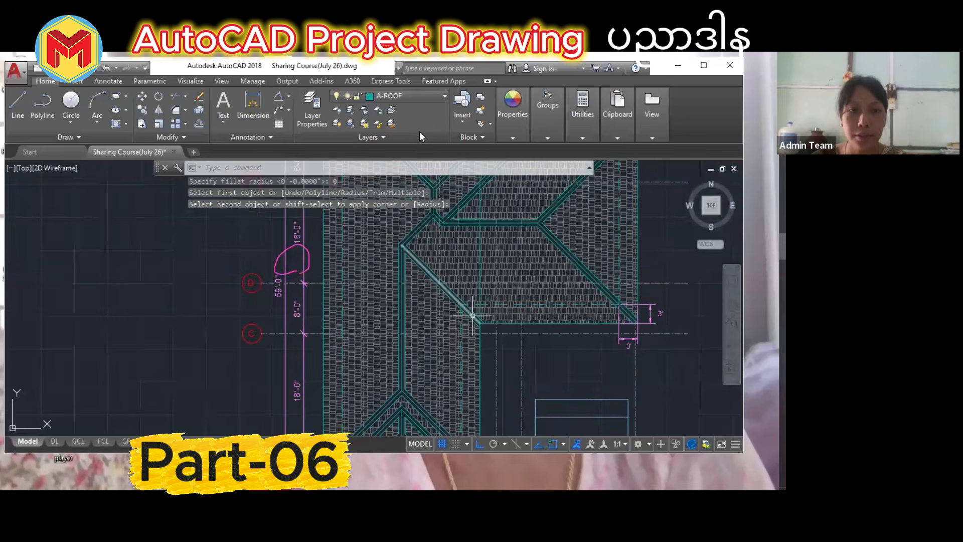
{"action": "left_click", "coordinate": [288, 96]}
{"action": "left_click", "coordinate": [290, 116]}
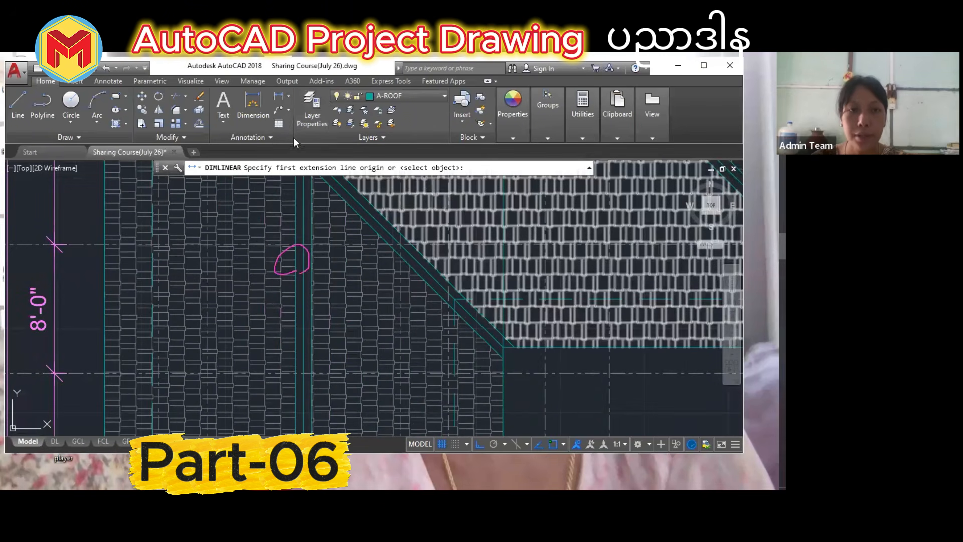
{"action": "left_click", "coordinate": [289, 96]}
{"action": "left_click", "coordinate": [301, 137]}
{"action": "scroll", "coordinate": [510, 338], "scroll_direction": "up", "scroll_amount": 3}
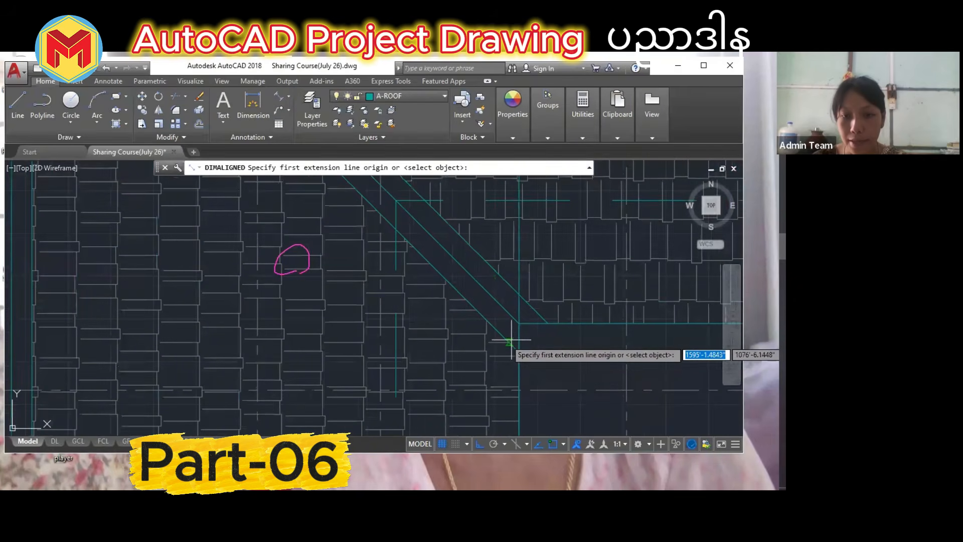
{"action": "left_click", "coordinate": [519, 350]}
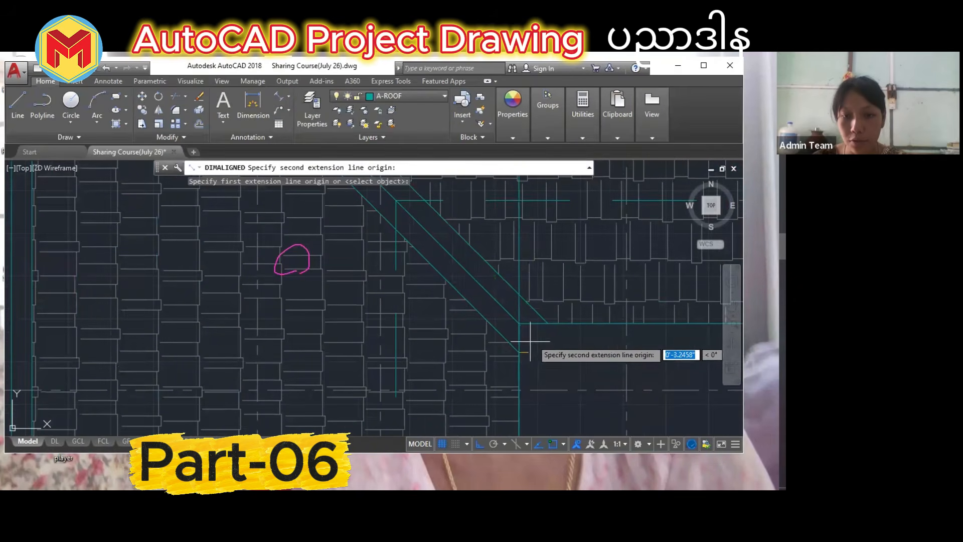
{"action": "left_click", "coordinate": [548, 323]}
{"action": "scroll", "coordinate": [531, 324], "scroll_direction": "down", "scroll_amount": 2}
{"action": "scroll", "coordinate": [525, 326], "scroll_direction": "down", "scroll_amount": 5}
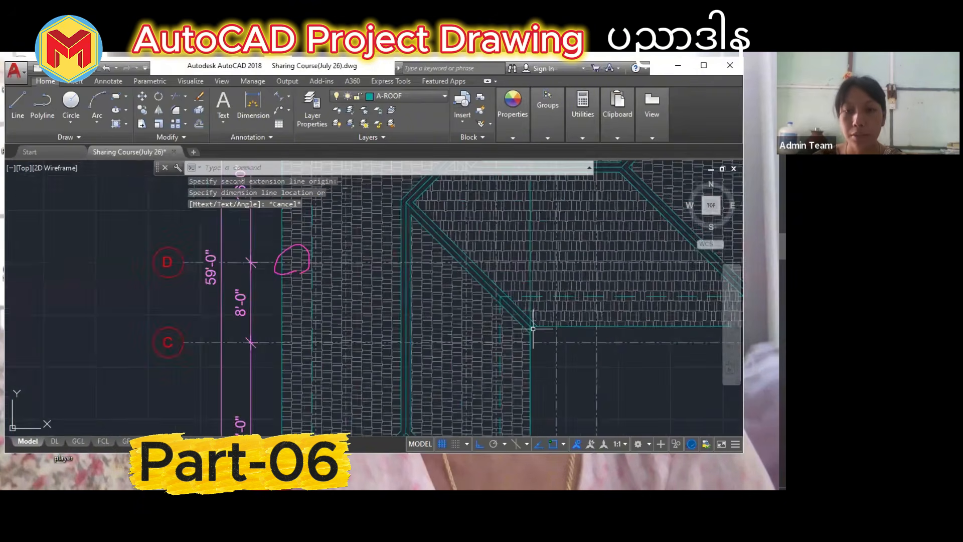
{"action": "key", "text": "Escape"}
Delete the two vertical construction lines running from the wider gable's eave corners.
{"action": "left_click", "coordinate": [537, 387]}
{"action": "left_click", "coordinate": [400, 388]}
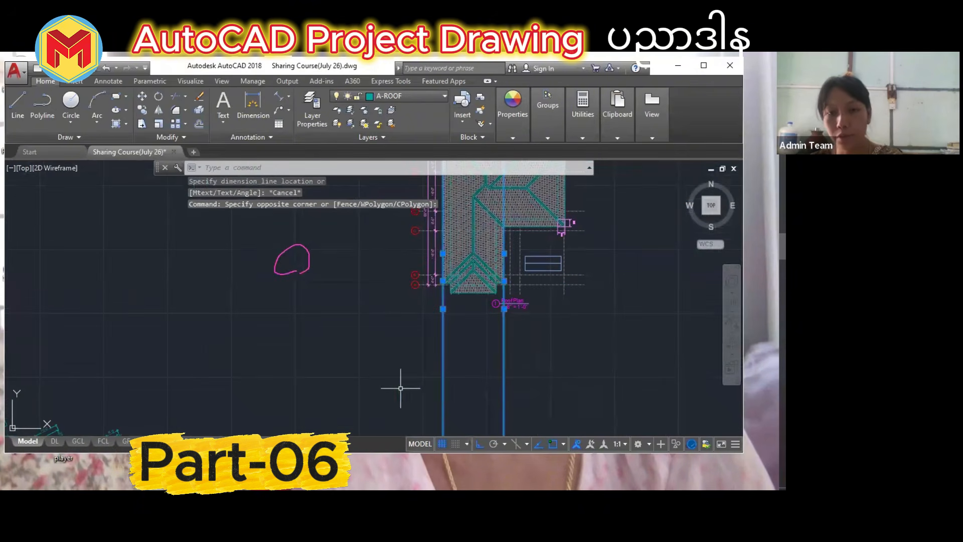
{"action": "key", "text": "Delete"}
Draw vertical construction lines through the right wing's outer eave corner and both ends of its horizontal ridge in the roof plan.
{"action": "scroll", "coordinate": [471, 377], "scroll_direction": "down", "scroll_amount": 3}
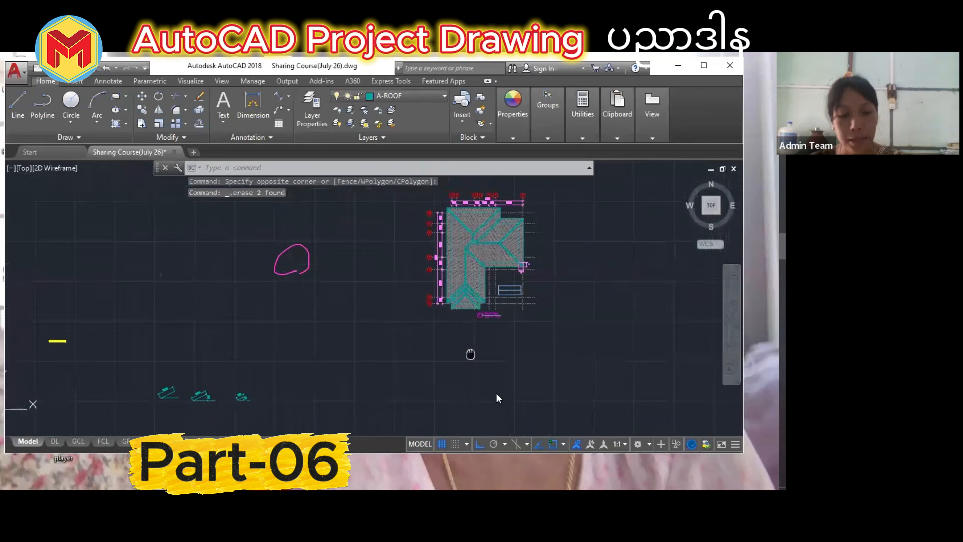
{"action": "key", "text": "Return"}
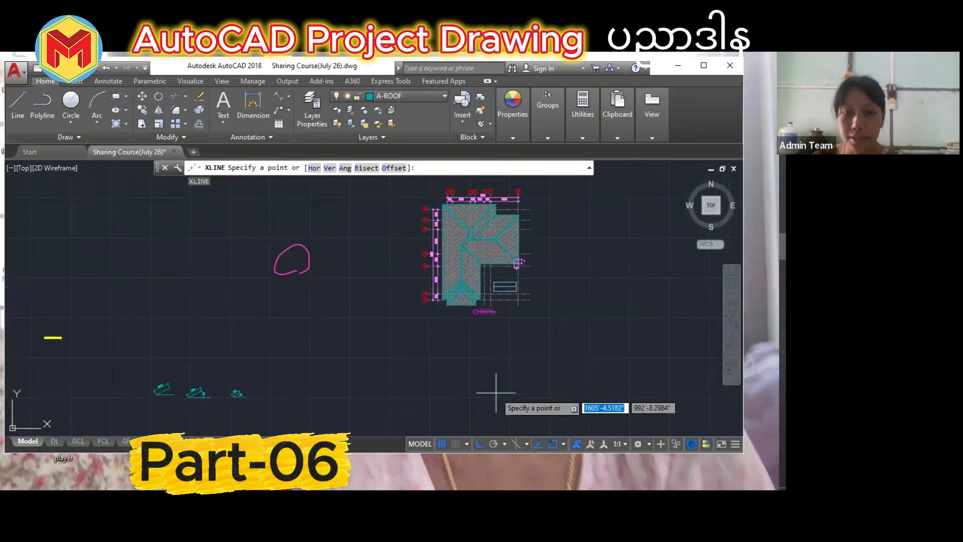
{"action": "type", "text": "v"}
{"action": "key", "text": "Return"}
{"action": "scroll", "coordinate": [507, 254], "scroll_direction": "up", "scroll_amount": 6}
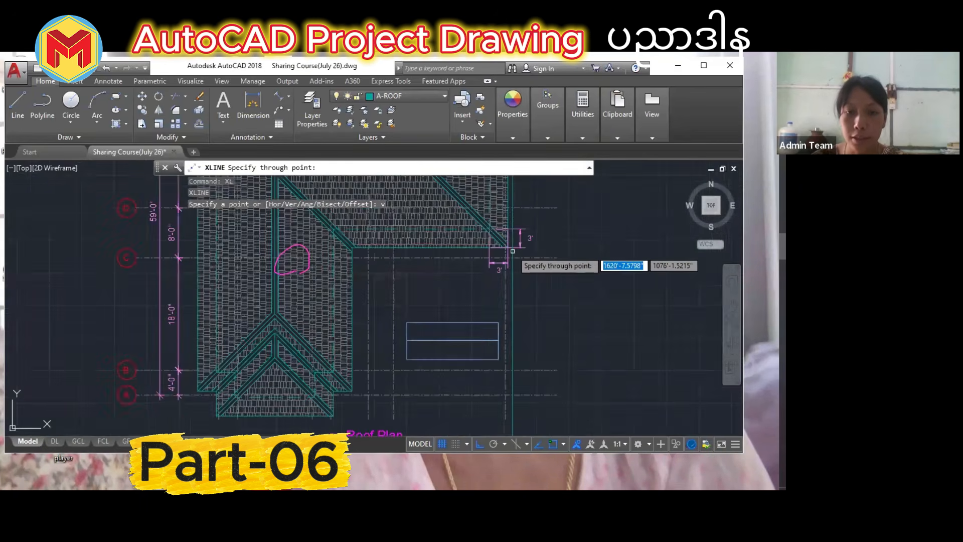
{"action": "left_click", "coordinate": [504, 248]}
{"action": "scroll", "coordinate": [490, 298], "scroll_direction": "down", "scroll_amount": 5}
{"action": "scroll", "coordinate": [461, 244], "scroll_direction": "up", "scroll_amount": 5}
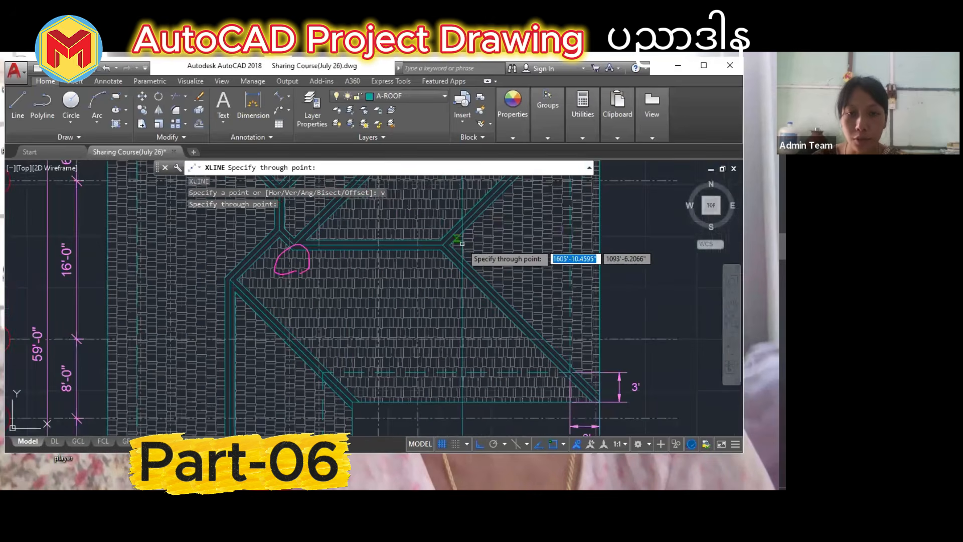
{"action": "left_click", "coordinate": [443, 245]}
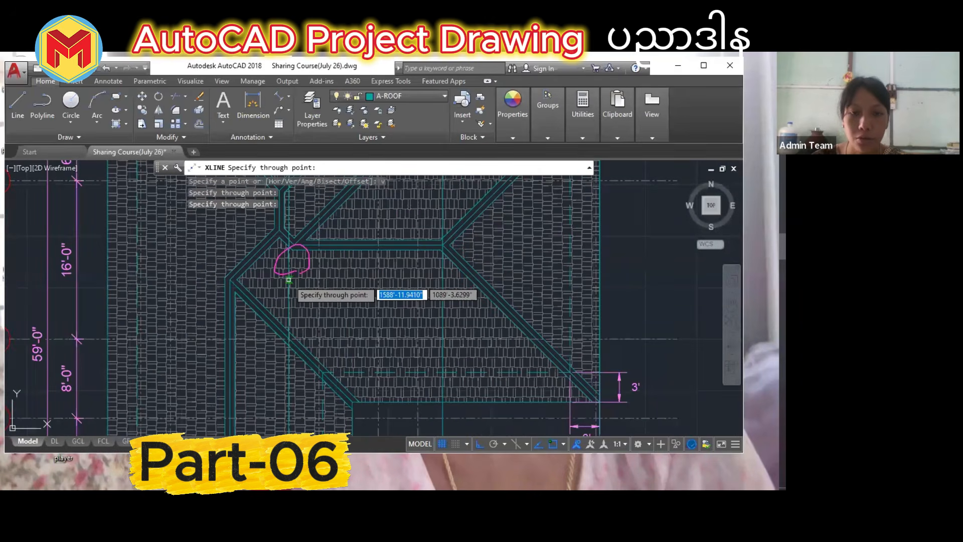
{"action": "scroll", "coordinate": [376, 279], "scroll_direction": "down", "scroll_amount": 10}
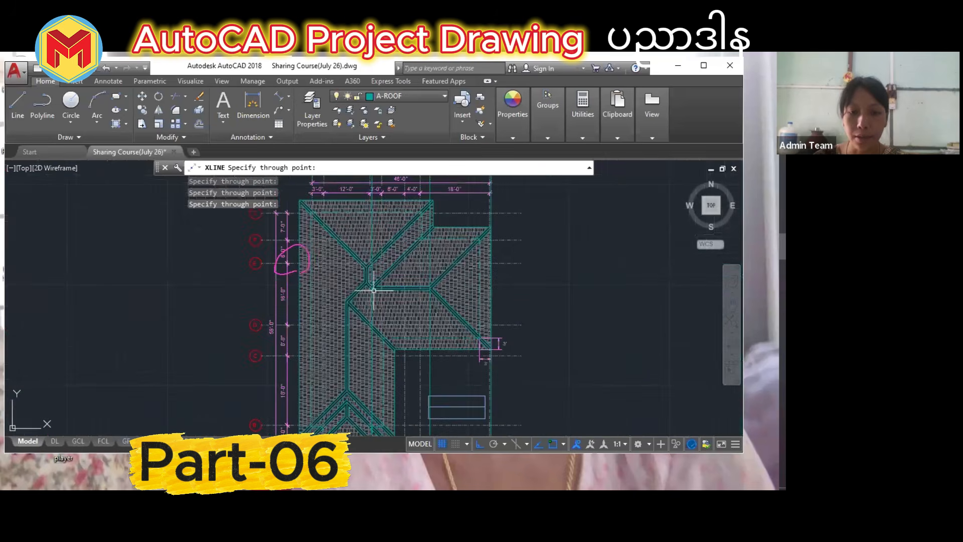
{"action": "key", "text": "Return"}
Copy the wider gable's right slope line from its eave end to where the outermost right construction line meets the base line.
{"action": "middle_click_drag", "start_coordinate": [408, 358], "coordinate": [465, 318]}
{"action": "scroll", "coordinate": [393, 351], "scroll_direction": "up", "scroll_amount": 5}
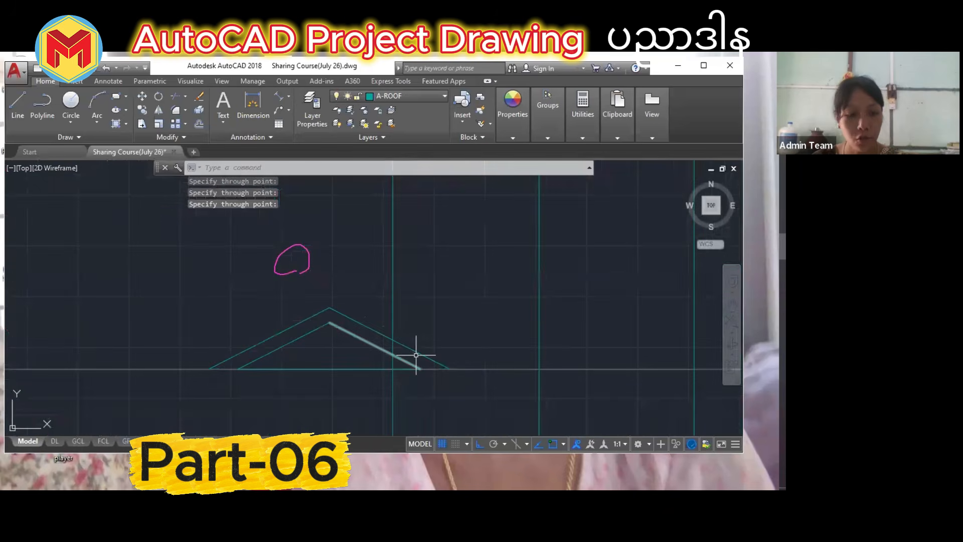
{"action": "key", "text": "Return"}
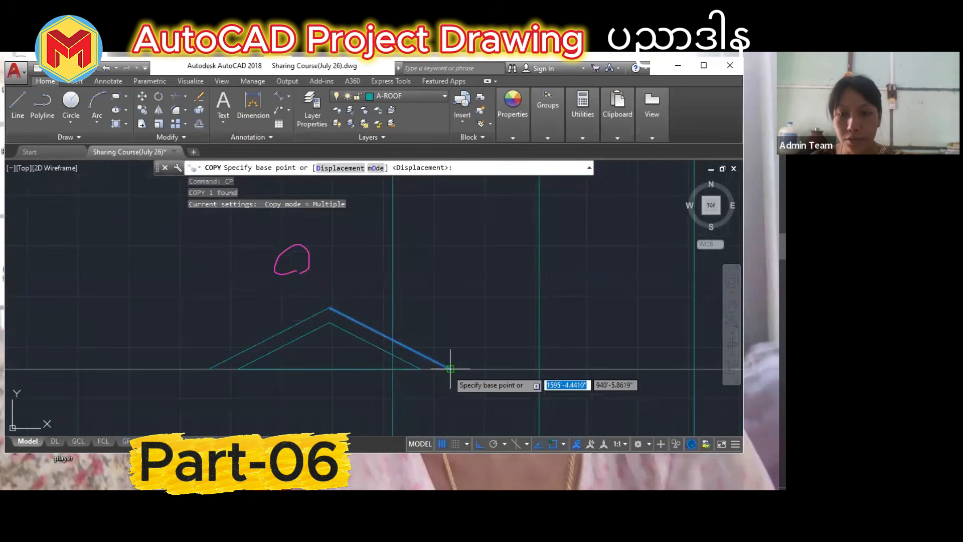
{"action": "left_click", "coordinate": [450, 369]}
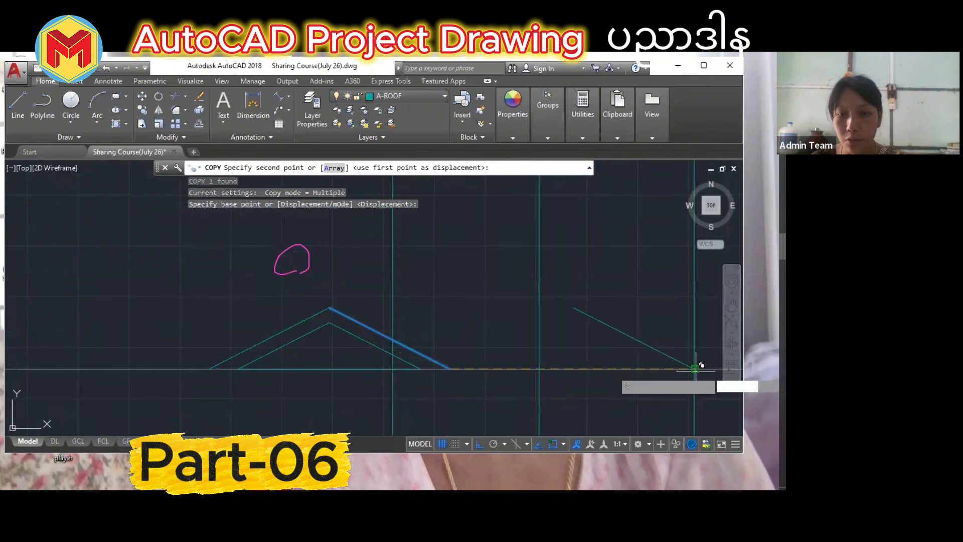
{"action": "left_click", "coordinate": [694, 369]}
{"action": "key", "text": "Return"}
{"action": "middle_click_drag", "start_coordinate": [581, 319], "coordinate": [532, 356]}
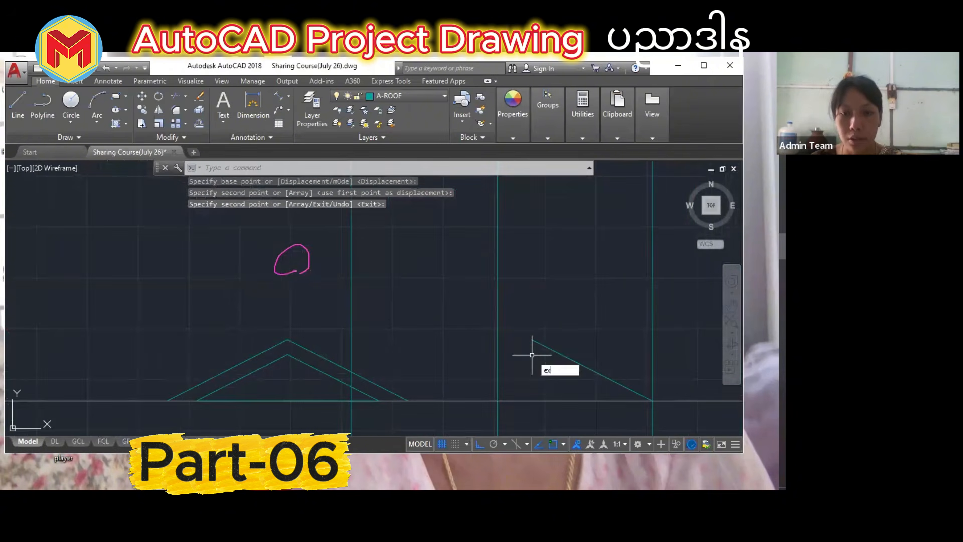
Extend the copied slope line up to the middle construction line marking the right wing's ridge end.
{"action": "key", "text": "Return"}
{"action": "left_click", "coordinate": [520, 366]}
{"action": "left_click", "coordinate": [466, 346]}
{"action": "key", "text": "Return"}
{"action": "left_click", "coordinate": [585, 378]}
{"action": "left_click", "coordinate": [518, 311]}
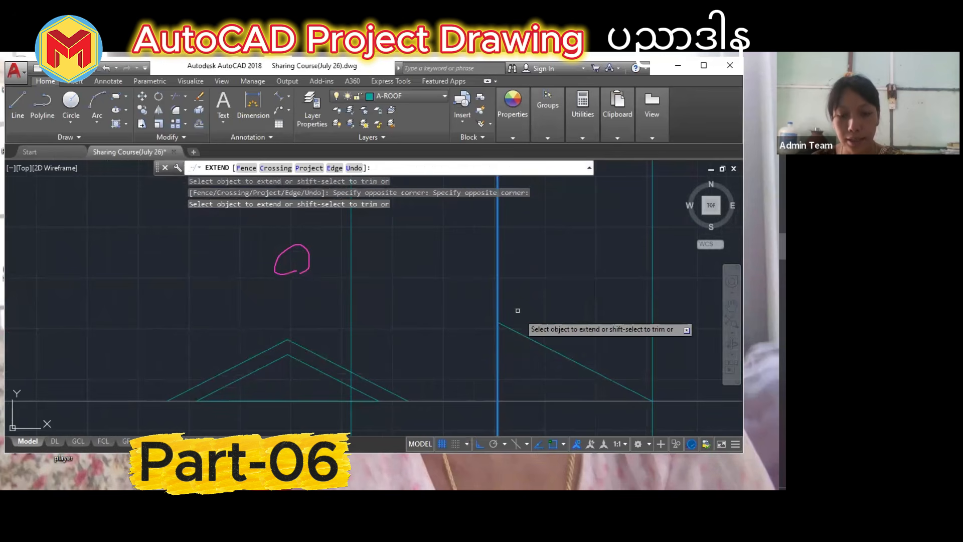
{"action": "key", "text": "Escape"}
Draw the right wing's horizontal ridge line from the top of the extended slope to the construction line at its left.
{"action": "middle_click_drag", "start_coordinate": [528, 357], "coordinate": [548, 387]}
{"action": "type", "text": "l"}
{"action": "key", "text": "Return"}
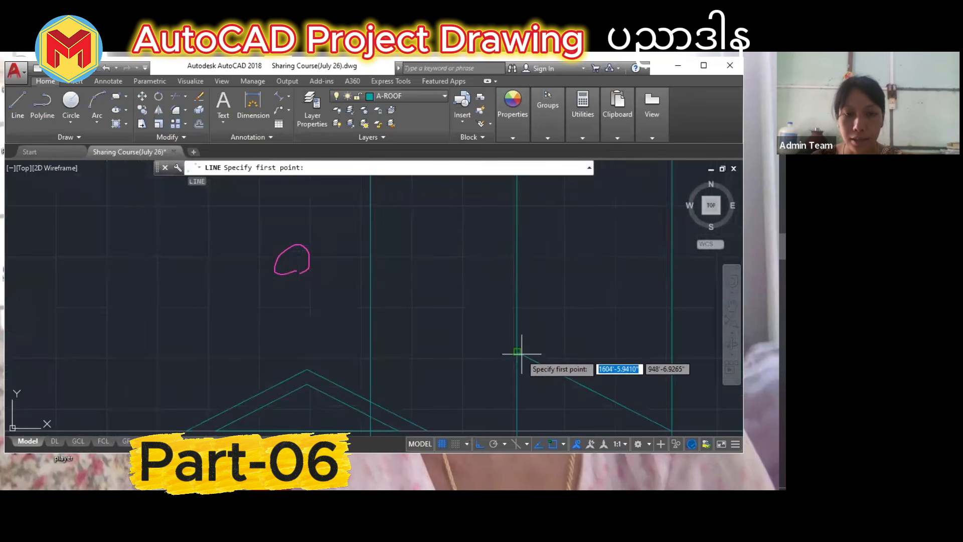
{"action": "left_click", "coordinate": [517, 352]}
{"action": "left_click", "coordinate": [370, 352]}
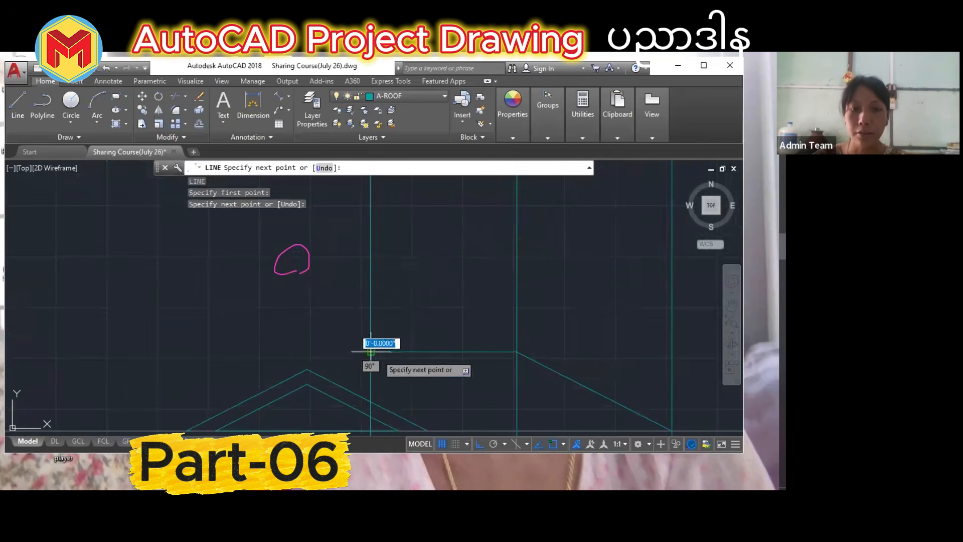
{"action": "key", "text": "Return"}
Draw a vertical construction line through the short vertical ridge just left of the right wing's ridge in the roof plan.
{"action": "scroll", "coordinate": [447, 402], "scroll_direction": "down", "scroll_amount": 5}
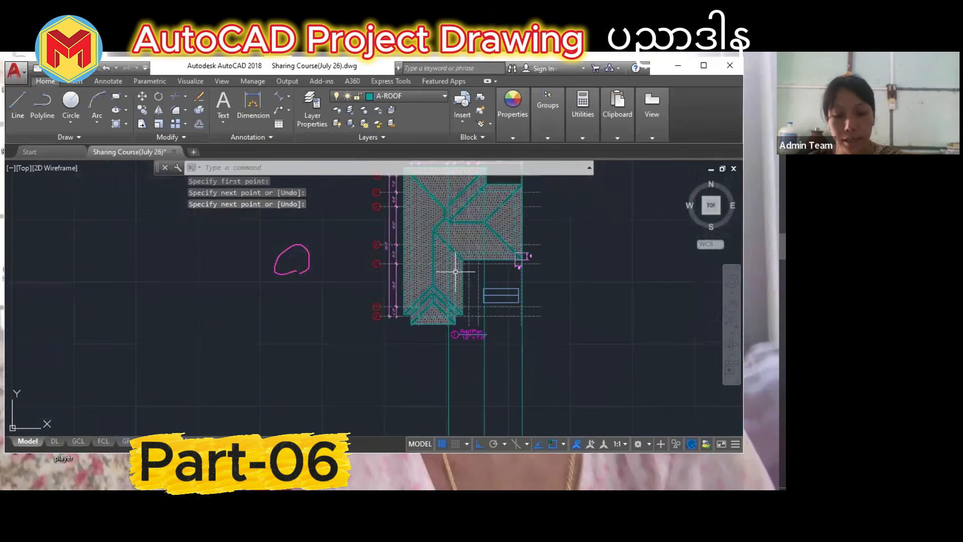
{"action": "type", "text": "xl"}
{"action": "key", "text": "Return"}
{"action": "type", "text": "v"}
{"action": "key", "text": "Return"}
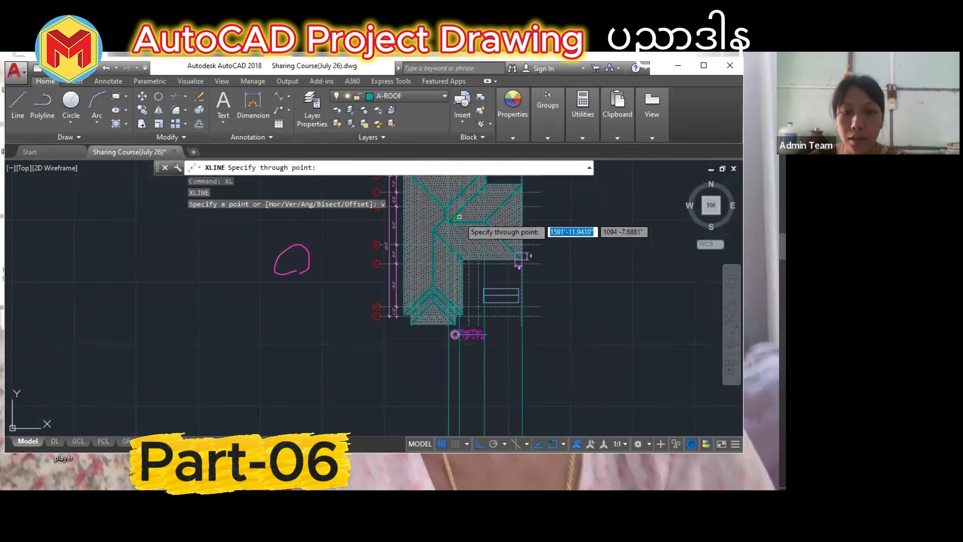
{"action": "scroll", "coordinate": [452, 332], "scroll_direction": "up", "scroll_amount": 5}
{"action": "left_click", "coordinate": [444, 227]}
{"action": "scroll", "coordinate": [450, 241], "scroll_direction": "down", "scroll_amount": 7}
{"action": "key", "text": "Return"}
{"action": "scroll", "coordinate": [474, 226], "scroll_direction": "down", "scroll_amount": 3}
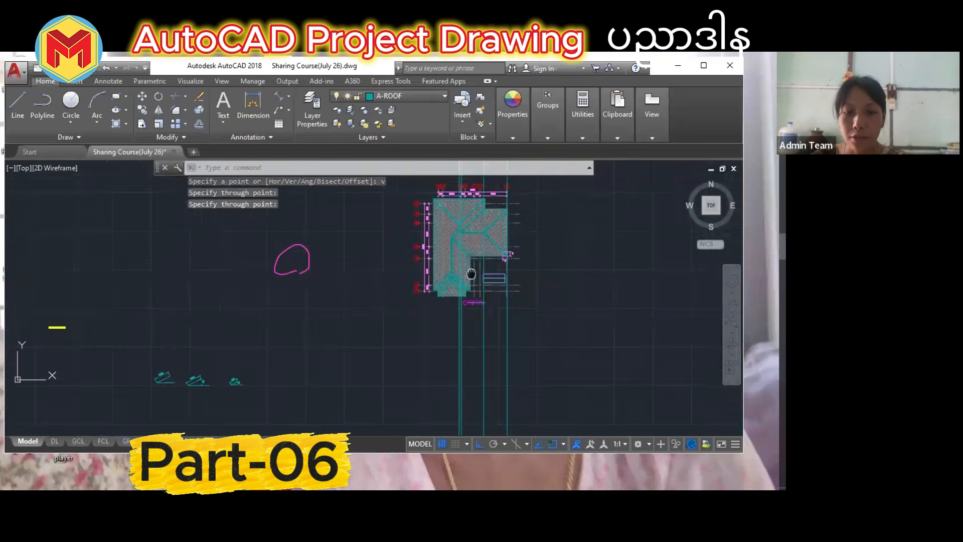
Copy the right wing's slope line from its eave end to the left end of the horizontal ridge line.
{"action": "middle_click_drag", "start_coordinate": [476, 423], "coordinate": [490, 315]}
{"action": "scroll", "coordinate": [491, 324], "scroll_direction": "up", "scroll_amount": 5}
{"action": "scroll", "coordinate": [522, 373], "scroll_direction": "up", "scroll_amount": 4}
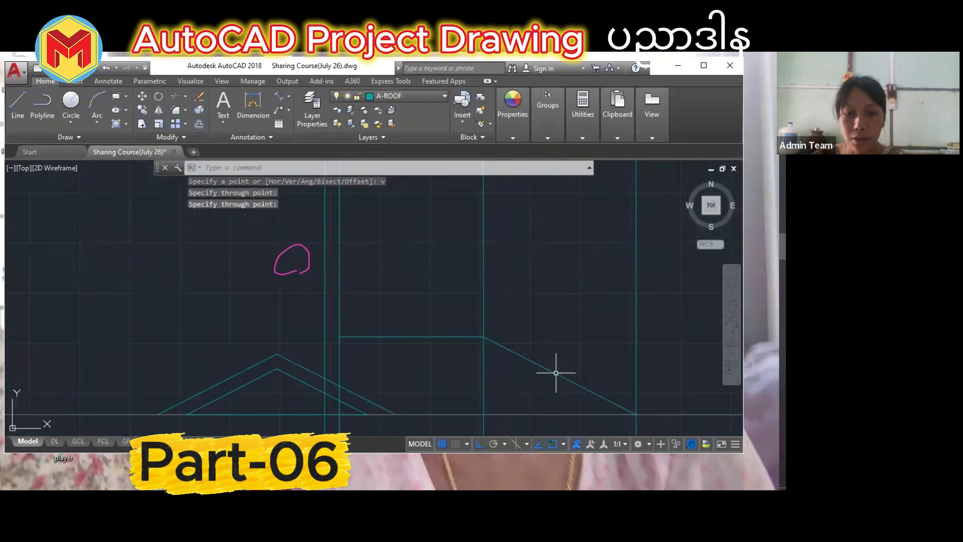
{"action": "left_click", "coordinate": [560, 363]}
{"action": "left_click", "coordinate": [551, 391]}
{"action": "type", "text": "cp"}
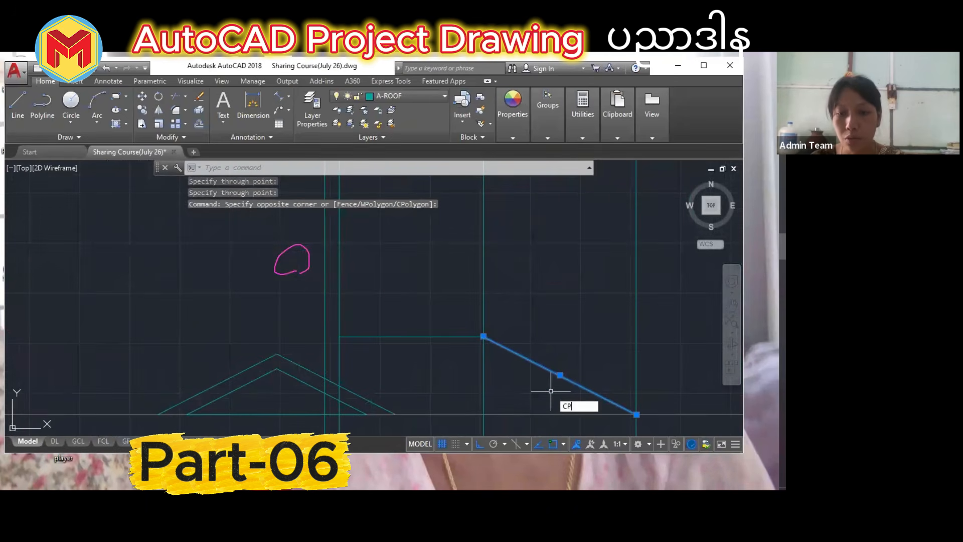
{"action": "key", "text": "Return"}
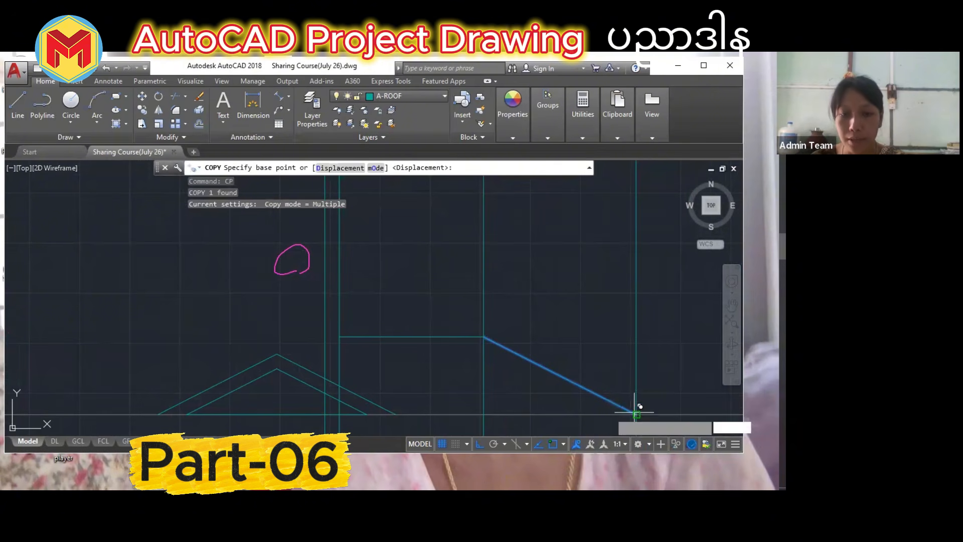
{"action": "left_click", "coordinate": [636, 414]}
{"action": "left_click", "coordinate": [333, 335]}
{"action": "key", "text": "Return"}
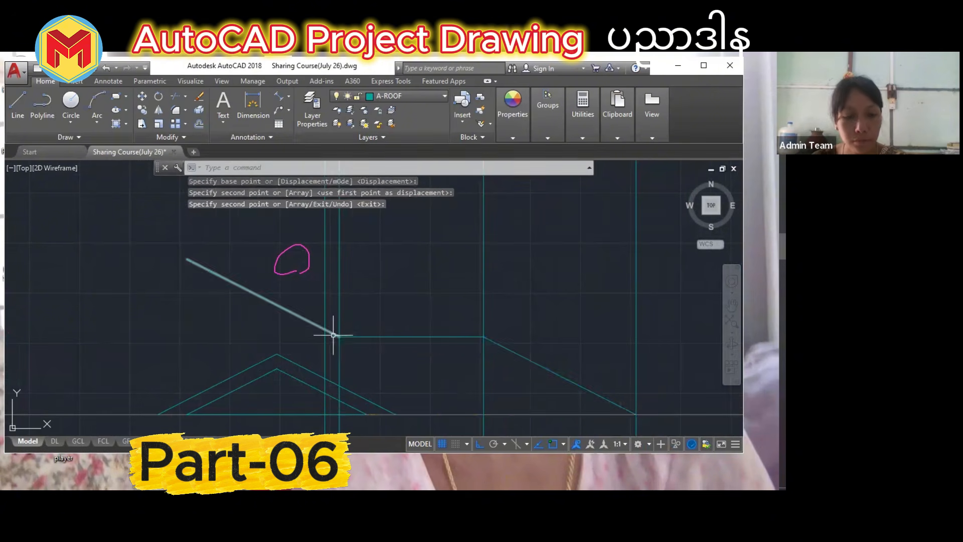
Trim the copied slope line where it extends left past the construction line beside the right wing's ridge.
{"action": "middle_click_drag", "start_coordinate": [333, 335], "coordinate": [432, 422]}
{"action": "type", "text": "t"}
{"action": "key", "text": "Return"}
{"action": "left_click", "coordinate": [386, 408]}
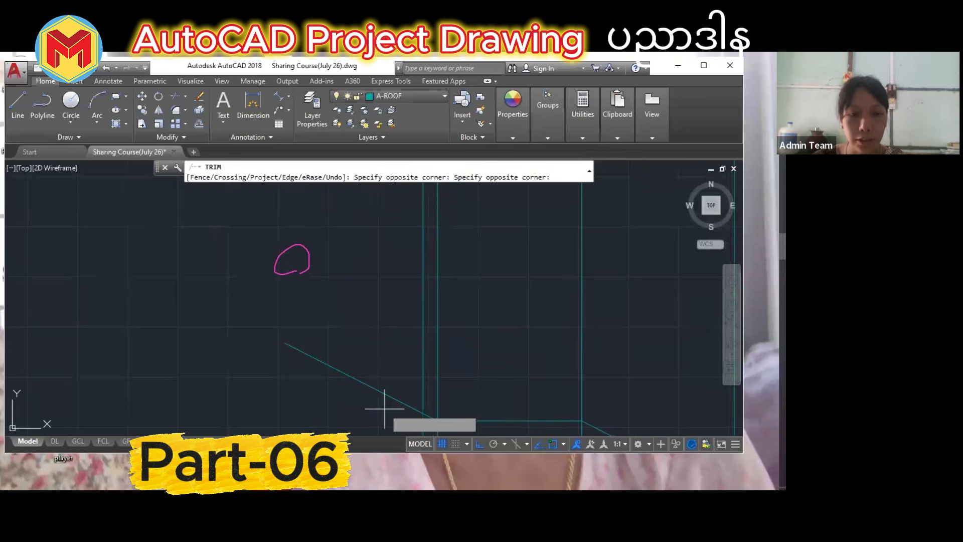
{"action": "left_click", "coordinate": [344, 359]}
{"action": "scroll", "coordinate": [366, 364], "scroll_direction": "down", "scroll_amount": 3}
{"action": "key", "text": "Escape"}
Draw a vertical construction line through the upper end of the front wing's ridge in the roof plan.
{"action": "middle_click_drag", "start_coordinate": [376, 383], "coordinate": [420, 431]}
{"action": "mouse_move", "coordinate": [438, 326]}
{"action": "middle_mouse_down"}
{"action": "mouse_move", "coordinate": [443, 399]}
{"action": "mouse_move", "coordinate": [459, 443]}
{"action": "middle_mouse_up"}
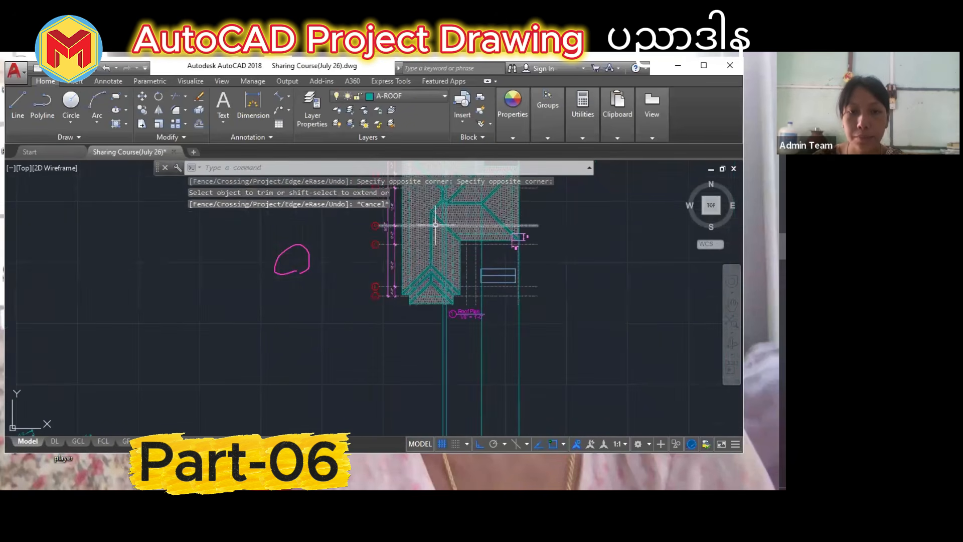
{"action": "scroll", "coordinate": [437, 221], "scroll_direction": "up", "scroll_amount": 2}
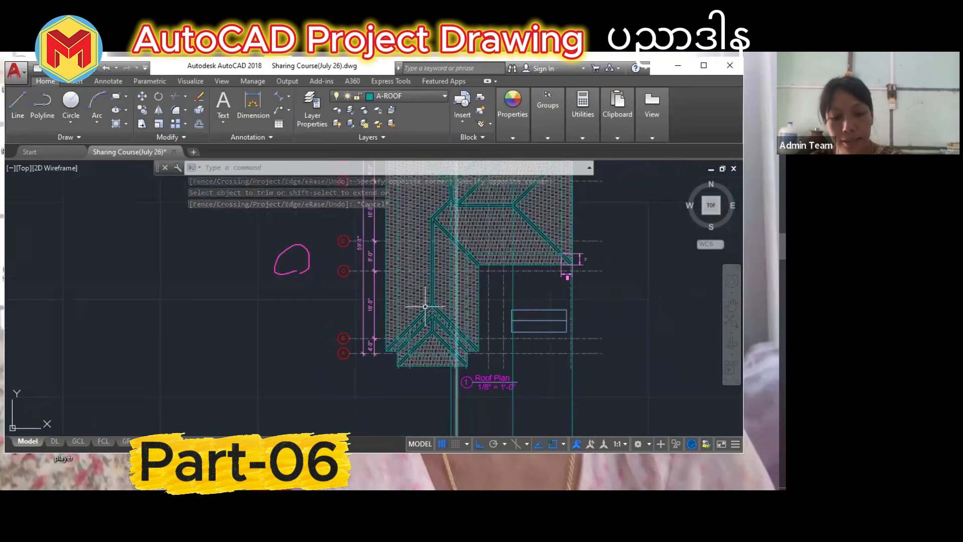
{"action": "type", "text": "xl"}
{"action": "key", "text": "Return"}
{"action": "type", "text": "v"}
{"action": "key", "text": "Return"}
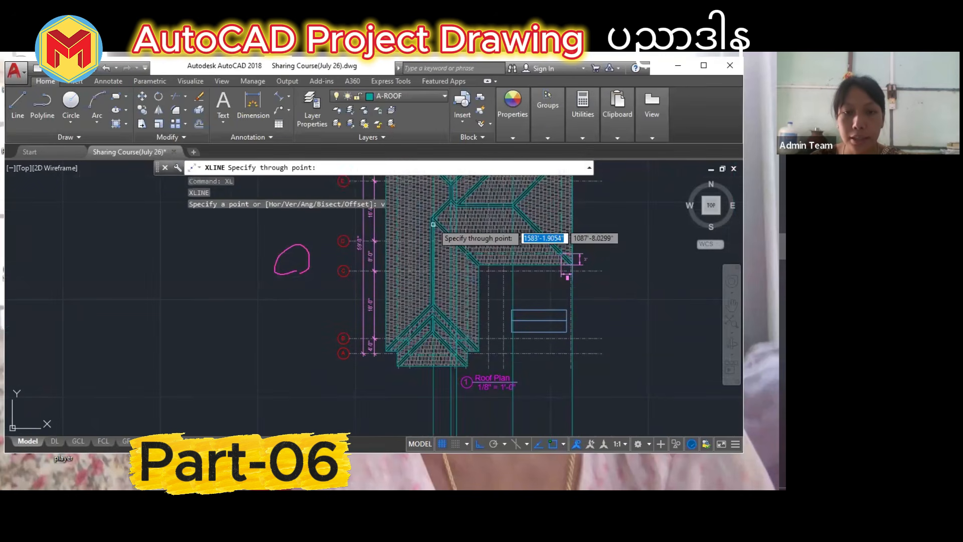
{"action": "scroll", "coordinate": [433, 230], "scroll_direction": "up", "scroll_amount": 4}
{"action": "scroll", "coordinate": [435, 288], "scroll_direction": "down", "scroll_amount": 3}
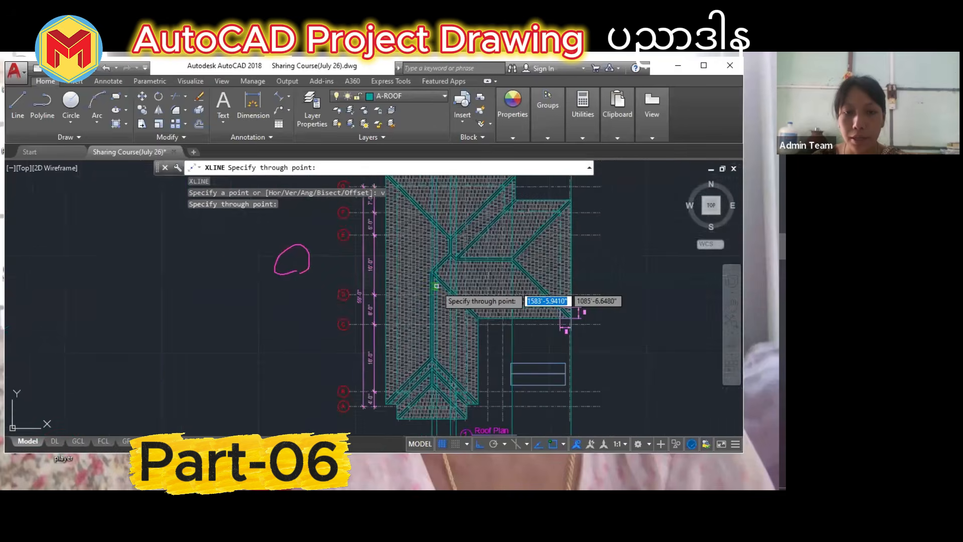
{"action": "scroll", "coordinate": [459, 268], "scroll_direction": "up", "scroll_amount": 3}
{"action": "left_click", "coordinate": [467, 316]}
{"action": "key", "text": "Return"}
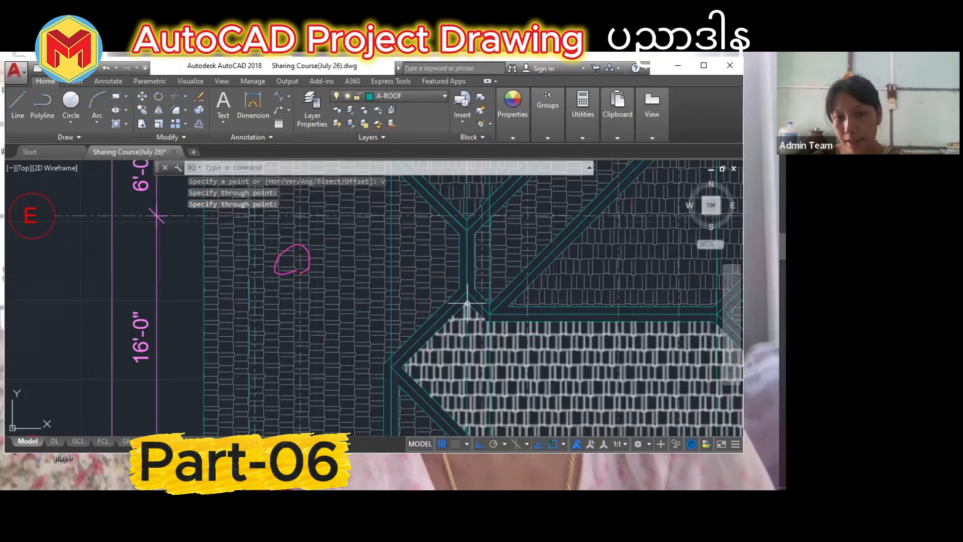
Extend the outer gable's left slope line up to the construction line at the right wing's short slope.
{"action": "scroll", "coordinate": [459, 301], "scroll_direction": "down", "scroll_amount": 9}
{"action": "middle_click_drag", "start_coordinate": [455, 307], "coordinate": [470, 171]}
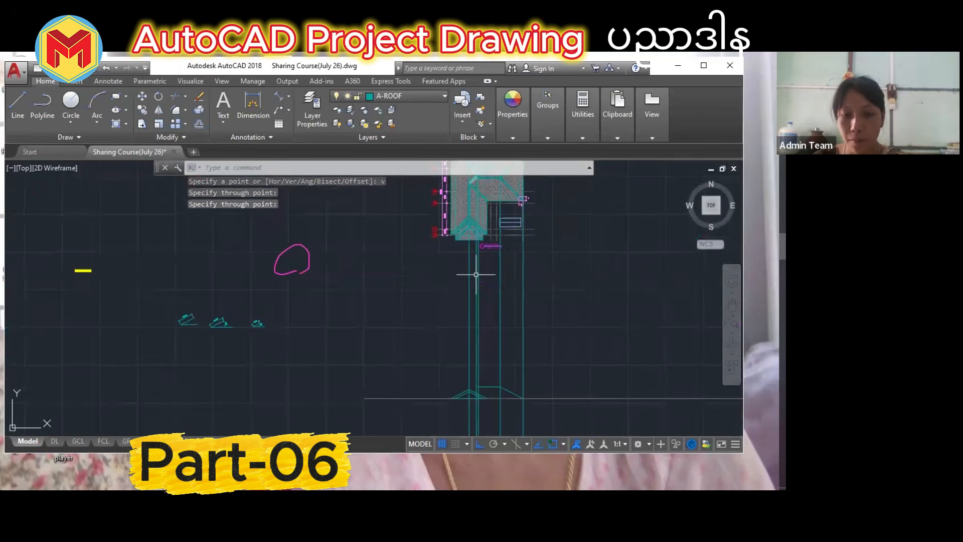
{"action": "scroll", "coordinate": [475, 399], "scroll_direction": "up", "scroll_amount": 6}
{"action": "middle_click_drag", "start_coordinate": [476, 403], "coordinate": [484, 324]}
{"action": "type", "text": "ex"}
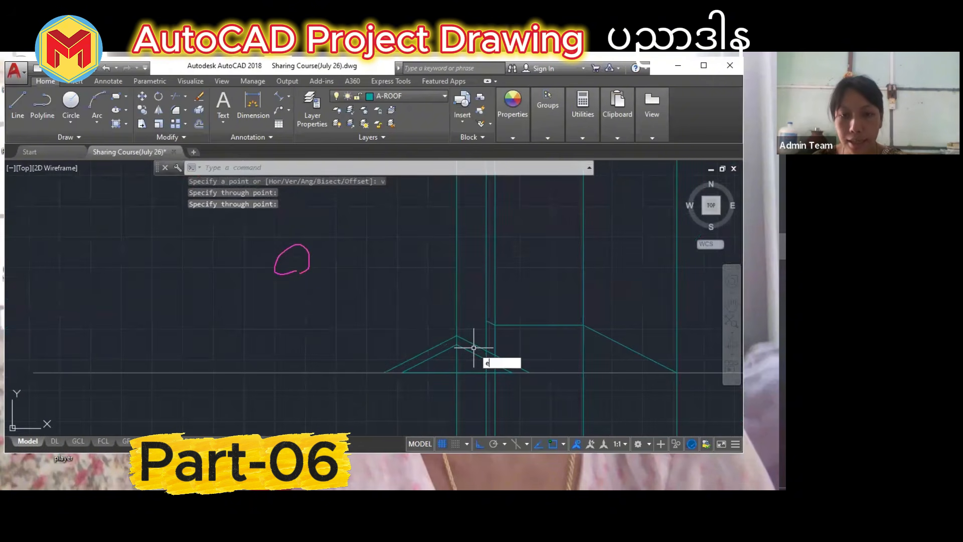
{"action": "key", "text": "Return"}
{"action": "left_click", "coordinate": [486, 304]}
{"action": "key", "text": "Return"}
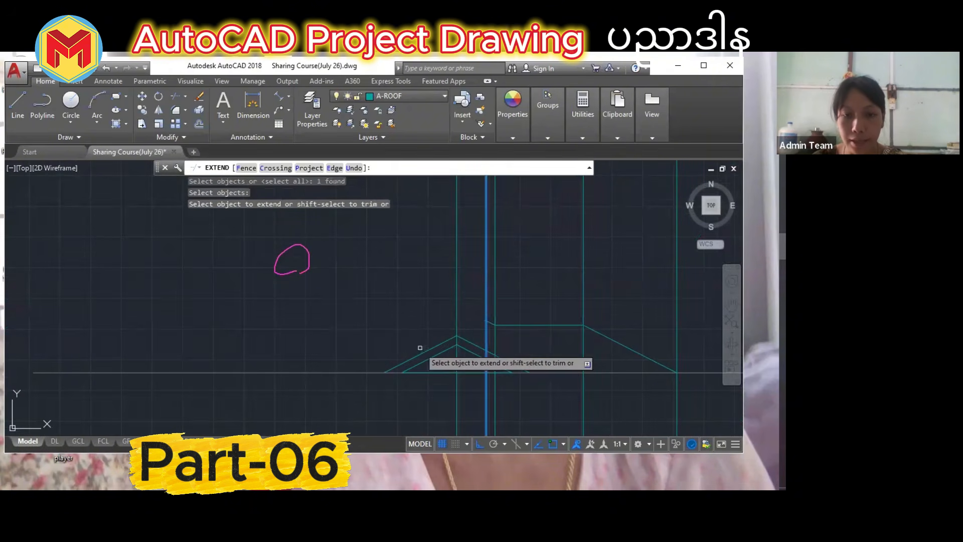
{"action": "scroll", "coordinate": [449, 335], "scroll_direction": "down", "scroll_amount": 4}
{"action": "key", "text": "Escape"}
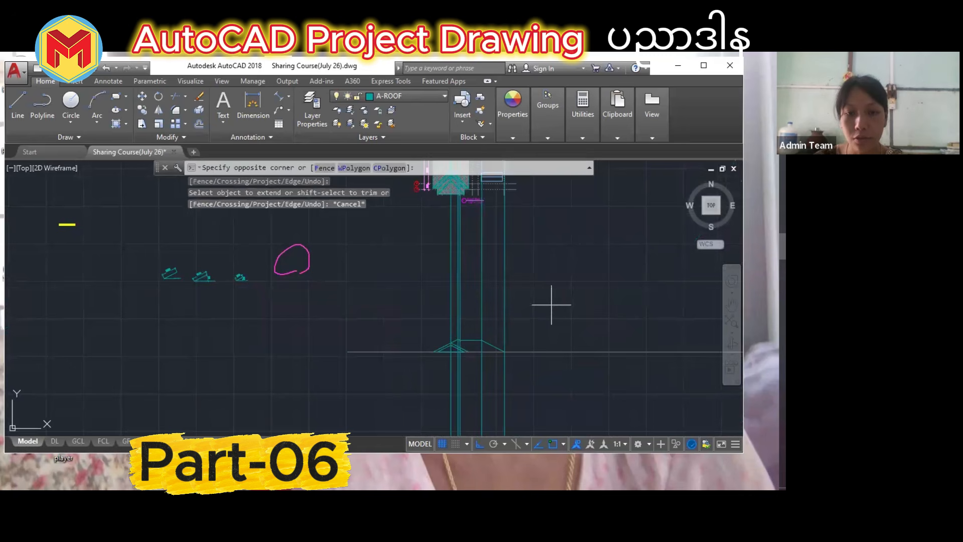
{"action": "left_click", "coordinate": [551, 304]}
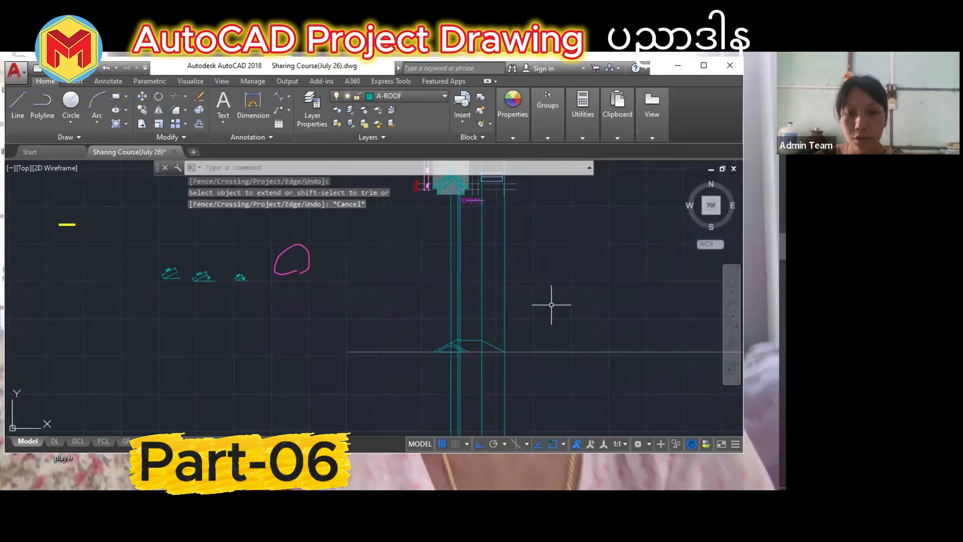
{"action": "key", "text": "Escape"}
{"action": "scroll", "coordinate": [551, 305], "scroll_direction": "down", "scroll_amount": 2}
{"action": "middle_click_drag", "start_coordinate": [549, 315], "coordinate": [528, 406]}
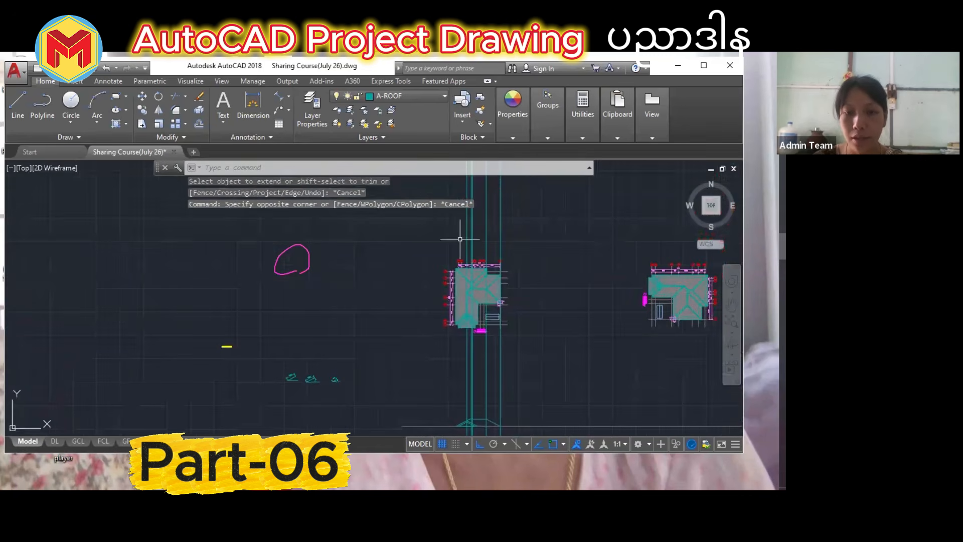
{"action": "scroll", "coordinate": [460, 240], "scroll_direction": "up", "scroll_amount": 7}
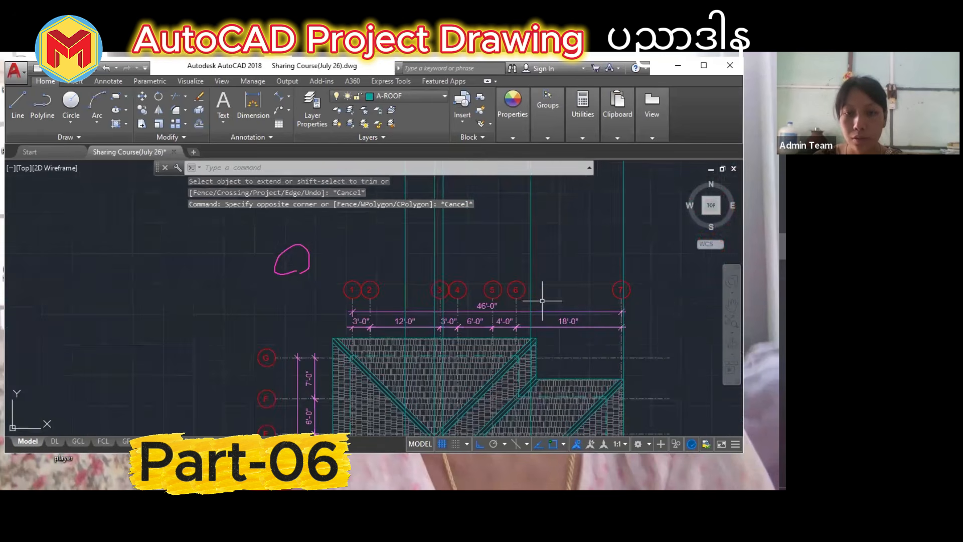
{"action": "left_click", "coordinate": [604, 340]}
{"action": "left_click", "coordinate": [533, 276]}
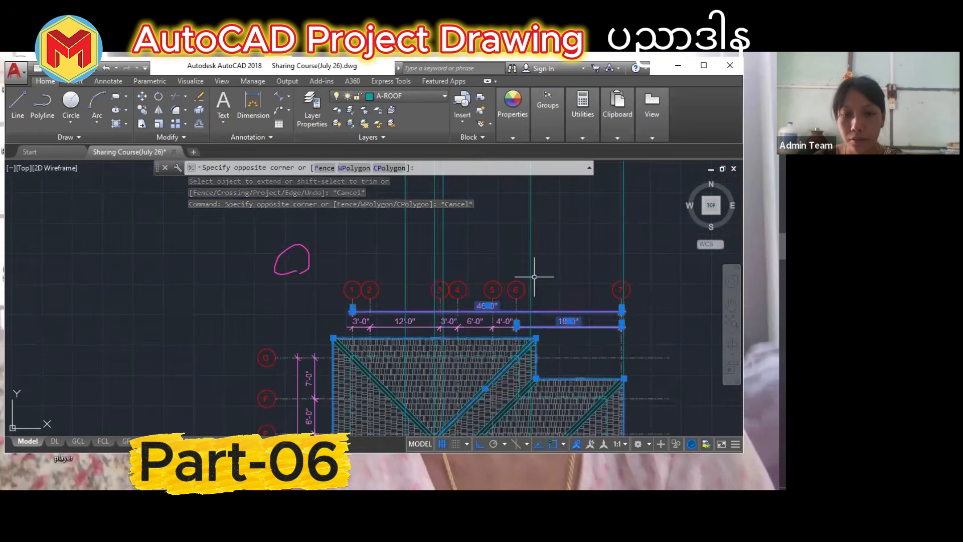
{"action": "key", "text": "Escape"}
Erase all the vertical construction lines running through the roof plan and the front elevation.
{"action": "scroll", "coordinate": [574, 281], "scroll_direction": "down", "scroll_amount": 2}
{"action": "middle_click_drag", "start_coordinate": [575, 278], "coordinate": [566, 303]}
{"action": "left_click", "coordinate": [640, 254]}
{"action": "left_click", "coordinate": [388, 221]}
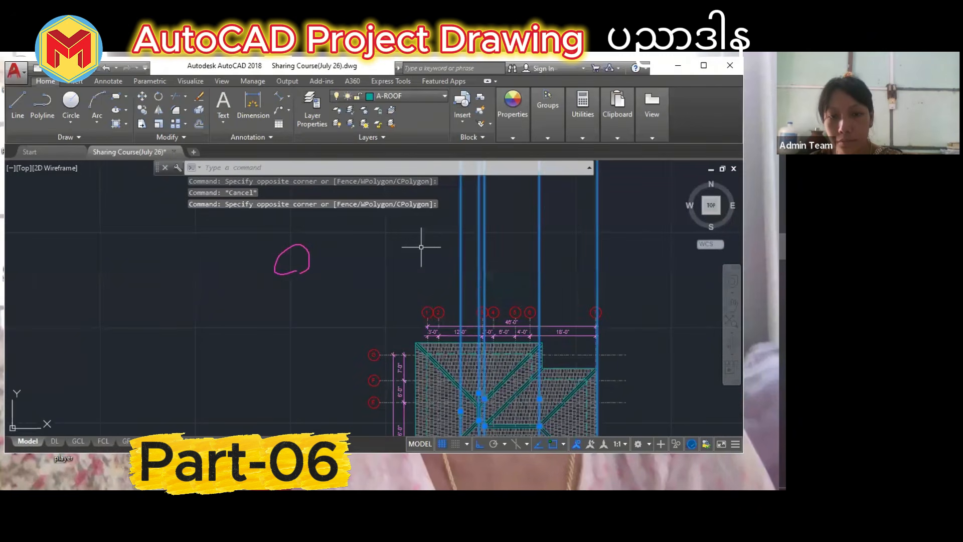
{"action": "scroll", "coordinate": [426, 255], "scroll_direction": "down", "scroll_amount": 2}
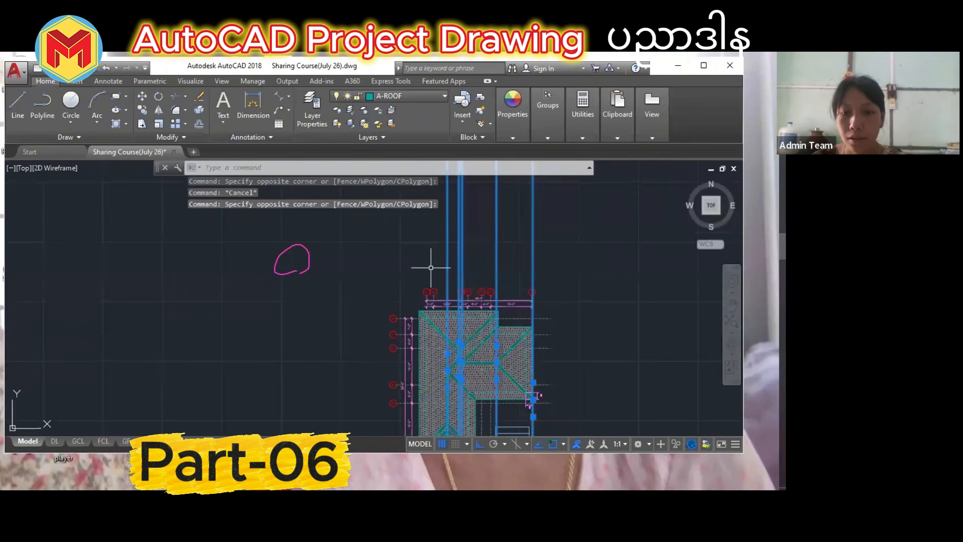
{"action": "key", "text": "Delete"}
Copy grid lines 1 to 7 with their bubbles and dimensions from the roof plan straight down onto the front elevation.
{"action": "scroll", "coordinate": [468, 296], "scroll_direction": "up", "scroll_amount": 4}
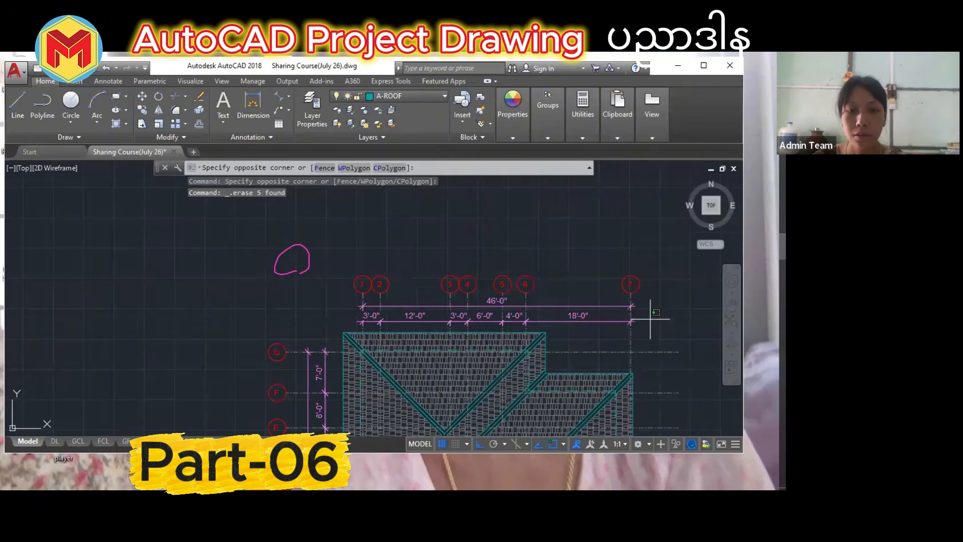
{"action": "left_click", "coordinate": [352, 270]}
{"action": "scroll", "coordinate": [384, 279], "scroll_direction": "down", "scroll_amount": 2}
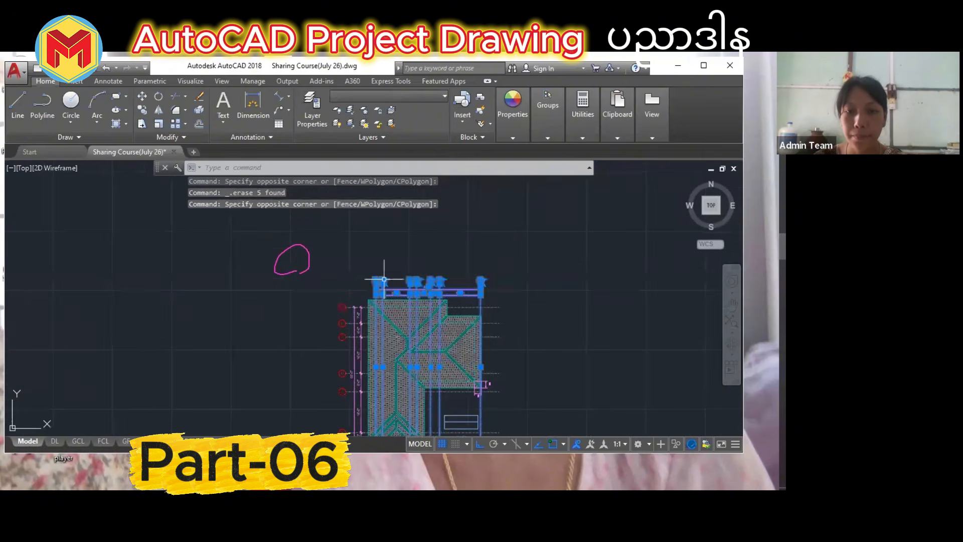
{"action": "scroll", "coordinate": [384, 279], "scroll_direction": "up", "scroll_amount": 3}
{"action": "scroll", "coordinate": [384, 279], "scroll_direction": "down", "scroll_amount": 3}
{"action": "middle_click_drag", "start_coordinate": [406, 297], "coordinate": [428, 232]}
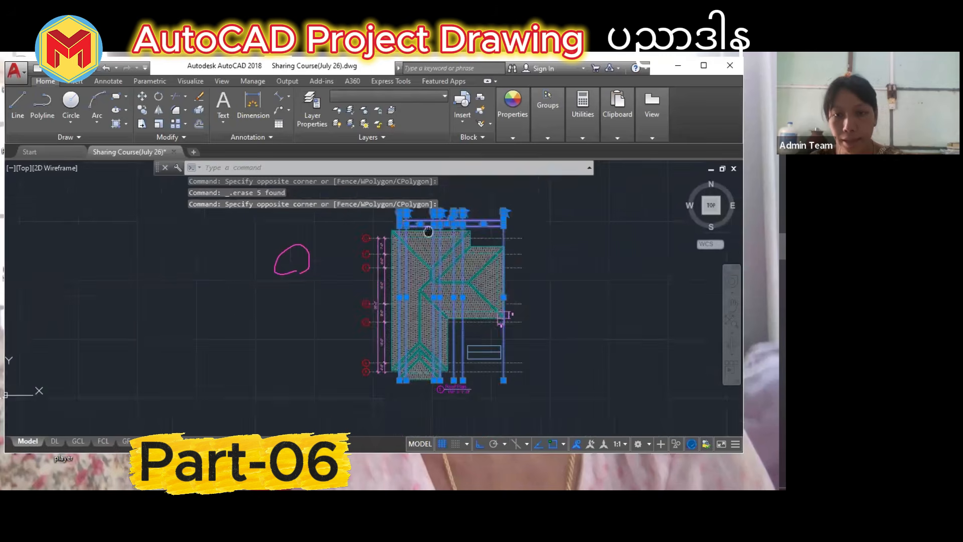
{"action": "scroll", "coordinate": [451, 234], "scroll_direction": "up", "scroll_amount": 2}
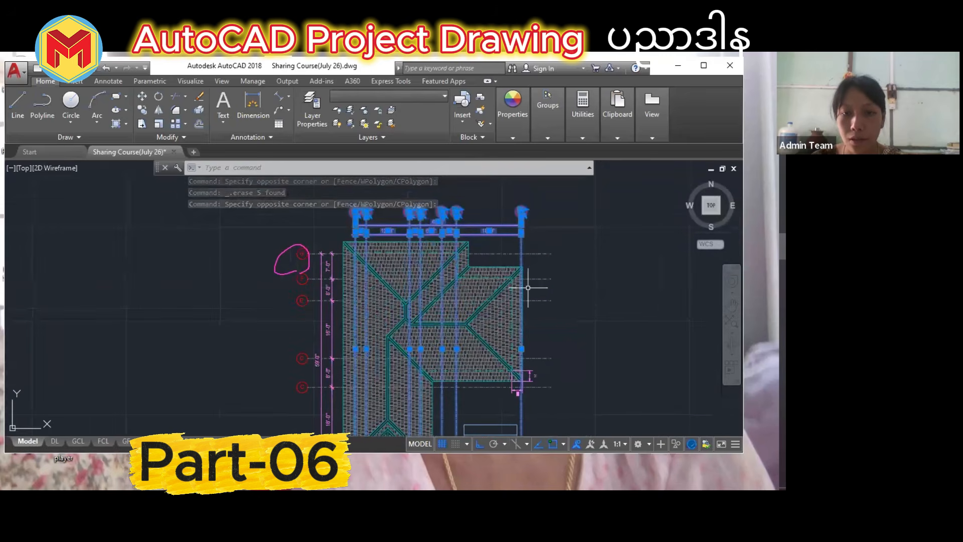
{"action": "type", "text": "cp"}
{"action": "key", "text": "Return"}
{"action": "scroll", "coordinate": [522, 234], "scroll_direction": "up", "scroll_amount": 4}
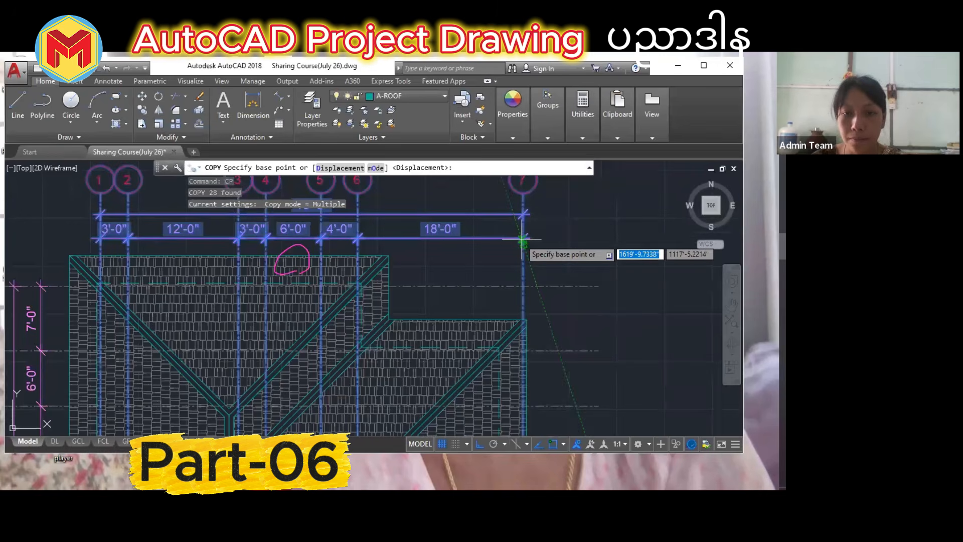
{"action": "scroll", "coordinate": [521, 240], "scroll_direction": "up", "scroll_amount": 2}
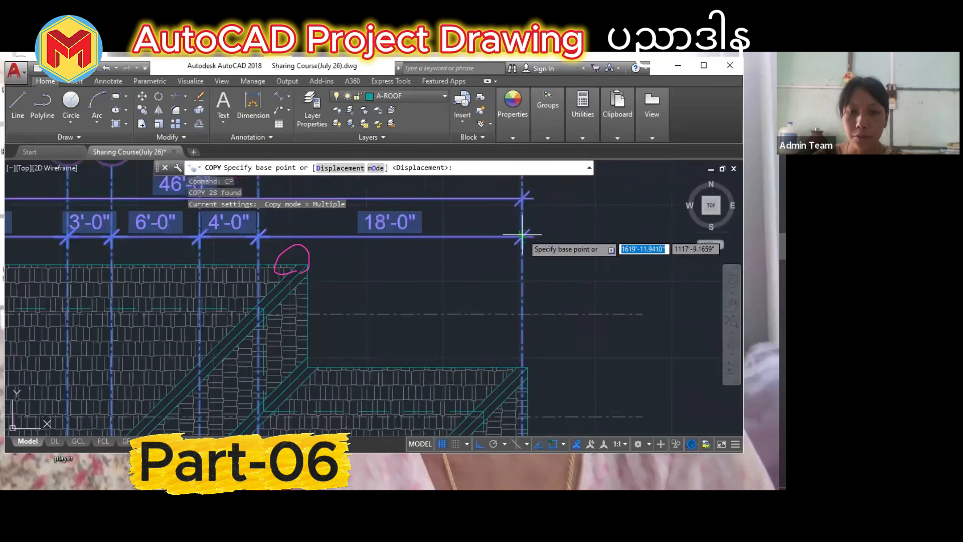
{"action": "left_click", "coordinate": [522, 234]}
{"action": "scroll", "coordinate": [516, 254], "scroll_direction": "down", "scroll_amount": 3}
{"action": "middle_click_drag", "start_coordinate": [517, 254], "coordinate": [501, 301]}
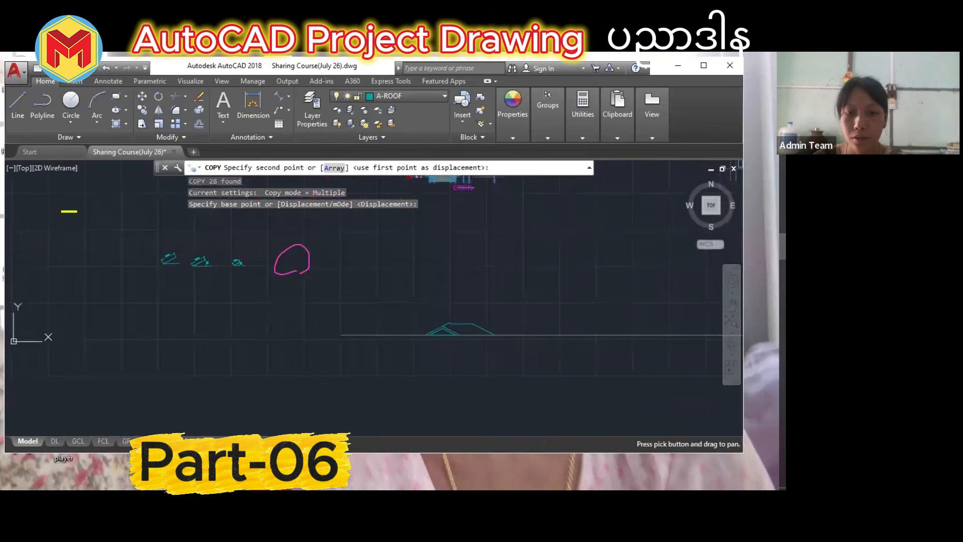
{"action": "scroll", "coordinate": [510, 286], "scroll_direction": "up", "scroll_amount": 2}
{"action": "left_click", "coordinate": [512, 279]}
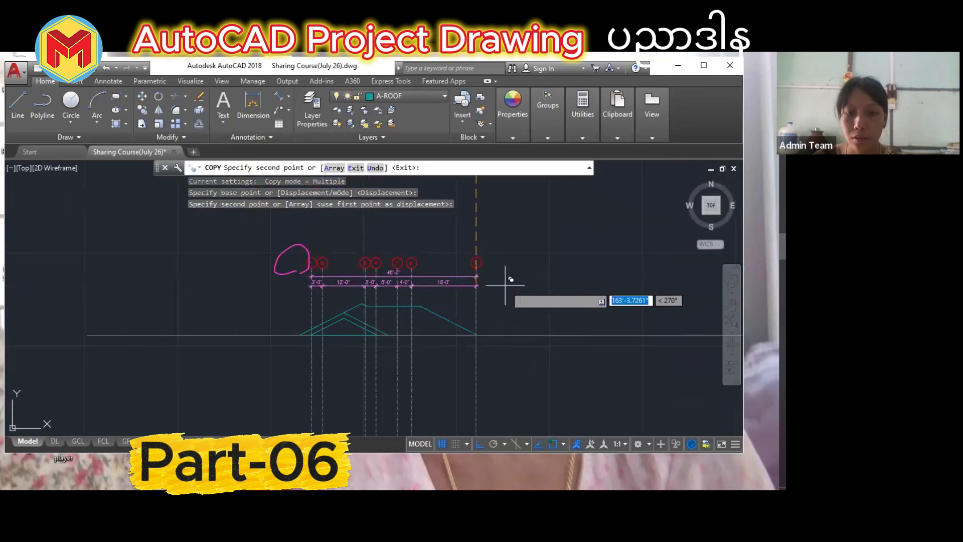
{"action": "key", "text": "Escape"}
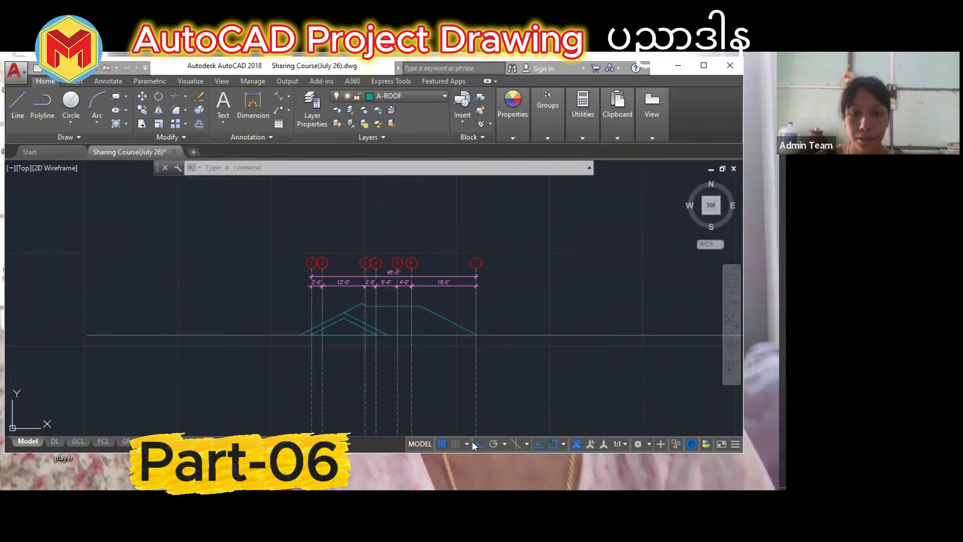
Stretch the lower ends of the copied grid lines straight up to shorten them below the front elevation.
{"action": "scroll", "coordinate": [444, 386], "scroll_direction": "down", "scroll_amount": 4}
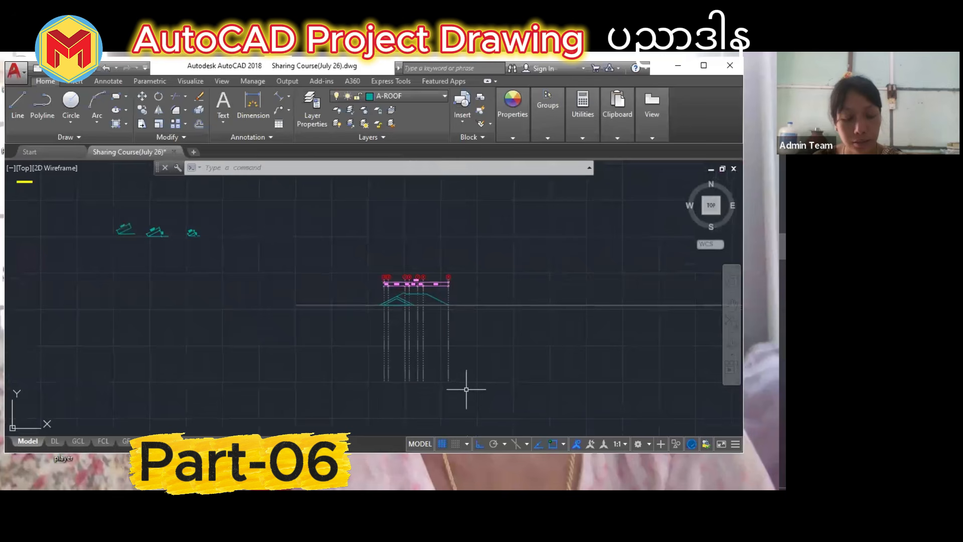
{"action": "key", "text": "Return"}
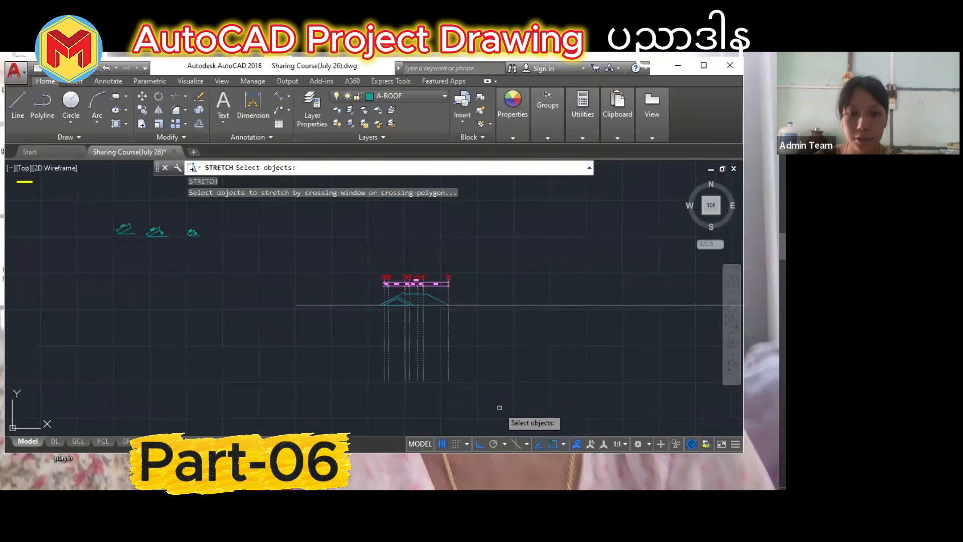
{"action": "left_click", "coordinate": [501, 409]}
{"action": "left_click", "coordinate": [363, 355]}
{"action": "key", "text": "Return"}
{"action": "left_click", "coordinate": [499, 398]}
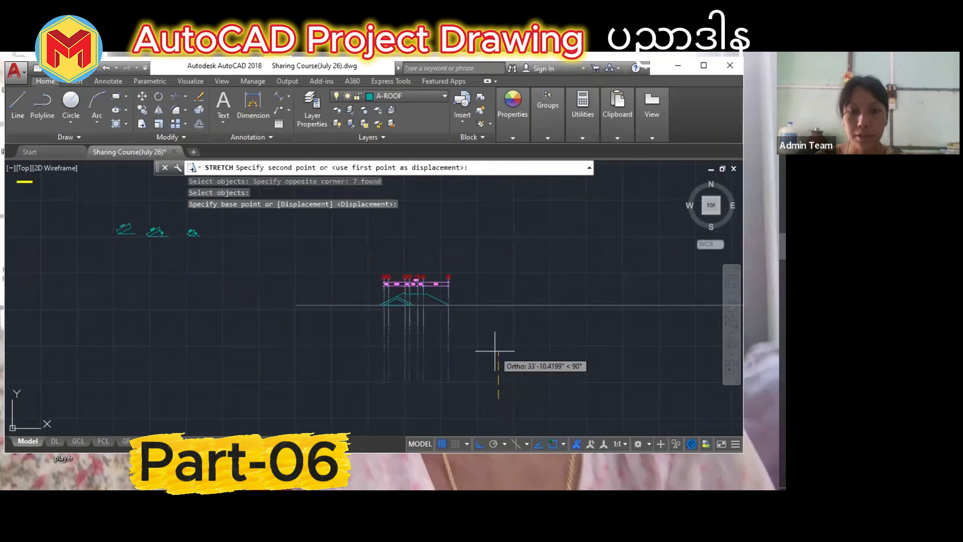
{"action": "left_click", "coordinate": [496, 347]}
Offset the right wing's sloping roof line and horizontal ridge line 6 inches to the inside.
{"action": "scroll", "coordinate": [413, 327], "scroll_direction": "up", "scroll_amount": 5}
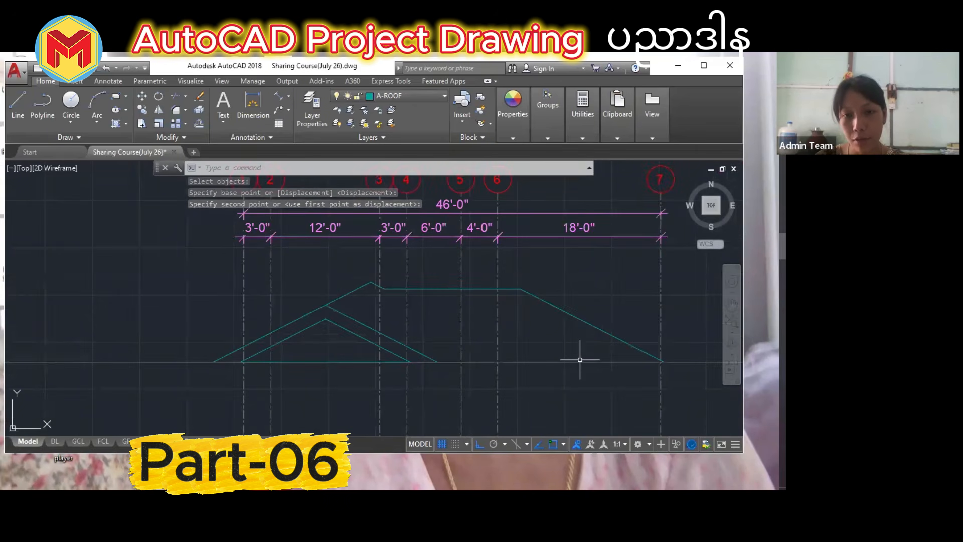
{"action": "type", "text": "o"}
{"action": "key", "text": "Return"}
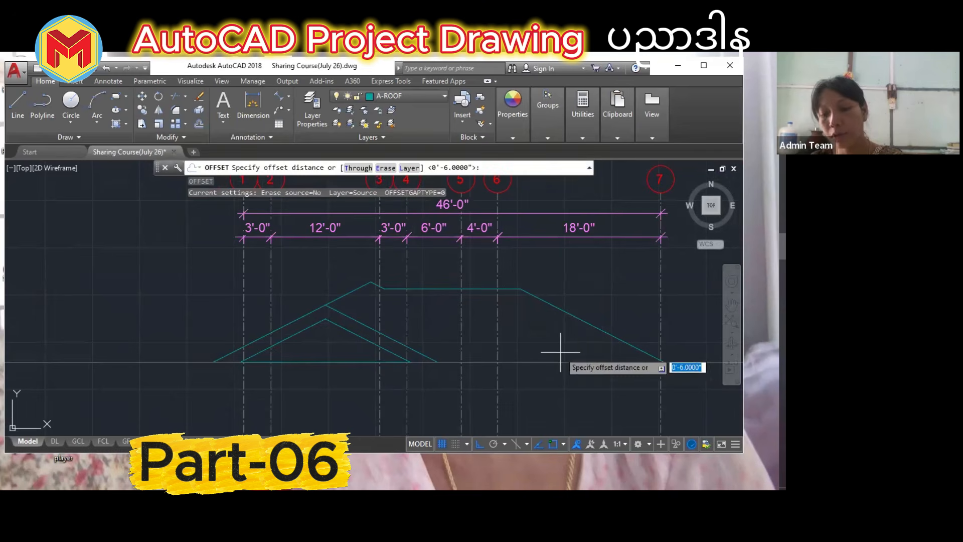
{"action": "type", "text": "6"}
{"action": "key", "text": "Return"}
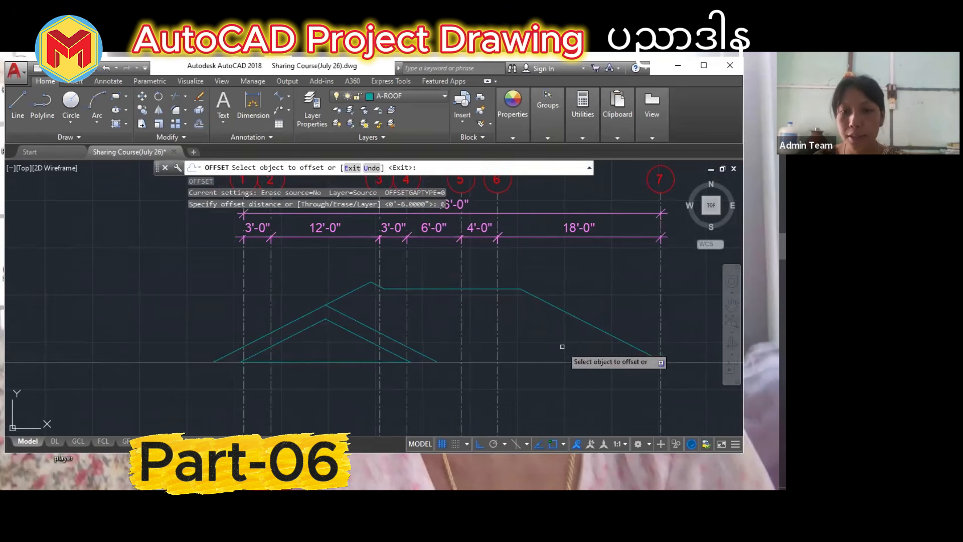
{"action": "left_click", "coordinate": [571, 316]}
{"action": "left_click", "coordinate": [557, 324]}
{"action": "scroll", "coordinate": [473, 299], "scroll_direction": "up", "scroll_amount": 4}
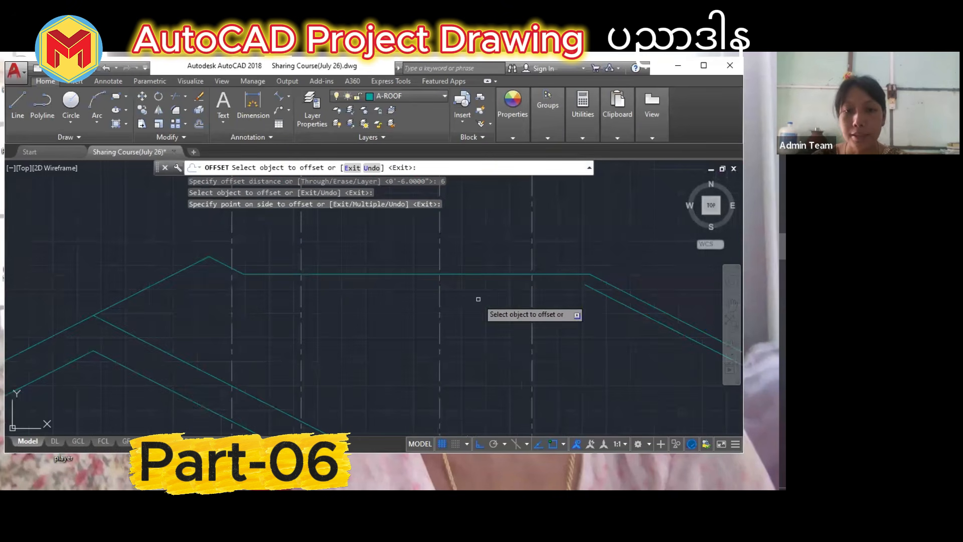
{"action": "left_click", "coordinate": [475, 274]}
{"action": "left_click", "coordinate": [469, 299]}
Offset the short slope beside the peak and the outer gable's slope lines 6 inches to the inside.
{"action": "left_click", "coordinate": [219, 263]}
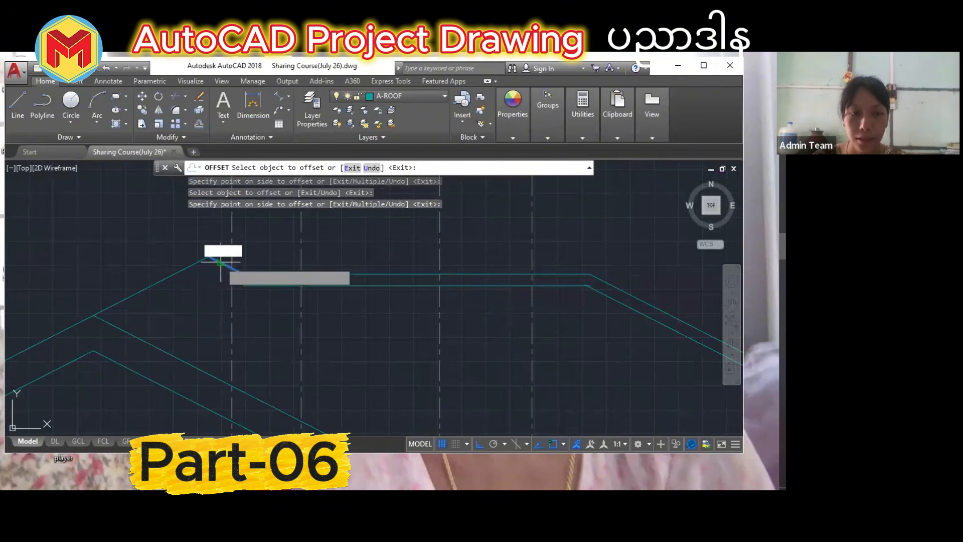
{"action": "left_click", "coordinate": [202, 266]}
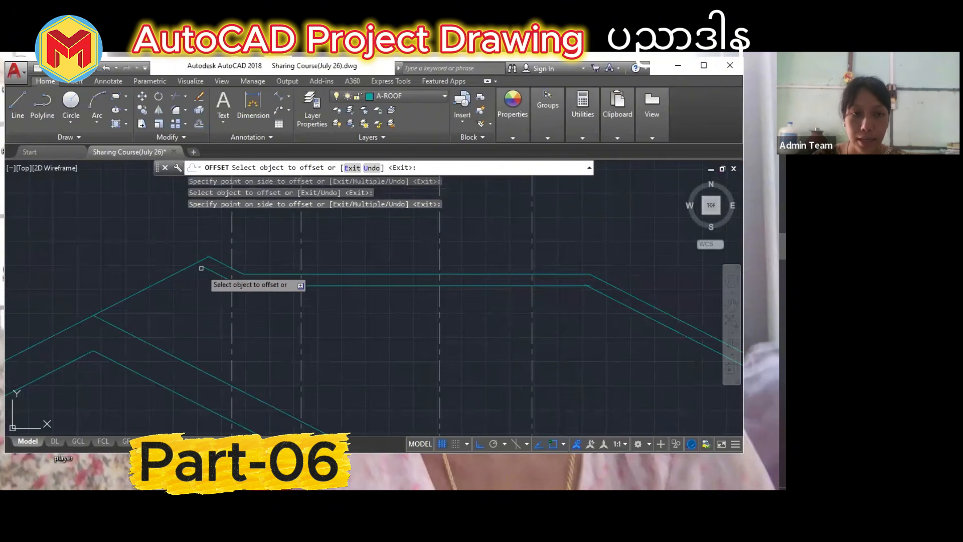
{"action": "left_click", "coordinate": [146, 342]}
{"action": "left_click", "coordinate": [156, 353]}
{"action": "scroll", "coordinate": [272, 288], "scroll_direction": "up", "scroll_amount": 2}
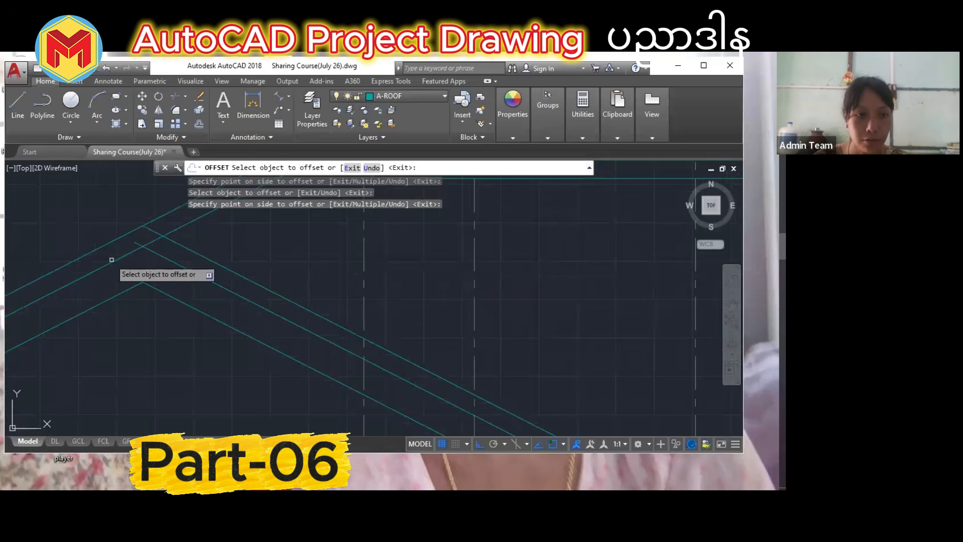
Offset both slope lines of the inner gable 6 inches to the inside.
{"action": "scroll", "coordinate": [145, 275], "scroll_direction": "down", "scroll_amount": 2}
{"action": "middle_click_drag", "start_coordinate": [145, 275], "coordinate": [277, 263]}
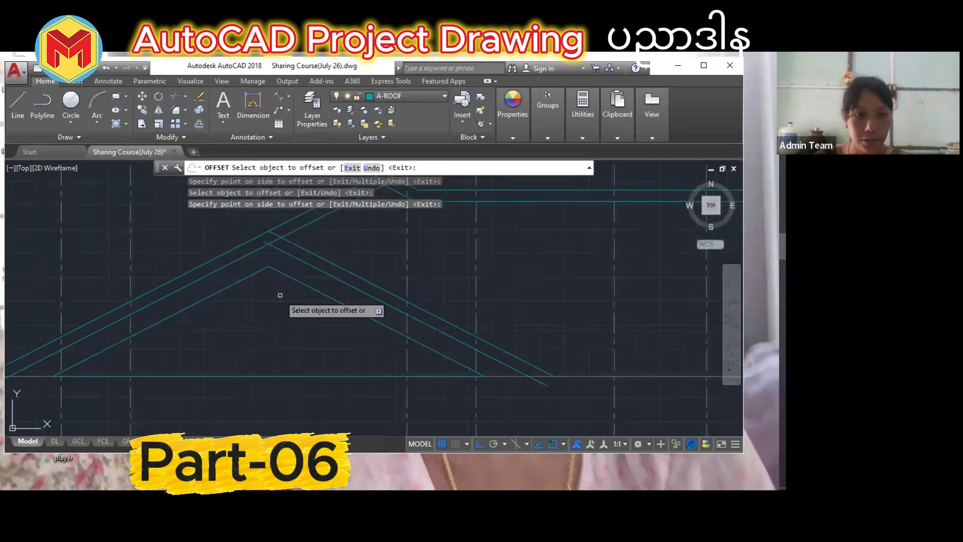
{"action": "scroll", "coordinate": [272, 293], "scroll_direction": "down", "scroll_amount": 2}
{"action": "middle_click_drag", "start_coordinate": [276, 298], "coordinate": [301, 307]}
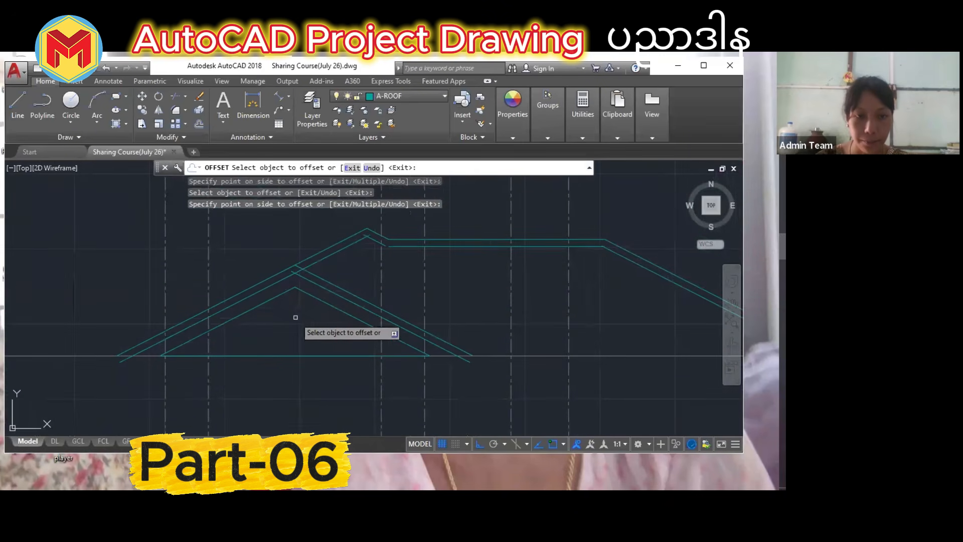
{"action": "left_click", "coordinate": [277, 297]}
{"action": "left_click", "coordinate": [311, 304]}
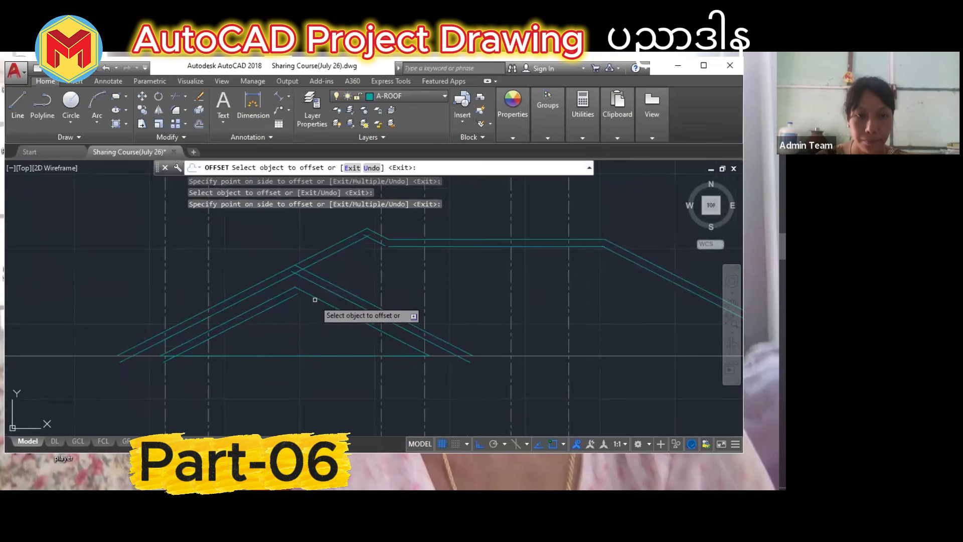
{"action": "left_click", "coordinate": [315, 300]}
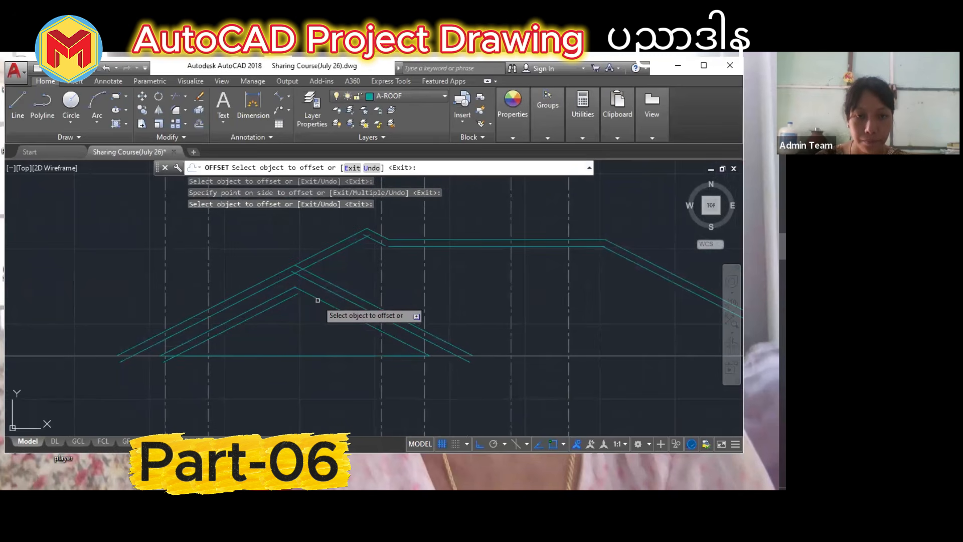
{"action": "left_click", "coordinate": [321, 299]}
{"action": "key", "text": "Escape"}
{"action": "scroll", "coordinate": [347, 346], "scroll_direction": "down", "scroll_amount": 4}
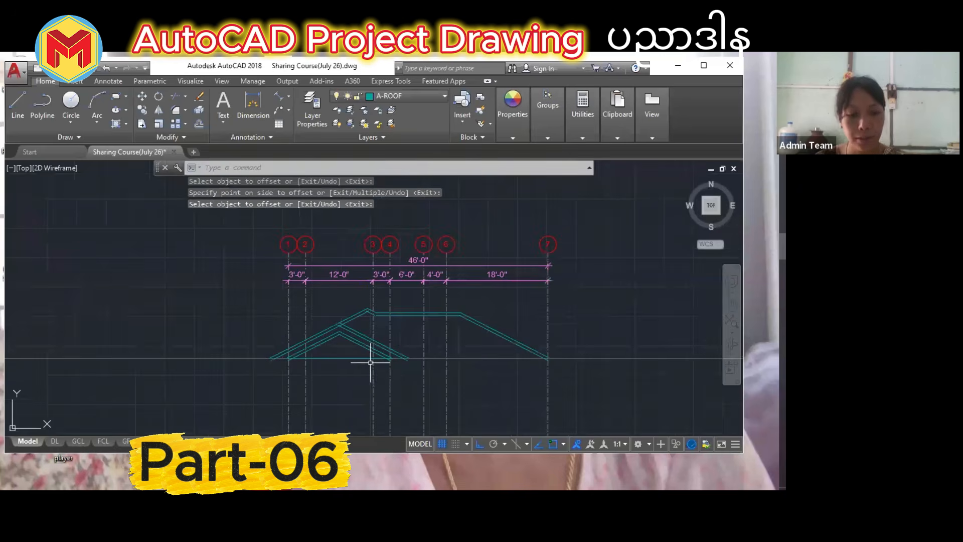
Trim grid lines 1 to 7 below the horizontal roof base line.
{"action": "type", "text": "tr"}
{"action": "key", "text": "Return"}
{"action": "key", "text": "Return"}
{"action": "scroll", "coordinate": [381, 381], "scroll_direction": "down", "scroll_amount": 3}
{"action": "scroll", "coordinate": [381, 381], "scroll_direction": "up", "scroll_amount": 4}
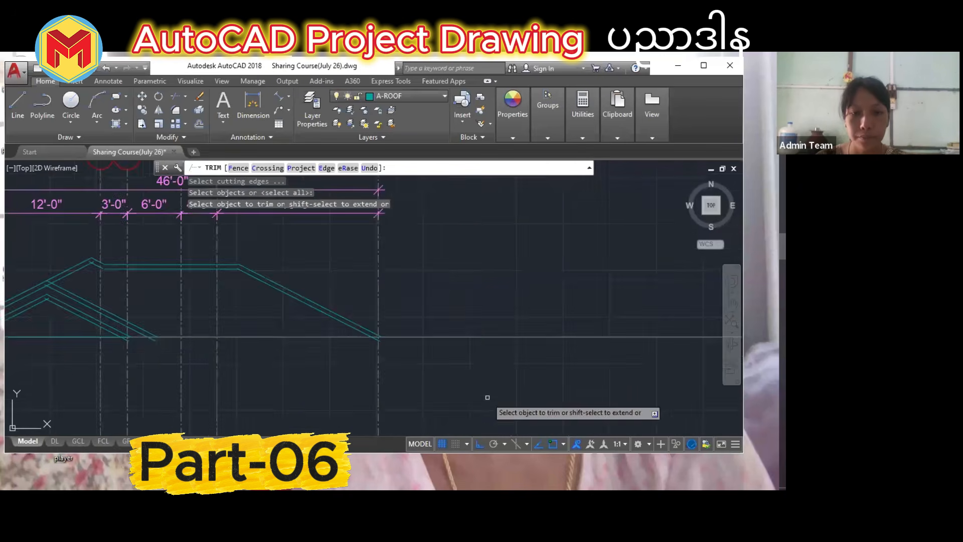
{"action": "scroll", "coordinate": [548, 318], "scroll_direction": "down", "scroll_amount": 3}
{"action": "left_click", "coordinate": [594, 406]}
{"action": "left_click", "coordinate": [296, 344]}
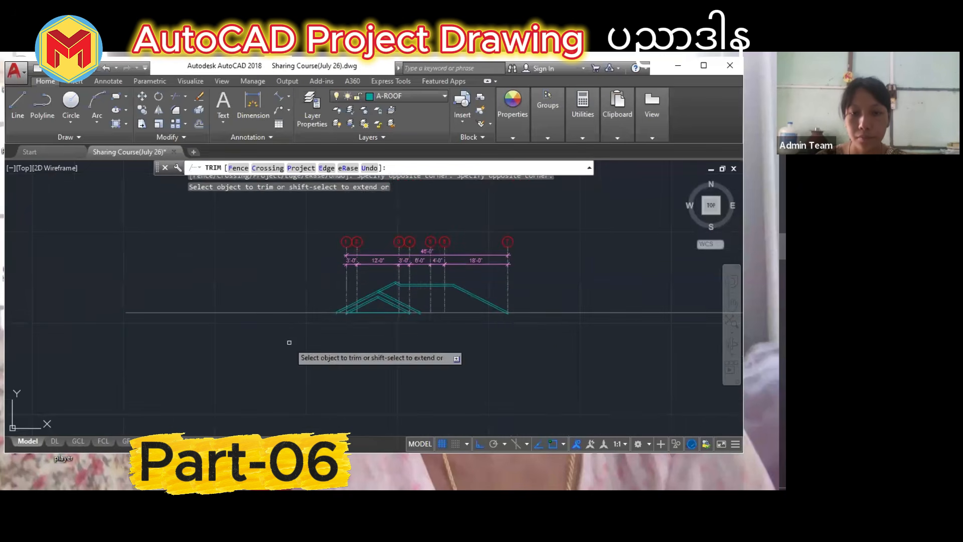
Trim the offset roof ends below the base line at the right wing, the outer gable and the inner gable's right slope.
{"action": "scroll", "coordinate": [496, 321], "scroll_direction": "up", "scroll_amount": 4}
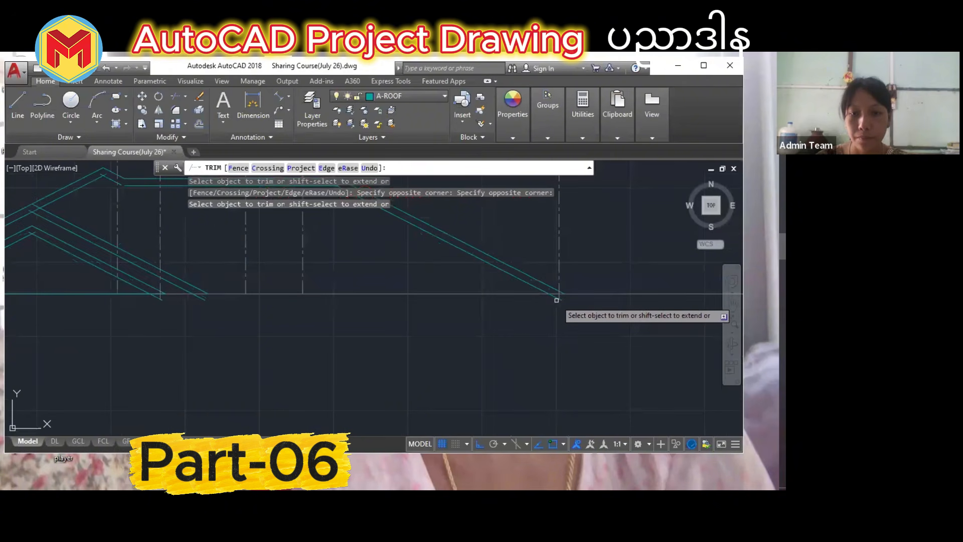
{"action": "scroll", "coordinate": [557, 300], "scroll_direction": "down", "scroll_amount": 1}
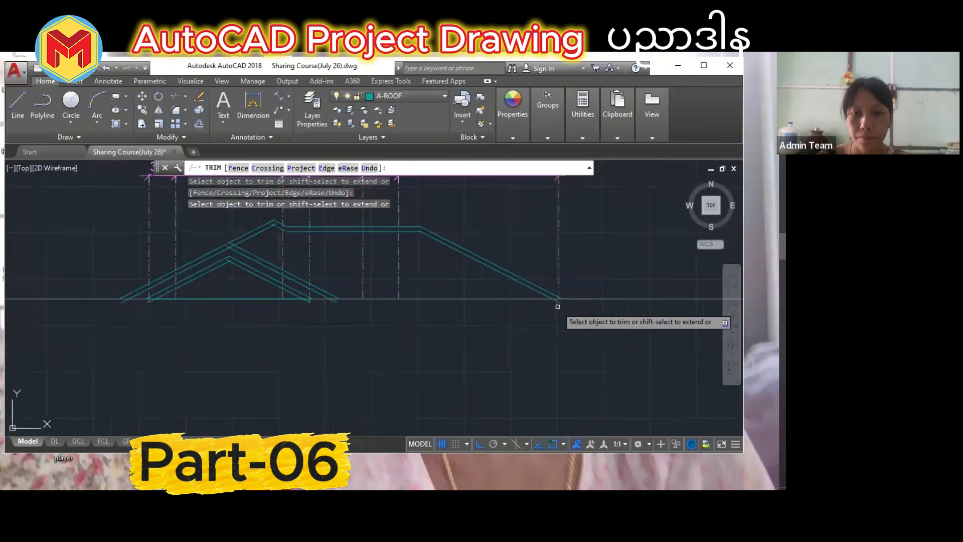
{"action": "scroll", "coordinate": [558, 300], "scroll_direction": "up", "scroll_amount": 1}
{"action": "scroll", "coordinate": [560, 300], "scroll_direction": "down", "scroll_amount": 1}
{"action": "scroll", "coordinate": [561, 308], "scroll_direction": "down", "scroll_amount": 1}
{"action": "scroll", "coordinate": [382, 317], "scroll_direction": "up", "scroll_amount": 2}
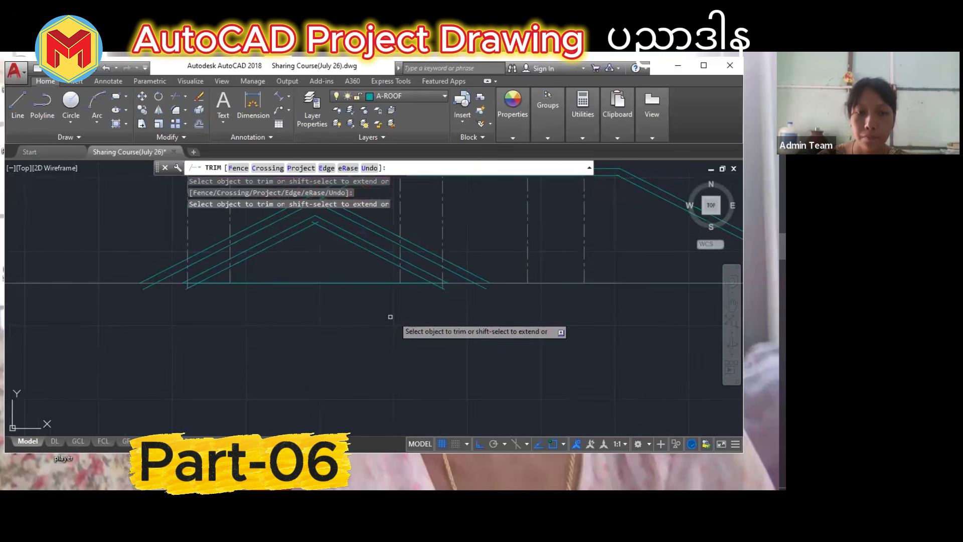
{"action": "left_click", "coordinate": [528, 317]}
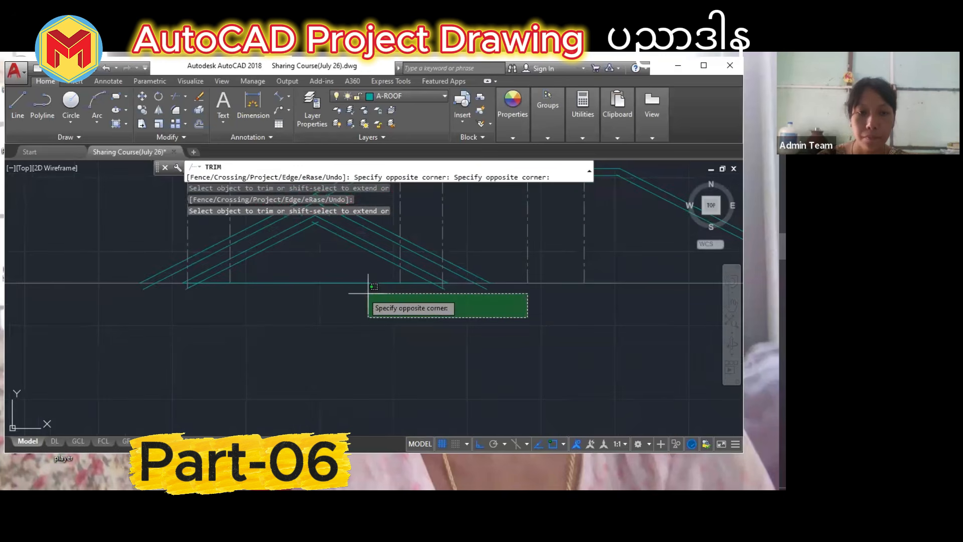
{"action": "left_click", "coordinate": [144, 289]}
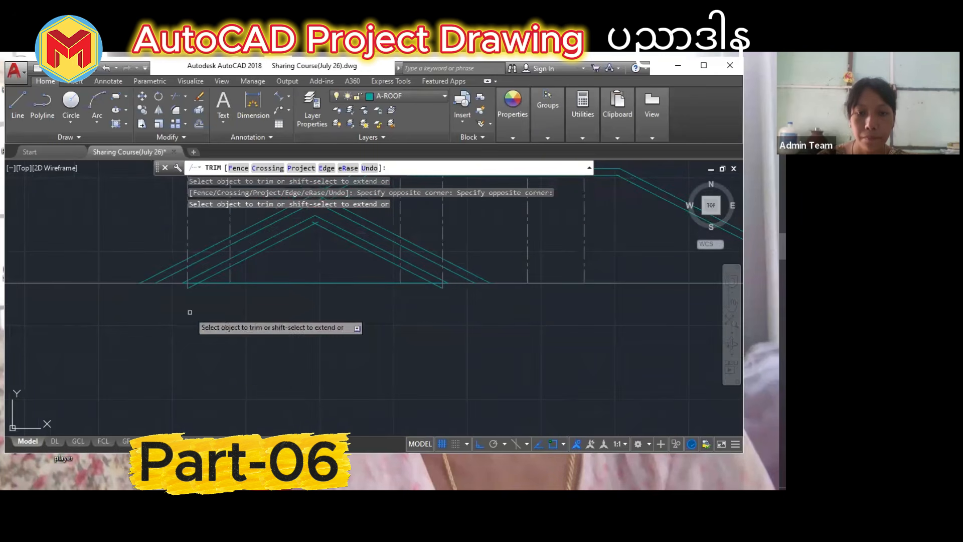
{"action": "left_click", "coordinate": [442, 287]}
{"action": "scroll", "coordinate": [441, 301], "scroll_direction": "down", "scroll_amount": 3}
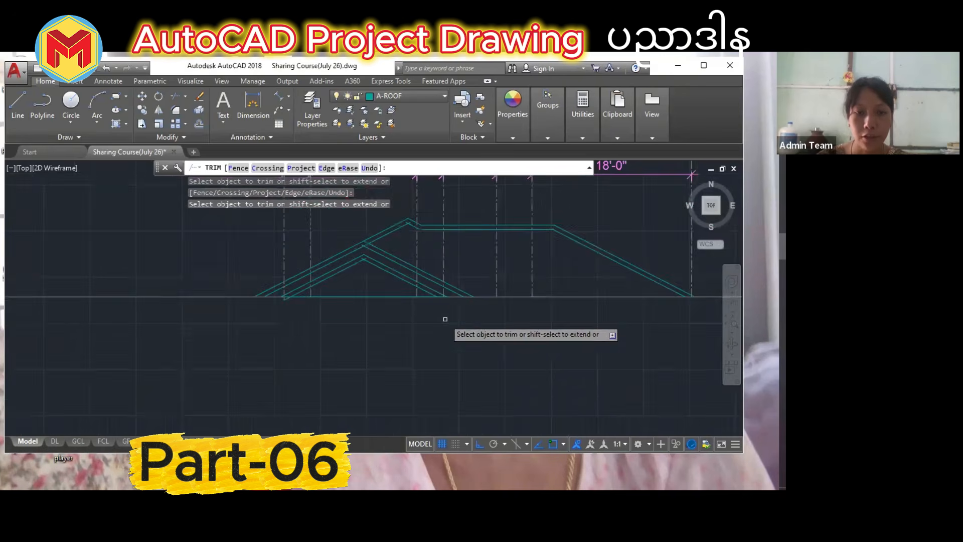
{"action": "key", "text": "Return"}
Trim the leftover line ends below the base line at the inner gable's left corner.
{"action": "scroll", "coordinate": [349, 332], "scroll_direction": "up", "scroll_amount": 4}
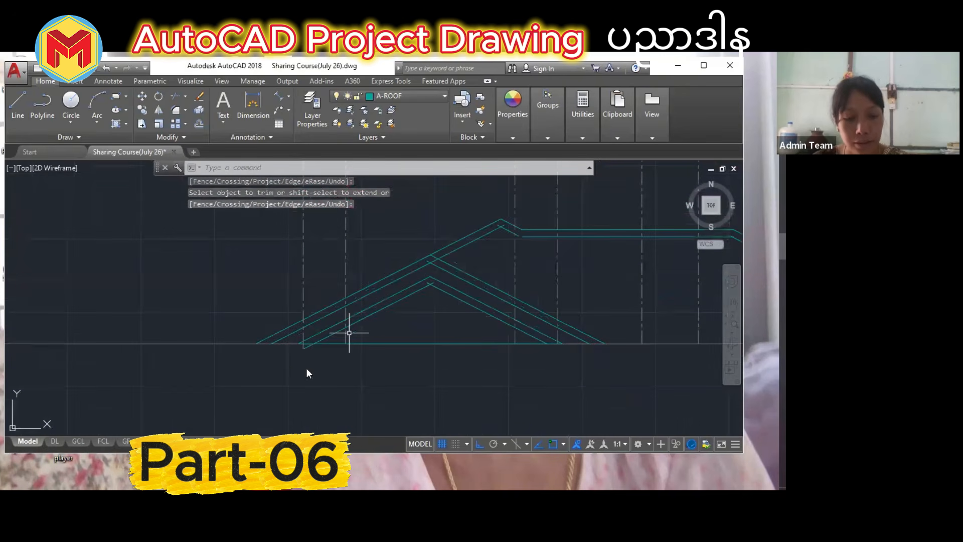
{"action": "scroll", "coordinate": [302, 368], "scroll_direction": "up", "scroll_amount": 4}
{"action": "type", "text": "tr"}
{"action": "key", "text": "space"}
{"action": "key", "text": "space"}
{"action": "scroll", "coordinate": [321, 331], "scroll_direction": "up", "scroll_amount": 4}
{"action": "left_click", "coordinate": [390, 305]}
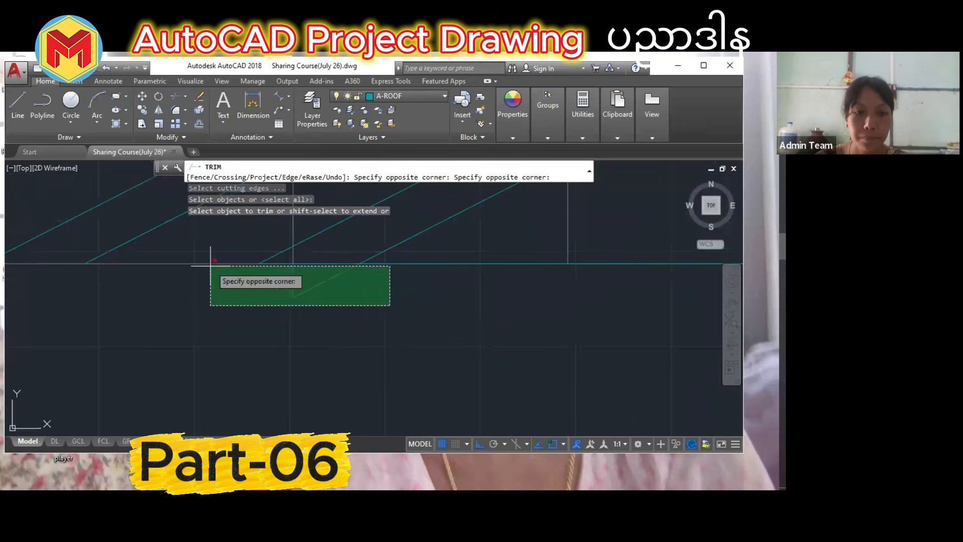
{"action": "left_click", "coordinate": [210, 263]}
{"action": "scroll", "coordinate": [305, 383], "scroll_direction": "down", "scroll_amount": 3}
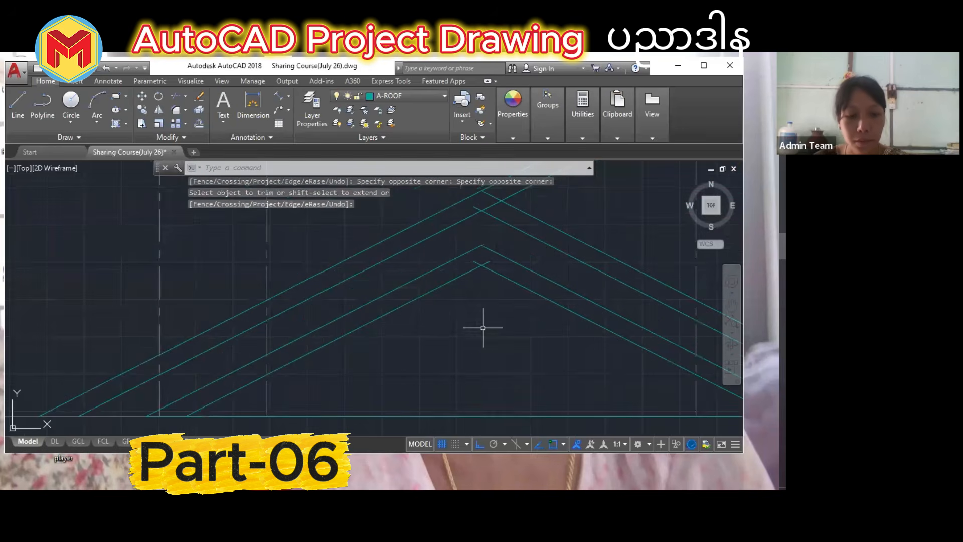
Trim the overlapping offset line ends at the inner and outer gable peaks and where the main slope crosses.
{"action": "type", "text": "tr"}
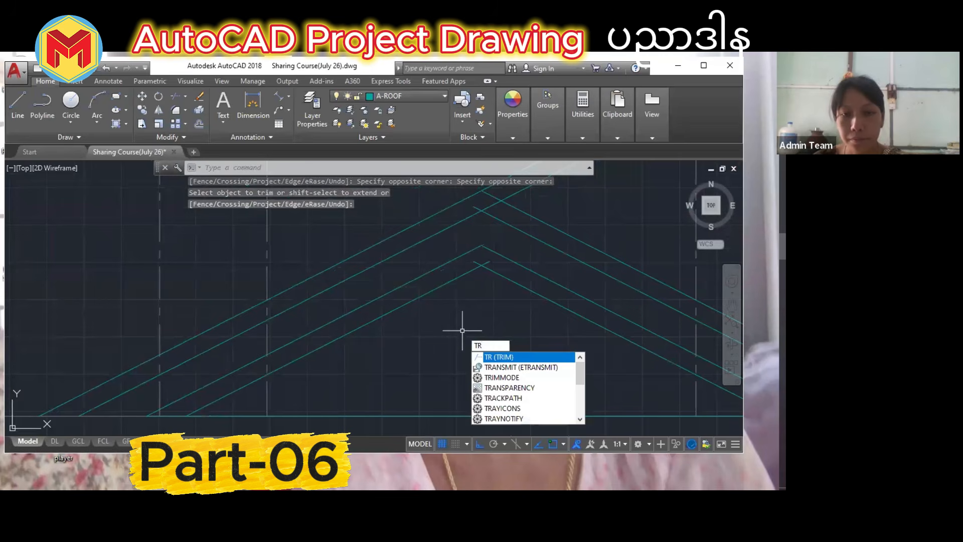
{"action": "key", "text": "space"}
{"action": "key", "text": "space"}
{"action": "scroll", "coordinate": [472, 255], "scroll_direction": "up", "scroll_amount": 1}
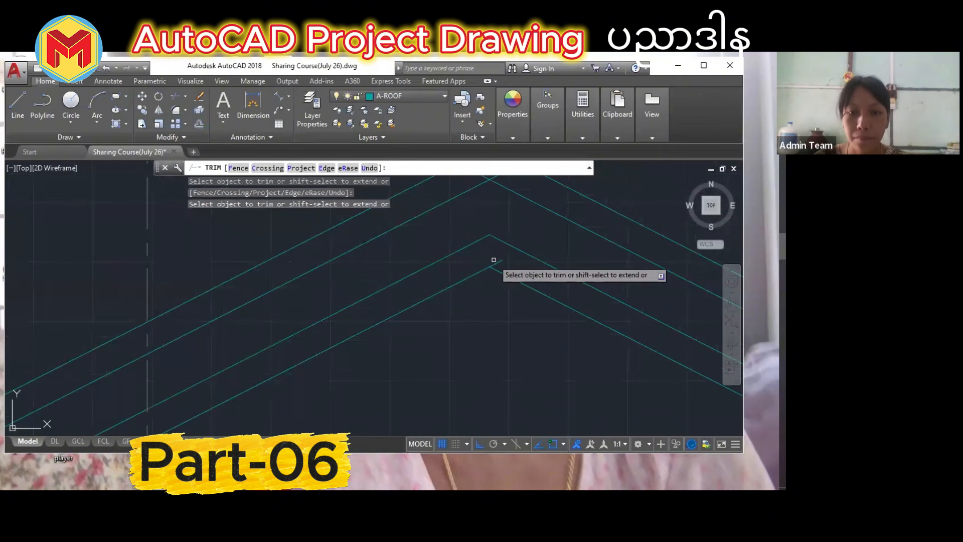
{"action": "middle_click_drag", "start_coordinate": [498, 262], "coordinate": [490, 369]}
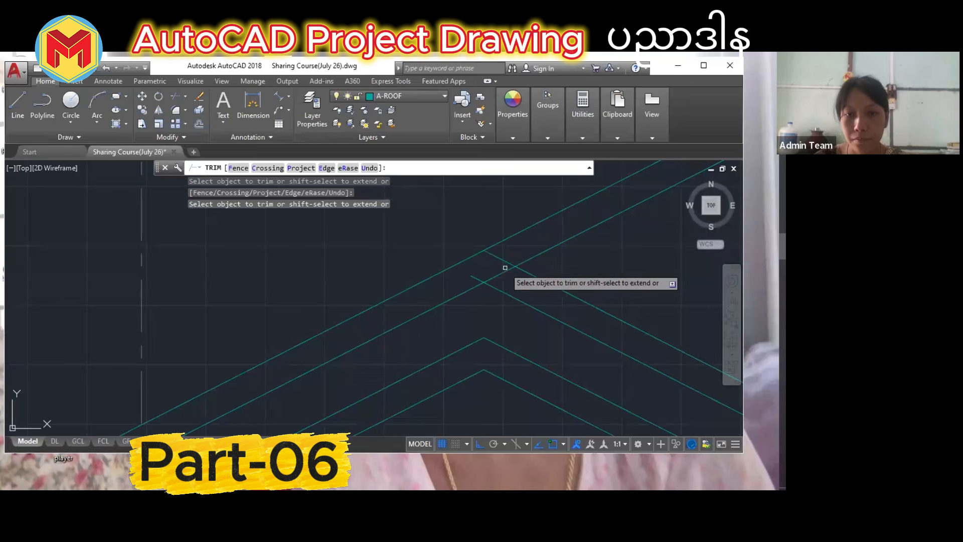
{"action": "scroll", "coordinate": [501, 273], "scroll_direction": "down", "scroll_amount": 3}
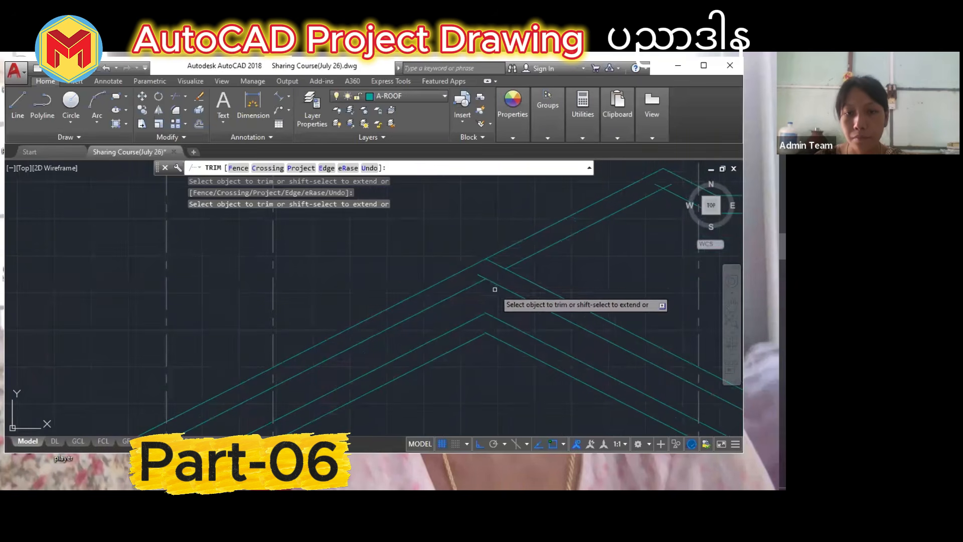
{"action": "scroll", "coordinate": [484, 275], "scroll_direction": "up", "scroll_amount": 4}
{"action": "scroll", "coordinate": [474, 275], "scroll_direction": "down", "scroll_amount": 4}
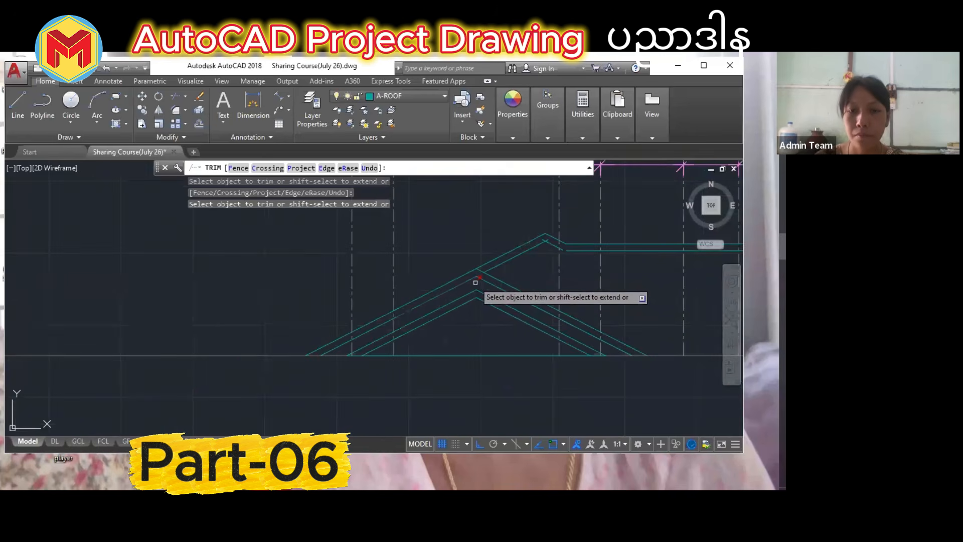
Trim the crossing offset lines at the main roof peak and at the right end of the ridge.
{"action": "scroll", "coordinate": [524, 254], "scroll_direction": "up", "scroll_amount": 5}
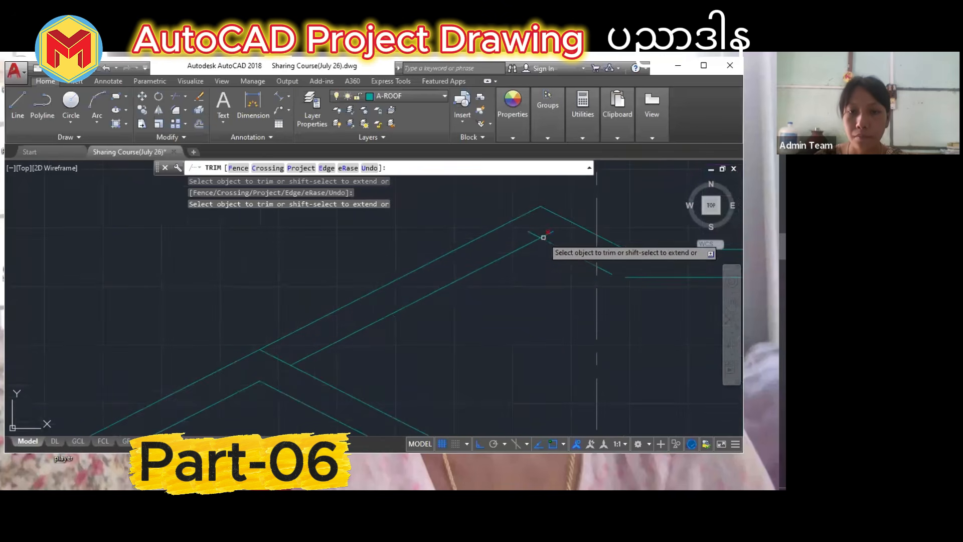
{"action": "scroll", "coordinate": [453, 295], "scroll_direction": "down", "scroll_amount": 4}
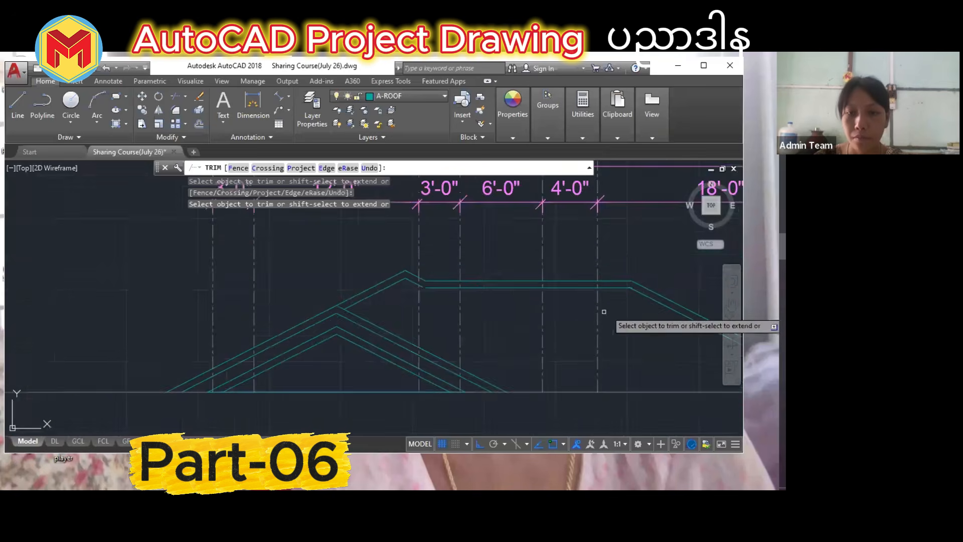
{"action": "scroll", "coordinate": [609, 314], "scroll_direction": "up", "scroll_amount": 6}
{"action": "scroll", "coordinate": [533, 236], "scroll_direction": "down", "scroll_amount": 2}
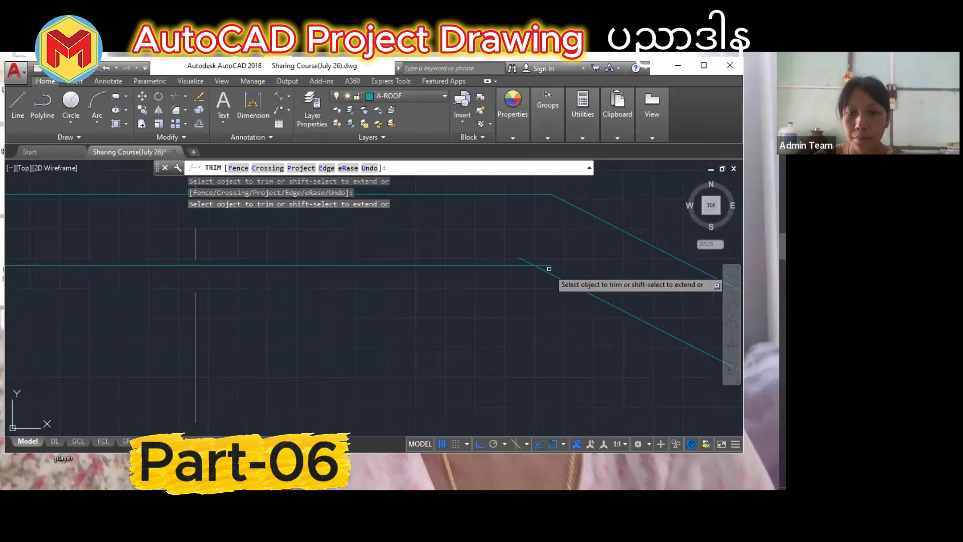
{"action": "scroll", "coordinate": [522, 257], "scroll_direction": "down", "scroll_amount": 4}
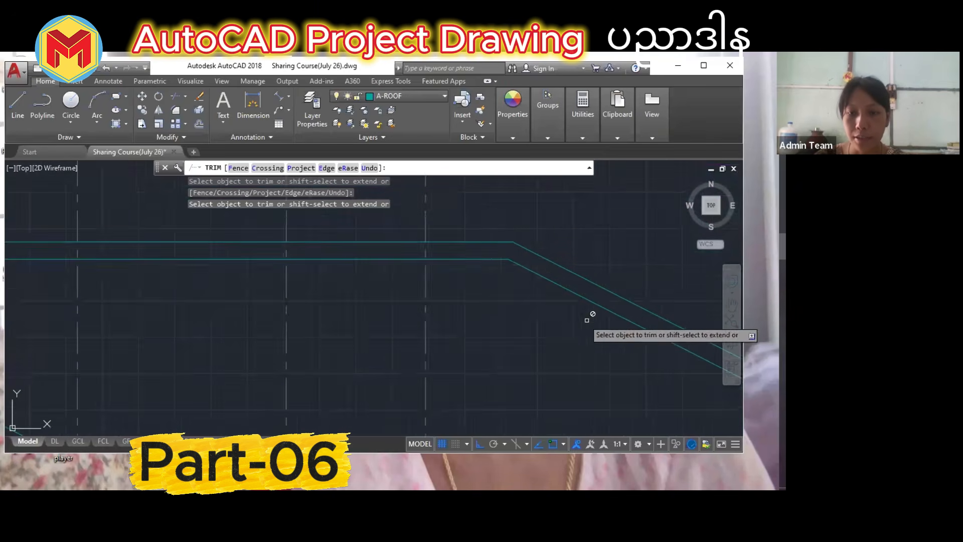
{"action": "scroll", "coordinate": [597, 366], "scroll_direction": "up", "scroll_amount": 2}
{"action": "key", "text": "Return"}
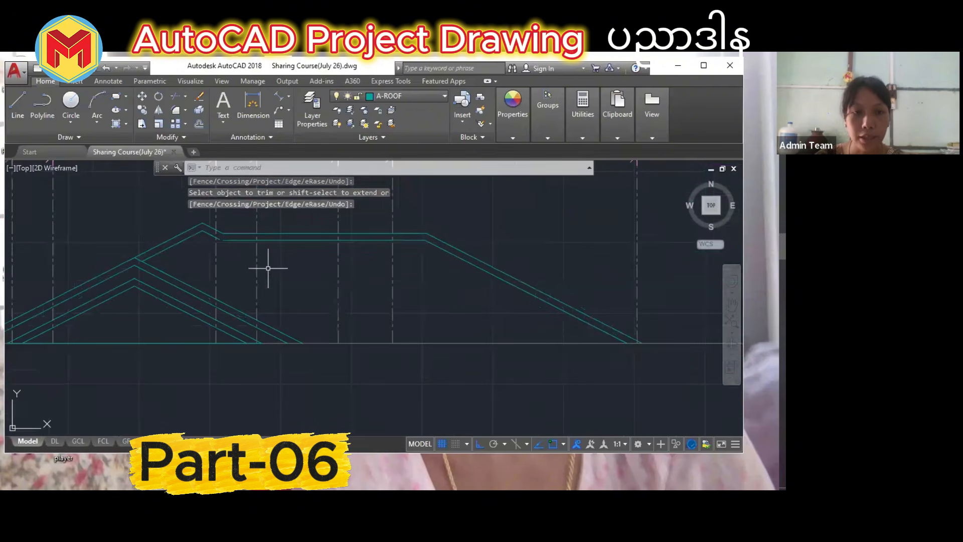
Fillet the offset short slope and the offset ridge line into a sharp corner with radius 0.
{"action": "scroll", "coordinate": [217, 251], "scroll_direction": "up", "scroll_amount": 5}
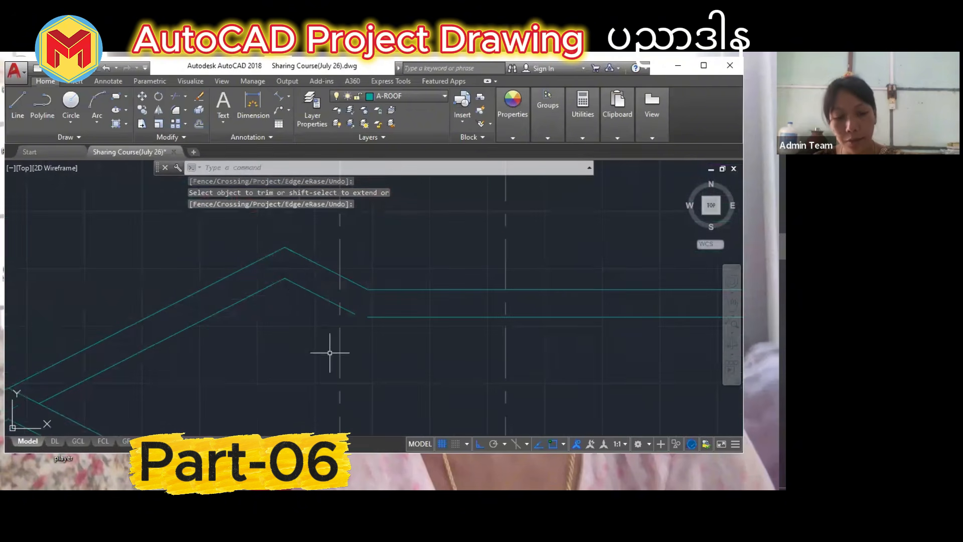
{"action": "type", "text": "f"}
{"action": "key", "text": "Return"}
{"action": "type", "text": "r"}
{"action": "key", "text": "Return"}
{"action": "type", "text": "0"}
{"action": "key", "text": "Return"}
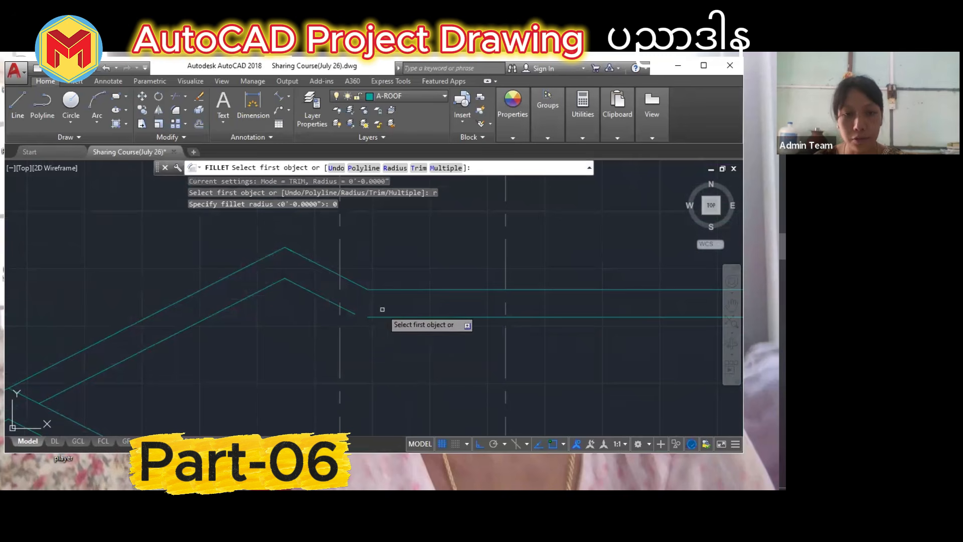
{"action": "left_click", "coordinate": [375, 317]}
{"action": "left_click", "coordinate": [353, 311]}
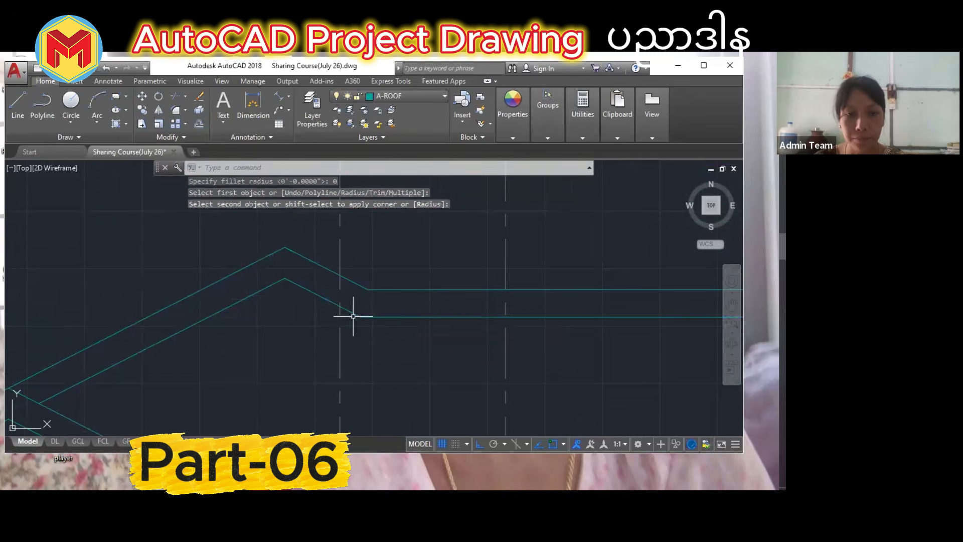
{"action": "scroll", "coordinate": [353, 321], "scroll_direction": "down", "scroll_amount": 4}
{"action": "key", "text": "Return"}
{"action": "scroll", "coordinate": [355, 354], "scroll_direction": "down", "scroll_amount": 2}
{"action": "scroll", "coordinate": [360, 352], "scroll_direction": "up", "scroll_amount": 3}
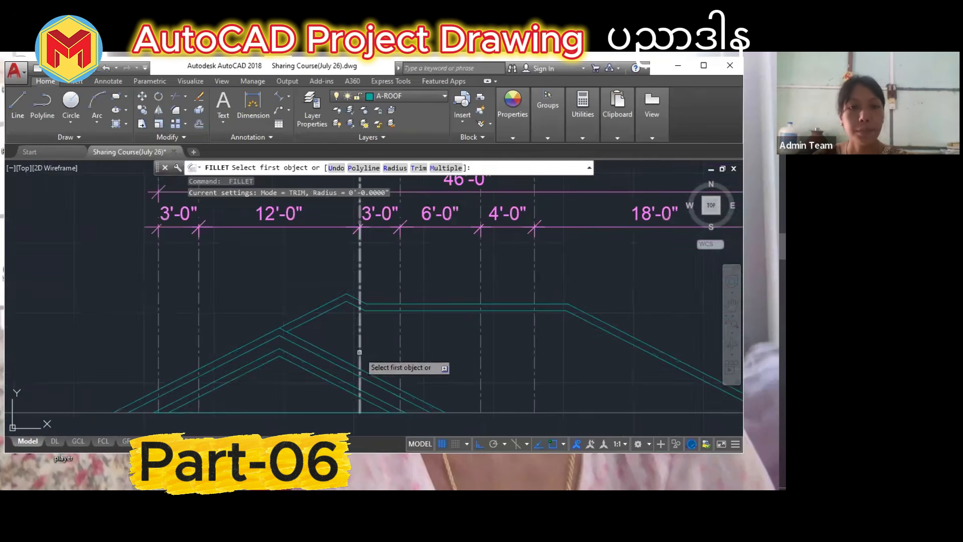
{"action": "key", "text": "Escape"}
Set the current object color to index color 8.
{"action": "mouse_move", "coordinate": [548, 113]}
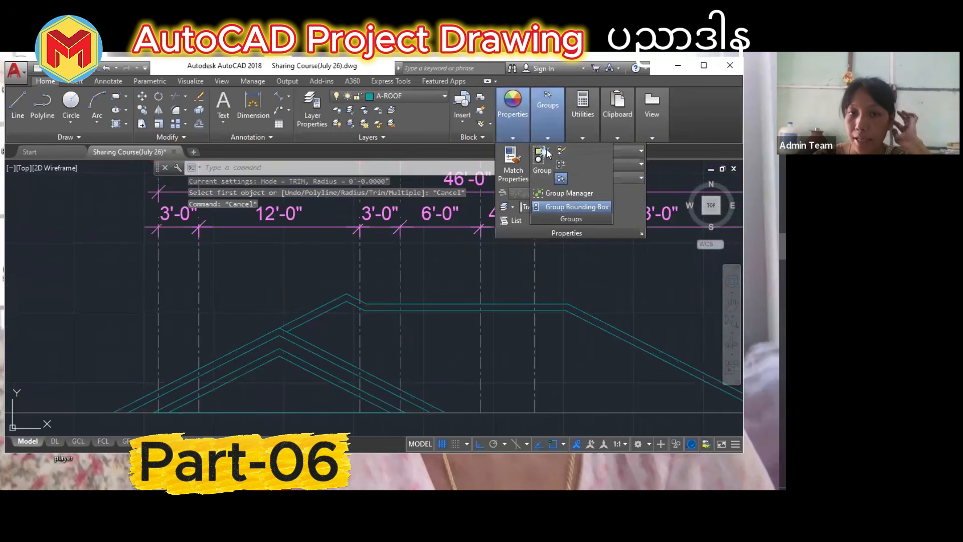
{"action": "left_click", "coordinate": [573, 152]}
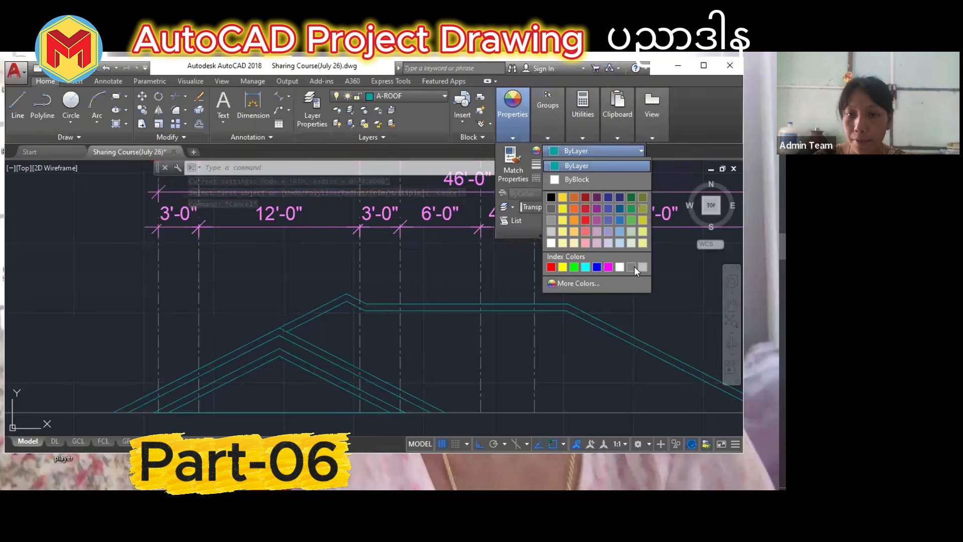
{"action": "scroll", "coordinate": [433, 343], "scroll_direction": "down", "scroll_amount": 2}
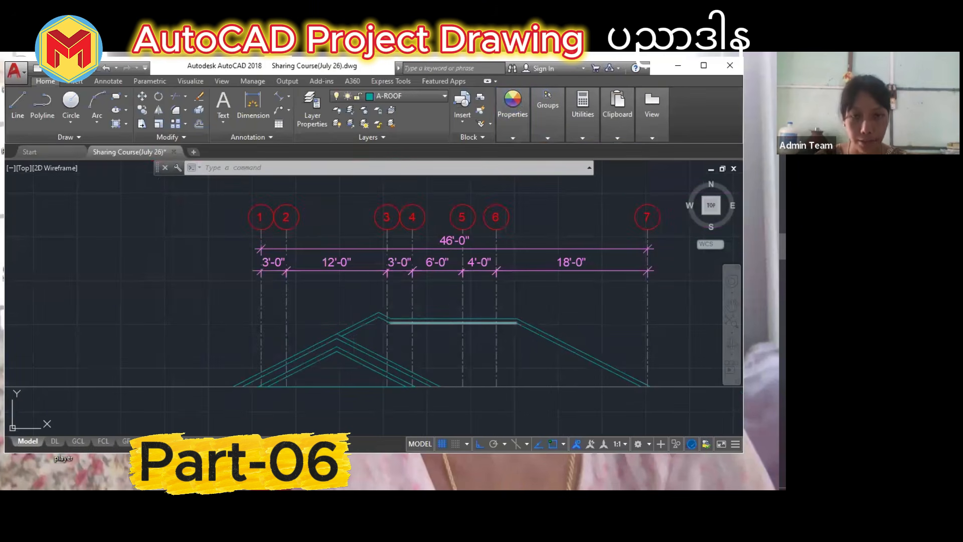
Start a hatch with the AR-RSHKE pattern and enable the option to create separate hatches.
{"action": "type", "text": "h"}
{"action": "key", "text": "Return"}
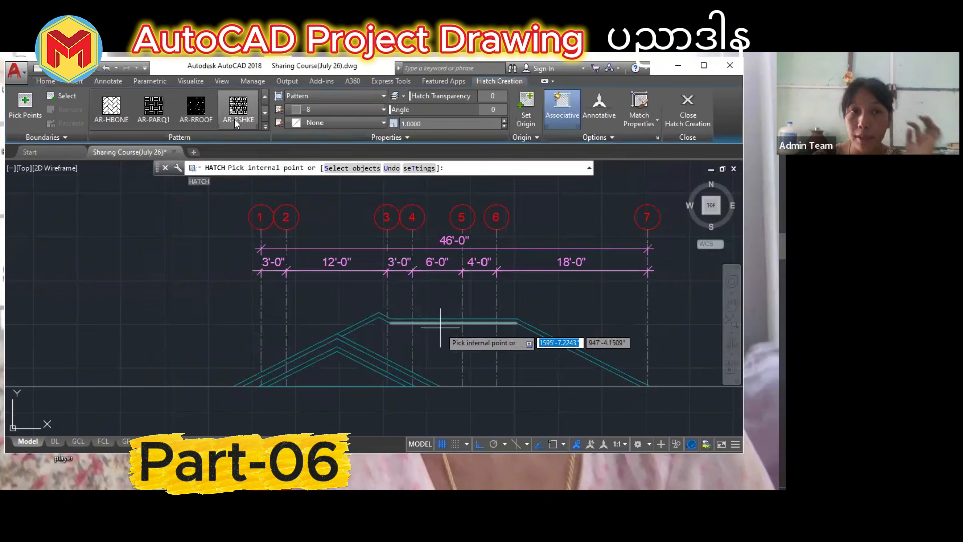
{"action": "left_click", "coordinate": [265, 126]}
{"action": "scroll", "coordinate": [241, 232], "scroll_direction": "down", "scroll_amount": 2}
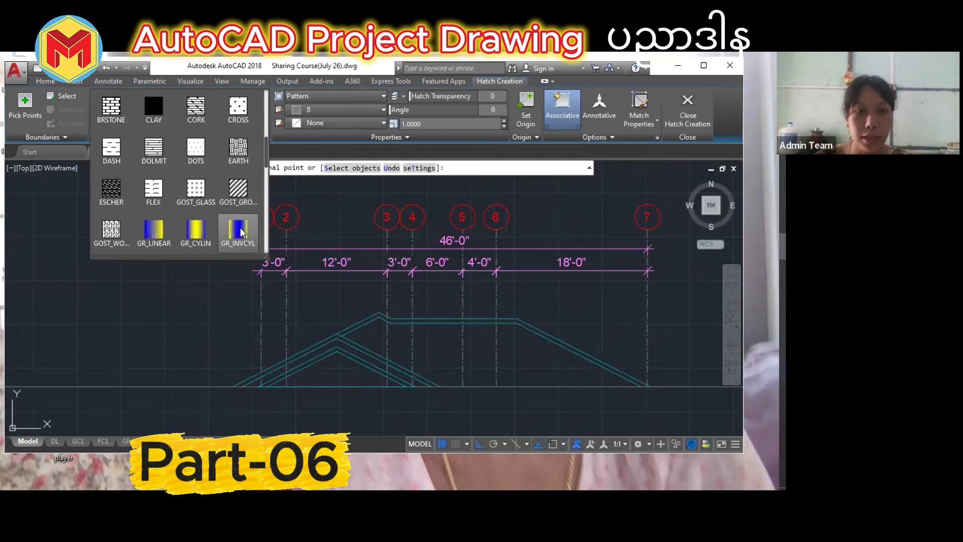
{"action": "scroll", "coordinate": [237, 188], "scroll_direction": "up", "scroll_amount": 3}
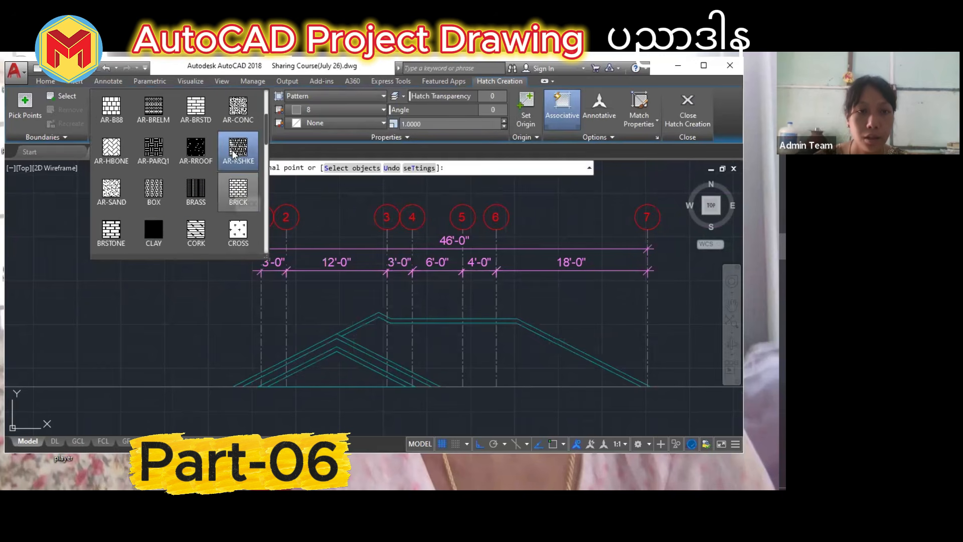
{"action": "left_click", "coordinate": [235, 154]}
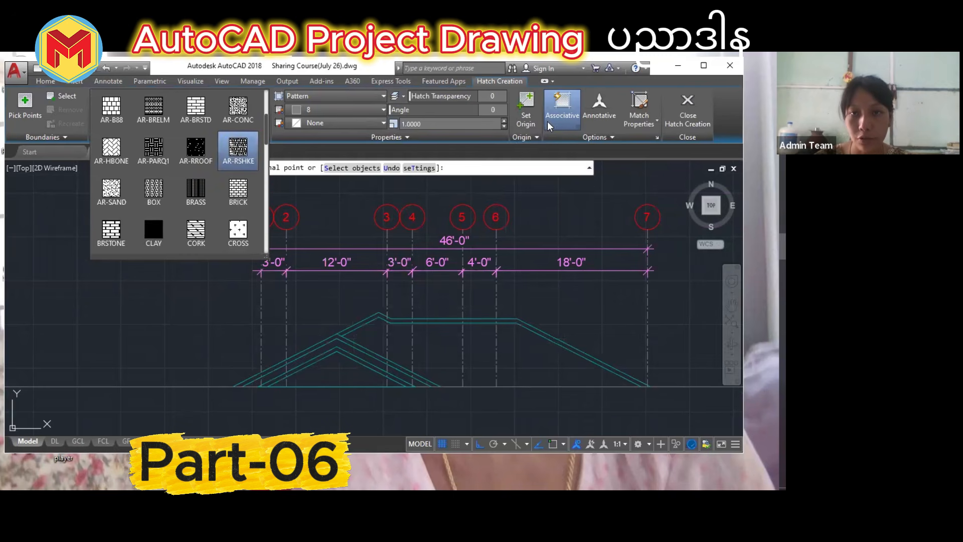
{"action": "left_click", "coordinate": [561, 114]}
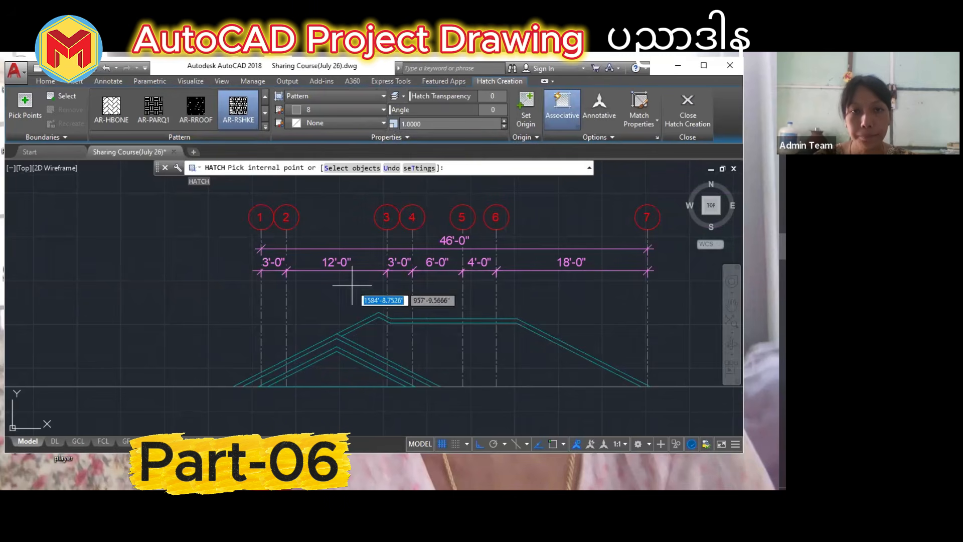
{"action": "left_click", "coordinate": [604, 138]}
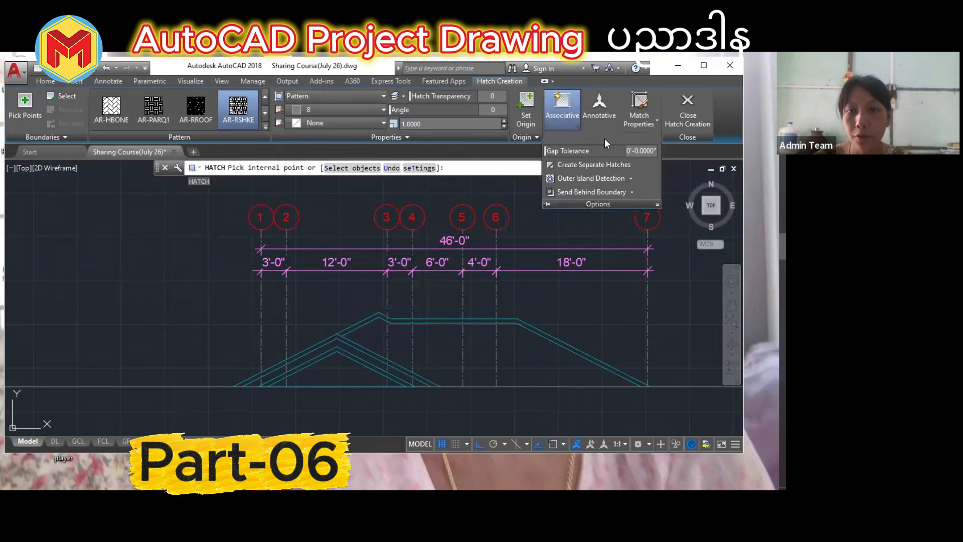
{"action": "left_click", "coordinate": [597, 167]}
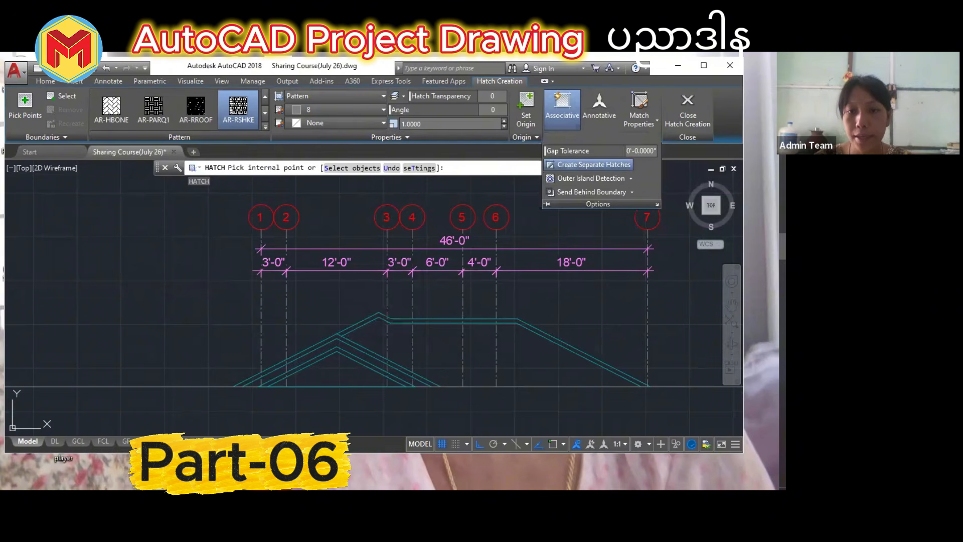
Hatch the main roof areas of the front elevation between the grid lines, from the far slope back to the peak.
{"action": "left_click", "coordinate": [522, 357]}
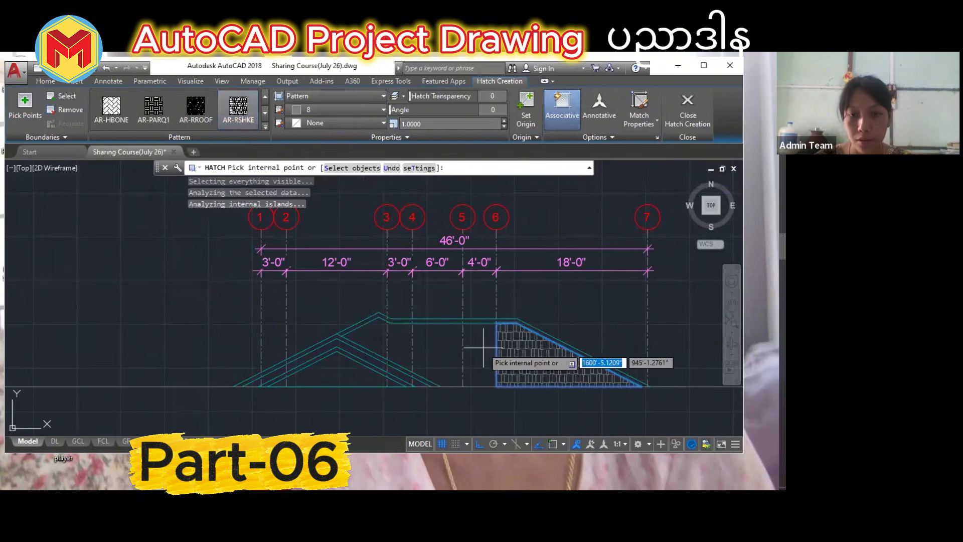
{"action": "left_click", "coordinate": [474, 350]}
{"action": "left_click", "coordinate": [434, 349]}
{"action": "left_click", "coordinate": [403, 347]}
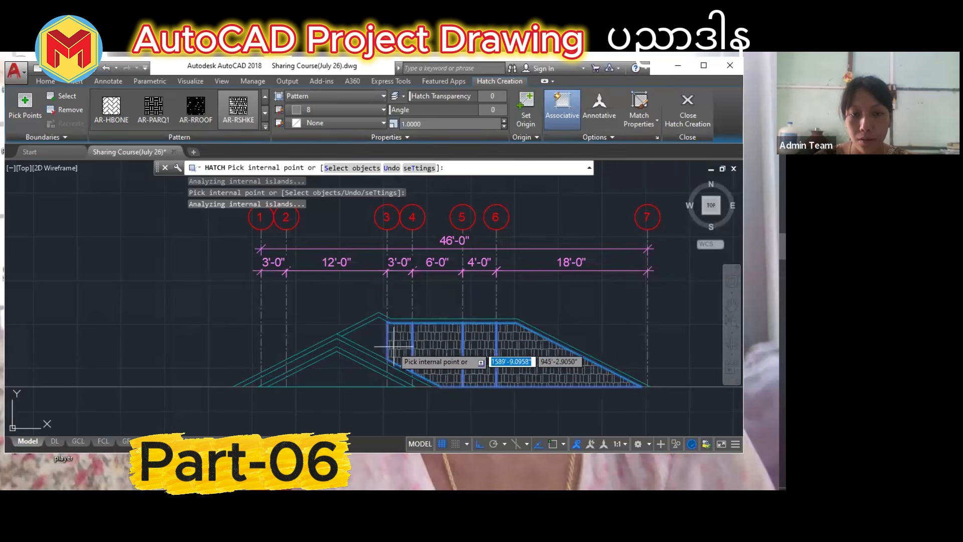
{"action": "left_click", "coordinate": [369, 346]}
Hatch the inner gable triangle and the sloping band around it, and finish the hatch.
{"action": "scroll", "coordinate": [336, 372], "scroll_direction": "up", "scroll_amount": 2}
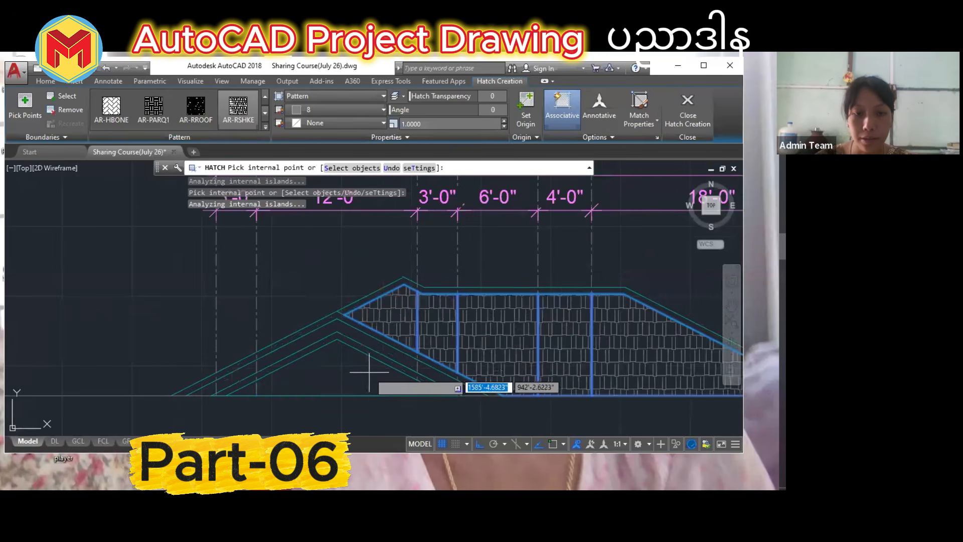
{"action": "scroll", "coordinate": [424, 389], "scroll_direction": "up", "scroll_amount": 4}
{"action": "scroll", "coordinate": [415, 385], "scroll_direction": "down", "scroll_amount": 2}
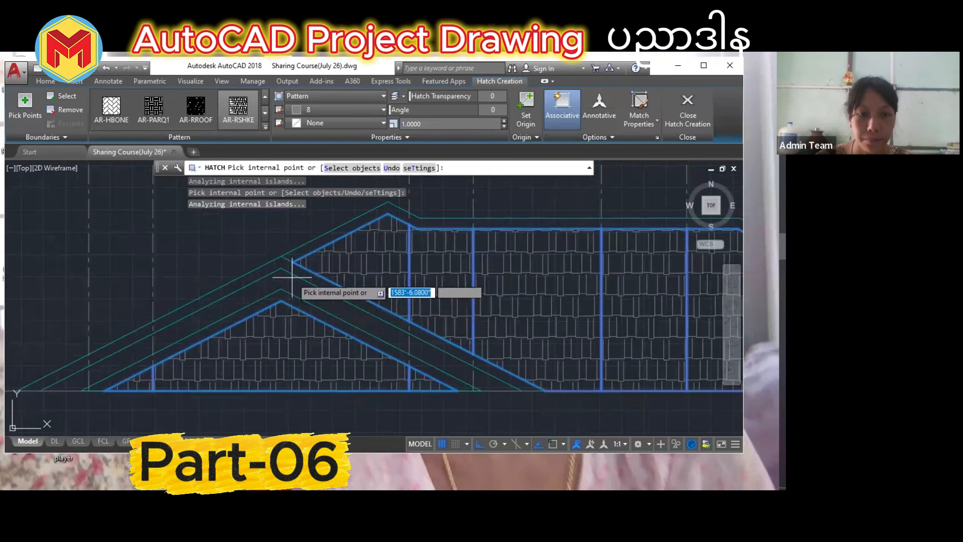
{"action": "left_click", "coordinate": [274, 289]}
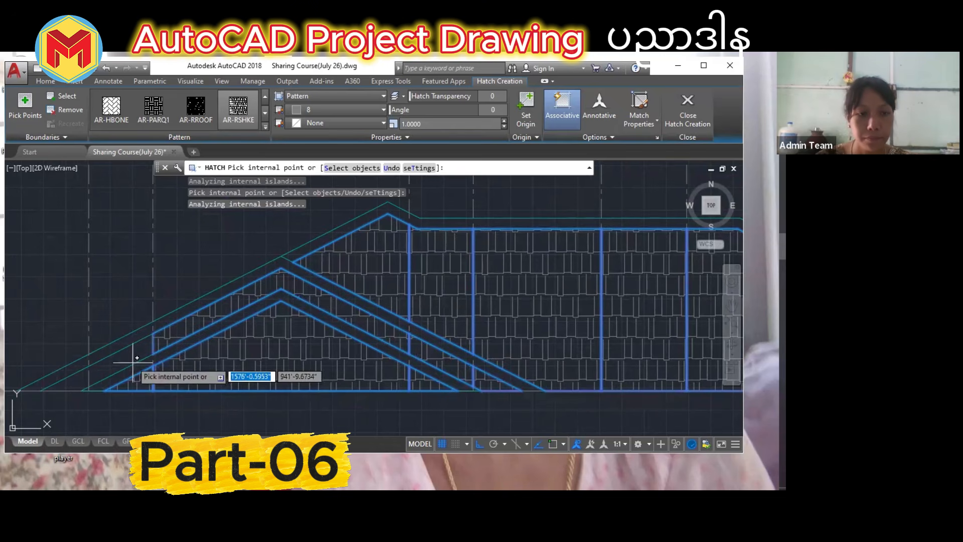
{"action": "middle_click_drag", "start_coordinate": [131, 359], "coordinate": [293, 315]}
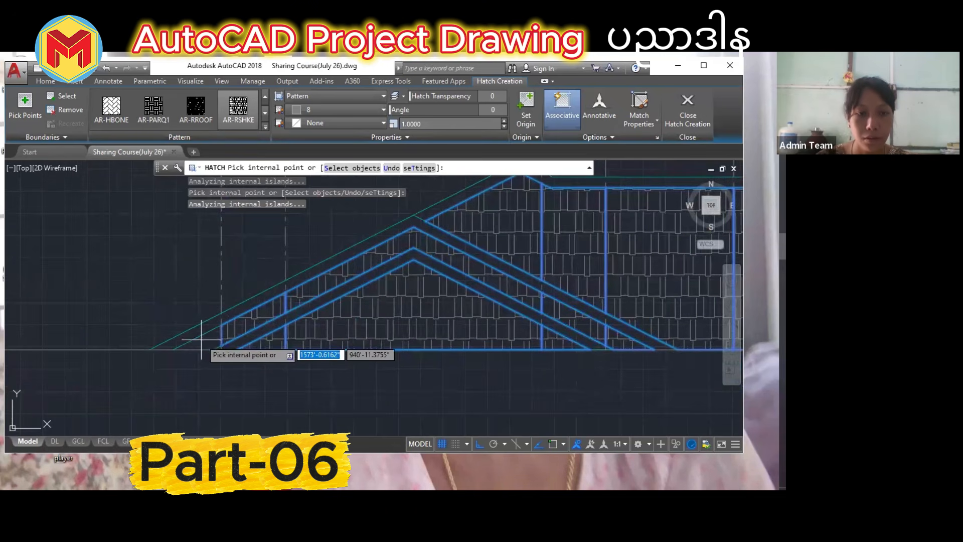
{"action": "scroll", "coordinate": [288, 355], "scroll_direction": "down", "scroll_amount": 10}
{"action": "key", "text": "Escape"}
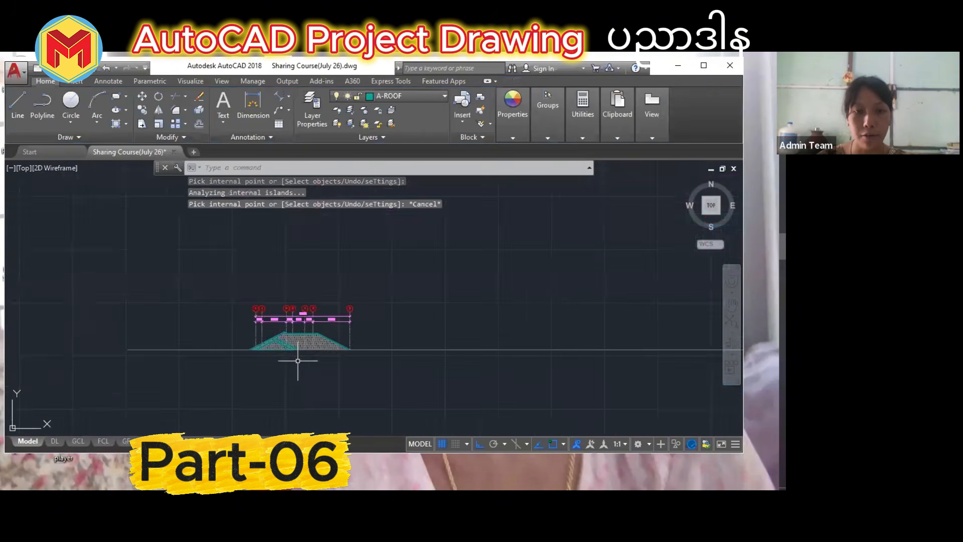
Rotate the middle roof plan copy by -90 degrees about a point on its roof.
{"action": "middle_click_drag", "start_coordinate": [409, 348], "coordinate": [363, 376]}
{"action": "middle_click_drag", "start_coordinate": [496, 323], "coordinate": [468, 349]}
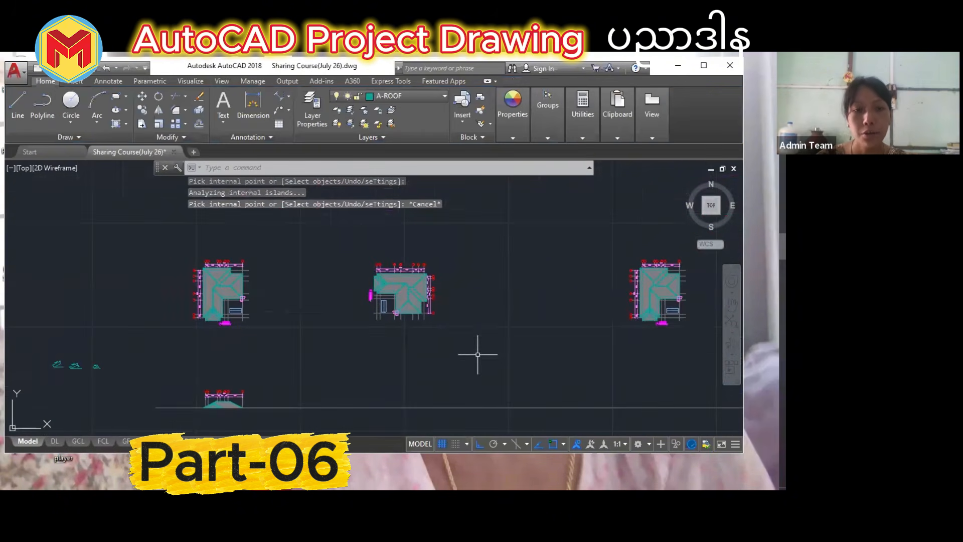
{"action": "type", "text": "ro"}
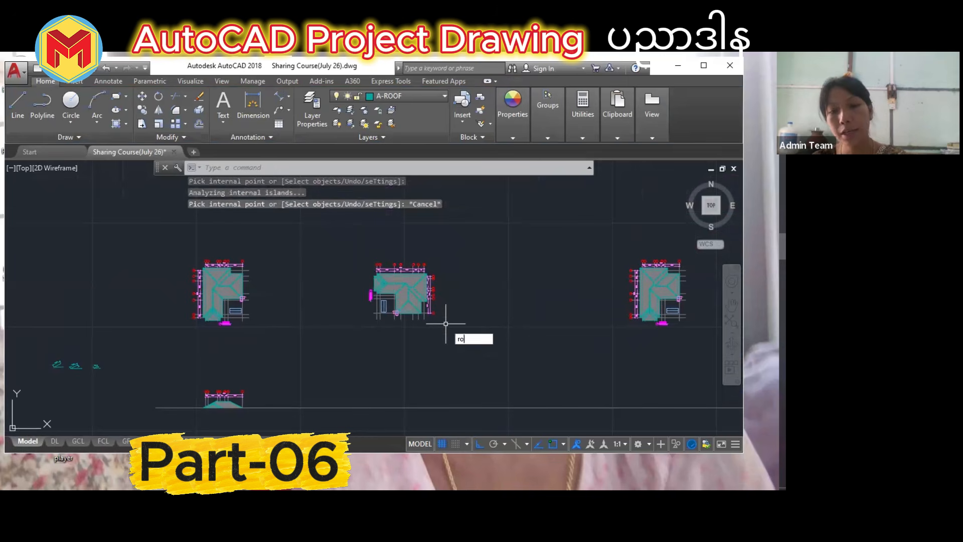
{"action": "key", "text": "Return"}
{"action": "left_click", "coordinate": [349, 251]}
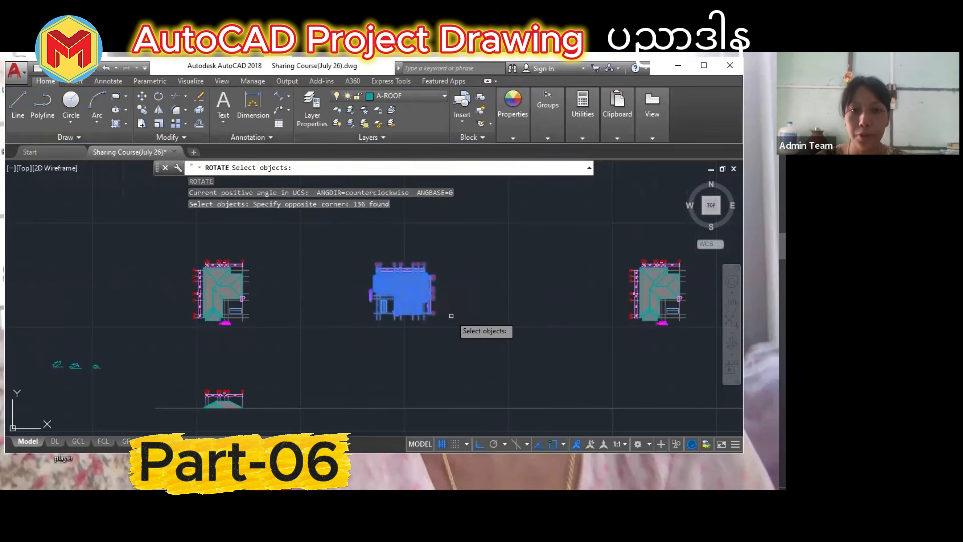
{"action": "key", "text": "Return"}
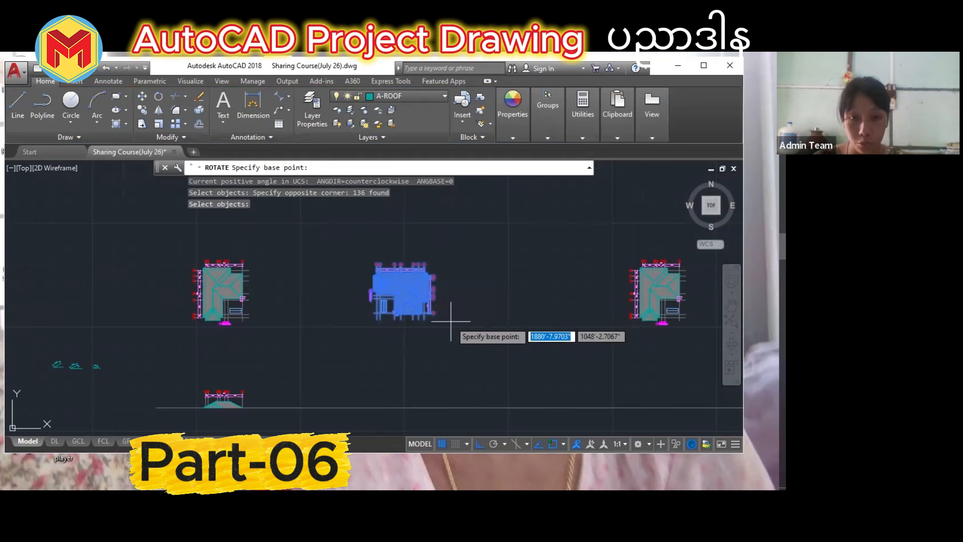
{"action": "scroll", "coordinate": [405, 314], "scroll_direction": "up", "scroll_amount": 2}
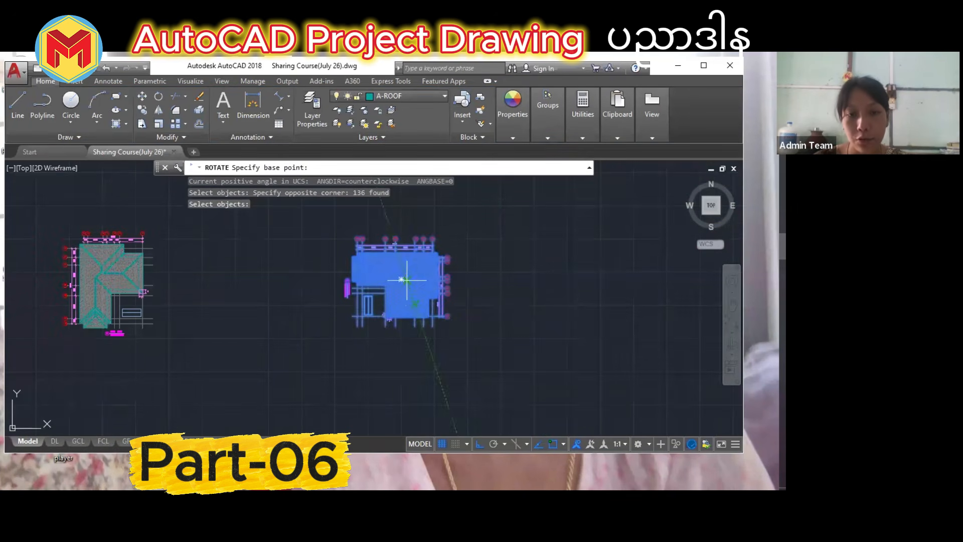
{"action": "left_click", "coordinate": [403, 279]}
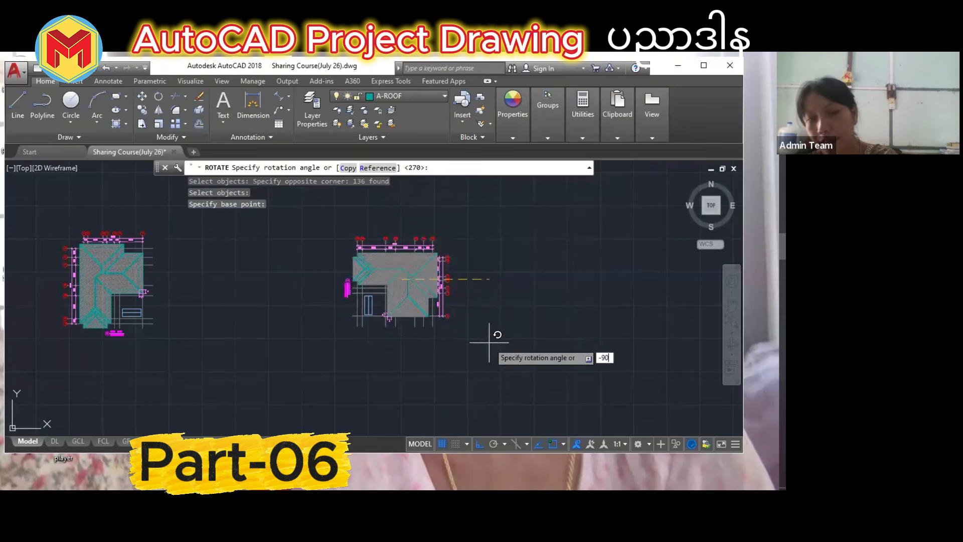
{"action": "key", "text": "Return"}
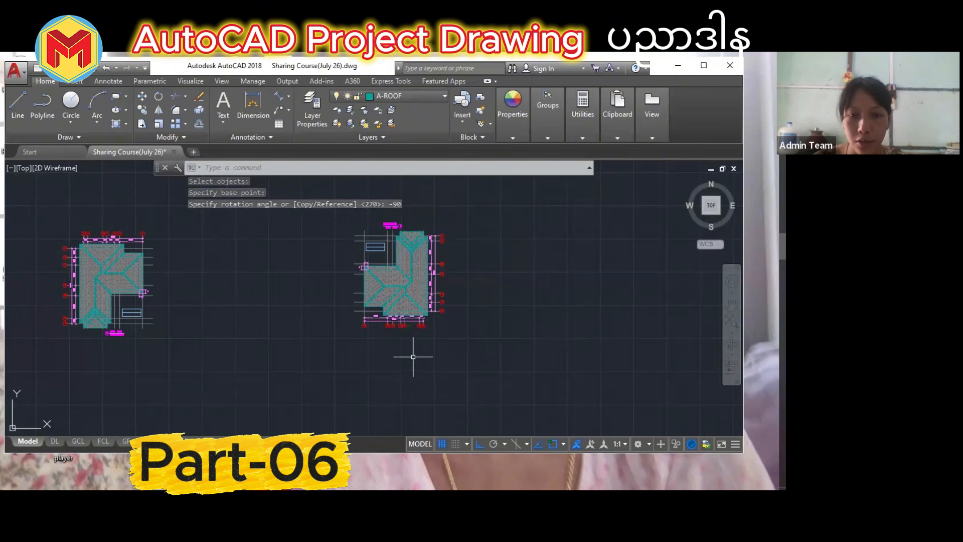
Delete the whole middle roof plan copy.
{"action": "scroll", "coordinate": [413, 357], "scroll_direction": "up", "scroll_amount": 2}
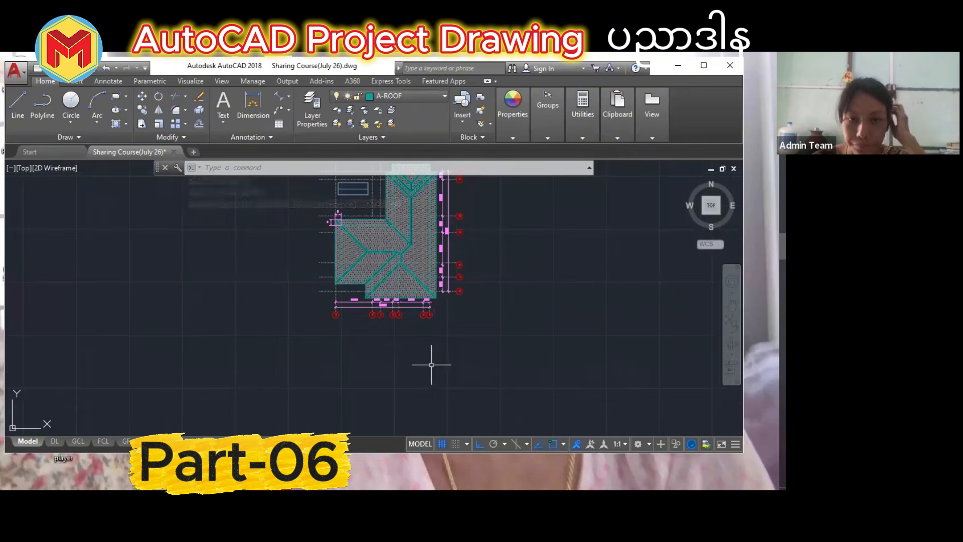
{"action": "scroll", "coordinate": [432, 365], "scroll_direction": "down", "scroll_amount": 3}
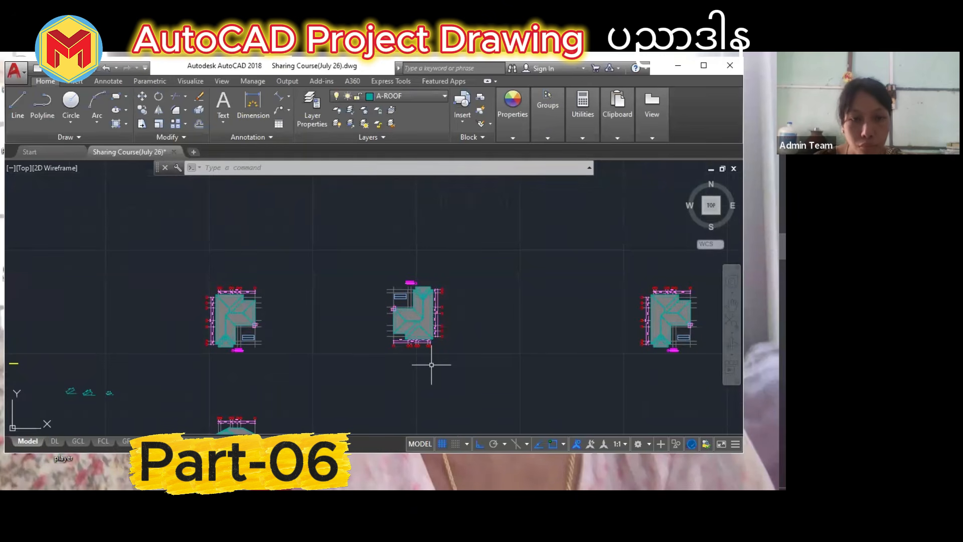
{"action": "left_click", "coordinate": [490, 370]}
{"action": "left_click", "coordinate": [337, 258]}
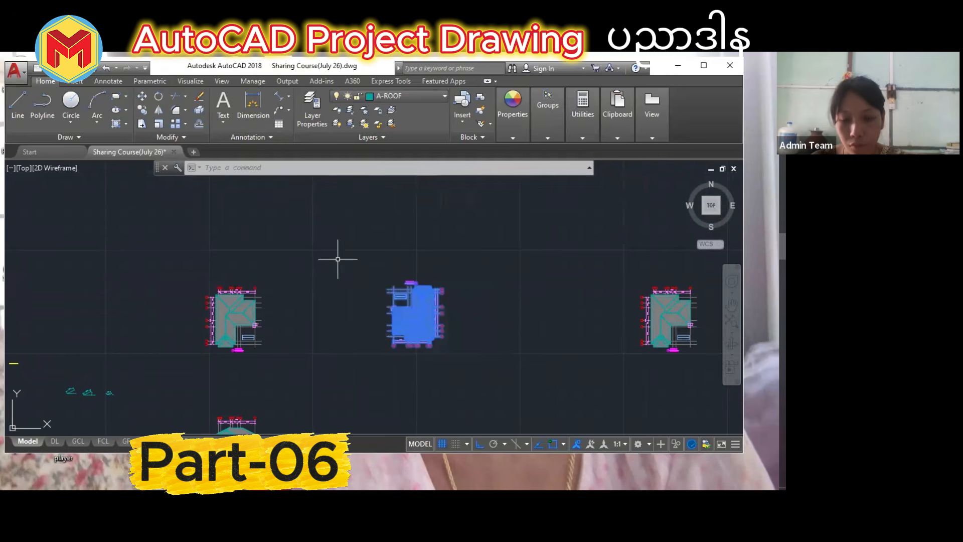
{"action": "key", "text": "Delete"}
Copy the original roof plan with its grid and dimensions horizontally into the empty space beside it.
{"action": "left_click", "coordinate": [288, 365]}
{"action": "left_click", "coordinate": [252, 339]}
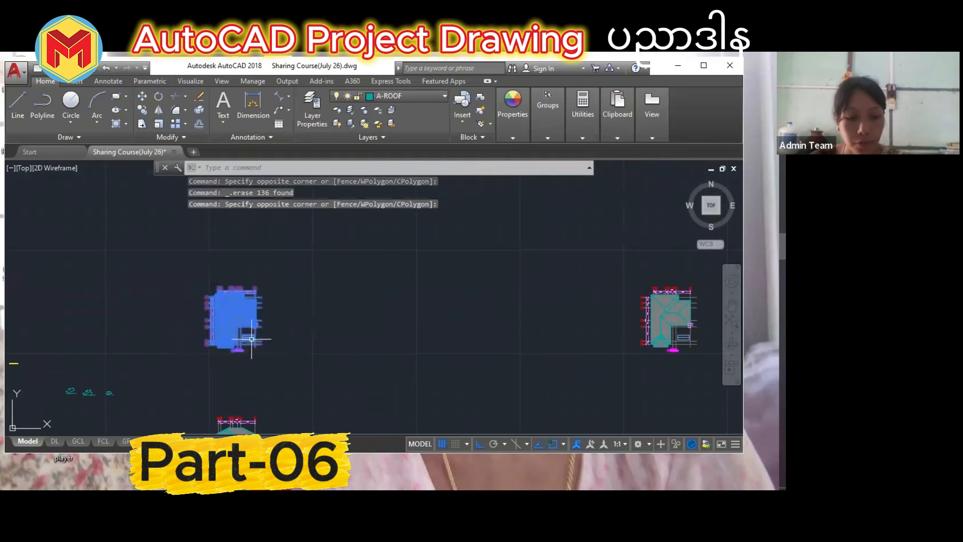
{"action": "type", "text": "co"}
{"action": "key", "text": "Return"}
{"action": "left_click", "coordinate": [236, 320]}
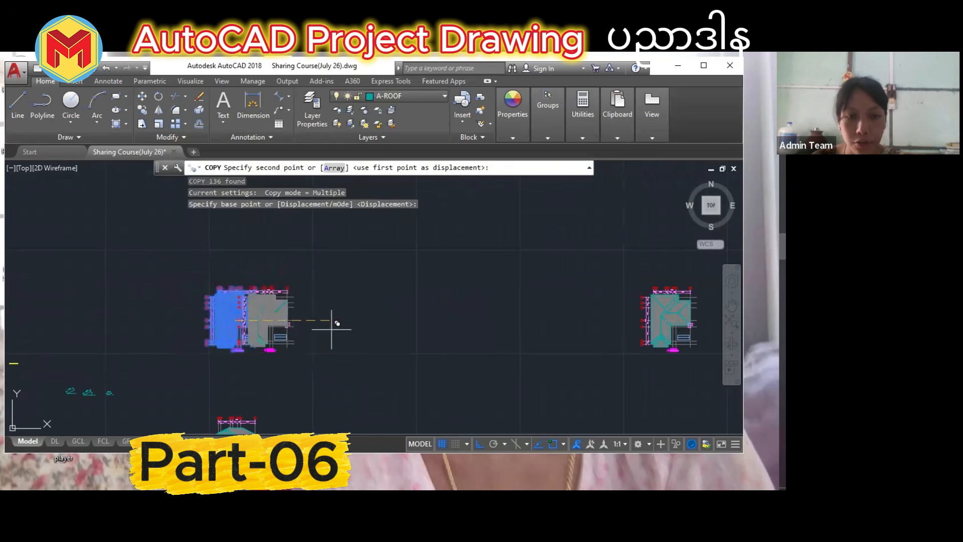
{"action": "key", "text": "Escape"}
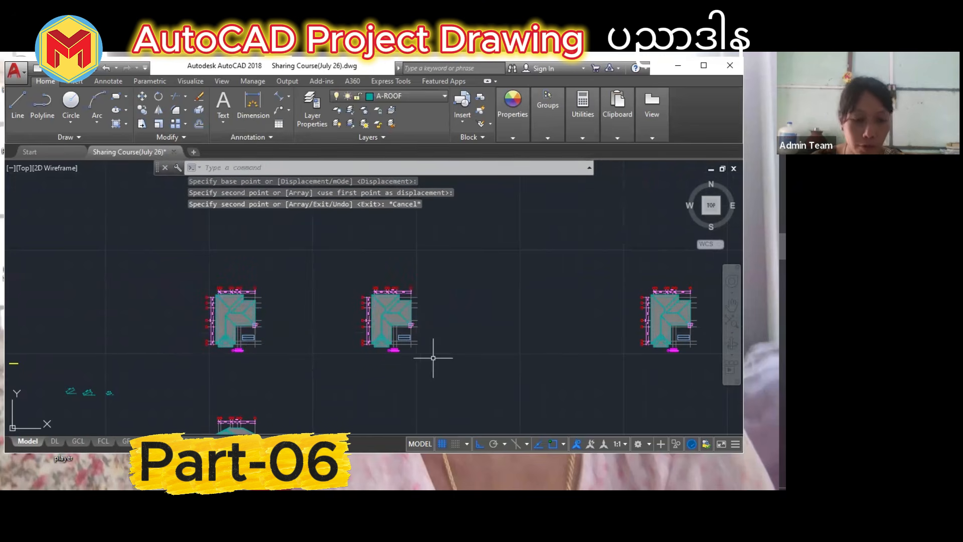
Rotate the new roof plan copy by -90 degrees about a point on its roof.
{"action": "key", "text": "Return"}
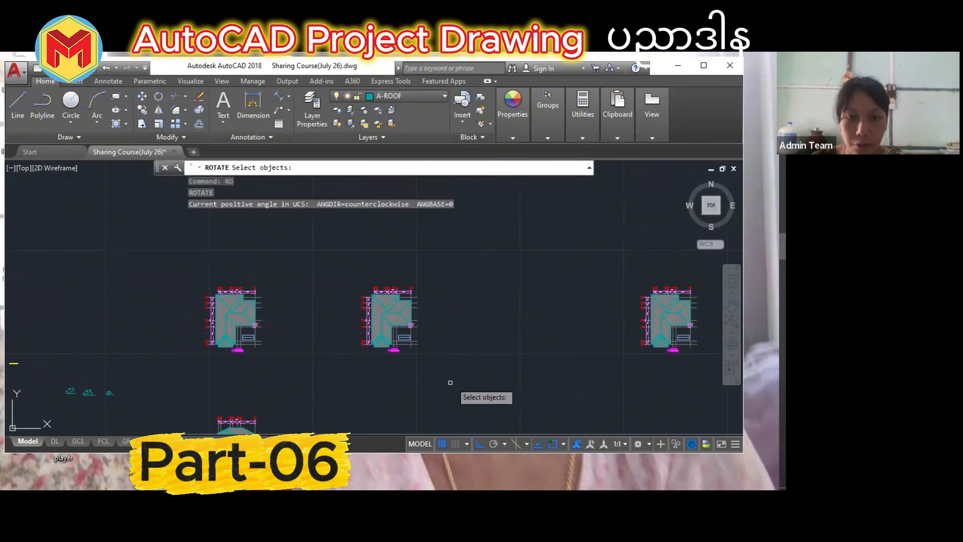
{"action": "left_click", "coordinate": [309, 250]}
{"action": "left_click", "coordinate": [440, 375]}
{"action": "key", "text": "Return"}
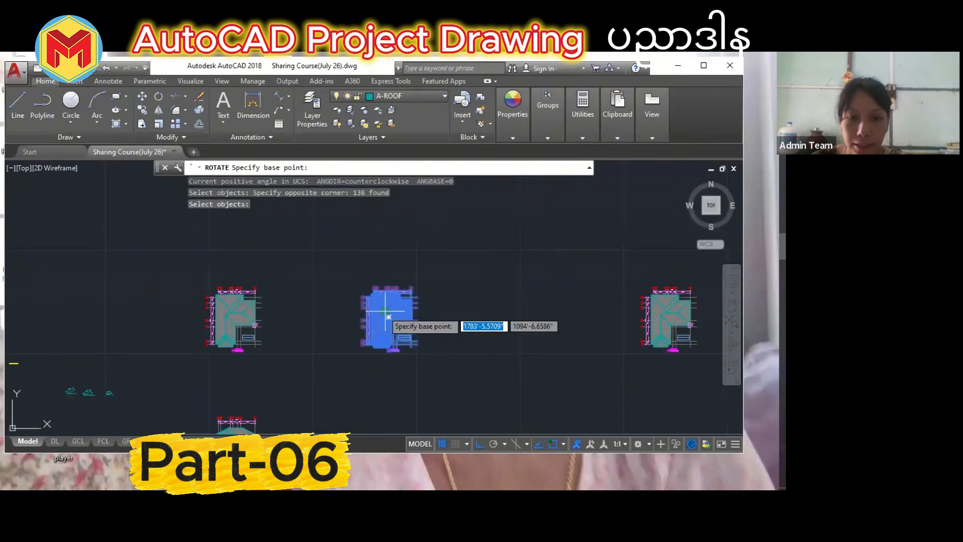
{"action": "left_click", "coordinate": [388, 317]}
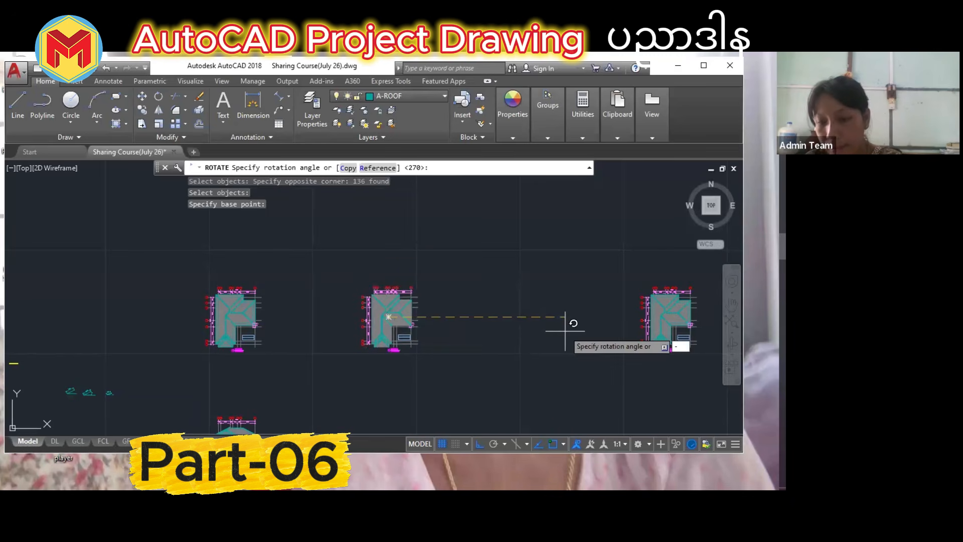
{"action": "key", "text": "Return"}
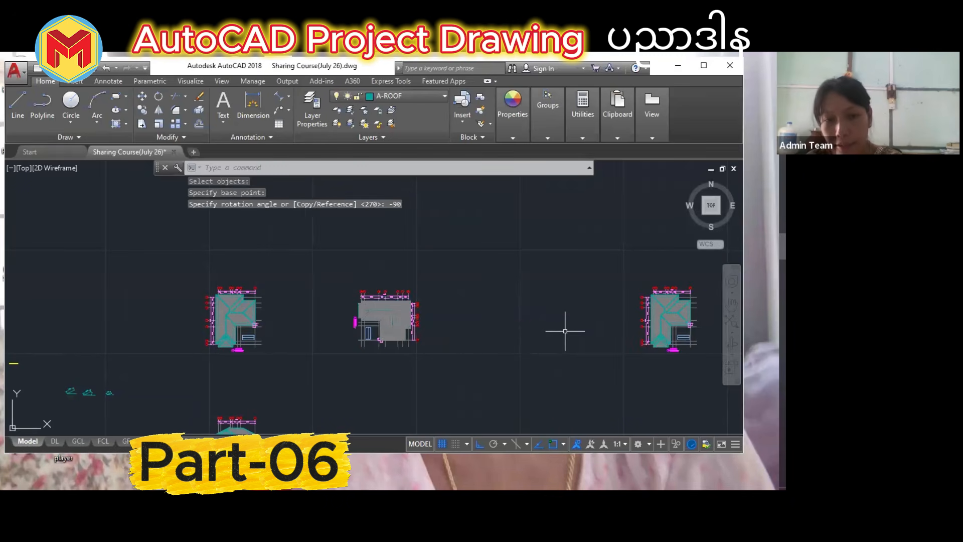
Try placing a vertical construction line near the lowest roof corner of the rotated plan copy, and delete it.
{"action": "scroll", "coordinate": [394, 351], "scroll_direction": "up", "scroll_amount": 4}
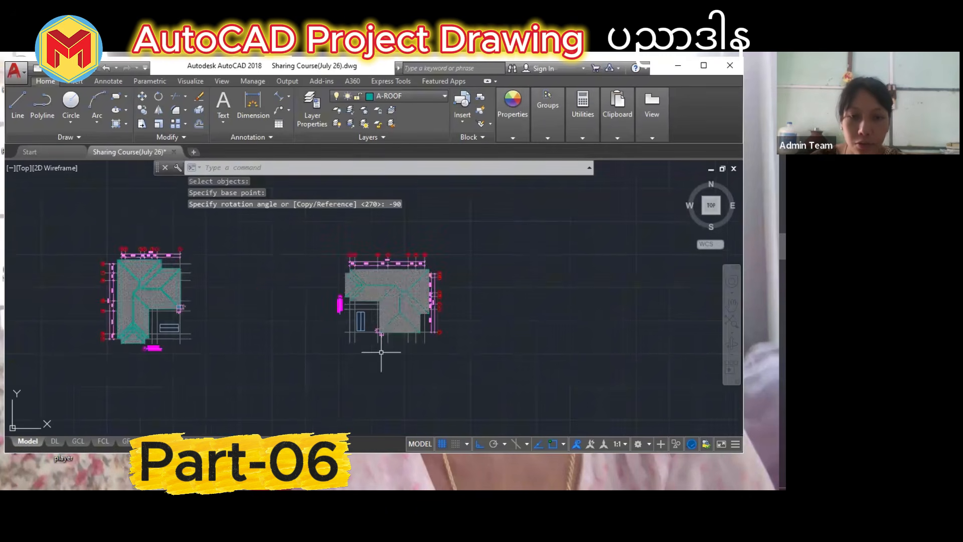
{"action": "scroll", "coordinate": [452, 281], "scroll_direction": "down", "scroll_amount": 2}
{"action": "scroll", "coordinate": [458, 286], "scroll_direction": "down", "scroll_amount": 3}
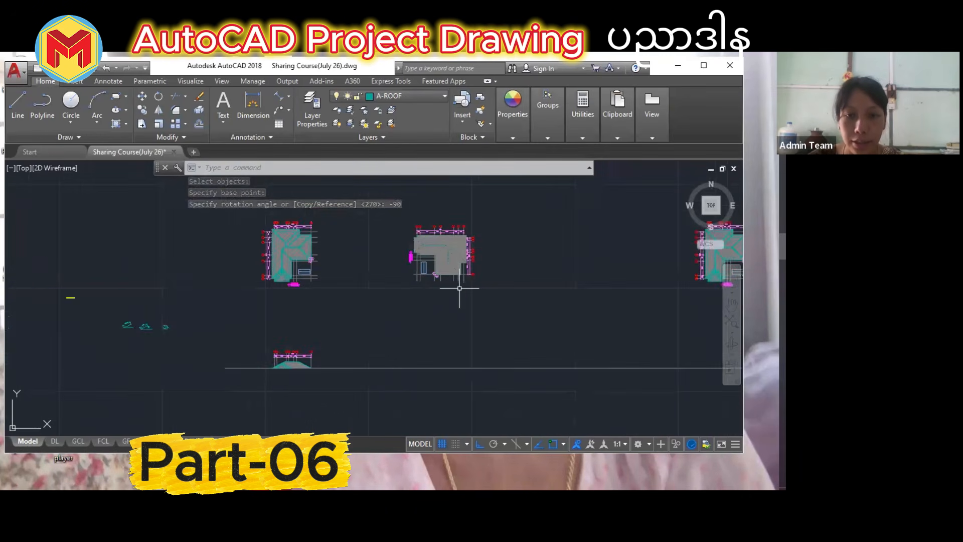
{"action": "type", "text": "xl"}
{"action": "key", "text": "Return"}
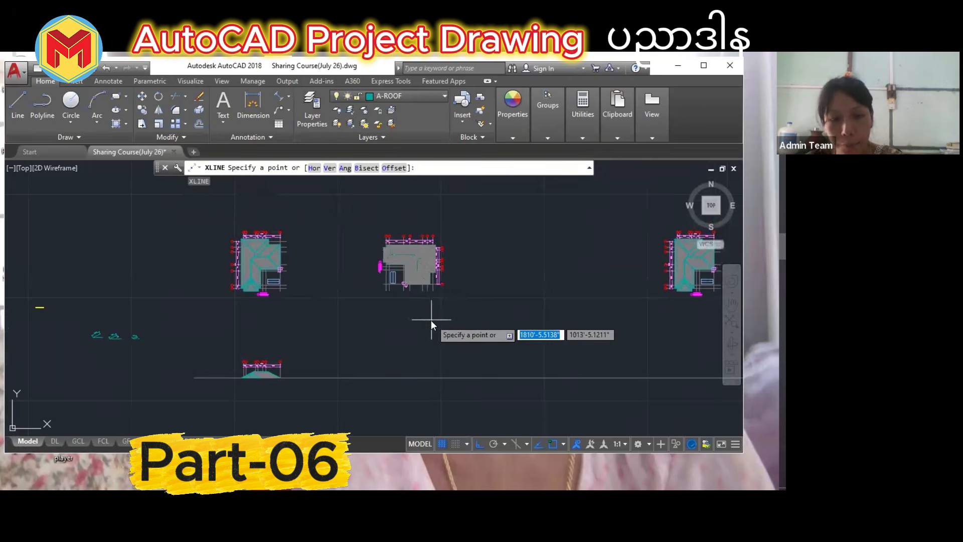
{"action": "type", "text": "v"}
{"action": "key", "text": "Return"}
{"action": "scroll", "coordinate": [424, 273], "scroll_direction": "up", "scroll_amount": 3}
{"action": "scroll", "coordinate": [422, 301], "scroll_direction": "up", "scroll_amount": 4}
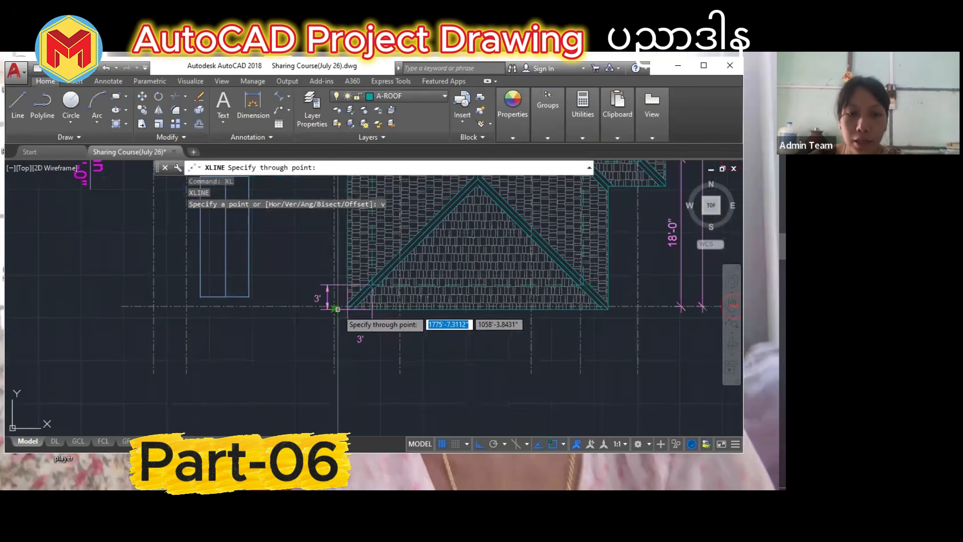
{"action": "left_click", "coordinate": [418, 341]}
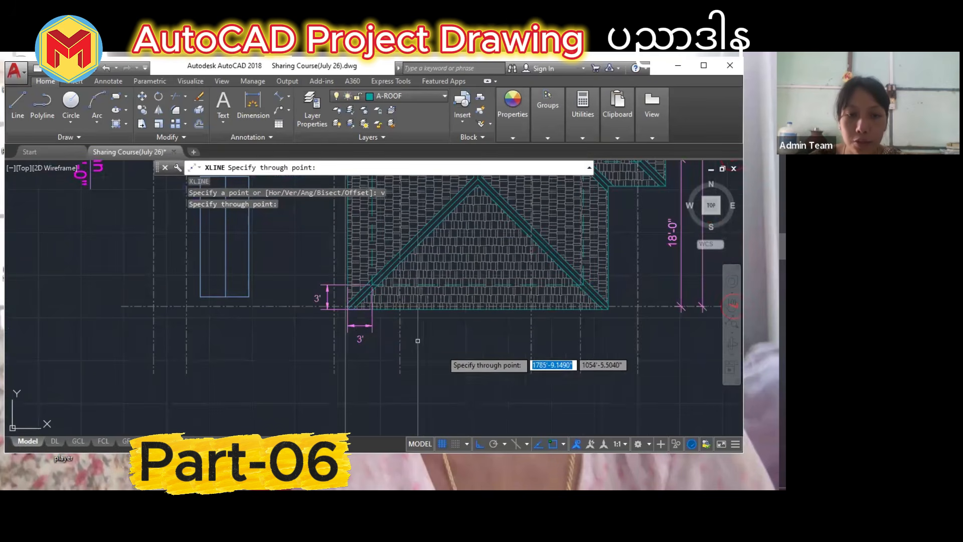
{"action": "key", "text": "Escape"}
{"action": "left_click", "coordinate": [346, 381]}
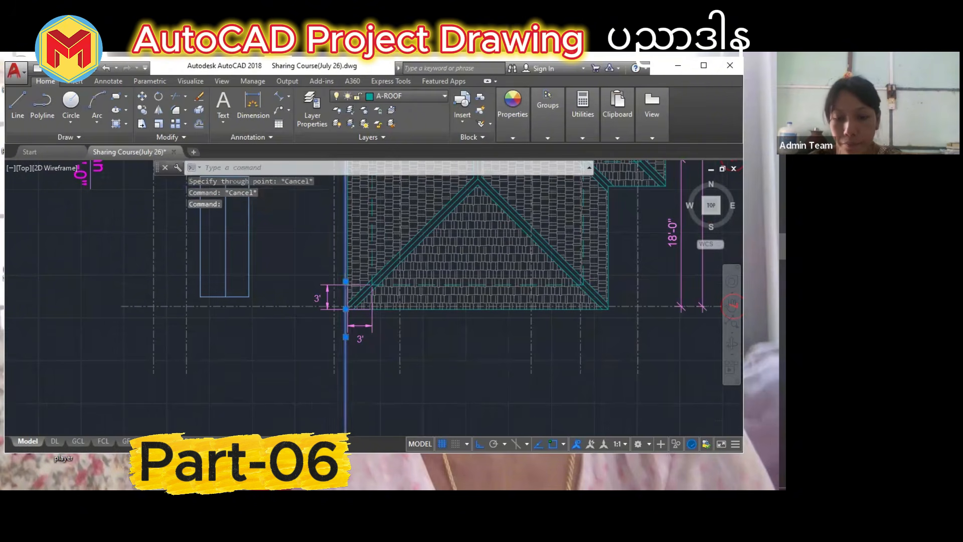
{"action": "key", "text": "Delete"}
Place vertical construction lines through both end corners of the lowest roof edge on the rotated plan copy.
{"action": "middle_click_drag", "start_coordinate": [347, 381], "coordinate": [365, 393]}
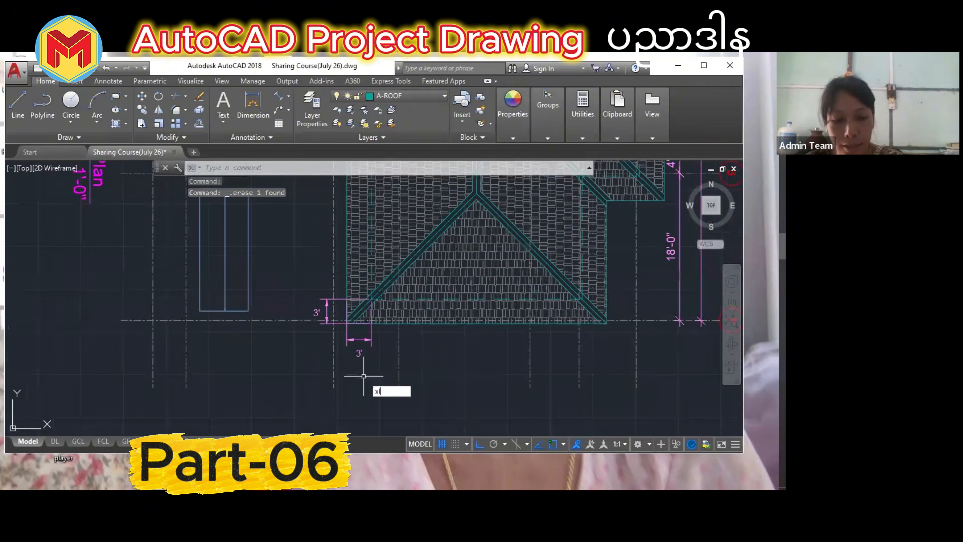
{"action": "type", "text": "l"}
{"action": "key", "text": "Return"}
{"action": "type", "text": "v"}
{"action": "key", "text": "Return"}
{"action": "scroll", "coordinate": [361, 337], "scroll_direction": "up", "scroll_amount": 2}
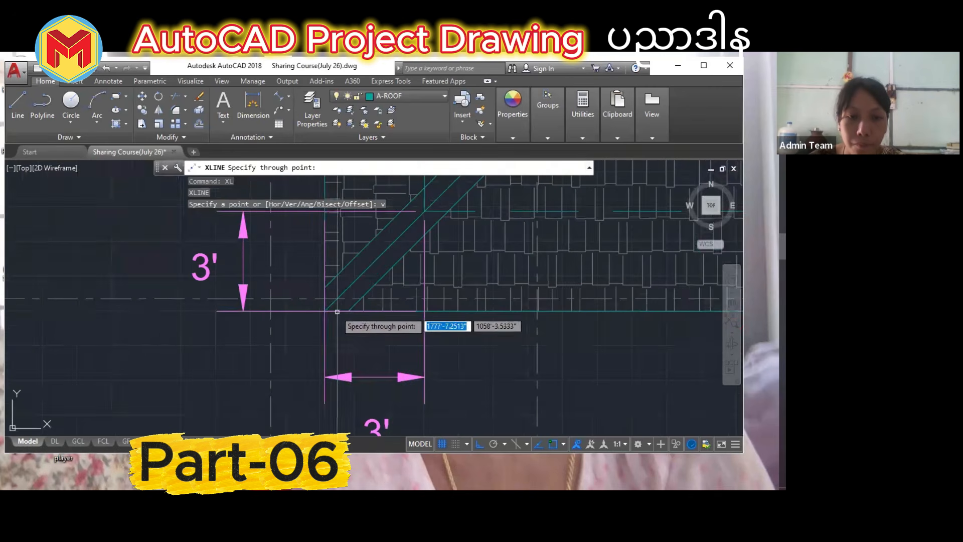
{"action": "left_click", "coordinate": [337, 312]}
{"action": "scroll", "coordinate": [334, 352], "scroll_direction": "down", "scroll_amount": 4}
{"action": "scroll", "coordinate": [495, 341], "scroll_direction": "up", "scroll_amount": 3}
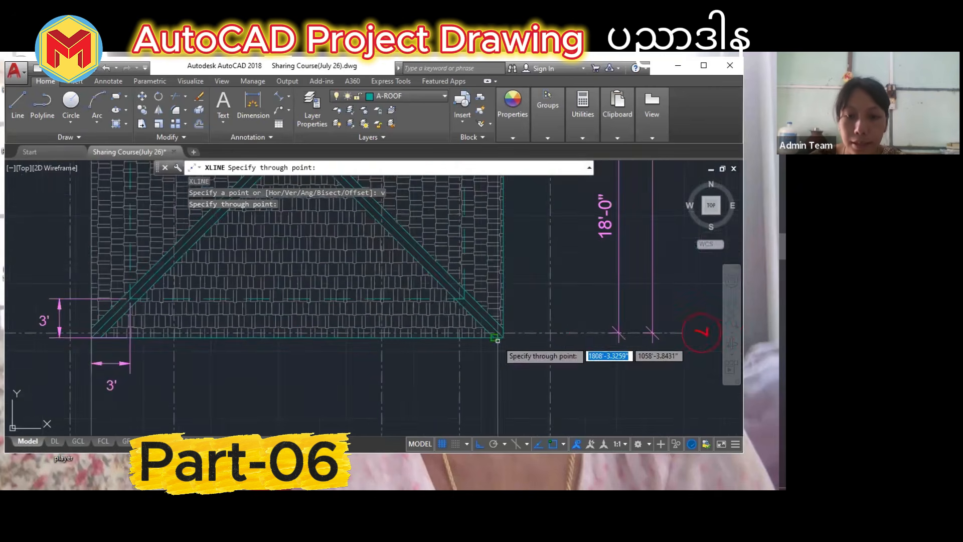
{"action": "left_click", "coordinate": [504, 333]}
{"action": "scroll", "coordinate": [502, 332], "scroll_direction": "down", "scroll_amount": 3}
{"action": "key", "text": "Return"}
Set the current object color to ByLayer.
{"action": "scroll", "coordinate": [502, 332], "scroll_direction": "down", "scroll_amount": 2}
{"action": "middle_click_drag", "start_coordinate": [478, 346], "coordinate": [473, 263]}
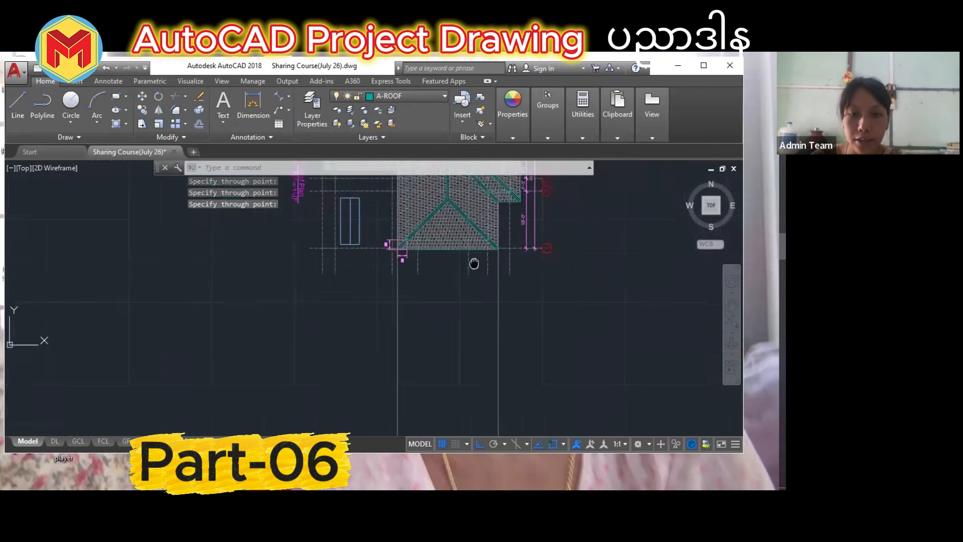
{"action": "scroll", "coordinate": [460, 297], "scroll_direction": "down", "scroll_amount": 6}
{"action": "middle_click_drag", "start_coordinate": [457, 370], "coordinate": [456, 320]}
{"action": "scroll", "coordinate": [457, 319], "scroll_direction": "up", "scroll_amount": 6}
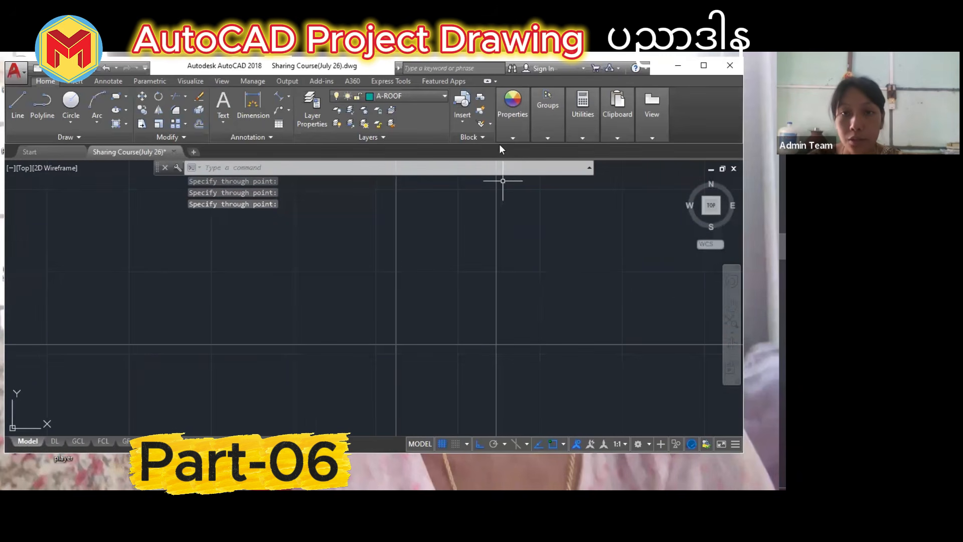
{"action": "left_click_drag", "start_coordinate": [509, 138], "coordinate": [618, 143]}
{"action": "left_click", "coordinate": [508, 133]}
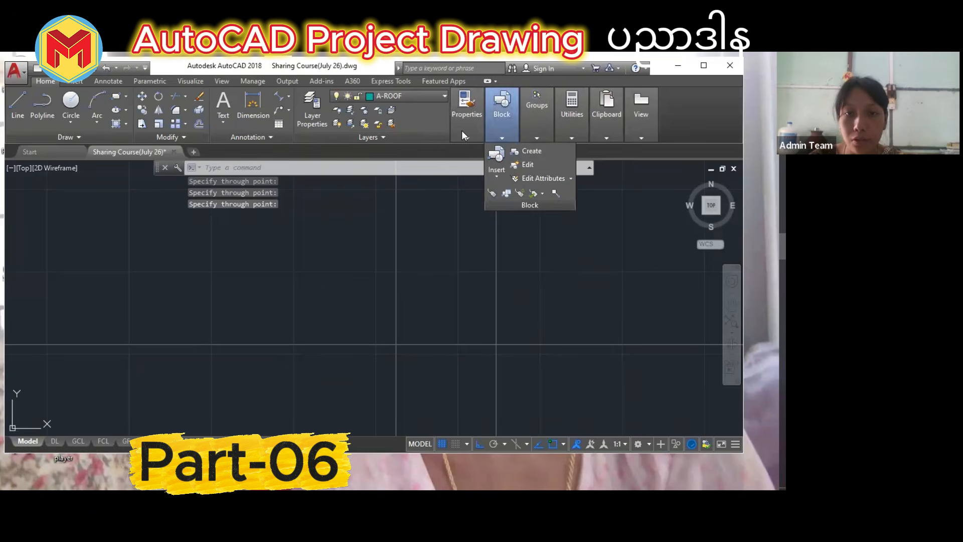
{"action": "left_click", "coordinate": [462, 131]}
{"action": "left_click", "coordinate": [531, 152]}
{"action": "left_click", "coordinate": [534, 168]}
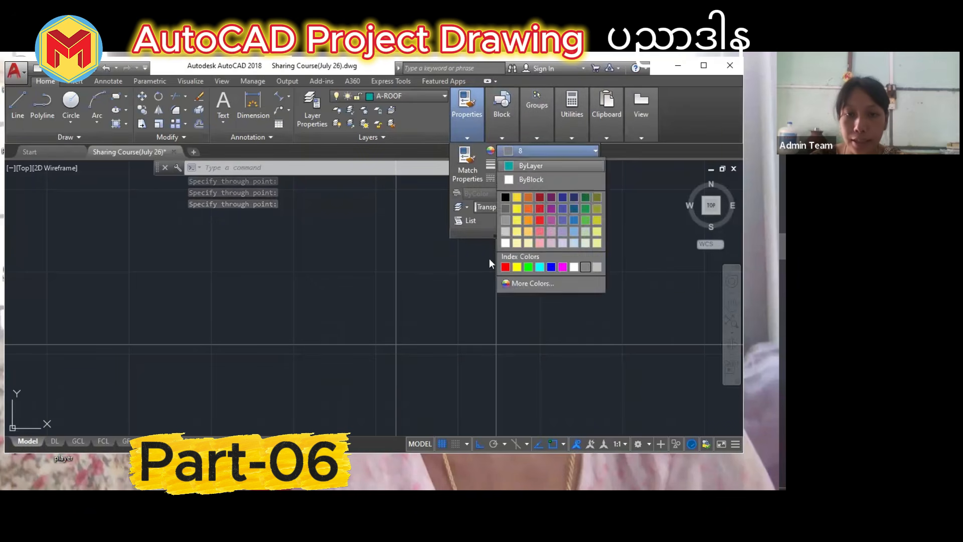
With Ortho off and polar tracking on, draw a rising roof slope line from the ground line's first construction line intersection past the second.
{"action": "middle_click_drag", "start_coordinate": [412, 355], "coordinate": [371, 380]}
{"action": "scroll", "coordinate": [385, 384], "scroll_direction": "down", "scroll_amount": 4}
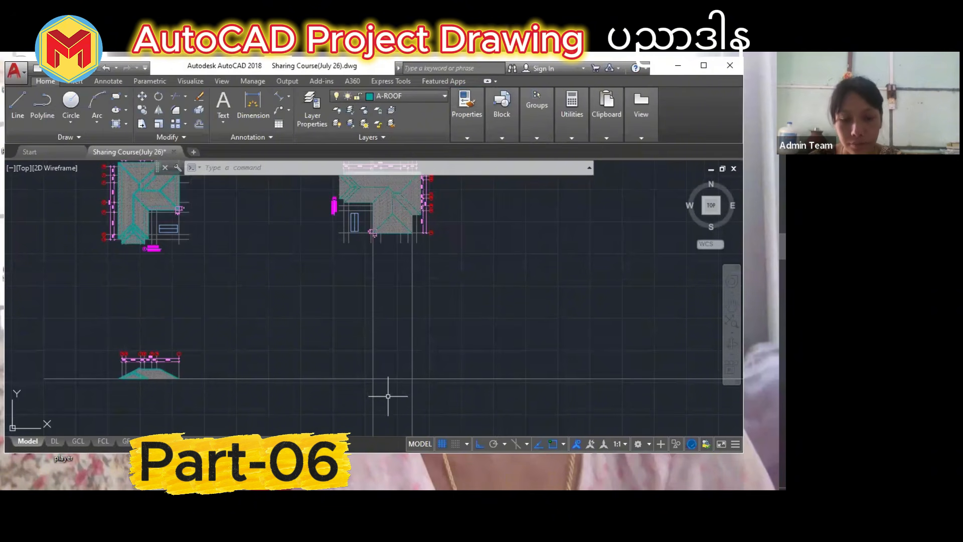
{"action": "type", "text": "l"}
{"action": "key", "text": "Return"}
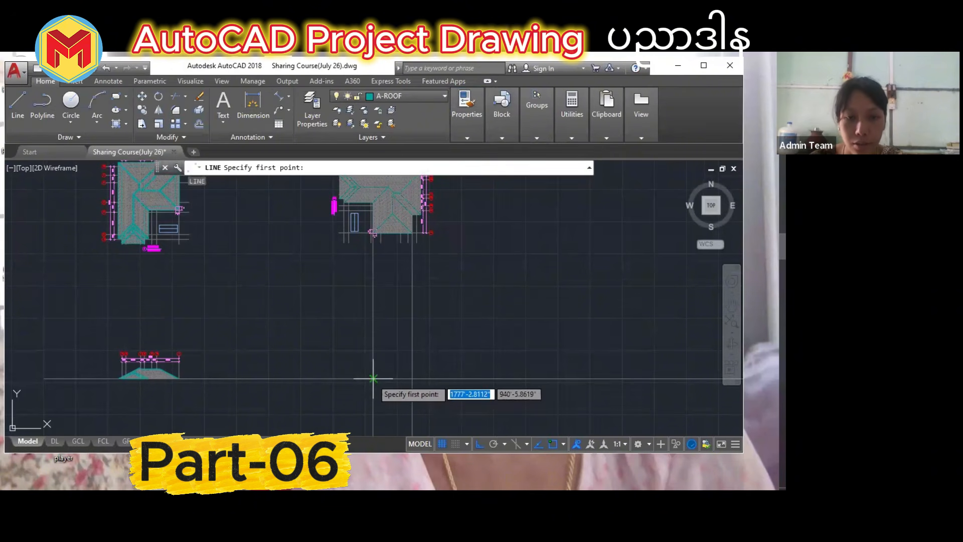
{"action": "left_click", "coordinate": [373, 378]}
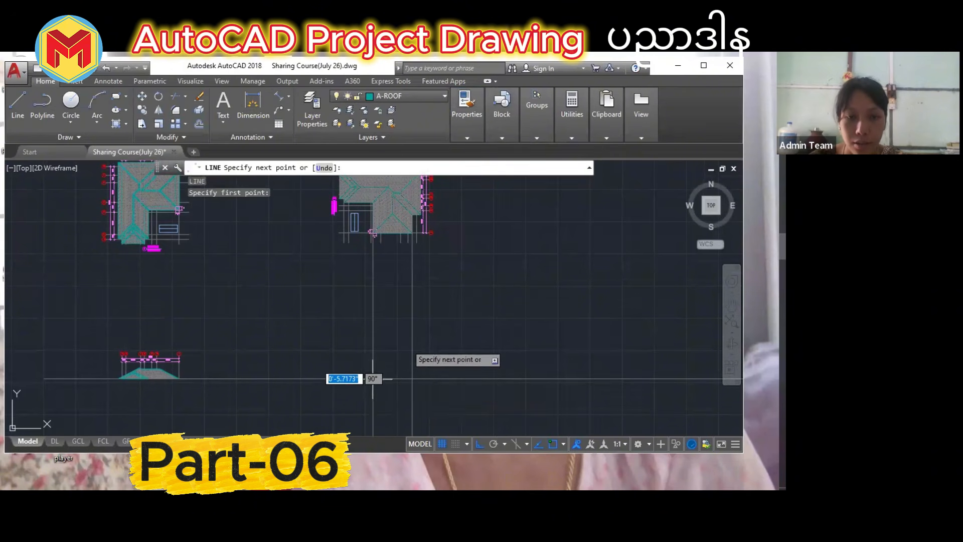
{"action": "left_click", "coordinate": [479, 444]}
{"action": "left_click", "coordinate": [494, 443]}
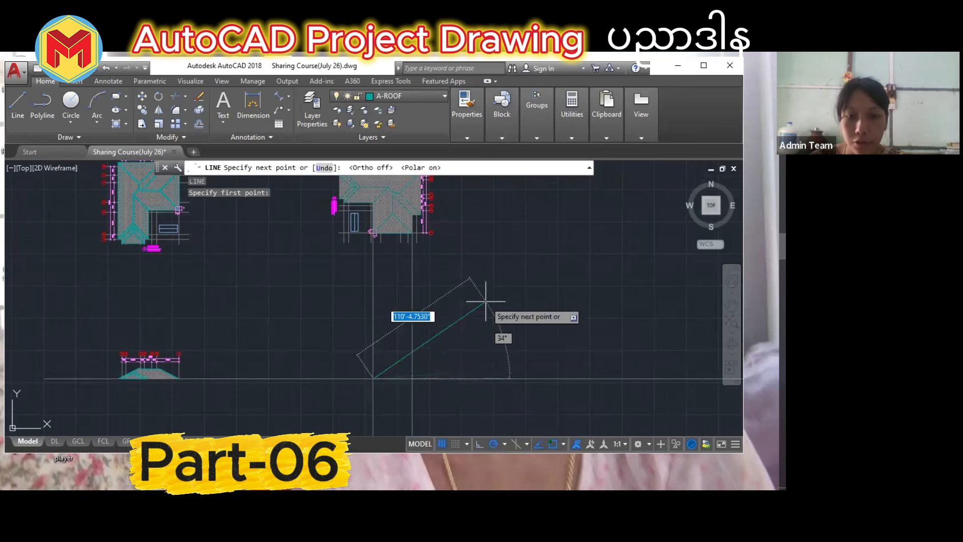
{"action": "left_click", "coordinate": [462, 332]}
{"action": "key", "text": "Return"}
{"action": "scroll", "coordinate": [399, 375], "scroll_direction": "up", "scroll_amount": 2}
{"action": "middle_click_drag", "start_coordinate": [341, 388], "coordinate": [429, 372]}
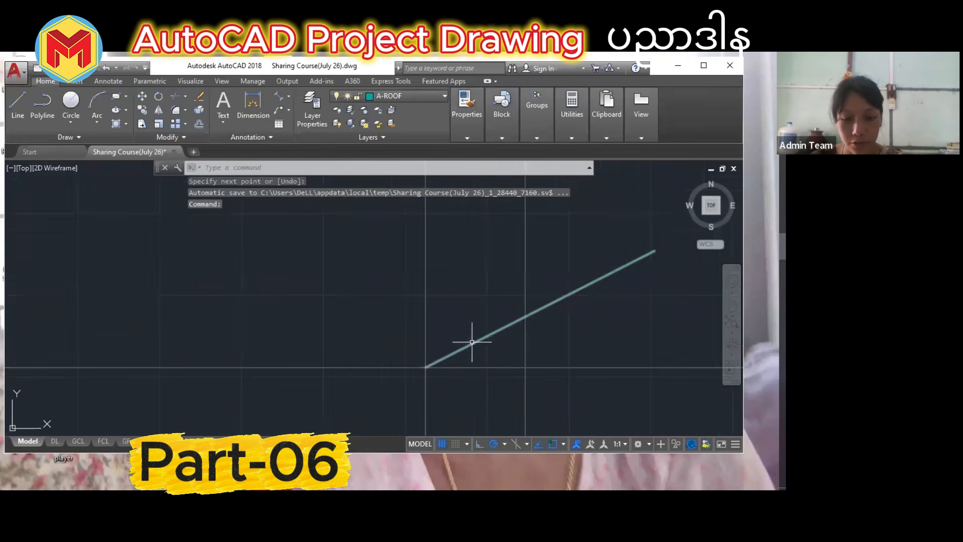
{"action": "middle_click_drag", "start_coordinate": [471, 343], "coordinate": [458, 377]}
{"action": "key", "text": "Return"}
{"action": "left_click", "coordinate": [472, 388]}
{"action": "left_click", "coordinate": [458, 366]}
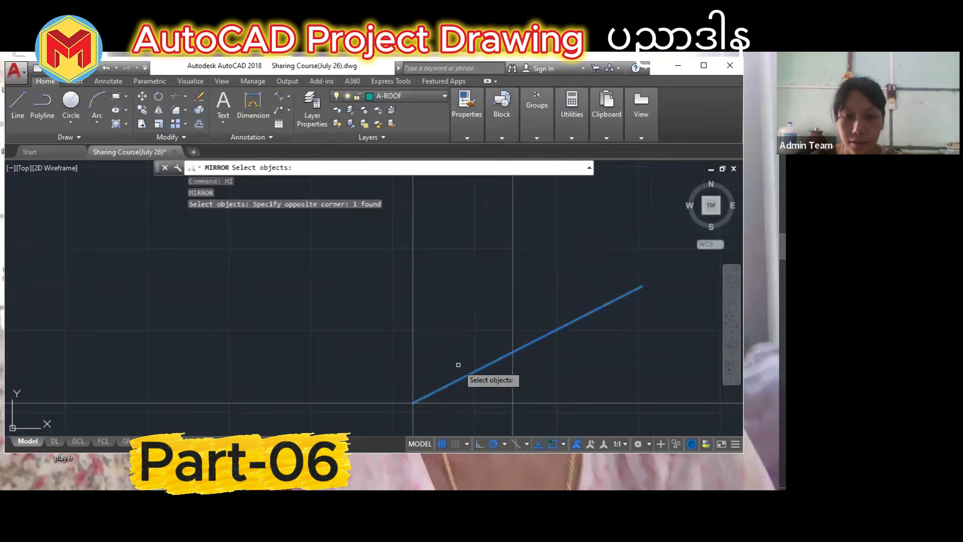
{"action": "key", "text": "Return"}
{"action": "key", "text": "Escape"}
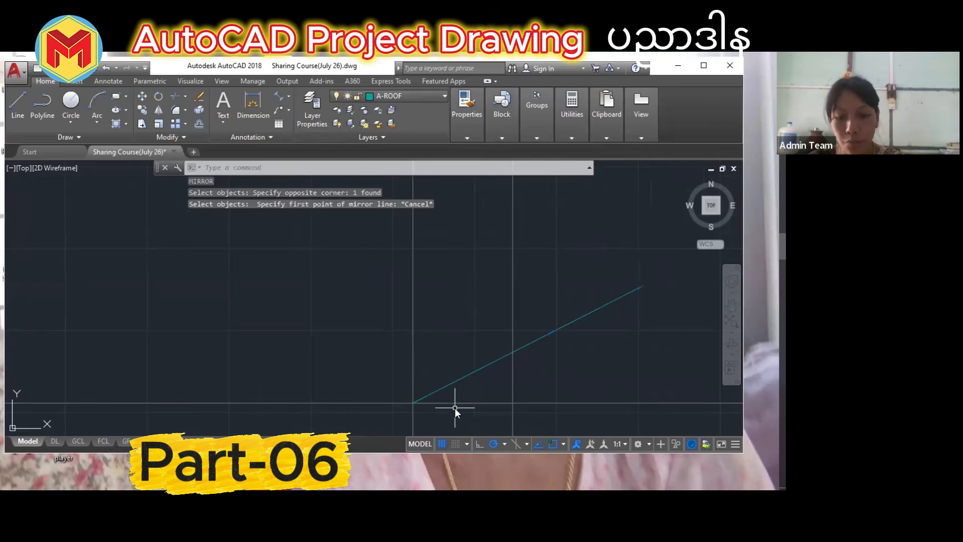
Draw a base line along the ground line between the two vertical construction lines.
{"action": "type", "text": "l"}
{"action": "key", "text": "Return"}
{"action": "left_click", "coordinate": [413, 402]}
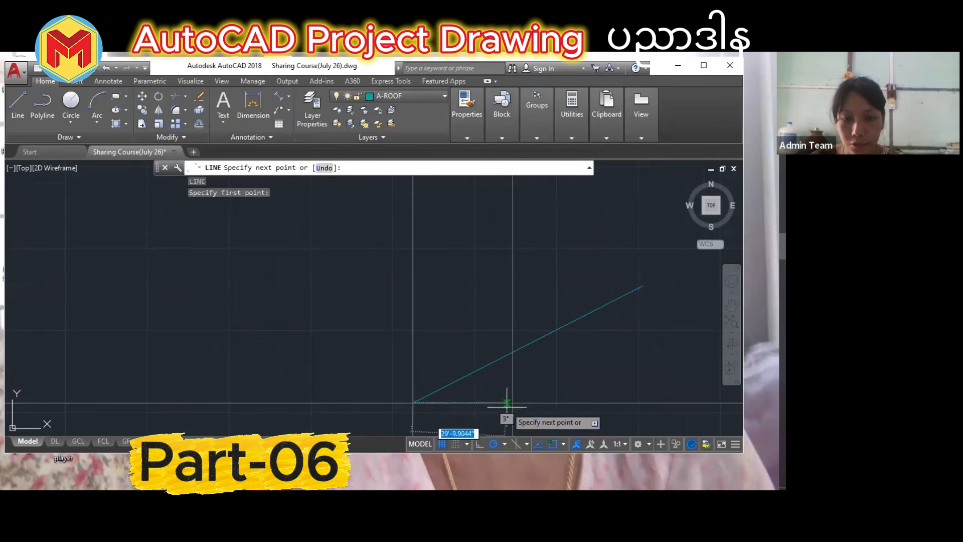
{"action": "left_click", "coordinate": [512, 402]}
{"action": "key", "text": "Return"}
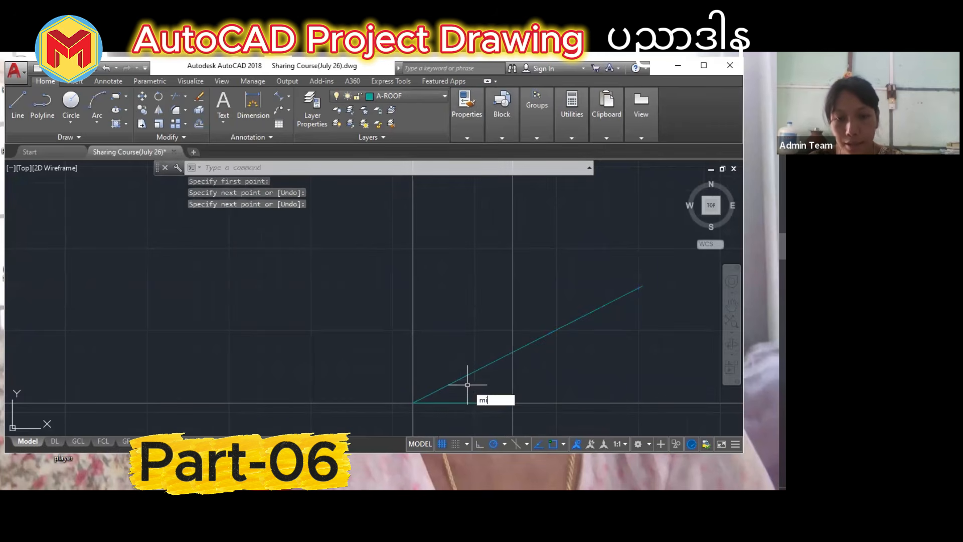
Turn on Ortho and try to mirror the sloping roof line about a vertical axis through the base line's midpoint.
{"action": "key", "text": "Return"}
{"action": "left_click", "coordinate": [477, 390]}
{"action": "left_click", "coordinate": [457, 359]}
{"action": "key", "text": "Return"}
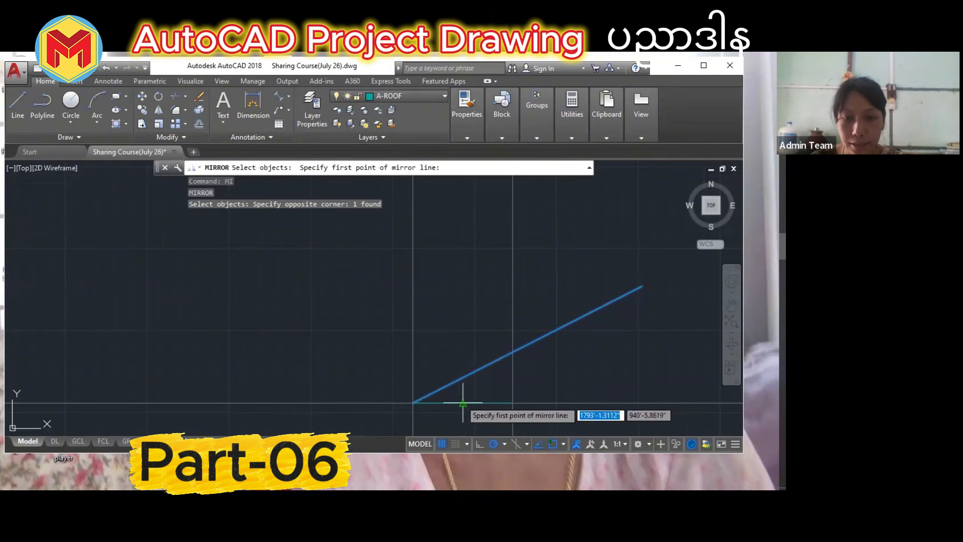
{"action": "left_click", "coordinate": [462, 403]}
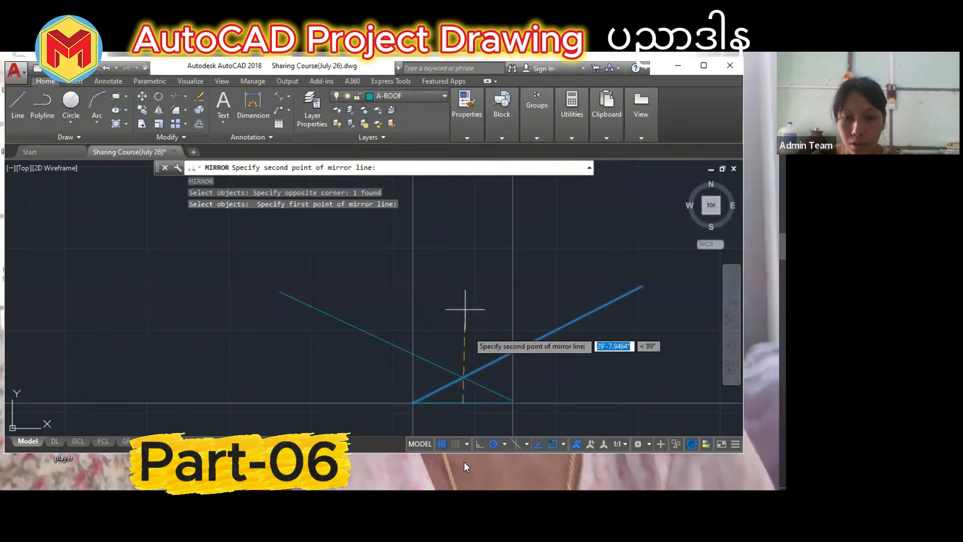
{"action": "left_click", "coordinate": [480, 443]}
{"action": "left_click", "coordinate": [467, 290]}
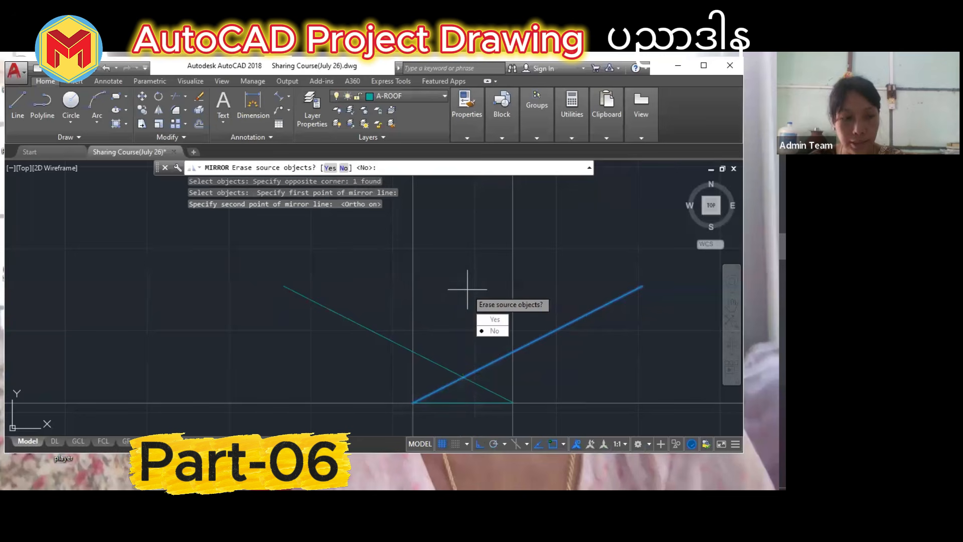
{"action": "key", "text": "Escape"}
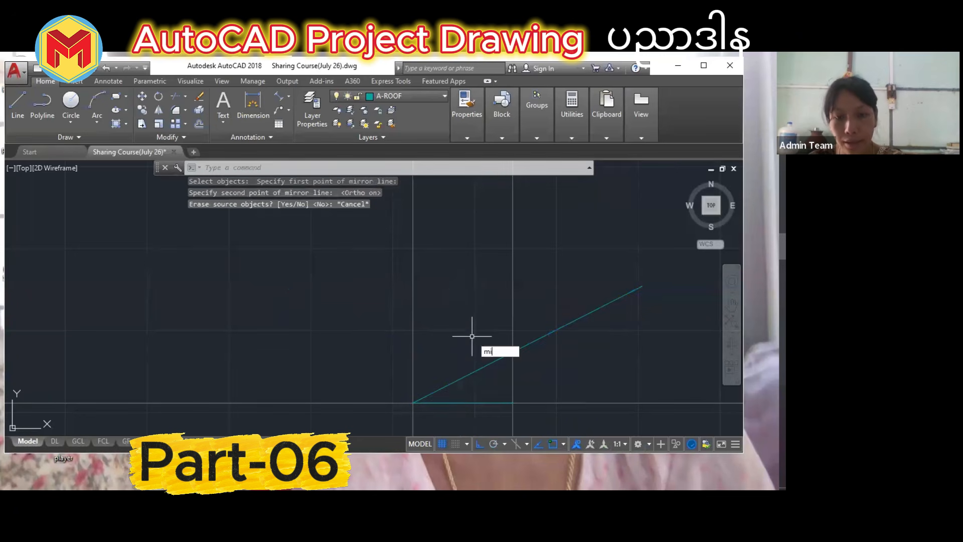
Mirror the sloping roof line about the vertical axis through the base line's midpoint, keeping the source line.
{"action": "type", "text": "mi"}
{"action": "key", "text": "Return"}
{"action": "left_click", "coordinate": [487, 377]}
{"action": "left_click", "coordinate": [457, 341]}
{"action": "key", "text": "Return"}
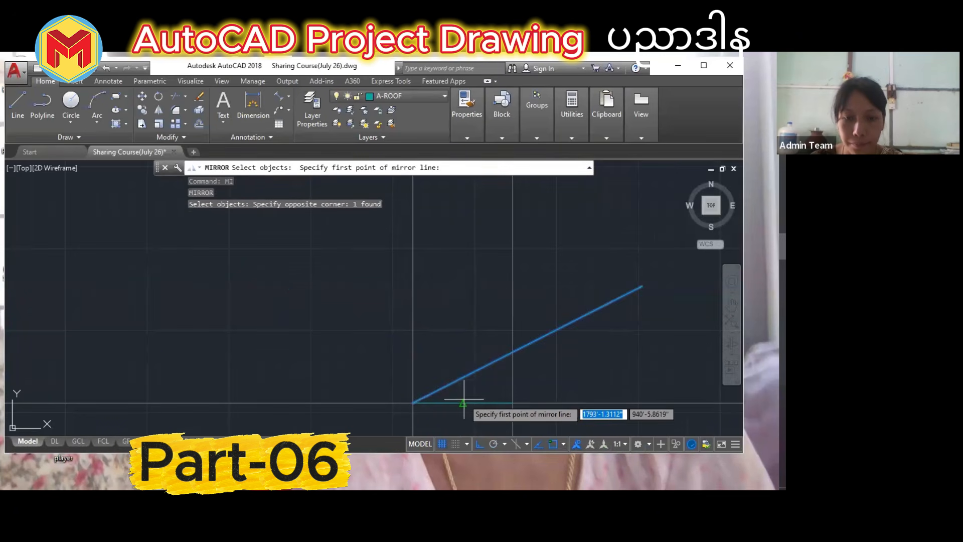
{"action": "left_click", "coordinate": [463, 401]}
{"action": "left_click", "coordinate": [468, 304]}
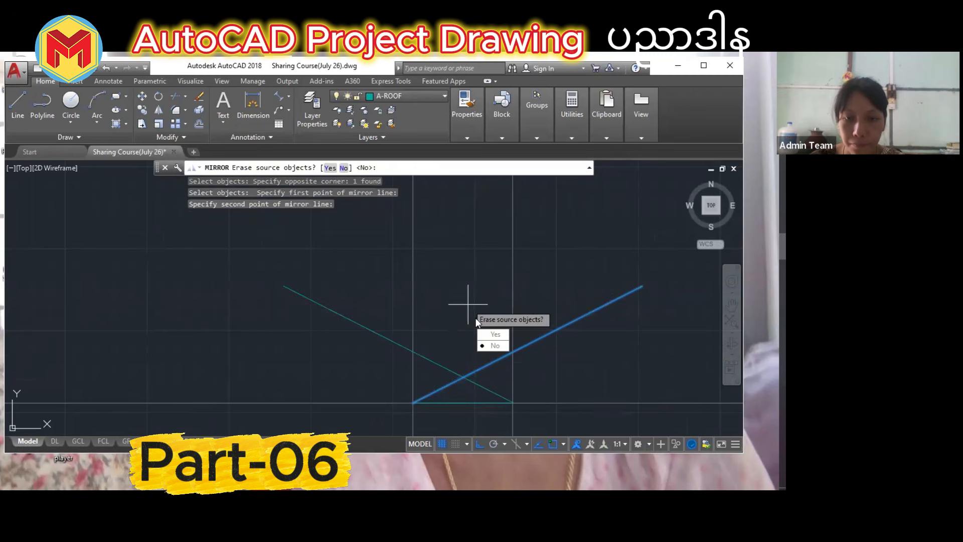
{"action": "type", "text": "n"}
{"action": "key", "text": "Return"}
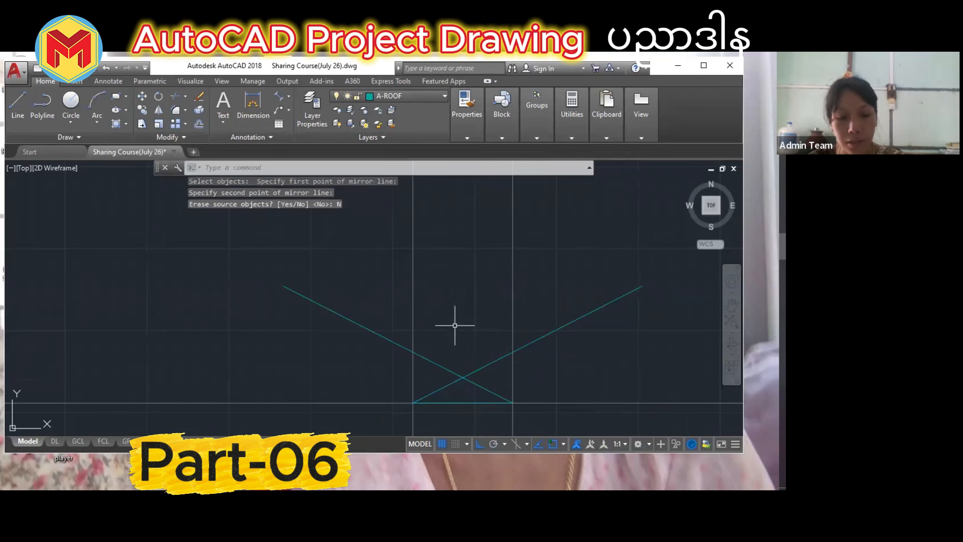
Trim both sloping lines between their crossing point and the vertical construction lines to form the roof peak.
{"action": "type", "text": "tr"}
{"action": "key", "text": "Return"}
{"action": "key", "text": "Return"}
{"action": "left_click", "coordinate": [492, 366]}
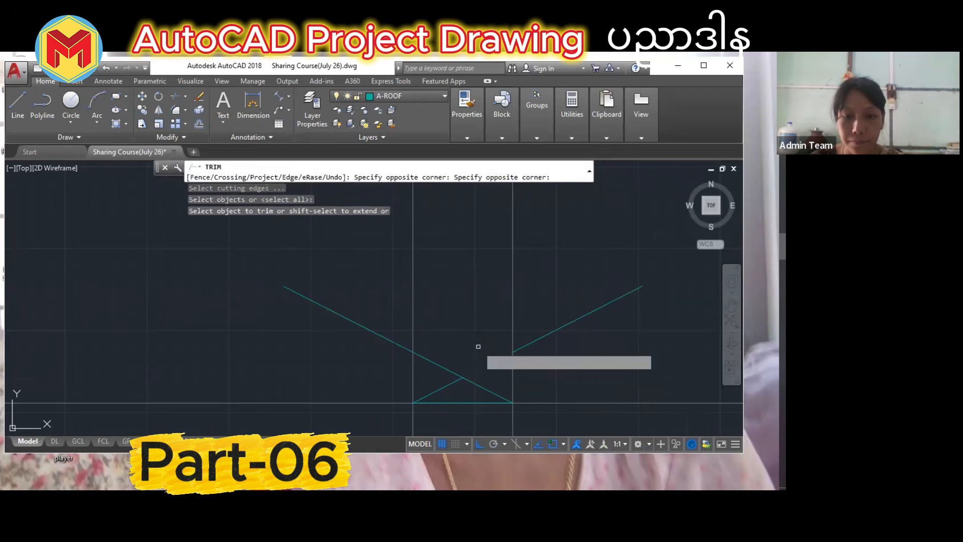
{"action": "left_click", "coordinate": [441, 359]}
{"action": "left_click", "coordinate": [432, 361]}
{"action": "key", "text": "Escape"}
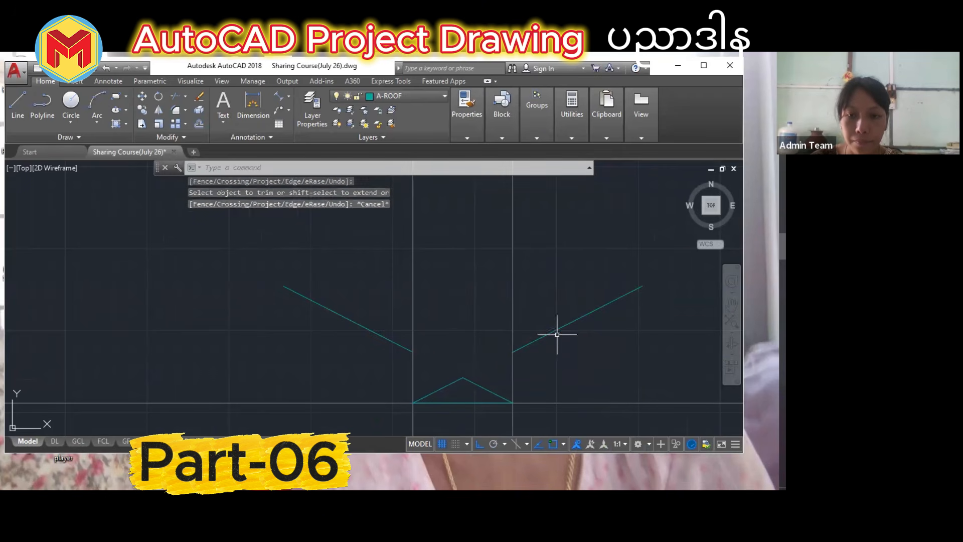
Delete the two leftover sloping line pieces outside the vertical construction lines.
{"action": "left_click", "coordinate": [556, 332]}
{"action": "left_click", "coordinate": [393, 337]}
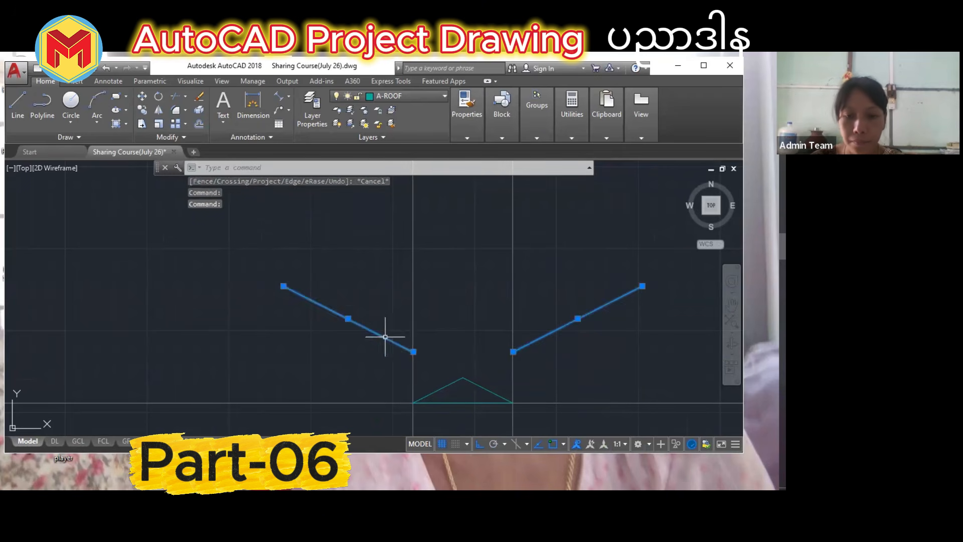
{"action": "scroll", "coordinate": [404, 359], "scroll_direction": "down", "scroll_amount": 3}
{"action": "key", "text": "Delete"}
Draw vertical construction lines through the outermost left eave corner and the nearby hip's ridge end on the rotated roof plan.
{"action": "scroll", "coordinate": [447, 344], "scroll_direction": "down", "scroll_amount": 3}
{"action": "scroll", "coordinate": [447, 345], "scroll_direction": "up", "scroll_amount": 4}
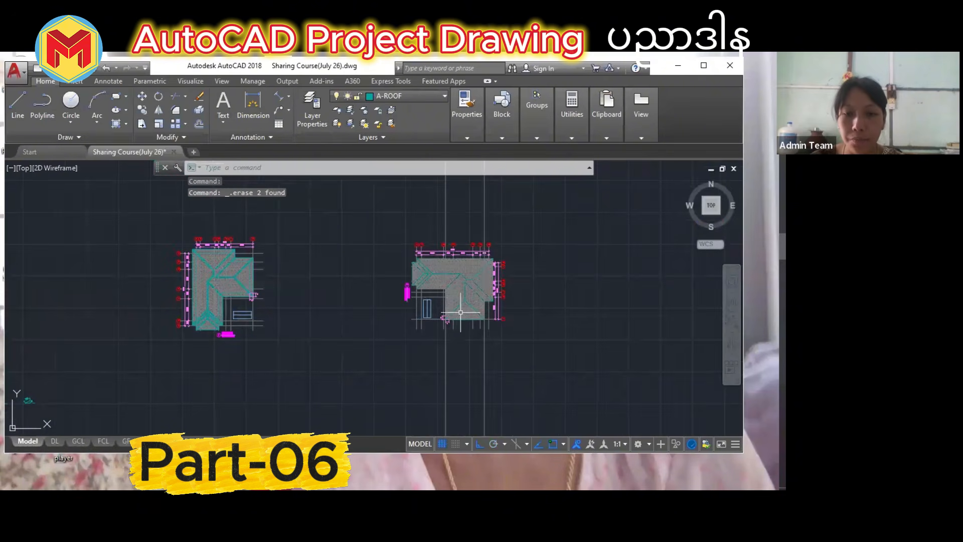
{"action": "middle_click_drag", "start_coordinate": [484, 321], "coordinate": [475, 295]}
{"action": "middle_click_drag", "start_coordinate": [486, 349], "coordinate": [472, 334]}
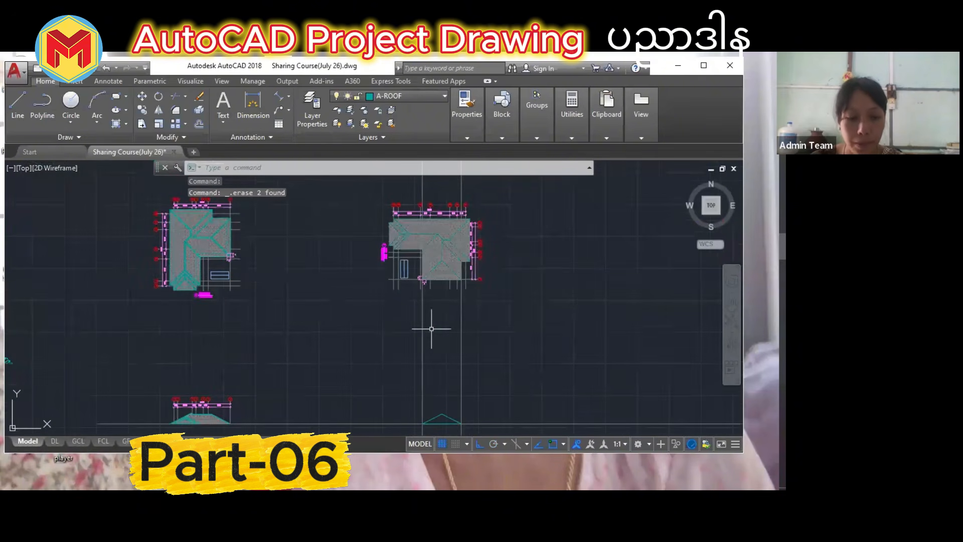
{"action": "type", "text": "xl"}
{"action": "key", "text": "Return"}
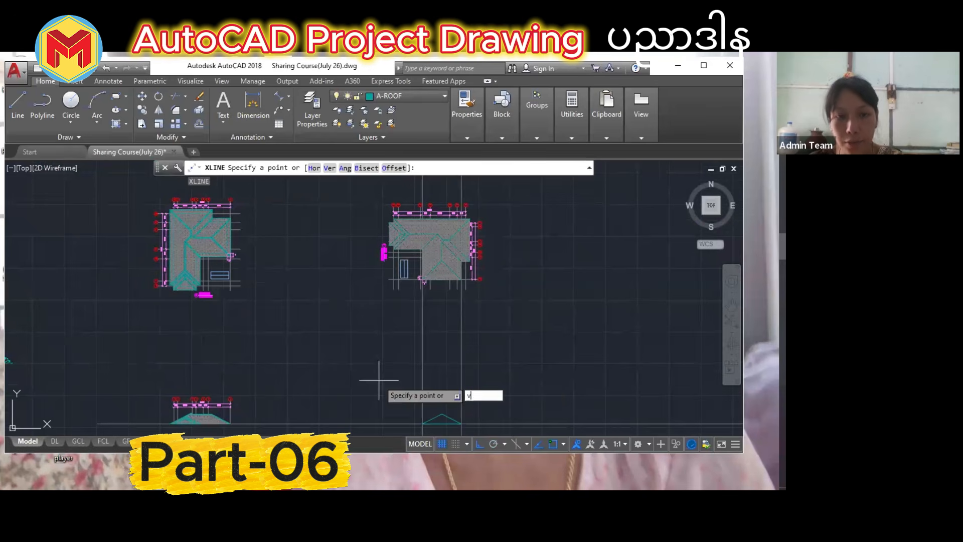
{"action": "key", "text": "Return"}
{"action": "scroll", "coordinate": [401, 249], "scroll_direction": "up", "scroll_amount": 5}
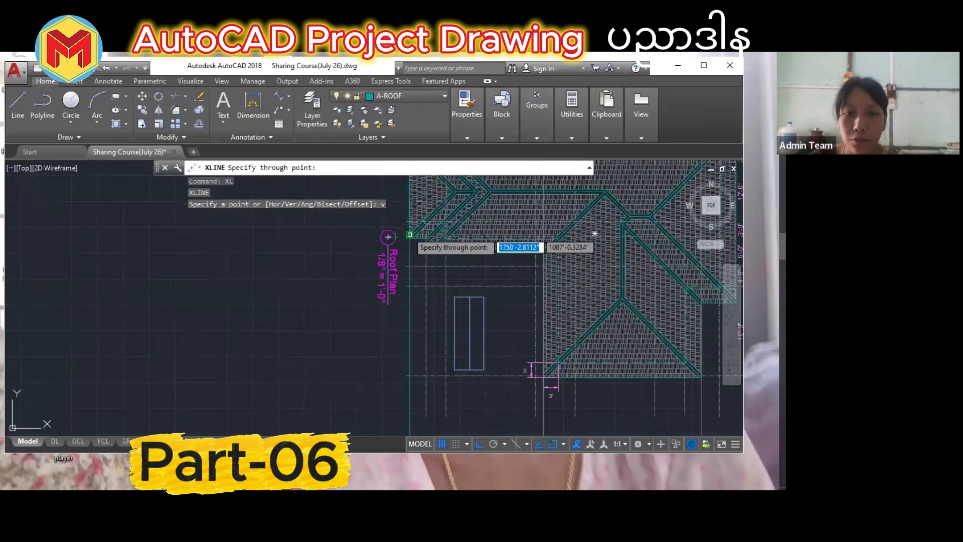
{"action": "left_click", "coordinate": [410, 235]}
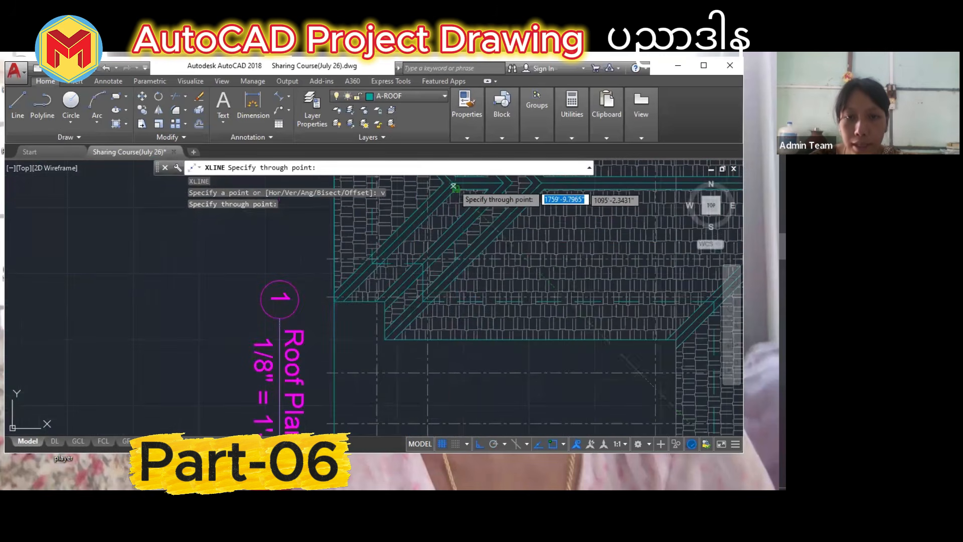
{"action": "left_click", "coordinate": [454, 189]}
{"action": "scroll", "coordinate": [439, 271], "scroll_direction": "down", "scroll_amount": 5}
{"action": "key", "text": "Return"}
{"action": "middle_click_drag", "start_coordinate": [439, 271], "coordinate": [439, 170]}
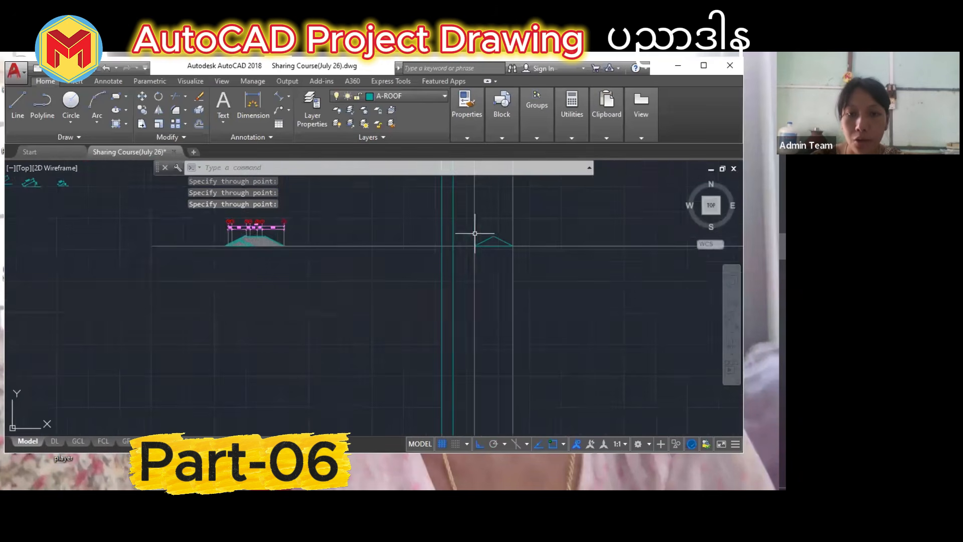
Copy the roof peak's left sloping line from its base corner to where the outermost left construction line meets the ground line.
{"action": "scroll", "coordinate": [477, 232], "scroll_direction": "up", "scroll_amount": 6}
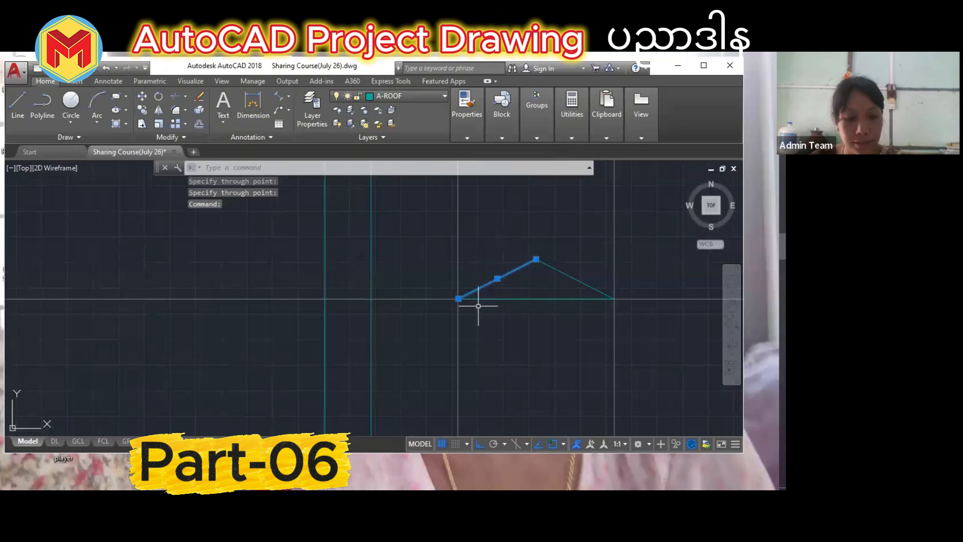
{"action": "key", "text": "Return"}
{"action": "left_click", "coordinate": [458, 299]}
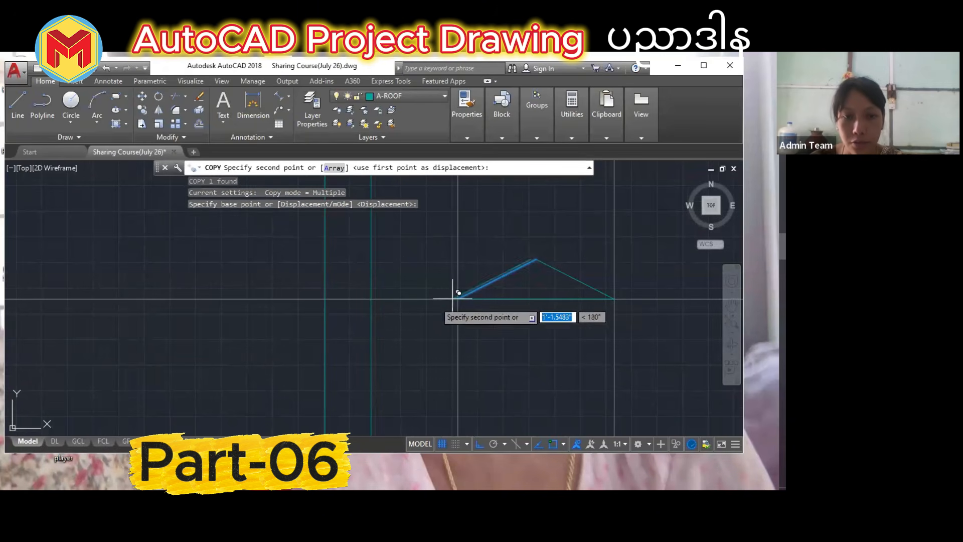
{"action": "left_click", "coordinate": [325, 299]}
{"action": "key", "text": "Return"}
{"action": "middle_click_drag", "start_coordinate": [377, 266], "coordinate": [397, 342]}
{"action": "type", "text": "tr"}
{"action": "key", "text": "Return"}
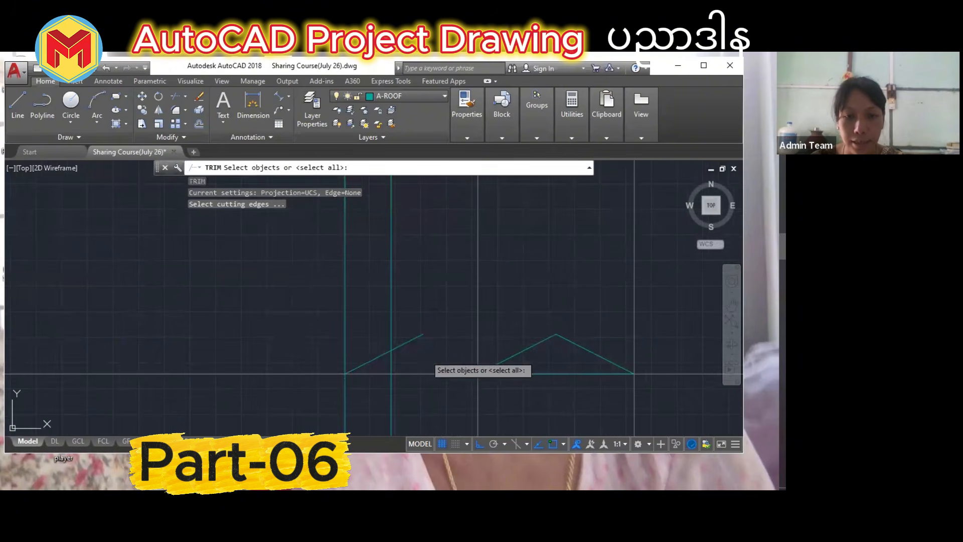
{"action": "left_click", "coordinate": [426, 358]}
{"action": "left_click", "coordinate": [399, 328]}
{"action": "scroll", "coordinate": [420, 336], "scroll_direction": "up", "scroll_amount": 2}
{"action": "key", "text": "Escape"}
{"action": "key", "text": "Escape"}
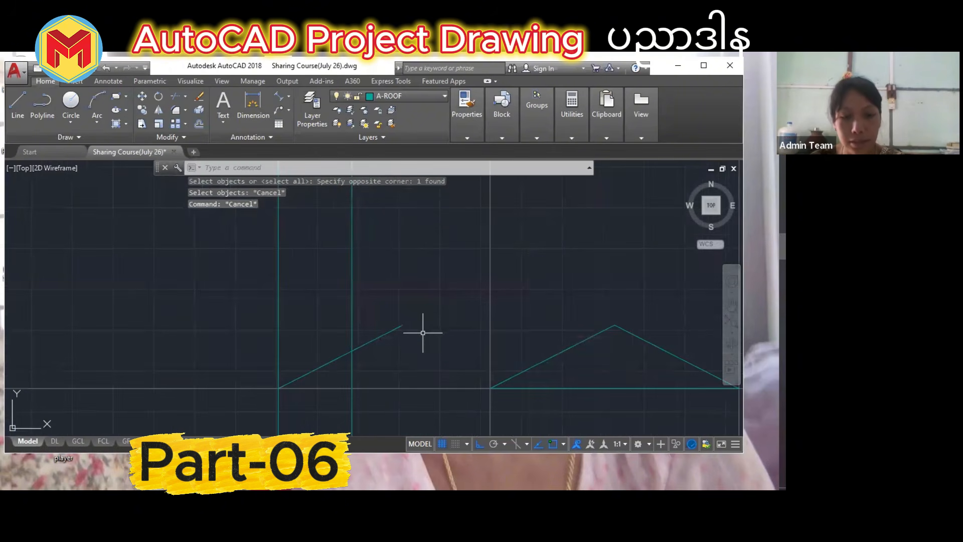
Trim off the part of the copied sloping line beyond the second vertical construction line.
{"action": "type", "text": "tr"}
{"action": "key", "text": "Return"}
{"action": "key", "text": "Return"}
{"action": "left_click", "coordinate": [420, 348]}
{"action": "left_click", "coordinate": [382, 298]}
{"action": "key", "text": "Escape"}
Delete the two left vertical construction lines and undo that deletion.
{"action": "scroll", "coordinate": [386, 302], "scroll_direction": "down", "scroll_amount": 4}
{"action": "middle_click_drag", "start_coordinate": [381, 304], "coordinate": [411, 424]}
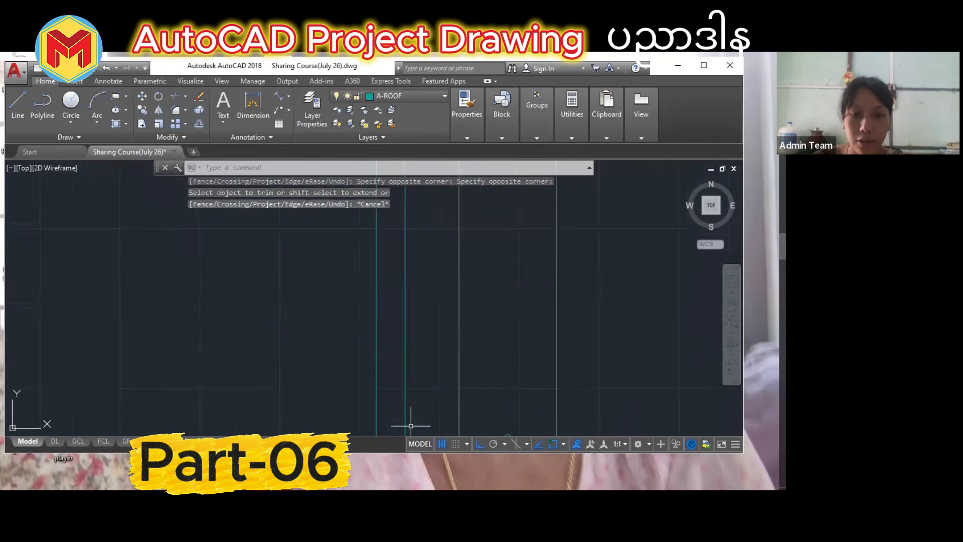
{"action": "scroll", "coordinate": [411, 423], "scroll_direction": "down", "scroll_amount": 2}
{"action": "middle_click_drag", "start_coordinate": [422, 311], "coordinate": [420, 320]}
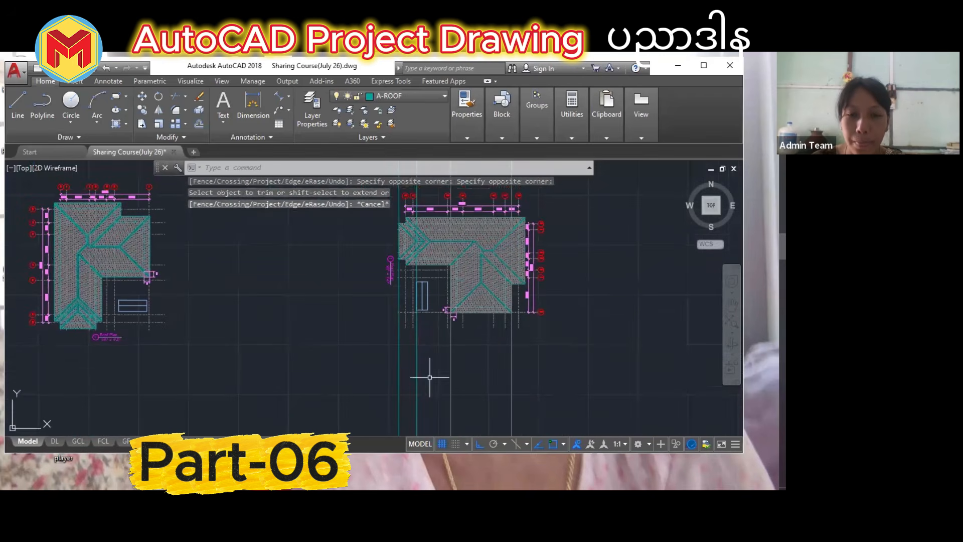
{"action": "middle_click_drag", "start_coordinate": [430, 377], "coordinate": [435, 333]}
{"action": "left_click_drag", "start_coordinate": [442, 374], "coordinate": [400, 361]}
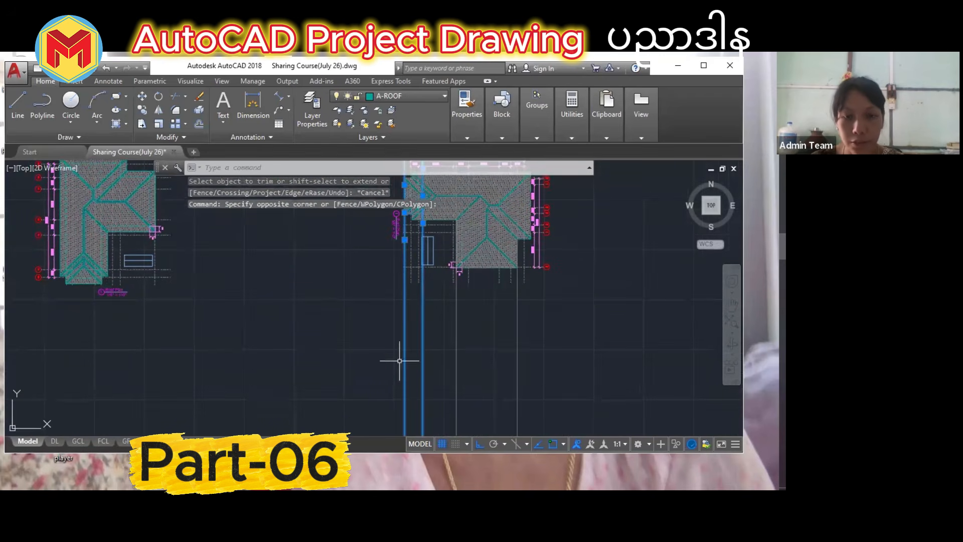
{"action": "key", "text": "Delete"}
{"action": "scroll", "coordinate": [439, 331], "scroll_direction": "down", "scroll_amount": 4}
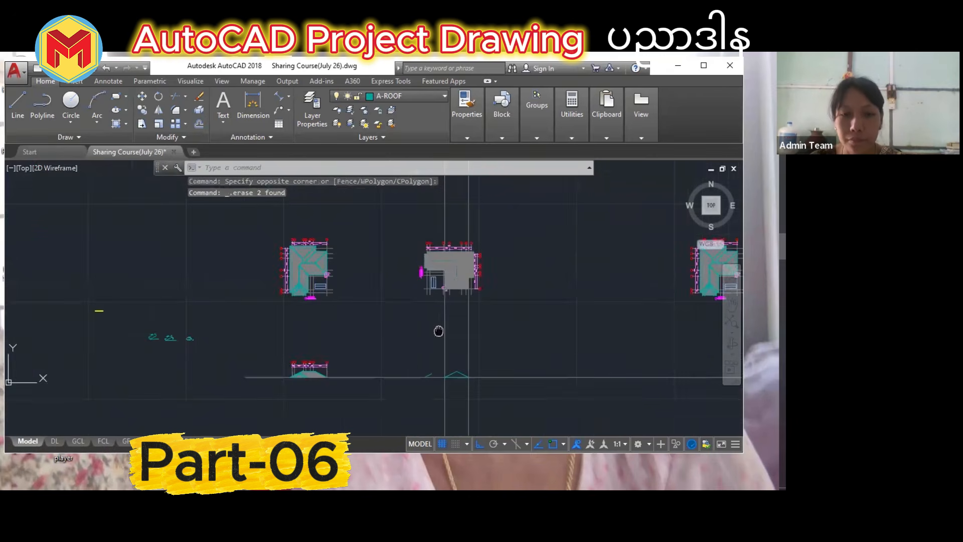
{"action": "scroll", "coordinate": [430, 337], "scroll_direction": "up", "scroll_amount": 2}
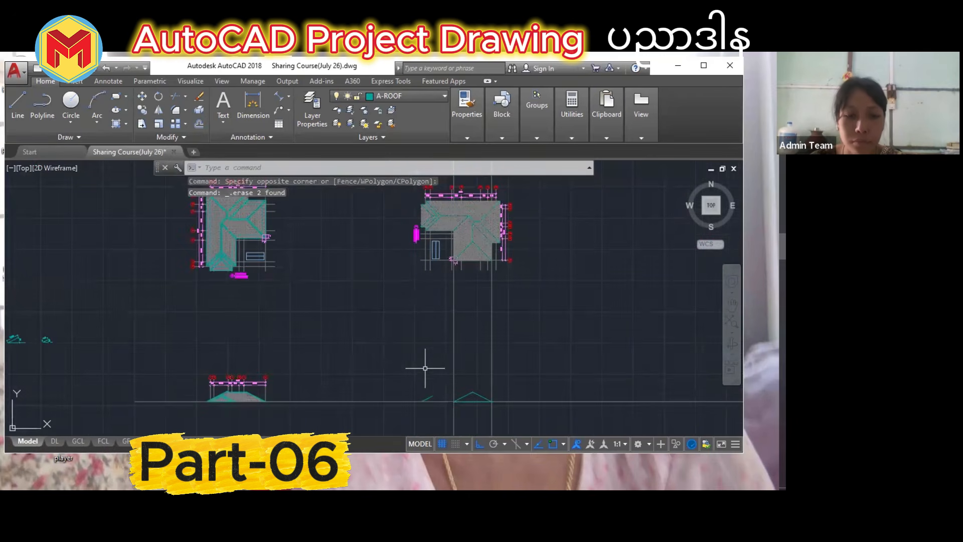
{"action": "key", "text": "ctrl+z"}
{"action": "key", "text": "ctrl+z"}
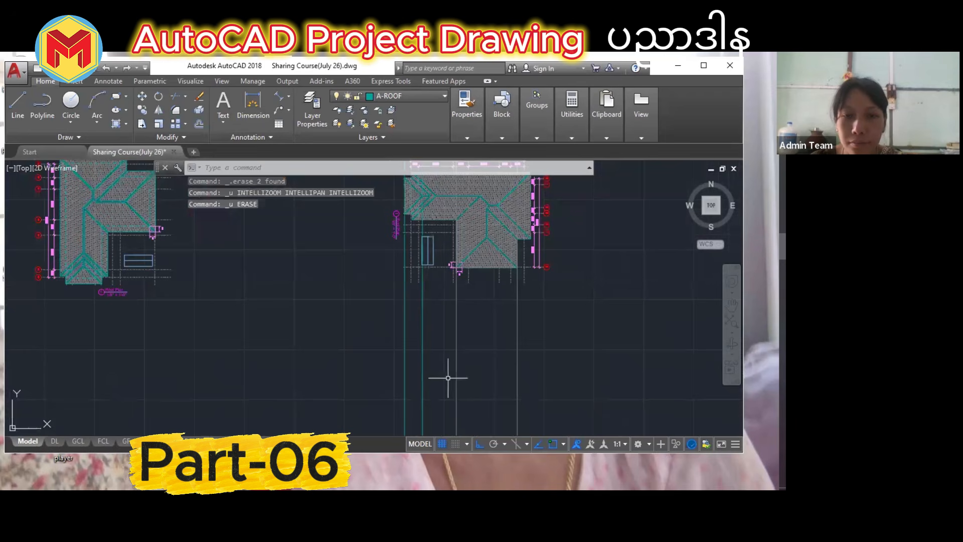
Delete the two leftmost vertical construction lines below the rotated roof plan.
{"action": "left_click", "coordinate": [441, 385]}
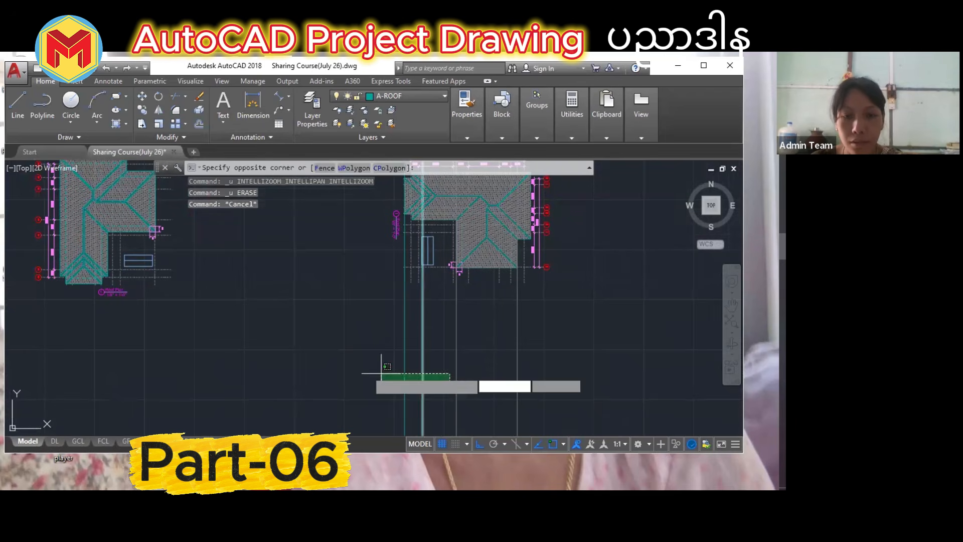
{"action": "left_click", "coordinate": [370, 371]}
{"action": "key", "text": "Delete"}
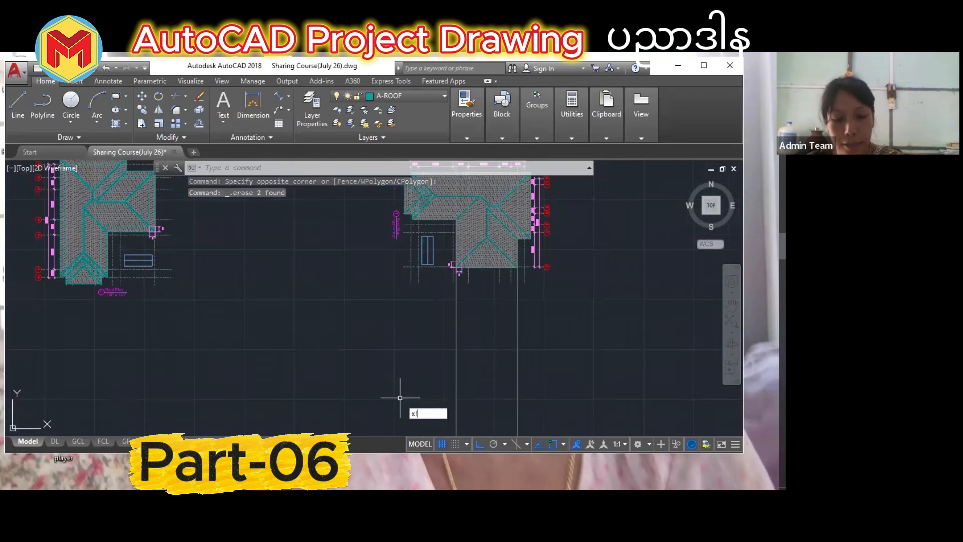
Draw a vertical construction line through the left eave corner of the main roof on the rotated plan, beside the outer hip.
{"action": "key", "text": "Return"}
{"action": "type", "text": "v"}
{"action": "key", "text": "Return"}
{"action": "scroll", "coordinate": [415, 275], "scroll_direction": "up", "scroll_amount": 2}
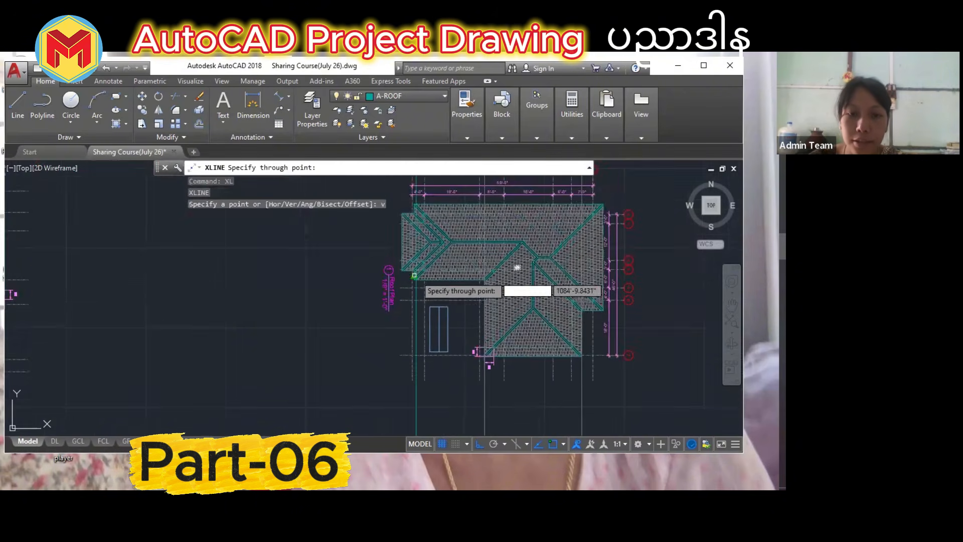
{"action": "scroll", "coordinate": [415, 276], "scroll_direction": "up", "scroll_amount": 2}
{"action": "scroll", "coordinate": [413, 277], "scroll_direction": "up", "scroll_amount": 4}
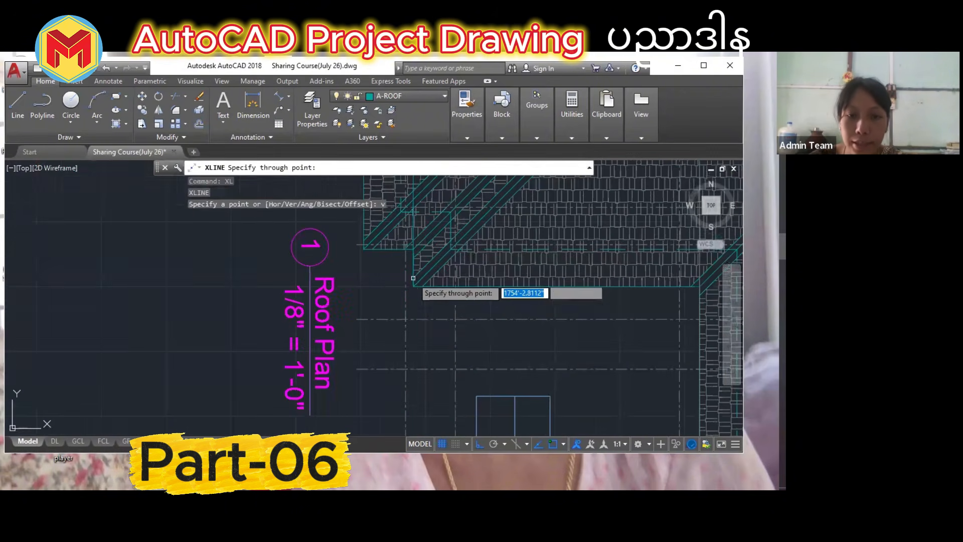
{"action": "left_click", "coordinate": [413, 278]}
{"action": "key", "text": "Escape"}
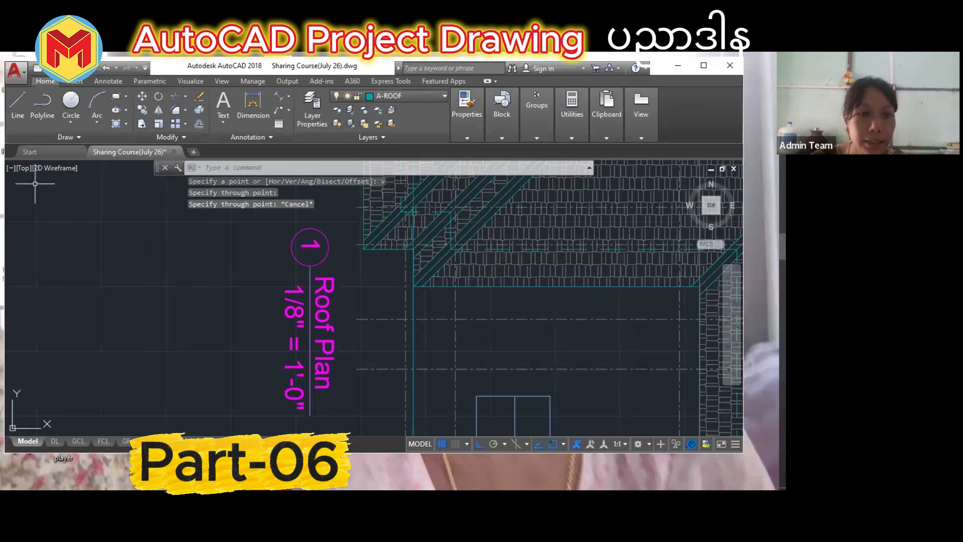
Draw a vertical construction line through the left end of the main roof's ridge on the rotated plan.
{"action": "left_click_drag", "start_coordinate": [422, 233], "coordinate": [444, 224]}
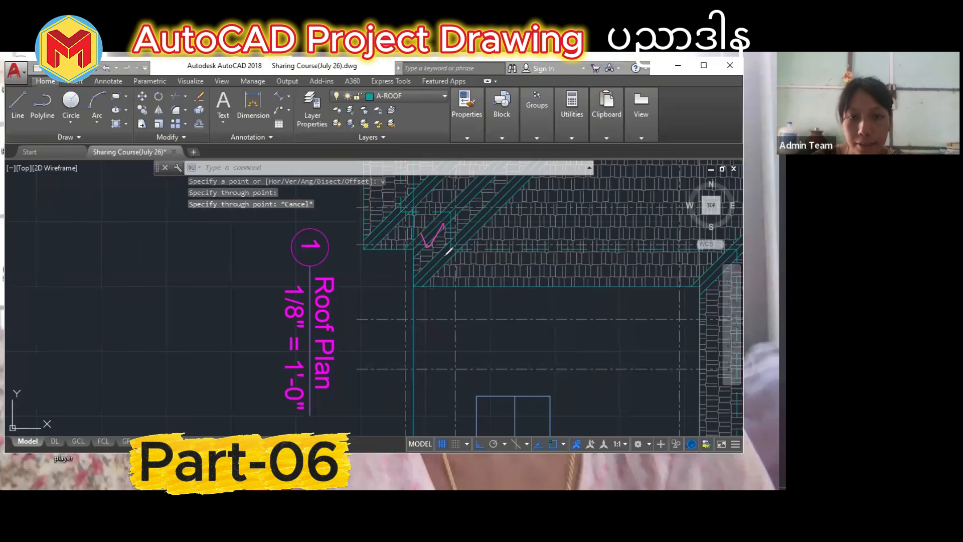
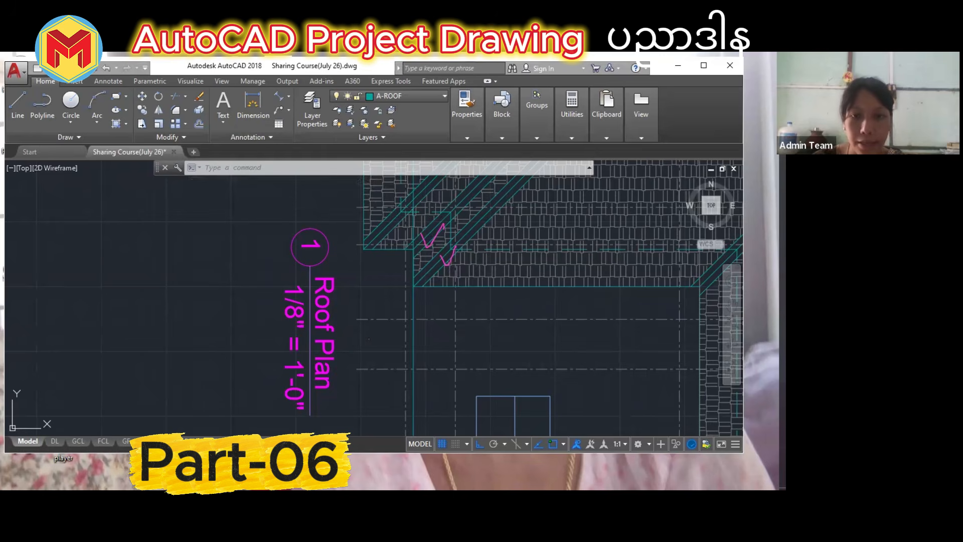
{"action": "scroll", "coordinate": [396, 333], "scroll_direction": "down", "scroll_amount": 3}
{"action": "scroll", "coordinate": [398, 333], "scroll_direction": "up", "scroll_amount": 2}
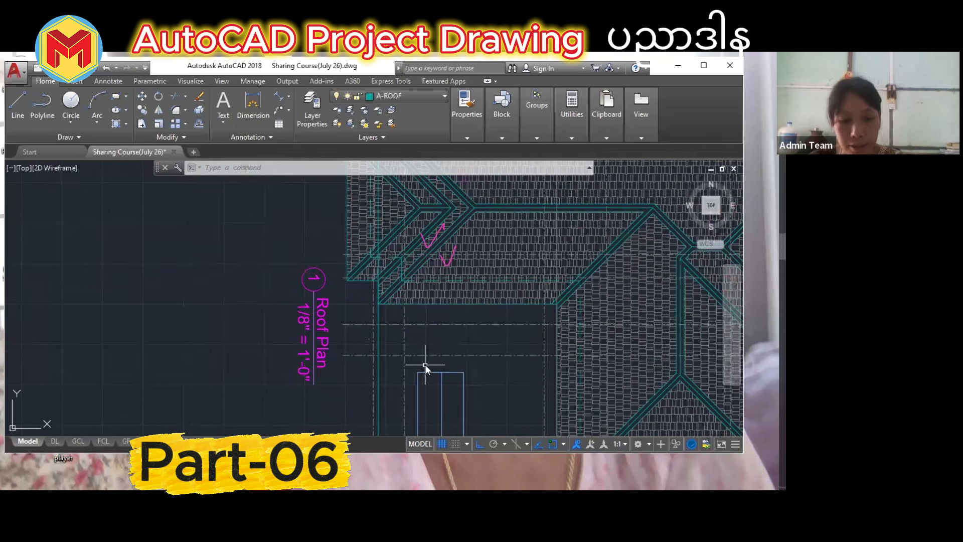
{"action": "key", "text": "Return"}
{"action": "type", "text": "v"}
{"action": "key", "text": "Return"}
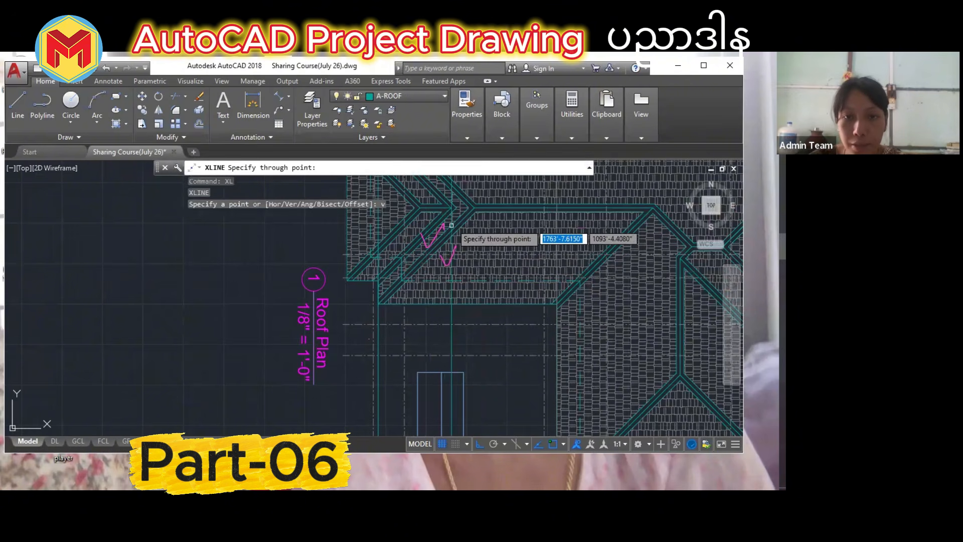
{"action": "scroll", "coordinate": [477, 209], "scroll_direction": "up", "scroll_amount": 2}
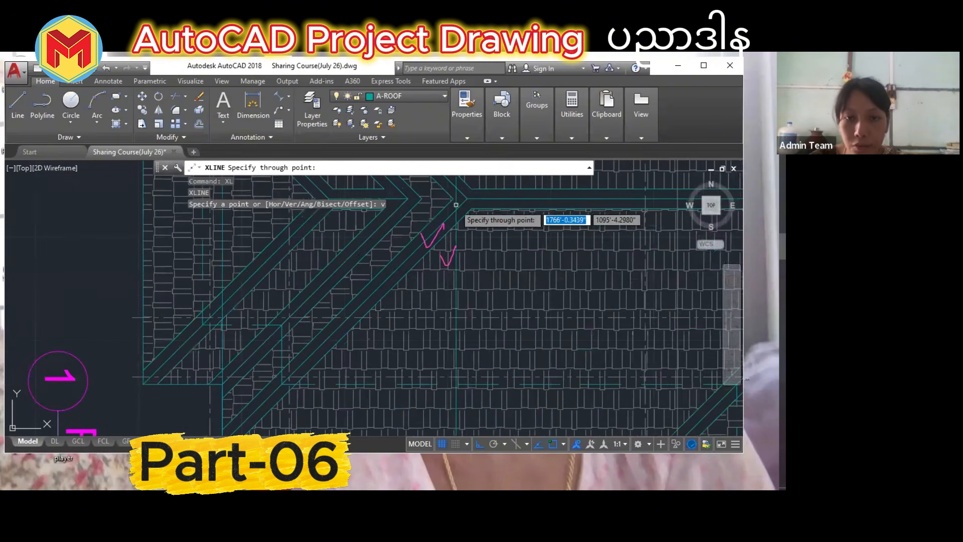
{"action": "left_click", "coordinate": [477, 209]}
{"action": "scroll", "coordinate": [455, 257], "scroll_direction": "down", "scroll_amount": 3}
{"action": "scroll", "coordinate": [442, 333], "scroll_direction": "down", "scroll_amount": 4}
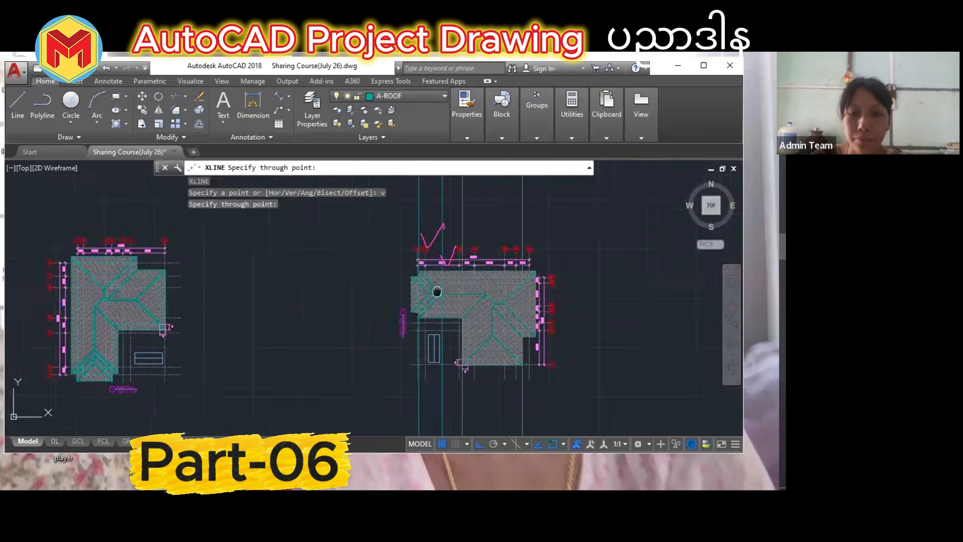
{"action": "middle_click_drag", "start_coordinate": [443, 389], "coordinate": [451, 253]}
{"action": "scroll", "coordinate": [444, 256], "scroll_direction": "up", "scroll_amount": 2}
{"action": "type", "text": "`"}
{"action": "scroll", "coordinate": [441, 348], "scroll_direction": "down", "scroll_amount": 6}
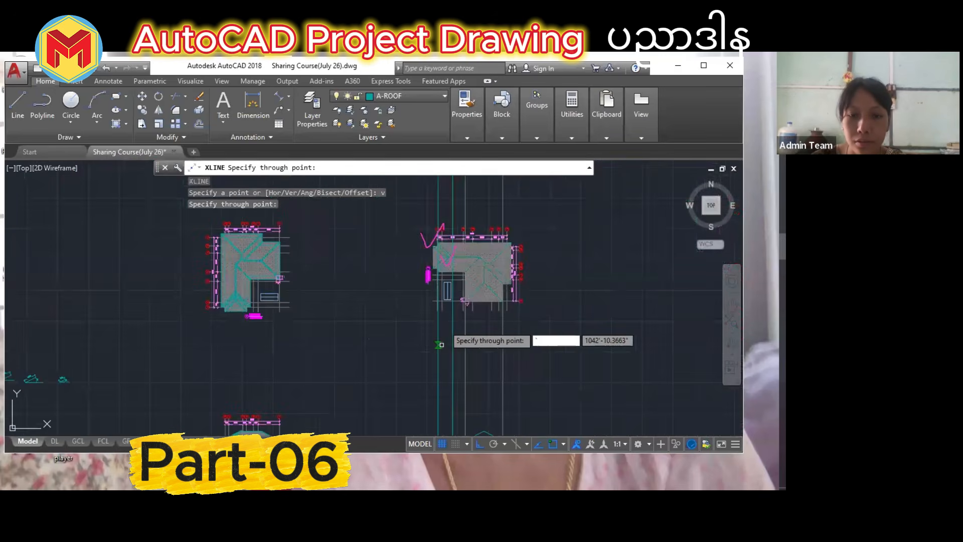
{"action": "middle_click_drag", "start_coordinate": [443, 380], "coordinate": [446, 291]}
{"action": "scroll", "coordinate": [446, 319], "scroll_direction": "up", "scroll_amount": 4}
{"action": "scroll", "coordinate": [465, 316], "scroll_direction": "up", "scroll_amount": 3}
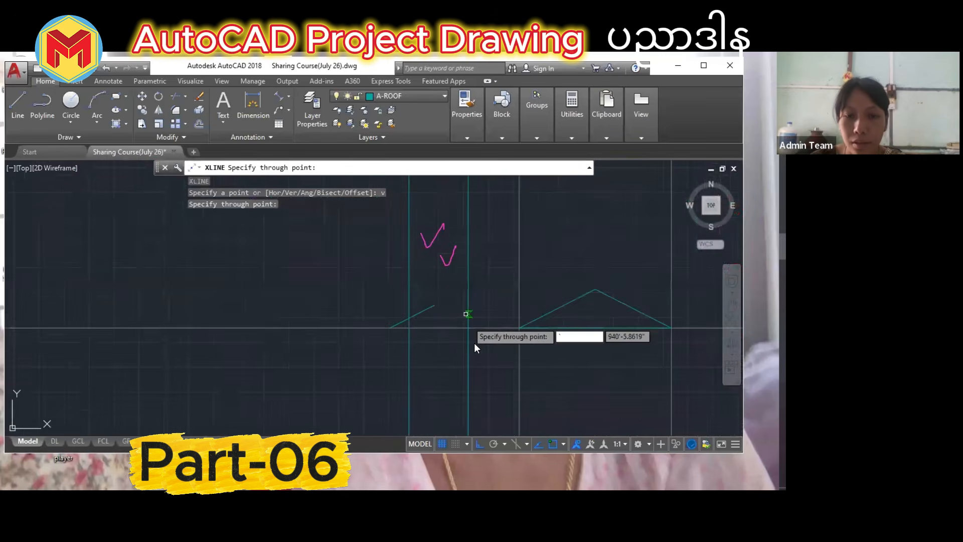
{"action": "left_click", "coordinate": [421, 318]}
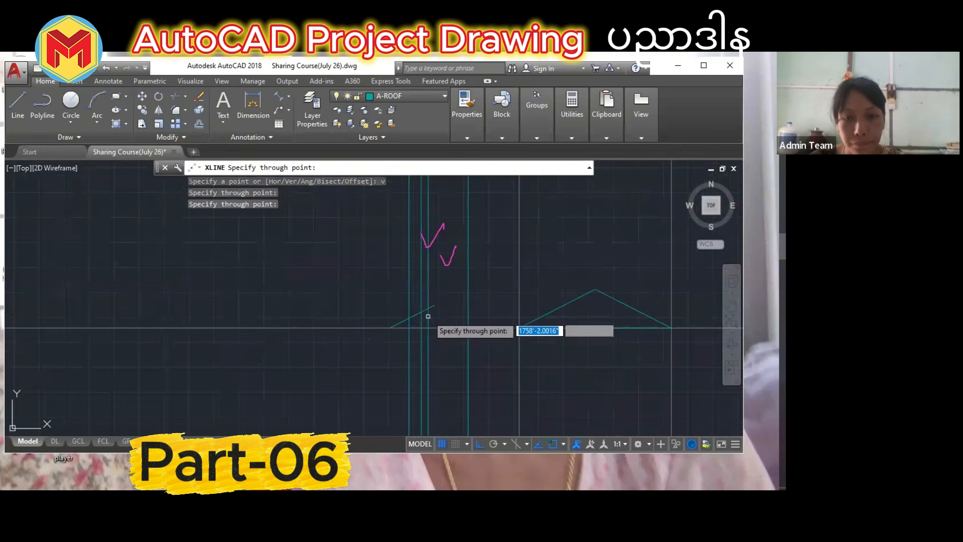
{"action": "key", "text": "Escape"}
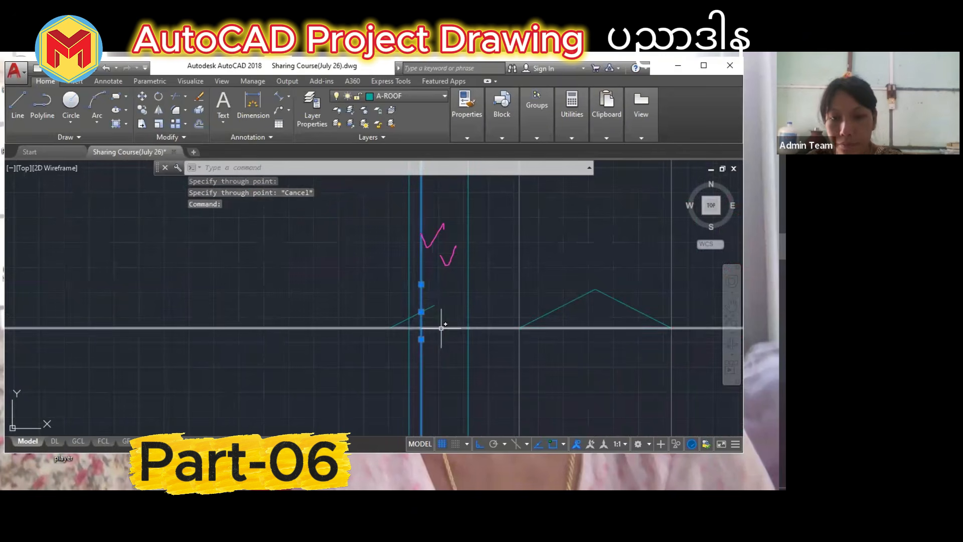
{"action": "key", "text": "Delete"}
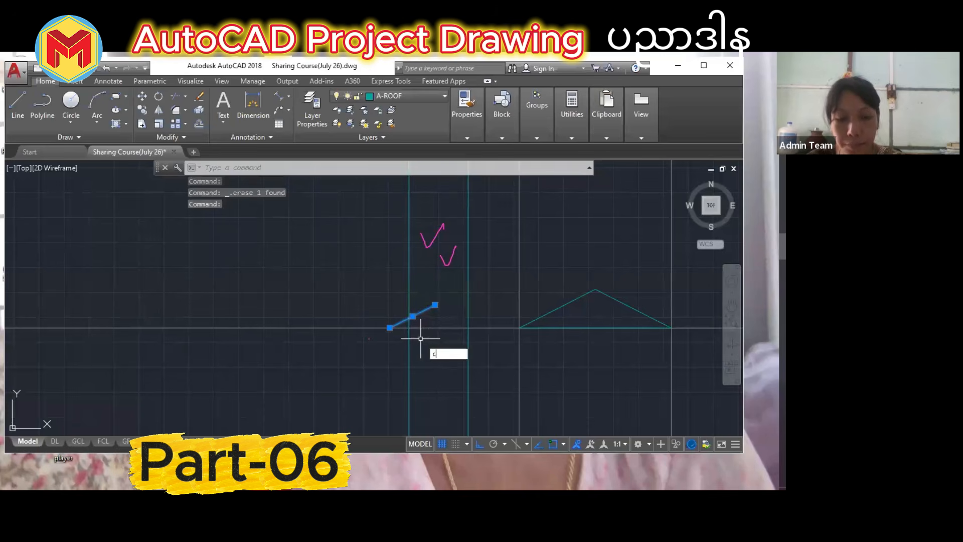
Copy the short sloping line 4'-0" along the ground line, from its lower end to the main eave's vertical construction line.
{"action": "key", "text": "Return"}
{"action": "left_click", "coordinate": [390, 328]}
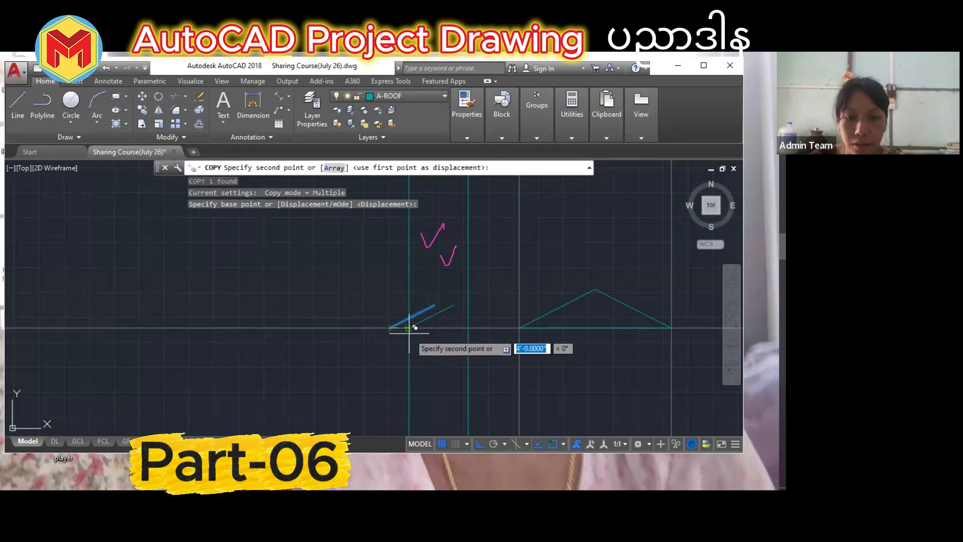
{"action": "left_click", "coordinate": [409, 327]}
{"action": "key", "text": "Return"}
{"action": "scroll", "coordinate": [469, 307], "scroll_direction": "up", "scroll_amount": 2}
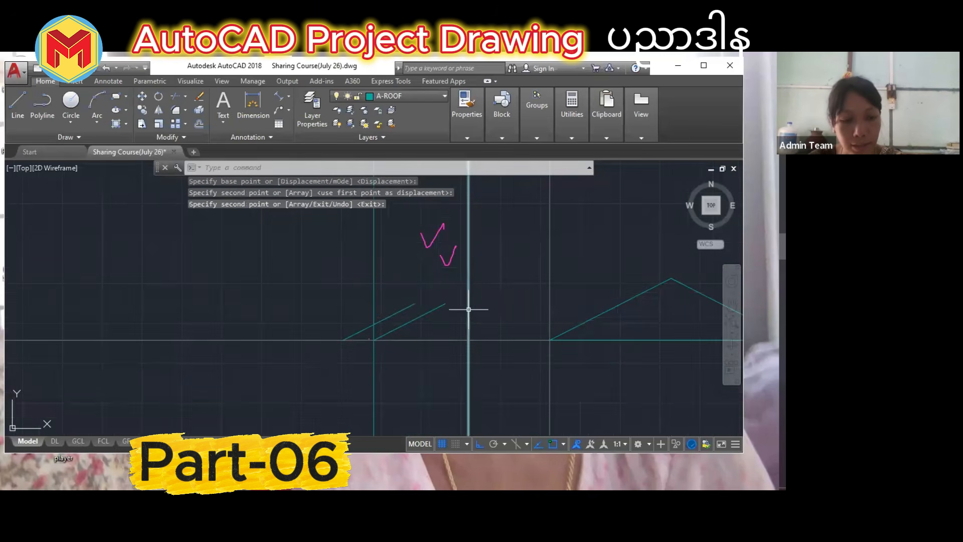
{"action": "type", "text": "ex"}
{"action": "key", "text": "Return"}
{"action": "scroll", "coordinate": [465, 326], "scroll_direction": "down", "scroll_amount": 2}
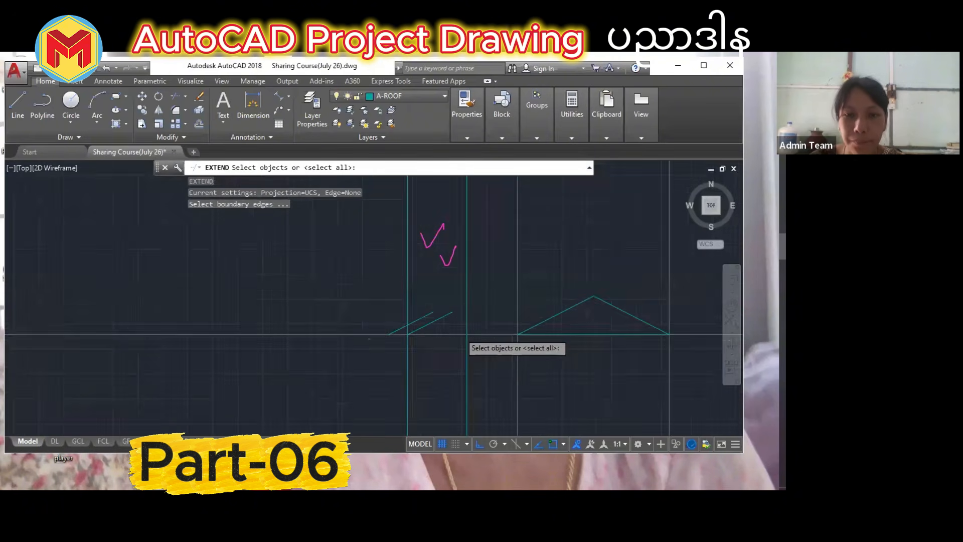
{"action": "scroll", "coordinate": [467, 333], "scroll_direction": "down", "scroll_amount": 2}
{"action": "scroll", "coordinate": [456, 368], "scroll_direction": "up", "scroll_amount": 6}
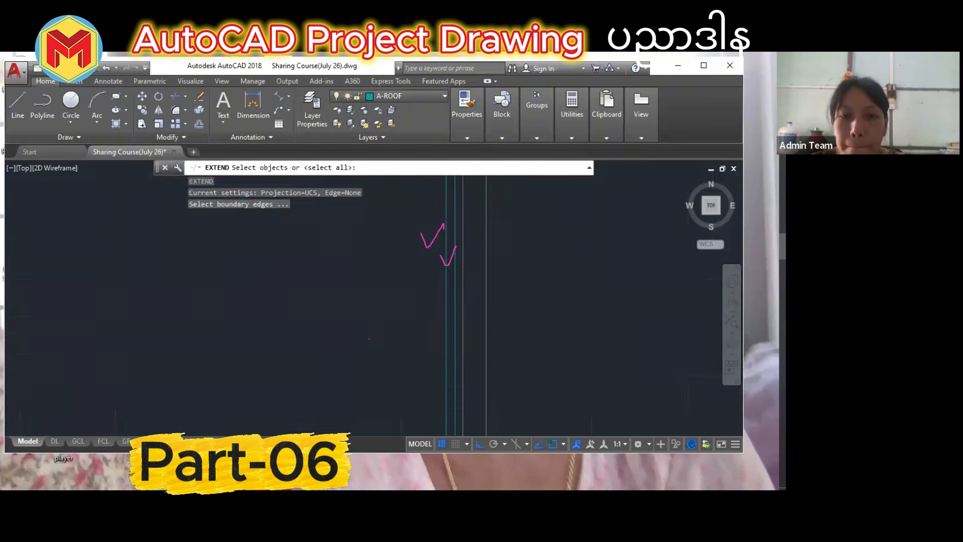
{"action": "scroll", "coordinate": [440, 291], "scroll_direction": "down", "scroll_amount": 4}
{"action": "middle_click_drag", "start_coordinate": [455, 219], "coordinate": [467, 289]}
{"action": "scroll", "coordinate": [466, 260], "scroll_direction": "down", "scroll_amount": 7}
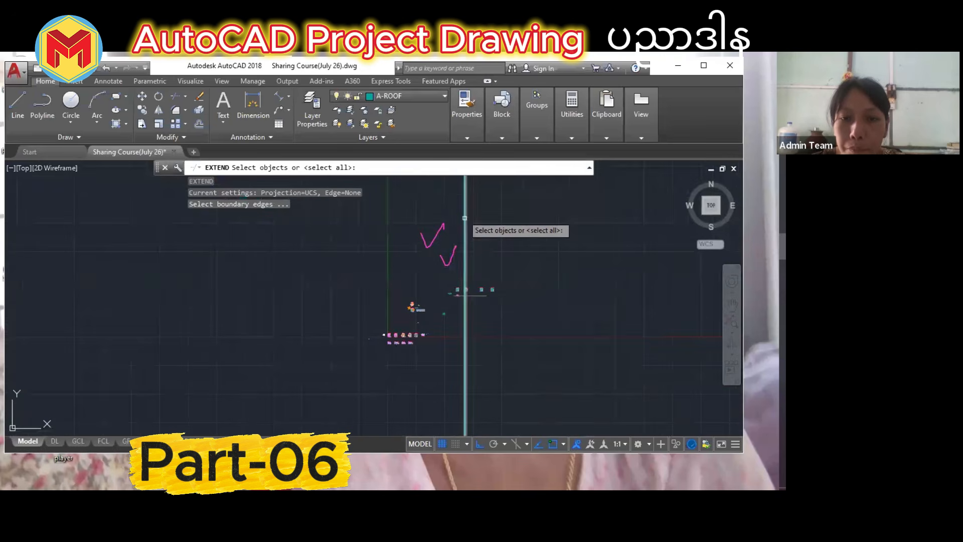
{"action": "scroll", "coordinate": [468, 293], "scroll_direction": "up", "scroll_amount": 12}
{"action": "mouse_move", "coordinate": [488, 204]}
{"action": "middle_mouse_down"}
{"action": "mouse_move", "coordinate": [476, 335]}
{"action": "mouse_move", "coordinate": [479, 228]}
{"action": "middle_mouse_up"}
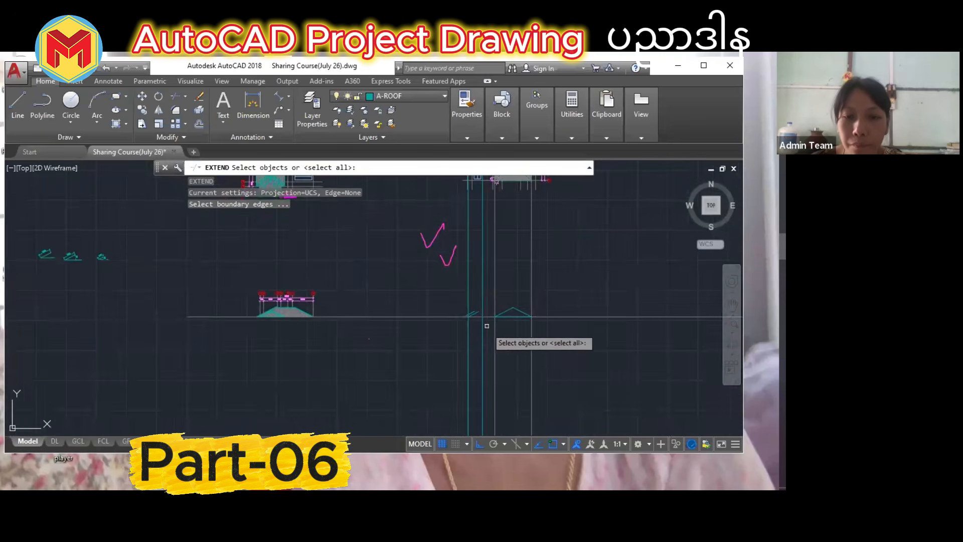
{"action": "middle_click_drag", "start_coordinate": [483, 321], "coordinate": [480, 402]}
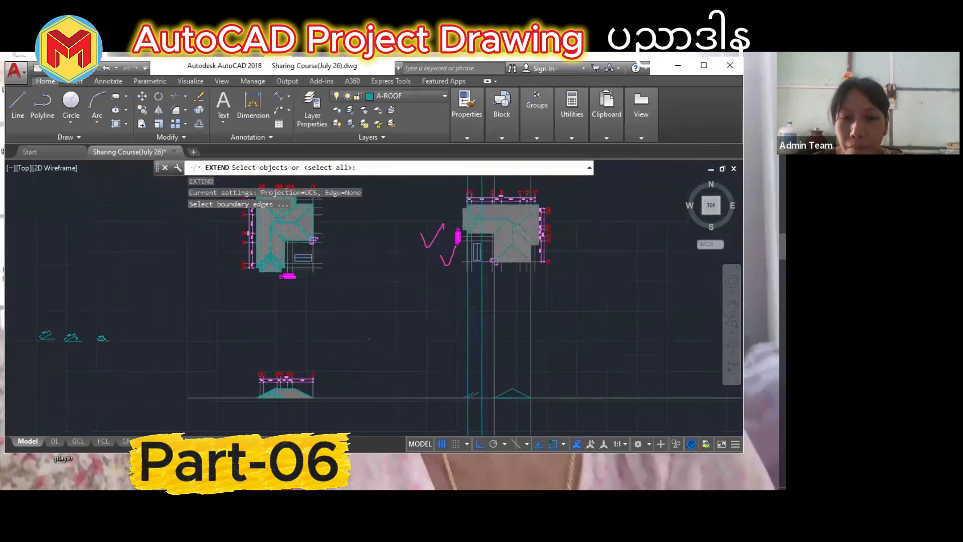
{"action": "scroll", "coordinate": [468, 216], "scroll_direction": "up", "scroll_amount": 5}
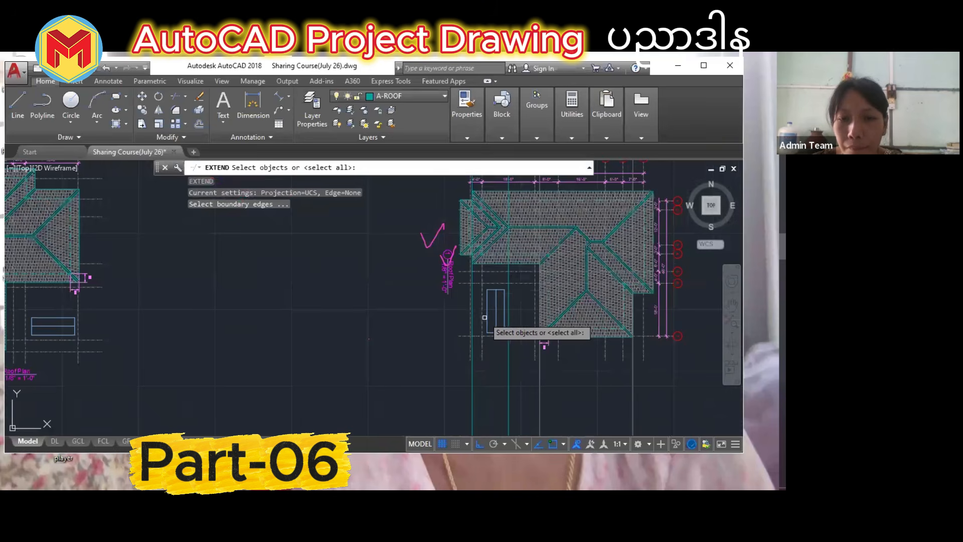
{"action": "scroll", "coordinate": [484, 320], "scroll_direction": "down", "scroll_amount": 4}
{"action": "middle_click_drag", "start_coordinate": [483, 320], "coordinate": [481, 267]}
{"action": "scroll", "coordinate": [485, 407], "scroll_direction": "up", "scroll_amount": 2}
{"action": "key", "text": "Escape"}
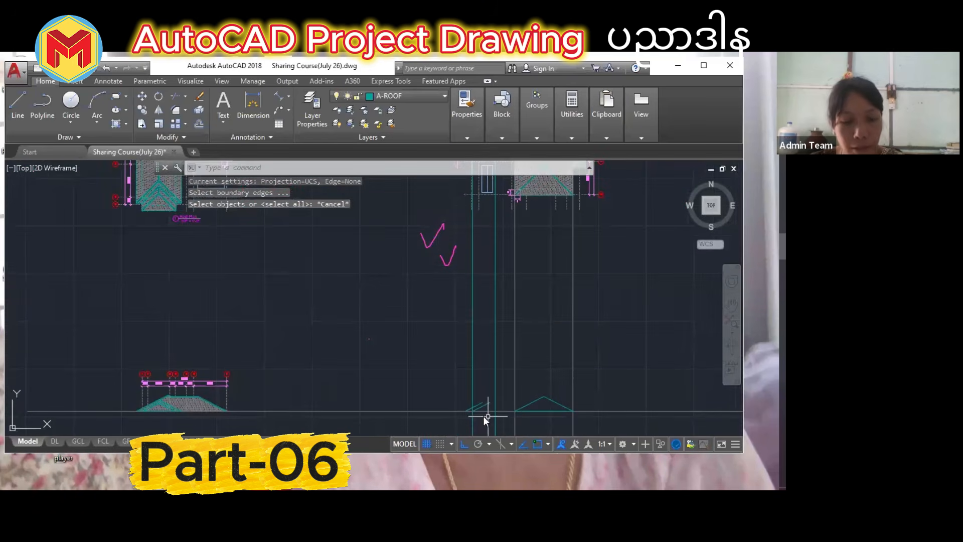
{"action": "key", "text": "Escape"}
{"action": "key", "text": "Escape"}
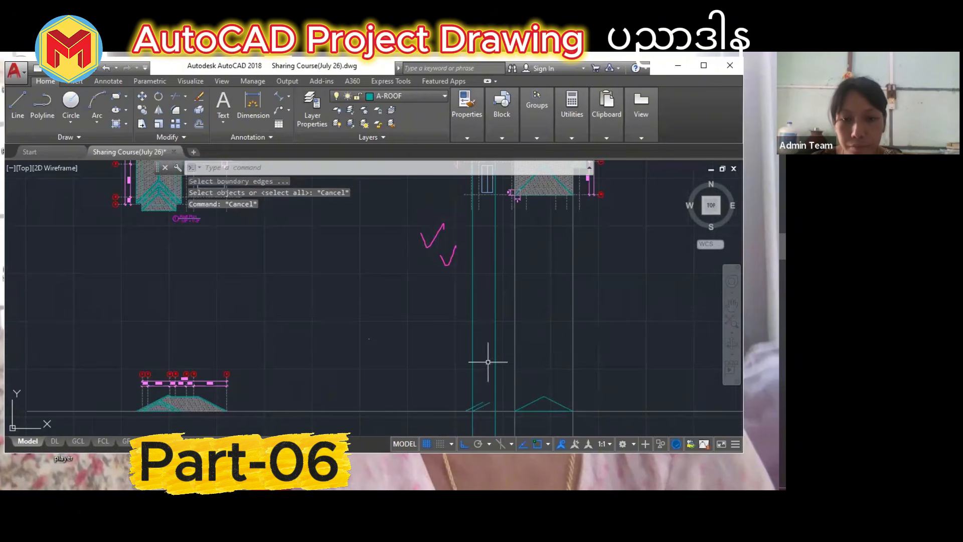
Delete the two teal vertical construction lines crossing the short sloping lines, beside the gable outline.
{"action": "left_click", "coordinate": [501, 366]}
{"action": "left_click", "coordinate": [458, 345]}
{"action": "key", "text": "Delete"}
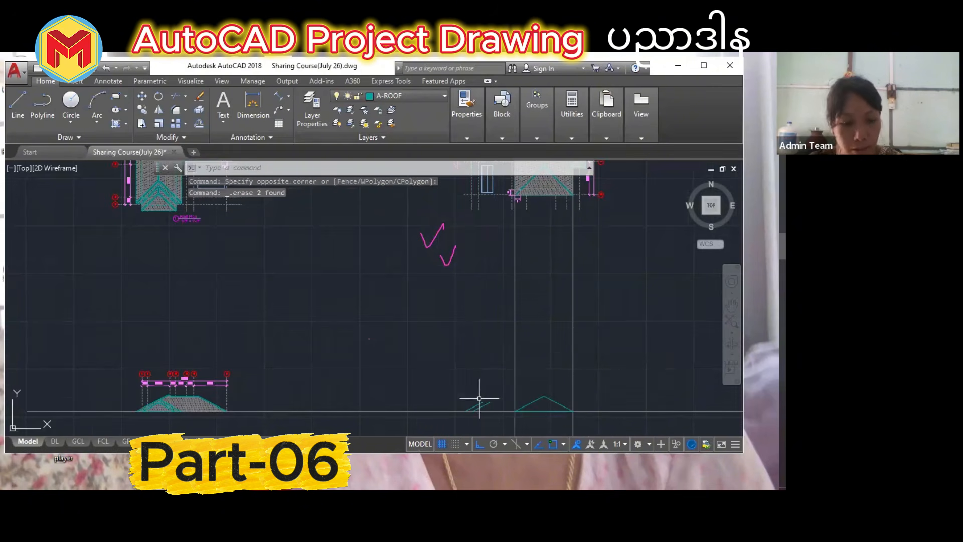
Draw a vertical construction line through the left end of the main roof's ridge on the rotated roof plan.
{"action": "key", "text": "Return"}
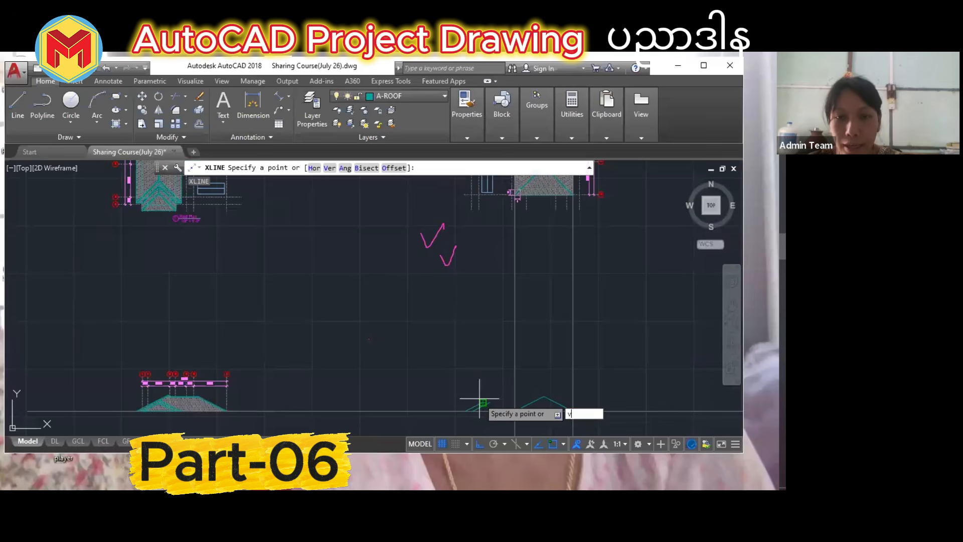
{"action": "type", "text": "v"}
{"action": "key", "text": "Return"}
{"action": "scroll", "coordinate": [475, 278], "scroll_direction": "up", "scroll_amount": 8}
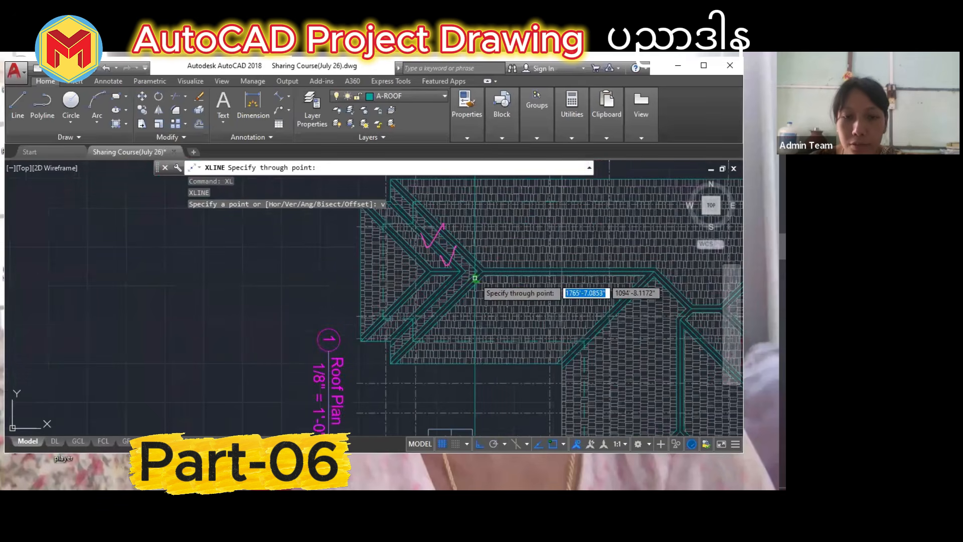
{"action": "scroll", "coordinate": [476, 276], "scroll_direction": "up", "scroll_amount": 3}
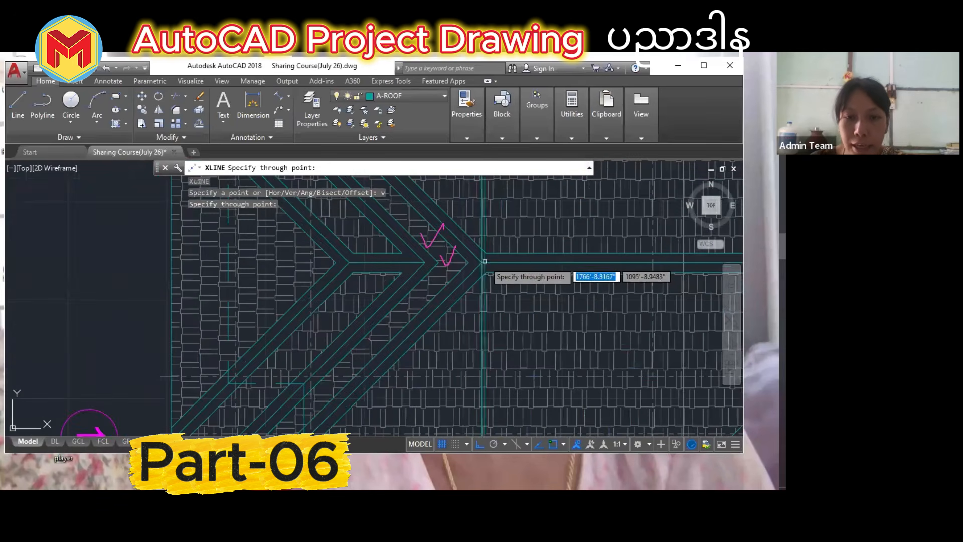
{"action": "scroll", "coordinate": [482, 262], "scroll_direction": "down", "scroll_amount": 2}
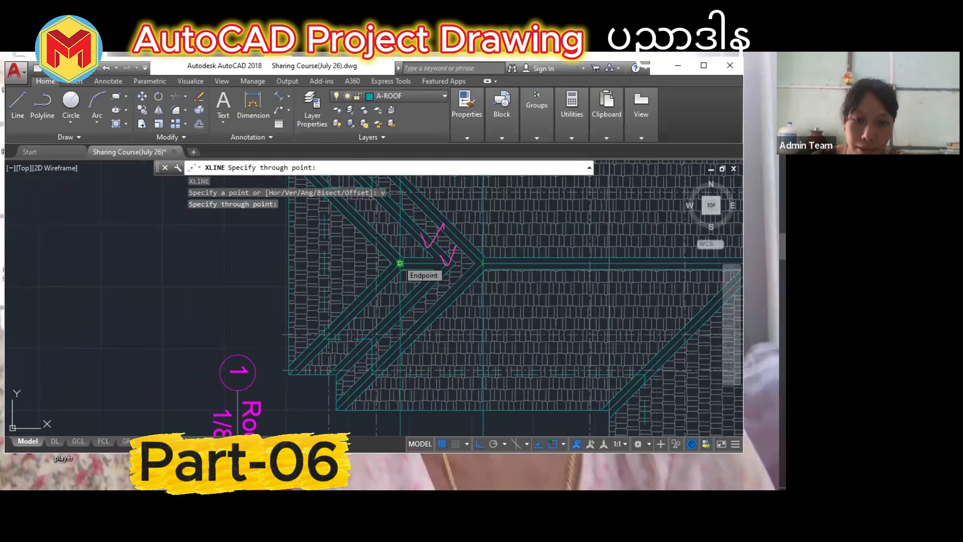
Draw a vertical construction line through the apex of the outermost small hip at the rotated plan's left end.
{"action": "left_click", "coordinate": [400, 263]}
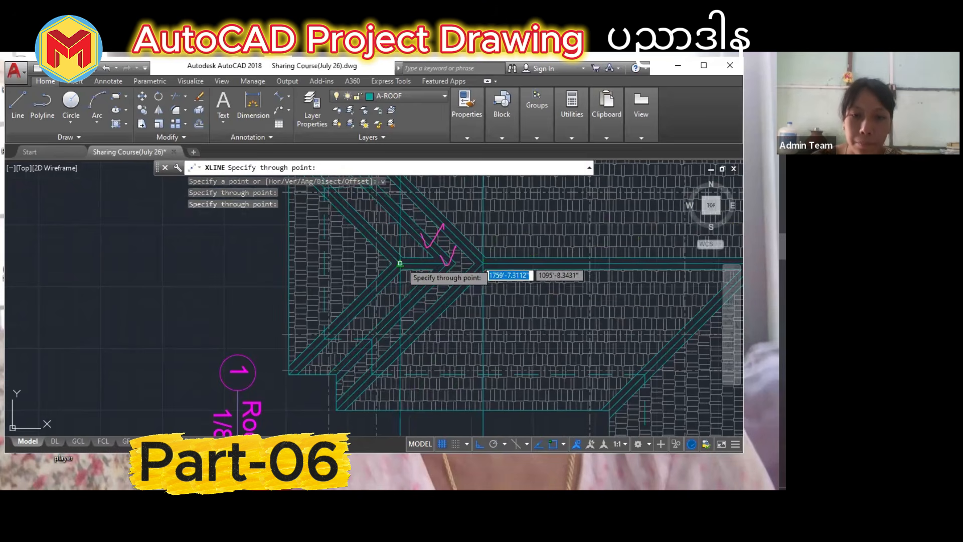
{"action": "scroll", "coordinate": [454, 334], "scroll_direction": "down", "scroll_amount": 5}
{"action": "middle_click_drag", "start_coordinate": [464, 339], "coordinate": [443, 197]}
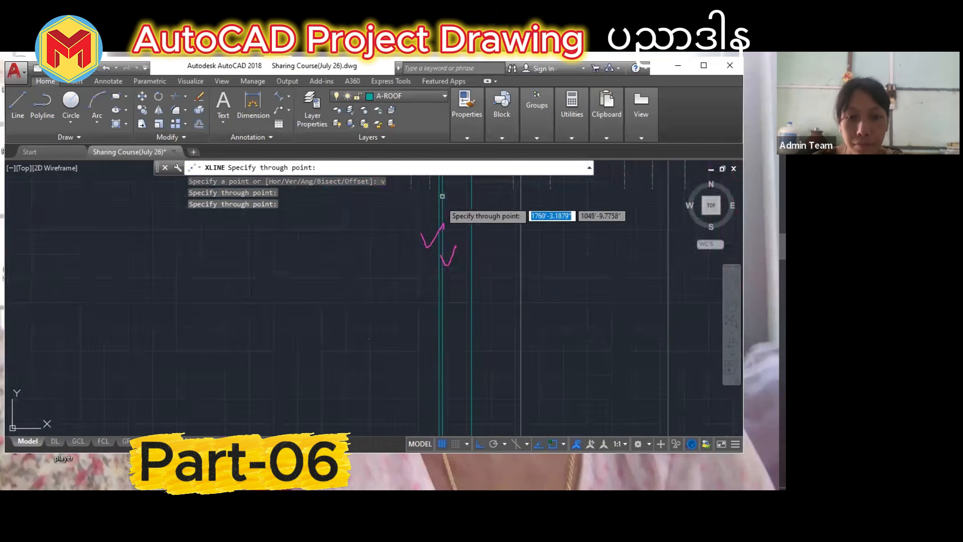
{"action": "scroll", "coordinate": [442, 323], "scroll_direction": "down", "scroll_amount": 2}
{"action": "middle_click_drag", "start_coordinate": [443, 324], "coordinate": [443, 257]}
{"action": "key", "text": "Escape"}
Extend the right-hand short sloping line on the ground line up to the main ridge's left vertical construction line.
{"action": "scroll", "coordinate": [446, 366], "scroll_direction": "down", "scroll_amount": 2}
{"action": "middle_click_drag", "start_coordinate": [445, 366], "coordinate": [446, 186]}
{"action": "scroll", "coordinate": [452, 276], "scroll_direction": "up", "scroll_amount": 3}
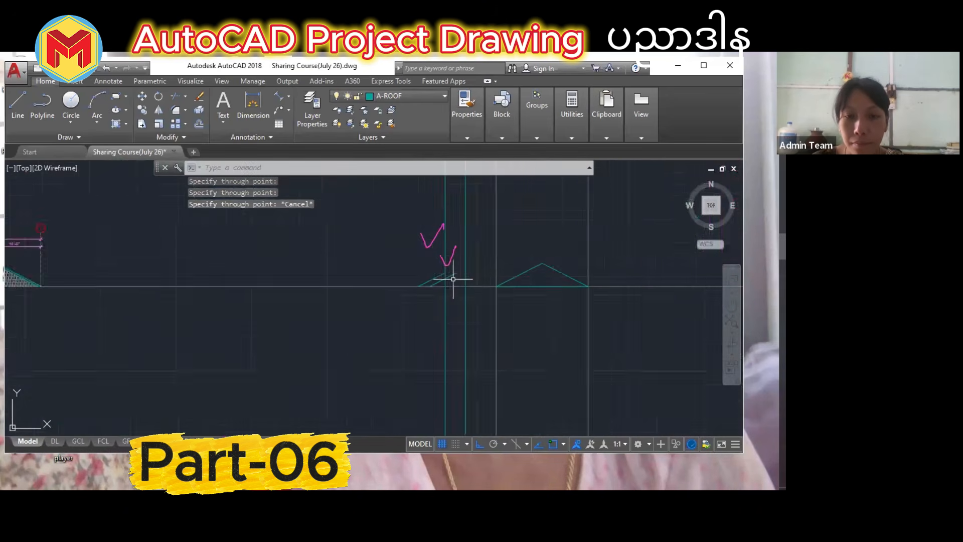
{"action": "scroll", "coordinate": [453, 316], "scroll_direction": "up", "scroll_amount": 1}
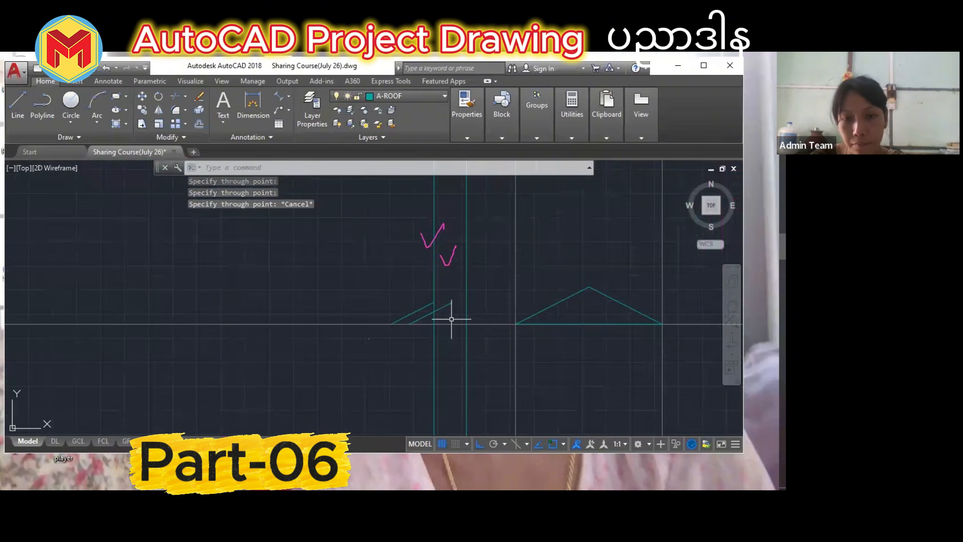
{"action": "middle_click_drag", "start_coordinate": [452, 311], "coordinate": [435, 341]}
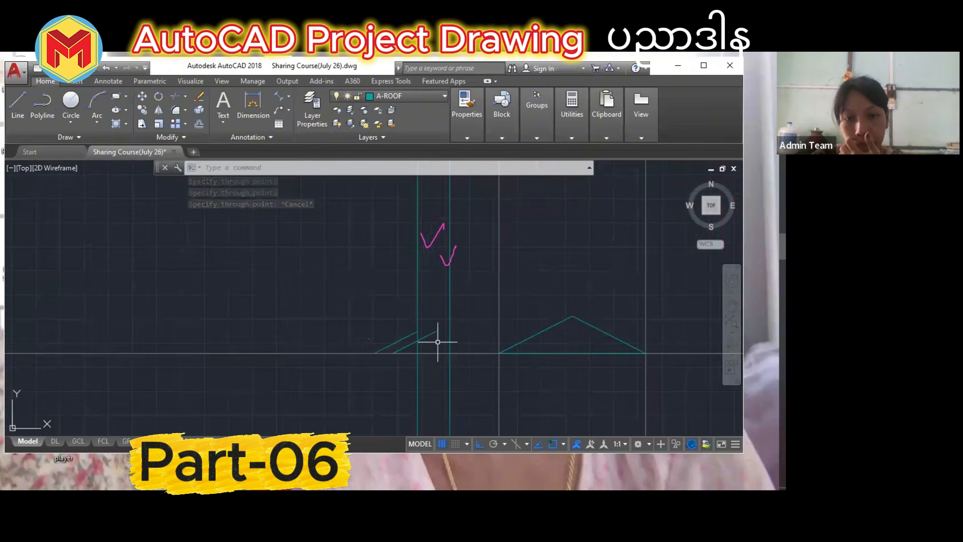
{"action": "scroll", "coordinate": [443, 334], "scroll_direction": "down", "scroll_amount": 4}
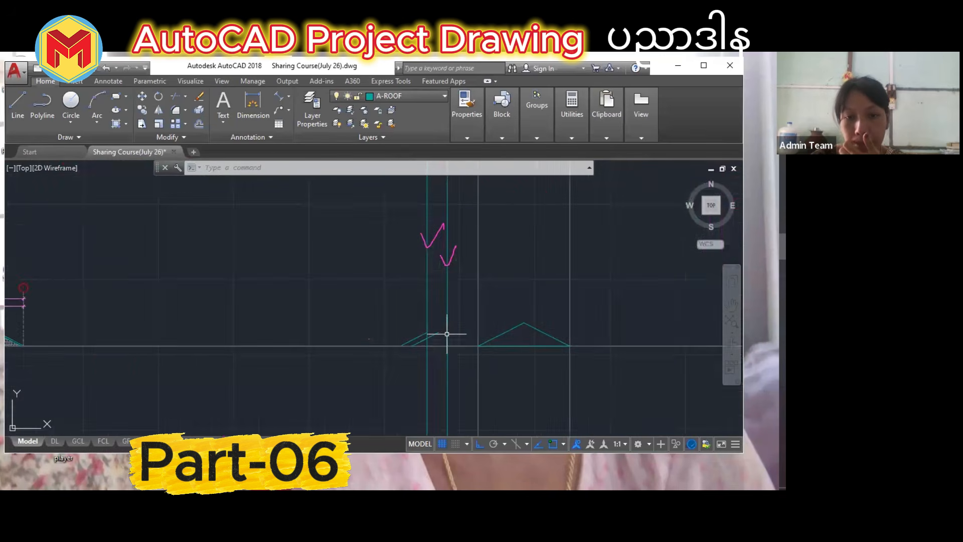
{"action": "mouse_move", "coordinate": [446, 334]}
{"action": "middle_mouse_down"}
{"action": "mouse_move", "coordinate": [438, 406]}
{"action": "mouse_move", "coordinate": [445, 478]}
{"action": "middle_mouse_up"}
{"action": "middle_click_drag", "start_coordinate": [444, 352], "coordinate": [441, 390]}
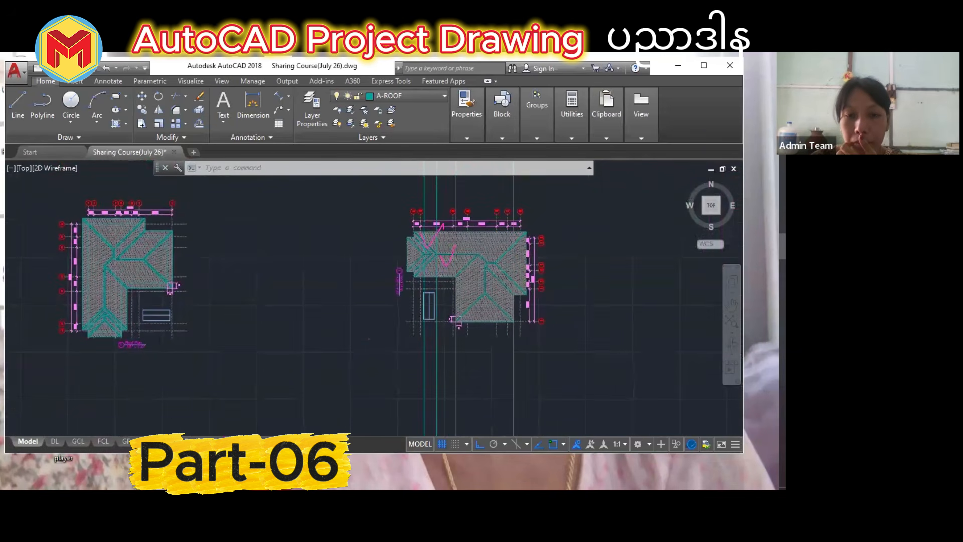
{"action": "scroll", "coordinate": [441, 346], "scroll_direction": "up", "scroll_amount": 6}
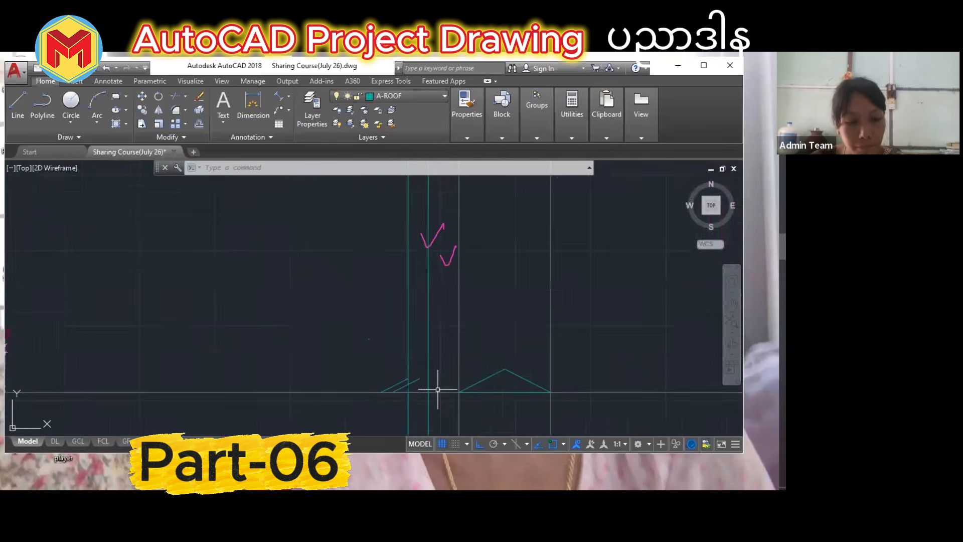
{"action": "type", "text": "ex"}
{"action": "key", "text": "Return"}
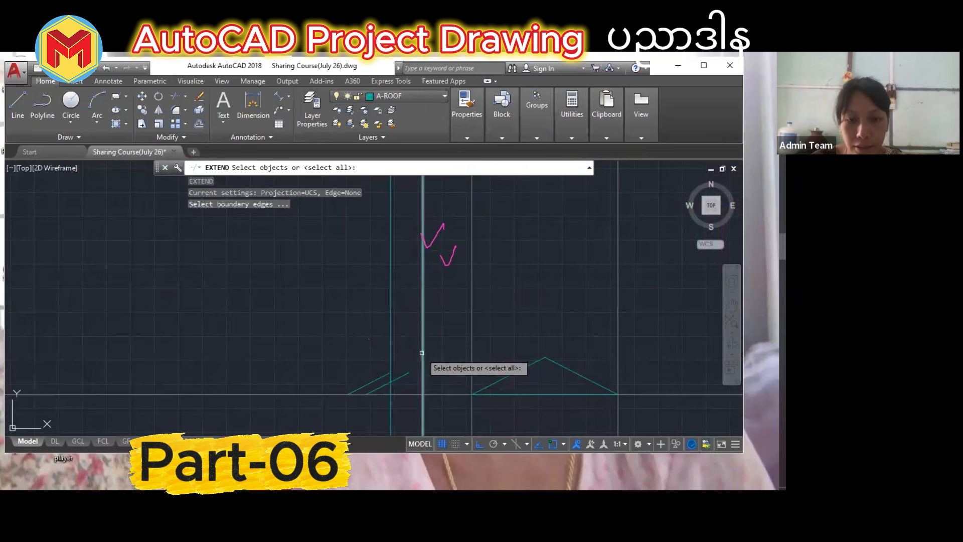
{"action": "left_click", "coordinate": [423, 365]}
{"action": "key", "text": "Return"}
{"action": "left_click", "coordinate": [401, 375]}
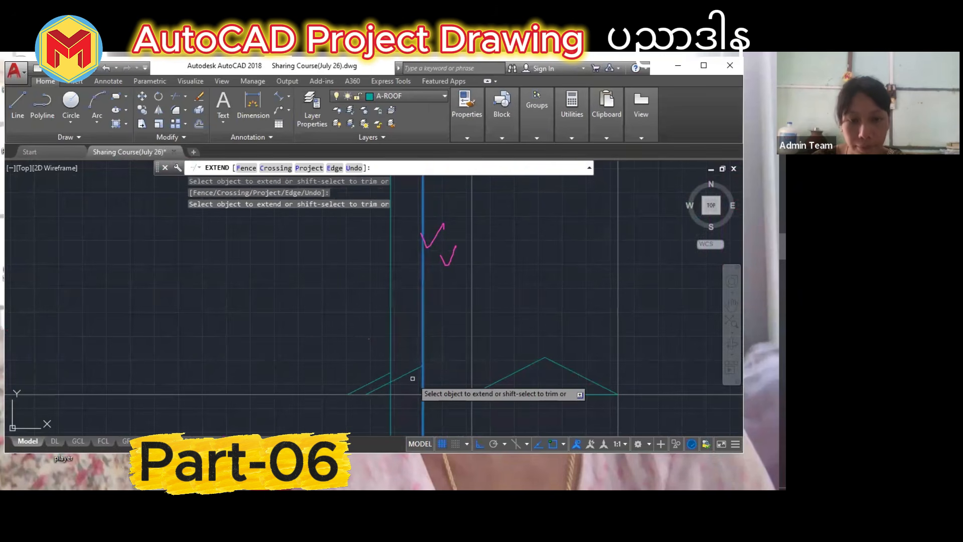
{"action": "key", "text": "Escape"}
Draw a vertical construction line through the right end of the main roof's horizontal ridge on the rotated plan.
{"action": "scroll", "coordinate": [412, 378], "scroll_direction": "down", "scroll_amount": 6}
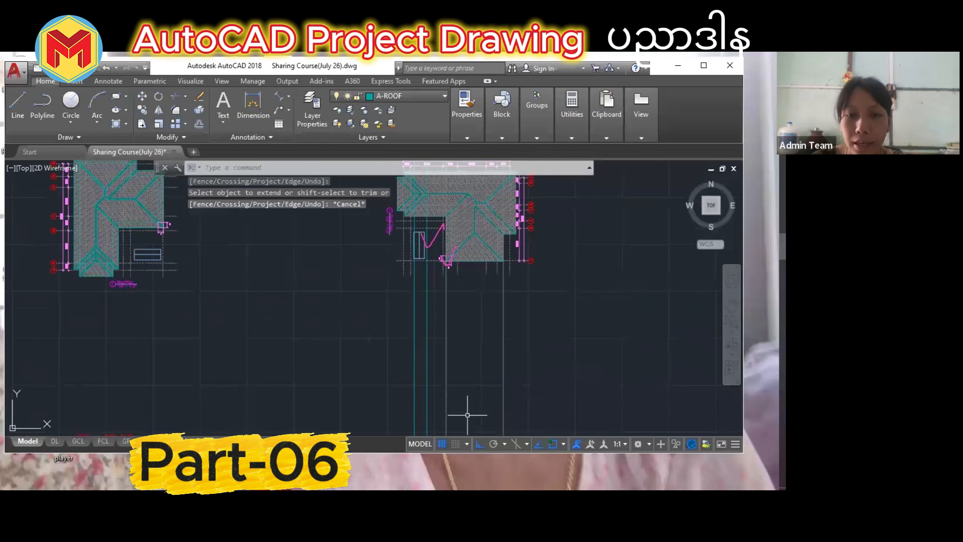
{"action": "scroll", "coordinate": [467, 415], "scroll_direction": "up", "scroll_amount": 5}
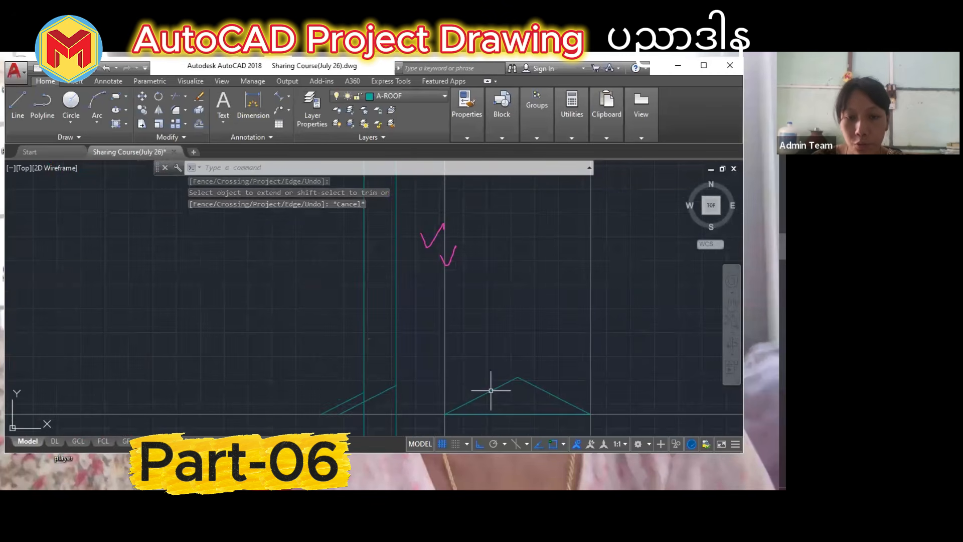
{"action": "scroll", "coordinate": [461, 393], "scroll_direction": "down", "scroll_amount": 4}
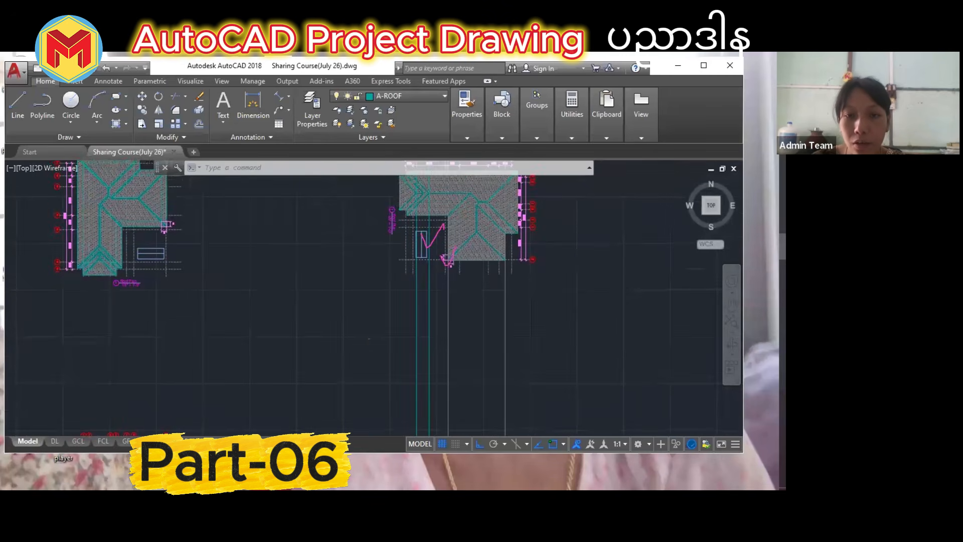
{"action": "scroll", "coordinate": [462, 416], "scroll_direction": "up", "scroll_amount": 3}
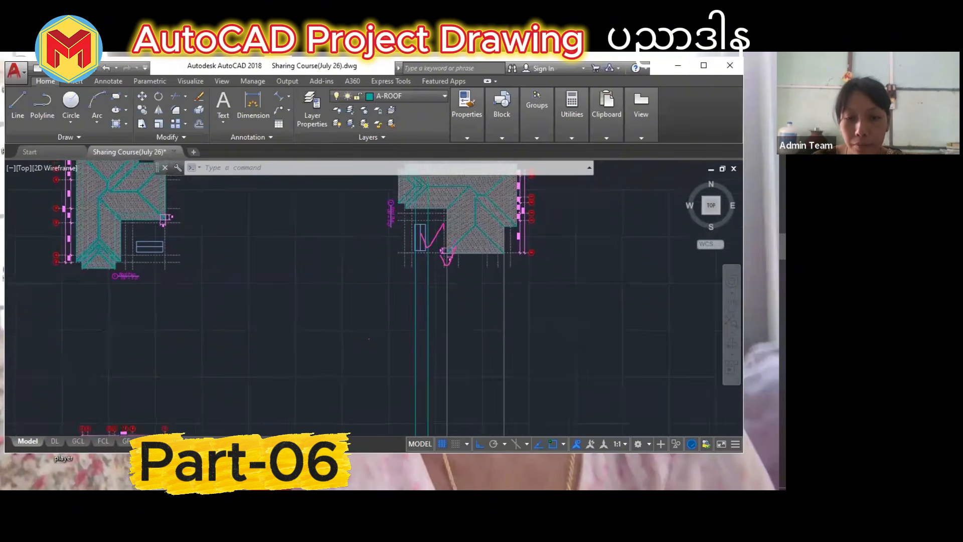
{"action": "scroll", "coordinate": [462, 417], "scroll_direction": "down", "scroll_amount": 4}
{"action": "scroll", "coordinate": [462, 419], "scroll_direction": "up", "scroll_amount": 3}
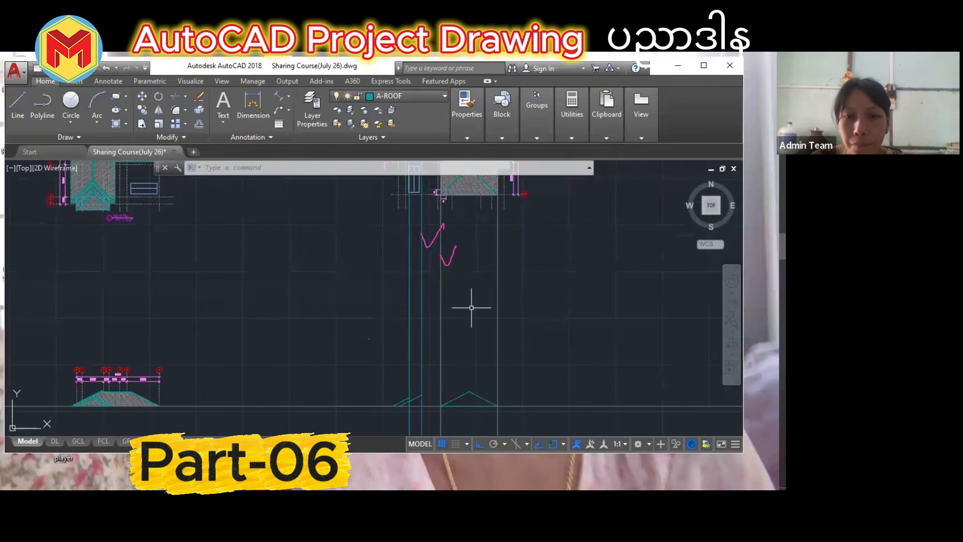
{"action": "mouse_move", "coordinate": [472, 307]}
{"action": "middle_mouse_down"}
{"action": "mouse_move", "coordinate": [462, 426]}
{"action": "mouse_move", "coordinate": [466, 409]}
{"action": "middle_mouse_up"}
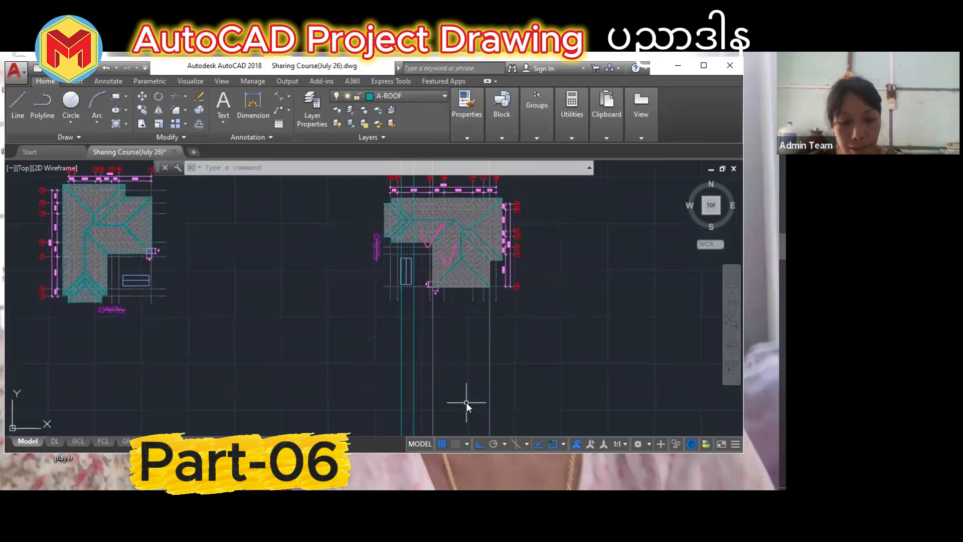
{"action": "type", "text": "xl"}
{"action": "key", "text": "Return"}
{"action": "type", "text": "v"}
{"action": "key", "text": "Return"}
{"action": "scroll", "coordinate": [454, 218], "scroll_direction": "up", "scroll_amount": 2}
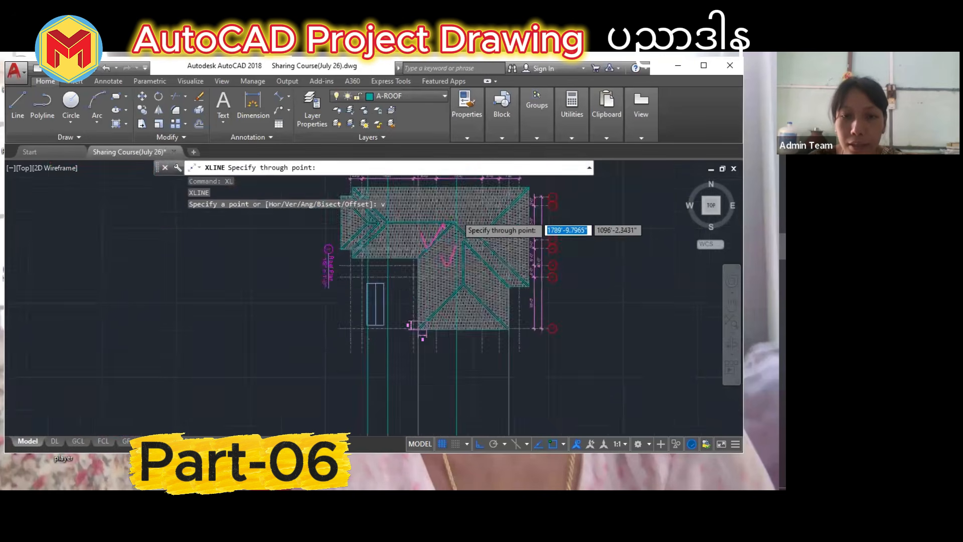
{"action": "scroll", "coordinate": [457, 220], "scroll_direction": "up", "scroll_amount": 2}
{"action": "left_click", "coordinate": [452, 224]}
{"action": "scroll", "coordinate": [453, 296], "scroll_direction": "down", "scroll_amount": 4}
{"action": "key", "text": "Return"}
{"action": "scroll", "coordinate": [454, 311], "scroll_direction": "down", "scroll_amount": 2}
{"action": "middle_click_drag", "start_coordinate": [458, 323], "coordinate": [490, 160]}
{"action": "scroll", "coordinate": [482, 285], "scroll_direction": "up", "scroll_amount": 4}
{"action": "middle_click_drag", "start_coordinate": [490, 285], "coordinate": [488, 330]}
{"action": "scroll", "coordinate": [435, 327], "scroll_direction": "up", "scroll_amount": 2}
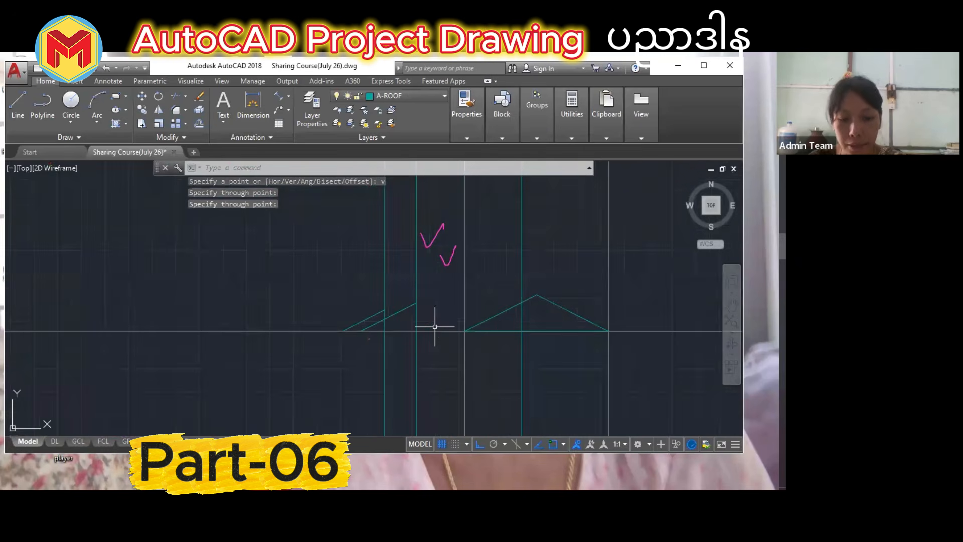
{"action": "type", "text": "l"}
{"action": "key", "text": "Return"}
{"action": "key", "text": "Return"}
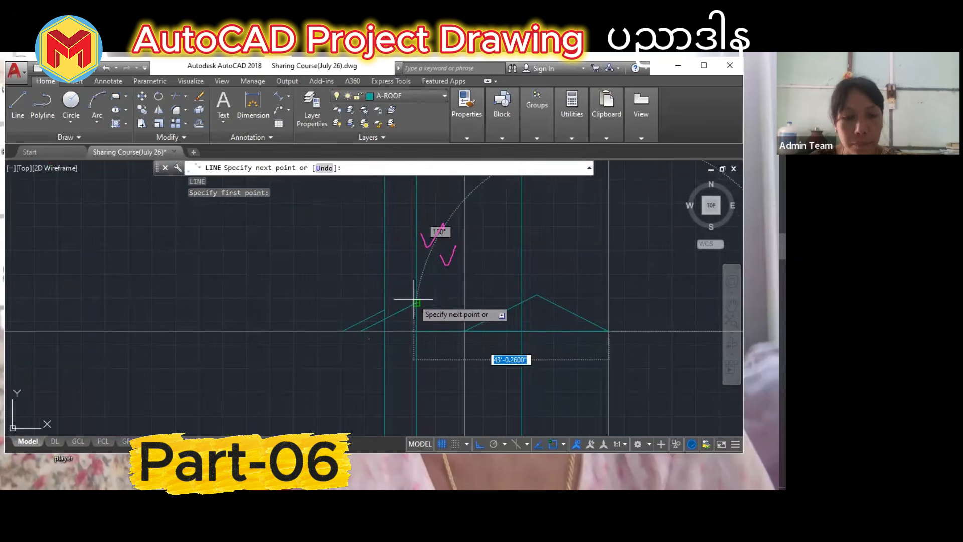
{"action": "key", "text": "Escape"}
Draw a horizontal ridge line from the extended sloping line's upper end to the vertical construction line crossing the gable's left slope.
{"action": "type", "text": "l"}
{"action": "key", "text": "Return"}
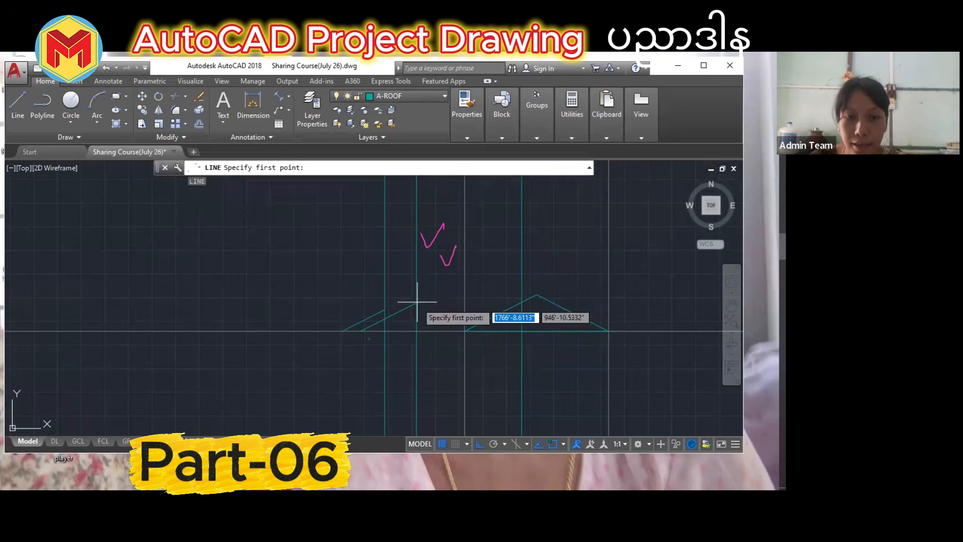
{"action": "left_click", "coordinate": [417, 304]}
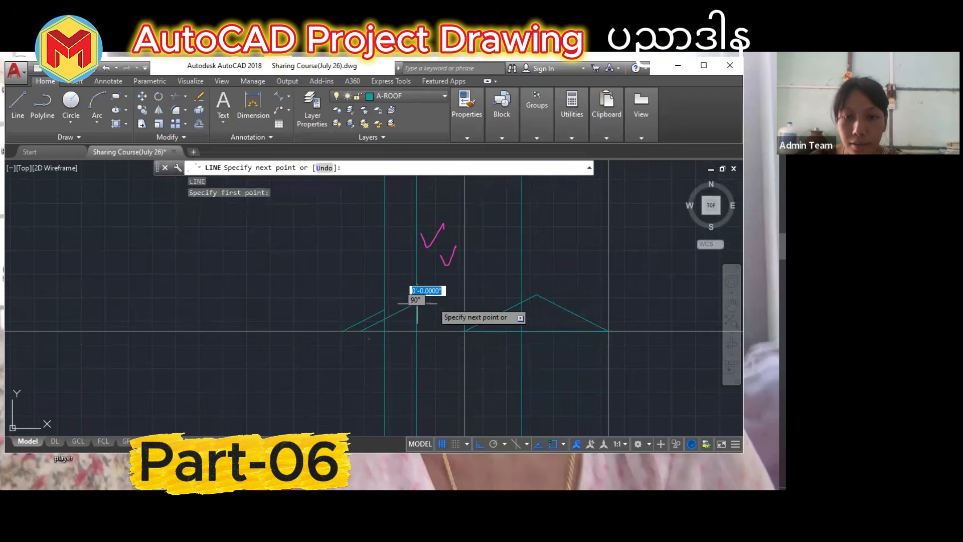
{"action": "left_click", "coordinate": [522, 303]}
{"action": "key", "text": "Escape"}
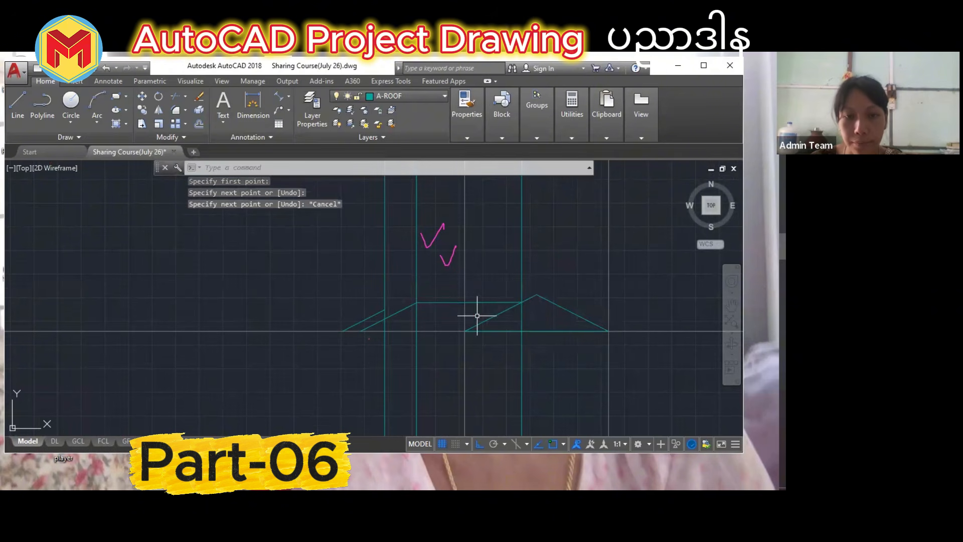
{"action": "scroll", "coordinate": [367, 311], "scroll_direction": "up", "scroll_amount": 1}
{"action": "scroll", "coordinate": [411, 322], "scroll_direction": "up", "scroll_amount": 1}
{"action": "scroll", "coordinate": [411, 323], "scroll_direction": "down", "scroll_amount": 3}
{"action": "scroll", "coordinate": [411, 322], "scroll_direction": "up", "scroll_amount": 1}
{"action": "middle_click_drag", "start_coordinate": [411, 323], "coordinate": [419, 376]}
{"action": "type", "text": "xl"}
{"action": "key", "text": "Return"}
{"action": "type", "text": "v"}
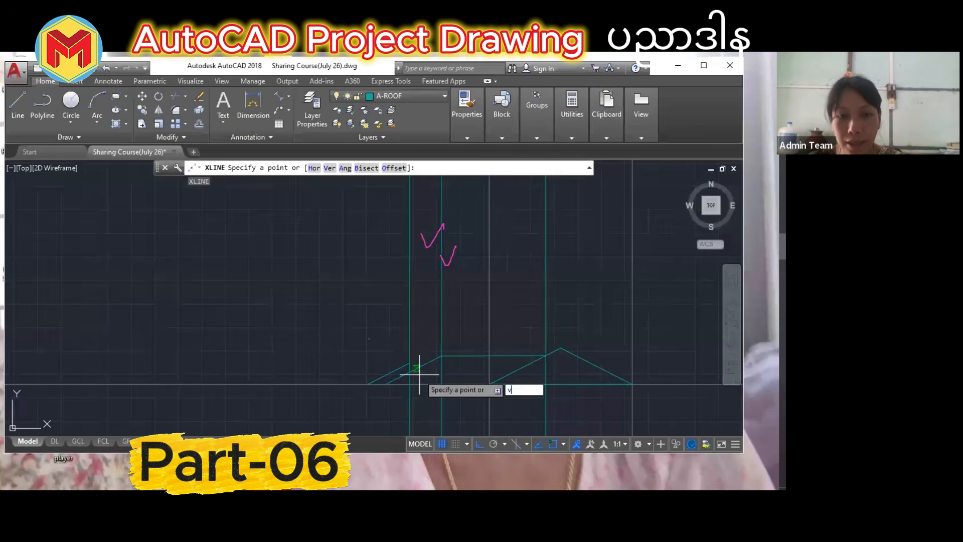
{"action": "key", "text": "Return"}
{"action": "scroll", "coordinate": [420, 376], "scroll_direction": "down", "scroll_amount": 3}
{"action": "scroll", "coordinate": [432, 351], "scroll_direction": "up", "scroll_amount": 2}
{"action": "scroll", "coordinate": [442, 211], "scroll_direction": "up", "scroll_amount": 2}
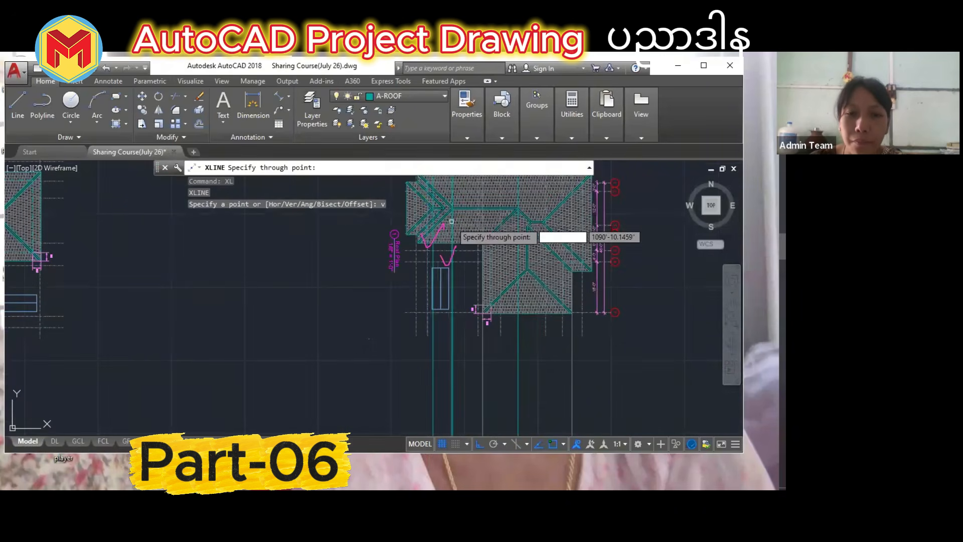
{"action": "scroll", "coordinate": [444, 228], "scroll_direction": "down", "scroll_amount": 3}
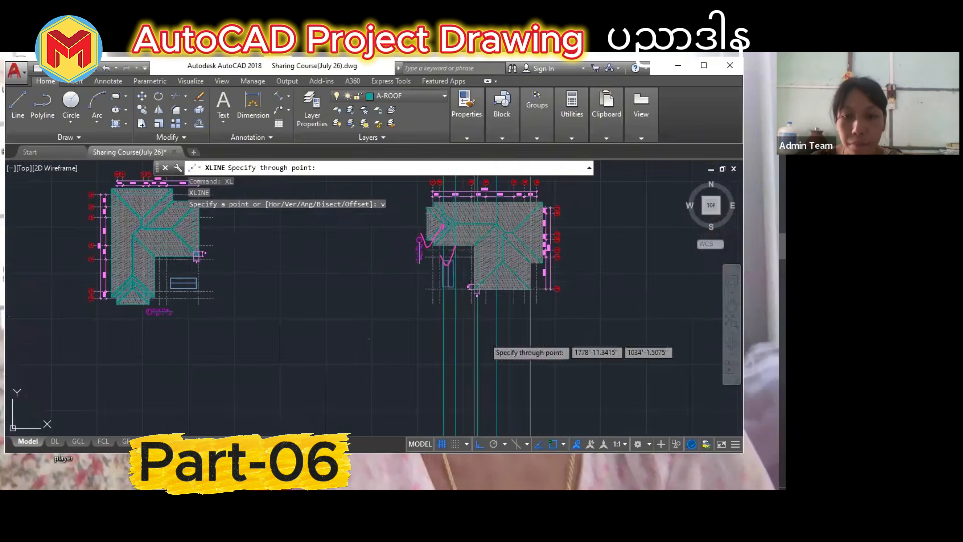
{"action": "key", "text": "Escape"}
Erase the five vertical construction lines between the rotated roof plan and the side elevation.
{"action": "middle_click_drag", "start_coordinate": [538, 366], "coordinate": [542, 291]}
{"action": "left_click", "coordinate": [542, 291]}
{"action": "left_click", "coordinate": [376, 347]}
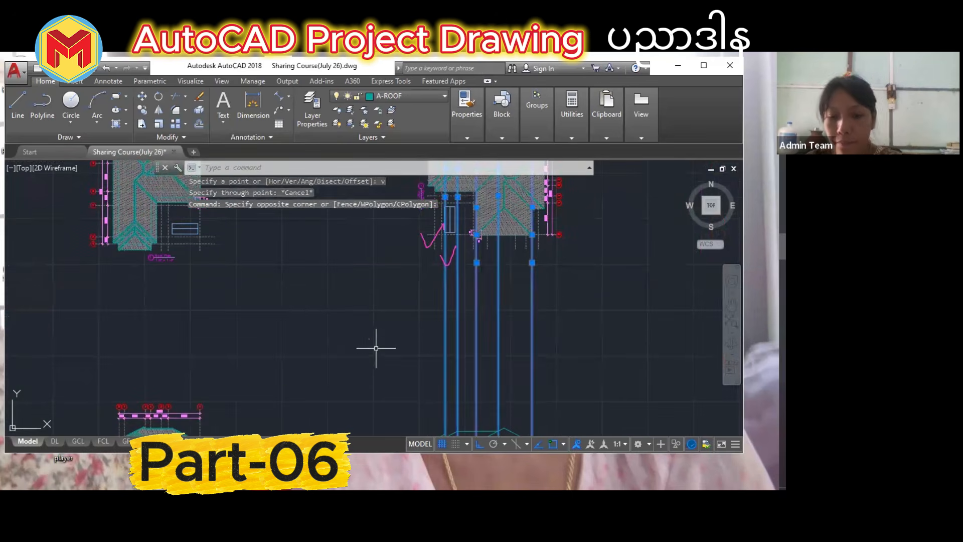
{"action": "key", "text": "Delete"}
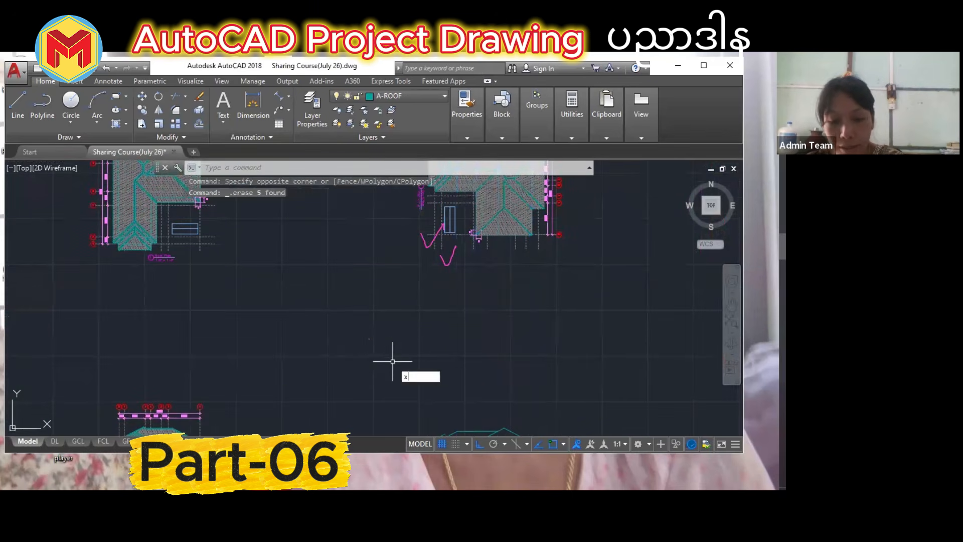
Draw a vertical construction line through the apex of the outermost small hip on the rotated roof plan.
{"action": "type", "text": "l"}
{"action": "key", "text": "Return"}
{"action": "scroll", "coordinate": [417, 341], "scroll_direction": "down", "scroll_amount": 2}
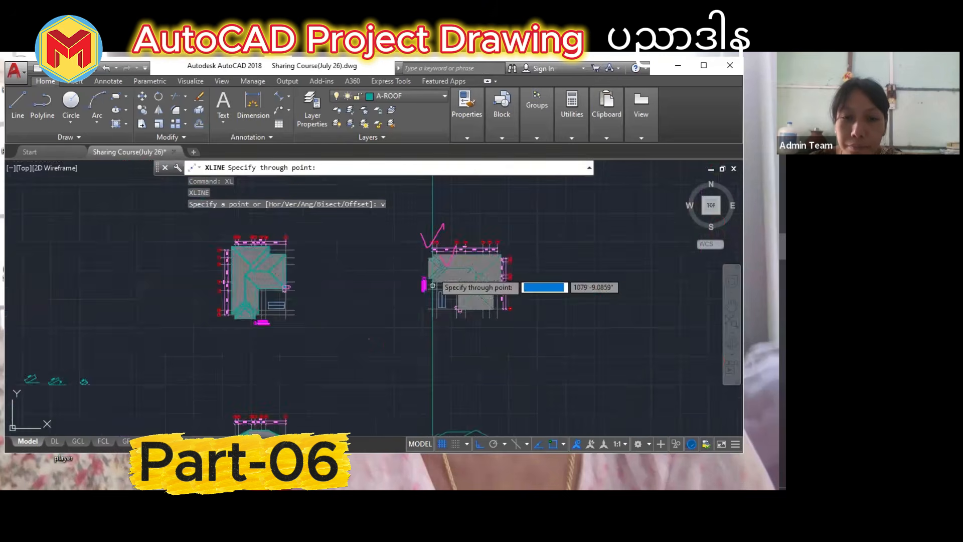
{"action": "scroll", "coordinate": [430, 301], "scroll_direction": "up", "scroll_amount": 5}
{"action": "scroll", "coordinate": [429, 328], "scroll_direction": "up", "scroll_amount": 3}
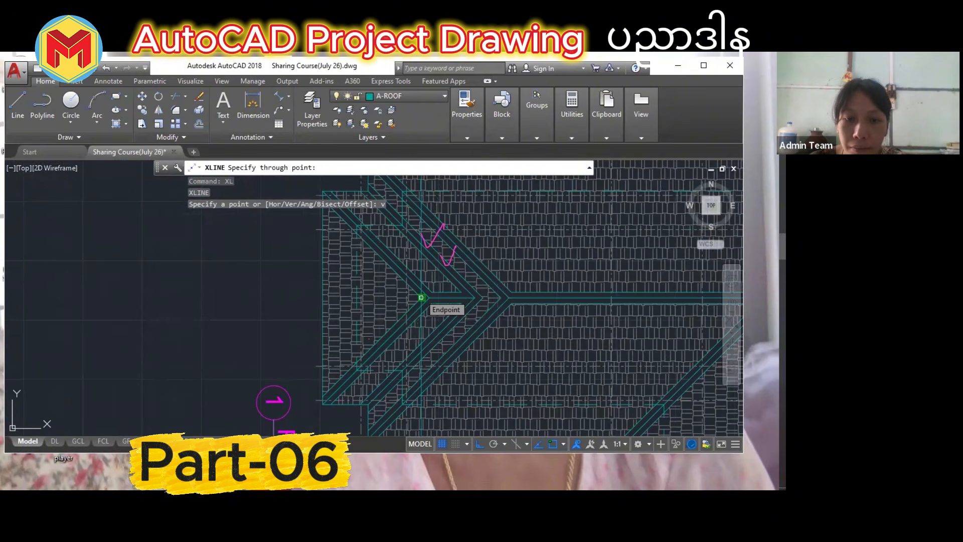
{"action": "left_click", "coordinate": [422, 297]}
{"action": "key", "text": "space"}
Trim the short outer sloping line on the side elevation back to the new vertical construction line.
{"action": "scroll", "coordinate": [441, 307], "scroll_direction": "down", "scroll_amount": 7}
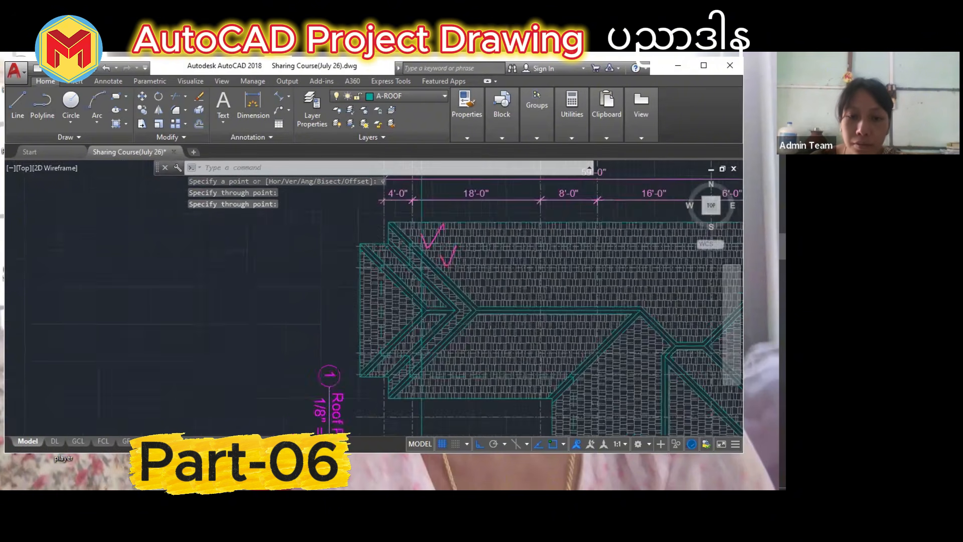
{"action": "middle_click_drag", "start_coordinate": [437, 376], "coordinate": [444, 266]}
{"action": "scroll", "coordinate": [443, 378], "scroll_direction": "down", "scroll_amount": 1}
{"action": "middle_click_drag", "start_coordinate": [445, 326], "coordinate": [457, 201]}
{"action": "scroll", "coordinate": [463, 321], "scroll_direction": "up", "scroll_amount": 6}
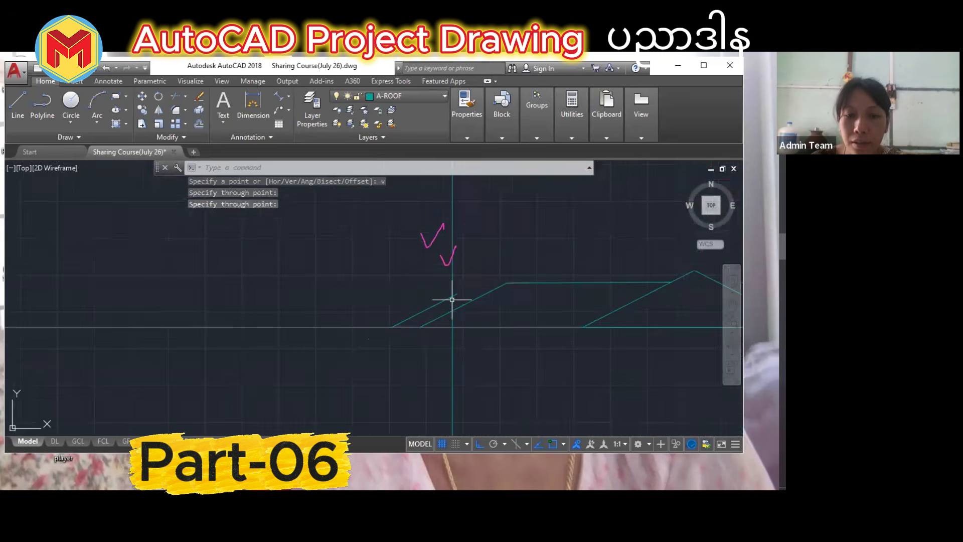
{"action": "type", "text": "tr"}
{"action": "key", "text": "Return"}
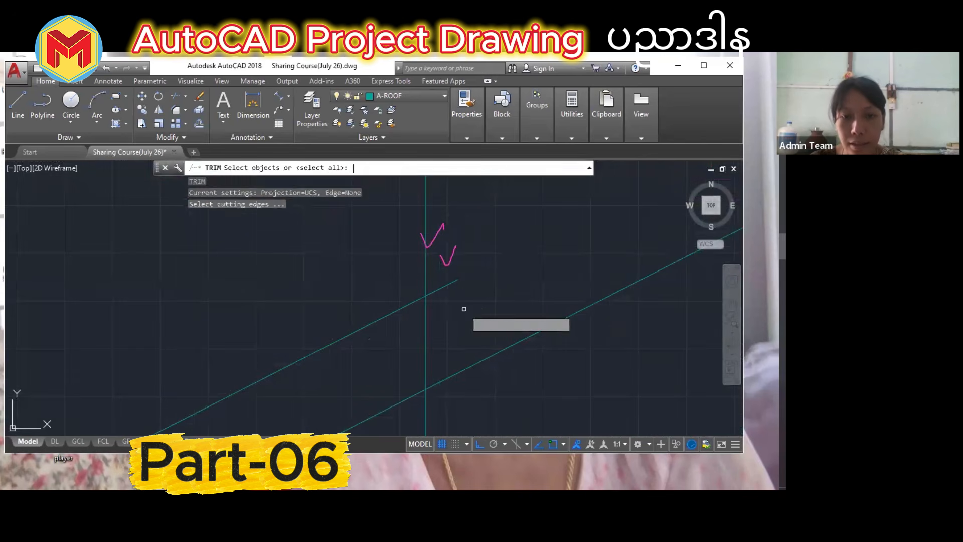
{"action": "key", "text": "Return"}
{"action": "left_click", "coordinate": [462, 304]}
{"action": "left_click", "coordinate": [446, 281]}
{"action": "scroll", "coordinate": [443, 311], "scroll_direction": "down", "scroll_amount": 2}
{"action": "middle_click_drag", "start_coordinate": [443, 310], "coordinate": [440, 341]}
{"action": "key", "text": "Escape"}
{"action": "type", "text": "l"}
{"action": "key", "text": "Return"}
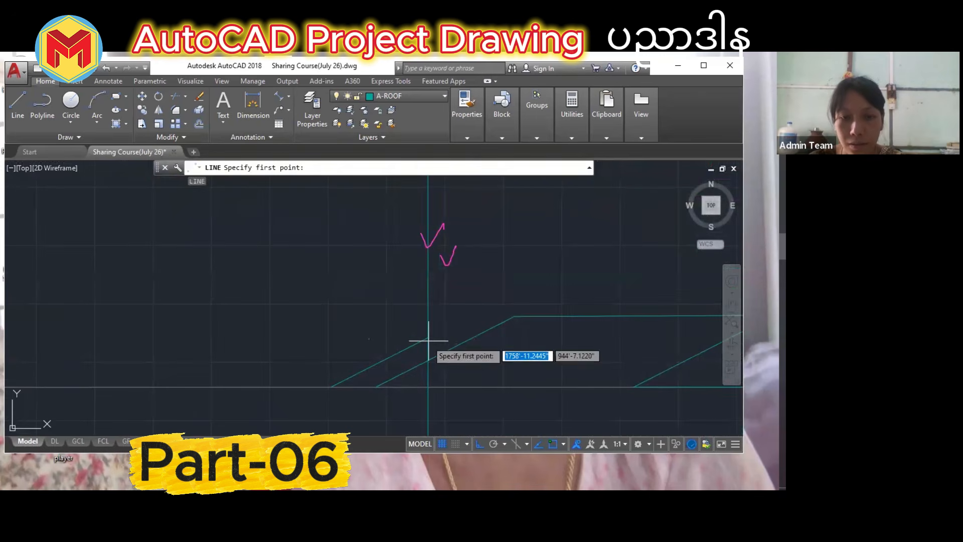
{"action": "left_click", "coordinate": [428, 337]}
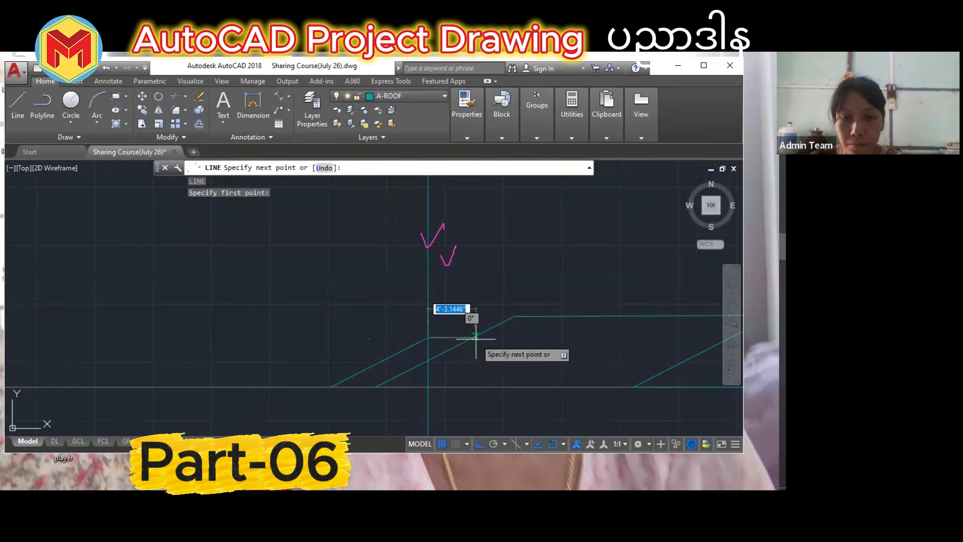
{"action": "key", "text": "Escape"}
{"action": "scroll", "coordinate": [447, 410], "scroll_direction": "down", "scroll_amount": 2}
Draw a vertical construction line through the apex of the second small hip on the rotated roof plan.
{"action": "type", "text": "xl"}
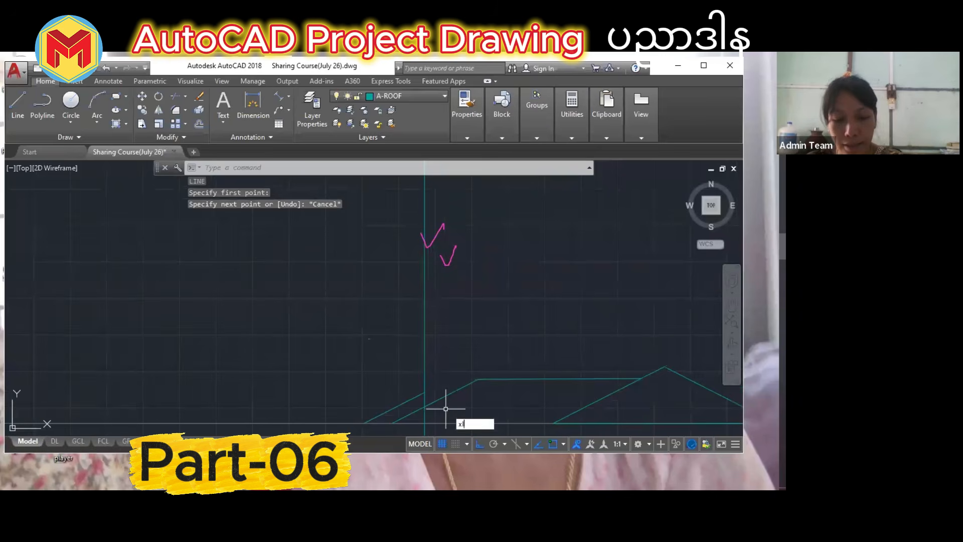
{"action": "key", "text": "Return"}
{"action": "type", "text": "v"}
{"action": "key", "text": "Return"}
{"action": "scroll", "coordinate": [452, 351], "scroll_direction": "down", "scroll_amount": 2}
{"action": "scroll", "coordinate": [451, 382], "scroll_direction": "up", "scroll_amount": 4}
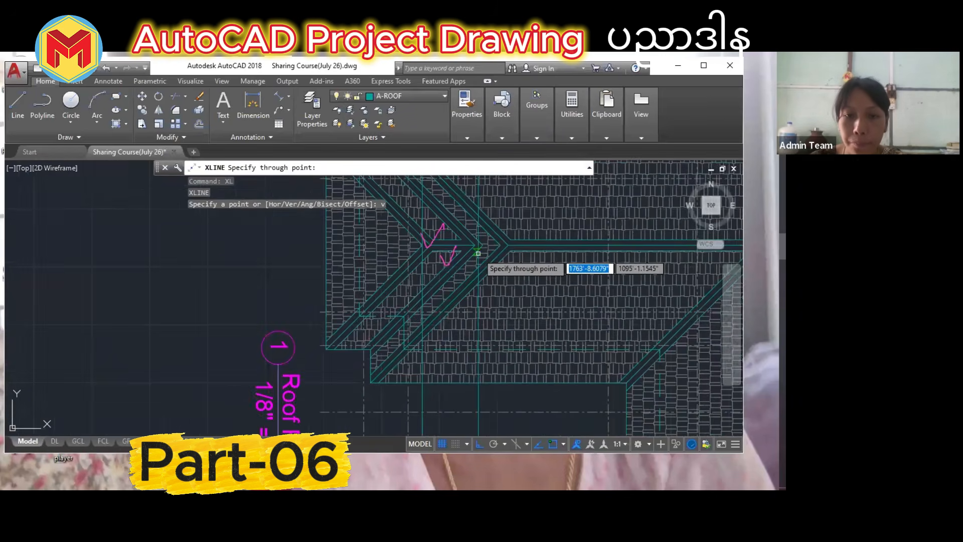
{"action": "scroll", "coordinate": [472, 249], "scroll_direction": "up", "scroll_amount": 2}
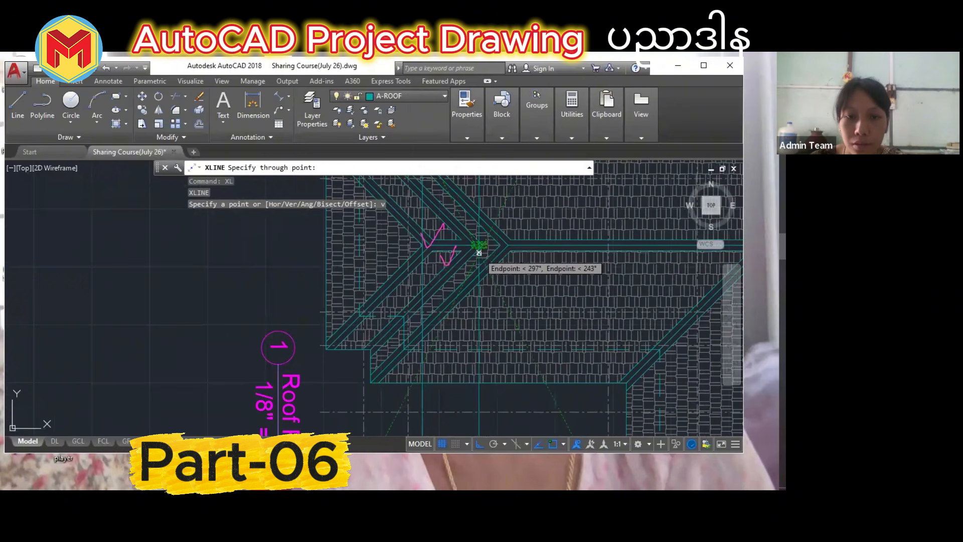
{"action": "scroll", "coordinate": [477, 251], "scroll_direction": "up", "scroll_amount": 2}
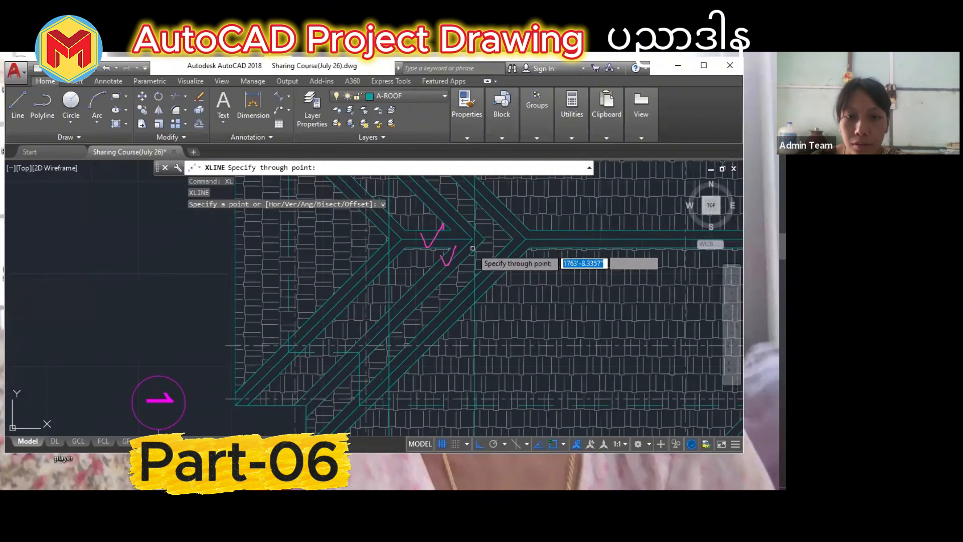
{"action": "left_click", "coordinate": [472, 238]}
{"action": "key", "text": "Return"}
{"action": "scroll", "coordinate": [463, 253], "scroll_direction": "down", "scroll_amount": 4}
{"action": "middle_click_drag", "start_coordinate": [462, 252], "coordinate": [483, 164]}
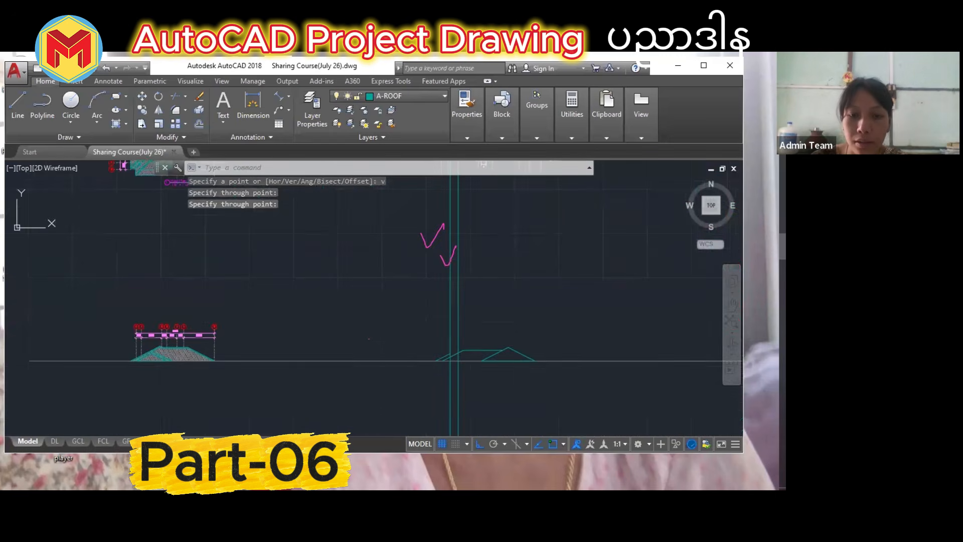
{"action": "scroll", "coordinate": [422, 369], "scroll_direction": "up", "scroll_amount": 6}
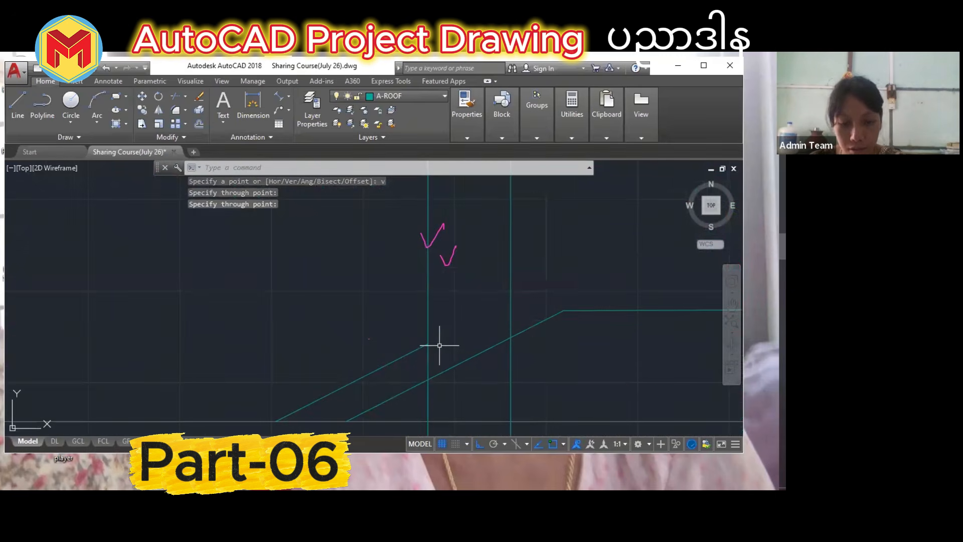
{"action": "key", "text": "Return"}
{"action": "left_click", "coordinate": [428, 344]}
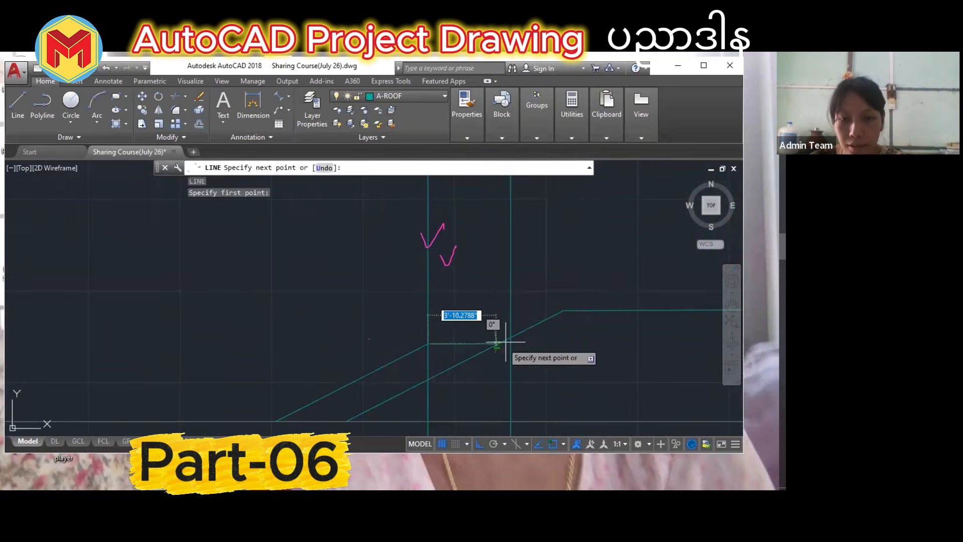
{"action": "scroll", "coordinate": [511, 343], "scroll_direction": "up", "scroll_amount": 3}
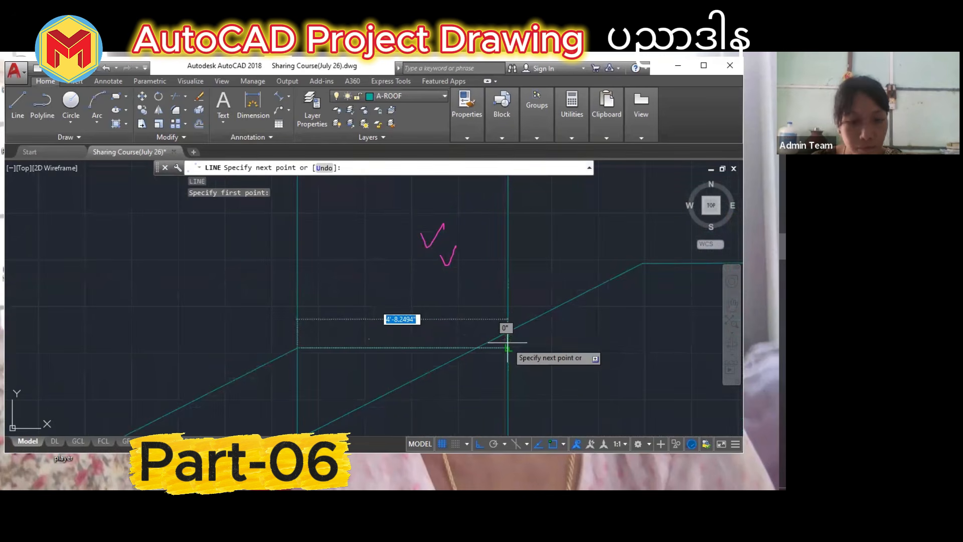
{"action": "key", "text": "Escape"}
Delete the short outer sloping line at the left end of the side elevation.
{"action": "scroll", "coordinate": [452, 348], "scroll_direction": "down", "scroll_amount": 2}
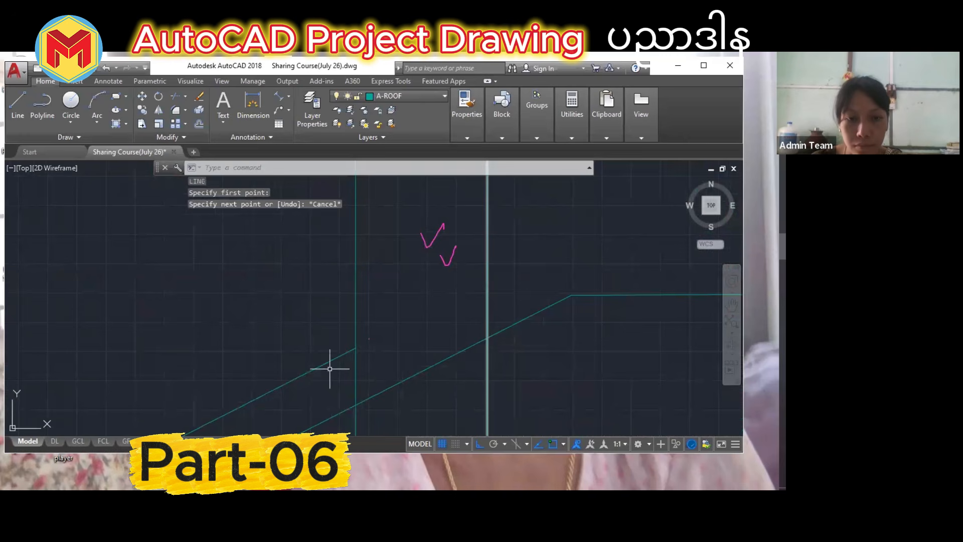
{"action": "scroll", "coordinate": [333, 355], "scroll_direction": "down", "scroll_amount": 3}
{"action": "left_click", "coordinate": [367, 381]}
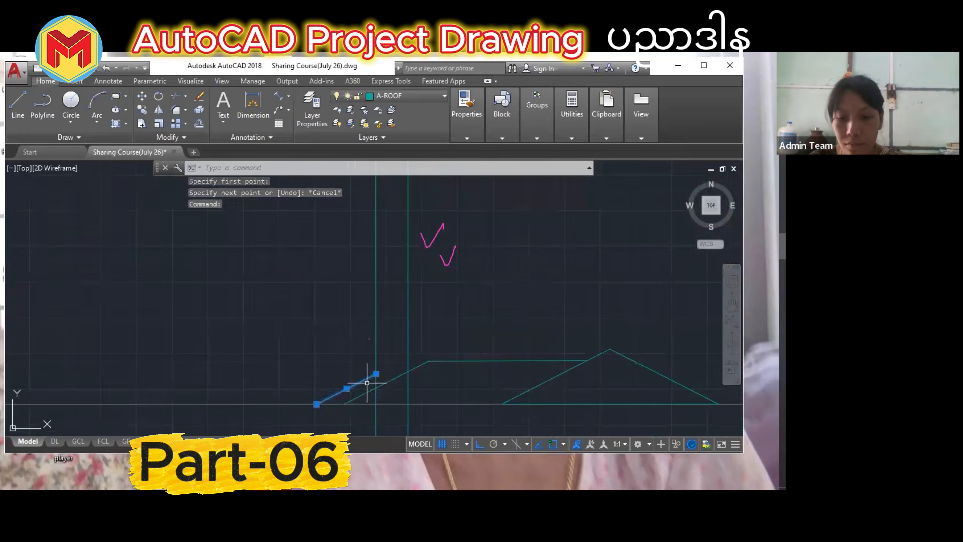
{"action": "key", "text": "Delete"}
Draw a vertical construction line through the outer eave corner of the small hip at the rotated plan's left end.
{"action": "type", "text": "xl"}
{"action": "key", "text": "Return"}
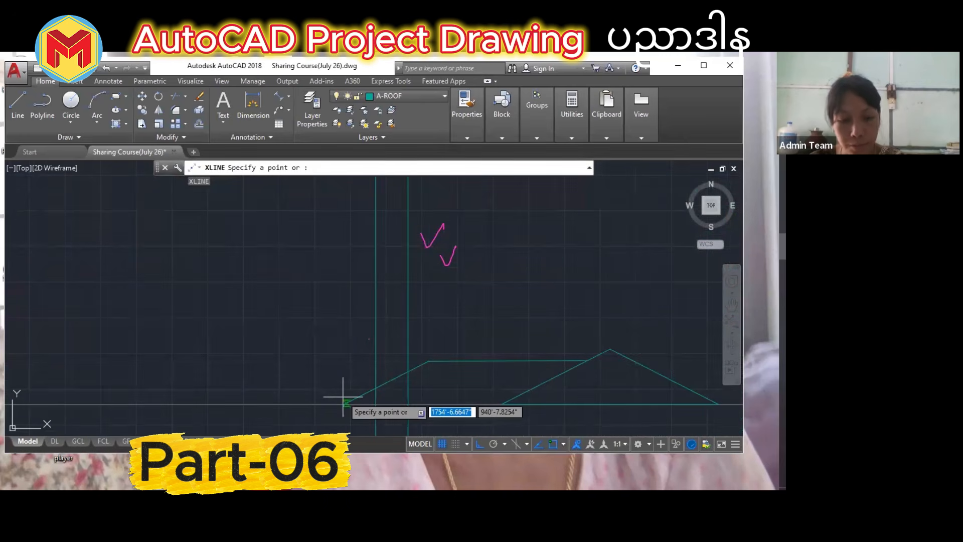
{"action": "key", "text": "Return"}
{"action": "scroll", "coordinate": [361, 377], "scroll_direction": "down", "scroll_amount": 4}
{"action": "middle_click_drag", "start_coordinate": [361, 374], "coordinate": [395, 451]}
{"action": "middle_click_drag", "start_coordinate": [414, 351], "coordinate": [432, 477]}
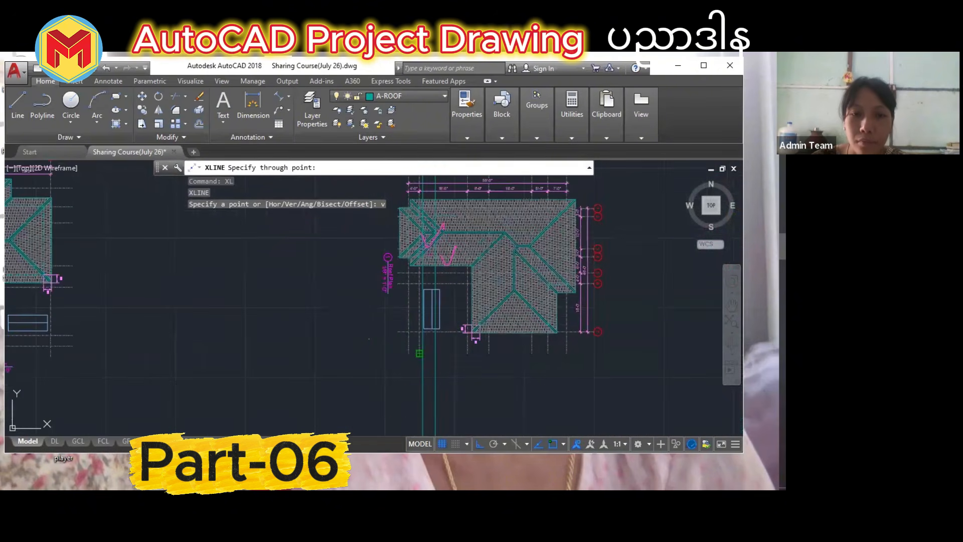
{"action": "scroll", "coordinate": [401, 271], "scroll_direction": "up", "scroll_amount": 5}
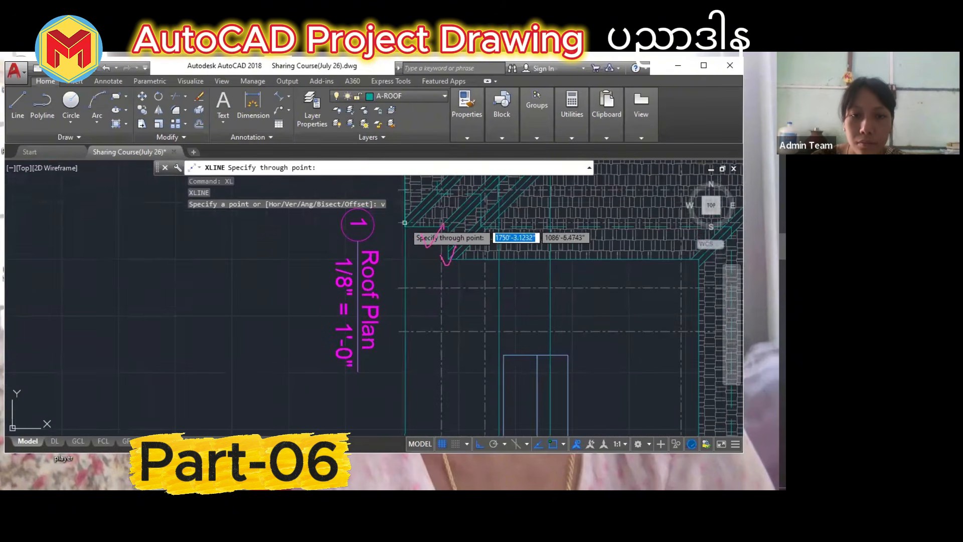
{"action": "left_click", "coordinate": [405, 222]}
{"action": "key", "text": "Return"}
Copy the main roof's left sloping line from its foot to where the eave construction line meets the ground line.
{"action": "scroll", "coordinate": [405, 223], "scroll_direction": "down", "scroll_amount": 7}
{"action": "middle_click_drag", "start_coordinate": [408, 356], "coordinate": [400, 181]}
{"action": "scroll", "coordinate": [400, 200], "scroll_direction": "down", "scroll_amount": 2}
{"action": "scroll", "coordinate": [396, 302], "scroll_direction": "up", "scroll_amount": 7}
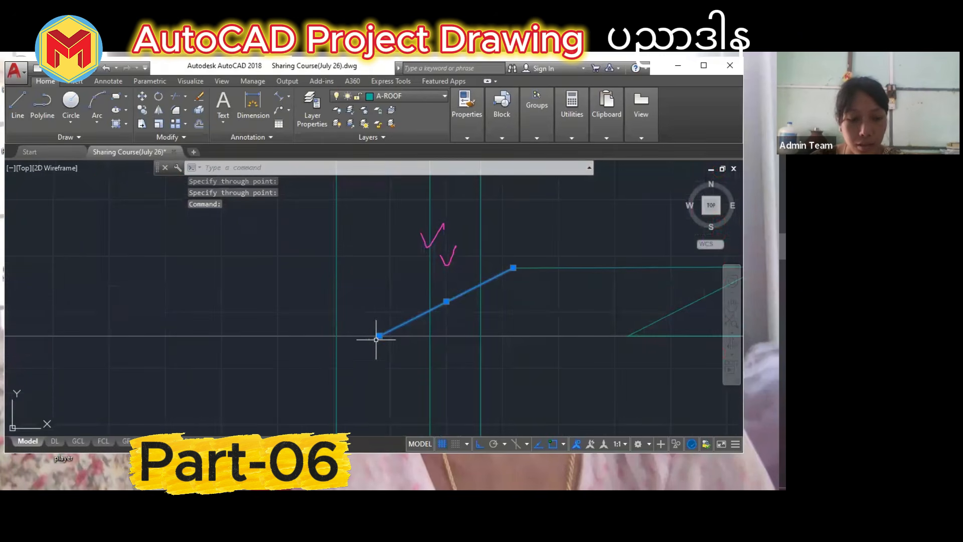
{"action": "key", "text": "Return"}
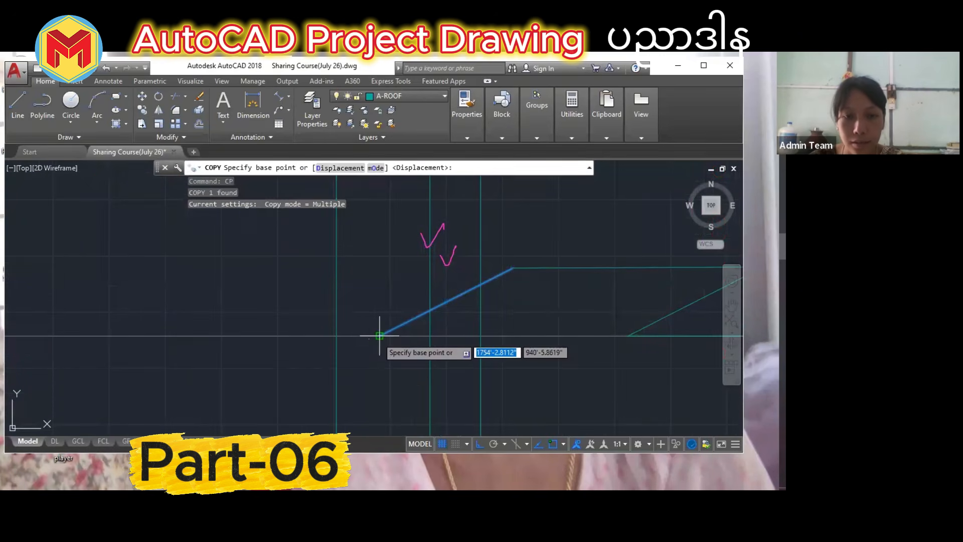
{"action": "left_click", "coordinate": [379, 336]}
{"action": "left_click", "coordinate": [336, 336]}
{"action": "key", "text": "Return"}
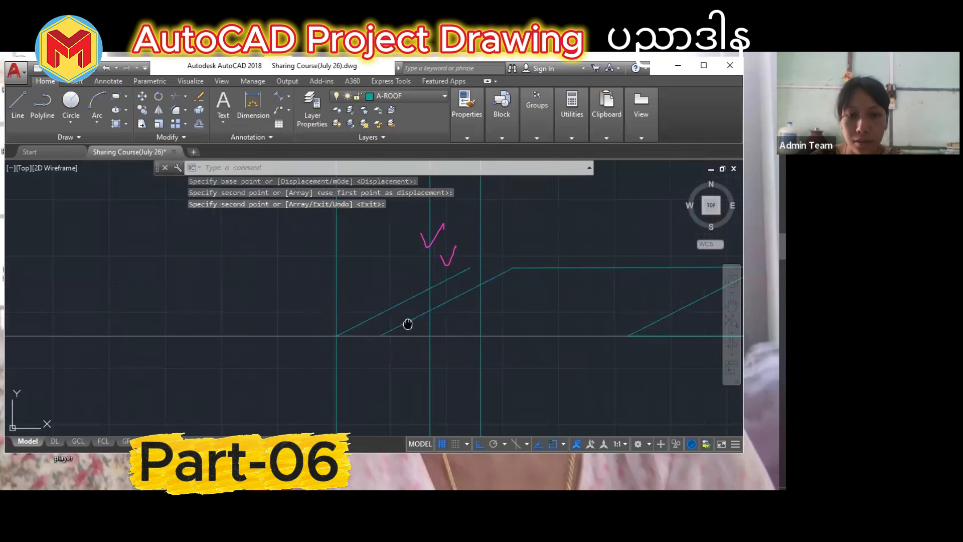
Trim the copied sloping line where it passes the outermost small hip apex's construction line.
{"action": "scroll", "coordinate": [408, 324], "scroll_direction": "down", "scroll_amount": 3}
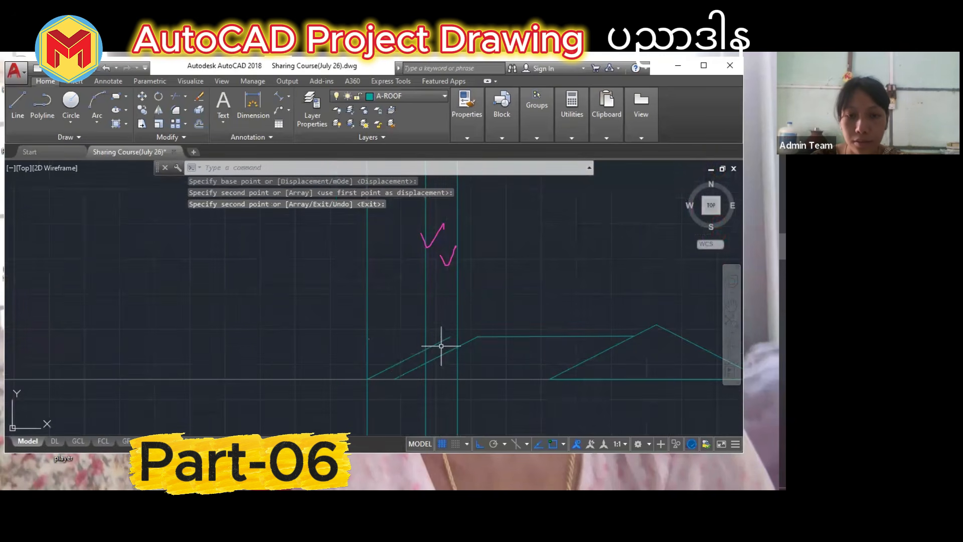
{"action": "scroll", "coordinate": [436, 350], "scroll_direction": "up", "scroll_amount": 2}
{"action": "type", "text": "tr"}
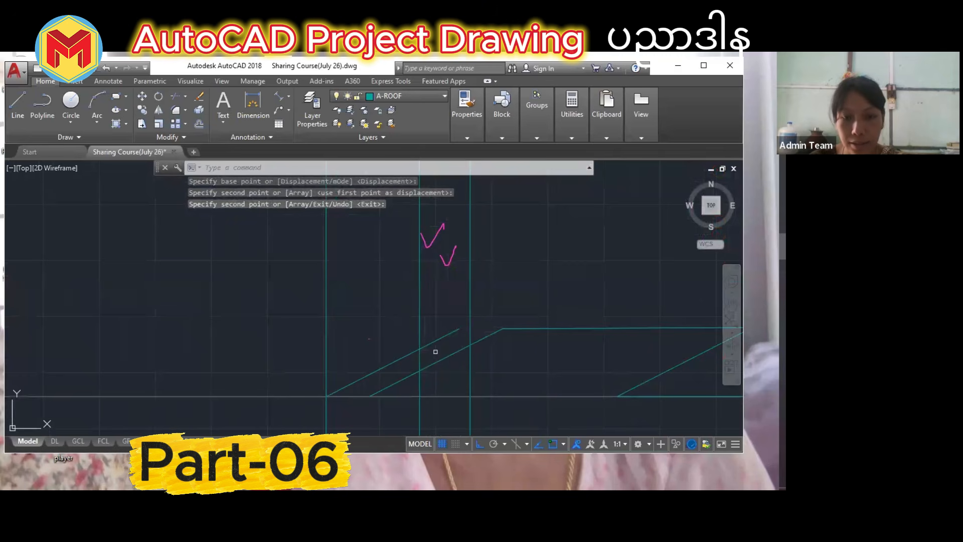
{"action": "key", "text": "Return"}
{"action": "key", "text": "Return"}
{"action": "key", "text": "Escape"}
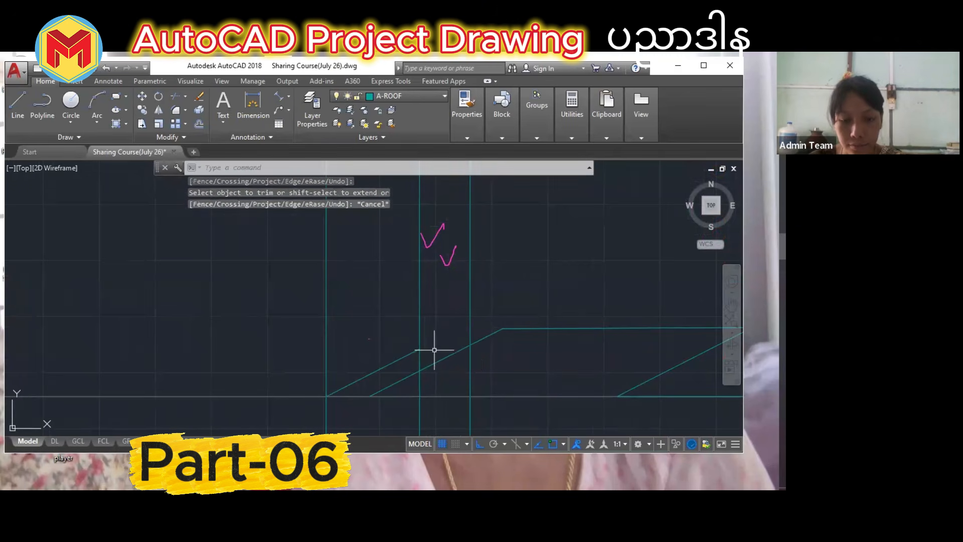
{"action": "type", "text": "l"}
{"action": "key", "text": "Return"}
{"action": "left_click", "coordinate": [419, 349]}
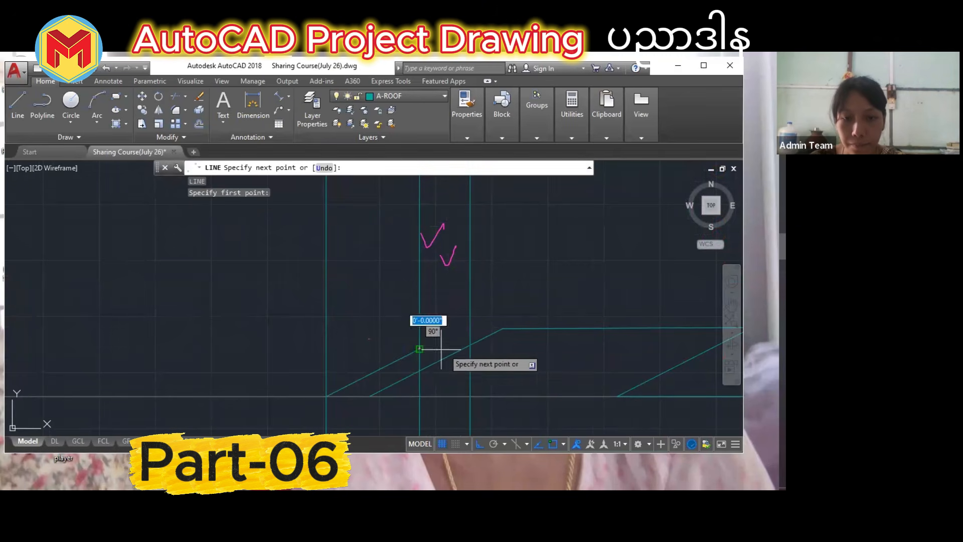
{"action": "scroll", "coordinate": [470, 345], "scroll_direction": "up", "scroll_amount": 3}
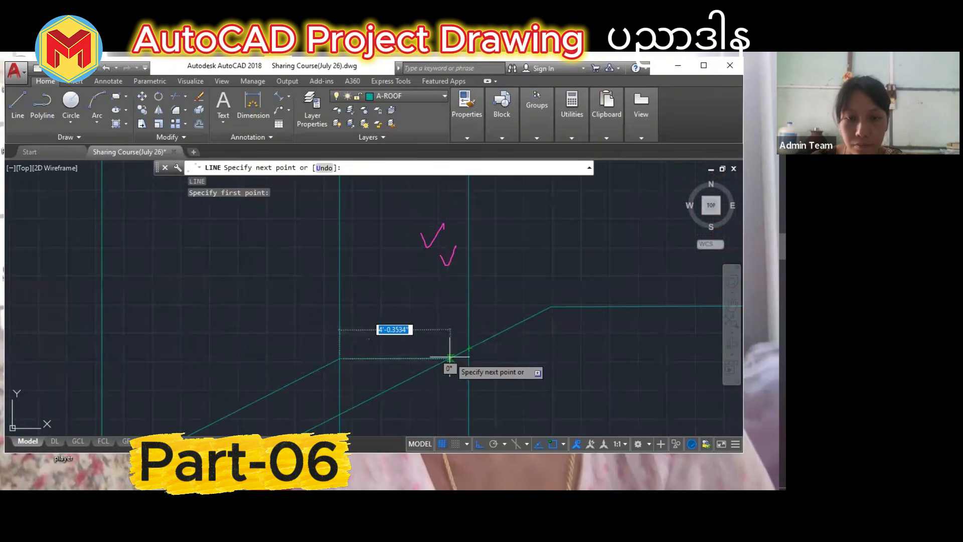
{"action": "key", "text": "Escape"}
{"action": "scroll", "coordinate": [448, 357], "scroll_direction": "down", "scroll_amount": 3}
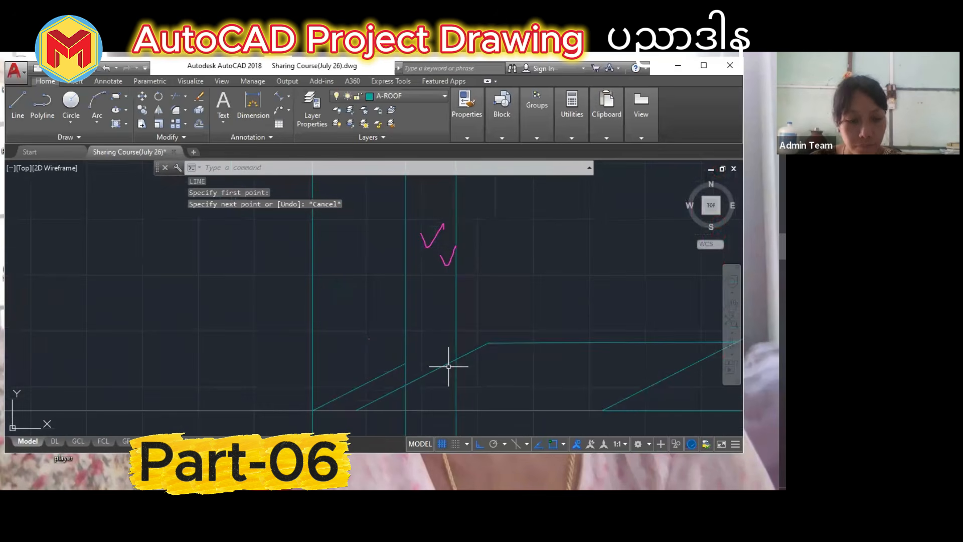
{"action": "key", "text": "Return"}
{"action": "type", "text": "v"}
{"action": "key", "text": "Return"}
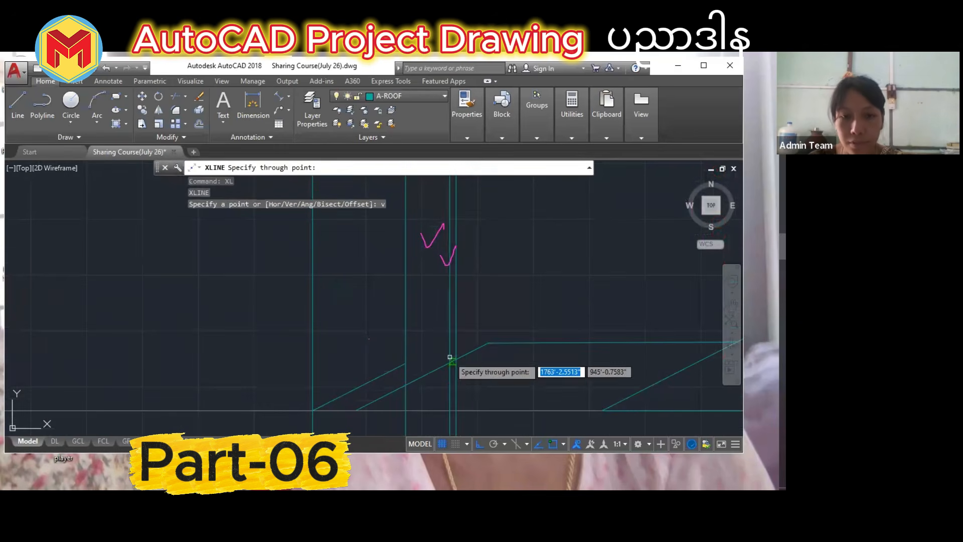
{"action": "scroll", "coordinate": [450, 359], "scroll_direction": "down", "scroll_amount": 2}
{"action": "middle_click_drag", "start_coordinate": [450, 359], "coordinate": [495, 459]}
{"action": "scroll", "coordinate": [449, 362], "scroll_direction": "down", "scroll_amount": 2}
{"action": "scroll", "coordinate": [473, 358], "scroll_direction": "down", "scroll_amount": 2}
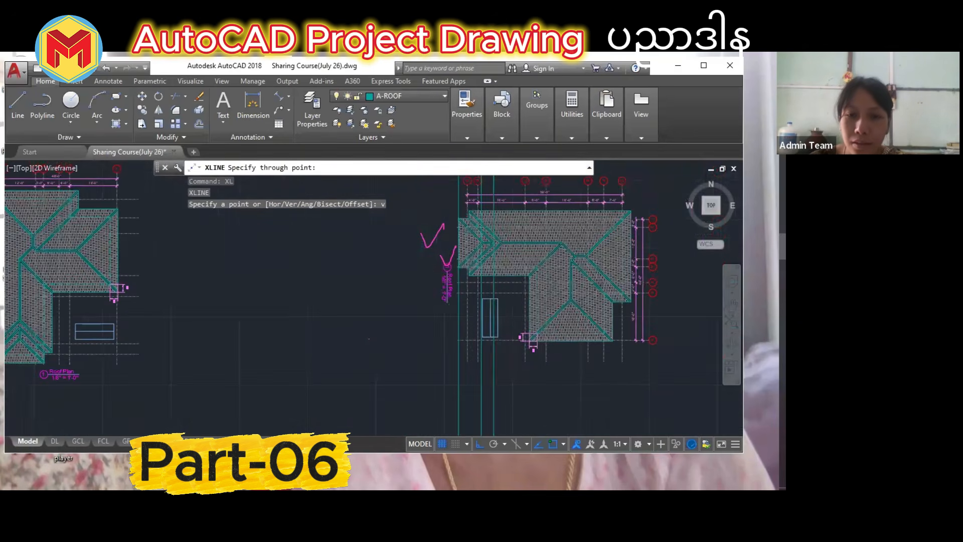
{"action": "scroll", "coordinate": [471, 242], "scroll_direction": "up", "scroll_amount": 2}
{"action": "scroll", "coordinate": [522, 263], "scroll_direction": "up", "scroll_amount": 2}
{"action": "scroll", "coordinate": [529, 267], "scroll_direction": "up", "scroll_amount": 2}
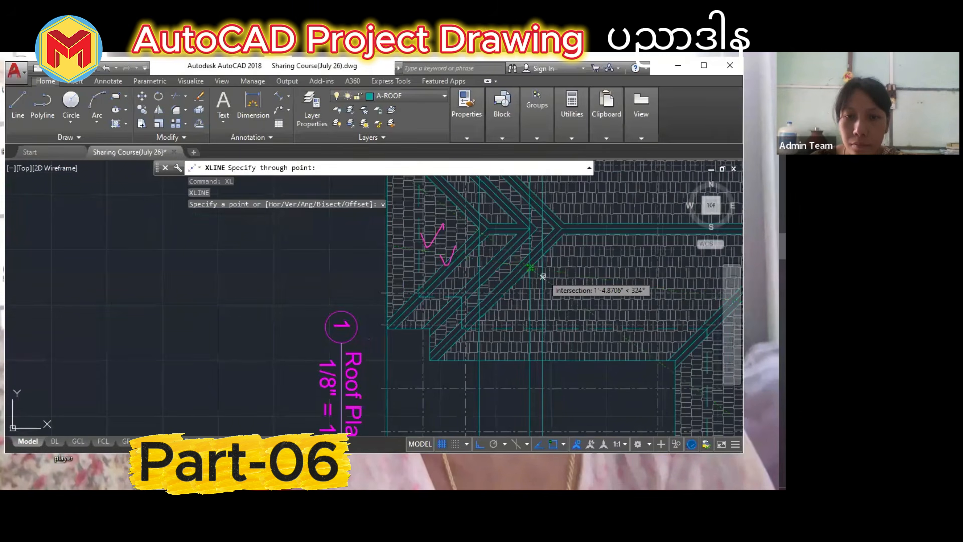
{"action": "scroll", "coordinate": [492, 314], "scroll_direction": "down", "scroll_amount": 5}
{"action": "middle_click_drag", "start_coordinate": [492, 314], "coordinate": [484, 167]}
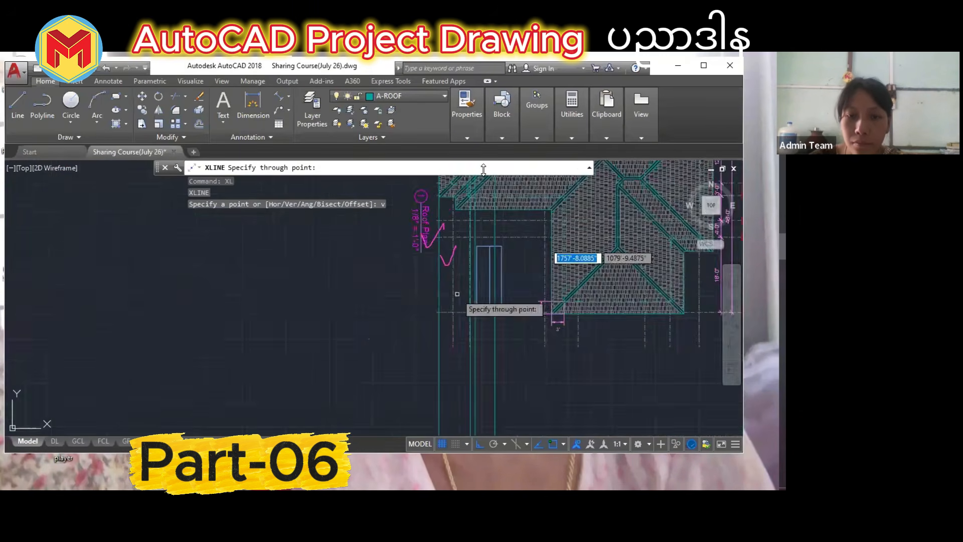
{"action": "middle_click_drag", "start_coordinate": [439, 321], "coordinate": [436, 125]}
{"action": "scroll", "coordinate": [479, 336], "scroll_direction": "down", "scroll_amount": 2}
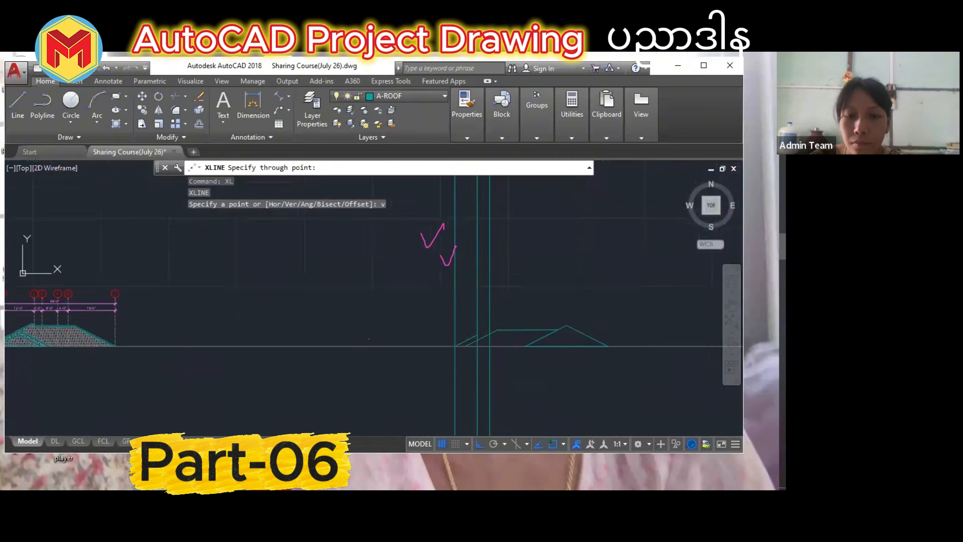
{"action": "middle_click_drag", "start_coordinate": [467, 186], "coordinate": [466, 489]}
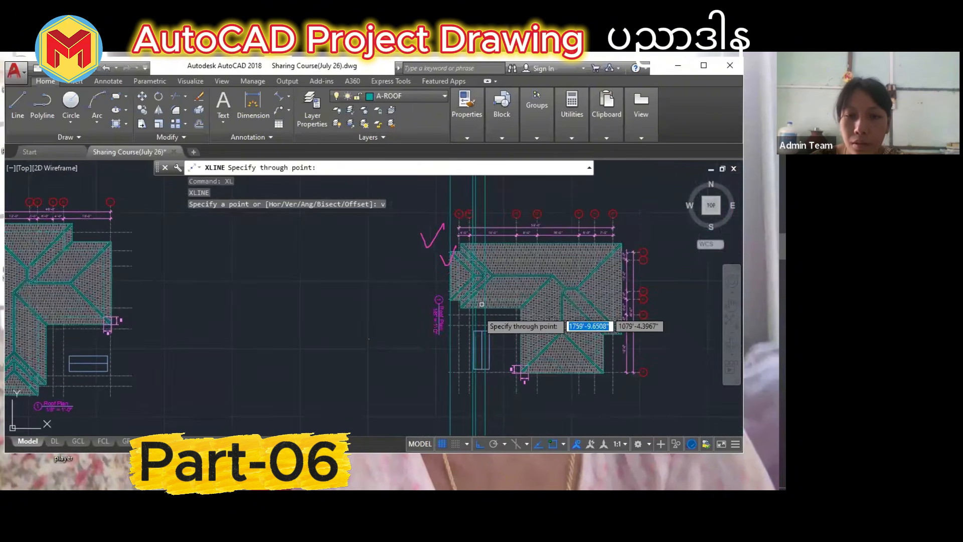
{"action": "scroll", "coordinate": [482, 302], "scroll_direction": "up", "scroll_amount": 4}
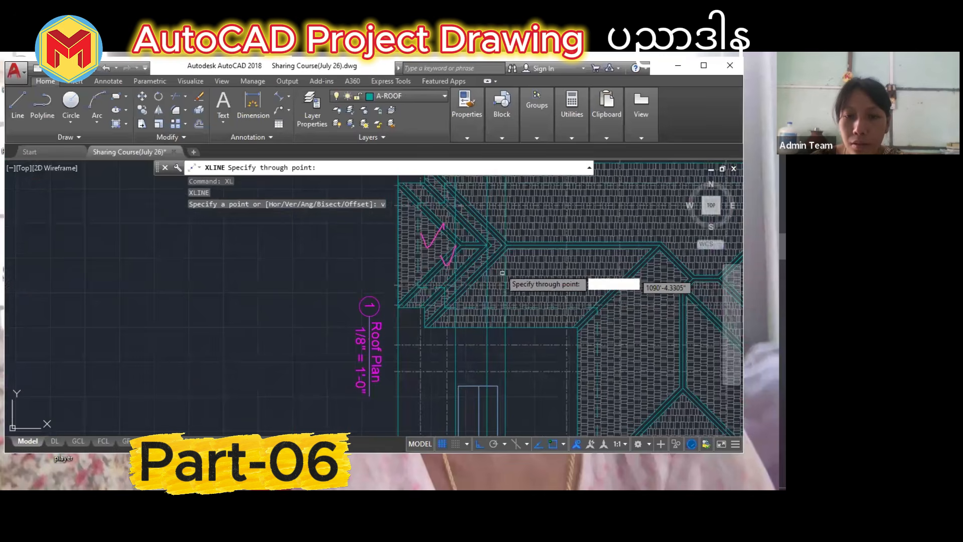
{"action": "key", "text": "Return"}
Check which object snap modes are enabled in the drafting settings.
{"action": "scroll", "coordinate": [484, 293], "scroll_direction": "down", "scroll_amount": 5}
{"action": "middle_click_drag", "start_coordinate": [466, 357], "coordinate": [455, 135]}
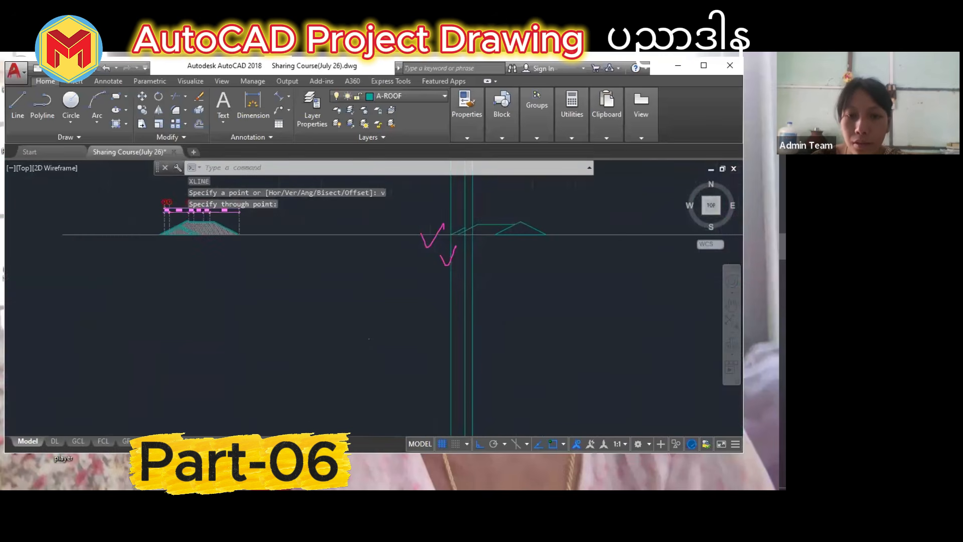
{"action": "scroll", "coordinate": [456, 293], "scroll_direction": "up", "scroll_amount": 6}
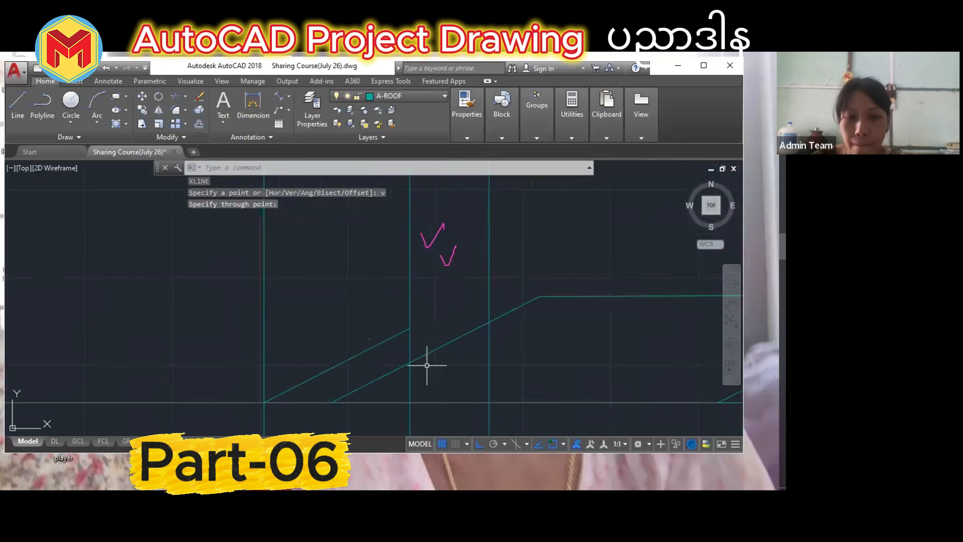
{"action": "scroll", "coordinate": [427, 365], "scroll_direction": "up", "scroll_amount": 2}
{"action": "type", "text": "l"}
{"action": "key", "text": "Return"}
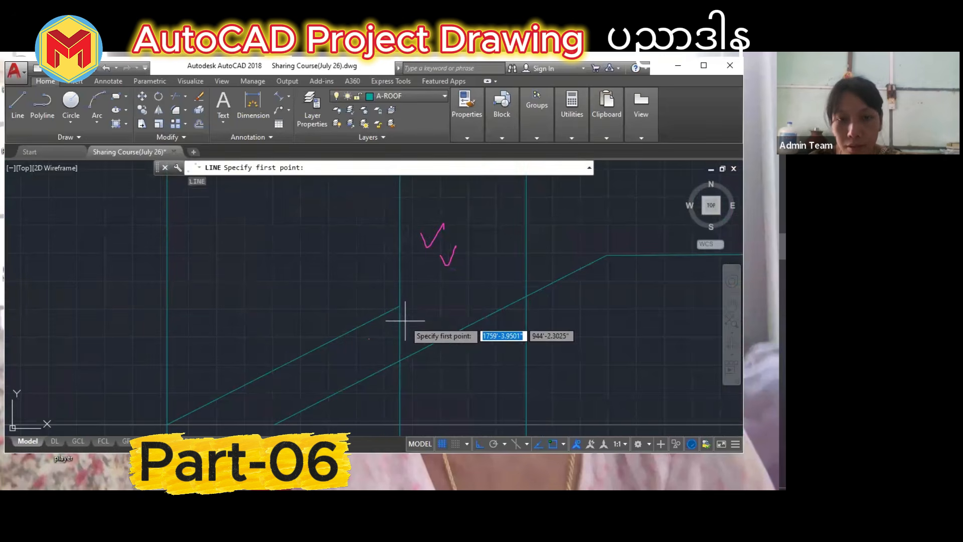
{"action": "key", "text": "Escape"}
{"action": "key", "text": "Escape"}
{"action": "type", "text": "o"}
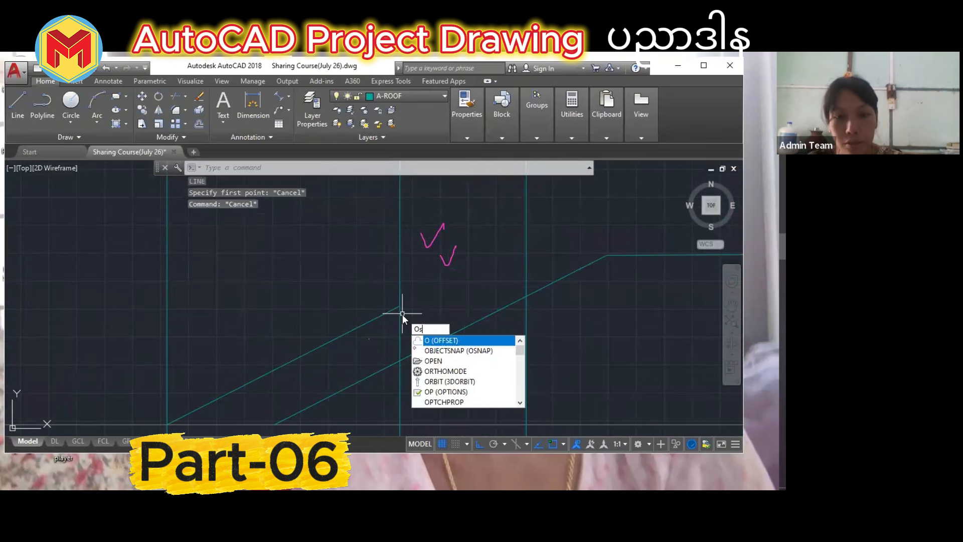
{"action": "type", "text": "s"}
{"action": "key", "text": "Return"}
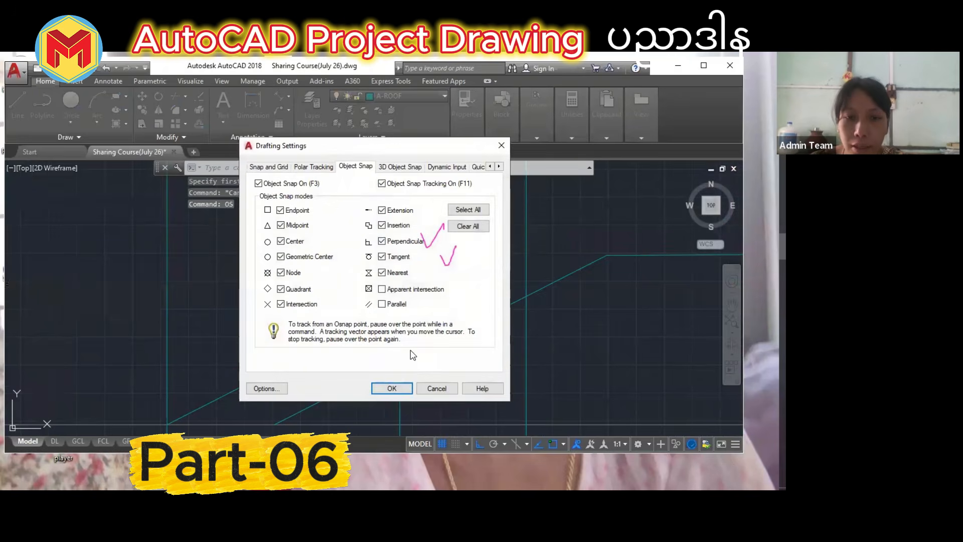
{"action": "key", "text": "Return"}
Draw a horizontal line from the upper end of the copied sloping line to the main roof's left slope.
{"action": "middle_click_drag", "start_coordinate": [430, 320], "coordinate": [429, 376]}
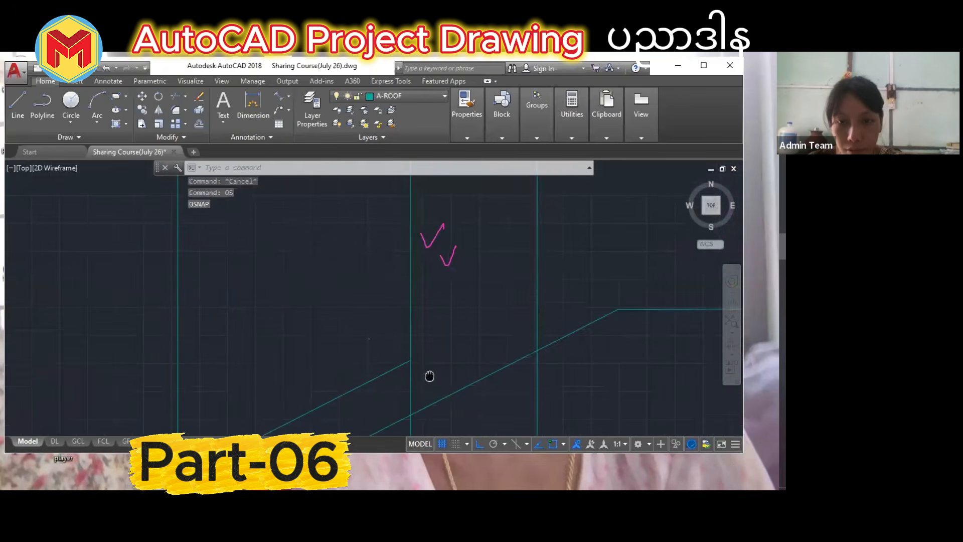
{"action": "type", "text": "l"}
{"action": "key", "text": "Return"}
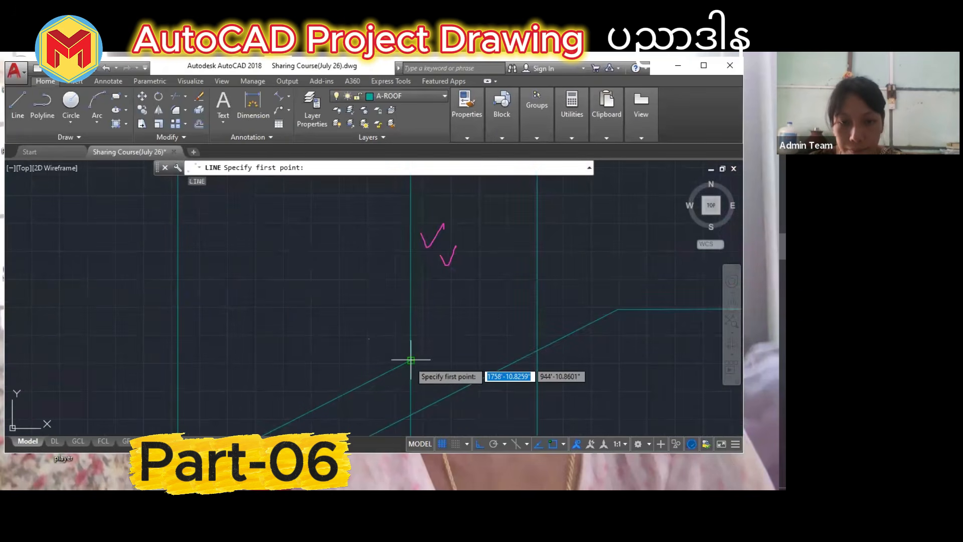
{"action": "left_click", "coordinate": [411, 360]}
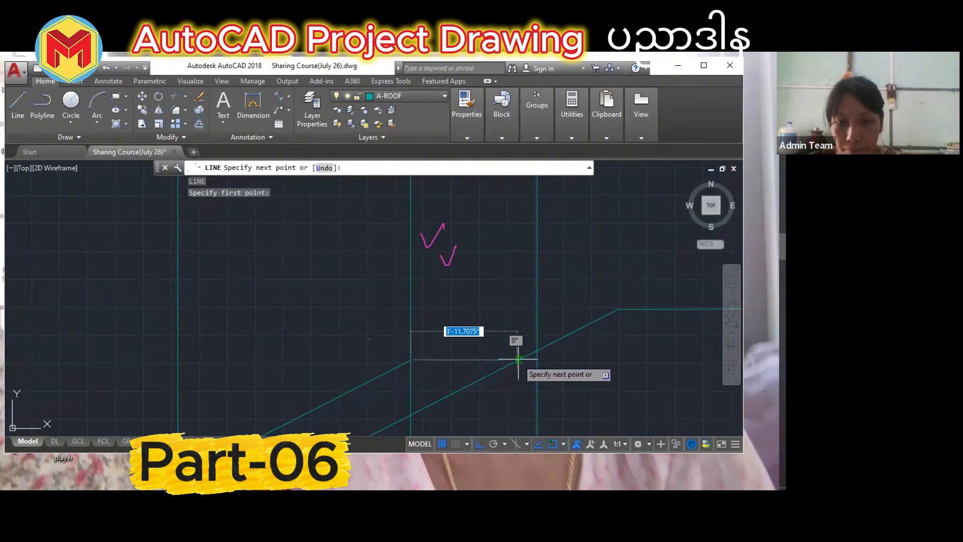
{"action": "scroll", "coordinate": [517, 357], "scroll_direction": "up", "scroll_amount": 2}
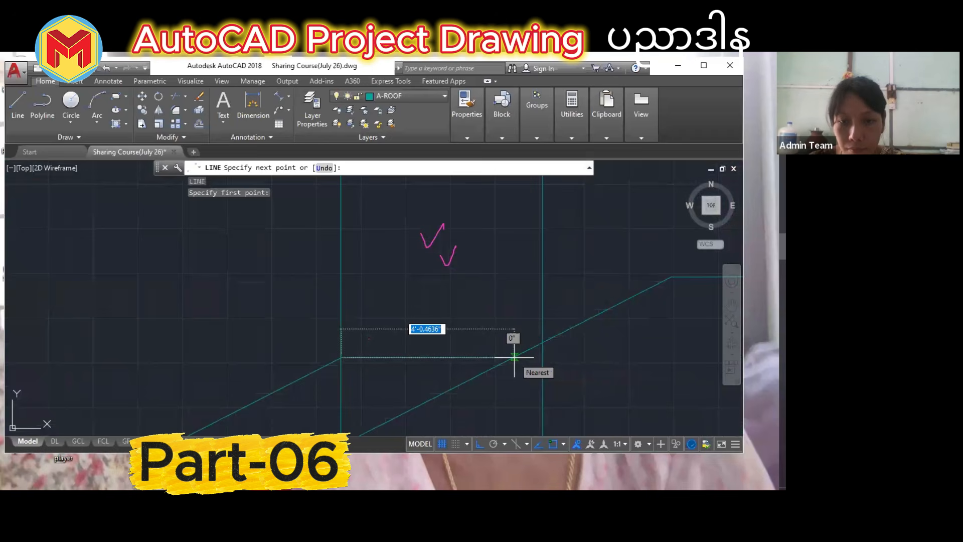
{"action": "left_click", "coordinate": [514, 357]}
{"action": "key", "text": "Return"}
{"action": "scroll", "coordinate": [466, 365], "scroll_direction": "down", "scroll_amount": 3}
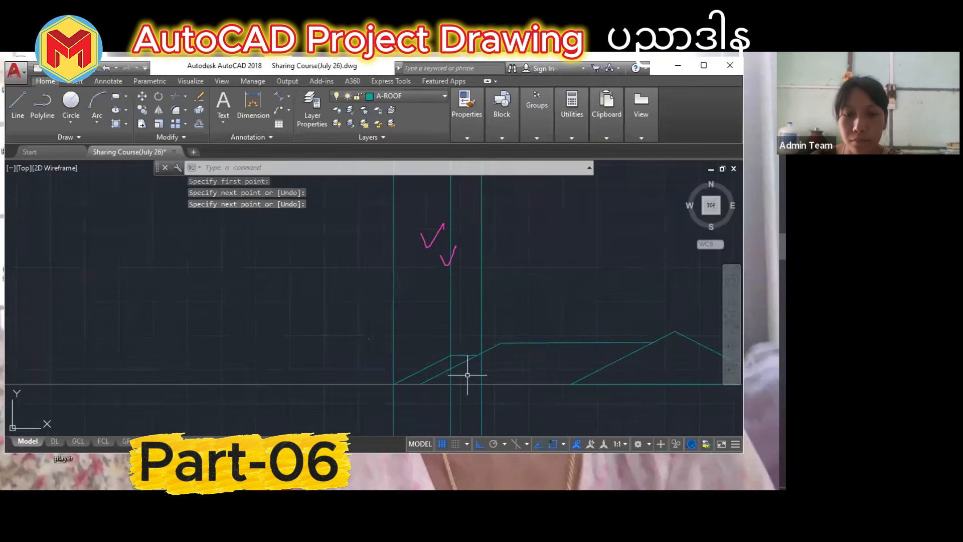
Draw a vertical construction line through the point where the short horizontal line meets the main roof's left slope.
{"action": "scroll", "coordinate": [468, 374], "scroll_direction": "down", "scroll_amount": 4}
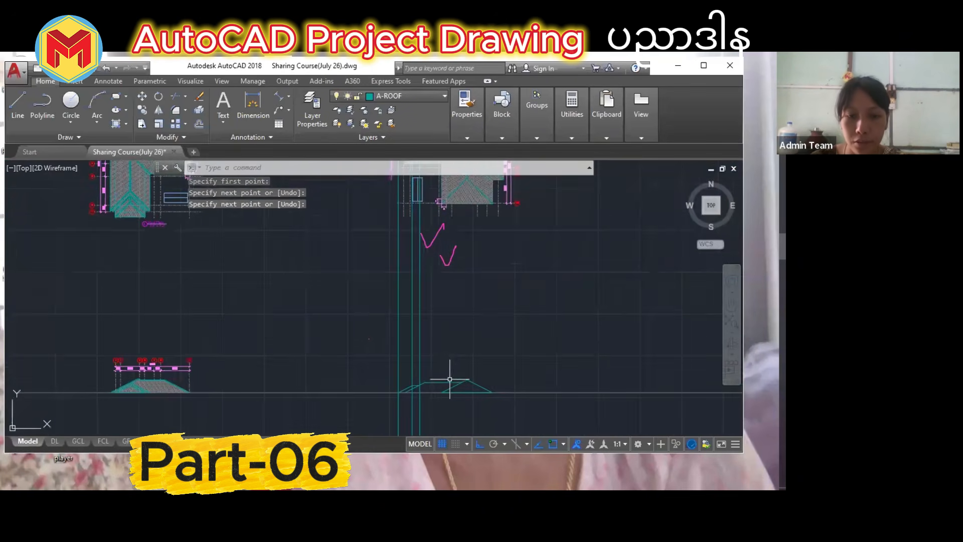
{"action": "scroll", "coordinate": [428, 389], "scroll_direction": "up", "scroll_amount": 4}
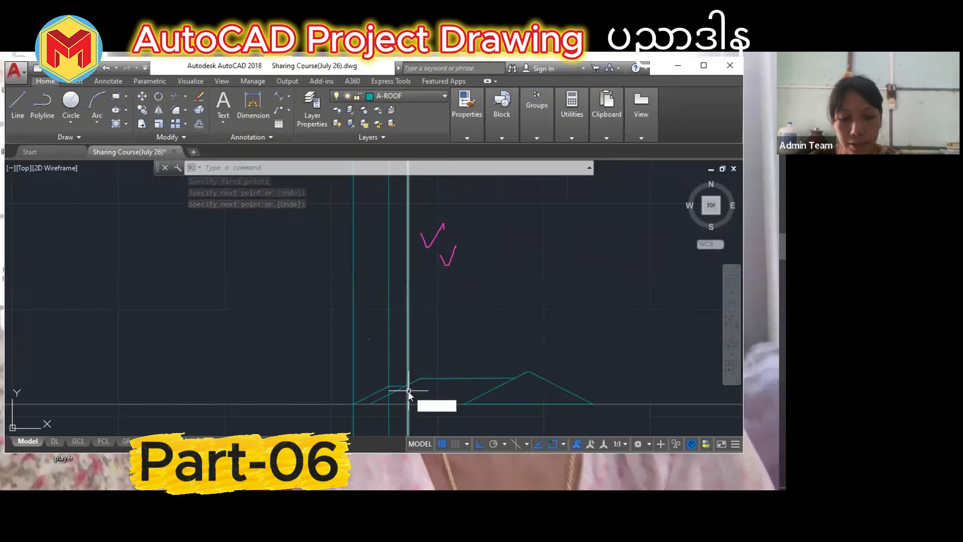
{"action": "type", "text": "xl"}
{"action": "key", "text": "Return"}
{"action": "type", "text": "v"}
{"action": "key", "text": "Return"}
{"action": "scroll", "coordinate": [404, 390], "scroll_direction": "up", "scroll_amount": 2}
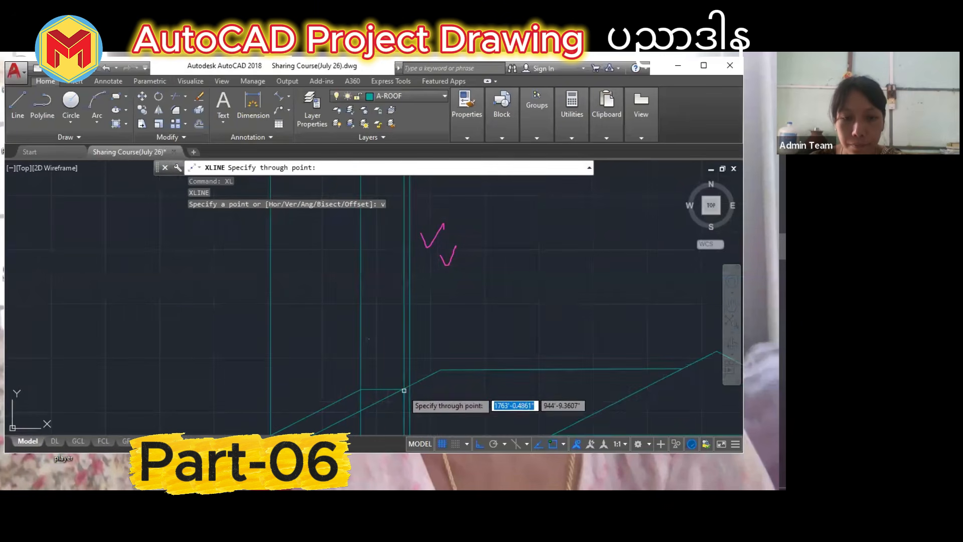
{"action": "left_click", "coordinate": [404, 390]}
{"action": "key", "text": "Return"}
Compare the new construction line with the small hip apexes in the rotated roof plan and with the side elevation.
{"action": "scroll", "coordinate": [394, 342], "scroll_direction": "down", "scroll_amount": 4}
{"action": "middle_click_drag", "start_coordinate": [400, 256], "coordinate": [430, 361]}
{"action": "mouse_move", "coordinate": [424, 231]}
{"action": "middle_mouse_down"}
{"action": "mouse_move", "coordinate": [433, 351]}
{"action": "mouse_move", "coordinate": [492, 420]}
{"action": "mouse_move", "coordinate": [511, 489]}
{"action": "middle_mouse_up"}
{"action": "scroll", "coordinate": [486, 269], "scroll_direction": "up", "scroll_amount": 2}
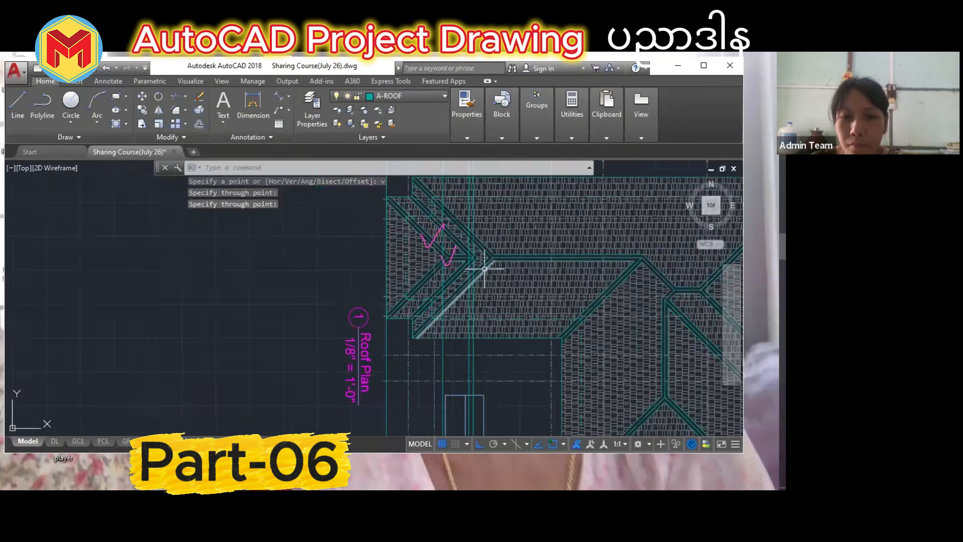
{"action": "scroll", "coordinate": [485, 269], "scroll_direction": "up", "scroll_amount": 4}
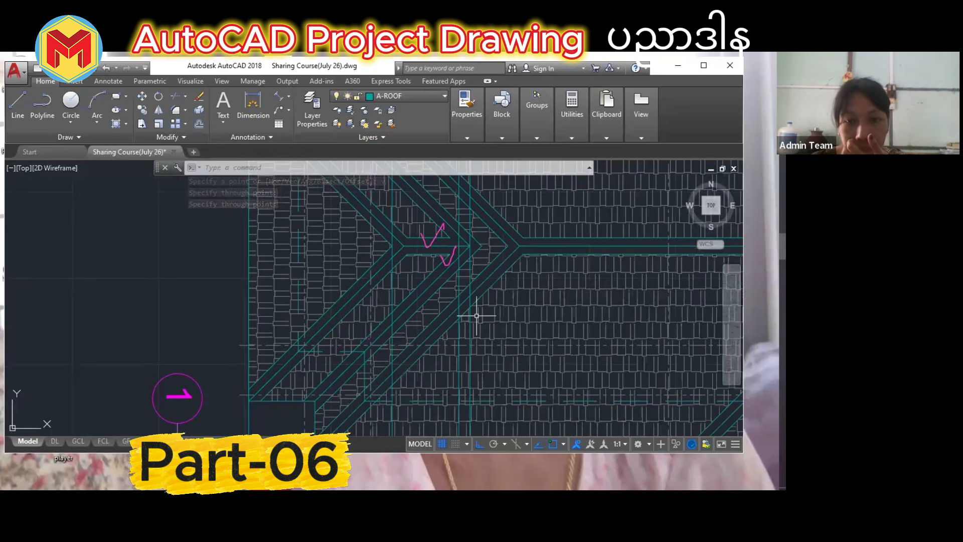
{"action": "scroll", "coordinate": [459, 270], "scroll_direction": "down", "scroll_amount": 10}
{"action": "middle_click_drag", "start_coordinate": [461, 337], "coordinate": [462, 273]}
{"action": "scroll", "coordinate": [465, 286], "scroll_direction": "down", "scroll_amount": 4}
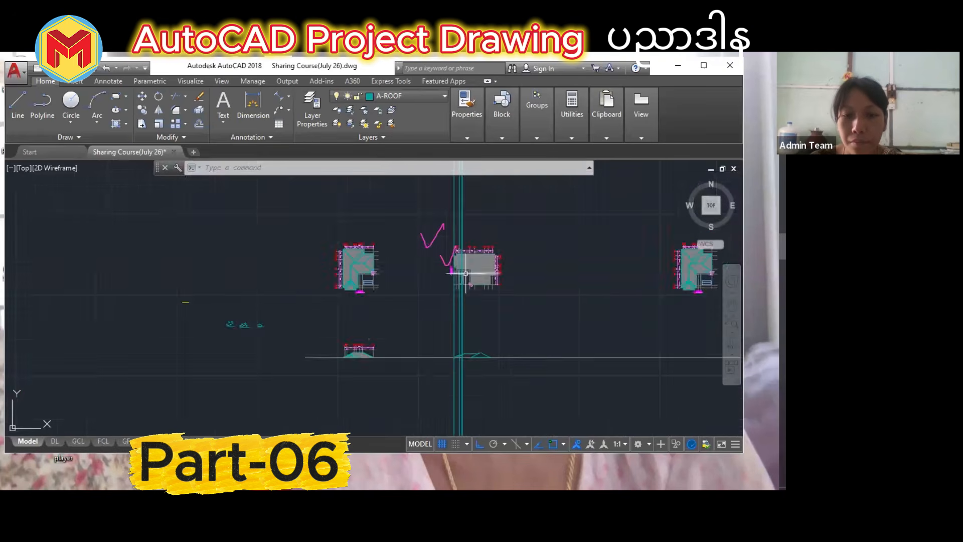
{"action": "scroll", "coordinate": [466, 369], "scroll_direction": "up", "scroll_amount": 4}
{"action": "middle_click_drag", "start_coordinate": [470, 361], "coordinate": [471, 333]}
{"action": "scroll", "coordinate": [484, 306], "scroll_direction": "up", "scroll_amount": 2}
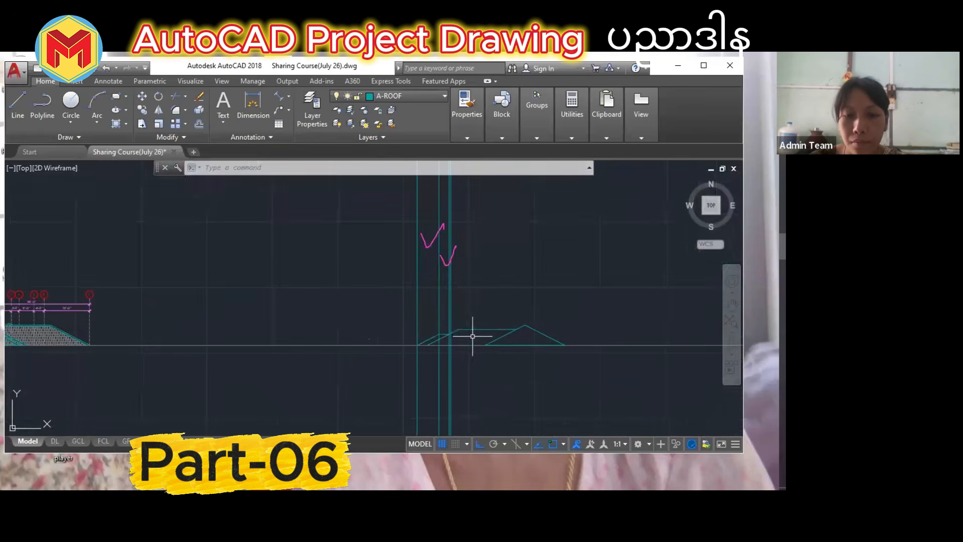
Delete the four vertical construction lines running from the rotated roof plan to the side elevation's left end.
{"action": "scroll", "coordinate": [471, 333], "scroll_direction": "down", "scroll_amount": 2}
{"action": "left_click", "coordinate": [409, 363]}
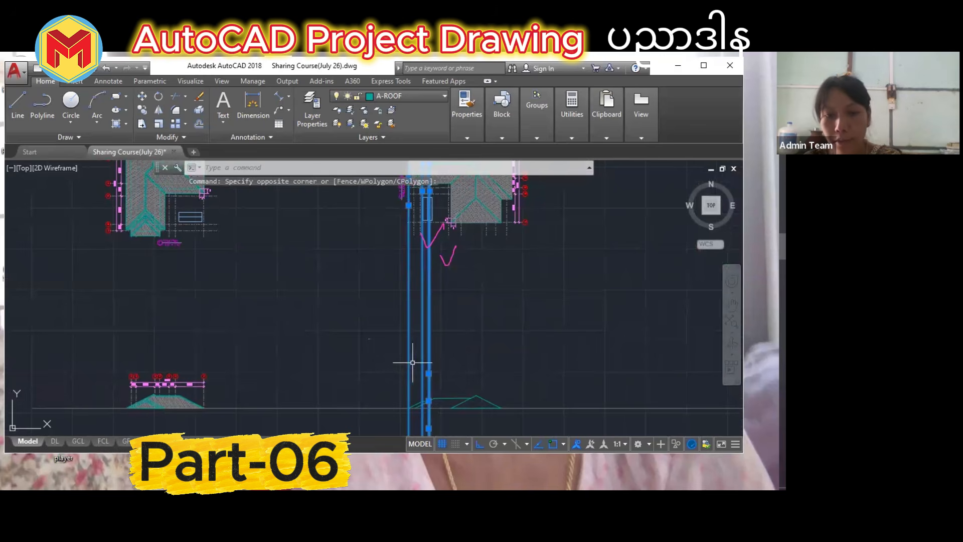
{"action": "key", "text": "Delete"}
Draw a vertical construction line through the outer eave corner at the rotated roof plan's right end.
{"action": "scroll", "coordinate": [447, 367], "scroll_direction": "down", "scroll_amount": 2}
{"action": "scroll", "coordinate": [461, 276], "scroll_direction": "up", "scroll_amount": 2}
{"action": "type", "text": "xl"}
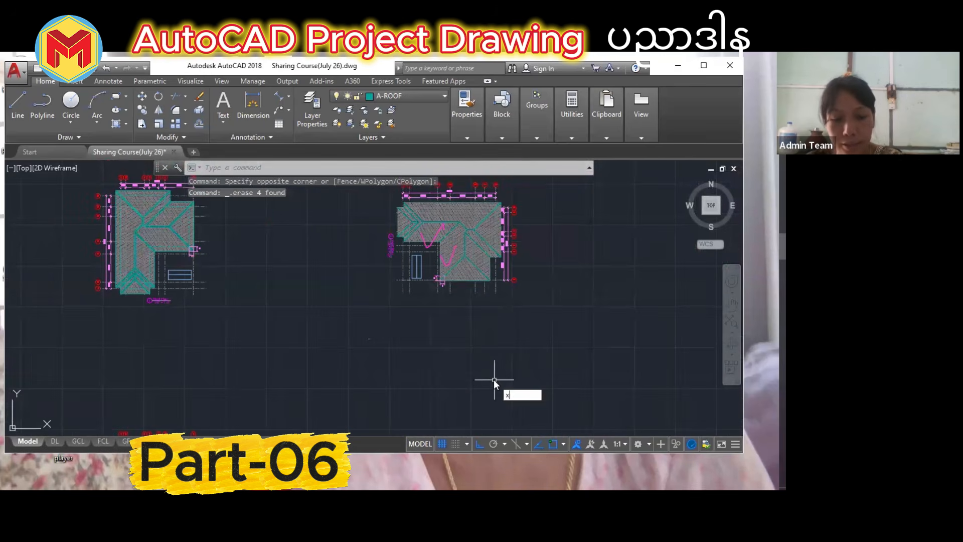
{"action": "key", "text": "Return"}
{"action": "type", "text": "v"}
{"action": "key", "text": "Return"}
{"action": "scroll", "coordinate": [492, 201], "scroll_direction": "up", "scroll_amount": 3}
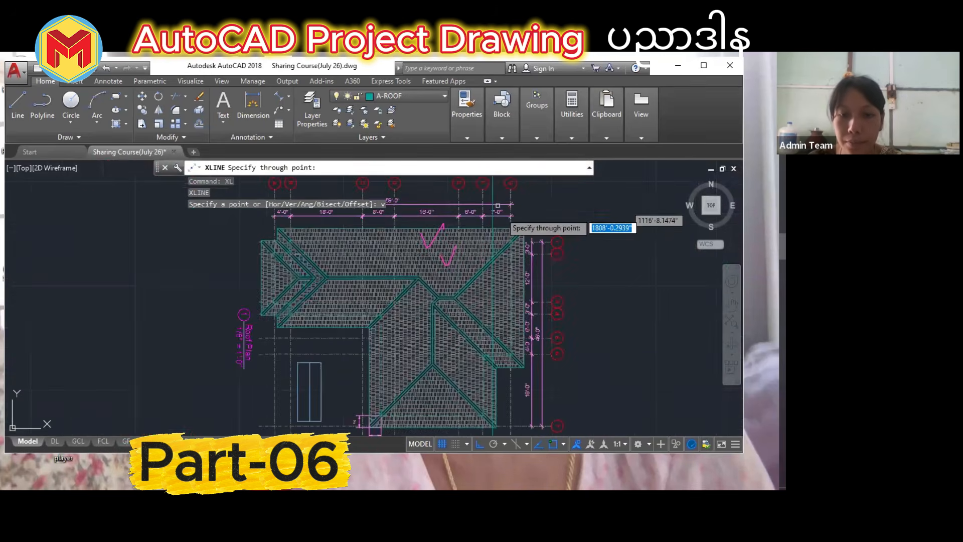
{"action": "scroll", "coordinate": [531, 377], "scroll_direction": "up", "scroll_amount": 2}
{"action": "scroll", "coordinate": [530, 374], "scroll_direction": "up", "scroll_amount": 2}
Draw a vertical construction line through the right end of the short ridge in the rotated roof plan.
{"action": "scroll", "coordinate": [476, 347], "scroll_direction": "down", "scroll_amount": 2}
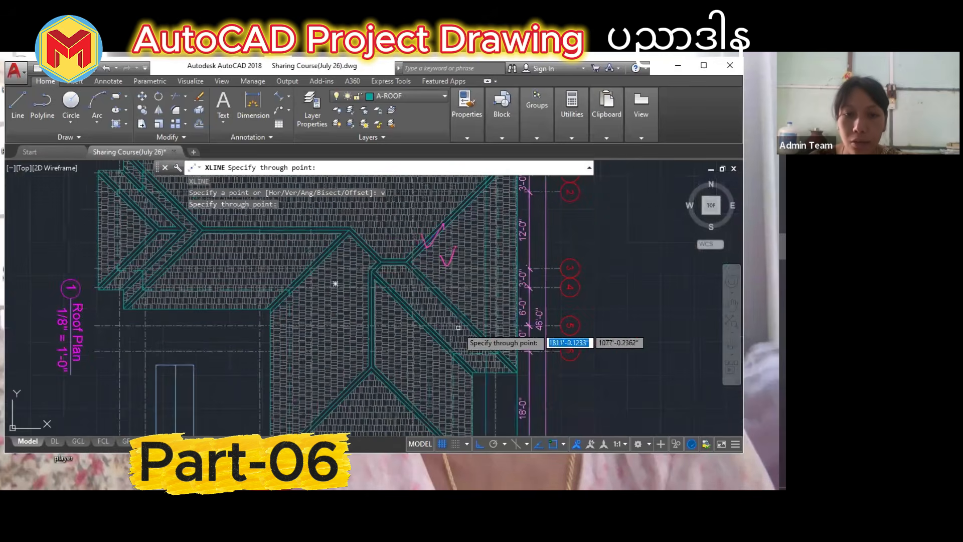
{"action": "scroll", "coordinate": [399, 270], "scroll_direction": "up", "scroll_amount": 2}
{"action": "scroll", "coordinate": [398, 269], "scroll_direction": "up", "scroll_amount": 2}
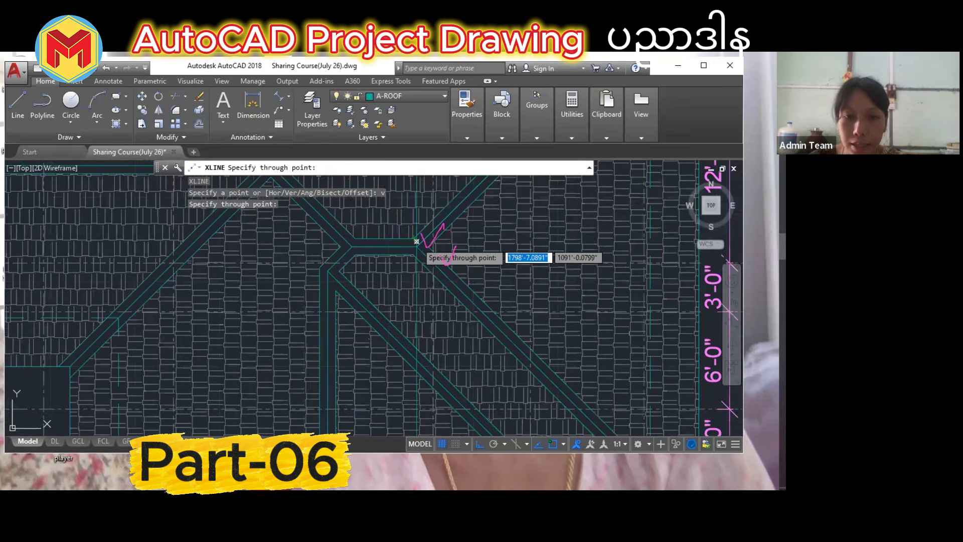
Place a vertical construction line through the eastern end of the short horizontal ridge in the rotated roof plan.
{"action": "left_click", "coordinate": [414, 251]}
{"action": "scroll", "coordinate": [418, 243], "scroll_direction": "down", "scroll_amount": 3}
{"action": "scroll", "coordinate": [421, 246], "scroll_direction": "down", "scroll_amount": 4}
{"action": "key", "text": "Return"}
Copy the gable's right slope in the elevation from its lower end to where the outer construction line meets the eave line.
{"action": "scroll", "coordinate": [430, 290], "scroll_direction": "up", "scroll_amount": 4}
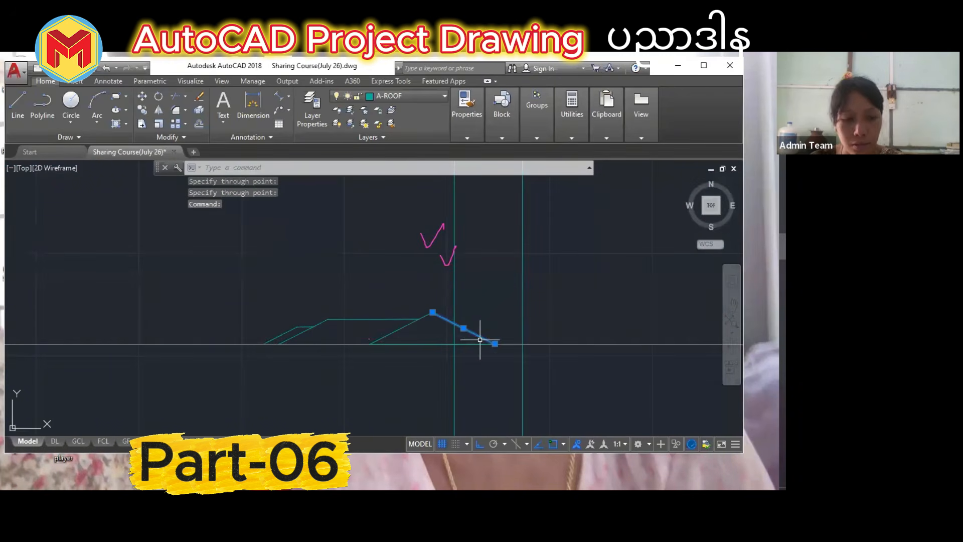
{"action": "type", "text": "co"}
{"action": "key", "text": "Return"}
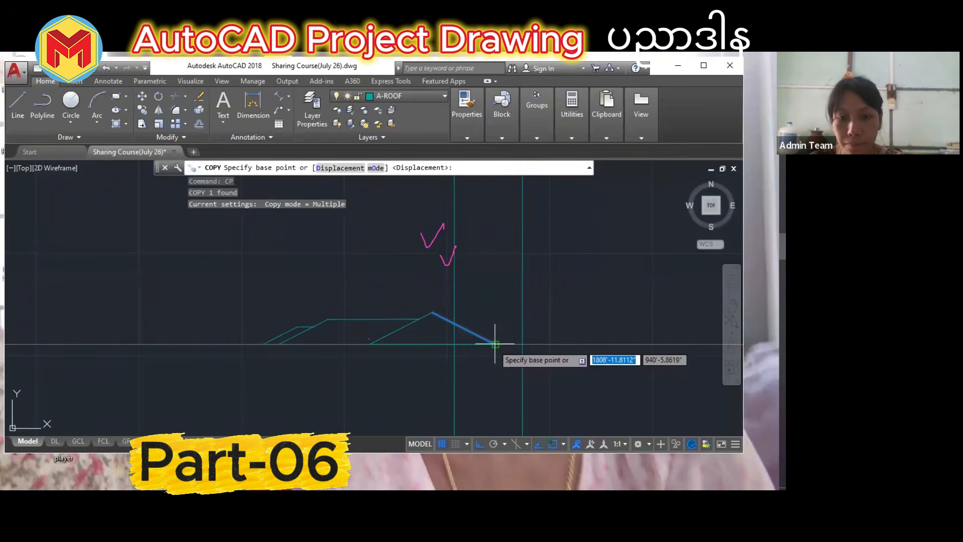
{"action": "left_click", "coordinate": [495, 344]}
{"action": "left_click", "coordinate": [525, 337]}
{"action": "key", "text": "Return"}
{"action": "scroll", "coordinate": [462, 365], "scroll_direction": "down", "scroll_amount": 3}
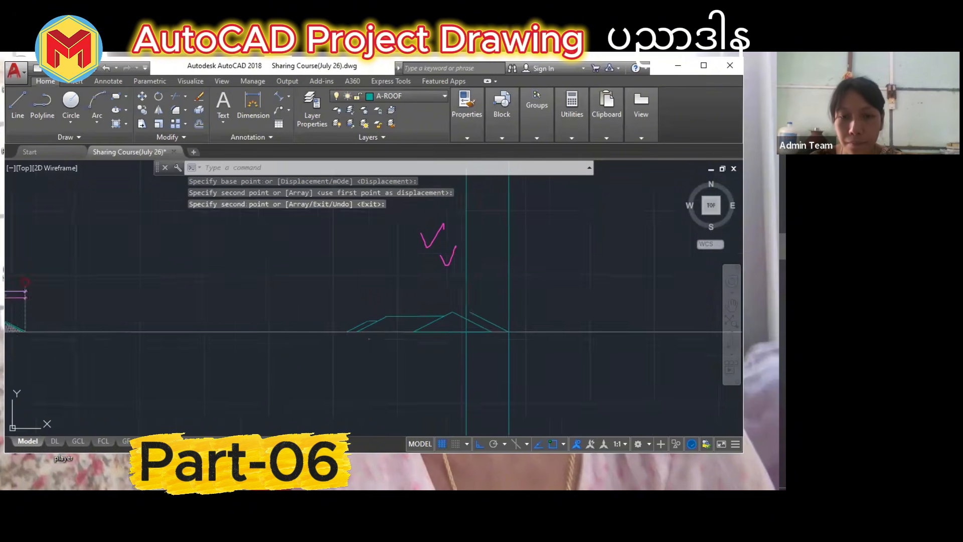
Place a vertical construction line through the western end of the short horizontal ridge in the rotated roof plan.
{"action": "scroll", "coordinate": [460, 344], "scroll_direction": "down", "scroll_amount": 3}
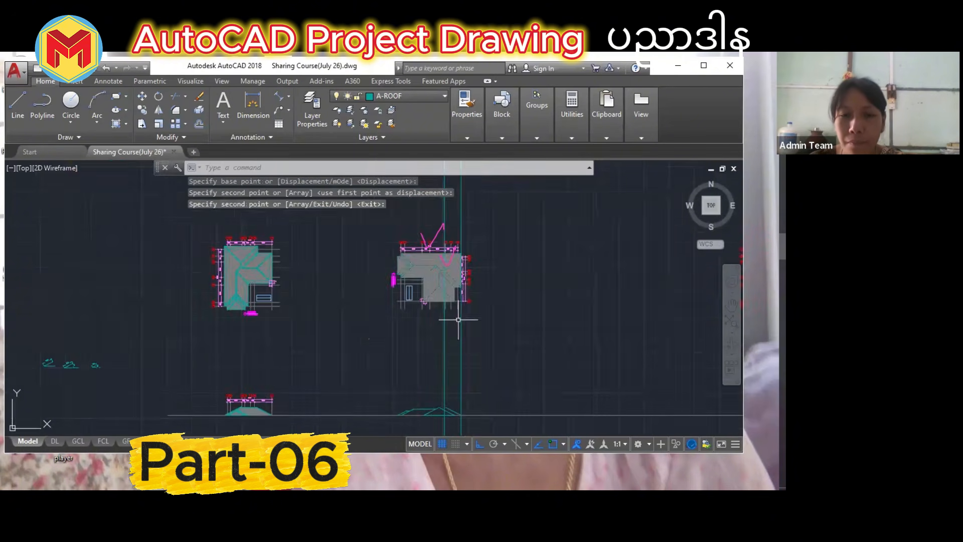
{"action": "scroll", "coordinate": [474, 355], "scroll_direction": "up", "scroll_amount": 4}
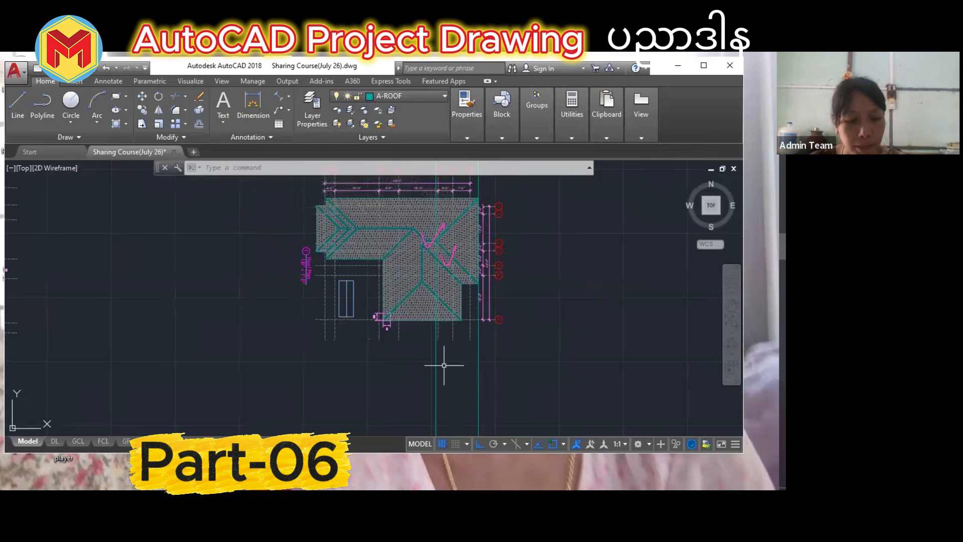
{"action": "middle_click_drag", "start_coordinate": [444, 365], "coordinate": [451, 362]}
{"action": "key", "text": "Return"}
{"action": "type", "text": "v"}
{"action": "key", "text": "Return"}
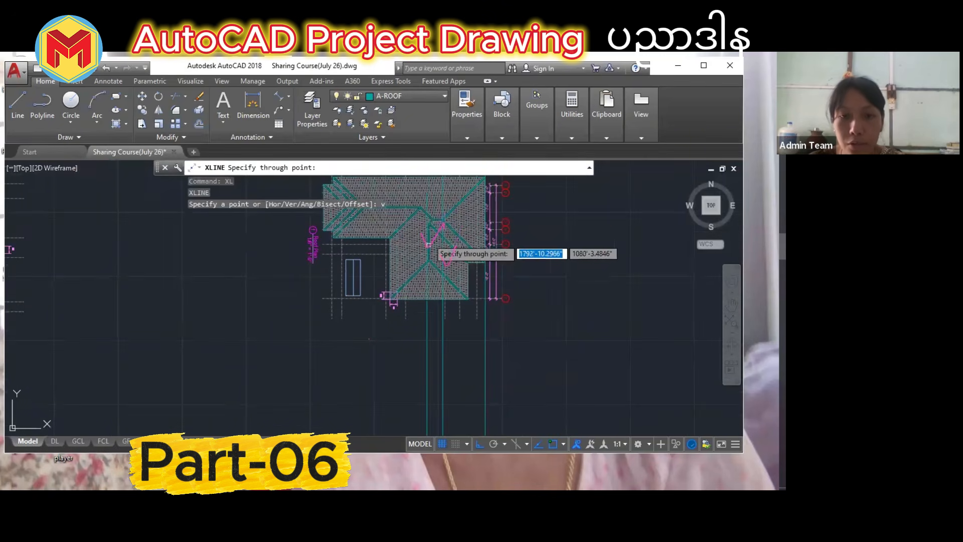
{"action": "scroll", "coordinate": [435, 236], "scroll_direction": "up", "scroll_amount": 5}
{"action": "scroll", "coordinate": [444, 222], "scroll_direction": "up", "scroll_amount": 2}
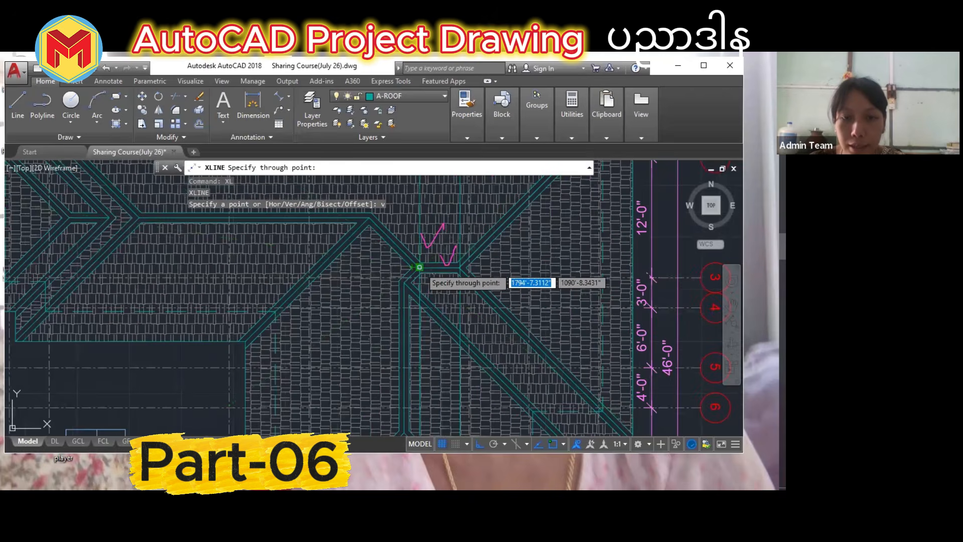
{"action": "scroll", "coordinate": [421, 267], "scroll_direction": "up", "scroll_amount": 4}
{"action": "left_click", "coordinate": [406, 262]}
{"action": "scroll", "coordinate": [418, 251], "scroll_direction": "down", "scroll_amount": 4}
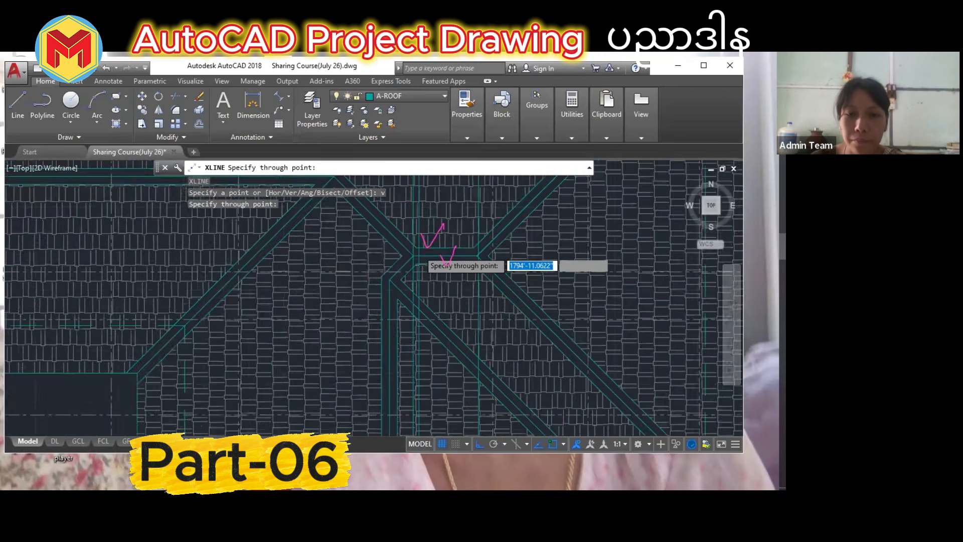
{"action": "key", "text": "Return"}
Extend the upper end of the copied slope to the construction line projected from the ridge's eastern end.
{"action": "scroll", "coordinate": [426, 266], "scroll_direction": "down", "scroll_amount": 7}
{"action": "scroll", "coordinate": [468, 336], "scroll_direction": "up", "scroll_amount": 6}
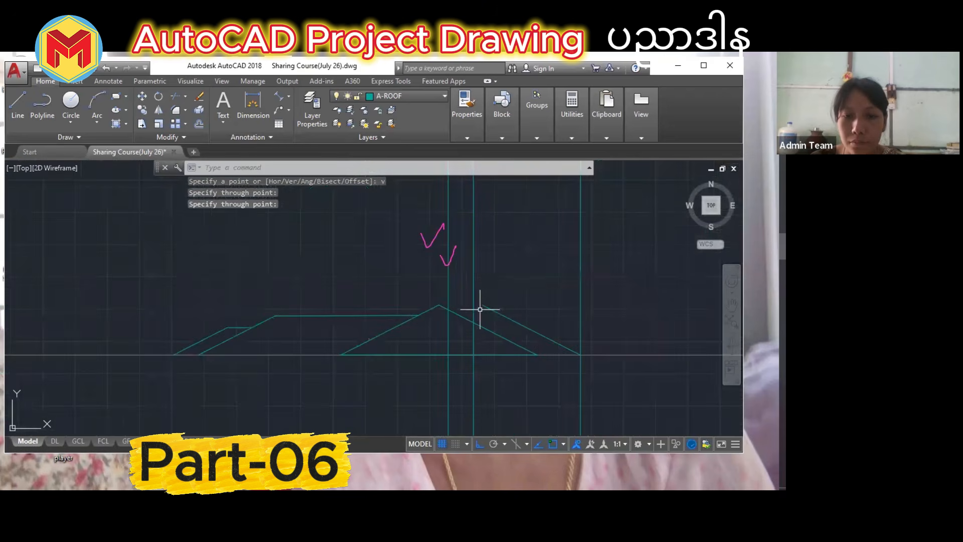
{"action": "scroll", "coordinate": [480, 317], "scroll_direction": "up", "scroll_amount": 2}
{"action": "key", "text": "Return"}
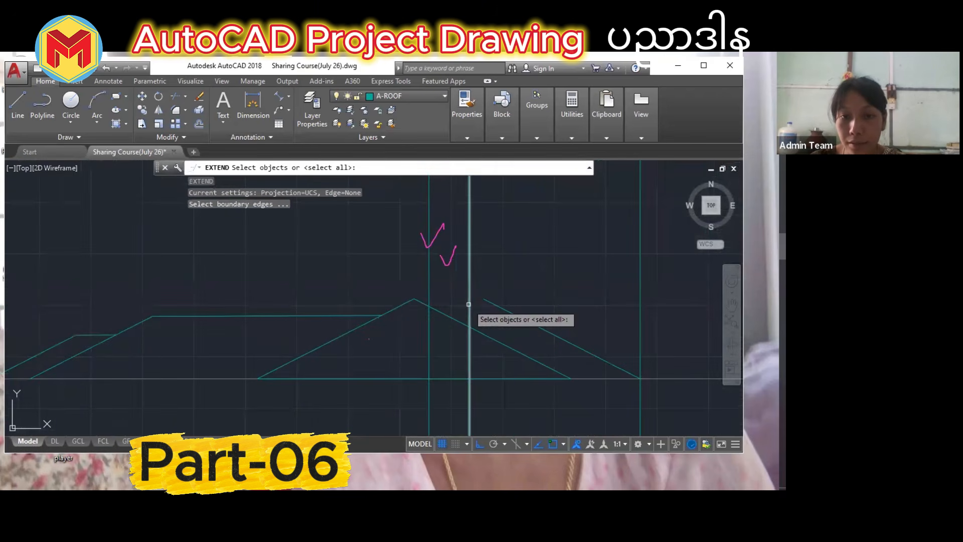
{"action": "left_click", "coordinate": [470, 303]}
{"action": "key", "text": "Return"}
{"action": "left_click", "coordinate": [505, 314]}
{"action": "left_click", "coordinate": [493, 288]}
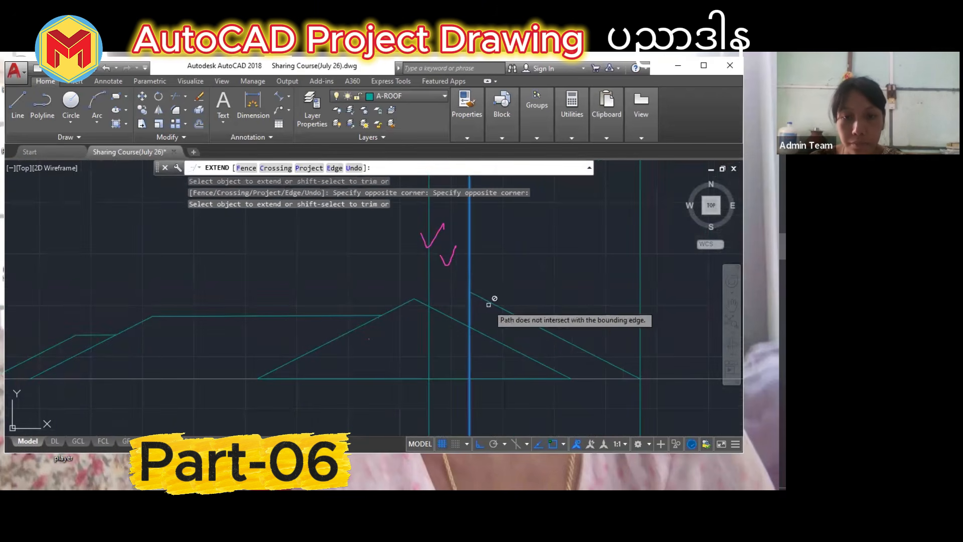
{"action": "key", "text": "Escape"}
Draw a horizontal ridge line from the top of the extended slope to the construction line of the ridge's western end.
{"action": "type", "text": "l"}
{"action": "key", "text": "Return"}
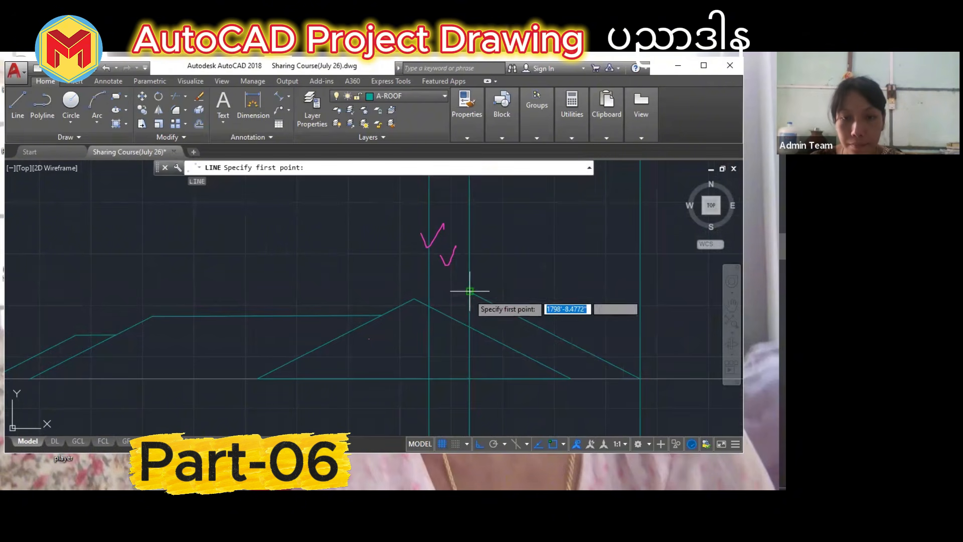
{"action": "left_click", "coordinate": [469, 292]}
{"action": "left_click", "coordinate": [429, 291]}
{"action": "key", "text": "Return"}
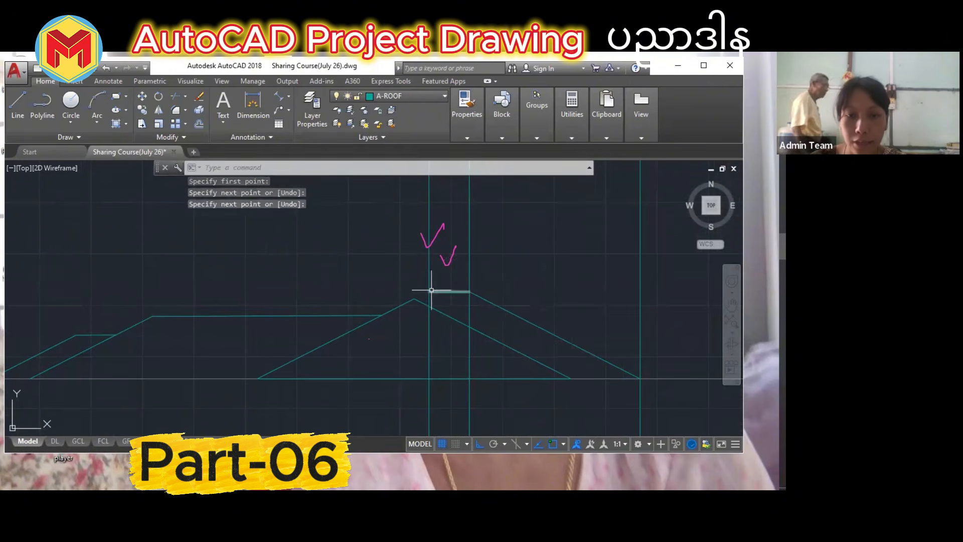
Place a vertical construction line through the upper end of the north-south ridge in the roof plan, projecting it to the elevation.
{"action": "scroll", "coordinate": [422, 311], "scroll_direction": "down", "scroll_amount": 3}
{"action": "scroll", "coordinate": [419, 321], "scroll_direction": "up", "scroll_amount": 3}
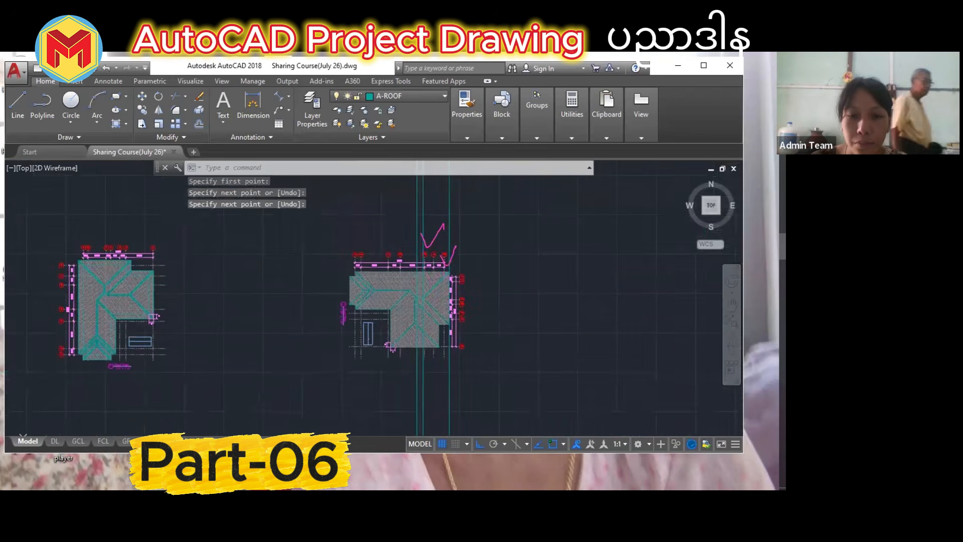
{"action": "scroll", "coordinate": [421, 310], "scroll_direction": "up", "scroll_amount": 3}
{"action": "scroll", "coordinate": [422, 311], "scroll_direction": "up", "scroll_amount": 3}
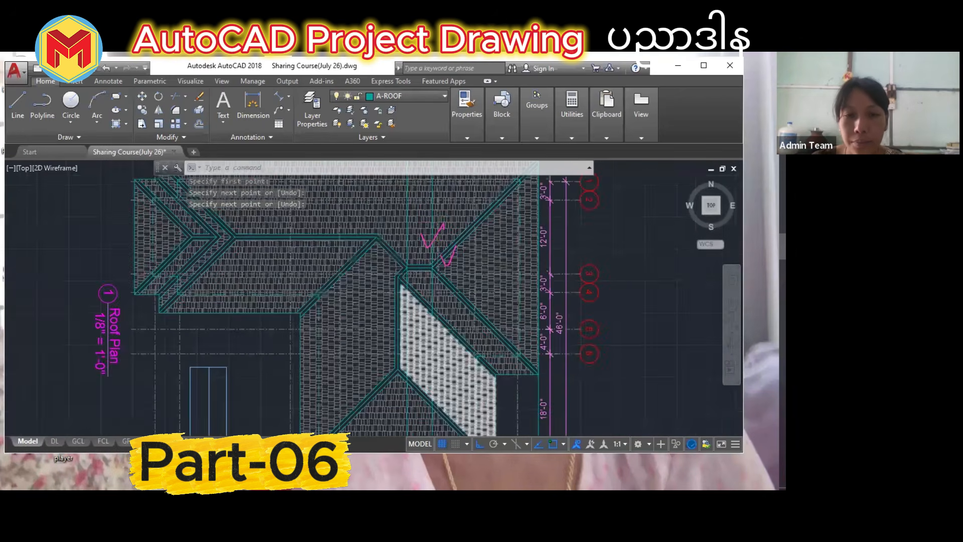
{"action": "type", "text": "xl"}
{"action": "key", "text": "Return"}
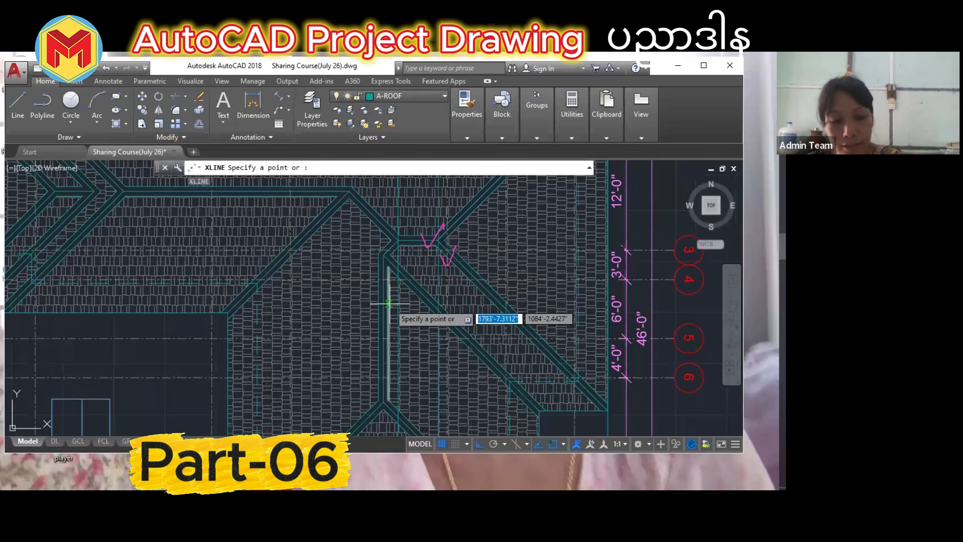
{"action": "key", "text": "Return"}
{"action": "scroll", "coordinate": [390, 252], "scroll_direction": "up", "scroll_amount": 2}
{"action": "left_click", "coordinate": [390, 251]}
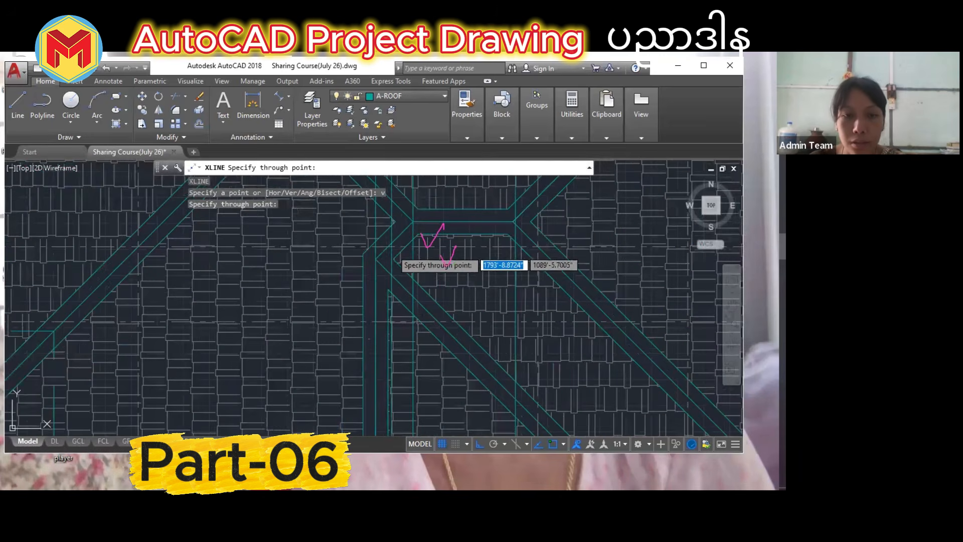
{"action": "key", "text": "Return"}
{"action": "scroll", "coordinate": [390, 251], "scroll_direction": "down", "scroll_amount": 4}
{"action": "middle_click_drag", "start_coordinate": [407, 353], "coordinate": [408, 354]}
{"action": "scroll", "coordinate": [408, 355], "scroll_direction": "up", "scroll_amount": 6}
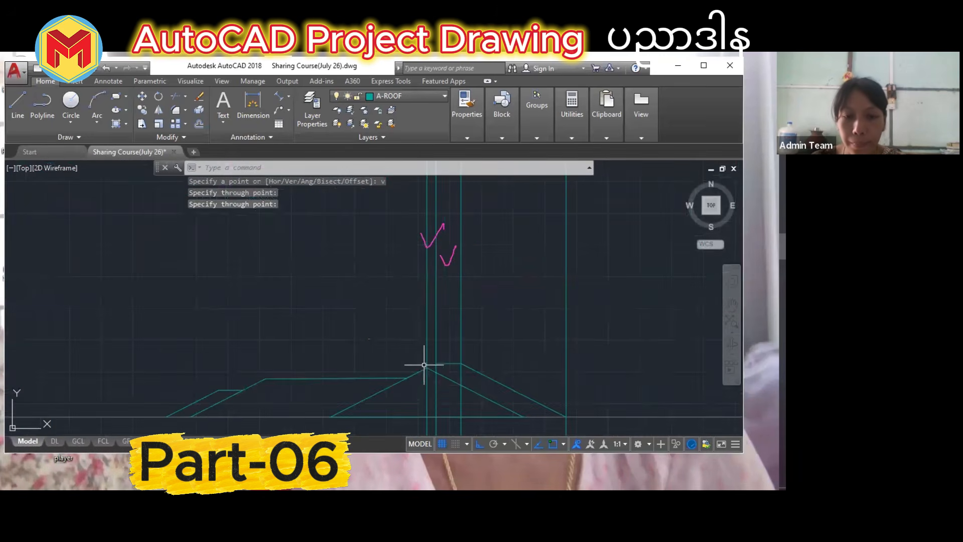
{"action": "scroll", "coordinate": [410, 345], "scroll_direction": "up", "scroll_amount": 2}
{"action": "type", "text": "e"}
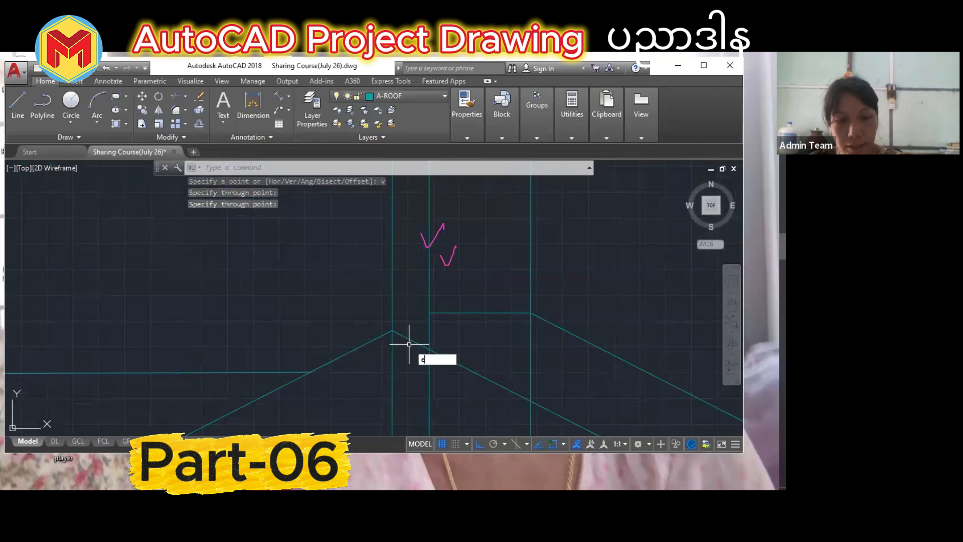
{"action": "type", "text": "x"}
{"action": "key", "text": "Return"}
{"action": "left_click", "coordinate": [454, 314]}
{"action": "key", "text": "Return"}
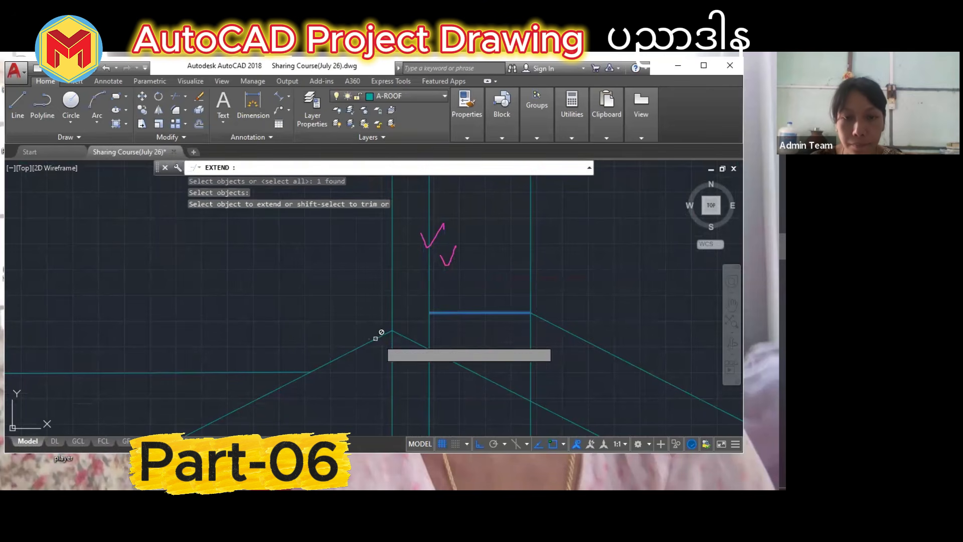
{"action": "key", "text": "Escape"}
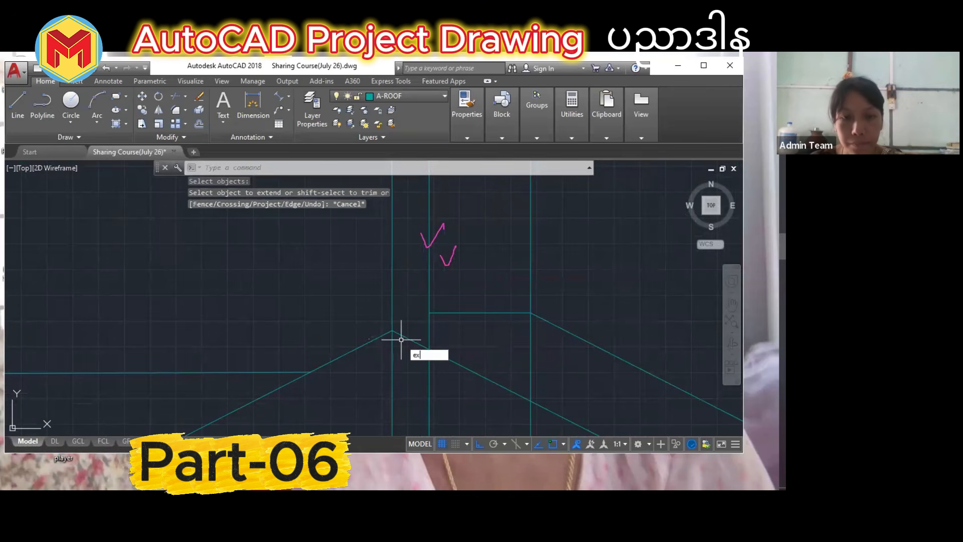
Extend the gable's left slope past its peak to the construction line at the left end of the new ridge.
{"action": "key", "text": "Return"}
{"action": "left_click", "coordinate": [428, 331]}
{"action": "key", "text": "Return"}
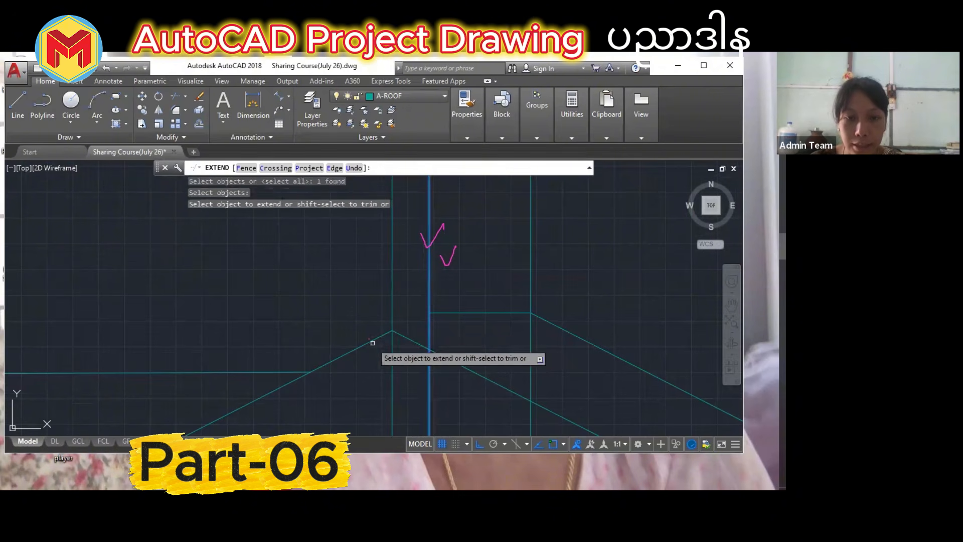
{"action": "left_click", "coordinate": [376, 339]}
{"action": "scroll", "coordinate": [393, 335], "scroll_direction": "down", "scroll_amount": 3}
{"action": "key", "text": "Escape"}
{"action": "key", "text": "Escape"}
Erase the four vertical construction lines between the roof plan and the elevation.
{"action": "scroll", "coordinate": [426, 340], "scroll_direction": "down", "scroll_amount": 2}
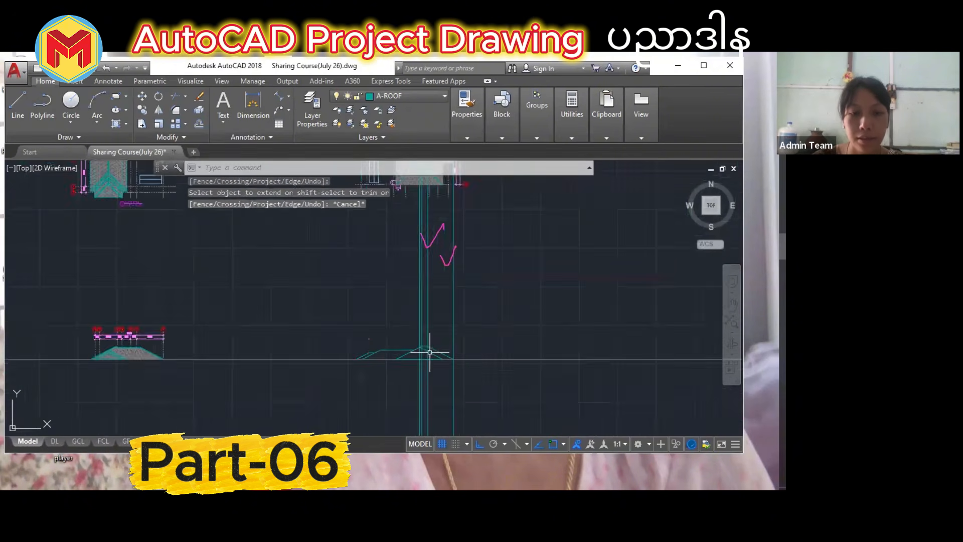
{"action": "left_click", "coordinate": [494, 331]}
{"action": "left_click", "coordinate": [280, 303]}
{"action": "key", "text": "Delete"}
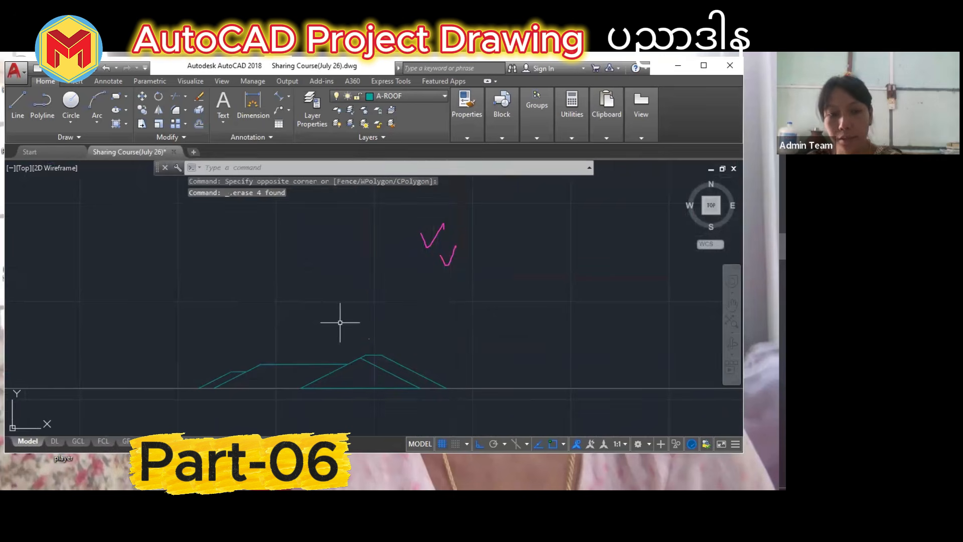
{"action": "mouse_move", "coordinate": [339, 322]}
{"action": "middle_mouse_down"}
{"action": "mouse_move", "coordinate": [351, 333]}
{"action": "mouse_move", "coordinate": [378, 320]}
{"action": "middle_mouse_up"}
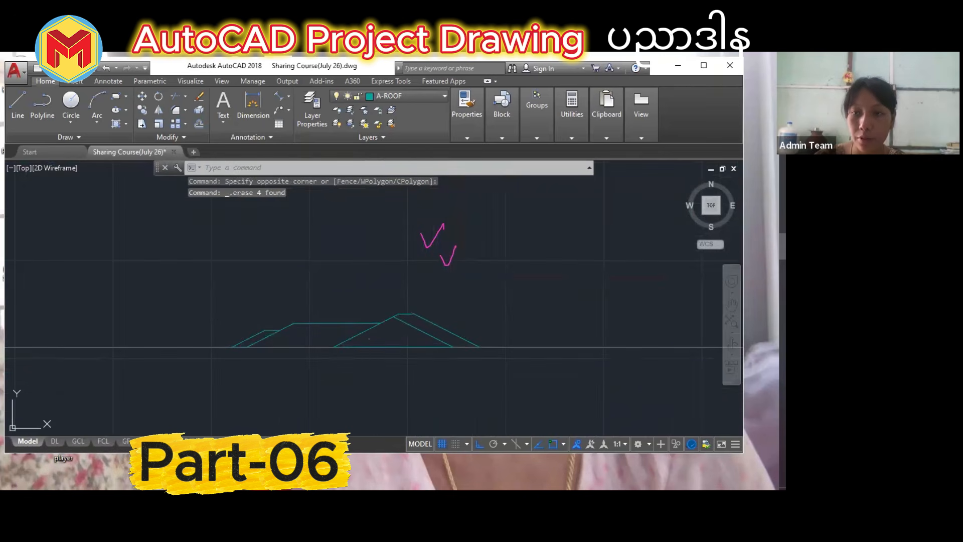
Check the roof shape on sheet A108 - Right Elevation in Autodesk Viewer, and return to AutoCAD.
{"action": "key", "text": "alt+Tab"}
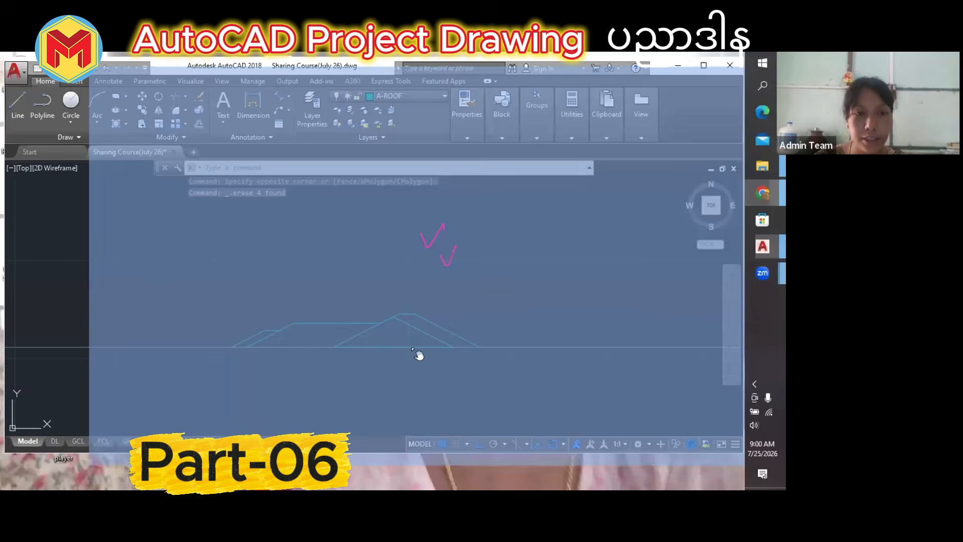
{"action": "left_click", "coordinate": [83, 373]}
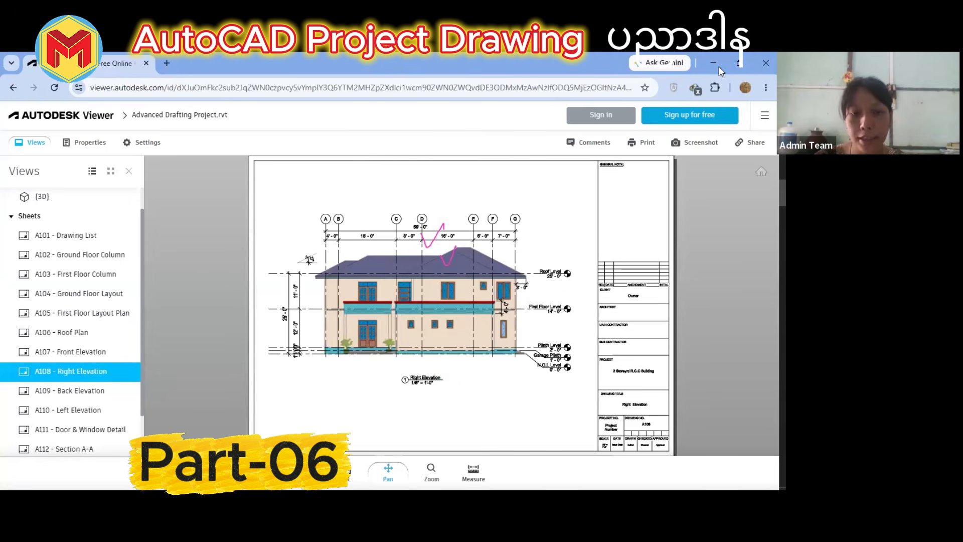
{"action": "key", "text": "alt+Tab"}
Offset the gable's right and left slopes 6 inches to the inner side of the roof.
{"action": "scroll", "coordinate": [354, 354], "scroll_direction": "up", "scroll_amount": 3}
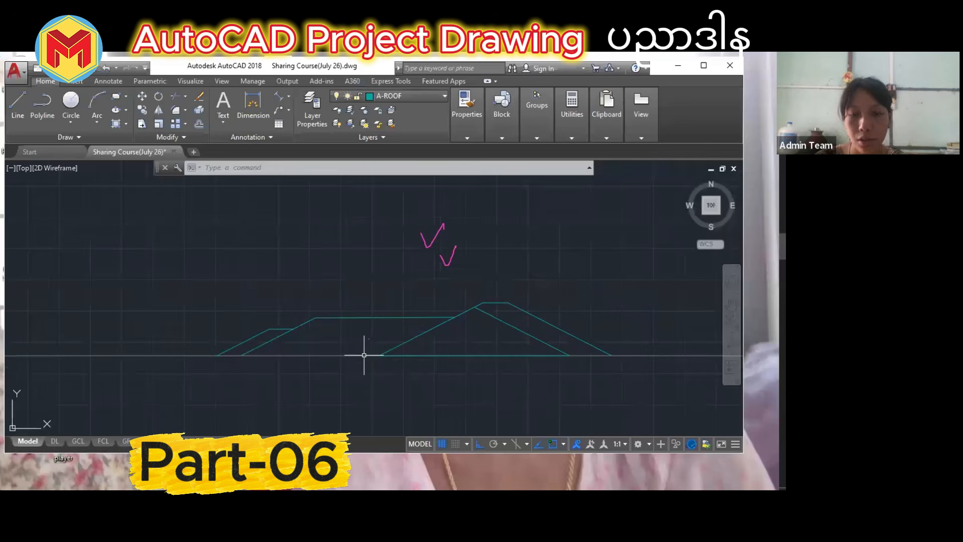
{"action": "type", "text": "o"}
{"action": "key", "text": "Return"}
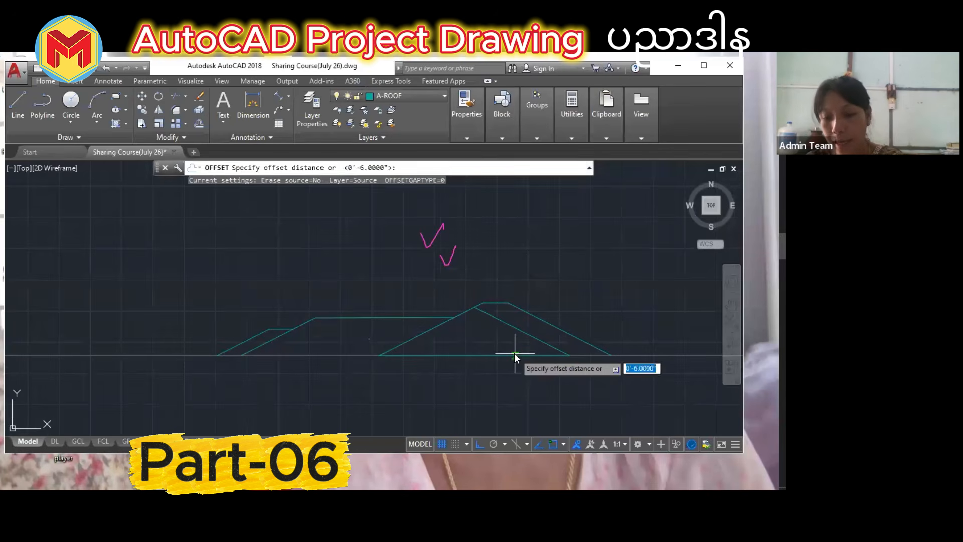
{"action": "type", "text": "6"}
{"action": "key", "text": "Return"}
{"action": "scroll", "coordinate": [515, 337], "scroll_direction": "up", "scroll_amount": 4}
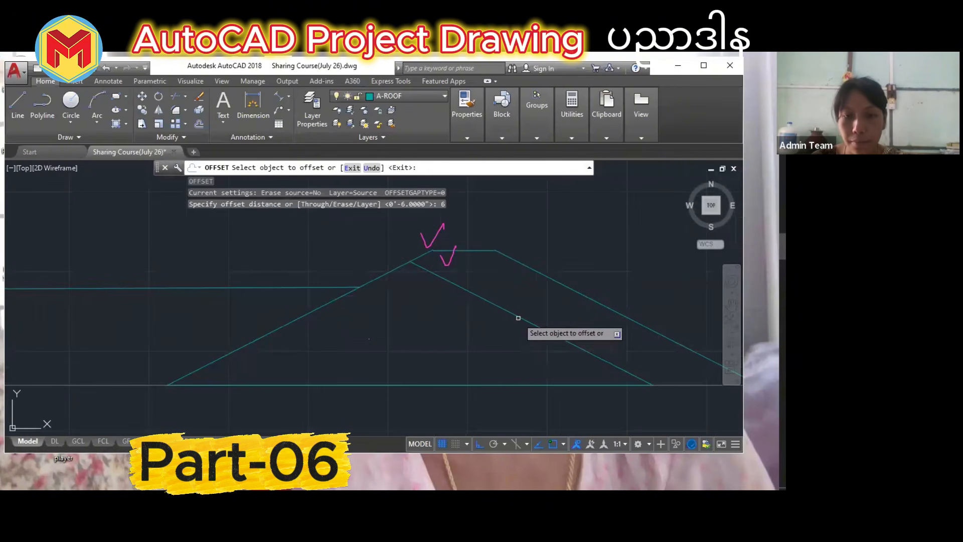
{"action": "left_click", "coordinate": [518, 317]}
{"action": "left_click", "coordinate": [432, 304]}
{"action": "left_click", "coordinate": [344, 294]}
{"action": "left_click", "coordinate": [448, 287]}
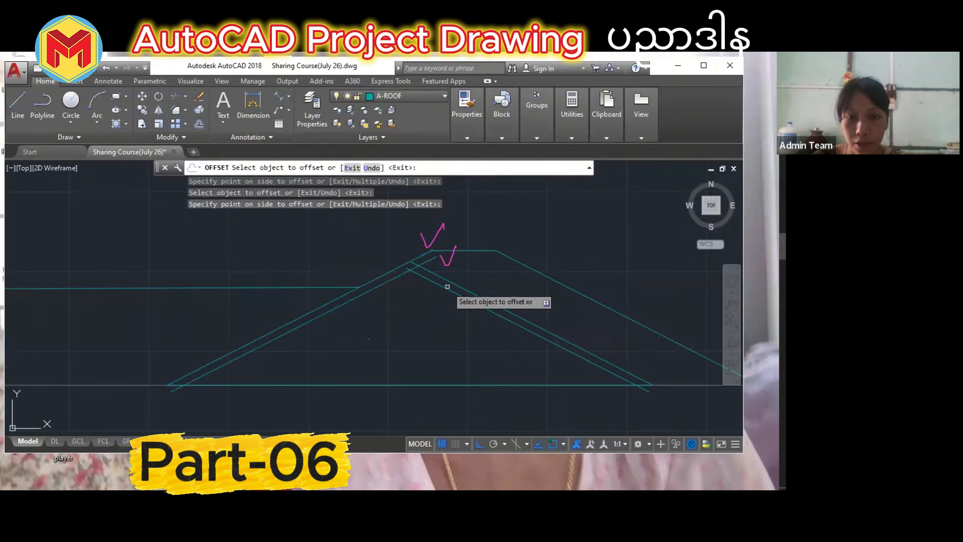
Offset the top ridge, the outer right slope and the long lower ridge 6 inches inward.
{"action": "left_click", "coordinate": [474, 251]}
{"action": "left_click", "coordinate": [476, 267]}
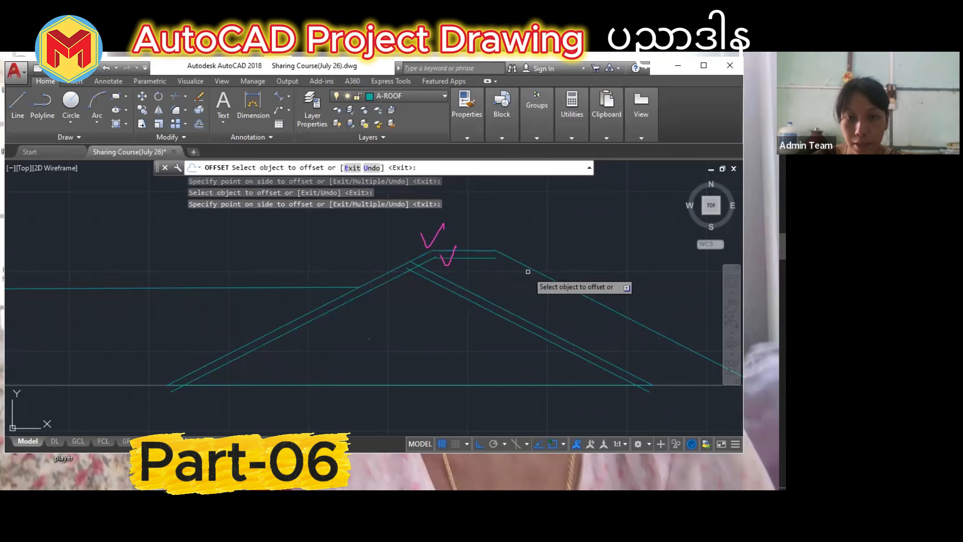
{"action": "left_click", "coordinate": [530, 269]}
{"action": "left_click", "coordinate": [525, 278]}
{"action": "left_click", "coordinate": [301, 288]}
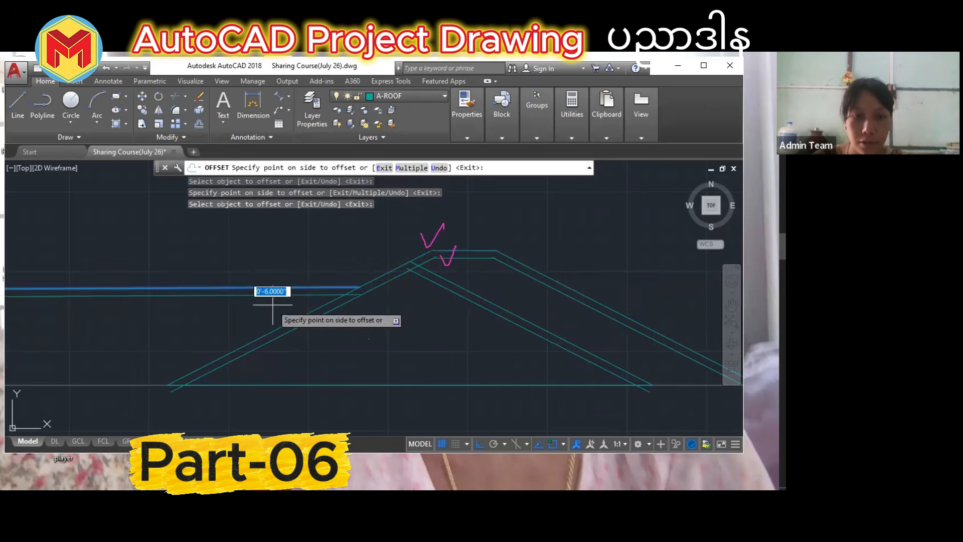
{"action": "left_click", "coordinate": [272, 305]}
Offset the slope at the left end of the long ridge and the short leftmost ridge 6 inches inward.
{"action": "middle_click_drag", "start_coordinate": [304, 302], "coordinate": [648, 249]}
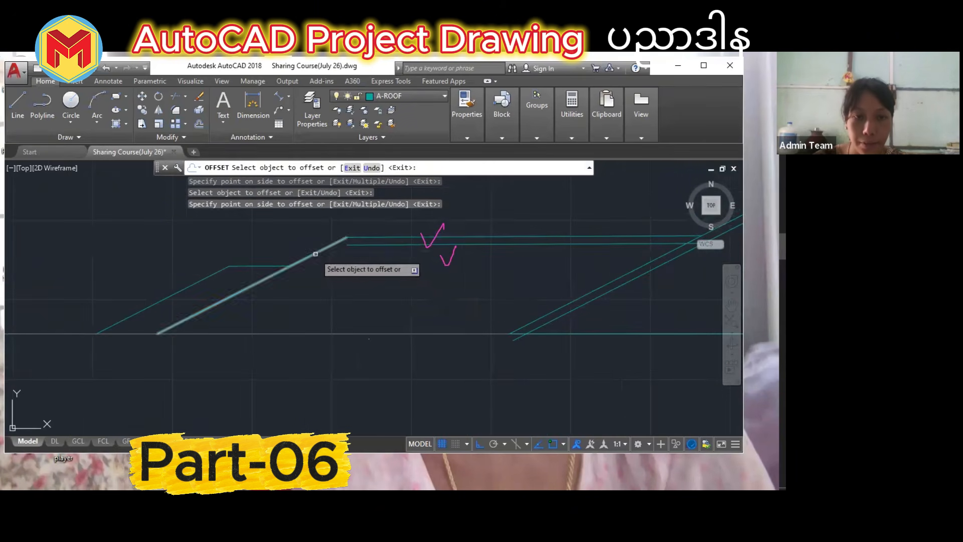
{"action": "left_click", "coordinate": [315, 254]}
{"action": "left_click", "coordinate": [319, 260]}
{"action": "left_click", "coordinate": [236, 266]}
{"action": "left_click", "coordinate": [219, 279]}
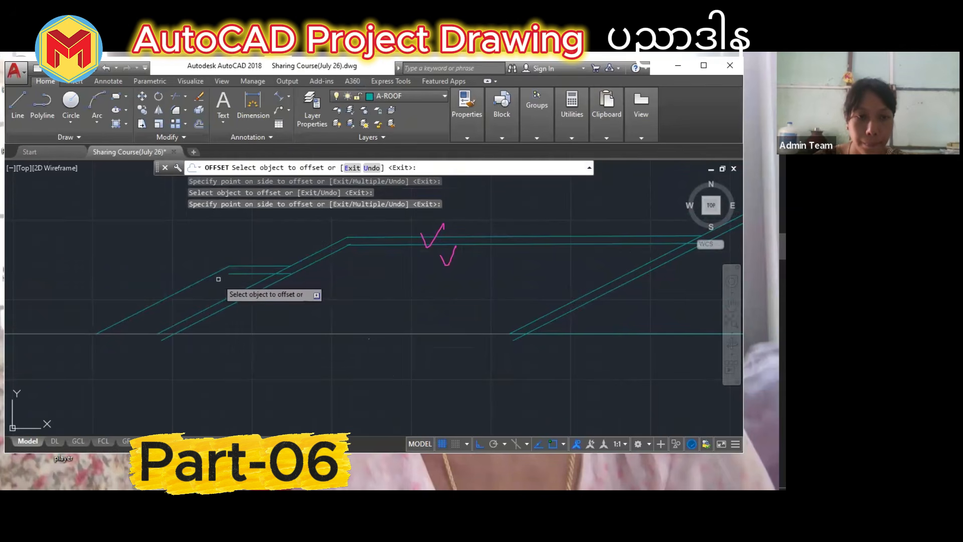
Offset the leftmost roof slope 6 inches inward.
{"action": "left_click", "coordinate": [215, 285]}
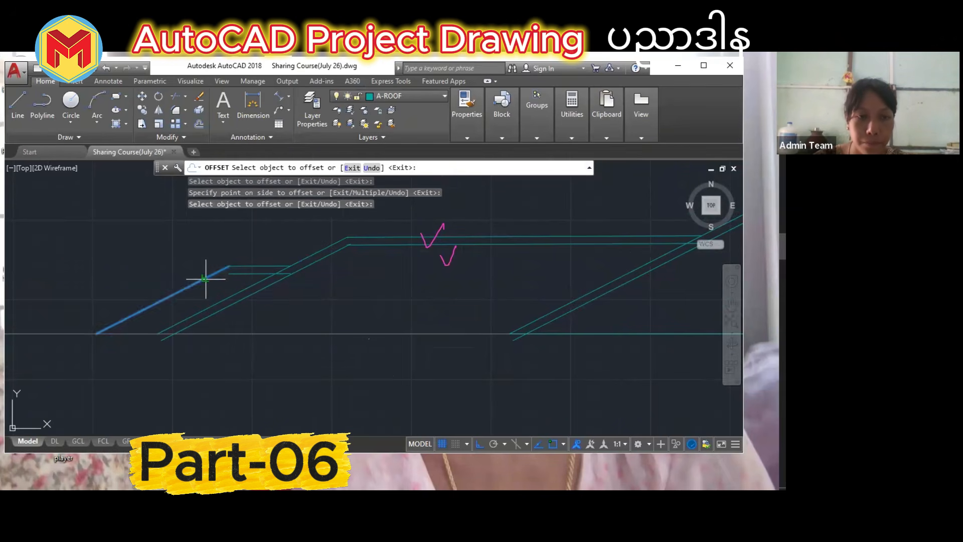
{"action": "key", "text": "Escape"}
{"action": "scroll", "coordinate": [258, 296], "scroll_direction": "down", "scroll_amount": 3}
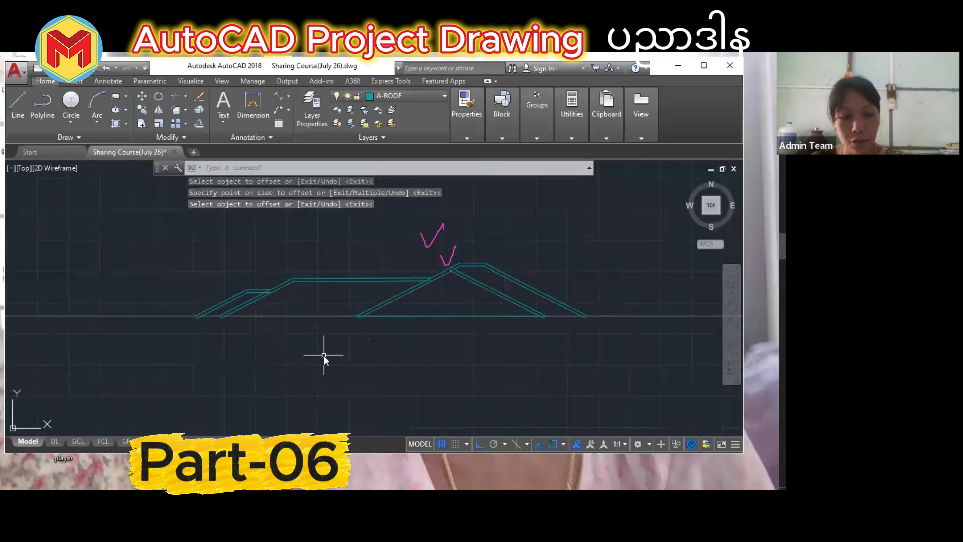
Trim the inner offset lines of the outer right slope and the gable's right slope where they extend below the base line.
{"action": "type", "text": "tr"}
{"action": "key", "text": "Return"}
{"action": "key", "text": "Return"}
{"action": "scroll", "coordinate": [585, 322], "scroll_direction": "up", "scroll_amount": 3}
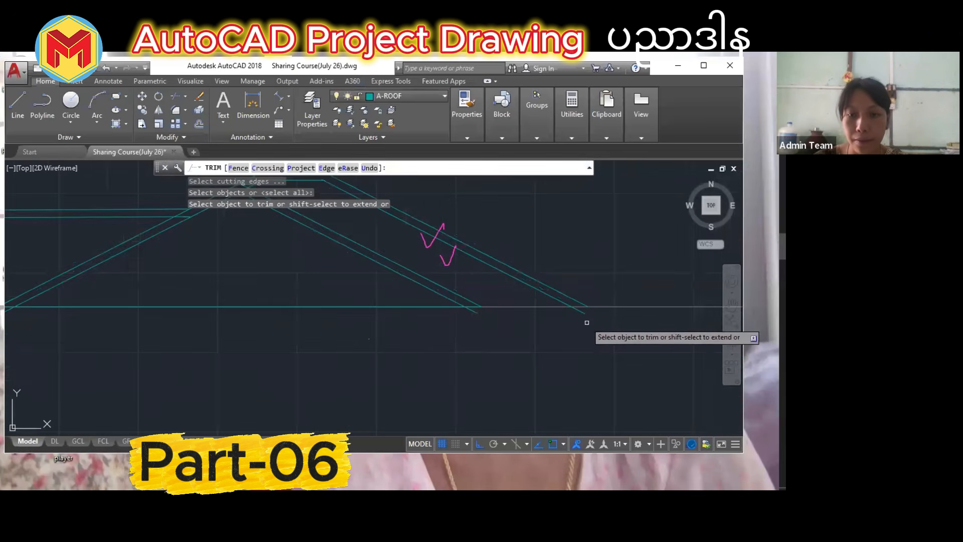
{"action": "left_click", "coordinate": [584, 311]}
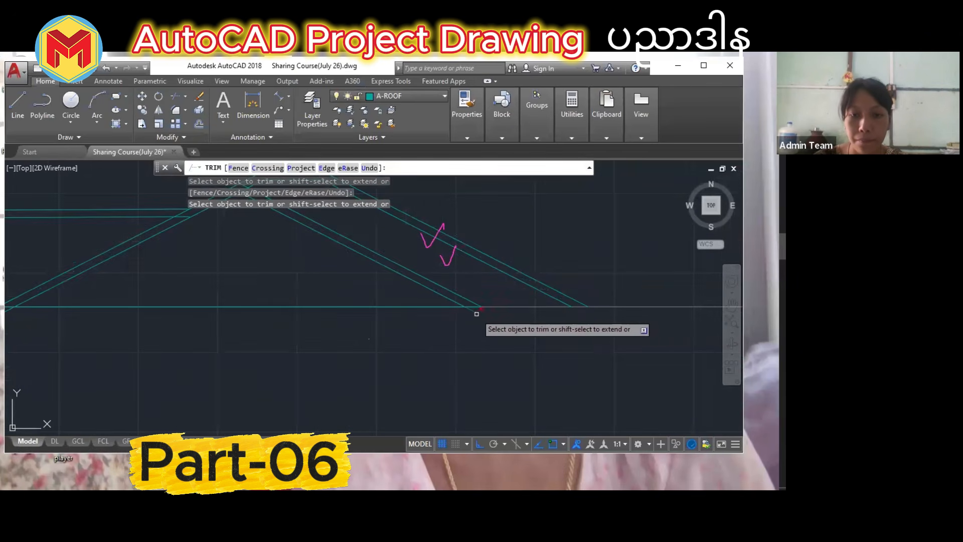
{"action": "scroll", "coordinate": [476, 314], "scroll_direction": "down", "scroll_amount": 2}
Trim the inner lines of the two left slopes at the base line and where they overrun the short and long ridges.
{"action": "scroll", "coordinate": [294, 323], "scroll_direction": "up", "scroll_amount": 2}
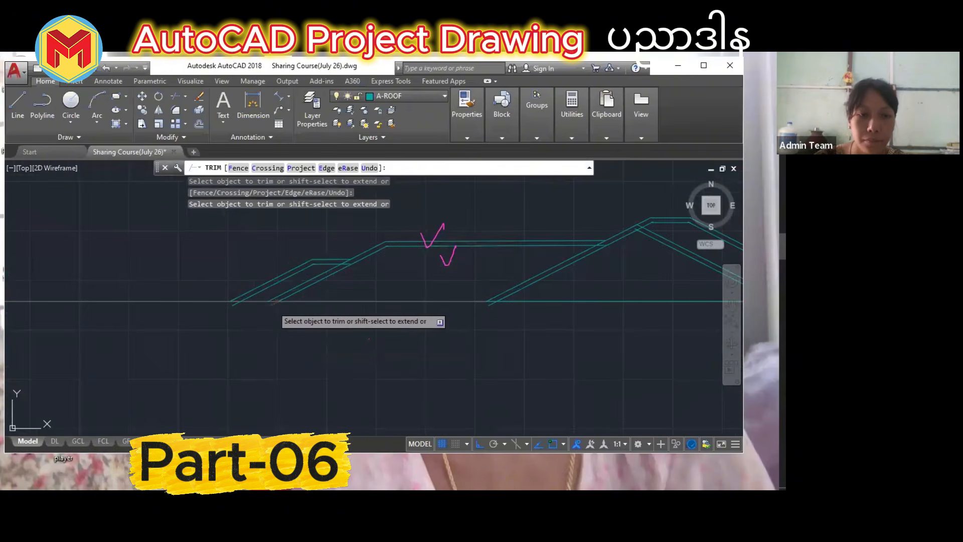
{"action": "scroll", "coordinate": [349, 268], "scroll_direction": "up", "scroll_amount": 5}
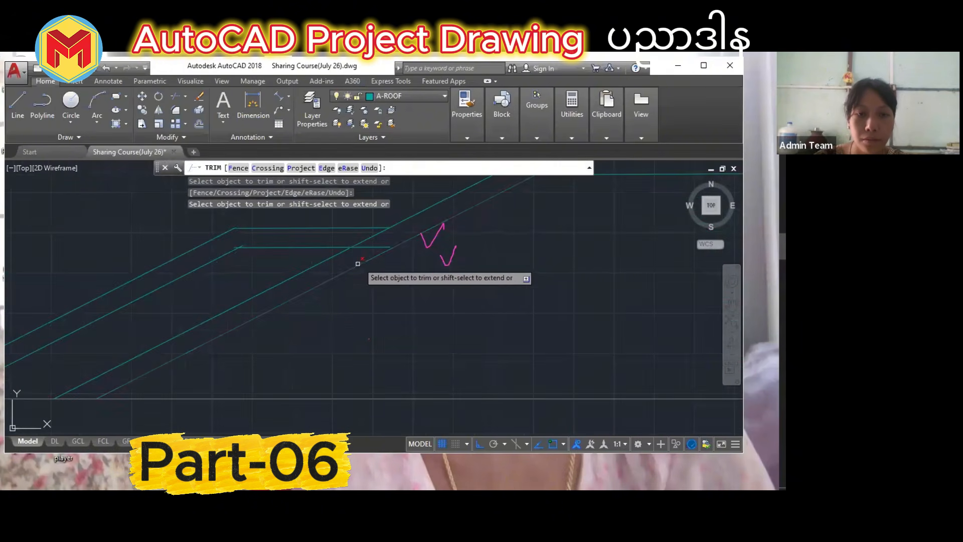
{"action": "scroll", "coordinate": [249, 250], "scroll_direction": "up", "scroll_amount": 3}
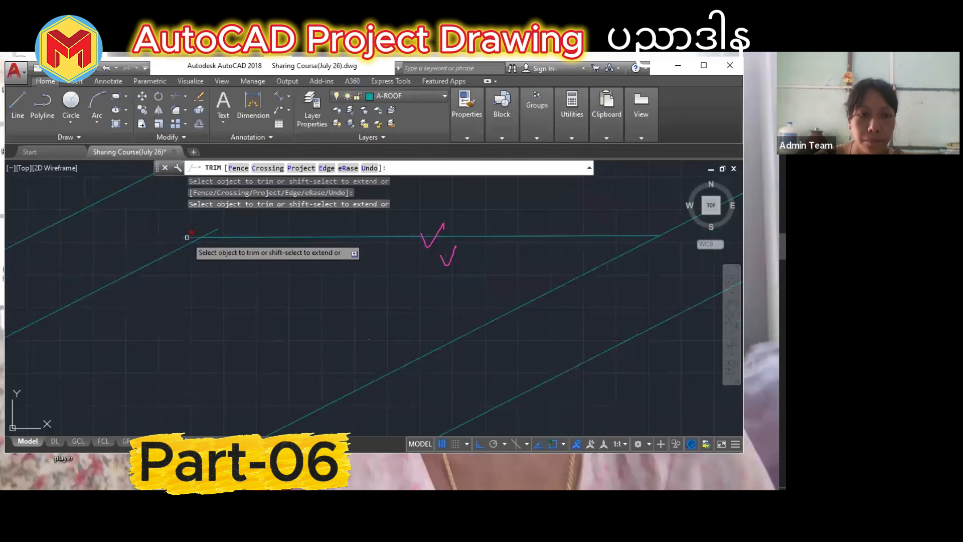
{"action": "scroll", "coordinate": [261, 256], "scroll_direction": "down", "scroll_amount": 3}
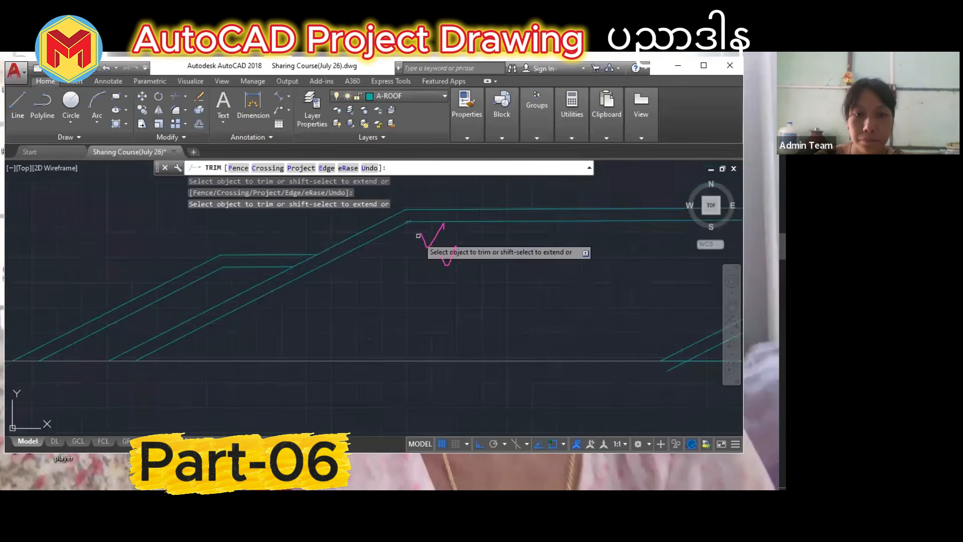
{"action": "scroll", "coordinate": [389, 216], "scroll_direction": "up", "scroll_amount": 2}
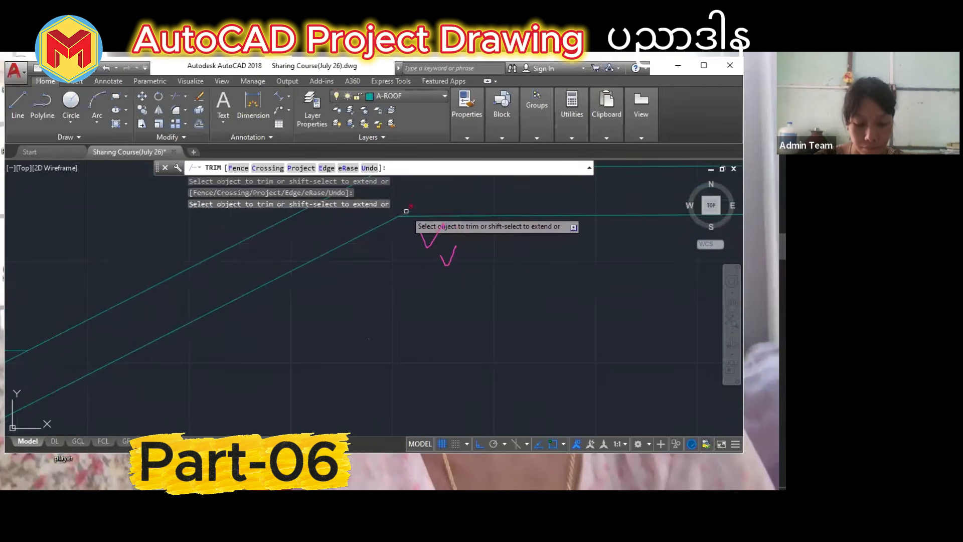
{"action": "scroll", "coordinate": [357, 268], "scroll_direction": "down", "scroll_amount": 3}
{"action": "middle_click_drag", "start_coordinate": [356, 283], "coordinate": [497, 299]}
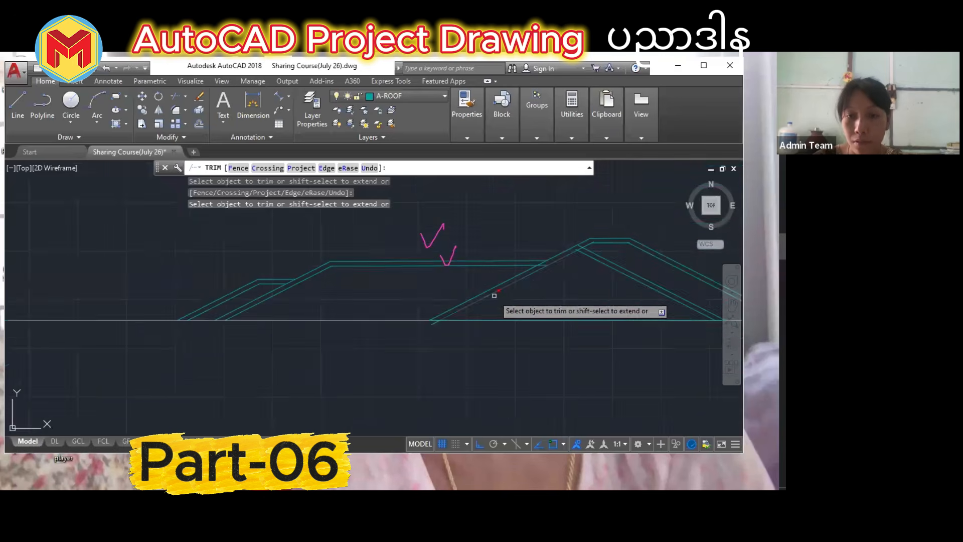
Trim the end of the long lower ridge's inner line that crosses the gable's left slope.
{"action": "scroll", "coordinate": [524, 289], "scroll_direction": "up", "scroll_amount": 5}
{"action": "left_click", "coordinate": [517, 278]}
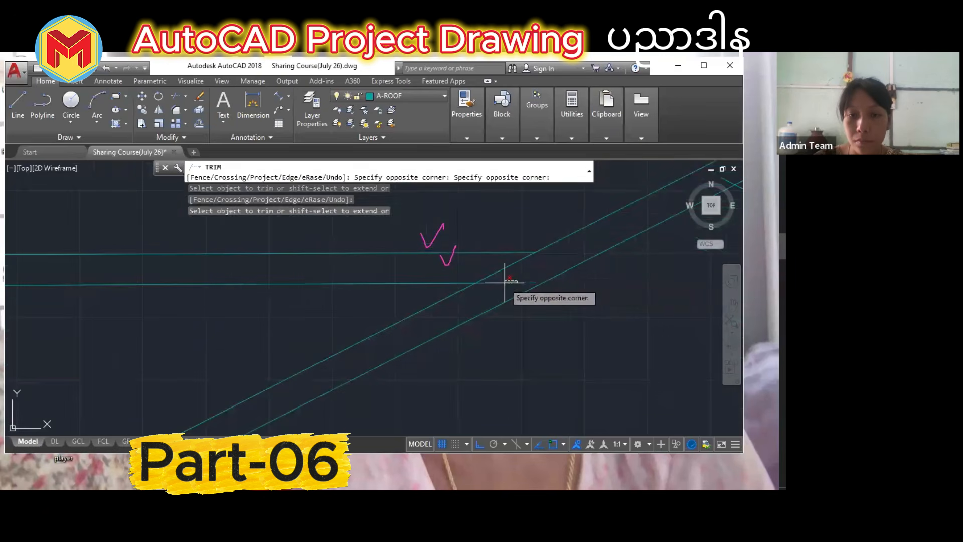
{"action": "left_click", "coordinate": [502, 285]}
{"action": "scroll", "coordinate": [478, 292], "scroll_direction": "down", "scroll_amount": 5}
Trim the gable's right slope lines back to the left slope's inner line, and trim the overruns at the top ridge's inner corners.
{"action": "scroll", "coordinate": [569, 262], "scroll_direction": "up", "scroll_amount": 5}
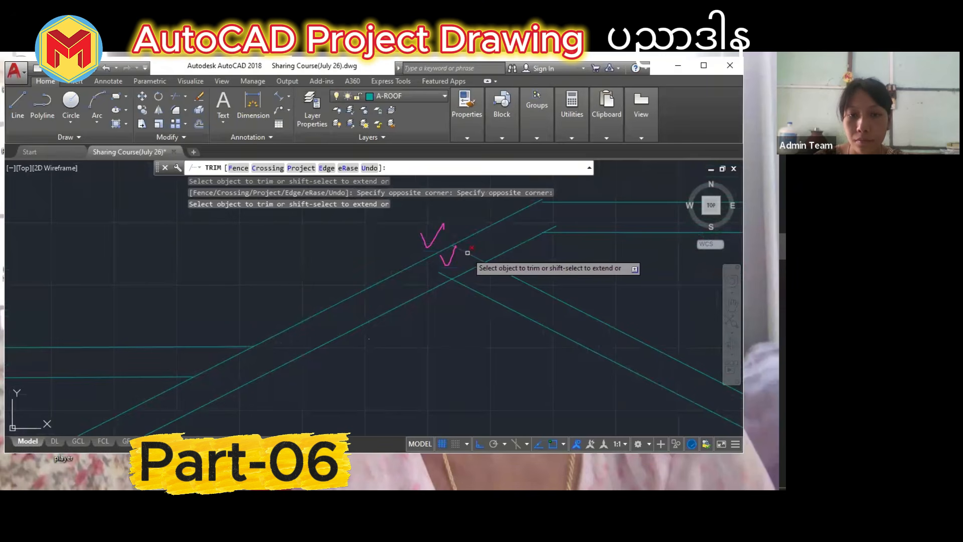
{"action": "left_click", "coordinate": [443, 271]}
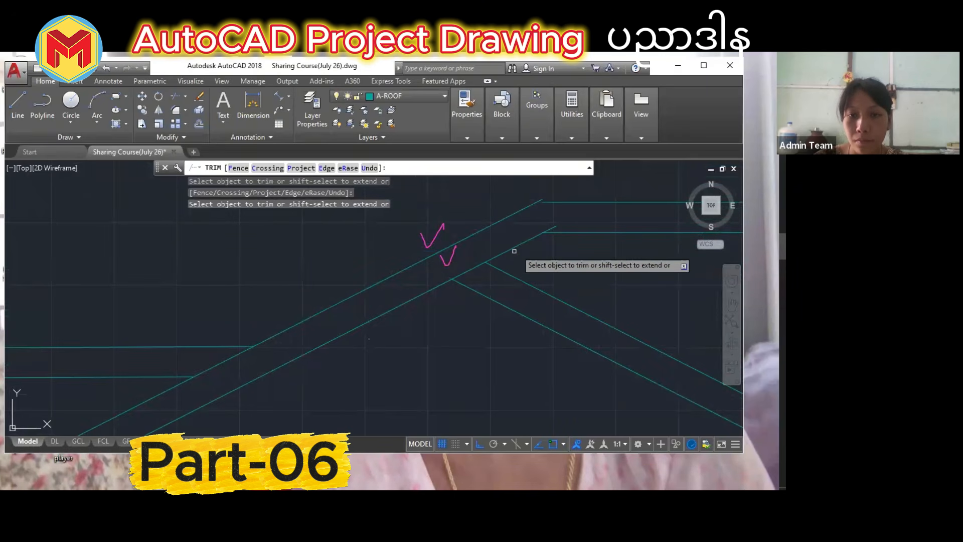
{"action": "left_click", "coordinate": [555, 228]}
{"action": "scroll", "coordinate": [530, 237], "scroll_direction": "down", "scroll_amount": 4}
{"action": "middle_click_drag", "start_coordinate": [528, 237], "coordinate": [446, 277]}
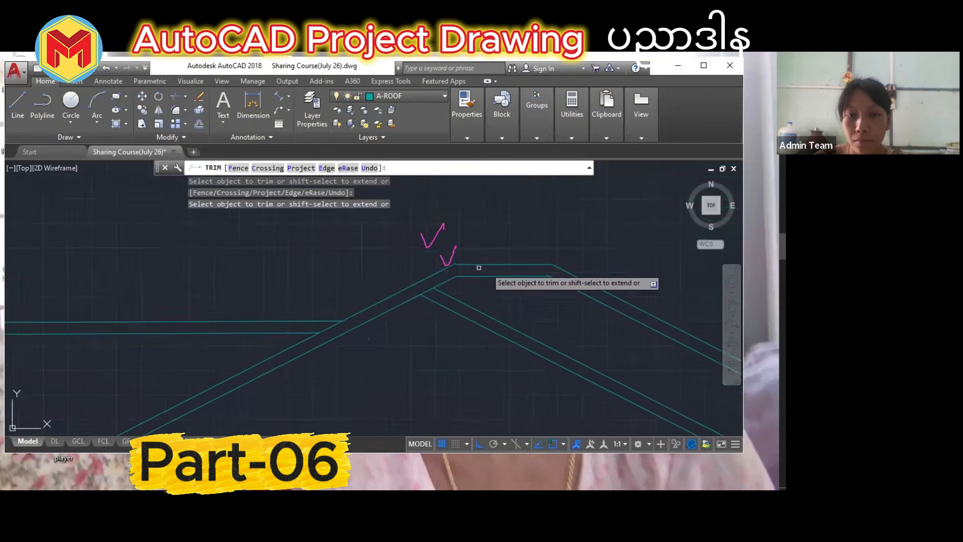
{"action": "scroll", "coordinate": [572, 287], "scroll_direction": "up", "scroll_amount": 6}
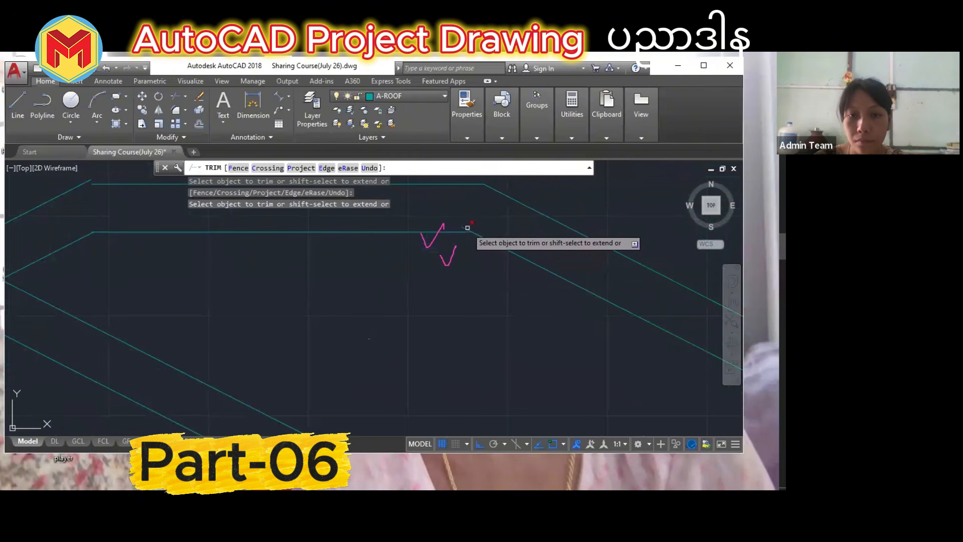
{"action": "scroll", "coordinate": [561, 327], "scroll_direction": "down", "scroll_amount": 4}
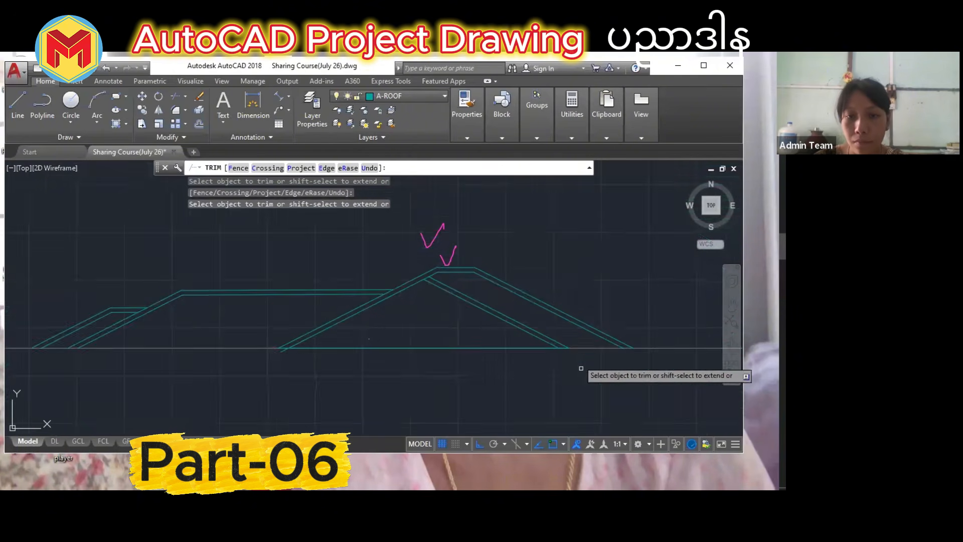
{"action": "scroll", "coordinate": [415, 279], "scroll_direction": "up", "scroll_amount": 5}
{"action": "key", "text": "Escape"}
{"action": "scroll", "coordinate": [438, 412], "scroll_direction": "up", "scroll_amount": 2}
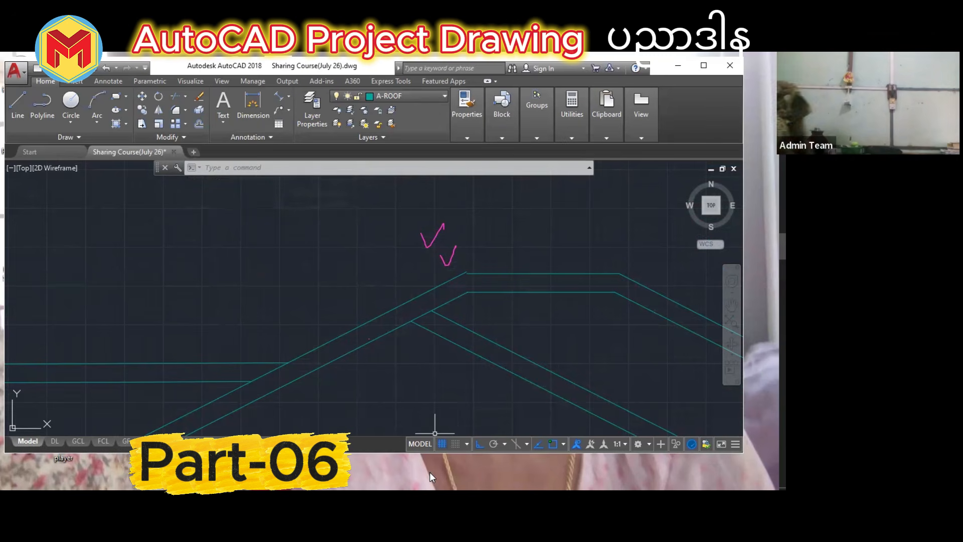
{"action": "scroll", "coordinate": [497, 311], "scroll_direction": "up", "scroll_amount": 2}
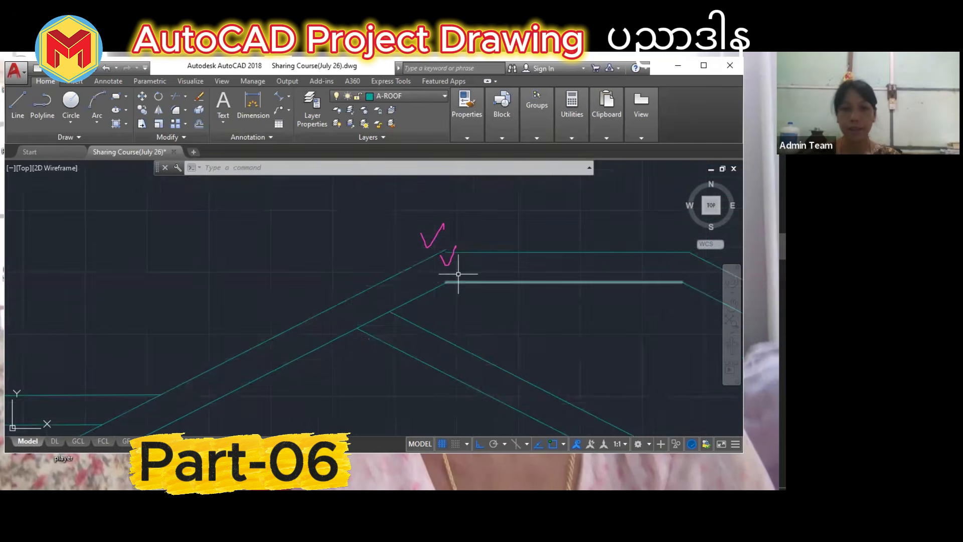
{"action": "scroll", "coordinate": [459, 274], "scroll_direction": "up", "scroll_amount": 1}
{"action": "middle_click_drag", "start_coordinate": [458, 274], "coordinate": [458, 336]}
{"action": "scroll", "coordinate": [459, 337], "scroll_direction": "down", "scroll_amount": 2}
{"action": "scroll", "coordinate": [450, 328], "scroll_direction": "up", "scroll_amount": 2}
{"action": "scroll", "coordinate": [446, 311], "scroll_direction": "up", "scroll_amount": 2}
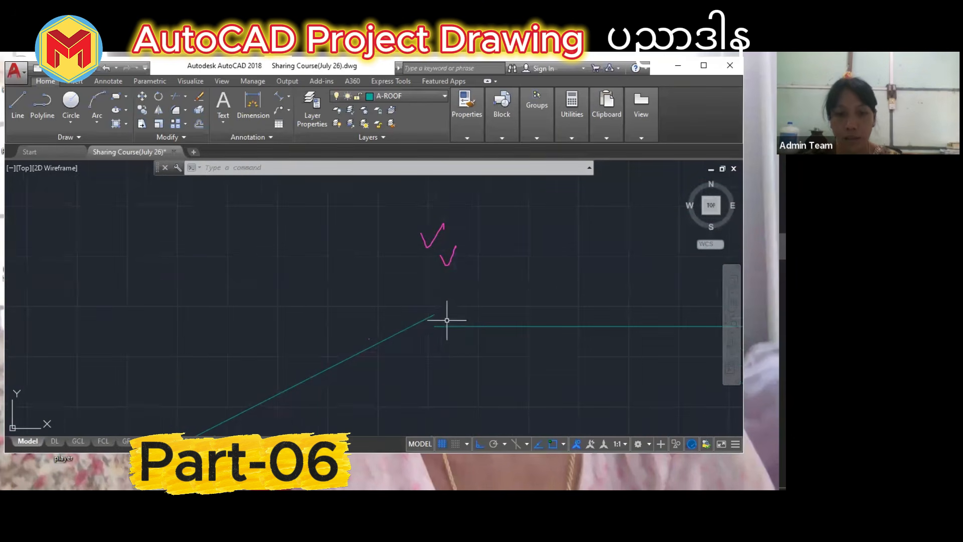
{"action": "scroll", "coordinate": [453, 349], "scroll_direction": "down", "scroll_amount": 2}
{"action": "type", "text": "f"}
{"action": "key", "text": "Return"}
{"action": "type", "text": "r"}
{"action": "key", "text": "Return"}
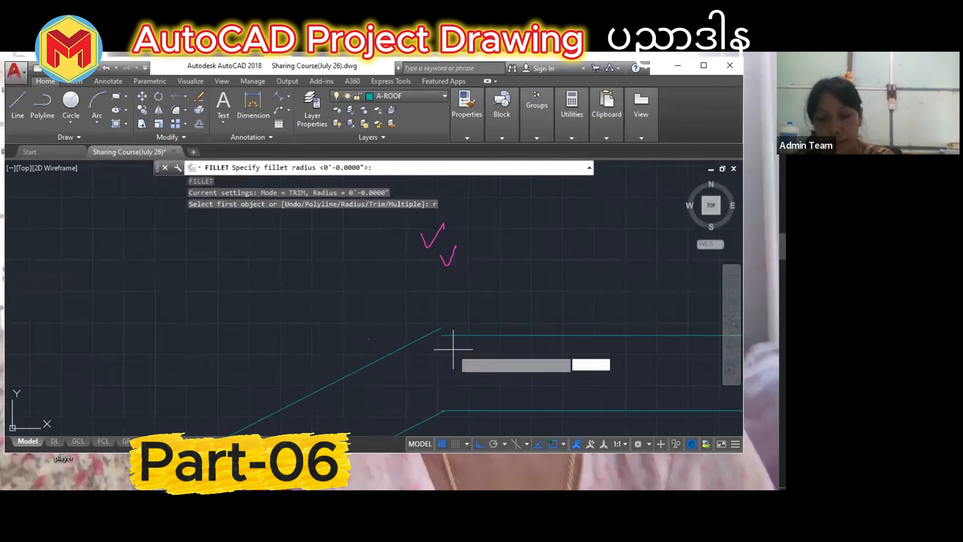
{"action": "type", "text": "0"}
{"action": "key", "text": "Return"}
{"action": "left_click", "coordinate": [448, 335]}
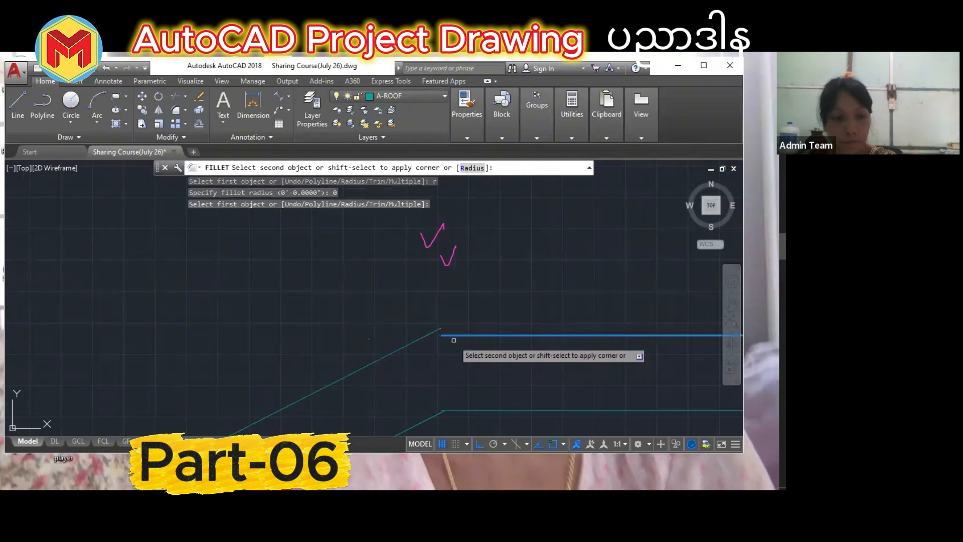
{"action": "key", "text": "Escape"}
{"action": "scroll", "coordinate": [451, 338], "scroll_direction": "down", "scroll_amount": 2}
{"action": "scroll", "coordinate": [447, 337], "scroll_direction": "down", "scroll_amount": 2}
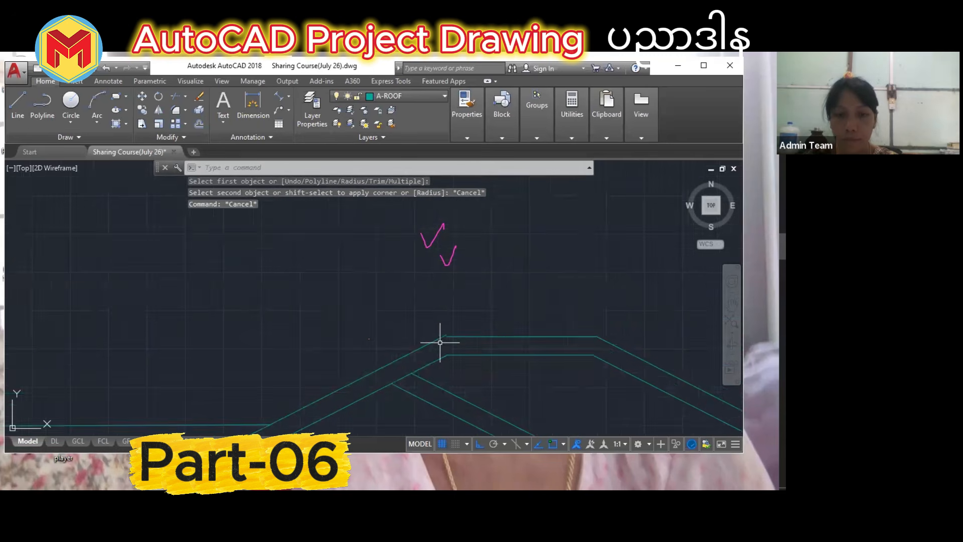
Trim the inner line of the gable's left slope where it extends below the base line.
{"action": "middle_click_drag", "start_coordinate": [471, 360], "coordinate": [471, 284]}
{"action": "middle_click_drag", "start_coordinate": [276, 398], "coordinate": [331, 381]}
{"action": "type", "text": "tr"}
{"action": "key", "text": "Return"}
{"action": "key", "text": "Return"}
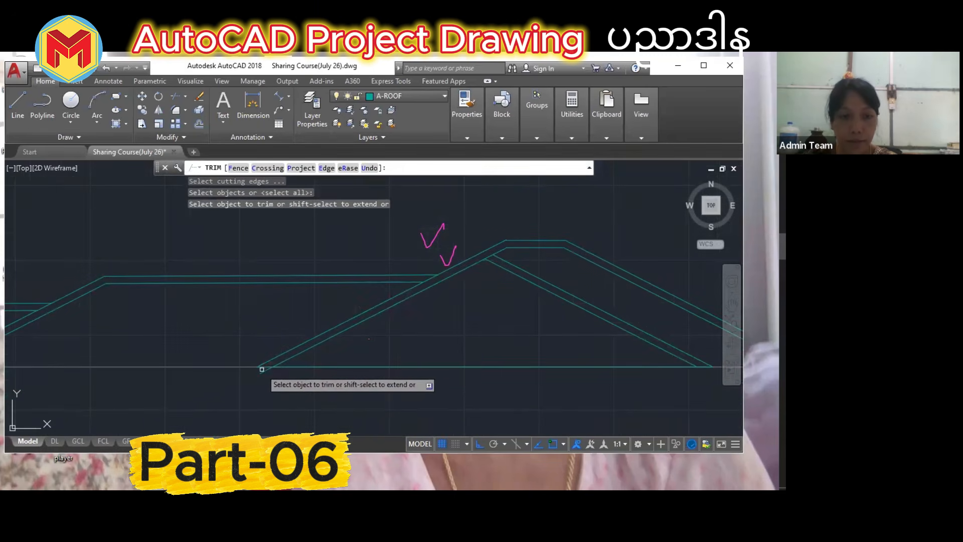
{"action": "left_click", "coordinate": [263, 370]}
{"action": "scroll", "coordinate": [270, 371], "scroll_direction": "down", "scroll_amount": 5}
{"action": "key", "text": "Return"}
Trim the short overrun of the top ridge's inner line where it meets the gable's left slope.
{"action": "scroll", "coordinate": [386, 363], "scroll_direction": "up", "scroll_amount": 5}
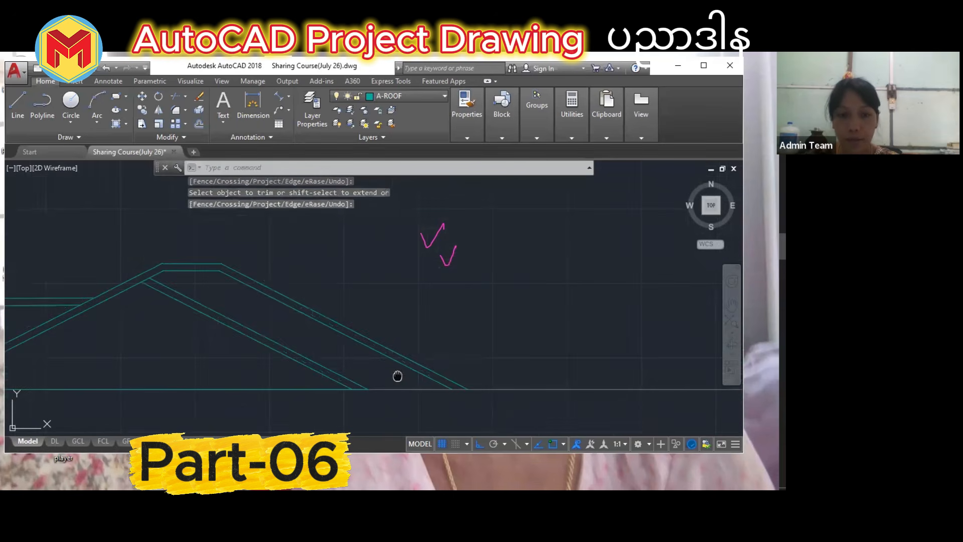
{"action": "middle_click_drag", "start_coordinate": [398, 376], "coordinate": [518, 370]}
{"action": "scroll", "coordinate": [303, 267], "scroll_direction": "up", "scroll_amount": 3}
{"action": "middle_click_drag", "start_coordinate": [303, 267], "coordinate": [365, 303]}
{"action": "scroll", "coordinate": [310, 286], "scroll_direction": "up", "scroll_amount": 3}
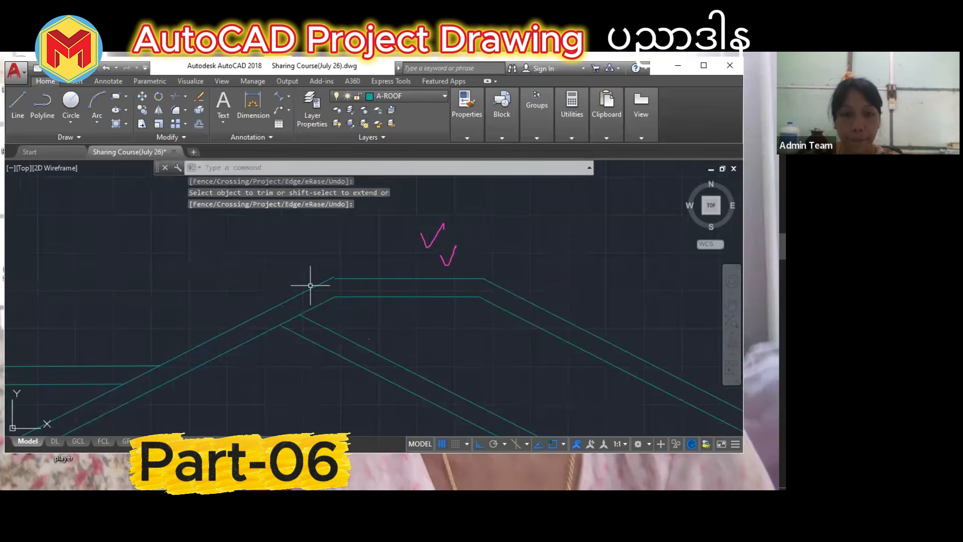
{"action": "scroll", "coordinate": [349, 310], "scroll_direction": "up", "scroll_amount": 2}
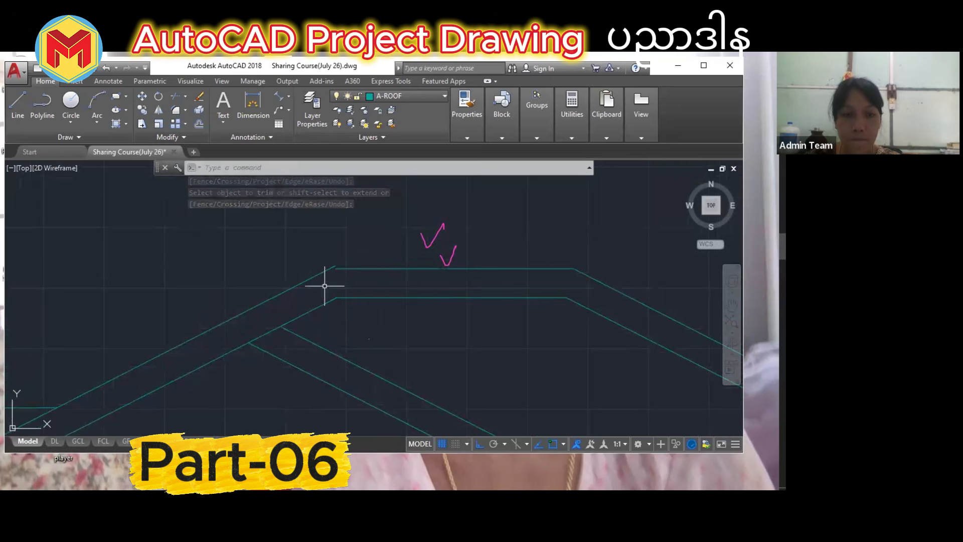
{"action": "scroll", "coordinate": [365, 322], "scroll_direction": "up", "scroll_amount": 3}
{"action": "scroll", "coordinate": [344, 325], "scroll_direction": "up", "scroll_amount": 2}
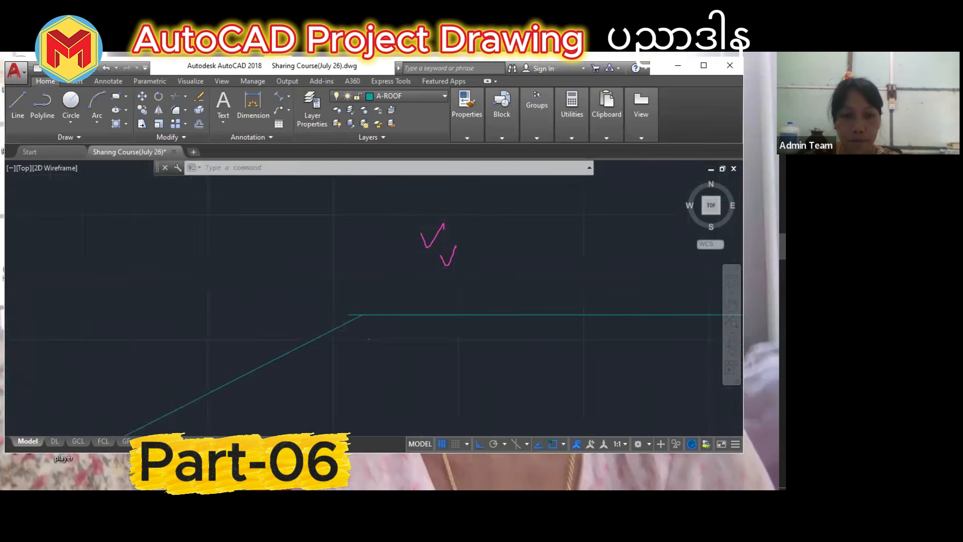
{"action": "type", "text": "tr"}
{"action": "key", "text": "Return"}
{"action": "key", "text": "Return"}
{"action": "left_click", "coordinate": [361, 315]}
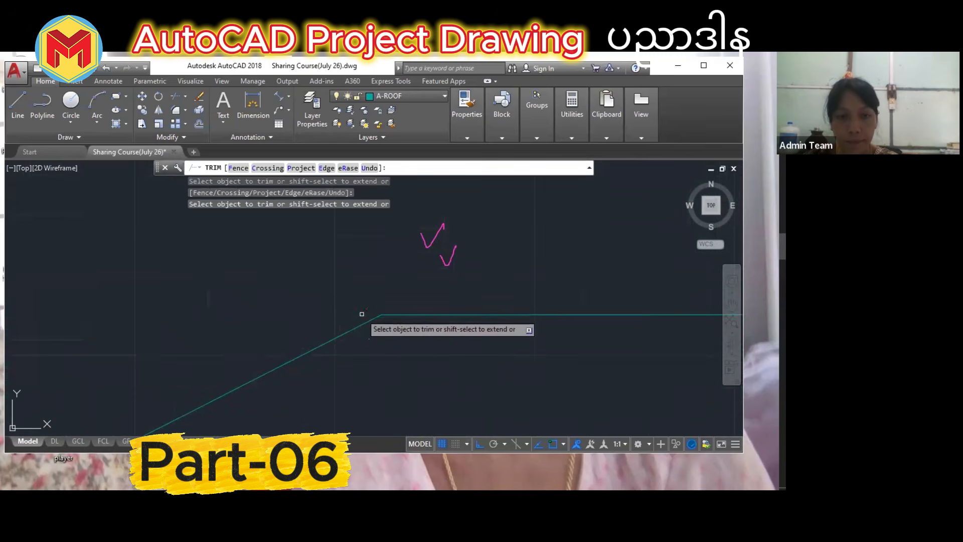
{"action": "scroll", "coordinate": [397, 319], "scroll_direction": "down", "scroll_amount": 3}
{"action": "key", "text": "Return"}
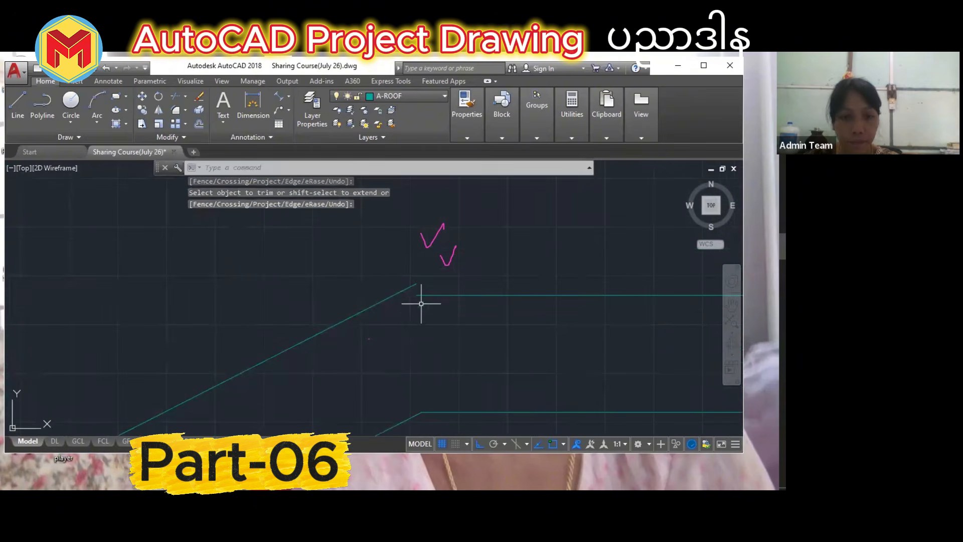
{"action": "type", "text": "f"}
{"action": "key", "text": "Return"}
{"action": "type", "text": "r"}
{"action": "key", "text": "Return"}
{"action": "type", "text": "0"}
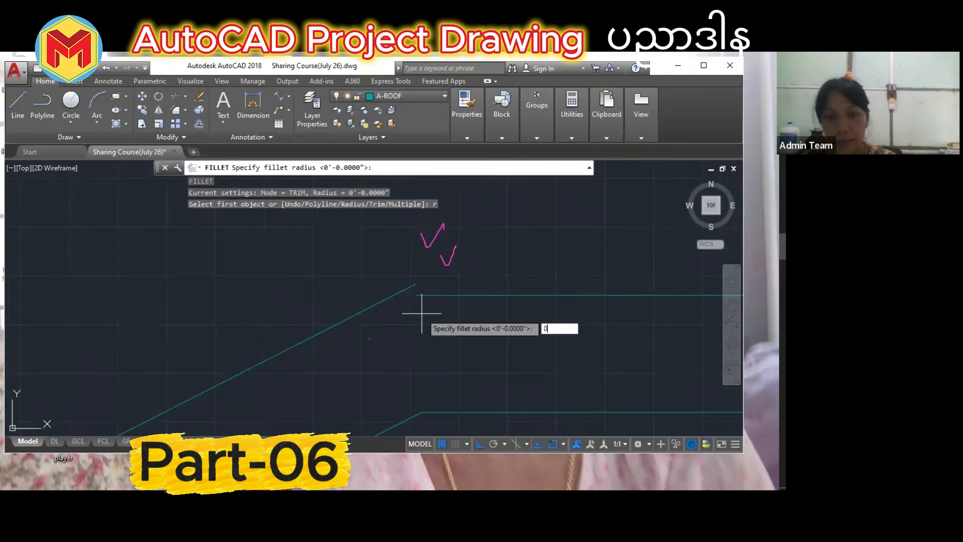
{"action": "key", "text": "Return"}
{"action": "left_click", "coordinate": [397, 291]}
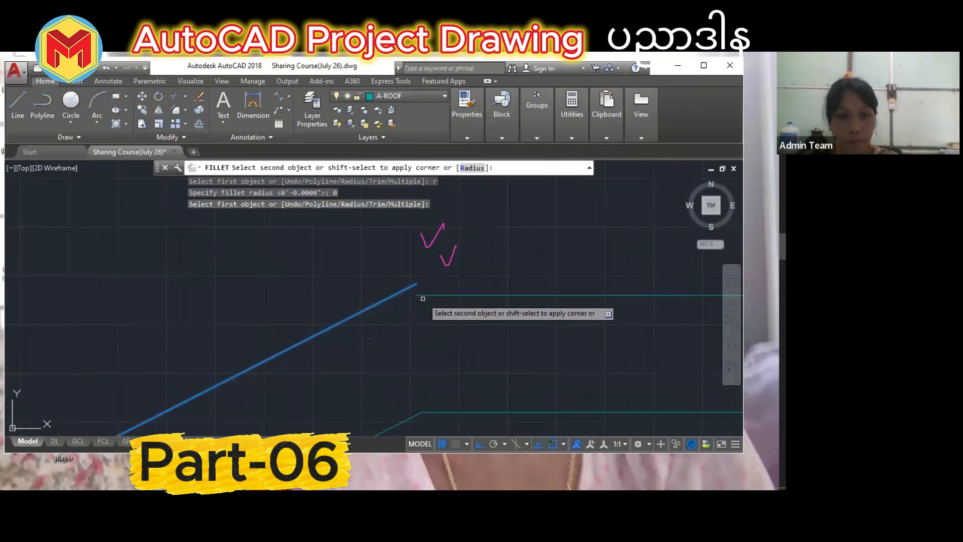
{"action": "key", "text": "Escape"}
{"action": "key", "text": "Escape"}
{"action": "scroll", "coordinate": [426, 304], "scroll_direction": "down", "scroll_amount": 2}
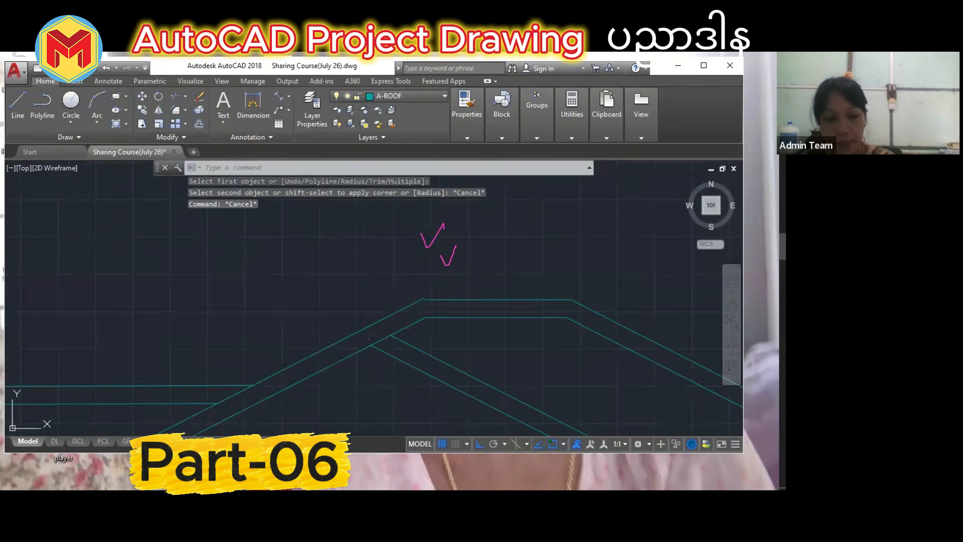
Draw a vertical construction line through the upper end of the gable's left slope and compare its position with the rotated roof plan.
{"action": "type", "text": "xl"}
{"action": "key", "text": "Return"}
{"action": "type", "text": "v"}
{"action": "key", "text": "Return"}
{"action": "scroll", "coordinate": [426, 311], "scroll_direction": "up", "scroll_amount": 2}
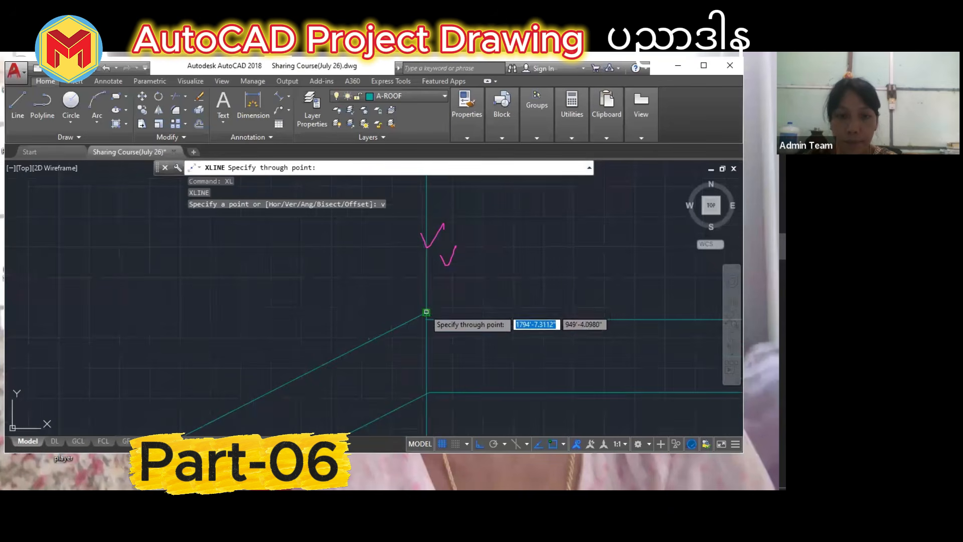
{"action": "left_click", "coordinate": [427, 312]}
{"action": "key", "text": "Return"}
{"action": "middle_click_drag", "start_coordinate": [428, 313], "coordinate": [447, 417]}
{"action": "scroll", "coordinate": [505, 334], "scroll_direction": "down", "scroll_amount": 5}
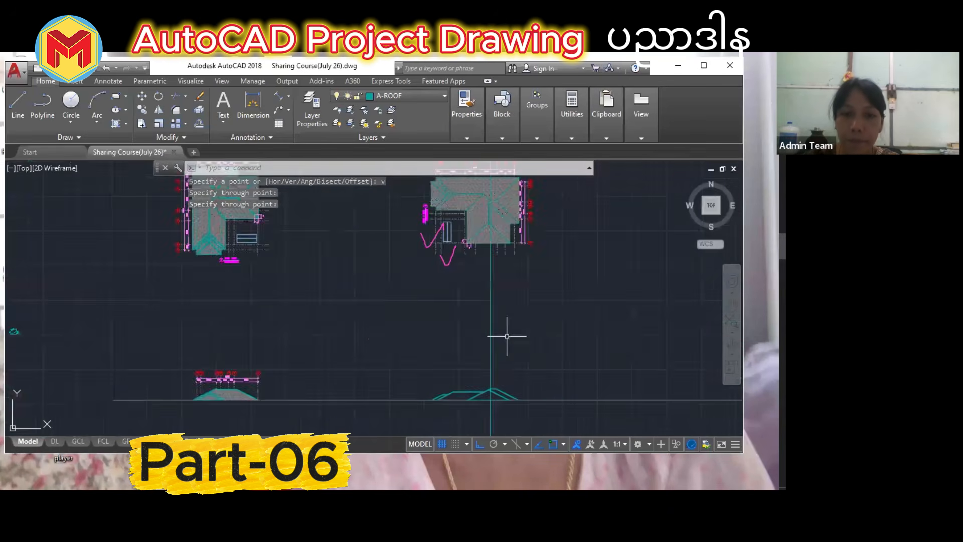
{"action": "scroll", "coordinate": [509, 328], "scroll_direction": "up", "scroll_amount": 6}
{"action": "scroll", "coordinate": [462, 273], "scroll_direction": "up", "scroll_amount": 2}
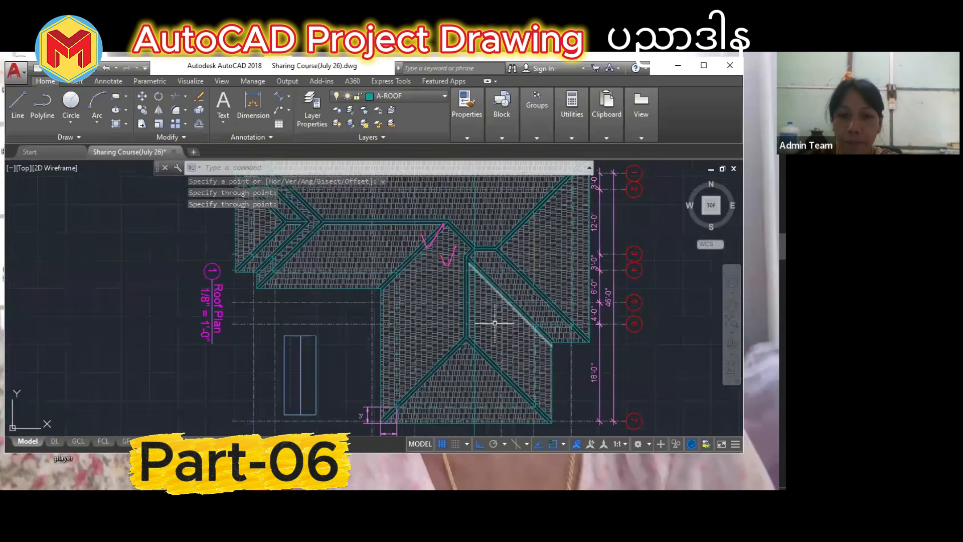
Draw a vertical construction line through the lower gable's ridge on the rotated roof plan and compare it with the elevation's gable peak.
{"action": "middle_click_drag", "start_coordinate": [494, 369], "coordinate": [524, 138]}
{"action": "scroll", "coordinate": [521, 281], "scroll_direction": "down", "scroll_amount": 3}
{"action": "scroll", "coordinate": [521, 384], "scroll_direction": "up", "scroll_amount": 2}
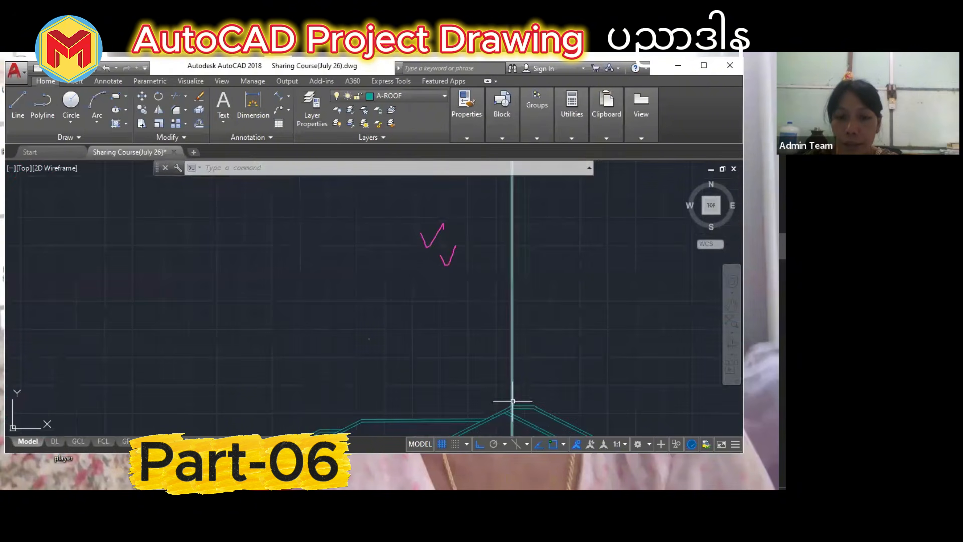
{"action": "scroll", "coordinate": [513, 402], "scroll_direction": "up", "scroll_amount": 2}
{"action": "scroll", "coordinate": [506, 410], "scroll_direction": "down", "scroll_amount": 3}
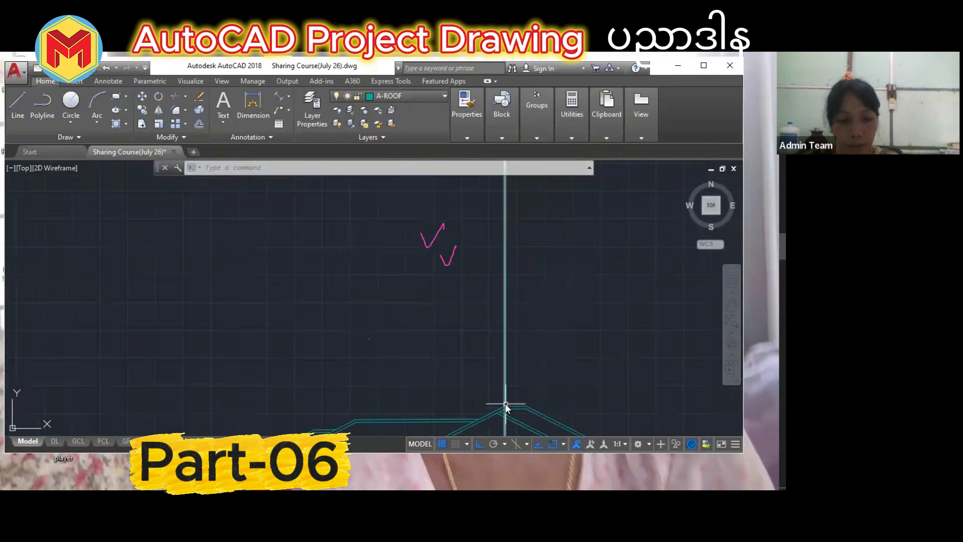
{"action": "key", "text": "Return"}
{"action": "type", "text": "v"}
{"action": "key", "text": "Return"}
{"action": "scroll", "coordinate": [501, 401], "scroll_direction": "down", "scroll_amount": 5}
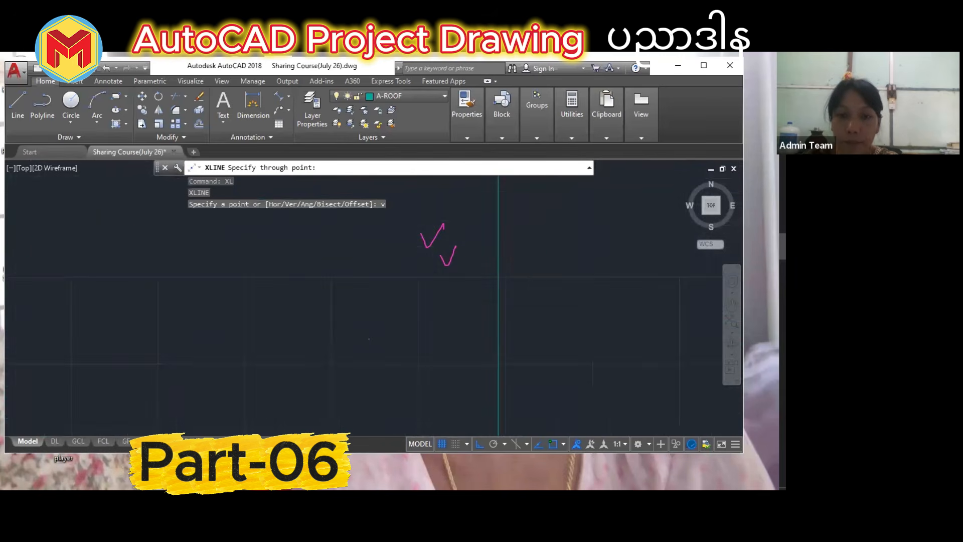
{"action": "scroll", "coordinate": [498, 301], "scroll_direction": "up", "scroll_amount": 7}
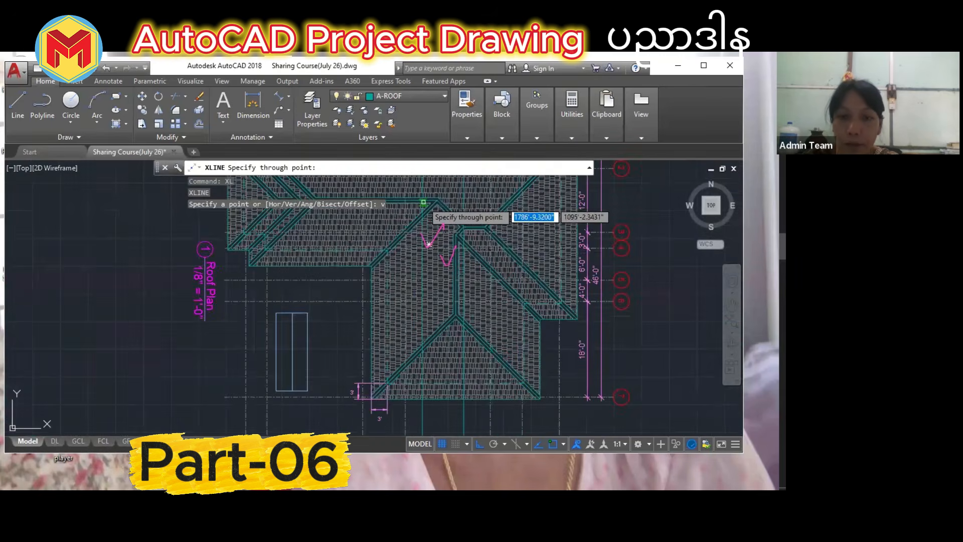
{"action": "scroll", "coordinate": [459, 246], "scroll_direction": "up", "scroll_amount": 4}
{"action": "left_click", "coordinate": [460, 230]}
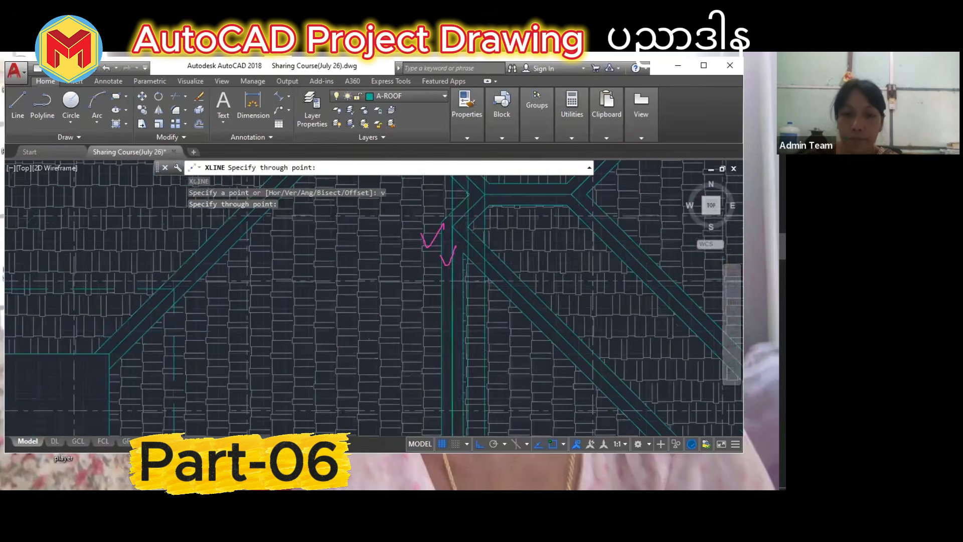
{"action": "key", "text": "Return"}
{"action": "scroll", "coordinate": [466, 225], "scroll_direction": "down", "scroll_amount": 4}
{"action": "scroll", "coordinate": [497, 279], "scroll_direction": "down", "scroll_amount": 4}
{"action": "scroll", "coordinate": [516, 280], "scroll_direction": "up", "scroll_amount": 8}
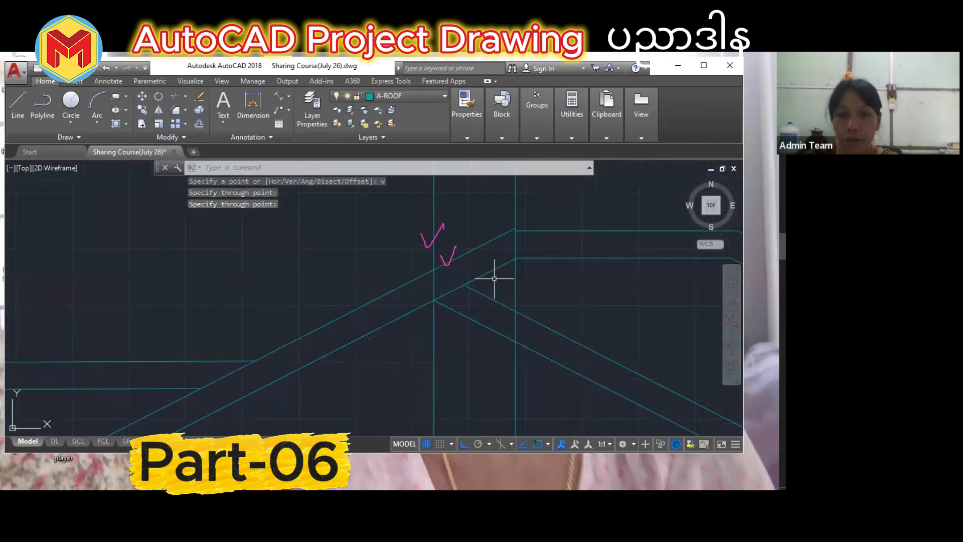
{"action": "scroll", "coordinate": [512, 235], "scroll_direction": "down", "scroll_amount": 4}
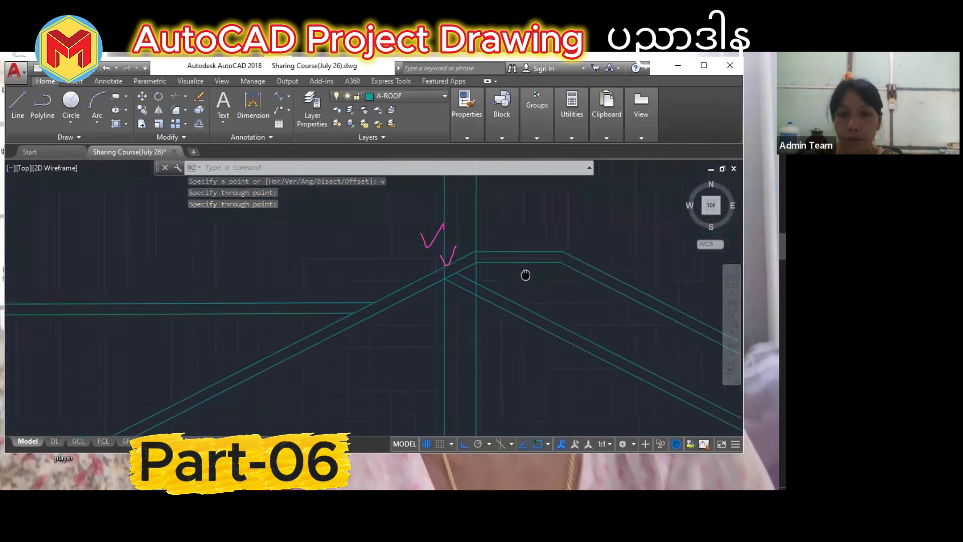
{"action": "scroll", "coordinate": [546, 281], "scroll_direction": "down", "scroll_amount": 4}
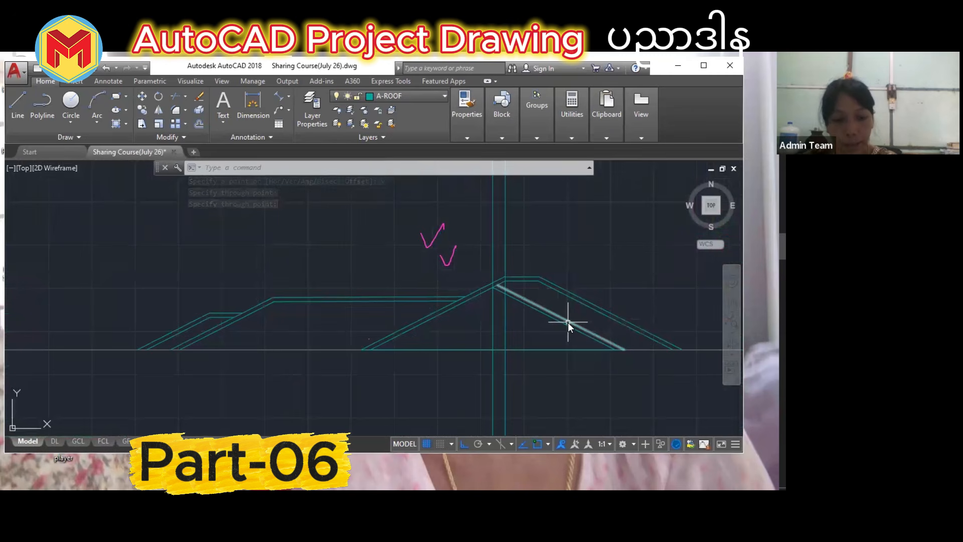
Draw vertical construction lines through the roof plan's rightmost eave corner and the right end of the short top ridge.
{"action": "type", "text": "xl"}
{"action": "key", "text": "Return"}
{"action": "type", "text": "v"}
{"action": "key", "text": "Return"}
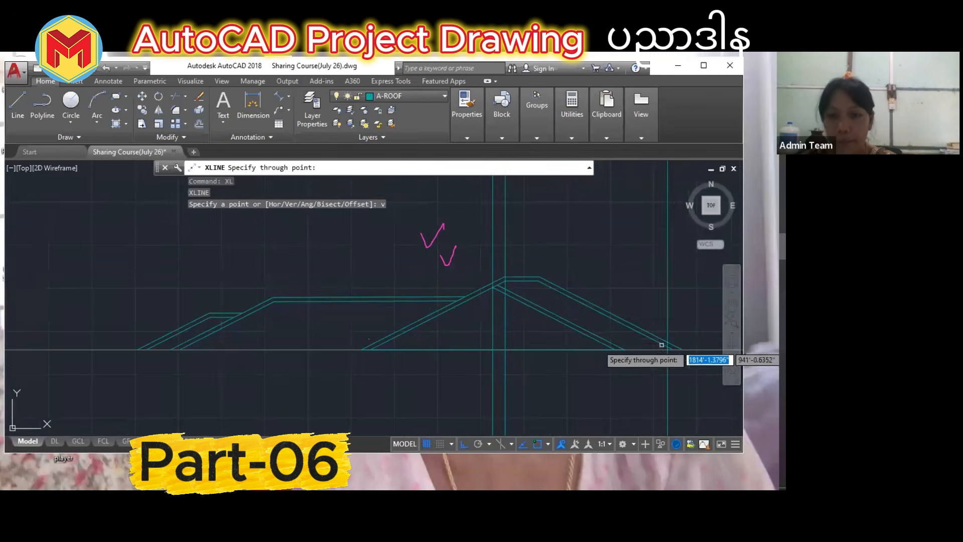
{"action": "scroll", "coordinate": [568, 321], "scroll_direction": "down", "scroll_amount": 5}
{"action": "scroll", "coordinate": [577, 281], "scroll_direction": "up", "scroll_amount": 3}
{"action": "scroll", "coordinate": [598, 263], "scroll_direction": "up", "scroll_amount": 5}
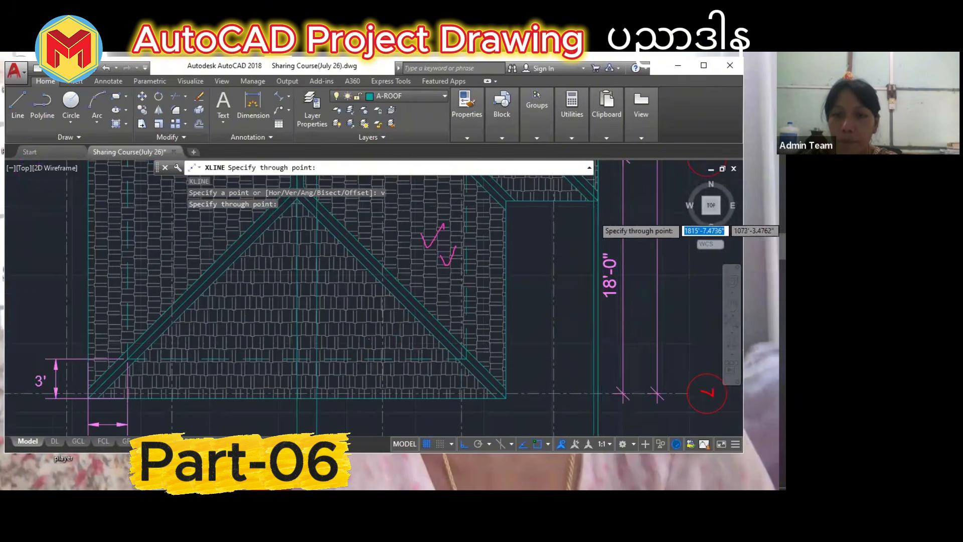
{"action": "scroll", "coordinate": [598, 201], "scroll_direction": "down", "scroll_amount": 5}
{"action": "scroll", "coordinate": [552, 223], "scroll_direction": "up", "scroll_amount": 3}
{"action": "scroll", "coordinate": [541, 232], "scroll_direction": "up", "scroll_amount": 5}
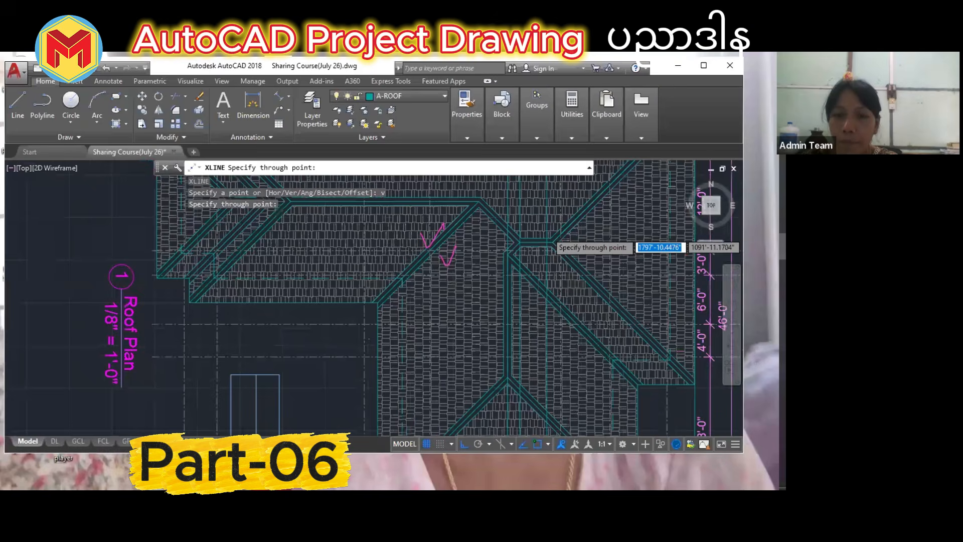
{"action": "left_click", "coordinate": [557, 257]}
{"action": "key", "text": "Return"}
Compare the ends of the elevation's top ridge and slopes with the vertical construction lines, checking the ridge's left corner closely.
{"action": "scroll", "coordinate": [555, 266], "scroll_direction": "down", "scroll_amount": 8}
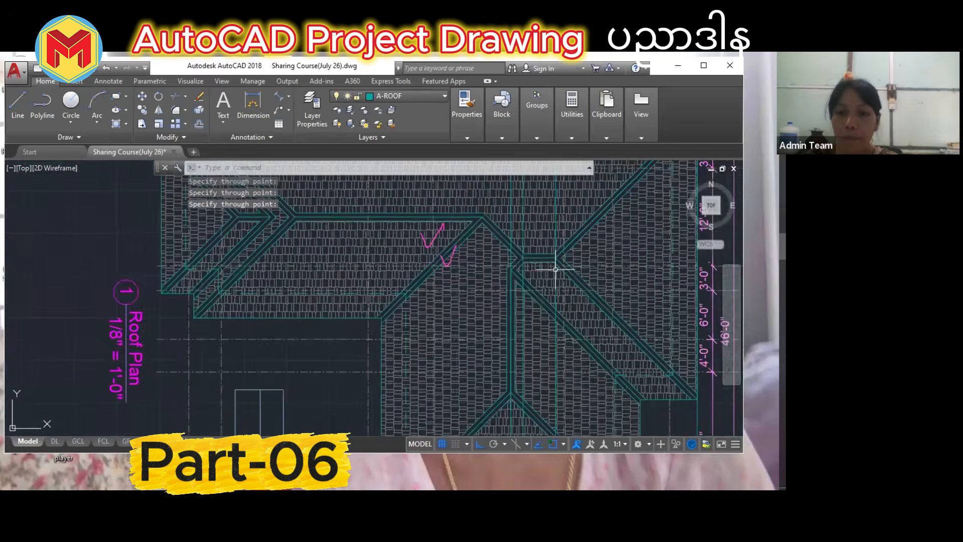
{"action": "middle_click_drag", "start_coordinate": [558, 287], "coordinate": [532, 176]}
{"action": "middle_click_drag", "start_coordinate": [540, 426], "coordinate": [535, 266]}
{"action": "middle_click_drag", "start_coordinate": [537, 391], "coordinate": [532, 295]}
{"action": "scroll", "coordinate": [529, 303], "scroll_direction": "up", "scroll_amount": 6}
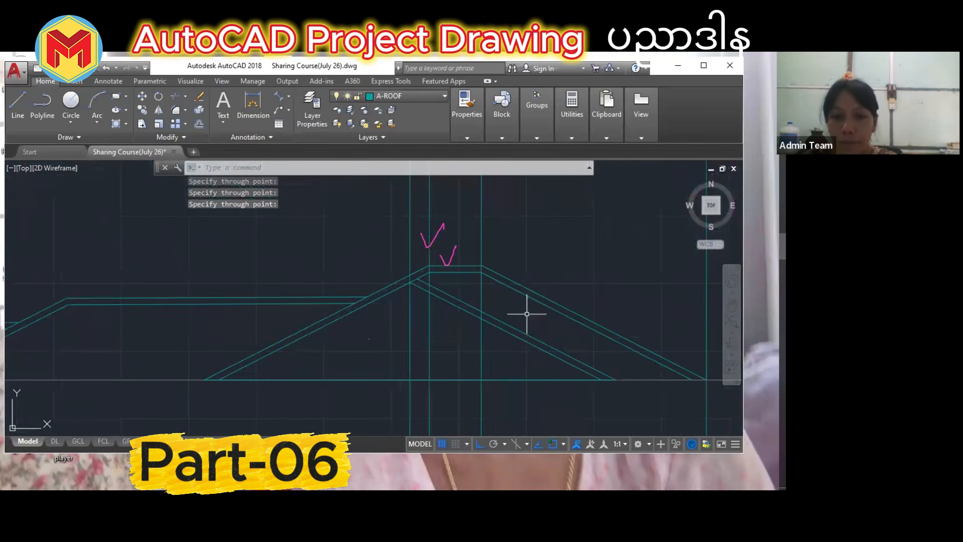
{"action": "scroll", "coordinate": [477, 266], "scroll_direction": "up", "scroll_amount": 4}
{"action": "scroll", "coordinate": [510, 305], "scroll_direction": "down", "scroll_amount": 4}
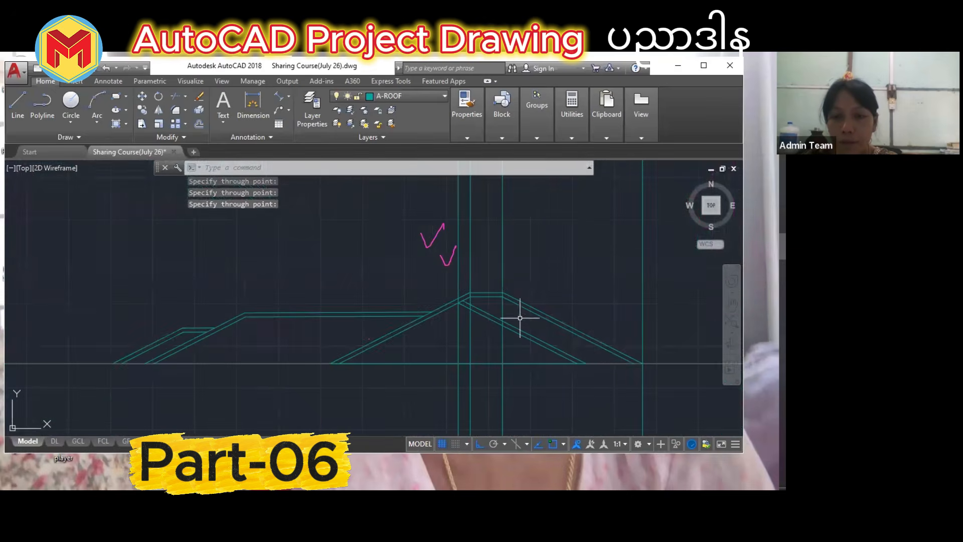
{"action": "scroll", "coordinate": [632, 367], "scroll_direction": "up", "scroll_amount": 3}
{"action": "scroll", "coordinate": [662, 385], "scroll_direction": "down", "scroll_amount": 4}
{"action": "scroll", "coordinate": [527, 318], "scroll_direction": "up", "scroll_amount": 5}
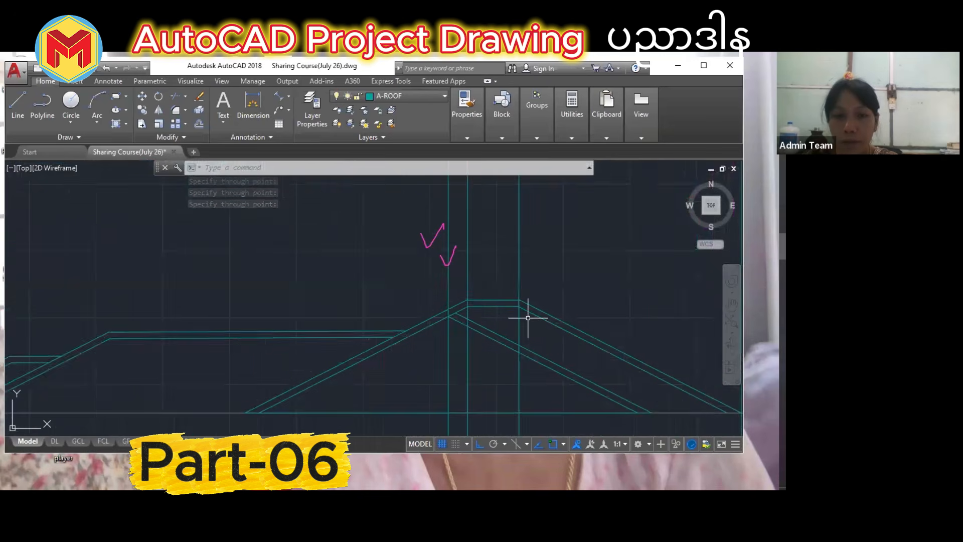
{"action": "scroll", "coordinate": [426, 302], "scroll_direction": "up", "scroll_amount": 4}
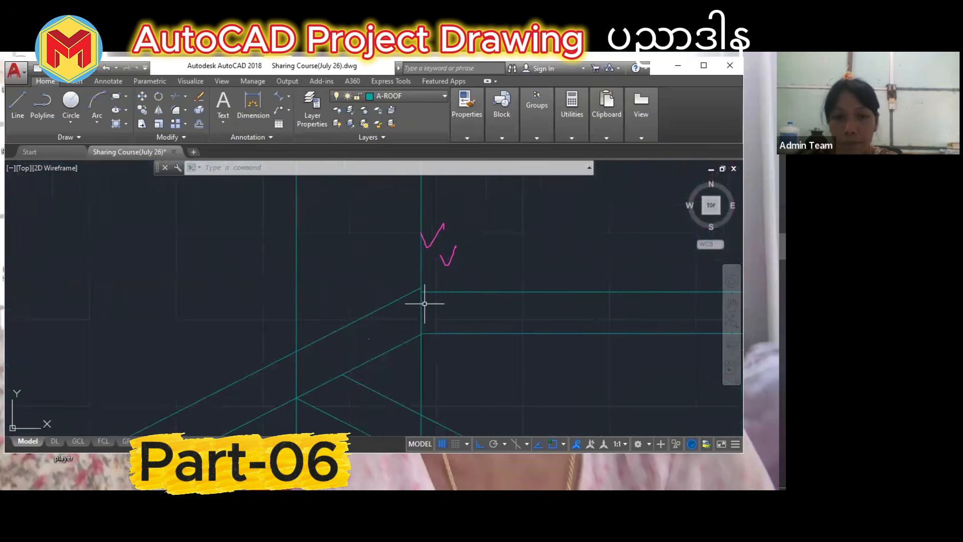
{"action": "scroll", "coordinate": [425, 301], "scroll_direction": "down", "scroll_amount": 3}
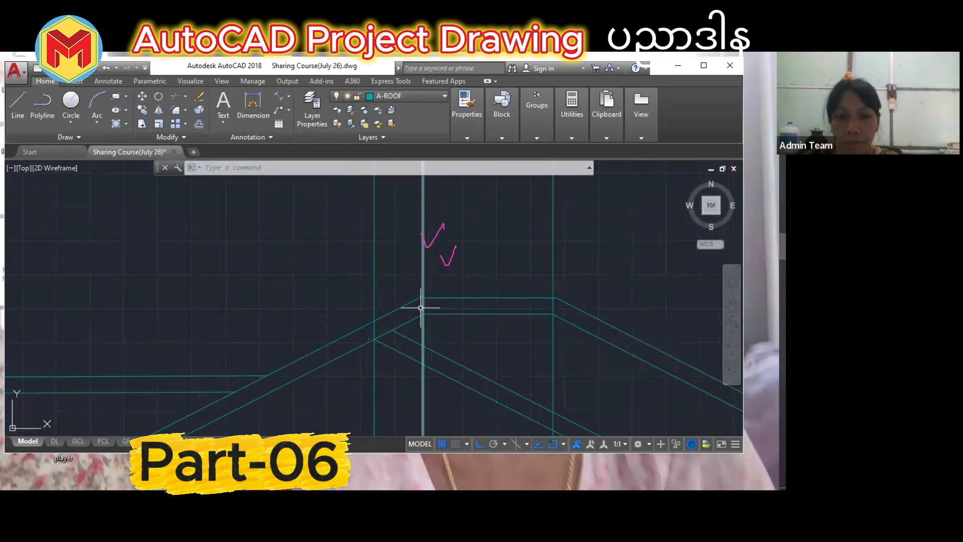
{"action": "scroll", "coordinate": [420, 308], "scroll_direction": "up", "scroll_amount": 4}
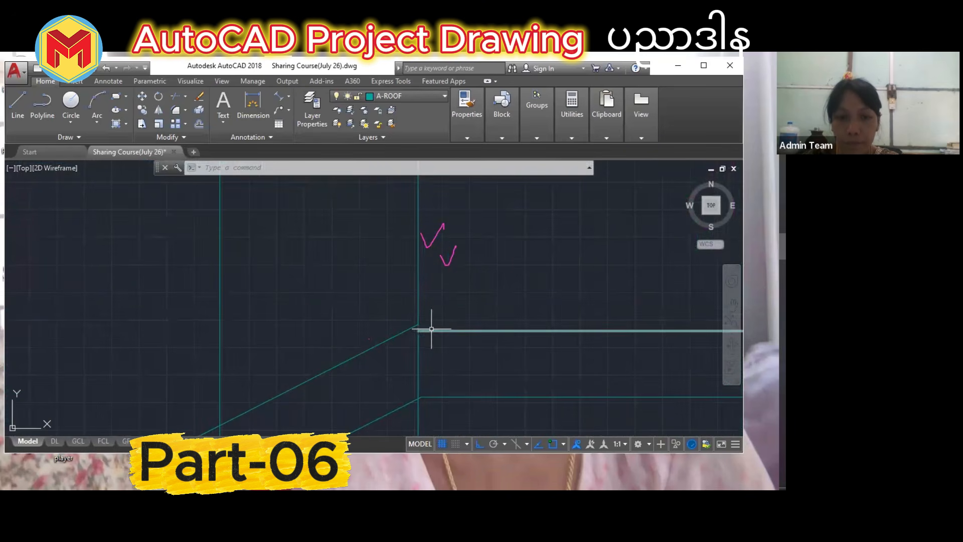
Move the top ridge's outer line so its left end meets the upper end of the left slope.
{"action": "left_click", "coordinate": [431, 329]}
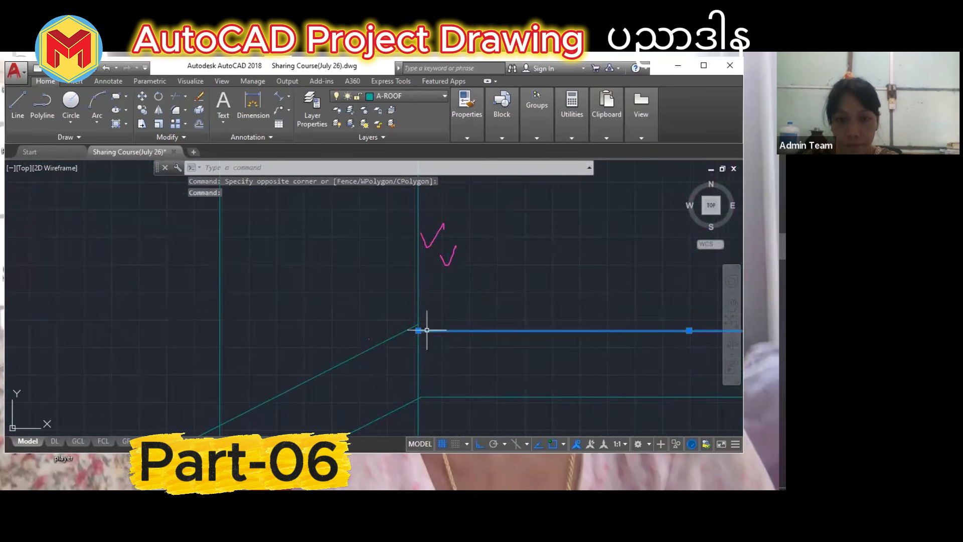
{"action": "key", "text": "Return"}
{"action": "left_click", "coordinate": [420, 330]}
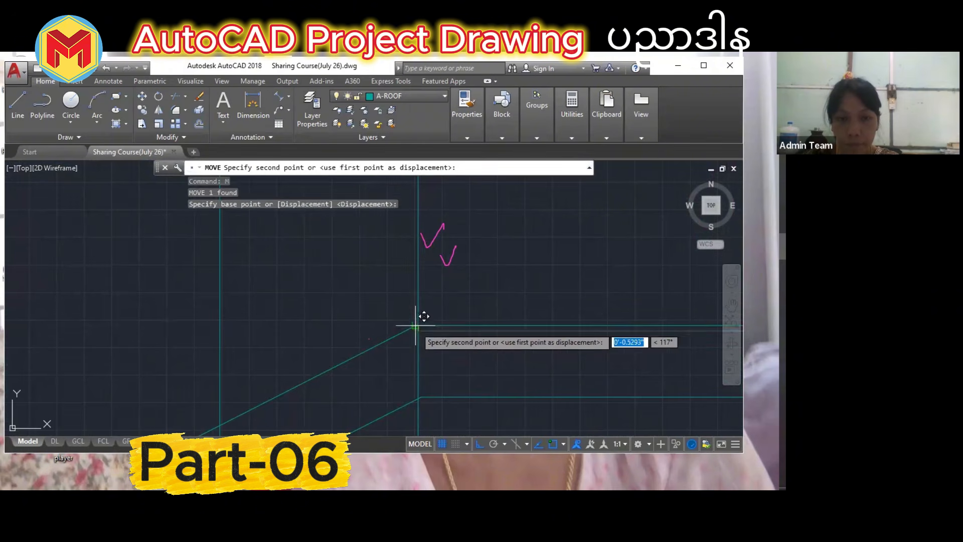
{"action": "scroll", "coordinate": [420, 329], "scroll_direction": "down", "scroll_amount": 2}
Extend the right slope's outer line up to the vertical construction line at the top ridge's right end.
{"action": "scroll", "coordinate": [569, 338], "scroll_direction": "up", "scroll_amount": 3}
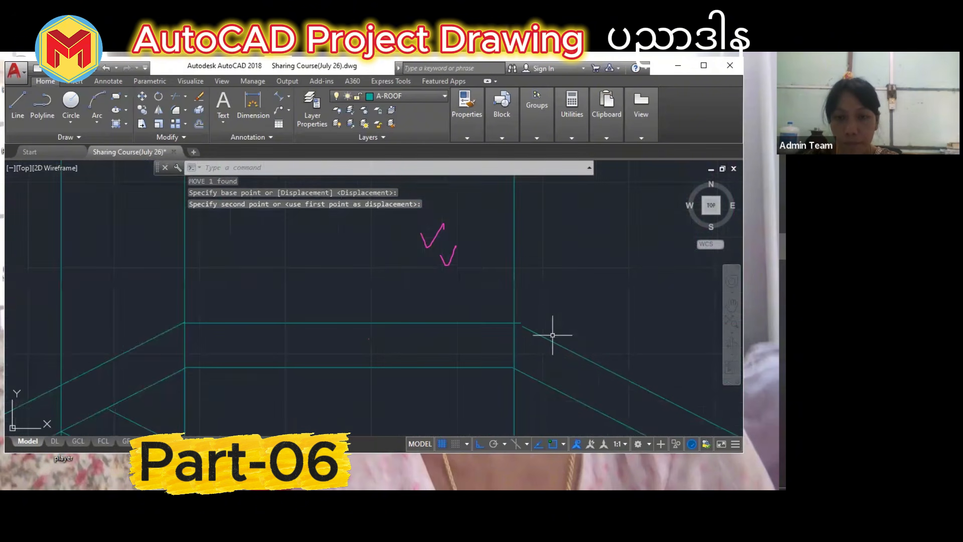
{"action": "scroll", "coordinate": [525, 326], "scroll_direction": "up", "scroll_amount": 3}
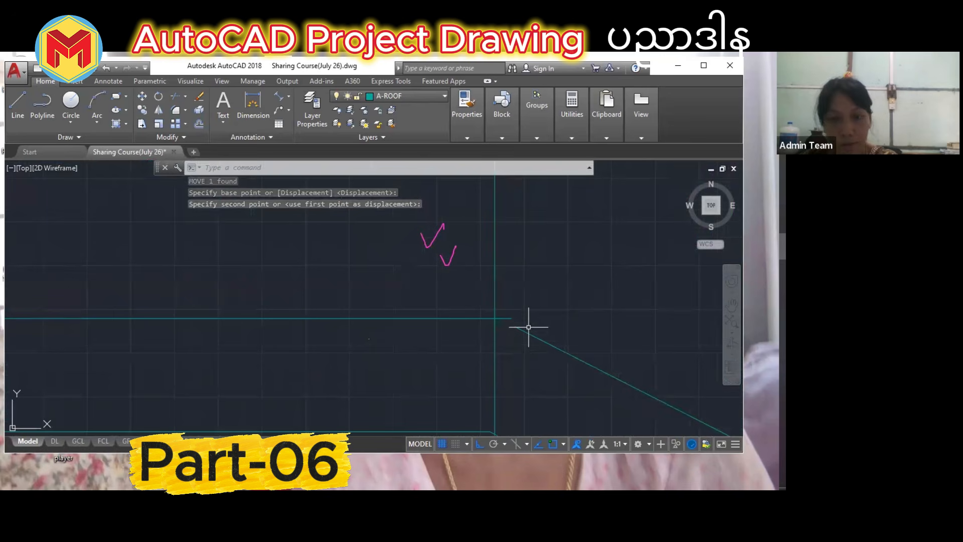
{"action": "type", "text": "R"}
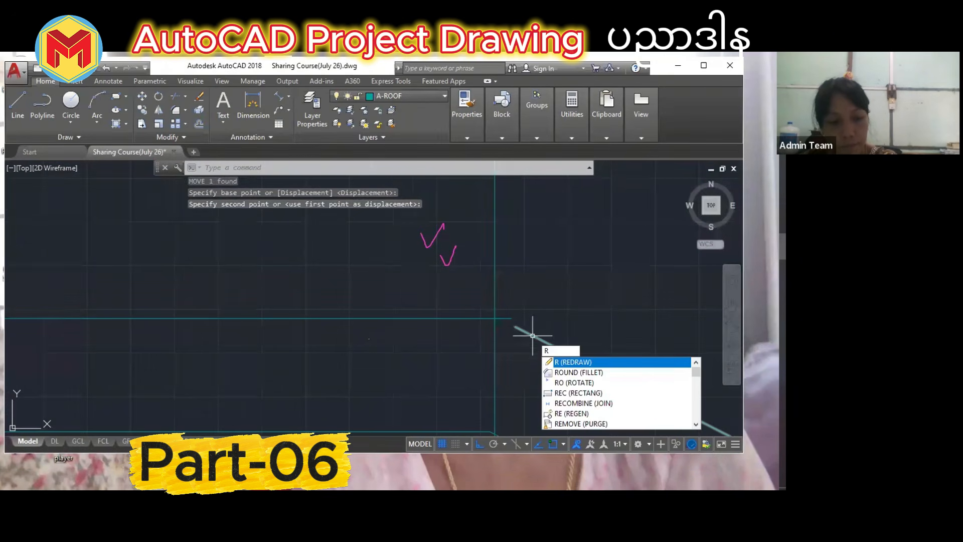
{"action": "key", "text": "Escape"}
{"action": "type", "text": "ex"}
{"action": "key", "text": "Return"}
{"action": "left_click", "coordinate": [495, 303]}
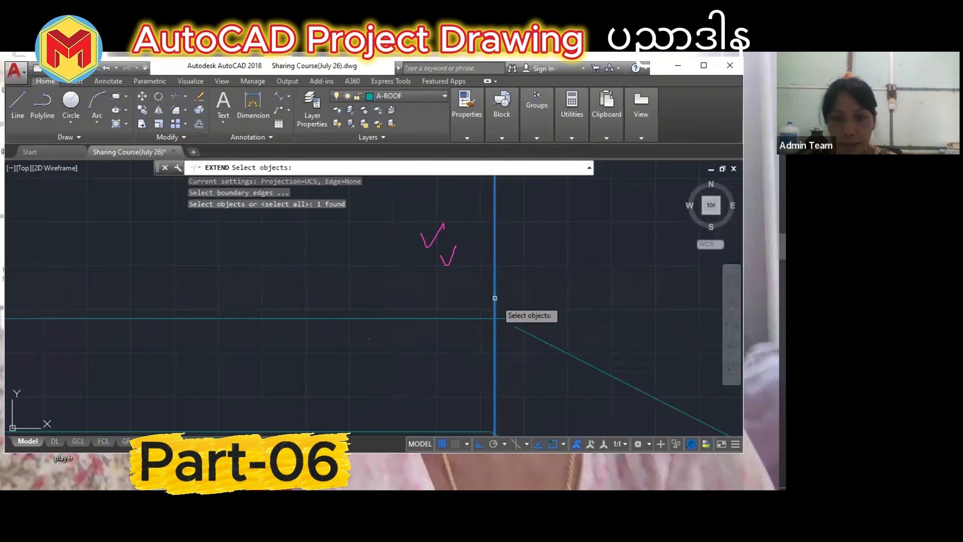
{"action": "key", "text": "Return"}
{"action": "left_click", "coordinate": [534, 338]}
{"action": "scroll", "coordinate": [494, 323], "scroll_direction": "up", "scroll_amount": 3}
{"action": "key", "text": "Escape"}
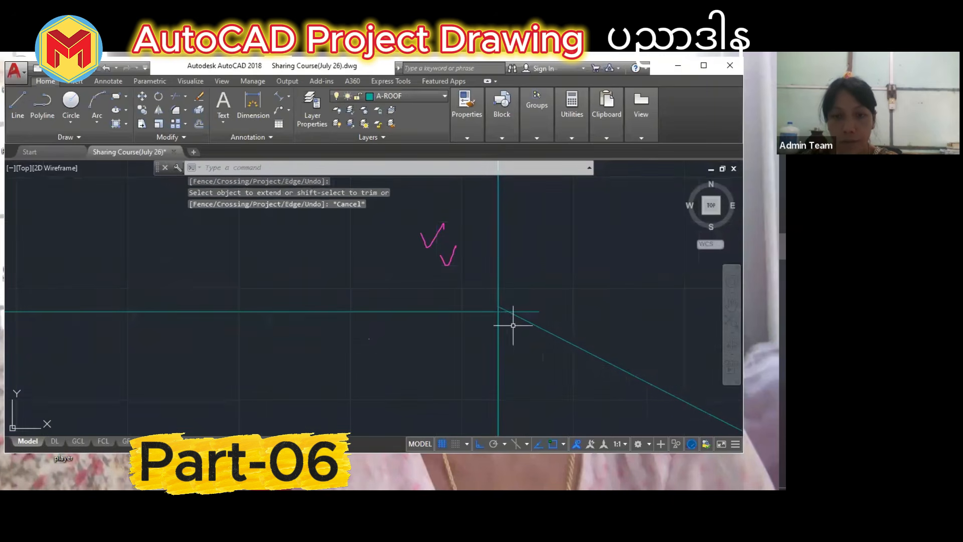
Trim the top ridge's overrun past the construction line and the part of the right slope above the ridge line.
{"action": "type", "text": "t"}
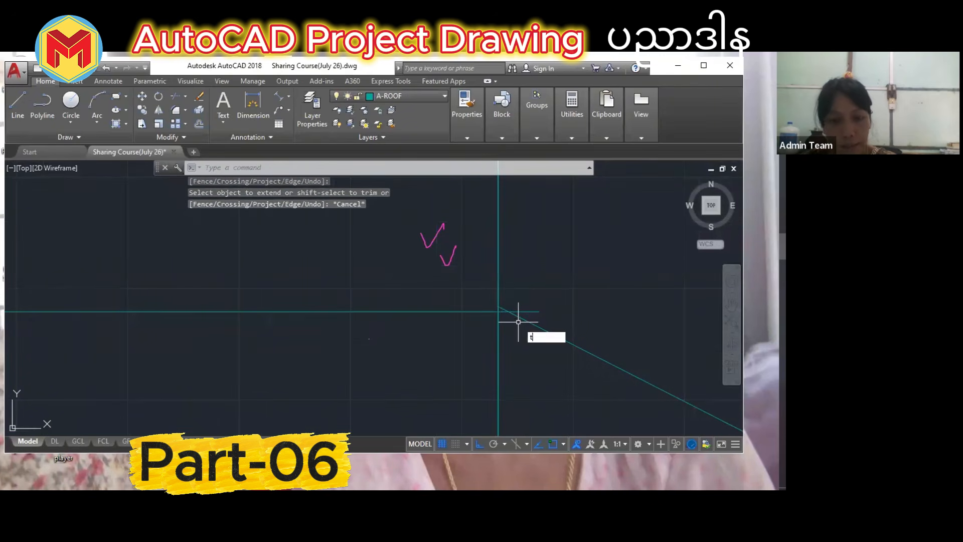
{"action": "type", "text": "r"}
{"action": "key", "text": "Return"}
{"action": "key", "text": "Return"}
{"action": "scroll", "coordinate": [527, 315], "scroll_direction": "up", "scroll_amount": 2}
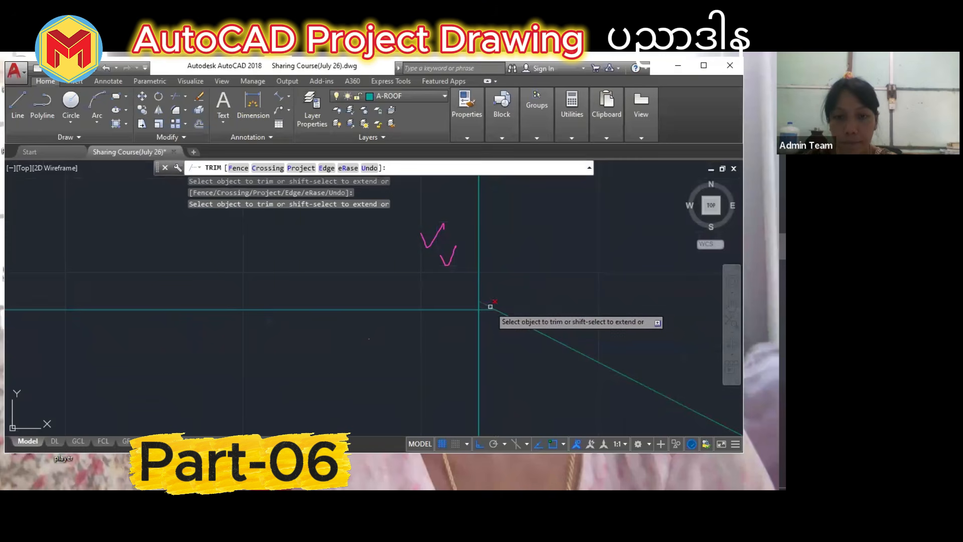
{"action": "scroll", "coordinate": [489, 305], "scroll_direction": "up", "scroll_amount": 2}
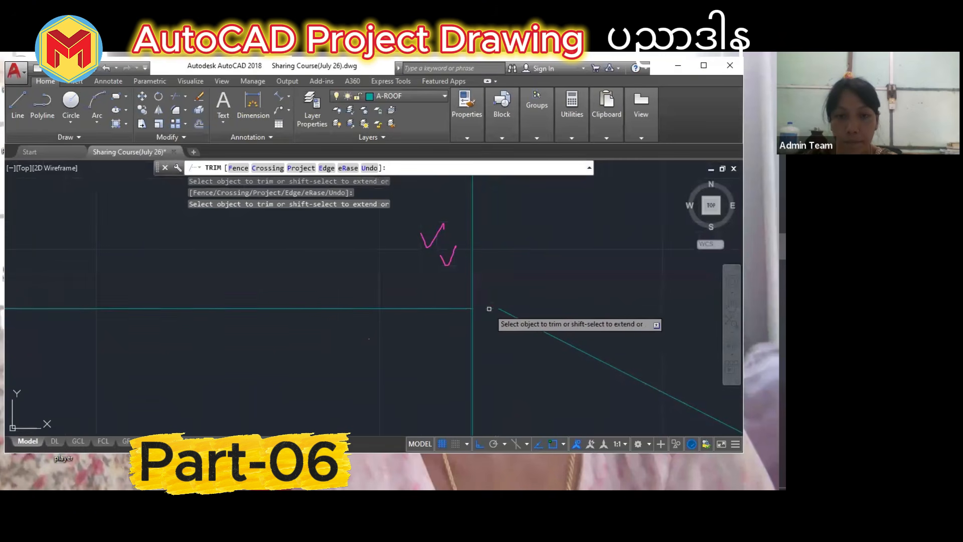
{"action": "scroll", "coordinate": [490, 309], "scroll_direction": "down", "scroll_amount": 1}
{"action": "key", "text": "Escape"}
{"action": "scroll", "coordinate": [490, 318], "scroll_direction": "down", "scroll_amount": 1}
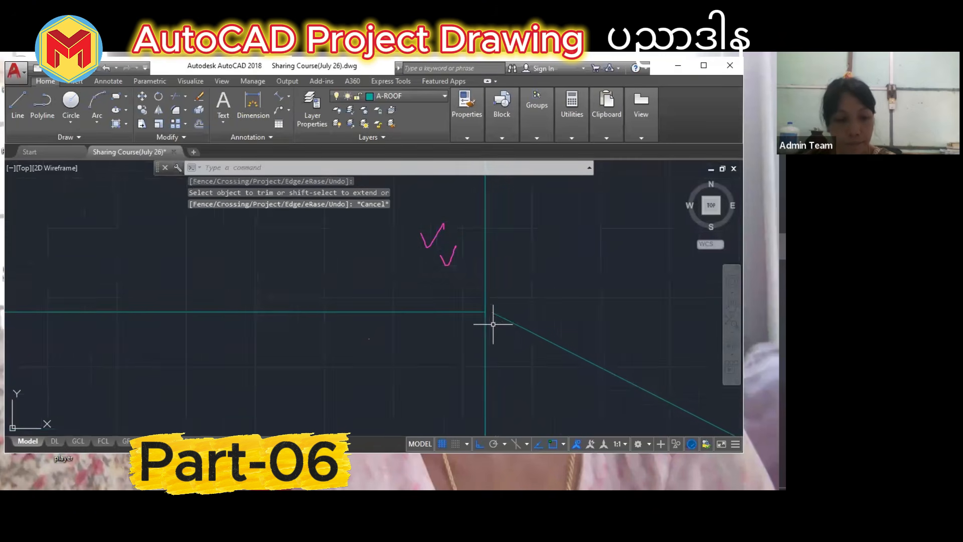
Extend the trimmed outer line of the right slope back to the construction line at the ridge's right end.
{"action": "scroll", "coordinate": [494, 324], "scroll_direction": "up", "scroll_amount": 2}
{"action": "type", "text": "ex"}
{"action": "key", "text": "Return"}
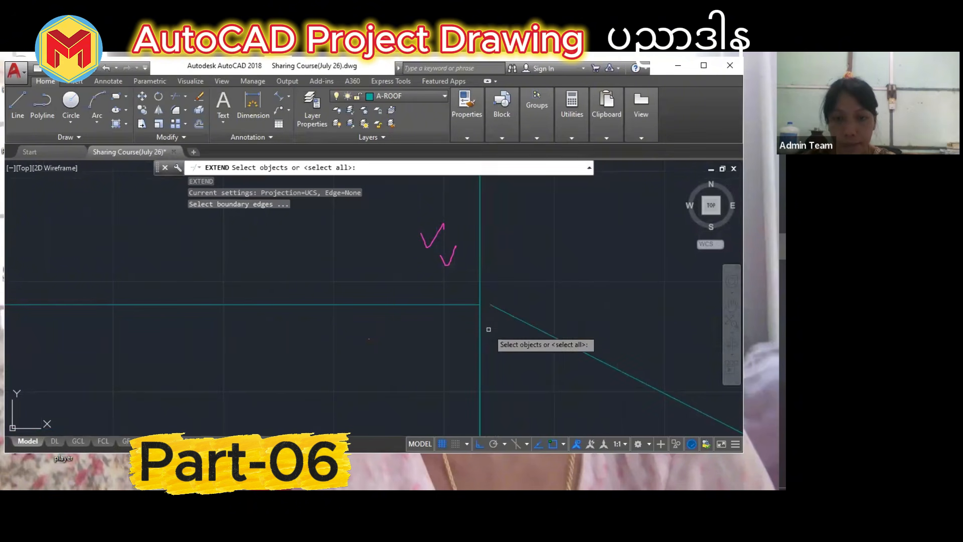
{"action": "left_click", "coordinate": [480, 324]}
{"action": "key", "text": "Return"}
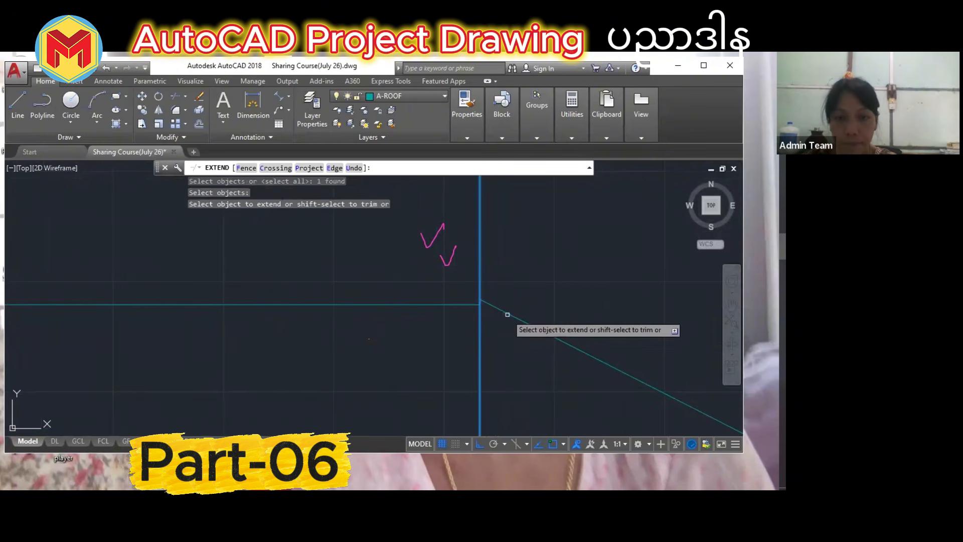
{"action": "left_click", "coordinate": [507, 315]}
Examine the lower end of the right slope against the eave construction line and base line, and review the whole elevation roof.
{"action": "scroll", "coordinate": [473, 333], "scroll_direction": "down", "scroll_amount": 9}
{"action": "scroll", "coordinate": [500, 362], "scroll_direction": "down", "scroll_amount": 4}
{"action": "middle_click_drag", "start_coordinate": [500, 362], "coordinate": [483, 262]}
{"action": "scroll", "coordinate": [545, 289], "scroll_direction": "up", "scroll_amount": 5}
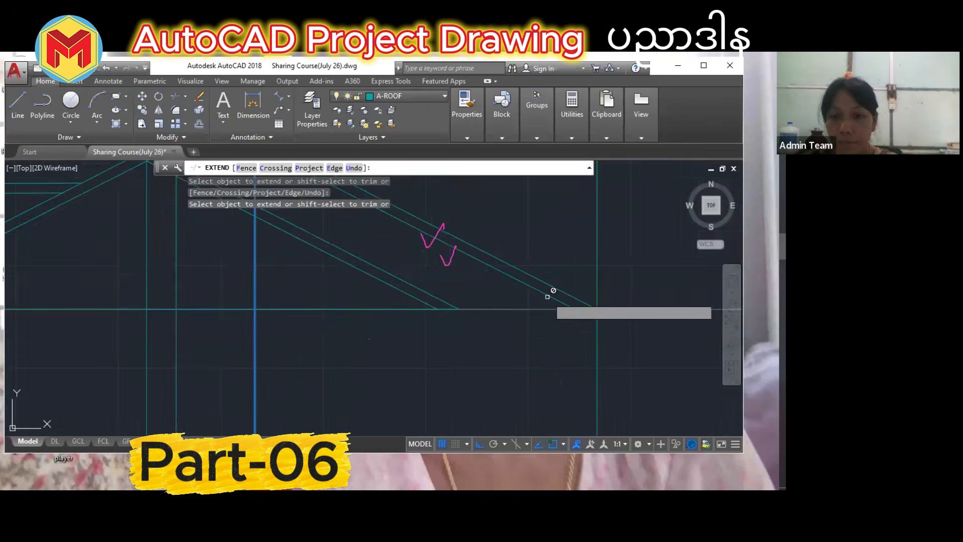
{"action": "scroll", "coordinate": [603, 306], "scroll_direction": "up", "scroll_amount": 7}
{"action": "scroll", "coordinate": [594, 358], "scroll_direction": "down", "scroll_amount": 7}
{"action": "scroll", "coordinate": [475, 321], "scroll_direction": "down", "scroll_amount": 2}
{"action": "middle_click_drag", "start_coordinate": [475, 321], "coordinate": [519, 378]}
{"action": "middle_click_drag", "start_coordinate": [408, 332], "coordinate": [467, 350]}
{"action": "scroll", "coordinate": [467, 349], "scroll_direction": "down", "scroll_amount": 9}
{"action": "scroll", "coordinate": [467, 349], "scroll_direction": "up", "scroll_amount": 2}
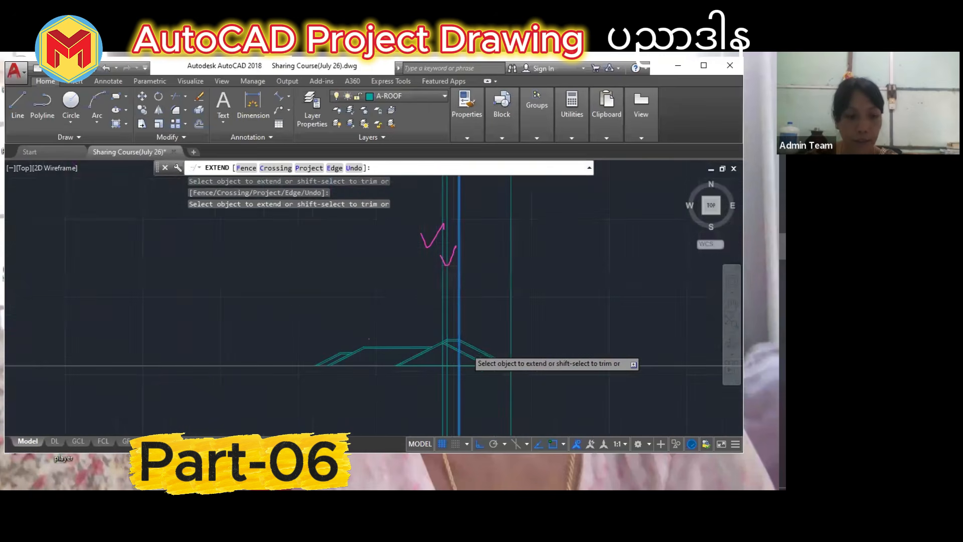
Leave the Extend command and erase the four vertical construction lines above the elevation roof.
{"action": "key", "text": "Escape"}
{"action": "left_click", "coordinate": [548, 302]}
{"action": "left_click", "coordinate": [376, 286]}
{"action": "key", "text": "Delete"}
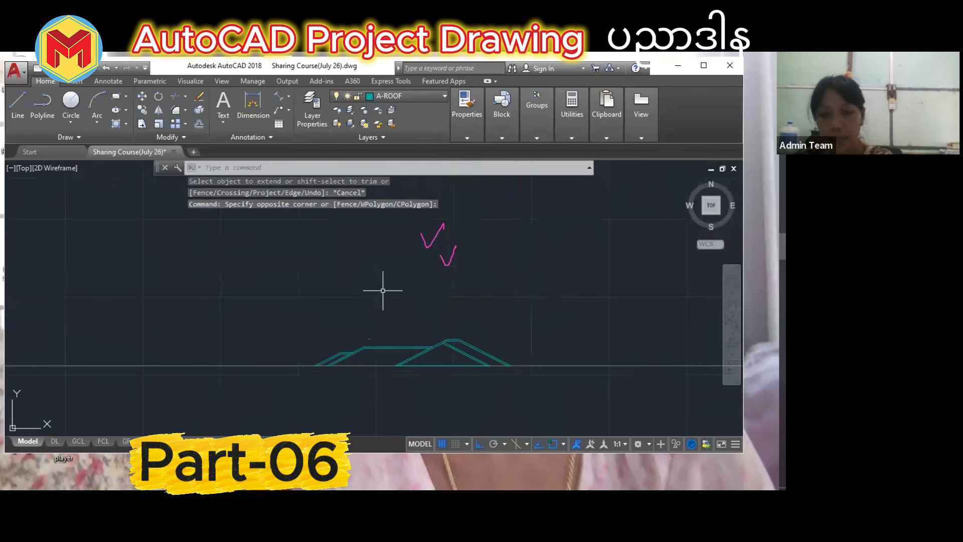
{"action": "scroll", "coordinate": [355, 341], "scroll_direction": "up", "scroll_amount": 2}
{"action": "scroll", "coordinate": [355, 341], "scroll_direction": "up", "scroll_amount": 2}
{"action": "middle_click_drag", "start_coordinate": [356, 339], "coordinate": [376, 243]}
{"action": "scroll", "coordinate": [392, 342], "scroll_direction": "down", "scroll_amount": 6}
{"action": "scroll", "coordinate": [401, 334], "scroll_direction": "up", "scroll_amount": 2}
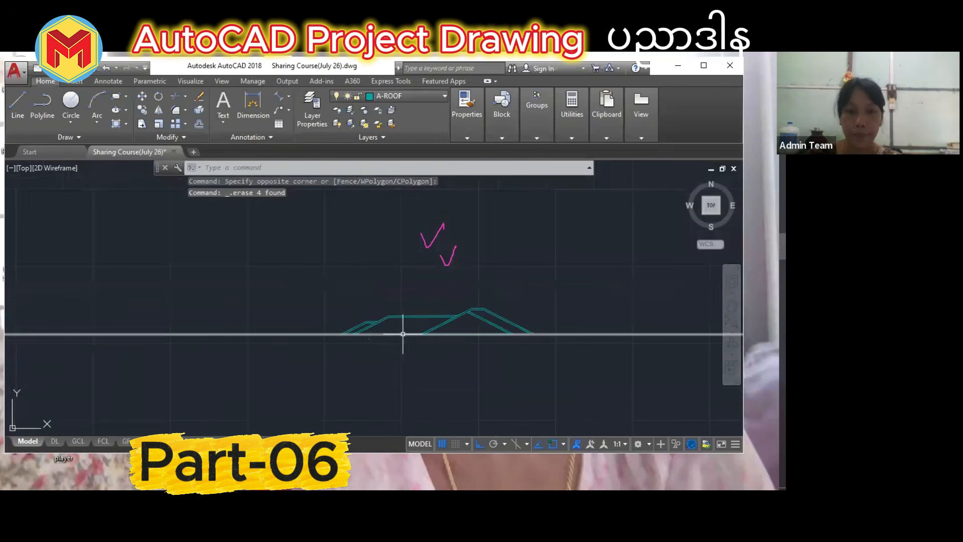
Set the current color to index color 8 and start a hatch with the AR-RSHKE pattern.
{"action": "mouse_move", "coordinate": [471, 133]}
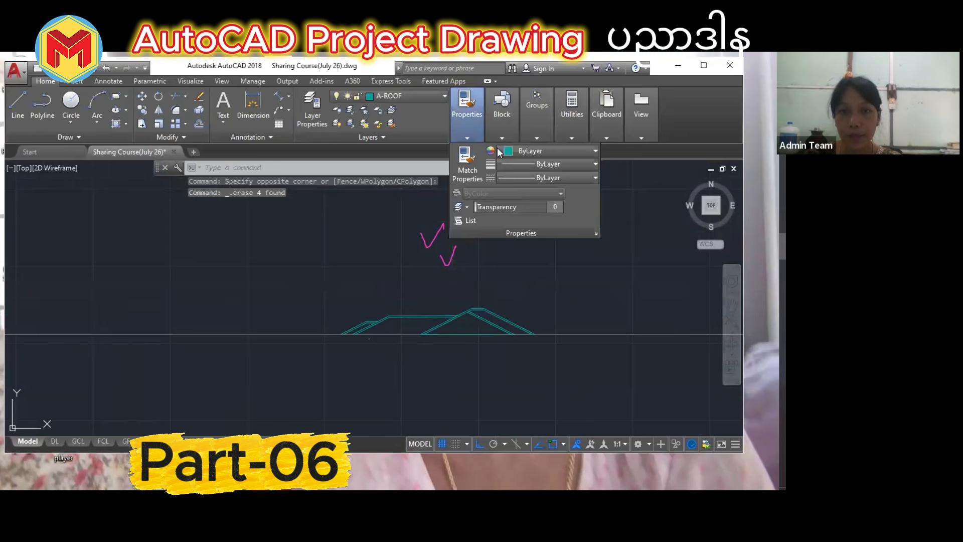
{"action": "left_click", "coordinate": [542, 151]}
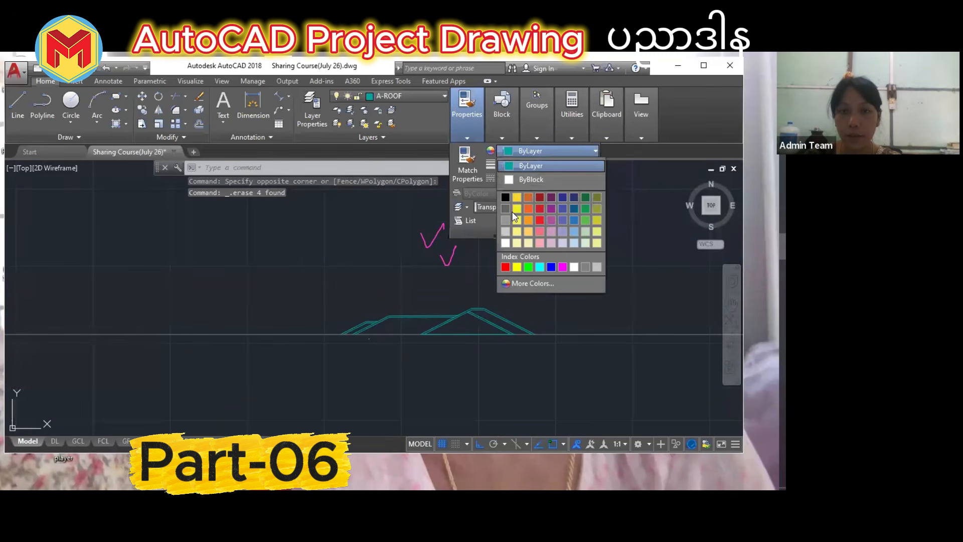
{"action": "left_click", "coordinate": [586, 269]}
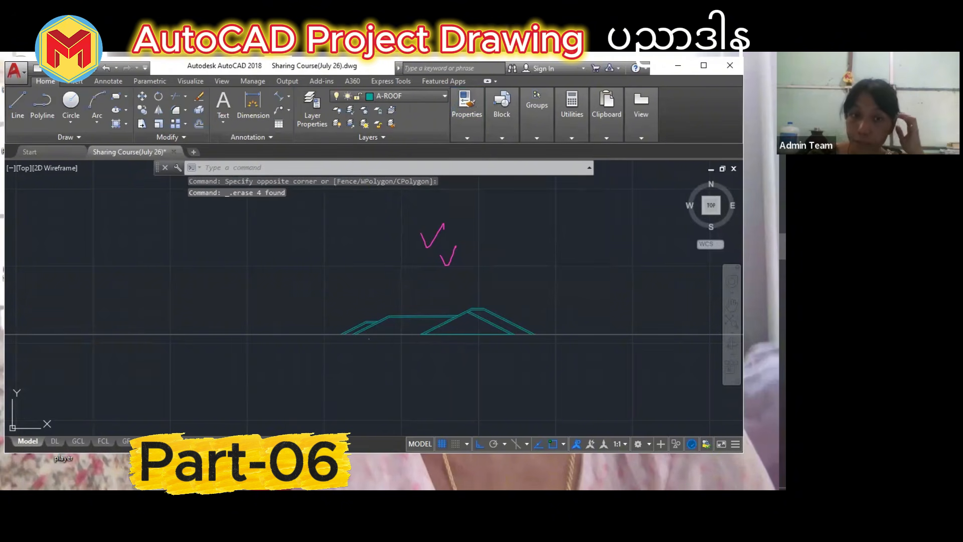
{"action": "type", "text": "h"}
{"action": "key", "text": "Return"}
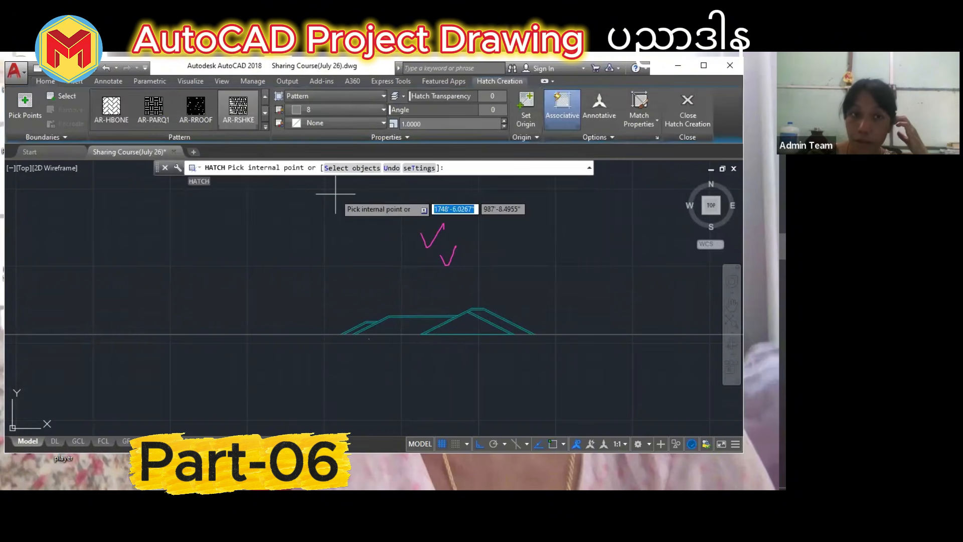
{"action": "left_click", "coordinate": [242, 115]}
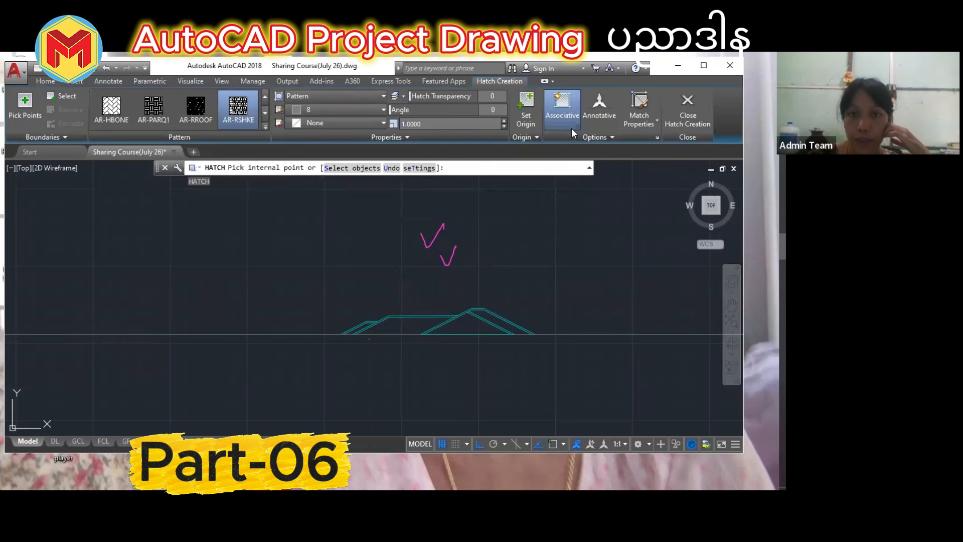
{"action": "left_click", "coordinate": [609, 137]}
Fill the roof faces of the right elevation with the AR-RSHKE hatch at scale 1.
{"action": "scroll", "coordinate": [477, 315], "scroll_direction": "up", "scroll_amount": 4}
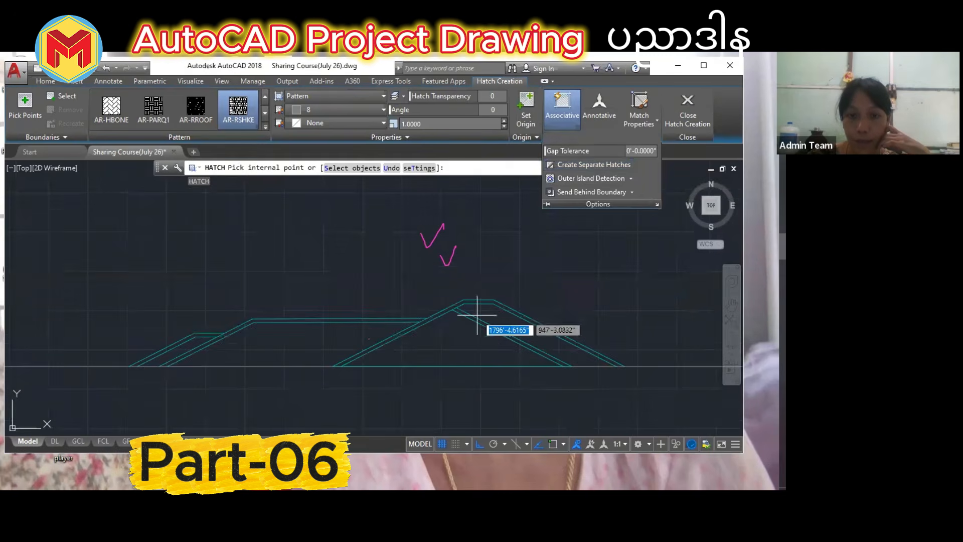
{"action": "left_click", "coordinate": [462, 325]}
{"action": "left_click", "coordinate": [284, 327]}
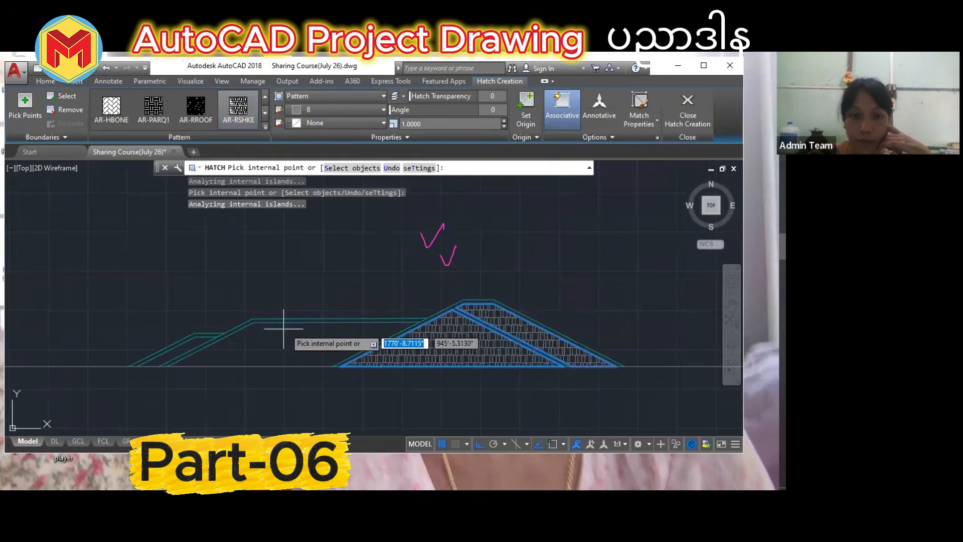
{"action": "scroll", "coordinate": [186, 345], "scroll_direction": "up", "scroll_amount": 3}
{"action": "scroll", "coordinate": [378, 350], "scroll_direction": "down", "scroll_amount": 5}
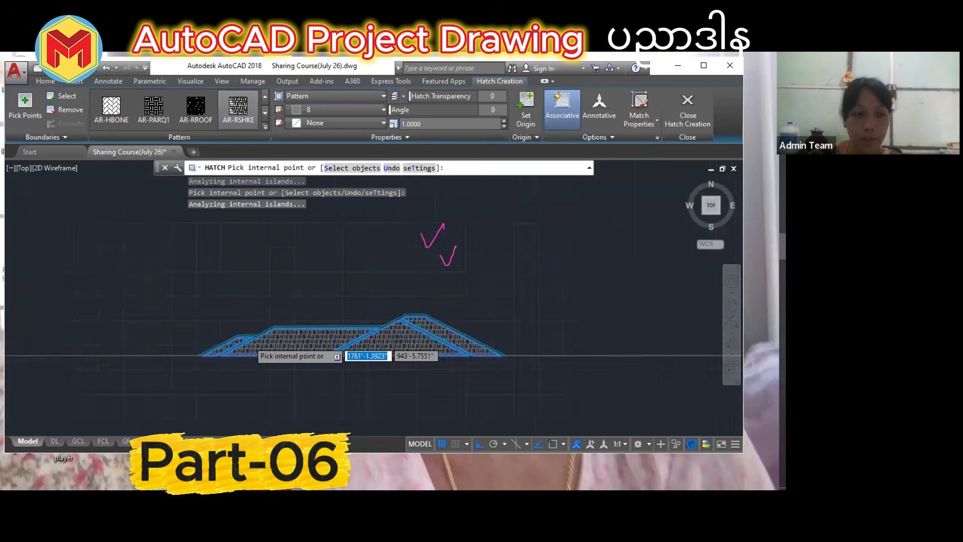
{"action": "key", "text": "Escape"}
Copy the A to G grid lines with their bubbles and dimensions from the rotated roof plan straight down onto the right elevation roof.
{"action": "scroll", "coordinate": [393, 327], "scroll_direction": "down", "scroll_amount": 2}
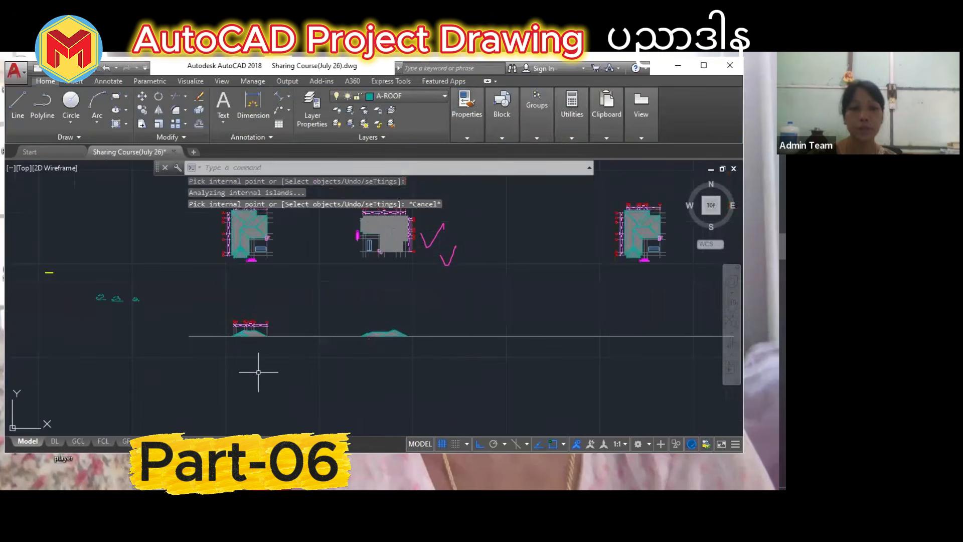
{"action": "scroll", "coordinate": [195, 324], "scroll_direction": "up", "scroll_amount": 2}
{"action": "scroll", "coordinate": [373, 343], "scroll_direction": "up", "scroll_amount": 1}
{"action": "scroll", "coordinate": [372, 351], "scroll_direction": "down", "scroll_amount": 2}
{"action": "middle_click_drag", "start_coordinate": [451, 348], "coordinate": [435, 396]}
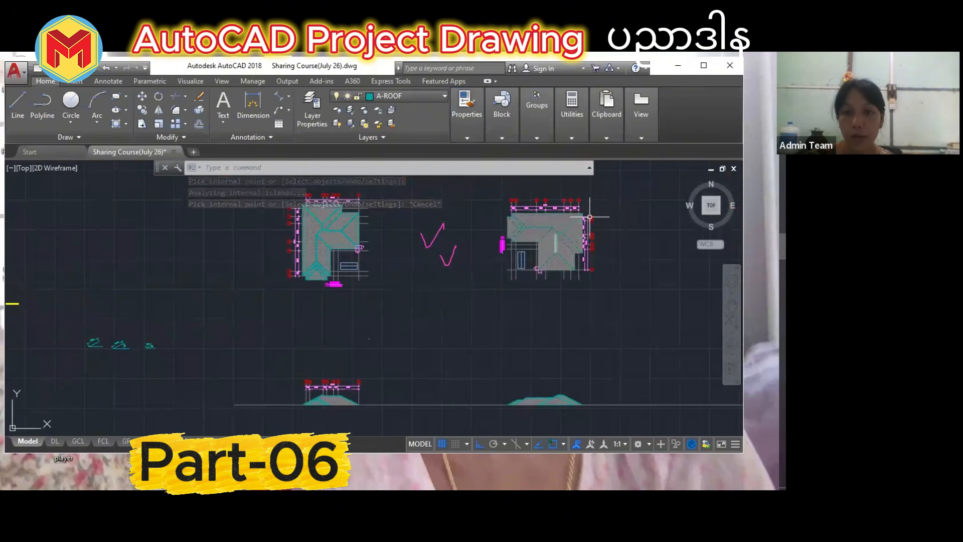
{"action": "middle_click_drag", "start_coordinate": [590, 217], "coordinate": [592, 290]}
{"action": "scroll", "coordinate": [598, 324], "scroll_direction": "up", "scroll_amount": 4}
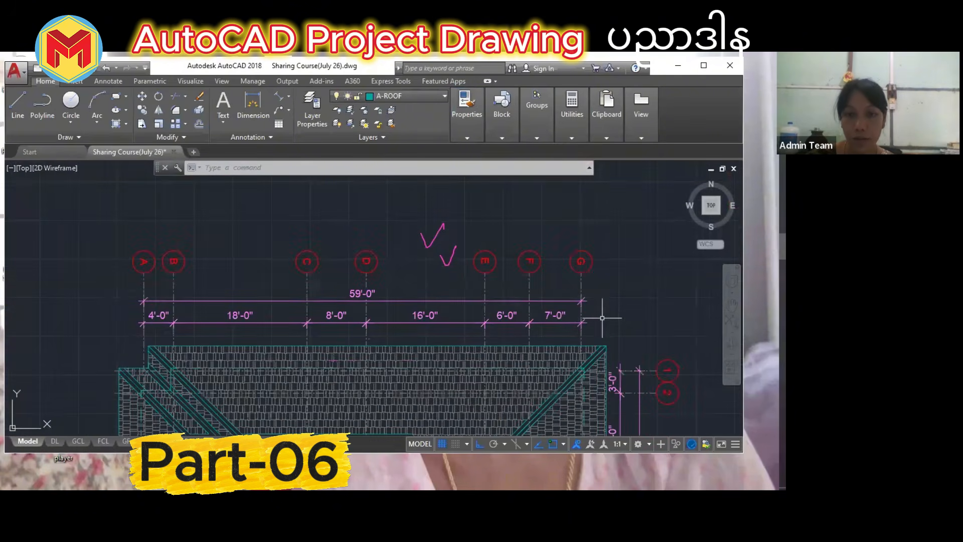
{"action": "left_click", "coordinate": [604, 321]}
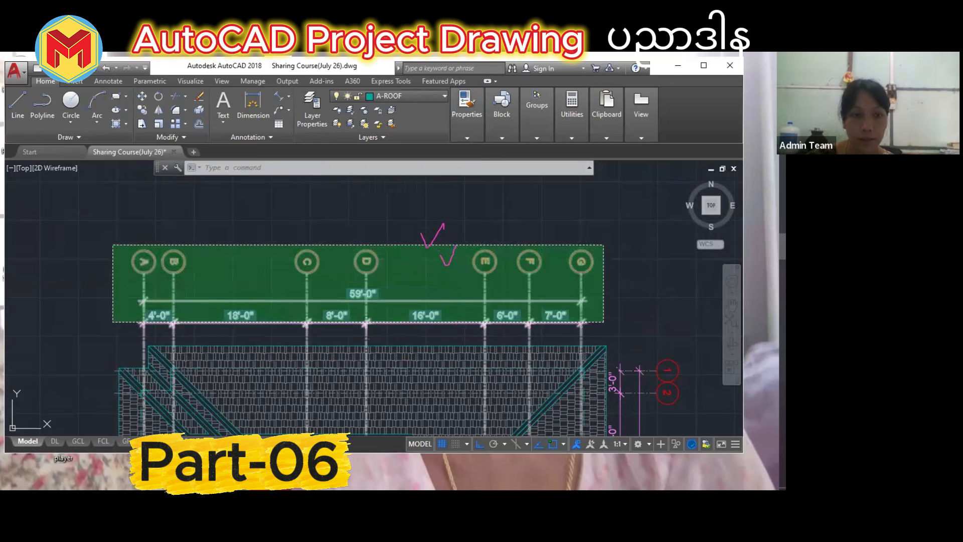
{"action": "scroll", "coordinate": [254, 308], "scroll_direction": "down", "scroll_amount": 3}
{"action": "scroll", "coordinate": [394, 263], "scroll_direction": "up", "scroll_amount": 1}
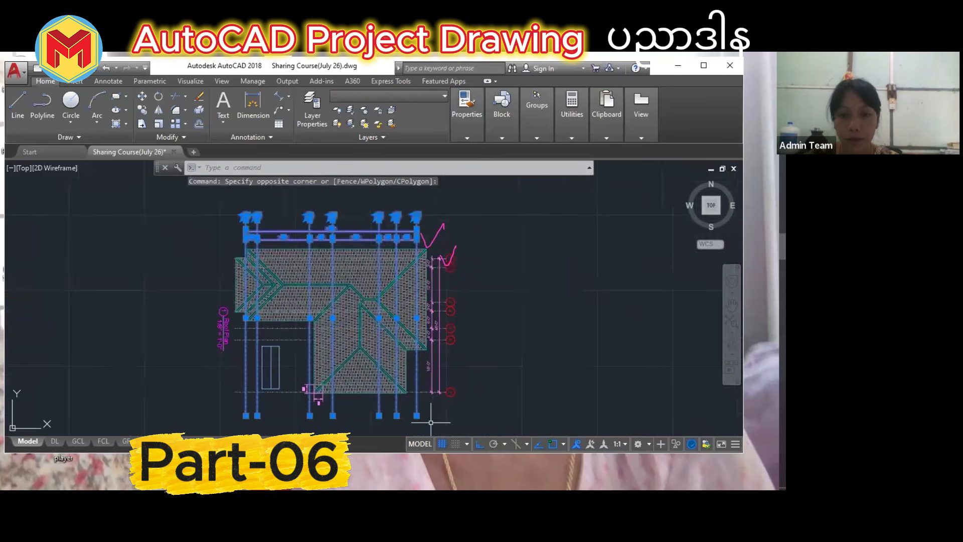
{"action": "left_click", "coordinate": [424, 394]}
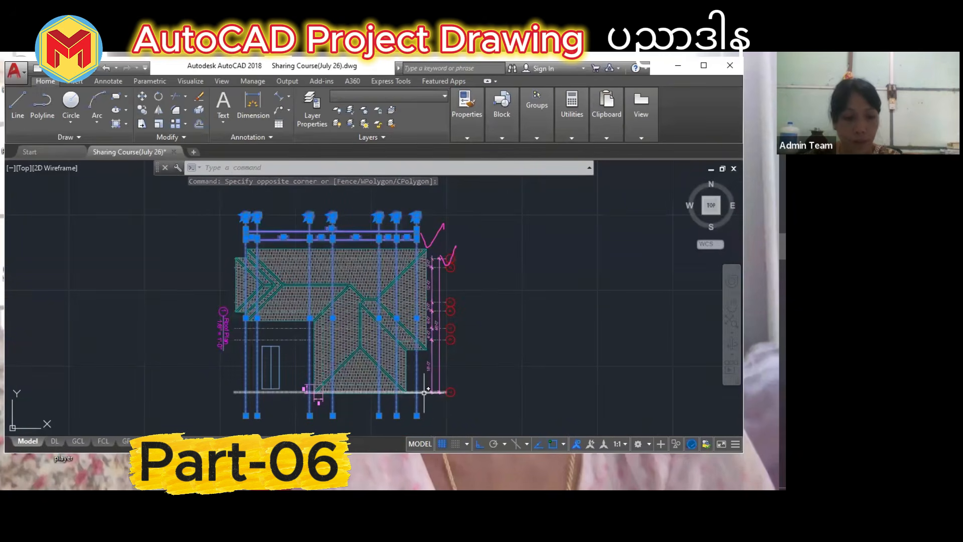
{"action": "type", "text": "CP"}
{"action": "key", "text": "Return"}
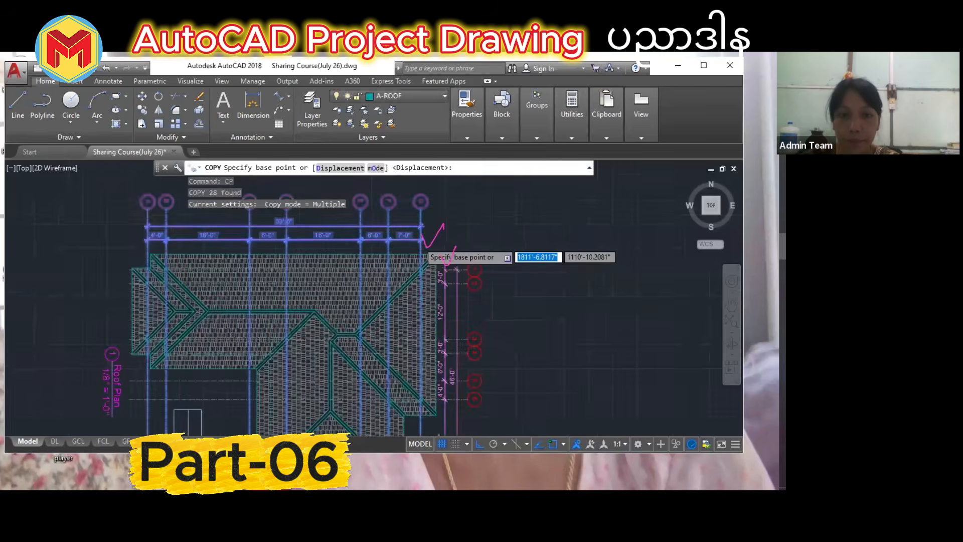
{"action": "scroll", "coordinate": [409, 236], "scroll_direction": "up", "scroll_amount": 4}
{"action": "left_click", "coordinate": [459, 258]}
{"action": "scroll", "coordinate": [473, 216], "scroll_direction": "down", "scroll_amount": 6}
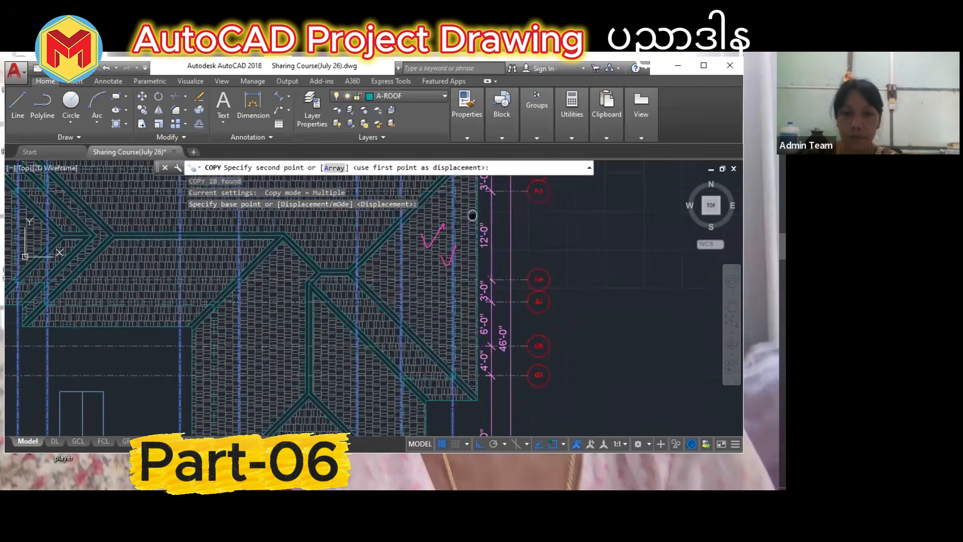
{"action": "scroll", "coordinate": [507, 344], "scroll_direction": "down", "scroll_amount": 3}
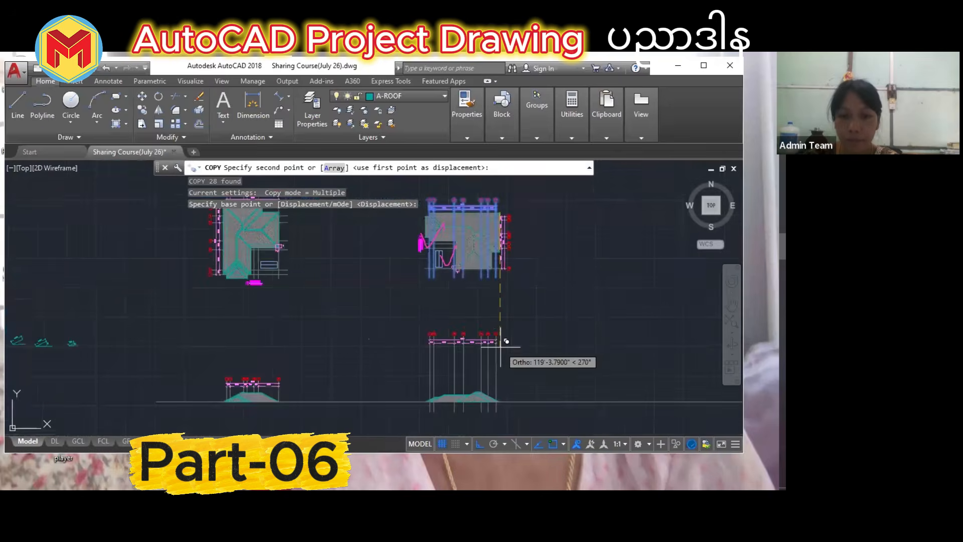
{"action": "scroll", "coordinate": [508, 352], "scroll_direction": "up", "scroll_amount": 3}
{"action": "left_click", "coordinate": [513, 357]}
{"action": "key", "text": "Return"}
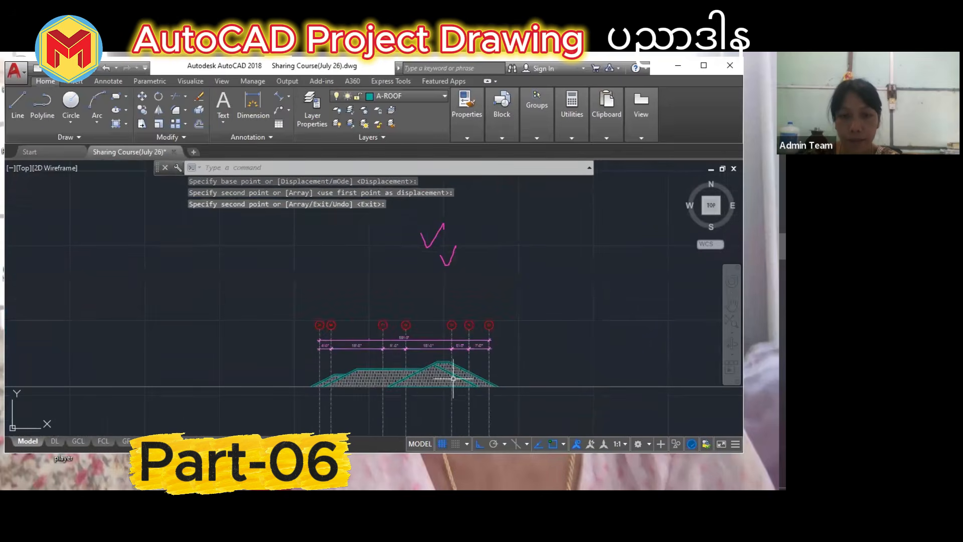
Stretch the lower ends of the seven copied grid lines upward to shorten them below the right elevation's base line.
{"action": "scroll", "coordinate": [417, 364], "scroll_direction": "up", "scroll_amount": 2}
{"action": "scroll", "coordinate": [442, 311], "scroll_direction": "down", "scroll_amount": 4}
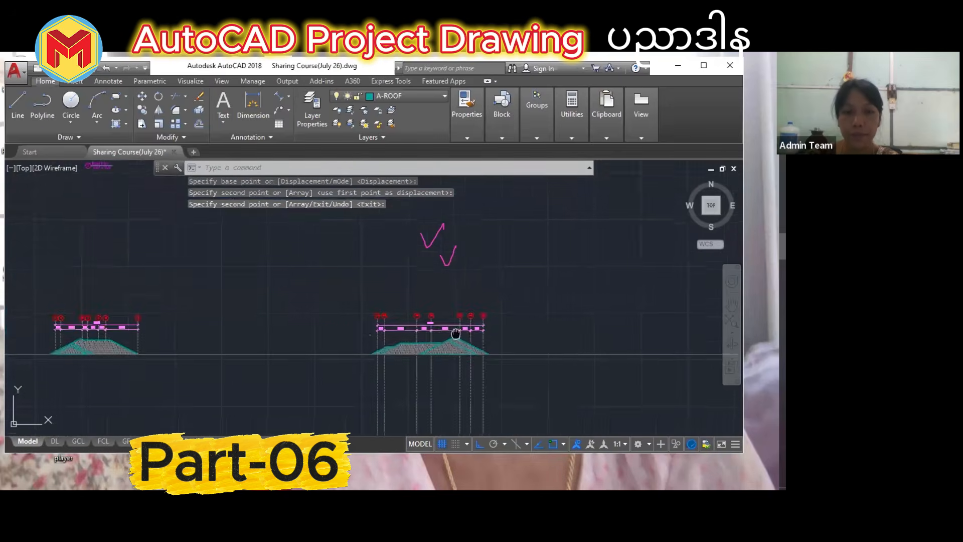
{"action": "type", "text": "s"}
{"action": "key", "text": "Return"}
{"action": "left_click", "coordinate": [527, 393]}
{"action": "left_click", "coordinate": [362, 344]}
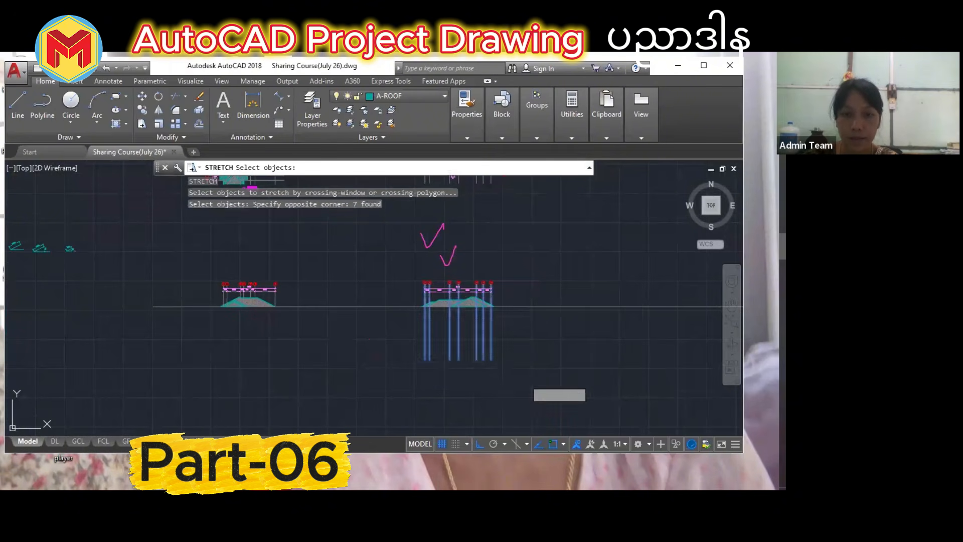
{"action": "key", "text": "Return"}
{"action": "left_click", "coordinate": [533, 394]}
{"action": "left_click", "coordinate": [555, 352]}
{"action": "scroll", "coordinate": [495, 370], "scroll_direction": "down", "scroll_amount": 1}
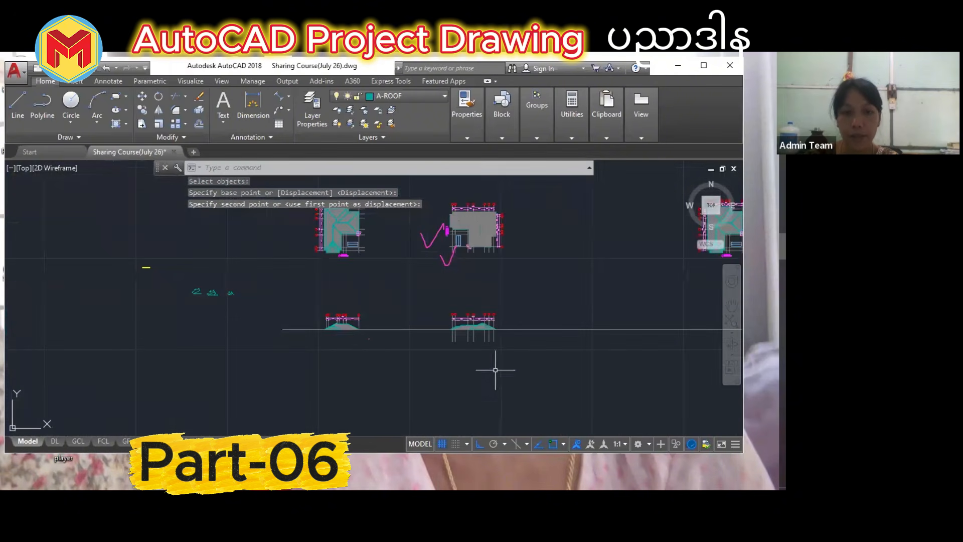
Save the drawing with the finished right elevation roof.
{"action": "middle_click_drag", "start_coordinate": [482, 273], "coordinate": [484, 319]}
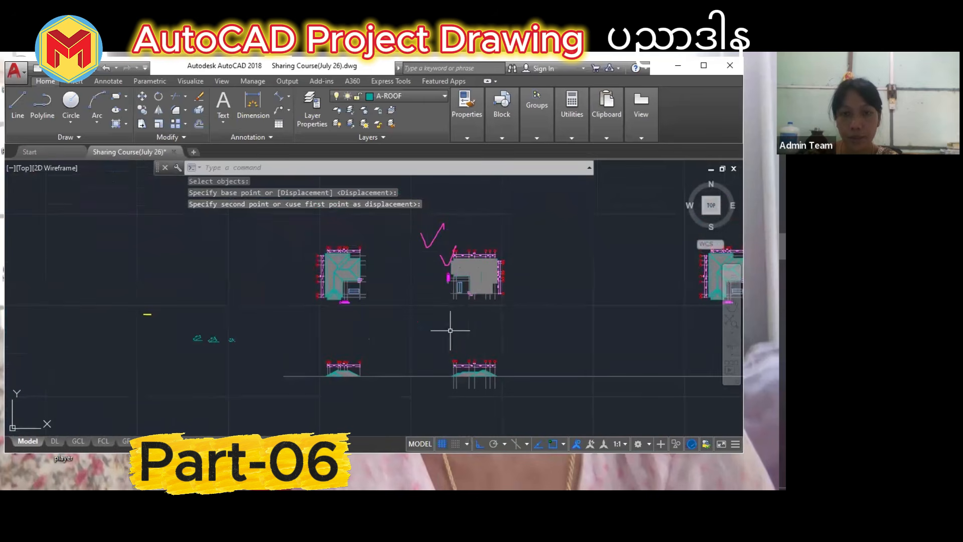
{"action": "scroll", "coordinate": [456, 354], "scroll_direction": "down", "scroll_amount": 4}
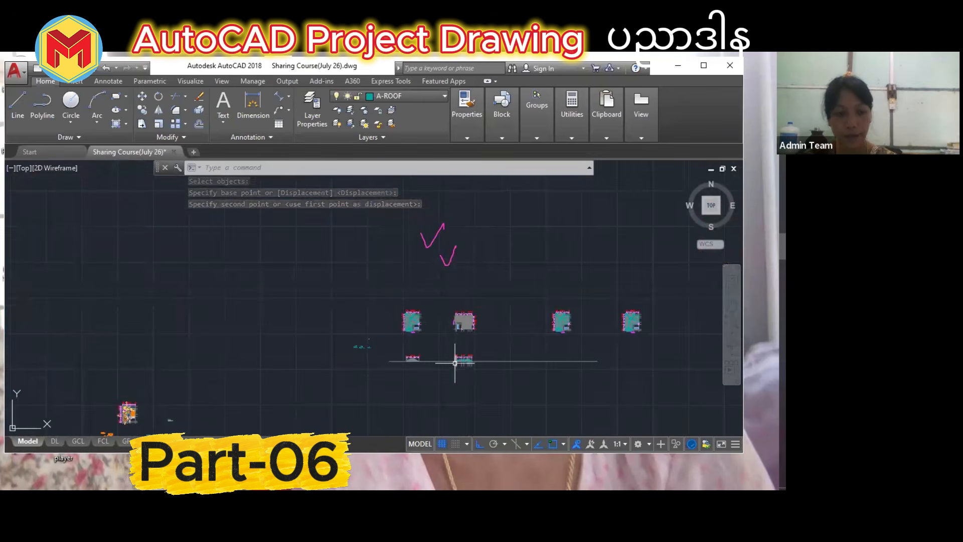
{"action": "key", "text": "ctrl+s"}
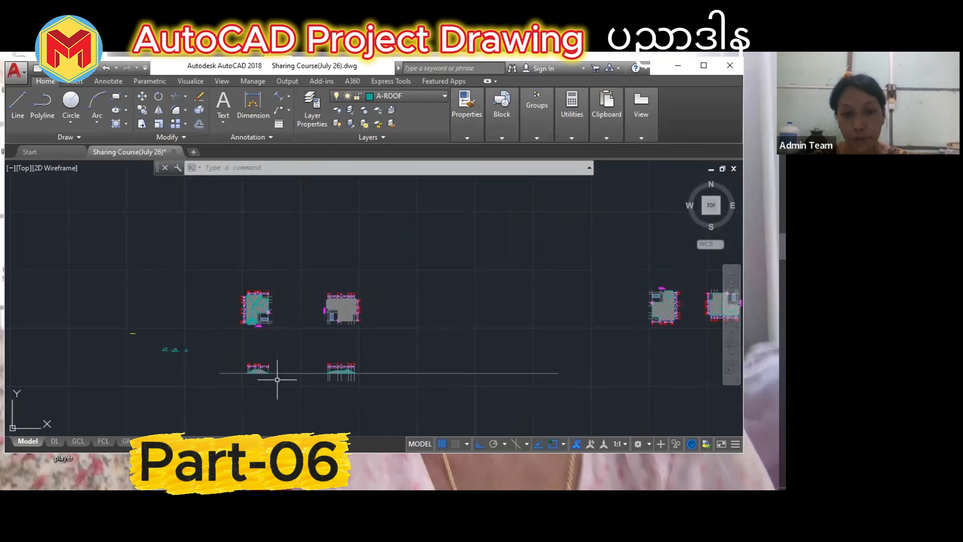
Copy the original roof plan with its grids and dimensions horizontally to two spots right of the rotated plan.
{"action": "scroll", "coordinate": [378, 357], "scroll_direction": "down", "scroll_amount": 2}
{"action": "scroll", "coordinate": [334, 342], "scroll_direction": "up", "scroll_amount": 4}
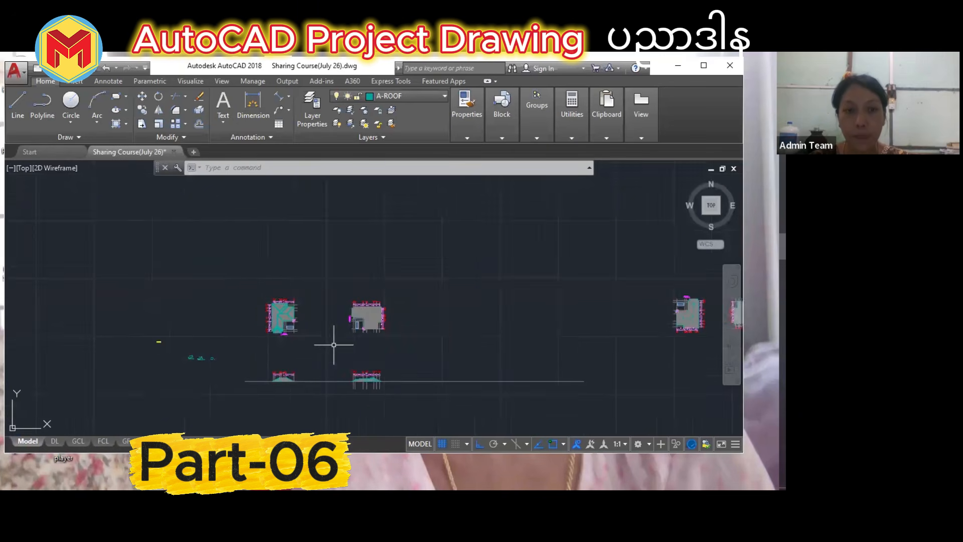
{"action": "left_click", "coordinate": [334, 386]}
{"action": "left_click", "coordinate": [230, 297]}
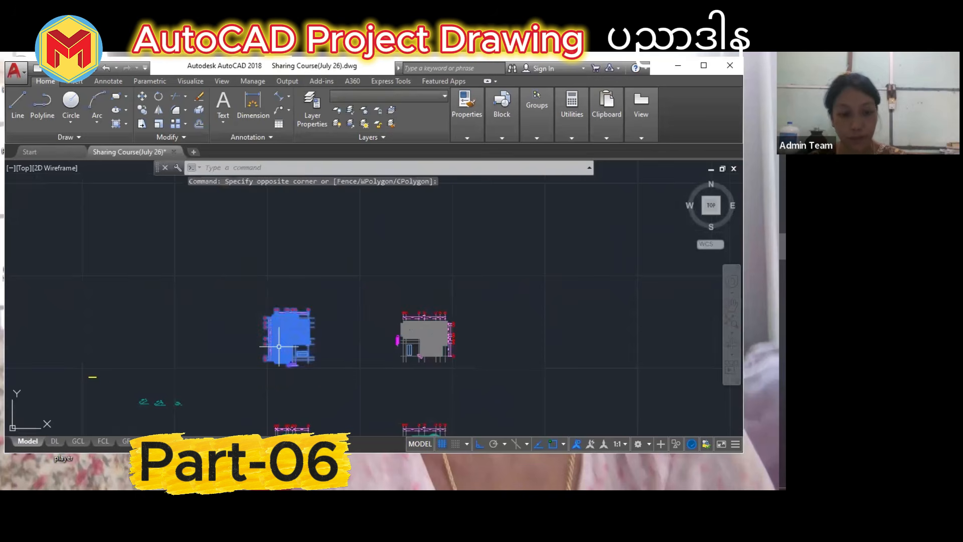
{"action": "type", "text": "CP"}
{"action": "key", "text": "Return"}
{"action": "left_click", "coordinate": [294, 384]}
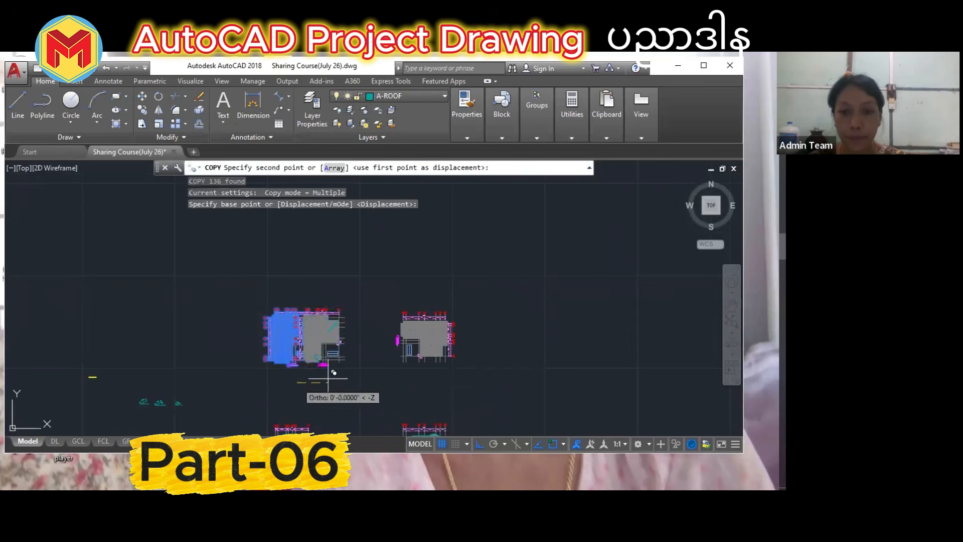
{"action": "scroll", "coordinate": [502, 396], "scroll_direction": "down", "scroll_amount": 3}
{"action": "left_click", "coordinate": [501, 393]}
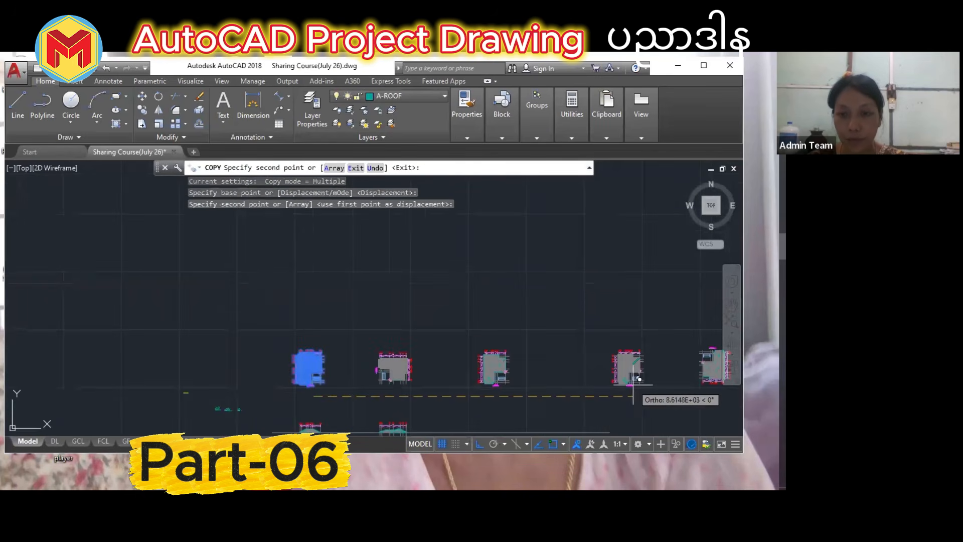
{"action": "left_click", "coordinate": [634, 393]}
{"action": "key", "text": "Return"}
{"action": "scroll", "coordinate": [518, 390], "scroll_direction": "up", "scroll_amount": 2}
{"action": "middle_click_drag", "start_coordinate": [501, 371], "coordinate": [499, 335]}
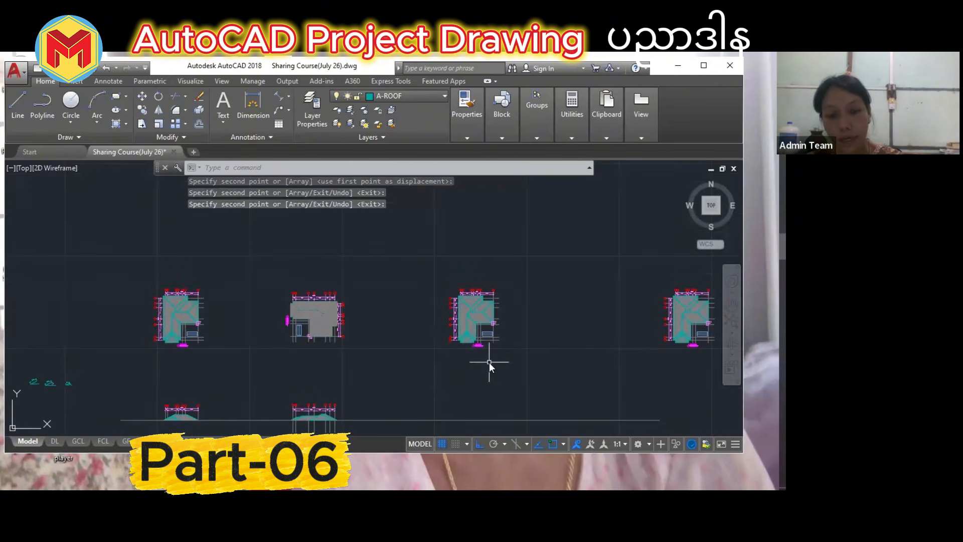
Rotate the first new roof plan copy 180 degrees about a point near its middle.
{"action": "key", "text": "Return"}
{"action": "left_click", "coordinate": [523, 368]}
{"action": "left_click", "coordinate": [417, 273]}
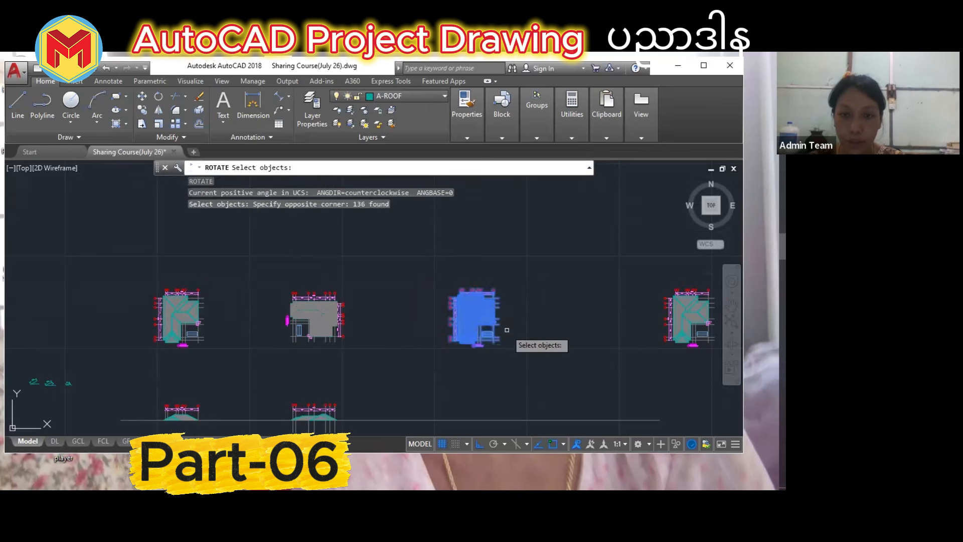
{"action": "key", "text": "Return"}
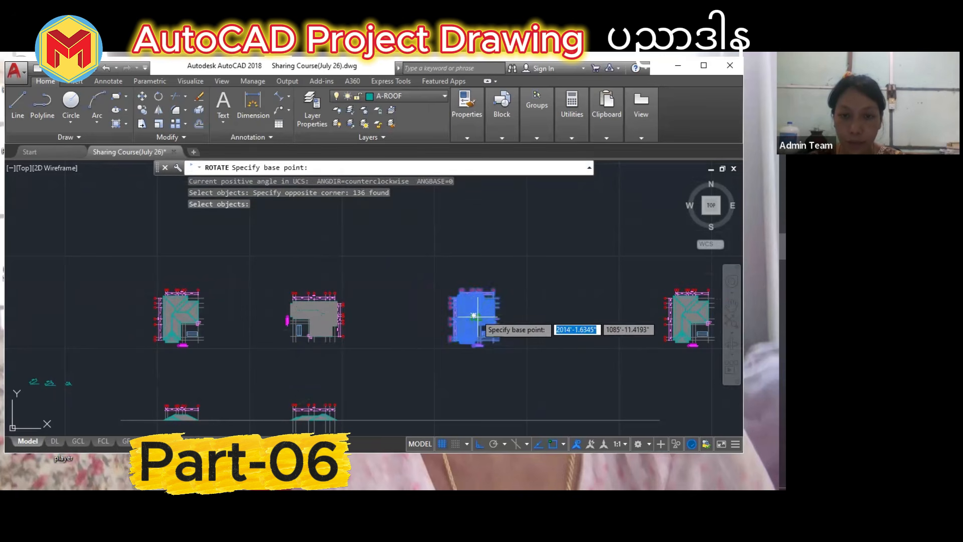
{"action": "left_click", "coordinate": [473, 315]}
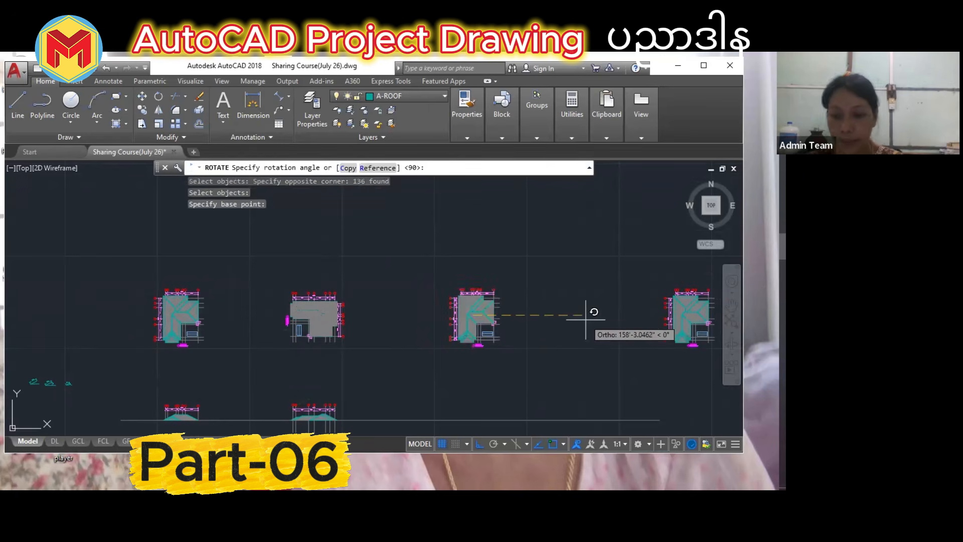
{"action": "type", "text": "180"}
{"action": "key", "text": "Return"}
{"action": "scroll", "coordinate": [471, 339], "scroll_direction": "up", "scroll_amount": 4}
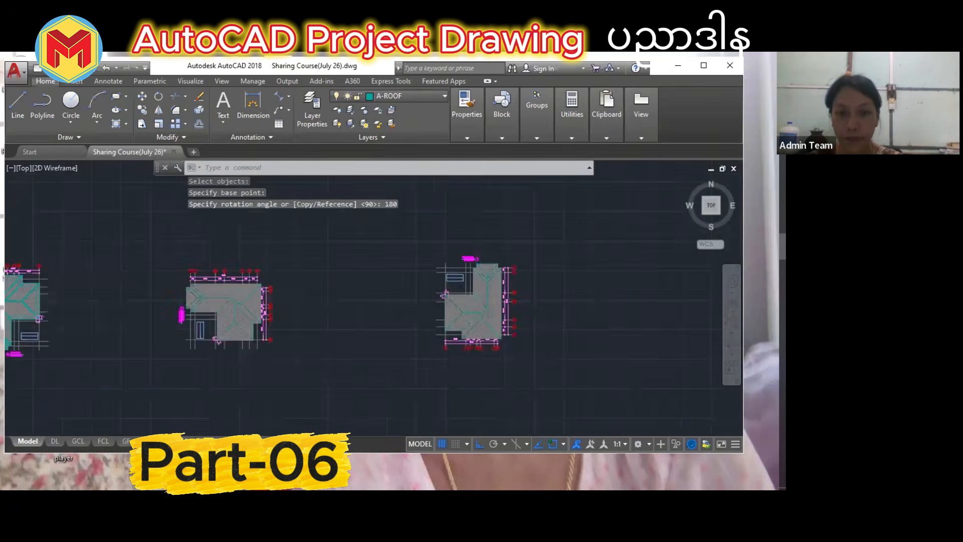
{"action": "scroll", "coordinate": [451, 321], "scroll_direction": "down", "scroll_amount": 2}
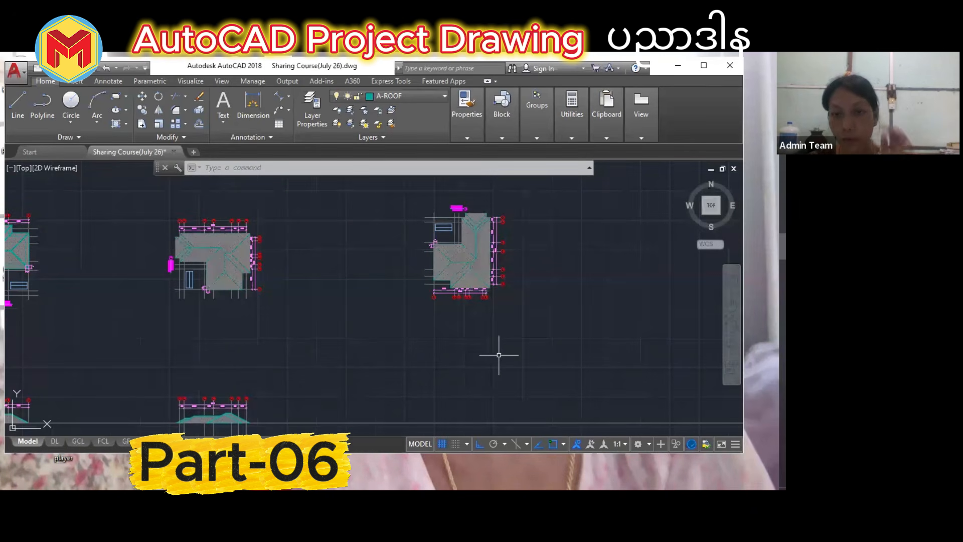
{"action": "left_click", "coordinate": [537, 138]}
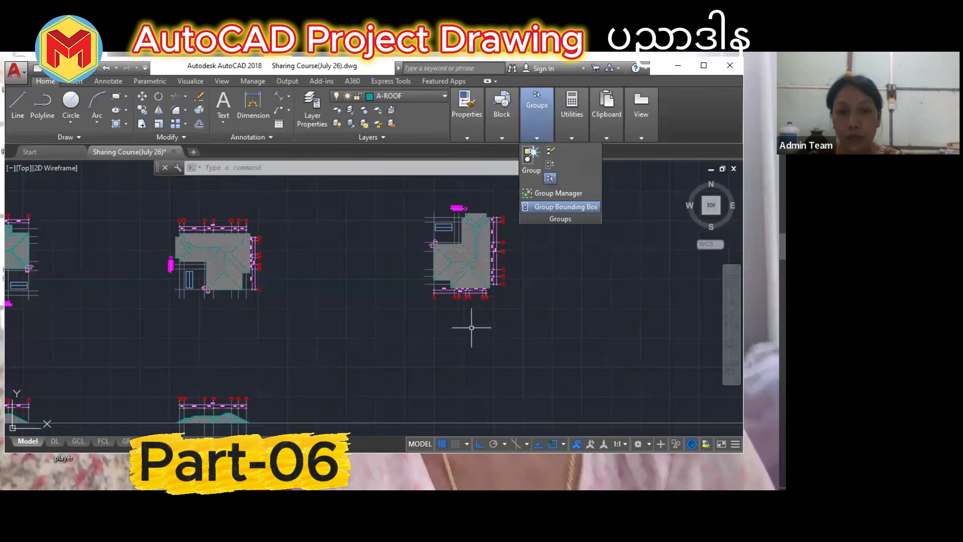
Draw vertical construction lines through the two outer eave corners of the lower projecting hip on the 180-degree rotated roof plan.
{"action": "type", "text": "xl"}
{"action": "key", "text": "Return"}
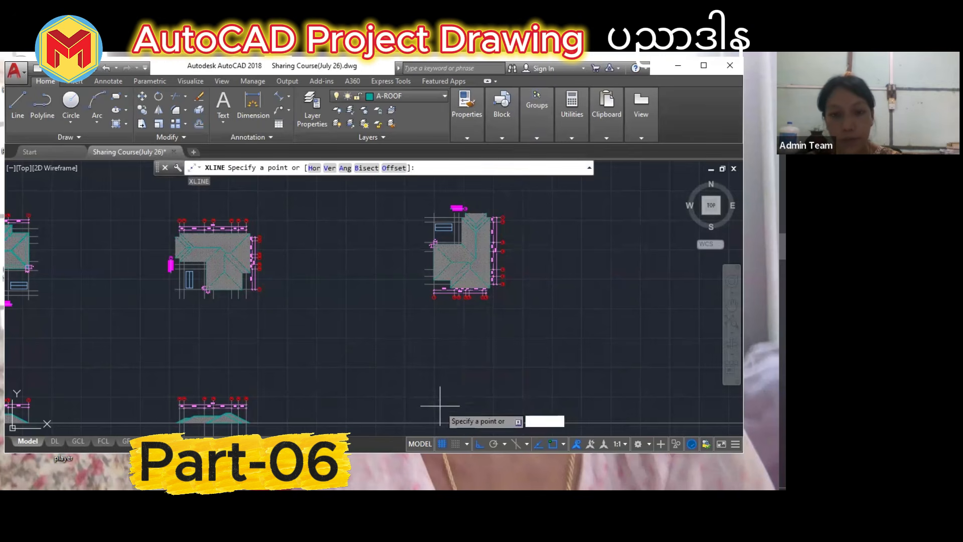
{"action": "type", "text": "v"}
{"action": "key", "text": "Return"}
{"action": "scroll", "coordinate": [443, 303], "scroll_direction": "up", "scroll_amount": 6}
{"action": "middle_click_drag", "start_coordinate": [435, 251], "coordinate": [425, 285]}
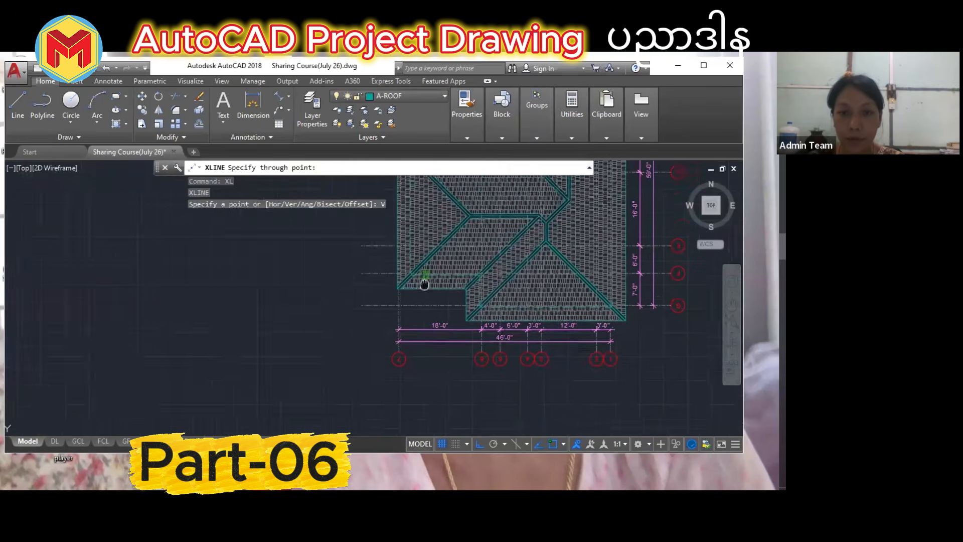
{"action": "scroll", "coordinate": [535, 301], "scroll_direction": "up", "scroll_amount": 2}
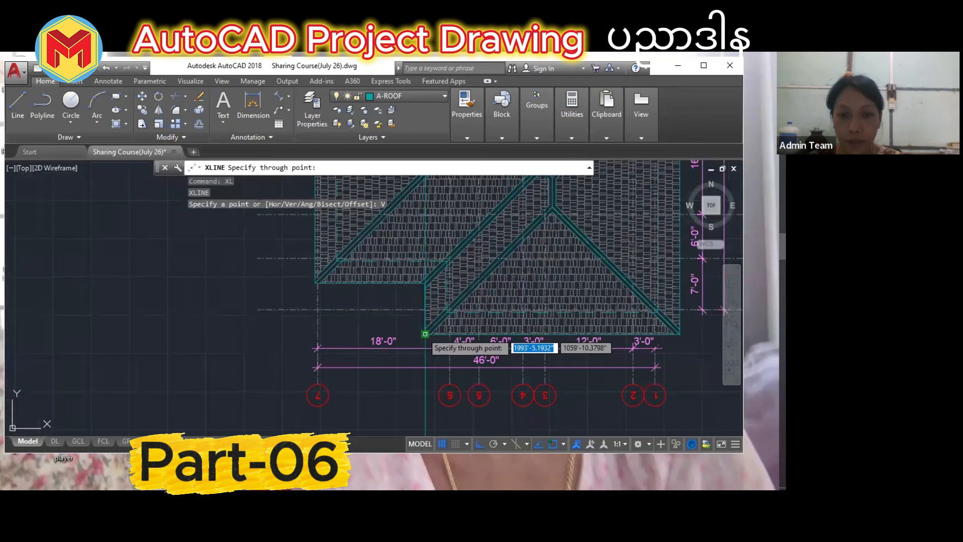
{"action": "left_click", "coordinate": [425, 333]}
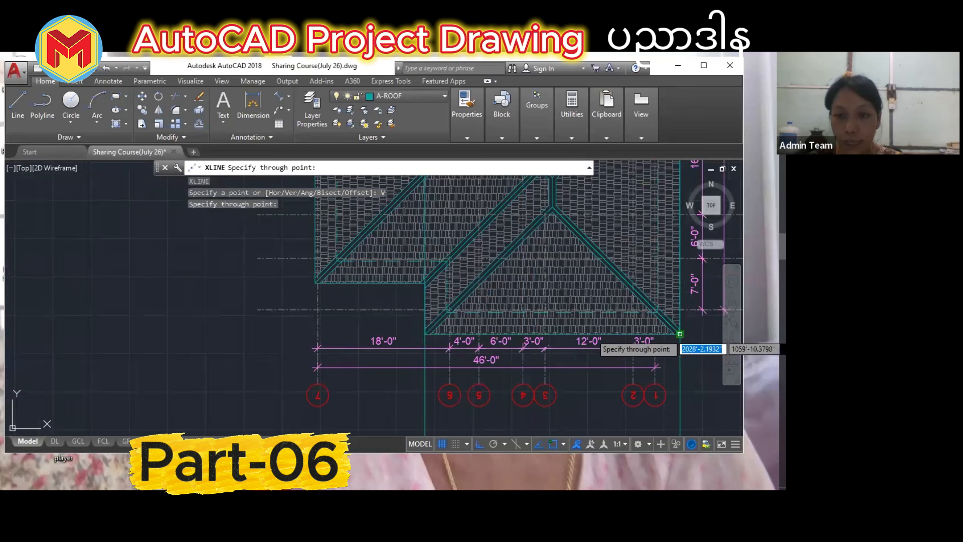
{"action": "left_click", "coordinate": [681, 333]}
{"action": "key", "text": "Return"}
{"action": "scroll", "coordinate": [531, 309], "scroll_direction": "down", "scroll_amount": 4}
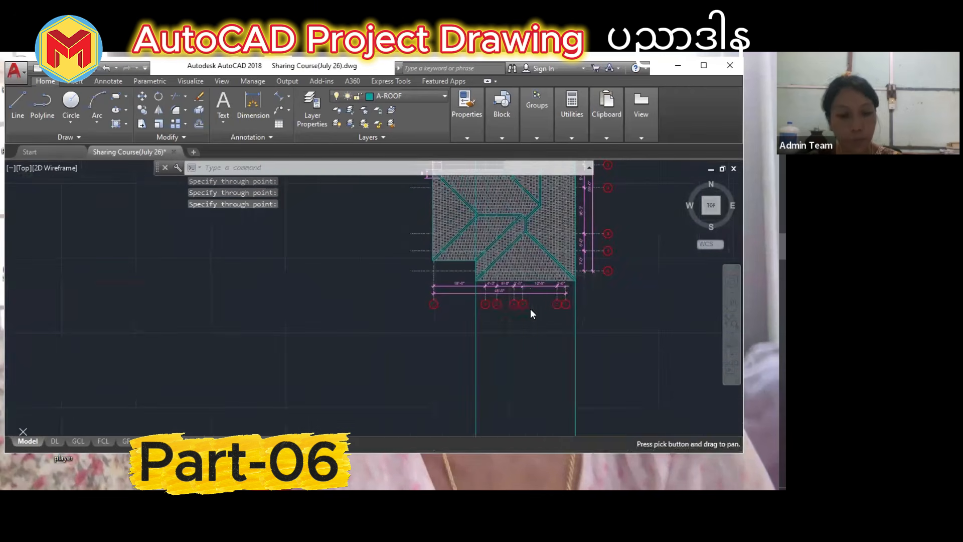
Draw a vertical construction line through the apex where the lower projecting hip's two hip lines meet.
{"action": "type", "text": "XL"}
{"action": "key", "text": "Return"}
{"action": "type", "text": "V"}
{"action": "key", "text": "Return"}
{"action": "scroll", "coordinate": [525, 224], "scroll_direction": "up", "scroll_amount": 2}
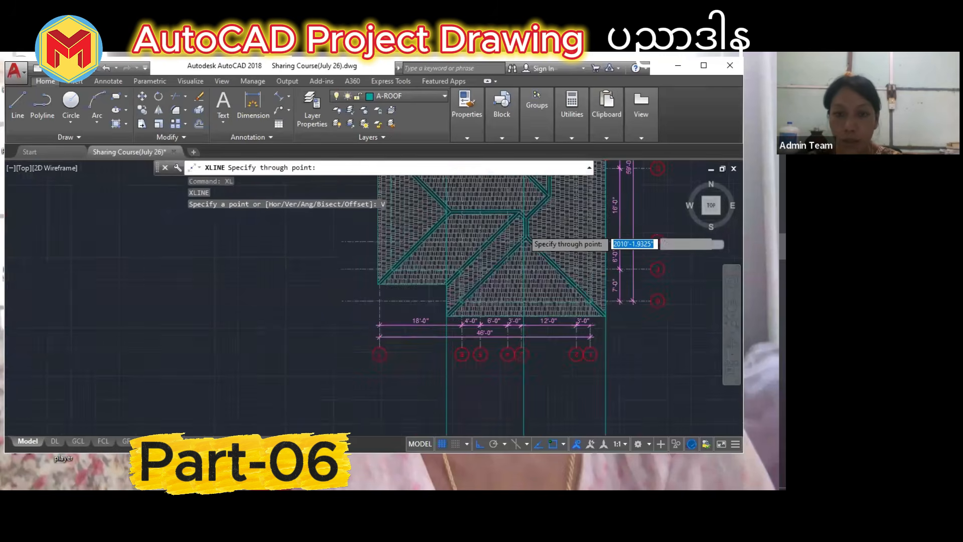
{"action": "scroll", "coordinate": [526, 237], "scroll_direction": "up", "scroll_amount": 3}
{"action": "left_click", "coordinate": [527, 261]}
{"action": "key", "text": "Return"}
Copy the right elevation's leftmost outer slope line along the base line to the new elevation's left construction line.
{"action": "scroll", "coordinate": [529, 326], "scroll_direction": "down", "scroll_amount": 5}
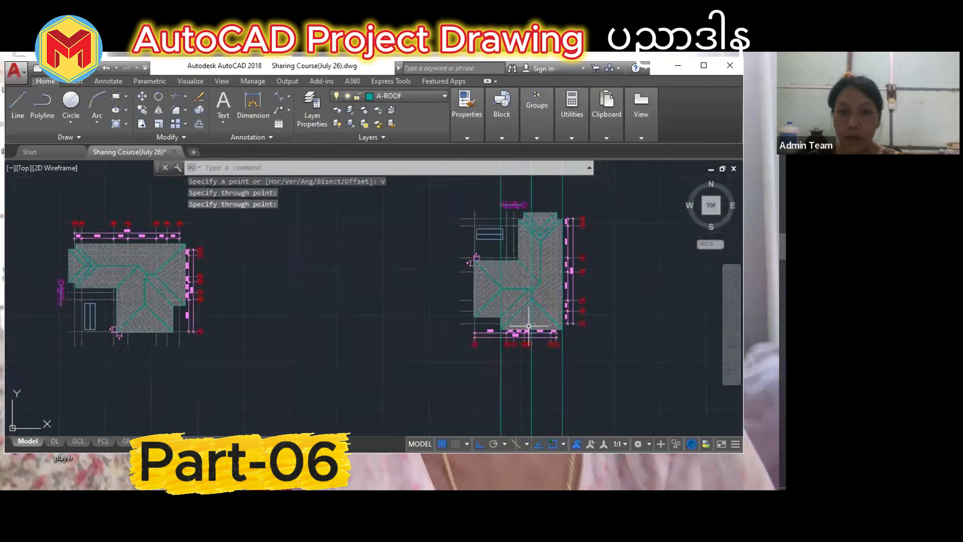
{"action": "scroll", "coordinate": [529, 326], "scroll_direction": "down", "scroll_amount": 2}
{"action": "middle_click_drag", "start_coordinate": [529, 326], "coordinate": [538, 186]}
{"action": "scroll", "coordinate": [525, 324], "scroll_direction": "up", "scroll_amount": 4}
{"action": "scroll", "coordinate": [451, 331], "scroll_direction": "down", "scroll_amount": 2}
{"action": "scroll", "coordinate": [108, 309], "scroll_direction": "up", "scroll_amount": 4}
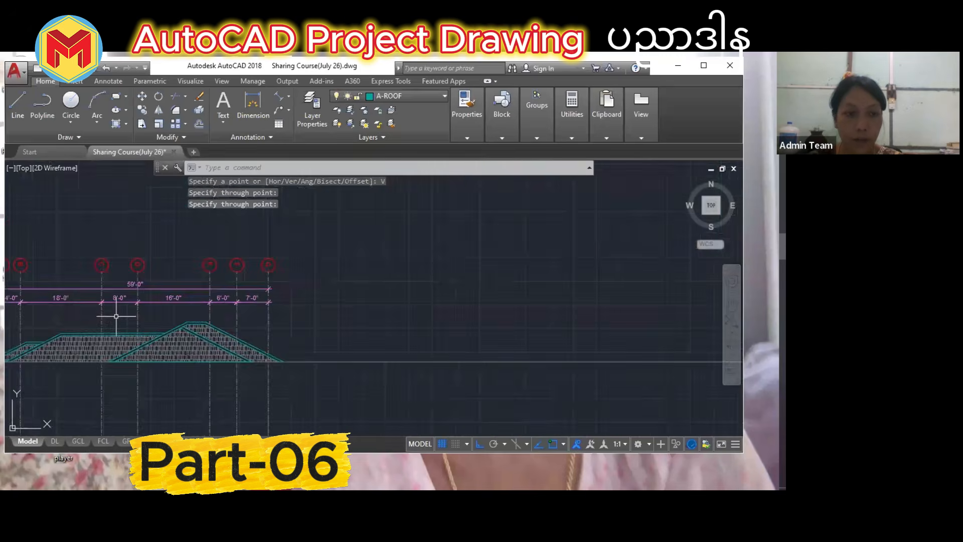
{"action": "scroll", "coordinate": [152, 312], "scroll_direction": "up", "scroll_amount": 5}
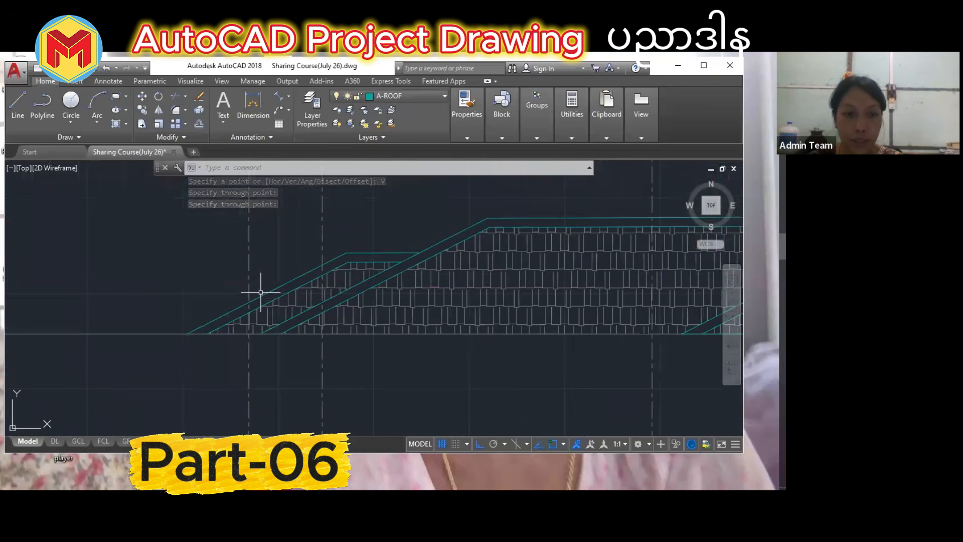
{"action": "left_click", "coordinate": [259, 295]}
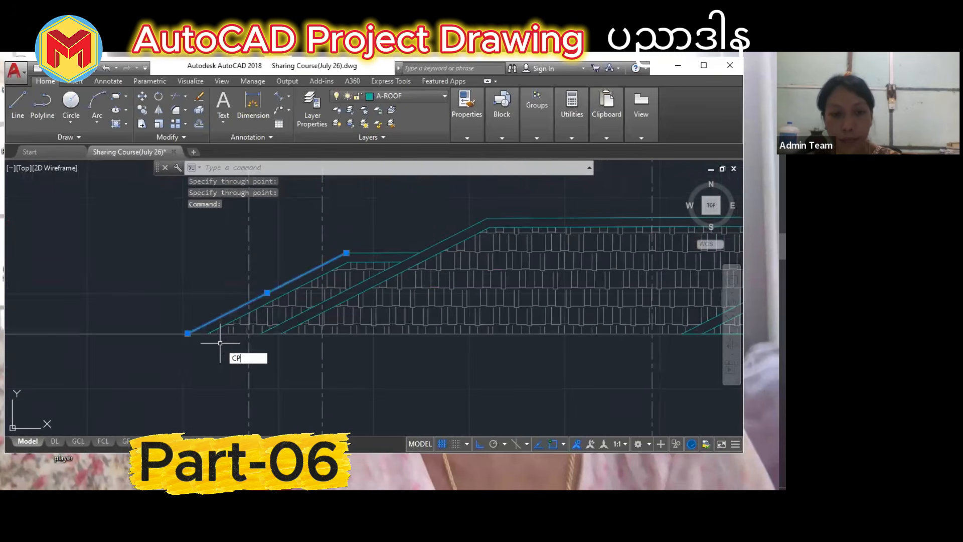
{"action": "type", "text": "CP"}
{"action": "key", "text": "Return"}
{"action": "left_click", "coordinate": [187, 333]}
{"action": "scroll", "coordinate": [187, 333], "scroll_direction": "down", "scroll_amount": 3}
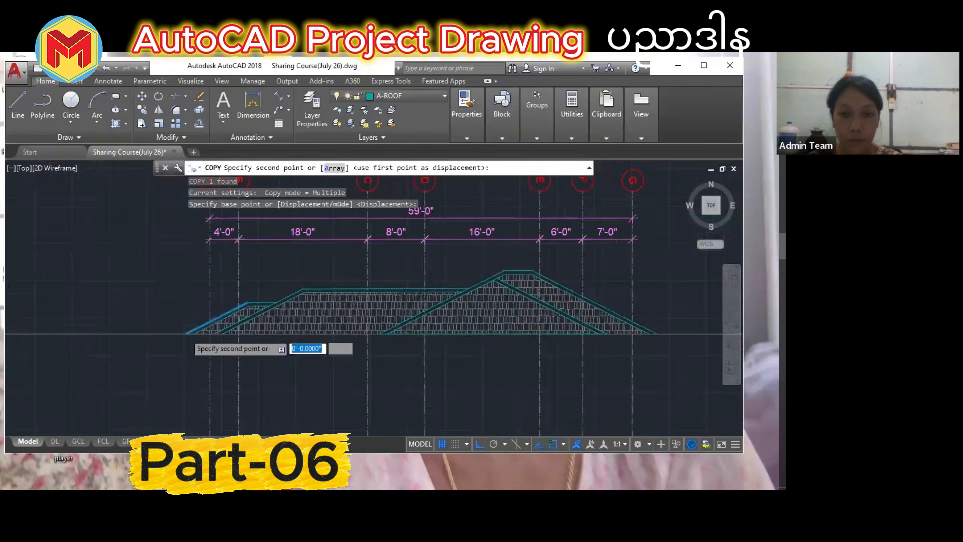
{"action": "scroll", "coordinate": [186, 333], "scroll_direction": "down", "scroll_amount": 5}
{"action": "scroll", "coordinate": [607, 337], "scroll_direction": "up", "scroll_amount": 8}
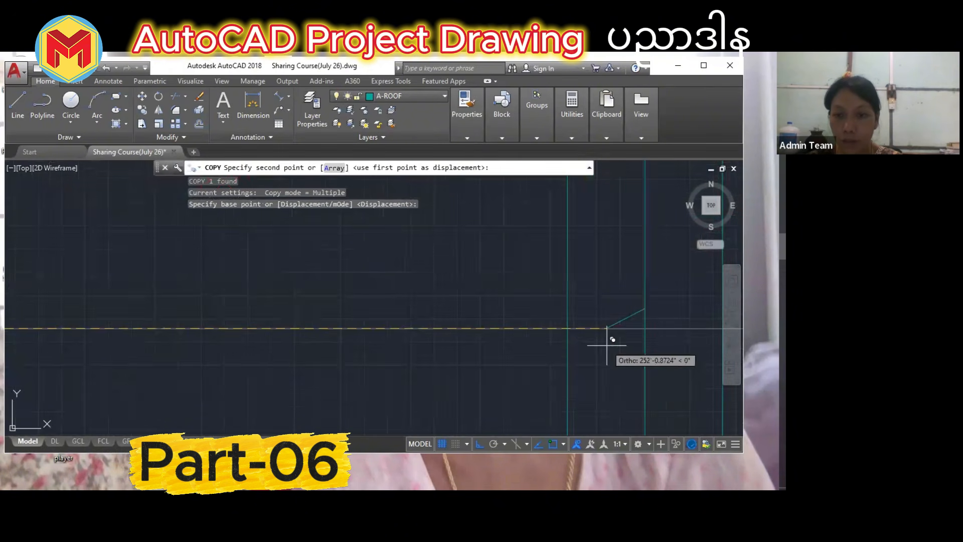
{"action": "left_click", "coordinate": [569, 329]}
{"action": "key", "text": "Return"}
Draw a horizontal eave line along the base line between the two outer construction lines.
{"action": "middle_click_drag", "start_coordinate": [578, 337], "coordinate": [466, 343]}
{"action": "type", "text": "L"}
{"action": "key", "text": "Return"}
{"action": "left_click", "coordinate": [455, 336]}
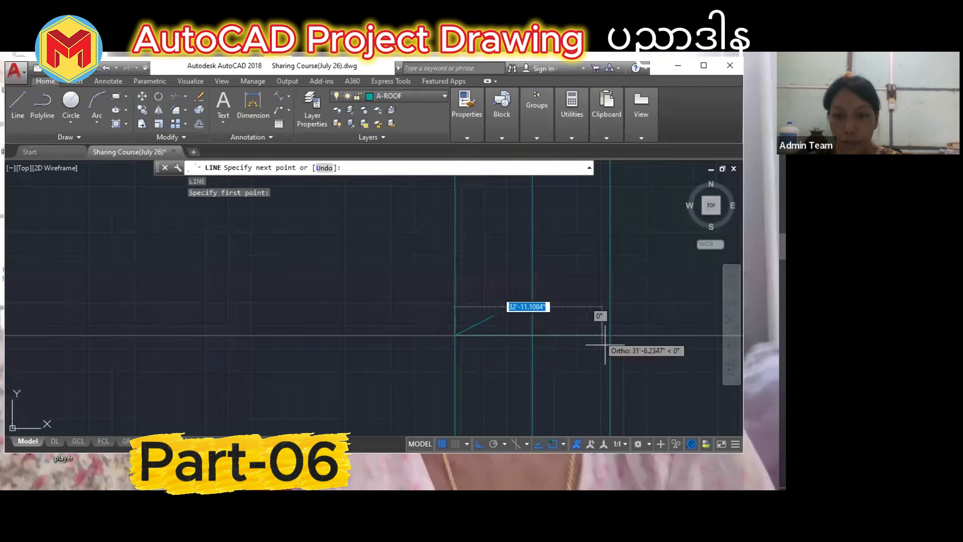
{"action": "left_click", "coordinate": [607, 336]}
{"action": "key", "text": "Return"}
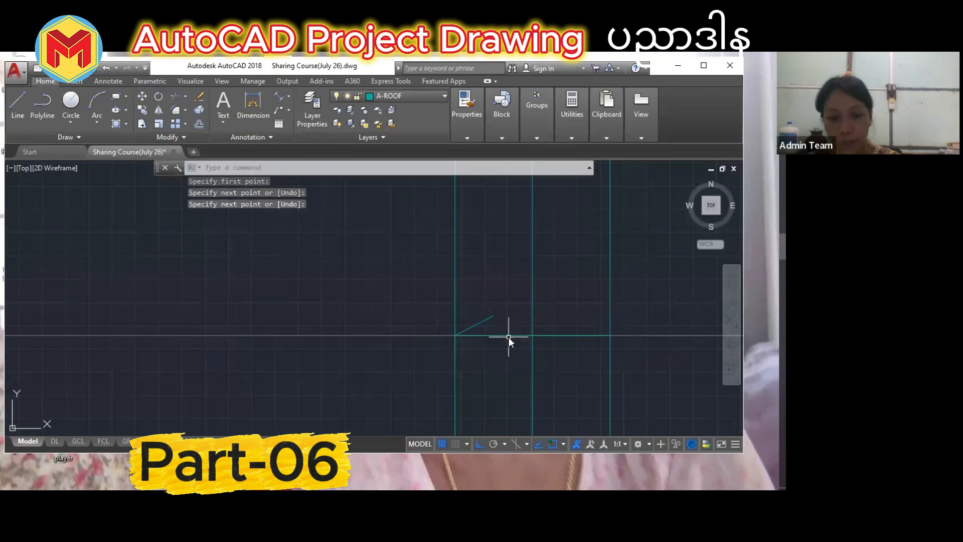
Mirror the copied slope line about the middle construction line, keeping the original.
{"action": "type", "text": "MI"}
{"action": "key", "text": "Return"}
{"action": "left_click", "coordinate": [479, 324]}
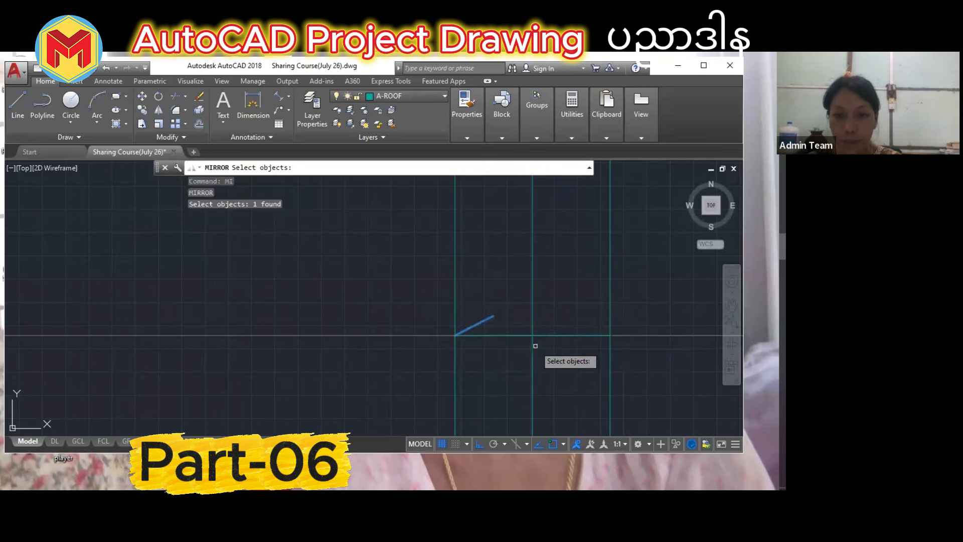
{"action": "key", "text": "Return"}
{"action": "left_click", "coordinate": [532, 335]}
{"action": "left_click", "coordinate": [546, 224]}
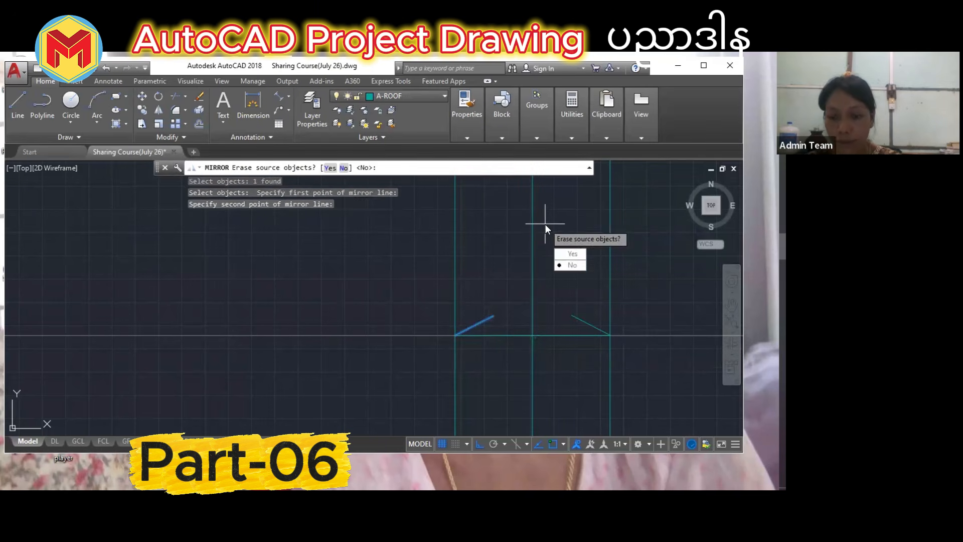
{"action": "key", "text": "Return"}
Fillet the two opposing slope lines with radius 0 so they meet at the roof peak.
{"action": "type", "text": "F"}
{"action": "key", "text": "Return"}
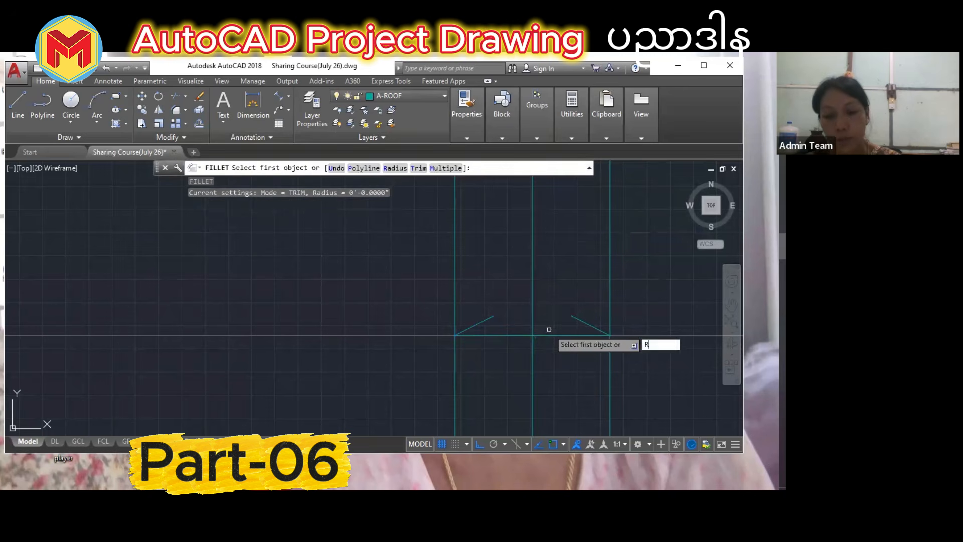
{"action": "type", "text": "R"}
{"action": "key", "text": "Return"}
{"action": "type", "text": "0"}
{"action": "key", "text": "Return"}
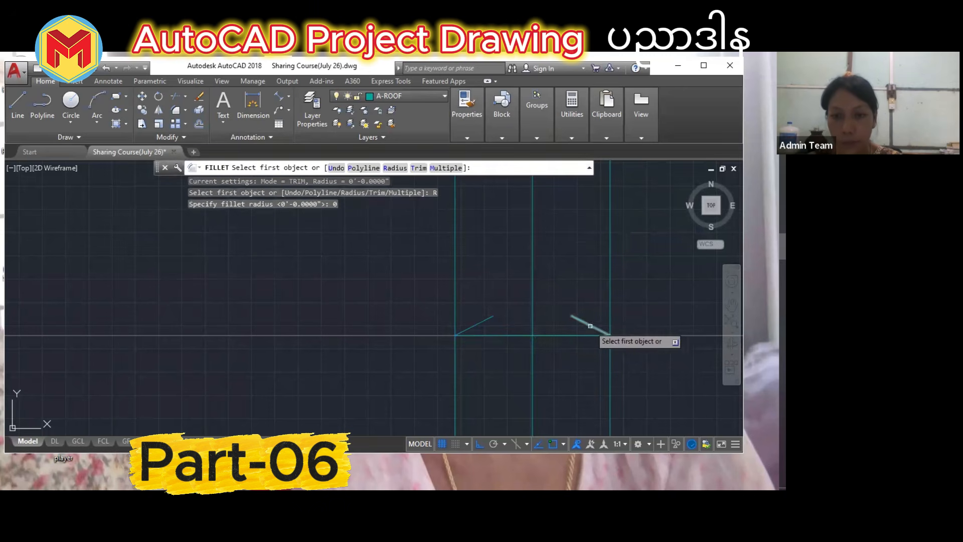
{"action": "left_click", "coordinate": [590, 326]}
{"action": "left_click", "coordinate": [493, 315]}
{"action": "scroll", "coordinate": [502, 311], "scroll_direction": "down", "scroll_amount": 5}
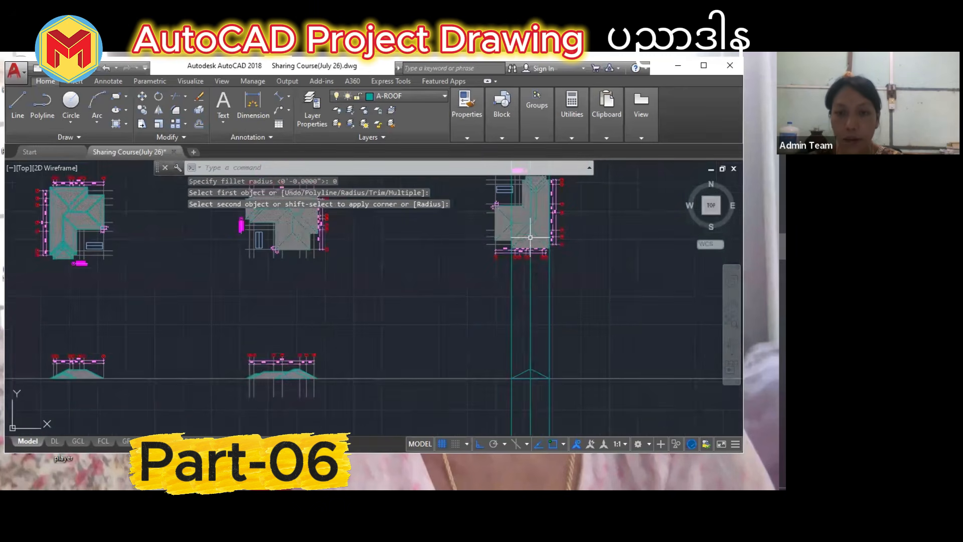
Draw vertical construction lines through the roof plan's far-left eave corner and the left end of its adjoining horizontal ridge.
{"action": "scroll", "coordinate": [530, 237], "scroll_direction": "up", "scroll_amount": 4}
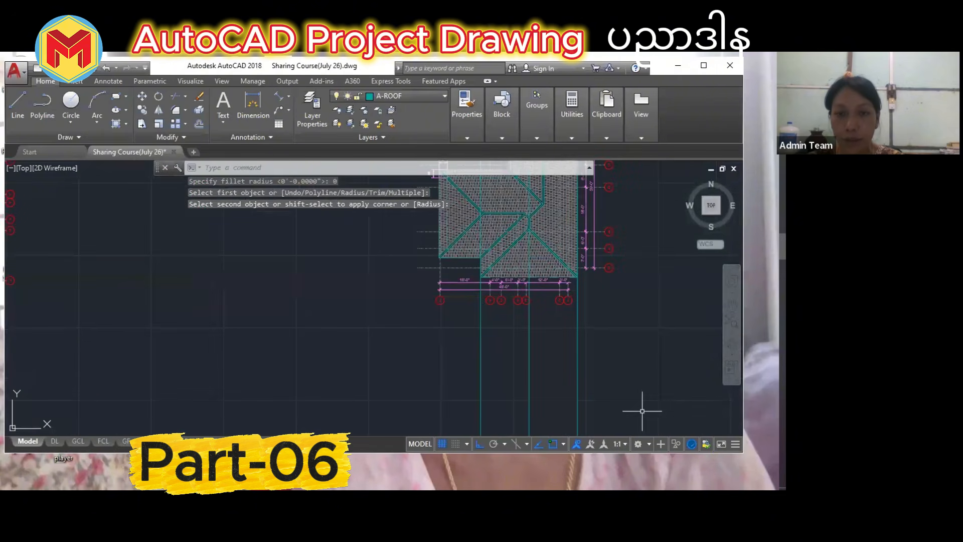
{"action": "middle_click_drag", "start_coordinate": [643, 411], "coordinate": [625, 378]}
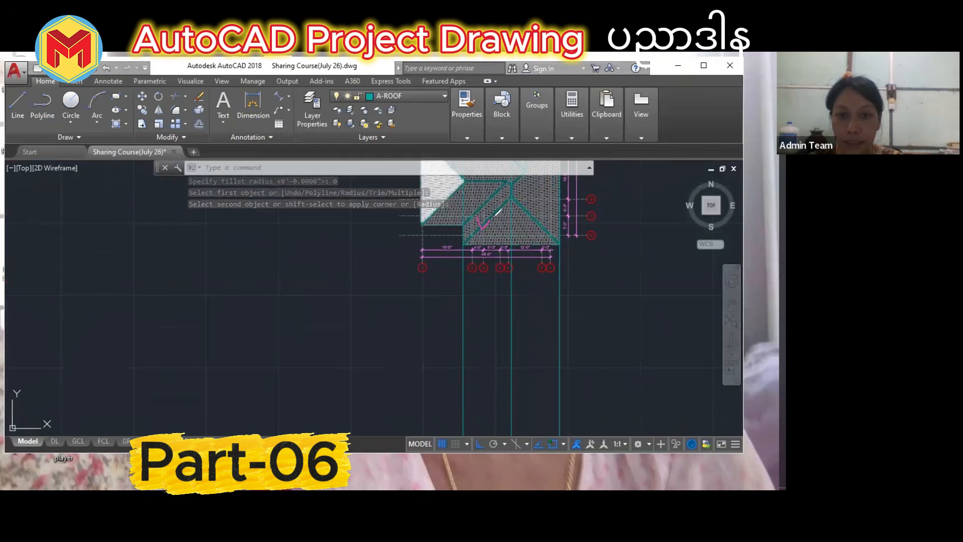
{"action": "left_click_drag", "start_coordinate": [522, 211], "coordinate": [538, 219]}
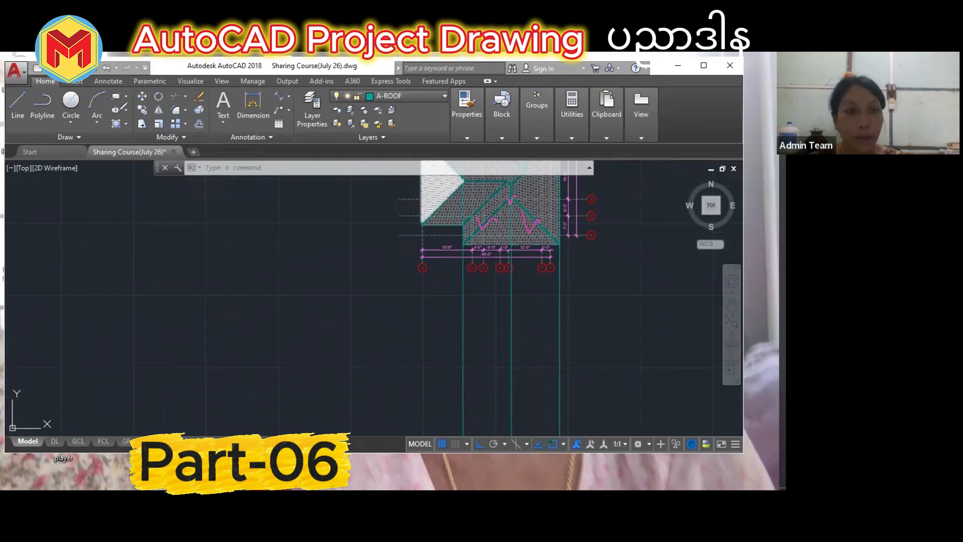
{"action": "type", "text": "XL"}
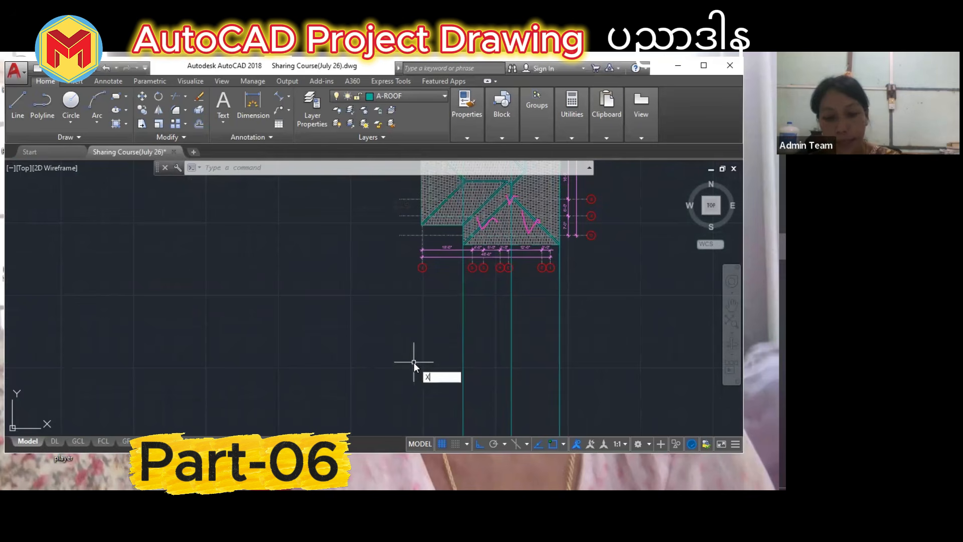
{"action": "key", "text": "Return"}
{"action": "type", "text": "V"}
{"action": "key", "text": "Return"}
{"action": "scroll", "coordinate": [427, 211], "scroll_direction": "up", "scroll_amount": 7}
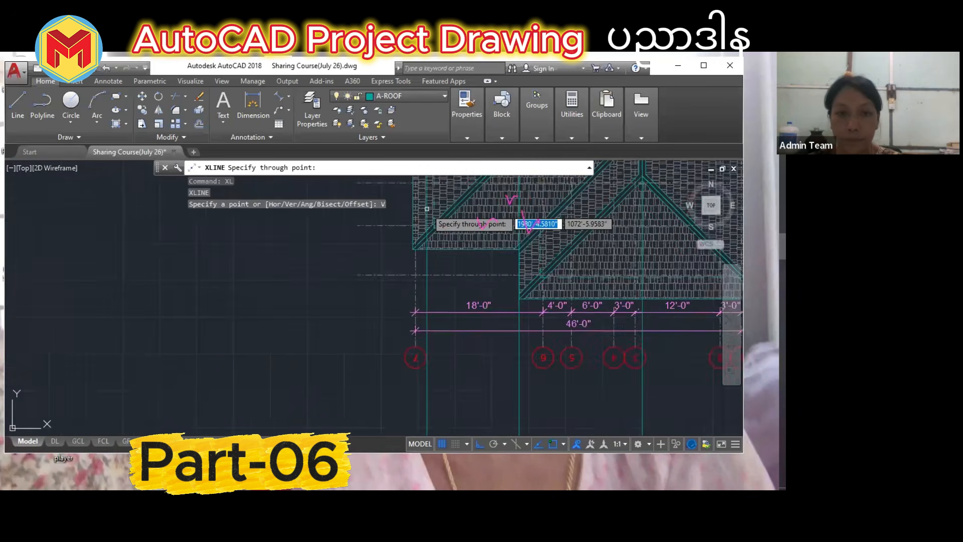
{"action": "scroll", "coordinate": [484, 248], "scroll_direction": "down", "scroll_amount": 3}
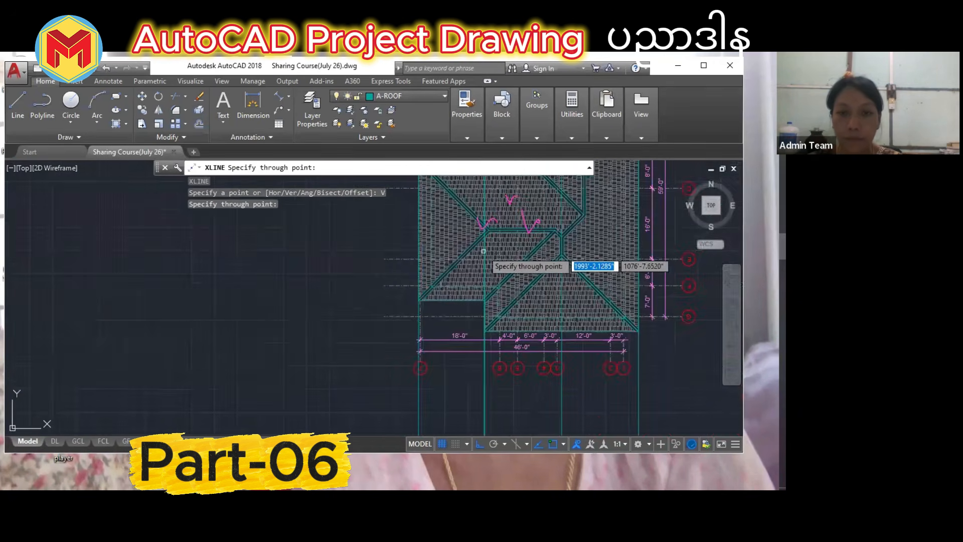
{"action": "scroll", "coordinate": [491, 246], "scroll_direction": "up", "scroll_amount": 1}
{"action": "scroll", "coordinate": [492, 241], "scroll_direction": "up", "scroll_amount": 2}
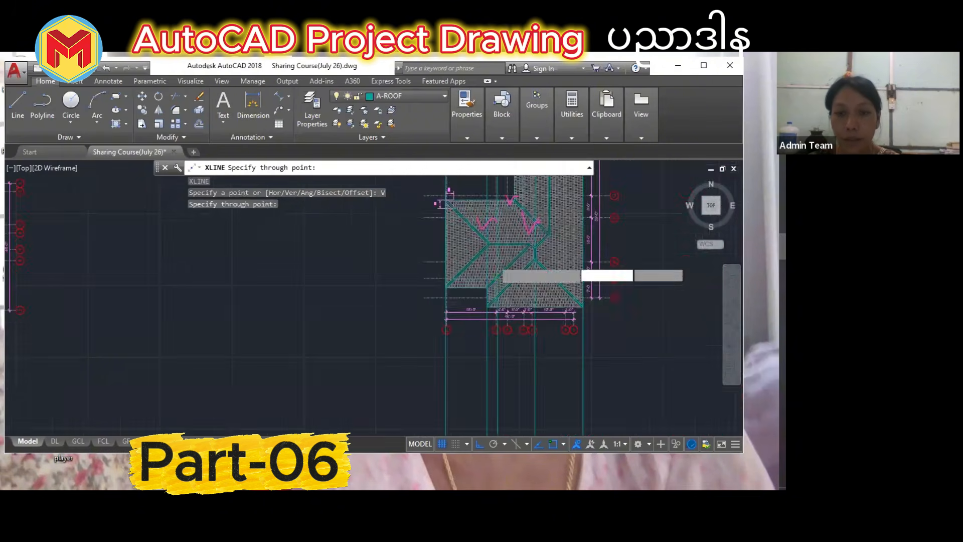
{"action": "scroll", "coordinate": [491, 236], "scroll_direction": "down", "scroll_amount": 3}
{"action": "scroll", "coordinate": [492, 234], "scroll_direction": "up", "scroll_amount": 2}
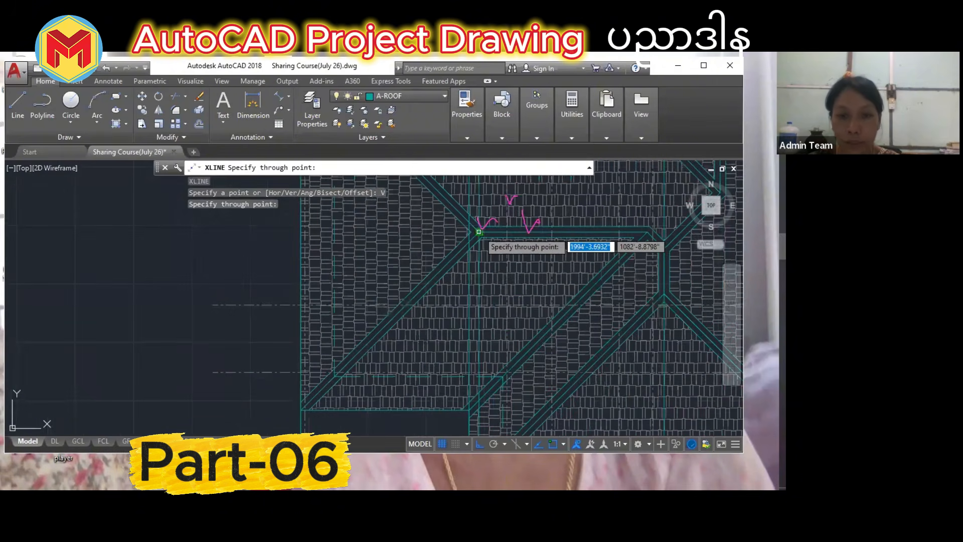
{"action": "left_click", "coordinate": [476, 235]}
{"action": "key", "text": "Escape"}
Erase the construction line through the projecting hip's left eave corner, beside the new ridge-end line.
{"action": "scroll", "coordinate": [473, 216], "scroll_direction": "up", "scroll_amount": 4}
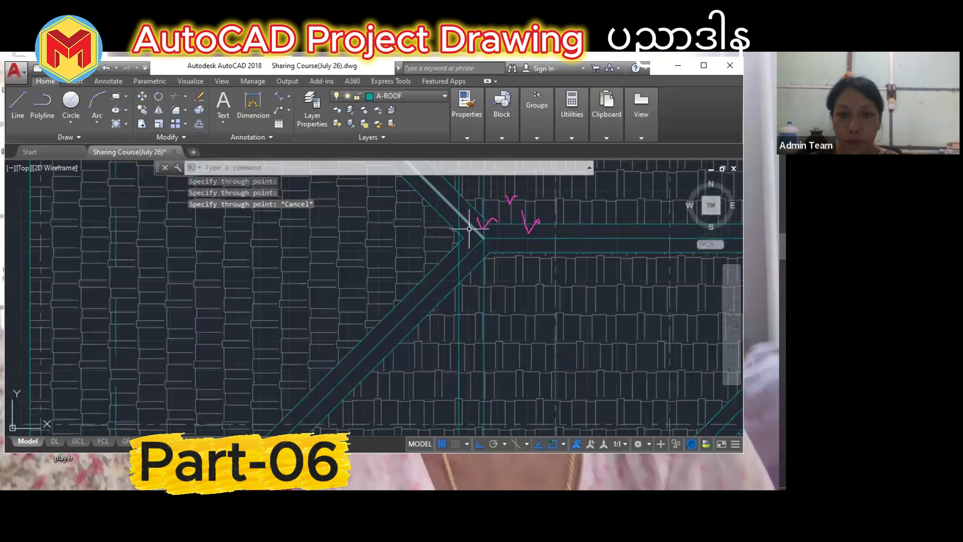
{"action": "key", "text": "Delete"}
{"action": "scroll", "coordinate": [473, 311], "scroll_direction": "down", "scroll_amount": 10}
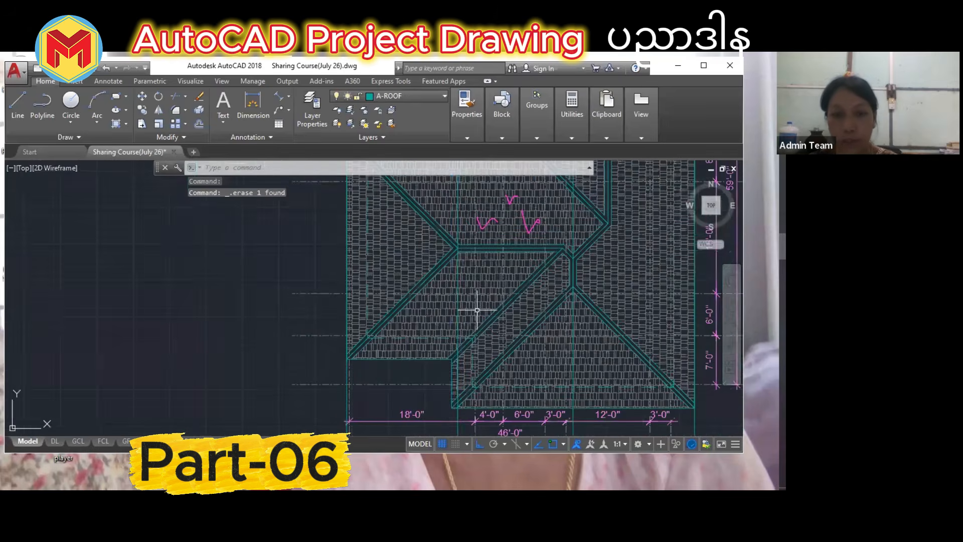
Copy the peak's left slope line along the base line to the far-left construction line.
{"action": "scroll", "coordinate": [491, 355], "scroll_direction": "up", "scroll_amount": 5}
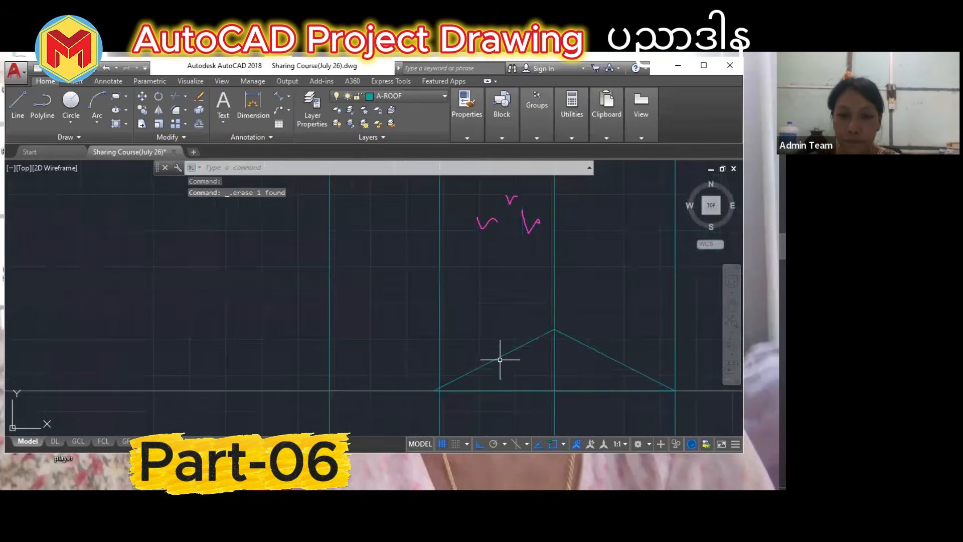
{"action": "scroll", "coordinate": [486, 371], "scroll_direction": "down", "scroll_amount": 2}
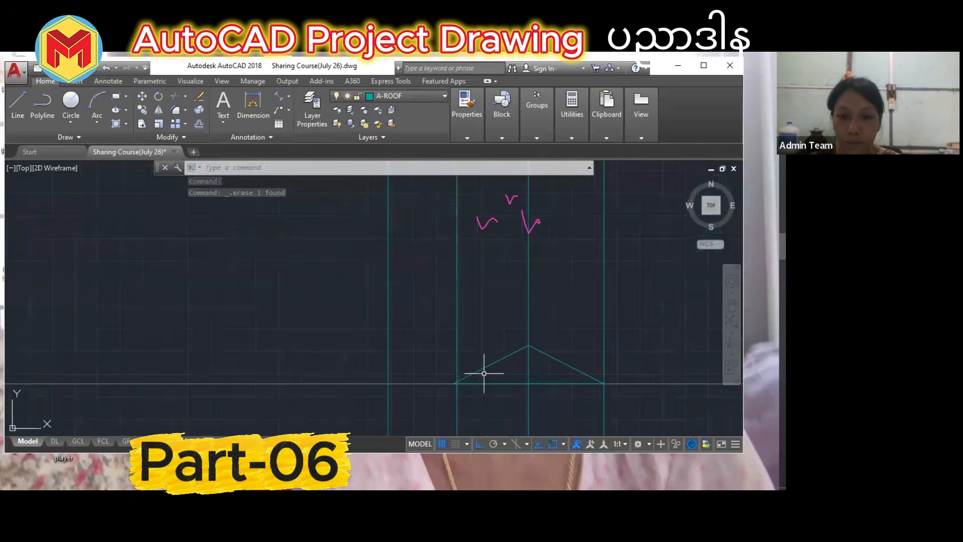
{"action": "left_click", "coordinate": [473, 374]}
{"action": "type", "text": "c"}
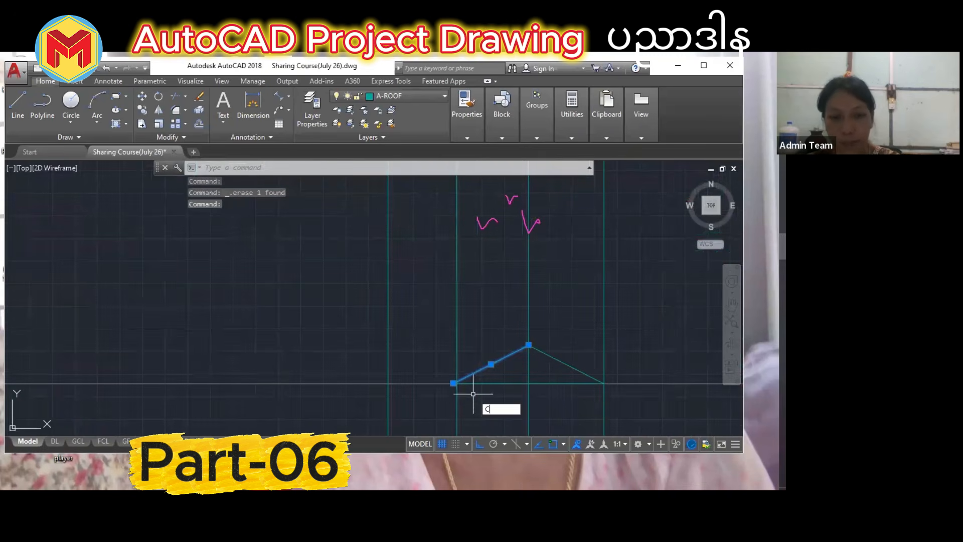
{"action": "type", "text": "o"}
{"action": "key", "text": "Return"}
{"action": "left_click", "coordinate": [454, 383]}
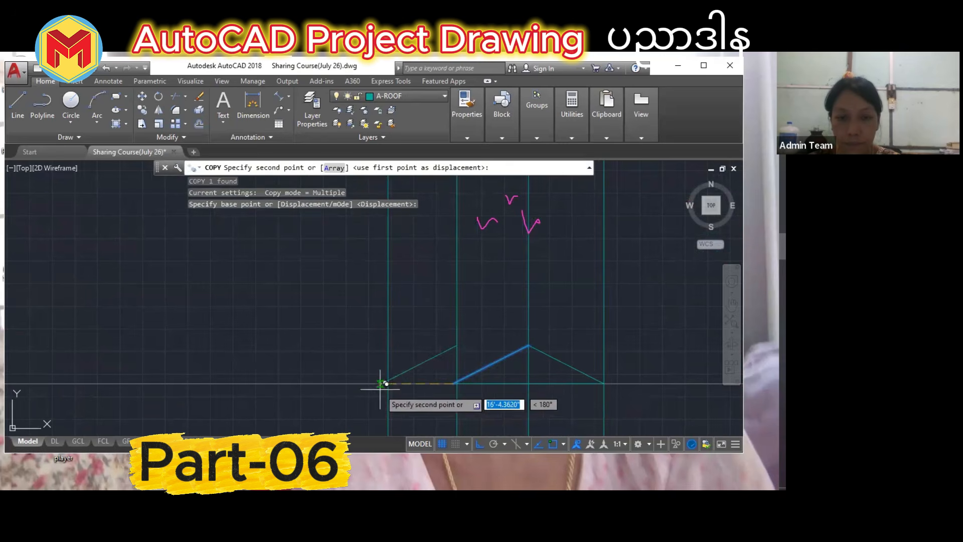
{"action": "left_click", "coordinate": [389, 382]}
{"action": "key", "text": "Return"}
Trim the copied slope line's upper end where it extends past the ridge-end construction line.
{"action": "scroll", "coordinate": [478, 350], "scroll_direction": "up", "scroll_amount": 3}
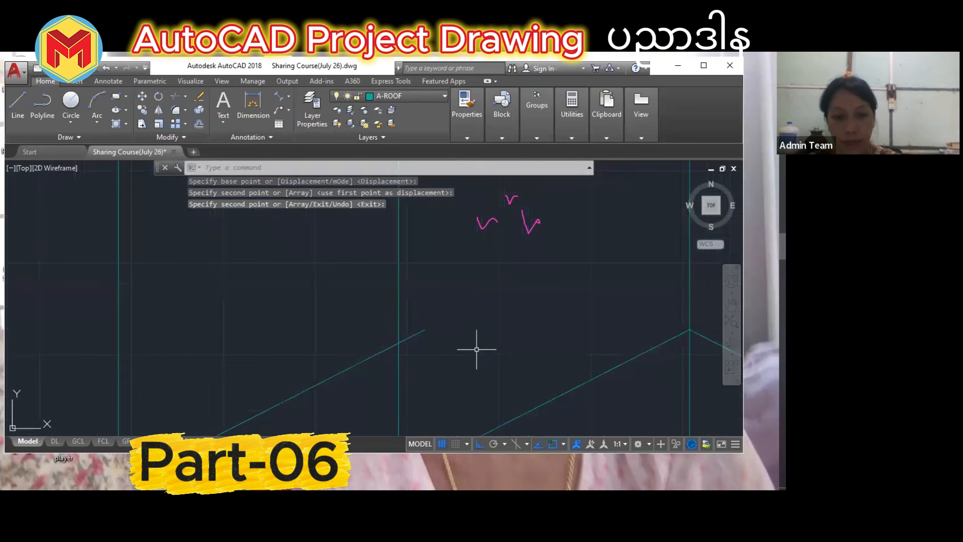
{"action": "key", "text": "Return"}
{"action": "key", "text": "Return"}
{"action": "left_click", "coordinate": [461, 356]}
{"action": "left_click", "coordinate": [413, 324]}
{"action": "scroll", "coordinate": [441, 365], "scroll_direction": "down", "scroll_amount": 5}
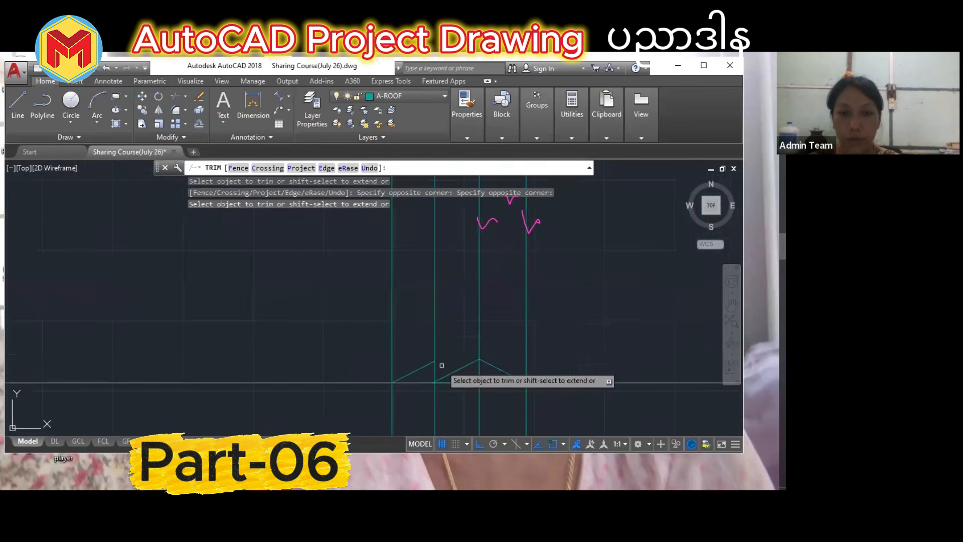
Draw a vertical construction line through the right end of the roof plan's horizontal ridge.
{"action": "key", "text": "Escape"}
{"action": "scroll", "coordinate": [460, 332], "scroll_direction": "down", "scroll_amount": 5}
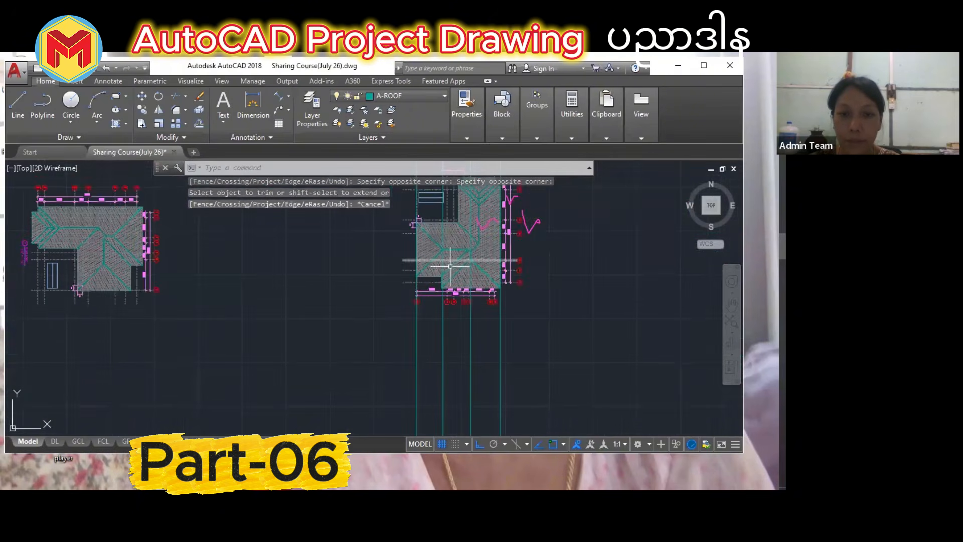
{"action": "middle_click_drag", "start_coordinate": [457, 393], "coordinate": [458, 369]}
{"action": "type", "text": "xl"}
{"action": "key", "text": "Return"}
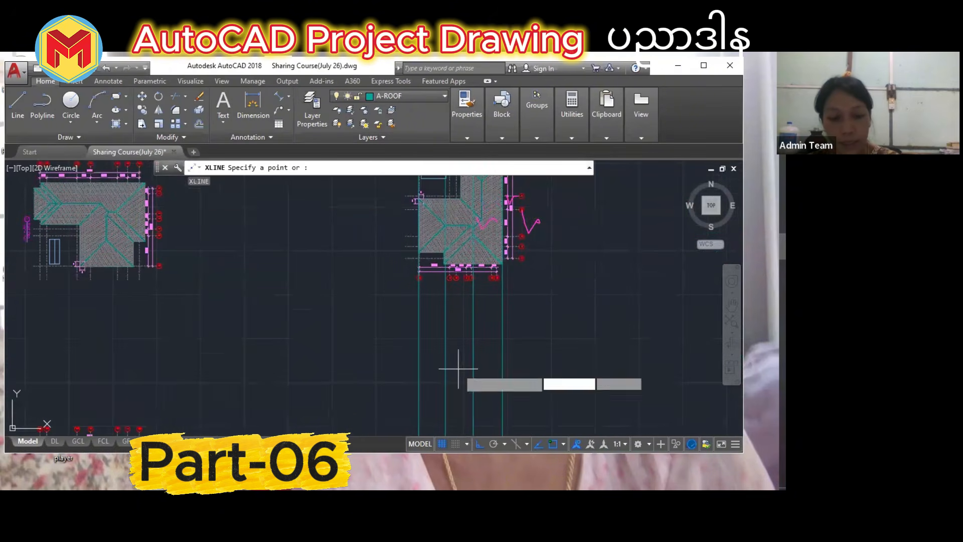
{"action": "type", "text": "V"}
{"action": "key", "text": "Return"}
{"action": "scroll", "coordinate": [467, 234], "scroll_direction": "up", "scroll_amount": 6}
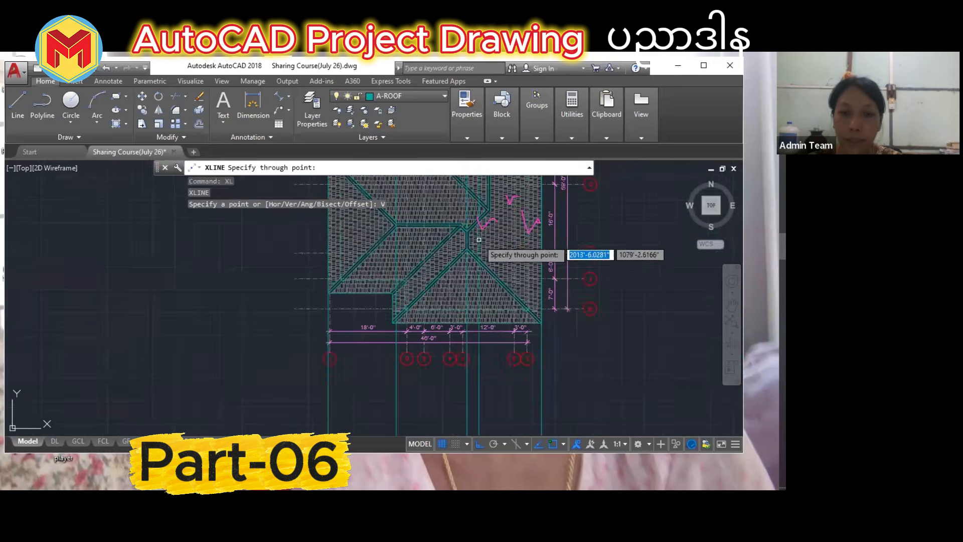
{"action": "scroll", "coordinate": [467, 234], "scroll_direction": "up", "scroll_amount": 2}
{"action": "left_click", "coordinate": [457, 216]}
{"action": "key", "text": "Return"}
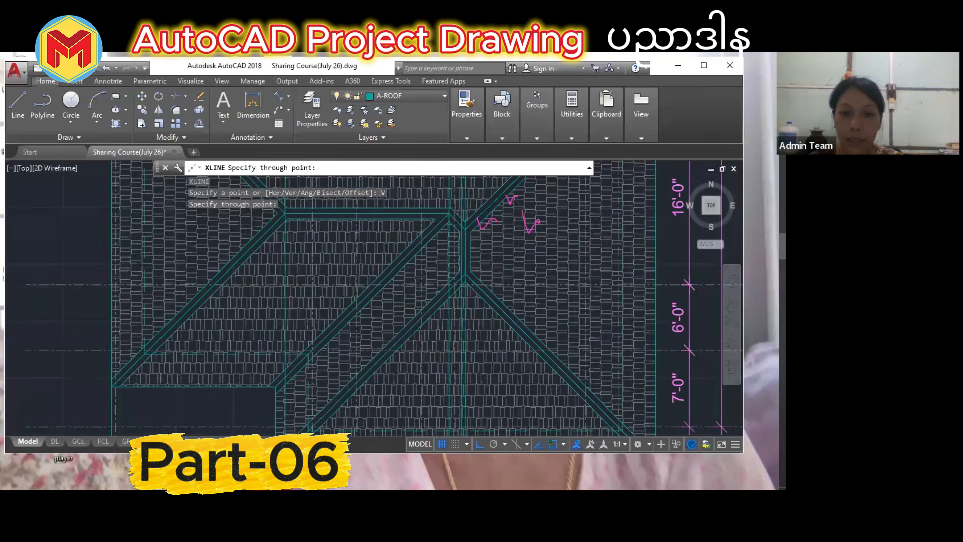
Draw the elevation's horizontal ridge line from the left slope's upper end to the construction line just left of the peak.
{"action": "scroll", "coordinate": [489, 303], "scroll_direction": "down", "scroll_amount": 6}
{"action": "middle_click_drag", "start_coordinate": [489, 303], "coordinate": [506, 264]}
{"action": "scroll", "coordinate": [512, 401], "scroll_direction": "up", "scroll_amount": 4}
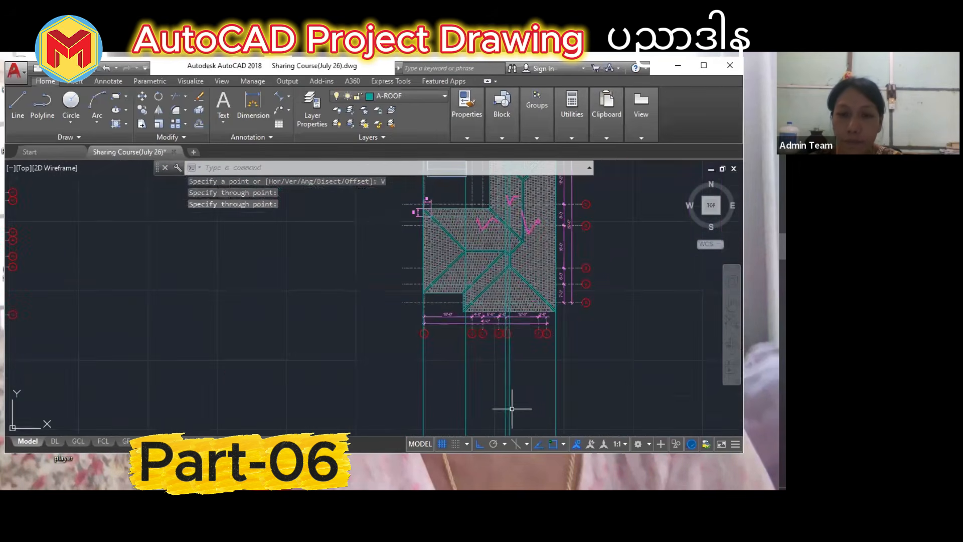
{"action": "scroll", "coordinate": [509, 324], "scroll_direction": "up", "scroll_amount": 3}
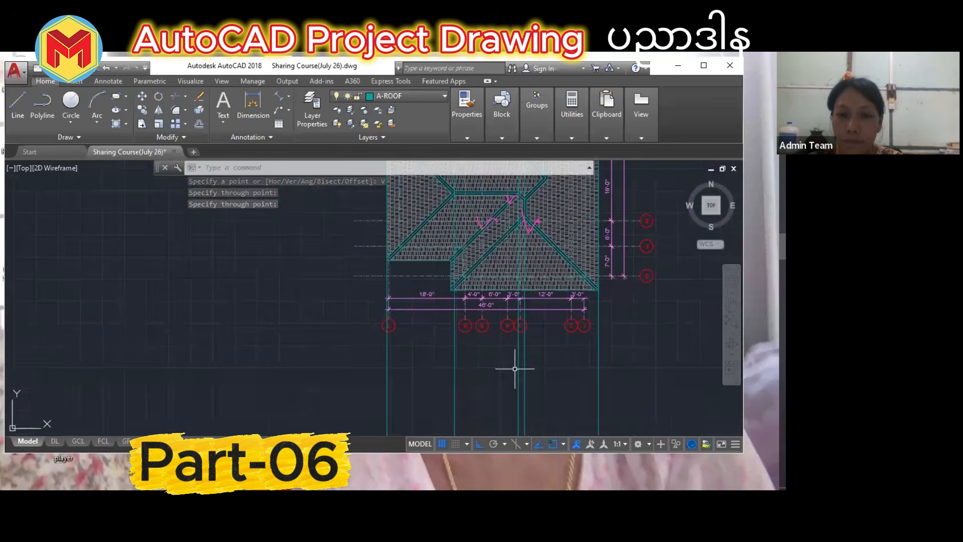
{"action": "middle_click_drag", "start_coordinate": [516, 370], "coordinate": [519, 224]}
{"action": "middle_click_drag", "start_coordinate": [514, 351], "coordinate": [499, 236]}
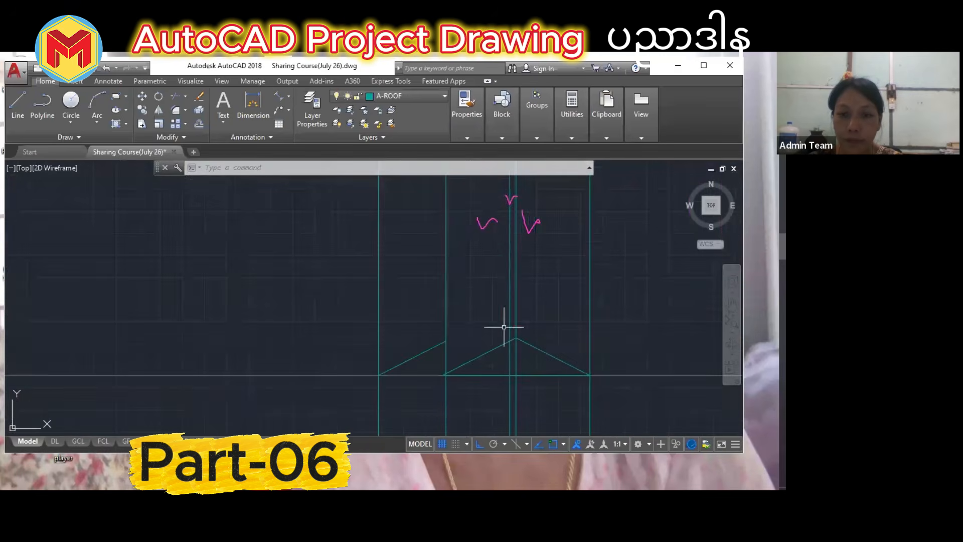
{"action": "scroll", "coordinate": [523, 350], "scroll_direction": "up", "scroll_amount": 2}
{"action": "scroll", "coordinate": [500, 327], "scroll_direction": "up", "scroll_amount": 2}
{"action": "key", "text": "Return"}
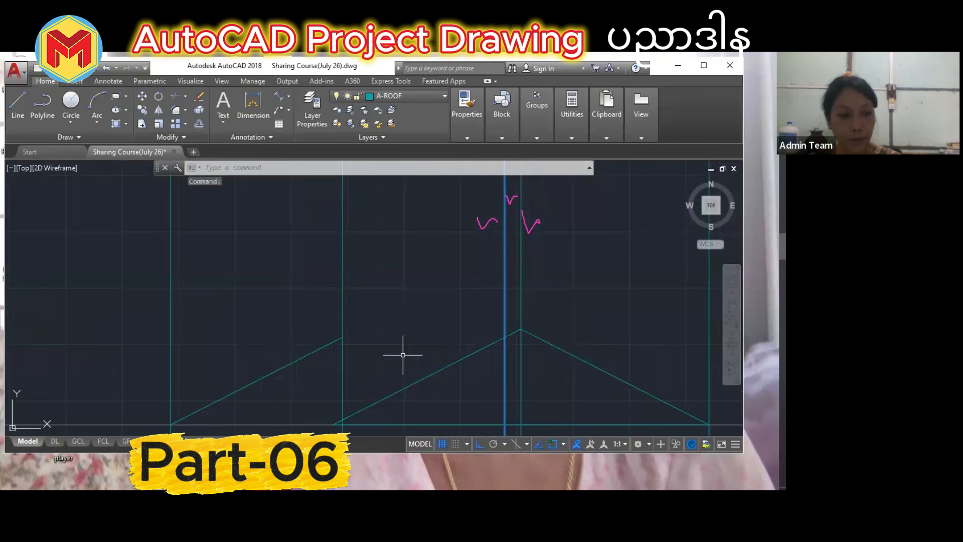
{"action": "key", "text": "Escape"}
{"action": "type", "text": "l"}
{"action": "key", "text": "Return"}
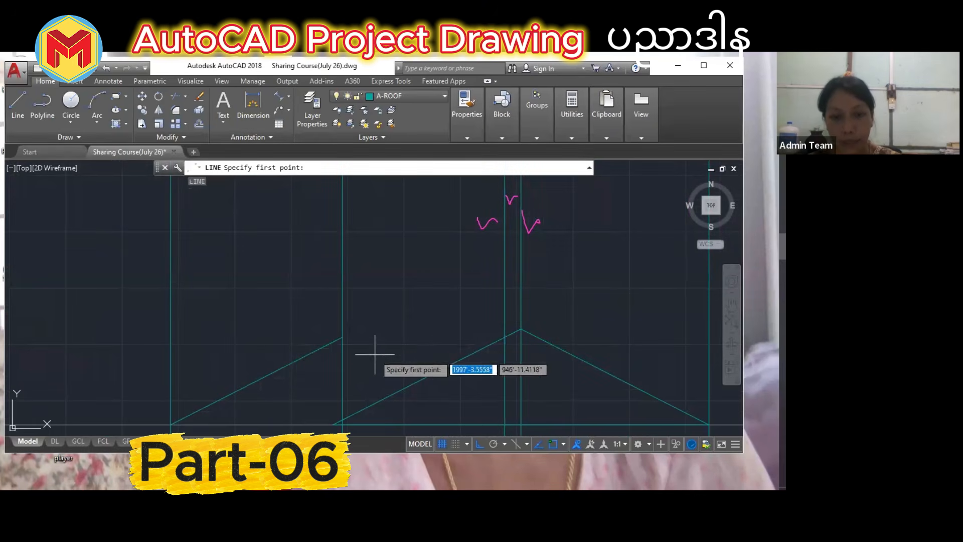
{"action": "left_click", "coordinate": [342, 336]}
{"action": "left_click", "coordinate": [504, 337]}
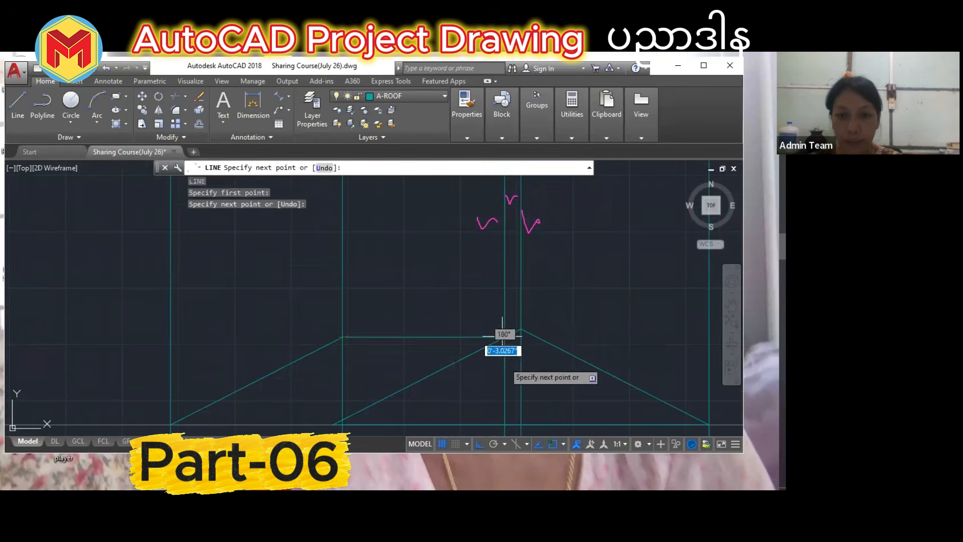
{"action": "key", "text": "Return"}
Compare the hip and short ridge beside the plan's horizontal ridge with the projected roof outline.
{"action": "scroll", "coordinate": [498, 376], "scroll_direction": "down", "scroll_amount": 5}
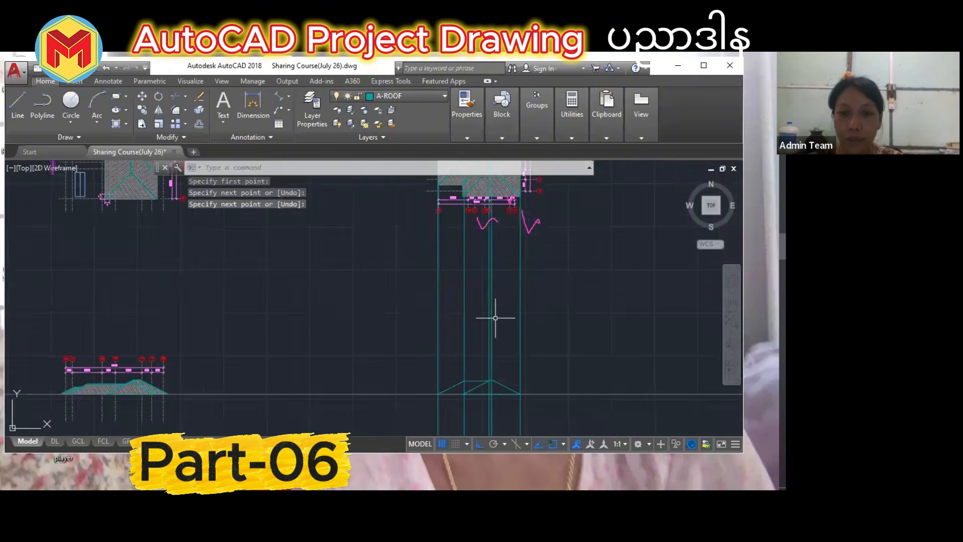
{"action": "scroll", "coordinate": [492, 302], "scroll_direction": "up", "scroll_amount": 8}
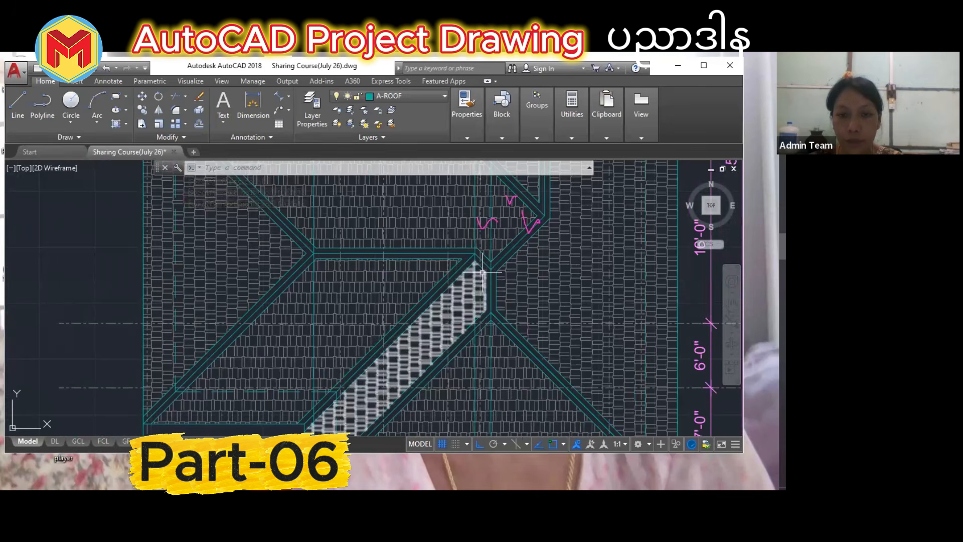
{"action": "scroll", "coordinate": [492, 286], "scroll_direction": "down", "scroll_amount": 3}
{"action": "middle_click_drag", "start_coordinate": [503, 394], "coordinate": [538, 188]}
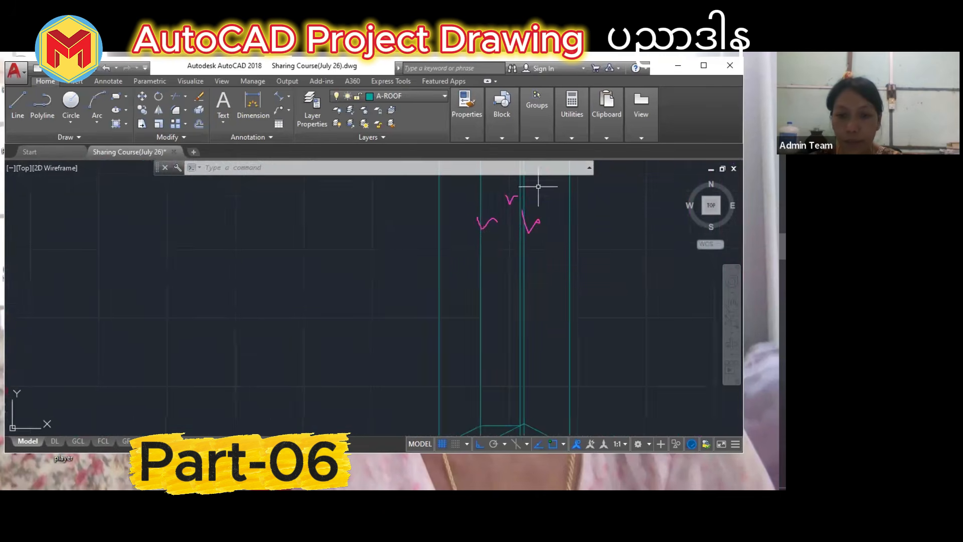
{"action": "middle_click_drag", "start_coordinate": [543, 369], "coordinate": [529, 295]}
{"action": "scroll", "coordinate": [521, 356], "scroll_direction": "up", "scroll_amount": 1}
{"action": "scroll", "coordinate": [521, 357], "scroll_direction": "up", "scroll_amount": 2}
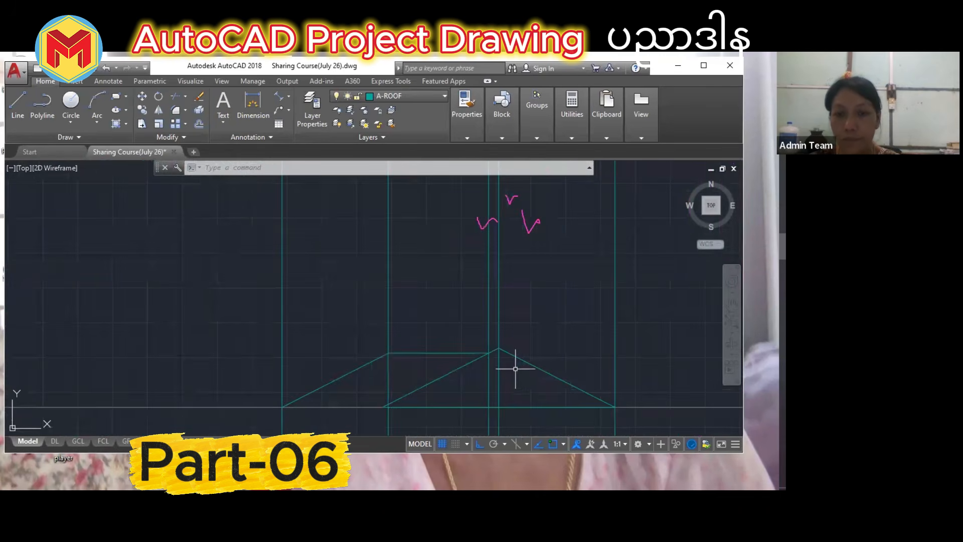
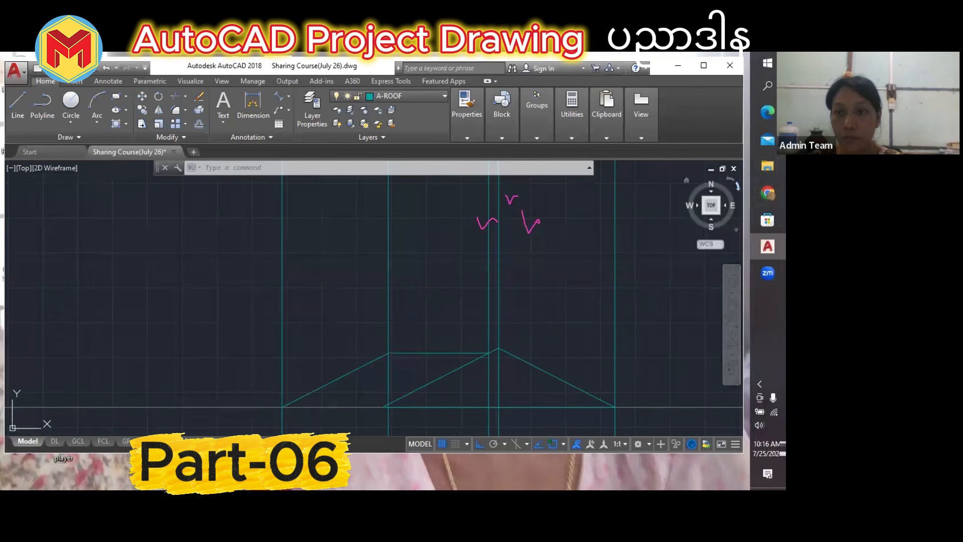
Switch to Autodesk Viewer to compare the roof peak on sheet A109 - Back Elevation, and return to AutoCAD.
{"action": "left_click", "coordinate": [763, 193]}
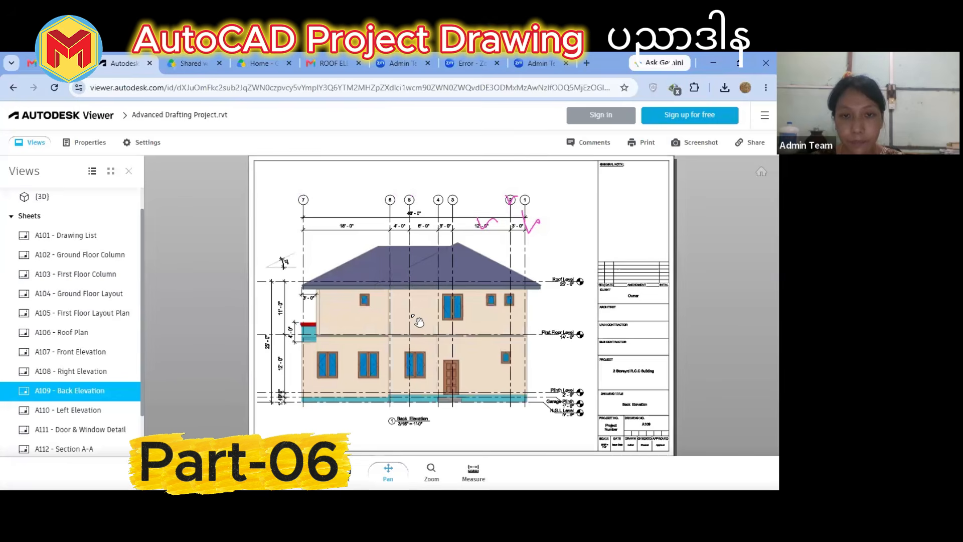
{"action": "scroll", "coordinate": [423, 258], "scroll_direction": "up", "scroll_amount": 5}
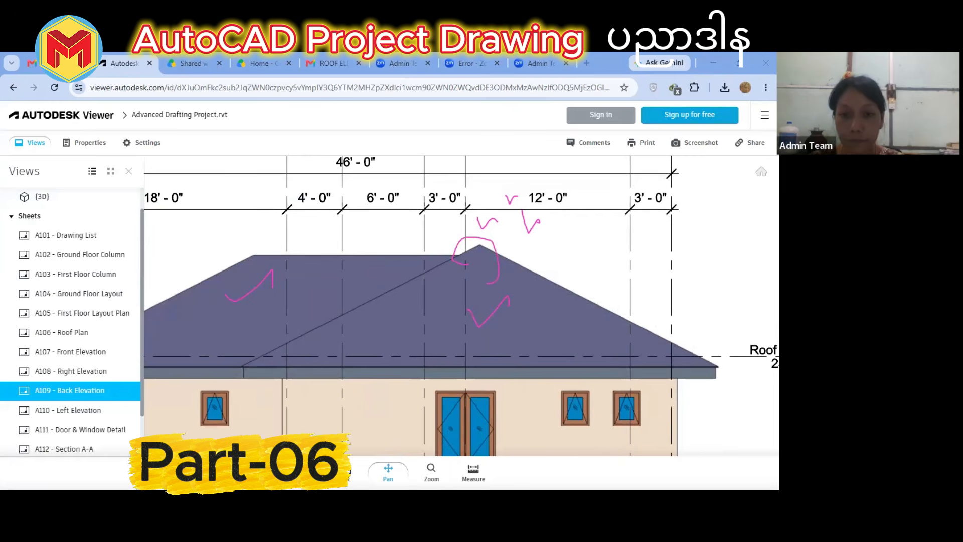
{"action": "key", "text": "alt+Tab"}
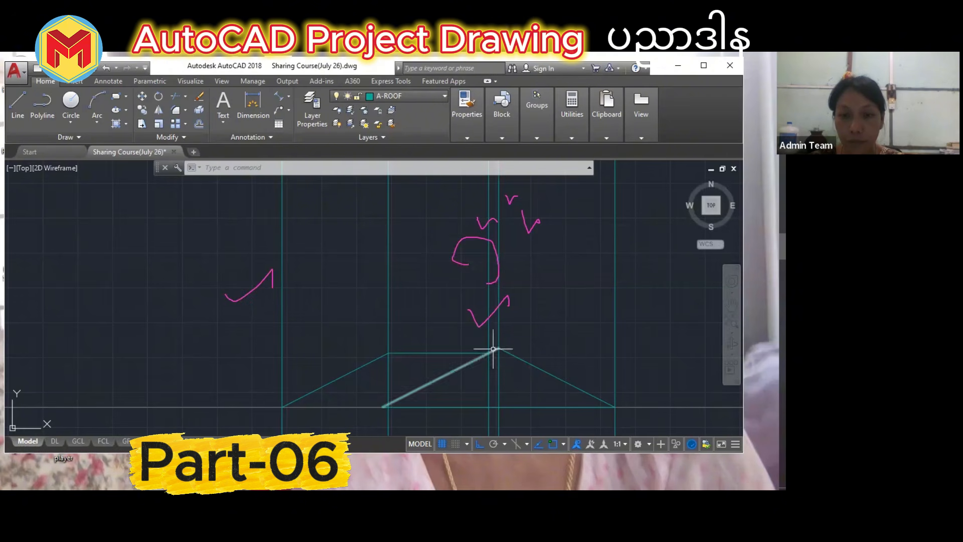
{"action": "scroll", "coordinate": [508, 369], "scroll_direction": "down", "scroll_amount": 5}
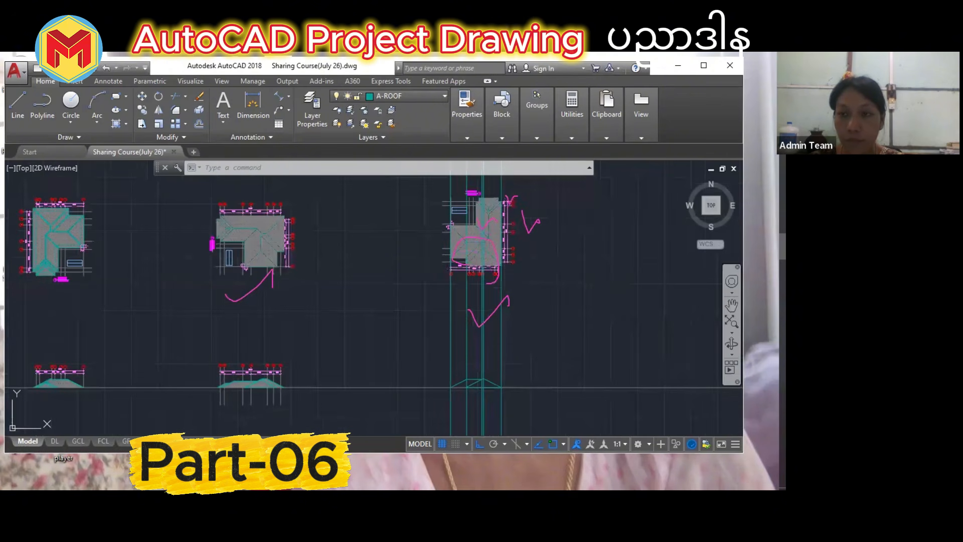
{"action": "left_click", "coordinate": [760, 196]}
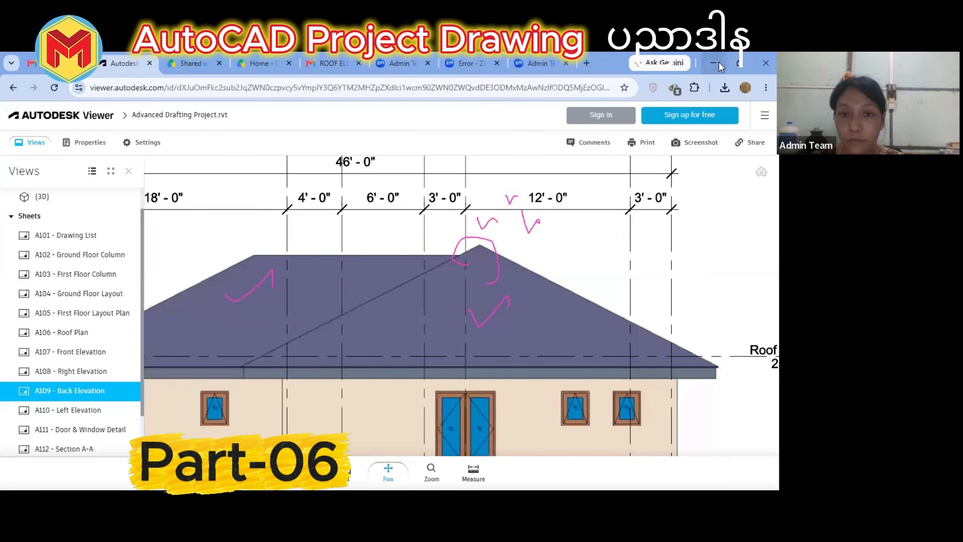
{"action": "left_click", "coordinate": [718, 62]}
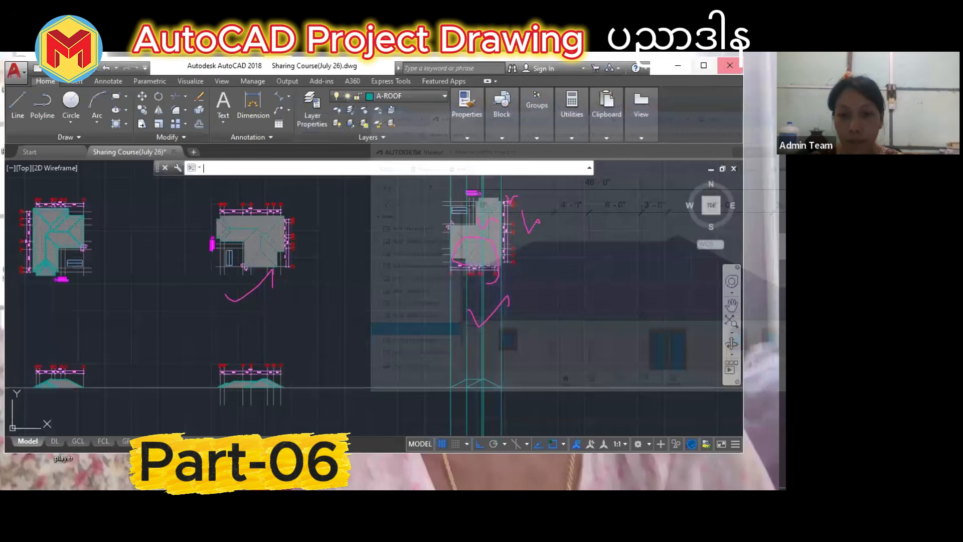
Erase the five vertical construction lines running from the roof plan through the roof outline.
{"action": "scroll", "coordinate": [531, 345], "scroll_direction": "up", "scroll_amount": 5}
{"action": "scroll", "coordinate": [526, 351], "scroll_direction": "down", "scroll_amount": 4}
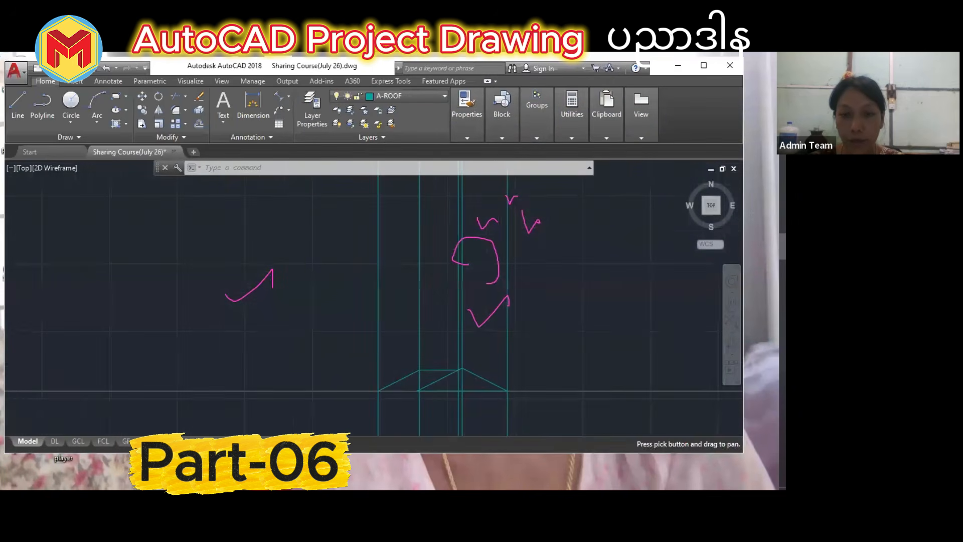
{"action": "left_click", "coordinate": [536, 332]}
{"action": "left_click", "coordinate": [343, 332]}
{"action": "key", "text": "Delete"}
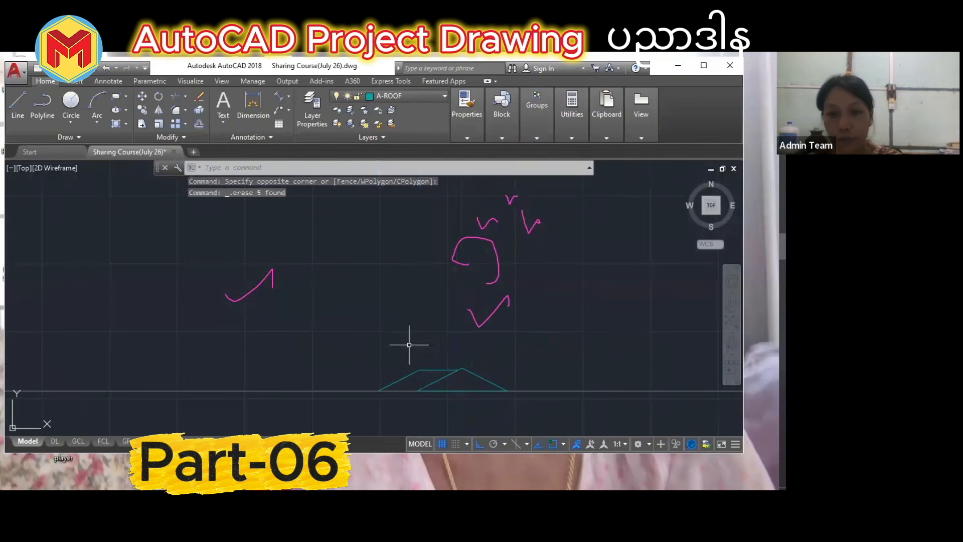
Review the hips, ridges and eaves of the rotated roof plan against the roof outline below it.
{"action": "scroll", "coordinate": [459, 345], "scroll_direction": "down", "scroll_amount": 5}
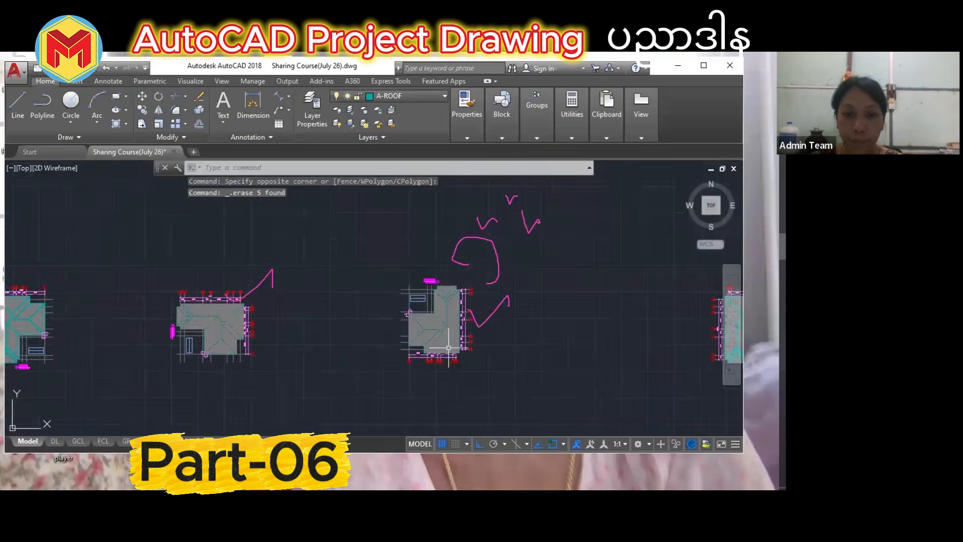
{"action": "scroll", "coordinate": [444, 387], "scroll_direction": "up", "scroll_amount": 7}
{"action": "scroll", "coordinate": [448, 401], "scroll_direction": "down", "scroll_amount": 2}
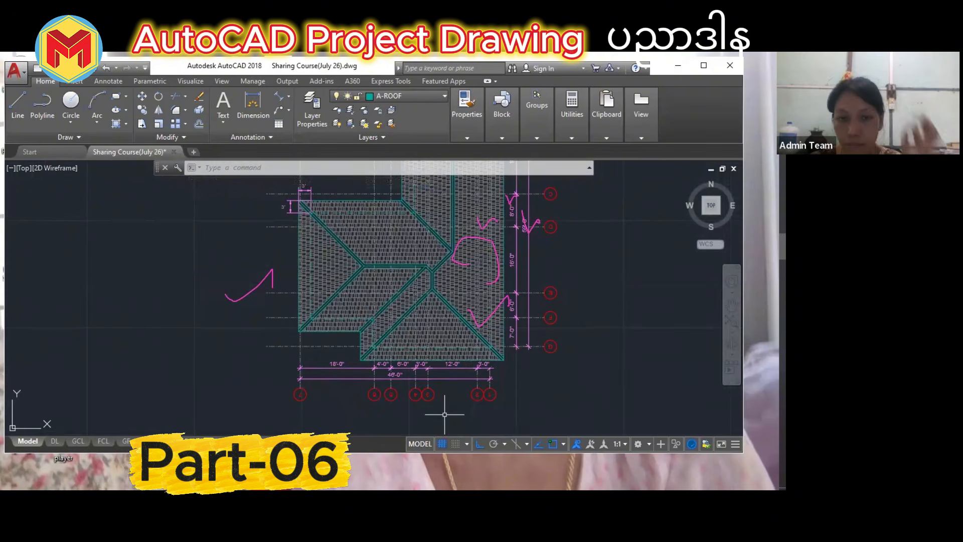
{"action": "scroll", "coordinate": [440, 339], "scroll_direction": "down", "scroll_amount": 6}
{"action": "middle_click_drag", "start_coordinate": [434, 346], "coordinate": [442, 257]}
{"action": "scroll", "coordinate": [442, 382], "scroll_direction": "up", "scroll_amount": 6}
{"action": "middle_click_drag", "start_coordinate": [430, 329], "coordinate": [415, 390]}
{"action": "scroll", "coordinate": [414, 394], "scroll_direction": "up", "scroll_amount": 2}
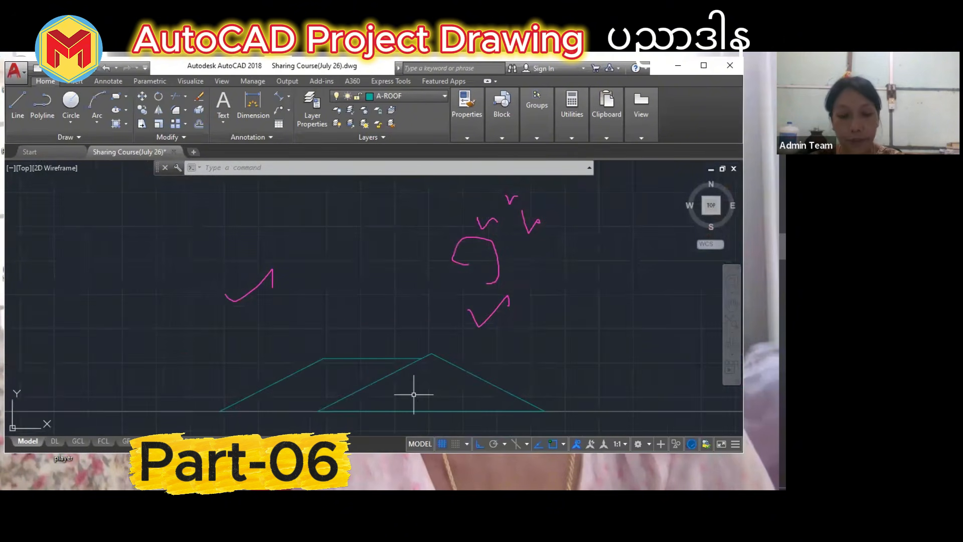
Offset the peak's two slope lines, the horizontal ridge line and the far-left slope line 6 inches inward.
{"action": "type", "text": "o"}
{"action": "key", "text": "Return"}
{"action": "type", "text": "6"}
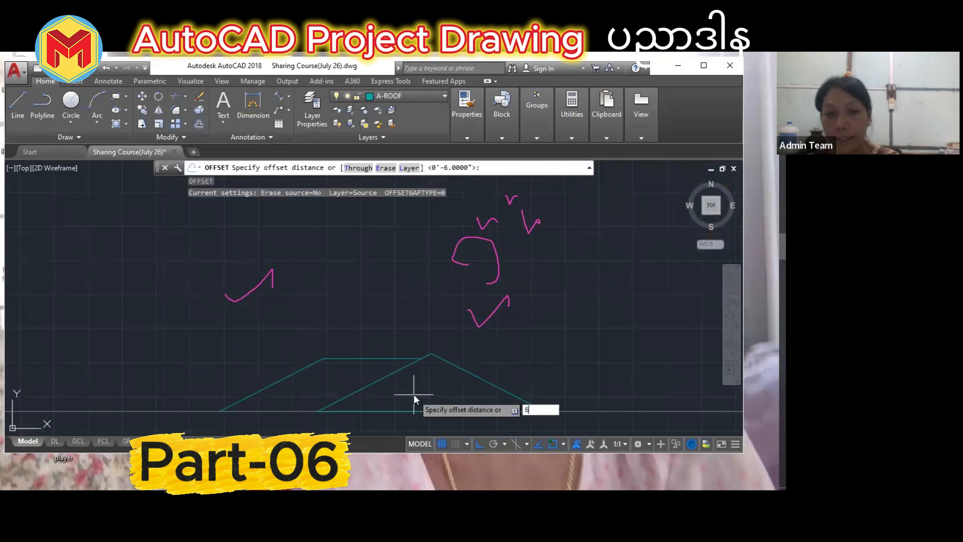
{"action": "key", "text": "Return"}
{"action": "left_click", "coordinate": [459, 368]}
{"action": "left_click", "coordinate": [432, 375]}
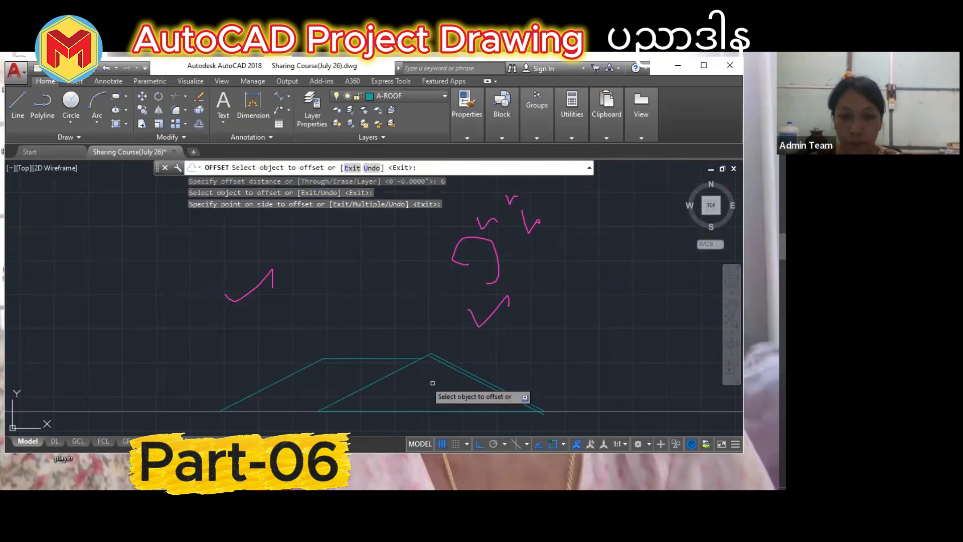
{"action": "scroll", "coordinate": [352, 358], "scroll_direction": "up", "scroll_amount": 4}
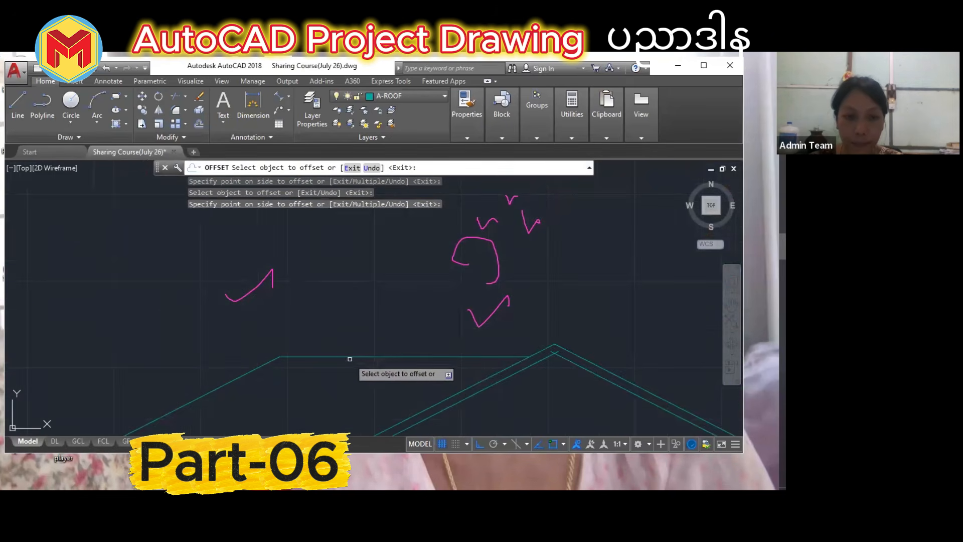
{"action": "left_click", "coordinate": [346, 356]}
{"action": "left_click", "coordinate": [321, 371]}
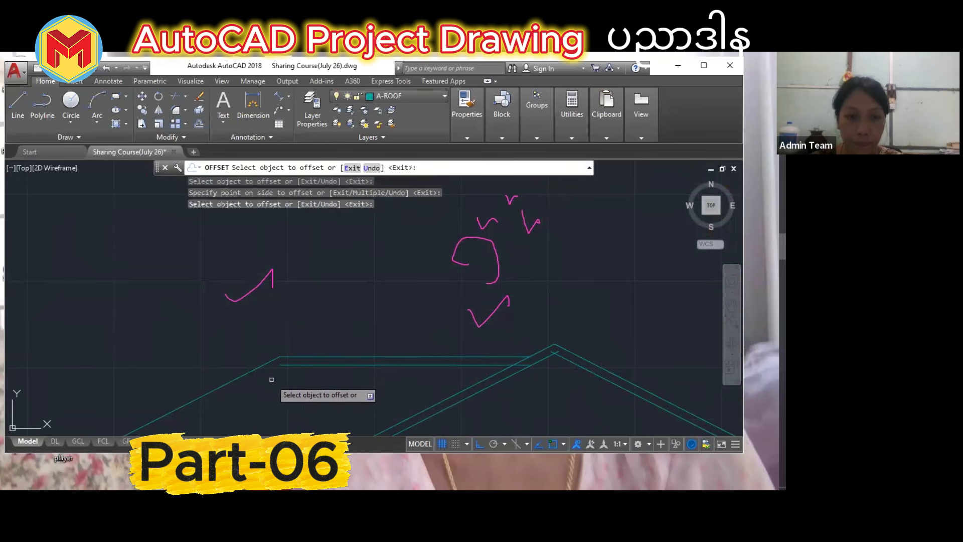
{"action": "left_click", "coordinate": [256, 368]}
{"action": "left_click", "coordinate": [281, 385]}
{"action": "scroll", "coordinate": [316, 380], "scroll_direction": "down", "scroll_amount": 2}
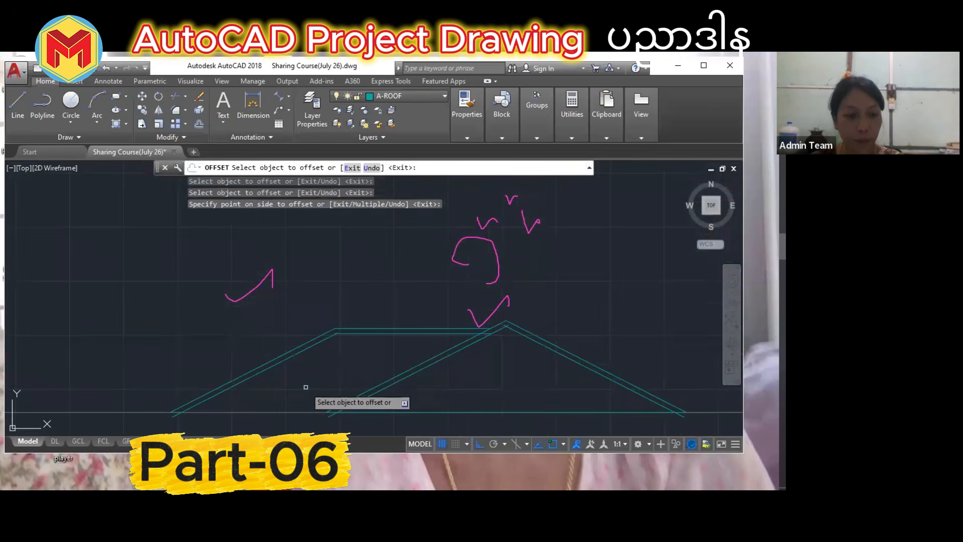
Trim the lower ends of the three offset slope lines where they extend below the base line.
{"action": "key", "text": "Escape"}
{"action": "type", "text": "tr"}
{"action": "key", "text": "Return"}
{"action": "key", "text": "Return"}
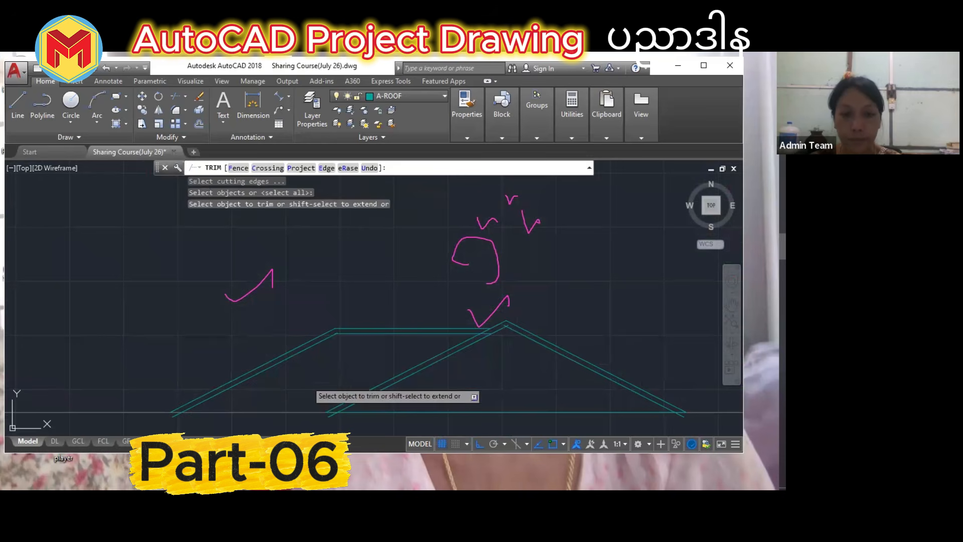
{"action": "middle_click_drag", "start_coordinate": [340, 411], "coordinate": [396, 328]}
{"action": "scroll", "coordinate": [393, 346], "scroll_direction": "up", "scroll_amount": 4}
{"action": "left_click", "coordinate": [411, 344]}
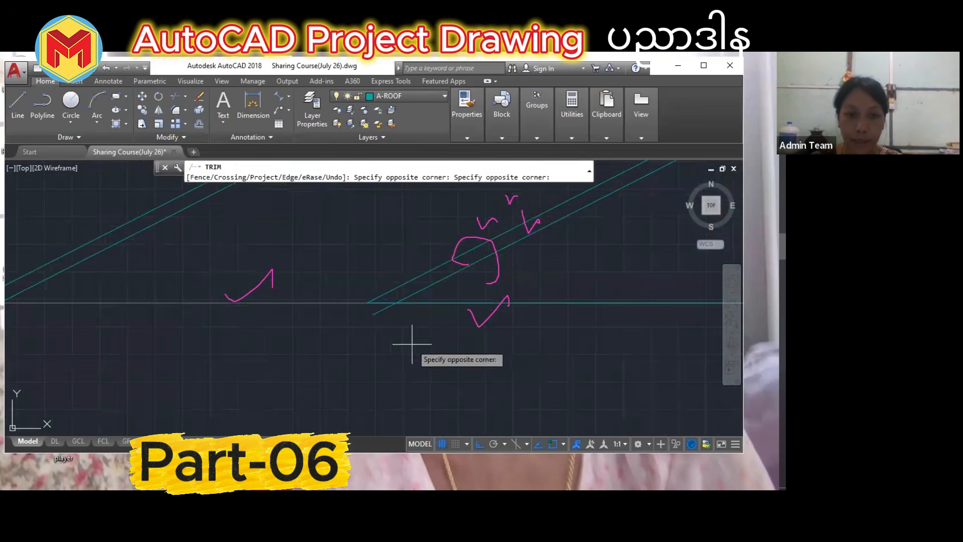
{"action": "left_click", "coordinate": [324, 311]}
{"action": "scroll", "coordinate": [370, 354], "scroll_direction": "down", "scroll_amount": 2}
{"action": "left_click", "coordinate": [129, 328]}
{"action": "left_click", "coordinate": [115, 315]}
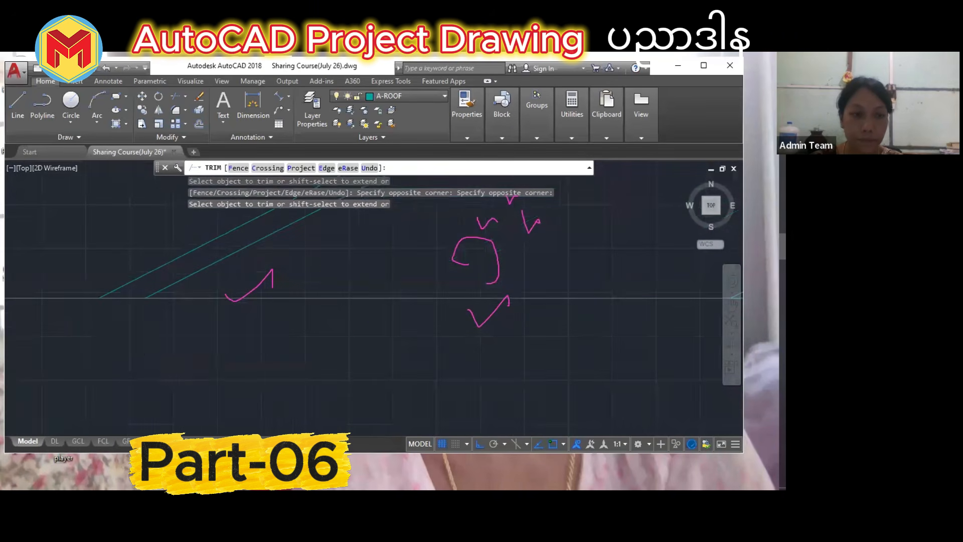
{"action": "scroll", "coordinate": [453, 365], "scroll_direction": "down", "scroll_amount": 2}
{"action": "scroll", "coordinate": [464, 368], "scroll_direction": "up", "scroll_amount": 4}
{"action": "left_click", "coordinate": [552, 338]}
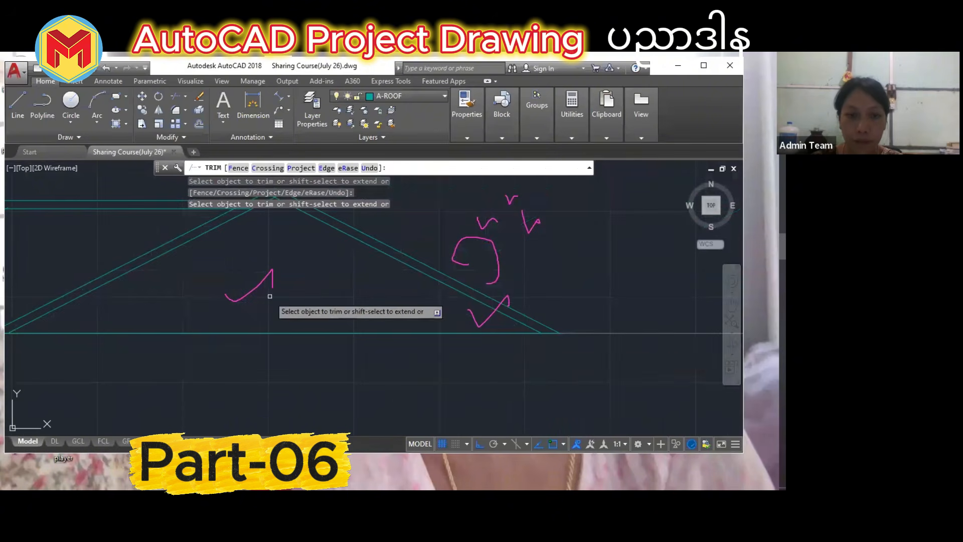
Trim the overrunning ends of the offset lines at the inner roof peak and at the ridge's far corner.
{"action": "middle_click_drag", "start_coordinate": [276, 255], "coordinate": [365, 392]}
{"action": "scroll", "coordinate": [367, 332], "scroll_direction": "up", "scroll_amount": 4}
{"action": "left_click", "coordinate": [376, 362]}
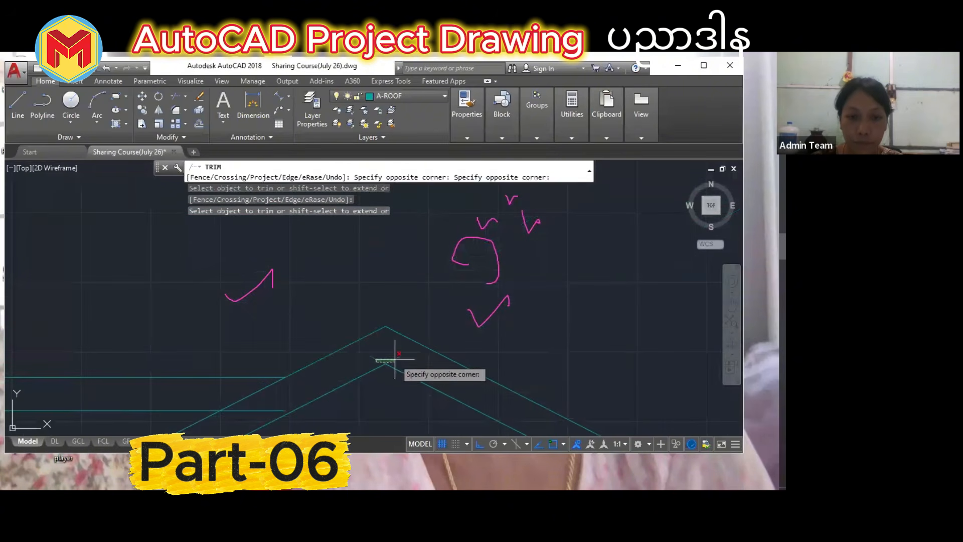
{"action": "left_click", "coordinate": [380, 356]}
{"action": "left_click", "coordinate": [395, 357]}
{"action": "left_click", "coordinate": [396, 360]}
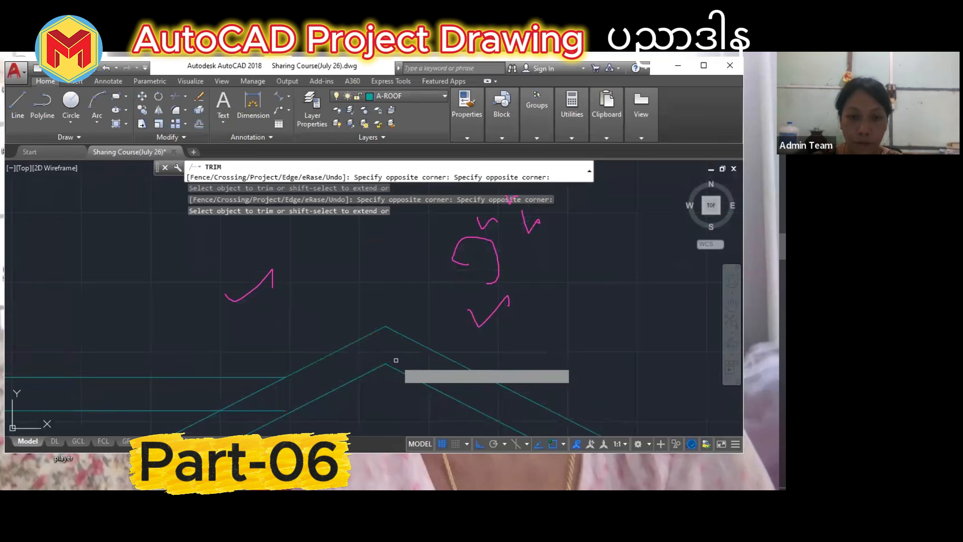
{"action": "scroll", "coordinate": [403, 348], "scroll_direction": "down", "scroll_amount": 2}
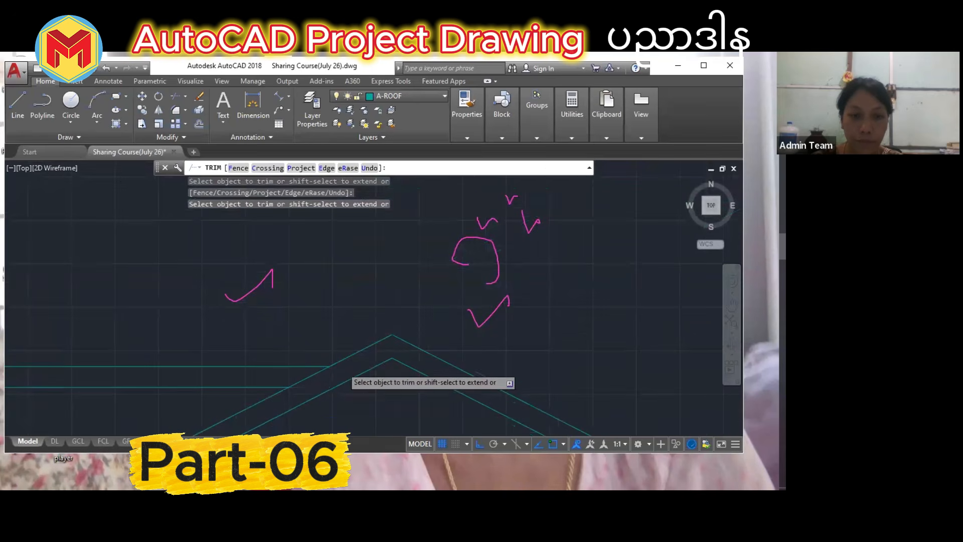
{"action": "scroll", "coordinate": [351, 373], "scroll_direction": "down", "scroll_amount": 2}
{"action": "middle_click_drag", "start_coordinate": [183, 396], "coordinate": [324, 370]}
{"action": "scroll", "coordinate": [238, 348], "scroll_direction": "up", "scroll_amount": 5}
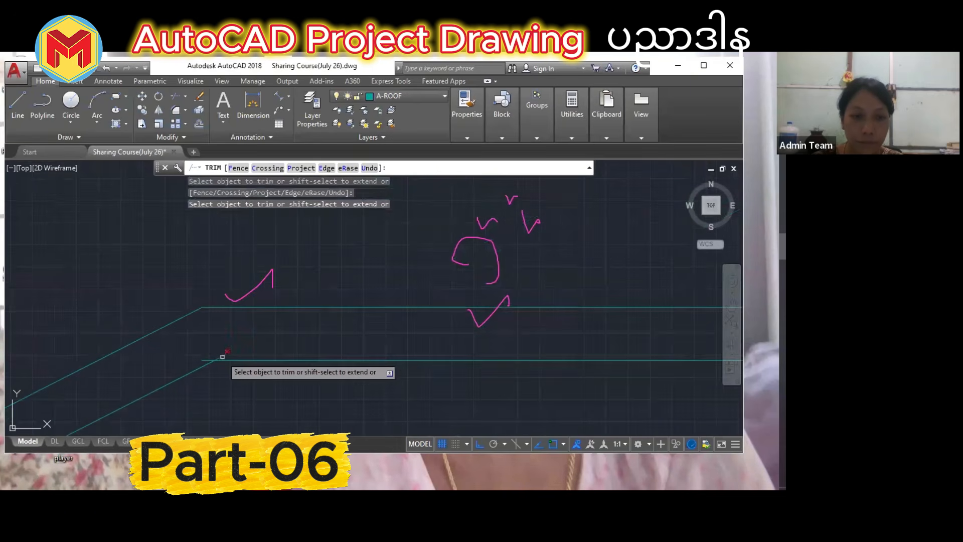
{"action": "scroll", "coordinate": [291, 357], "scroll_direction": "down", "scroll_amount": 4}
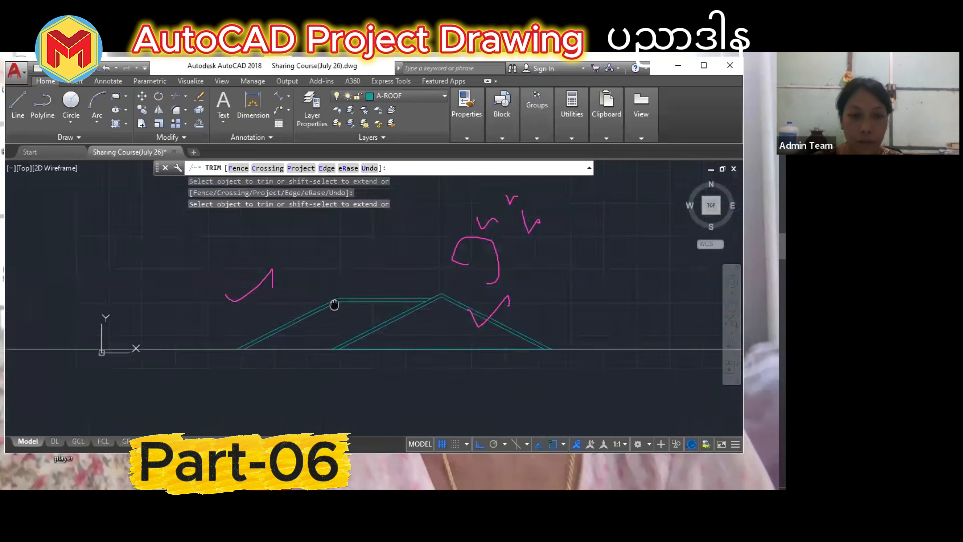
{"action": "middle_click_drag", "start_coordinate": [295, 357], "coordinate": [253, 428]}
{"action": "key", "text": "Return"}
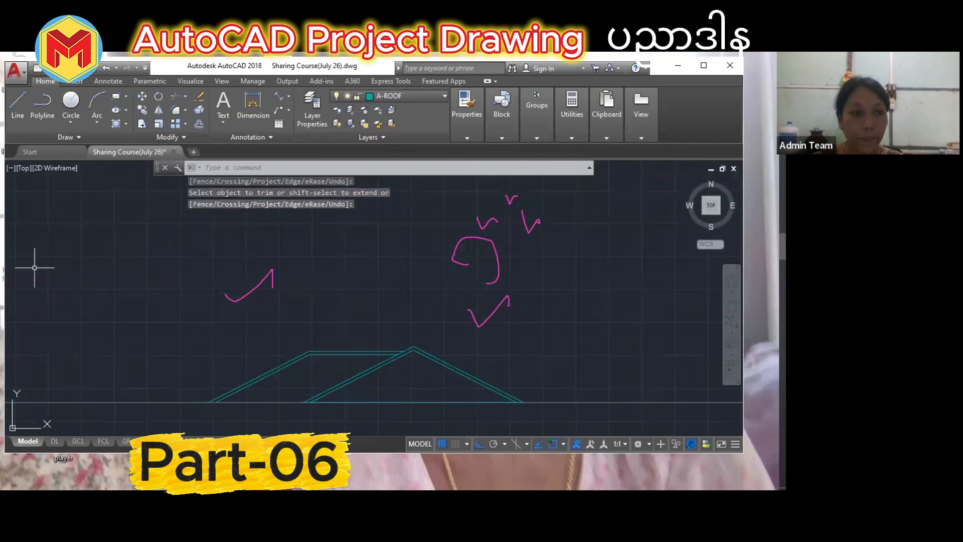
Pick the grey index colour as the current object colour.
{"action": "left_click", "coordinate": [271, 281]}
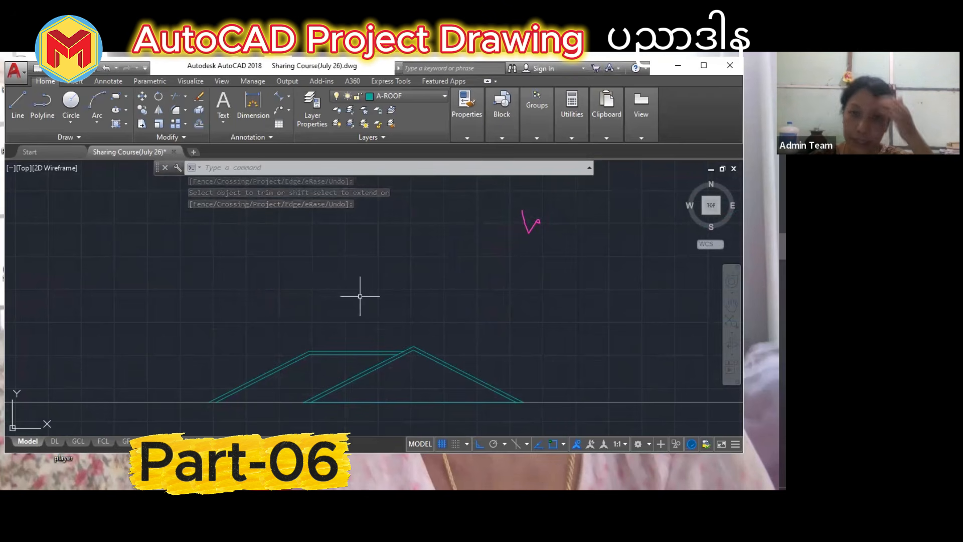
{"action": "left_click", "coordinate": [472, 131]}
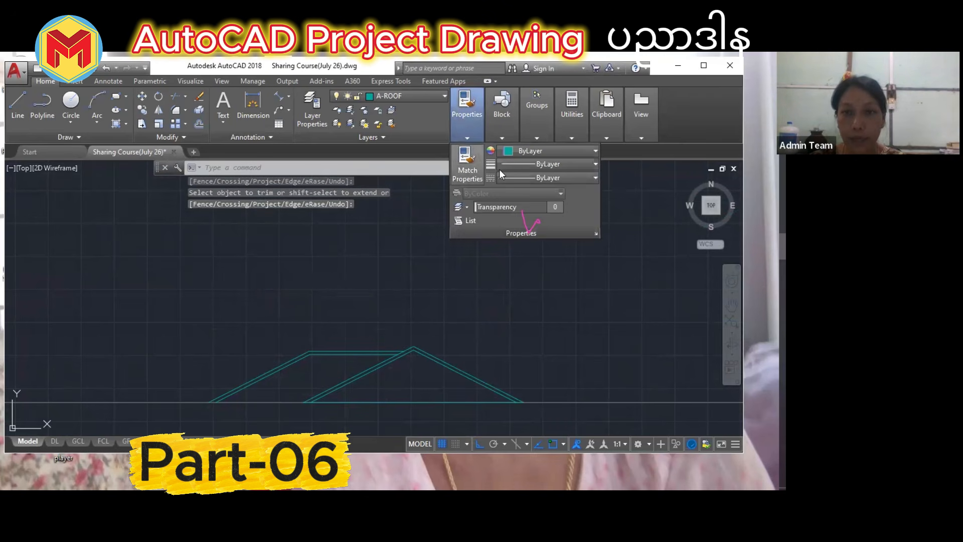
{"action": "left_click", "coordinate": [517, 151]}
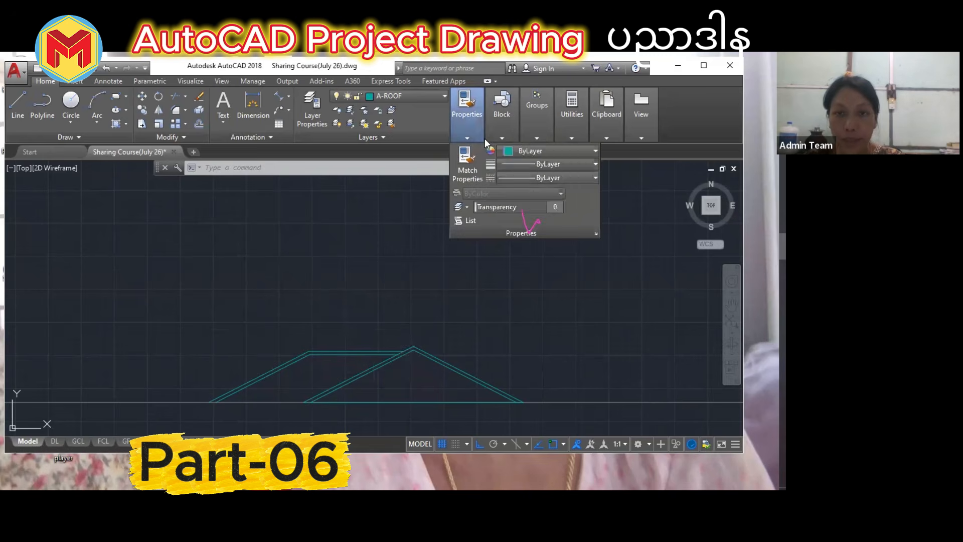
{"action": "mouse_move", "coordinate": [506, 141]}
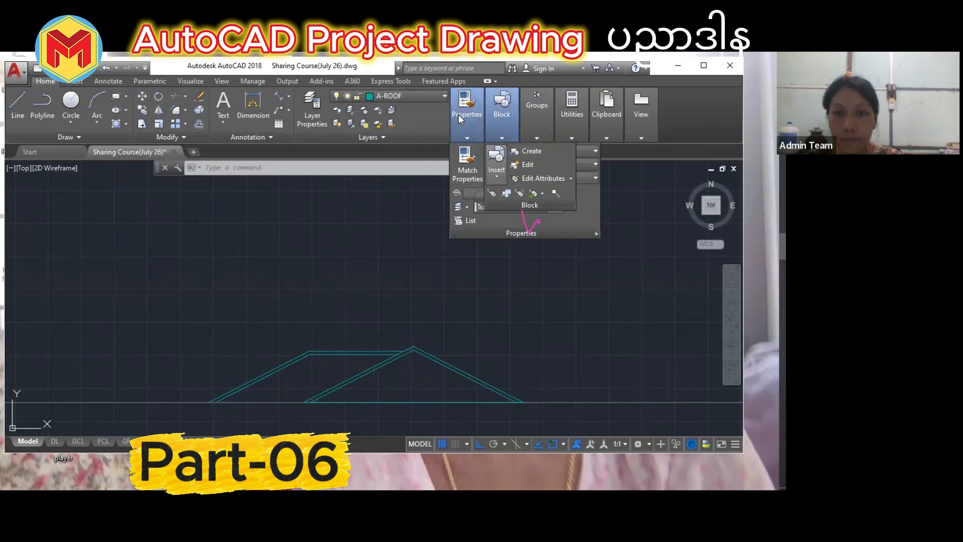
{"action": "left_click", "coordinate": [586, 153]}
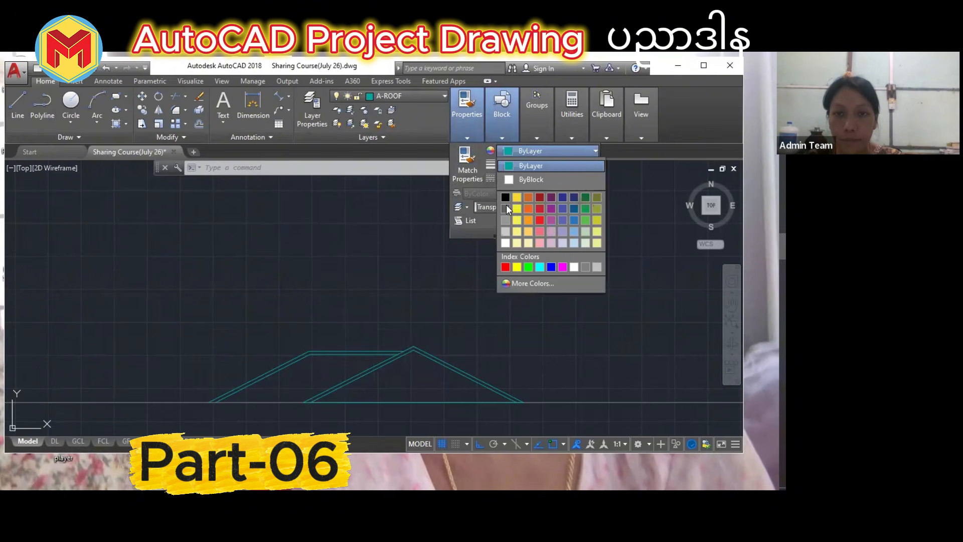
{"action": "left_click", "coordinate": [585, 267]}
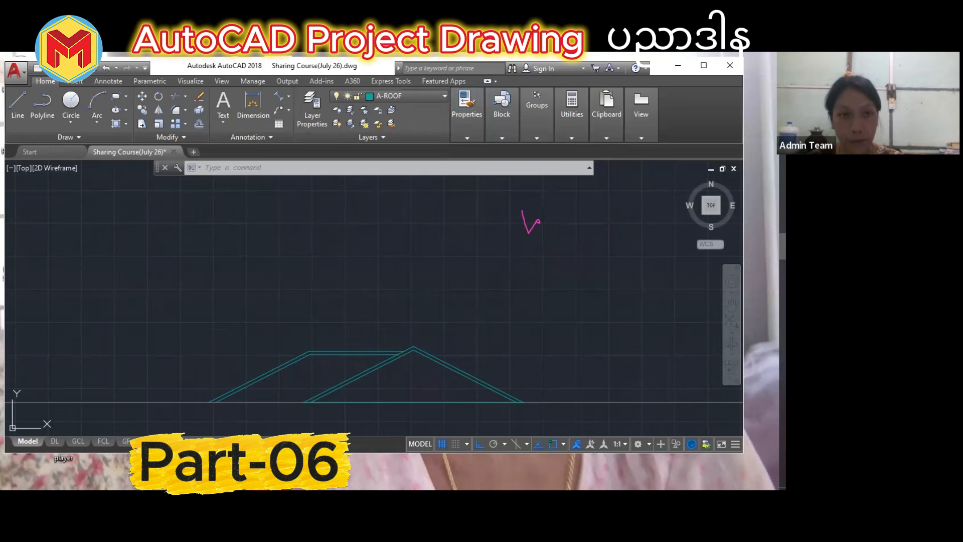
Hatch the roof faces of the third elevation with the AR-RSHKE pattern in colour 8 at scale 1.0000.
{"action": "type", "text": "h"}
{"action": "key", "text": "Return"}
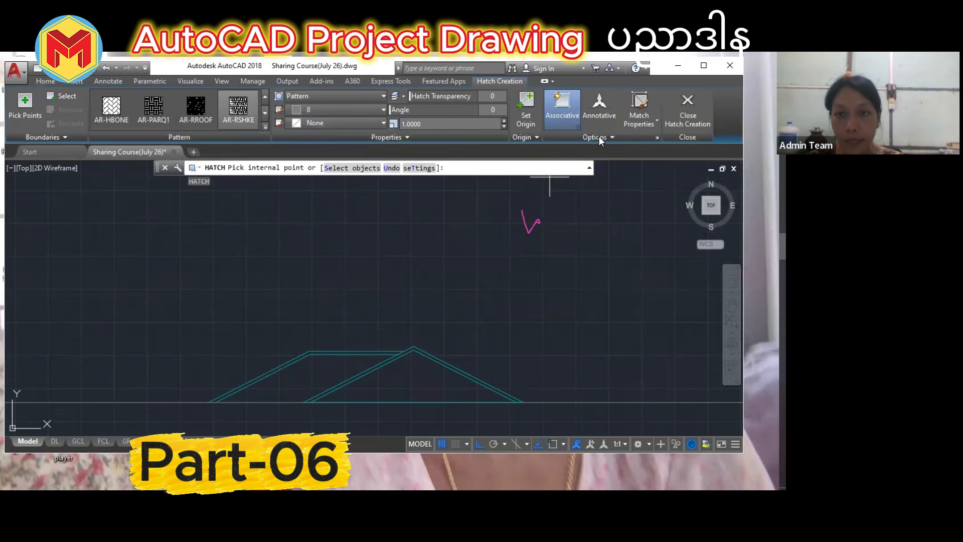
{"action": "left_click", "coordinate": [602, 137]}
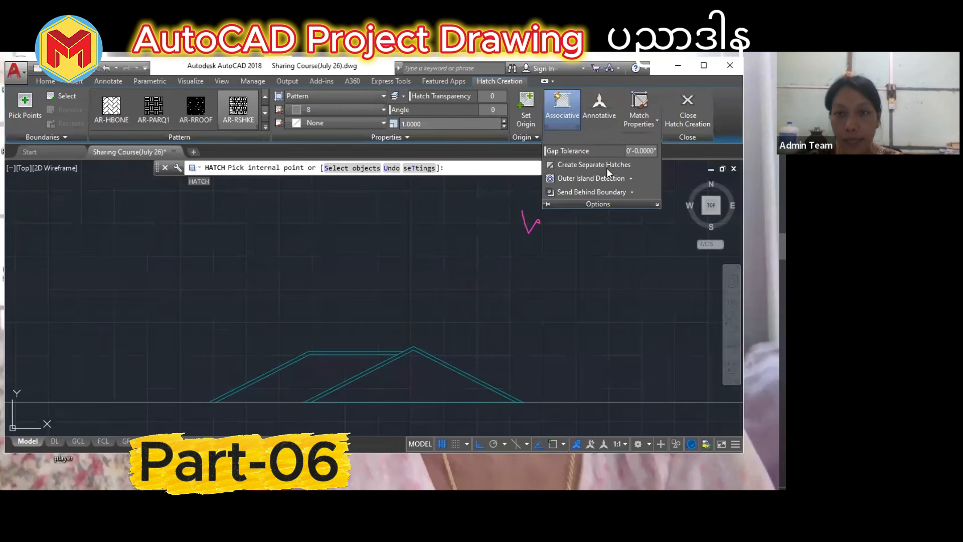
{"action": "left_click", "coordinate": [419, 378]}
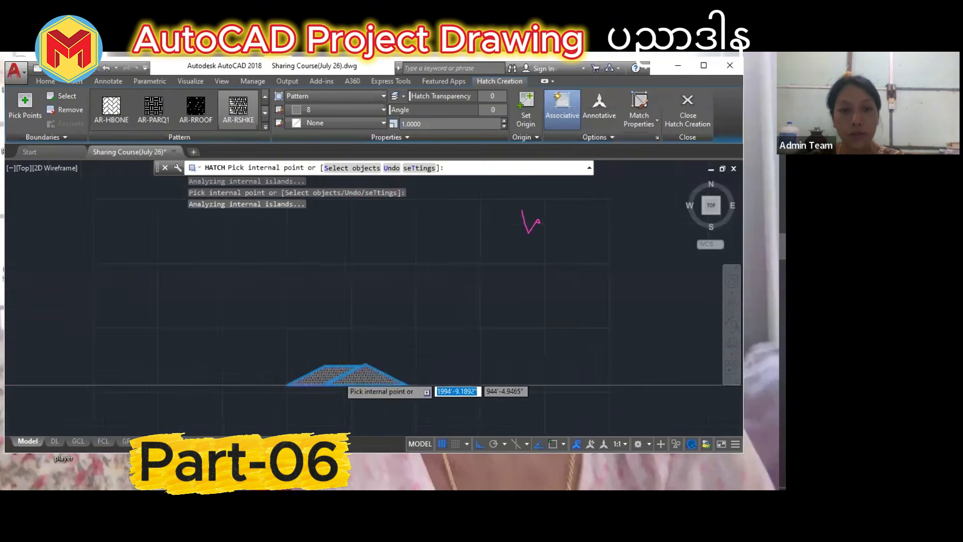
{"action": "scroll", "coordinate": [361, 368], "scroll_direction": "down", "scroll_amount": 5}
{"action": "key", "text": "Escape"}
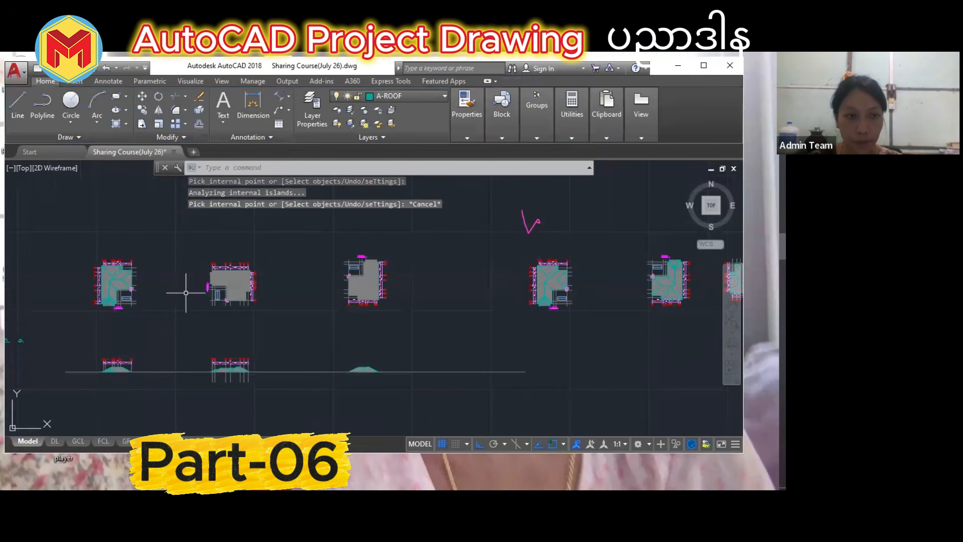
Review the rotated roof plans against the elevations below them and locate the spare roof plan copies.
{"action": "scroll", "coordinate": [185, 293], "scroll_direction": "up", "scroll_amount": 6}
{"action": "scroll", "coordinate": [305, 308], "scroll_direction": "down", "scroll_amount": 4}
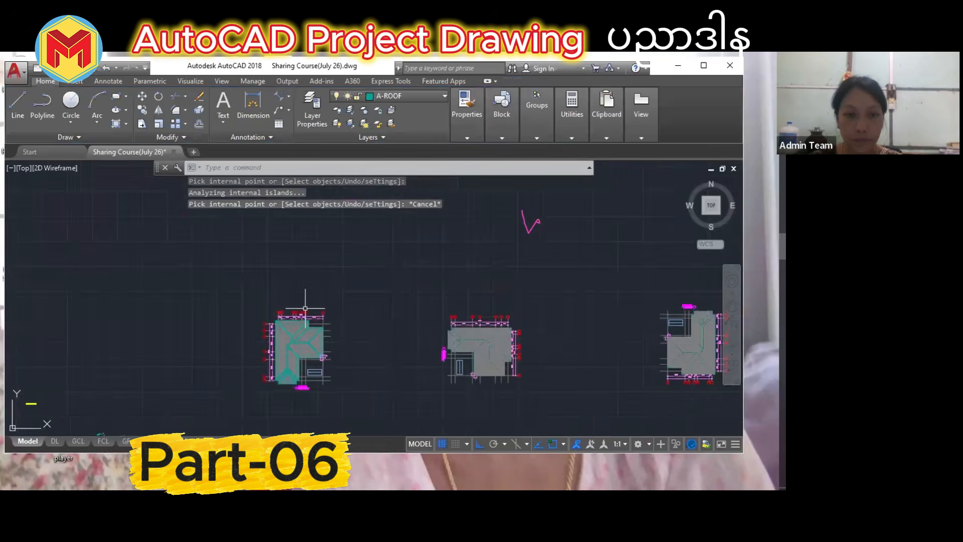
{"action": "scroll", "coordinate": [383, 408], "scroll_direction": "down", "scroll_amount": 2}
{"action": "middle_click_drag", "start_coordinate": [383, 409], "coordinate": [376, 331]}
{"action": "scroll", "coordinate": [458, 398], "scroll_direction": "up", "scroll_amount": 2}
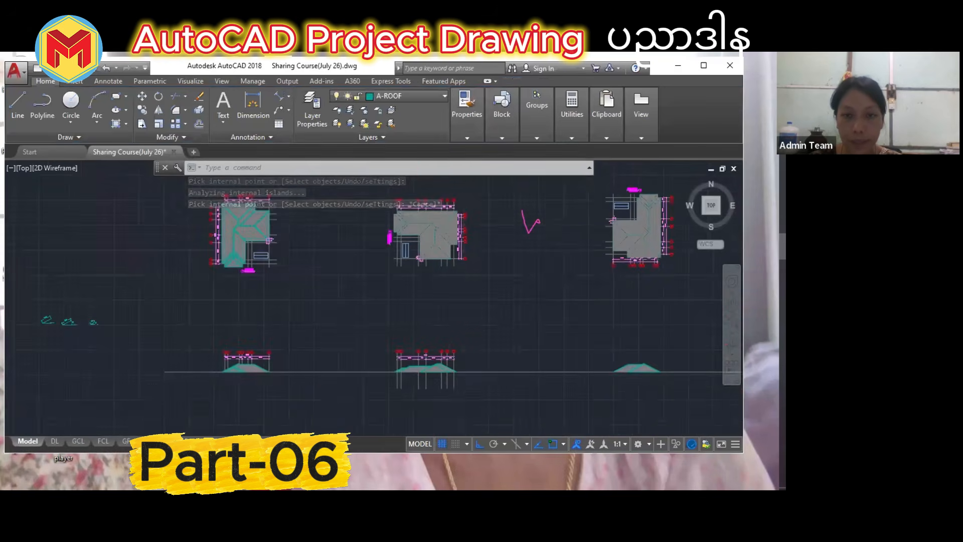
{"action": "middle_click_drag", "start_coordinate": [459, 358], "coordinate": [411, 367]}
{"action": "scroll", "coordinate": [602, 285], "scroll_direction": "up", "scroll_amount": 4}
{"action": "scroll", "coordinate": [551, 277], "scroll_direction": "up", "scroll_amount": 2}
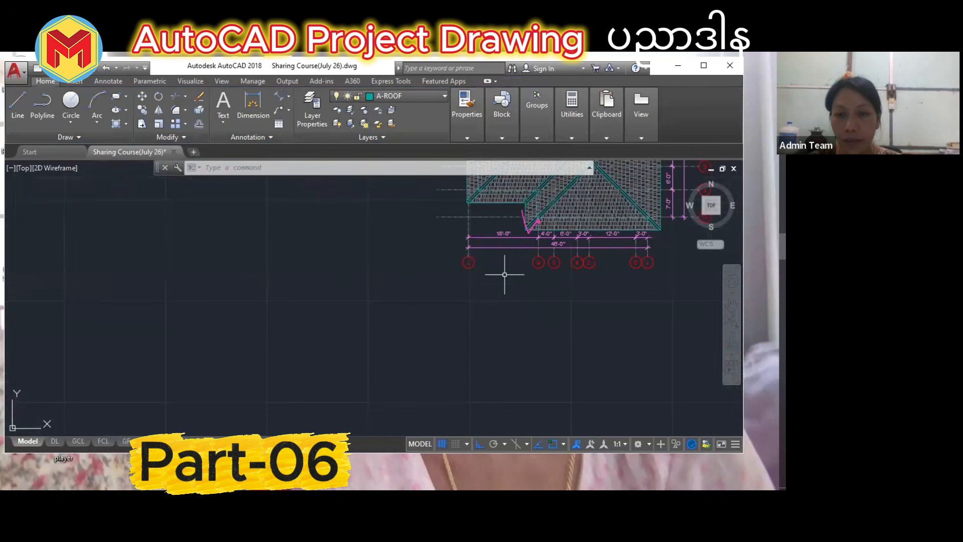
{"action": "scroll", "coordinate": [503, 280], "scroll_direction": "down", "scroll_amount": 5}
{"action": "scroll", "coordinate": [296, 274], "scroll_direction": "up", "scroll_amount": 6}
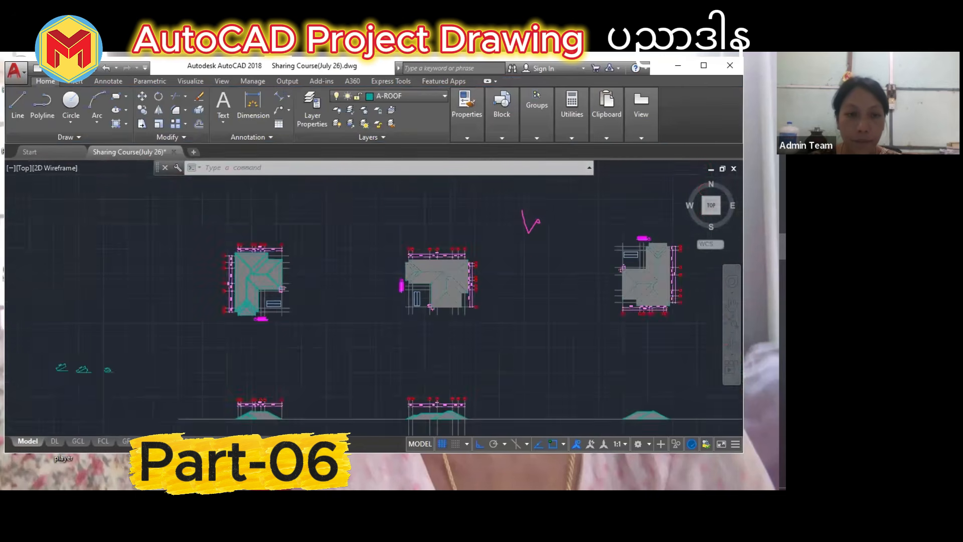
{"action": "scroll", "coordinate": [305, 235], "scroll_direction": "down", "scroll_amount": 7}
{"action": "scroll", "coordinate": [579, 313], "scroll_direction": "up", "scroll_amount": 2}
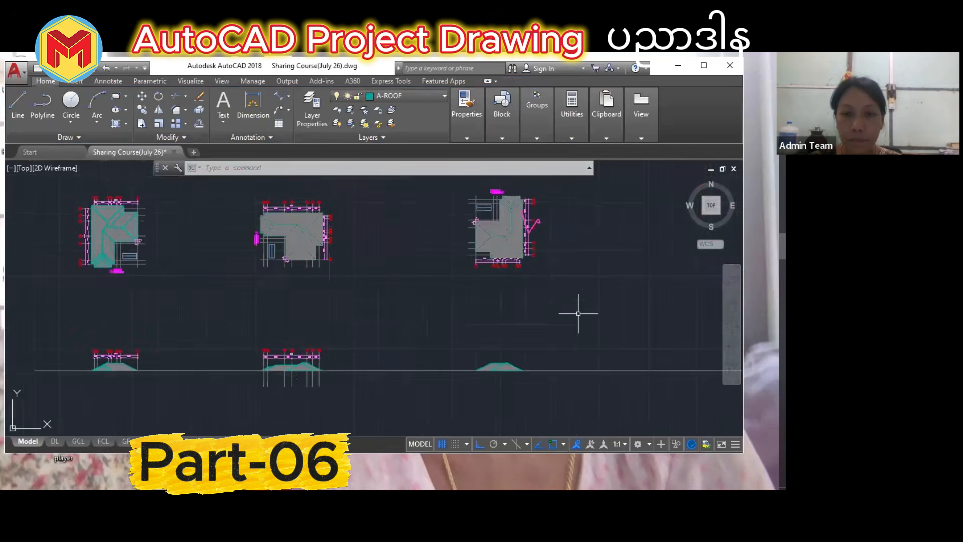
{"action": "middle_click_drag", "start_coordinate": [578, 313], "coordinate": [547, 302]}
{"action": "scroll", "coordinate": [510, 333], "scroll_direction": "down", "scroll_amount": 4}
{"action": "scroll", "coordinate": [591, 338], "scroll_direction": "up", "scroll_amount": 2}
{"action": "middle_click_drag", "start_coordinate": [592, 337], "coordinate": [504, 367]}
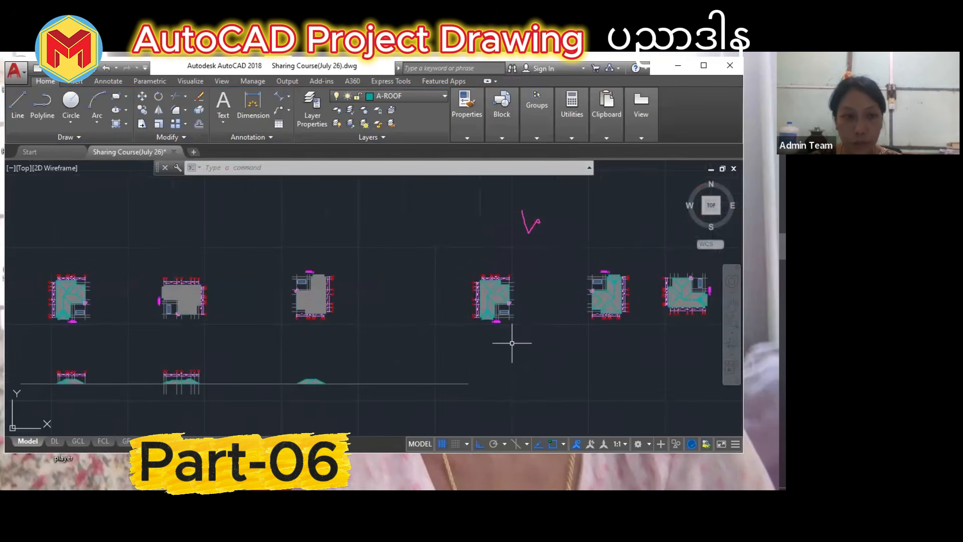
Erase the last two roof plan copies in the row, keeping the first unrotated spare plan.
{"action": "middle_click_drag", "start_coordinate": [552, 344], "coordinate": [497, 366]}
{"action": "left_click", "coordinate": [700, 378]}
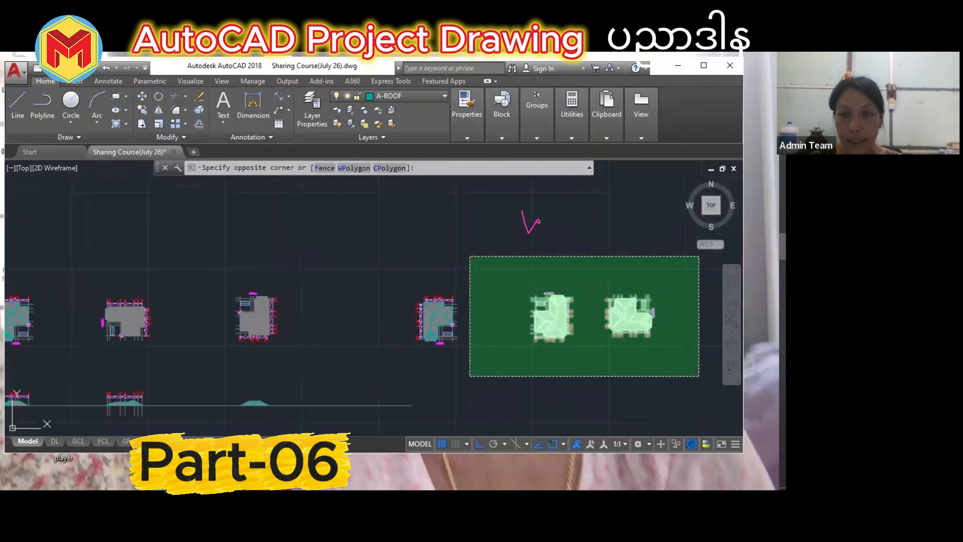
{"action": "left_click", "coordinate": [517, 300]}
{"action": "key", "text": "Delete"}
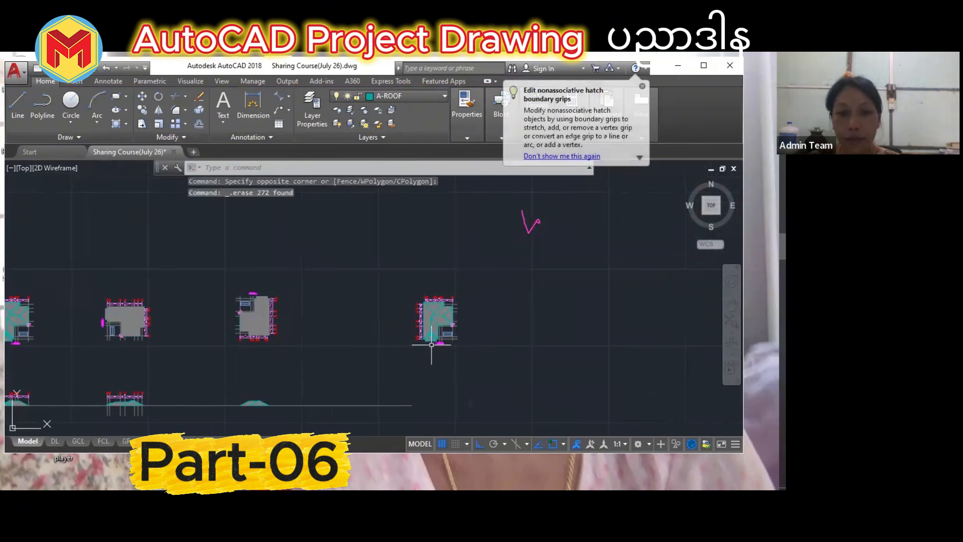
Rotate the remaining spare roof plan, including its grids and dimensions, by 90 degrees about a point near its centre.
{"action": "scroll", "coordinate": [441, 339], "scroll_direction": "up", "scroll_amount": 2}
{"action": "middle_click_drag", "start_coordinate": [448, 342], "coordinate": [556, 320]}
{"action": "scroll", "coordinate": [555, 320], "scroll_direction": "down", "scroll_amount": 1}
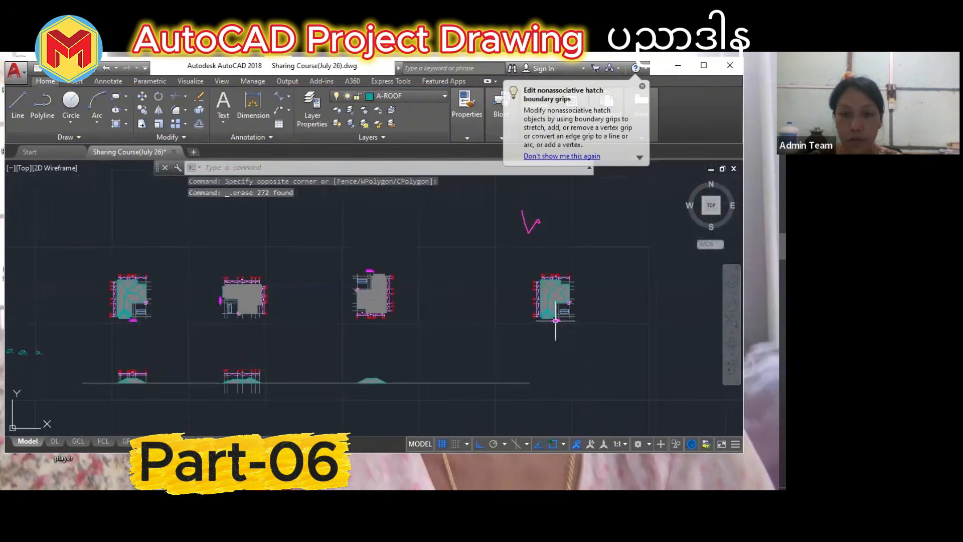
{"action": "type", "text": "o"}
{"action": "key", "text": "Return"}
{"action": "left_click", "coordinate": [581, 345]}
{"action": "left_click", "coordinate": [437, 239]}
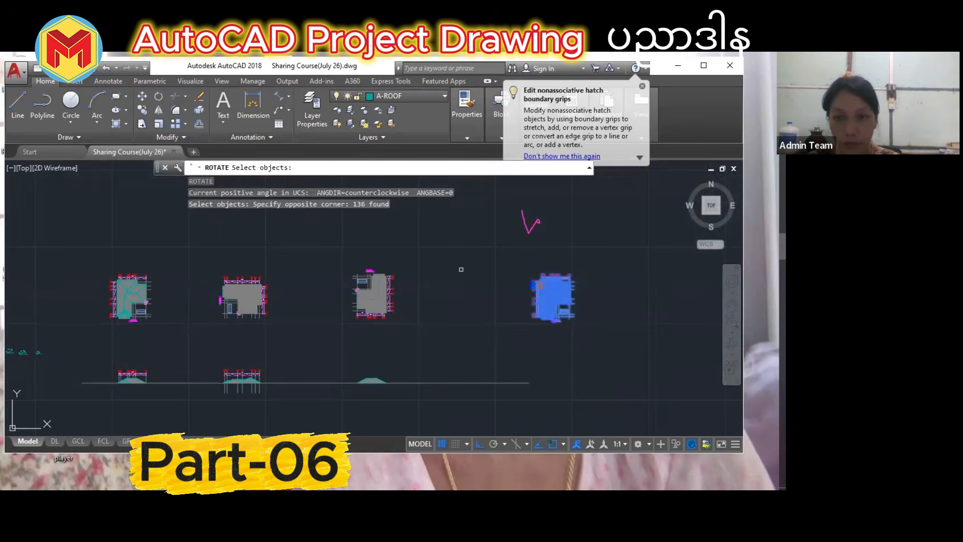
{"action": "scroll", "coordinate": [560, 323], "scroll_direction": "up", "scroll_amount": 2}
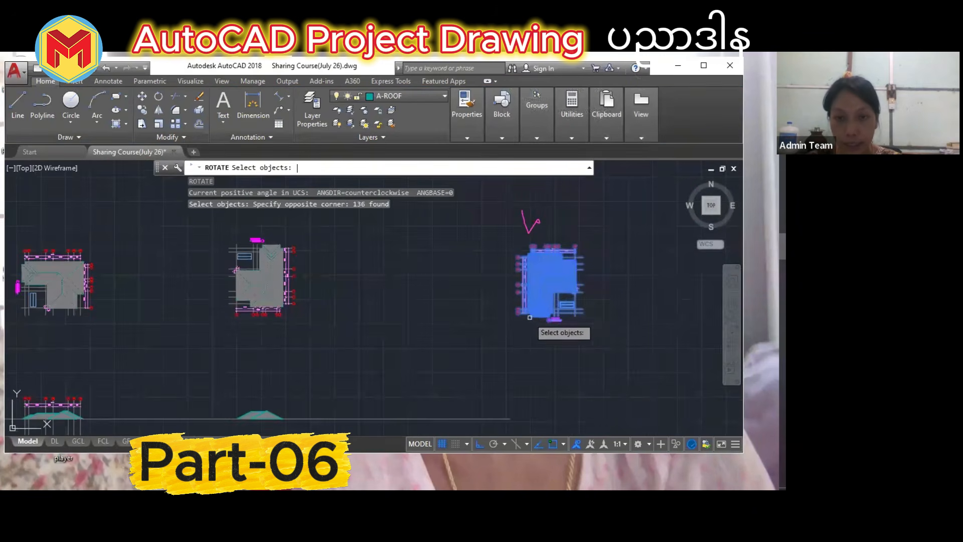
{"action": "key", "text": "Return"}
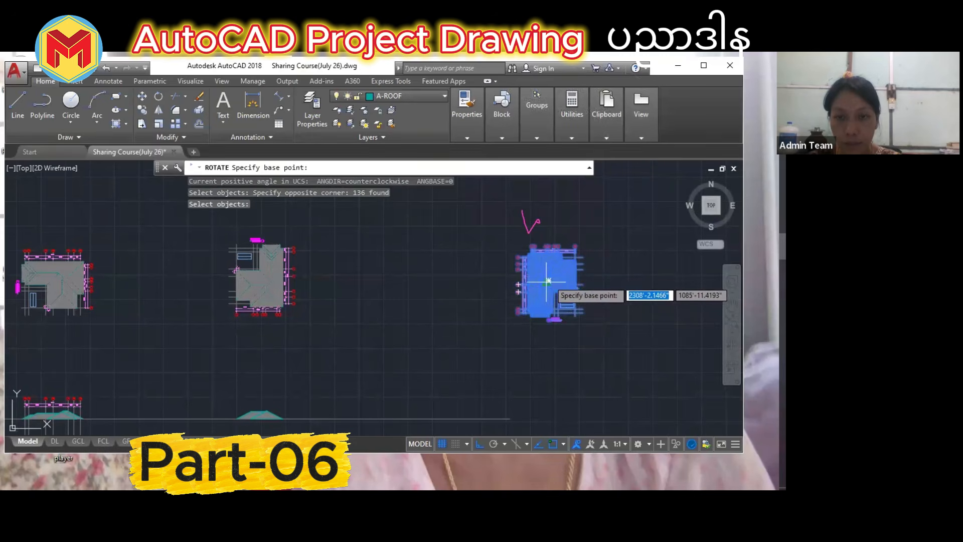
{"action": "left_click", "coordinate": [549, 281]}
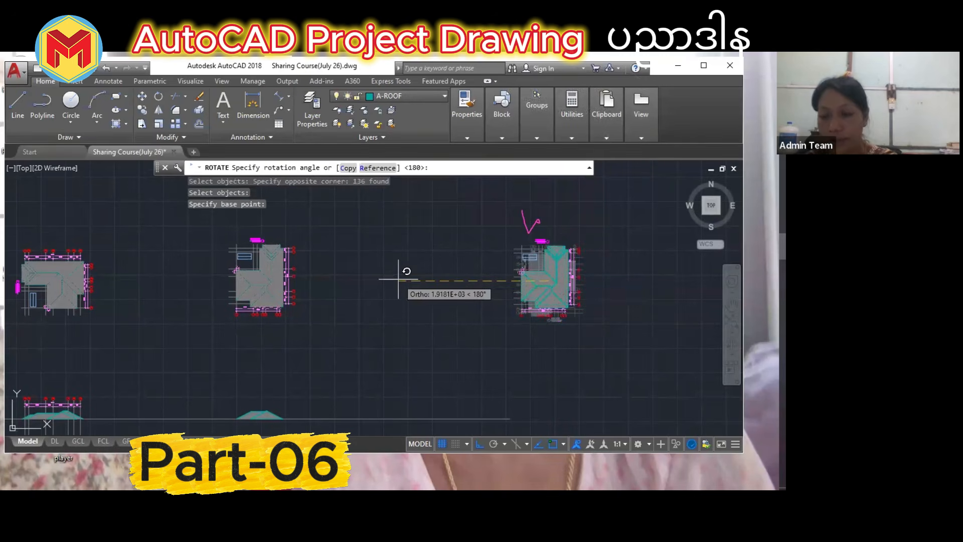
{"action": "type", "text": "90"}
{"action": "key", "text": "Return"}
{"action": "scroll", "coordinate": [517, 318], "scroll_direction": "down", "scroll_amount": 2}
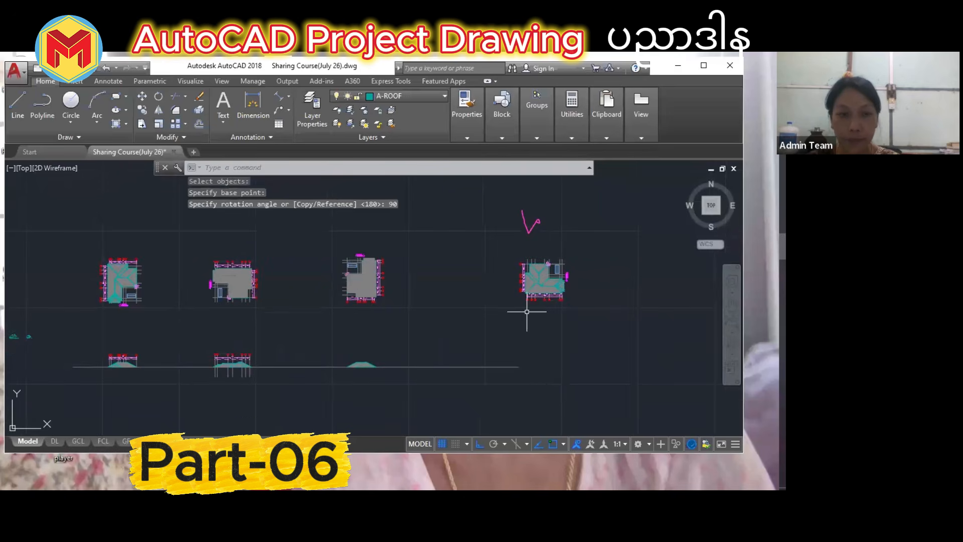
Move the newly rotated roof plan horizontally closer to the third roof plan, above the long base line.
{"action": "scroll", "coordinate": [529, 347], "scroll_direction": "up", "scroll_amount": 2}
{"action": "middle_click_drag", "start_coordinate": [572, 330], "coordinate": [570, 359]}
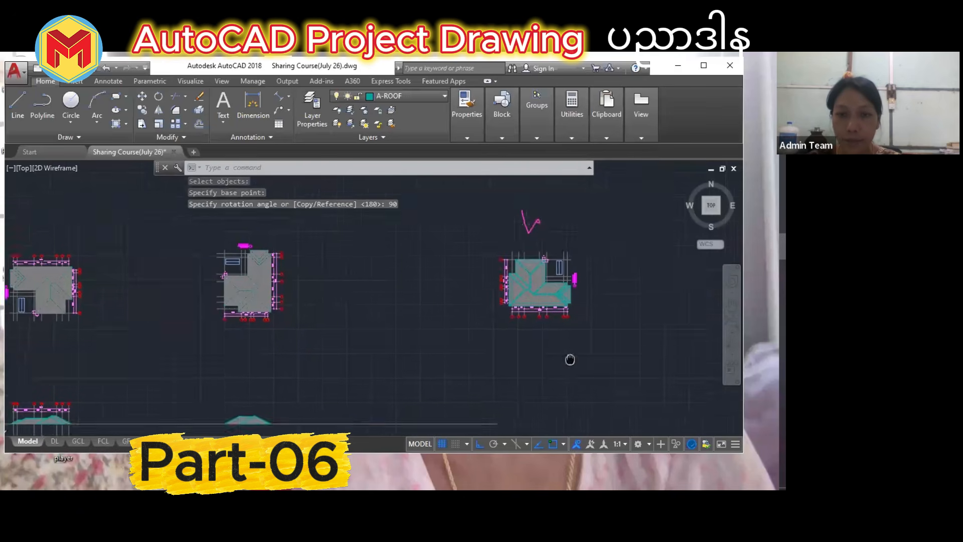
{"action": "left_click", "coordinate": [592, 340]}
{"action": "left_click", "coordinate": [484, 336]}
{"action": "type", "text": "m"}
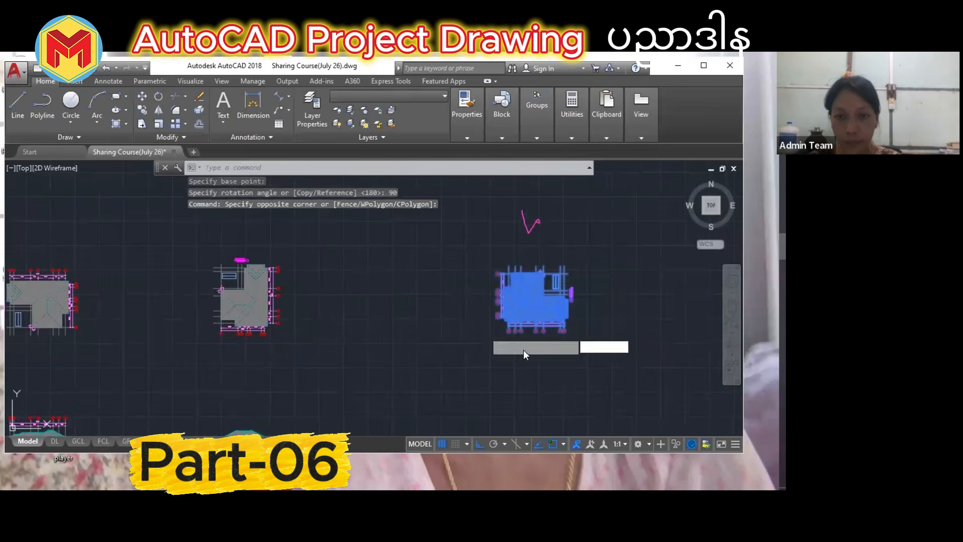
{"action": "key", "text": "Return"}
{"action": "left_click", "coordinate": [517, 361]}
{"action": "left_click", "coordinate": [391, 359]}
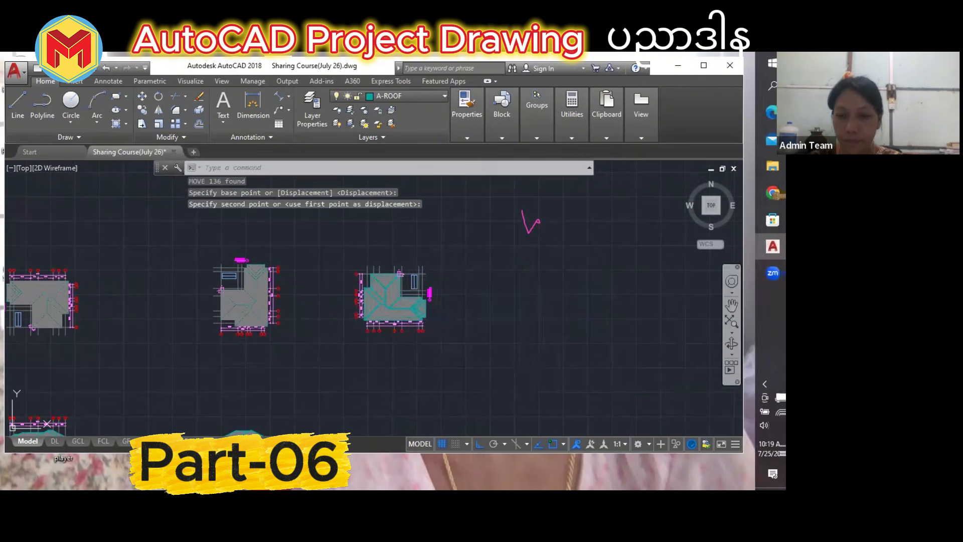
Project a vertical construction line through the lower-left eave corner of the fourth roof plan down towards the base line.
{"action": "scroll", "coordinate": [441, 291], "scroll_direction": "down", "scroll_amount": 2}
{"action": "mouse_move", "coordinate": [392, 358]}
{"action": "middle_mouse_down"}
{"action": "mouse_move", "coordinate": [441, 291]}
{"action": "mouse_move", "coordinate": [411, 355]}
{"action": "middle_mouse_up"}
{"action": "scroll", "coordinate": [423, 315], "scroll_direction": "up", "scroll_amount": 2}
{"action": "type", "text": "XL"}
{"action": "key", "text": "Return"}
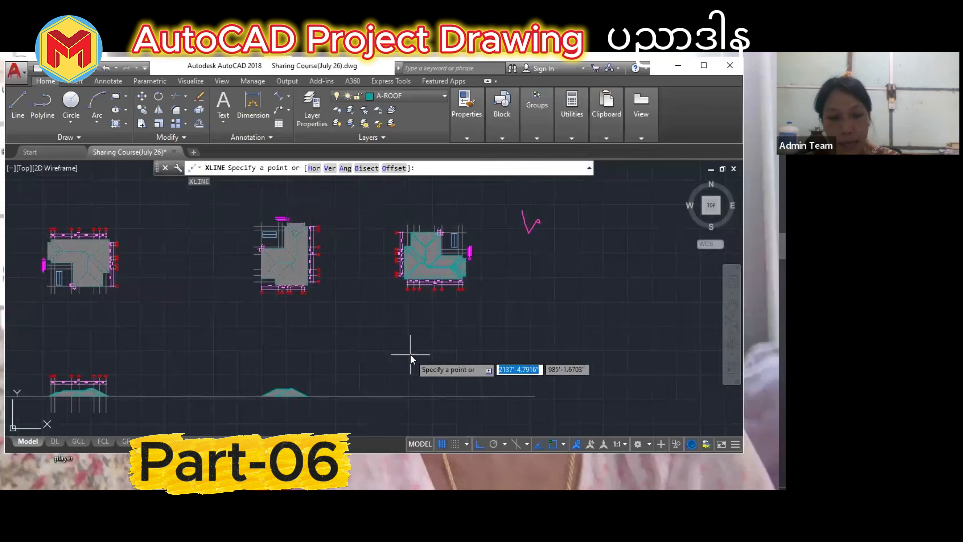
{"action": "type", "text": "v"}
{"action": "key", "text": "Return"}
{"action": "scroll", "coordinate": [416, 283], "scroll_direction": "up", "scroll_amount": 4}
{"action": "scroll", "coordinate": [364, 282], "scroll_direction": "up", "scroll_amount": 4}
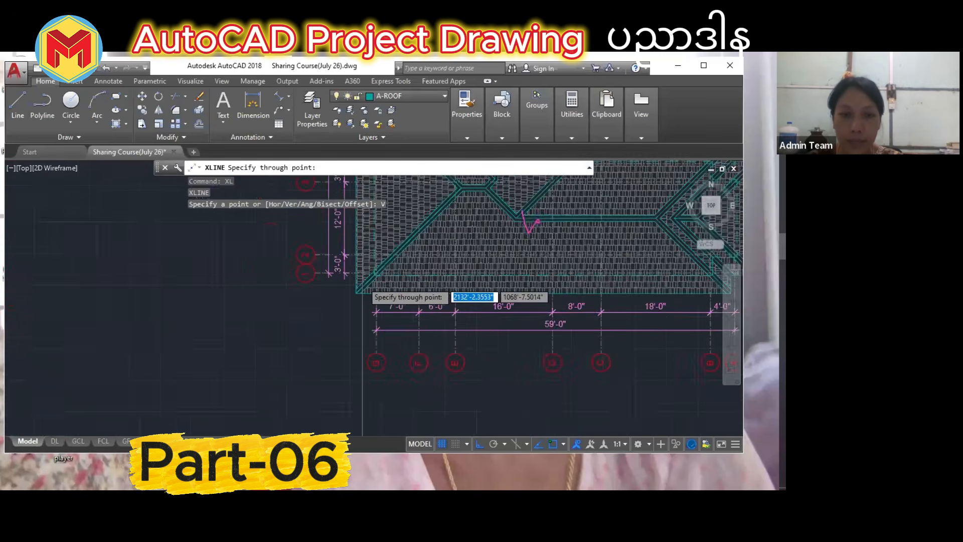
{"action": "left_click", "coordinate": [351, 300]}
Add vertical construction lines through both ends of the short ridge and the adjacent valley junction of the fourth roof plan.
{"action": "middle_click_drag", "start_coordinate": [453, 290], "coordinate": [431, 402]}
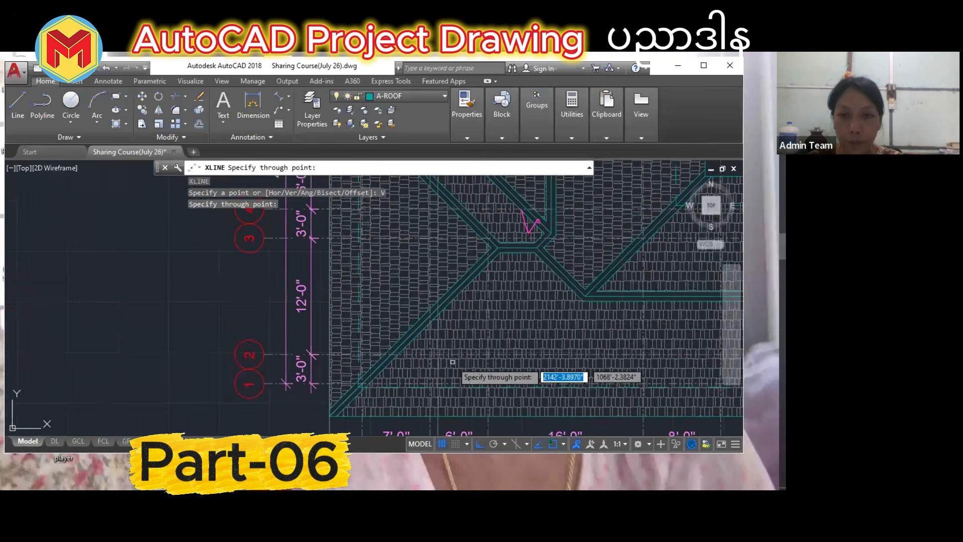
{"action": "scroll", "coordinate": [508, 246], "scroll_direction": "up", "scroll_amount": 4}
{"action": "left_click", "coordinate": [484, 250]}
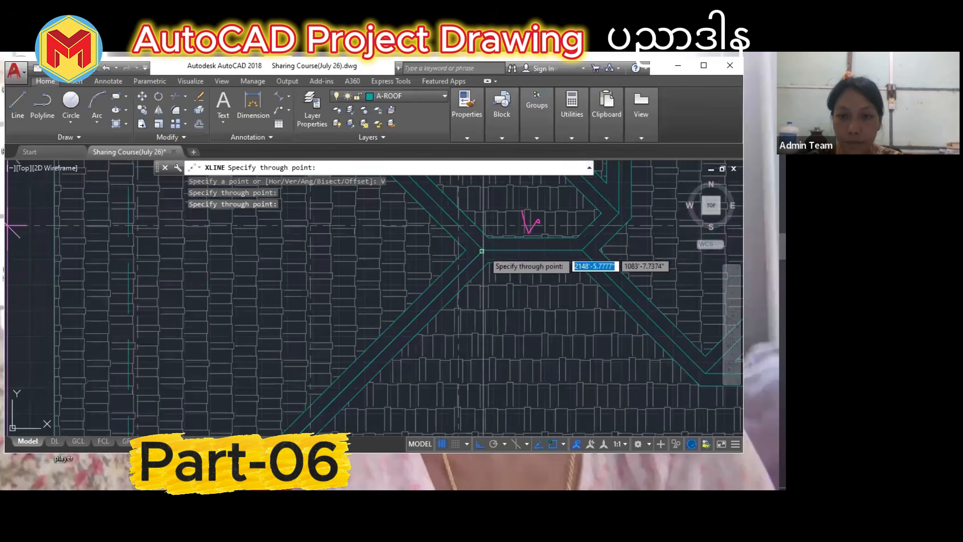
{"action": "left_click", "coordinate": [581, 249]}
{"action": "scroll", "coordinate": [559, 277], "scroll_direction": "down", "scroll_amount": 5}
{"action": "scroll", "coordinate": [552, 276], "scroll_direction": "up", "scroll_amount": 5}
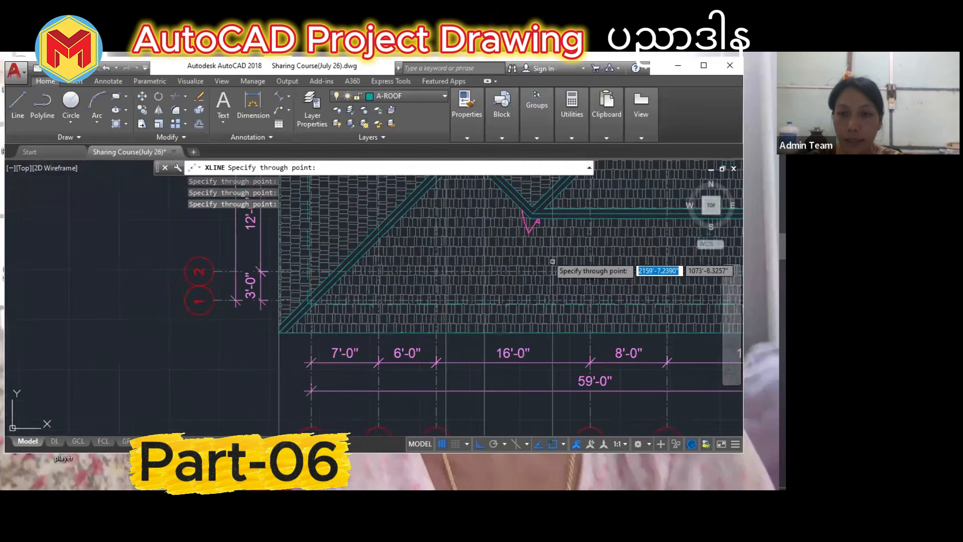
{"action": "key", "text": "Escape"}
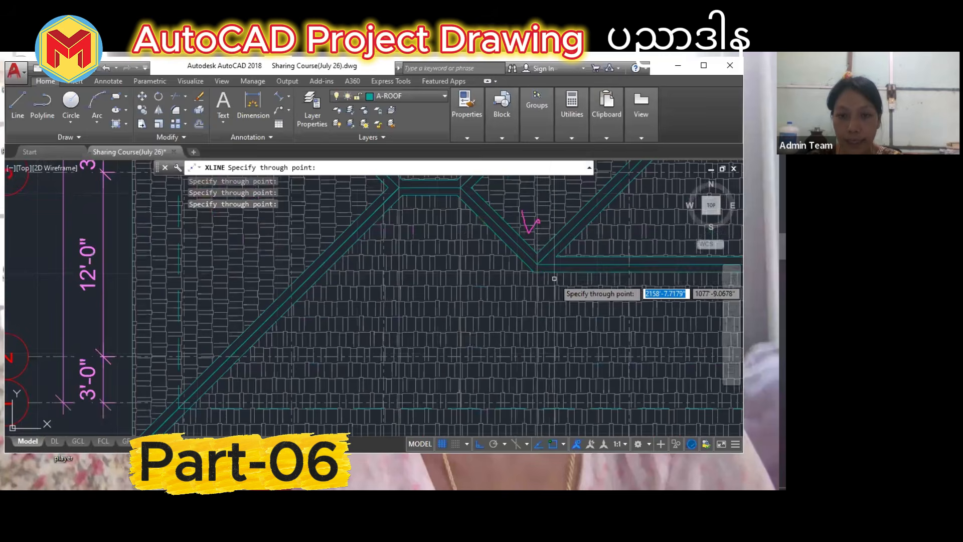
Copy the left outer slope line of the third elevation's roof to where the new eave construction line meets the base line.
{"action": "scroll", "coordinate": [550, 264], "scroll_direction": "down", "scroll_amount": 4}
{"action": "scroll", "coordinate": [477, 370], "scroll_direction": "down", "scroll_amount": 4}
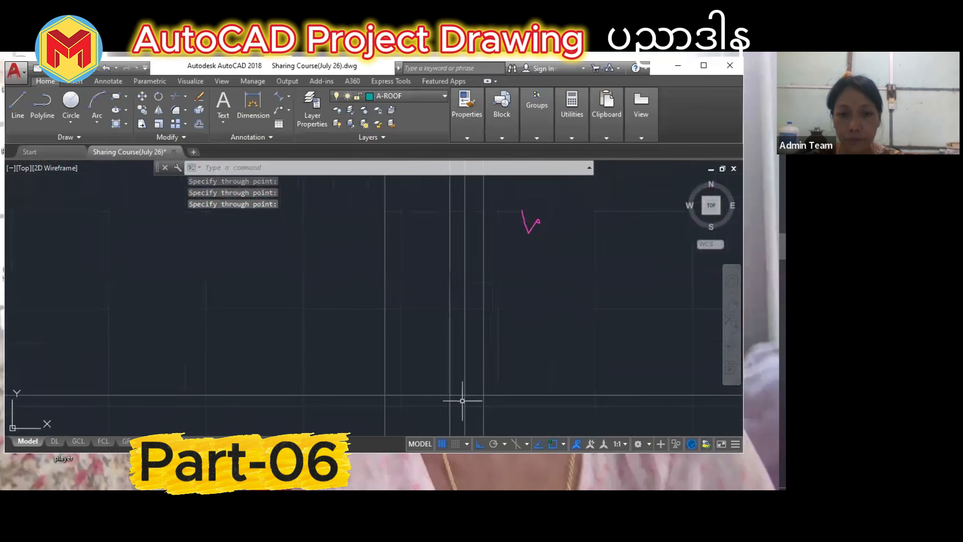
{"action": "scroll", "coordinate": [227, 387], "scroll_direction": "up", "scroll_amount": 10}
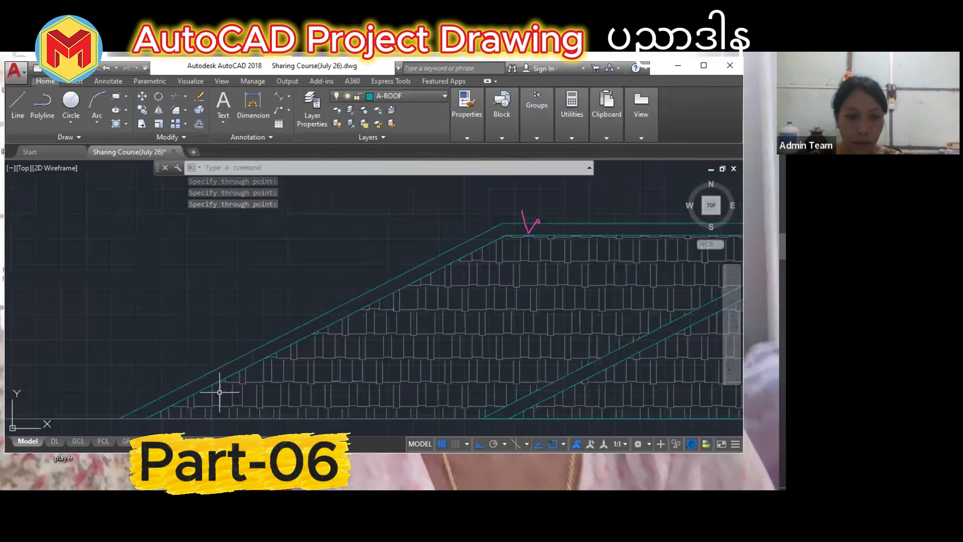
{"action": "left_click", "coordinate": [214, 371]}
{"action": "scroll", "coordinate": [205, 381], "scroll_direction": "down", "scroll_amount": 3}
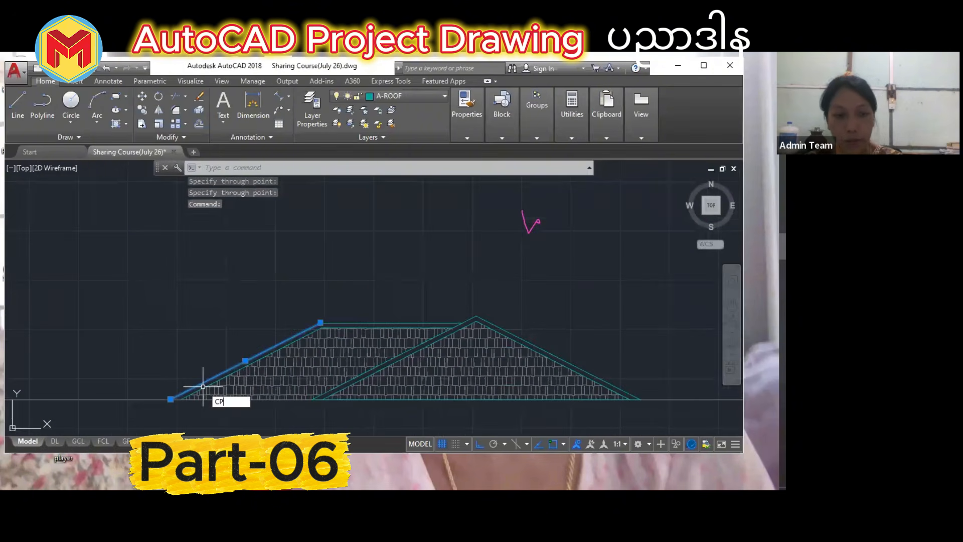
{"action": "key", "text": "Return"}
{"action": "left_click", "coordinate": [171, 399]}
{"action": "scroll", "coordinate": [171, 397], "scroll_direction": "down", "scroll_amount": 4}
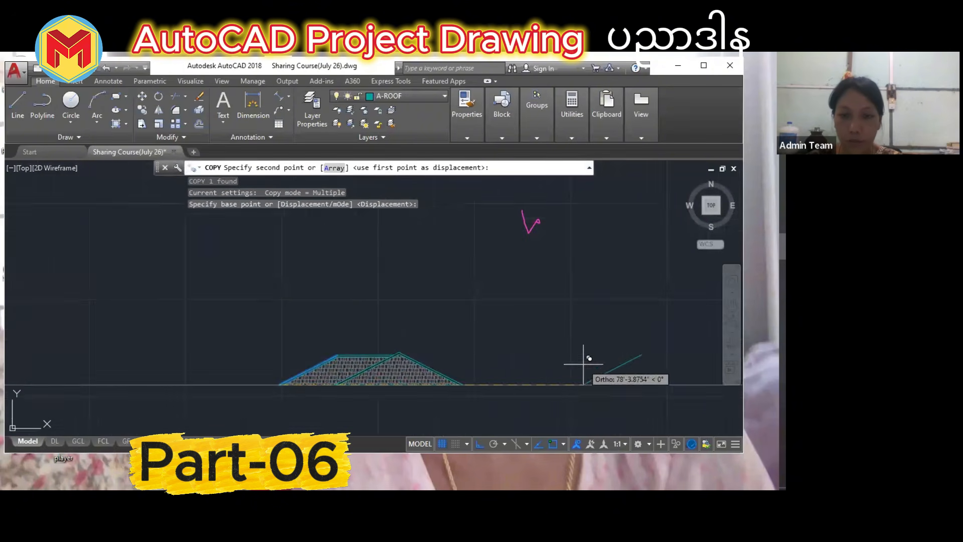
{"action": "scroll", "coordinate": [461, 378], "scroll_direction": "down", "scroll_amount": 4}
{"action": "scroll", "coordinate": [614, 392], "scroll_direction": "up", "scroll_amount": 4}
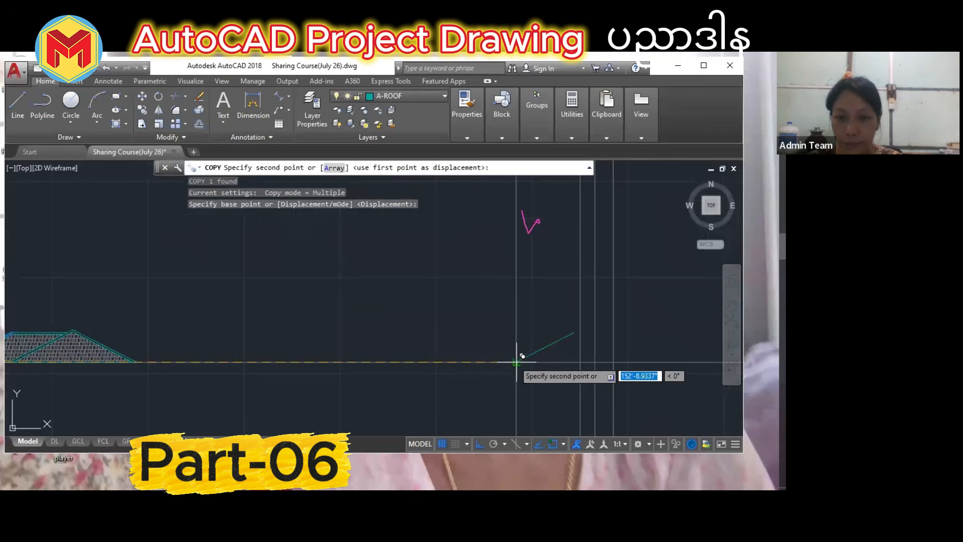
{"action": "left_click", "coordinate": [519, 361]}
{"action": "key", "text": "Return"}
{"action": "scroll", "coordinate": [552, 377], "scroll_direction": "down", "scroll_amount": 5}
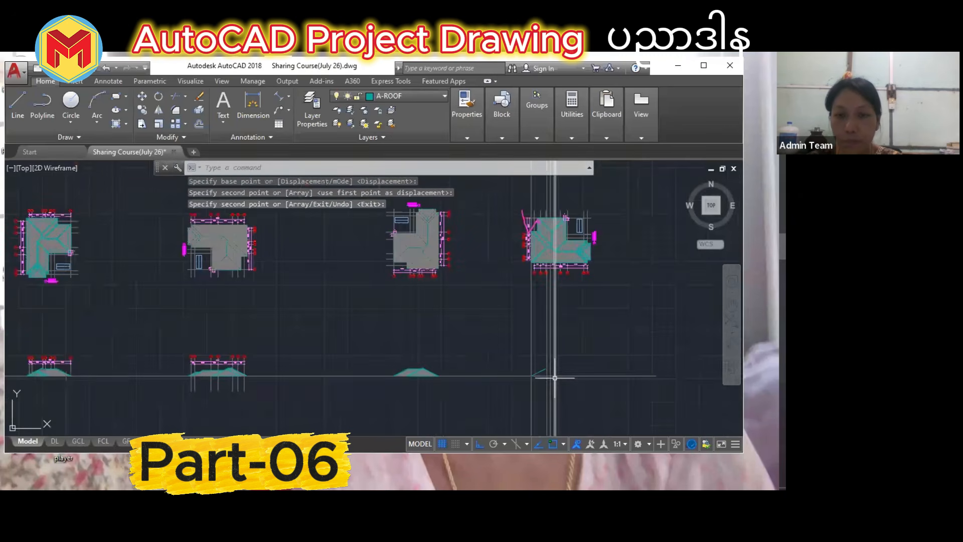
Extend the copied slope line up to the construction line at the first end of the short ridge.
{"action": "scroll", "coordinate": [545, 270], "scroll_direction": "up", "scroll_amount": 2}
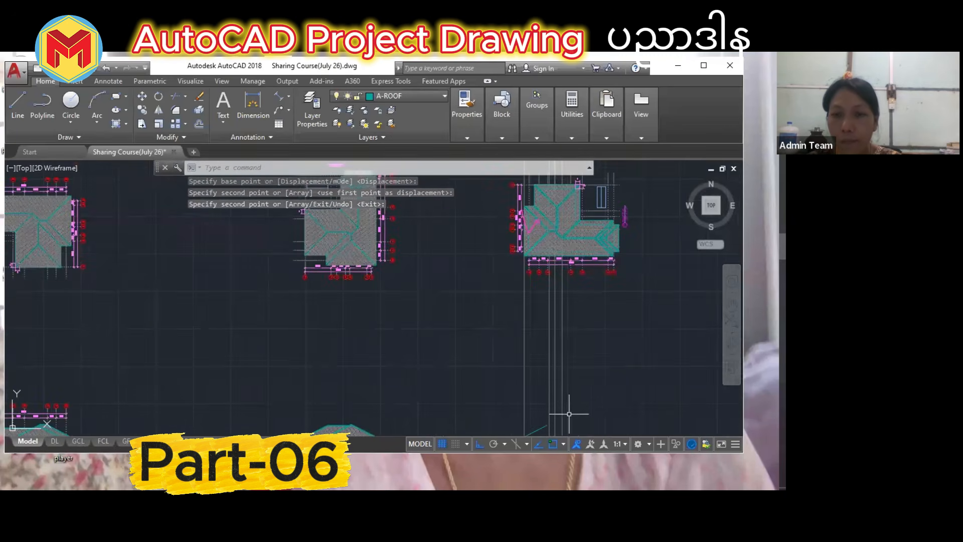
{"action": "scroll", "coordinate": [569, 414], "scroll_direction": "up", "scroll_amount": 6}
{"action": "type", "text": "E"}
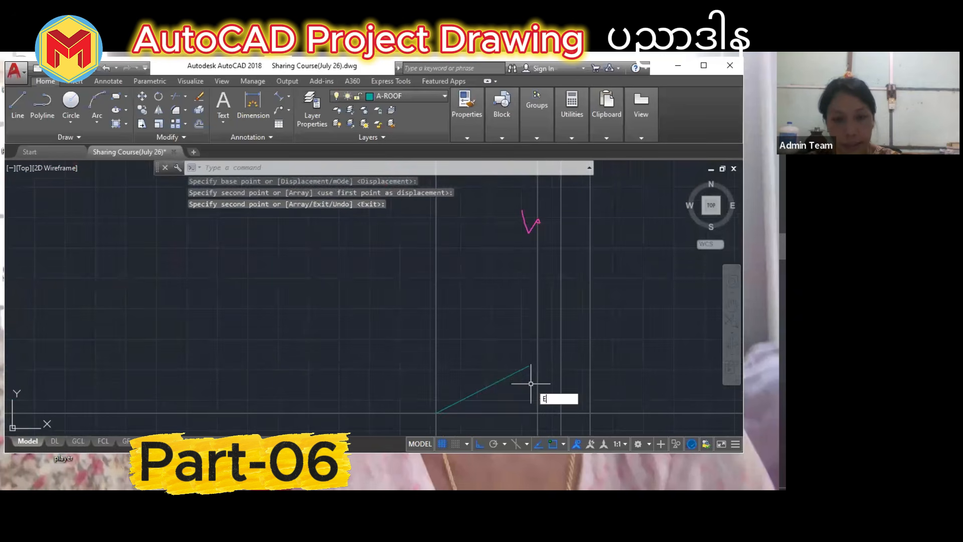
{"action": "type", "text": "X"}
{"action": "key", "text": "Return"}
{"action": "left_click", "coordinate": [537, 405]}
{"action": "key", "text": "Return"}
{"action": "left_click", "coordinate": [523, 396]}
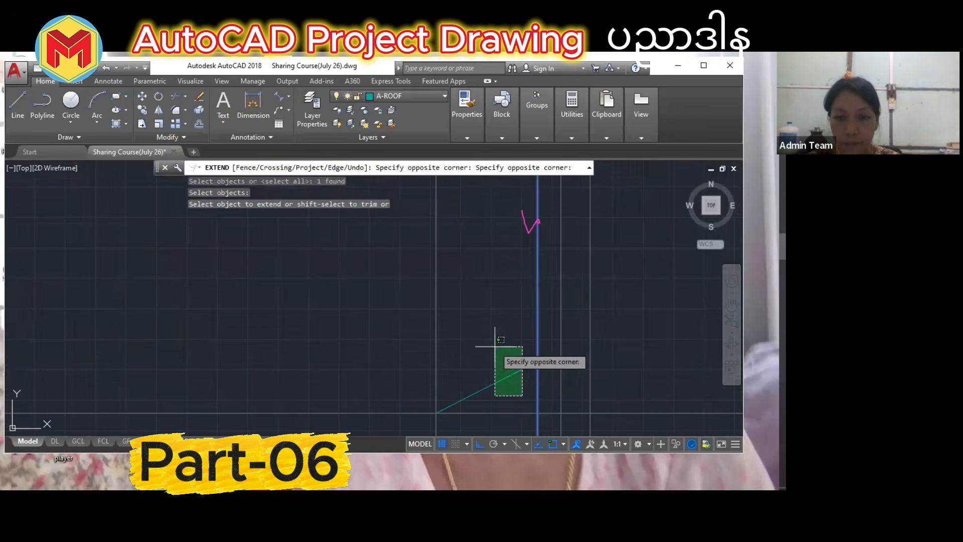
{"action": "left_click", "coordinate": [495, 346]}
{"action": "key", "text": "Return"}
Draw a 4-foot horizontal ridge line from the slope's upper end to the next construction line.
{"action": "scroll", "coordinate": [544, 366], "scroll_direction": "up", "scroll_amount": 2}
{"action": "type", "text": "l"}
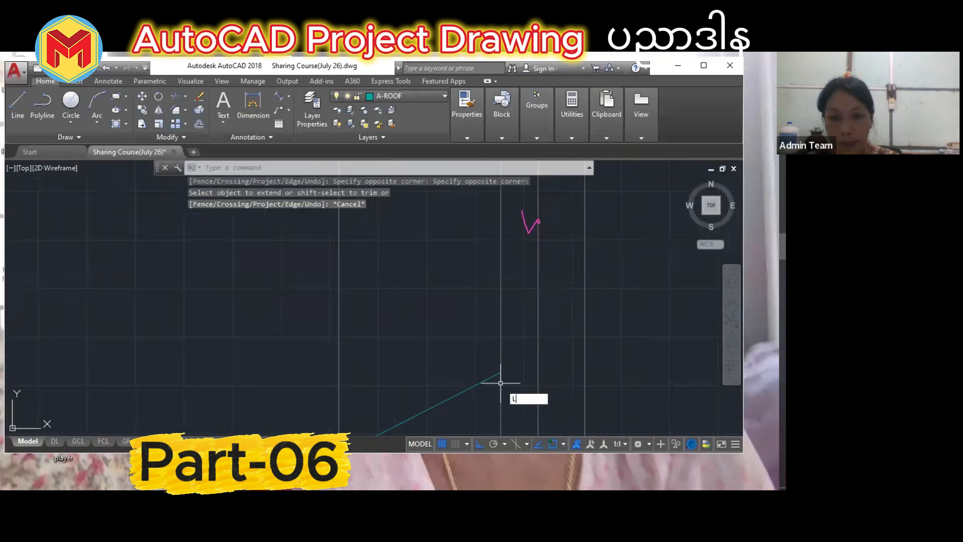
{"action": "key", "text": "Return"}
{"action": "left_click", "coordinate": [501, 373]}
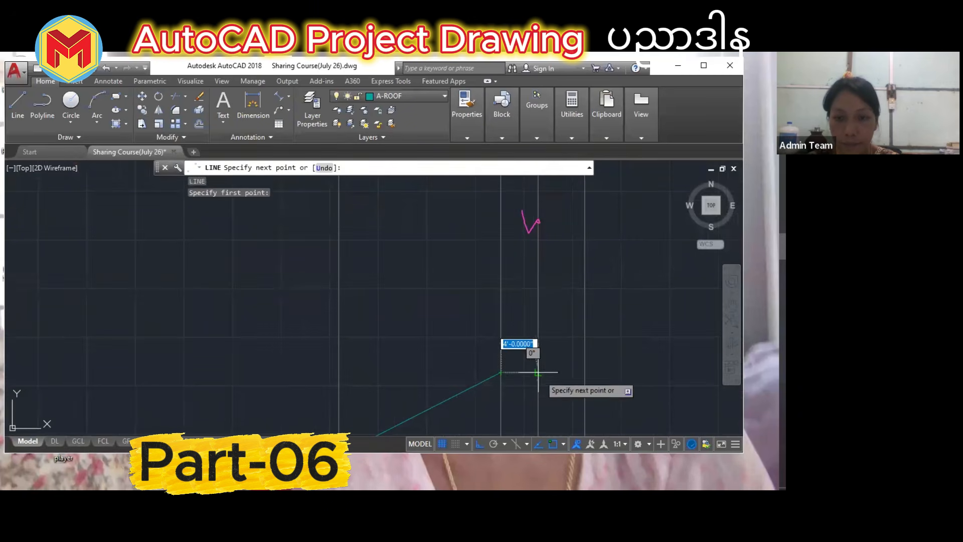
{"action": "left_click", "coordinate": [537, 372]}
{"action": "key", "text": "Return"}
Set the current colour to ByLayer and match the ridge line's properties to the teal slope line.
{"action": "left_click", "coordinate": [511, 137]}
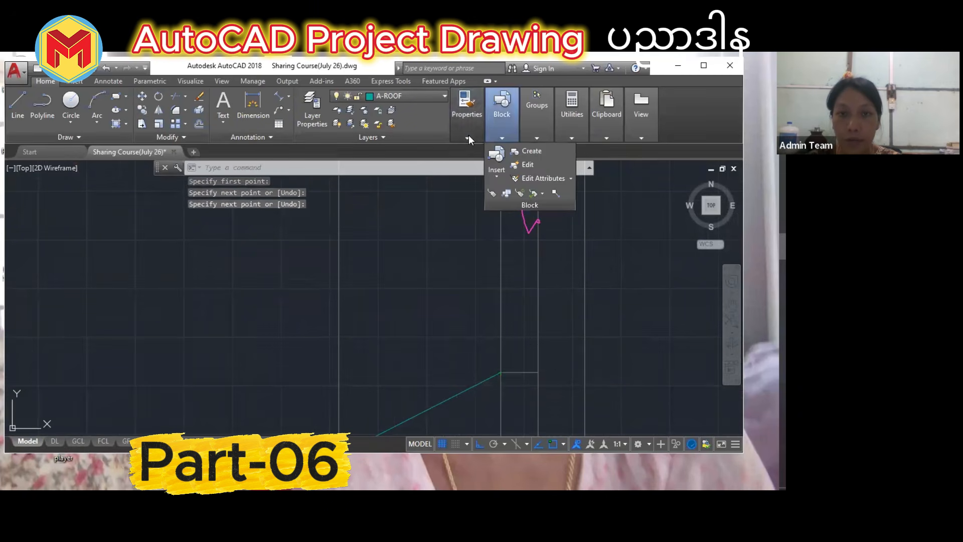
{"action": "left_click", "coordinate": [468, 135]}
{"action": "left_click", "coordinate": [552, 151]}
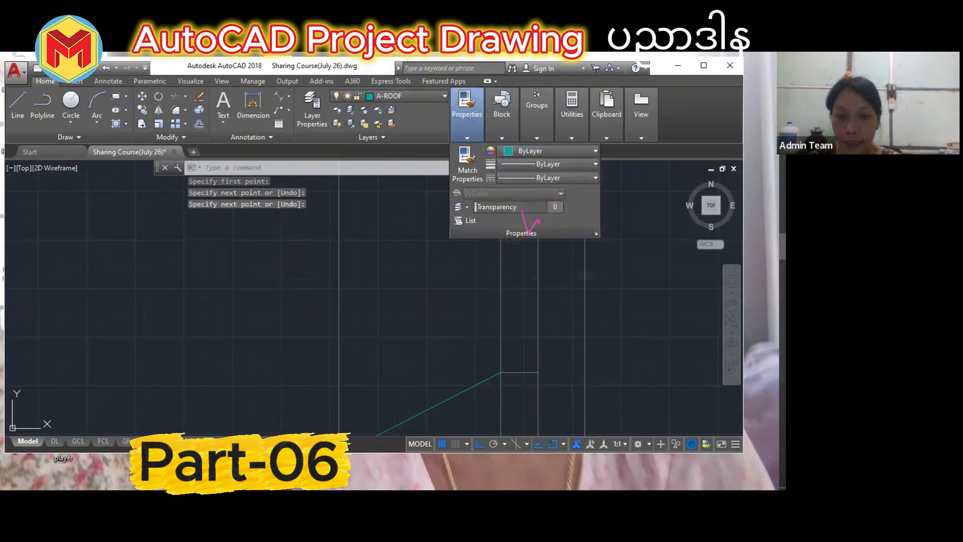
{"action": "type", "text": "MA"}
{"action": "key", "text": "Return"}
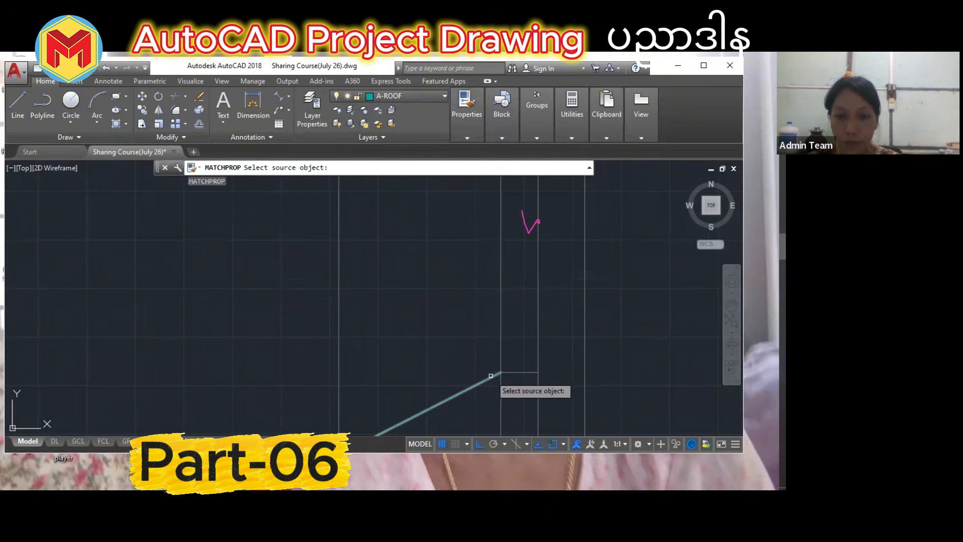
{"action": "left_click", "coordinate": [496, 375]}
{"action": "scroll", "coordinate": [509, 371], "scroll_direction": "down", "scroll_amount": 1}
{"action": "key", "text": "Escape"}
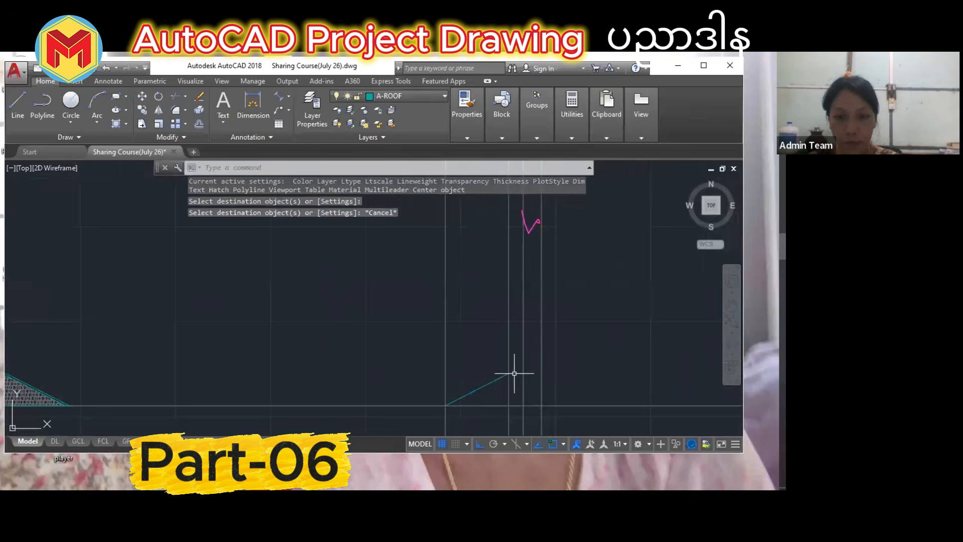
Mirror the slope line about a vertical axis through the ridge line's midpoint, keeping the source line.
{"action": "scroll", "coordinate": [512, 388], "scroll_direction": "down", "scroll_amount": 1}
{"action": "type", "text": "MI"}
{"action": "key", "text": "Return"}
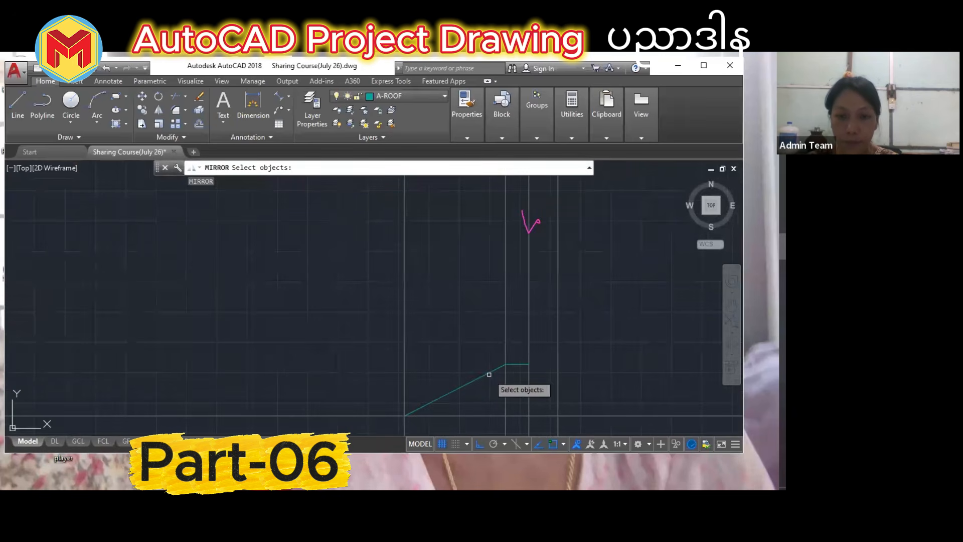
{"action": "left_click", "coordinate": [489, 375]}
{"action": "key", "text": "Return"}
{"action": "left_click", "coordinate": [518, 364]}
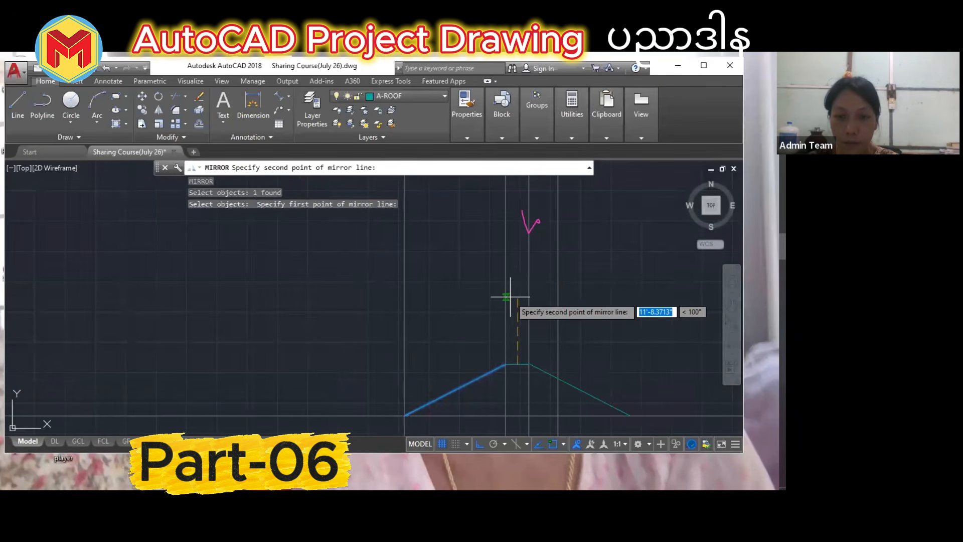
{"action": "scroll", "coordinate": [512, 307], "scroll_direction": "up", "scroll_amount": 3}
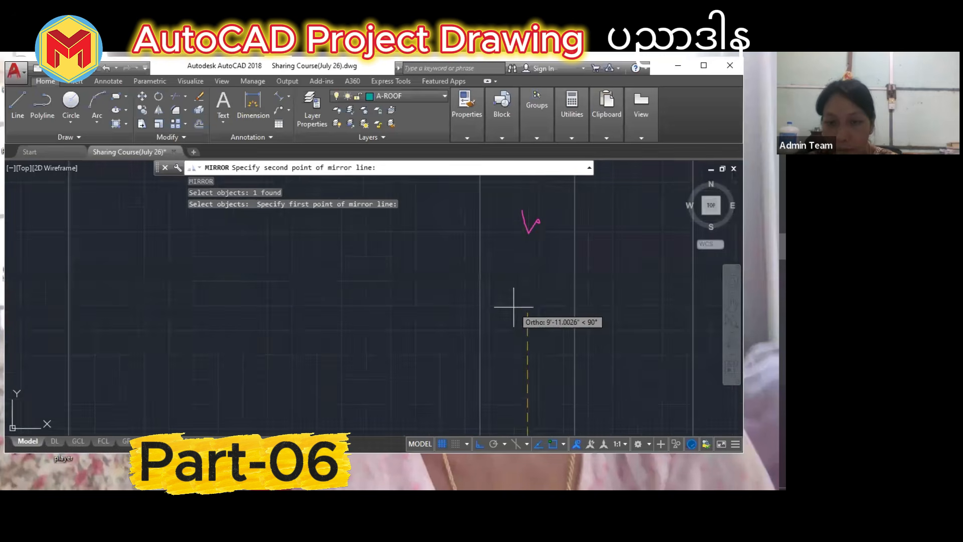
{"action": "left_click", "coordinate": [495, 190]}
{"action": "key", "text": "Return"}
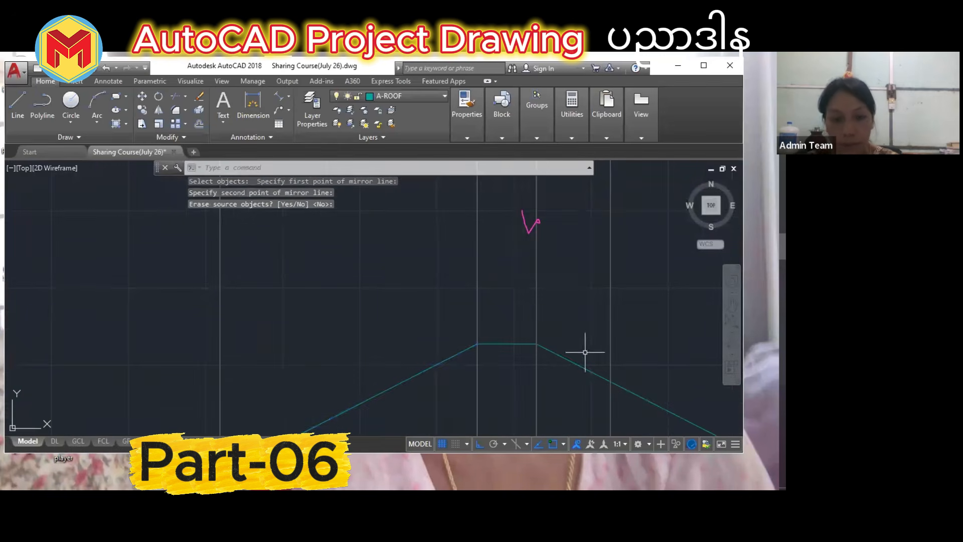
{"action": "scroll", "coordinate": [488, 250], "scroll_direction": "down", "scroll_amount": 2}
{"action": "left_click", "coordinate": [595, 303]}
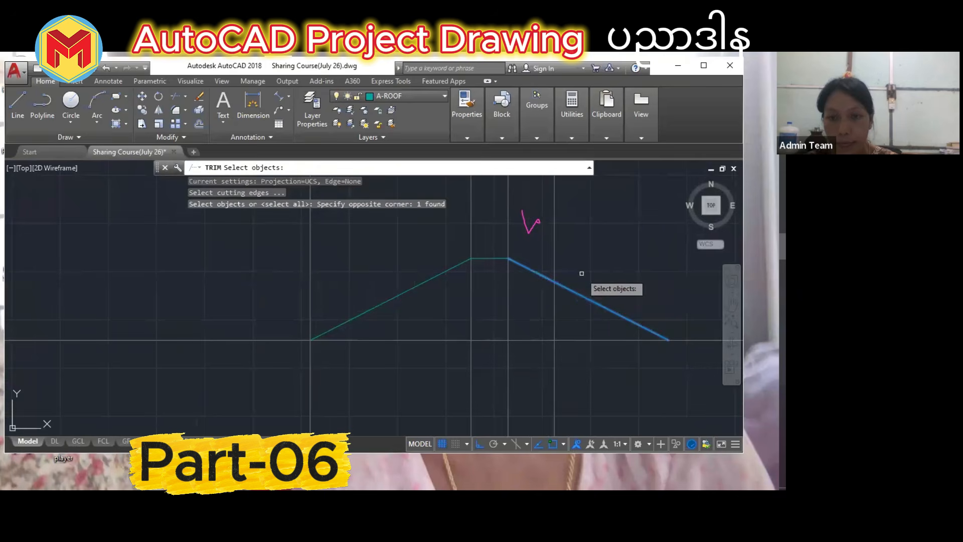
{"action": "key", "text": "Escape"}
{"action": "key", "text": "Escape"}
{"action": "key", "text": "Escape"}
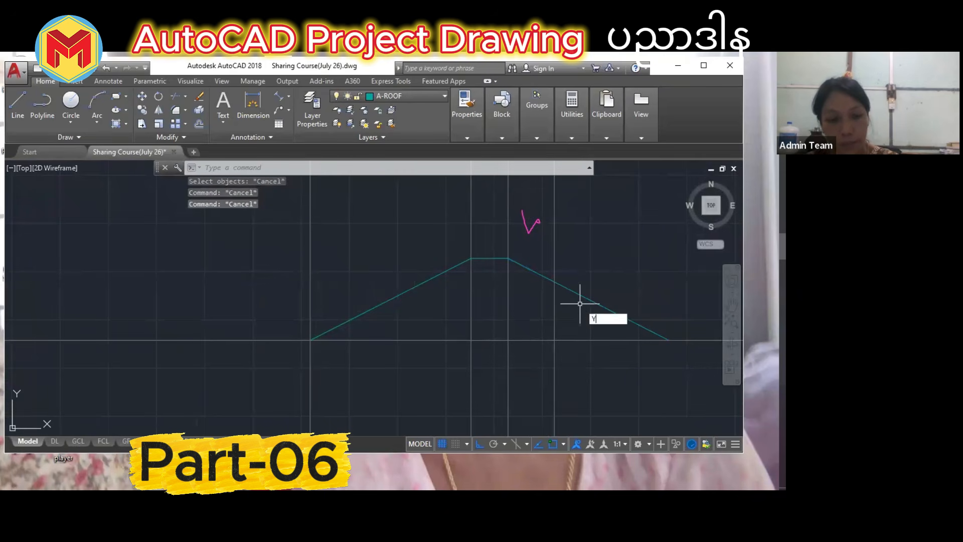
{"action": "key", "text": "Escape"}
Trim the mirrored slope line beyond the valley junction's construction line, using all objects as cutting edges.
{"action": "type", "text": "TR"}
{"action": "key", "text": "Return"}
{"action": "key", "text": "Return"}
{"action": "left_click", "coordinate": [604, 328]}
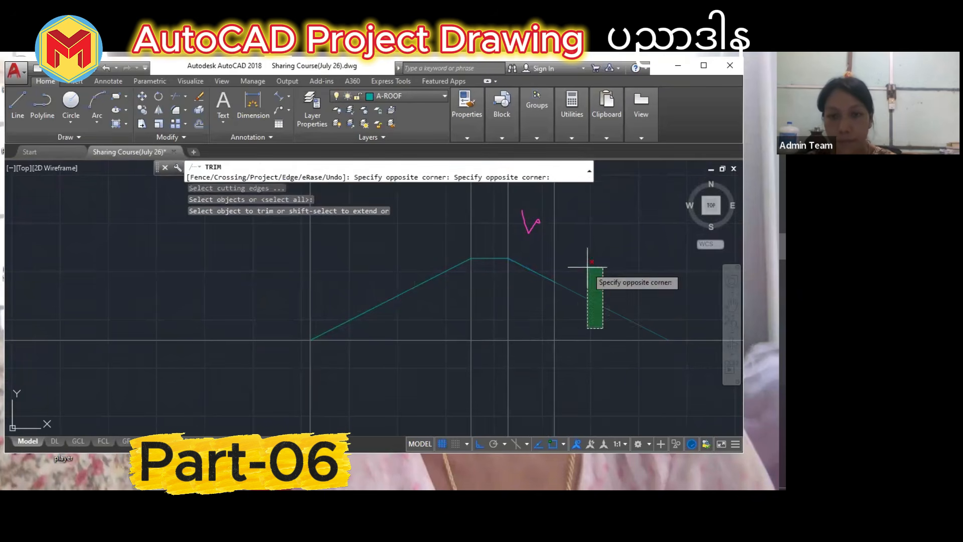
{"action": "left_click", "coordinate": [585, 269]}
{"action": "scroll", "coordinate": [577, 286], "scroll_direction": "down", "scroll_amount": 3}
{"action": "key", "text": "Escape"}
Project a vertical construction line through the inner eave corner where the two wings of the fourth roof plan meet.
{"action": "scroll", "coordinate": [584, 273], "scroll_direction": "up", "scroll_amount": 3}
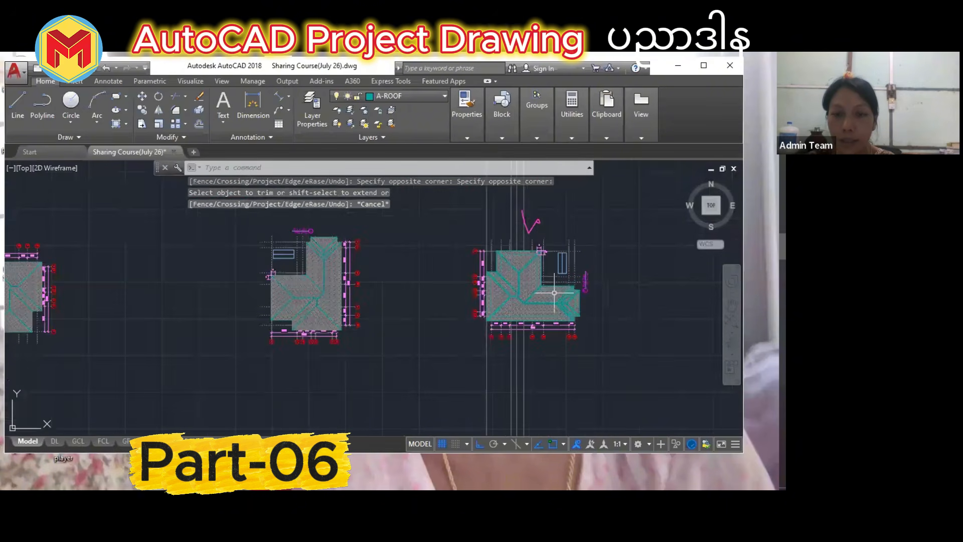
{"action": "middle_click_drag", "start_coordinate": [545, 369], "coordinate": [534, 342]}
{"action": "type", "text": "XL"}
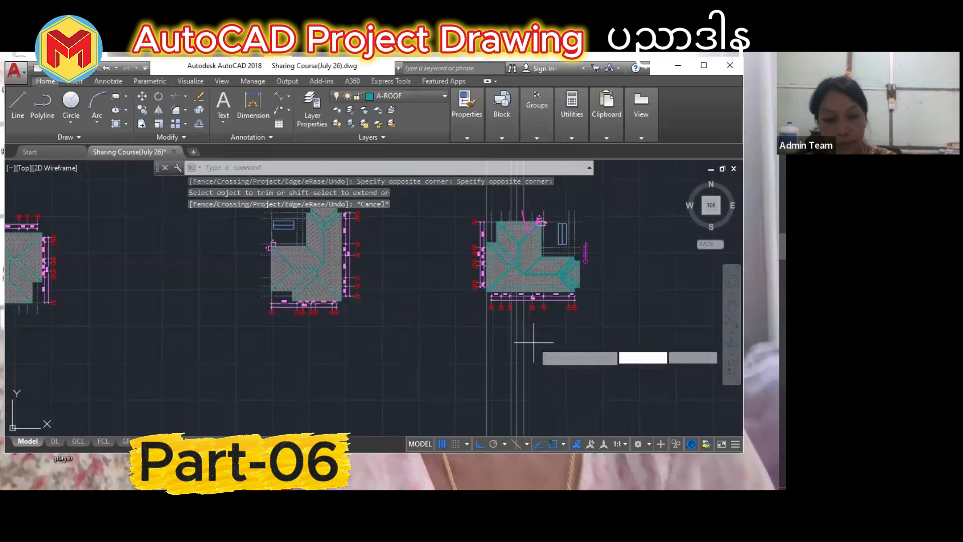
{"action": "key", "text": "Return"}
{"action": "type", "text": "V"}
{"action": "key", "text": "Return"}
{"action": "scroll", "coordinate": [544, 279], "scroll_direction": "up", "scroll_amount": 5}
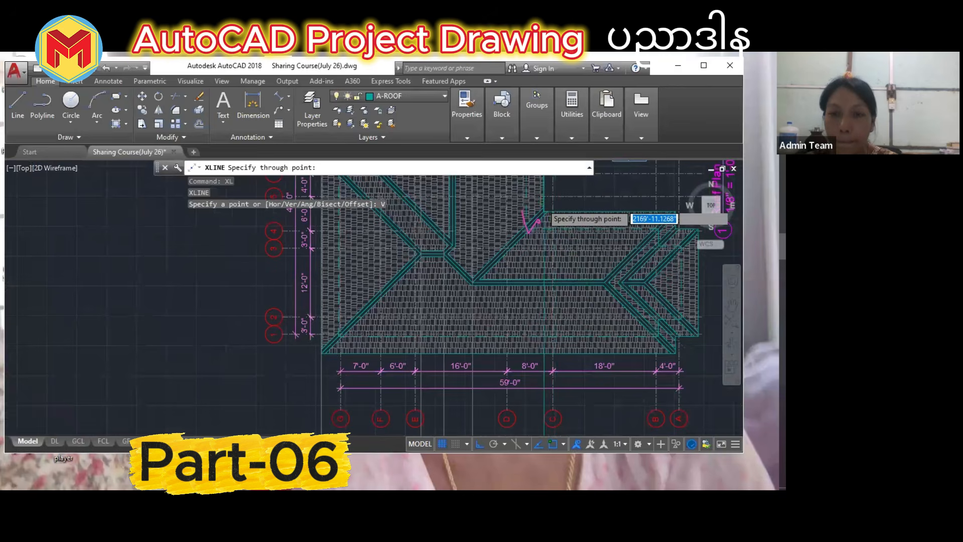
{"action": "scroll", "coordinate": [545, 211], "scroll_direction": "down", "scroll_amount": 5}
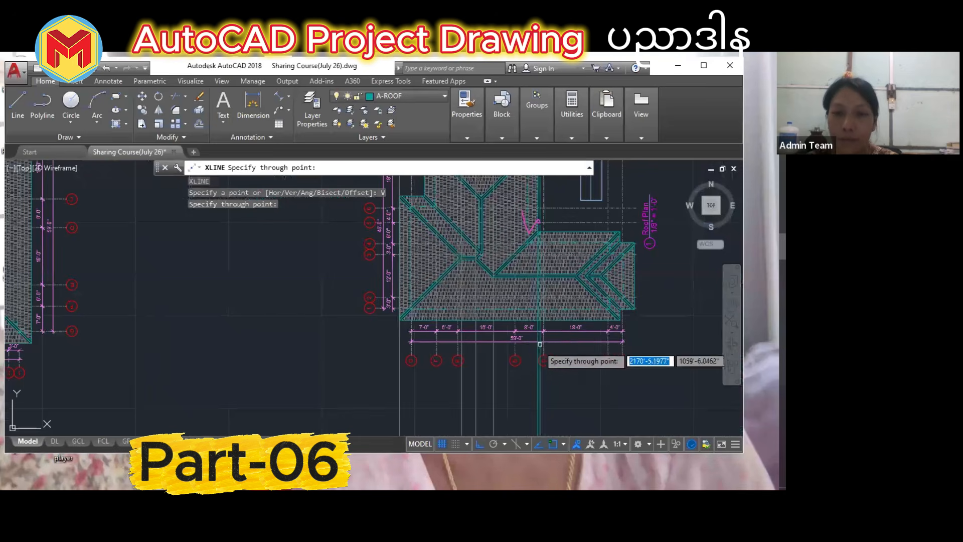
{"action": "middle_click_drag", "start_coordinate": [521, 343], "coordinate": [516, 281]}
{"action": "middle_click_drag", "start_coordinate": [582, 261], "coordinate": [574, 295]}
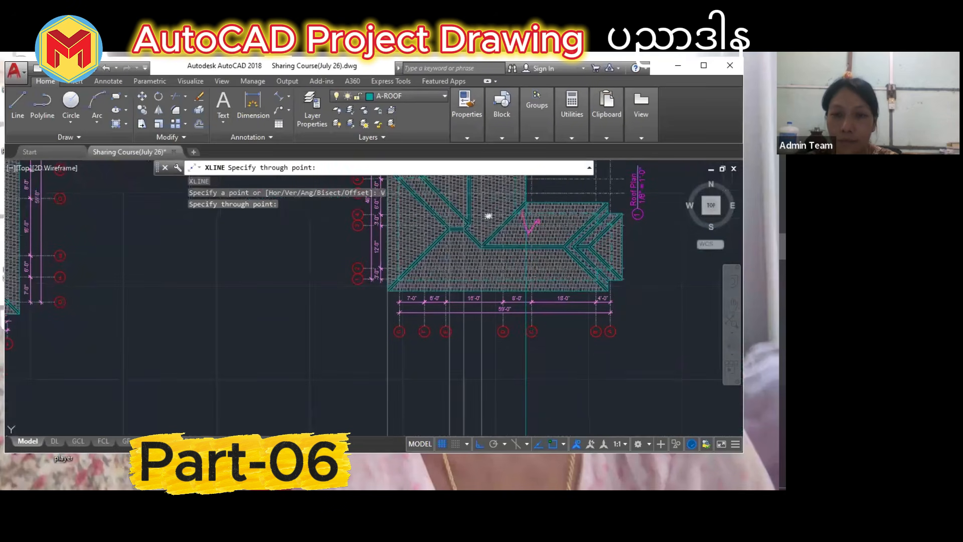
{"action": "key", "text": "Return"}
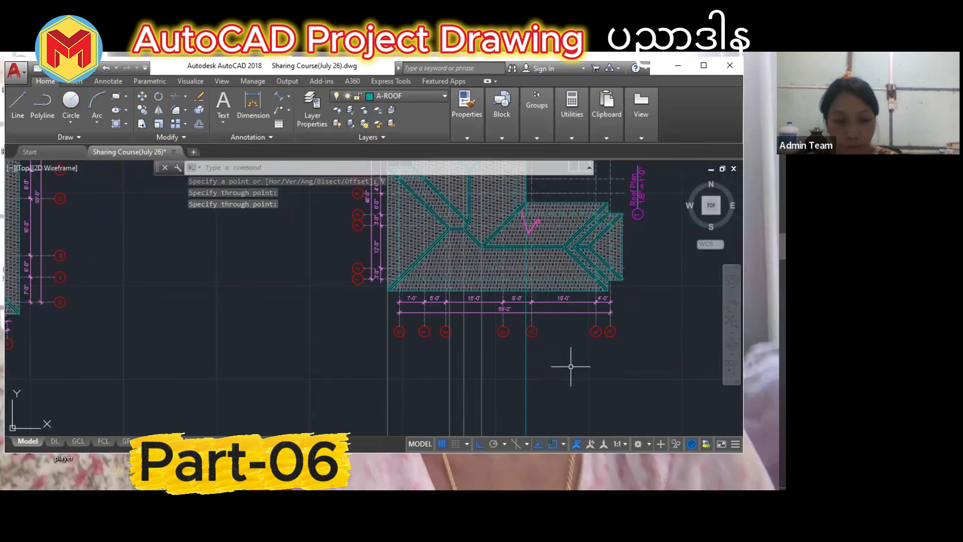
Project a vertical construction line through the right end of the lower wing's horizontal ridge in the fourth roof plan.
{"action": "type", "text": "xl"}
{"action": "key", "text": "Return"}
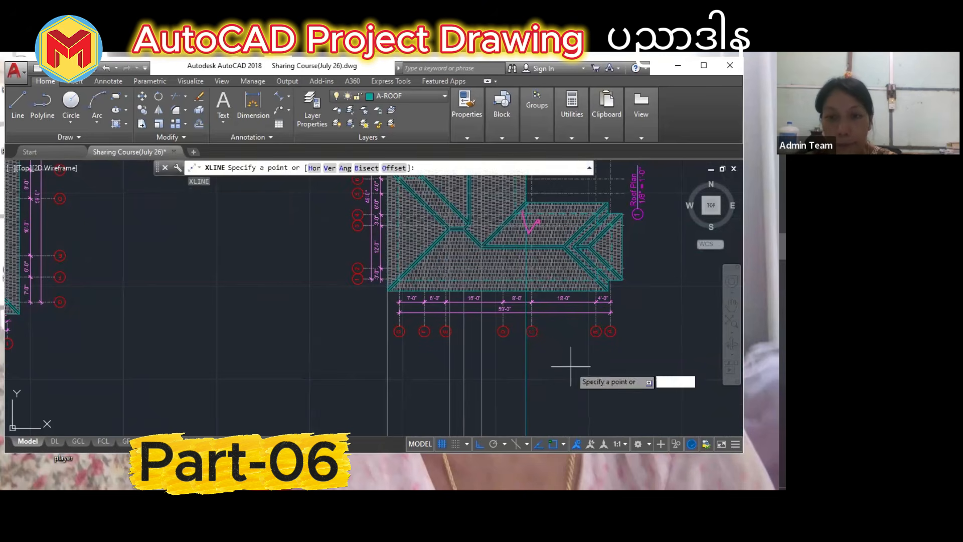
{"action": "type", "text": "v"}
{"action": "key", "text": "Return"}
{"action": "scroll", "coordinate": [602, 251], "scroll_direction": "up", "scroll_amount": 2}
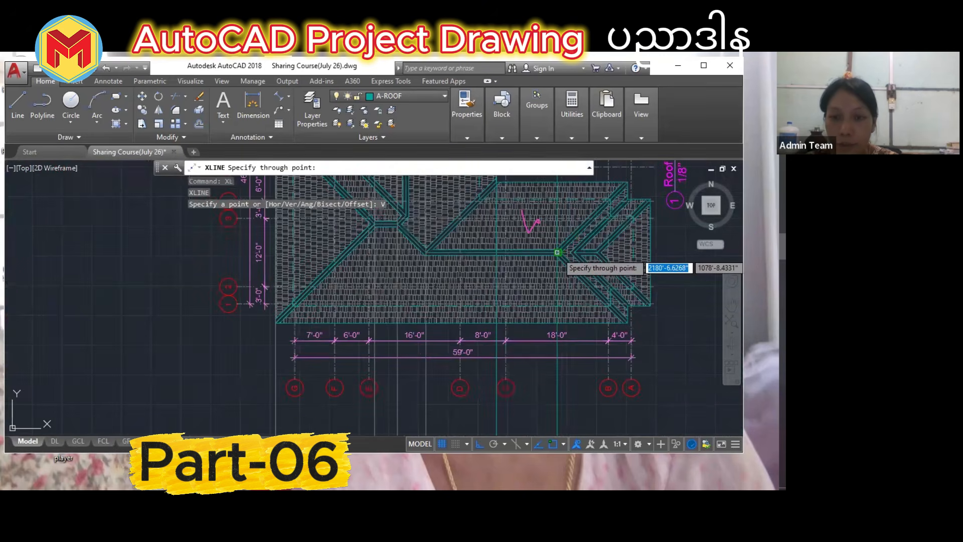
{"action": "scroll", "coordinate": [557, 251], "scroll_direction": "up", "scroll_amount": 4}
{"action": "scroll", "coordinate": [532, 301], "scroll_direction": "down", "scroll_amount": 4}
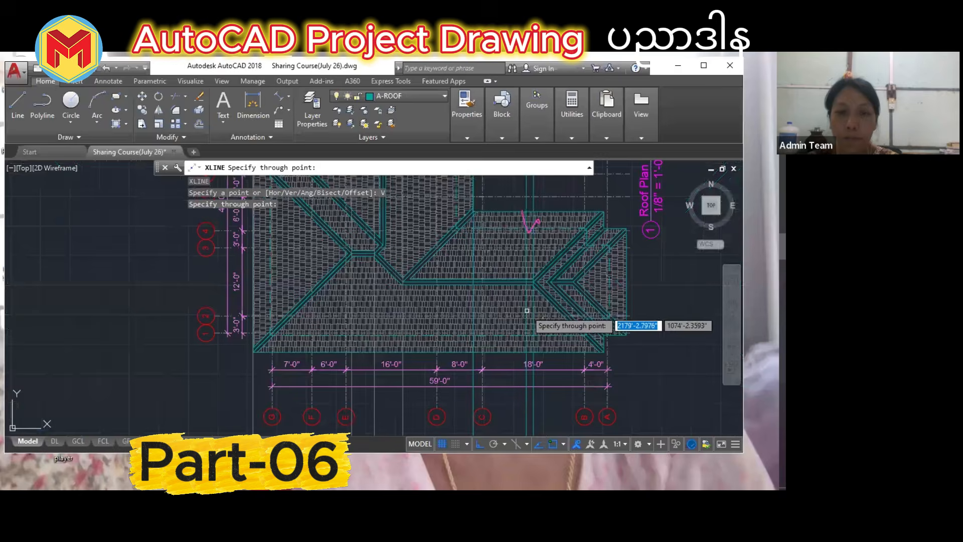
{"action": "key", "text": "Return"}
Draw a horizontal ridge line from the lower end of the short trimmed slope to the ridge end's construction line.
{"action": "scroll", "coordinate": [525, 296], "scroll_direction": "down", "scroll_amount": 4}
{"action": "middle_click_drag", "start_coordinate": [510, 271], "coordinate": [501, 156]}
{"action": "scroll", "coordinate": [502, 166], "scroll_direction": "down", "scroll_amount": 2}
{"action": "middle_click_drag", "start_coordinate": [542, 368], "coordinate": [534, 357]}
{"action": "scroll", "coordinate": [479, 331], "scroll_direction": "up", "scroll_amount": 5}
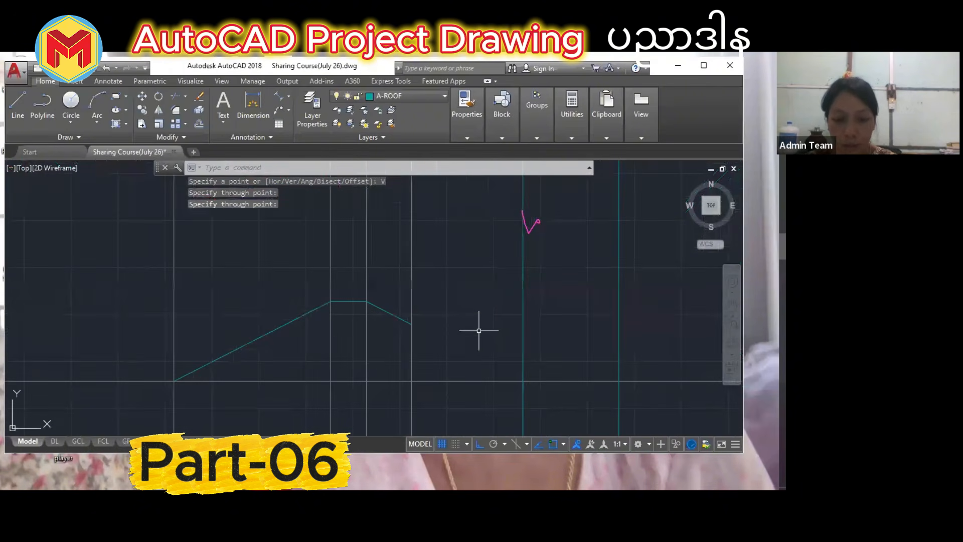
{"action": "key", "text": "Return"}
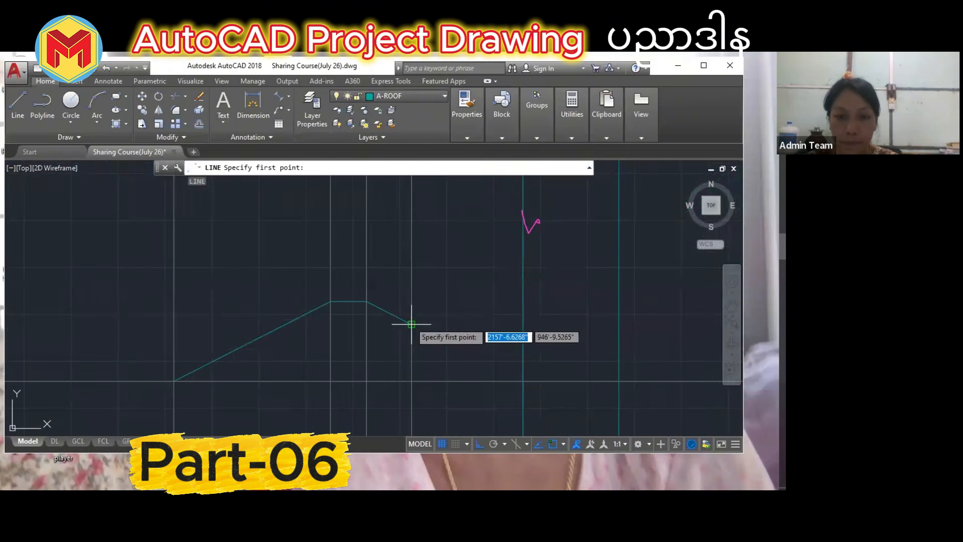
{"action": "left_click", "coordinate": [411, 324]}
{"action": "left_click", "coordinate": [618, 324]}
{"action": "key", "text": "Return"}
Project a vertical construction line through the lower wing's outer eave corner near grid A, where its main hip ends.
{"action": "scroll", "coordinate": [570, 327], "scroll_direction": "down", "scroll_amount": 4}
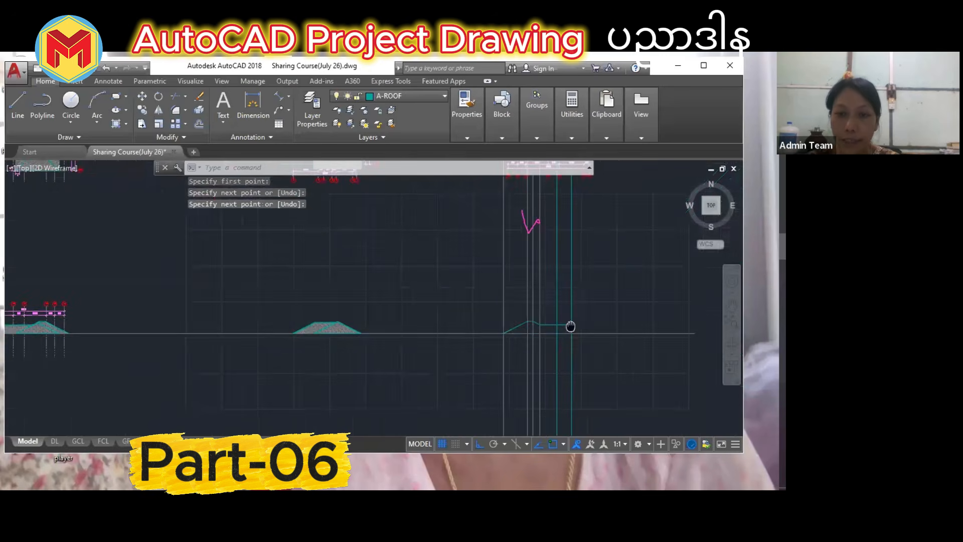
{"action": "scroll", "coordinate": [555, 294], "scroll_direction": "down", "scroll_amount": 2}
{"action": "middle_click_drag", "start_coordinate": [555, 294], "coordinate": [548, 383]}
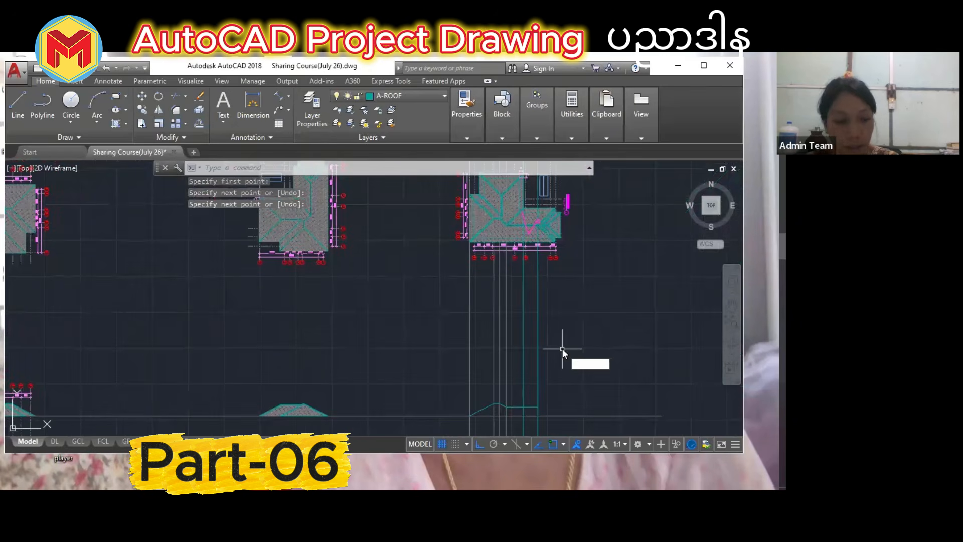
{"action": "key", "text": "Return"}
{"action": "type", "text": "V"}
{"action": "key", "text": "Return"}
{"action": "scroll", "coordinate": [552, 256], "scroll_direction": "up", "scroll_amount": 4}
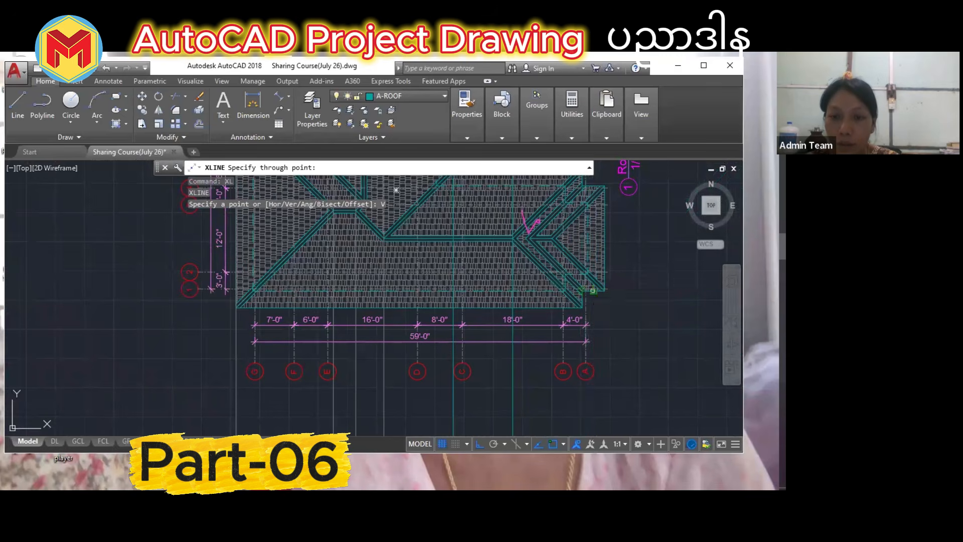
{"action": "scroll", "coordinate": [583, 291], "scroll_direction": "up", "scroll_amount": 2}
{"action": "left_click", "coordinate": [575, 289]}
{"action": "key", "text": "Return"}
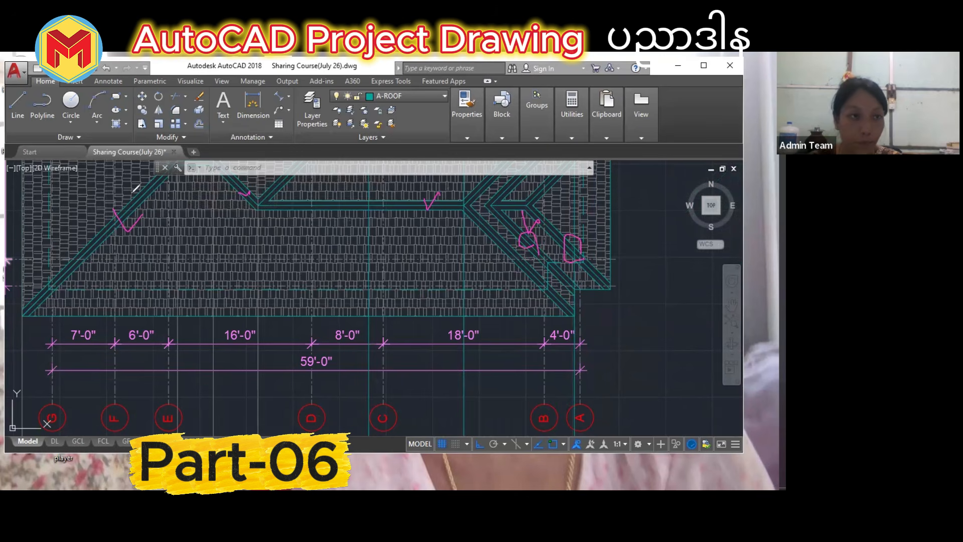
Copy the short slope line from its lower end to where the eave line meets the outer eave corner's construction line.
{"action": "scroll", "coordinate": [437, 367], "scroll_direction": "down", "scroll_amount": 3}
{"action": "scroll", "coordinate": [441, 381], "scroll_direction": "up", "scroll_amount": 10}
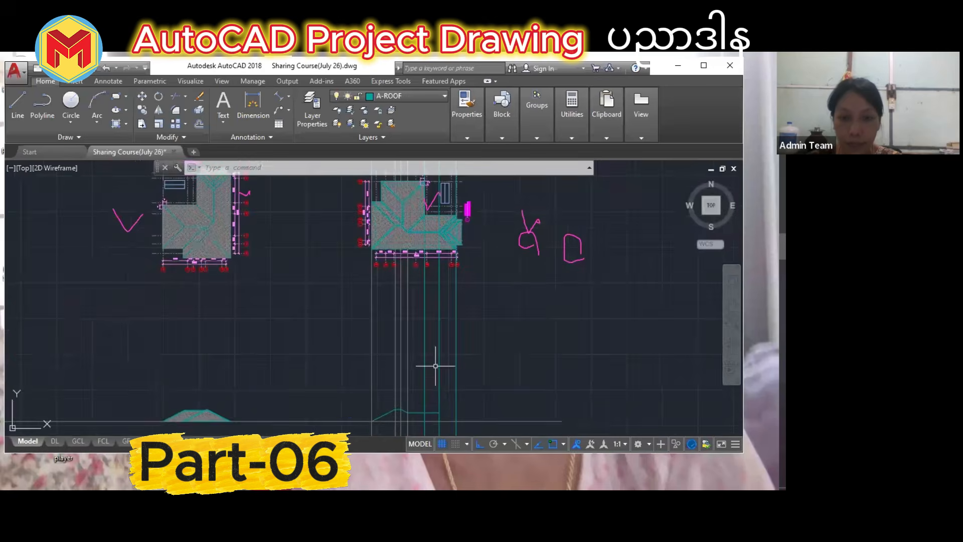
{"action": "scroll", "coordinate": [244, 377], "scroll_direction": "down", "scroll_amount": 3}
{"action": "scroll", "coordinate": [547, 382], "scroll_direction": "up", "scroll_amount": 5}
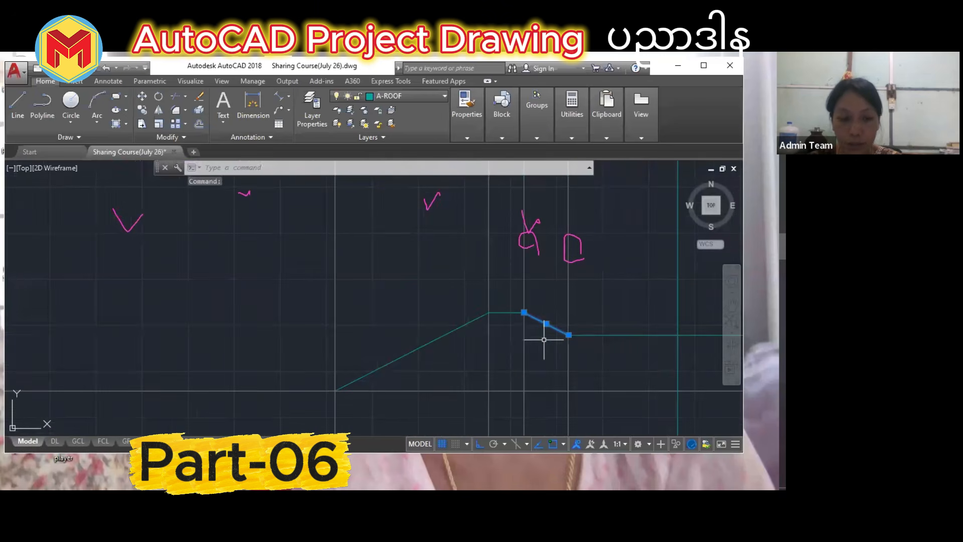
{"action": "key", "text": "Return"}
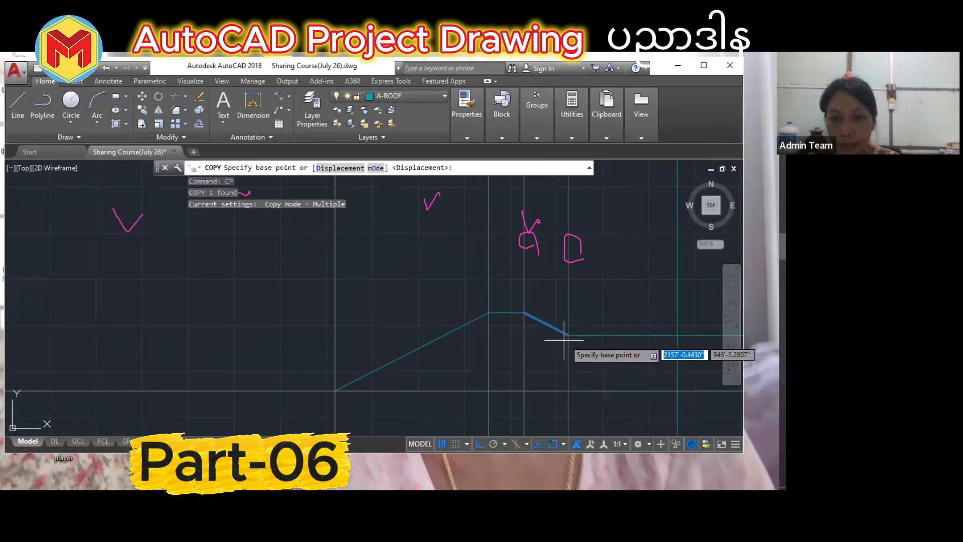
{"action": "left_click", "coordinate": [567, 334]}
{"action": "scroll", "coordinate": [483, 348], "scroll_direction": "down", "scroll_amount": 3}
{"action": "middle_click_drag", "start_coordinate": [483, 347], "coordinate": [423, 335]}
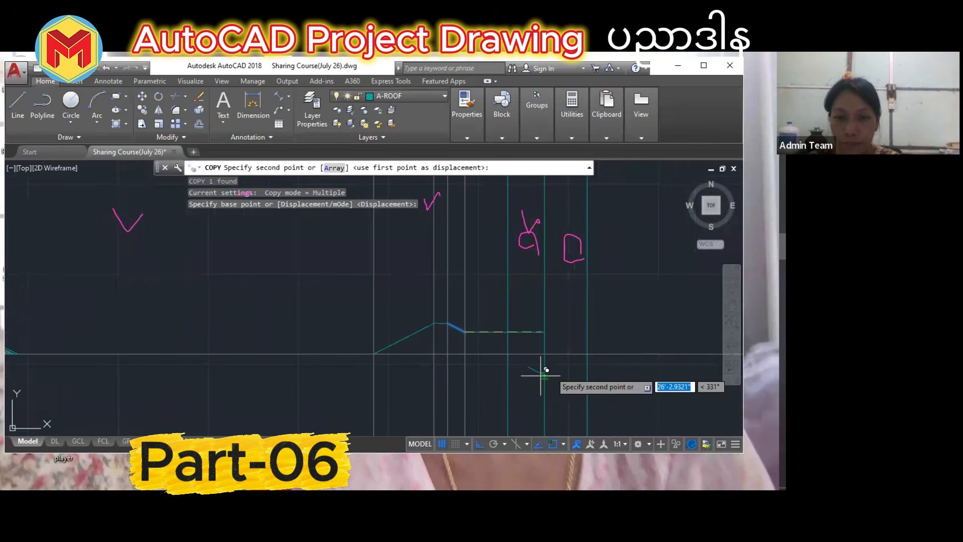
{"action": "left_click", "coordinate": [587, 354]}
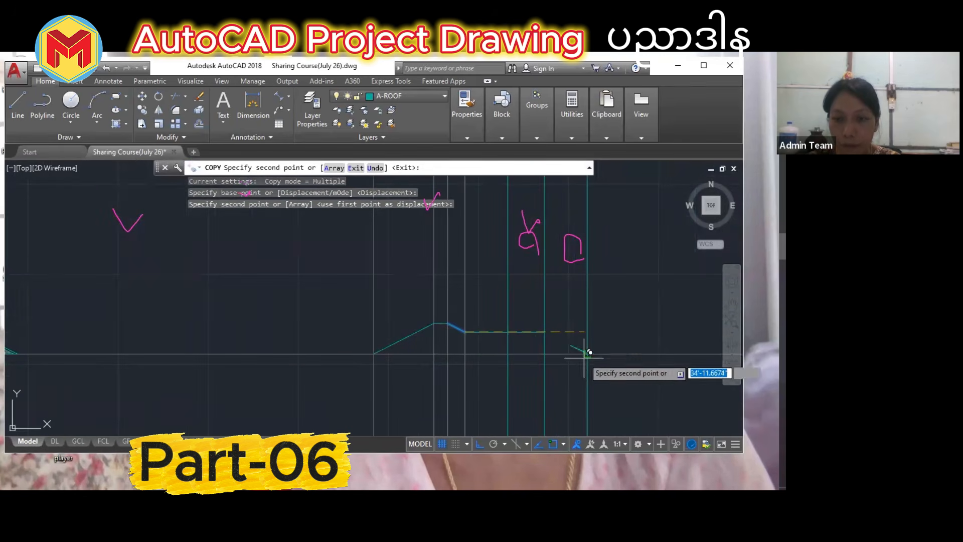
{"action": "scroll", "coordinate": [585, 352], "scroll_direction": "down", "scroll_amount": 4}
{"action": "middle_click_drag", "start_coordinate": [585, 352], "coordinate": [584, 372]}
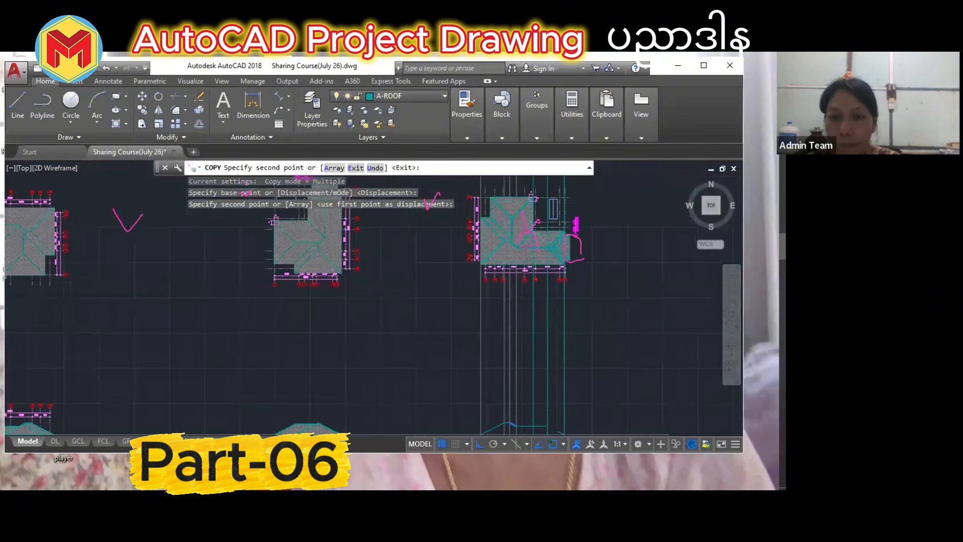
{"action": "middle_click_drag", "start_coordinate": [553, 435], "coordinate": [553, 390]}
{"action": "key", "text": "Return"}
Extend the copied slope line up to the construction line at the end of the lower ridge.
{"action": "scroll", "coordinate": [558, 389], "scroll_direction": "up", "scroll_amount": 6}
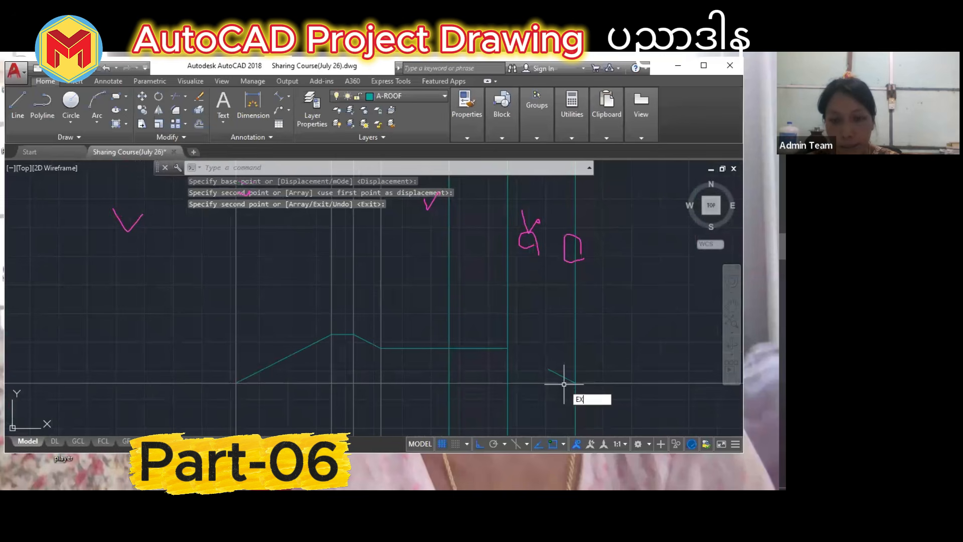
{"action": "type", "text": "EX"}
{"action": "key", "text": "Return"}
{"action": "left_click", "coordinate": [508, 333]}
{"action": "key", "text": "Return"}
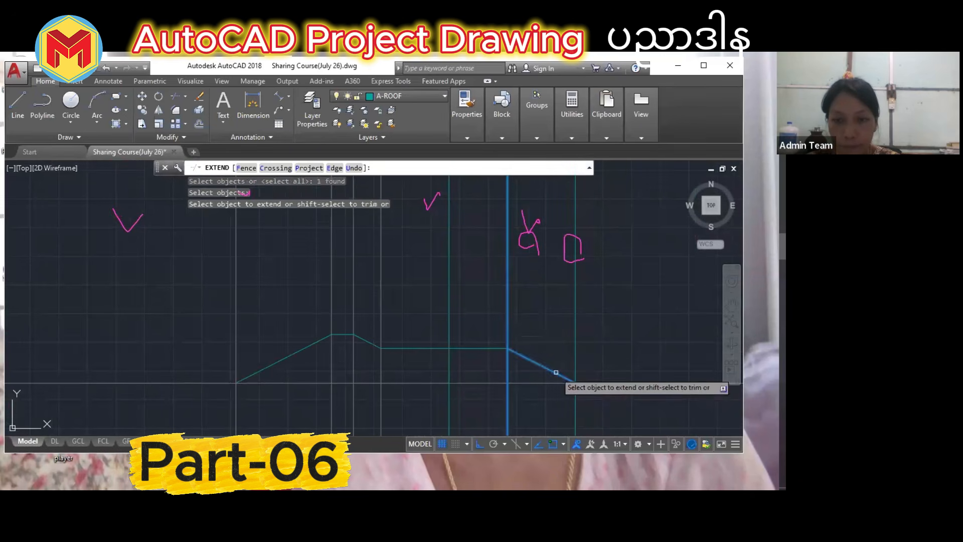
{"action": "left_click", "coordinate": [556, 373]}
{"action": "scroll", "coordinate": [524, 387], "scroll_direction": "down", "scroll_amount": 2}
{"action": "key", "text": "Escape"}
Switch to Autodesk Viewer, check the roof outline on sheet A110 - Left Elevation, and return to the AutoCAD drawing.
{"action": "mouse_move", "coordinate": [748, 292]}
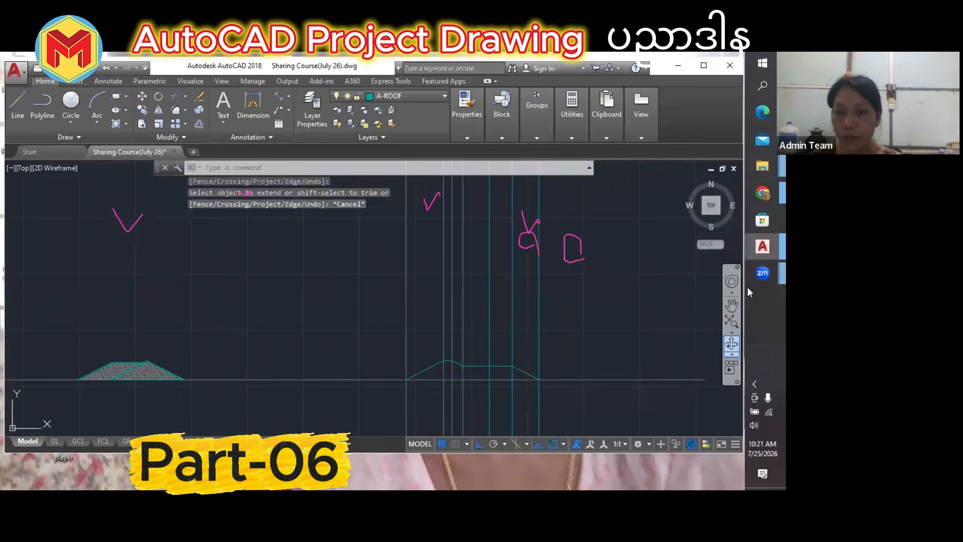
{"action": "left_click", "coordinate": [763, 193]}
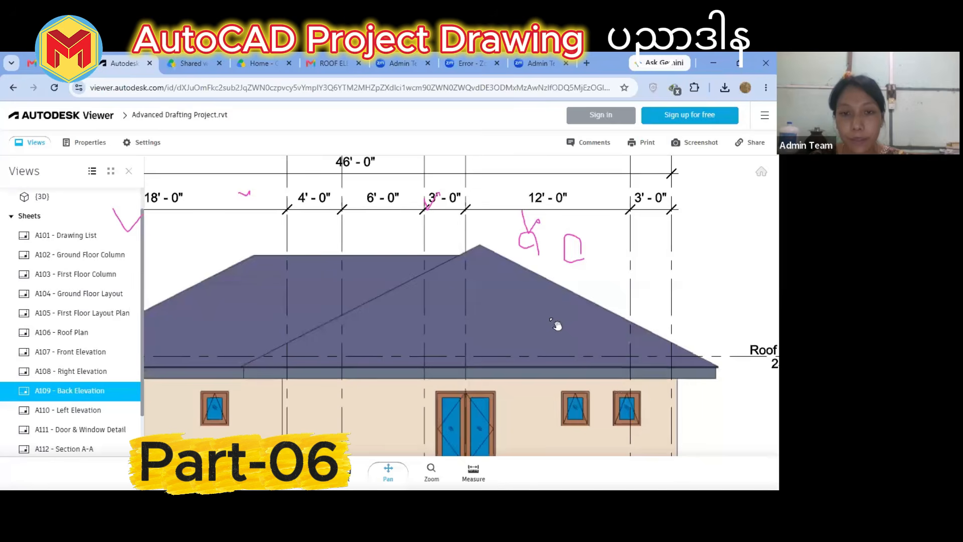
{"action": "scroll", "coordinate": [542, 336], "scroll_direction": "down", "scroll_amount": 3}
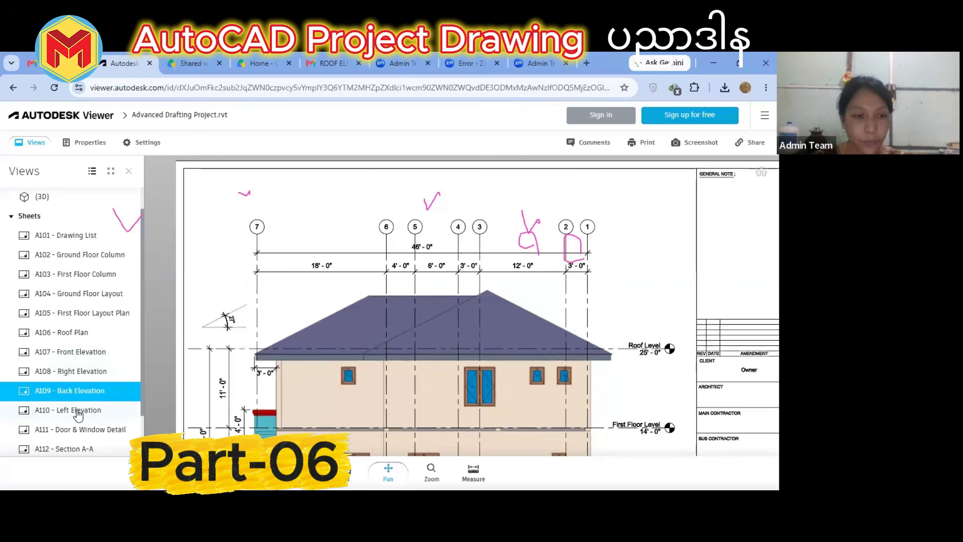
{"action": "left_click", "coordinate": [78, 410]}
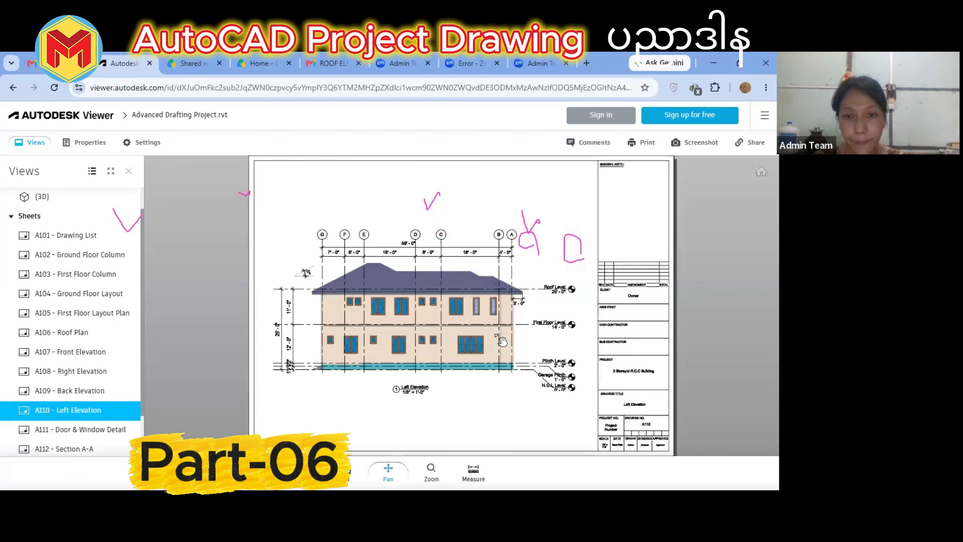
{"action": "left_click", "coordinate": [715, 61]}
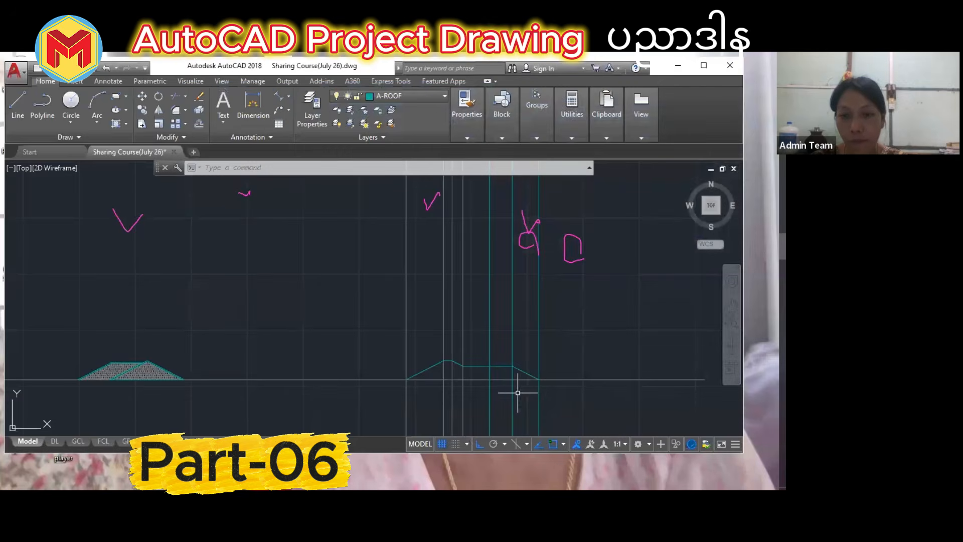
Project a vertical construction line through the ridge end of the small projecting roof in the fourth roof plan.
{"action": "scroll", "coordinate": [524, 388], "scroll_direction": "down", "scroll_amount": 3}
{"action": "scroll", "coordinate": [532, 379], "scroll_direction": "up", "scroll_amount": 1}
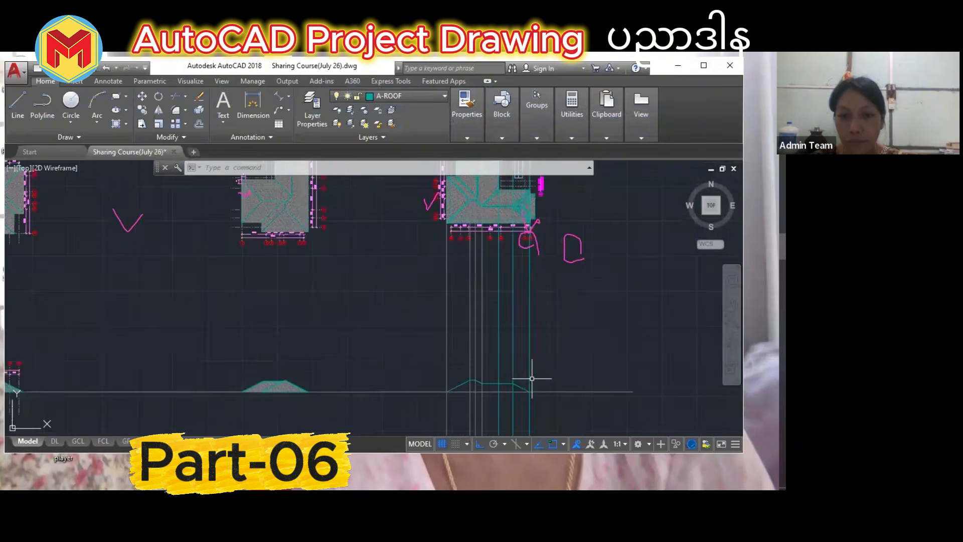
{"action": "scroll", "coordinate": [532, 389], "scroll_direction": "up", "scroll_amount": 2}
{"action": "key", "text": "Return"}
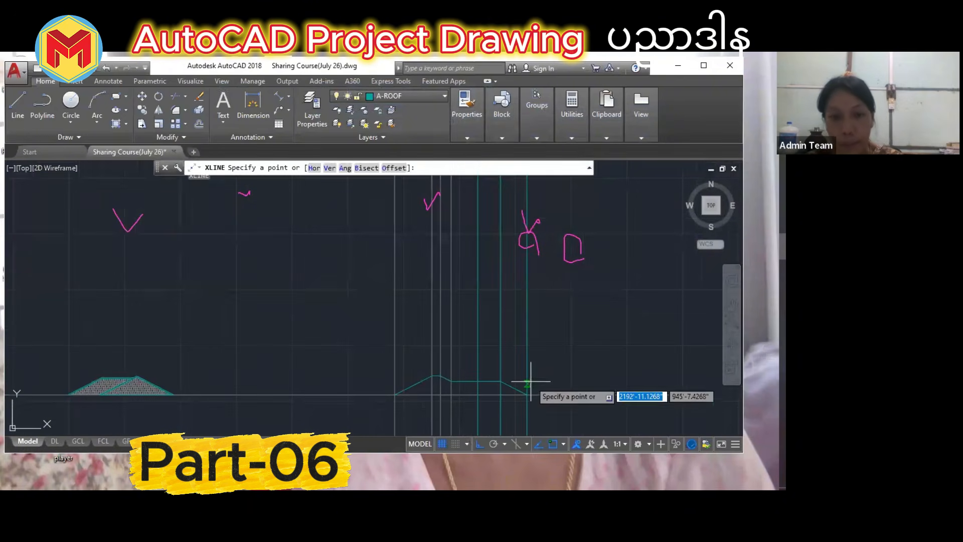
{"action": "type", "text": "V"}
{"action": "key", "text": "Return"}
{"action": "scroll", "coordinate": [526, 382], "scroll_direction": "down", "scroll_amount": 3}
{"action": "scroll", "coordinate": [502, 244], "scroll_direction": "up", "scroll_amount": 4}
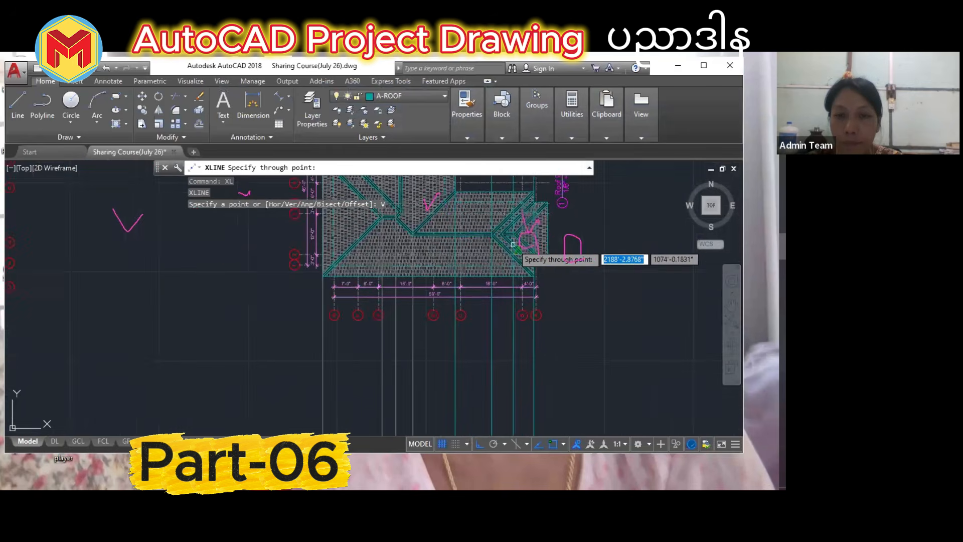
{"action": "scroll", "coordinate": [474, 222], "scroll_direction": "up", "scroll_amount": 2}
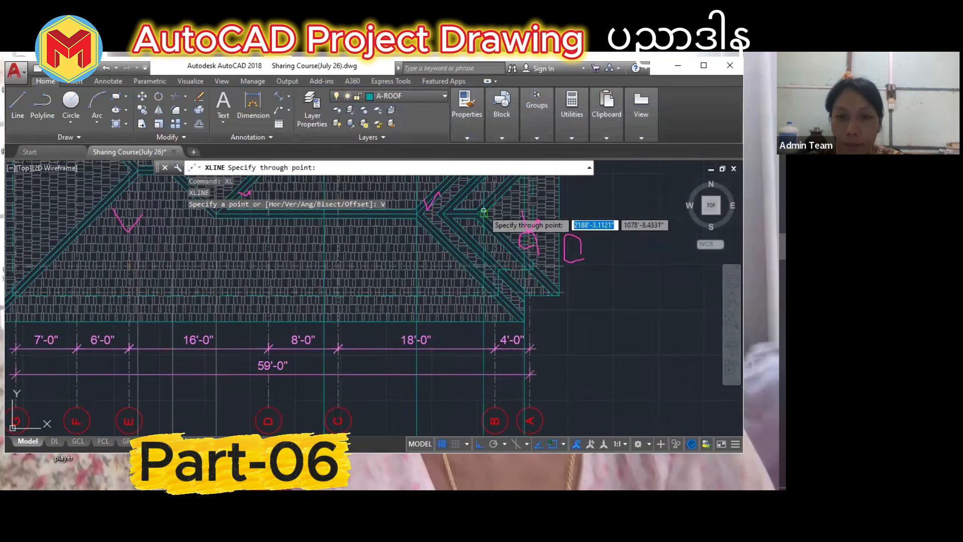
{"action": "left_click", "coordinate": [480, 209]}
{"action": "scroll", "coordinate": [486, 240], "scroll_direction": "down", "scroll_amount": 6}
{"action": "key", "text": "Return"}
Project a vertical construction line through the outermost eave corner of the small projecting roof.
{"action": "middle_click_drag", "start_coordinate": [479, 332], "coordinate": [471, 224]}
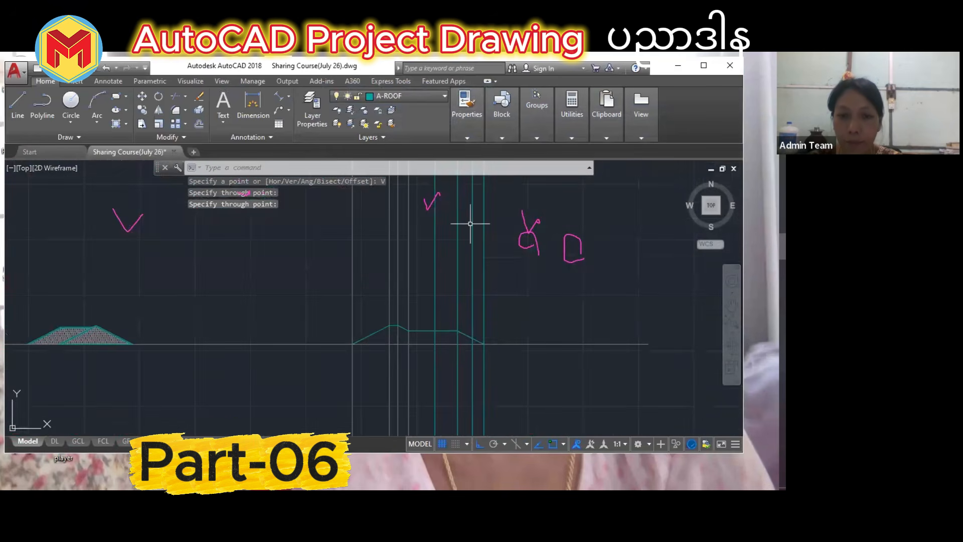
{"action": "scroll", "coordinate": [479, 338], "scroll_direction": "up", "scroll_amount": 4}
{"action": "scroll", "coordinate": [477, 349], "scroll_direction": "down", "scroll_amount": 6}
{"action": "middle_click_drag", "start_coordinate": [480, 346], "coordinate": [473, 393]}
{"action": "scroll", "coordinate": [469, 207], "scroll_direction": "up", "scroll_amount": 2}
{"action": "scroll", "coordinate": [483, 244], "scroll_direction": "up", "scroll_amount": 2}
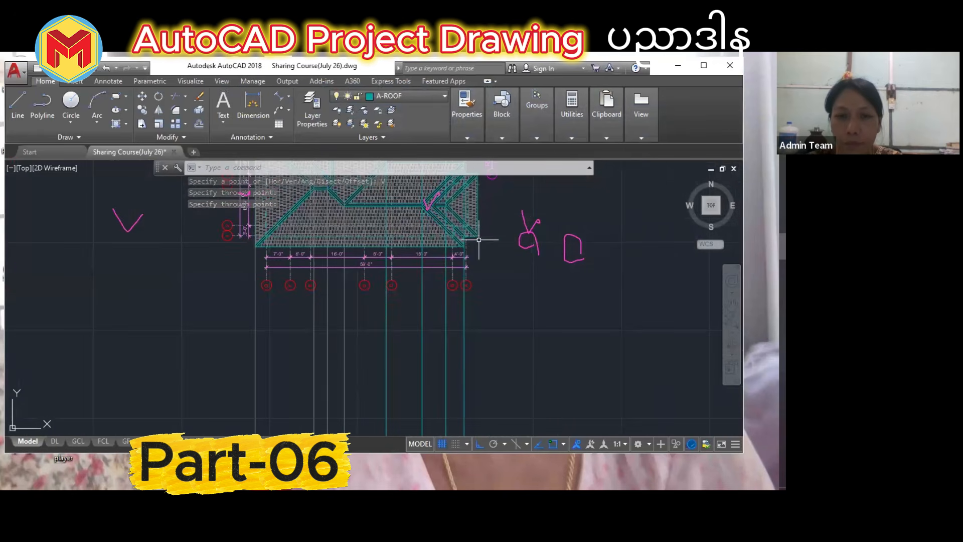
{"action": "scroll", "coordinate": [479, 253], "scroll_direction": "down", "scroll_amount": 4}
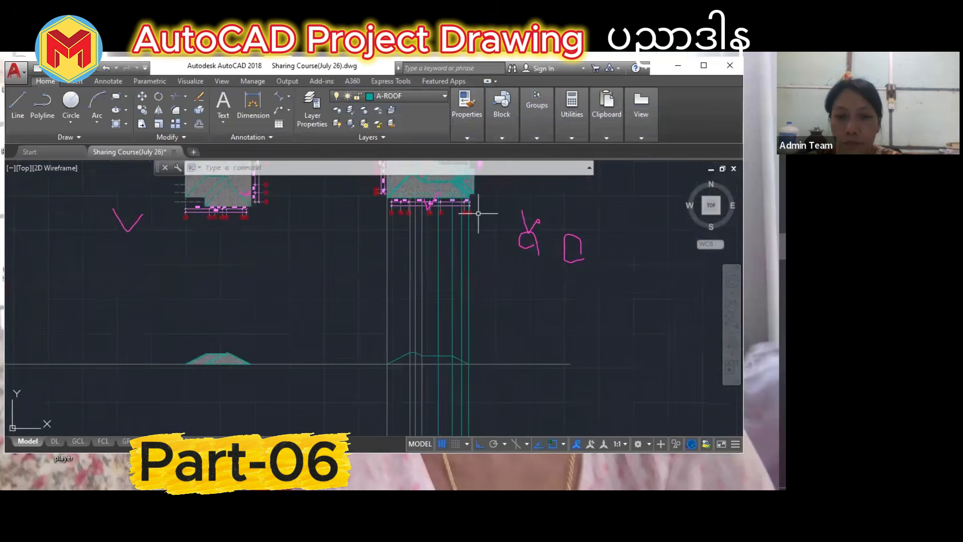
{"action": "scroll", "coordinate": [470, 295], "scroll_direction": "up", "scroll_amount": 2}
{"action": "middle_click_drag", "start_coordinate": [471, 288], "coordinate": [472, 369]}
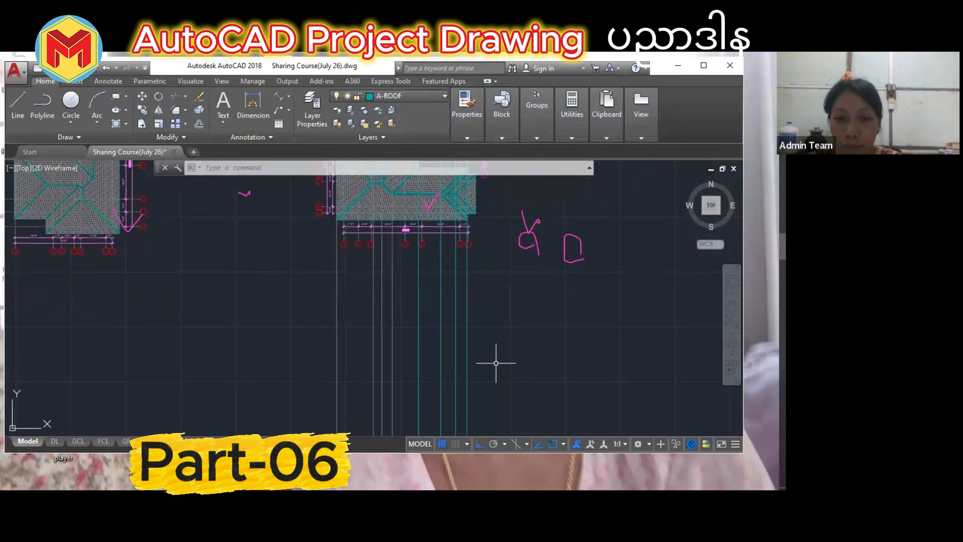
{"action": "type", "text": "XL"}
{"action": "key", "text": "Return"}
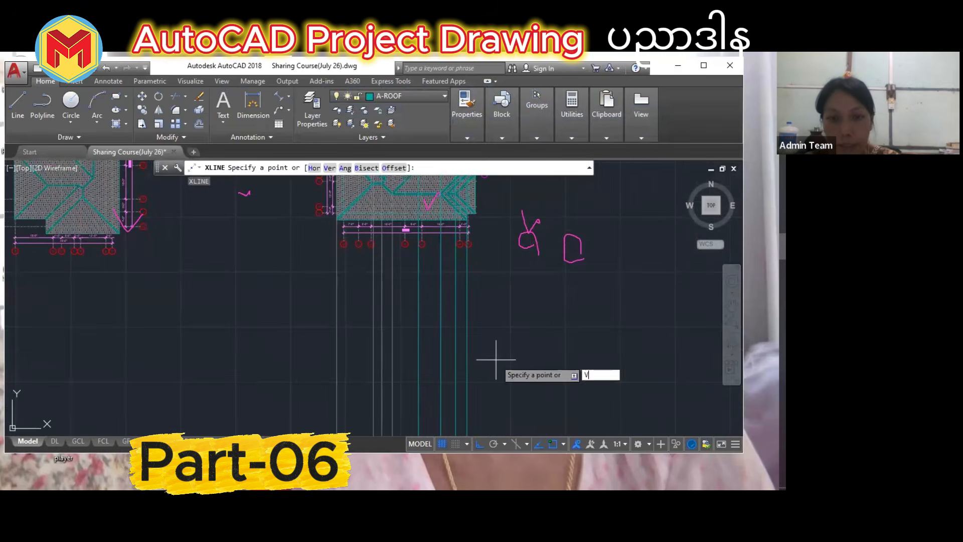
{"action": "type", "text": "V"}
{"action": "key", "text": "Return"}
{"action": "scroll", "coordinate": [472, 209], "scroll_direction": "up", "scroll_amount": 2}
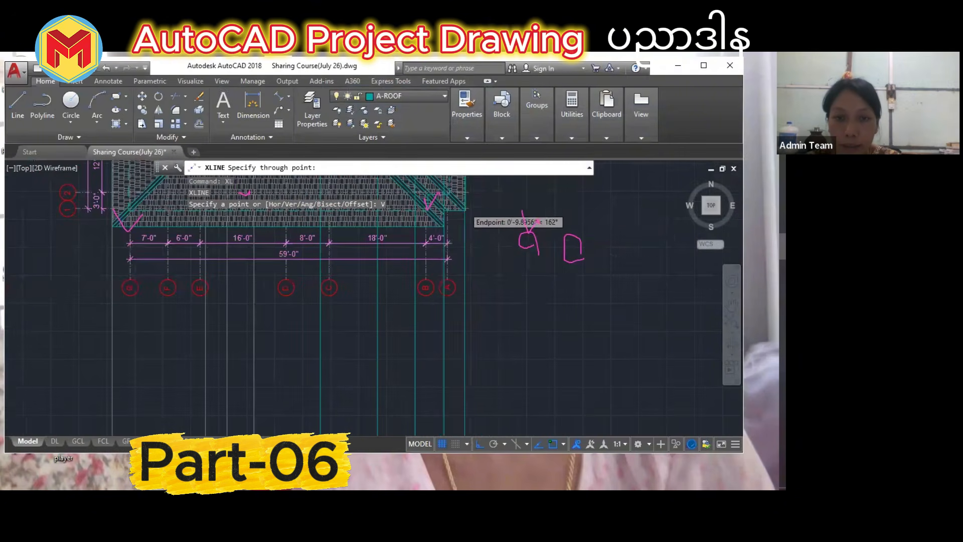
{"action": "scroll", "coordinate": [472, 209], "scroll_direction": "up", "scroll_amount": 3}
{"action": "left_click", "coordinate": [462, 209]}
{"action": "scroll", "coordinate": [463, 221], "scroll_direction": "down", "scroll_amount": 6}
{"action": "scroll", "coordinate": [469, 329], "scroll_direction": "down", "scroll_amount": 2}
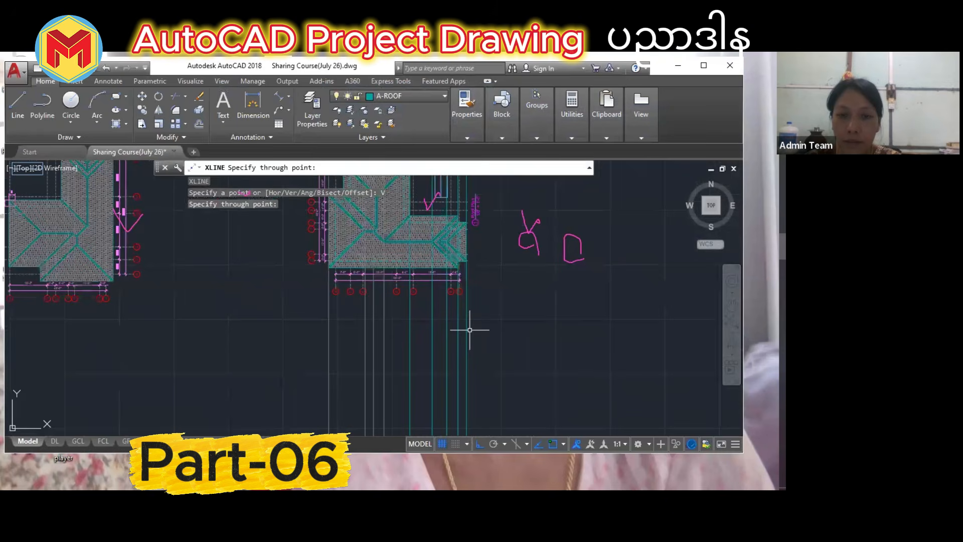
{"action": "key", "text": "Return"}
Copy the end slope line from its eave end to where the outermost construction line meets the eave line in the fourth elevation.
{"action": "middle_click_drag", "start_coordinate": [470, 329], "coordinate": [485, 213]}
{"action": "scroll", "coordinate": [485, 279], "scroll_direction": "up", "scroll_amount": 5}
{"action": "key", "text": "Return"}
{"action": "left_click", "coordinate": [489, 274]}
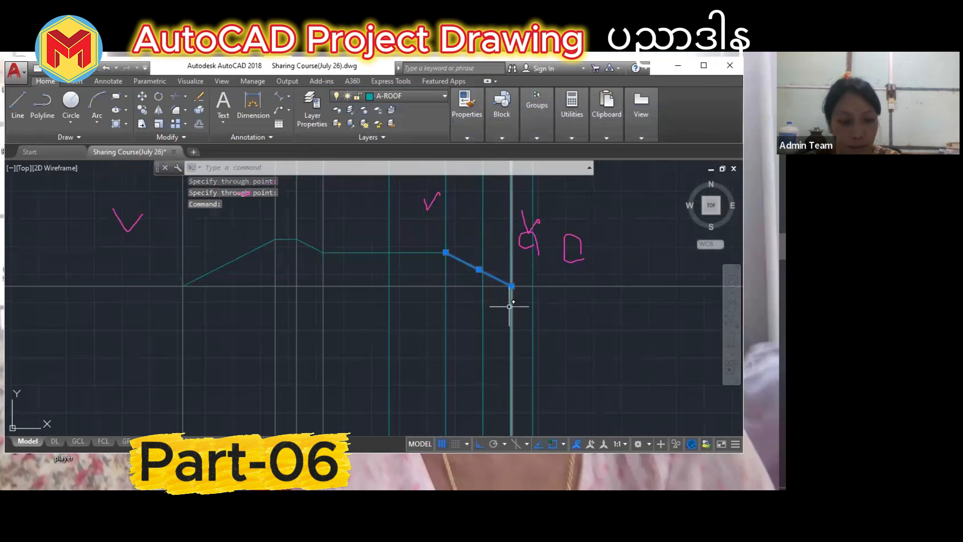
{"action": "type", "text": "CP"}
{"action": "key", "text": "Return"}
{"action": "scroll", "coordinate": [512, 283], "scroll_direction": "up", "scroll_amount": 2}
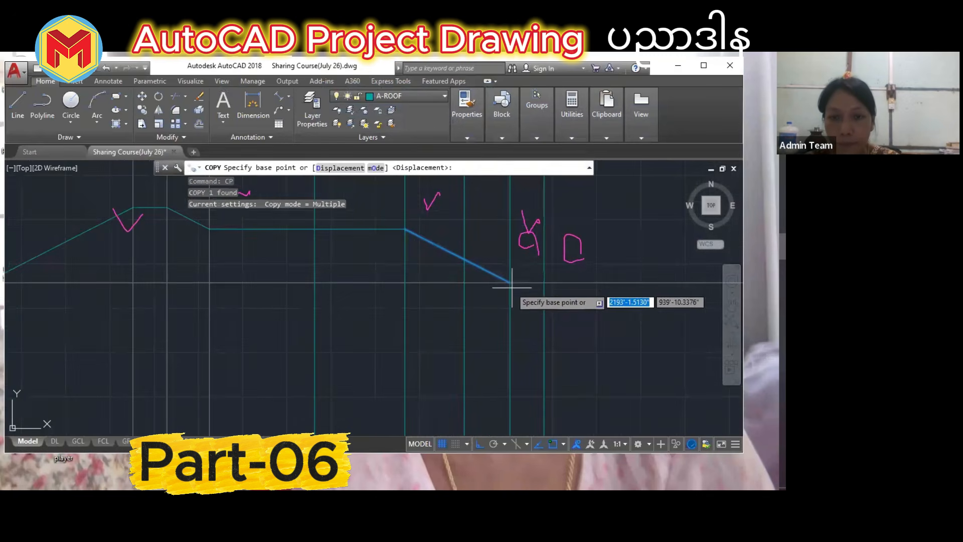
{"action": "left_click", "coordinate": [510, 283]}
{"action": "left_click", "coordinate": [544, 282]}
{"action": "key", "text": "Return"}
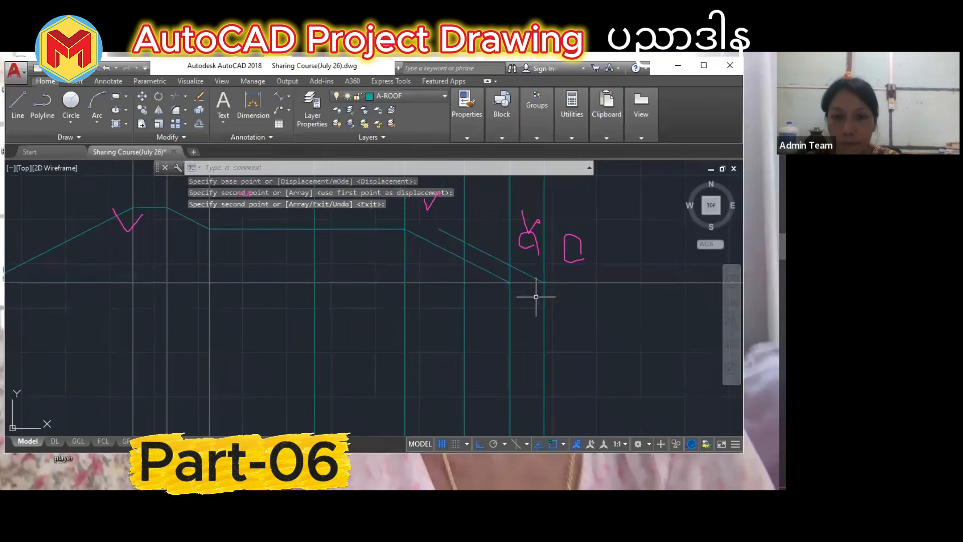
Color the vertical construction line through the small projecting roof's outer ridge end red.
{"action": "scroll", "coordinate": [535, 299], "scroll_direction": "down", "scroll_amount": 6}
{"action": "middle_click_drag", "start_coordinate": [542, 297], "coordinate": [504, 344]}
{"action": "middle_click_drag", "start_coordinate": [495, 281], "coordinate": [495, 324]}
{"action": "scroll", "coordinate": [477, 273], "scroll_direction": "down", "scroll_amount": 4}
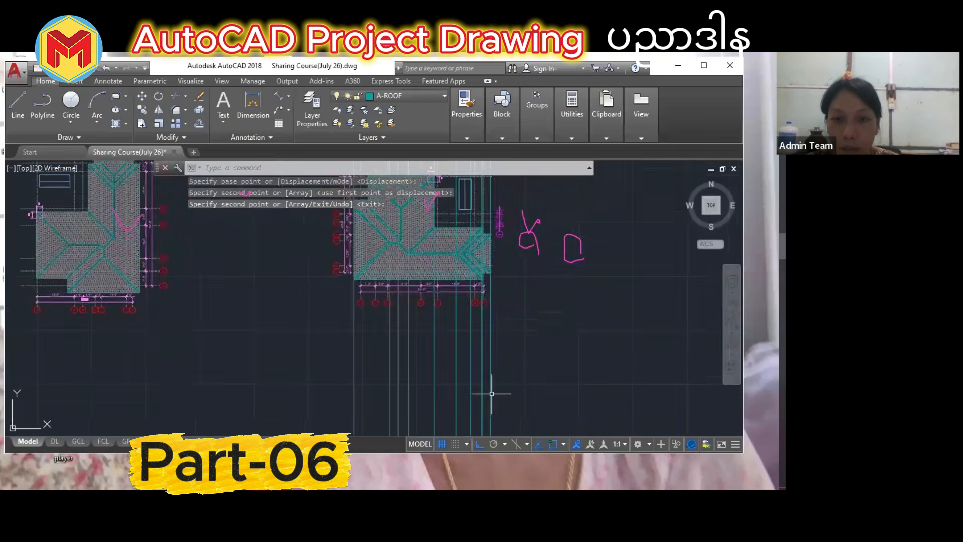
{"action": "scroll", "coordinate": [489, 307], "scroll_direction": "up", "scroll_amount": 5}
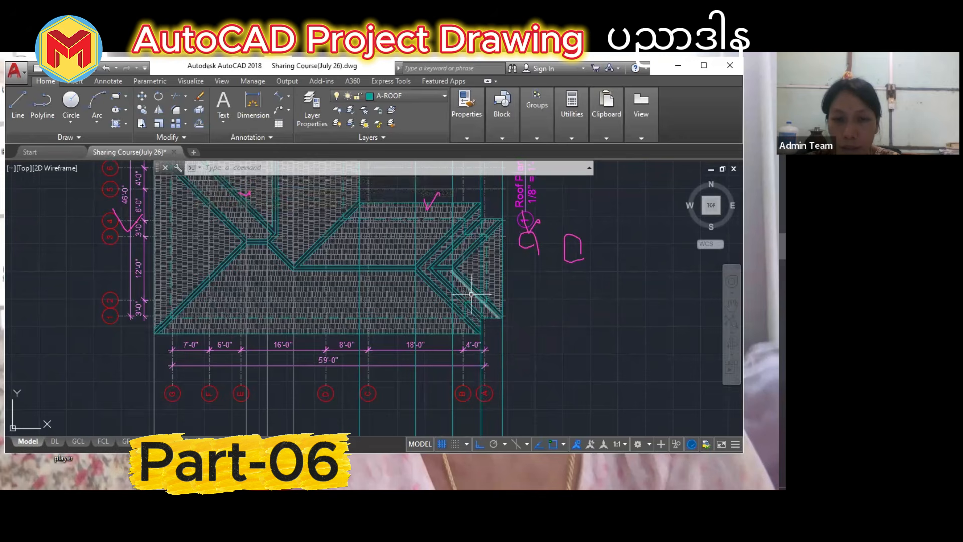
{"action": "scroll", "coordinate": [467, 282], "scroll_direction": "up", "scroll_amount": 2}
{"action": "scroll", "coordinate": [455, 319], "scroll_direction": "down", "scroll_amount": 4}
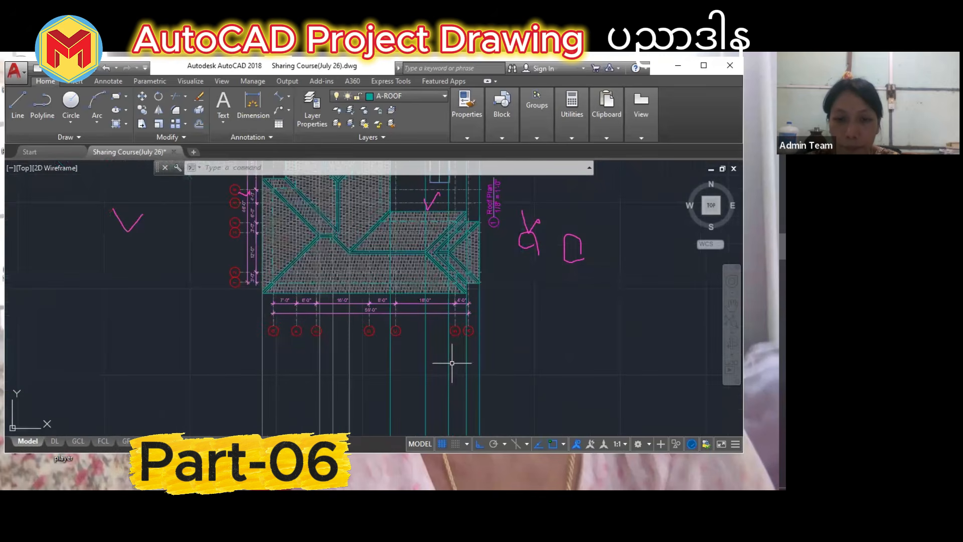
{"action": "left_click", "coordinate": [450, 319]}
{"action": "mouse_move", "coordinate": [468, 131]}
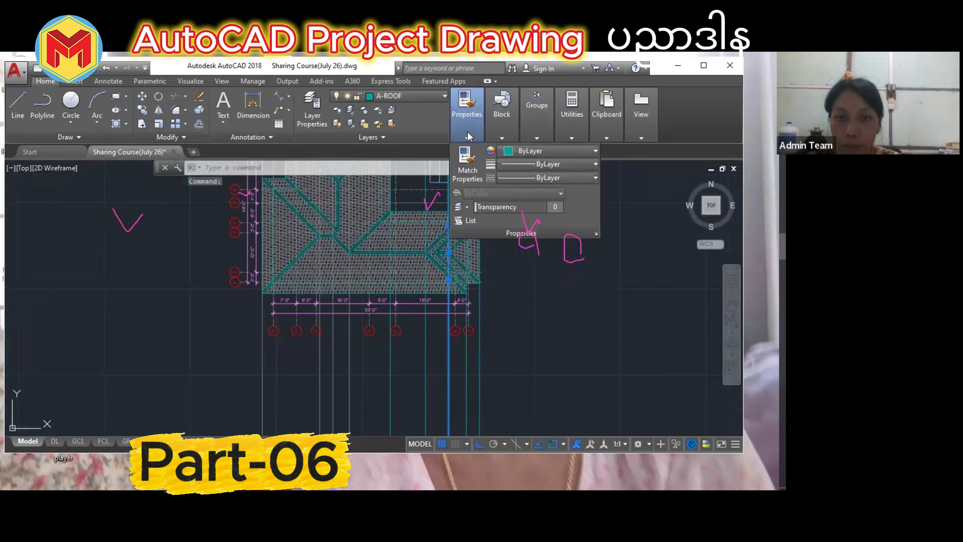
{"action": "left_click", "coordinate": [593, 154]}
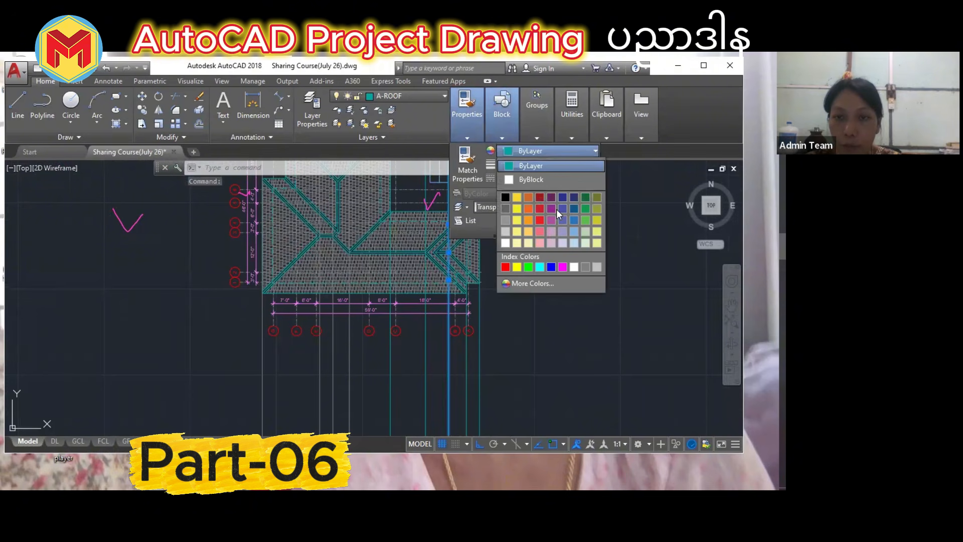
{"action": "left_click", "coordinate": [540, 196]}
{"action": "scroll", "coordinate": [510, 318], "scroll_direction": "down", "scroll_amount": 5}
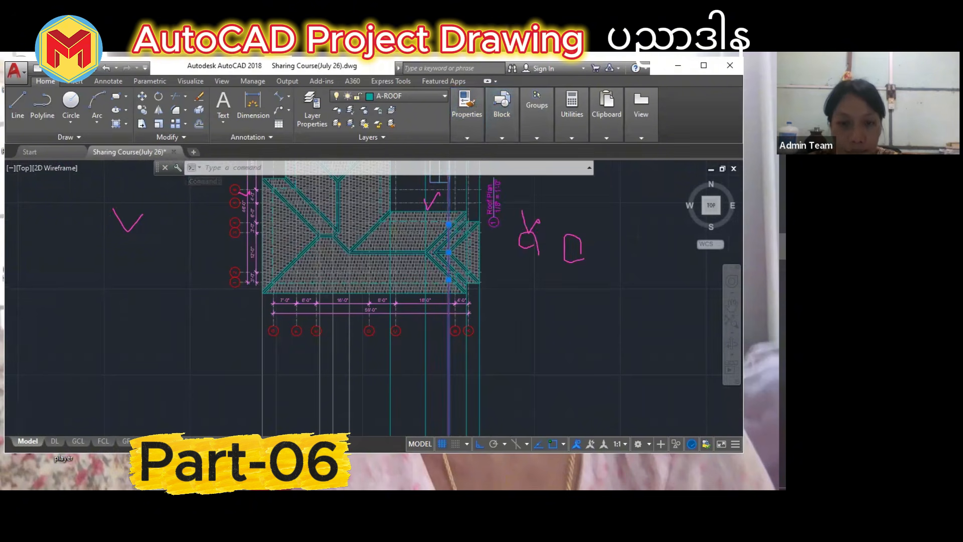
Trim the upper end of the copied slope line back to the red construction line in the fourth elevation.
{"action": "scroll", "coordinate": [488, 315], "scroll_direction": "up", "scroll_amount": 8}
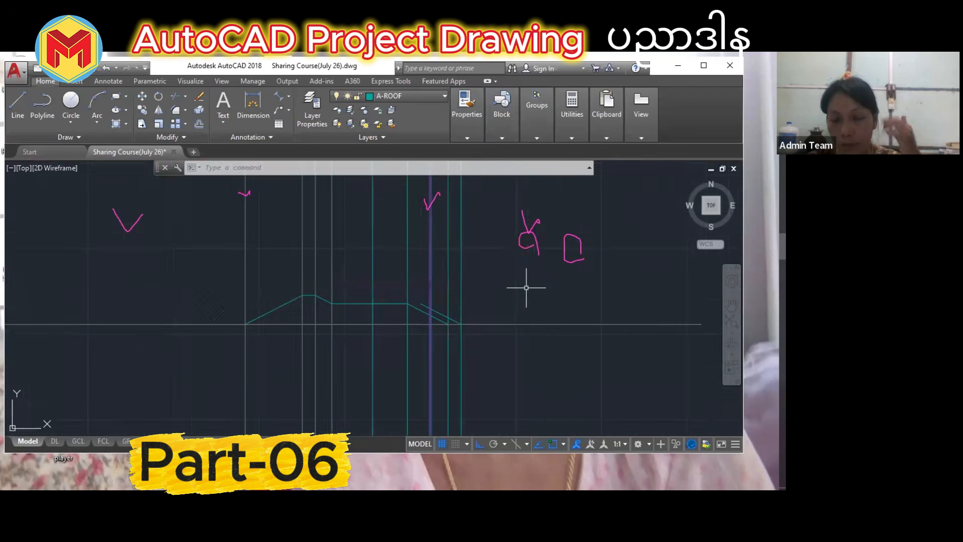
{"action": "scroll", "coordinate": [404, 329], "scroll_direction": "up", "scroll_amount": 2}
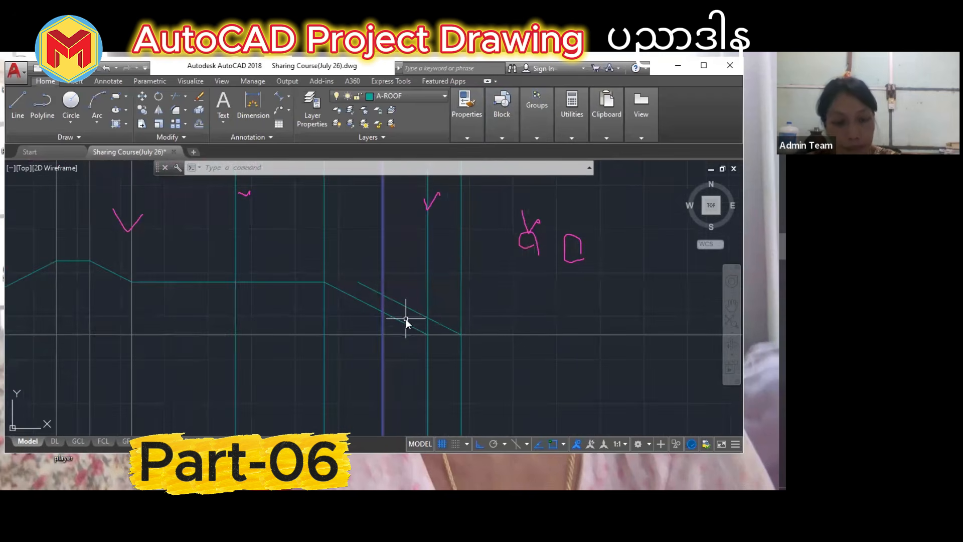
{"action": "key", "text": "Return"}
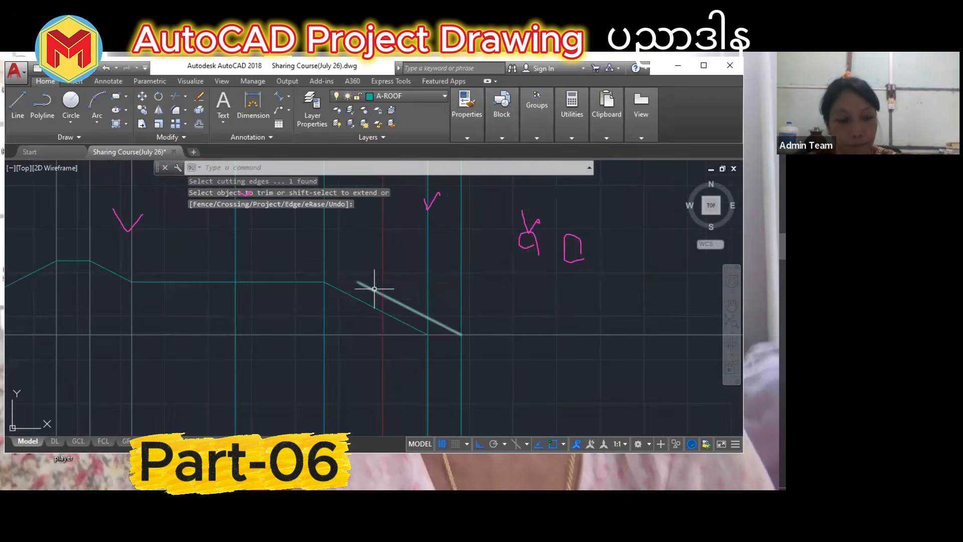
{"action": "key", "text": "Escape"}
{"action": "key", "text": "Escape"}
{"action": "key", "text": "Return"}
{"action": "key", "text": "Return"}
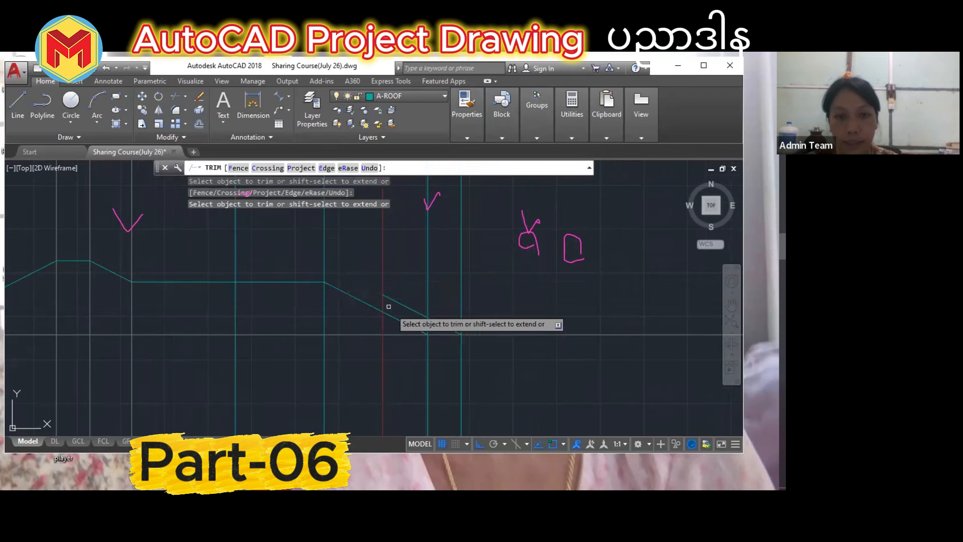
{"action": "scroll", "coordinate": [399, 327], "scroll_direction": "down", "scroll_amount": 5}
{"action": "key", "text": "Escape"}
{"action": "scroll", "coordinate": [462, 297], "scroll_direction": "up", "scroll_amount": 6}
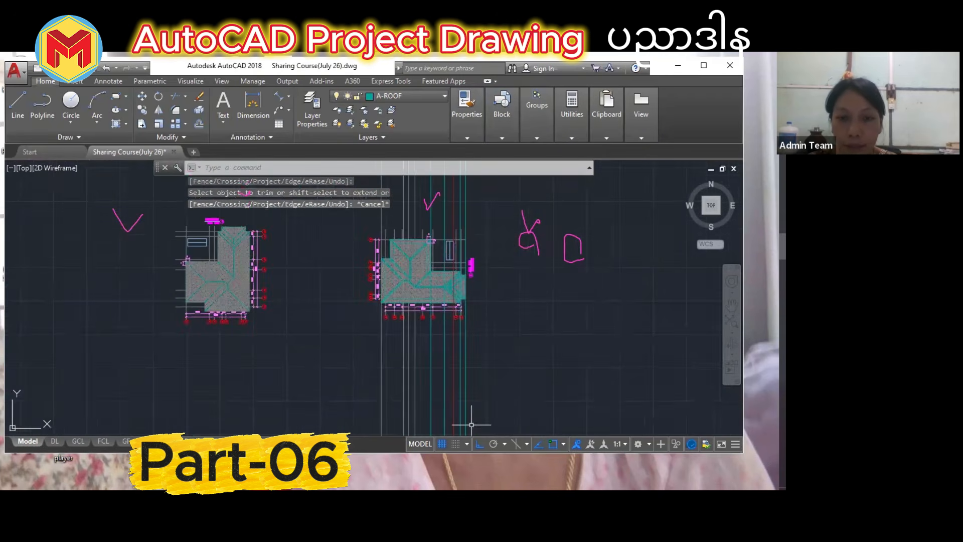
{"action": "scroll", "coordinate": [436, 267], "scroll_direction": "up", "scroll_amount": 2}
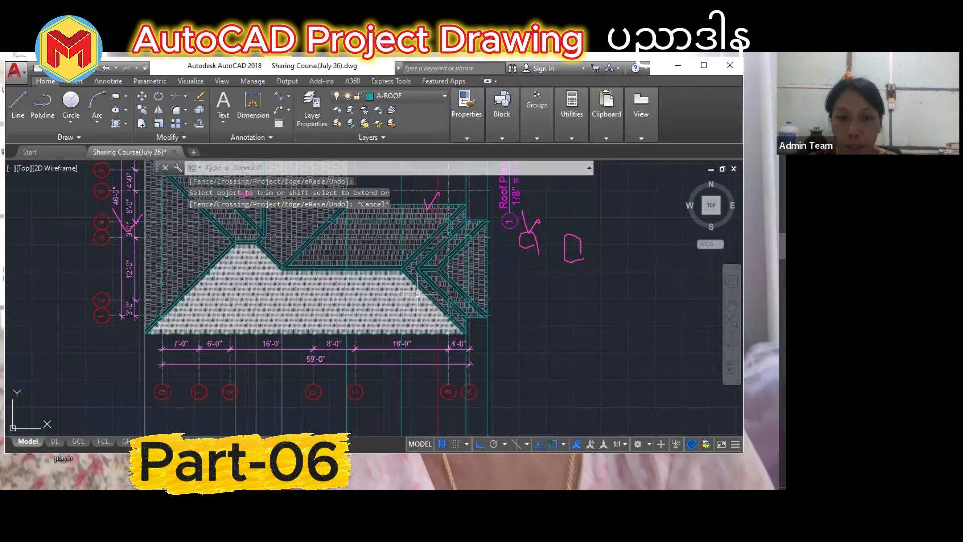
{"action": "scroll", "coordinate": [433, 318], "scroll_direction": "down", "scroll_amount": 4}
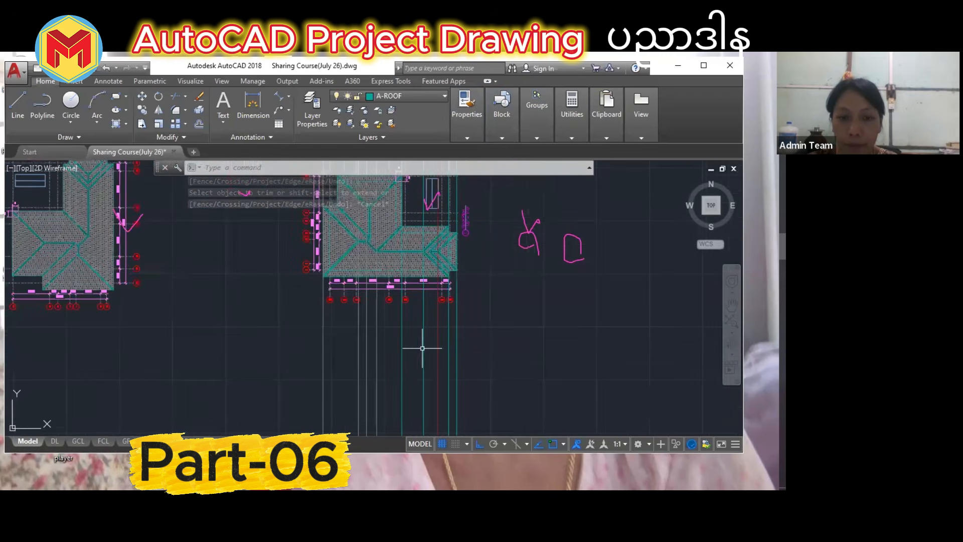
{"action": "left_click", "coordinate": [404, 352]}
{"action": "left_click", "coordinate": [402, 345]}
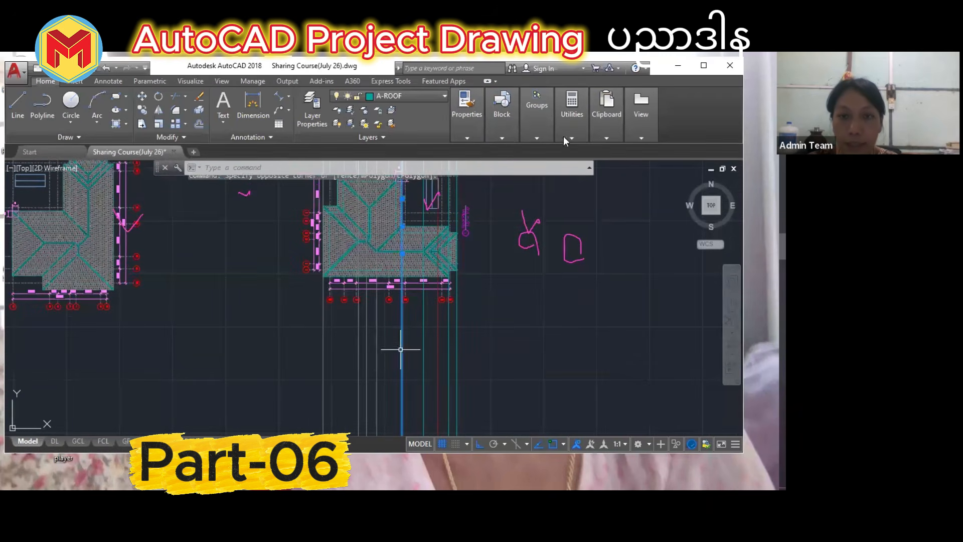
{"action": "left_click", "coordinate": [478, 138]}
{"action": "left_click", "coordinate": [502, 137]}
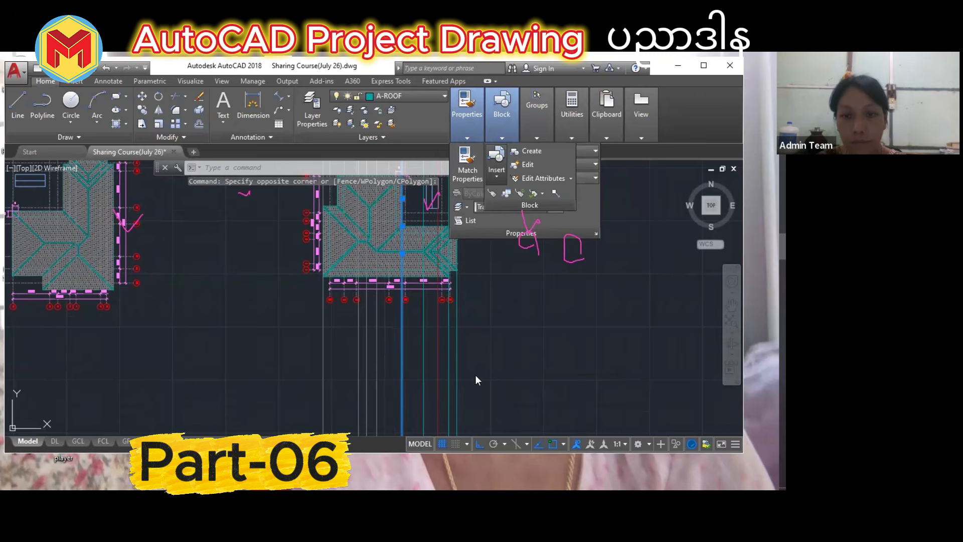
{"action": "key", "text": "Escape"}
{"action": "left_click", "coordinate": [626, 316]}
{"action": "key", "text": "Escape"}
{"action": "key", "text": "Escape"}
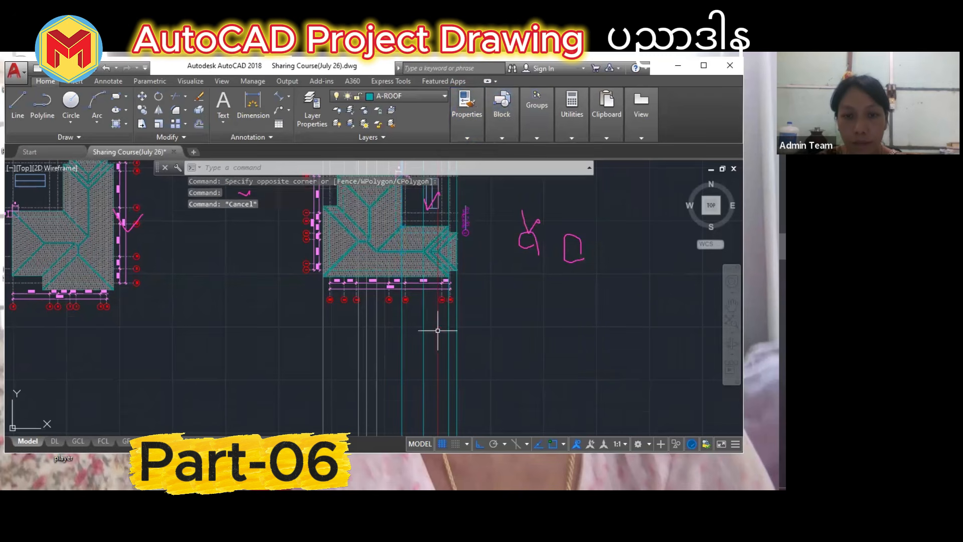
Set the color of the vertical construction line through the lower main ridge's end to magenta 169,83,160.
{"action": "left_click", "coordinate": [423, 363]}
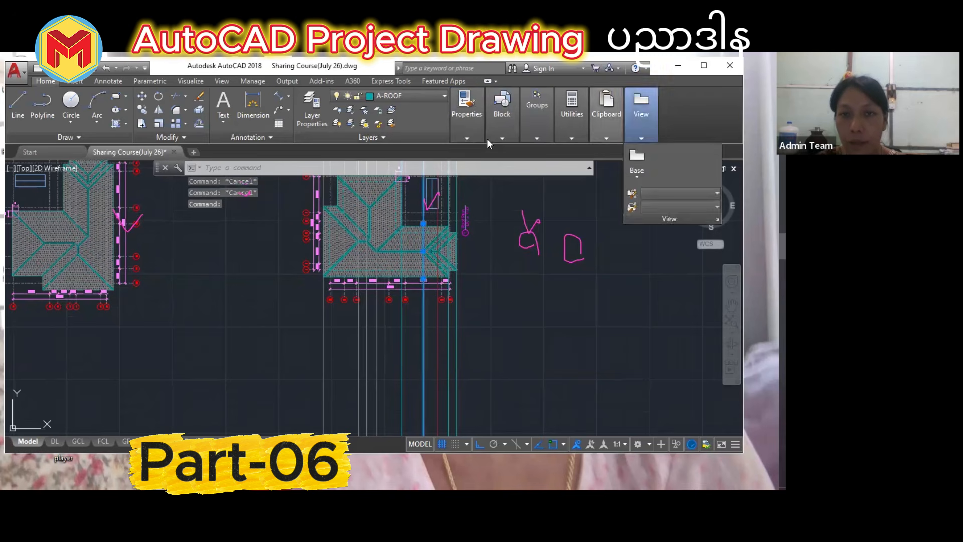
{"action": "mouse_move", "coordinate": [469, 138]}
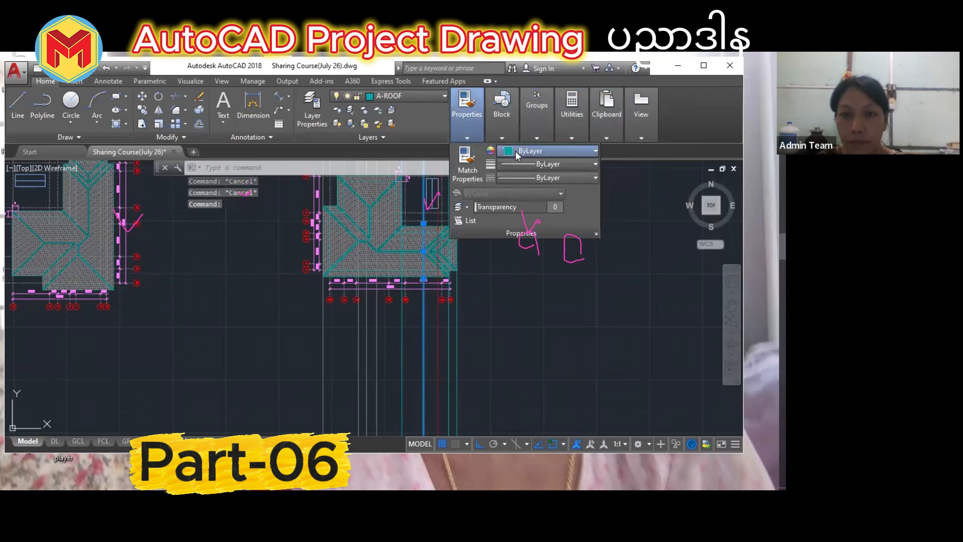
{"action": "left_click", "coordinate": [516, 151]}
{"action": "left_click", "coordinate": [464, 313]}
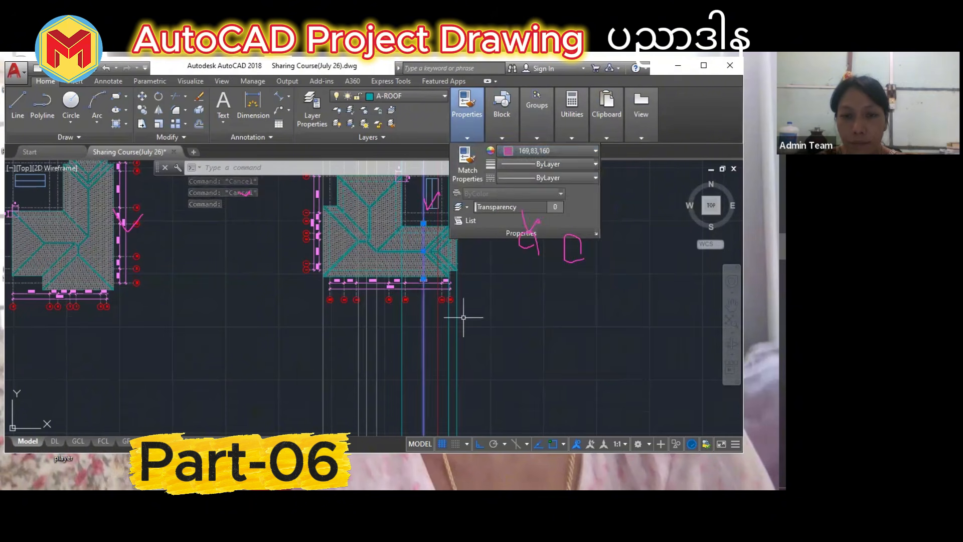
{"action": "key", "text": "Escape"}
Compare the colored construction lines in the fourth elevation with the matching ridge ends in the roof plan.
{"action": "scroll", "coordinate": [460, 307], "scroll_direction": "down", "scroll_amount": 5}
{"action": "middle_click_drag", "start_coordinate": [442, 323], "coordinate": [473, 199]}
{"action": "scroll", "coordinate": [477, 201], "scroll_direction": "down", "scroll_amount": 1}
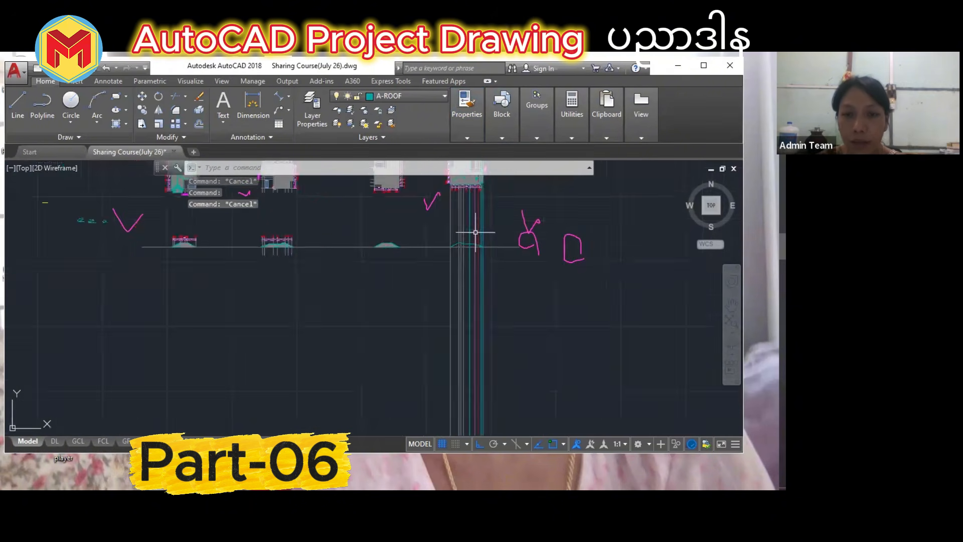
{"action": "scroll", "coordinate": [477, 233], "scroll_direction": "up", "scroll_amount": 5}
{"action": "scroll", "coordinate": [486, 298], "scroll_direction": "up", "scroll_amount": 2}
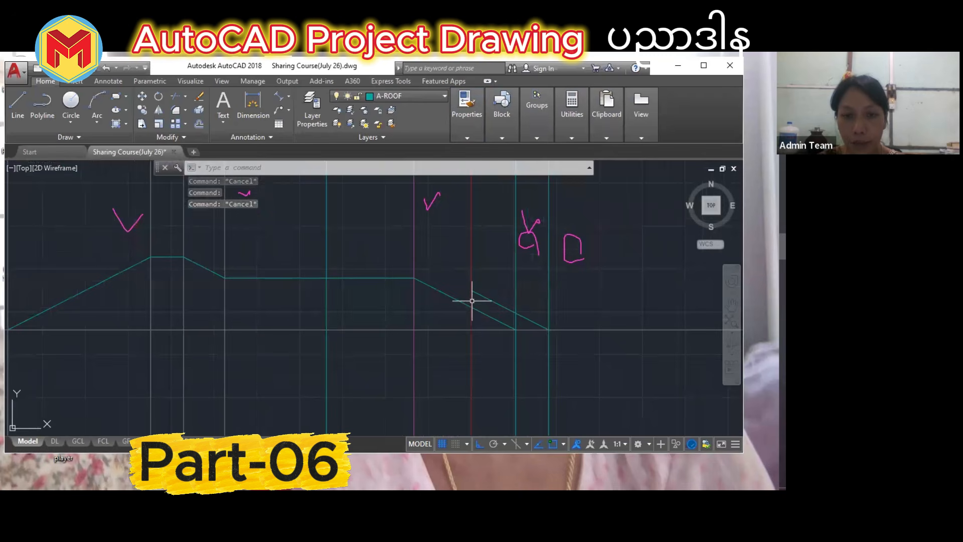
{"action": "scroll", "coordinate": [471, 301], "scroll_direction": "up", "scroll_amount": 2}
{"action": "scroll", "coordinate": [469, 301], "scroll_direction": "down", "scroll_amount": 6}
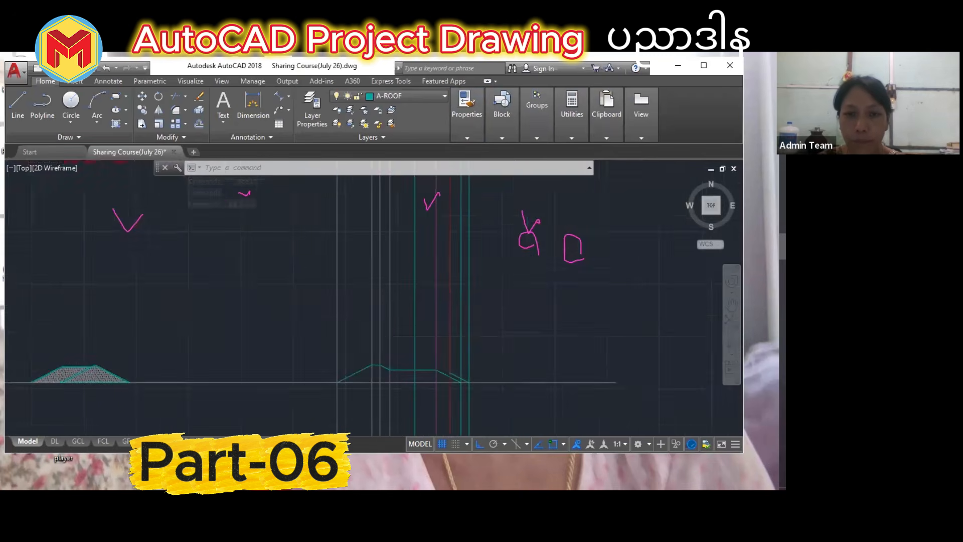
{"action": "scroll", "coordinate": [437, 291], "scroll_direction": "down", "scroll_amount": 2}
{"action": "middle_click_drag", "start_coordinate": [437, 291], "coordinate": [445, 380]}
{"action": "scroll", "coordinate": [445, 274], "scroll_direction": "up", "scroll_amount": 2}
{"action": "scroll", "coordinate": [476, 267], "scroll_direction": "up", "scroll_amount": 4}
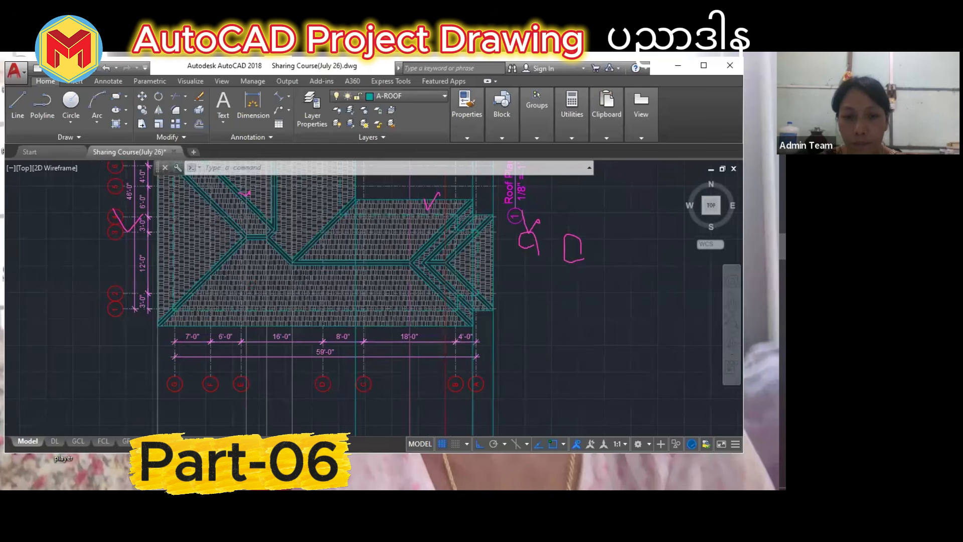
{"action": "scroll", "coordinate": [467, 396], "scroll_direction": "up", "scroll_amount": 6}
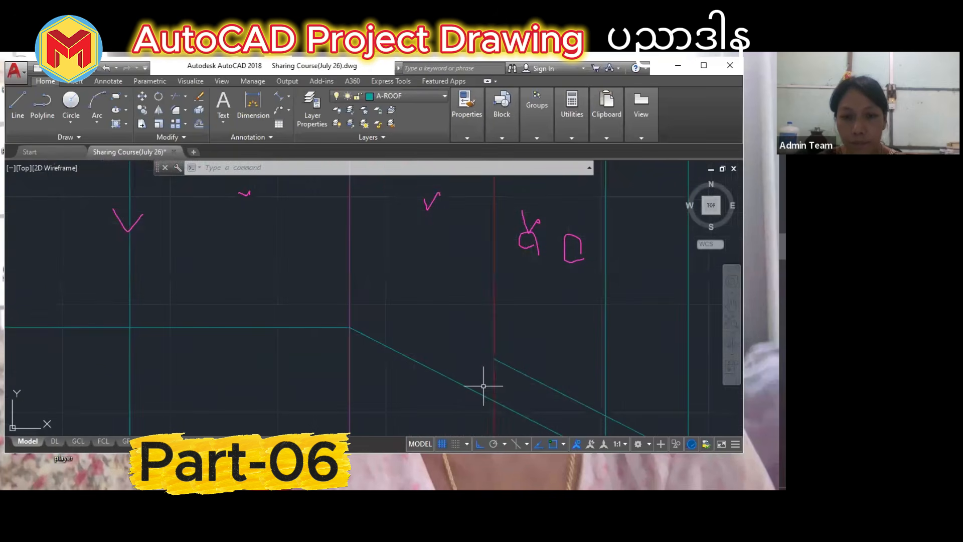
{"action": "type", "text": "l"}
{"action": "key", "text": "Return"}
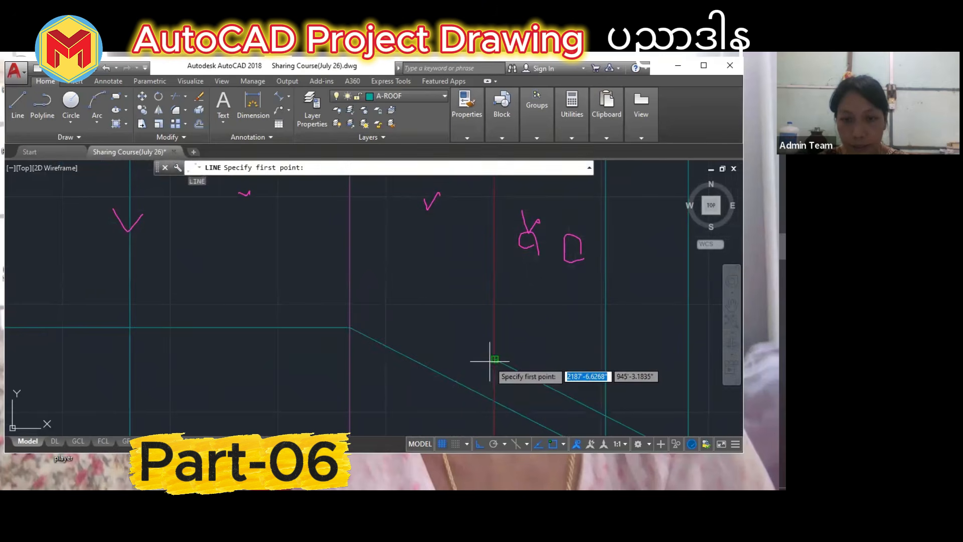
{"action": "left_click", "coordinate": [494, 359]}
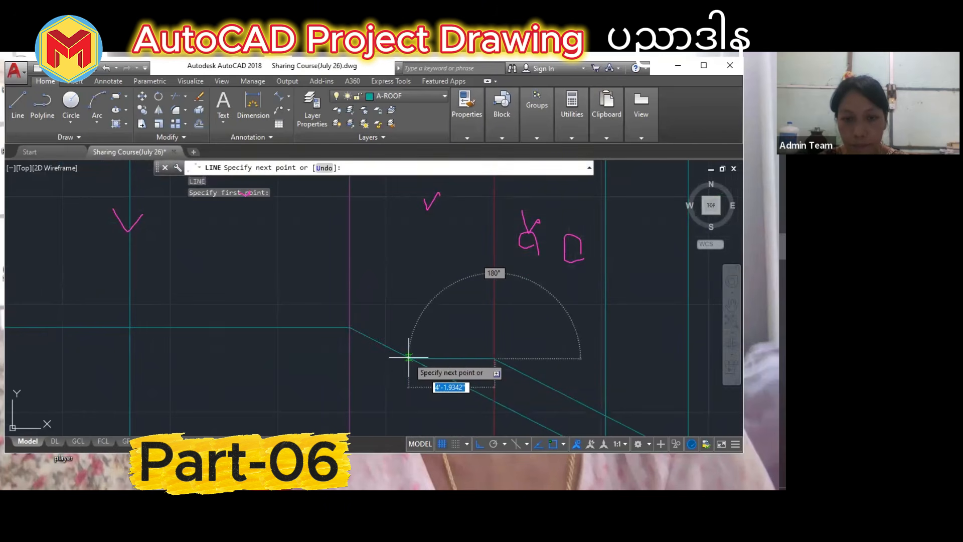
{"action": "scroll", "coordinate": [409, 357], "scroll_direction": "down", "scroll_amount": 2}
{"action": "key", "text": "Escape"}
{"action": "scroll", "coordinate": [411, 374], "scroll_direction": "down", "scroll_amount": 2}
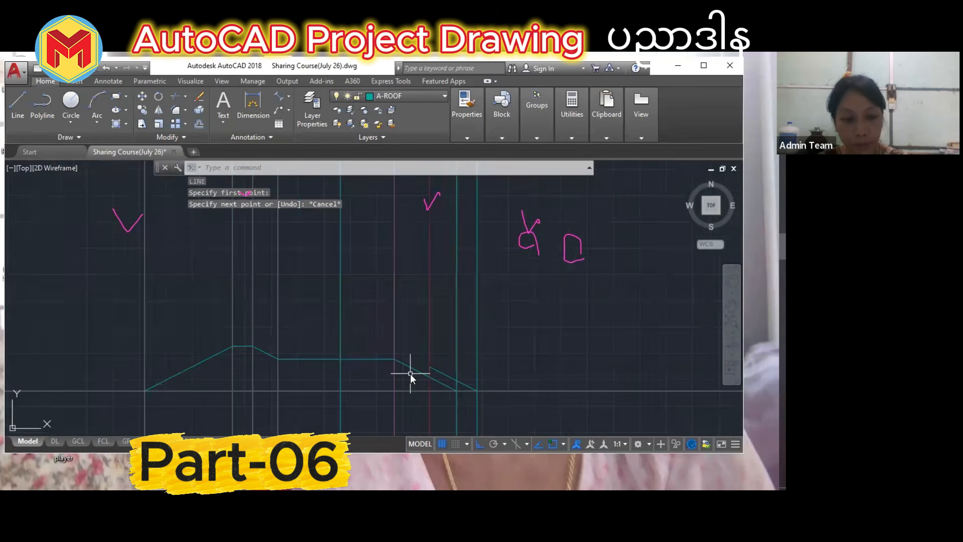
Project a vertical construction line through the inner end of the small projecting roof's ridge, where its valley lines meet in the fourth plan.
{"action": "type", "text": "xl"}
{"action": "key", "text": "Return"}
{"action": "type", "text": "v"}
{"action": "key", "text": "Return"}
{"action": "scroll", "coordinate": [436, 377], "scroll_direction": "down", "scroll_amount": 3}
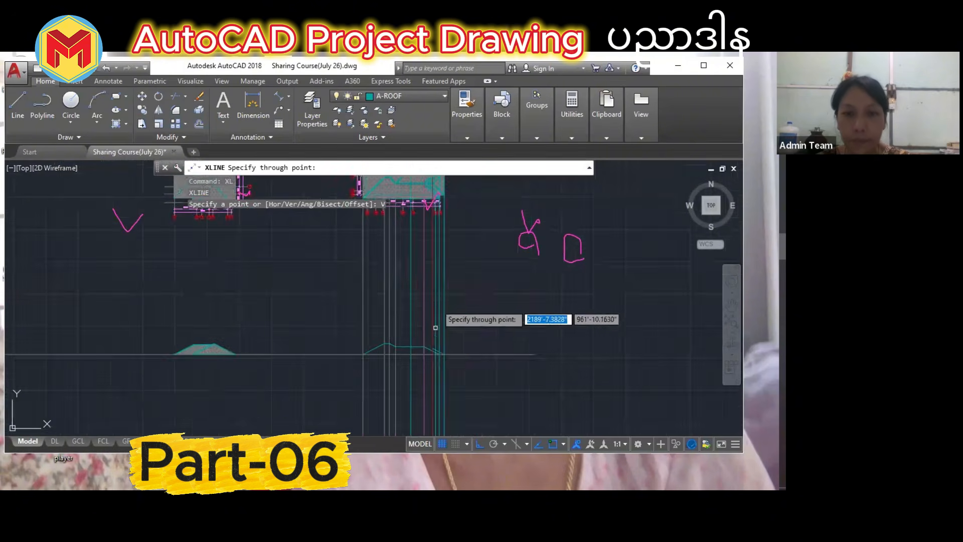
{"action": "scroll", "coordinate": [439, 282], "scroll_direction": "up", "scroll_amount": 5}
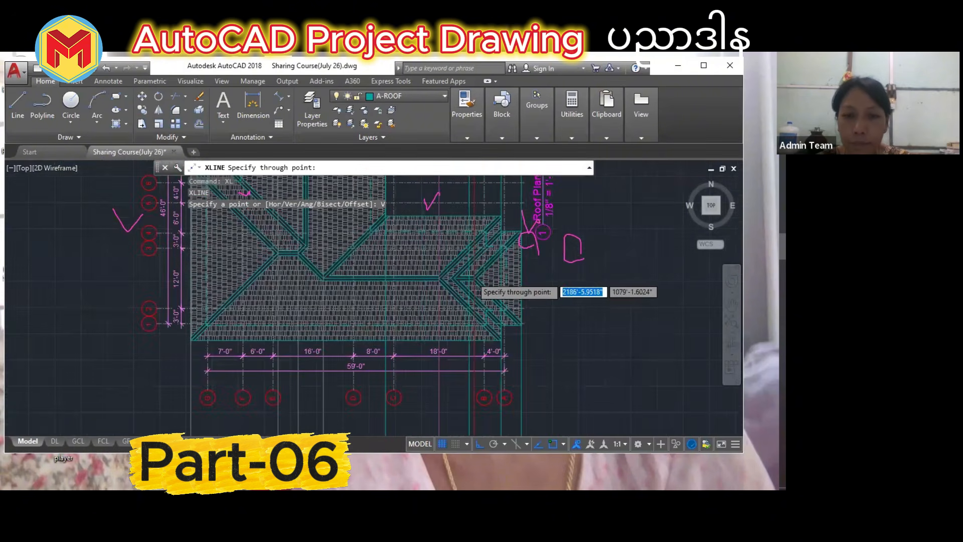
{"action": "scroll", "coordinate": [439, 285], "scroll_direction": "up", "scroll_amount": 3}
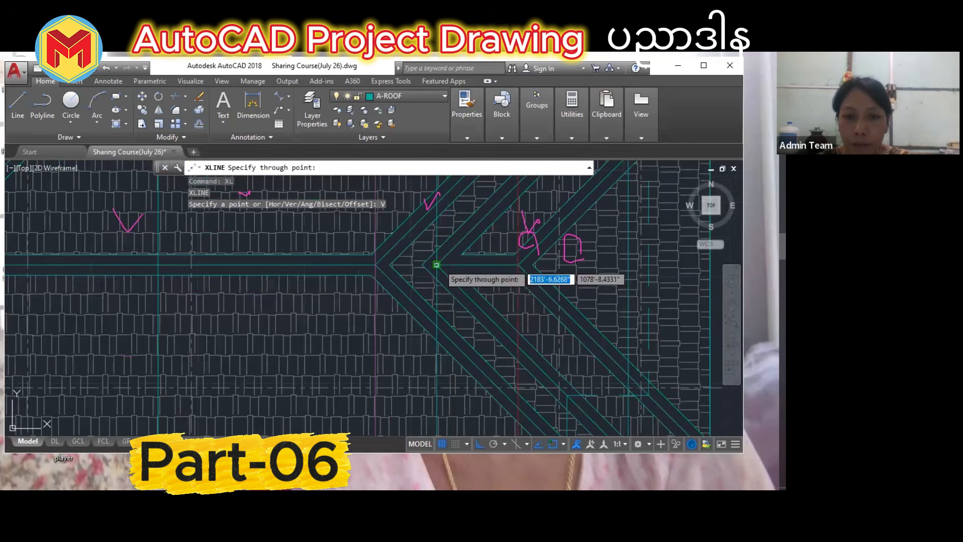
{"action": "scroll", "coordinate": [448, 261], "scroll_direction": "down", "scroll_amount": 5}
{"action": "key", "text": "Return"}
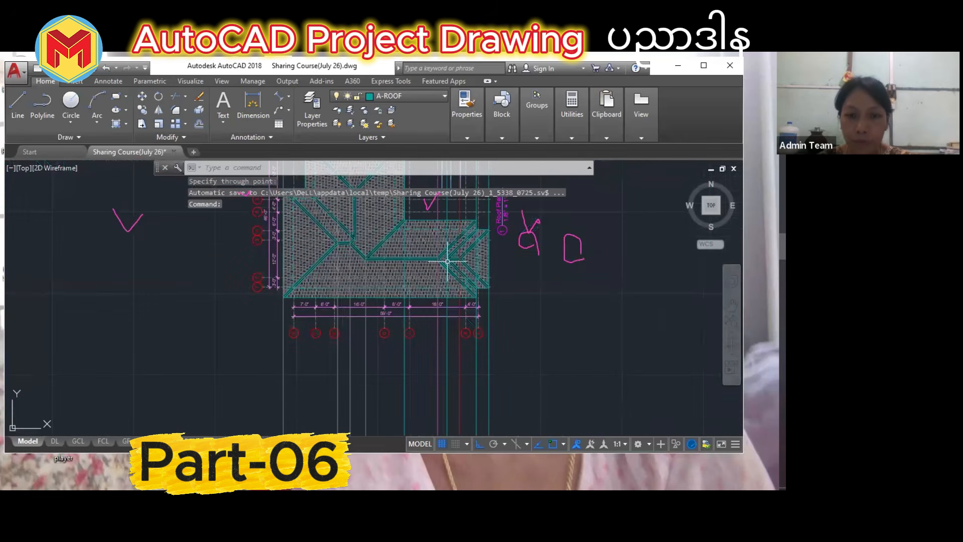
{"action": "scroll", "coordinate": [447, 261], "scroll_direction": "down", "scroll_amount": 2}
{"action": "middle_click_drag", "start_coordinate": [447, 261], "coordinate": [463, 187]}
{"action": "middle_click_drag", "start_coordinate": [463, 367], "coordinate": [458, 223]}
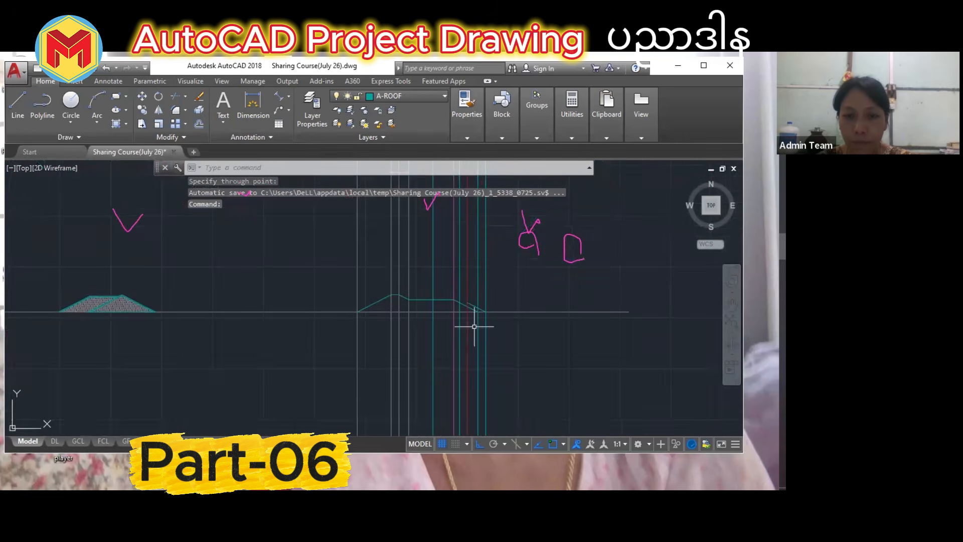
{"action": "scroll", "coordinate": [462, 309], "scroll_direction": "up", "scroll_amount": 4}
{"action": "middle_click_drag", "start_coordinate": [460, 308], "coordinate": [436, 317]}
{"action": "scroll", "coordinate": [447, 312], "scroll_direction": "up", "scroll_amount": 4}
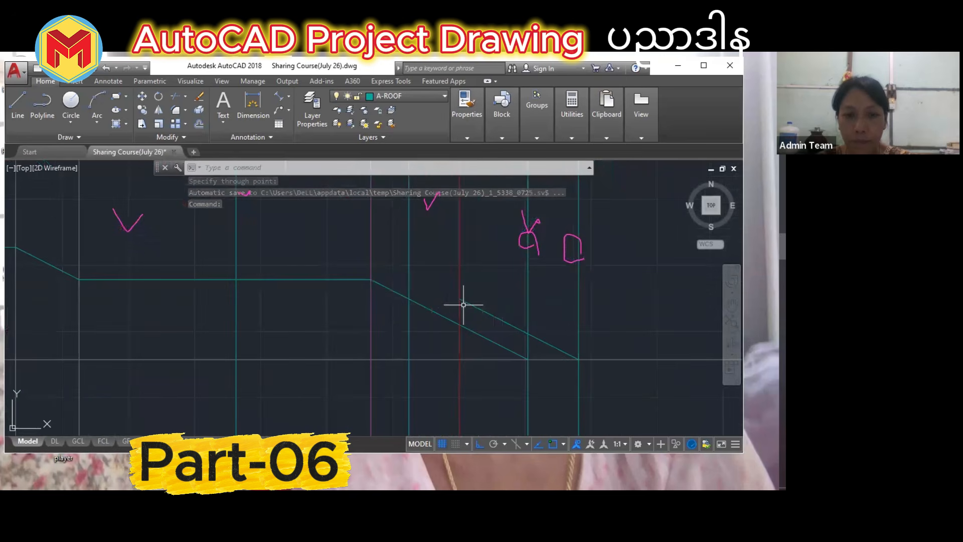
{"action": "type", "text": "l"}
{"action": "key", "text": "Return"}
{"action": "left_click", "coordinate": [442, 317]}
{"action": "key", "text": "Escape"}
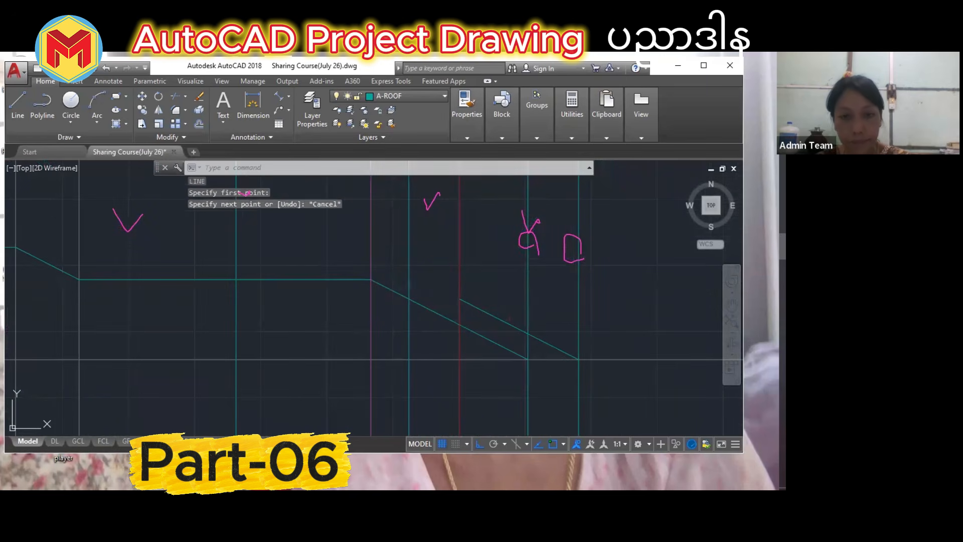
{"action": "key", "text": "Escape"}
{"action": "key", "text": "Escape"}
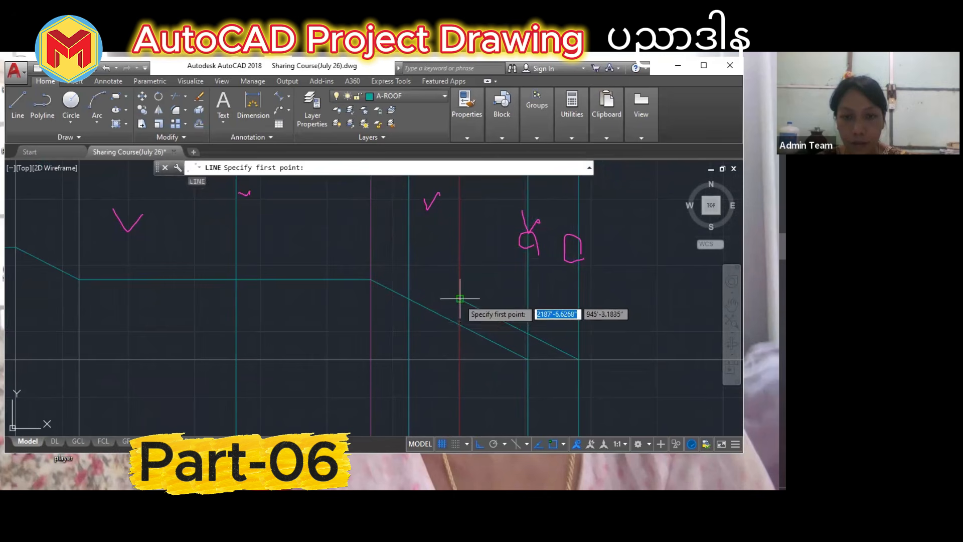
Draw the small projecting roof's horizontal ridge line from the copied slope line's upper end to the main roof's descending slope.
{"action": "scroll", "coordinate": [460, 304], "scroll_direction": "up", "scroll_amount": 4}
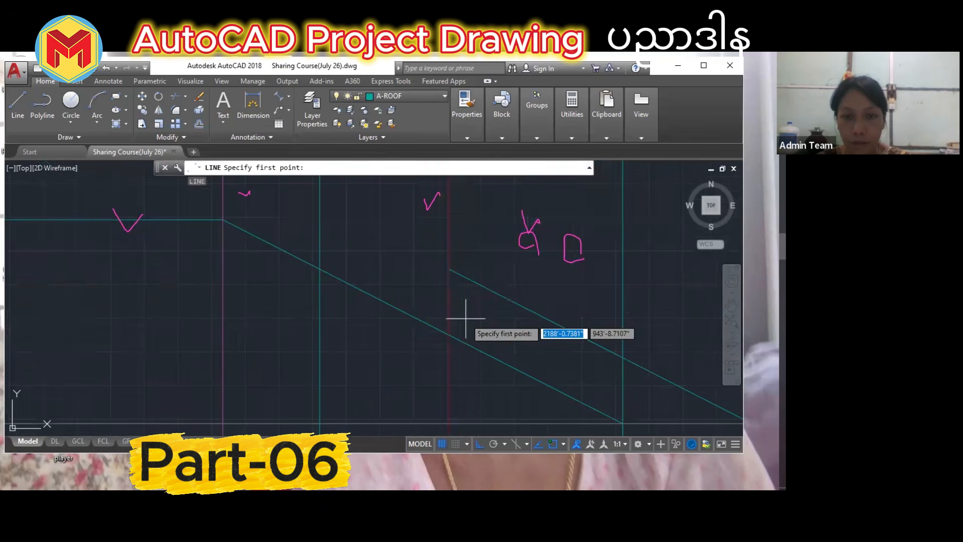
{"action": "left_click", "coordinate": [449, 271]}
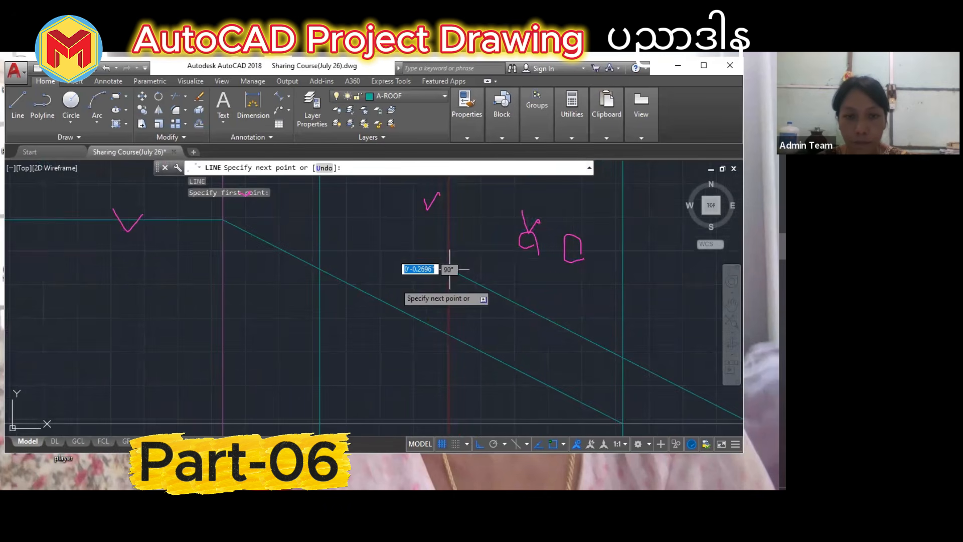
{"action": "left_click", "coordinate": [315, 269]}
{"action": "key", "text": "Return"}
Erase all the vertical construction lines crossing the fourth elevation, keeping the roof outline and the horizontal base line.
{"action": "scroll", "coordinate": [409, 318], "scroll_direction": "down", "scroll_amount": 5}
{"action": "scroll", "coordinate": [491, 382], "scroll_direction": "down", "scroll_amount": 2}
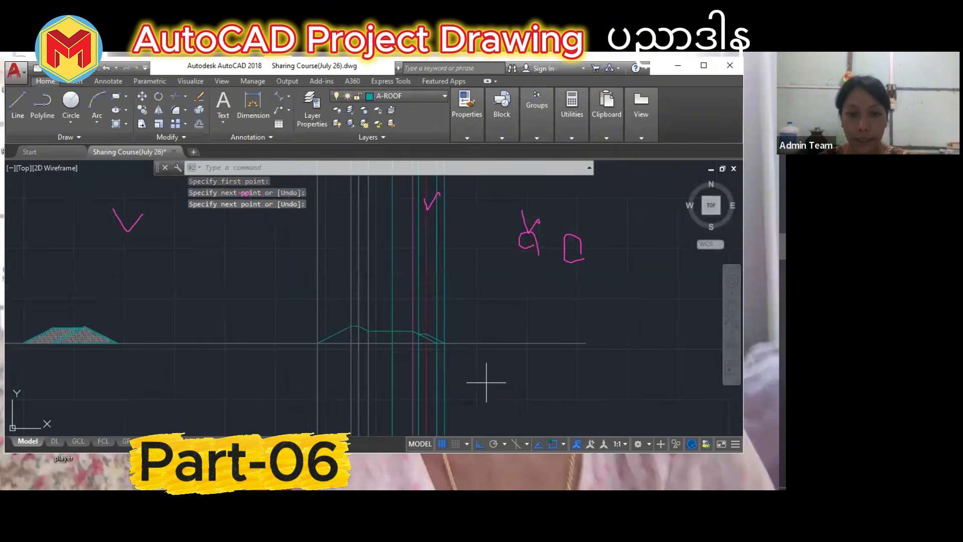
{"action": "left_click", "coordinate": [491, 383]}
{"action": "left_click", "coordinate": [328, 390]}
{"action": "key", "text": "Delete"}
Offset the main roof's long outer slope line and the upper ridge line 6 inches to the inside of the roof.
{"action": "scroll", "coordinate": [363, 363], "scroll_direction": "up", "scroll_amount": 4}
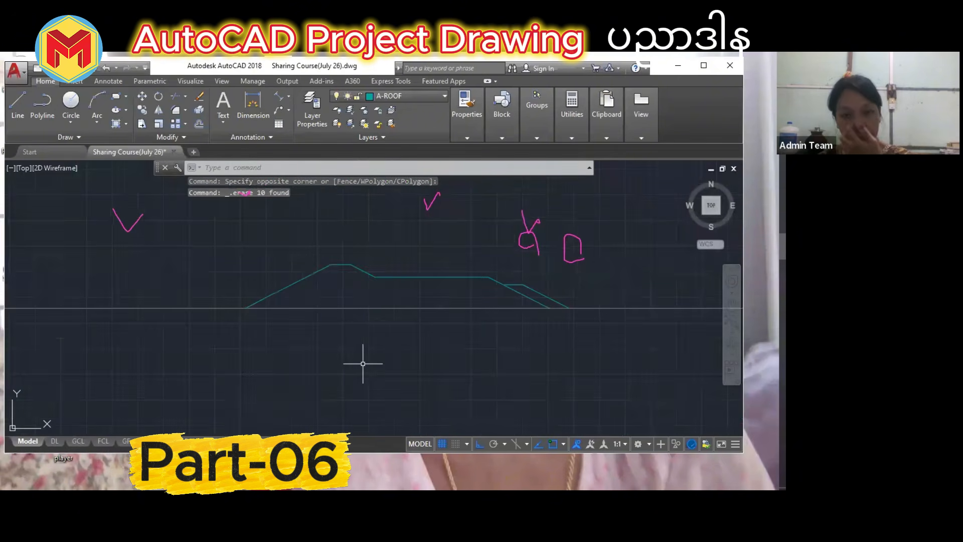
{"action": "type", "text": "o"}
{"action": "key", "text": "Return"}
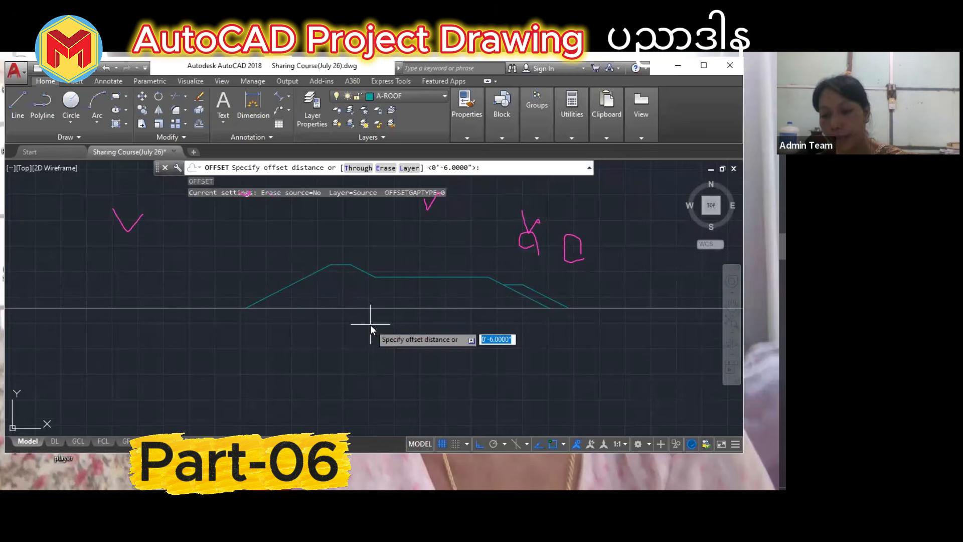
{"action": "type", "text": "6"}
{"action": "key", "text": "Return"}
{"action": "scroll", "coordinate": [361, 281], "scroll_direction": "up", "scroll_amount": 2}
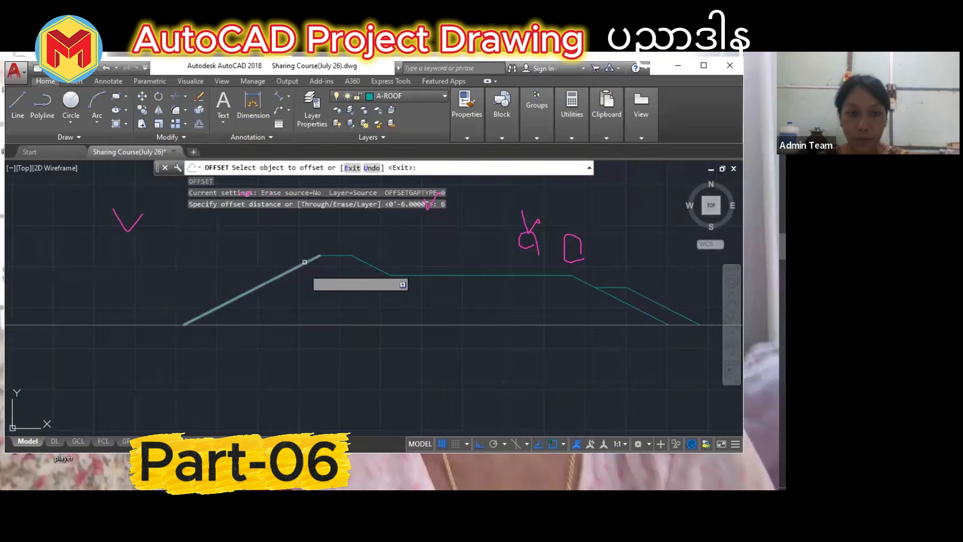
{"action": "left_click", "coordinate": [305, 262]}
{"action": "left_click", "coordinate": [308, 312]}
{"action": "scroll", "coordinate": [307, 312], "scroll_direction": "up", "scroll_amount": 3}
{"action": "middle_click_drag", "start_coordinate": [333, 255], "coordinate": [361, 276]}
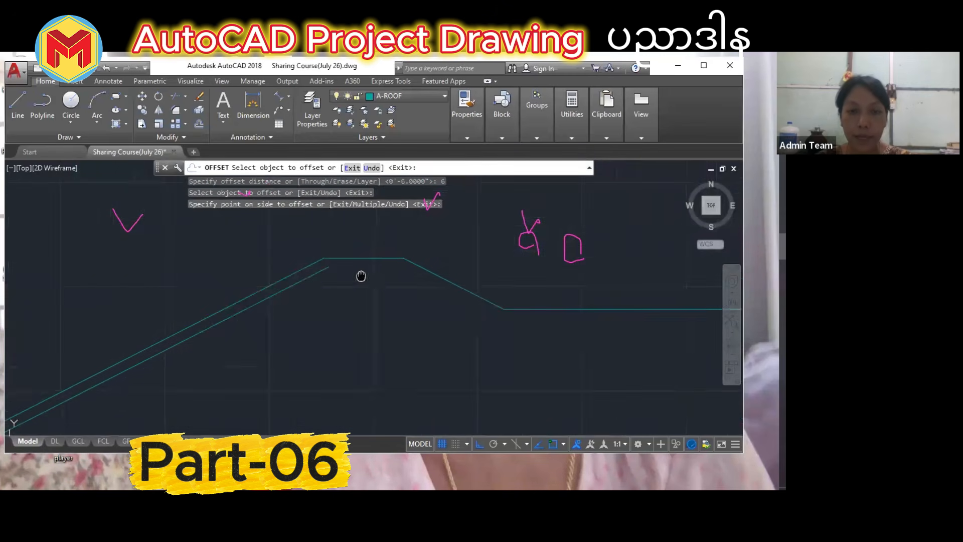
{"action": "left_click", "coordinate": [366, 258]}
{"action": "left_click", "coordinate": [381, 274]}
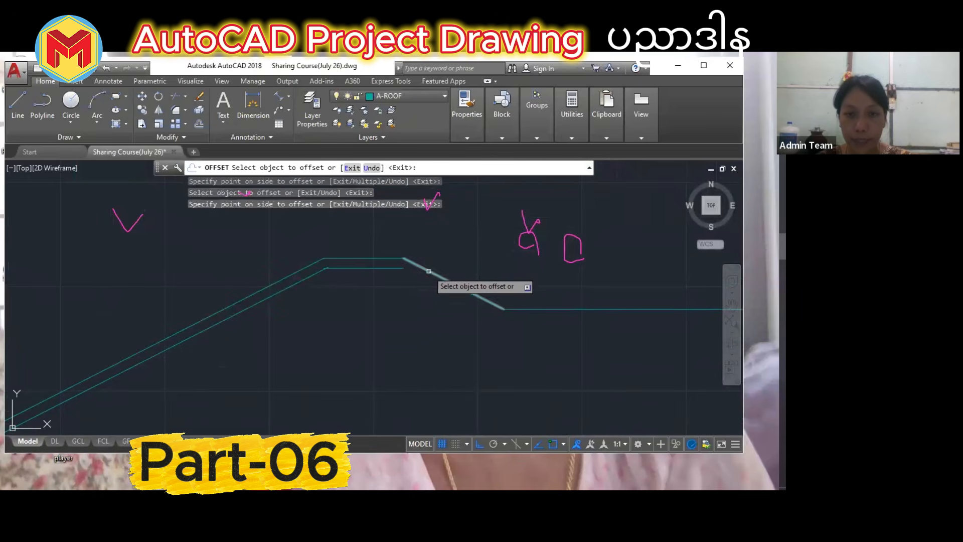
Offset the short slope between the ridges, the lower ridge line and the slope descending from it 6 inches inward.
{"action": "left_click", "coordinate": [429, 271]}
{"action": "left_click", "coordinate": [482, 301]}
{"action": "left_click", "coordinate": [516, 310]}
{"action": "left_click", "coordinate": [477, 321]}
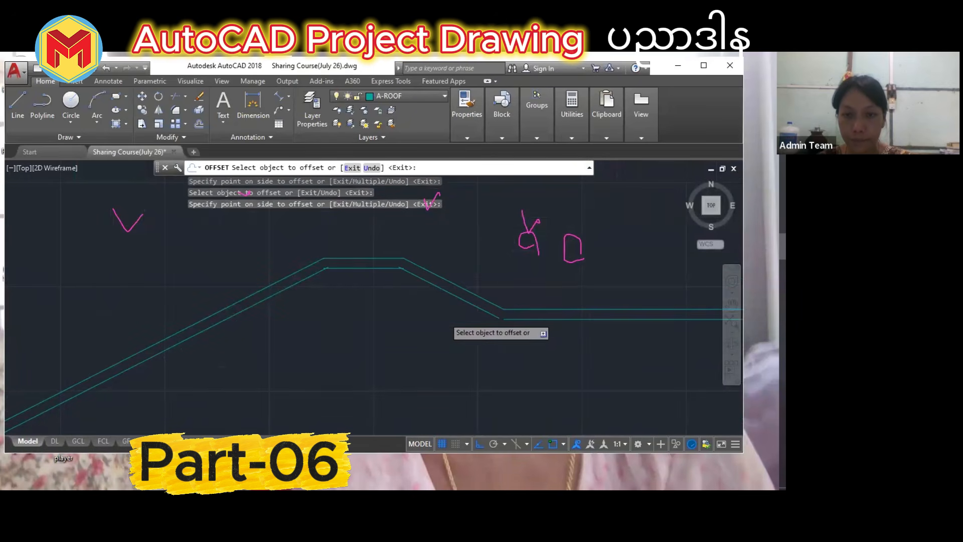
{"action": "scroll", "coordinate": [444, 317], "scroll_direction": "down", "scroll_amount": 6}
{"action": "scroll", "coordinate": [653, 346], "scroll_direction": "up", "scroll_amount": 2}
{"action": "scroll", "coordinate": [570, 327], "scroll_direction": "up", "scroll_amount": 2}
{"action": "left_click", "coordinate": [571, 329]}
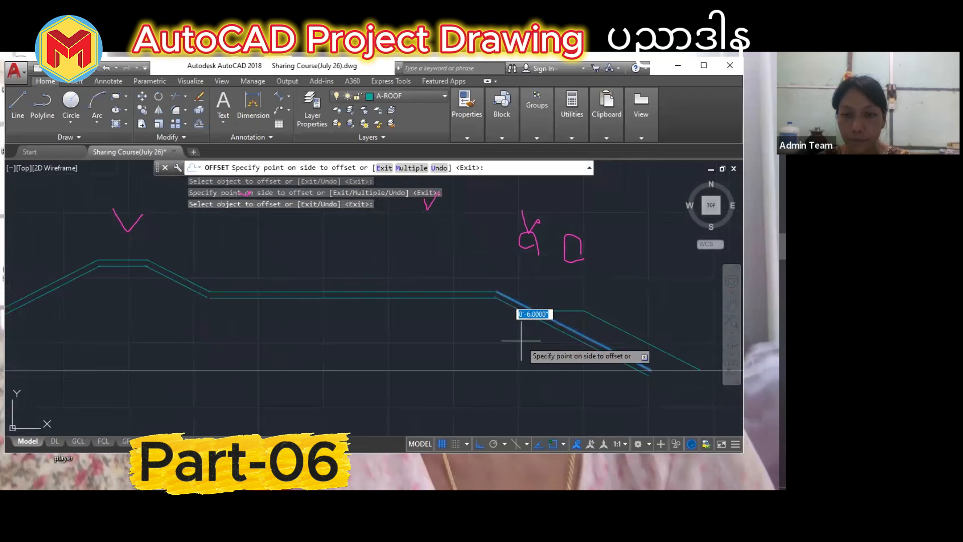
{"action": "left_click", "coordinate": [522, 341]}
{"action": "scroll", "coordinate": [576, 327], "scroll_direction": "up", "scroll_amount": 3}
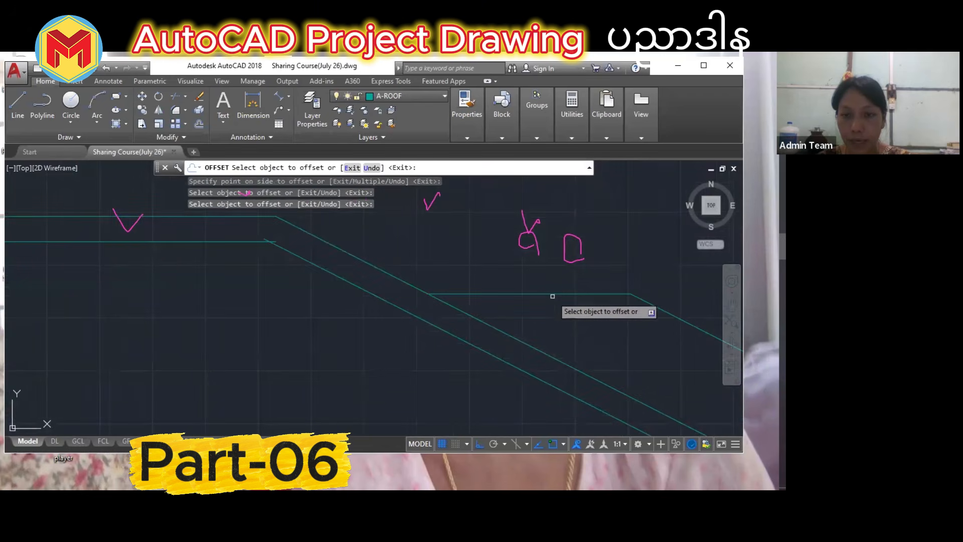
{"action": "left_click", "coordinate": [552, 294]}
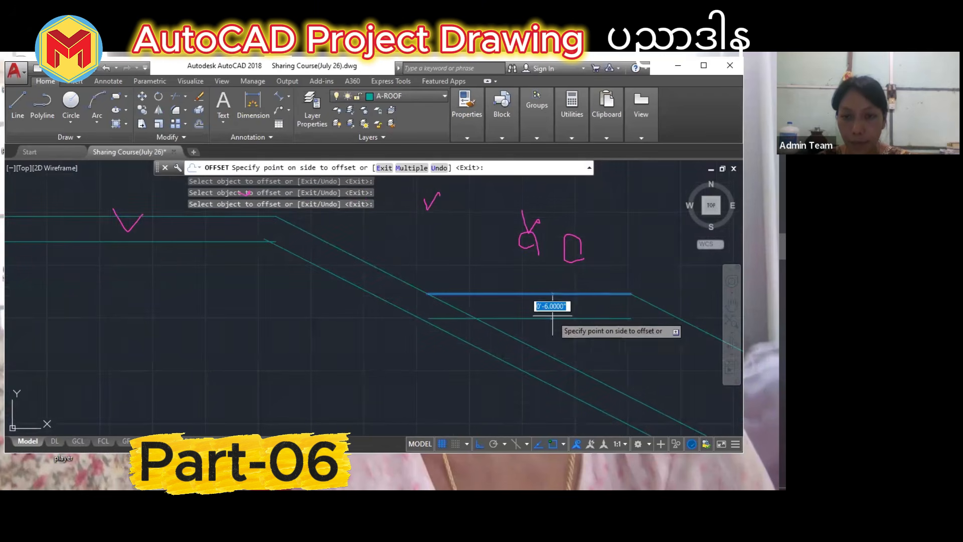
{"action": "middle_click_drag", "start_coordinate": [614, 337], "coordinate": [577, 333]}
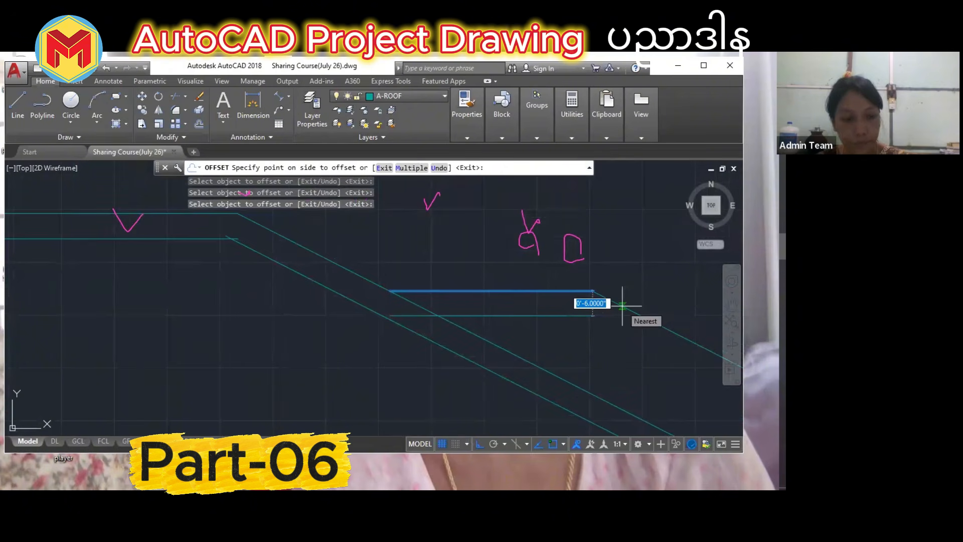
{"action": "key", "text": "Escape"}
Offset the small projecting roof's horizontal ridge line by 6 inches.
{"action": "type", "text": "o"}
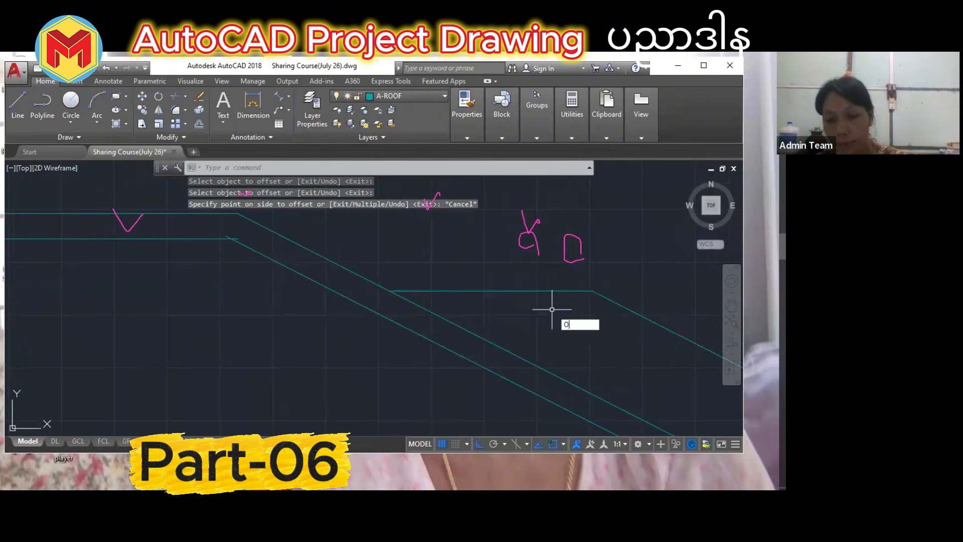
{"action": "key", "text": "Return"}
{"action": "type", "text": "6"}
{"action": "key", "text": "Return"}
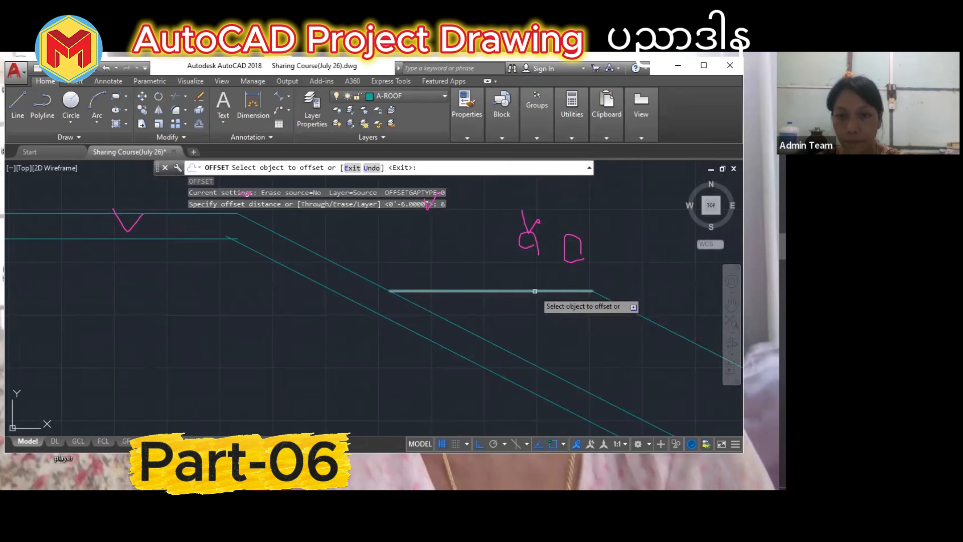
Offset the small lower roof's horizontal top line and sloping edge 6" to the inside of the roof outline.
{"action": "left_click", "coordinate": [535, 291]}
{"action": "left_click", "coordinate": [617, 314]}
{"action": "left_click", "coordinate": [625, 309]}
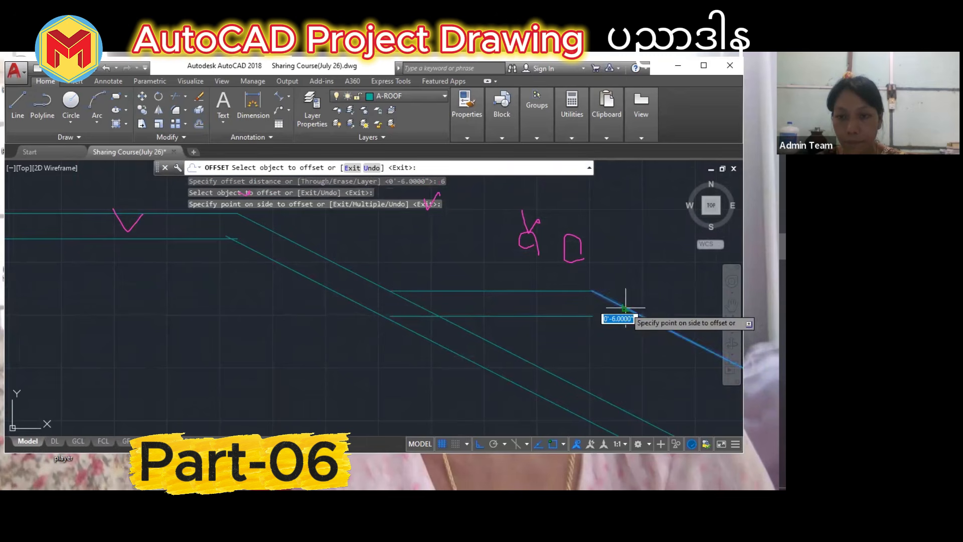
{"action": "left_click", "coordinate": [609, 327]}
{"action": "scroll", "coordinate": [564, 357], "scroll_direction": "down", "scroll_amount": 5}
{"action": "middle_click_drag", "start_coordinate": [563, 359], "coordinate": [546, 314]}
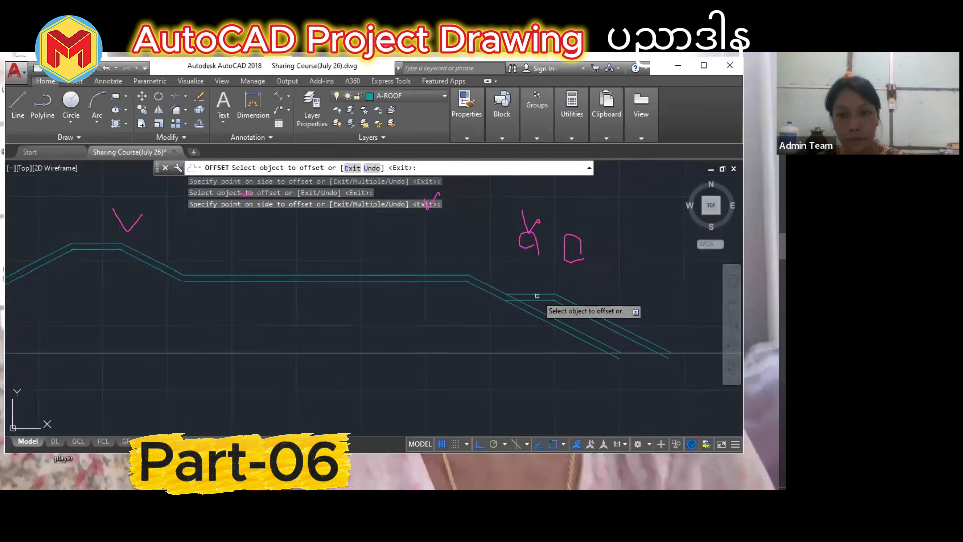
{"action": "key", "text": "Escape"}
{"action": "key", "text": "Escape"}
{"action": "key", "text": "Escape"}
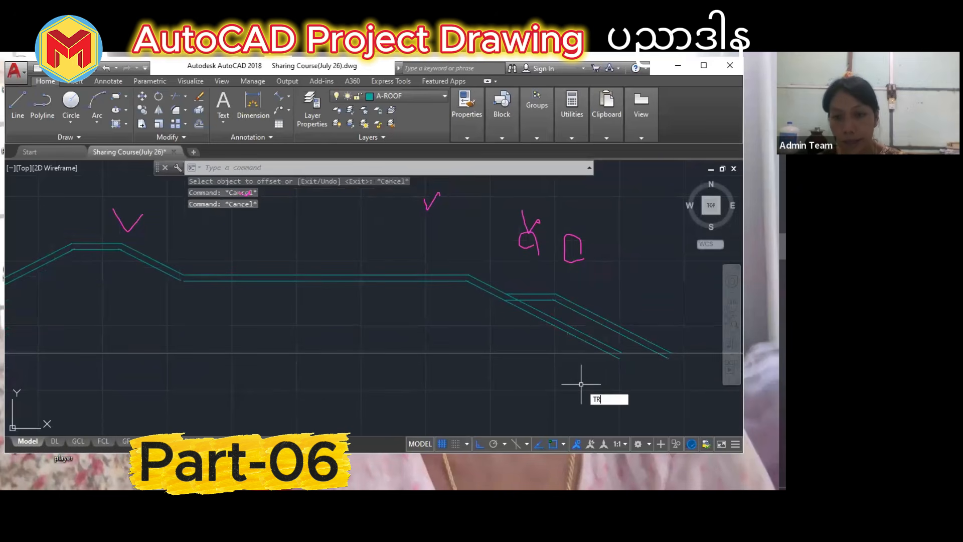
{"action": "type", "text": "TR"}
{"action": "key", "text": "Return"}
{"action": "key", "text": "Escape"}
{"action": "key", "text": "Escape"}
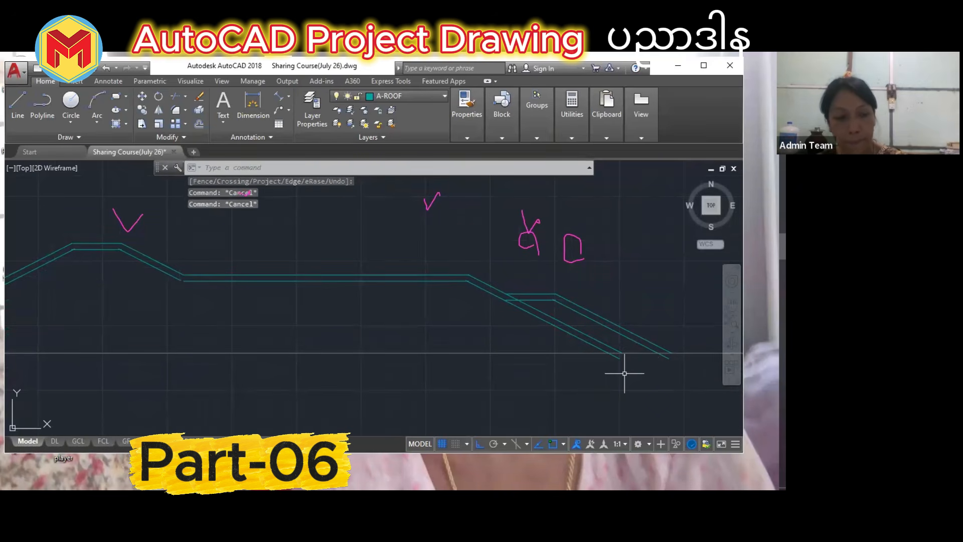
Trim the inner sloping roof lines that overrun the ground line at both ends of the elevation.
{"action": "type", "text": "R"}
{"action": "key", "text": "Return"}
{"action": "key", "text": "Return"}
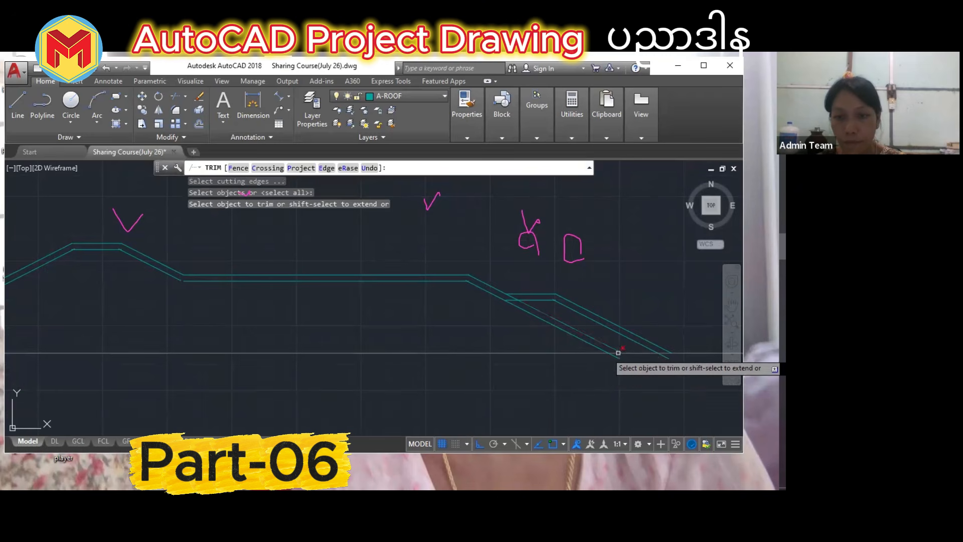
{"action": "left_click", "coordinate": [619, 358]}
{"action": "left_click", "coordinate": [666, 358]}
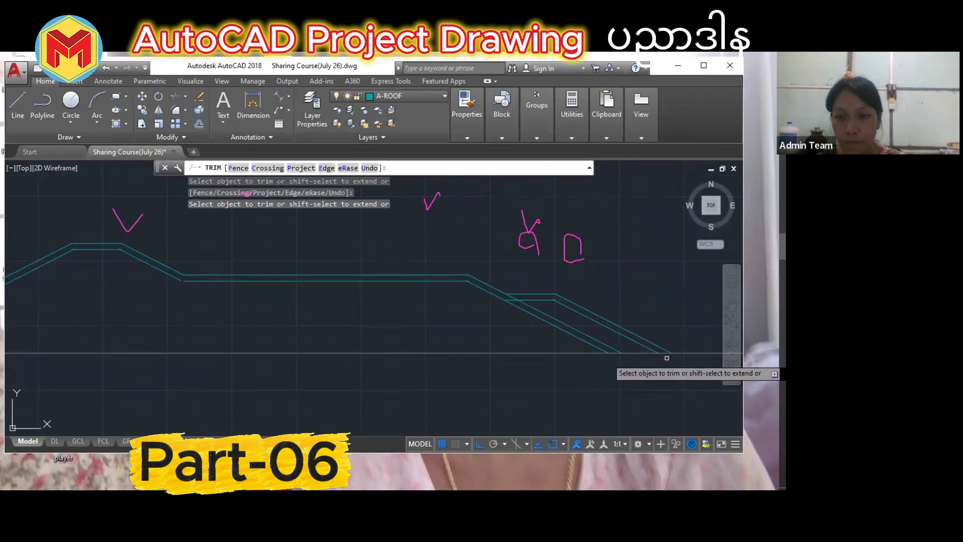
{"action": "scroll", "coordinate": [665, 389], "scroll_direction": "down", "scroll_amount": 6}
{"action": "scroll", "coordinate": [475, 386], "scroll_direction": "up", "scroll_amount": 4}
{"action": "scroll", "coordinate": [405, 375], "scroll_direction": "up", "scroll_amount": 4}
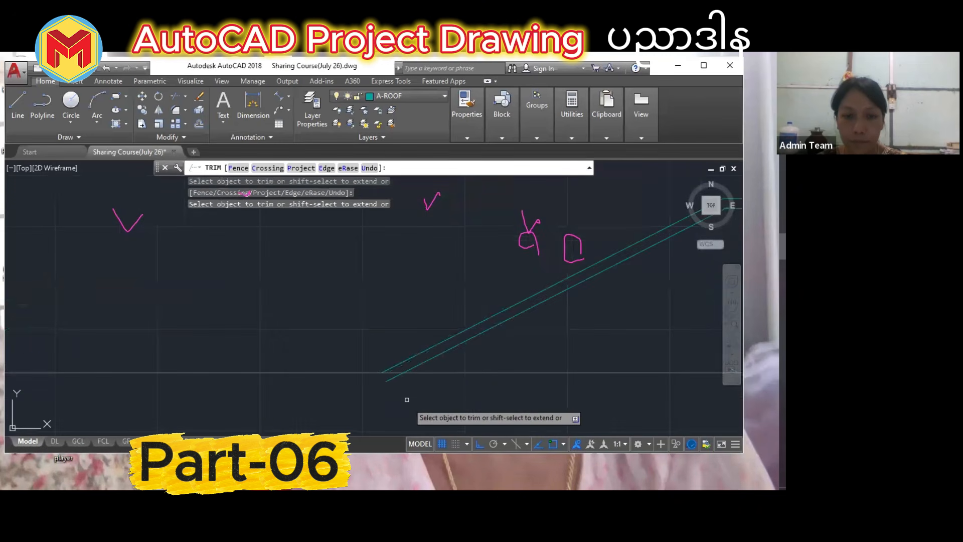
{"action": "left_click", "coordinate": [391, 379]}
{"action": "scroll", "coordinate": [393, 396], "scroll_direction": "down", "scroll_amount": 6}
{"action": "key", "text": "Return"}
Trim the overlapping inner offset line ends at both corners of the highest ridge.
{"action": "scroll", "coordinate": [484, 352], "scroll_direction": "up", "scroll_amount": 6}
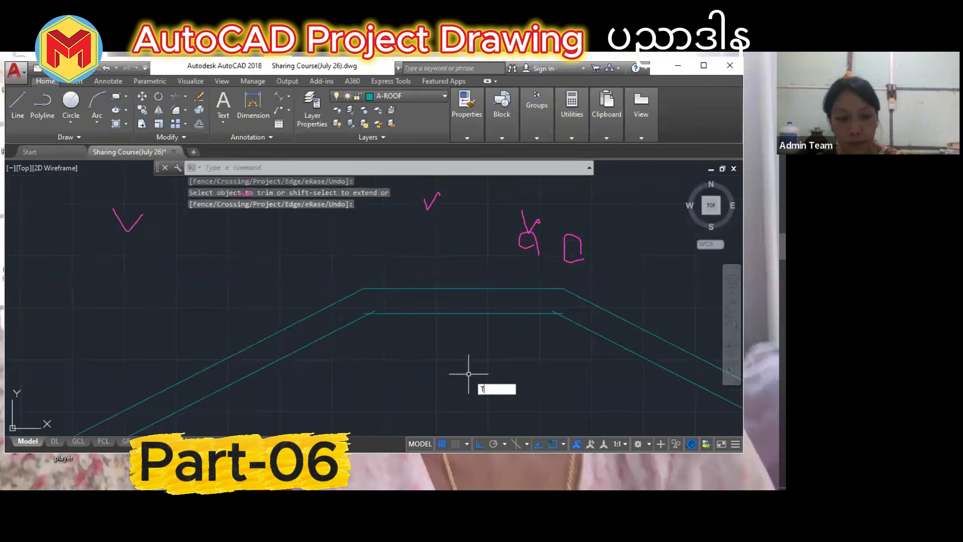
{"action": "scroll", "coordinate": [371, 319], "scroll_direction": "up", "scroll_amount": 2}
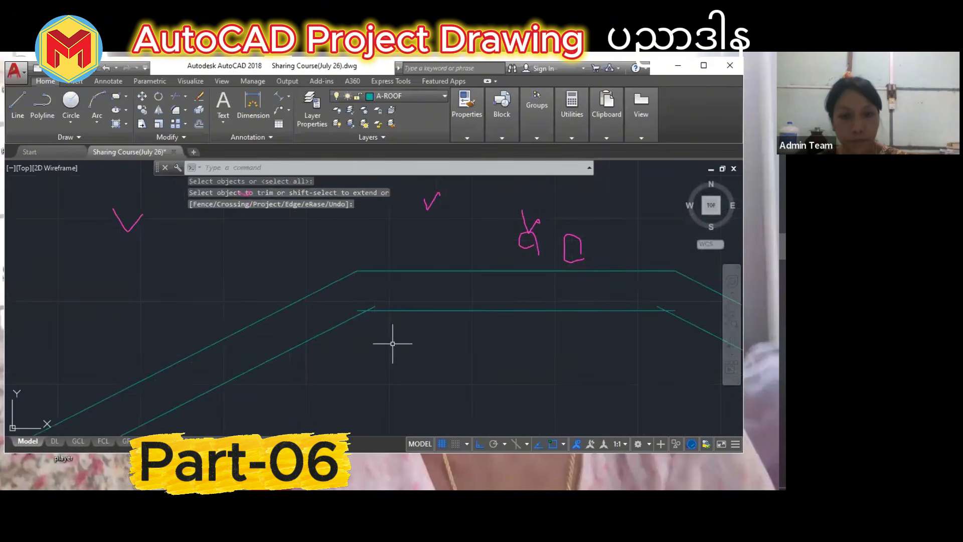
{"action": "key", "text": "Escape"}
{"action": "key", "text": "Escape"}
{"action": "key", "text": "Escape"}
{"action": "type", "text": "TR"}
{"action": "key", "text": "Return"}
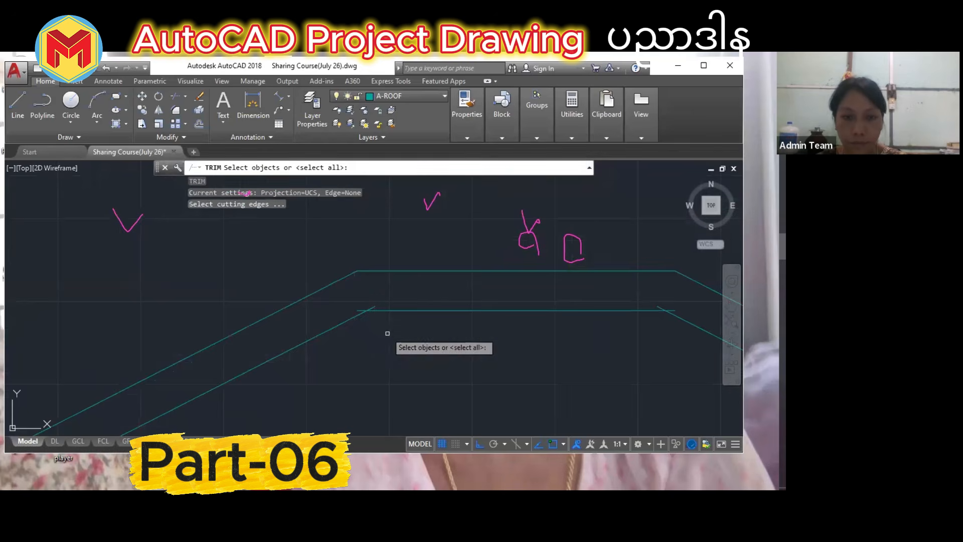
{"action": "scroll", "coordinate": [373, 324], "scroll_direction": "up", "scroll_amount": 2}
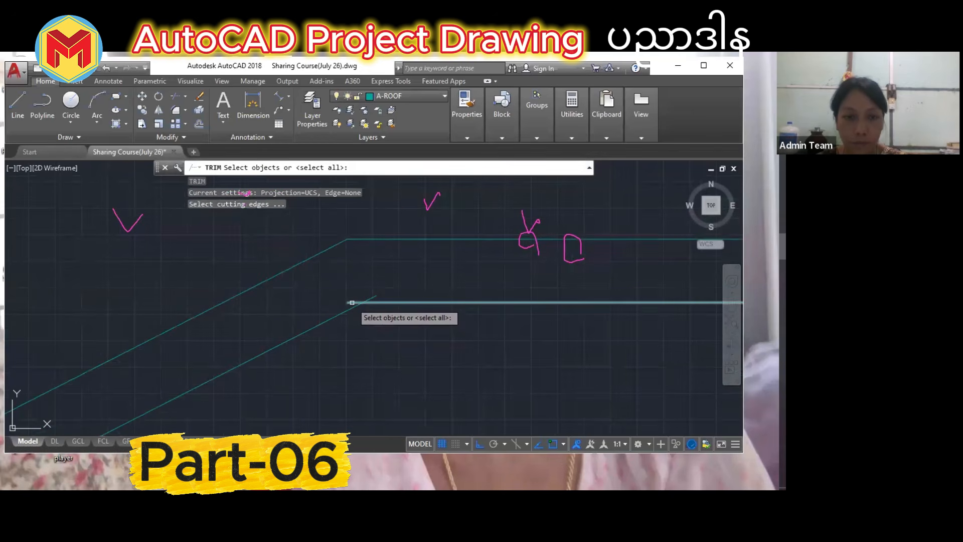
{"action": "key", "text": "Return"}
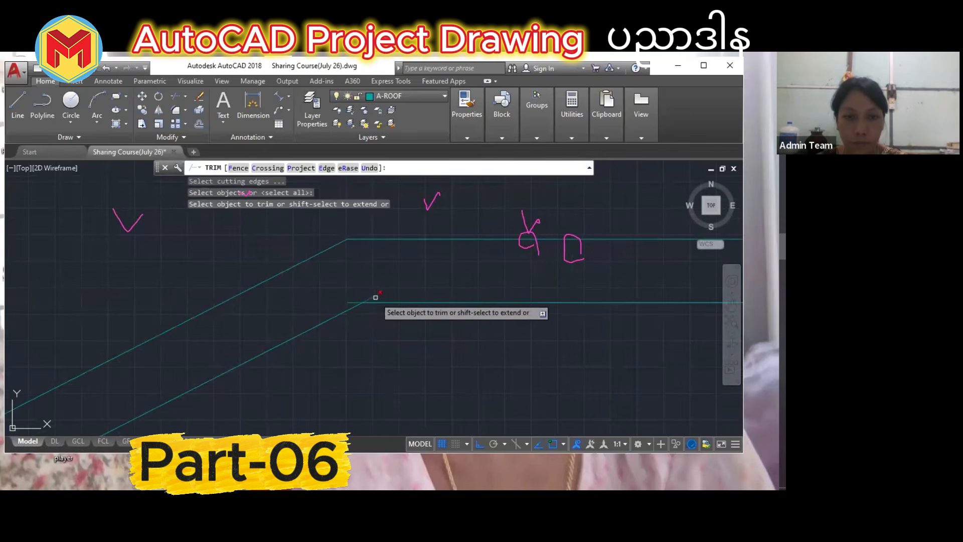
{"action": "left_click", "coordinate": [376, 298]}
{"action": "scroll", "coordinate": [352, 309], "scroll_direction": "down", "scroll_amount": 2}
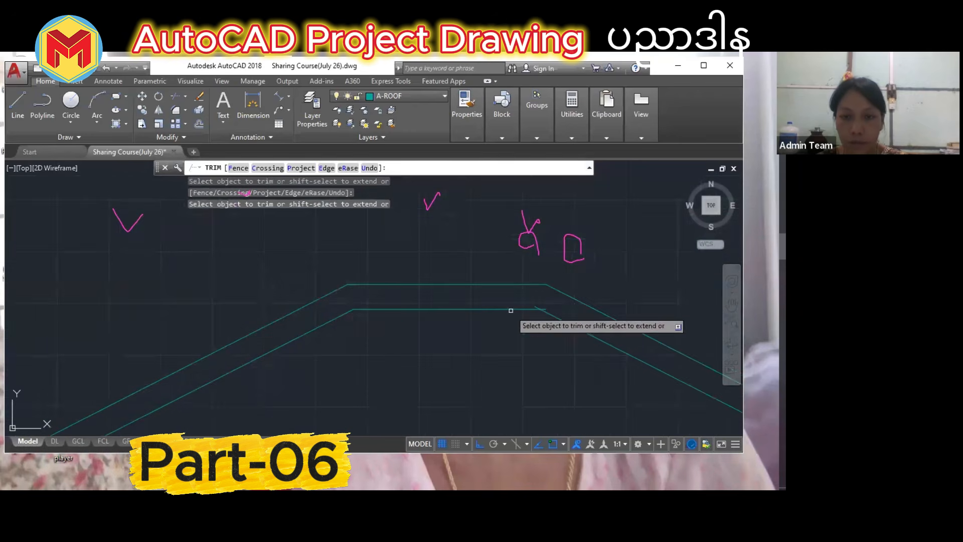
{"action": "scroll", "coordinate": [511, 311], "scroll_direction": "up", "scroll_amount": 5}
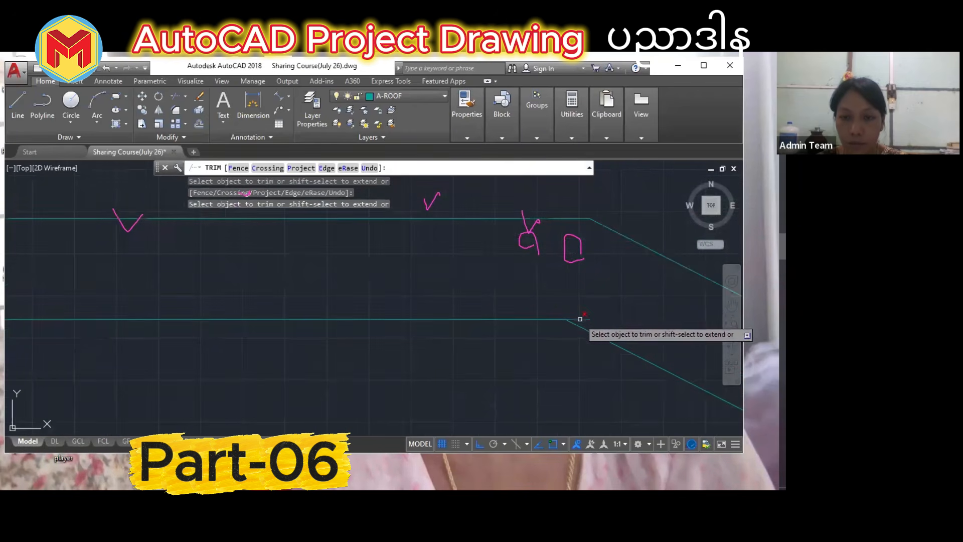
{"action": "left_click", "coordinate": [580, 319]}
Trim the overrunning inner offset line ends at the sloping-side corners of the long middle ridge and the small lower roof.
{"action": "scroll", "coordinate": [559, 318], "scroll_direction": "down", "scroll_amount": 7}
{"action": "scroll", "coordinate": [551, 368], "scroll_direction": "down", "scroll_amount": 3}
{"action": "middle_click_drag", "start_coordinate": [550, 367], "coordinate": [432, 314]}
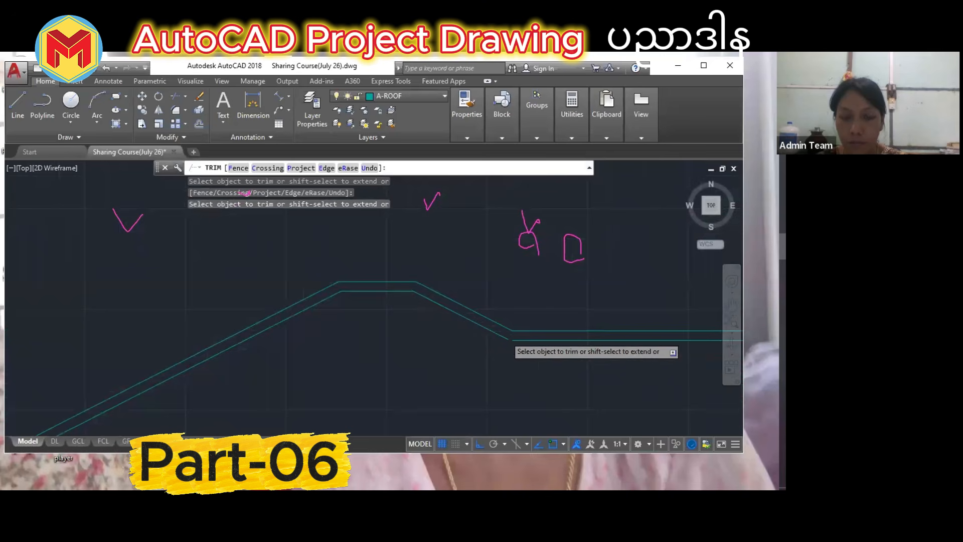
{"action": "scroll", "coordinate": [512, 340], "scroll_direction": "up", "scroll_amount": 5}
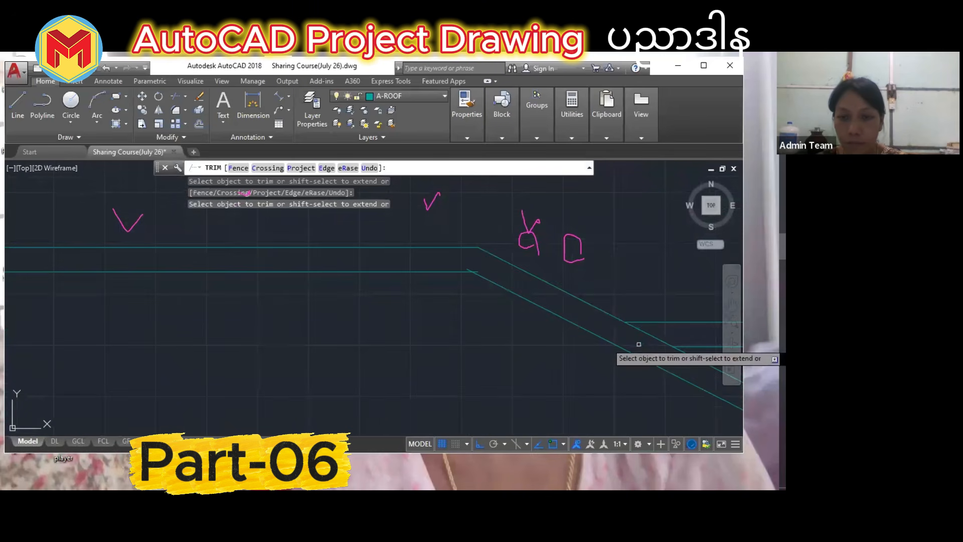
{"action": "scroll", "coordinate": [478, 274], "scroll_direction": "up", "scroll_amount": 3}
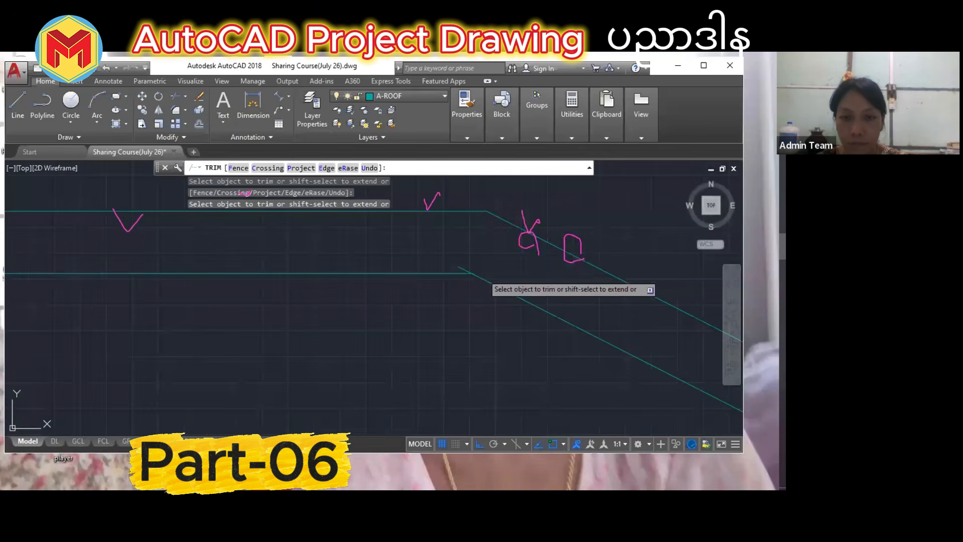
{"action": "scroll", "coordinate": [452, 281], "scroll_direction": "down", "scroll_amount": 8}
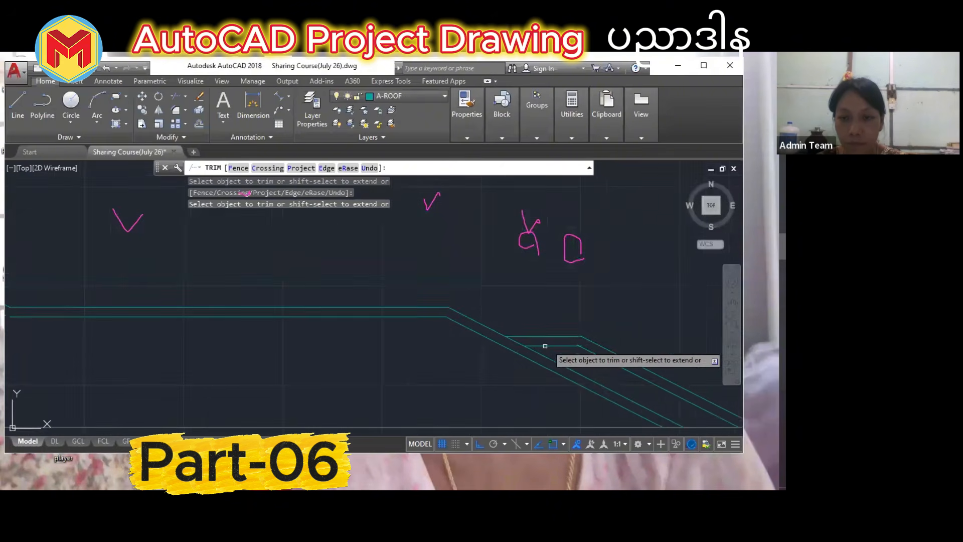
{"action": "scroll", "coordinate": [545, 347], "scroll_direction": "up", "scroll_amount": 5}
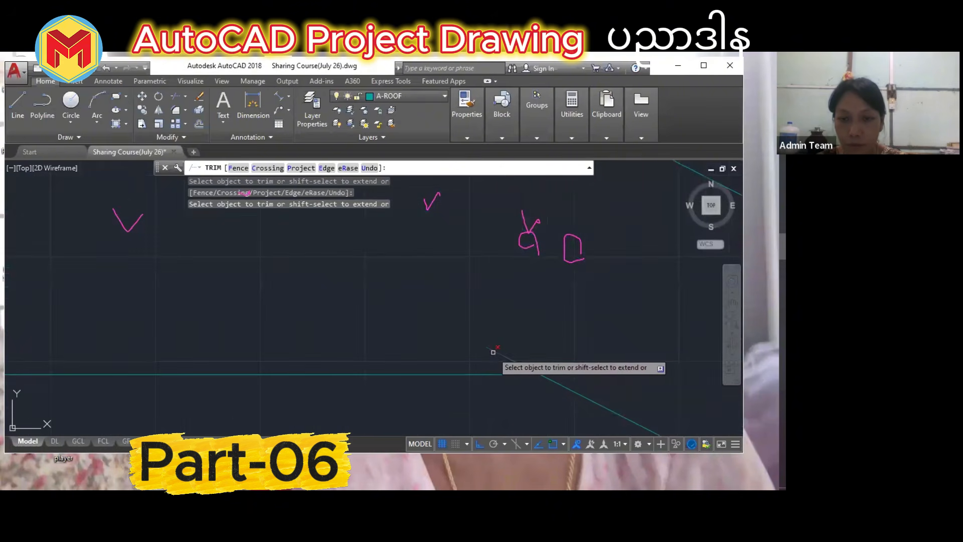
{"action": "scroll", "coordinate": [405, 314], "scroll_direction": "down", "scroll_amount": 10}
{"action": "scroll", "coordinate": [519, 391], "scroll_direction": "up", "scroll_amount": 4}
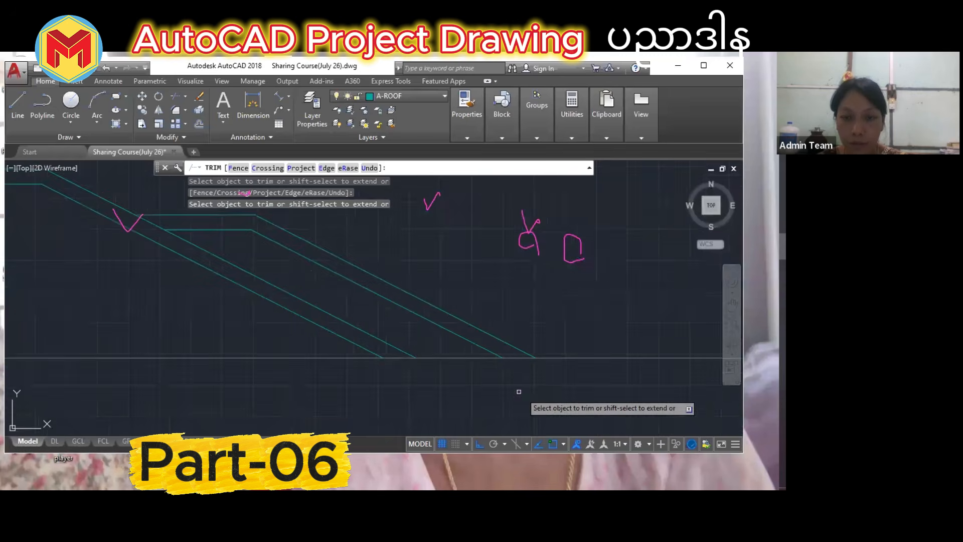
{"action": "middle_click_drag", "start_coordinate": [464, 373], "coordinate": [603, 396]}
{"action": "middle_click_drag", "start_coordinate": [301, 294], "coordinate": [421, 357]}
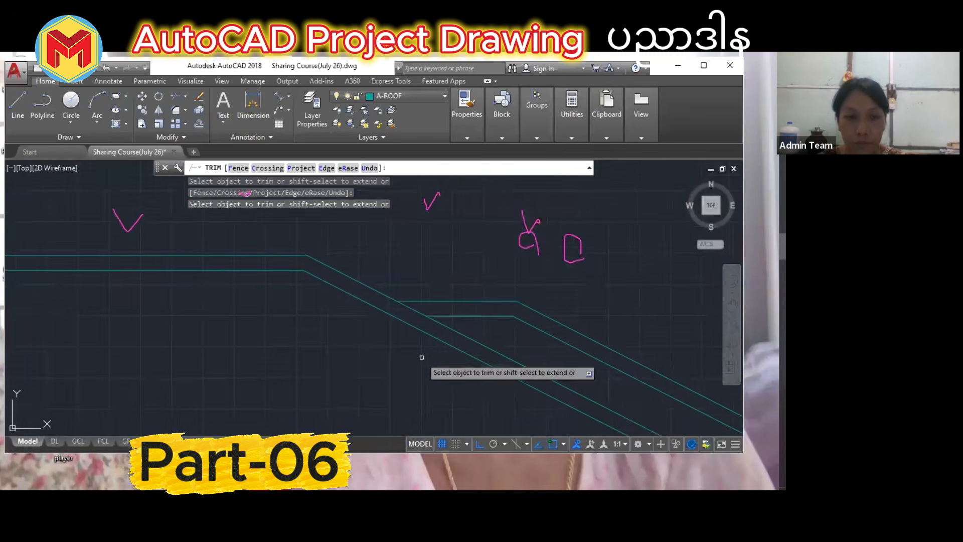
{"action": "scroll", "coordinate": [422, 357], "scroll_direction": "down", "scroll_amount": 6}
{"action": "scroll", "coordinate": [200, 345], "scroll_direction": "up", "scroll_amount": 6}
{"action": "key", "text": "Return"}
Join the inner sloping line and inner horizontal line at the valley below the highest ridge using Fillet with radius 0.
{"action": "middle_click_drag", "start_coordinate": [334, 352], "coordinate": [372, 371]}
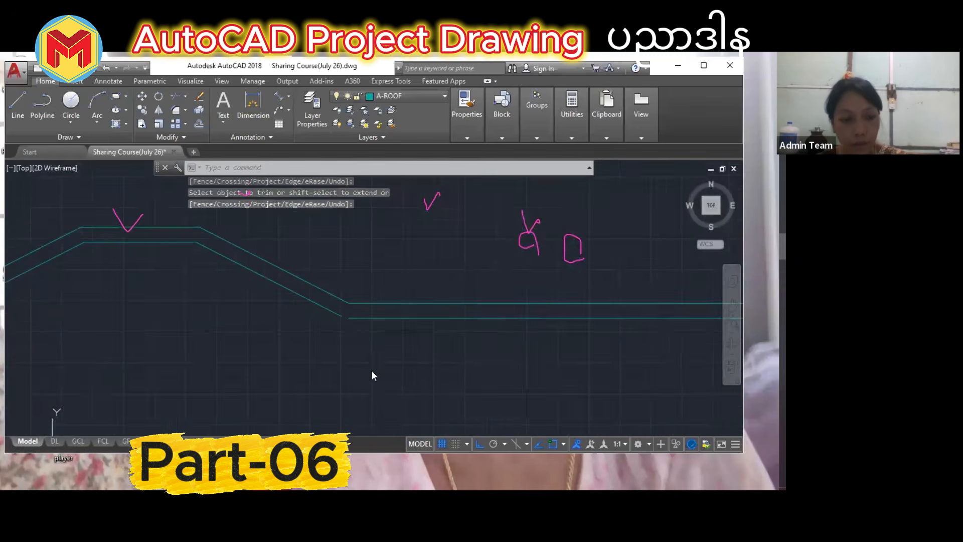
{"action": "type", "text": "f"}
{"action": "key", "text": "Return"}
{"action": "type", "text": "r"}
{"action": "key", "text": "Return"}
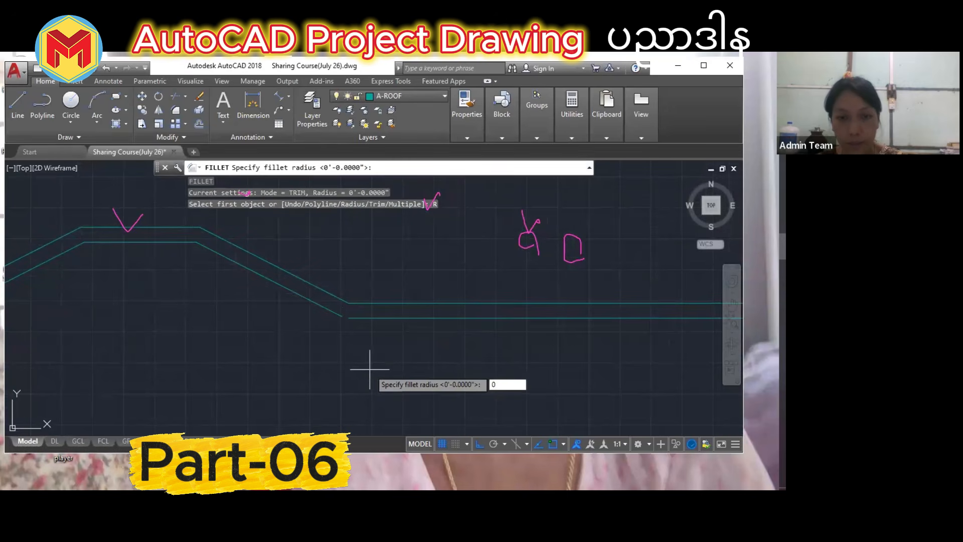
{"action": "type", "text": "0"}
{"action": "key", "text": "Return"}
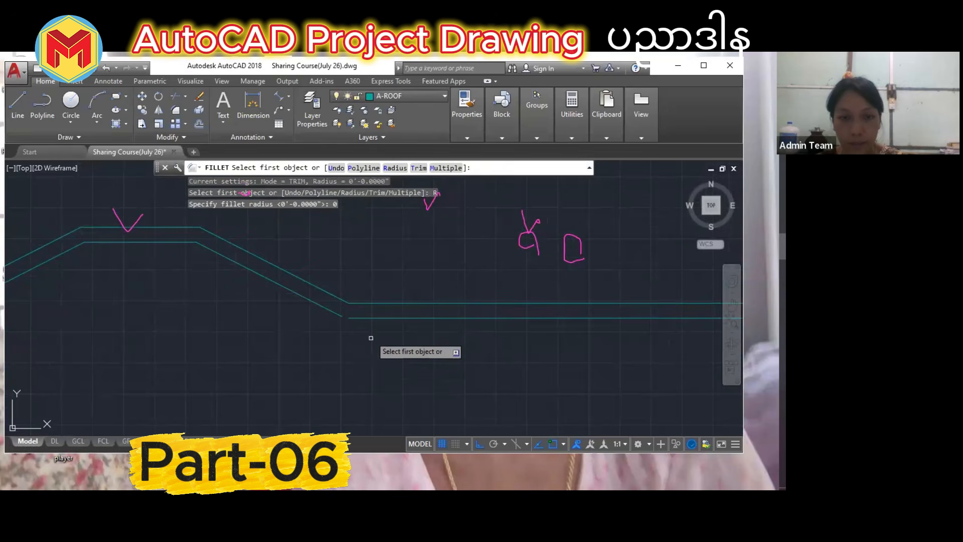
{"action": "left_click", "coordinate": [354, 318]}
{"action": "left_click", "coordinate": [329, 310]}
{"action": "scroll", "coordinate": [346, 317], "scroll_direction": "down", "scroll_amount": 2}
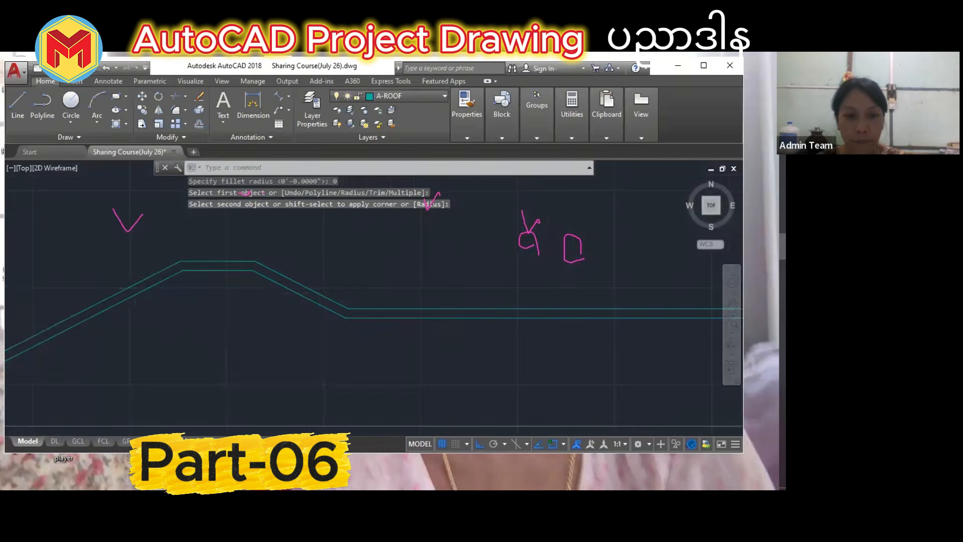
{"action": "scroll", "coordinate": [424, 371], "scroll_direction": "down", "scroll_amount": 2}
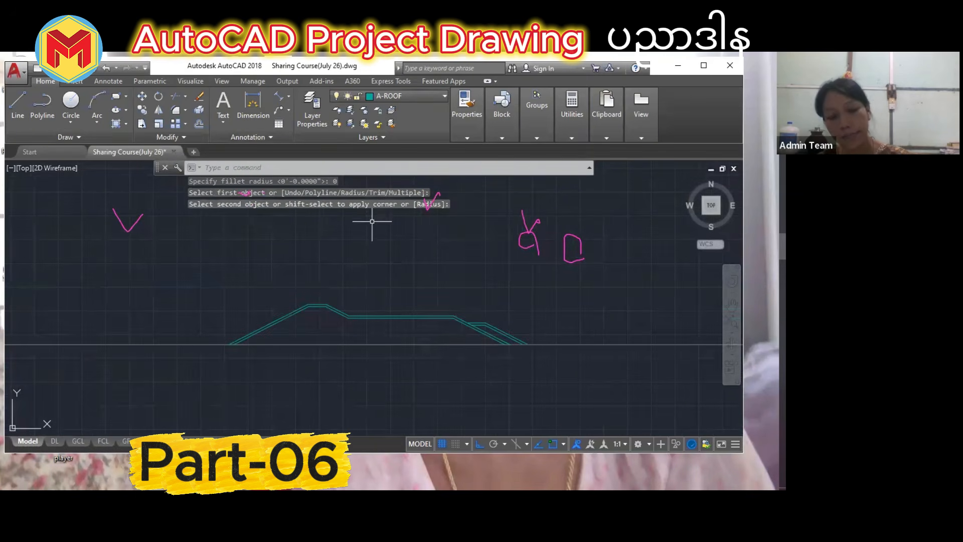
{"action": "left_click", "coordinate": [371, 168]}
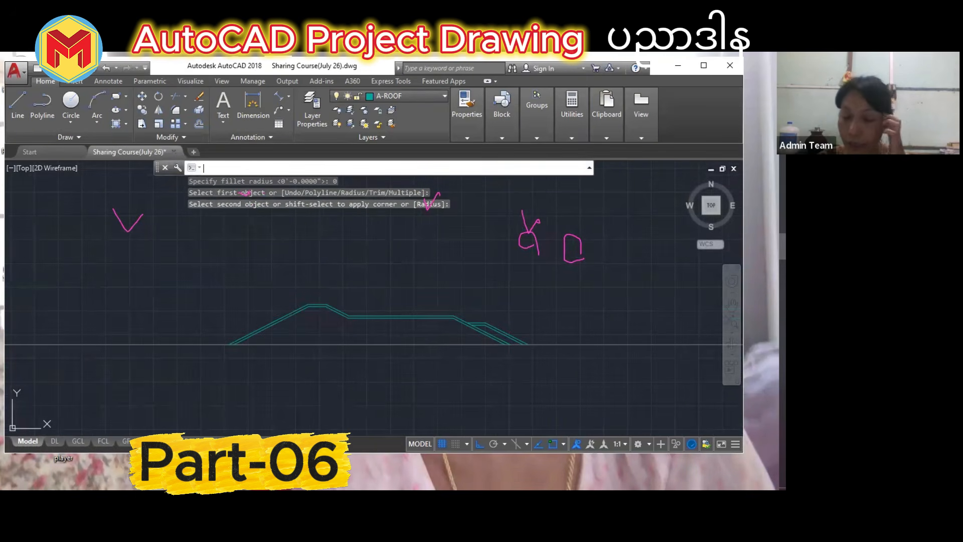
{"action": "type", "text": "h"}
{"action": "key", "text": "Return"}
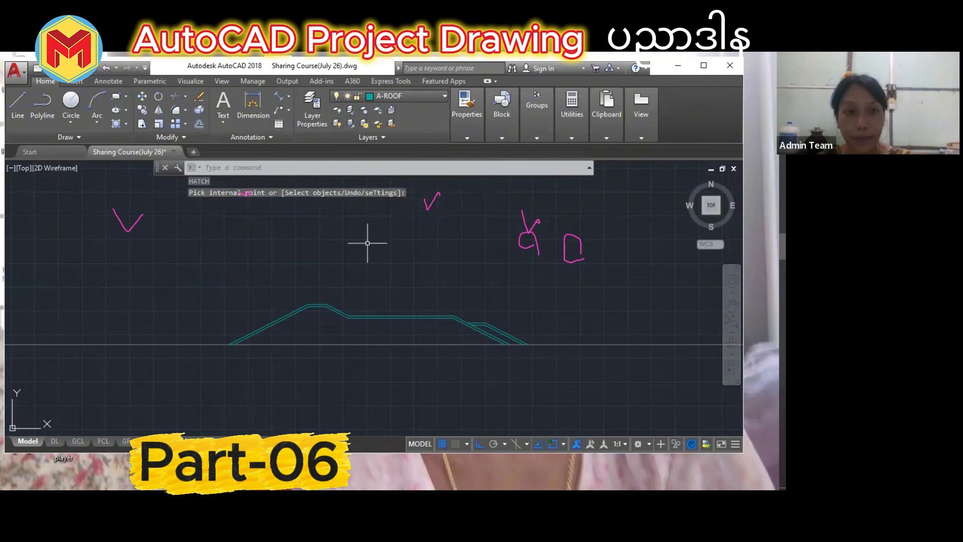
{"action": "key", "text": "Escape"}
{"action": "key", "text": "Escape"}
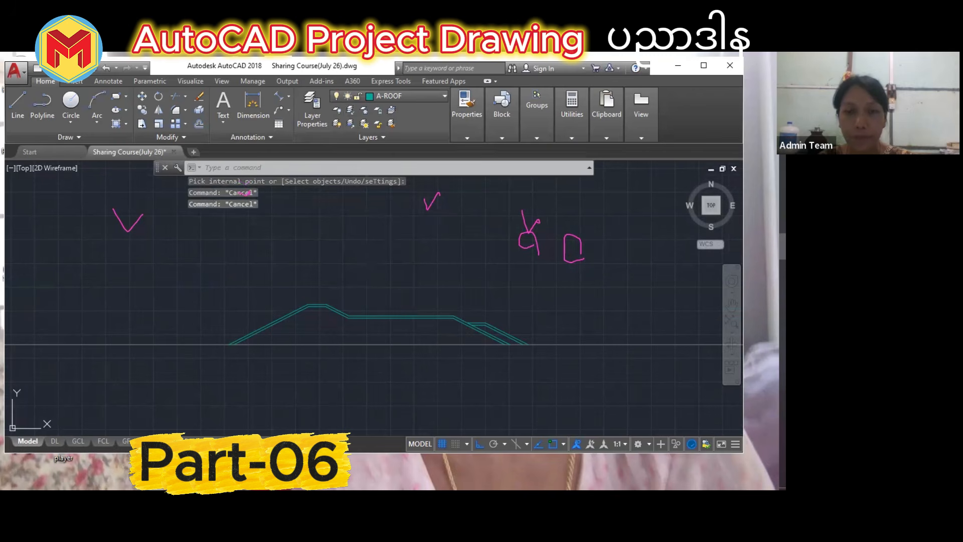
Hatch the main roof area and the small lower roof area with the AR-RSHKE pattern at scale 1 as separate hatches.
{"action": "key", "text": "Return"}
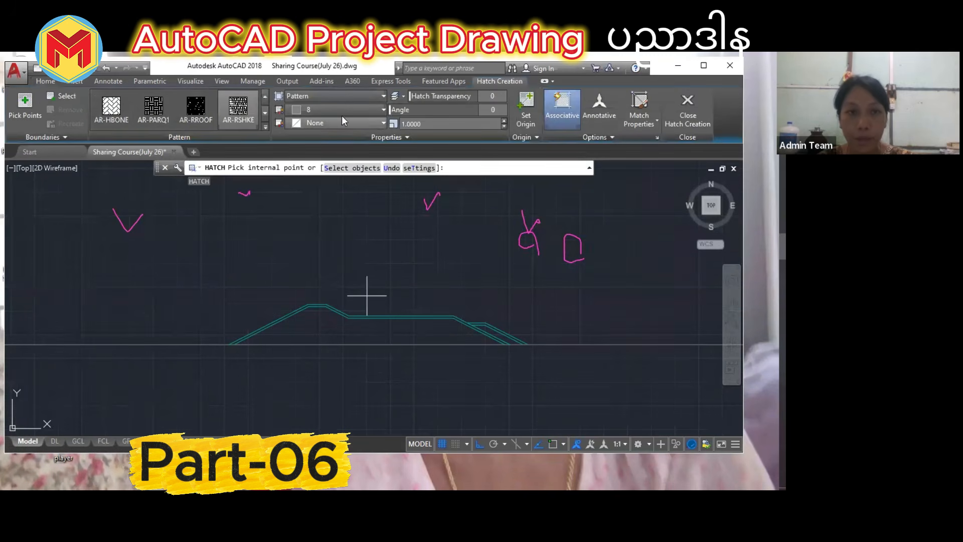
{"action": "left_click", "coordinate": [240, 106]}
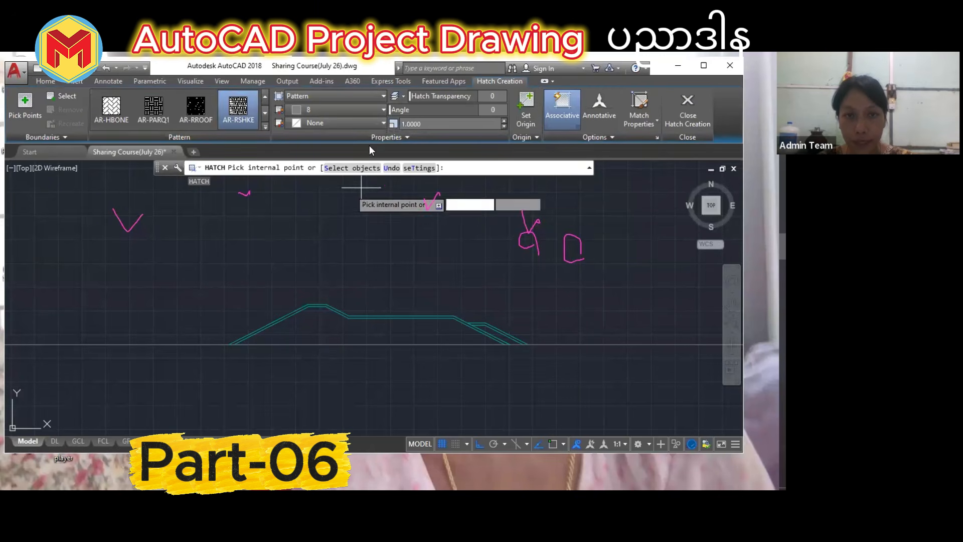
{"action": "left_click", "coordinate": [585, 137]}
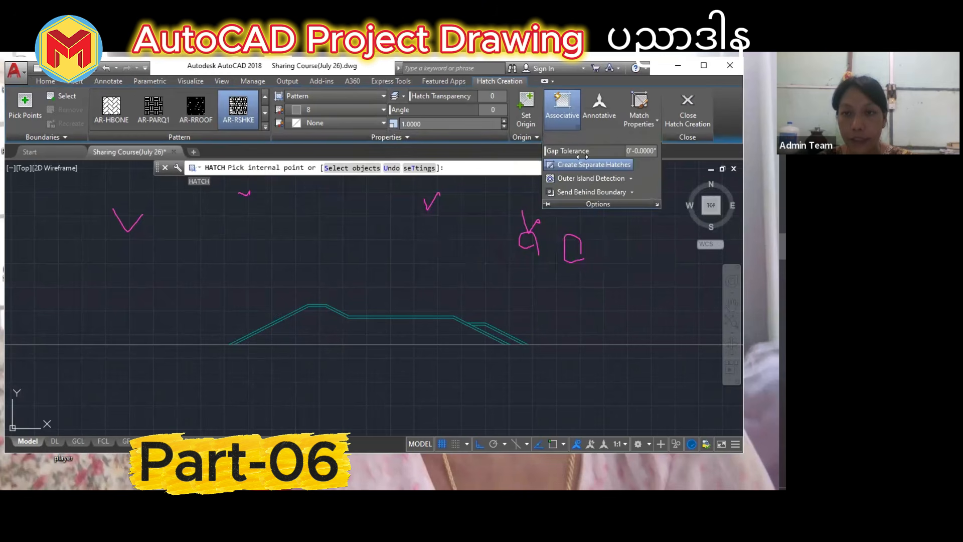
{"action": "left_click", "coordinate": [426, 326]}
{"action": "scroll", "coordinate": [477, 341], "scroll_direction": "up", "scroll_amount": 3}
{"action": "left_click", "coordinate": [477, 341]}
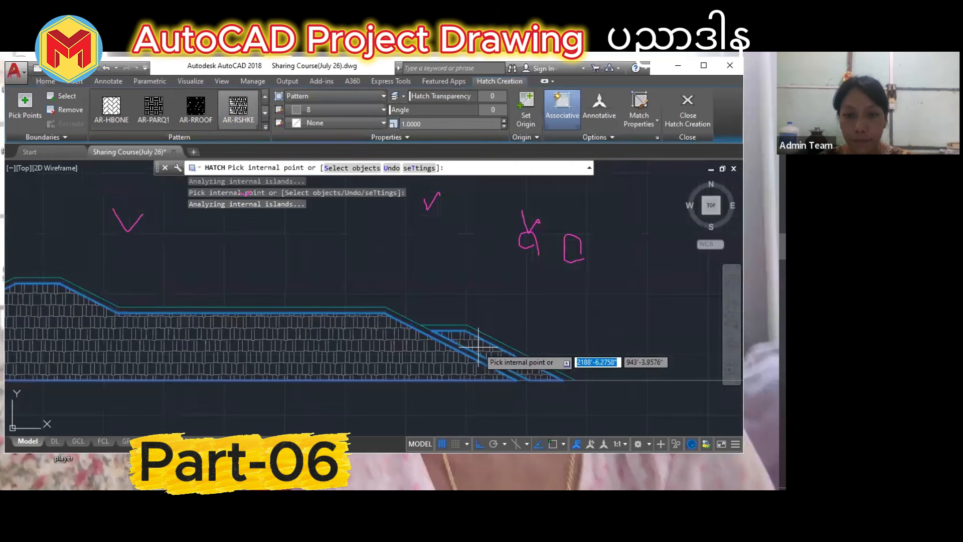
{"action": "scroll", "coordinate": [477, 331], "scroll_direction": "down", "scroll_amount": 3}
{"action": "key", "text": "Return"}
{"action": "scroll", "coordinate": [477, 330], "scroll_direction": "down", "scroll_amount": 4}
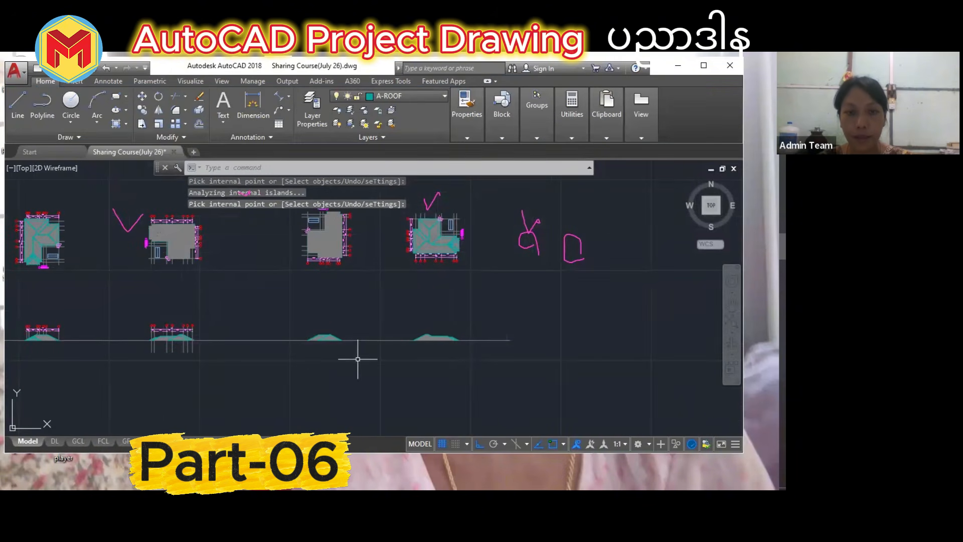
{"action": "scroll", "coordinate": [394, 363], "scroll_direction": "down", "scroll_amount": 2}
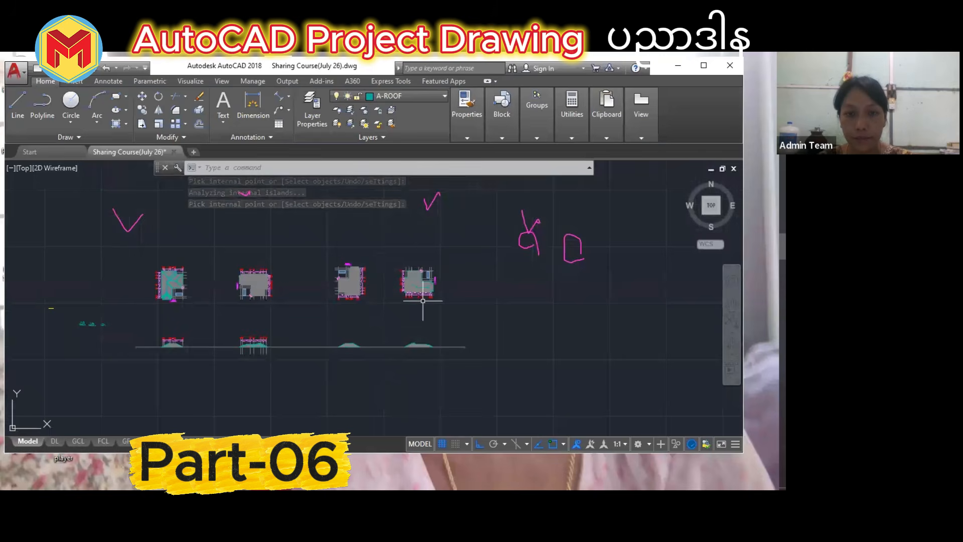
Copy the lower grid lines, dimensions and grid bubbles of the rightmost roof plan straight down to above its roof elevation.
{"action": "scroll", "coordinate": [423, 301], "scroll_direction": "up", "scroll_amount": 7}
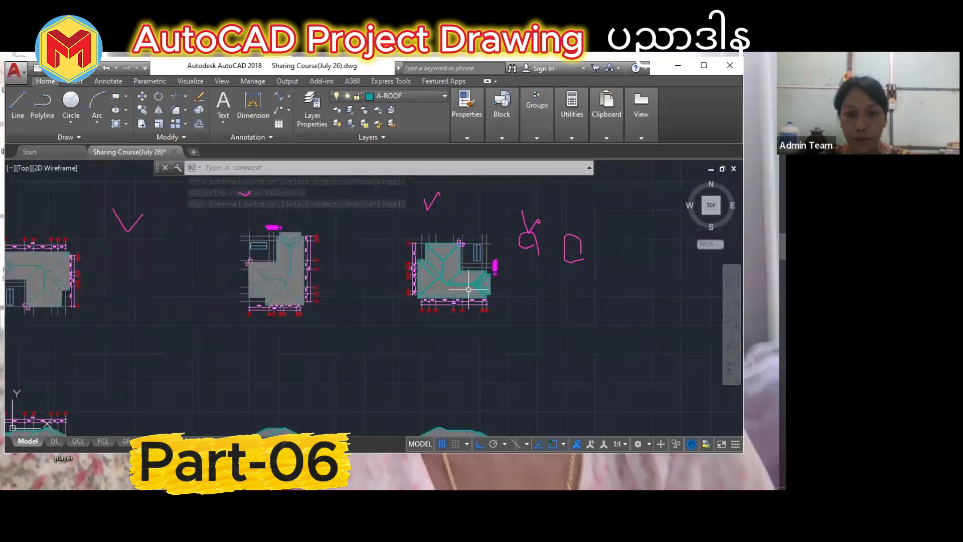
{"action": "left_click", "coordinate": [571, 337]}
{"action": "left_click", "coordinate": [362, 280]}
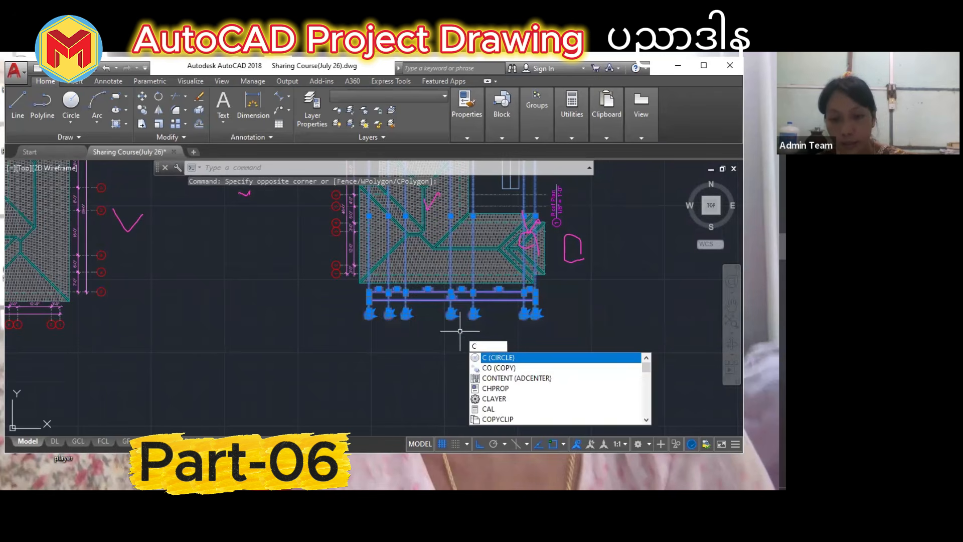
{"action": "key", "text": "Return"}
{"action": "scroll", "coordinate": [519, 280], "scroll_direction": "up", "scroll_amount": 4}
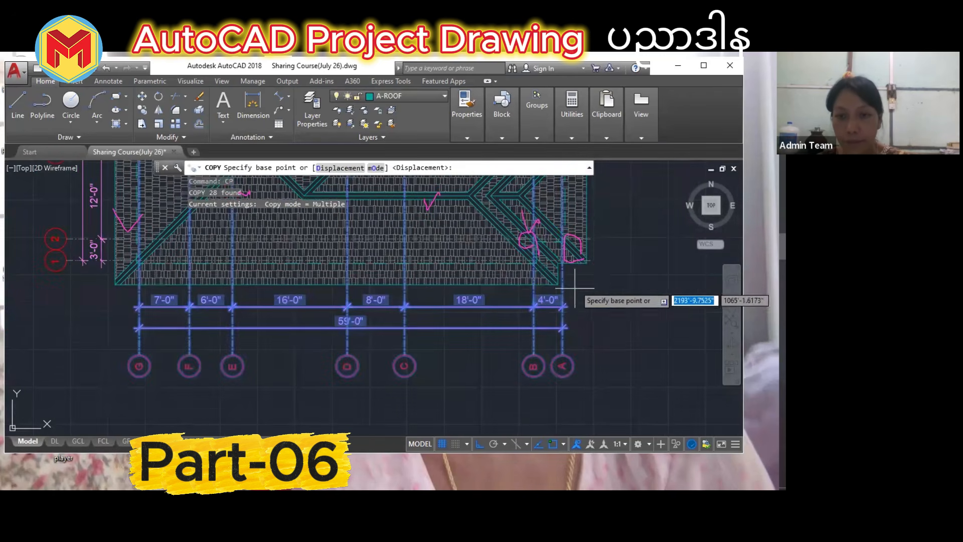
{"action": "left_click", "coordinate": [588, 262]}
{"action": "scroll", "coordinate": [572, 346], "scroll_direction": "down", "scroll_amount": 6}
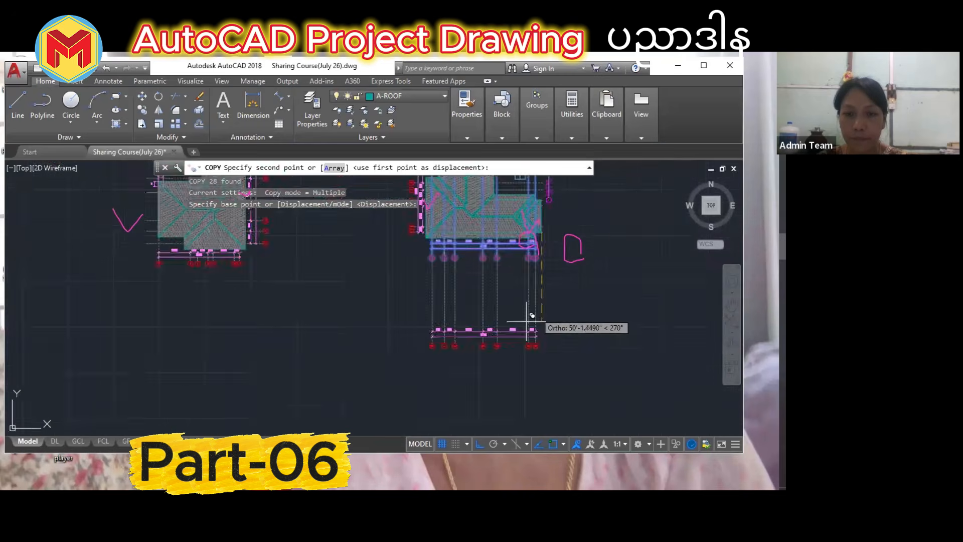
{"action": "scroll", "coordinate": [537, 303], "scroll_direction": "up", "scroll_amount": 4}
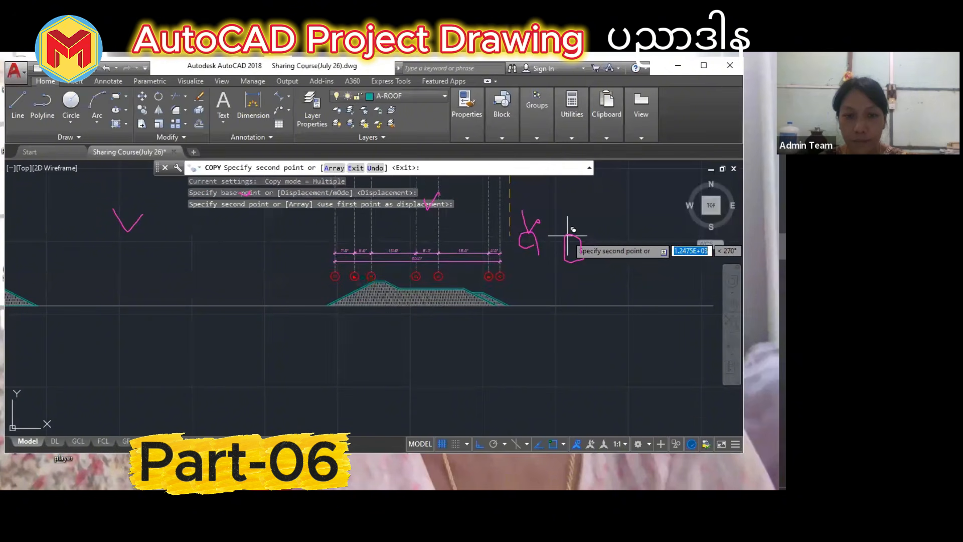
{"action": "left_click", "coordinate": [550, 251]}
{"action": "key", "text": "Return"}
{"action": "scroll", "coordinate": [550, 313], "scroll_direction": "down", "scroll_amount": 2}
{"action": "scroll", "coordinate": [532, 272], "scroll_direction": "up", "scroll_amount": 2}
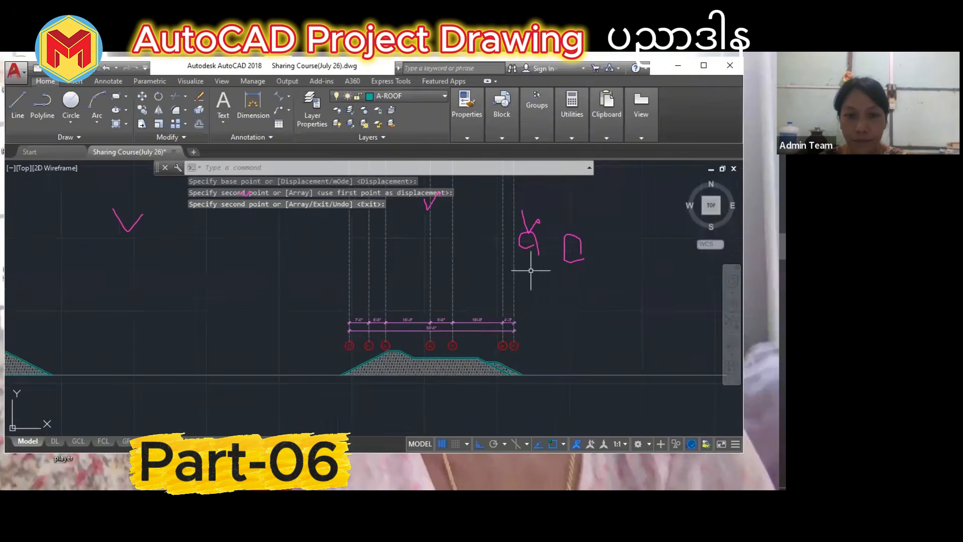
Move the seven copied vertical grid lines straight down about 71' so they pass through the roof elevation.
{"action": "left_click", "coordinate": [531, 273]}
{"action": "left_click", "coordinate": [221, 276]}
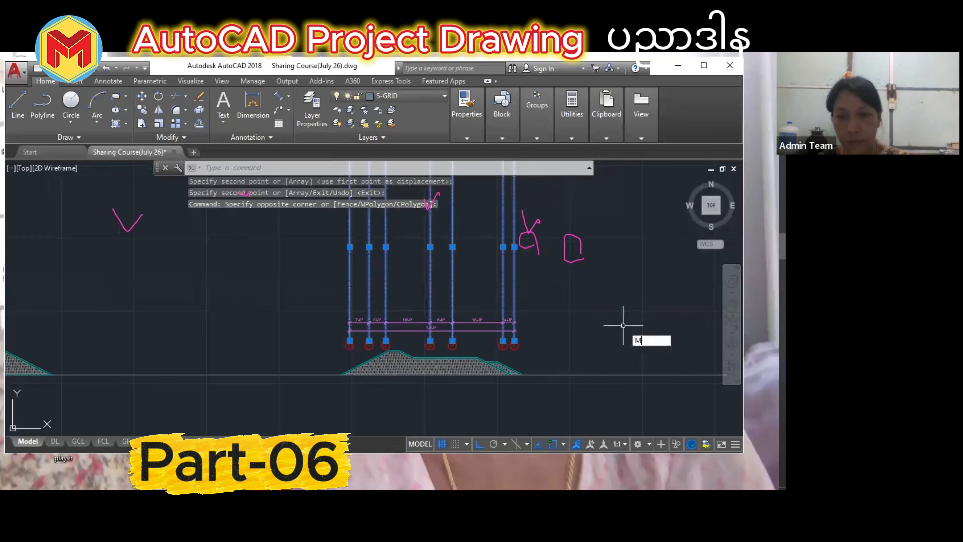
{"action": "type", "text": "M"}
{"action": "key", "text": "Return"}
{"action": "left_click", "coordinate": [602, 296]}
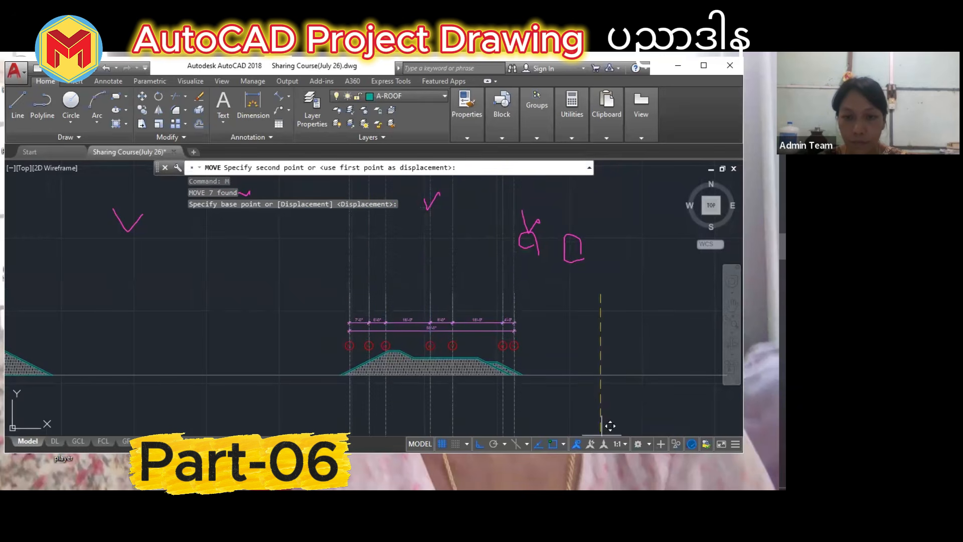
{"action": "scroll", "coordinate": [557, 369], "scroll_direction": "down", "scroll_amount": 2}
{"action": "middle_click_drag", "start_coordinate": [556, 368], "coordinate": [551, 265]}
{"action": "scroll", "coordinate": [553, 331], "scroll_direction": "up", "scroll_amount": 2}
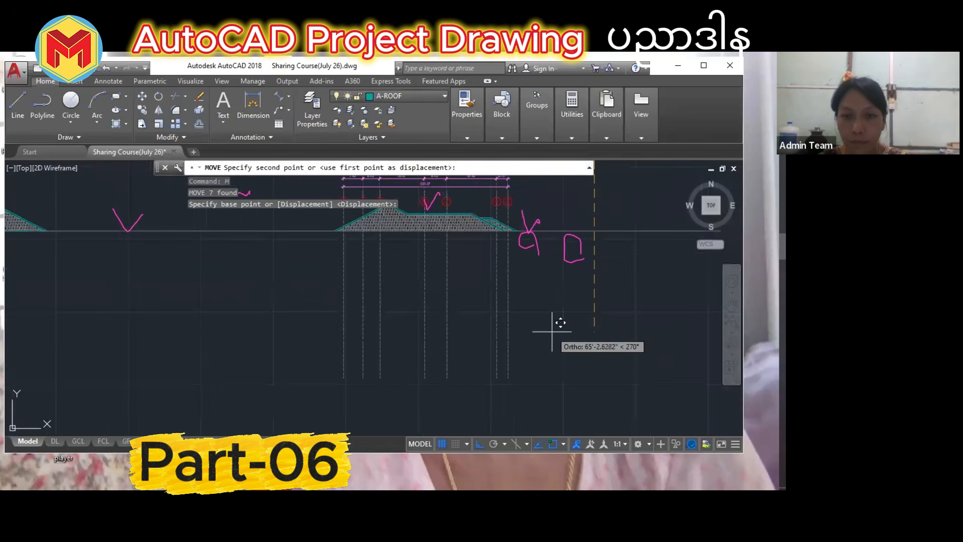
{"action": "mouse_move", "coordinate": [559, 321]}
{"action": "middle_mouse_down"}
{"action": "mouse_move", "coordinate": [548, 339]}
{"action": "mouse_move", "coordinate": [555, 361]}
{"action": "middle_mouse_up"}
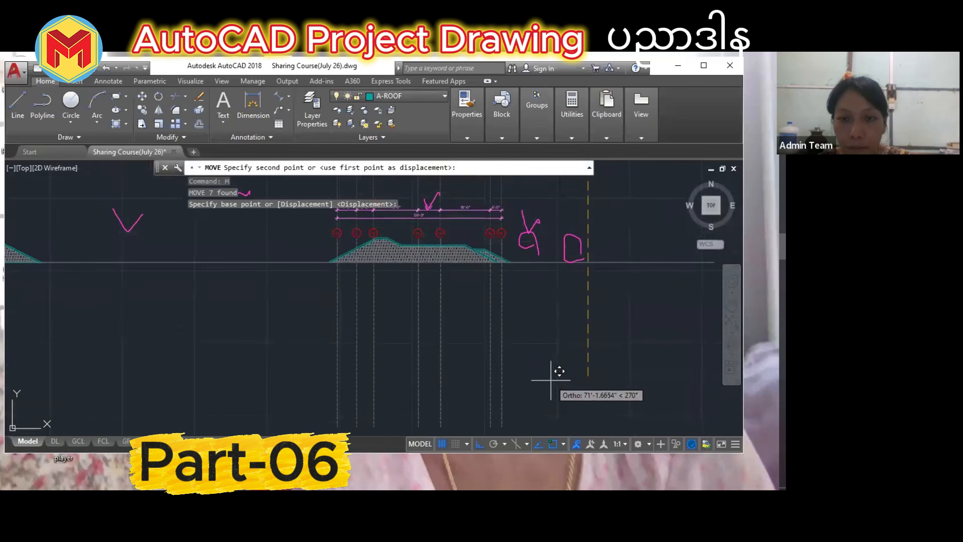
{"action": "left_click", "coordinate": [556, 378]}
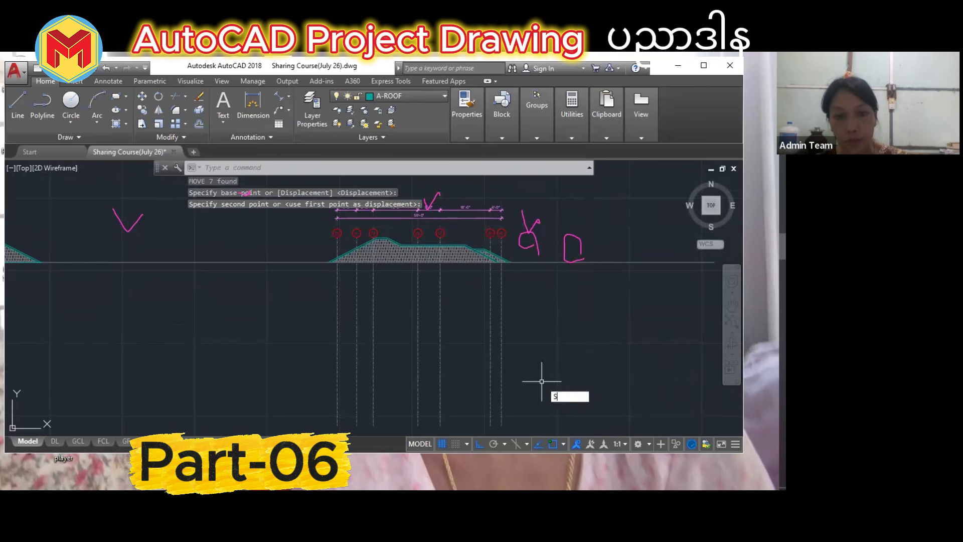
{"action": "key", "text": "space"}
{"action": "left_click", "coordinate": [579, 399]}
{"action": "left_click", "coordinate": [201, 329]}
{"action": "key", "text": "space"}
{"action": "left_click", "coordinate": [598, 405]}
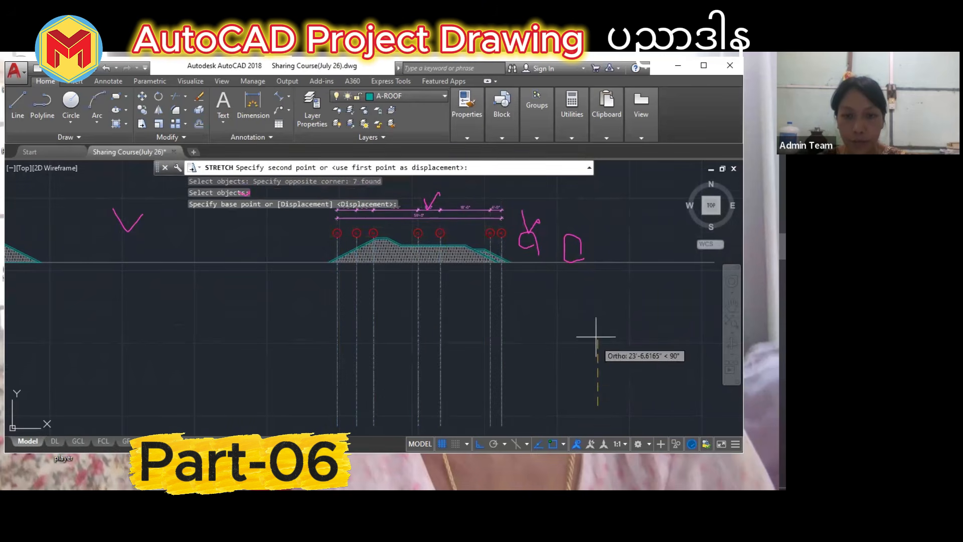
{"action": "key", "text": "Escape"}
{"action": "key", "text": "Escape"}
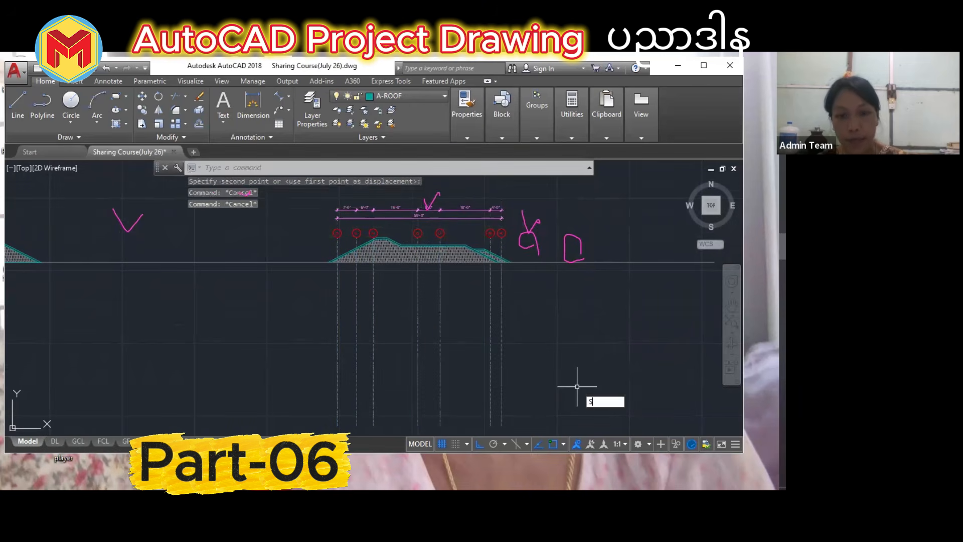
Try to shorten the seven grid lines below the elevation with Stretch, using a crossing selection over their lower part.
{"action": "type", "text": "s"}
{"action": "key", "text": "space"}
{"action": "left_click", "coordinate": [580, 408]}
{"action": "left_click", "coordinate": [290, 345]}
{"action": "key", "text": "space"}
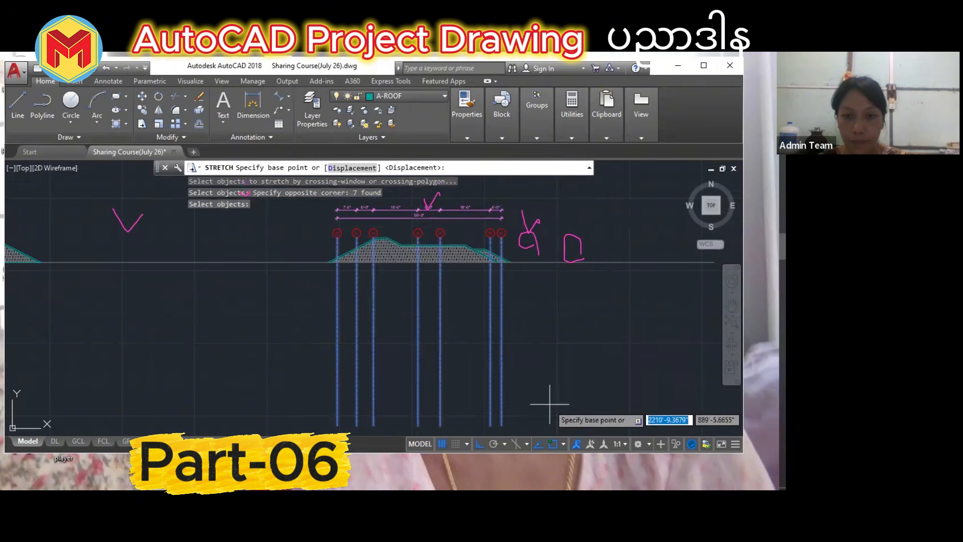
{"action": "left_click", "coordinate": [550, 403]}
{"action": "left_click", "coordinate": [558, 362]}
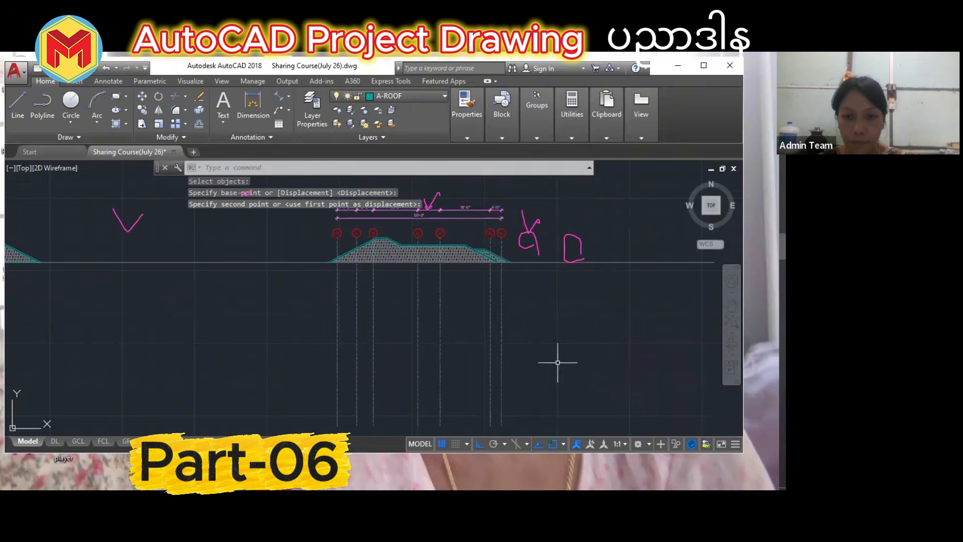
Try again to stretch the preselected grid lines upward, using a grid line's lower endpoint as the base point.
{"action": "left_click", "coordinate": [535, 412]}
{"action": "left_click", "coordinate": [237, 340]}
{"action": "type", "text": "s"}
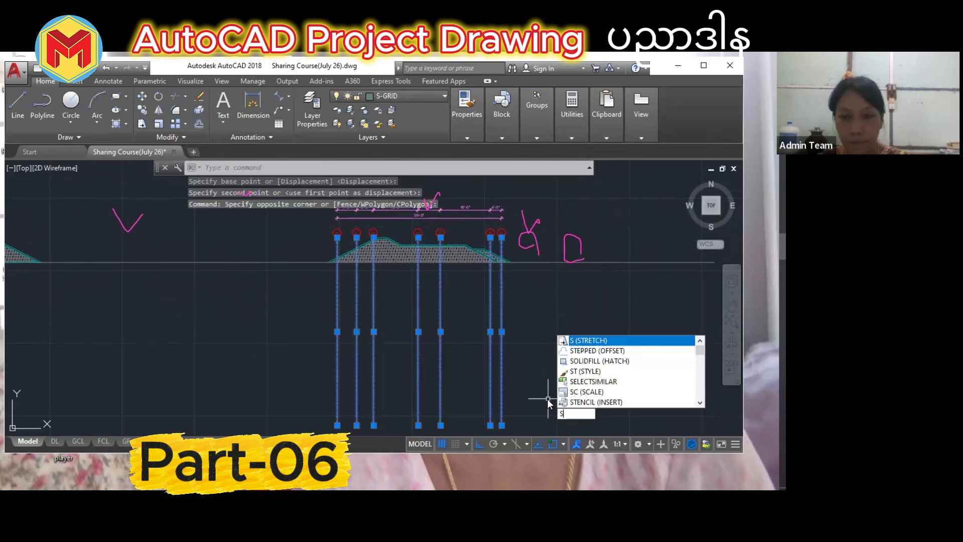
{"action": "key", "text": "space"}
{"action": "left_click", "coordinate": [502, 426]}
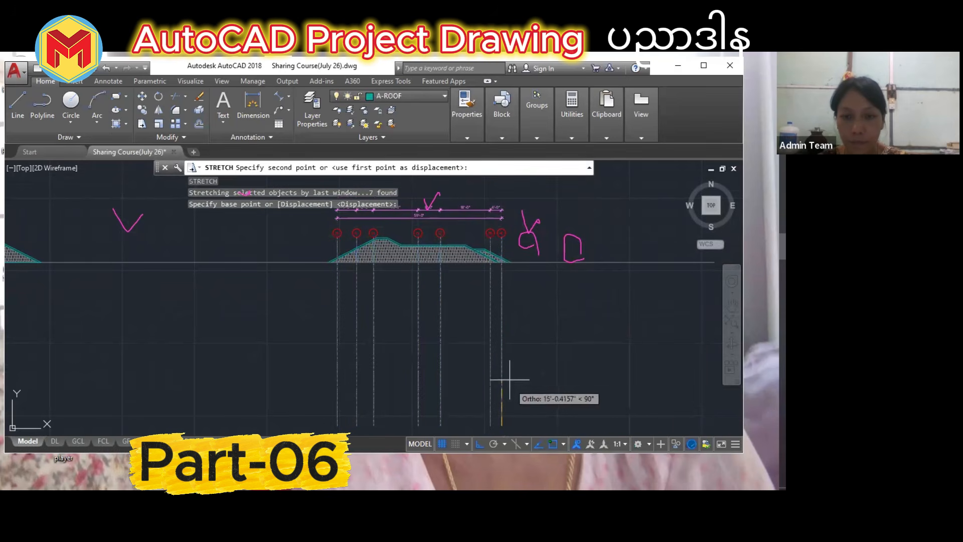
{"action": "left_click", "coordinate": [506, 323]}
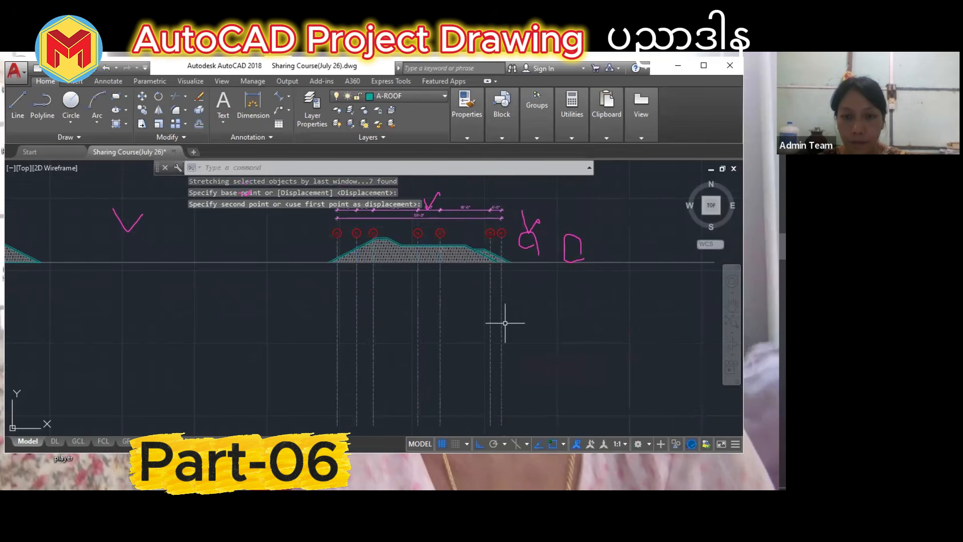
{"action": "left_click", "coordinate": [529, 381]}
{"action": "left_click", "coordinate": [294, 335]}
{"action": "key", "text": "space"}
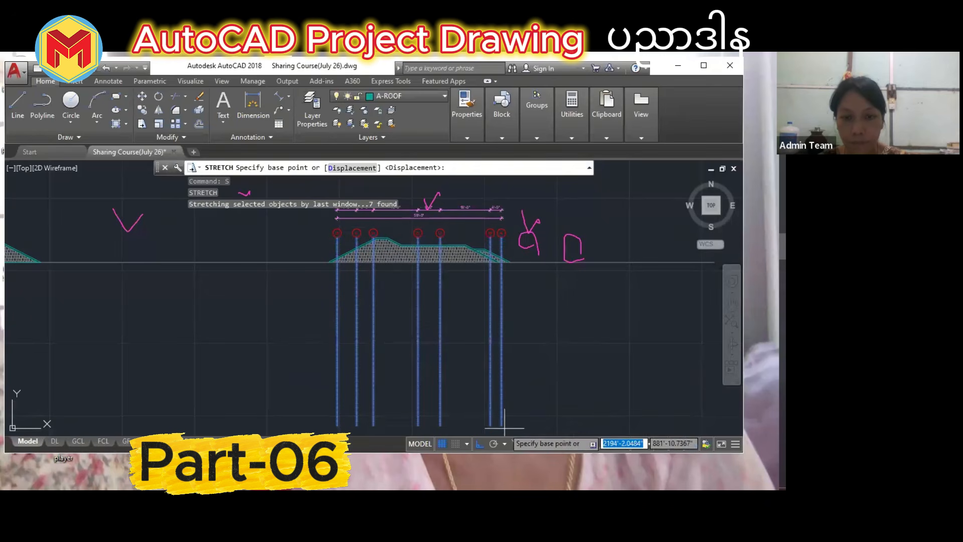
{"action": "left_click", "coordinate": [490, 425]}
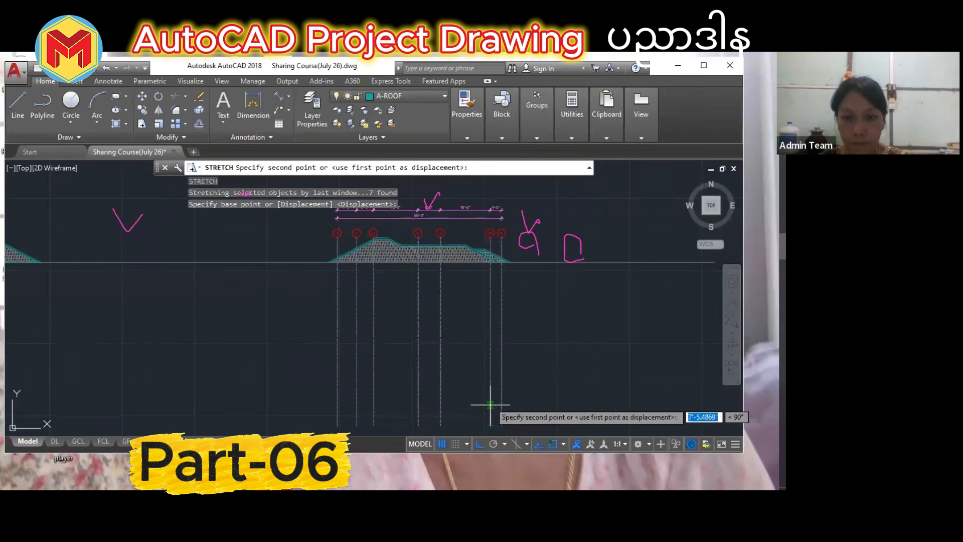
{"action": "left_click", "coordinate": [487, 333]}
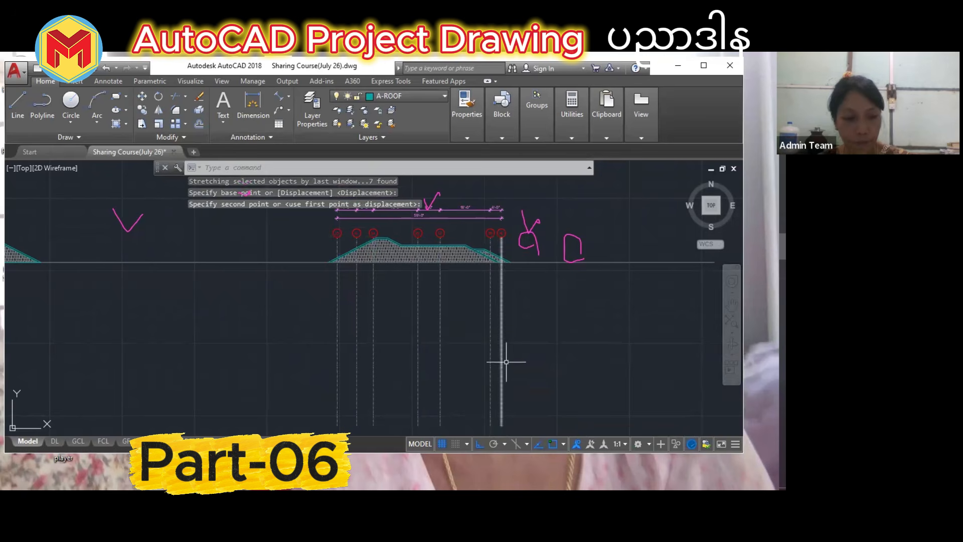
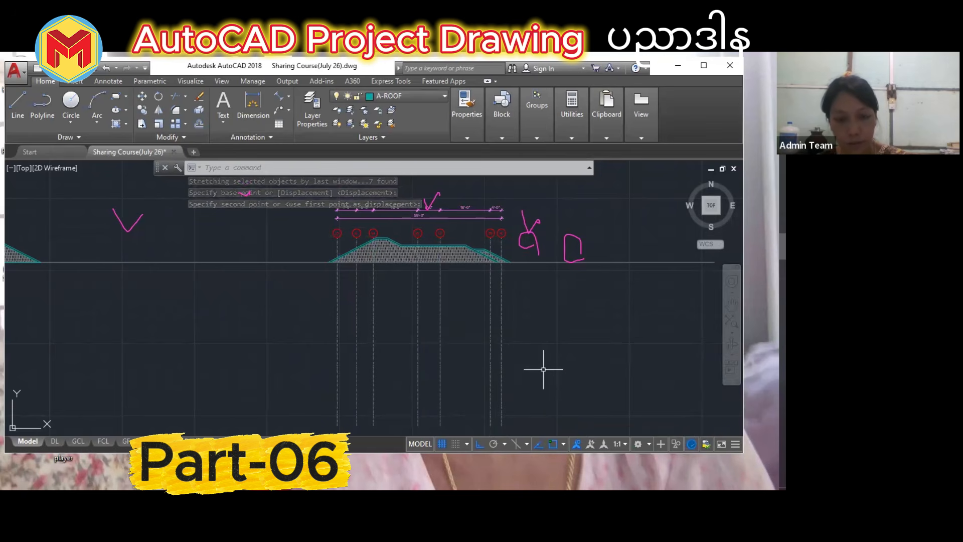
Draw a horizontal helper line across all seven grid lines a short distance below the elevation's ground line.
{"action": "type", "text": "l"}
{"action": "key", "text": "space"}
{"action": "left_click", "coordinate": [292, 301]}
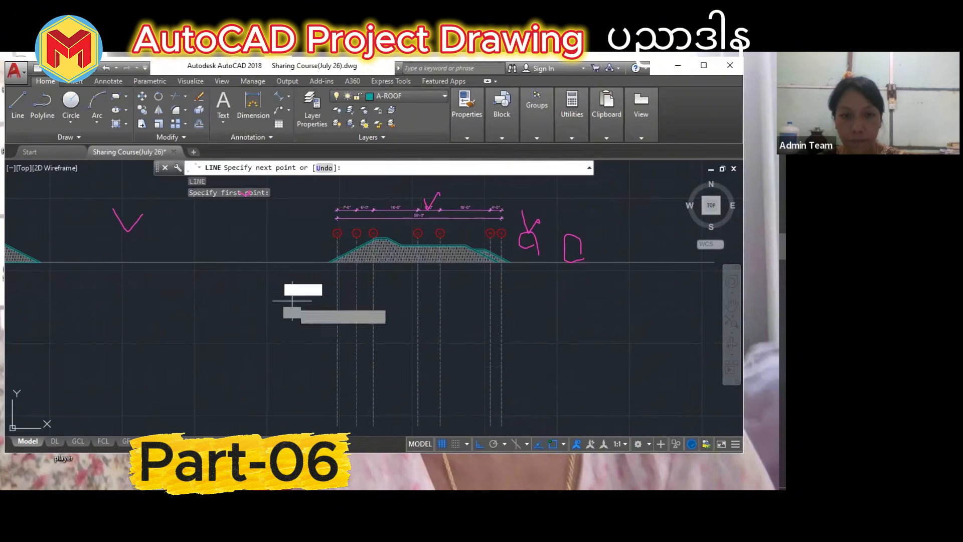
{"action": "left_click", "coordinate": [589, 341]}
{"action": "key", "text": "space"}
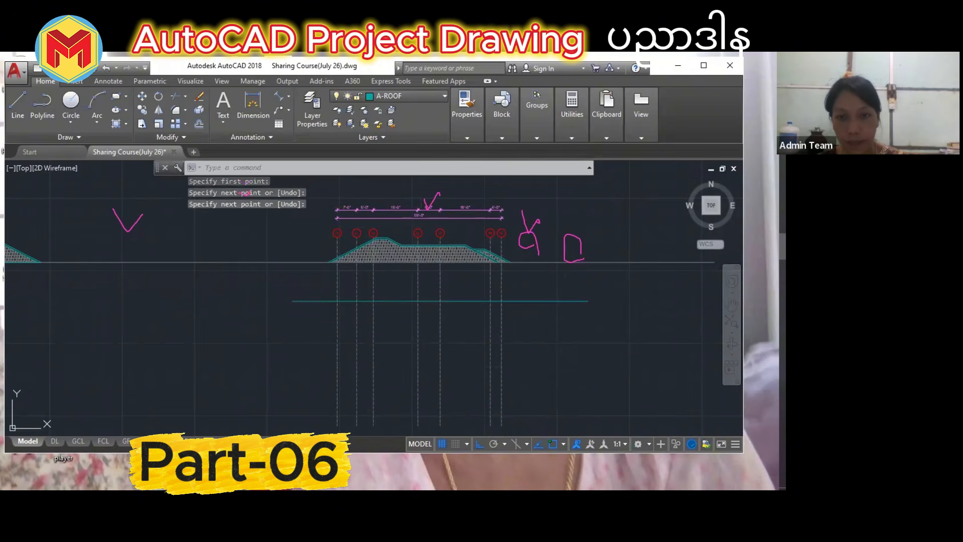
Trim the seven grid lines below the horizontal helper line and delete the helper line.
{"action": "type", "text": "tr"}
{"action": "key", "text": "space"}
{"action": "key", "text": "space"}
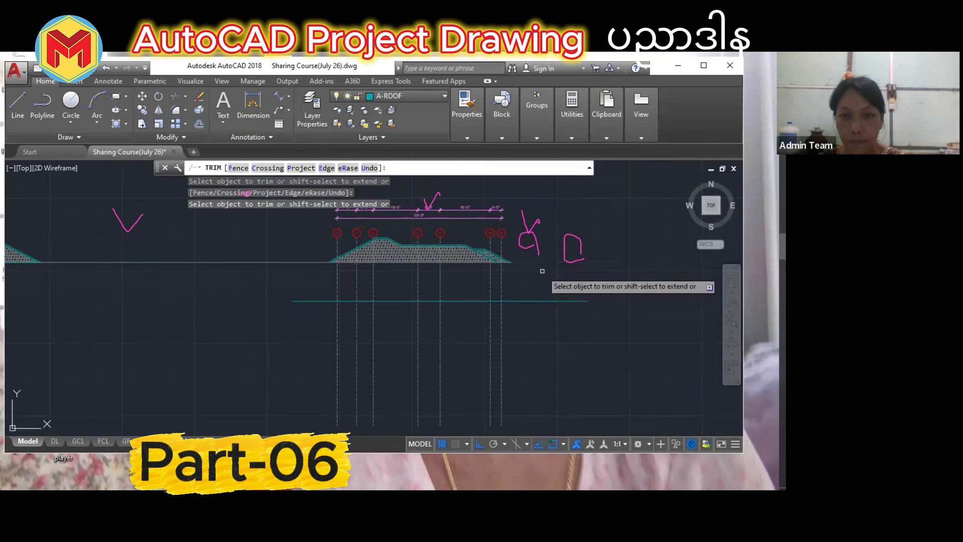
{"action": "type", "text": "u"}
{"action": "key", "text": "space"}
{"action": "left_click", "coordinate": [539, 363]}
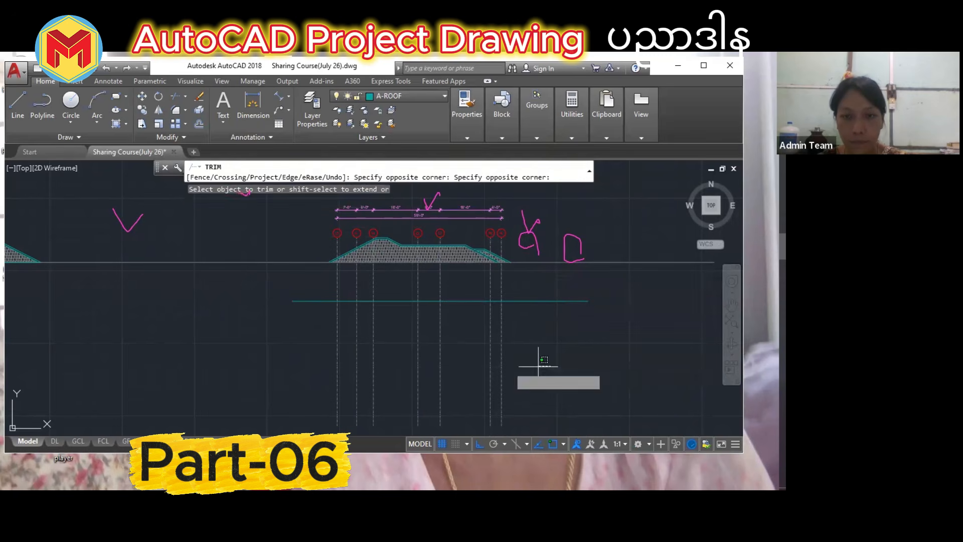
{"action": "left_click", "coordinate": [278, 368]}
{"action": "key", "text": "Escape"}
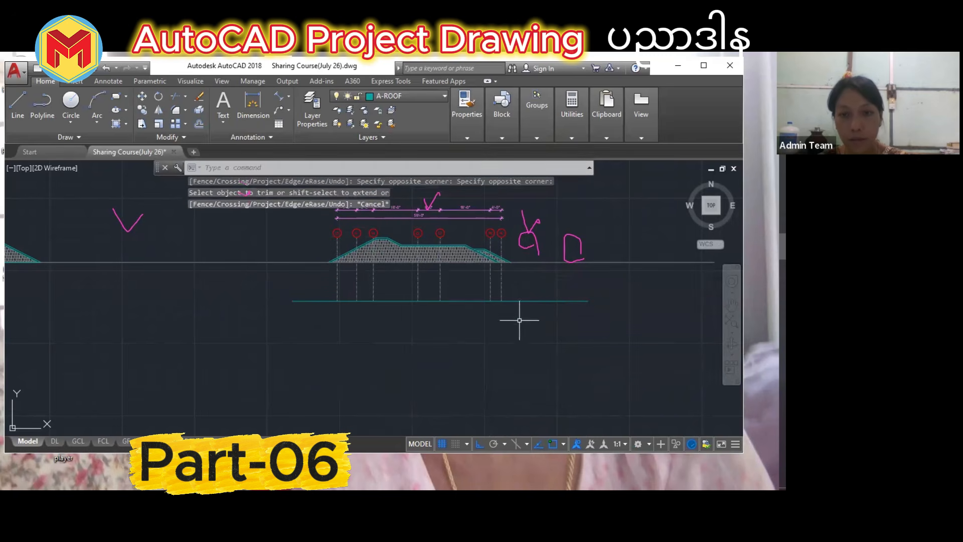
{"action": "left_click", "coordinate": [535, 289]}
{"action": "left_click", "coordinate": [536, 322]}
{"action": "key", "text": "Delete"}
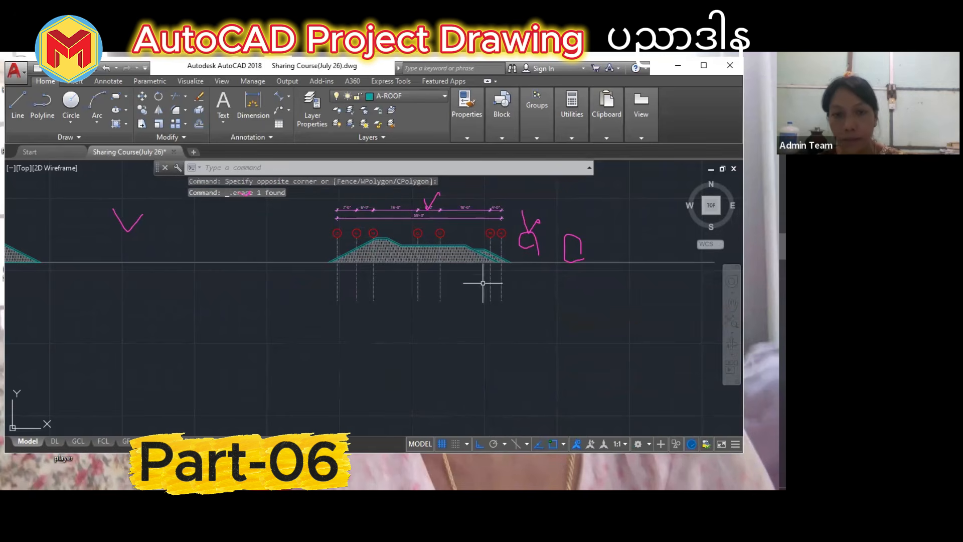
Try to rotate the seven bubble letters G to A together by -90 degrees, using bubble A's centre as the base point.
{"action": "scroll", "coordinate": [333, 322], "scroll_direction": "up", "scroll_amount": 4}
{"action": "scroll", "coordinate": [351, 323], "scroll_direction": "down", "scroll_amount": 1}
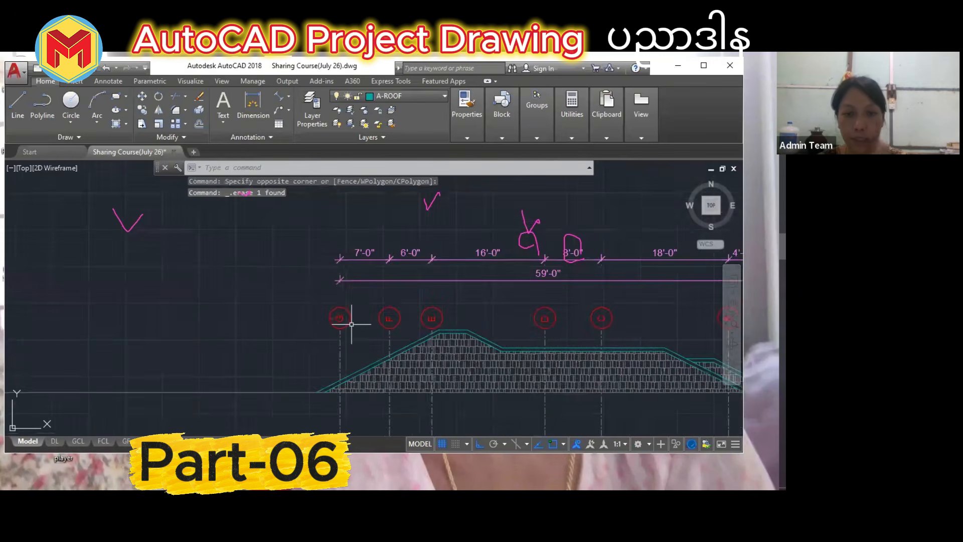
{"action": "scroll", "coordinate": [352, 324], "scroll_direction": "up", "scroll_amount": 2}
{"action": "key", "text": "Return"}
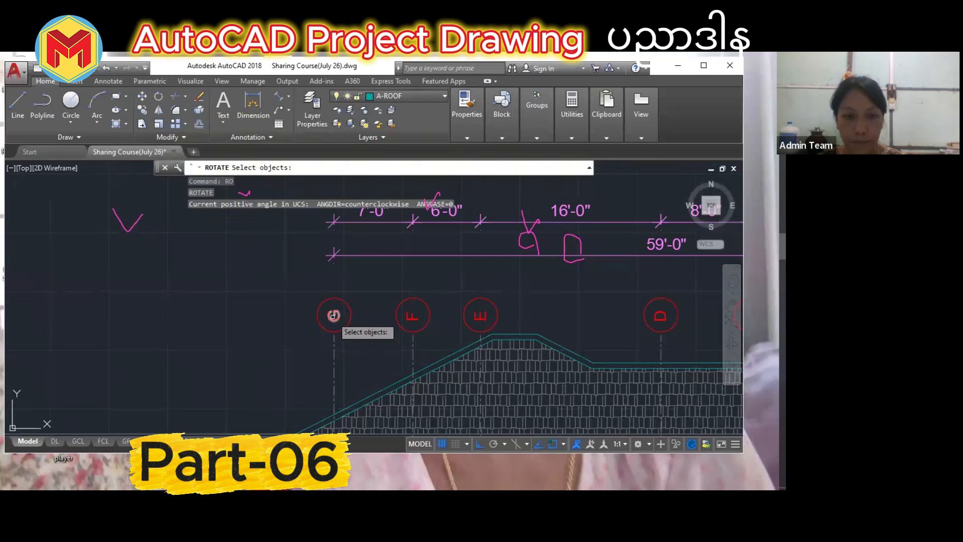
{"action": "left_click", "coordinate": [335, 315]}
{"action": "left_click", "coordinate": [413, 316]}
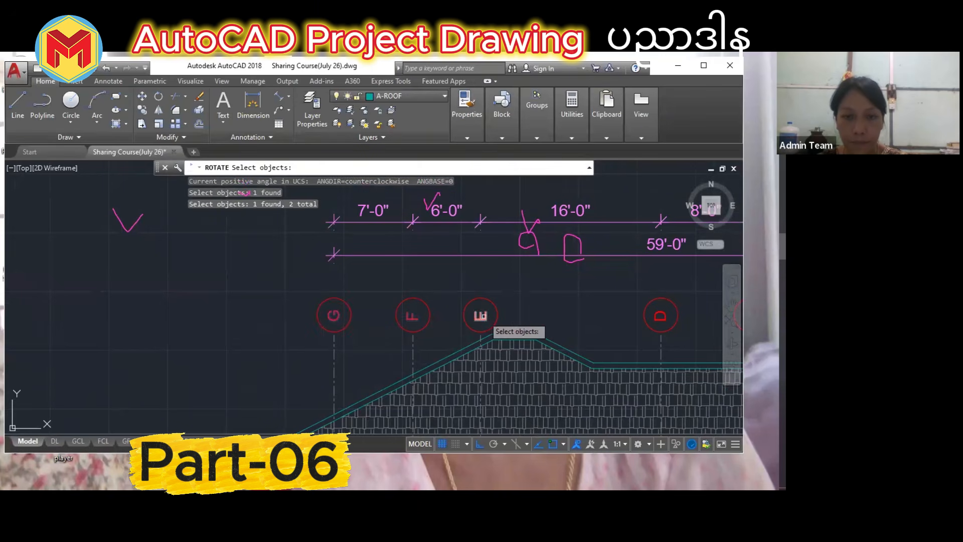
{"action": "left_click", "coordinate": [487, 315]}
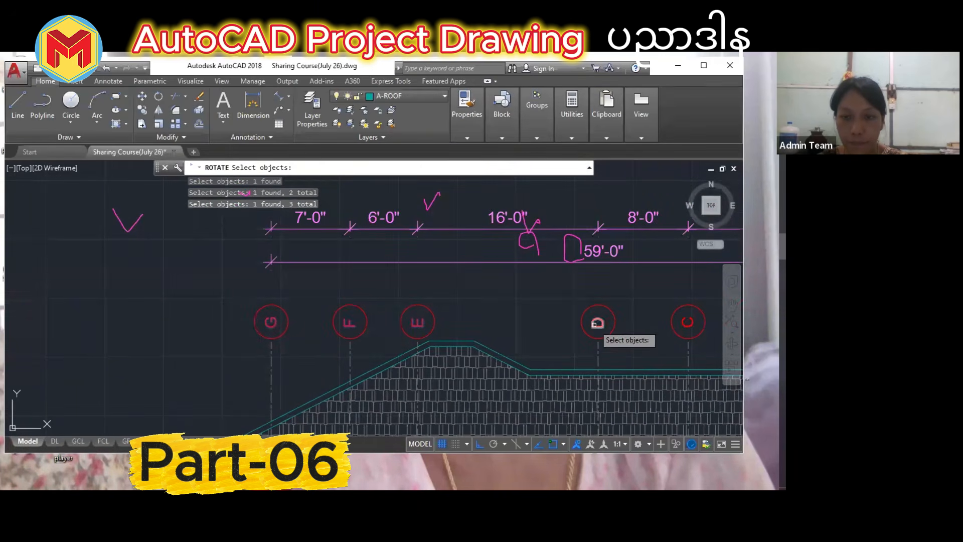
{"action": "left_click", "coordinate": [597, 322]}
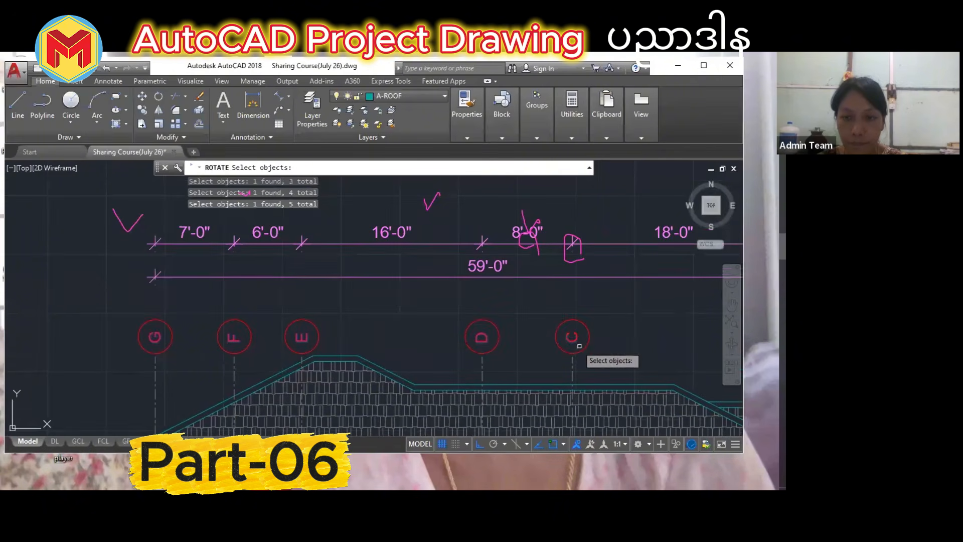
{"action": "middle_click_drag", "start_coordinate": [580, 346], "coordinate": [446, 344]}
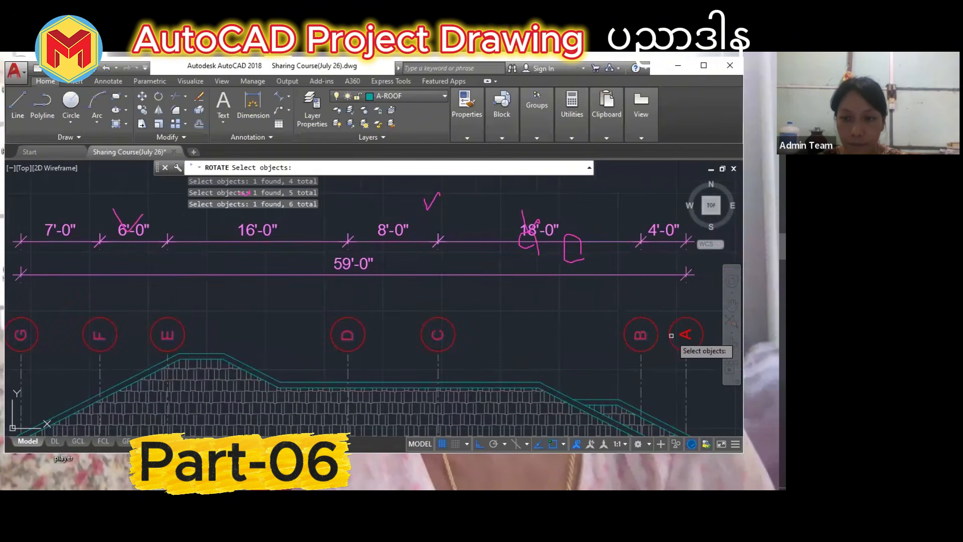
{"action": "key", "text": "Return"}
{"action": "scroll", "coordinate": [622, 361], "scroll_direction": "down", "scroll_amount": 2}
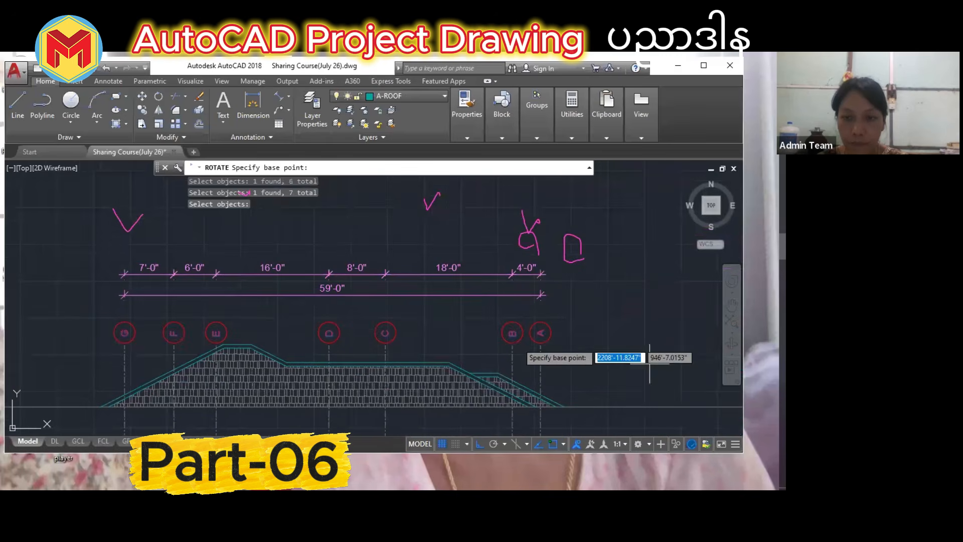
{"action": "left_click", "coordinate": [541, 333]}
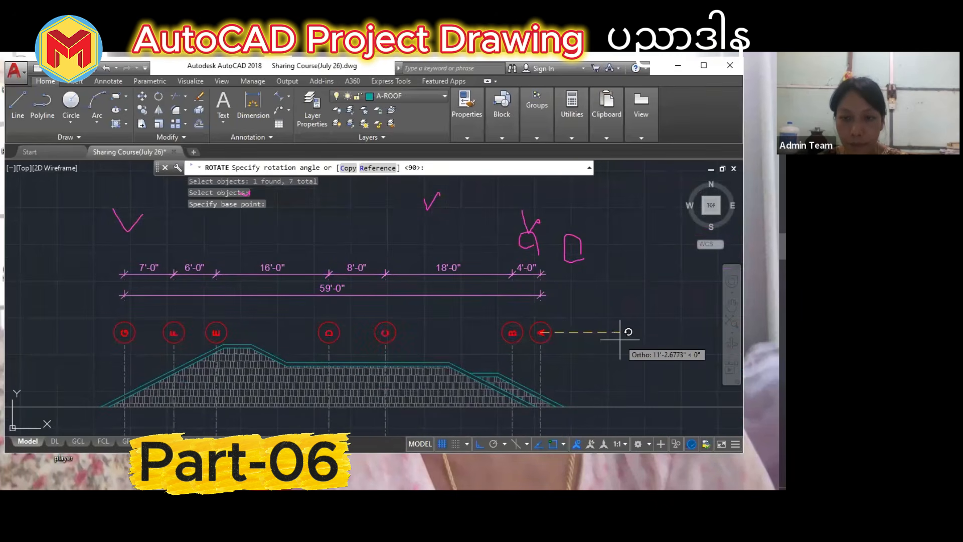
{"action": "type", "text": "-90"}
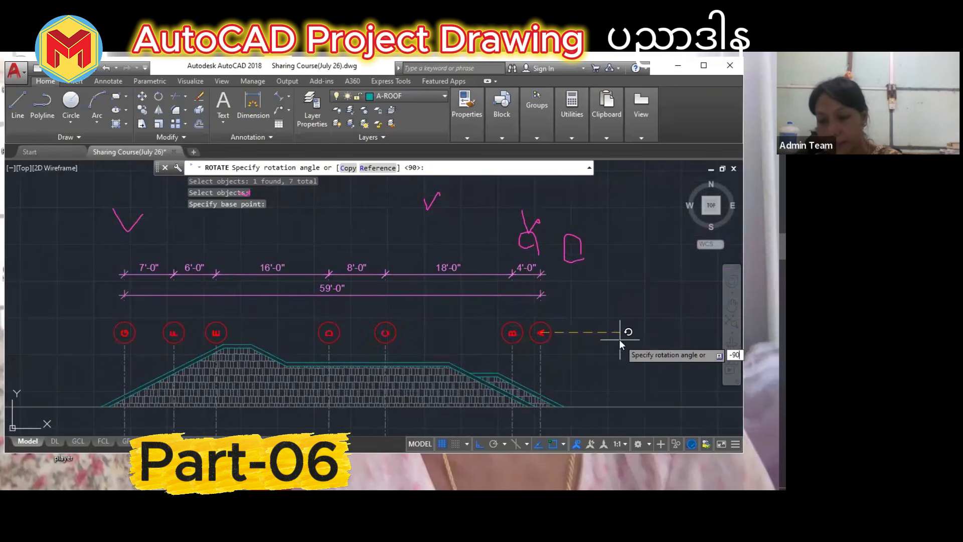
{"action": "key", "text": "Return"}
{"action": "scroll", "coordinate": [597, 362], "scroll_direction": "down", "scroll_amount": 1}
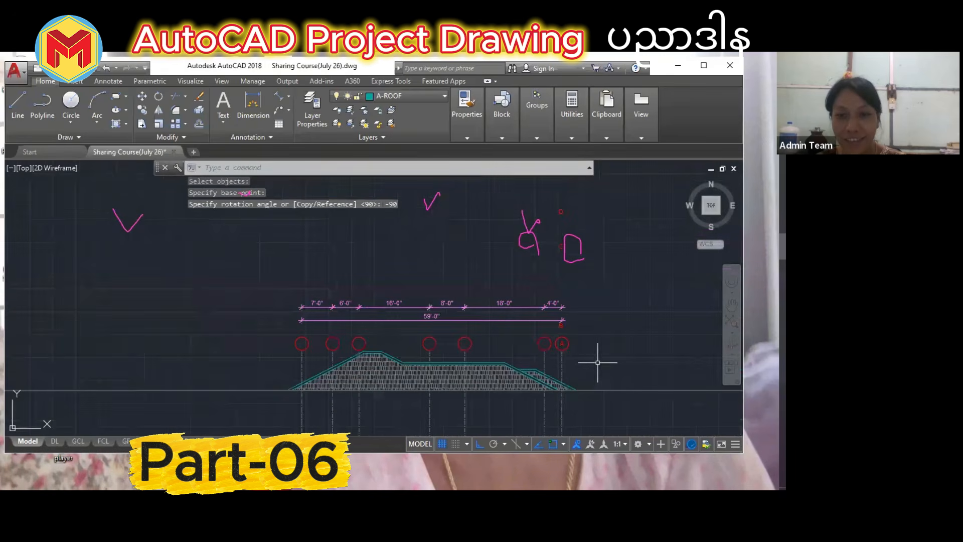
Undo the joint rotation of the seven bubble letters.
{"action": "key", "text": "ctrl+z"}
{"action": "key", "text": "ctrl+z"}
{"action": "key", "text": "ctrl+z"}
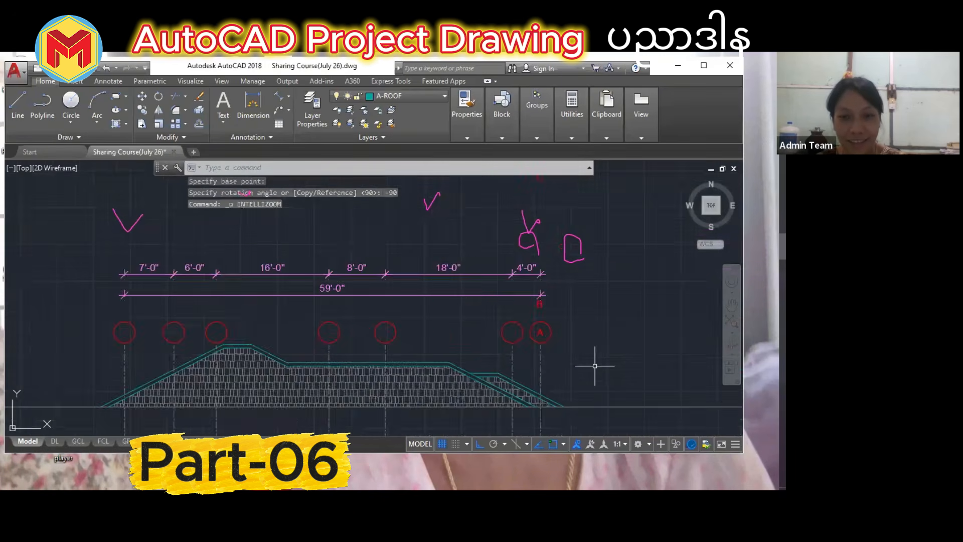
Rotate only the letter G by -90 degrees about the centre of its grid bubble.
{"action": "scroll", "coordinate": [346, 211], "scroll_direction": "up", "scroll_amount": 5}
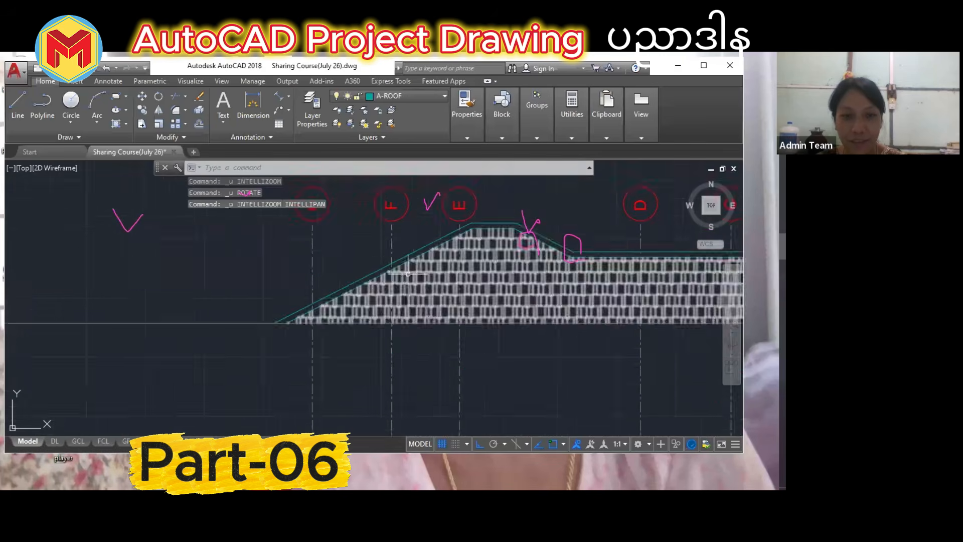
{"action": "type", "text": "R"}
{"action": "key", "text": "Return"}
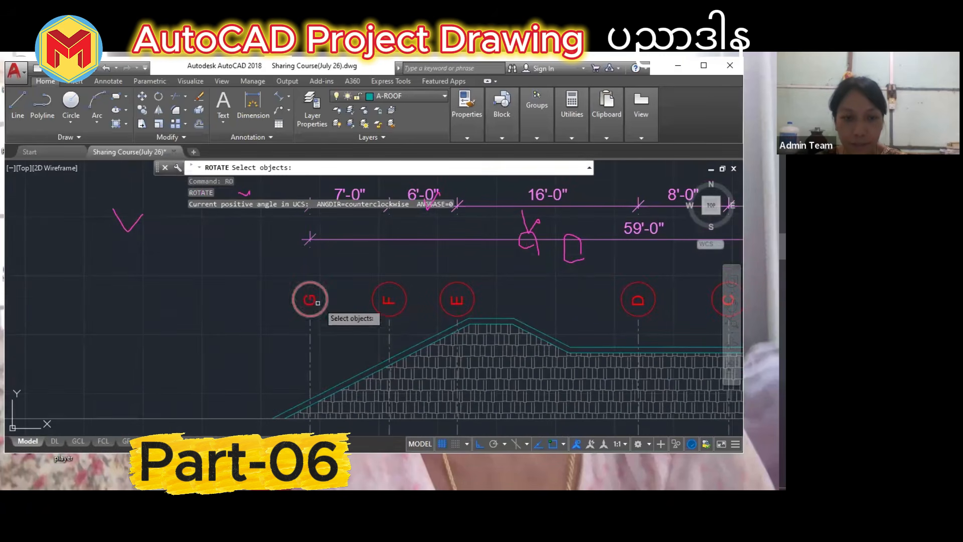
{"action": "left_click", "coordinate": [308, 300]}
{"action": "key", "text": "Return"}
{"action": "left_click", "coordinate": [323, 297]}
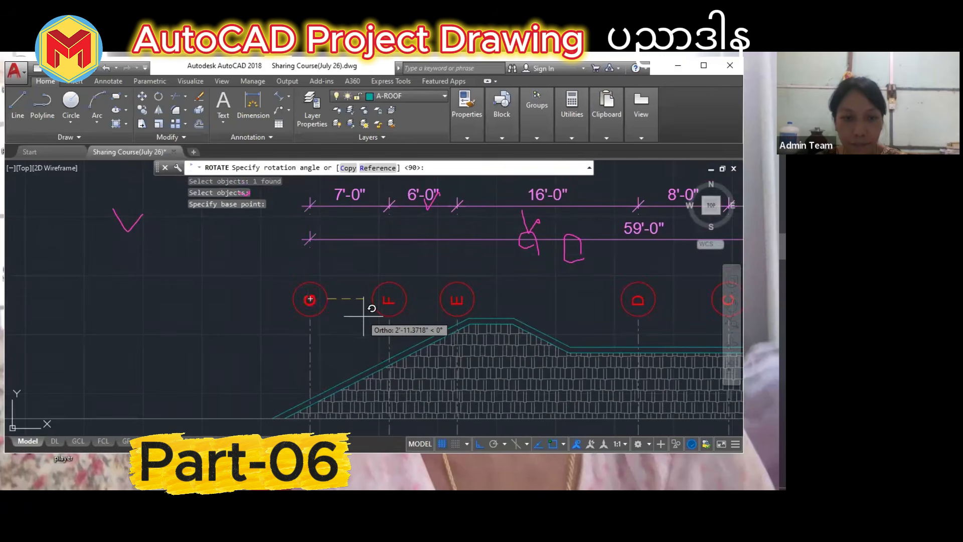
{"action": "type", "text": "-90"}
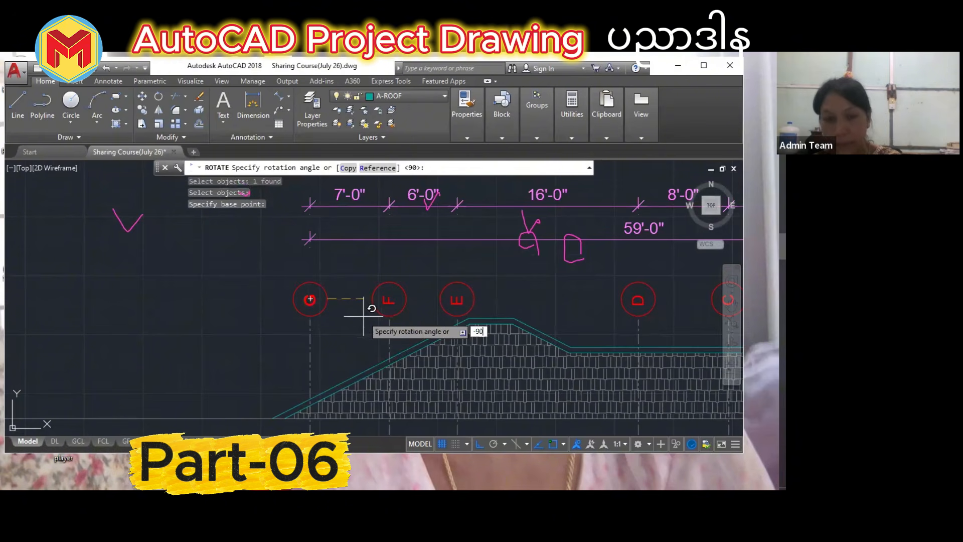
{"action": "key", "text": "Return"}
{"action": "scroll", "coordinate": [326, 281], "scroll_direction": "up", "scroll_amount": 4}
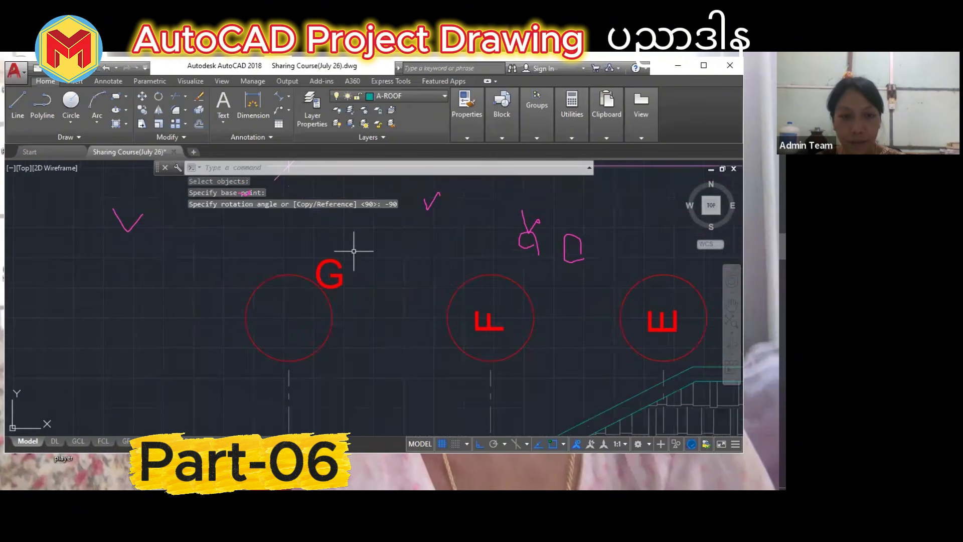
Move the rotated letter G back inside its grid bubble with Ortho turned off.
{"action": "left_click", "coordinate": [338, 274]}
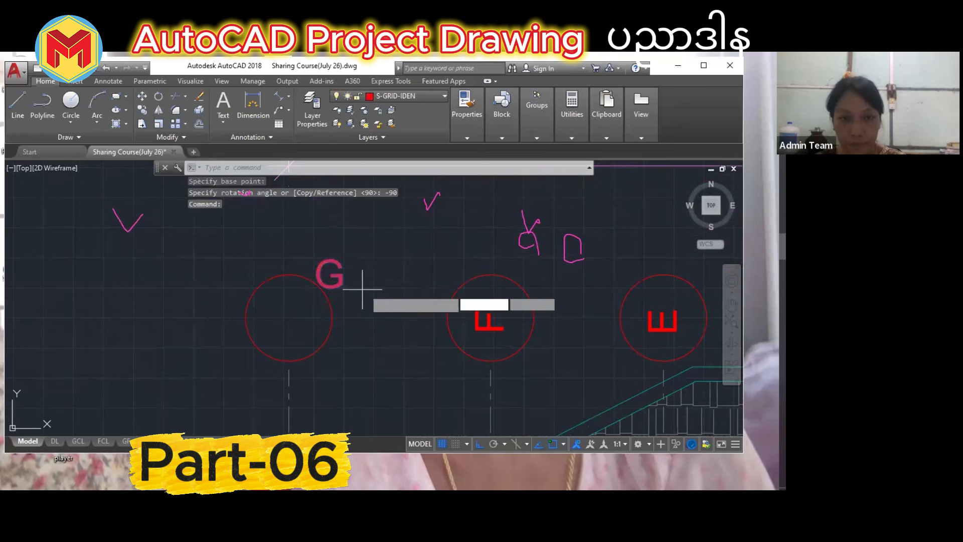
{"action": "type", "text": "m"}
{"action": "key", "text": "Return"}
{"action": "left_click", "coordinate": [371, 278]}
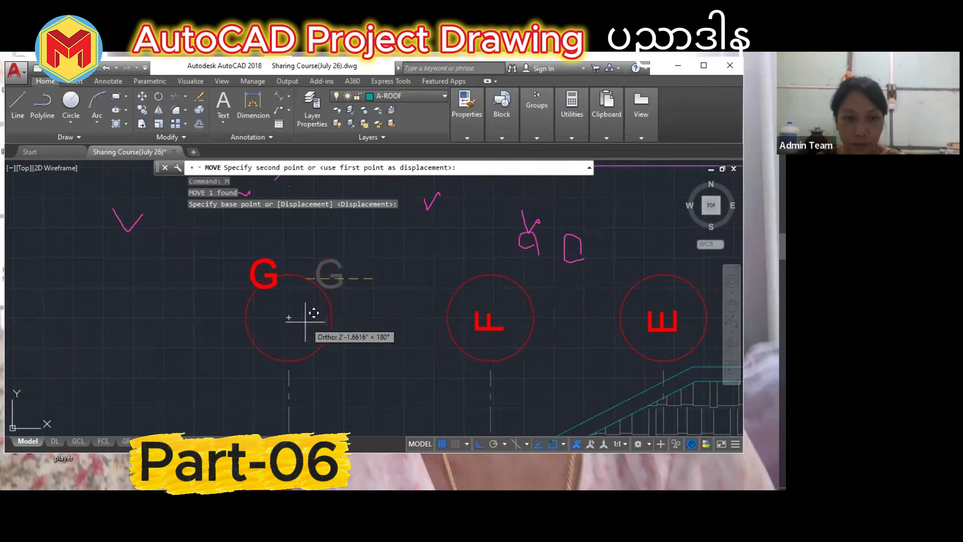
{"action": "key", "text": "F8"}
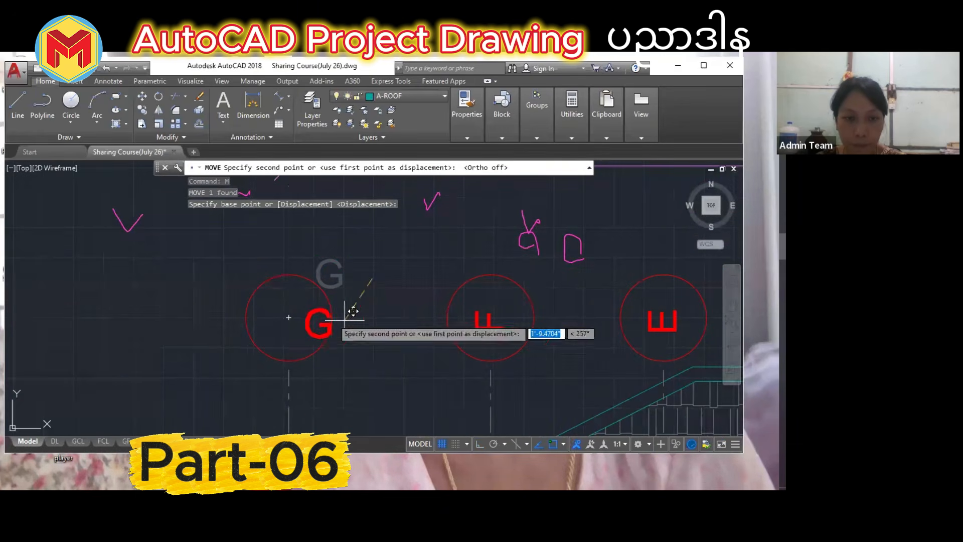
{"action": "left_click", "coordinate": [324, 325]}
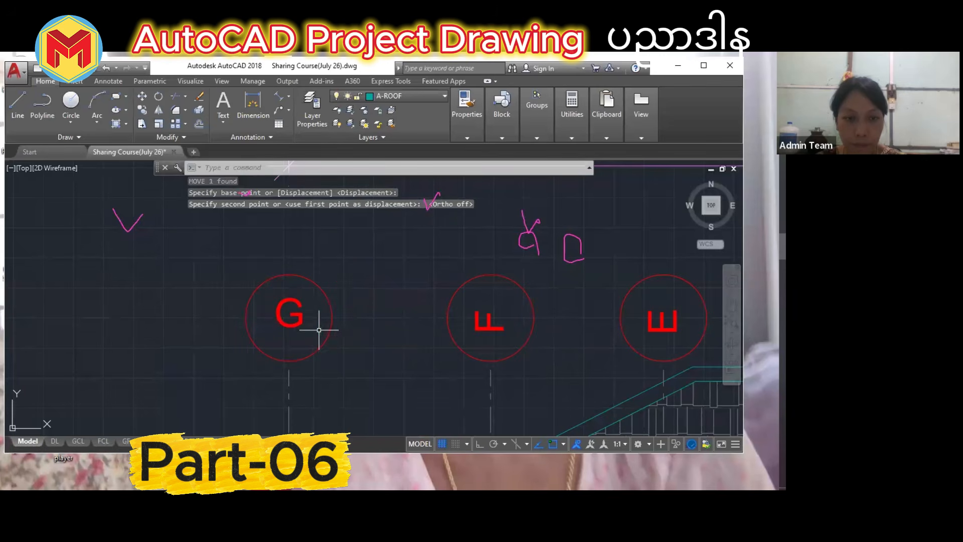
Move the letter G slightly downward within its grid bubble.
{"action": "left_click", "coordinate": [303, 317]}
{"action": "type", "text": "m"}
{"action": "key", "text": "Return"}
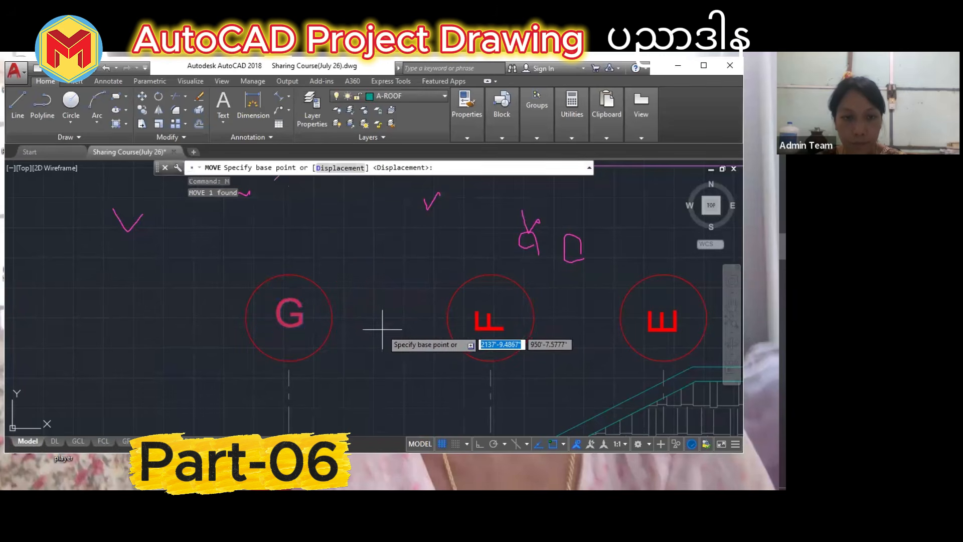
{"action": "left_click", "coordinate": [381, 329]}
{"action": "left_click", "coordinate": [378, 339]}
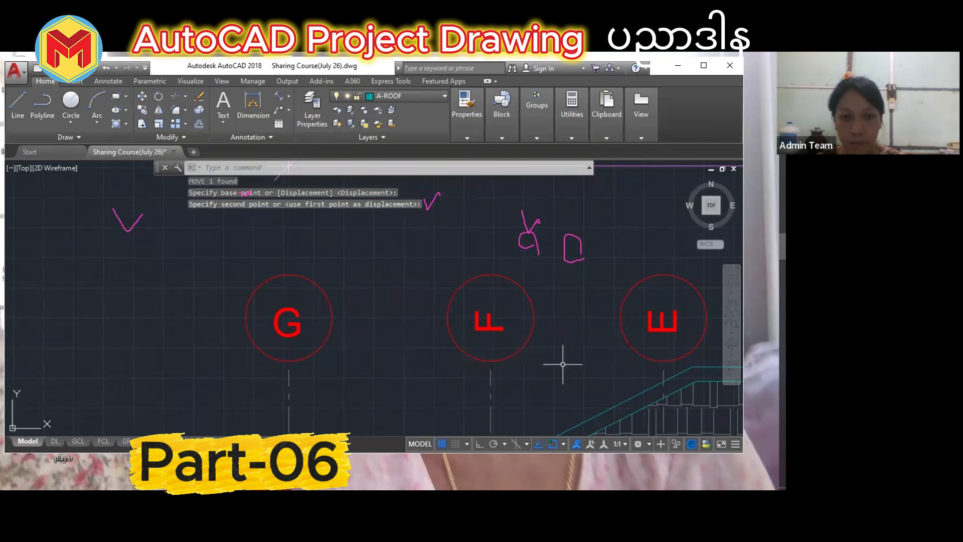
Rotate the F bubble circle together with its letter by -90 degrees, using a base point at the bubble's centre.
{"action": "middle_click_drag", "start_coordinate": [552, 353], "coordinate": [531, 362]}
{"action": "type", "text": "ro"}
{"action": "key", "text": "Return"}
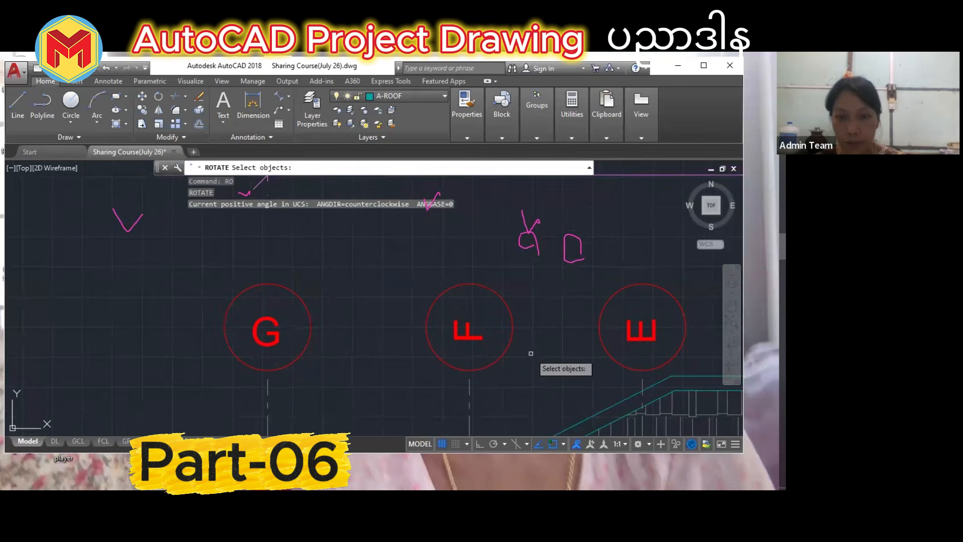
{"action": "left_click", "coordinate": [547, 358]}
{"action": "left_click", "coordinate": [391, 318]}
{"action": "key", "text": "Return"}
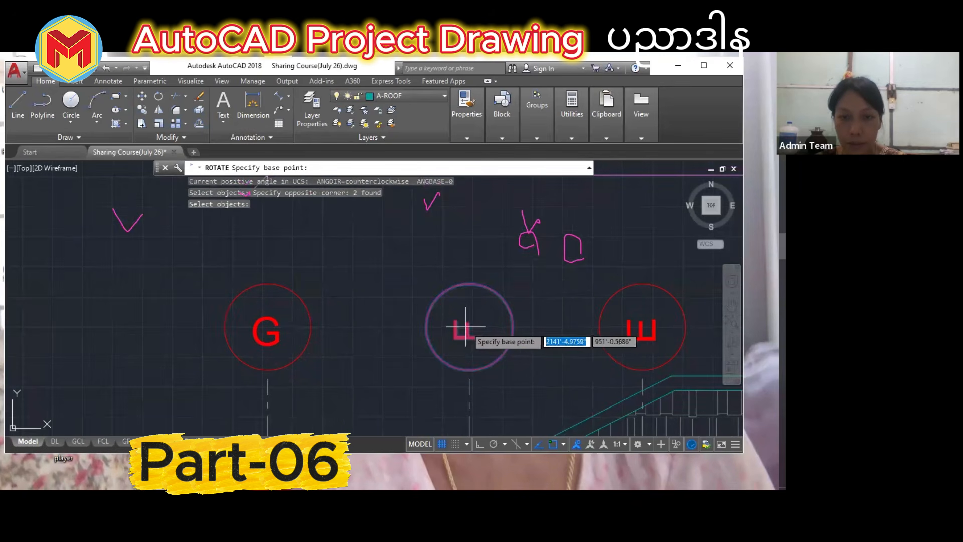
{"action": "left_click", "coordinate": [467, 328]}
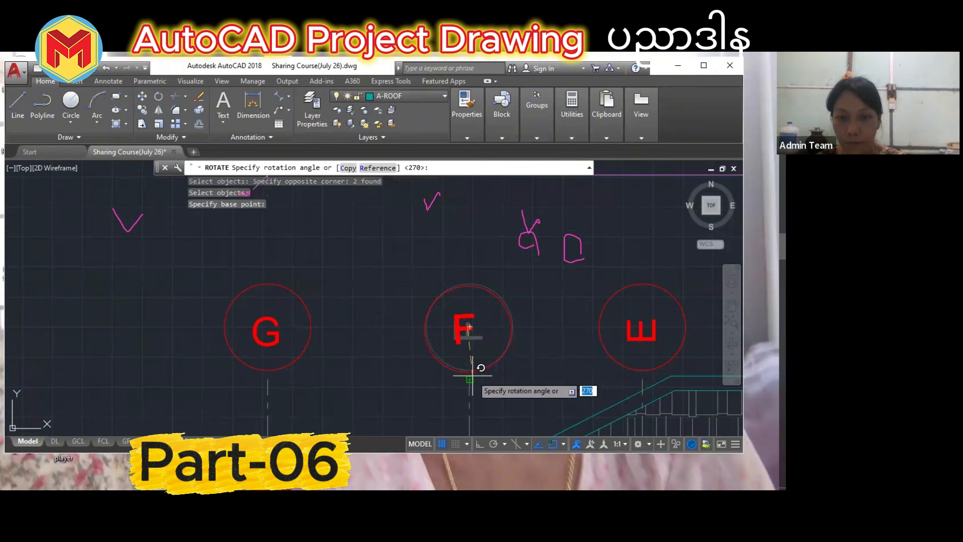
{"action": "type", "text": "-"}
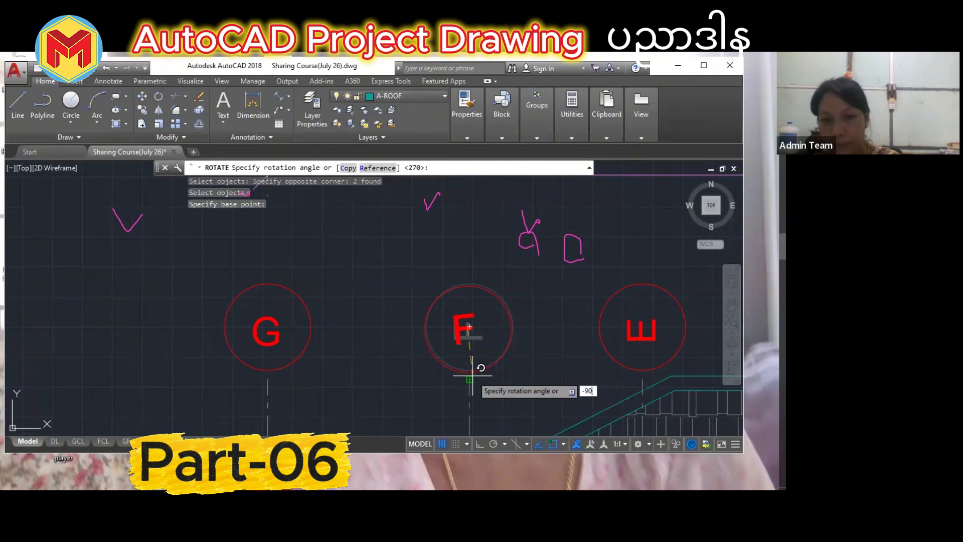
{"action": "type", "text": "90"}
{"action": "key", "text": "Return"}
{"action": "scroll", "coordinate": [507, 338], "scroll_direction": "down", "scroll_amount": 3}
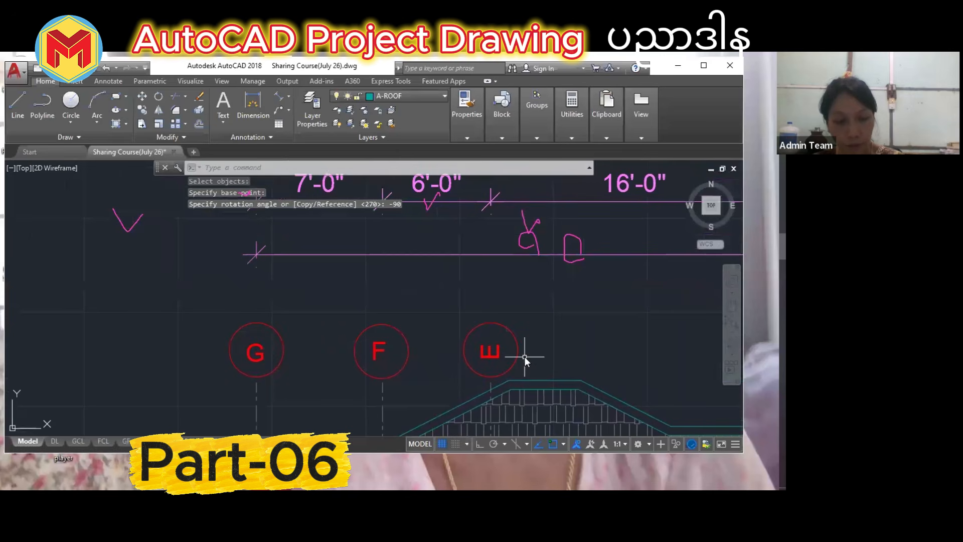
Try to rotate the E bubble and its letter by -90 degrees about a base point beside the bubble.
{"action": "type", "text": "RO"}
{"action": "key", "text": "Return"}
{"action": "left_click", "coordinate": [542, 356]}
{"action": "left_click", "coordinate": [441, 322]}
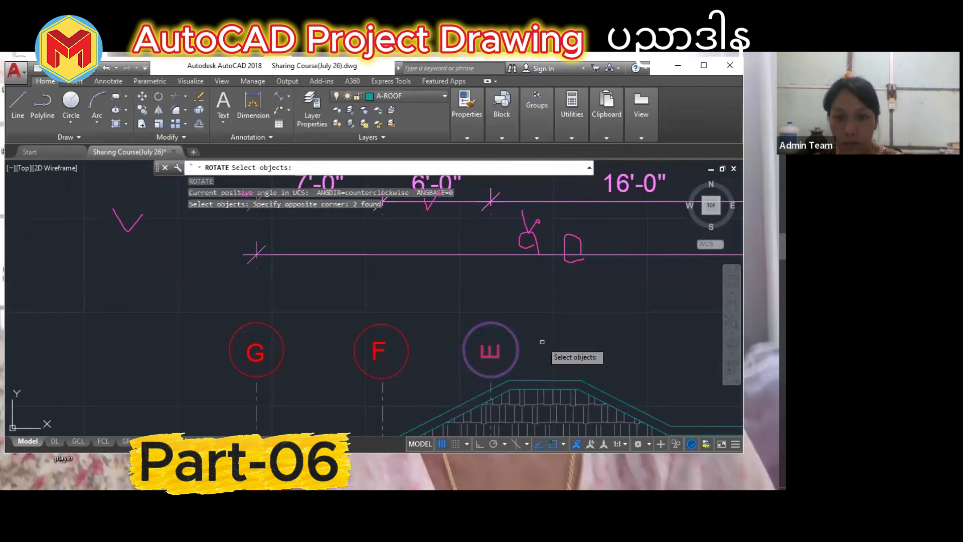
{"action": "key", "text": "Return"}
{"action": "left_click", "coordinate": [541, 335]}
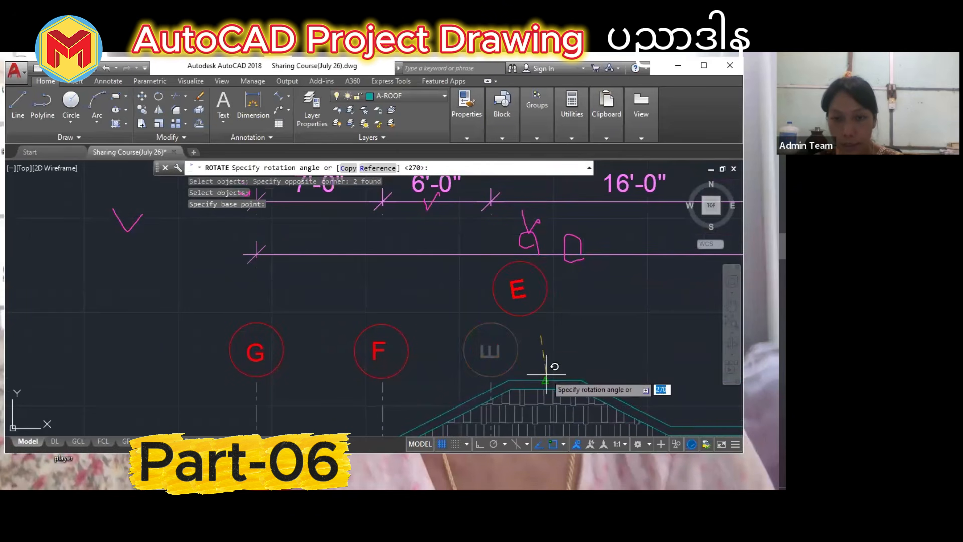
{"action": "type", "text": "-90"}
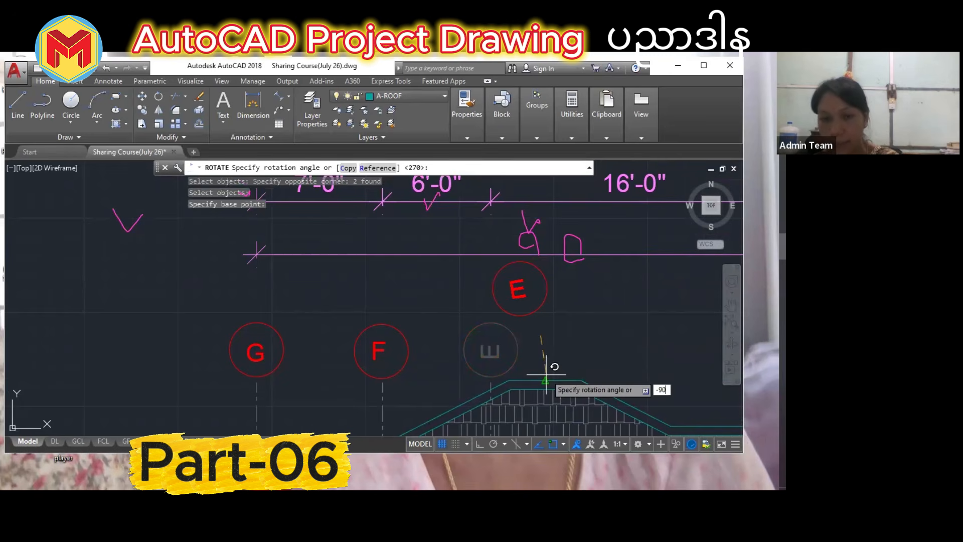
{"action": "key", "text": "Return"}
{"action": "key", "text": "ctrl+x"}
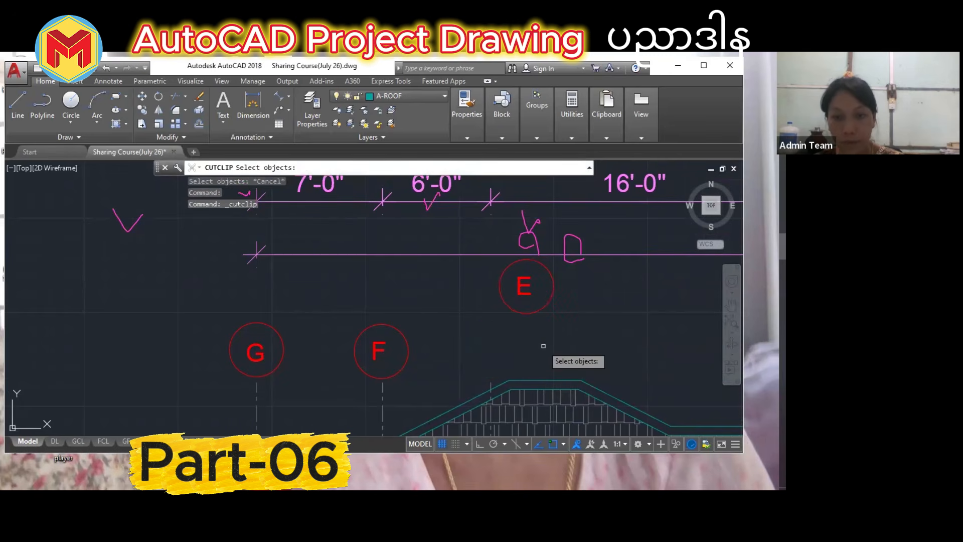
{"action": "key", "text": "Escape"}
Undo the rotation of the E bubble and its letter.
{"action": "key", "text": "ctrl+z"}
{"action": "key", "text": "ctrl+z"}
{"action": "key", "text": "ctrl+z"}
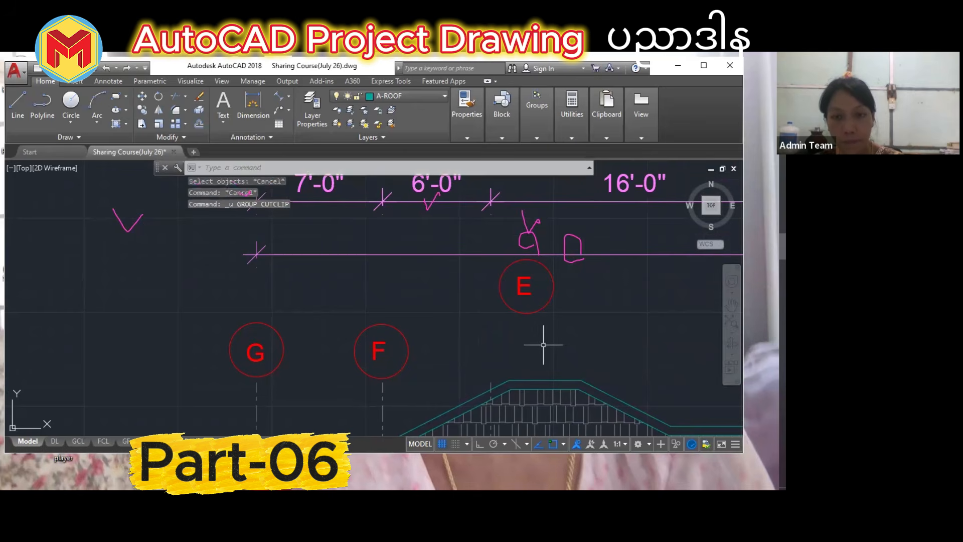
{"action": "key", "text": "ctrl+z"}
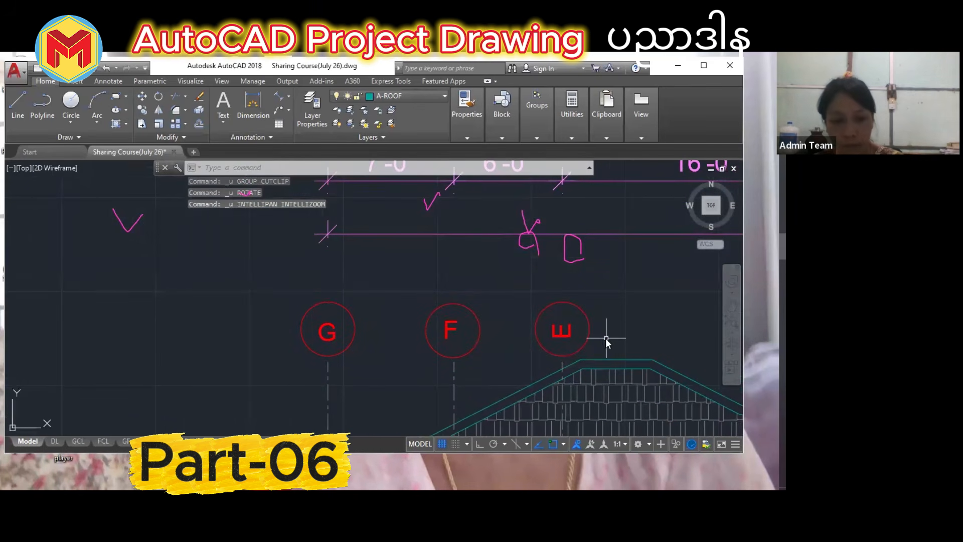
Rotate the E bubble circle together with its letter by 270 degrees, using a base point at the bubble's centre.
{"action": "key", "text": "space"}
{"action": "left_click", "coordinate": [613, 345]}
{"action": "left_click", "coordinate": [517, 302]}
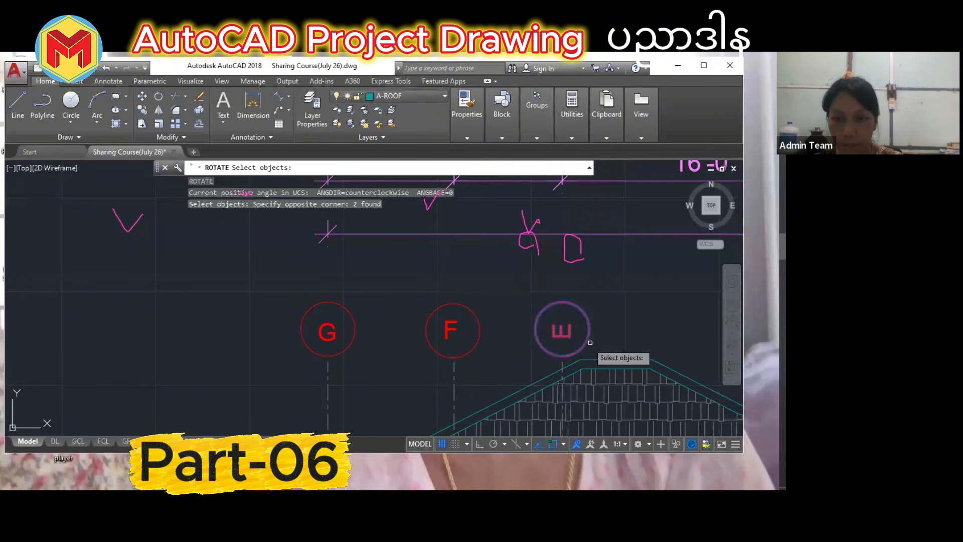
{"action": "key", "text": "space"}
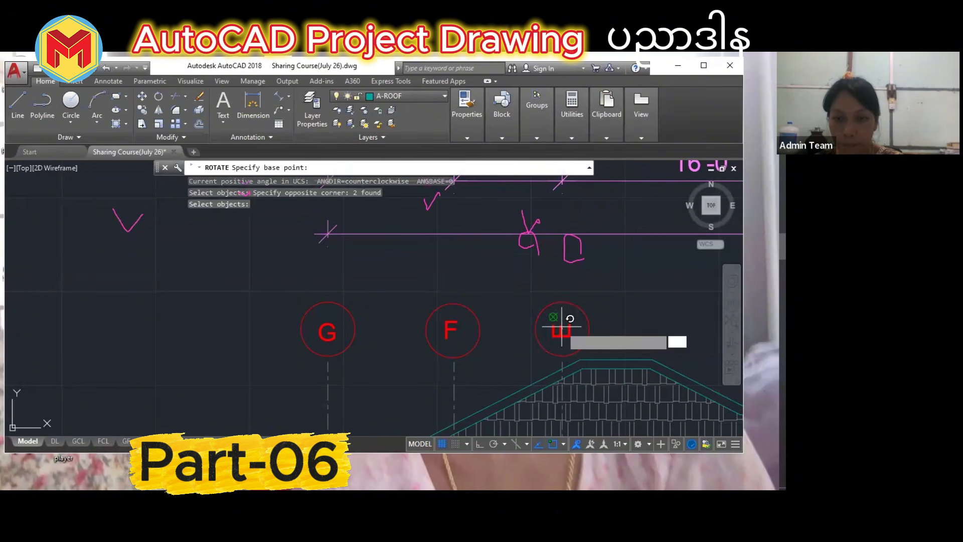
{"action": "left_click", "coordinate": [562, 328]}
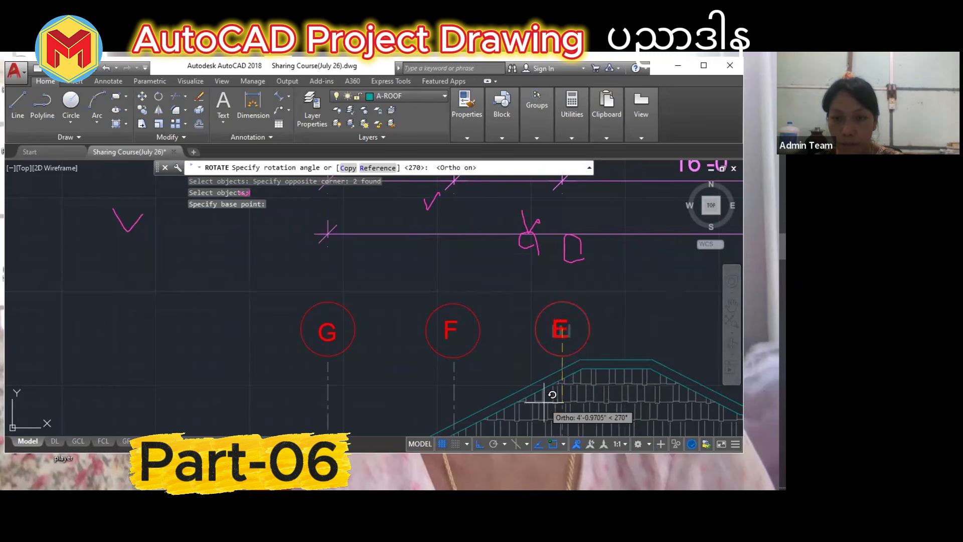
{"action": "left_click", "coordinate": [544, 401]}
Rotate the D bubble circle and its letter by 270 degrees about the bubble's centre.
{"action": "scroll", "coordinate": [552, 361], "scroll_direction": "down", "scroll_amount": 3}
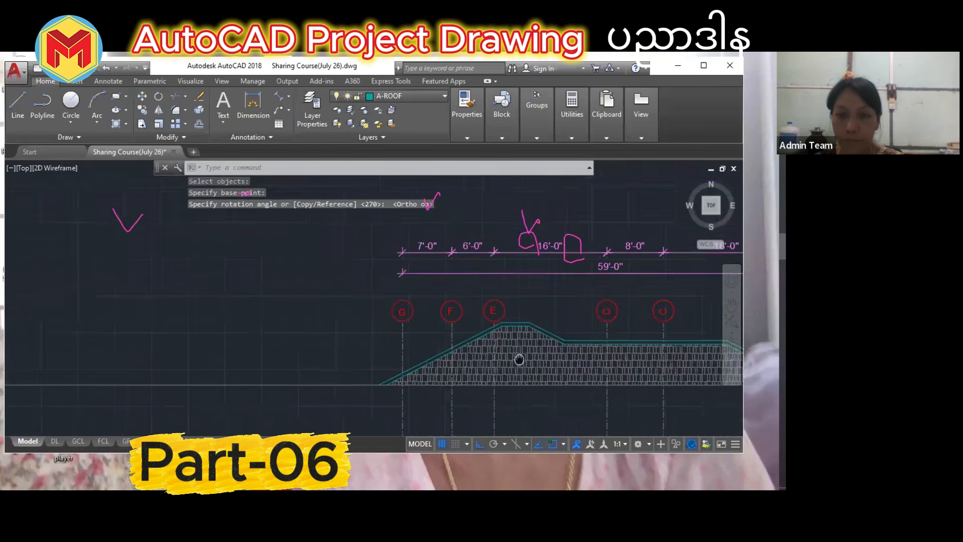
{"action": "middle_click_drag", "start_coordinate": [576, 313], "coordinate": [527, 311]}
{"action": "left_click", "coordinate": [571, 327]}
{"action": "left_click", "coordinate": [511, 313]}
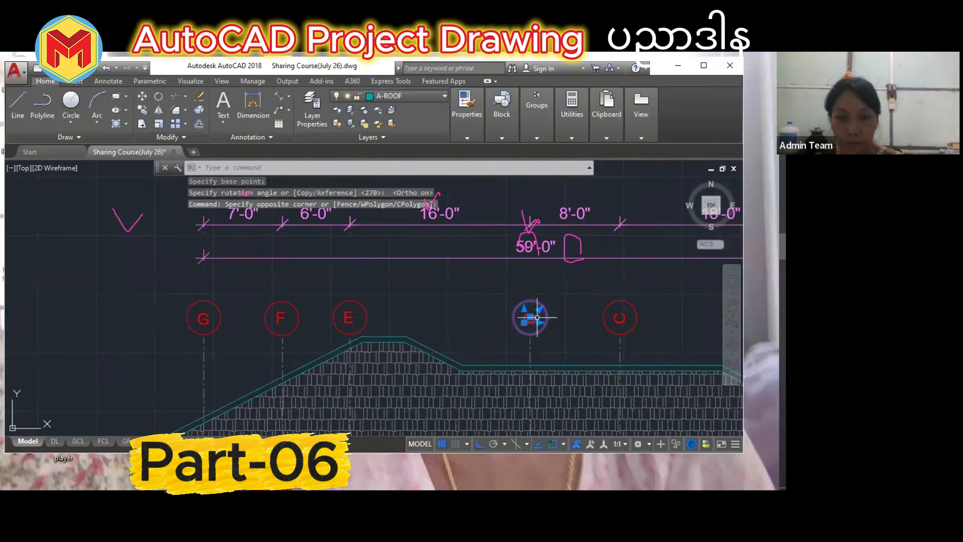
{"action": "key", "text": "Return"}
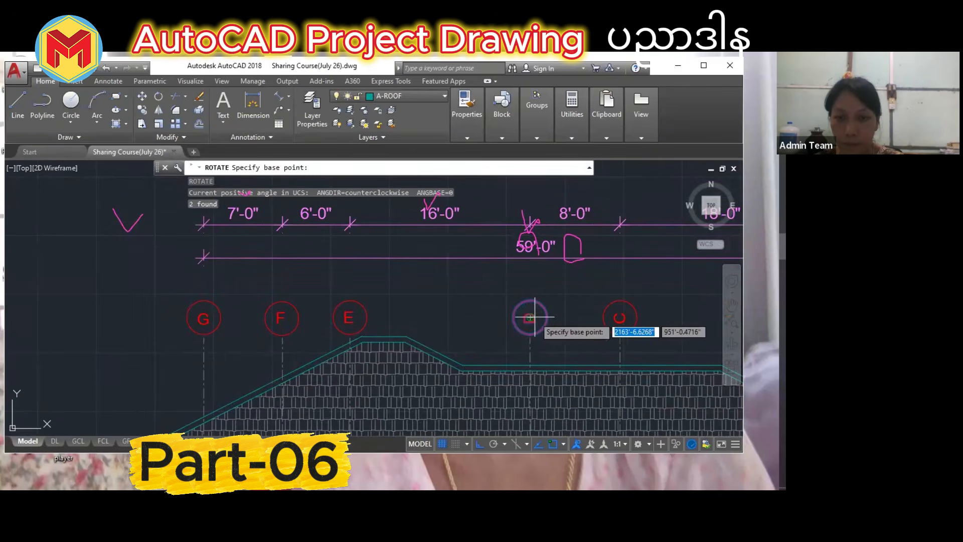
{"action": "left_click", "coordinate": [530, 318]}
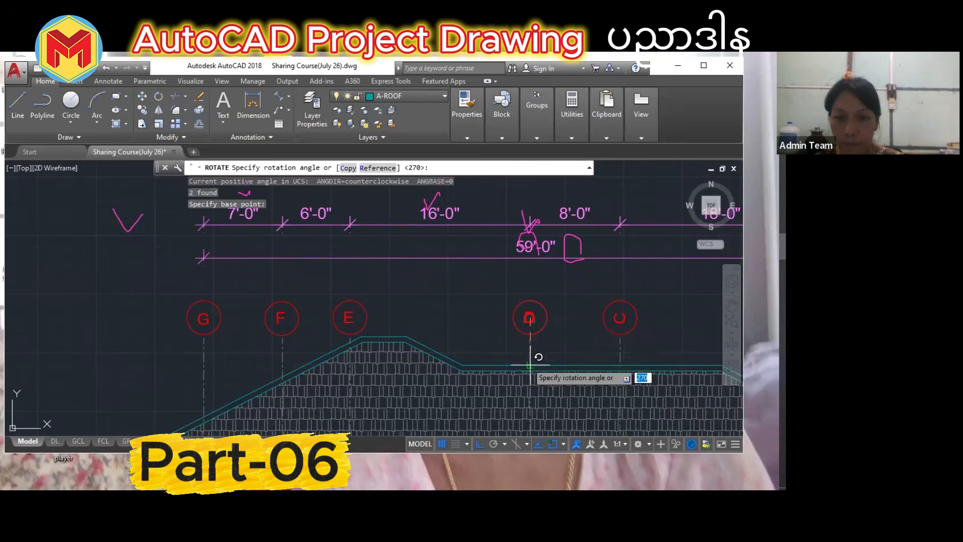
{"action": "key", "text": "Return"}
Try to rotate the C bubble and its letter by 270 degrees about the bubble's centre, and undo the rotation.
{"action": "middle_click_drag", "start_coordinate": [655, 320], "coordinate": [609, 322]}
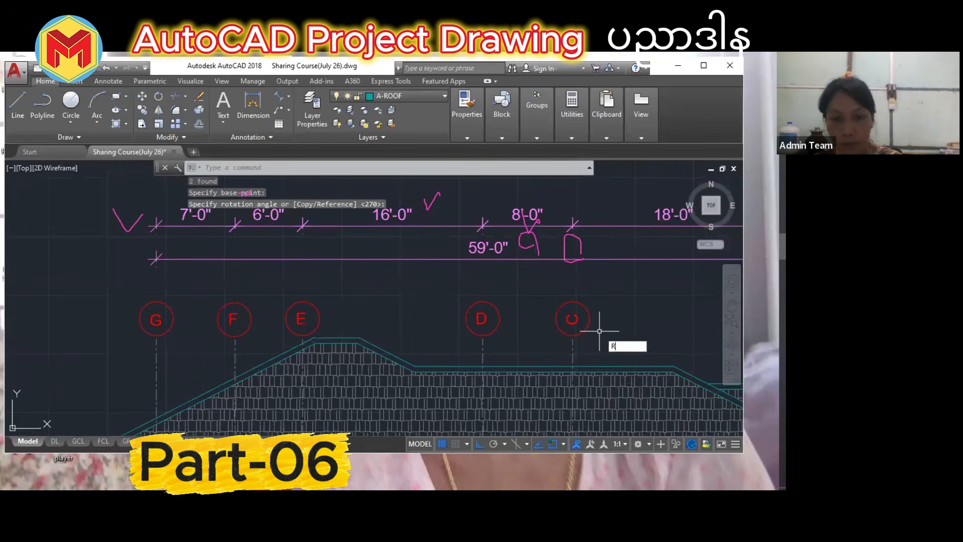
{"action": "type", "text": "R"}
{"action": "key", "text": "Return"}
{"action": "left_click", "coordinate": [648, 338]}
{"action": "left_click", "coordinate": [544, 291]}
{"action": "key", "text": "Return"}
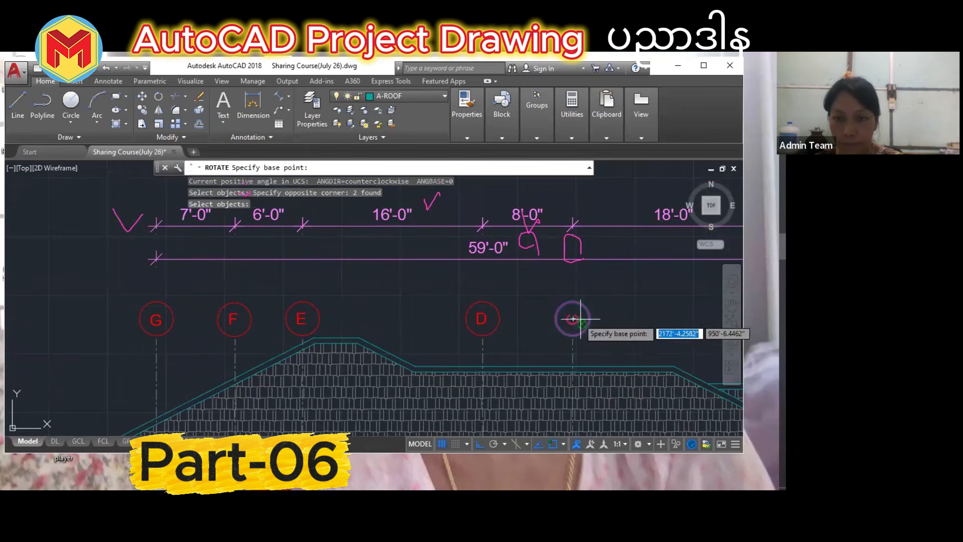
{"action": "left_click", "coordinate": [573, 318]}
{"action": "left_click", "coordinate": [594, 371]}
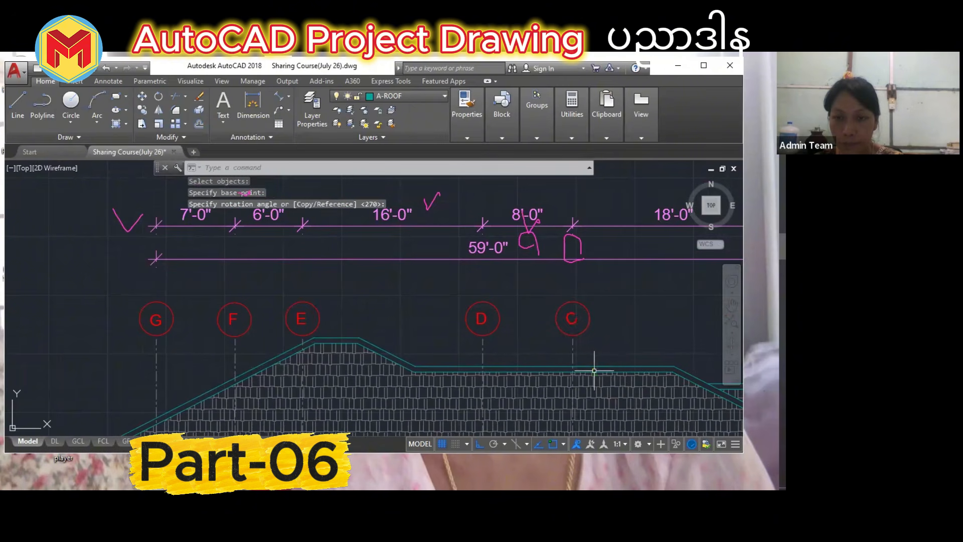
{"action": "key", "text": "ctrl+z"}
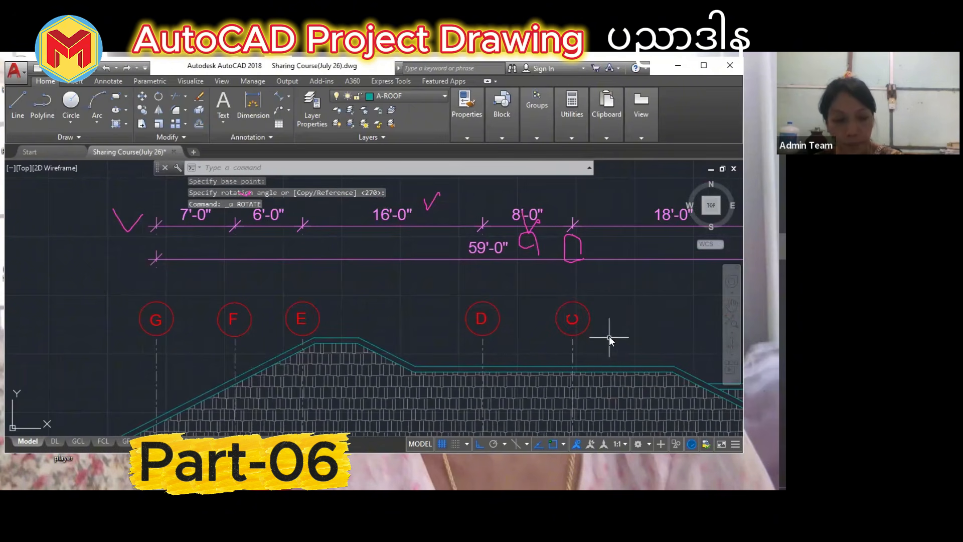
Rotate the C bubble circle and its letter by -90 degrees, using a base point at the lowest point of the circle.
{"action": "key", "text": "Return"}
{"action": "left_click", "coordinate": [575, 320]}
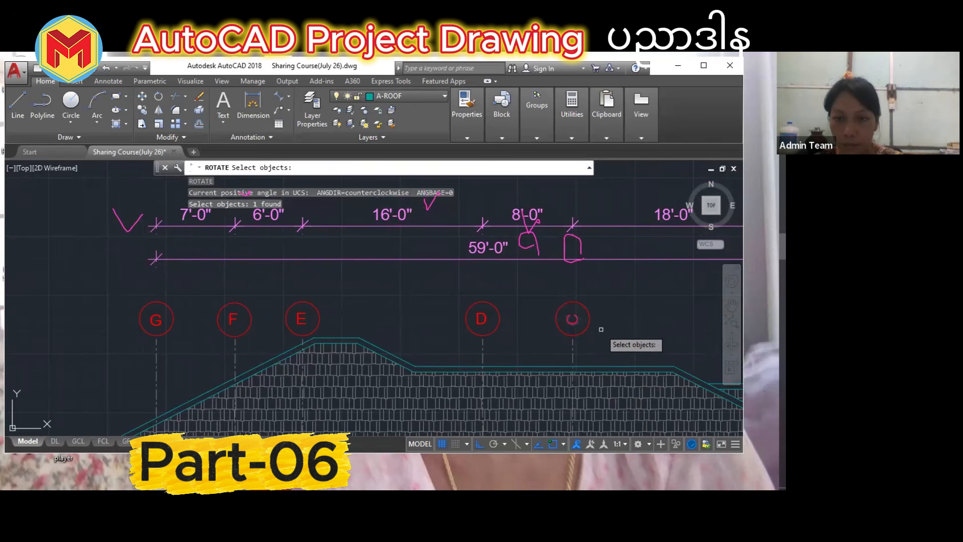
{"action": "left_click", "coordinate": [590, 316]}
{"action": "key", "text": "Return"}
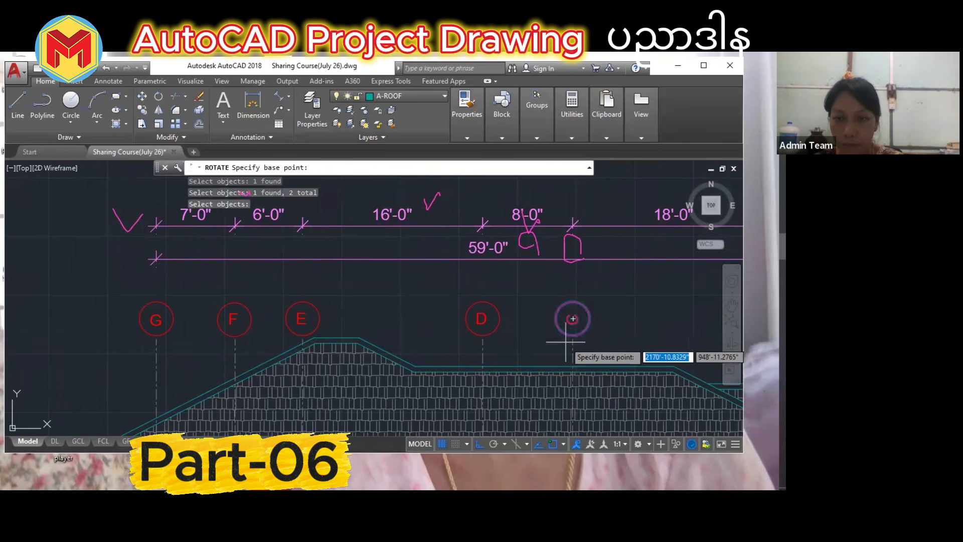
{"action": "left_click", "coordinate": [573, 335]}
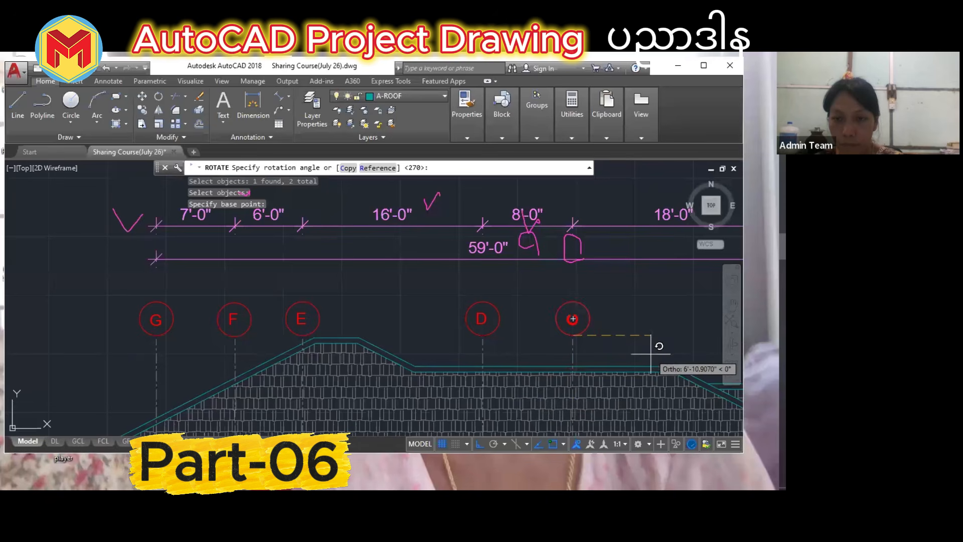
{"action": "type", "text": "-90"}
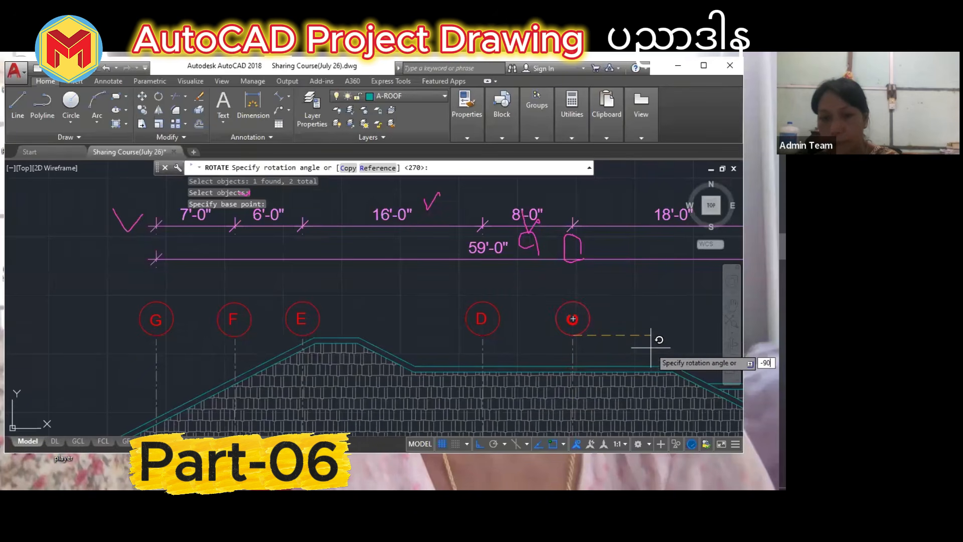
{"action": "key", "text": "Return"}
Move the C bubble with its letter horizontally from its centre back into line with the C grid line.
{"action": "scroll", "coordinate": [615, 349], "scroll_direction": "up", "scroll_amount": 2}
{"action": "left_click", "coordinate": [615, 349]}
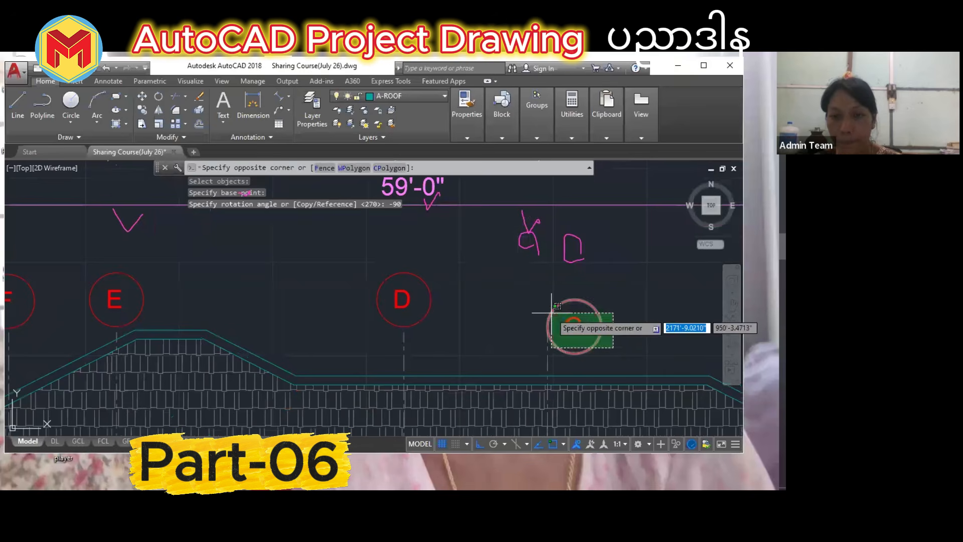
{"action": "left_click", "coordinate": [550, 314]}
{"action": "type", "text": "M"}
{"action": "key", "text": "Return"}
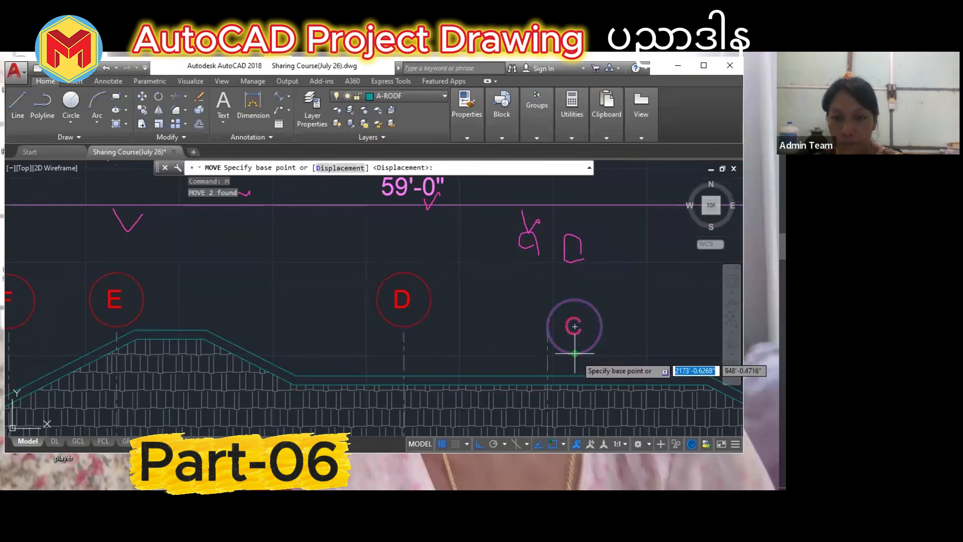
{"action": "left_click", "coordinate": [575, 327]}
{"action": "left_click", "coordinate": [548, 331]}
Rotate the B and A bubbles with their letters together by -90 degrees about the A bubble's centre.
{"action": "scroll", "coordinate": [522, 308], "scroll_direction": "down", "scroll_amount": 4}
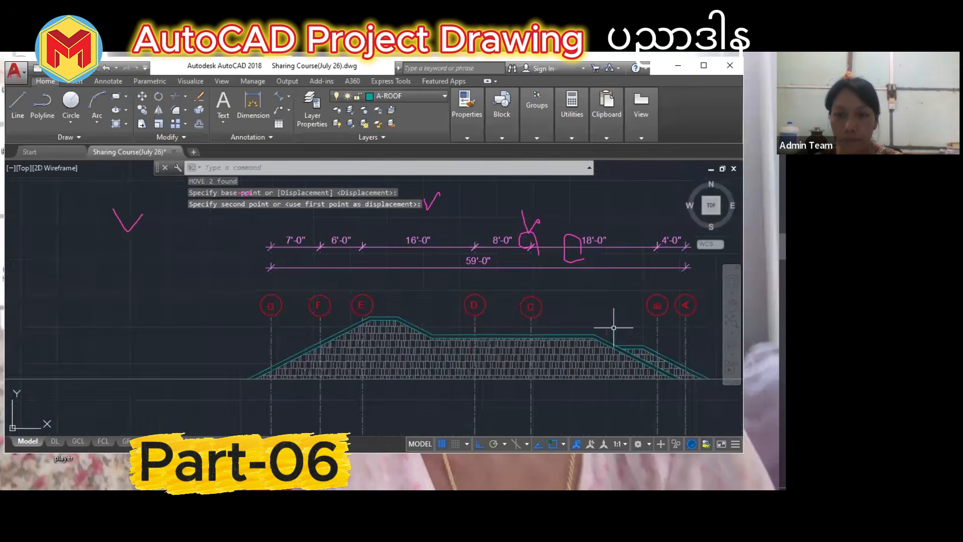
{"action": "middle_click_drag", "start_coordinate": [675, 317], "coordinate": [558, 327]}
{"action": "scroll", "coordinate": [595, 320], "scroll_direction": "up", "scroll_amount": 2}
{"action": "scroll", "coordinate": [527, 338], "scroll_direction": "up", "scroll_amount": 2}
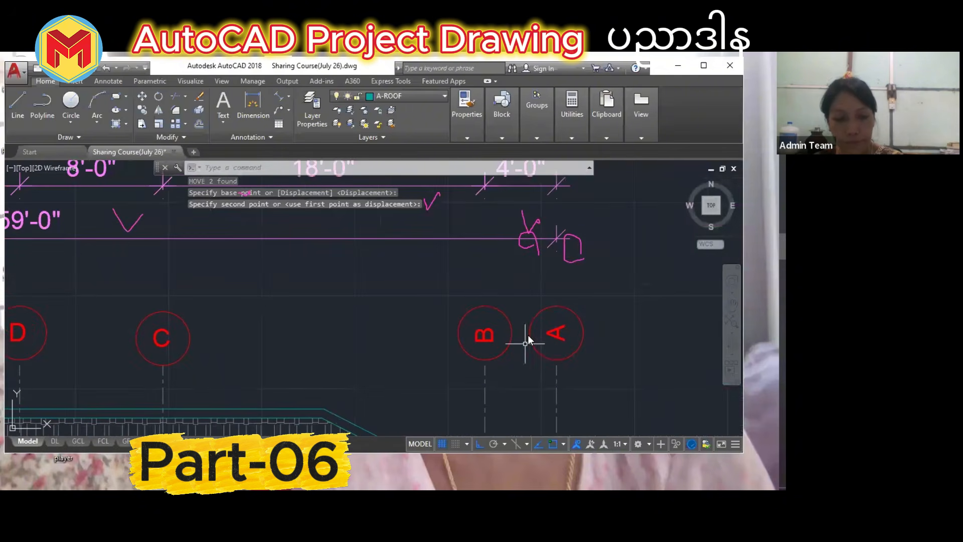
{"action": "type", "text": "RO"}
{"action": "key", "text": "Return"}
{"action": "left_click", "coordinate": [576, 361]}
{"action": "left_click", "coordinate": [429, 297]}
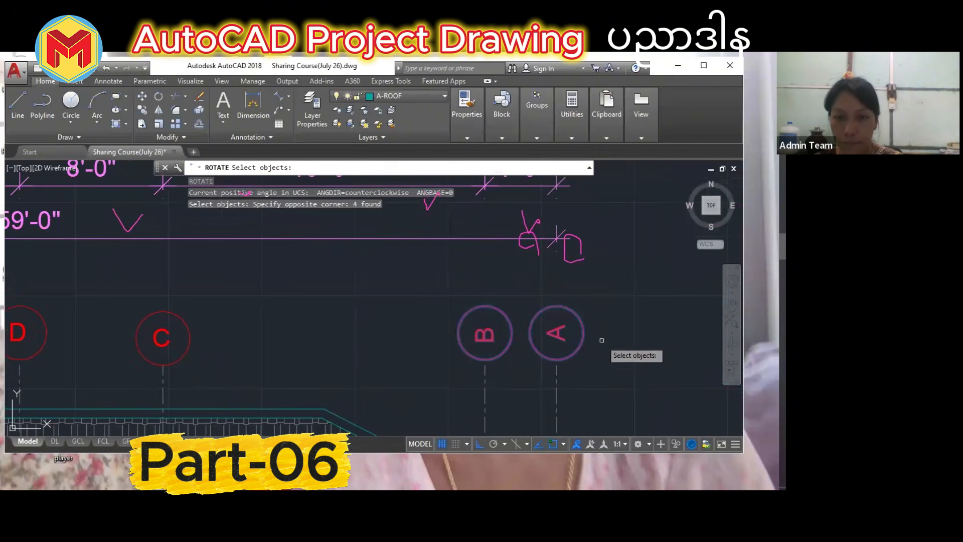
{"action": "key", "text": "Return"}
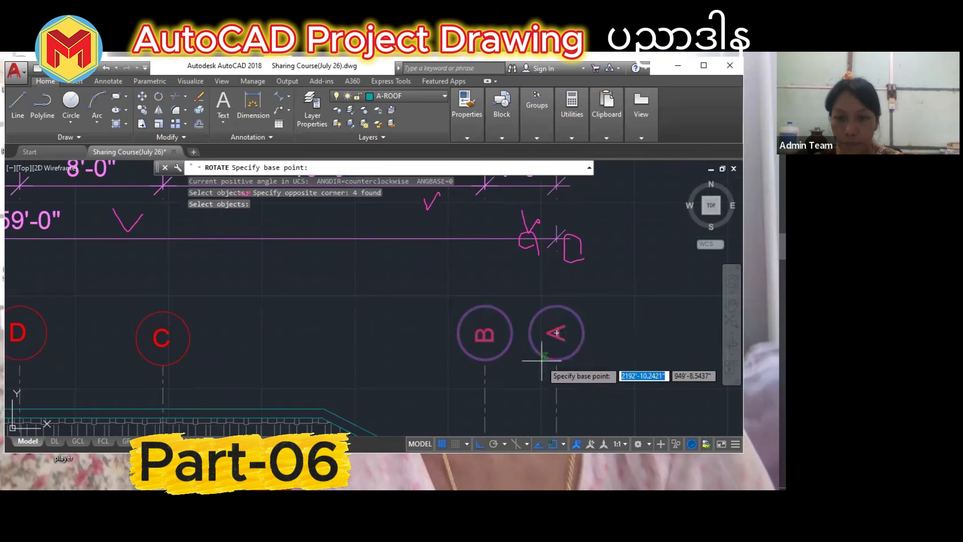
{"action": "left_click", "coordinate": [556, 333]}
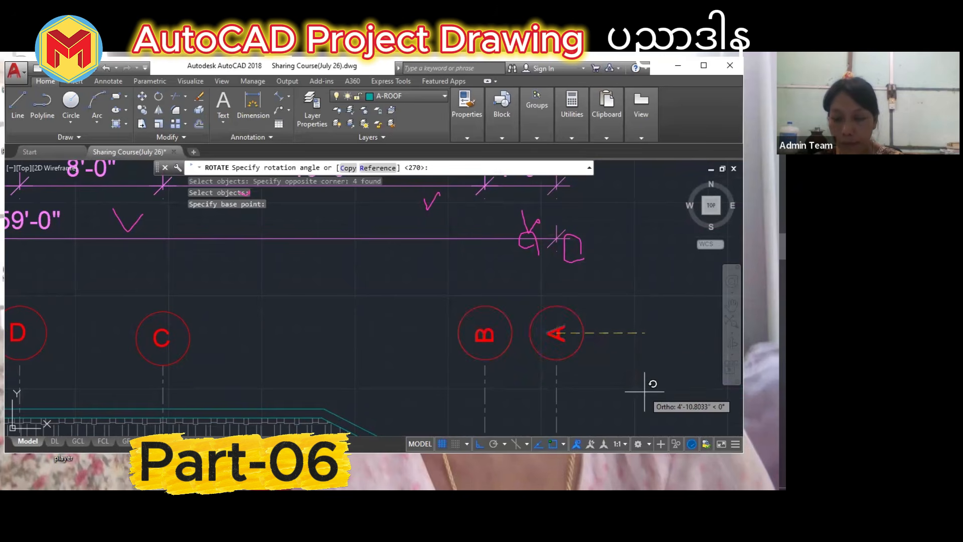
{"action": "type", "text": "-90"}
{"action": "key", "text": "Return"}
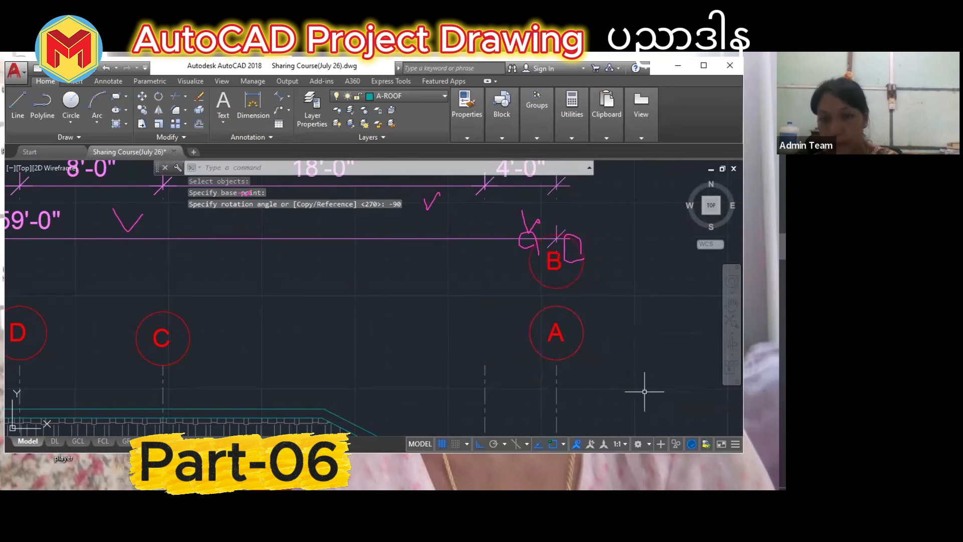
Try to move the B bubble's circle alone onto the upper end of the B grid line, and undo the move.
{"action": "middle_click_drag", "start_coordinate": [584, 302], "coordinate": [597, 329]}
{"action": "left_click", "coordinate": [572, 314]}
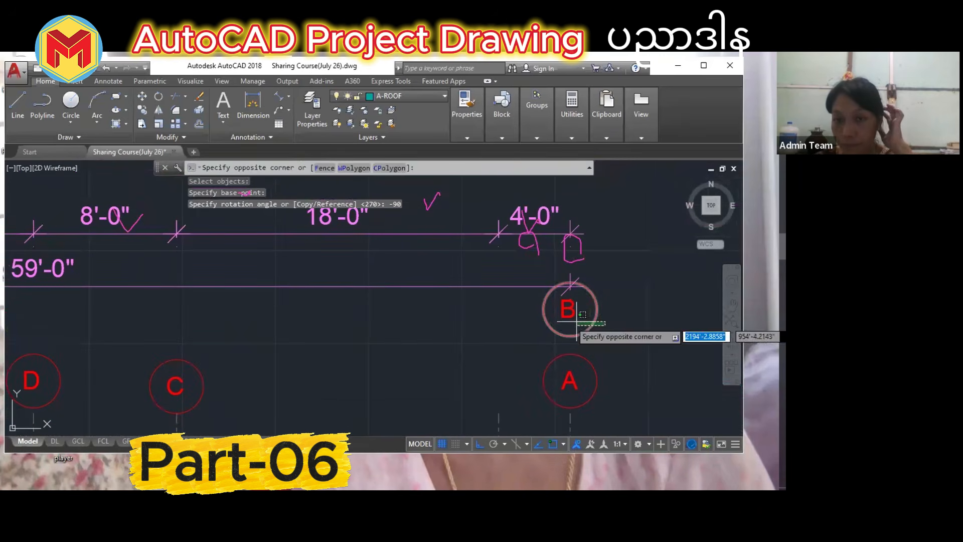
{"action": "left_click", "coordinate": [573, 323]}
{"action": "type", "text": "M"}
{"action": "key", "text": "Return"}
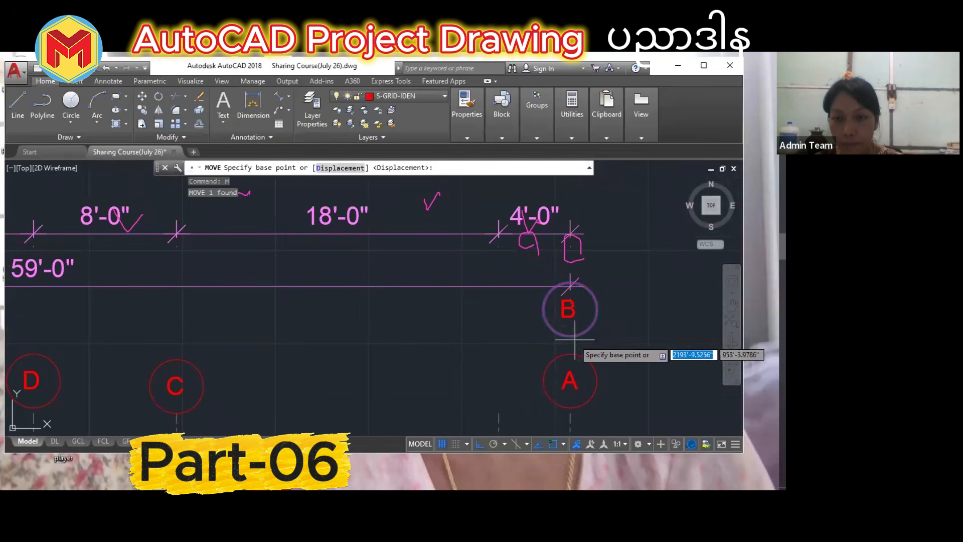
{"action": "left_click", "coordinate": [570, 335]}
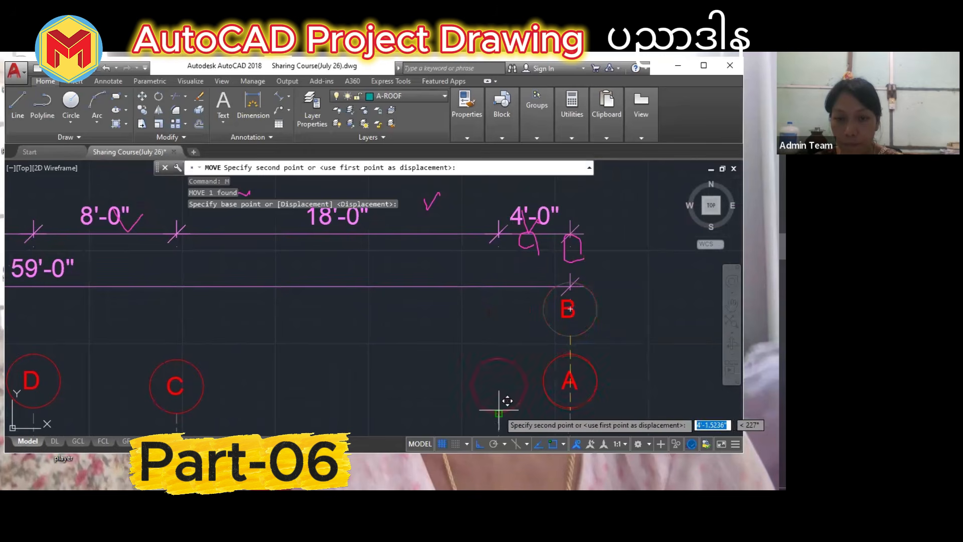
{"action": "left_click", "coordinate": [499, 410]}
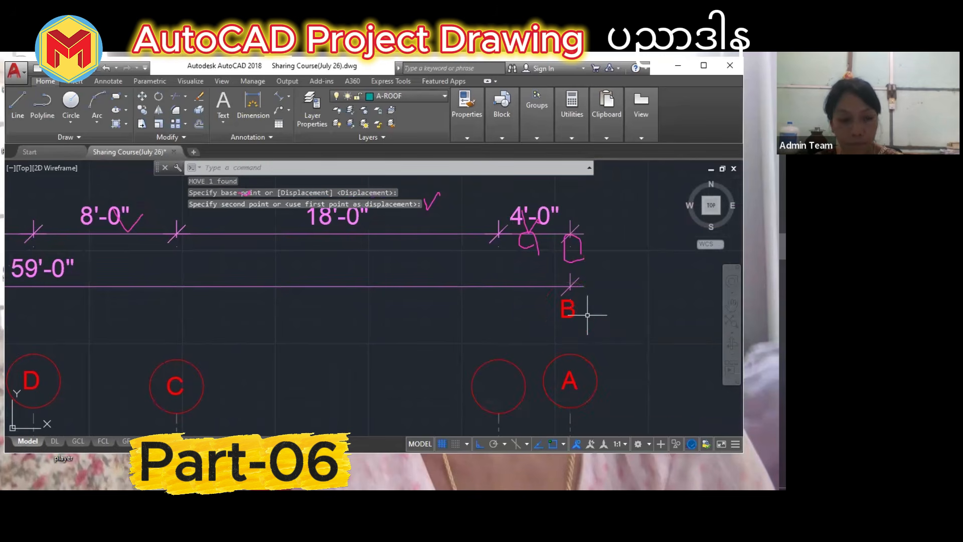
{"action": "key", "text": "ctrl+z"}
Move the B circle together with its letter from the circle's lowest point to the upper end of the B grid line.
{"action": "left_click", "coordinate": [613, 327]}
{"action": "left_click", "coordinate": [552, 288]}
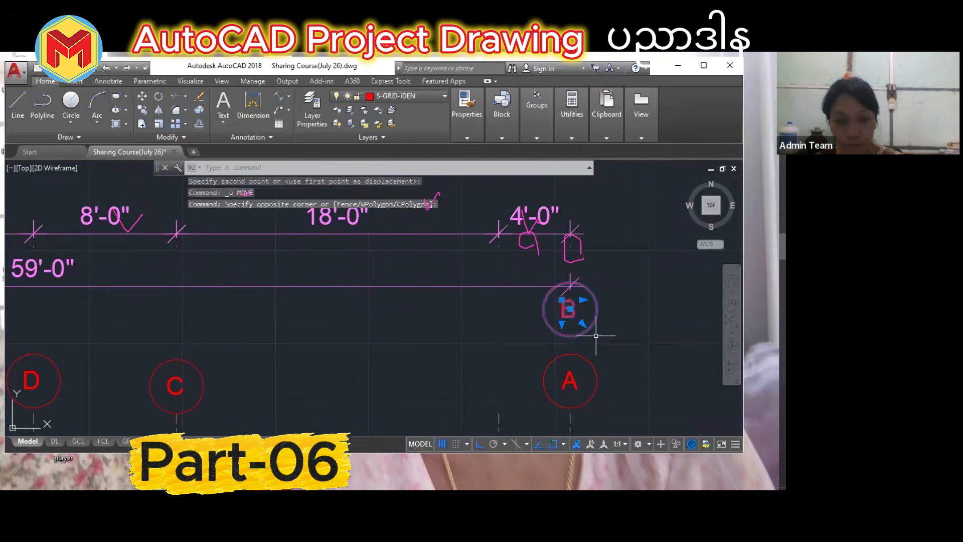
{"action": "type", "text": "M"}
{"action": "key", "text": "Return"}
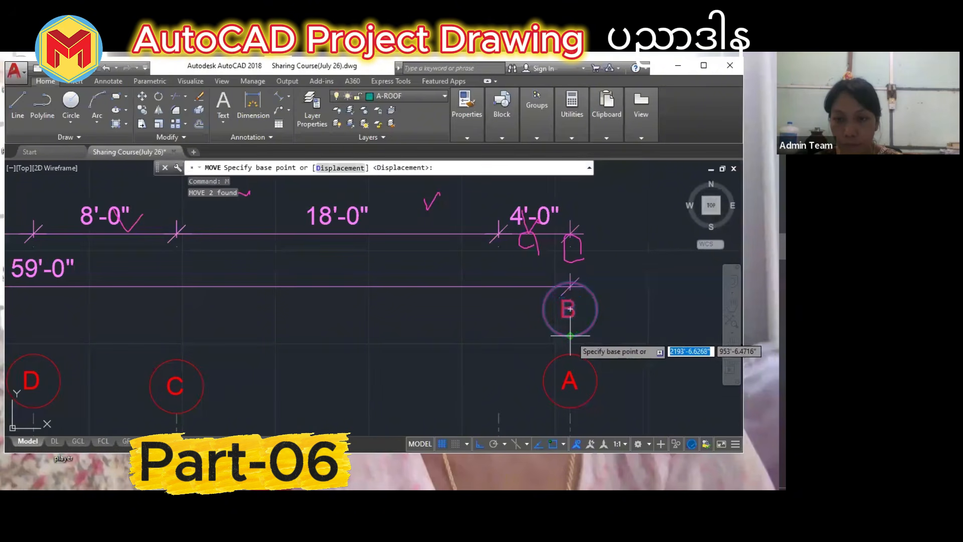
{"action": "left_click", "coordinate": [571, 335]}
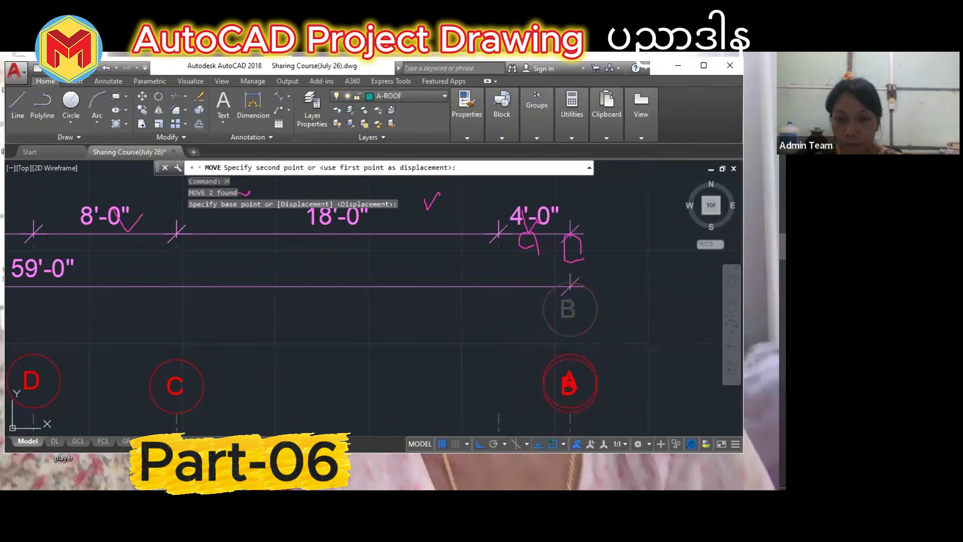
{"action": "left_click", "coordinate": [499, 411]}
Move the overall and bay dimensions above the roof elevation together straight down by about 2'-4", closer to the grid bubbles.
{"action": "scroll", "coordinate": [517, 361], "scroll_direction": "down", "scroll_amount": 5}
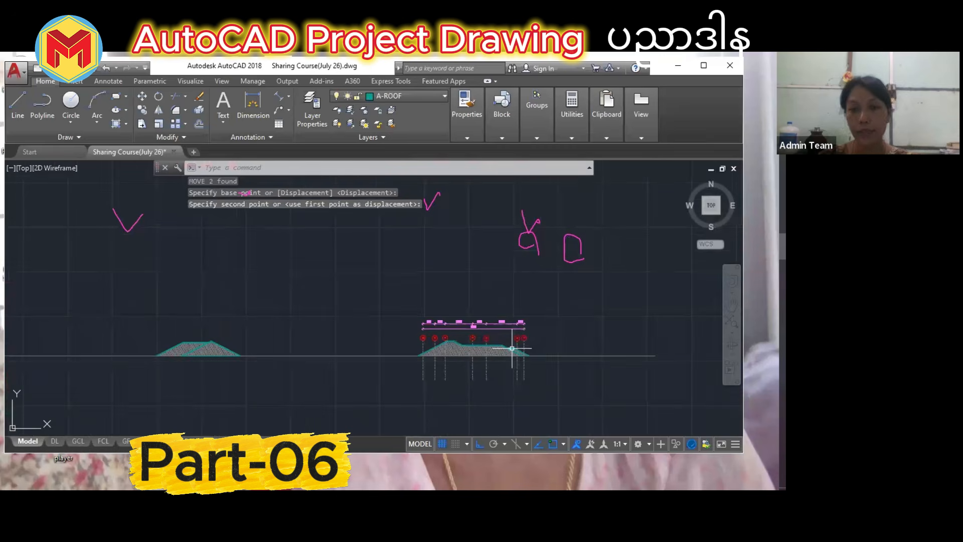
{"action": "scroll", "coordinate": [486, 317], "scroll_direction": "up", "scroll_amount": 4}
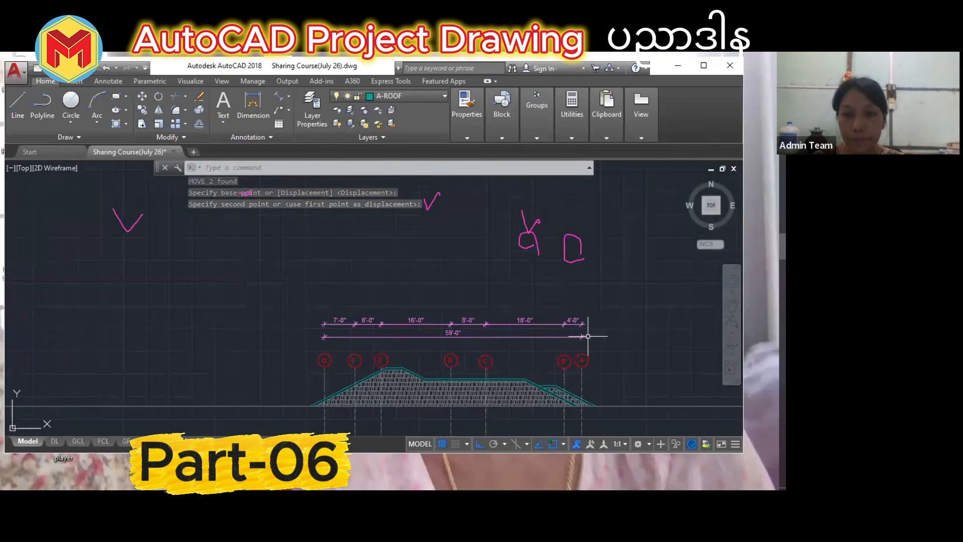
{"action": "left_click", "coordinate": [590, 339]}
{"action": "left_click", "coordinate": [323, 312]}
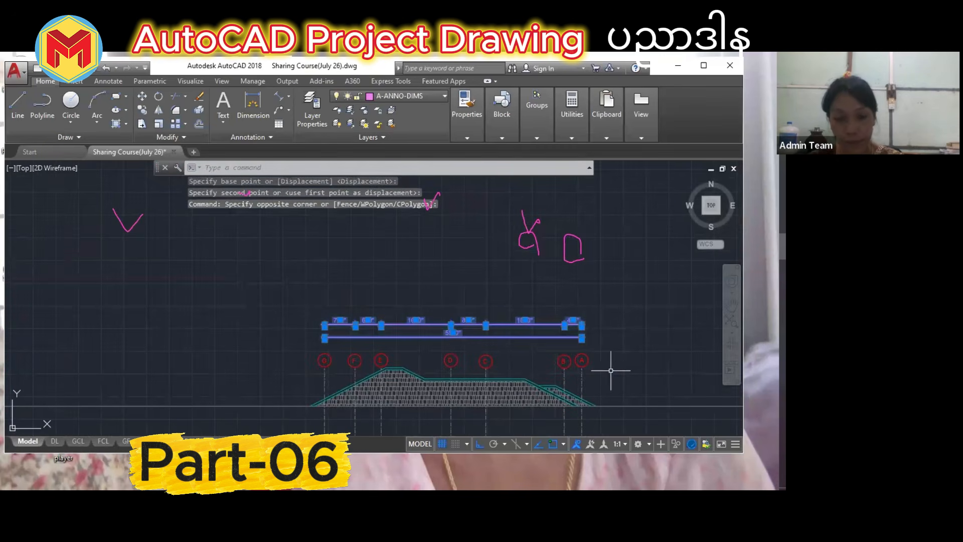
{"action": "type", "text": "M"}
{"action": "key", "text": "Return"}
{"action": "scroll", "coordinate": [611, 361], "scroll_direction": "up", "scroll_amount": 2}
{"action": "left_click", "coordinate": [616, 323]}
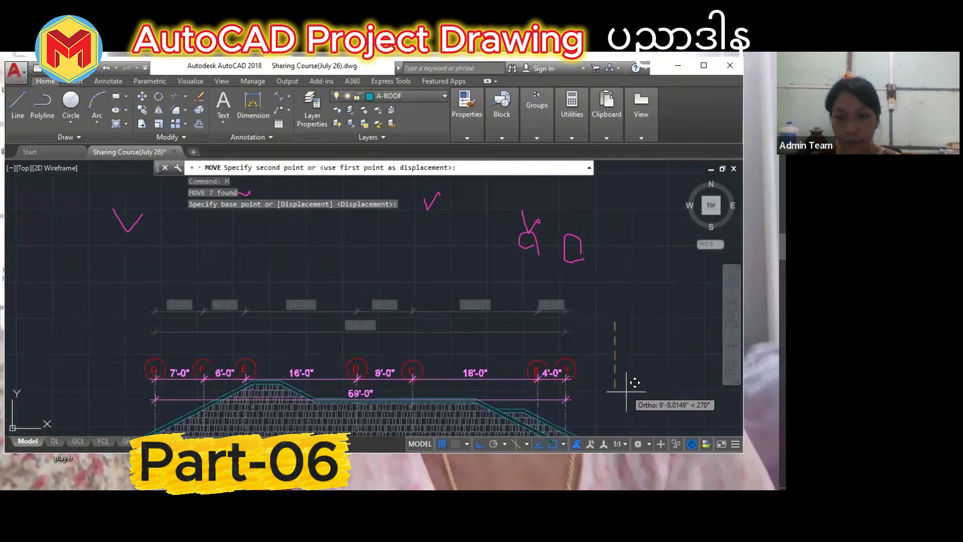
{"action": "middle_click_drag", "start_coordinate": [623, 345], "coordinate": [625, 295]}
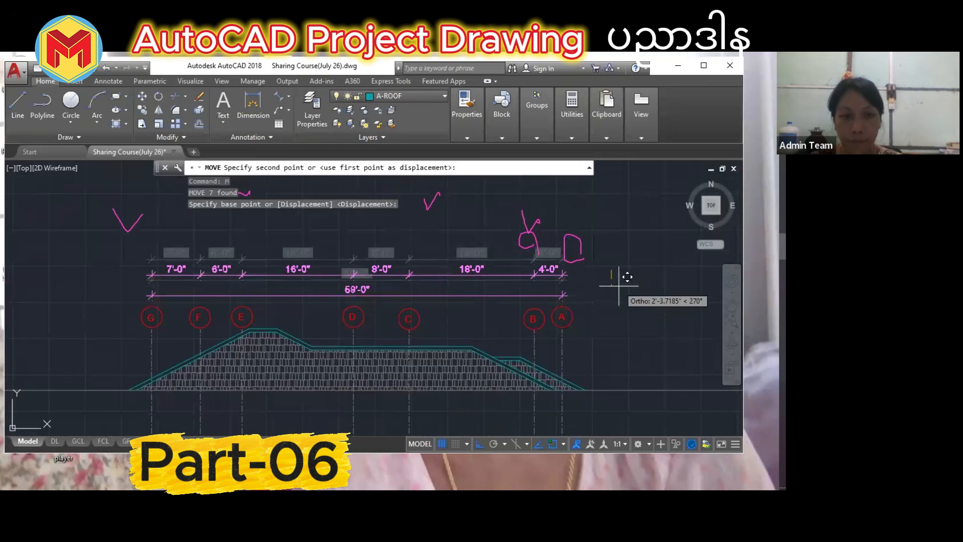
{"action": "left_click", "coordinate": [618, 286]}
{"action": "scroll", "coordinate": [598, 292], "scroll_direction": "down", "scroll_amount": 2}
Move the seven grid lines with their bubbles and letters straight up by about 10'-9", placing the bubbles above the dimensions.
{"action": "left_click", "coordinate": [607, 400]}
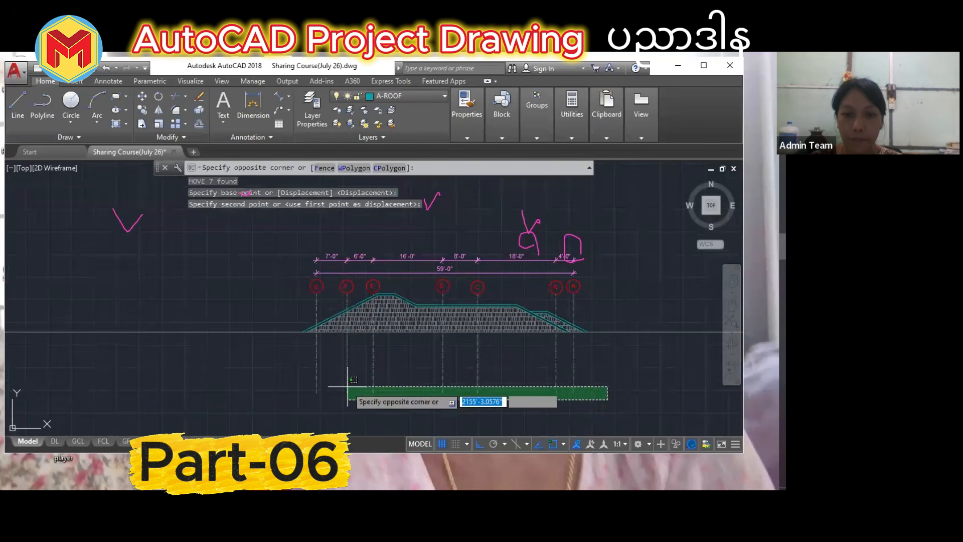
{"action": "left_click", "coordinate": [348, 386]}
{"action": "scroll", "coordinate": [582, 281], "scroll_direction": "up", "scroll_amount": 2}
{"action": "left_click", "coordinate": [608, 286]}
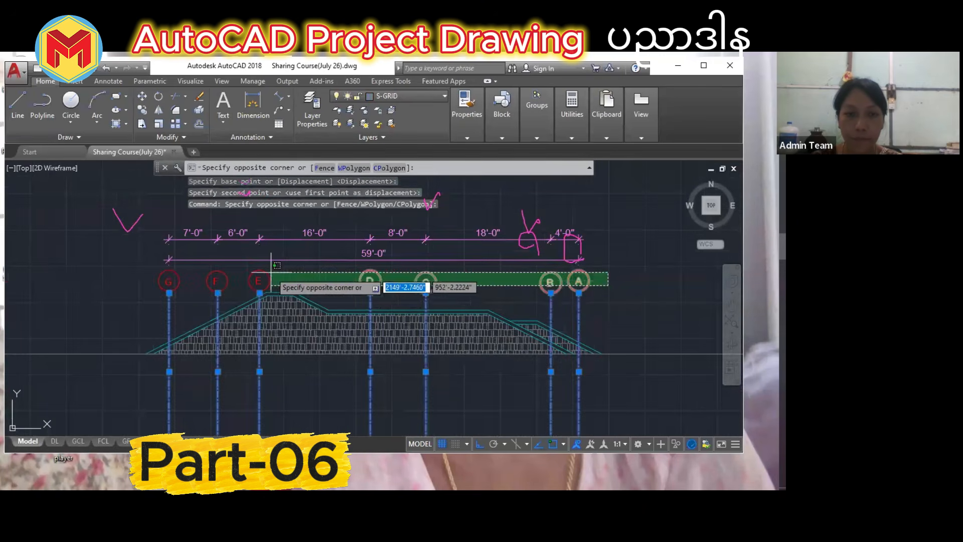
{"action": "left_click", "coordinate": [139, 304]}
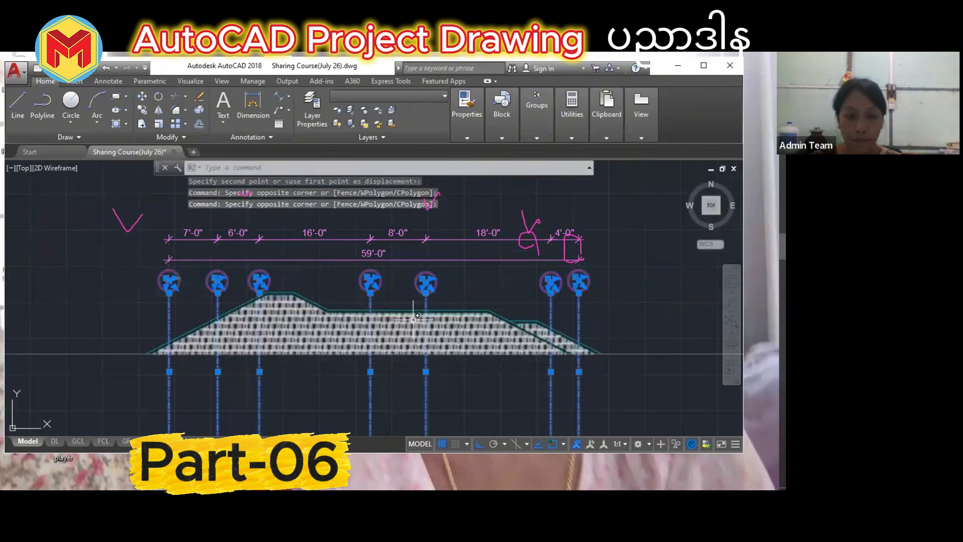
{"action": "scroll", "coordinate": [415, 317], "scroll_direction": "down", "scroll_amount": 2}
{"action": "type", "text": "m"}
{"action": "key", "text": "Return"}
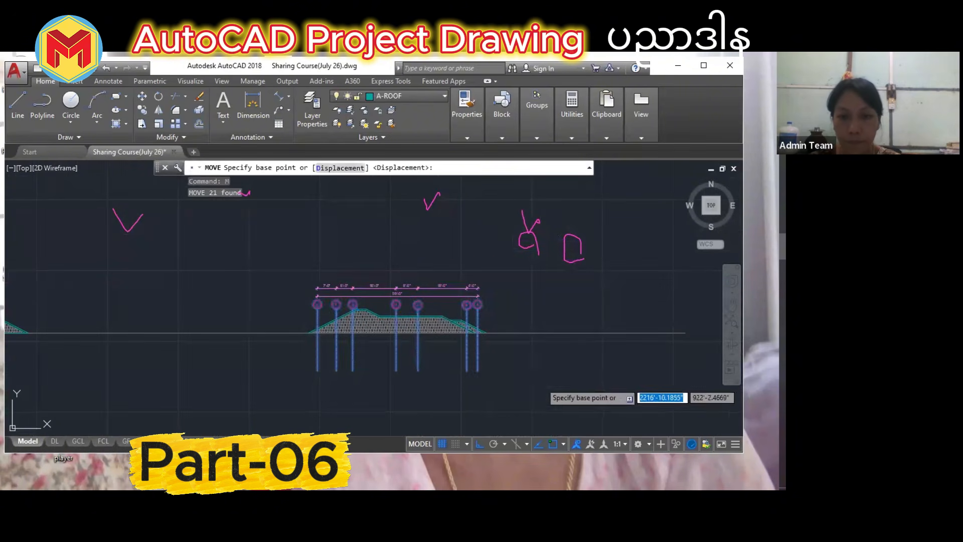
{"action": "left_click", "coordinate": [555, 321]}
{"action": "scroll", "coordinate": [550, 353], "scroll_direction": "up", "scroll_amount": 2}
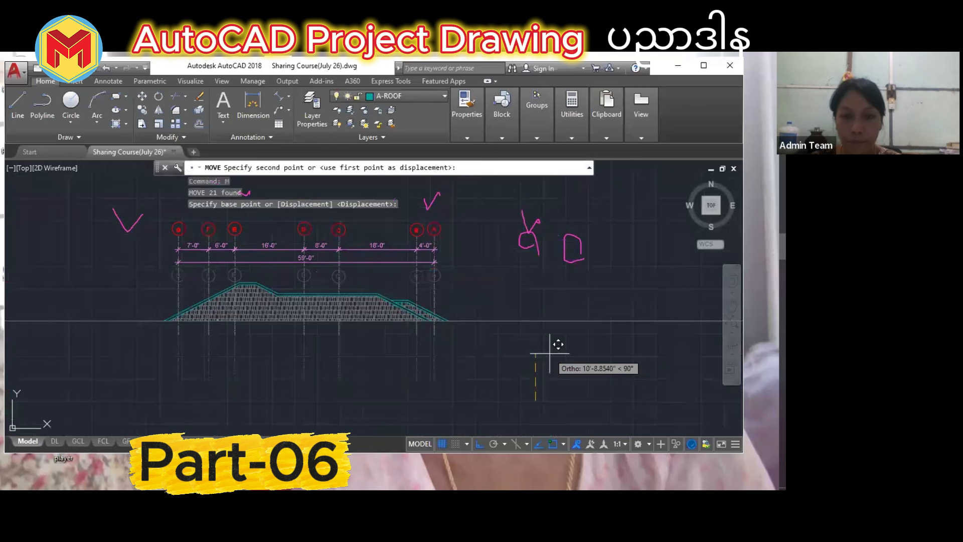
{"action": "left_click", "coordinate": [550, 353]}
{"action": "scroll", "coordinate": [508, 352], "scroll_direction": "down", "scroll_amount": 5}
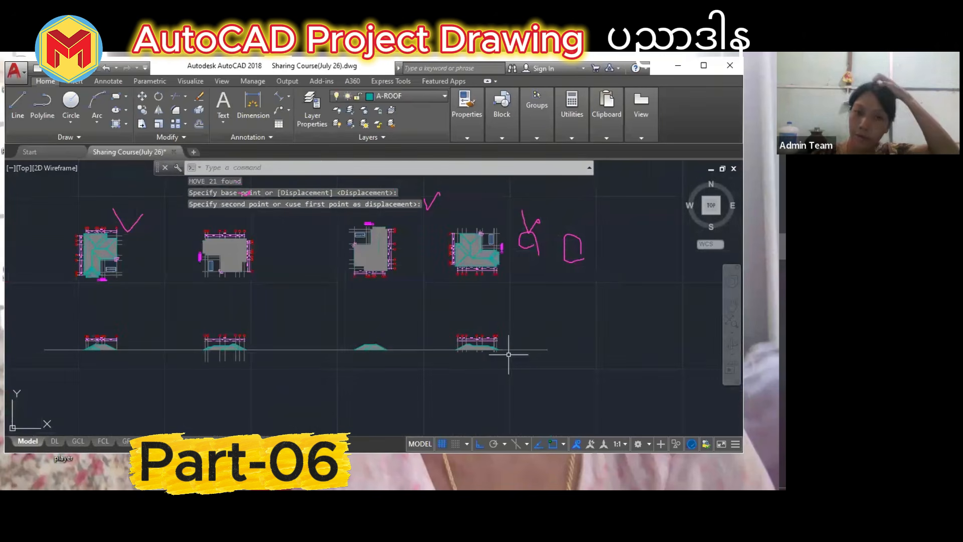
Examine the ground floor and first floor layout plans and the existing house elevations.
{"action": "left_click", "coordinate": [507, 139]}
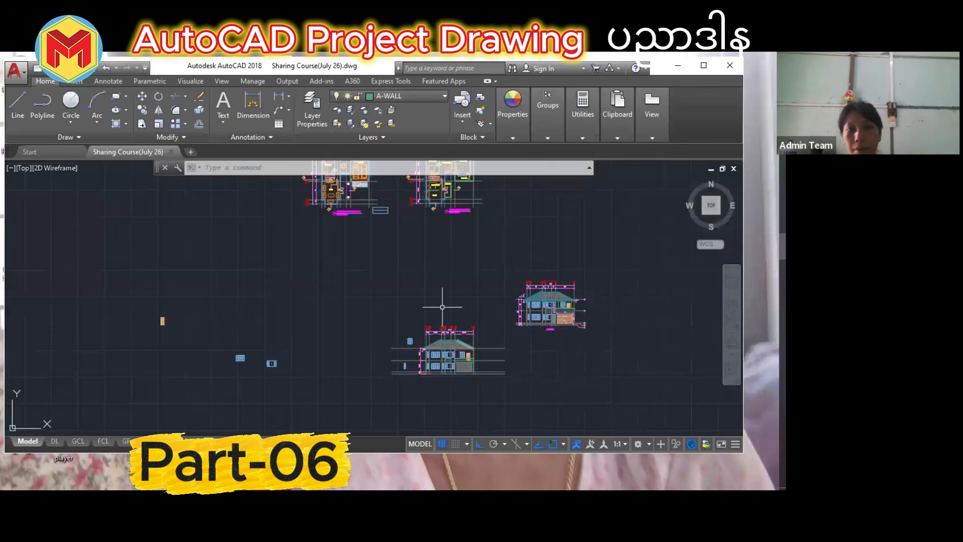
{"action": "scroll", "coordinate": [442, 307], "scroll_direction": "down", "scroll_amount": 2}
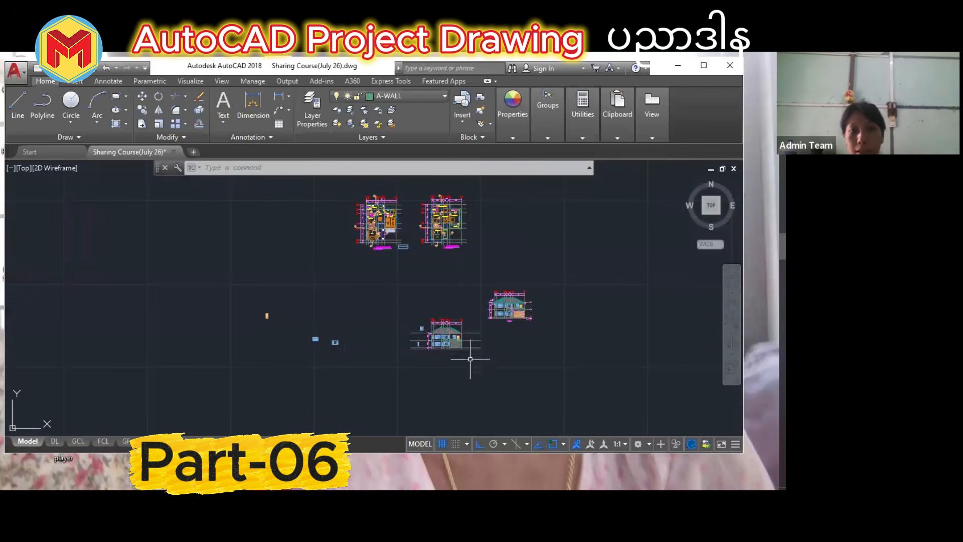
{"action": "scroll", "coordinate": [367, 200], "scroll_direction": "up", "scroll_amount": 3}
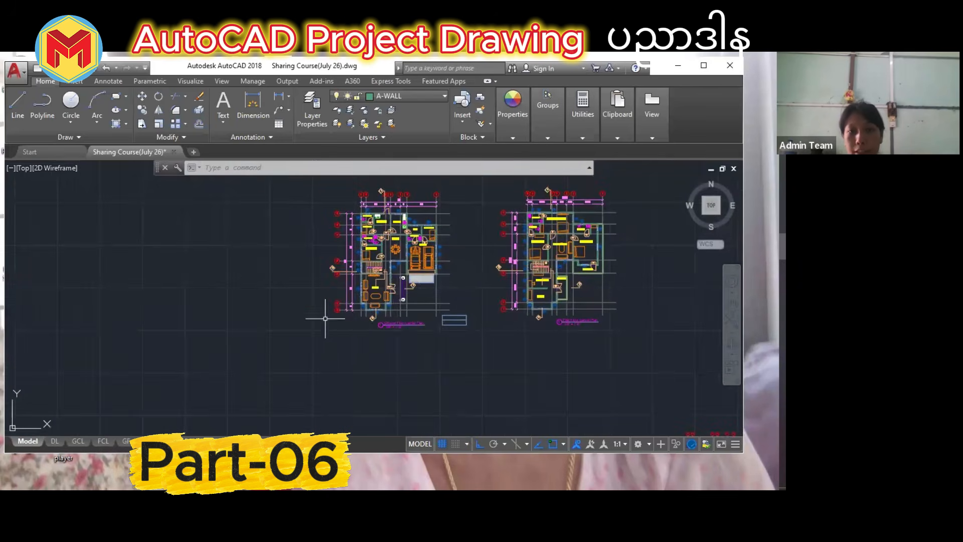
{"action": "scroll", "coordinate": [436, 294], "scroll_direction": "up", "scroll_amount": 2}
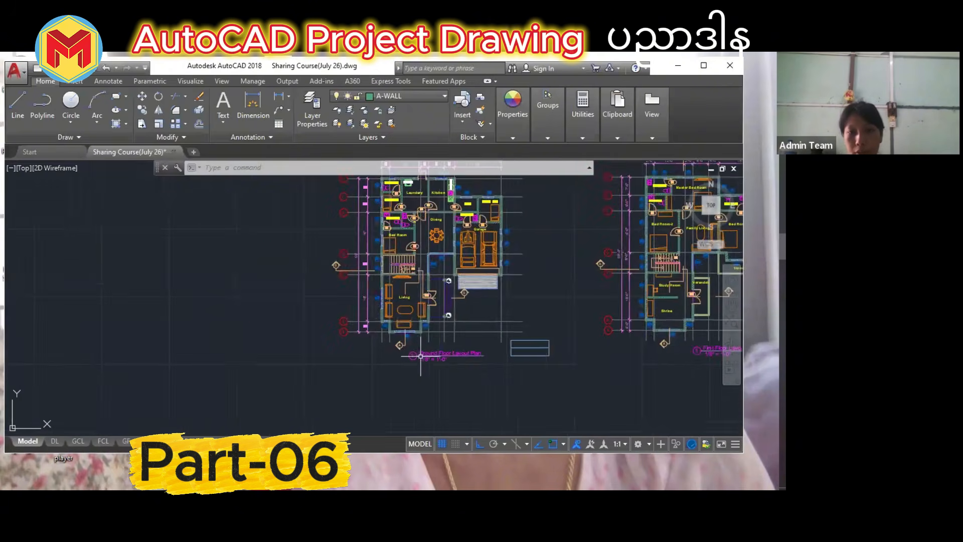
{"action": "scroll", "coordinate": [346, 324], "scroll_direction": "down", "scroll_amount": 3}
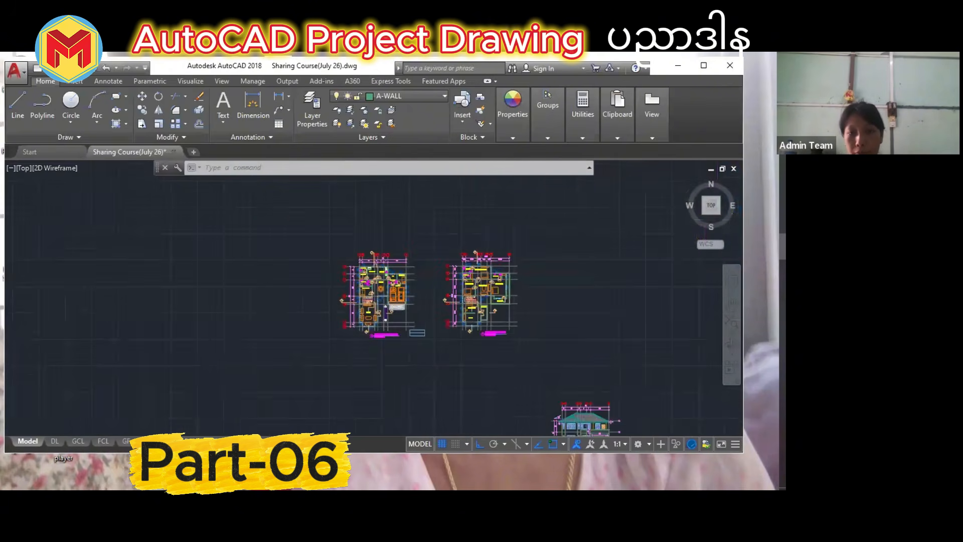
{"action": "middle_click_drag", "start_coordinate": [484, 354], "coordinate": [496, 359]}
{"action": "scroll", "coordinate": [409, 333], "scroll_direction": "up", "scroll_amount": 2}
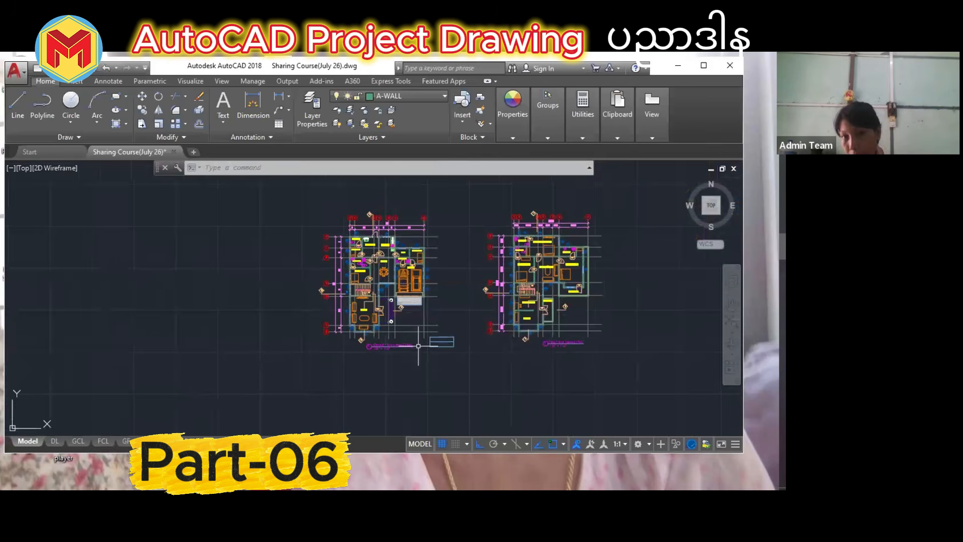
{"action": "scroll", "coordinate": [419, 345], "scroll_direction": "up", "scroll_amount": 3}
{"action": "scroll", "coordinate": [412, 373], "scroll_direction": "down", "scroll_amount": 3}
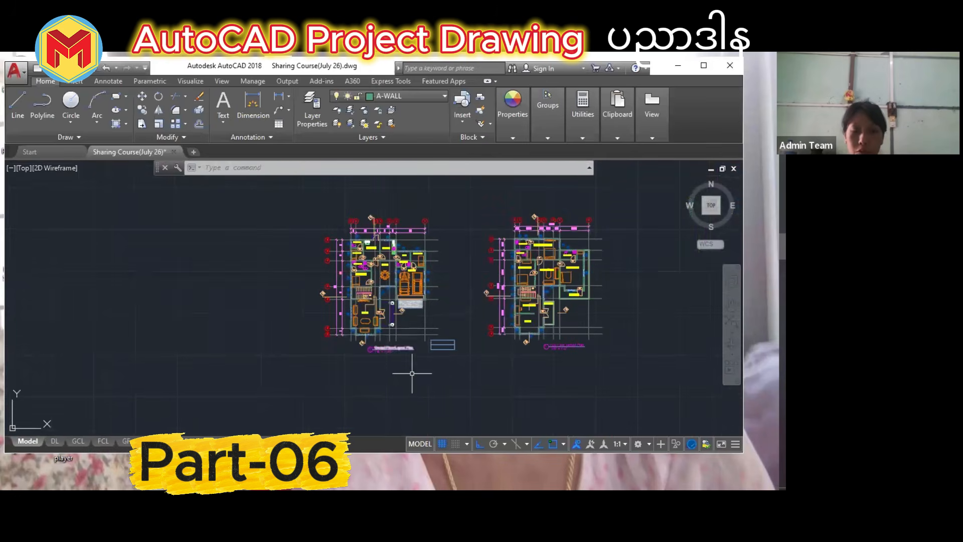
{"action": "scroll", "coordinate": [399, 365], "scroll_direction": "up", "scroll_amount": 2}
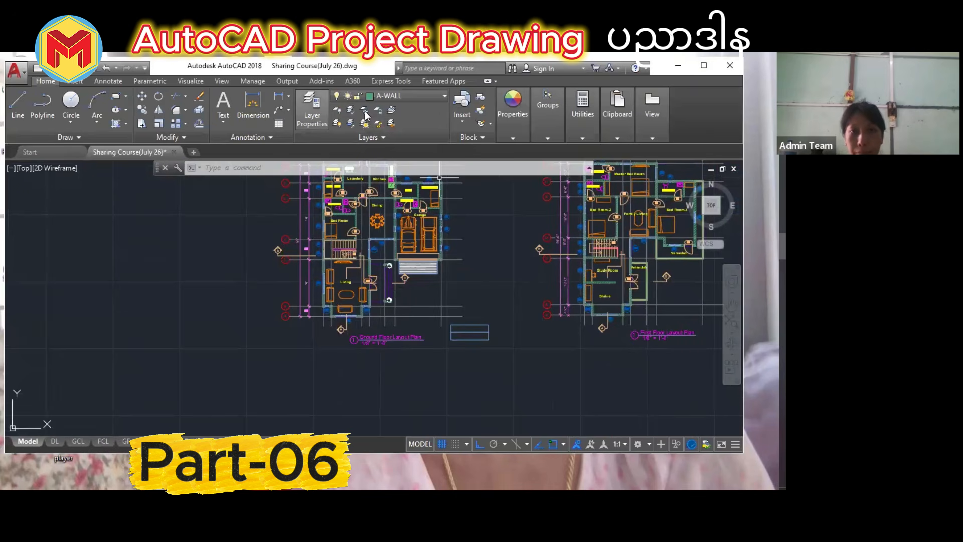
{"action": "left_click", "coordinate": [407, 95]}
{"action": "left_click", "coordinate": [517, 299]}
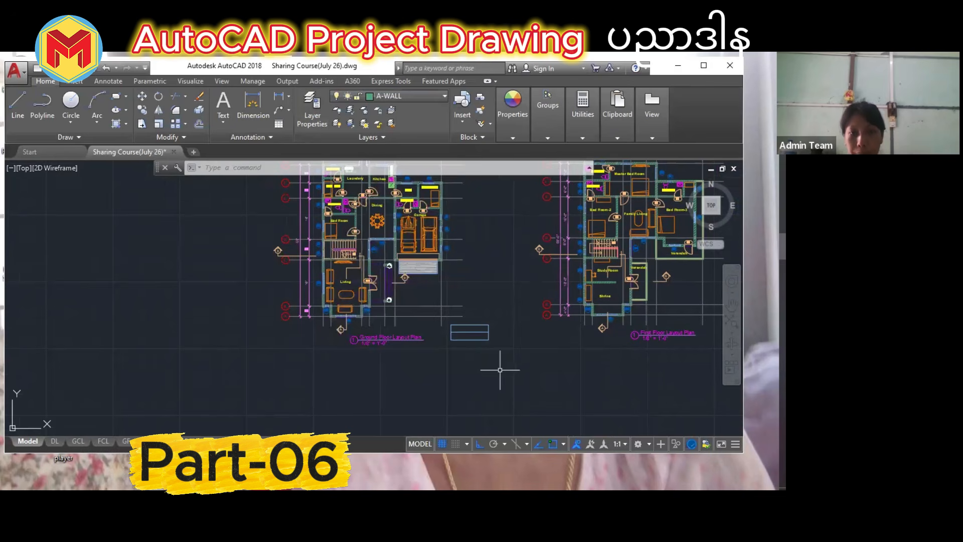
{"action": "scroll", "coordinate": [346, 369], "scroll_direction": "down", "scroll_amount": 4}
{"action": "scroll", "coordinate": [361, 354], "scroll_direction": "up", "scroll_amount": 4}
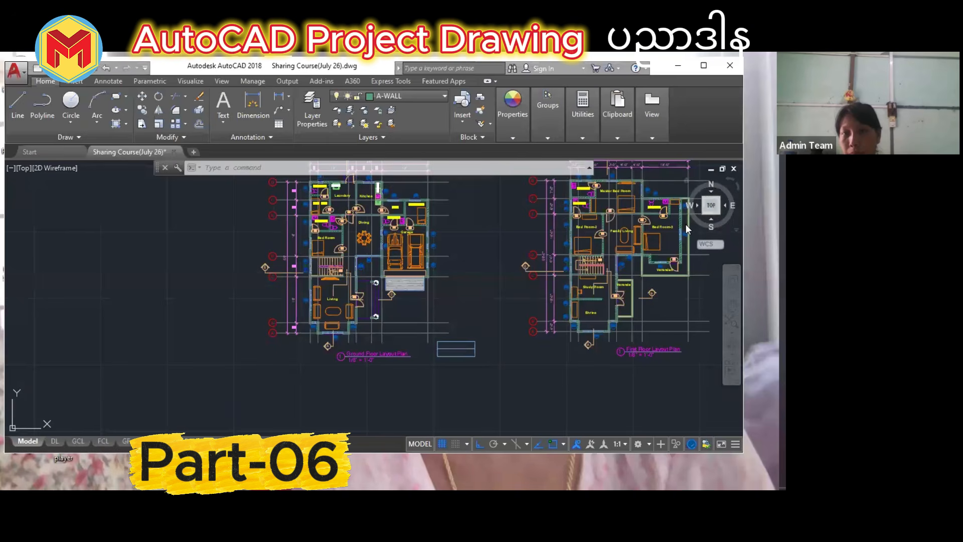
Switch to Autodesk Viewer and examine the plinth, first floor and roof levels and the storey heights on the A107 front elevation.
{"action": "left_click", "coordinate": [645, 164]}
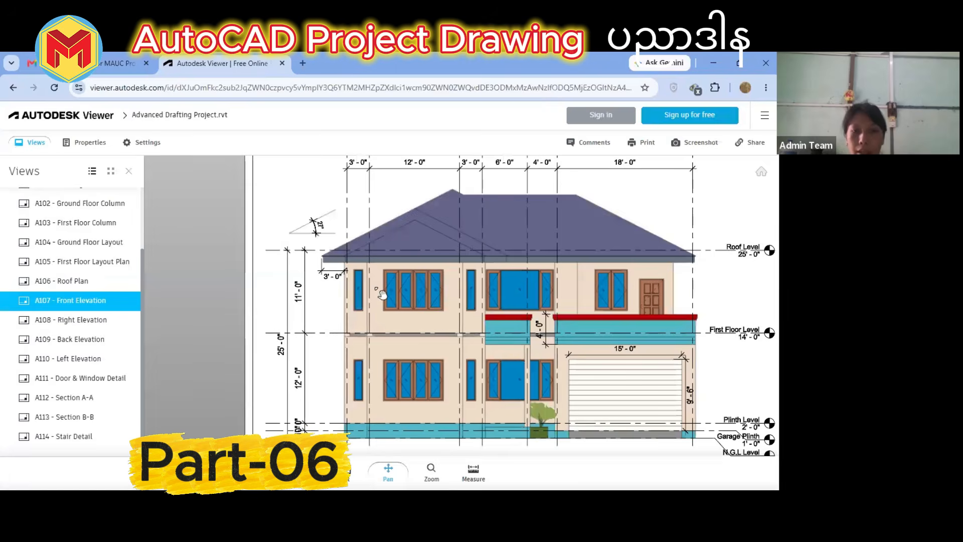
{"action": "left_click_drag", "start_coordinate": [388, 314], "coordinate": [403, 293]}
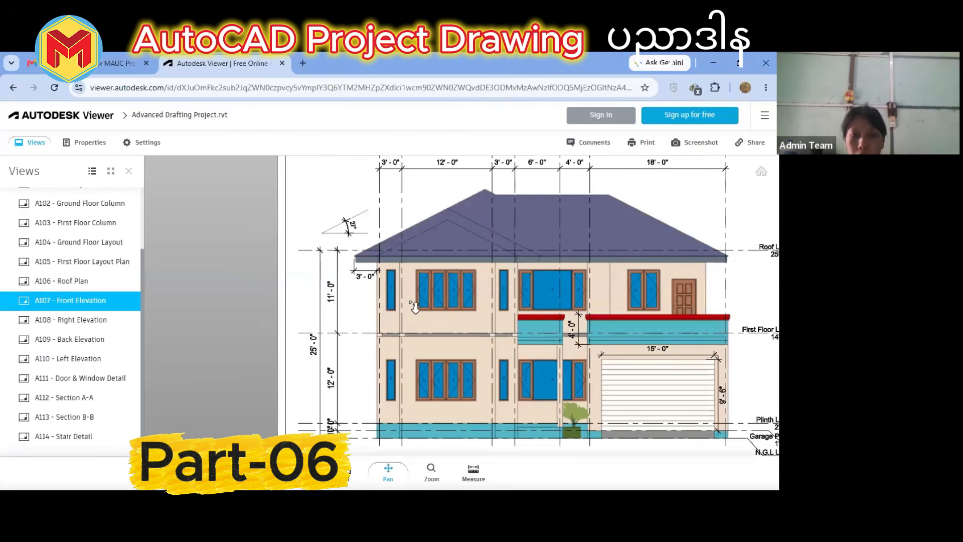
{"action": "scroll", "coordinate": [414, 307], "scroll_direction": "down", "scroll_amount": 3}
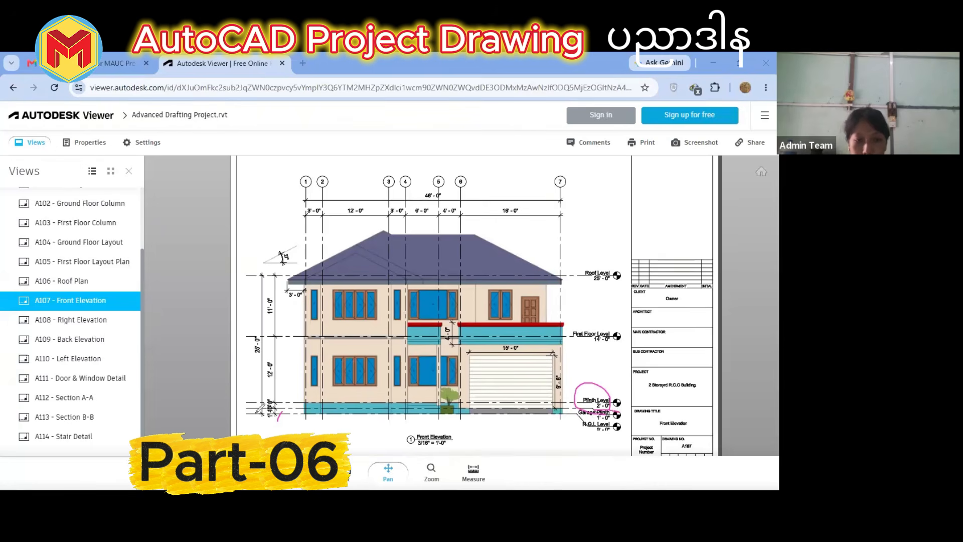
{"action": "left_click_drag", "start_coordinate": [273, 390], "coordinate": [297, 408]}
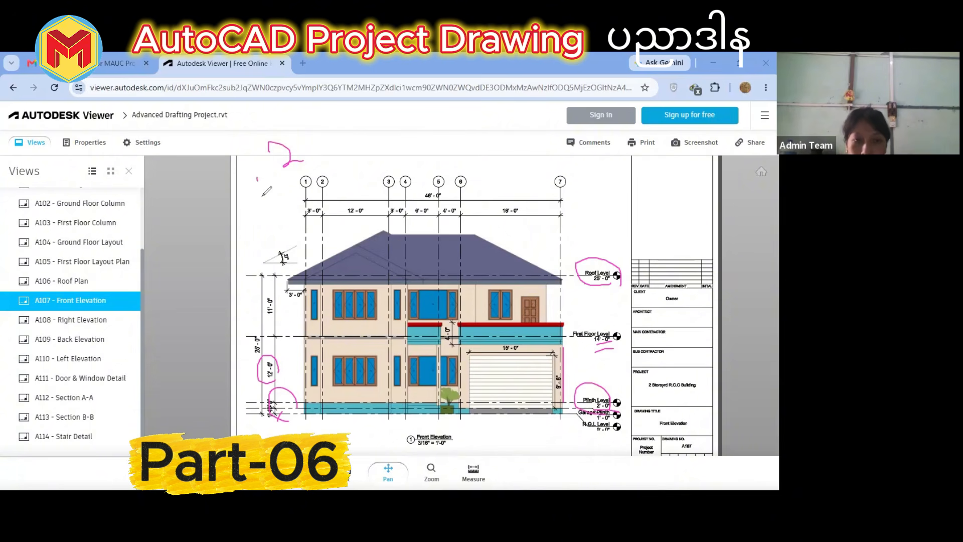
{"action": "mouse_move", "coordinate": [285, 181]}
{"action": "left_mouse_down"}
{"action": "mouse_move", "coordinate": [297, 195]}
{"action": "mouse_move", "coordinate": [324, 190]}
{"action": "left_mouse_up"}
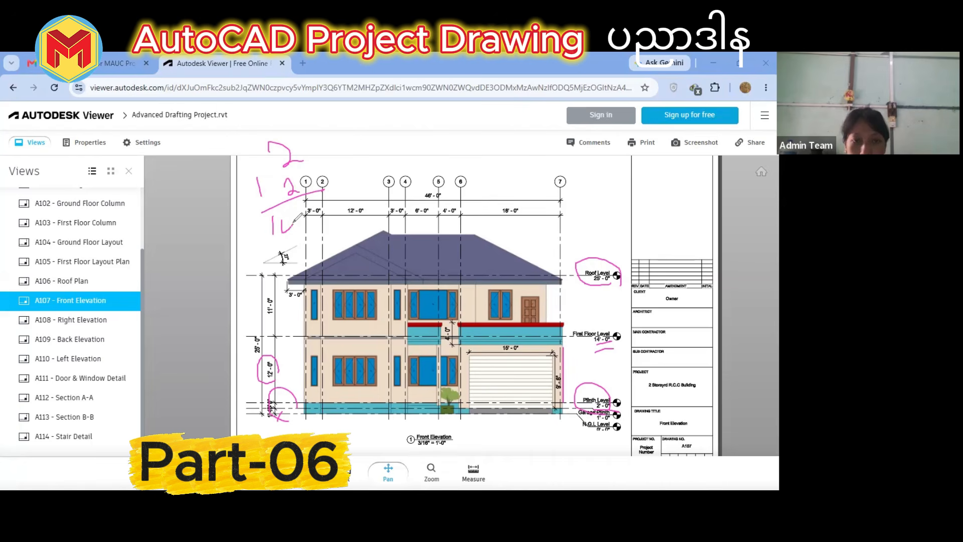
{"action": "left_click_drag", "start_coordinate": [296, 220], "coordinate": [300, 250]}
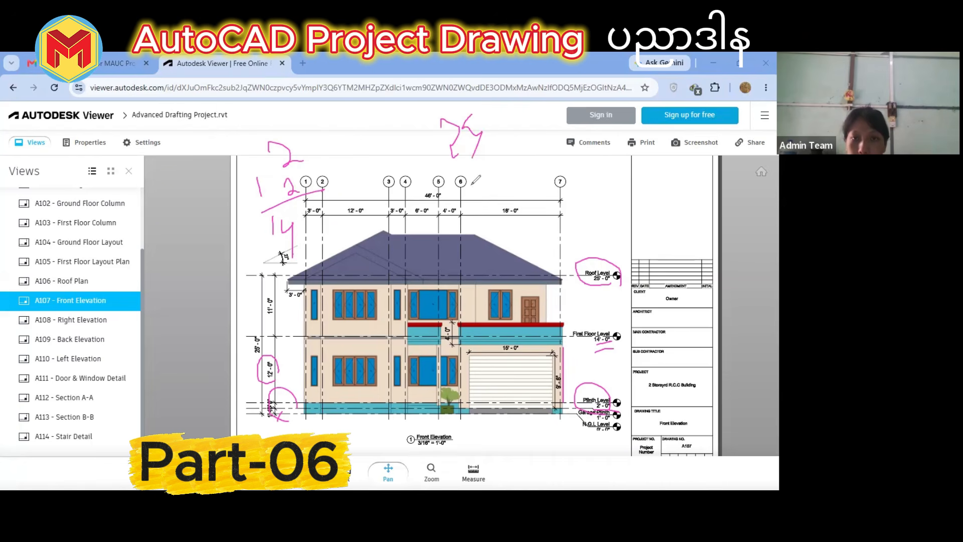
{"action": "mouse_move", "coordinate": [459, 184]}
{"action": "left_mouse_down"}
{"action": "mouse_move", "coordinate": [470, 194]}
{"action": "mouse_move", "coordinate": [468, 240]}
{"action": "mouse_move", "coordinate": [519, 246]}
{"action": "left_mouse_up"}
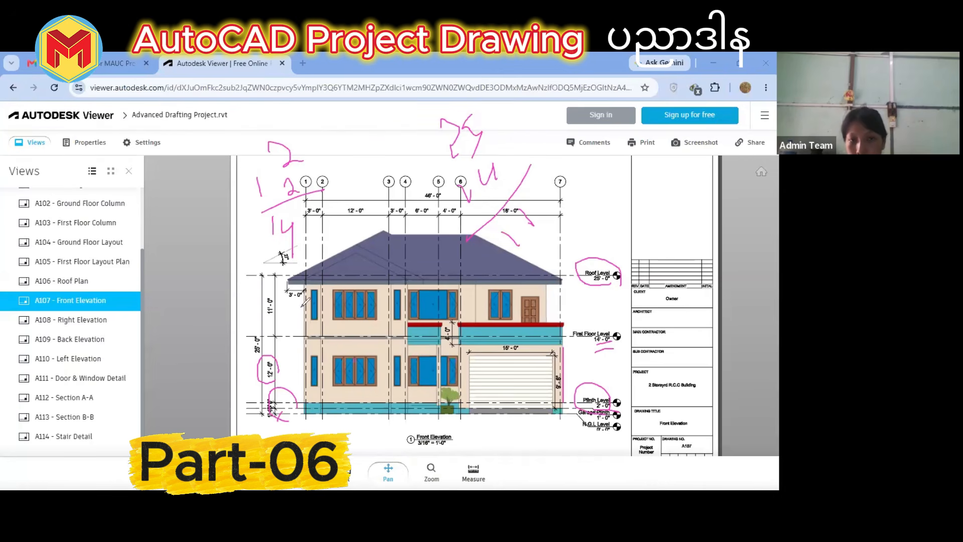
{"action": "left_click_drag", "start_coordinate": [267, 294], "coordinate": [284, 316]}
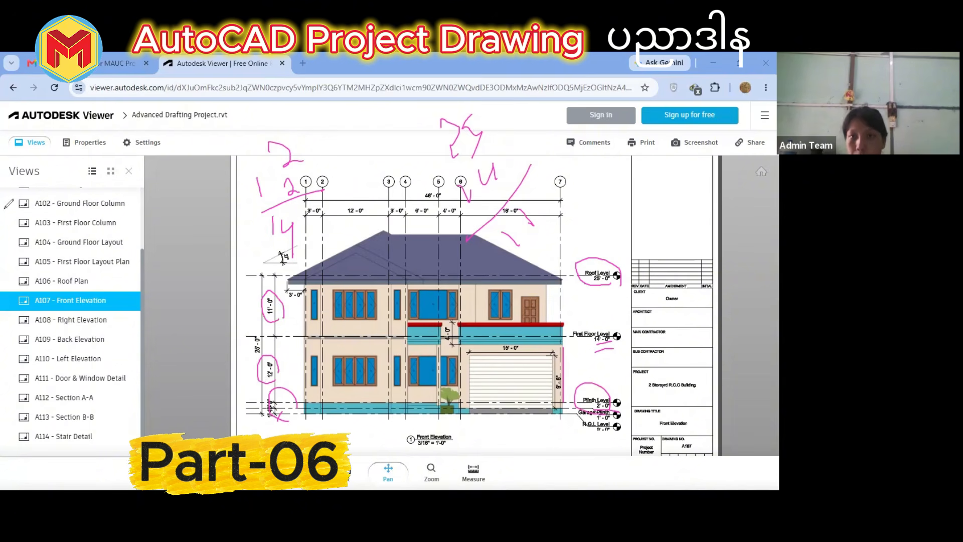
Switch to AutoCAD and draw vertical construction lines through the column faces beside the left FG1 window on the ground floor plan.
{"action": "left_click", "coordinate": [708, 73]}
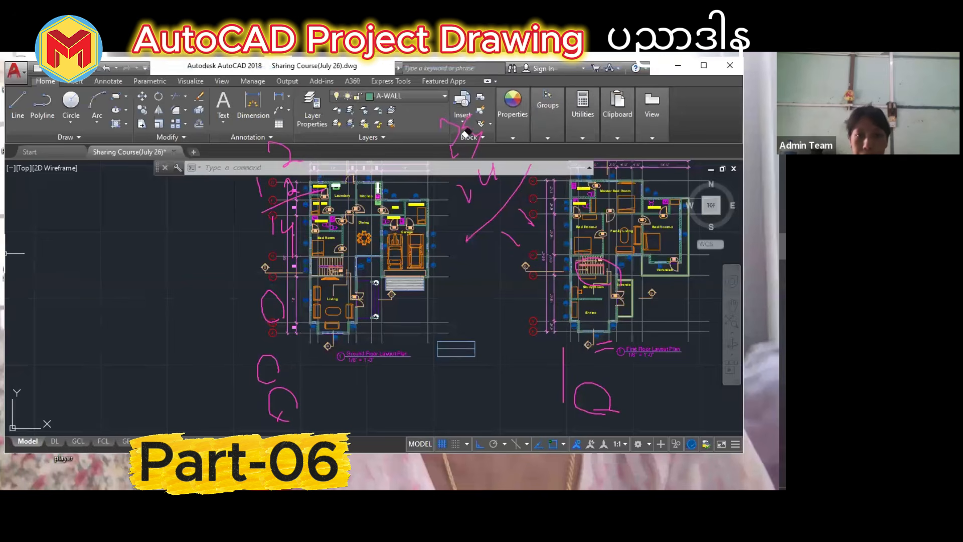
{"action": "mouse_move", "coordinate": [467, 133]}
{"action": "left_mouse_down"}
{"action": "mouse_move", "coordinate": [489, 227]}
{"action": "mouse_move", "coordinate": [505, 204]}
{"action": "mouse_move", "coordinate": [476, 236]}
{"action": "mouse_move", "coordinate": [581, 384]}
{"action": "mouse_move", "coordinate": [540, 396]}
{"action": "mouse_move", "coordinate": [288, 241]}
{"action": "mouse_move", "coordinate": [284, 193]}
{"action": "mouse_move", "coordinate": [329, 302]}
{"action": "mouse_move", "coordinate": [279, 417]}
{"action": "left_mouse_up"}
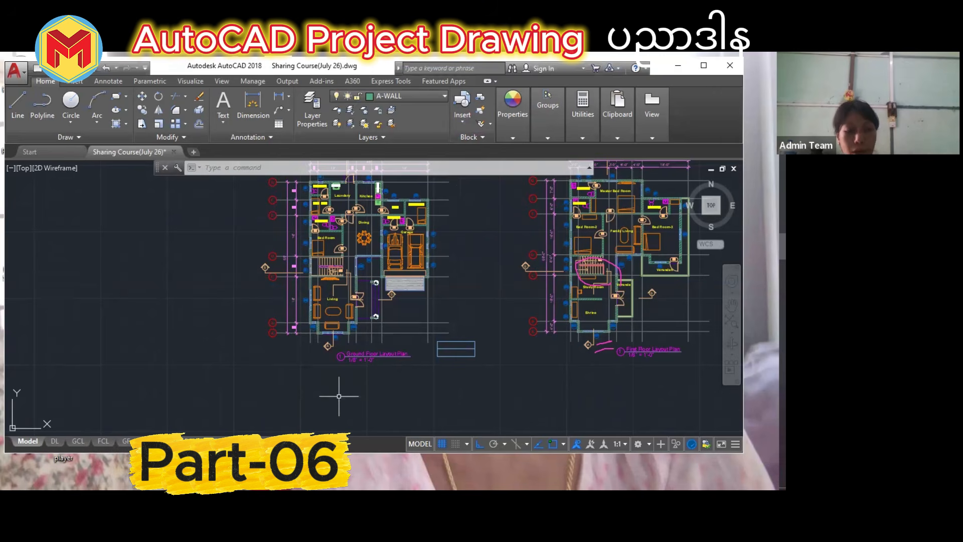
{"action": "type", "text": "xl"}
{"action": "key", "text": "Return"}
{"action": "type", "text": "v"}
{"action": "key", "text": "Return"}
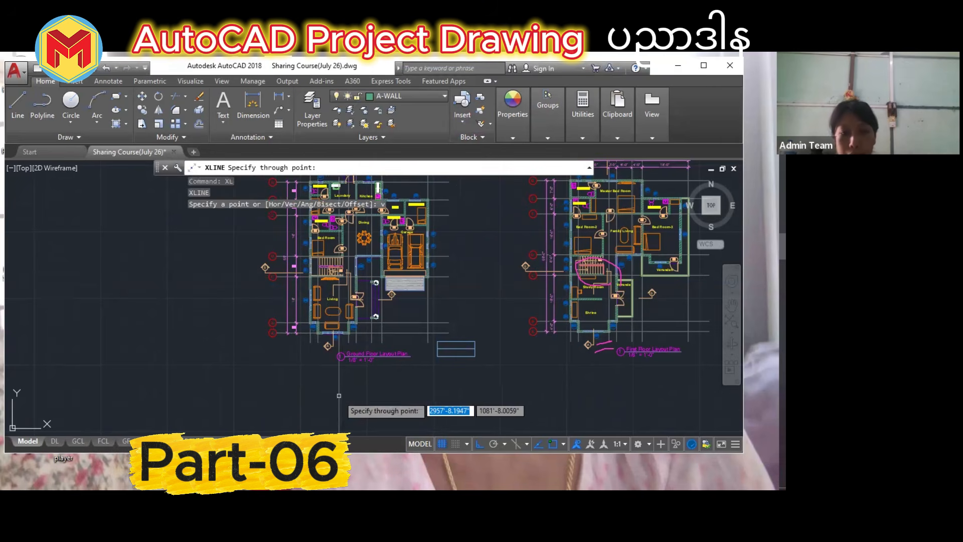
{"action": "scroll", "coordinate": [327, 317], "scroll_direction": "up", "scroll_amount": 10}
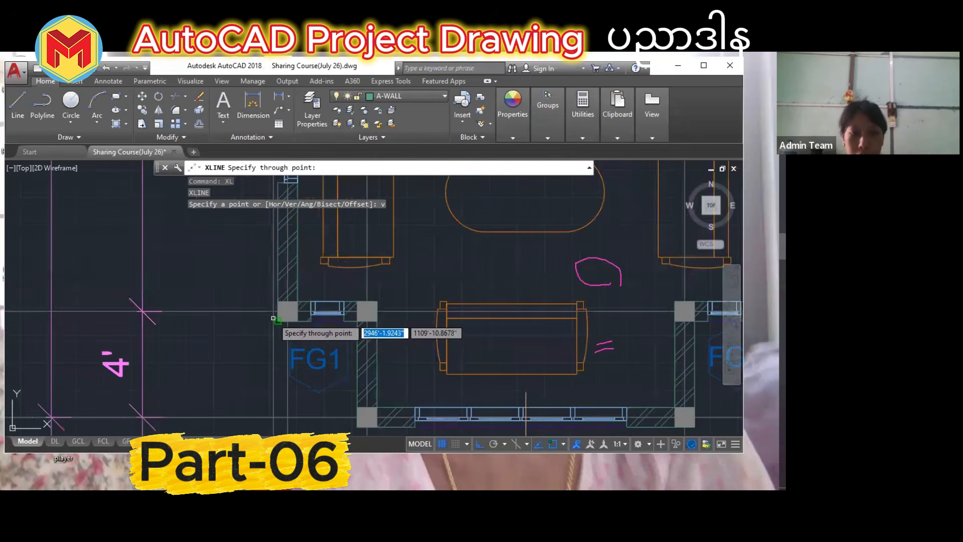
{"action": "left_click", "coordinate": [302, 322]}
{"action": "left_click", "coordinate": [351, 322]}
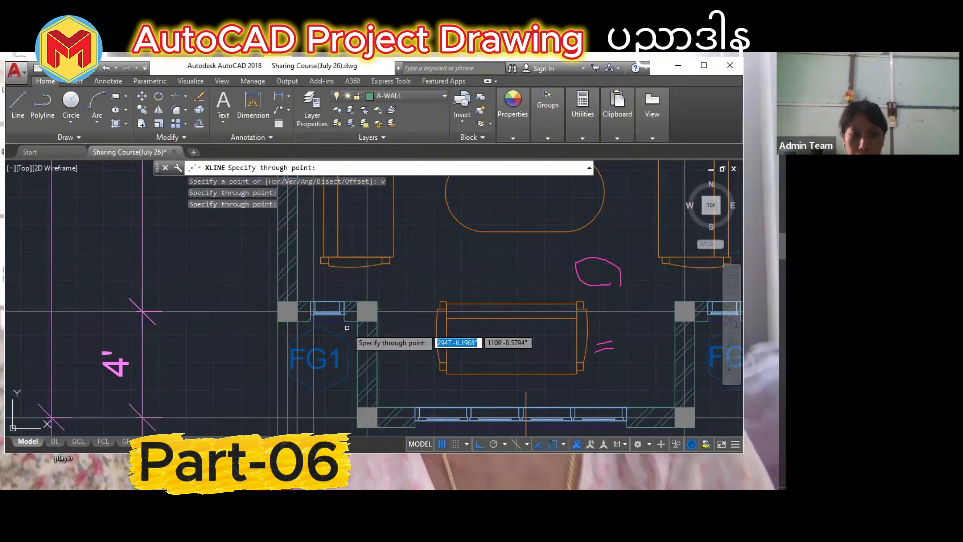
{"action": "left_click", "coordinate": [377, 322]}
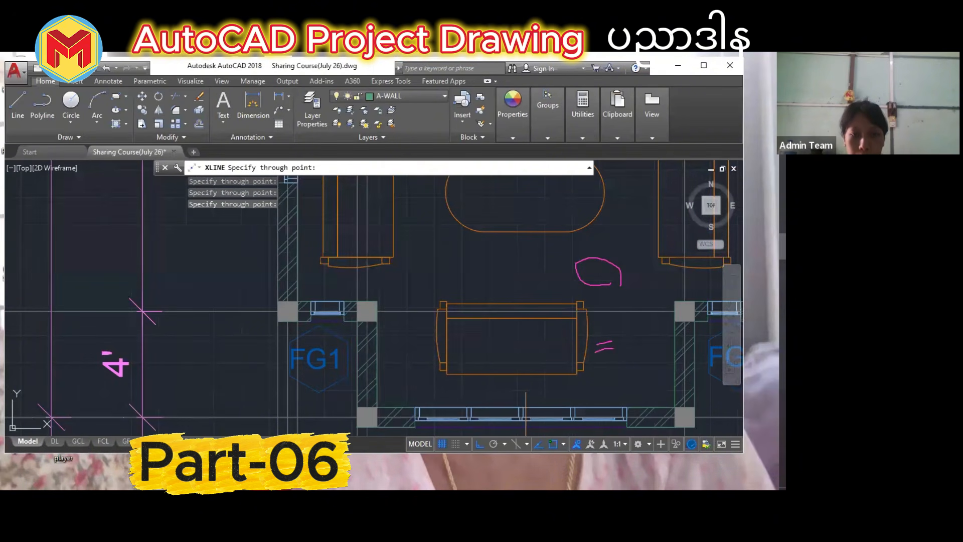
Draw further vertical construction lines through the column faces beside the right FG1 window and at the garage front.
{"action": "scroll", "coordinate": [375, 332], "scroll_direction": "down", "scroll_amount": 4}
{"action": "scroll", "coordinate": [484, 371], "scroll_direction": "up", "scroll_amount": 4}
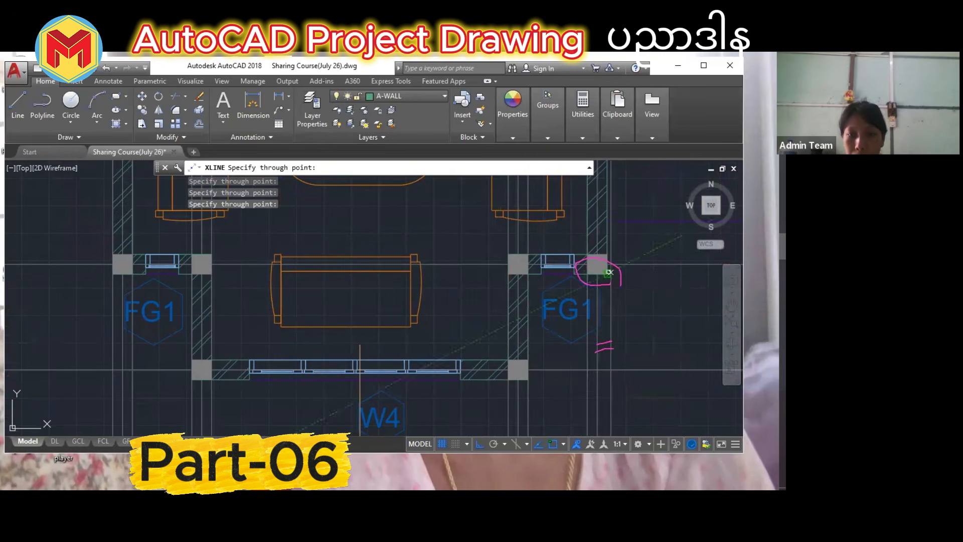
{"action": "scroll", "coordinate": [568, 300], "scroll_direction": "down", "scroll_amount": 5}
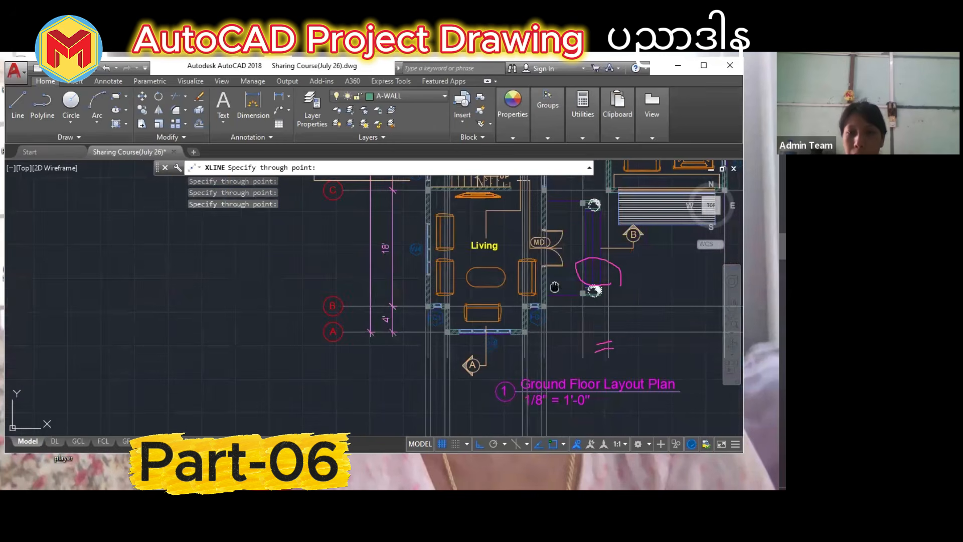
{"action": "scroll", "coordinate": [589, 238], "scroll_direction": "down", "scroll_amount": 1}
{"action": "scroll", "coordinate": [588, 239], "scroll_direction": "up", "scroll_amount": 6}
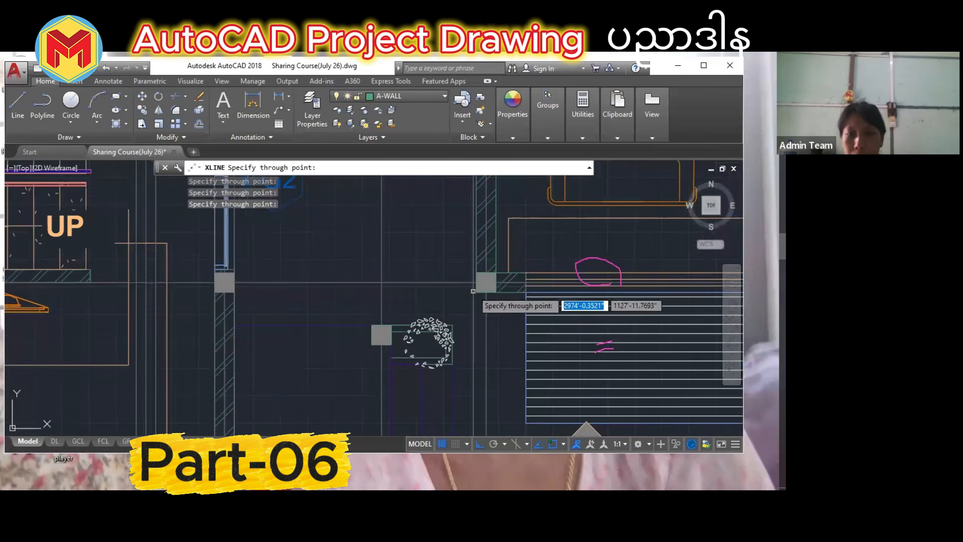
{"action": "scroll", "coordinate": [496, 296], "scroll_direction": "down", "scroll_amount": 3}
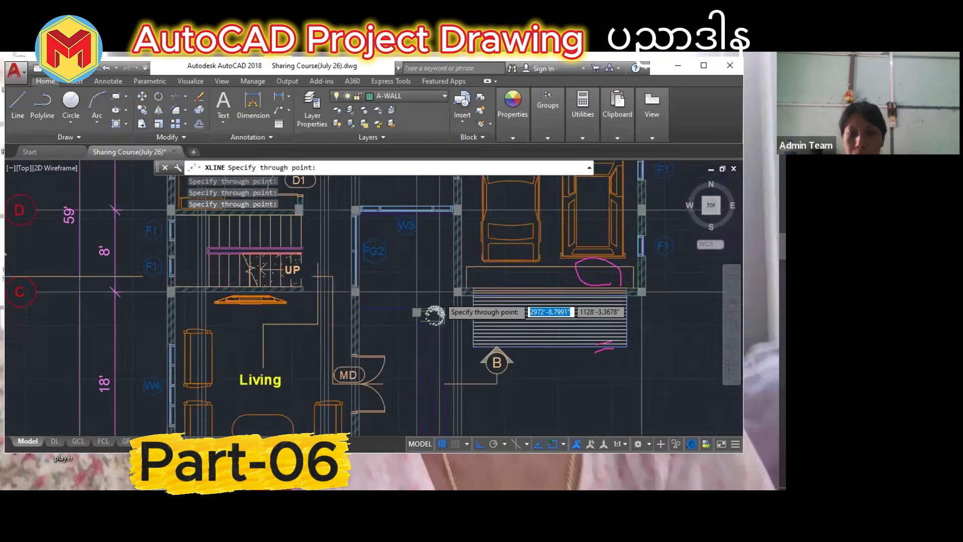
{"action": "scroll", "coordinate": [575, 301], "scroll_direction": "up", "scroll_amount": 7}
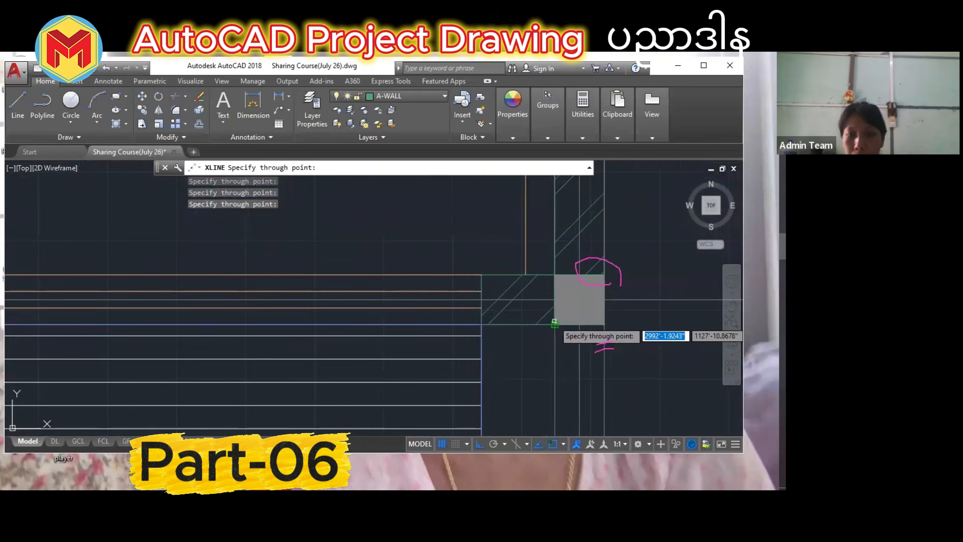
{"action": "scroll", "coordinate": [555, 324], "scroll_direction": "down", "scroll_amount": 6}
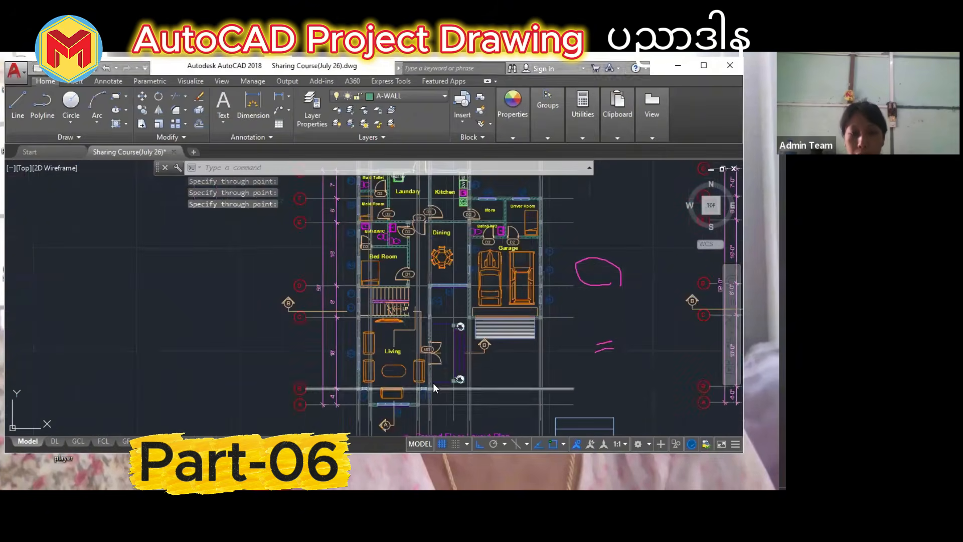
{"action": "key", "text": "Escape"}
Examine how the construction lines align with the wall edges and column faces along the Living room's front.
{"action": "key", "text": "super"}
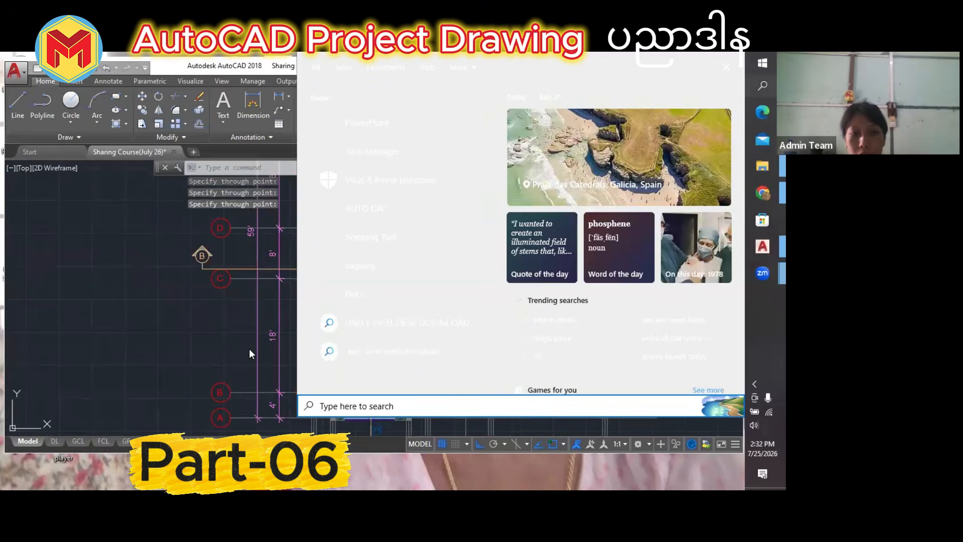
{"action": "left_click", "coordinate": [249, 348]}
{"action": "middle_click_drag", "start_coordinate": [404, 277], "coordinate": [444, 213]}
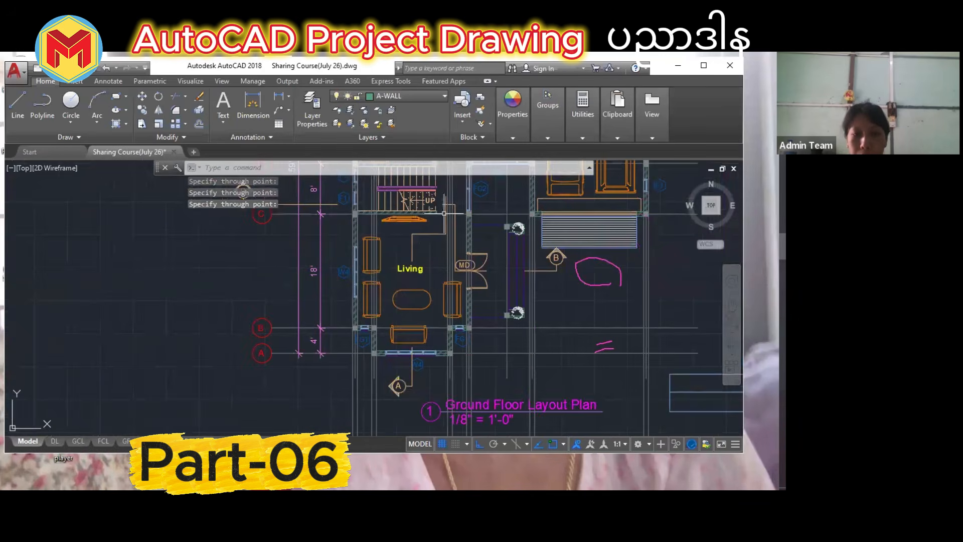
{"action": "scroll", "coordinate": [384, 350], "scroll_direction": "up", "scroll_amount": 8}
{"action": "scroll", "coordinate": [343, 385], "scroll_direction": "up", "scroll_amount": 6}
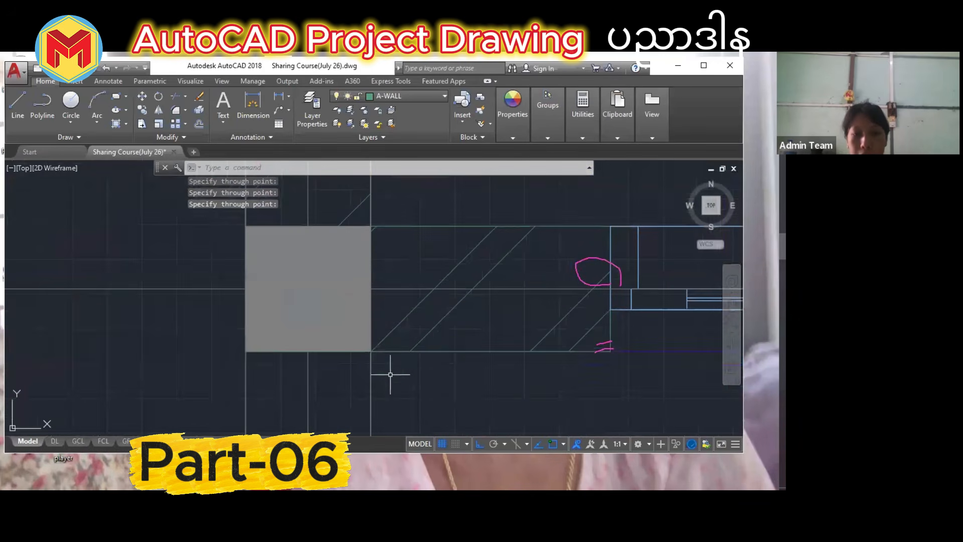
{"action": "left_click", "coordinate": [432, 349]}
{"action": "left_click", "coordinate": [343, 351]}
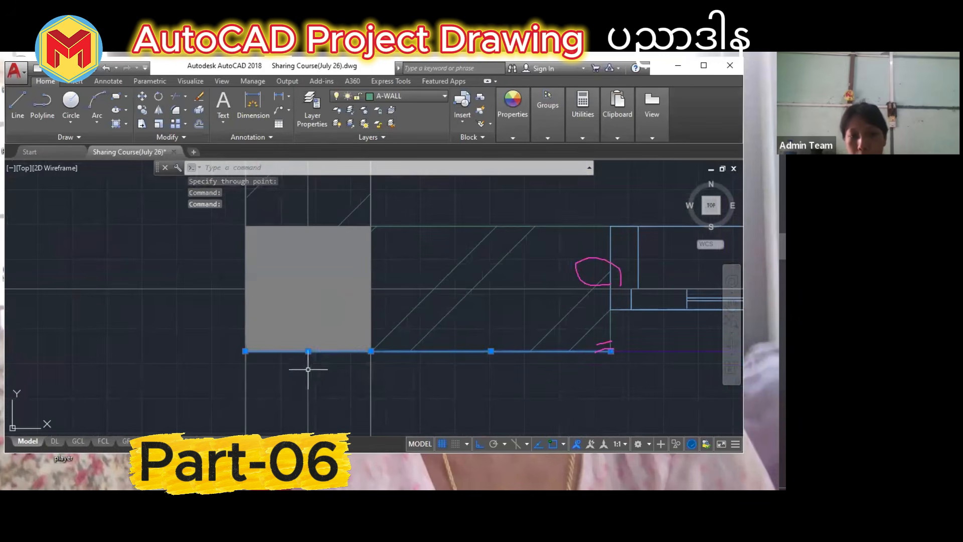
{"action": "key", "text": "Escape"}
{"action": "scroll", "coordinate": [345, 346], "scroll_direction": "down", "scroll_amount": 8}
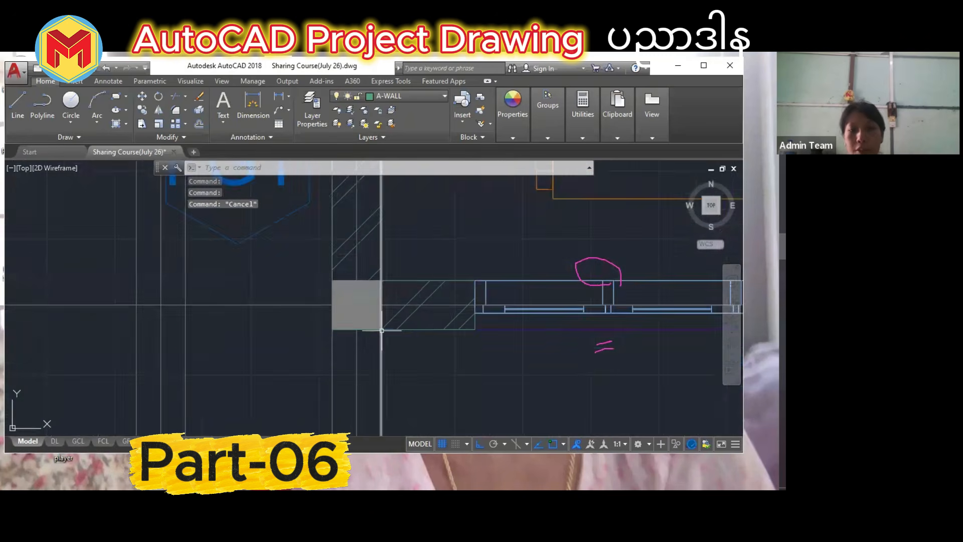
{"action": "scroll", "coordinate": [352, 339], "scroll_direction": "up", "scroll_amount": 6}
{"action": "scroll", "coordinate": [351, 339], "scroll_direction": "up", "scroll_amount": 2}
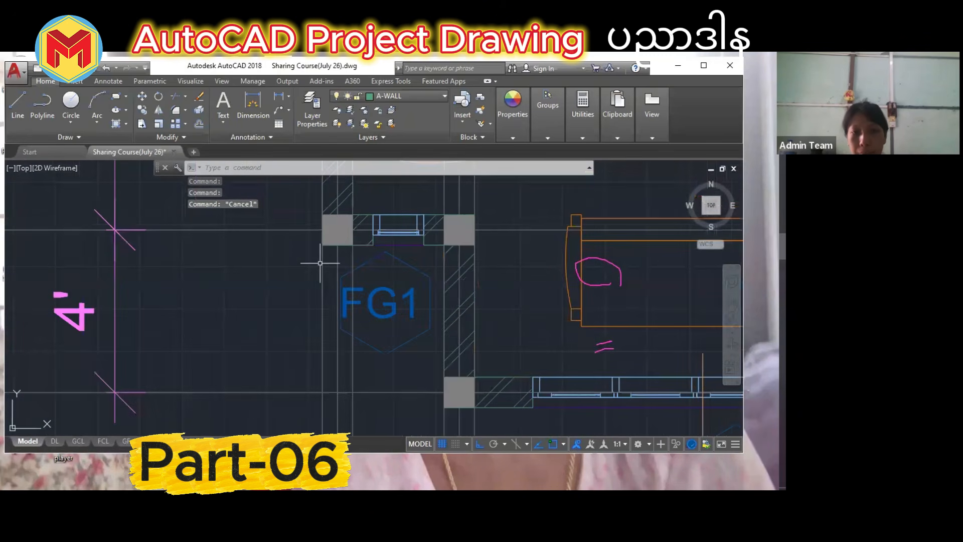
{"action": "left_click", "coordinate": [320, 286]}
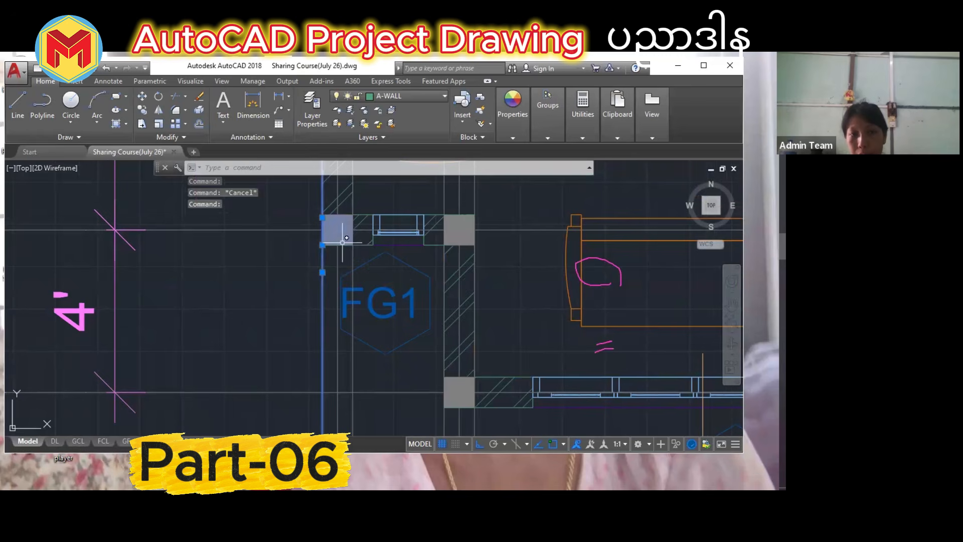
{"action": "key", "text": "Escape"}
{"action": "scroll", "coordinate": [363, 256], "scroll_direction": "up", "scroll_amount": 2}
{"action": "middle_click_drag", "start_coordinate": [351, 243], "coordinate": [362, 304]}
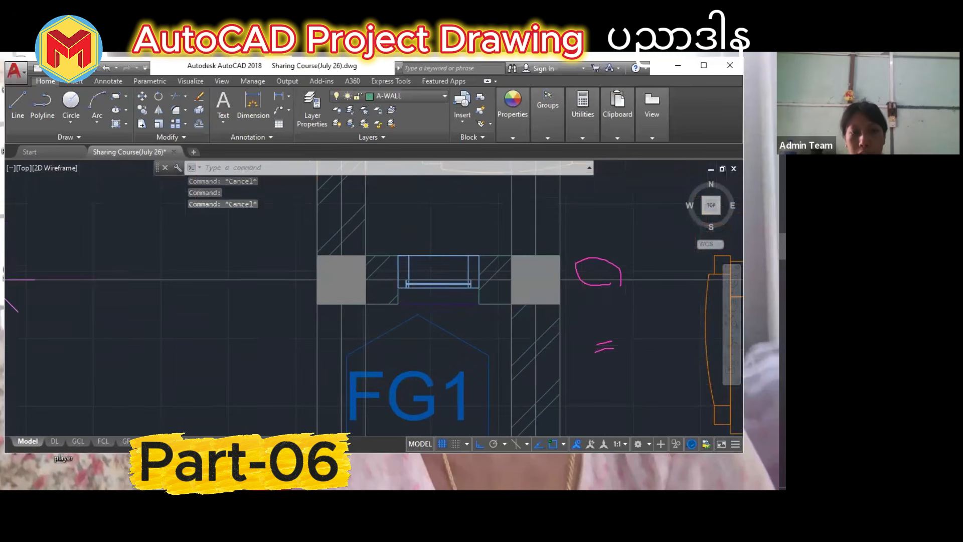
Try moving the outer column beside the left FG1 window a short distance straight down, and undo the move.
{"action": "left_click", "coordinate": [301, 243]}
{"action": "left_click", "coordinate": [398, 322]}
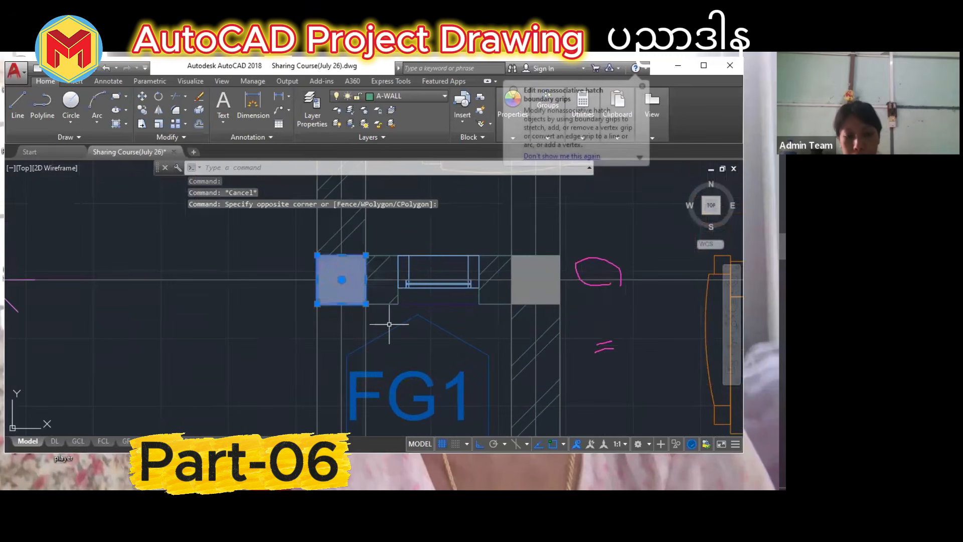
{"action": "type", "text": "M"}
{"action": "key", "text": "Return"}
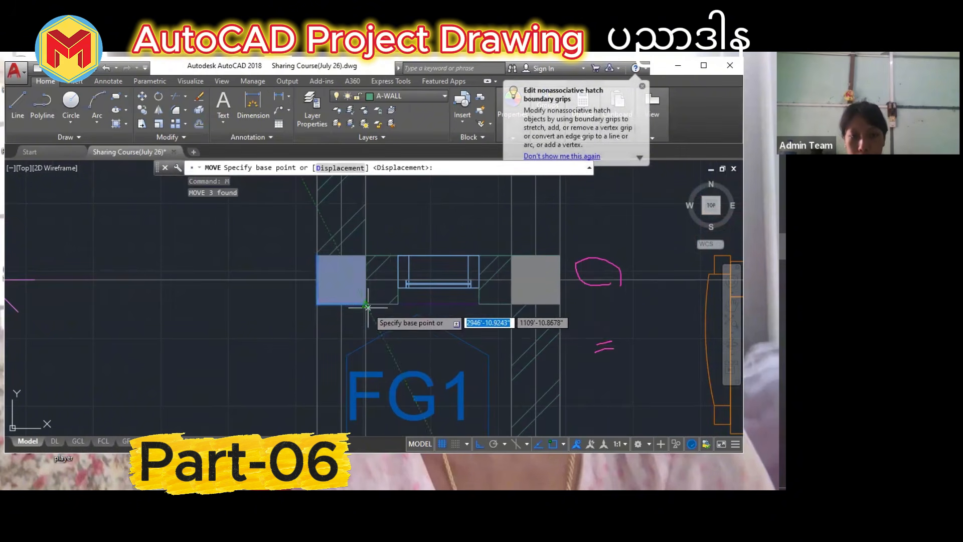
{"action": "left_click", "coordinate": [366, 304]}
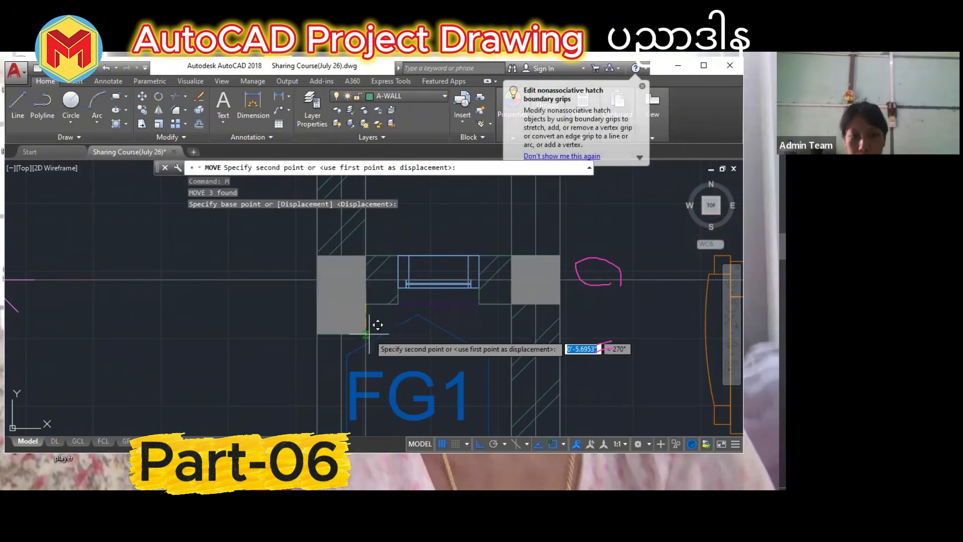
{"action": "left_click", "coordinate": [370, 332]}
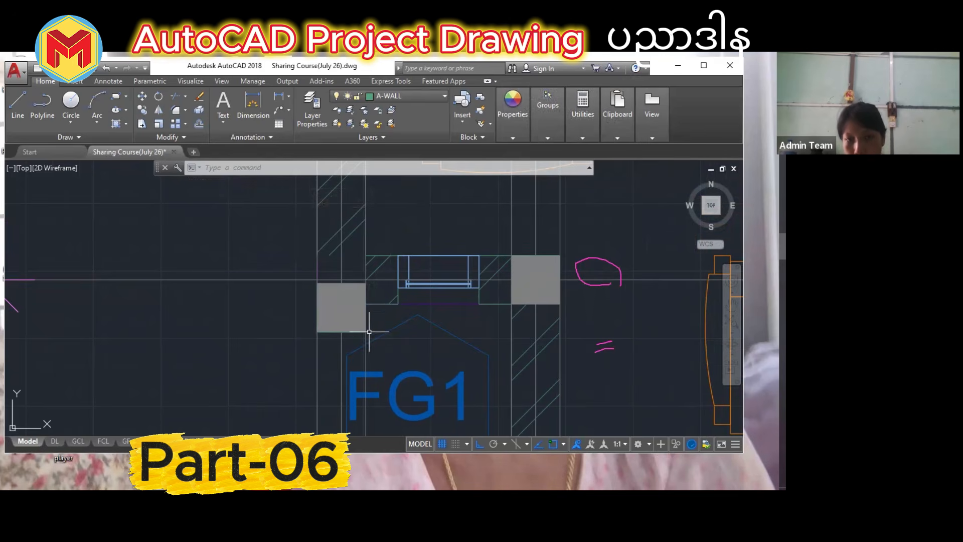
{"action": "key", "text": "ctrl+z"}
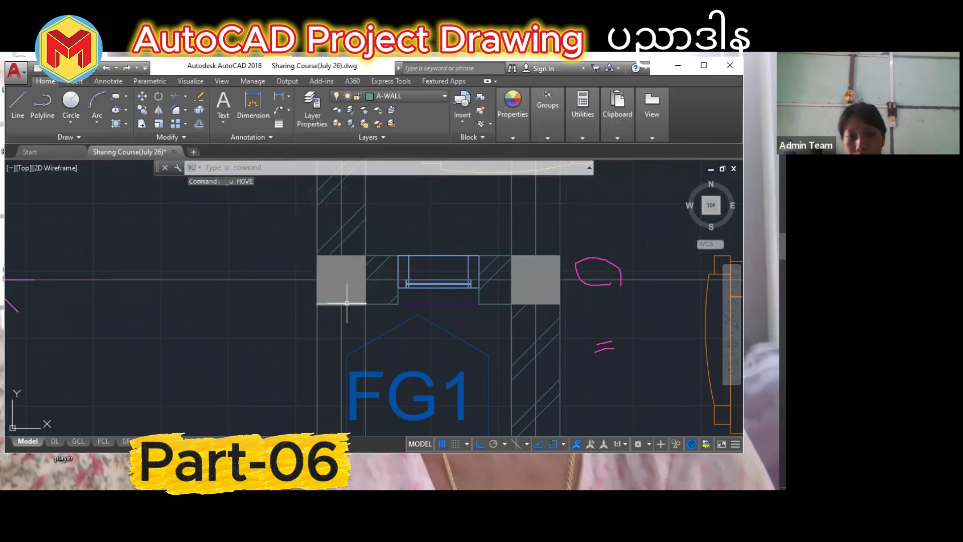
Change the colour of the two construction lines along the left faces of the columns beside the left FG1 window.
{"action": "left_click", "coordinate": [366, 322]}
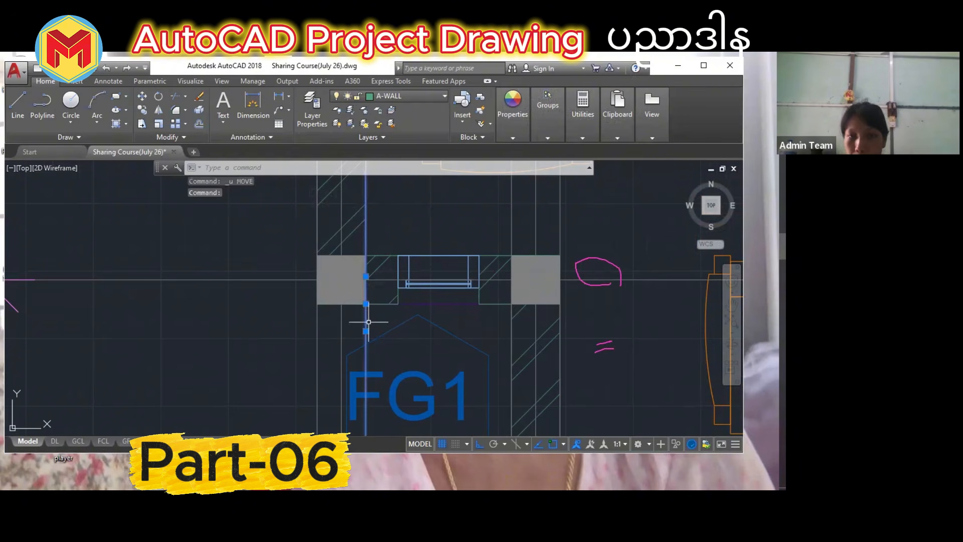
{"action": "key", "text": "Escape"}
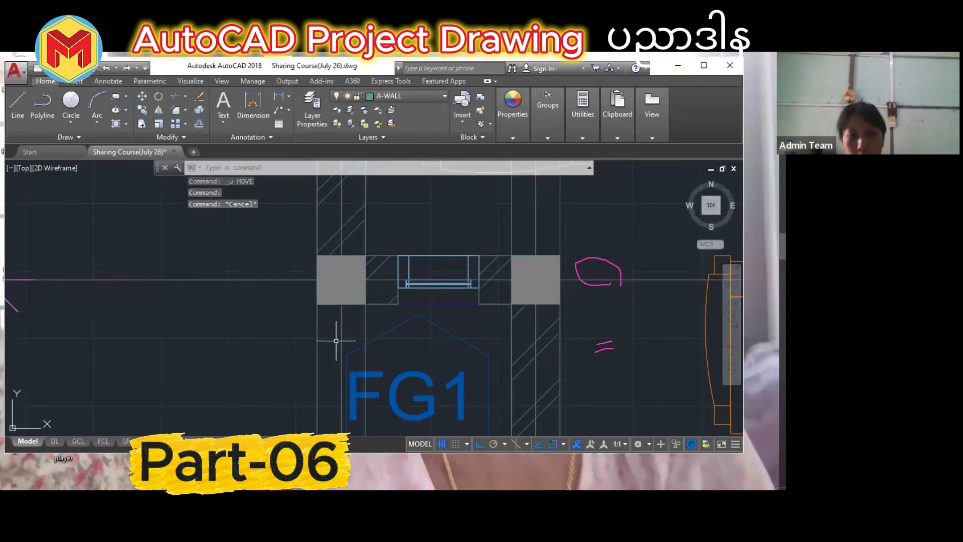
{"action": "left_click", "coordinate": [318, 326]}
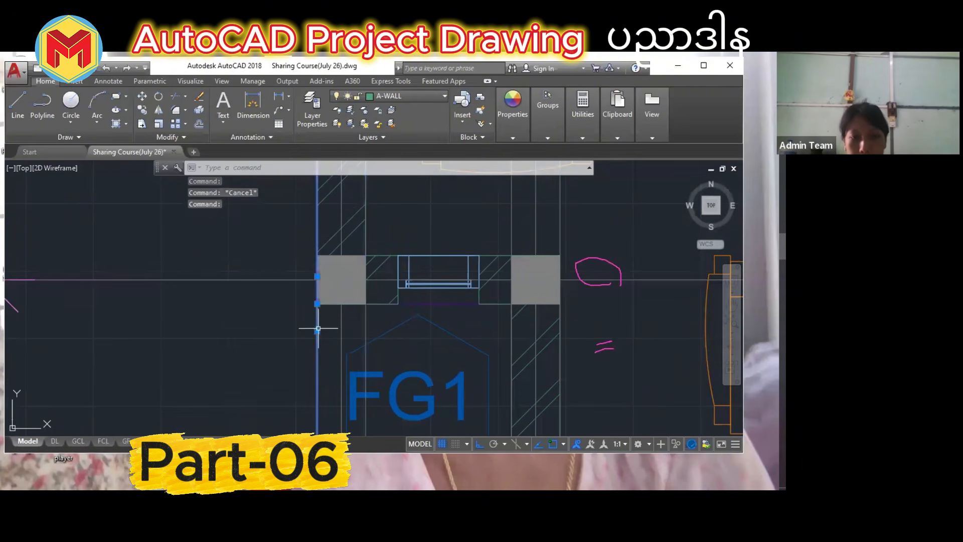
{"action": "left_click", "coordinate": [511, 320]}
{"action": "left_click", "coordinate": [414, 96]}
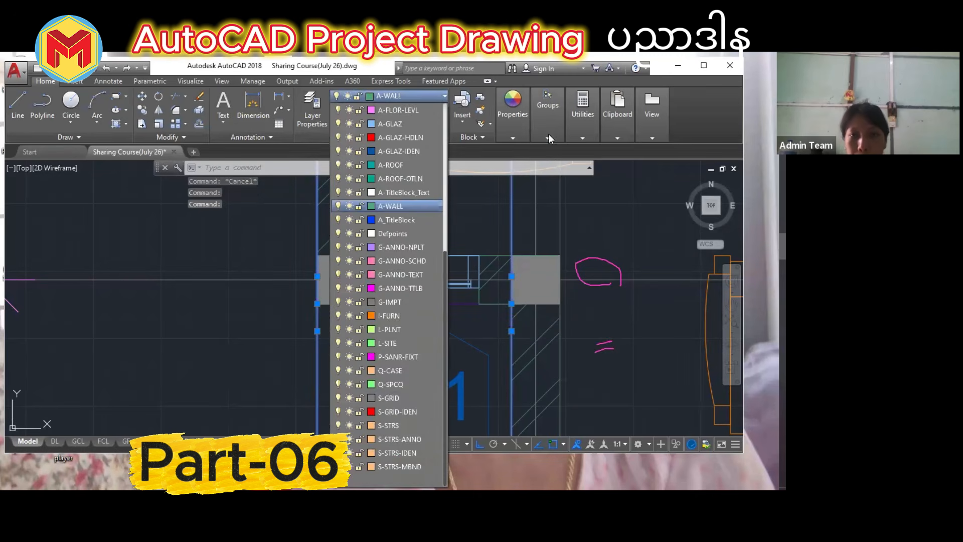
{"action": "left_click", "coordinate": [511, 133]}
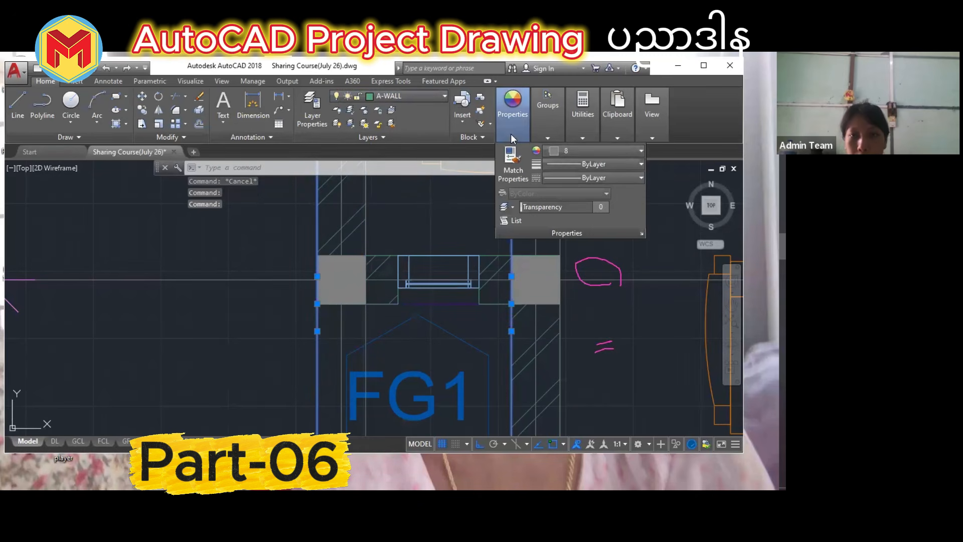
{"action": "left_click", "coordinate": [561, 152]}
{"action": "key", "text": "Escape"}
{"action": "scroll", "coordinate": [462, 298], "scroll_direction": "down", "scroll_amount": 4}
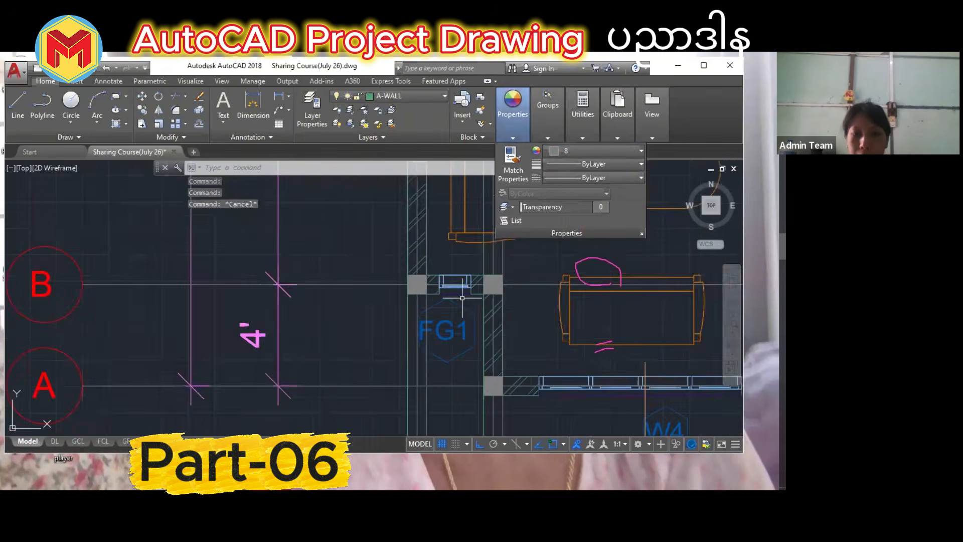
Match the properties of the construction line along the left inner Living-front column onto the construction lines beside the right FG1 window.
{"action": "scroll", "coordinate": [475, 356], "scroll_direction": "down", "scroll_amount": 4}
{"action": "scroll", "coordinate": [394, 262], "scroll_direction": "down", "scroll_amount": 2}
{"action": "scroll", "coordinate": [505, 388], "scroll_direction": "up", "scroll_amount": 2}
{"action": "middle_click_drag", "start_coordinate": [474, 374], "coordinate": [402, 307]}
{"action": "scroll", "coordinate": [454, 346], "scroll_direction": "down", "scroll_amount": 3}
{"action": "scroll", "coordinate": [481, 258], "scroll_direction": "up", "scroll_amount": 5}
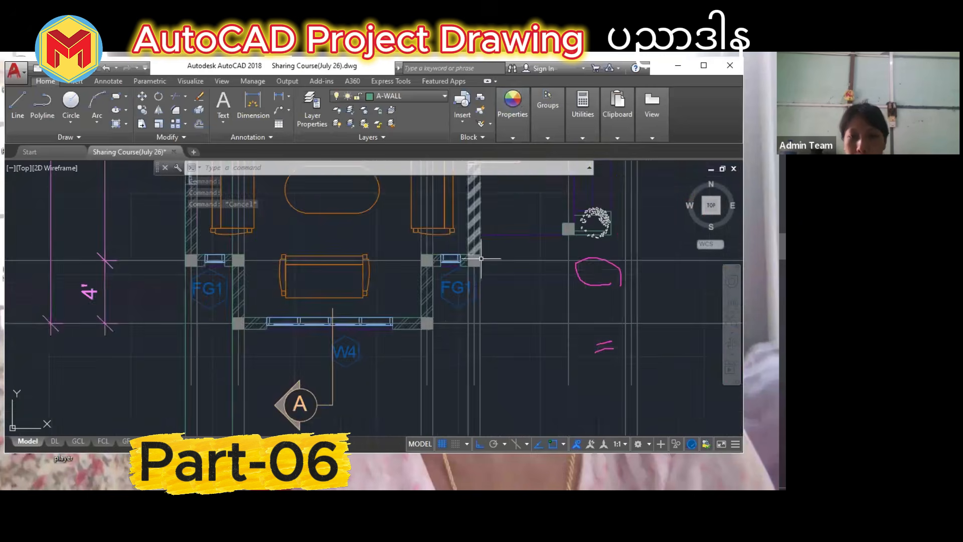
{"action": "scroll", "coordinate": [492, 329], "scroll_direction": "down", "scroll_amount": 2}
{"action": "type", "text": "Ma"}
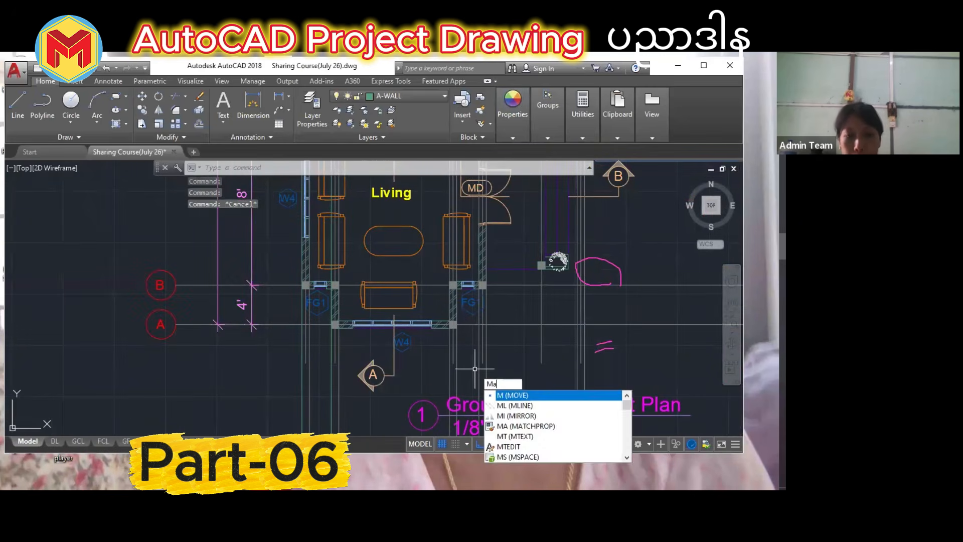
{"action": "key", "text": "Return"}
{"action": "left_click", "coordinate": [332, 393]}
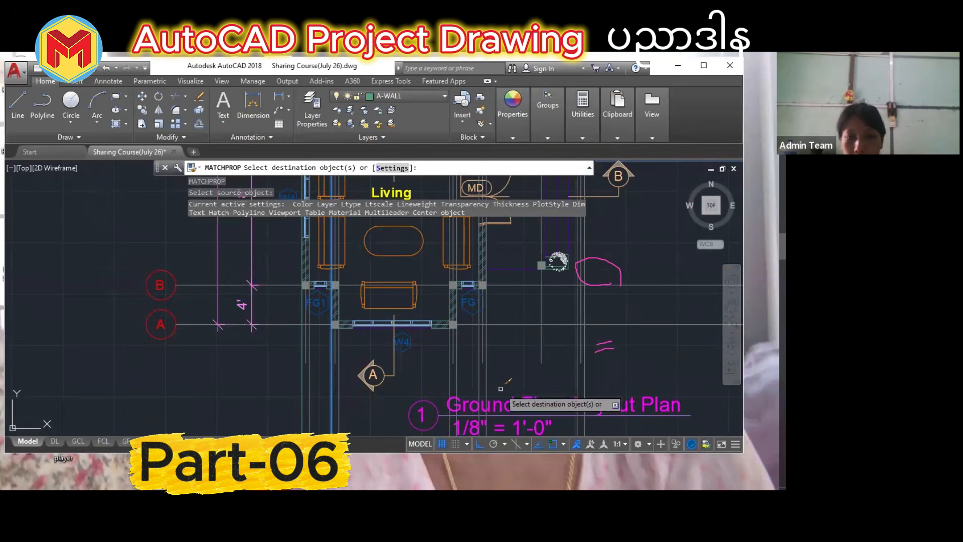
{"action": "scroll", "coordinate": [501, 388], "scroll_direction": "up", "scroll_amount": 2}
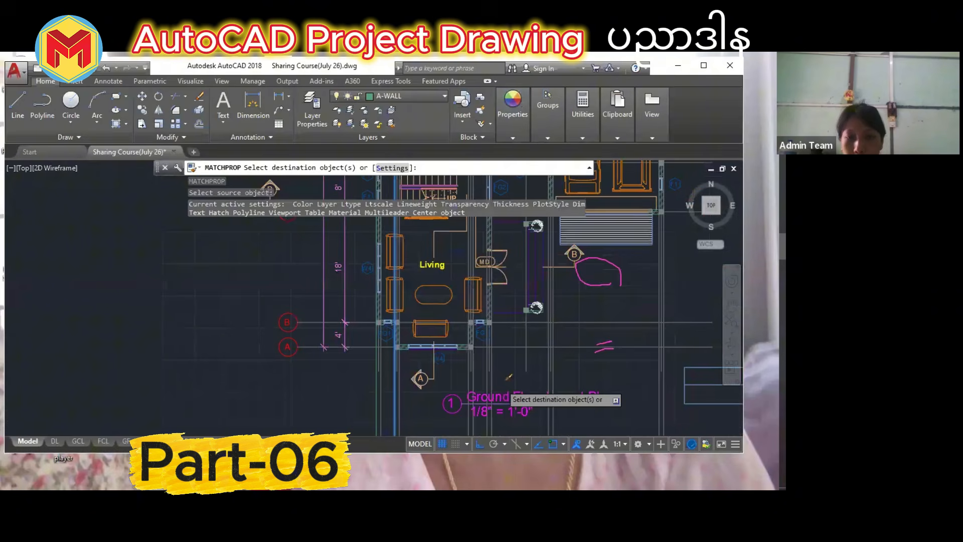
{"action": "left_click", "coordinate": [483, 367]}
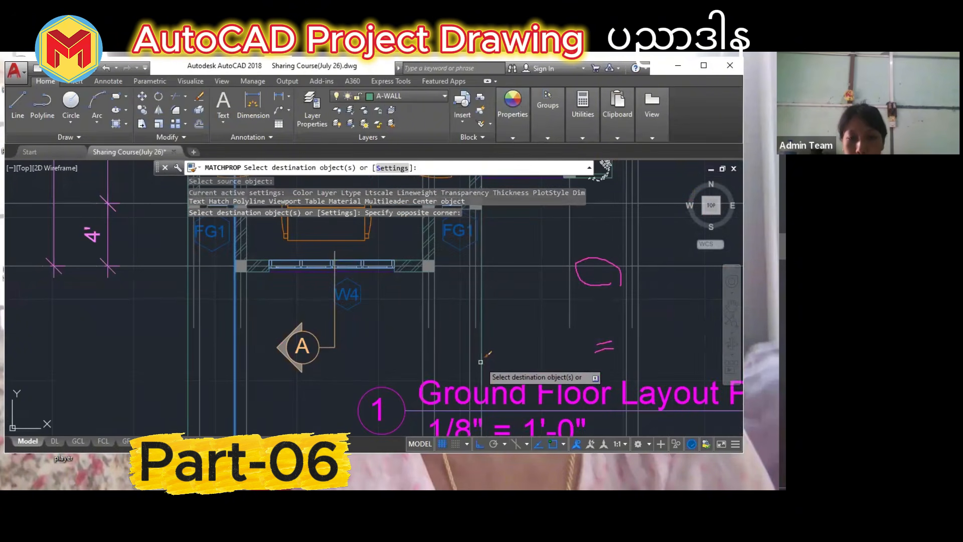
{"action": "scroll", "coordinate": [449, 367], "scroll_direction": "down", "scroll_amount": 2}
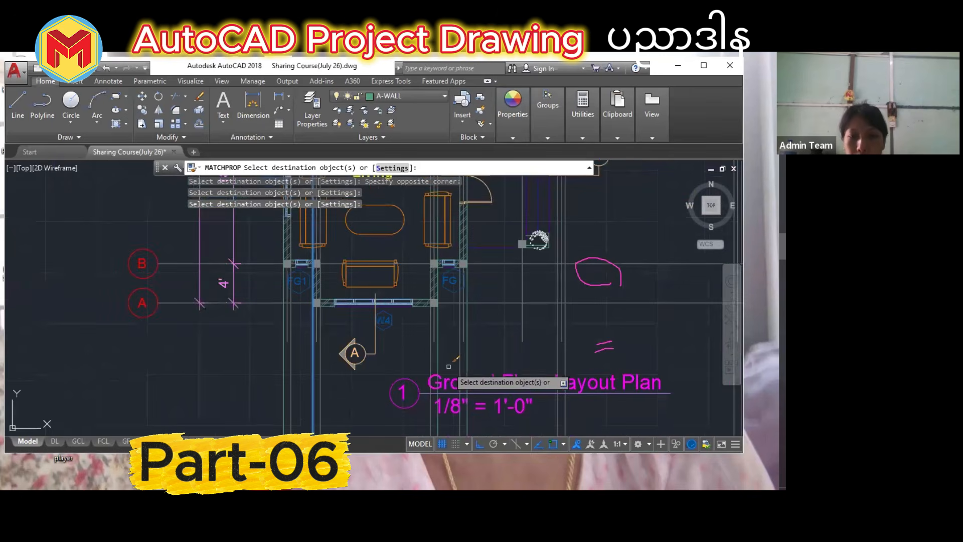
Examine the column and wall lines in the reference front elevation.
{"action": "scroll", "coordinate": [497, 365], "scroll_direction": "down", "scroll_amount": 2}
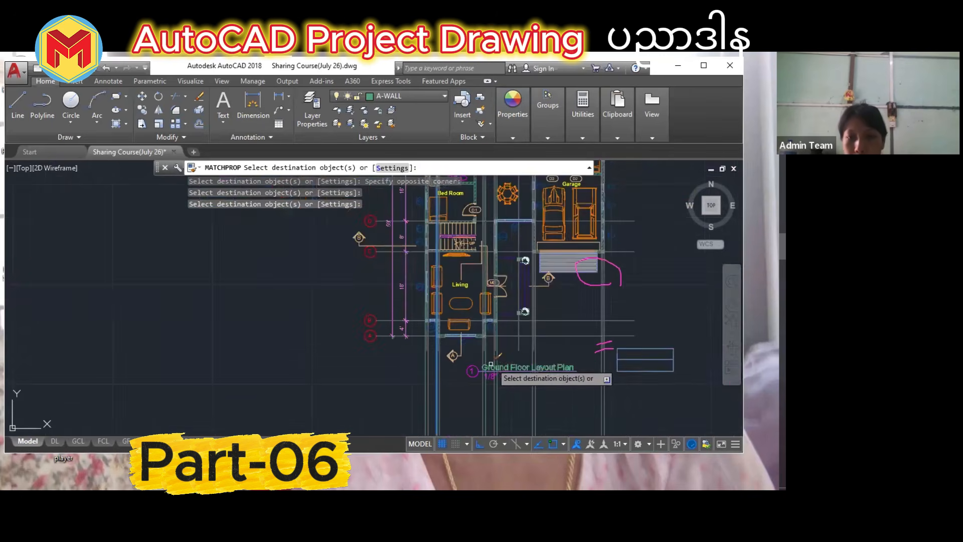
{"action": "scroll", "coordinate": [491, 364], "scroll_direction": "down", "scroll_amount": 3}
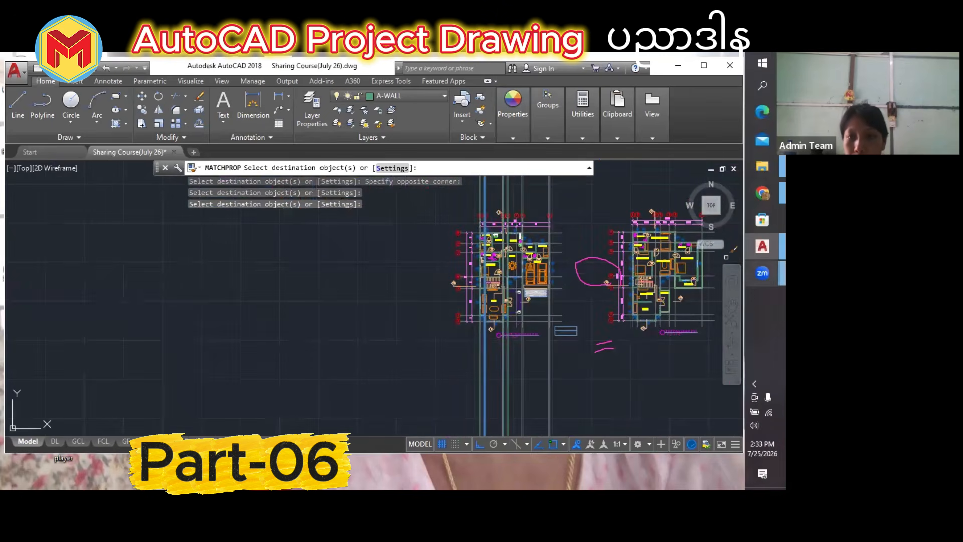
{"action": "scroll", "coordinate": [558, 316], "scroll_direction": "down", "scroll_amount": 7}
{"action": "scroll", "coordinate": [562, 341], "scroll_direction": "up", "scroll_amount": 9}
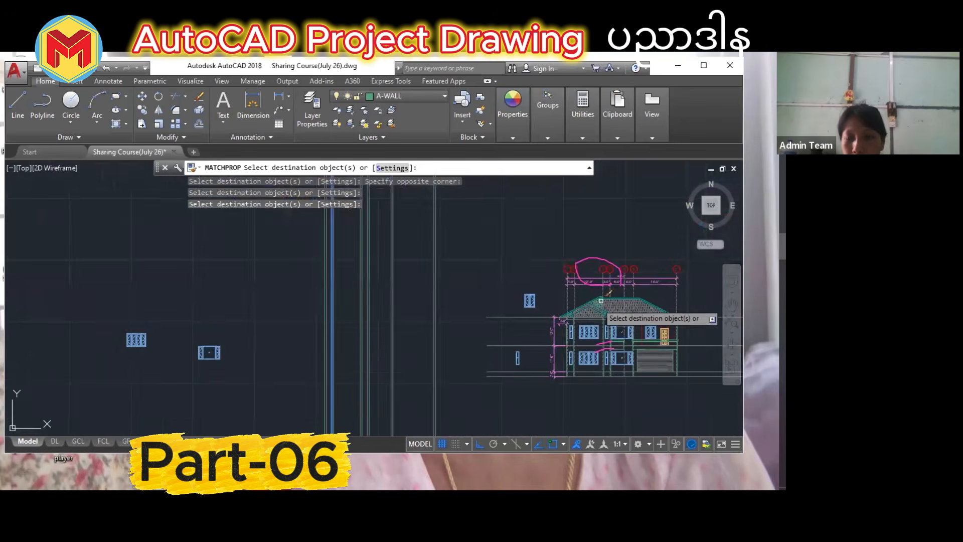
{"action": "scroll", "coordinate": [670, 314], "scroll_direction": "up", "scroll_amount": 4}
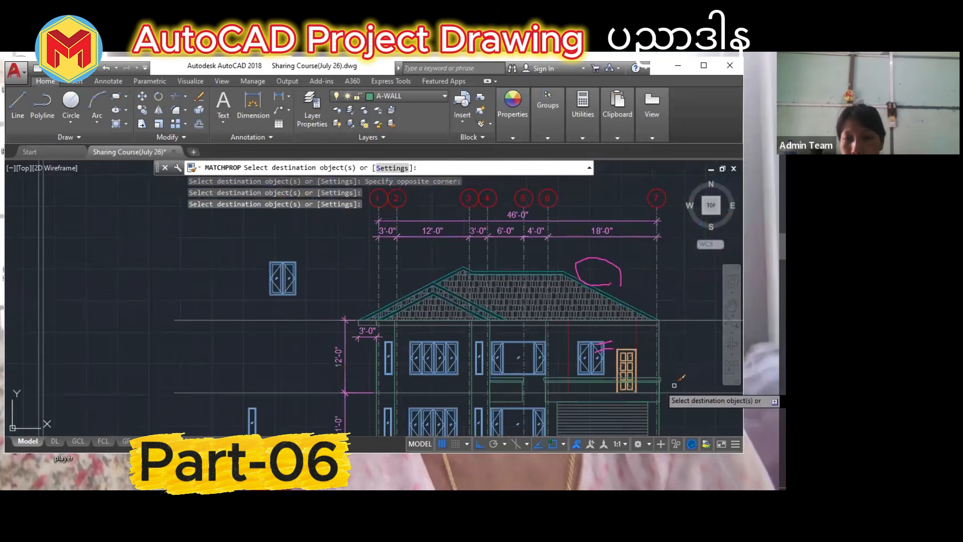
{"action": "scroll", "coordinate": [563, 347], "scroll_direction": "up", "scroll_amount": 4}
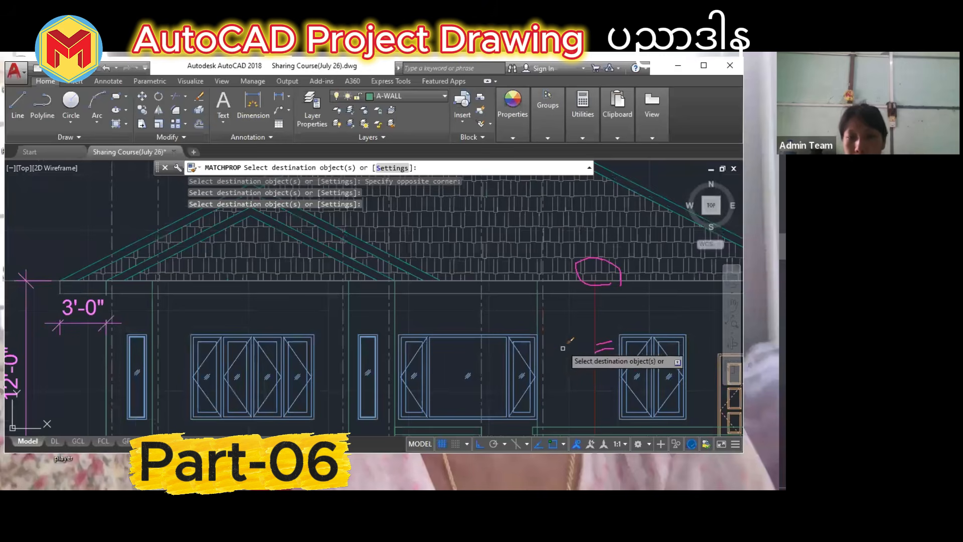
{"action": "scroll", "coordinate": [563, 348], "scroll_direction": "down", "scroll_amount": 9}
{"action": "scroll", "coordinate": [375, 330], "scroll_direction": "down", "scroll_amount": 5}
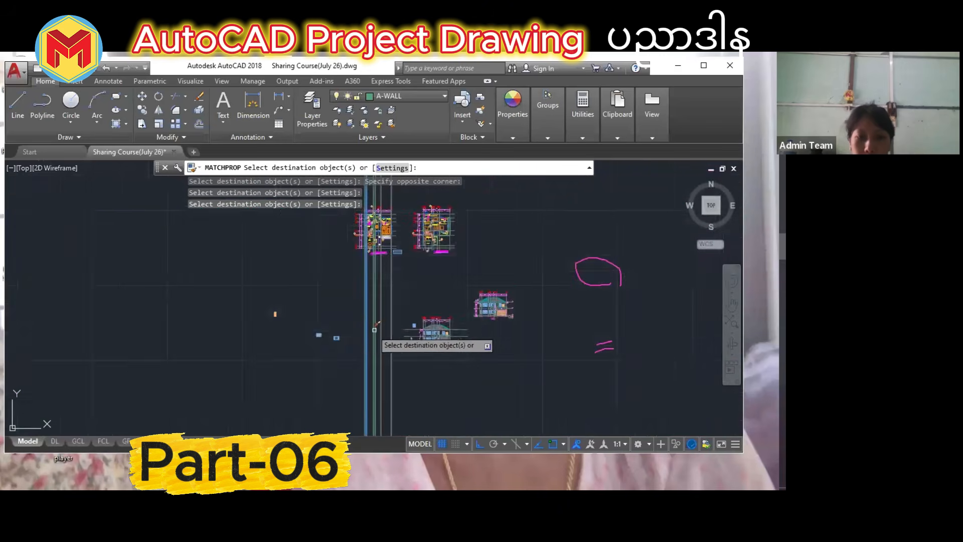
Match the same line properties onto the remaining construction lines at the garage front and finish matching.
{"action": "scroll", "coordinate": [385, 254], "scroll_direction": "up", "scroll_amount": 5}
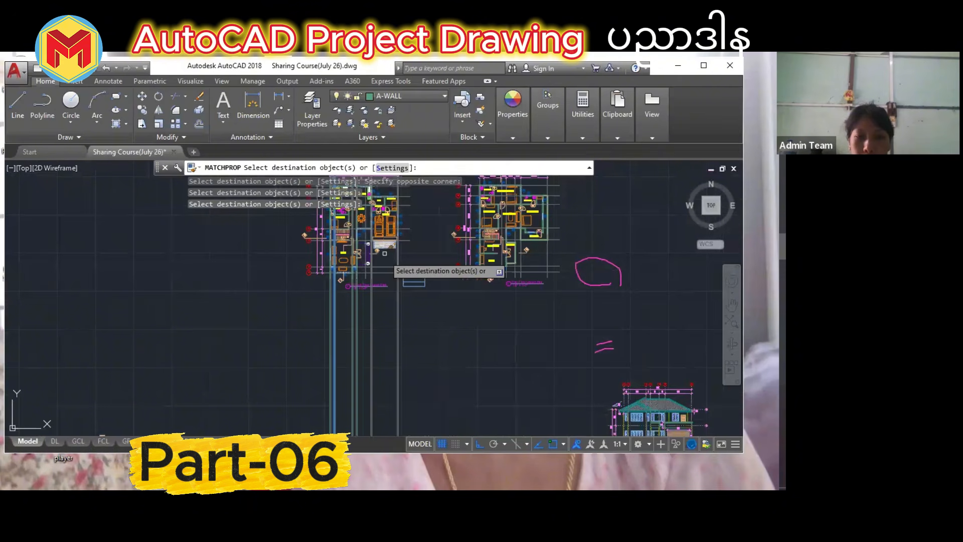
{"action": "scroll", "coordinate": [385, 254], "scroll_direction": "up", "scroll_amount": 3}
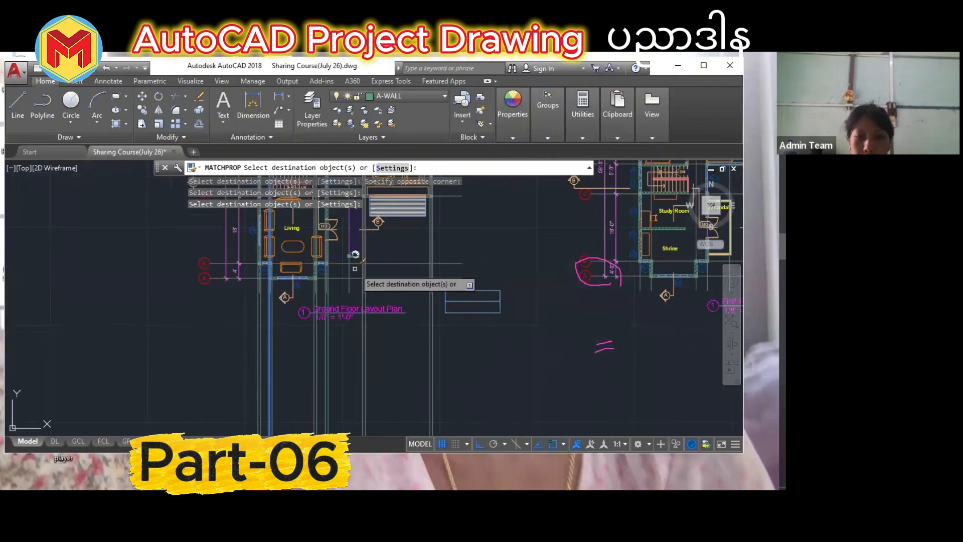
{"action": "scroll", "coordinate": [355, 269], "scroll_direction": "up", "scroll_amount": 3}
{"action": "scroll", "coordinate": [396, 324], "scroll_direction": "down", "scroll_amount": 5}
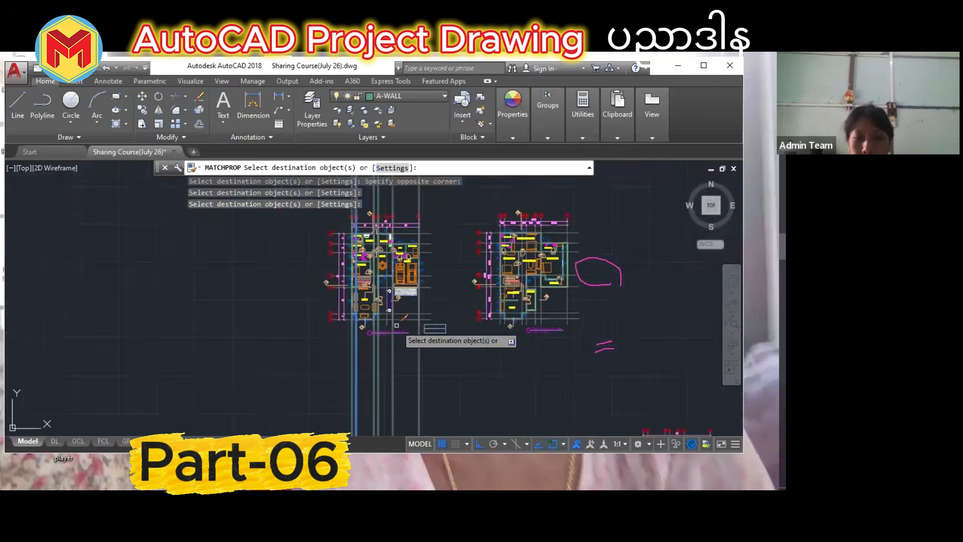
{"action": "scroll", "coordinate": [410, 330], "scroll_direction": "up", "scroll_amount": 5}
{"action": "left_click", "coordinate": [452, 344]}
{"action": "scroll", "coordinate": [452, 343], "scroll_direction": "down", "scroll_amount": 5}
{"action": "scroll", "coordinate": [402, 251], "scroll_direction": "up", "scroll_amount": 3}
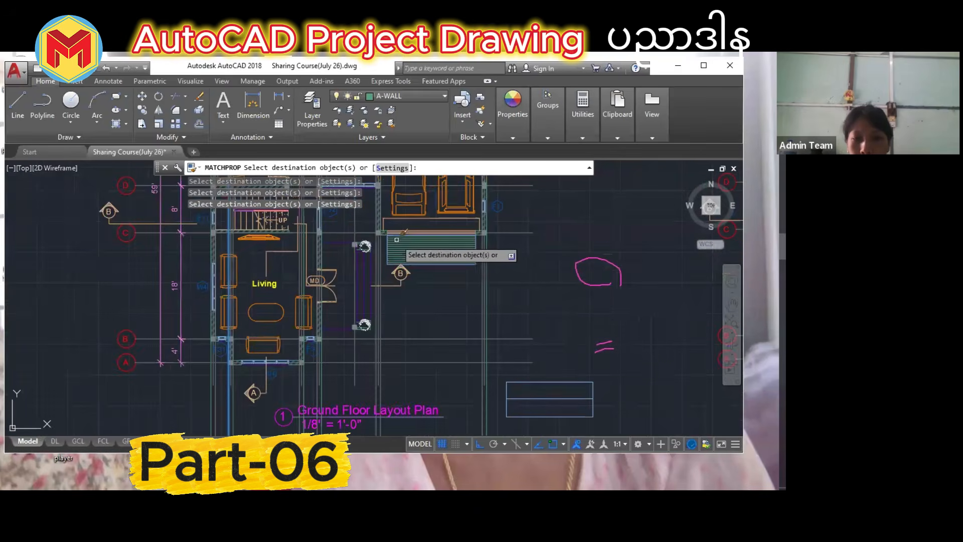
{"action": "scroll", "coordinate": [402, 291], "scroll_direction": "down", "scroll_amount": 3}
{"action": "scroll", "coordinate": [386, 281], "scroll_direction": "up", "scroll_amount": 3}
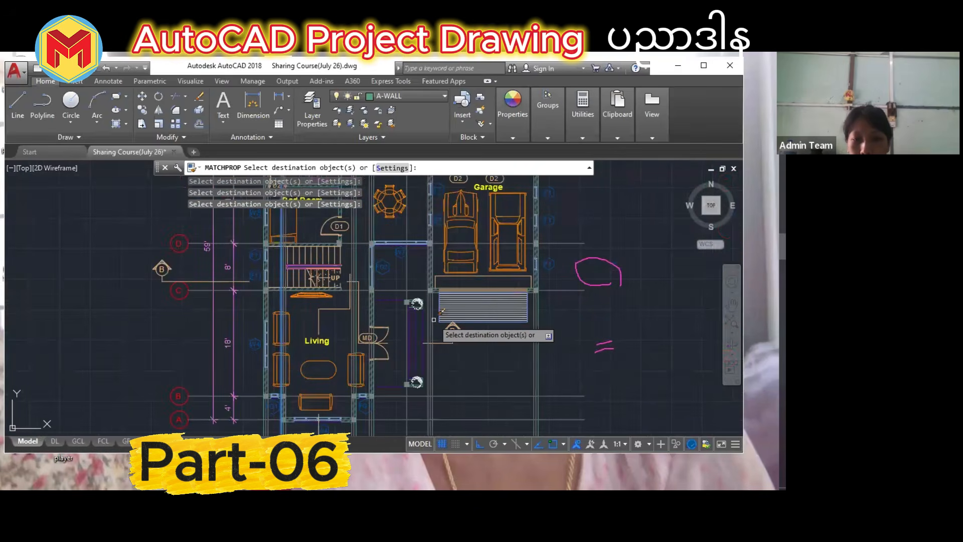
{"action": "scroll", "coordinate": [427, 265], "scroll_direction": "up", "scroll_amount": 3}
{"action": "scroll", "coordinate": [417, 291], "scroll_direction": "down", "scroll_amount": 3}
{"action": "scroll", "coordinate": [458, 376], "scroll_direction": "up", "scroll_amount": 3}
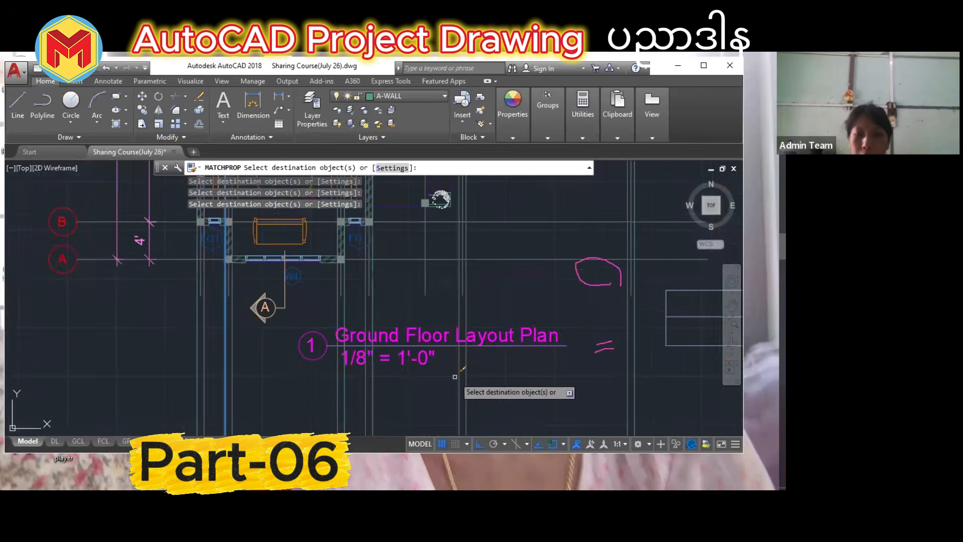
{"action": "key", "text": "space"}
Draw a horizontal base line across all vertical construction lines in the empty area below the Ground Floor Layout Plan.
{"action": "scroll", "coordinate": [446, 359], "scroll_direction": "down", "scroll_amount": 5}
{"action": "scroll", "coordinate": [413, 362], "scroll_direction": "up", "scroll_amount": 1}
{"action": "mouse_move", "coordinate": [442, 433]}
{"action": "middle_mouse_down"}
{"action": "mouse_move", "coordinate": [413, 362]}
{"action": "mouse_move", "coordinate": [384, 381]}
{"action": "middle_mouse_up"}
{"action": "type", "text": "l"}
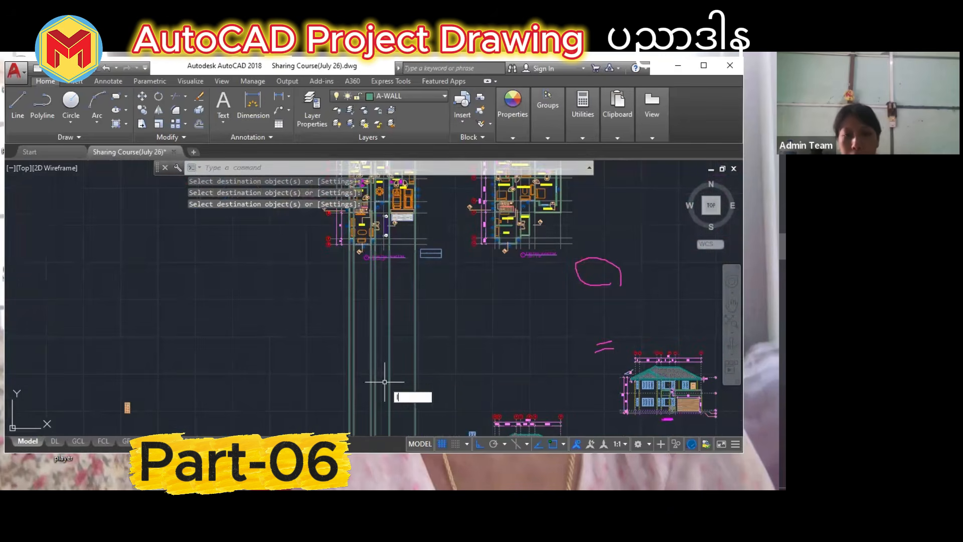
{"action": "key", "text": "space"}
{"action": "left_click", "coordinate": [479, 373]}
{"action": "key", "text": "Return"}
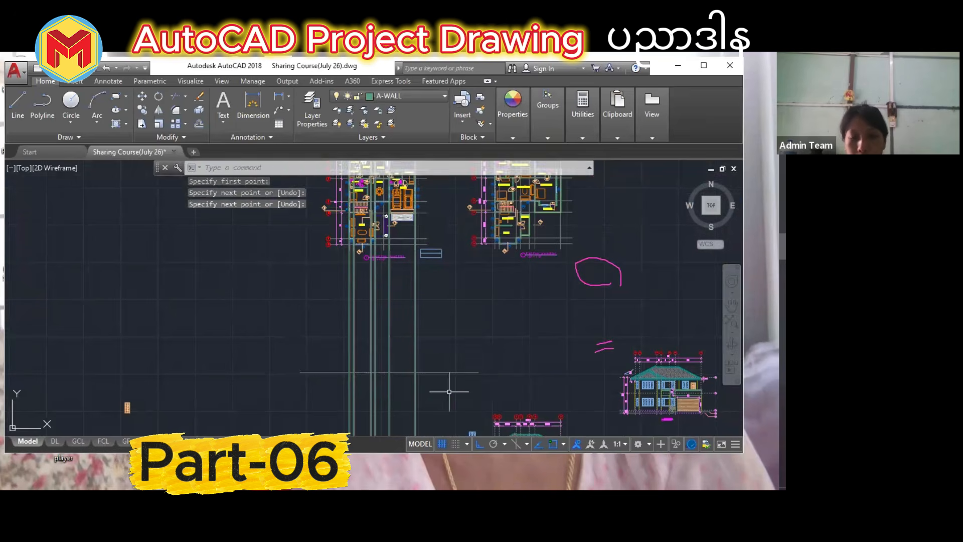
Offset the horizontal base line 2' upward.
{"action": "scroll", "coordinate": [397, 380], "scroll_direction": "up", "scroll_amount": 2}
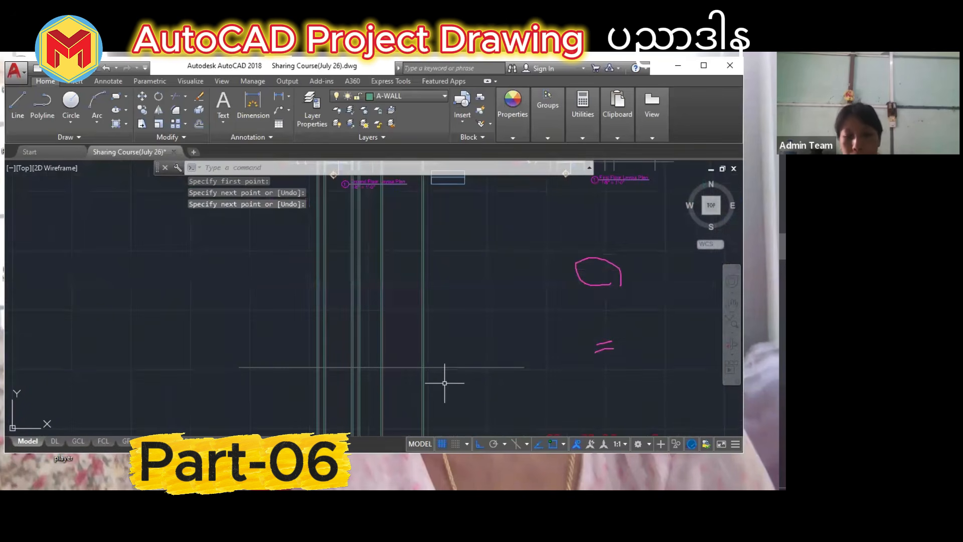
{"action": "key", "text": "Return"}
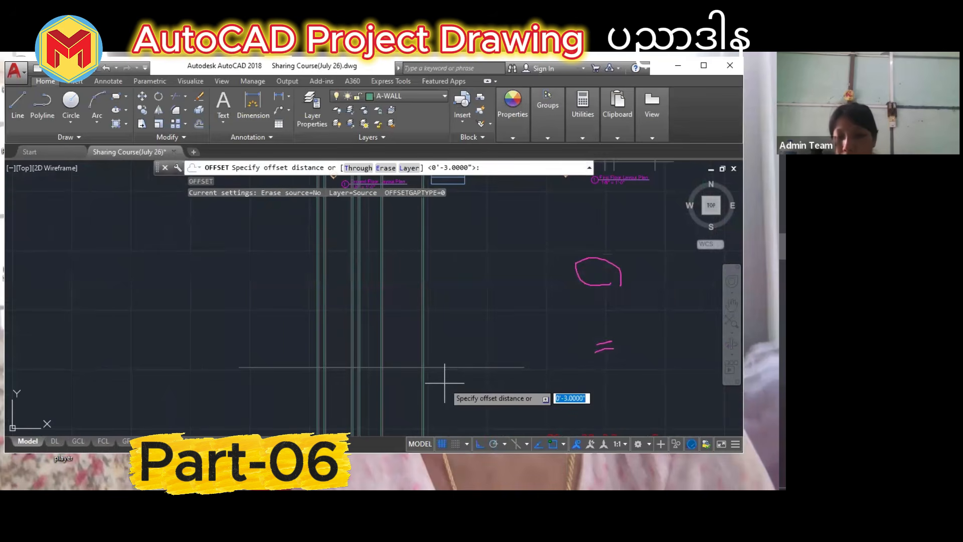
{"action": "type", "text": "2'"}
{"action": "key", "text": "Return"}
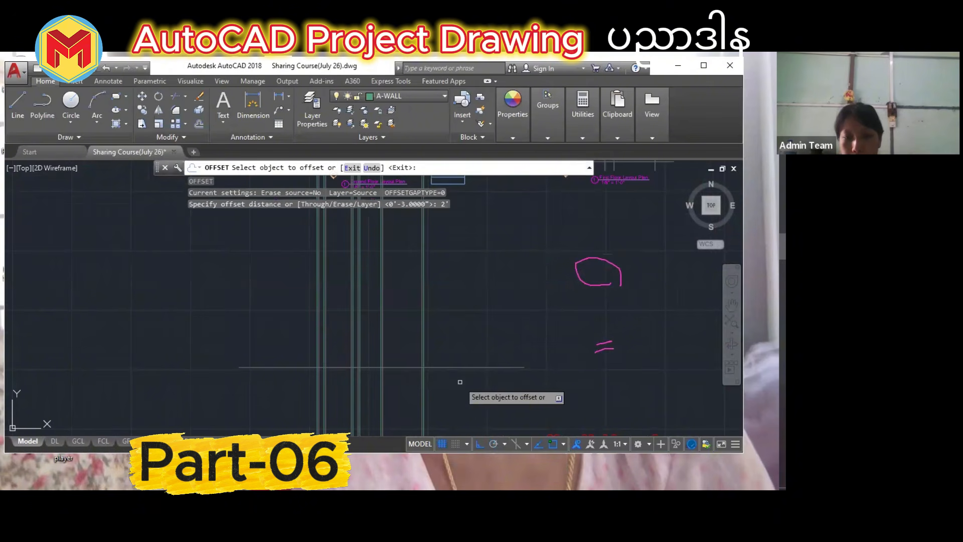
{"action": "left_click", "coordinate": [515, 368]}
{"action": "left_click", "coordinate": [490, 359]}
{"action": "key", "text": "Escape"}
{"action": "key", "text": "Escape"}
{"action": "scroll", "coordinate": [490, 360], "scroll_direction": "up", "scroll_amount": 2}
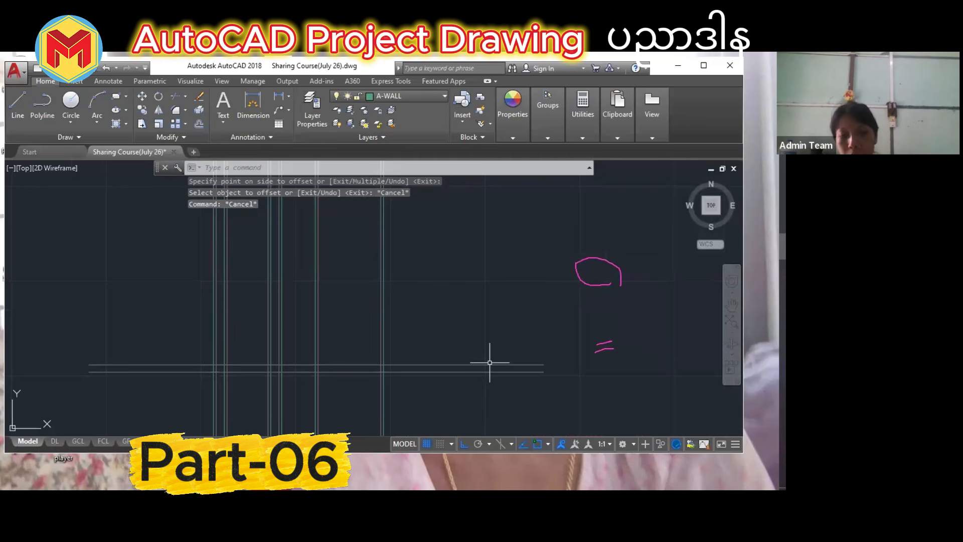
Offset the upper of the two horizontal level lines 12' upward.
{"action": "key", "text": "Return"}
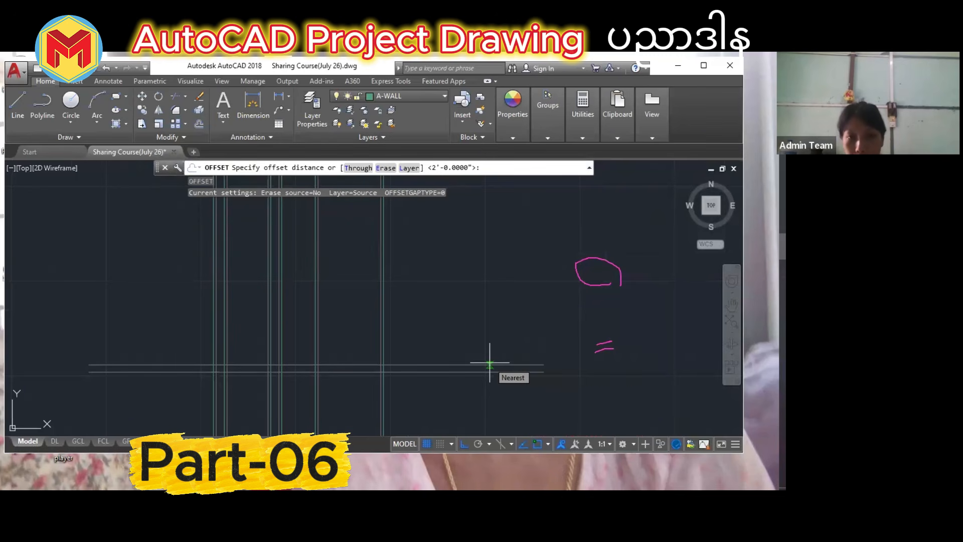
{"action": "type", "text": "12"}
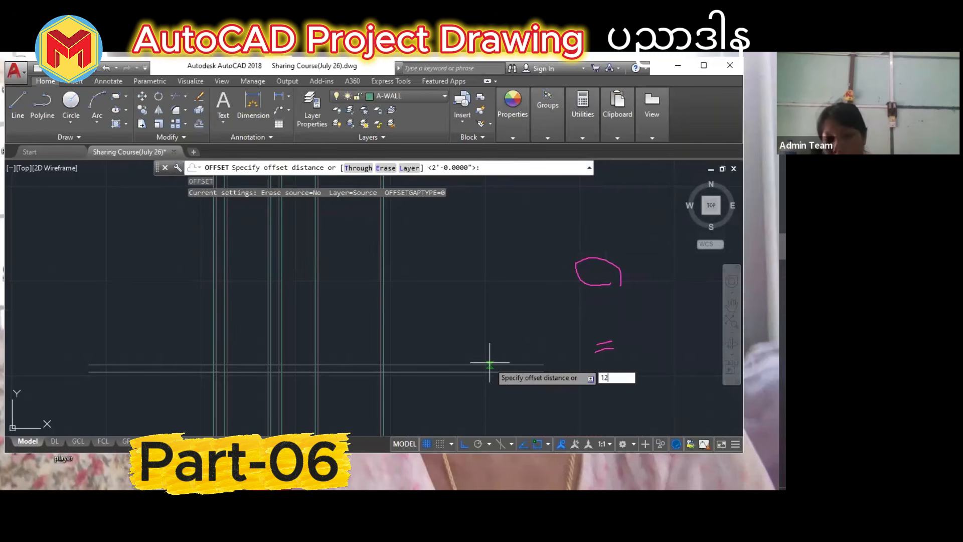
{"action": "key", "text": "Return"}
{"action": "left_click", "coordinate": [489, 366]}
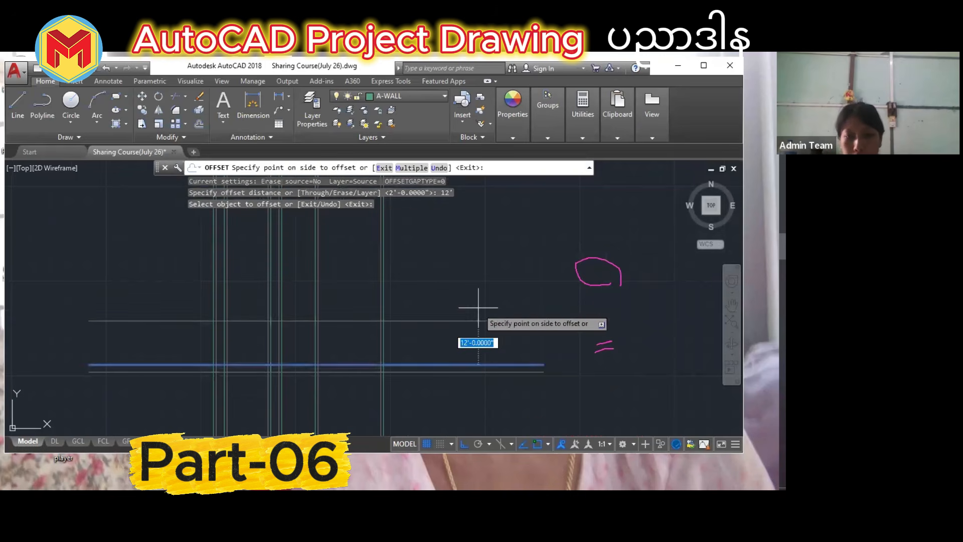
{"action": "left_click", "coordinate": [477, 328]}
{"action": "key", "text": "Escape"}
{"action": "key", "text": "Escape"}
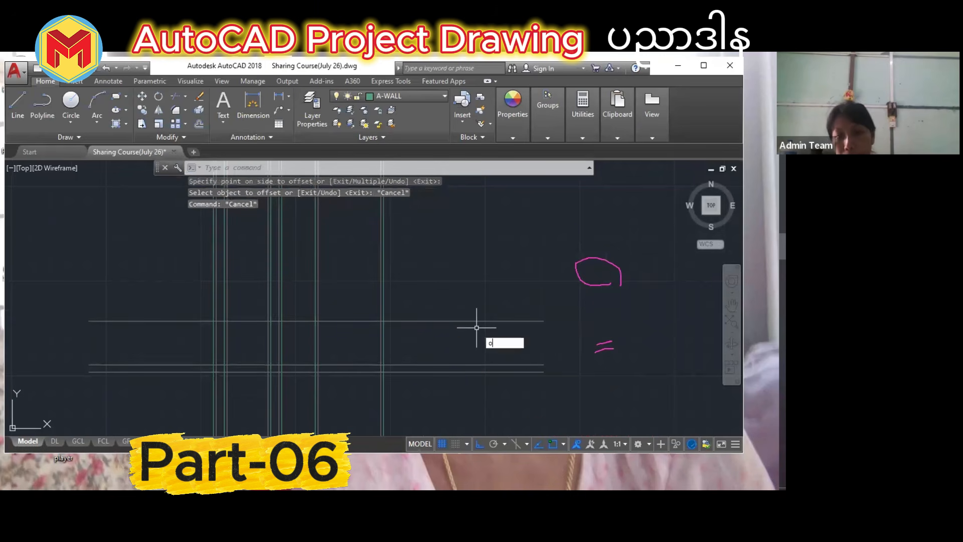
Offset the topmost horizontal level line 11' upward.
{"action": "key", "text": "Return"}
{"action": "type", "text": "11'"}
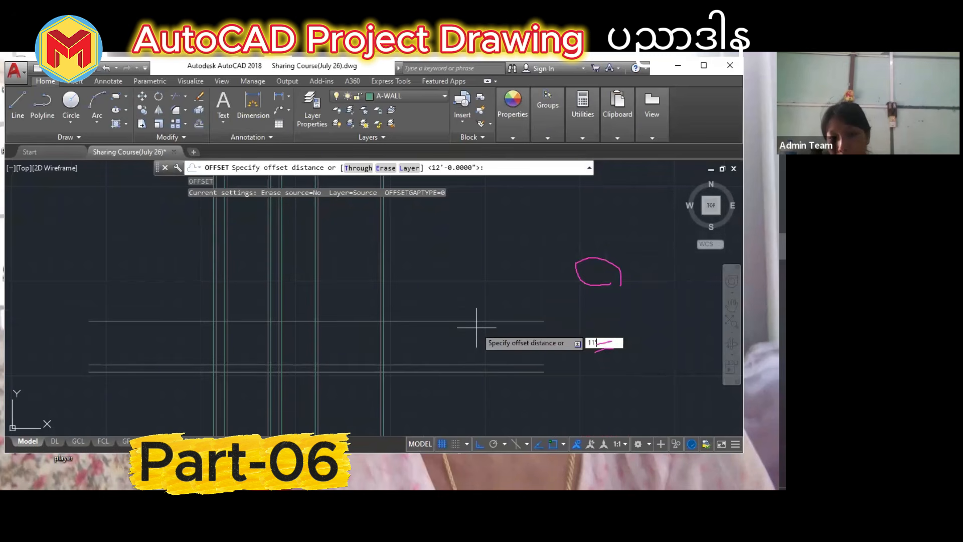
{"action": "key", "text": "Return"}
{"action": "left_click", "coordinate": [469, 323]}
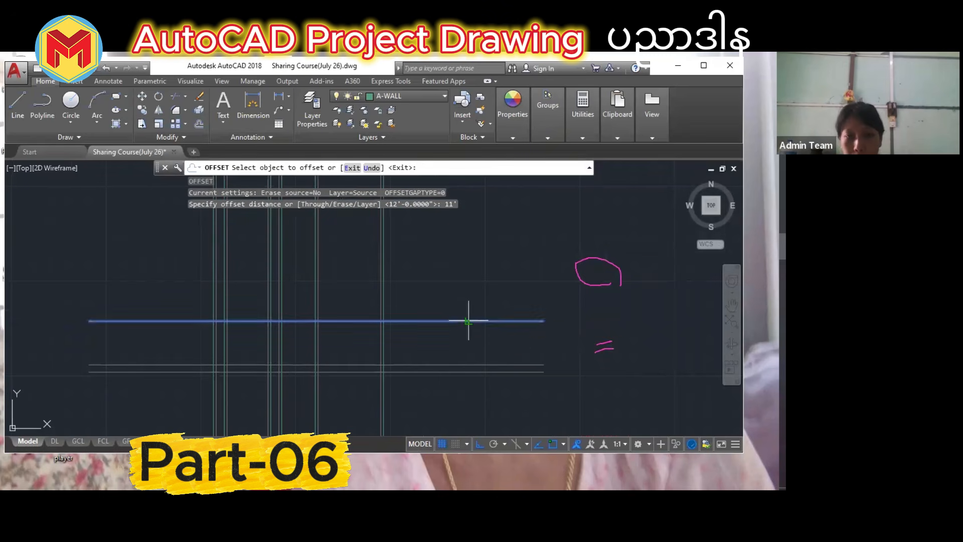
{"action": "left_click", "coordinate": [468, 314]}
{"action": "scroll", "coordinate": [462, 311], "scroll_direction": "down", "scroll_amount": 4}
{"action": "key", "text": "Escape"}
{"action": "scroll", "coordinate": [462, 337], "scroll_direction": "up", "scroll_amount": 3}
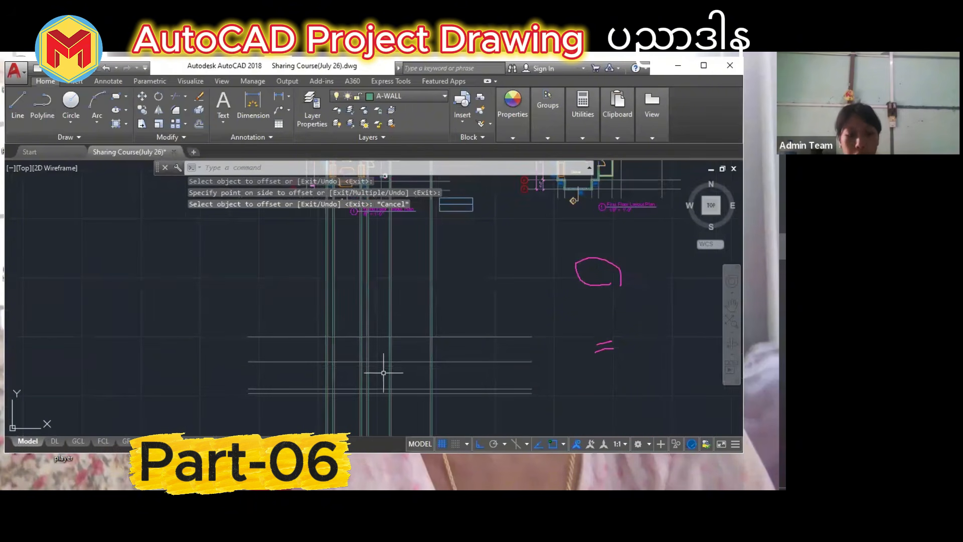
Draw a rectangle around the crossing of the vertical construction lines and the four horizontal level lines.
{"action": "type", "text": "rec"}
{"action": "key", "text": "Return"}
{"action": "left_click", "coordinate": [292, 290]}
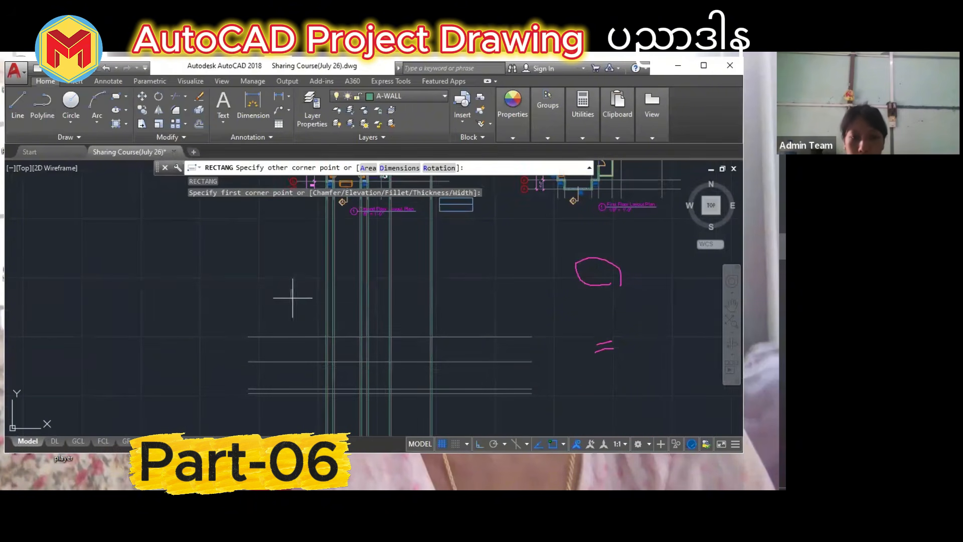
{"action": "middle_click_drag", "start_coordinate": [432, 395], "coordinate": [426, 348]}
{"action": "left_click", "coordinate": [480, 386]}
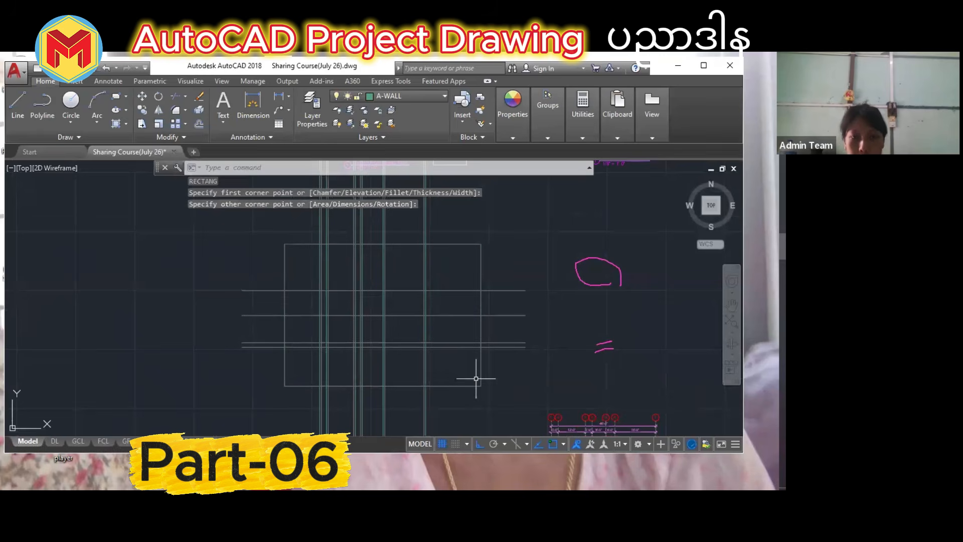
Trim every construction and level line outside the rectangle with EXTRIM, using the rectangle as cutting edge, and erase the rectangle.
{"action": "scroll", "coordinate": [480, 419], "scroll_direction": "down", "scroll_amount": 2}
{"action": "type", "text": "e"}
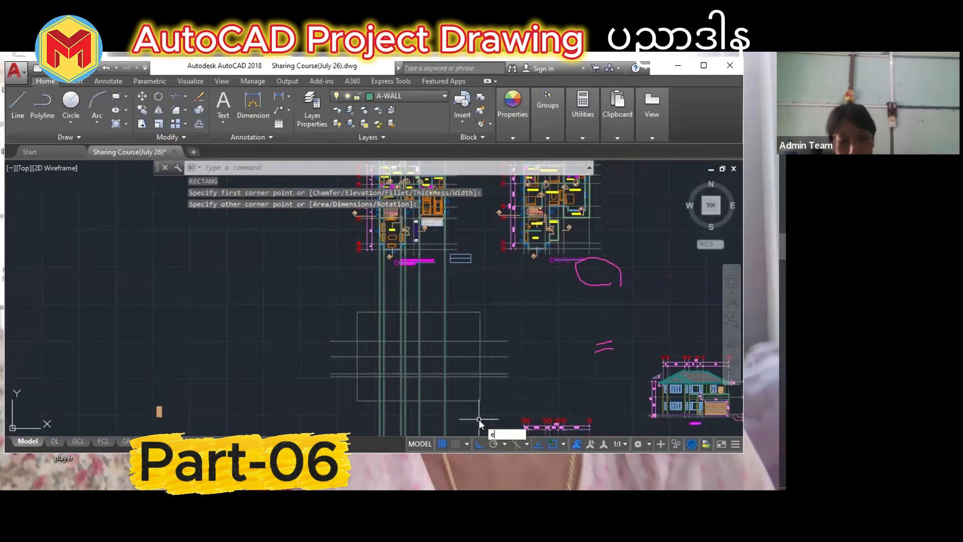
{"action": "type", "text": "xtrim"}
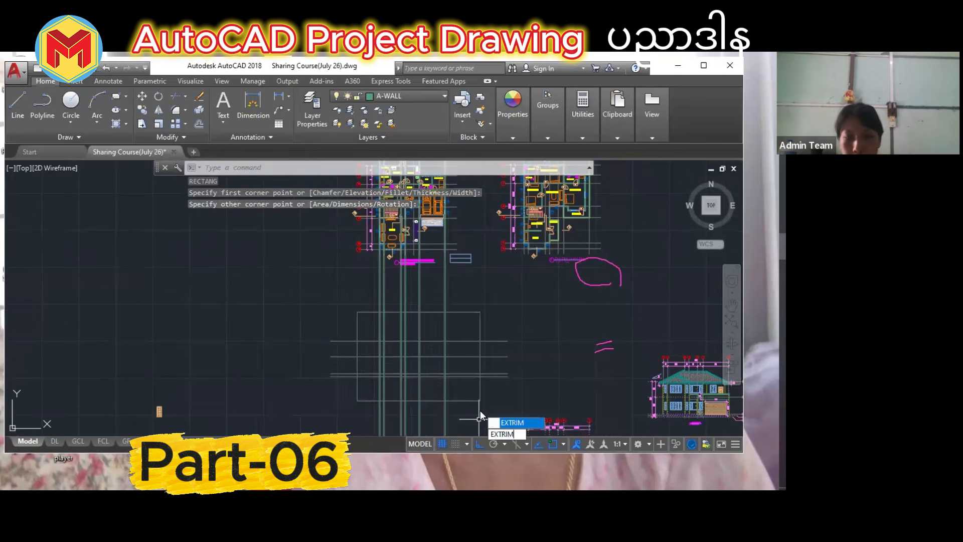
{"action": "key", "text": "Return"}
{"action": "left_click", "coordinate": [480, 402]}
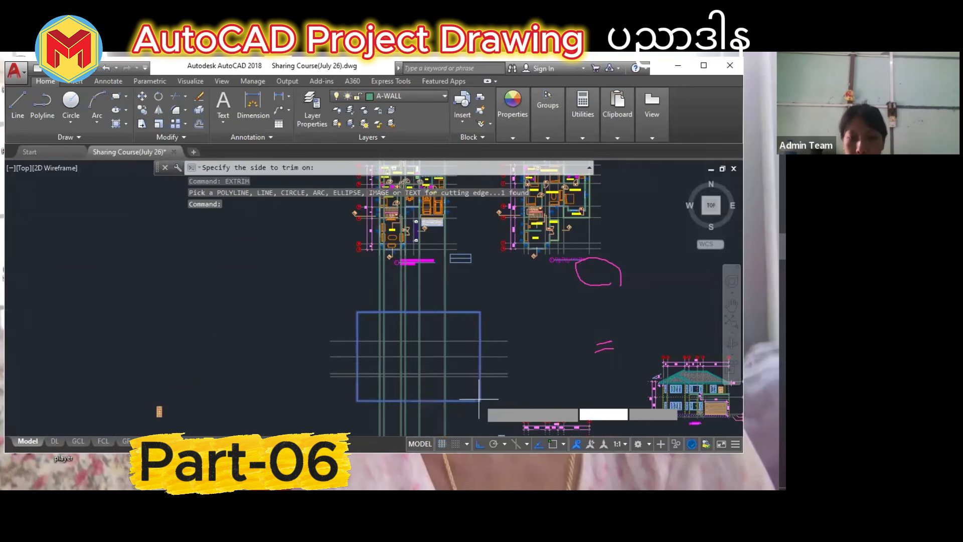
{"action": "left_click", "coordinate": [515, 395]}
{"action": "left_click", "coordinate": [506, 395]}
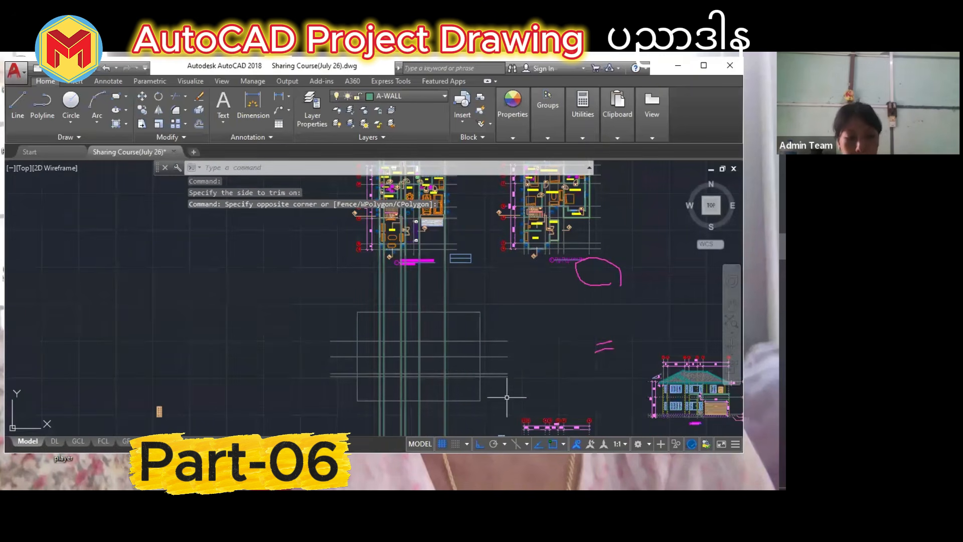
{"action": "type", "text": "extrim"}
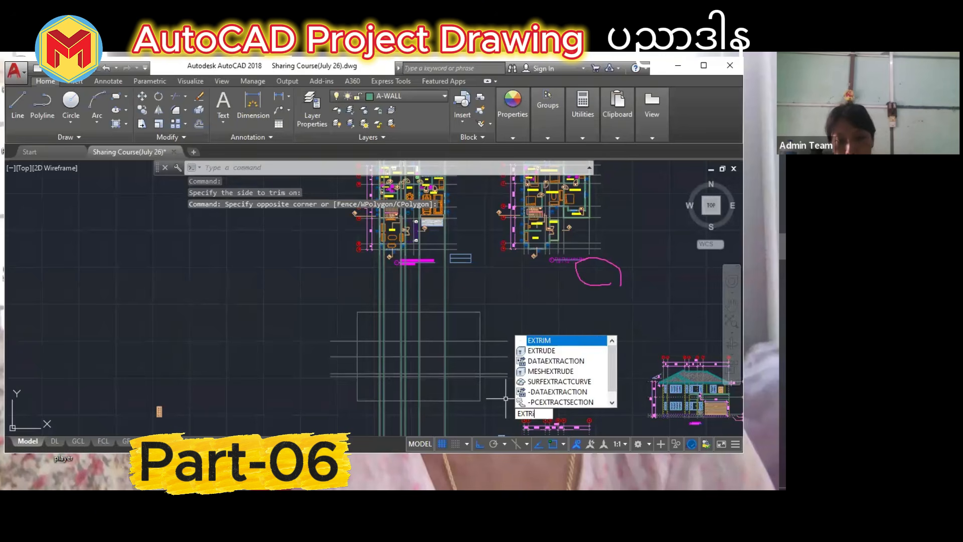
{"action": "key", "text": "Return"}
{"action": "left_click", "coordinate": [481, 398]}
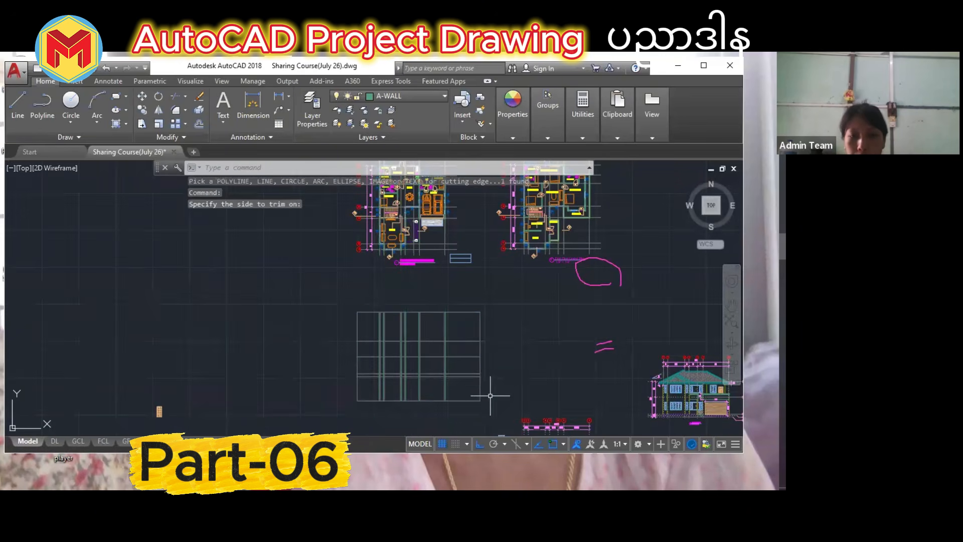
{"action": "left_click", "coordinate": [480, 401]}
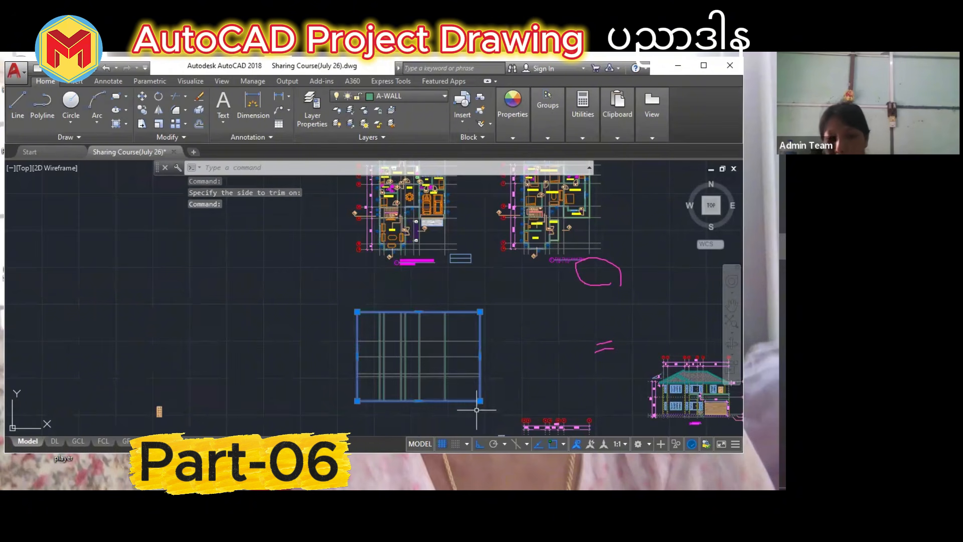
{"action": "key", "text": "Delete"}
Trim the vertical construction lines above the topmost level line and below the lowest level line.
{"action": "scroll", "coordinate": [451, 357], "scroll_direction": "up", "scroll_amount": 2}
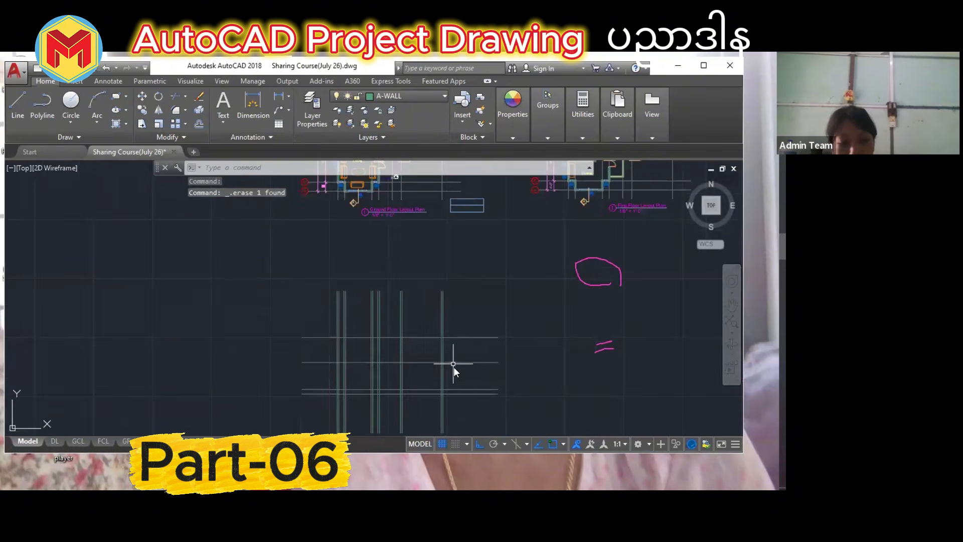
{"action": "type", "text": "tr"}
{"action": "key", "text": "Return"}
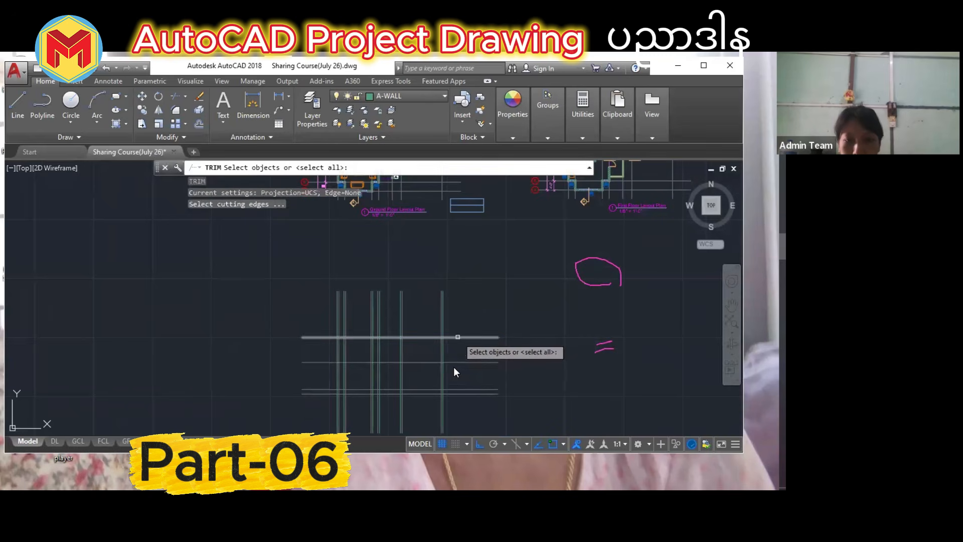
{"action": "left_click", "coordinate": [458, 337]}
{"action": "left_click", "coordinate": [461, 394]}
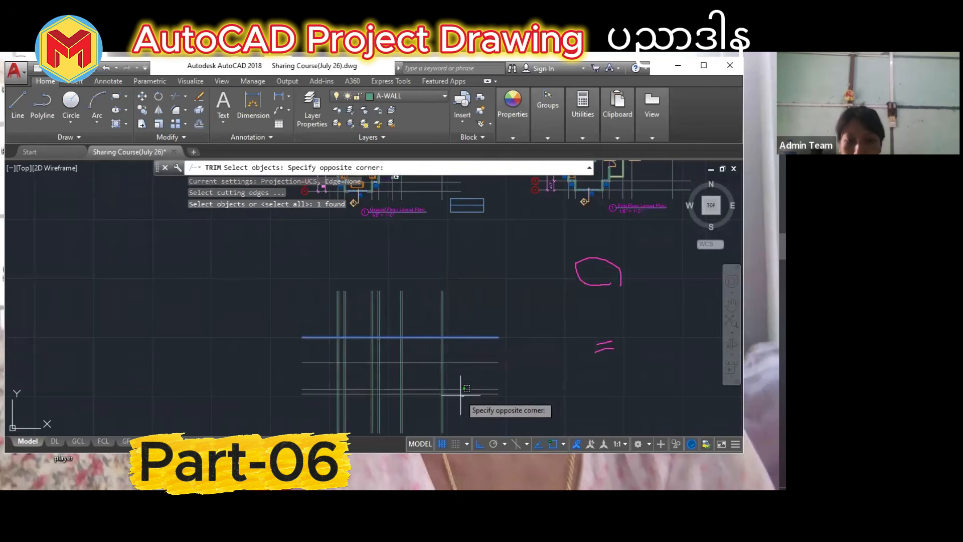
{"action": "left_click", "coordinate": [463, 396]}
{"action": "key", "text": "Return"}
{"action": "left_click", "coordinate": [477, 310]}
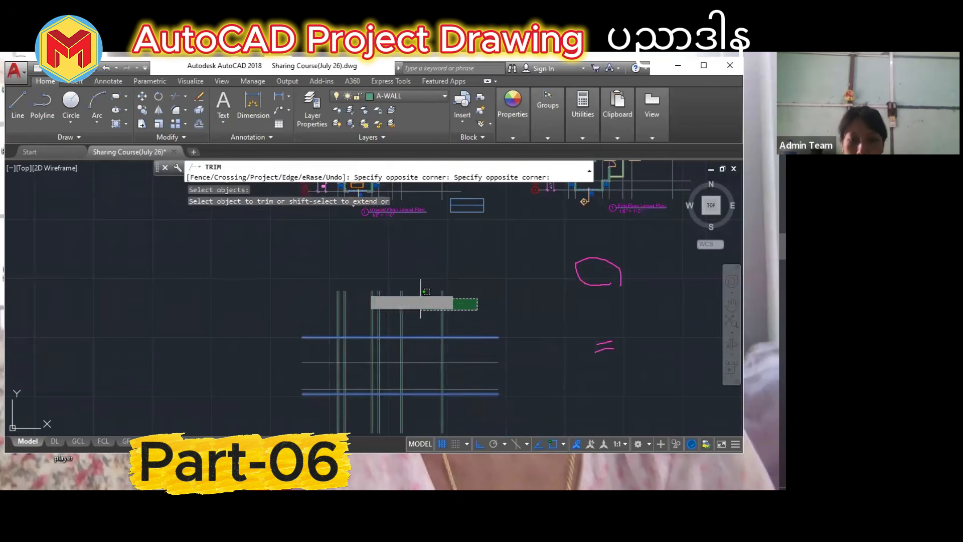
{"action": "left_click", "coordinate": [421, 298]}
{"action": "left_click", "coordinate": [464, 417]}
{"action": "left_click", "coordinate": [345, 410]}
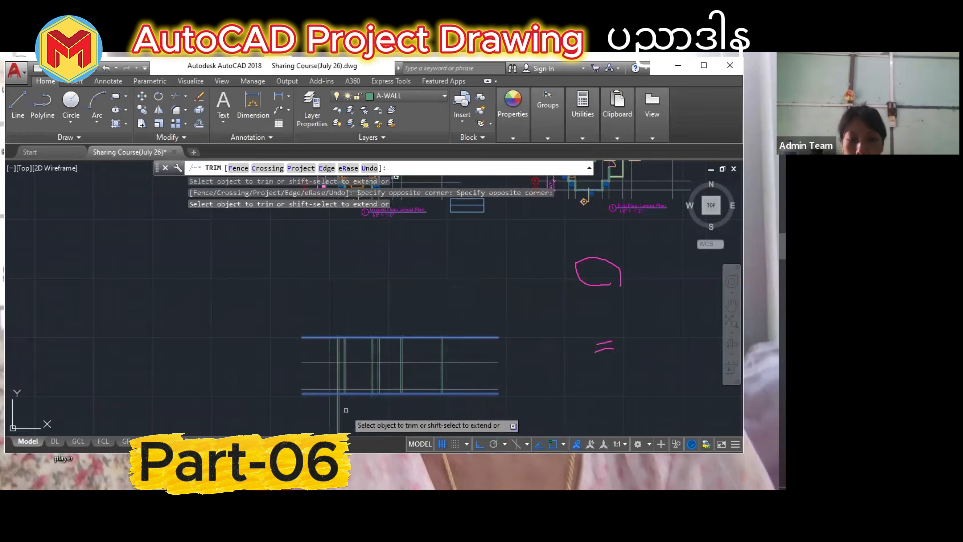
{"action": "key", "text": "Return"}
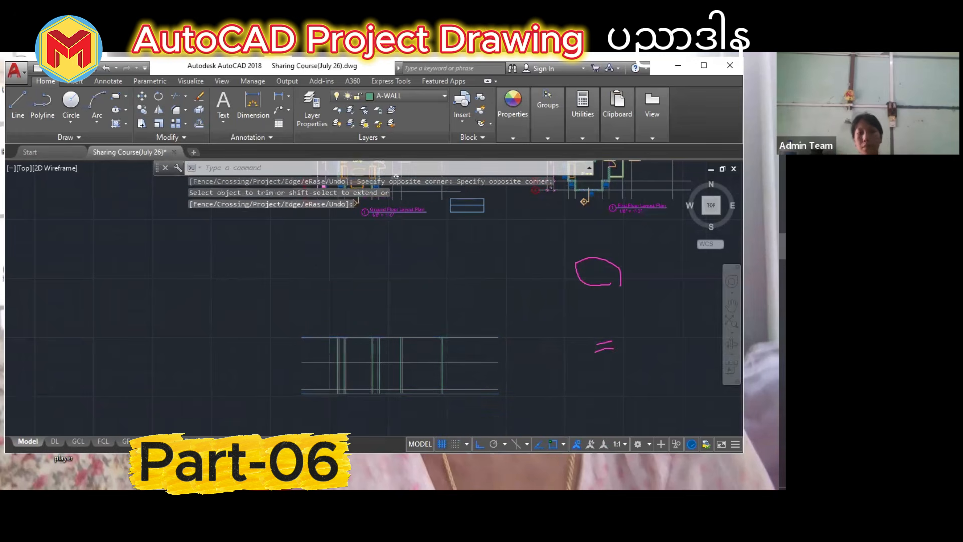
Copy the front roof elevation with its grid bubbles and dimensions, from its left eave corner, into the empty area left of the floor plans.
{"action": "scroll", "coordinate": [455, 394], "scroll_direction": "up", "scroll_amount": 2}
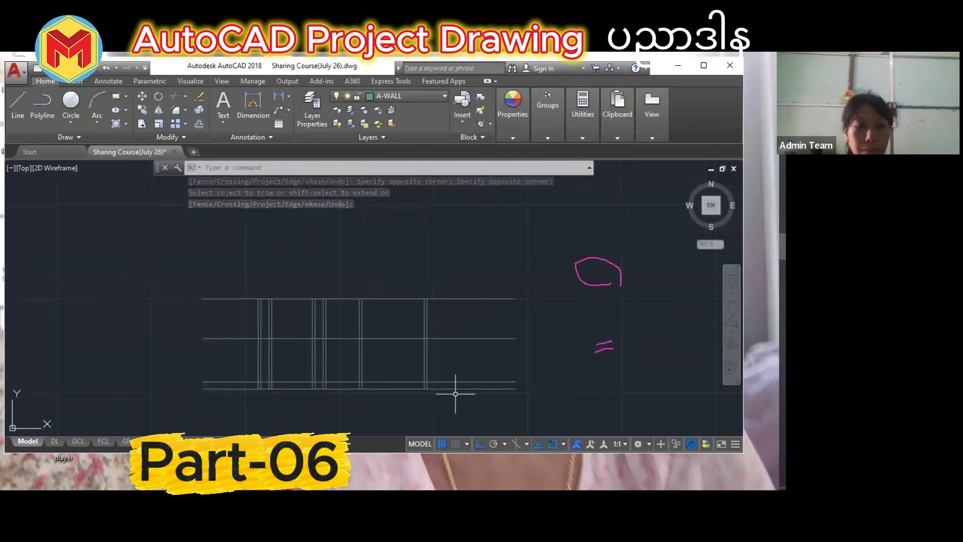
{"action": "scroll", "coordinate": [527, 314], "scroll_direction": "down", "scroll_amount": 10}
{"action": "scroll", "coordinate": [115, 340], "scroll_direction": "up", "scroll_amount": 6}
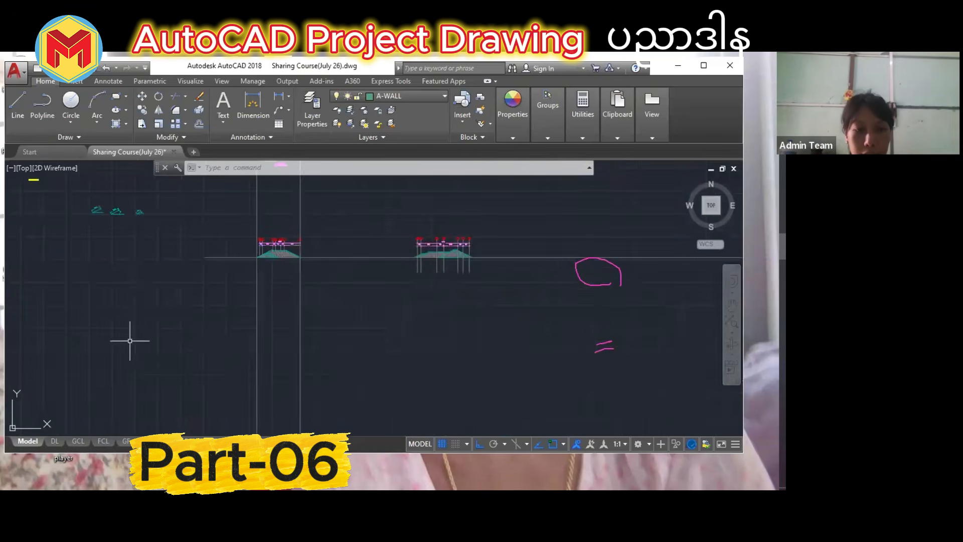
{"action": "middle_click_drag", "start_coordinate": [244, 291], "coordinate": [200, 363]}
{"action": "left_click", "coordinate": [183, 291]}
{"action": "left_click", "coordinate": [323, 372]}
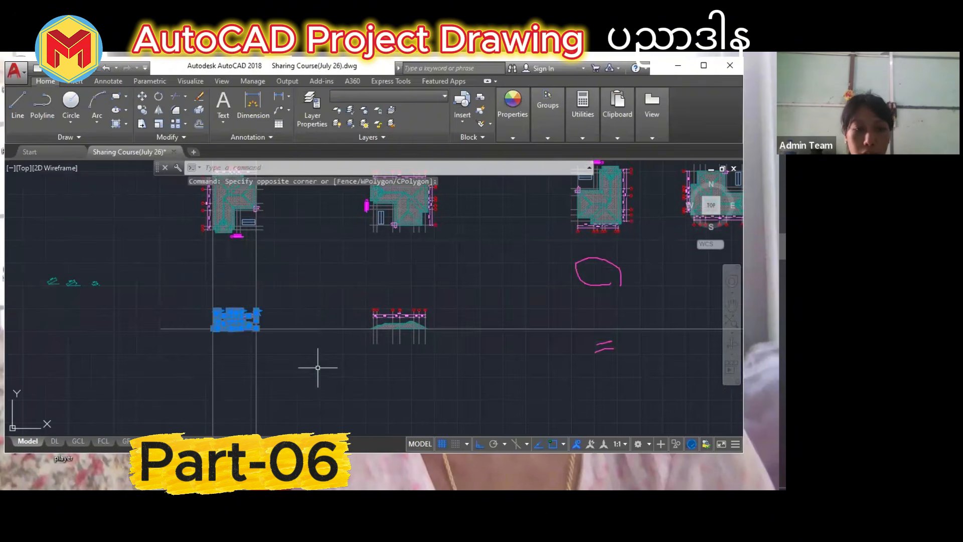
{"action": "key", "text": "Return"}
{"action": "scroll", "coordinate": [217, 336], "scroll_direction": "up", "scroll_amount": 8}
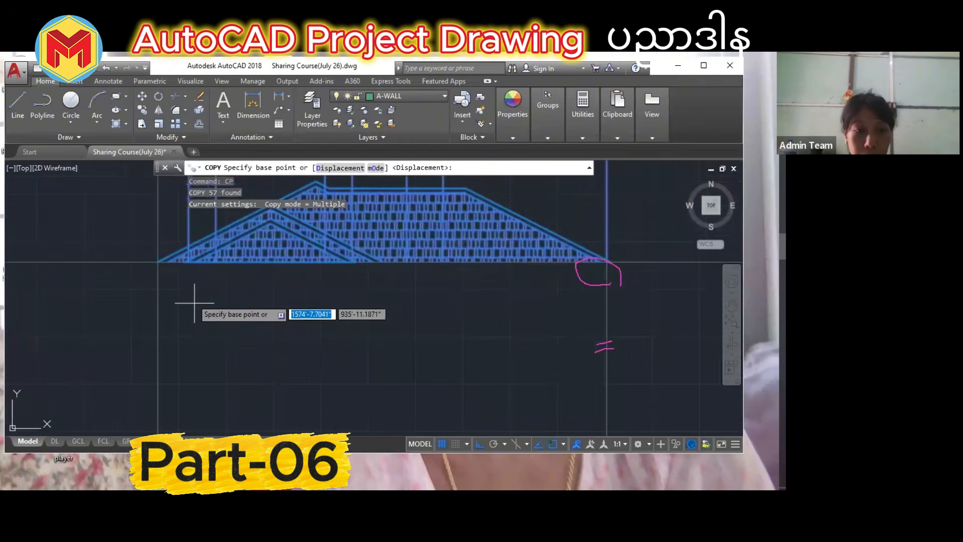
{"action": "left_click", "coordinate": [158, 262]}
{"action": "scroll", "coordinate": [169, 332], "scroll_direction": "down", "scroll_amount": 10}
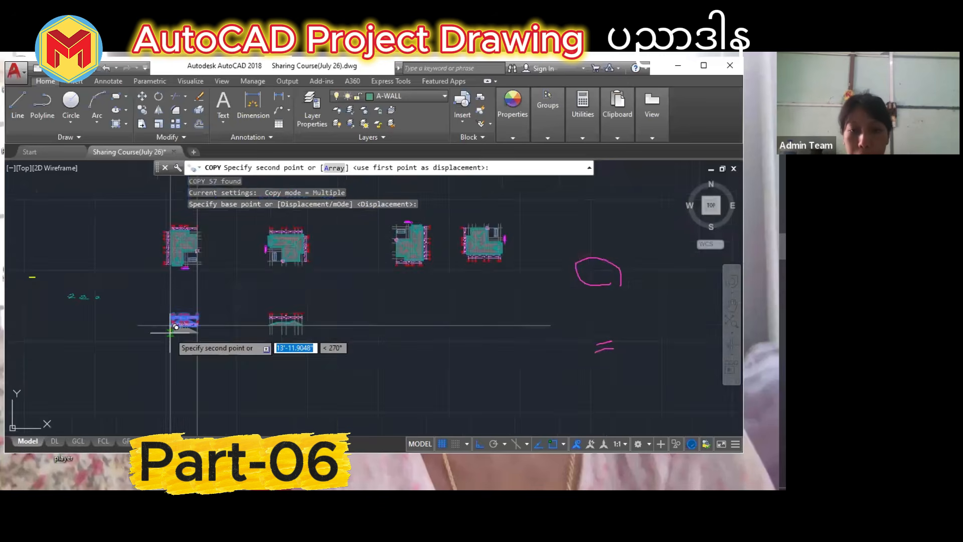
{"action": "scroll", "coordinate": [453, 283], "scroll_direction": "down", "scroll_amount": 2}
{"action": "middle_click_drag", "start_coordinate": [453, 283], "coordinate": [304, 336]}
{"action": "scroll", "coordinate": [304, 337], "scroll_direction": "down", "scroll_amount": 4}
{"action": "scroll", "coordinate": [446, 348], "scroll_direction": "up", "scroll_amount": 6}
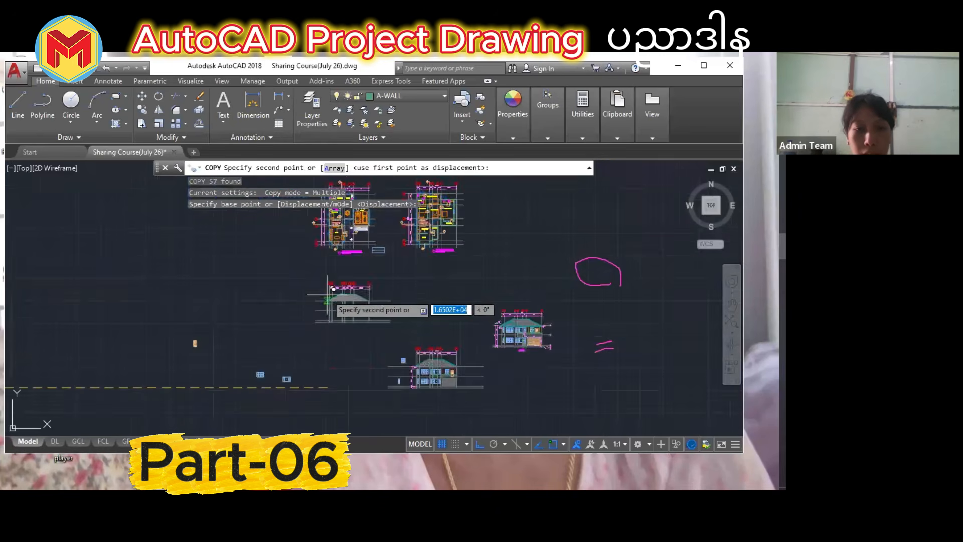
{"action": "scroll", "coordinate": [326, 301], "scroll_direction": "up", "scroll_amount": 5}
{"action": "scroll", "coordinate": [345, 290], "scroll_direction": "down", "scroll_amount": 5}
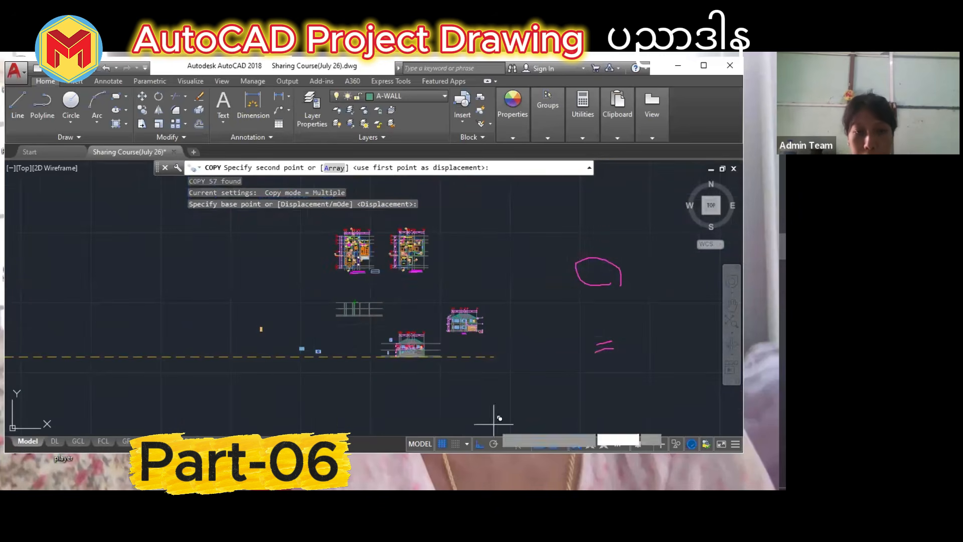
{"action": "key", "text": "F8"}
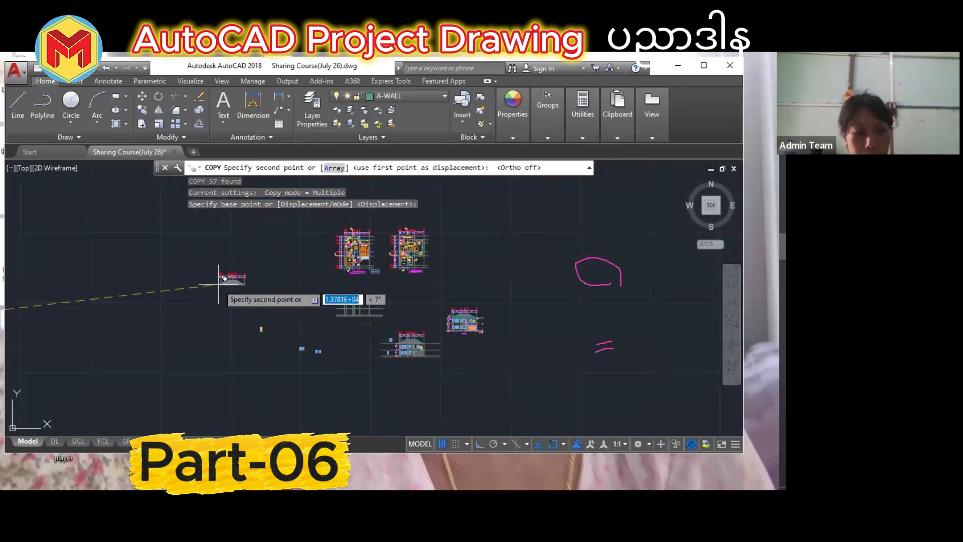
{"action": "left_click", "coordinate": [218, 283]}
{"action": "scroll", "coordinate": [213, 272], "scroll_direction": "up", "scroll_amount": 4}
{"action": "key", "text": "Escape"}
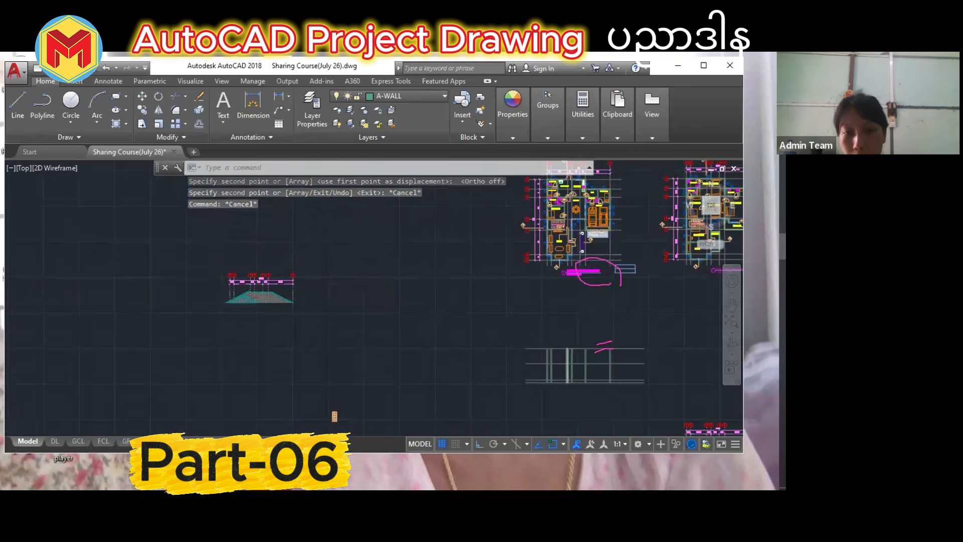
Draw a 3' horizontal line with Ortho on, leftward from the top end of the leftmost vertical wall line.
{"action": "scroll", "coordinate": [505, 345], "scroll_direction": "up", "scroll_amount": 5}
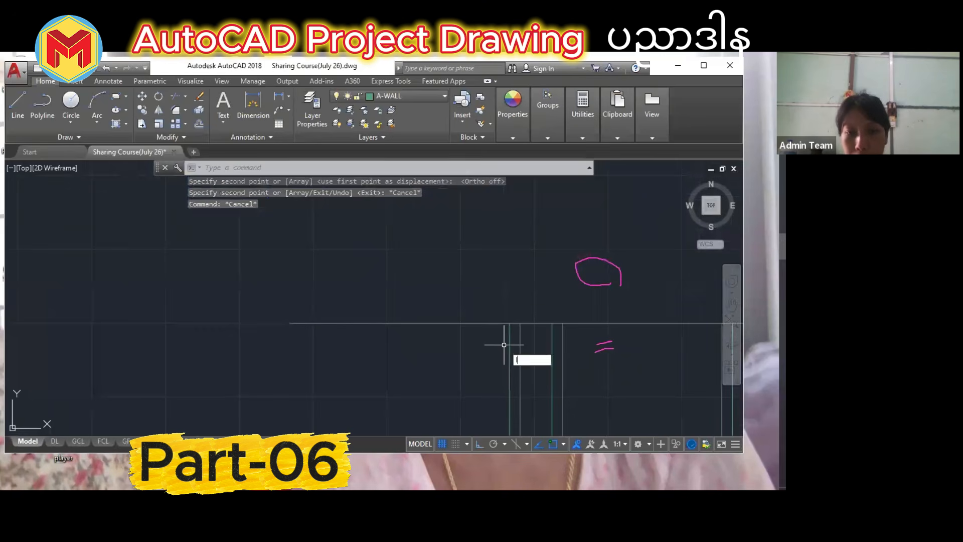
{"action": "type", "text": "l"}
{"action": "key", "text": "Return"}
{"action": "left_click", "coordinate": [509, 323]}
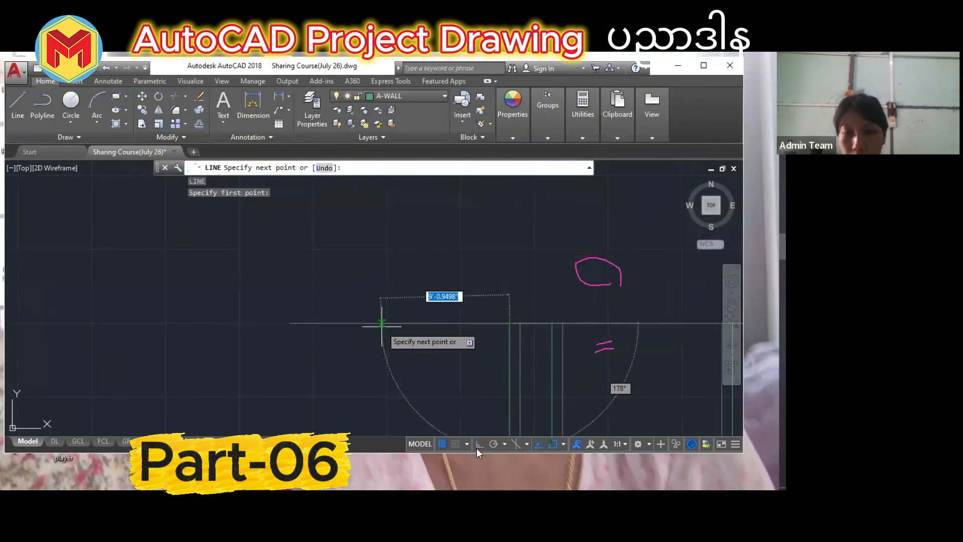
{"action": "left_click", "coordinate": [479, 445]}
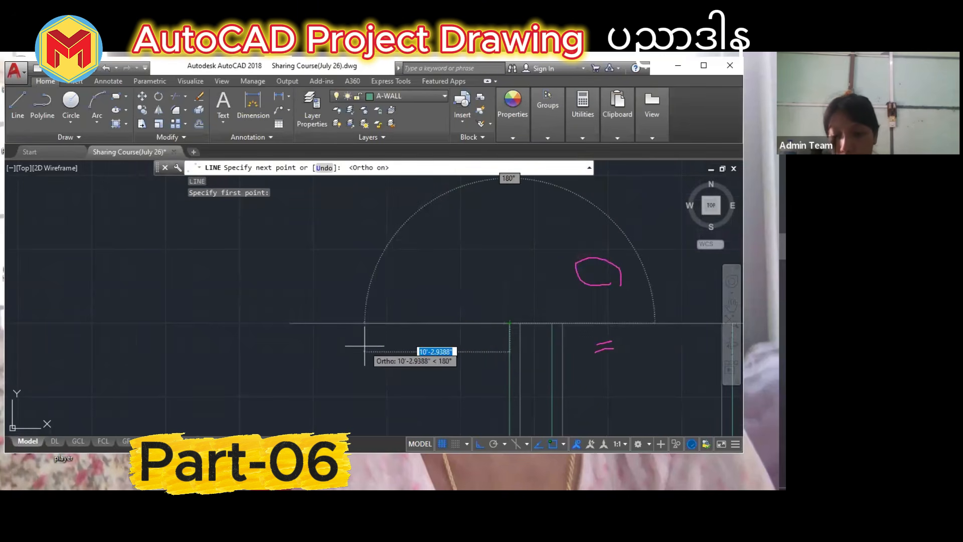
{"action": "type", "text": "3'"}
{"action": "key", "text": "Return"}
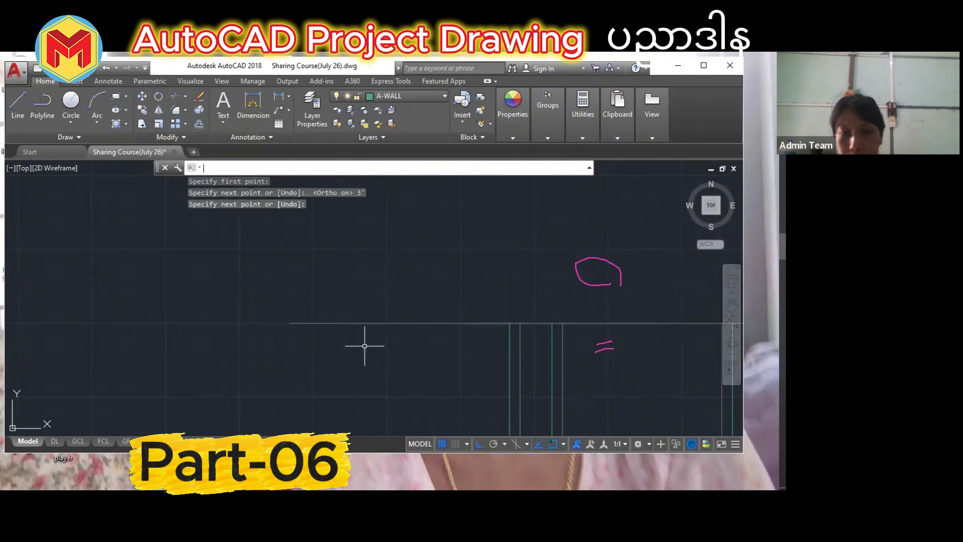
{"action": "key", "text": "Return"}
Change the colour of the 3' overhang line to red.
{"action": "left_click", "coordinate": [489, 324]}
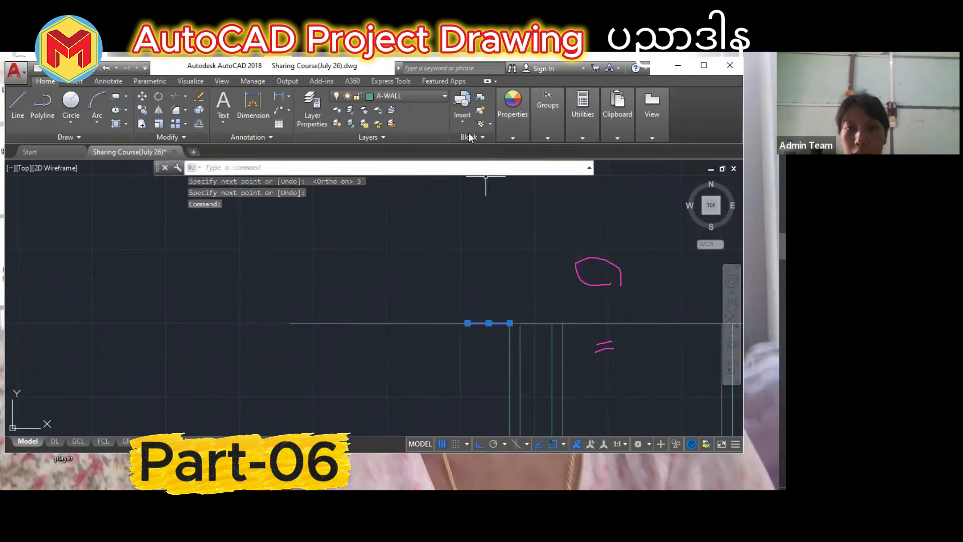
{"action": "left_click", "coordinate": [547, 137]}
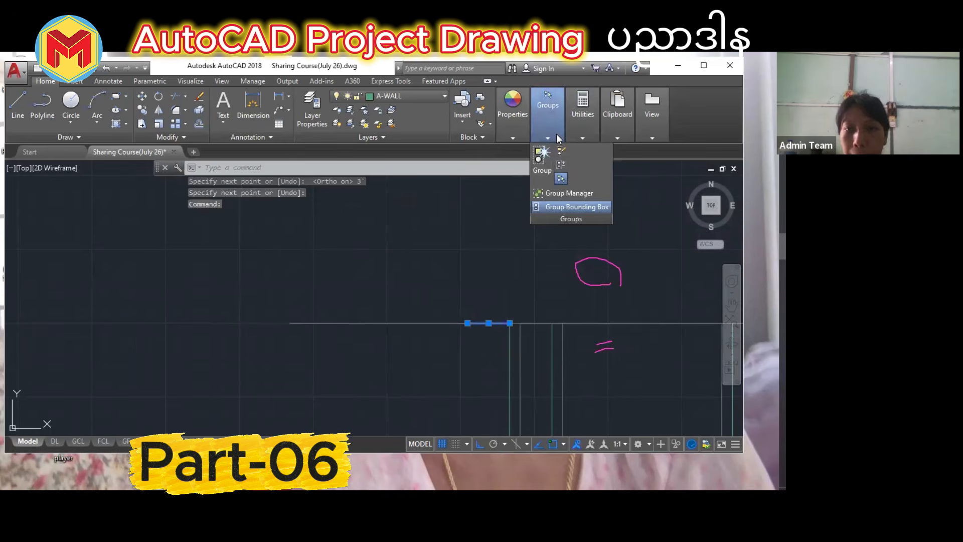
{"action": "left_click", "coordinate": [514, 134]}
{"action": "left_click", "coordinate": [559, 152]}
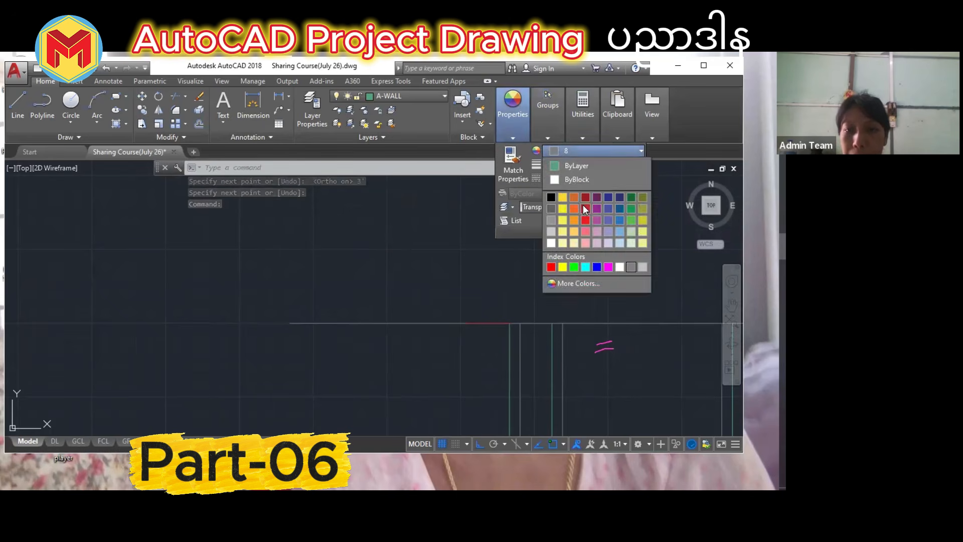
{"action": "left_click", "coordinate": [583, 204]}
{"action": "key", "text": "Escape"}
Copy the roof with its grid bubbles and dimensions from its left eave corner to the left end of the red overhang line.
{"action": "scroll", "coordinate": [467, 344], "scroll_direction": "down", "scroll_amount": 6}
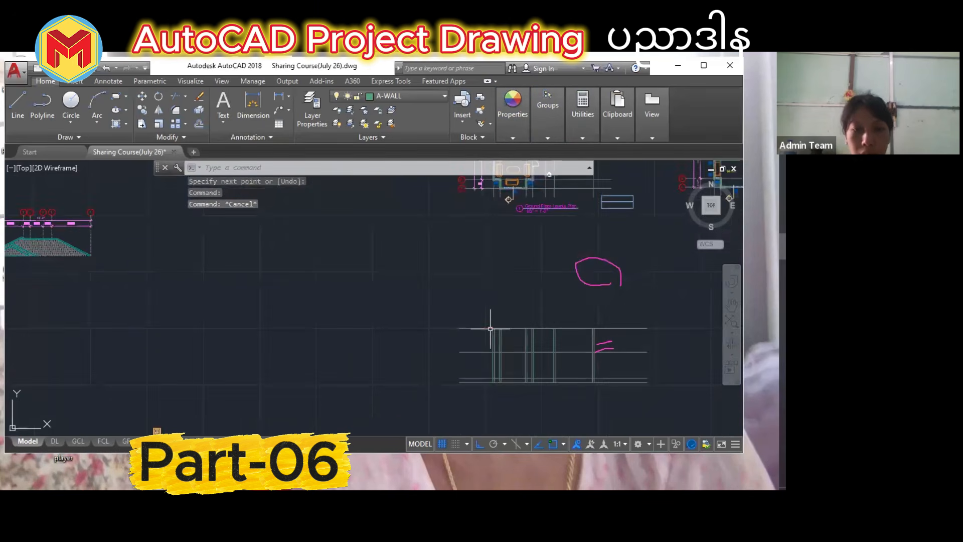
{"action": "left_click", "coordinate": [344, 284]}
{"action": "left_click", "coordinate": [519, 375]}
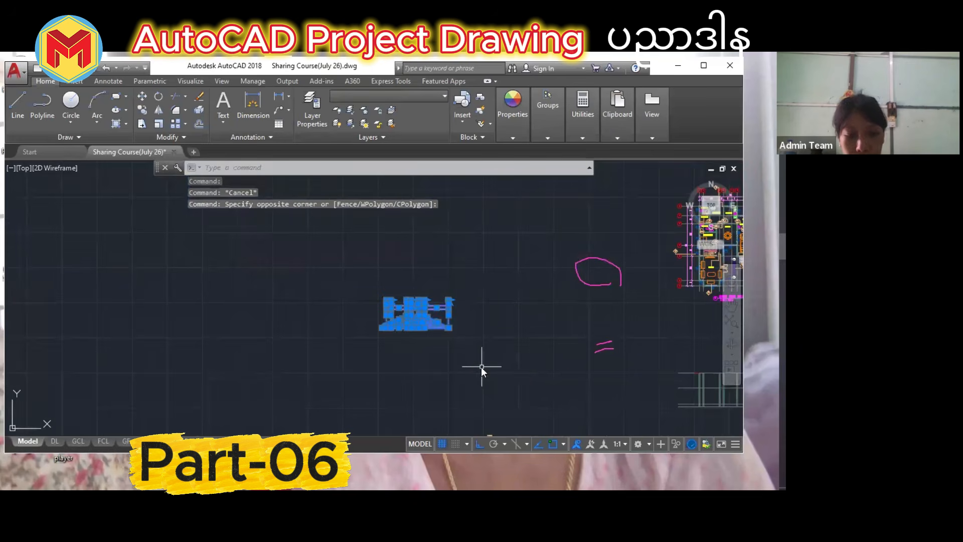
{"action": "type", "text": "cp"}
{"action": "key", "text": "Return"}
{"action": "scroll", "coordinate": [399, 329], "scroll_direction": "up", "scroll_amount": 10}
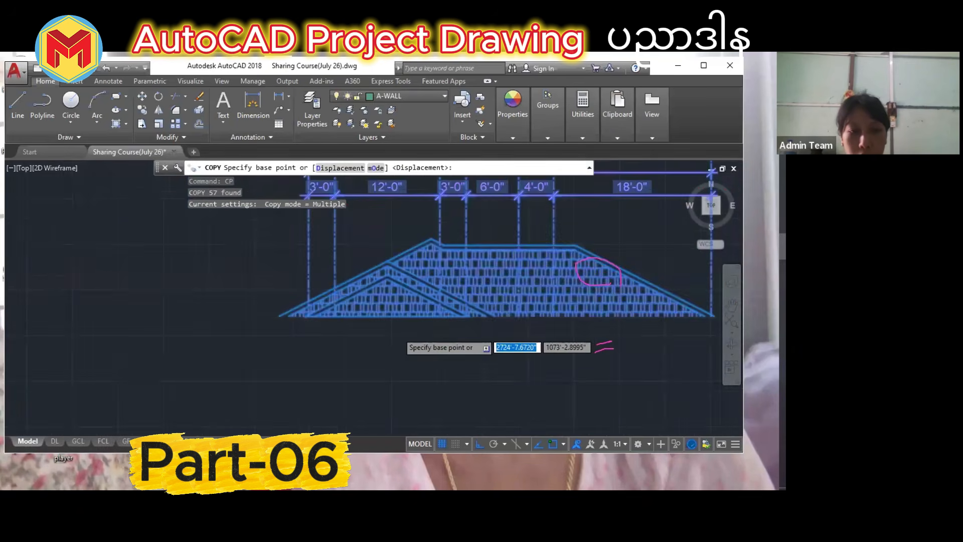
{"action": "left_click", "coordinate": [209, 306]}
{"action": "scroll", "coordinate": [209, 306], "scroll_direction": "down", "scroll_amount": 8}
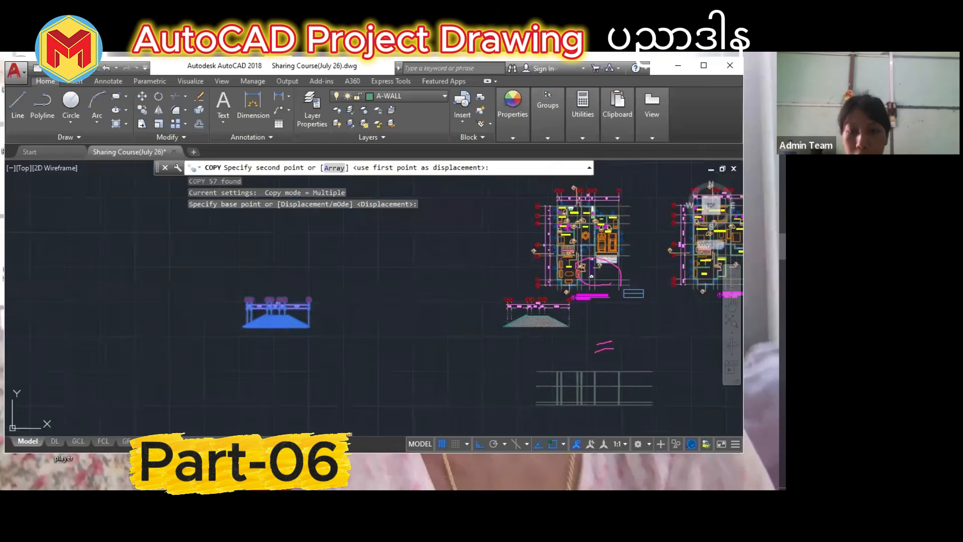
{"action": "scroll", "coordinate": [503, 397], "scroll_direction": "up", "scroll_amount": 4}
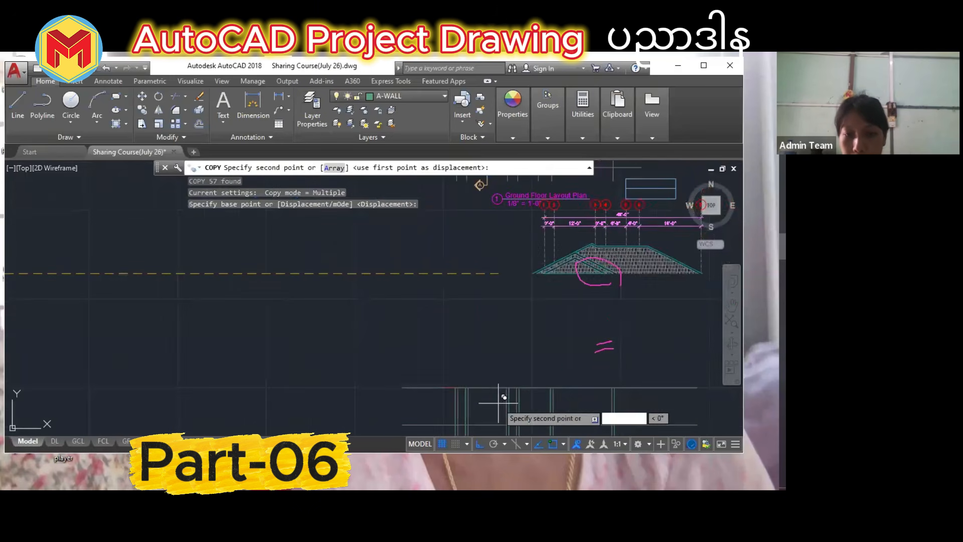
{"action": "left_click", "coordinate": [447, 387]}
{"action": "key", "text": "Return"}
{"action": "scroll", "coordinate": [447, 374], "scroll_direction": "down", "scroll_amount": 3}
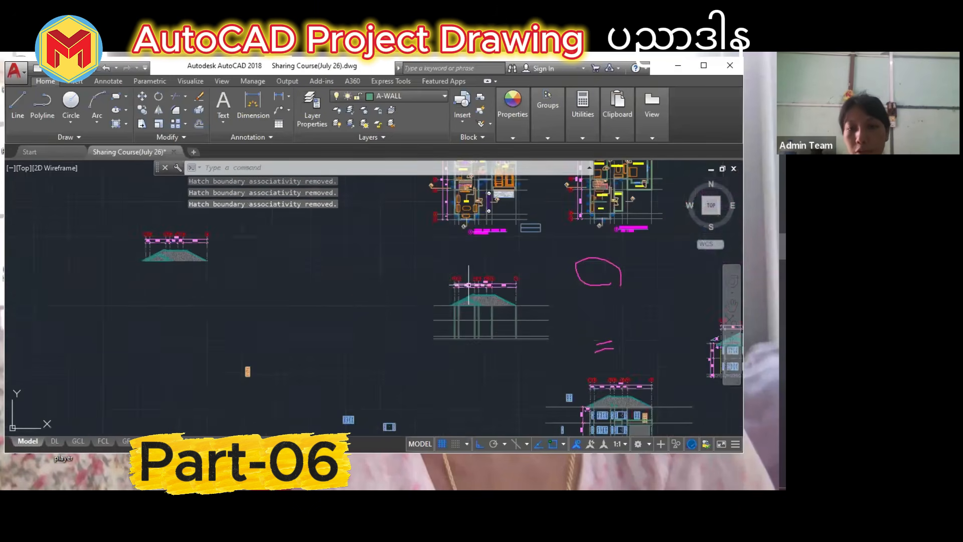
Examine the front wall of the Ground Floor Layout Plan to see which windows sit between the columns along grid lines A and B.
{"action": "scroll", "coordinate": [557, 329], "scroll_direction": "up", "scroll_amount": 4}
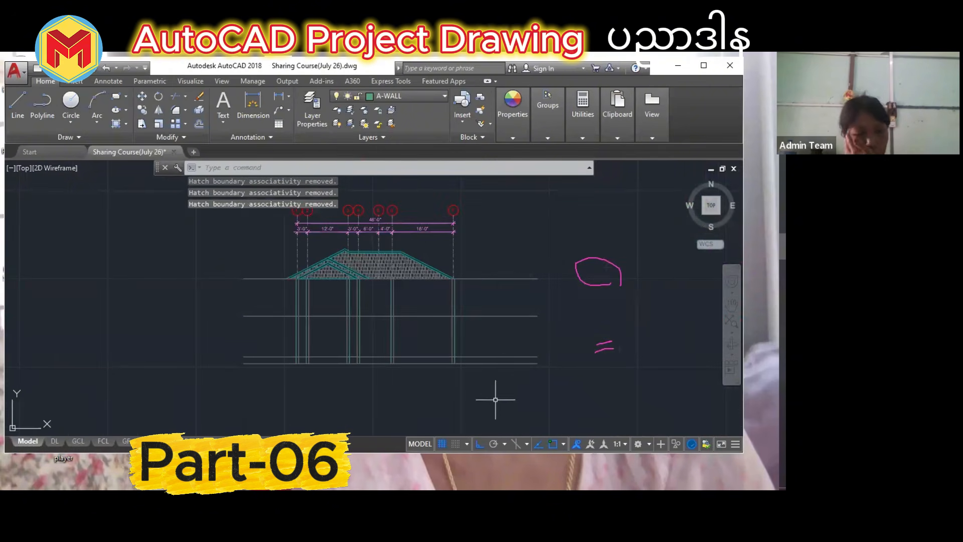
{"action": "scroll", "coordinate": [492, 405], "scroll_direction": "down", "scroll_amount": 3}
{"action": "scroll", "coordinate": [387, 312], "scroll_direction": "up", "scroll_amount": 3}
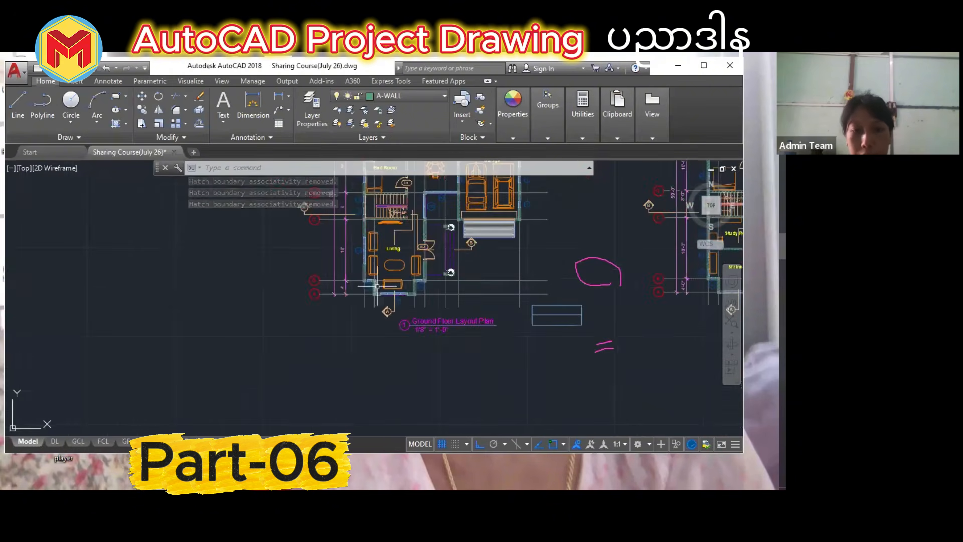
{"action": "scroll", "coordinate": [378, 290], "scroll_direction": "up", "scroll_amount": 2}
{"action": "scroll", "coordinate": [370, 288], "scroll_direction": "up", "scroll_amount": 3}
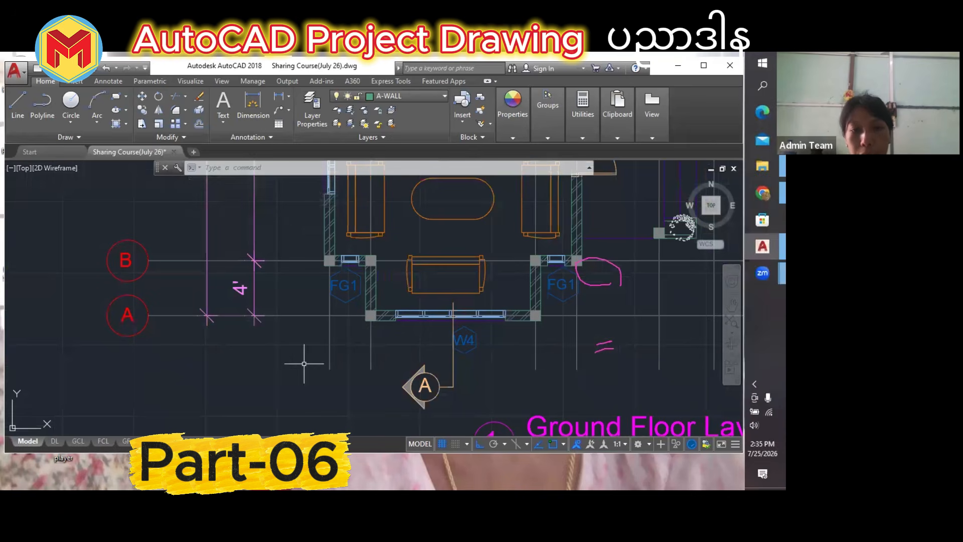
{"action": "scroll", "coordinate": [413, 291], "scroll_direction": "down", "scroll_amount": 3}
{"action": "scroll", "coordinate": [391, 313], "scroll_direction": "down", "scroll_amount": 3}
{"action": "middle_click_drag", "start_coordinate": [399, 358], "coordinate": [407, 426]}
{"action": "scroll", "coordinate": [391, 237], "scroll_direction": "up", "scroll_amount": 3}
{"action": "middle_click_drag", "start_coordinate": [413, 360], "coordinate": [385, 186]}
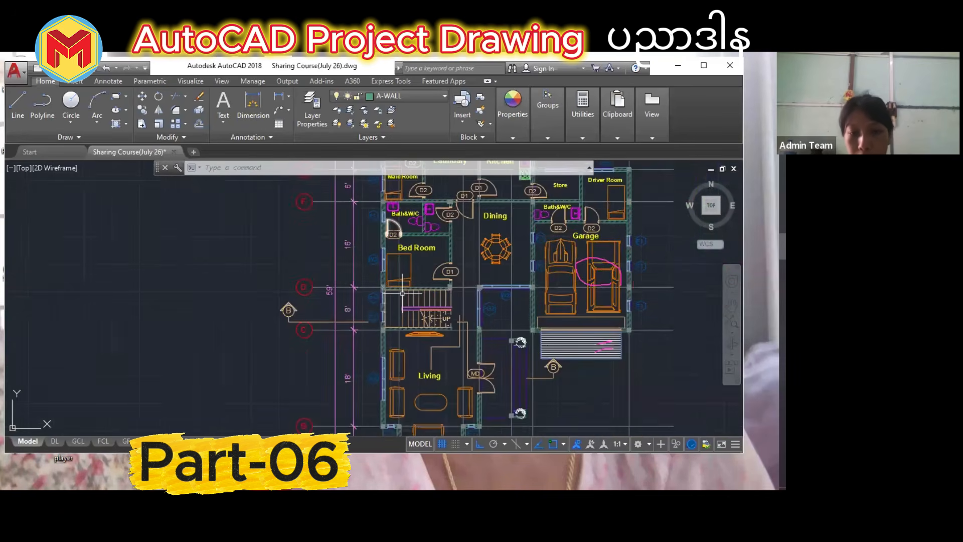
{"action": "middle_click_drag", "start_coordinate": [401, 401], "coordinate": [410, 296]}
{"action": "scroll", "coordinate": [415, 356], "scroll_direction": "up", "scroll_amount": 2}
{"action": "scroll", "coordinate": [477, 353], "scroll_direction": "up", "scroll_amount": 3}
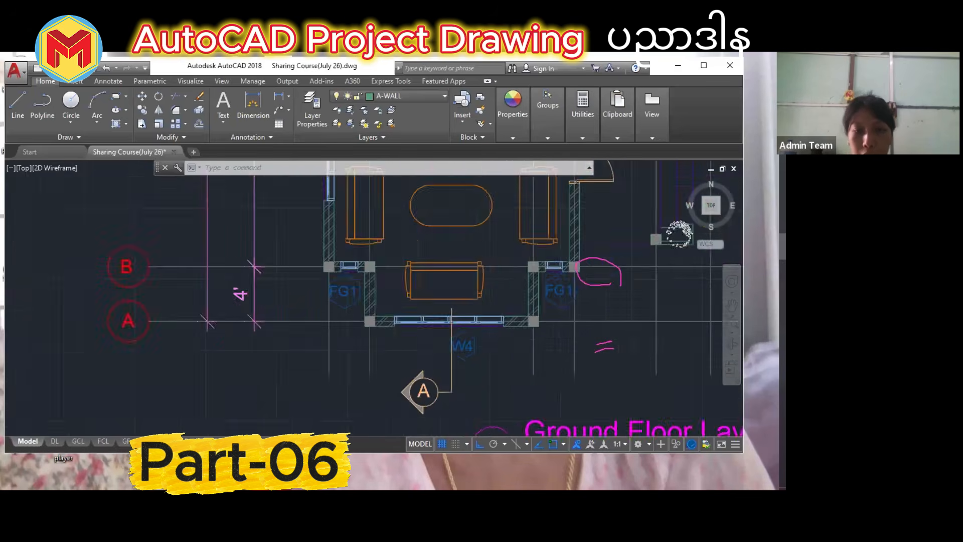
Copy the narrow ground-floor fixed window at the far left of the completed reference elevation to the clipboard.
{"action": "scroll", "coordinate": [414, 334], "scroll_direction": "down", "scroll_amount": 10}
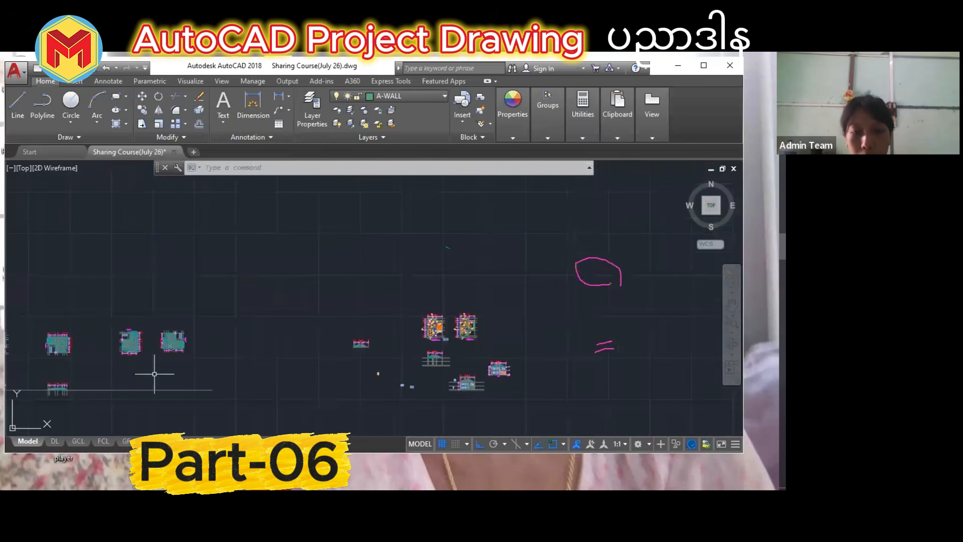
{"action": "scroll", "coordinate": [456, 393], "scroll_direction": "up", "scroll_amount": 2}
{"action": "scroll", "coordinate": [383, 396], "scroll_direction": "up", "scroll_amount": 5}
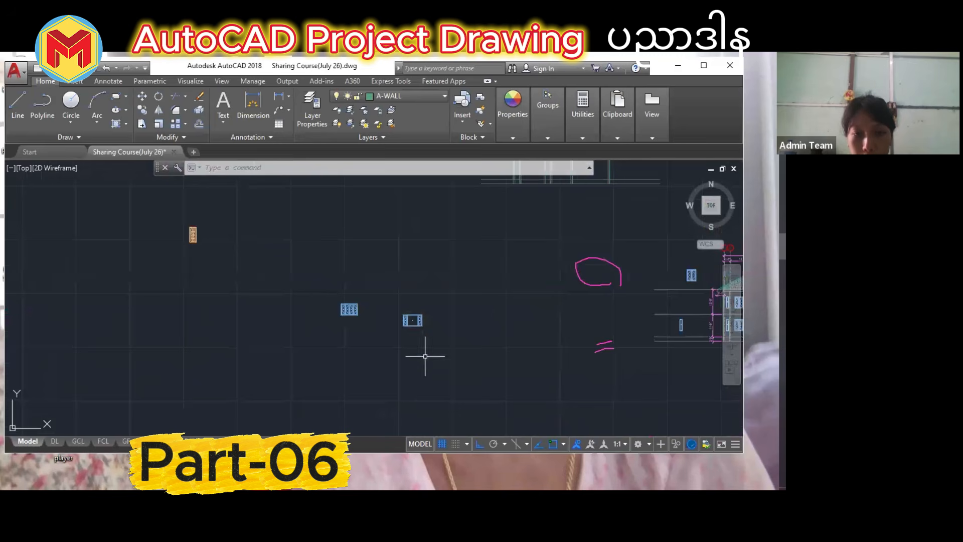
{"action": "scroll", "coordinate": [425, 357], "scroll_direction": "down", "scroll_amount": 5}
{"action": "scroll", "coordinate": [326, 312], "scroll_direction": "up", "scroll_amount": 5}
{"action": "scroll", "coordinate": [353, 294], "scroll_direction": "down", "scroll_amount": 5}
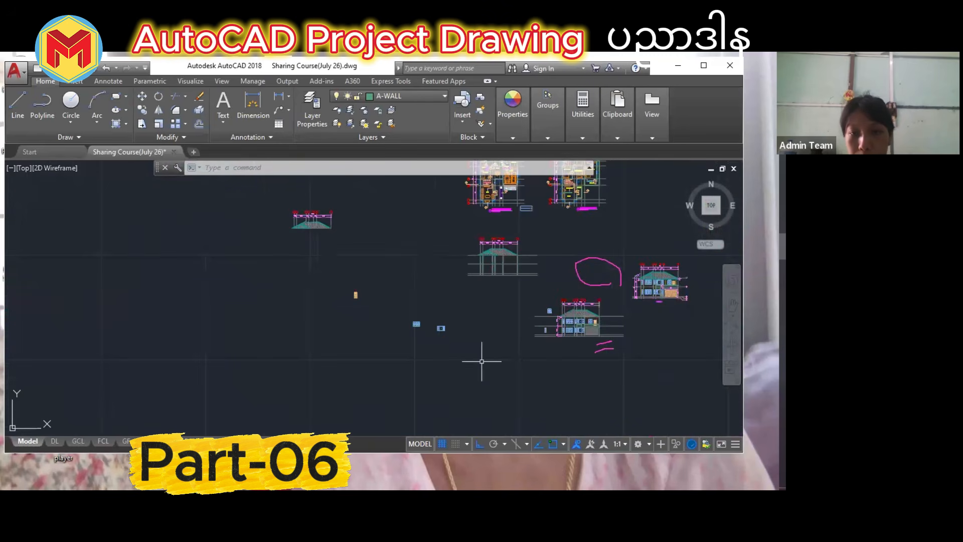
{"action": "scroll", "coordinate": [562, 328], "scroll_direction": "up", "scroll_amount": 8}
{"action": "mouse_move", "coordinate": [505, 339]}
{"action": "middle_mouse_down"}
{"action": "mouse_move", "coordinate": [434, 314]}
{"action": "mouse_move", "coordinate": [385, 312]}
{"action": "middle_mouse_up"}
{"action": "scroll", "coordinate": [414, 346], "scroll_direction": "down", "scroll_amount": 4}
{"action": "scroll", "coordinate": [420, 324], "scroll_direction": "up", "scroll_amount": 6}
{"action": "scroll", "coordinate": [462, 338], "scroll_direction": "up", "scroll_amount": 4}
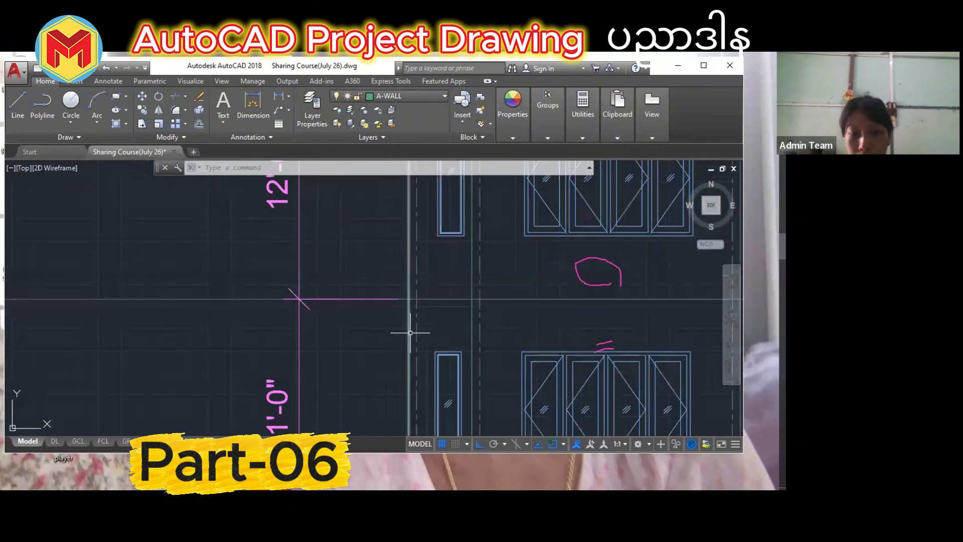
{"action": "left_click", "coordinate": [394, 332]}
{"action": "scroll", "coordinate": [429, 363], "scroll_direction": "down", "scroll_amount": 6}
{"action": "middle_click_drag", "start_coordinate": [427, 362], "coordinate": [422, 320]}
{"action": "scroll", "coordinate": [434, 343], "scroll_direction": "up", "scroll_amount": 6}
{"action": "left_click", "coordinate": [450, 386]}
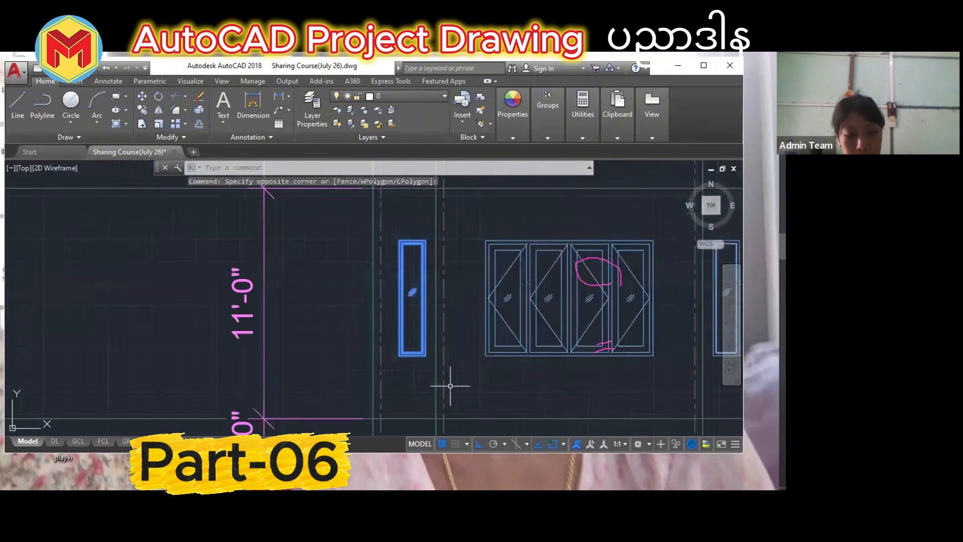
{"action": "key", "text": "ctrl+c"}
Paste the narrow window on the plinth level line near the leftmost wall of the new elevation, using Mid Between 2 Points.
{"action": "scroll", "coordinate": [452, 386], "scroll_direction": "down", "scroll_amount": 8}
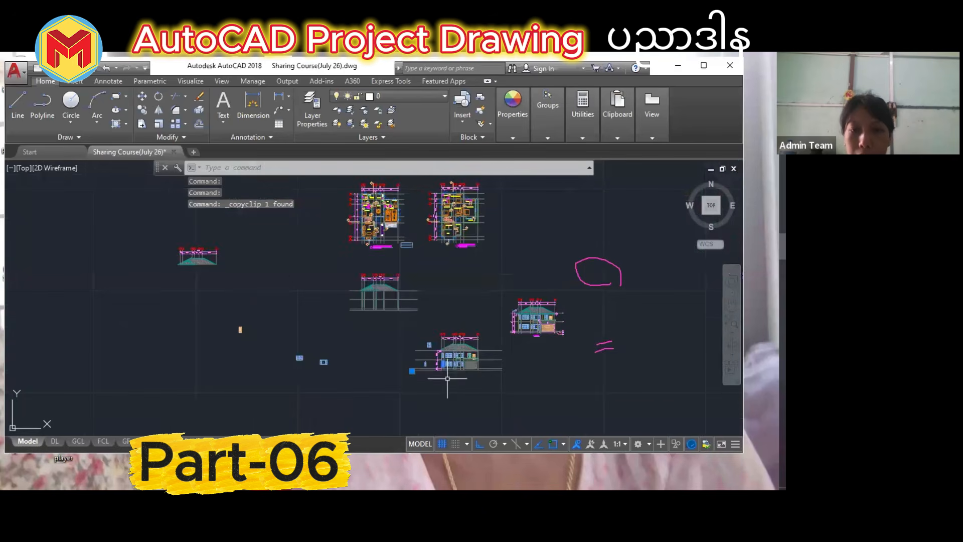
{"action": "scroll", "coordinate": [427, 316], "scroll_direction": "down", "scroll_amount": 2}
{"action": "scroll", "coordinate": [376, 301], "scroll_direction": "up", "scroll_amount": 6}
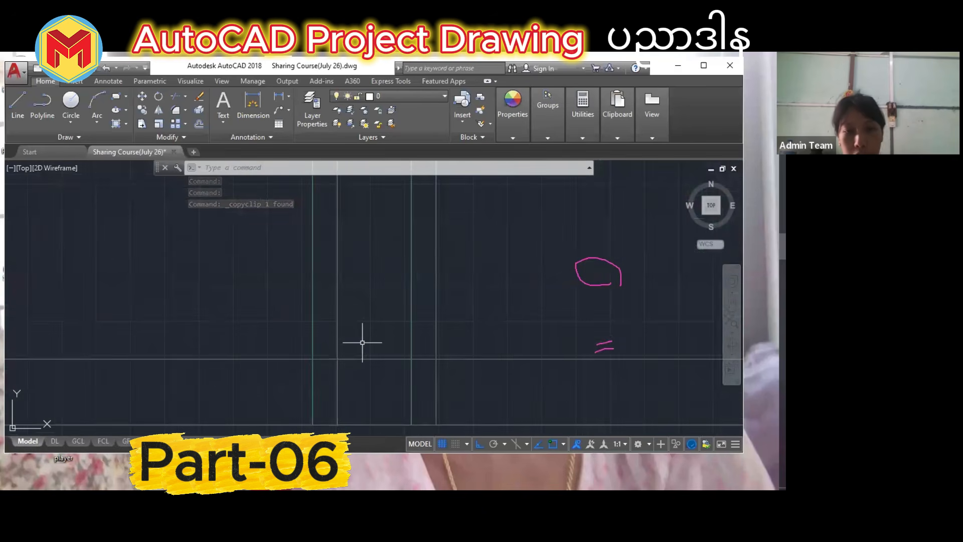
{"action": "key", "text": "ctrl+v"}
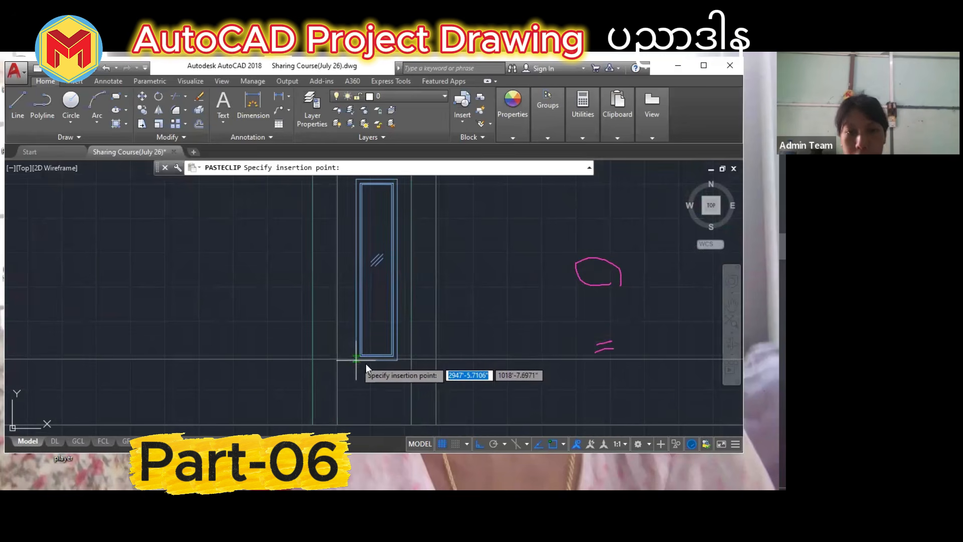
{"action": "right_click", "coordinate": [355, 360], "text": "shift"}
{"action": "left_click", "coordinate": [402, 106]}
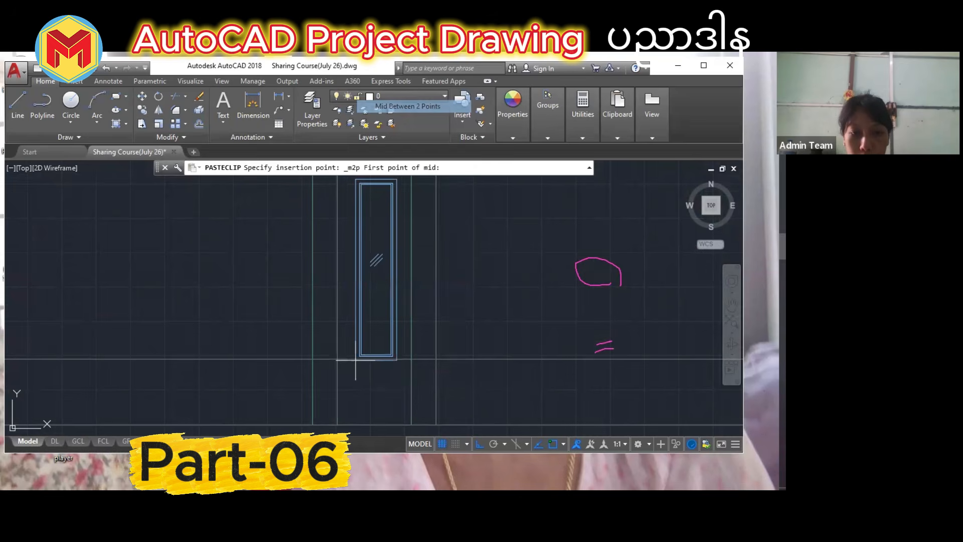
{"action": "left_click", "coordinate": [337, 359]}
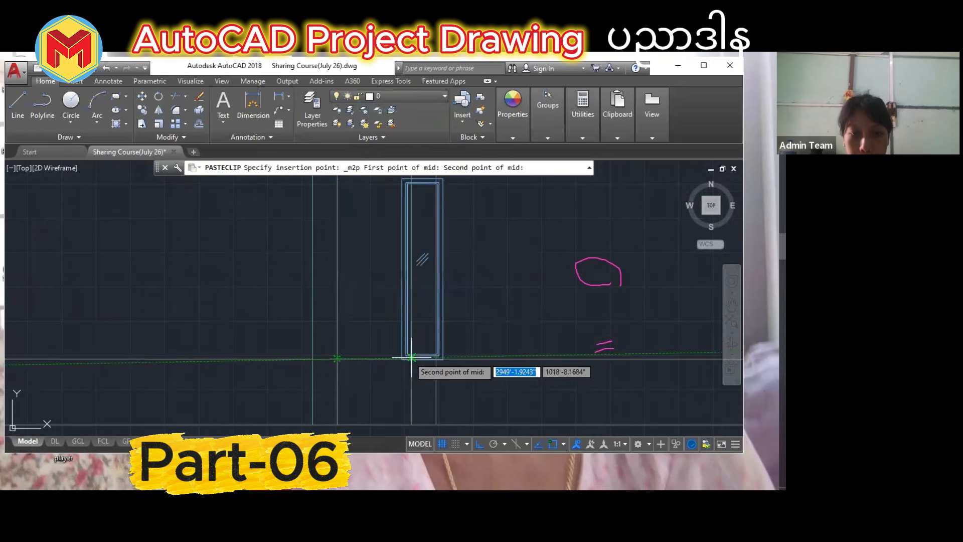
{"action": "scroll", "coordinate": [322, 355], "scroll_direction": "down", "scroll_amount": 3}
{"action": "scroll", "coordinate": [323, 354], "scroll_direction": "up", "scroll_amount": 2}
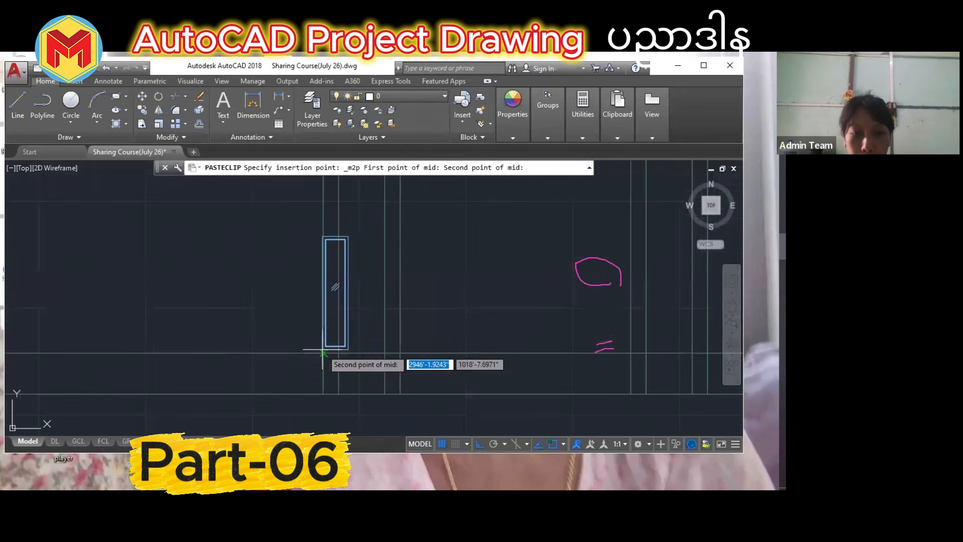
{"action": "left_click", "coordinate": [325, 354]}
{"action": "scroll", "coordinate": [376, 335], "scroll_direction": "down", "scroll_amount": 3}
{"action": "scroll", "coordinate": [371, 352], "scroll_direction": "up", "scroll_amount": 3}
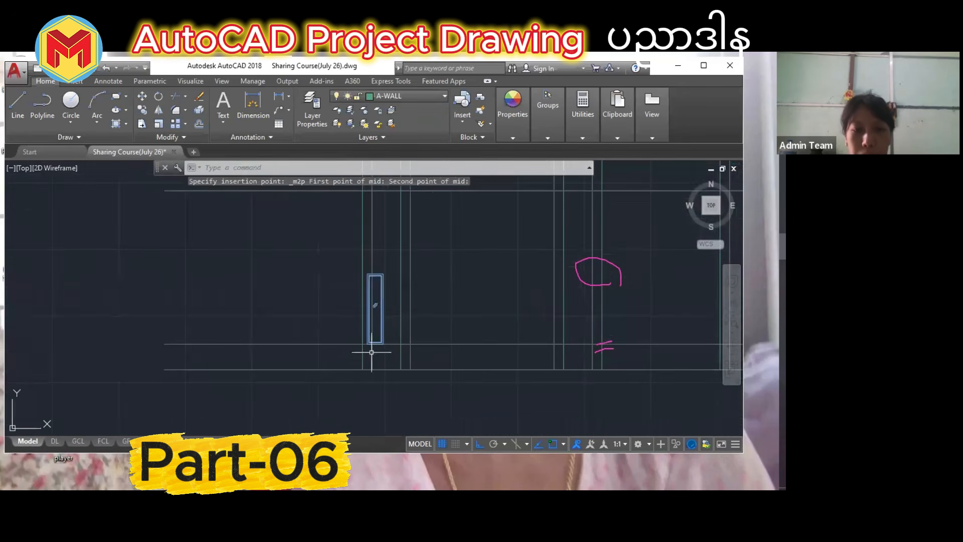
Select the pasted narrow window and compare its position with the front wall of the Ground Floor Layout Plan.
{"action": "left_click", "coordinate": [346, 246]}
{"action": "left_click", "coordinate": [408, 355]}
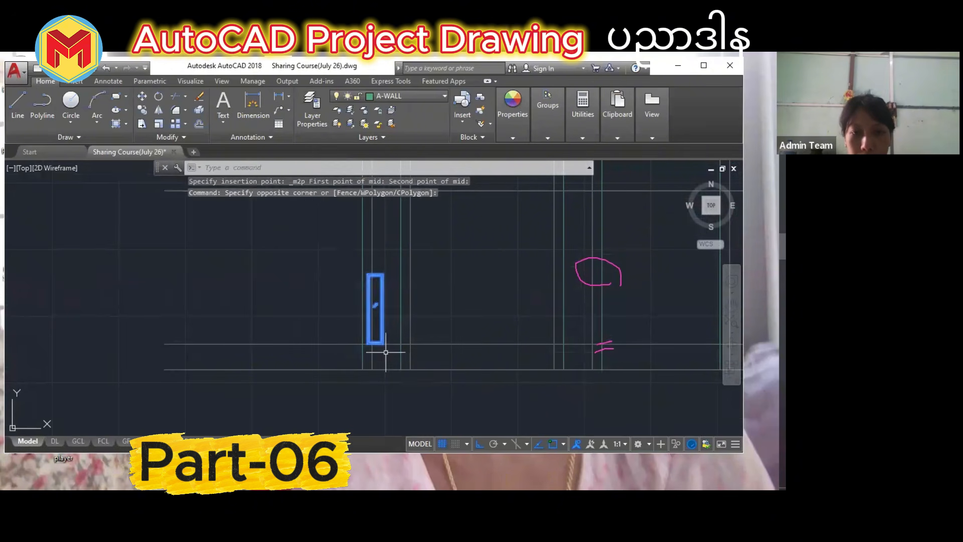
{"action": "middle_click_drag", "start_coordinate": [379, 349], "coordinate": [391, 389]}
{"action": "scroll", "coordinate": [396, 389], "scroll_direction": "up", "scroll_amount": 2}
{"action": "scroll", "coordinate": [400, 337], "scroll_direction": "down", "scroll_amount": 5}
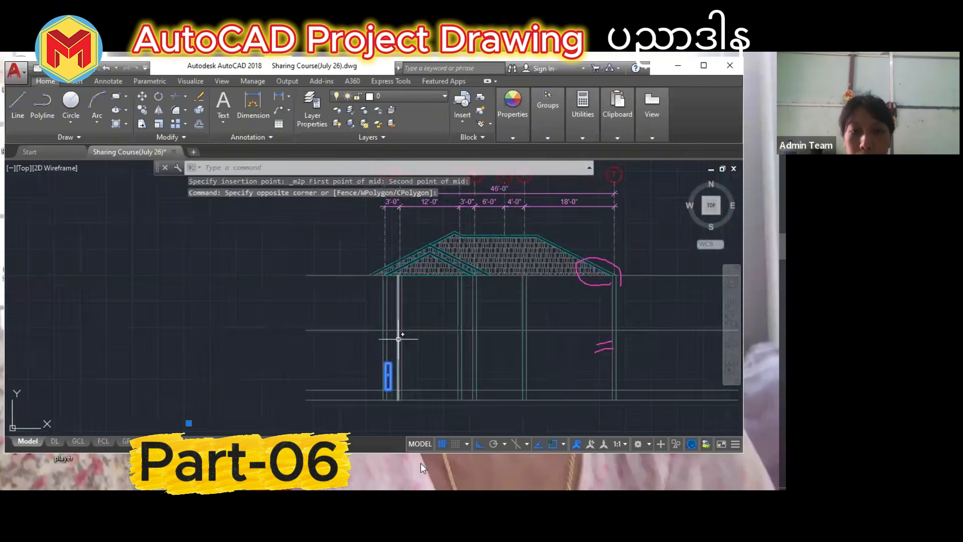
{"action": "middle_click_drag", "start_coordinate": [400, 337], "coordinate": [417, 430]}
{"action": "scroll", "coordinate": [370, 393], "scroll_direction": "down", "scroll_amount": 5}
{"action": "scroll", "coordinate": [438, 302], "scroll_direction": "up", "scroll_amount": 5}
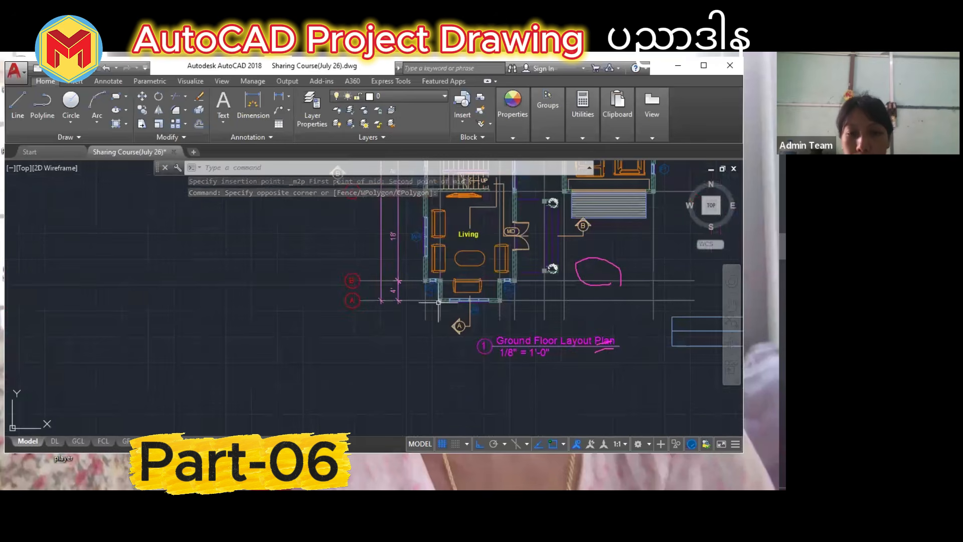
{"action": "middle_click_drag", "start_coordinate": [447, 385], "coordinate": [431, 187]}
{"action": "middle_click_drag", "start_coordinate": [415, 319], "coordinate": [409, 218]}
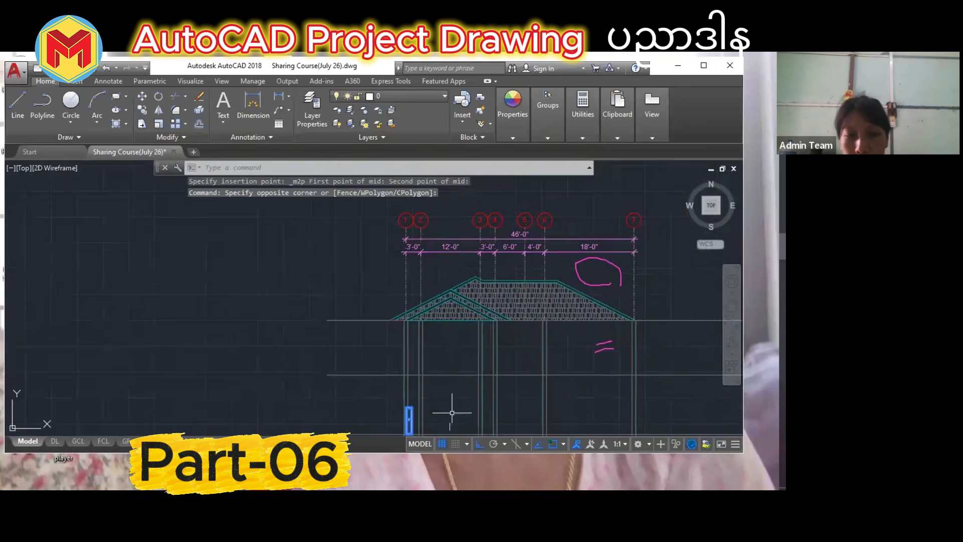
{"action": "scroll", "coordinate": [422, 389], "scroll_direction": "up", "scroll_amount": 2}
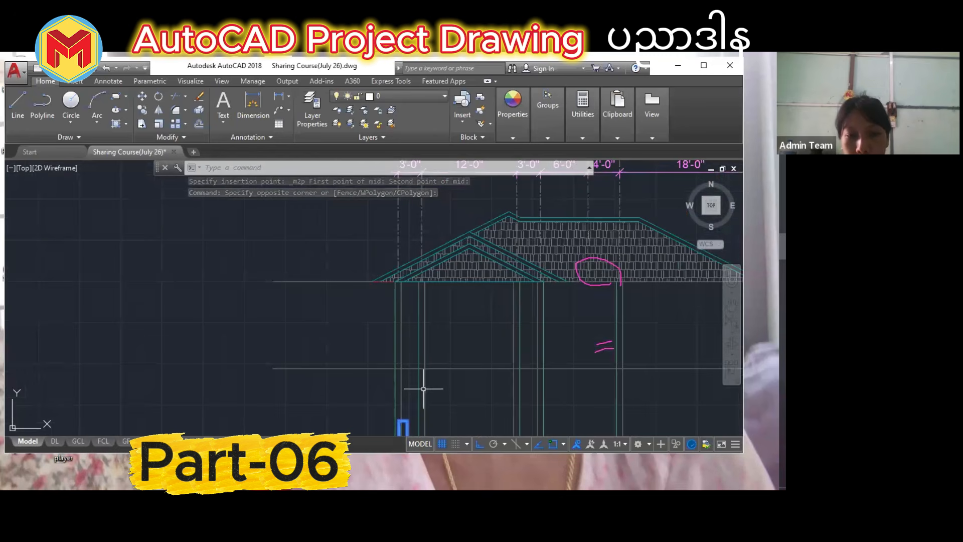
{"action": "scroll", "coordinate": [423, 390], "scroll_direction": "down", "scroll_amount": 3}
{"action": "scroll", "coordinate": [422, 391], "scroll_direction": "up", "scroll_amount": 3}
{"action": "middle_click_drag", "start_coordinate": [421, 390], "coordinate": [424, 328]}
{"action": "scroll", "coordinate": [410, 369], "scroll_direction": "up", "scroll_amount": 2}
{"action": "middle_click_drag", "start_coordinate": [415, 399], "coordinate": [395, 388]}
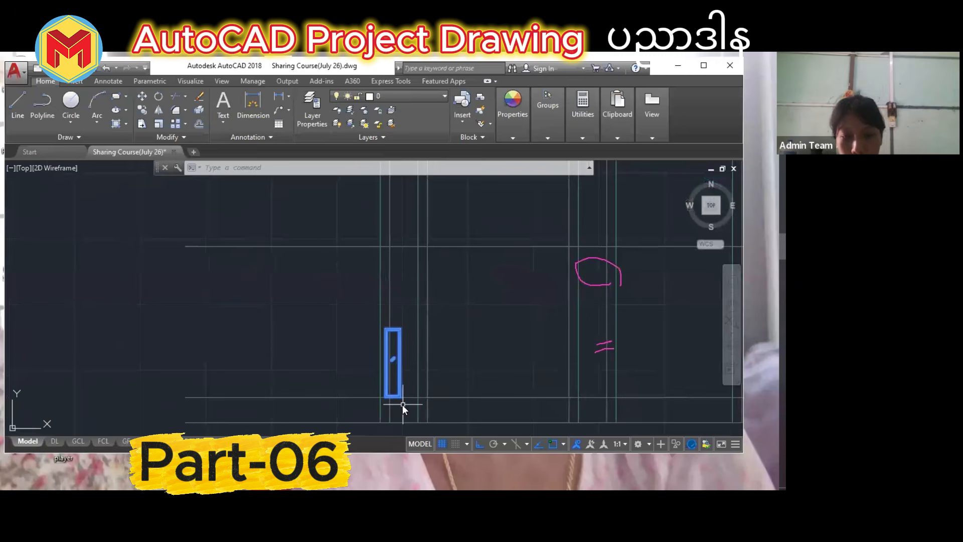
Move the selected window from its bottom midpoint to midway between the facing lines of the first two walls on the plinth level line.
{"action": "type", "text": "m"}
{"action": "key", "text": "Return"}
{"action": "scroll", "coordinate": [403, 404], "scroll_direction": "up", "scroll_amount": 3}
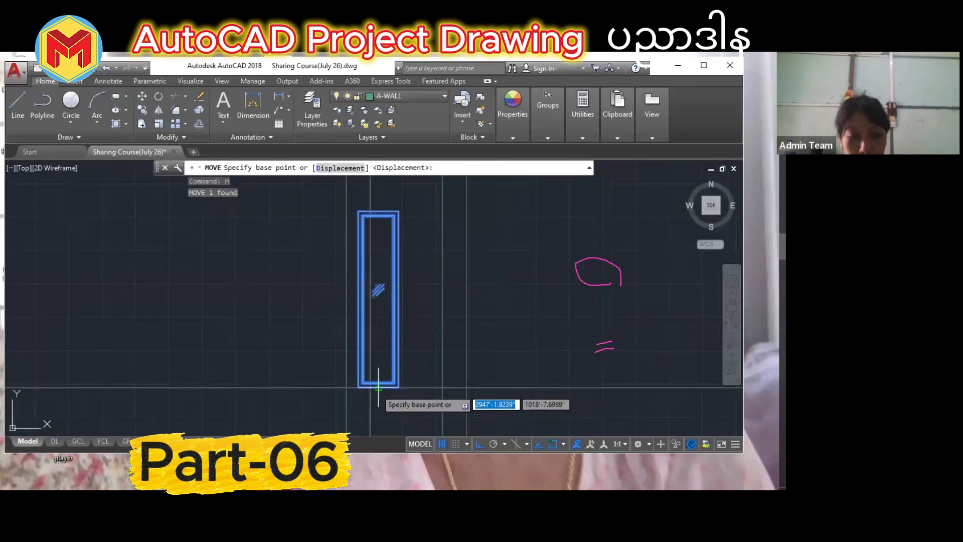
{"action": "left_click", "coordinate": [387, 385]}
{"action": "right_click", "coordinate": [419, 393], "text": "shift"}
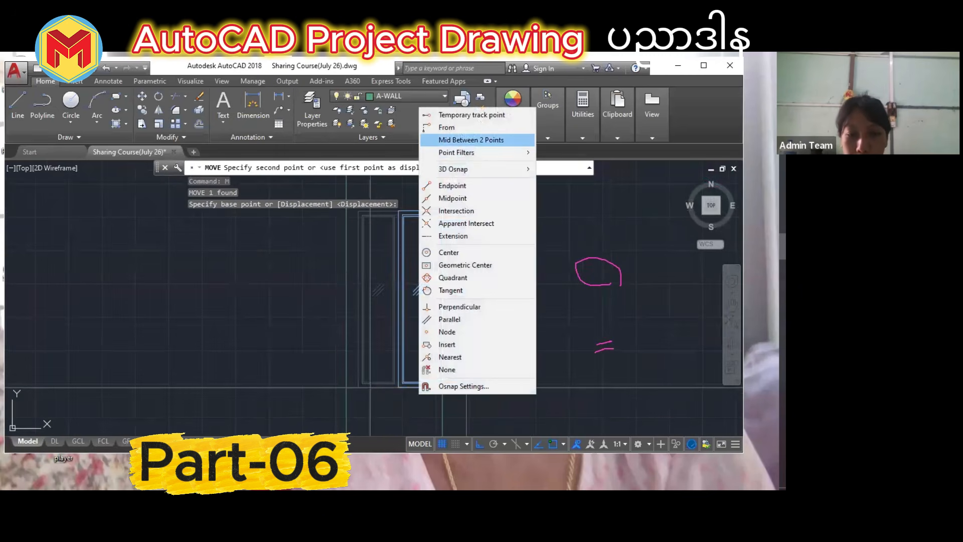
{"action": "left_click", "coordinate": [451, 140]}
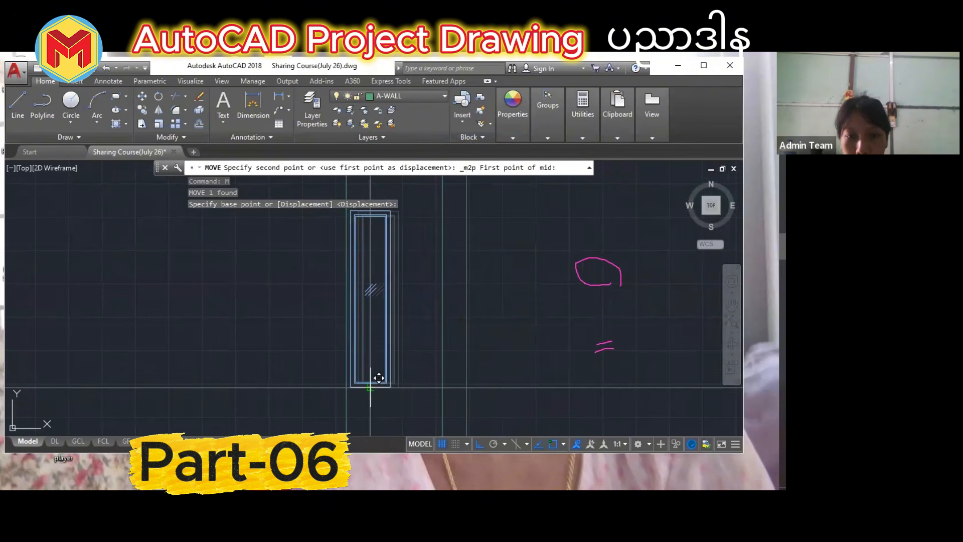
{"action": "left_click", "coordinate": [379, 377]}
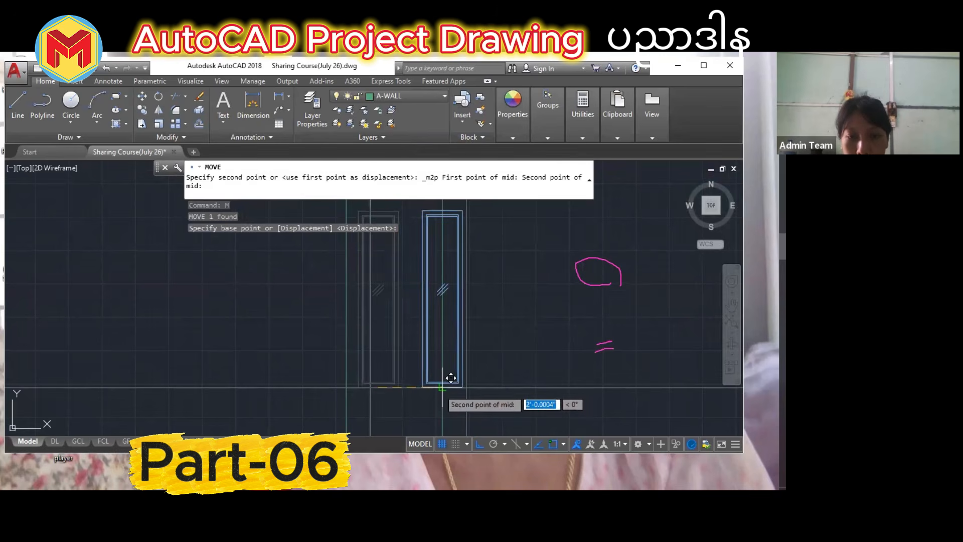
{"action": "left_click", "coordinate": [448, 379]}
{"action": "scroll", "coordinate": [452, 369], "scroll_direction": "down", "scroll_amount": 4}
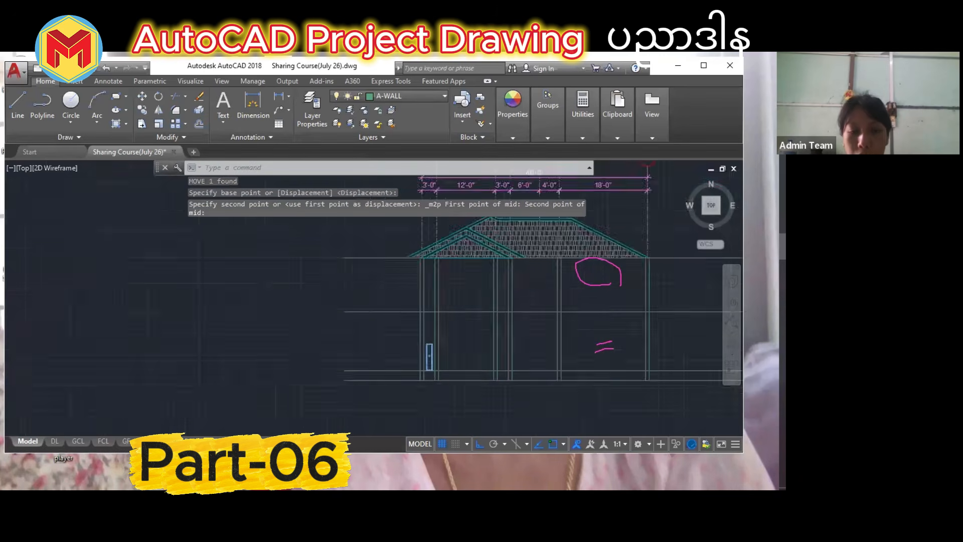
Switch to the Front Elevation sheet in Autodesk Viewer and mark the height between the plinth level and the four-panel ground-floor window's sill.
{"action": "scroll", "coordinate": [456, 357], "scroll_direction": "down", "scroll_amount": 3}
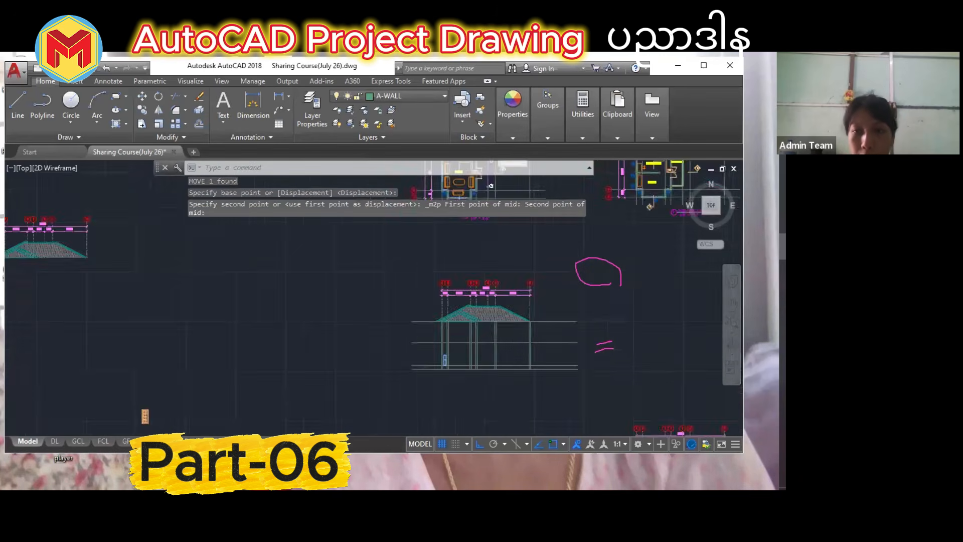
{"action": "scroll", "coordinate": [456, 358], "scroll_direction": "down", "scroll_amount": 3}
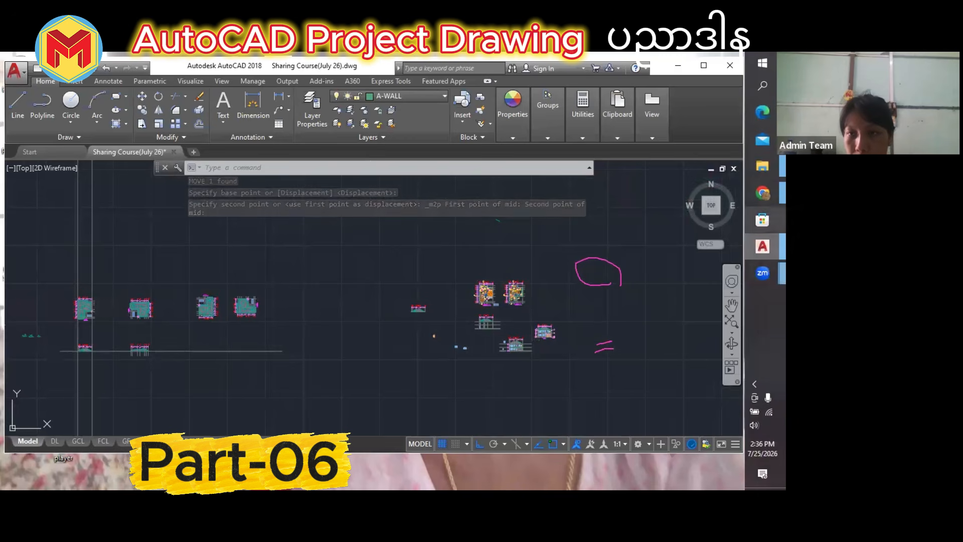
{"action": "left_click", "coordinate": [770, 194]}
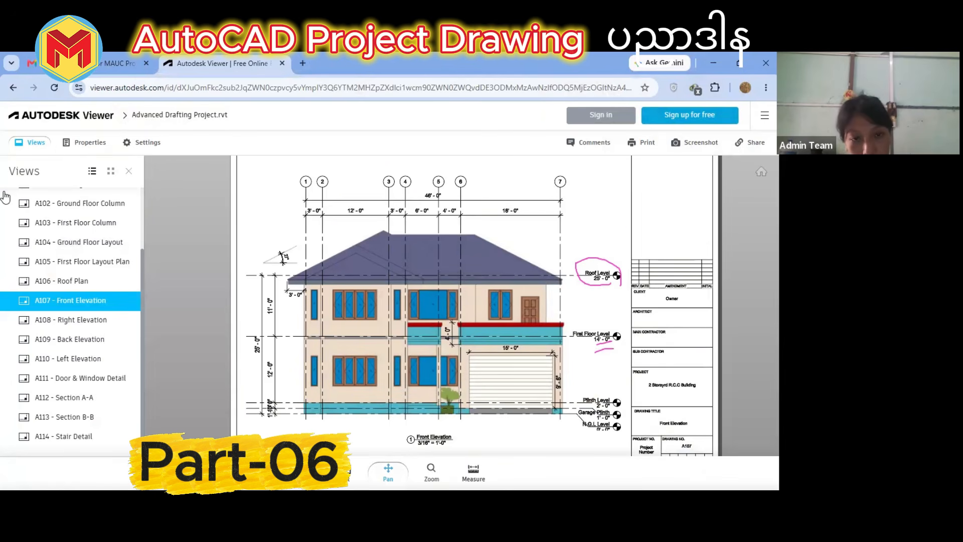
{"action": "left_click_drag", "start_coordinate": [359, 390], "coordinate": [359, 396]}
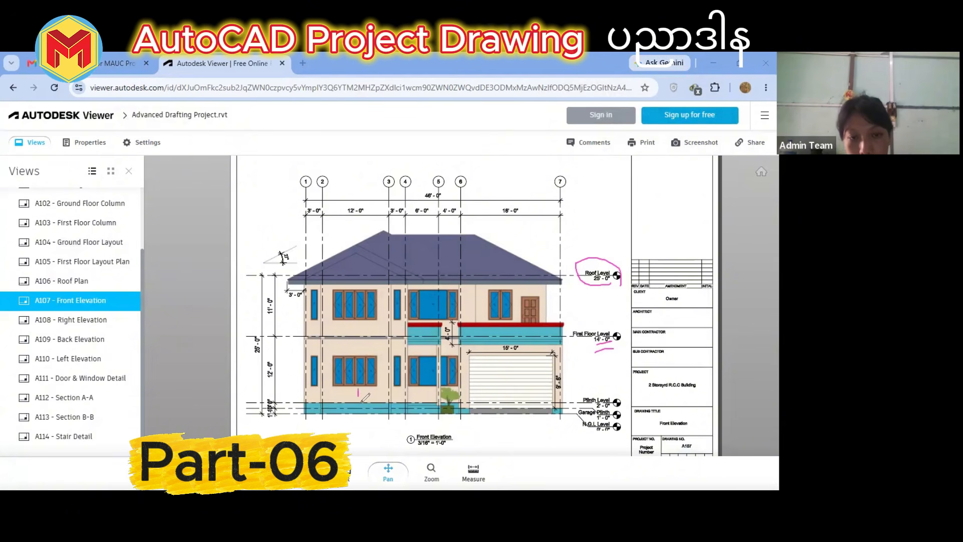
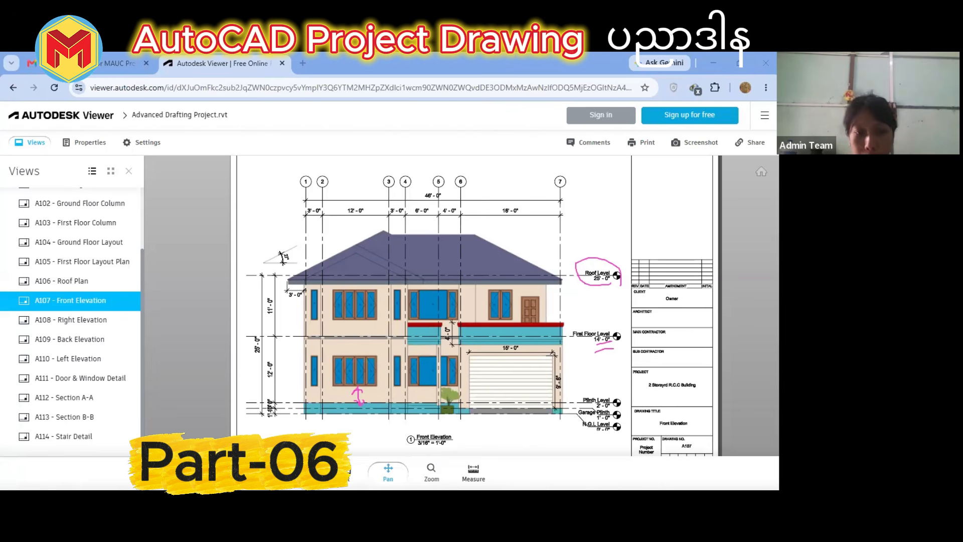
Switch back to AutoCAD and locate the W4 window on the front wall of the Ground Floor Layout Plan.
{"action": "key", "text": "alt+Tab"}
{"action": "scroll", "coordinate": [243, 340], "scroll_direction": "up", "scroll_amount": 2}
{"action": "scroll", "coordinate": [411, 279], "scroll_direction": "up", "scroll_amount": 6}
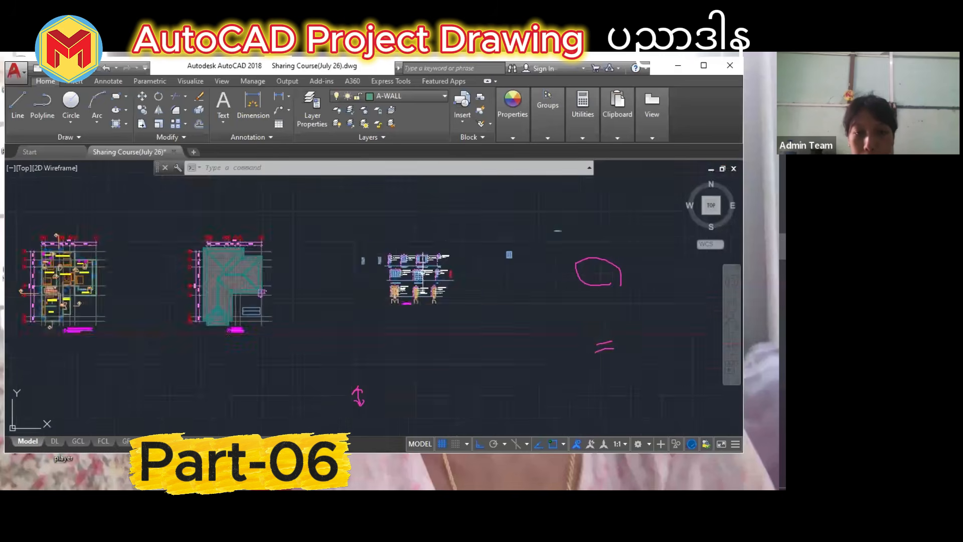
{"action": "scroll", "coordinate": [427, 287], "scroll_direction": "up", "scroll_amount": 4}
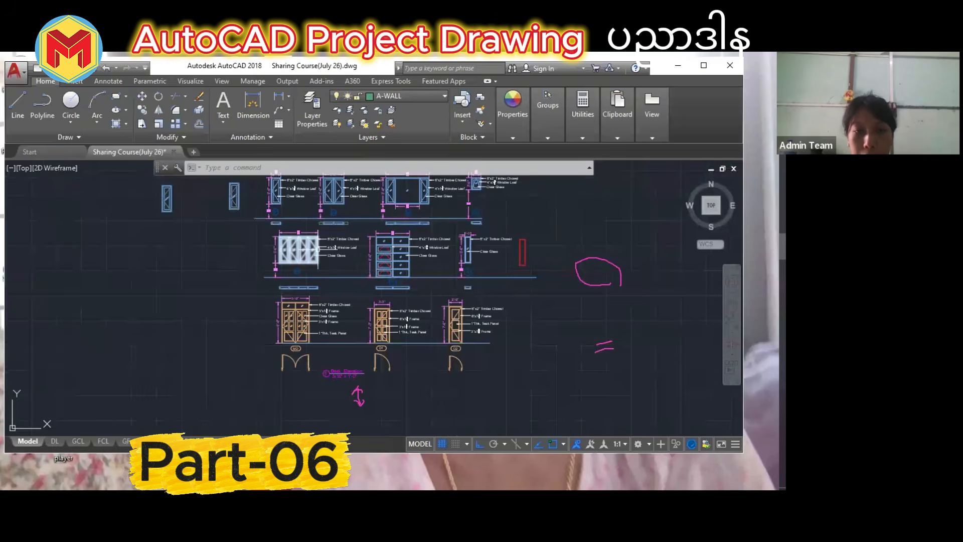
{"action": "scroll", "coordinate": [308, 263], "scroll_direction": "up", "scroll_amount": 4}
{"action": "scroll", "coordinate": [230, 303], "scroll_direction": "down", "scroll_amount": 10}
{"action": "scroll", "coordinate": [391, 292], "scroll_direction": "down", "scroll_amount": 6}
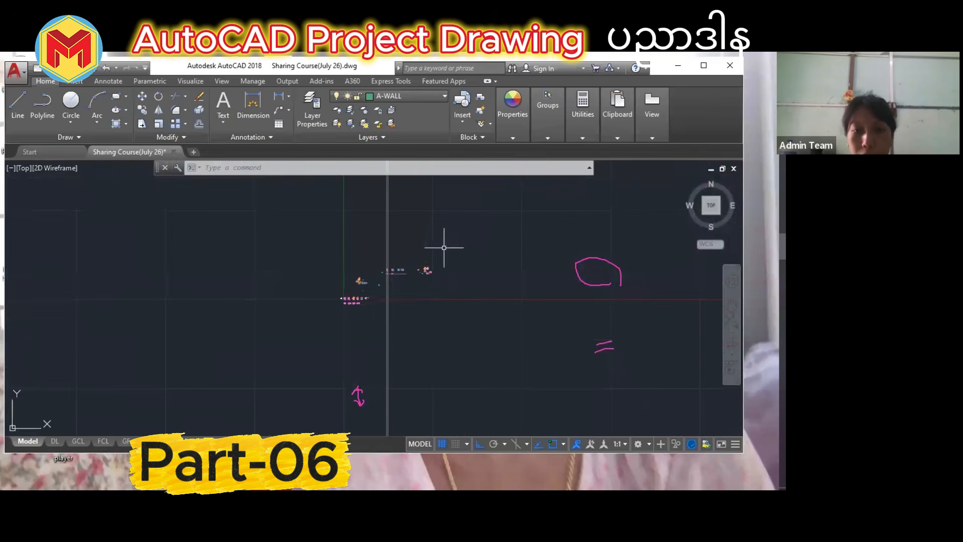
{"action": "scroll", "coordinate": [404, 264], "scroll_direction": "up", "scroll_amount": 6}
{"action": "scroll", "coordinate": [322, 327], "scroll_direction": "up", "scroll_amount": 4}
{"action": "scroll", "coordinate": [323, 326], "scroll_direction": "down", "scroll_amount": 4}
{"action": "scroll", "coordinate": [325, 333], "scroll_direction": "up", "scroll_amount": 6}
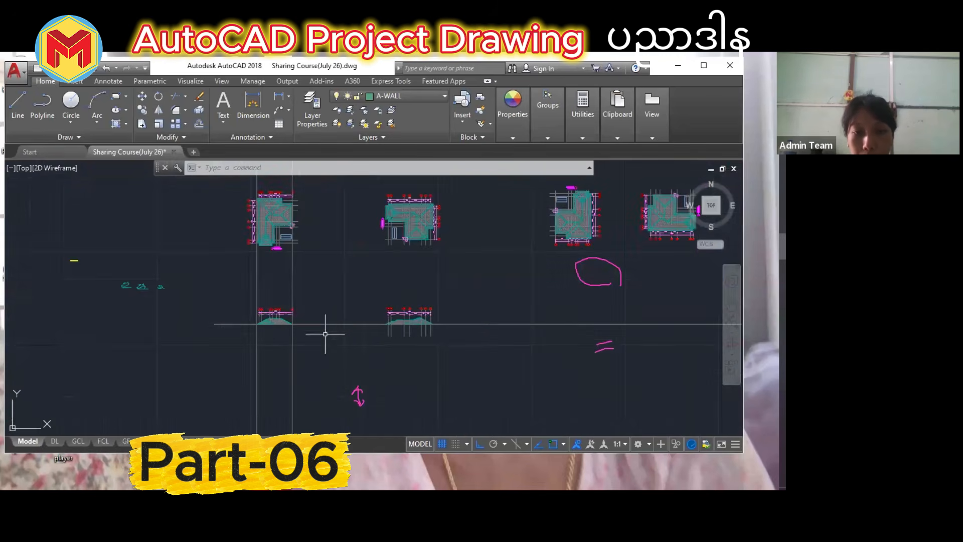
{"action": "scroll", "coordinate": [404, 337], "scroll_direction": "down", "scroll_amount": 3}
{"action": "scroll", "coordinate": [655, 311], "scroll_direction": "up", "scroll_amount": 2}
{"action": "scroll", "coordinate": [505, 337], "scroll_direction": "up", "scroll_amount": 4}
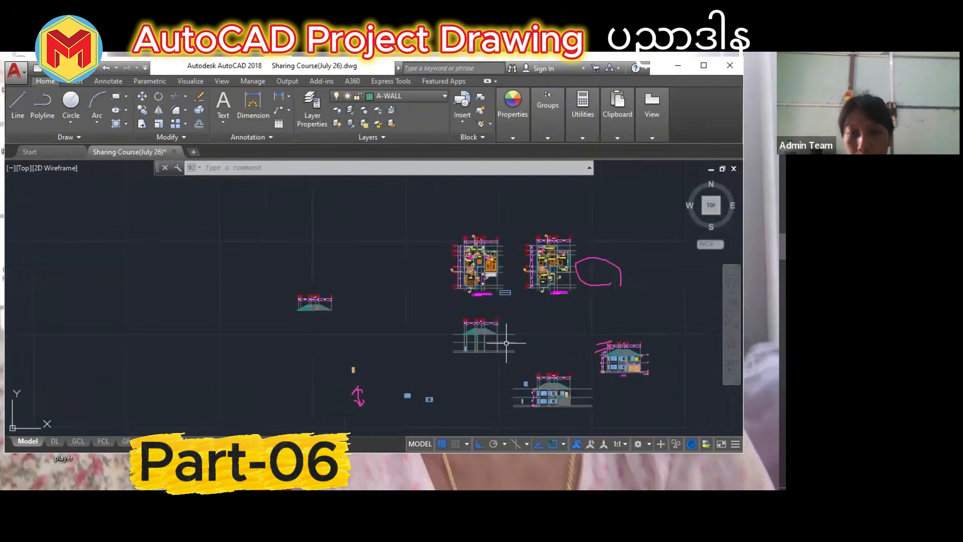
{"action": "scroll", "coordinate": [465, 288], "scroll_direction": "up", "scroll_amount": 2}
{"action": "scroll", "coordinate": [464, 288], "scroll_direction": "up", "scroll_amount": 5}
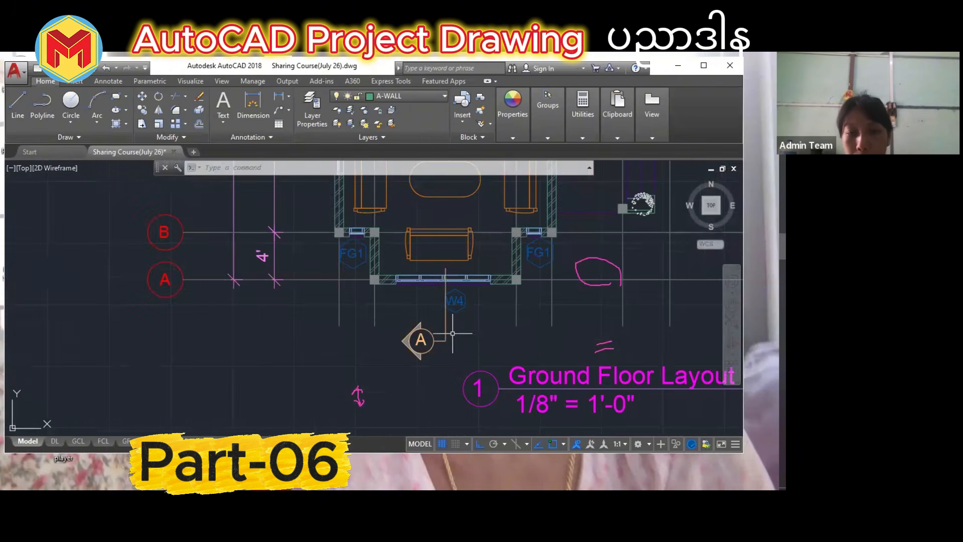
{"action": "scroll", "coordinate": [465, 332], "scroll_direction": "down", "scroll_amount": 6}
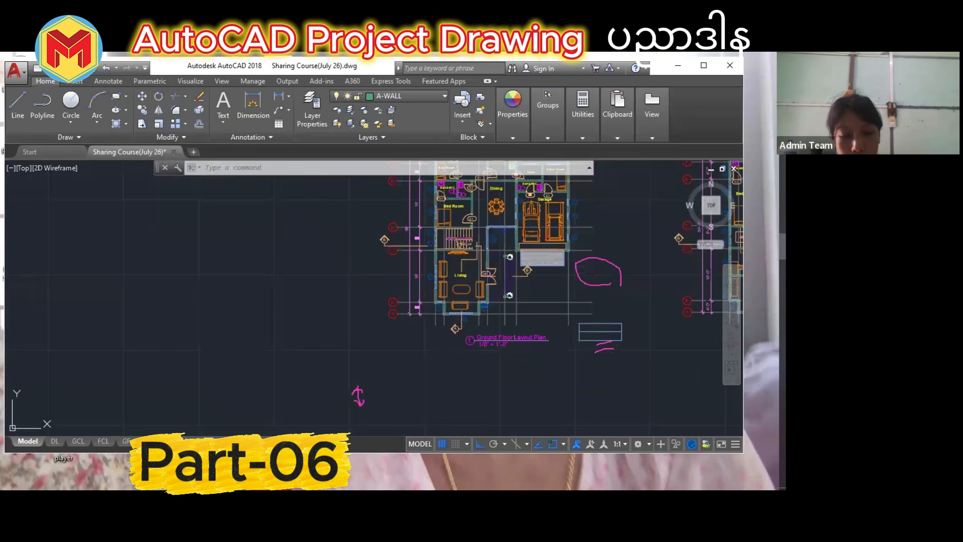
Draw two vertical construction lines through the left and right ends of the W4 window in the Ground Floor Layout Plan.
{"action": "type", "text": "XL"}
{"action": "key", "text": "Return"}
{"action": "type", "text": "v"}
{"action": "key", "text": "Return"}
{"action": "scroll", "coordinate": [452, 331], "scroll_direction": "up", "scroll_amount": 8}
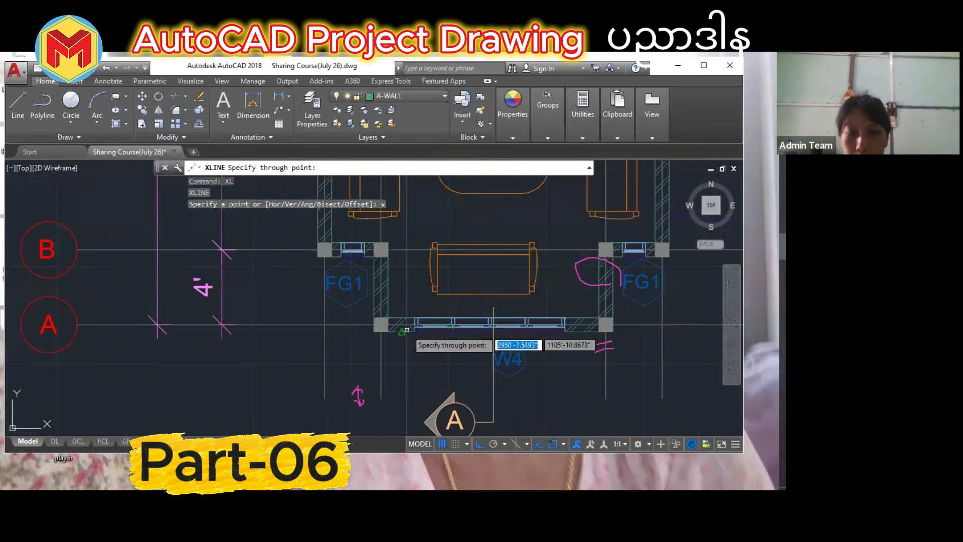
{"action": "left_click", "coordinate": [415, 327]}
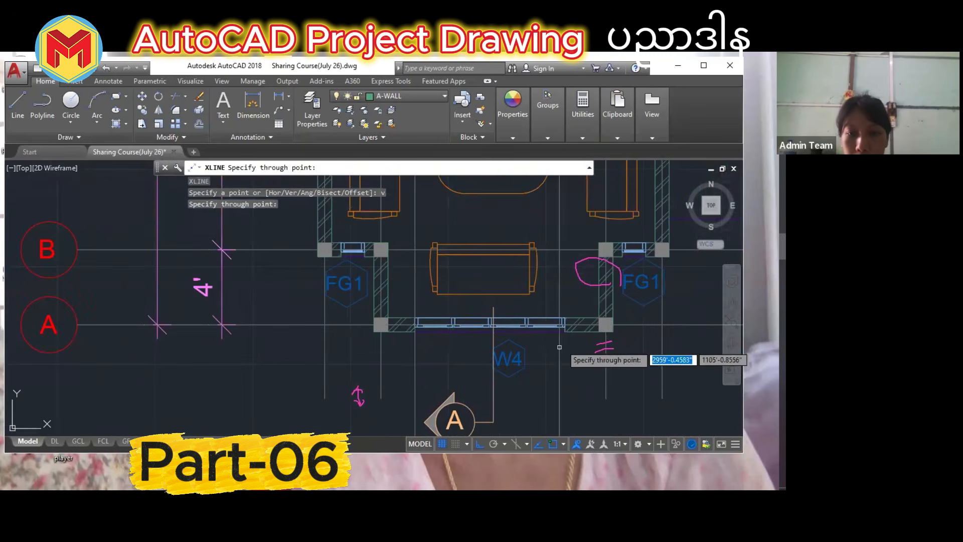
{"action": "scroll", "coordinate": [564, 317], "scroll_direction": "up", "scroll_amount": 4}
{"action": "left_click", "coordinate": [552, 316]}
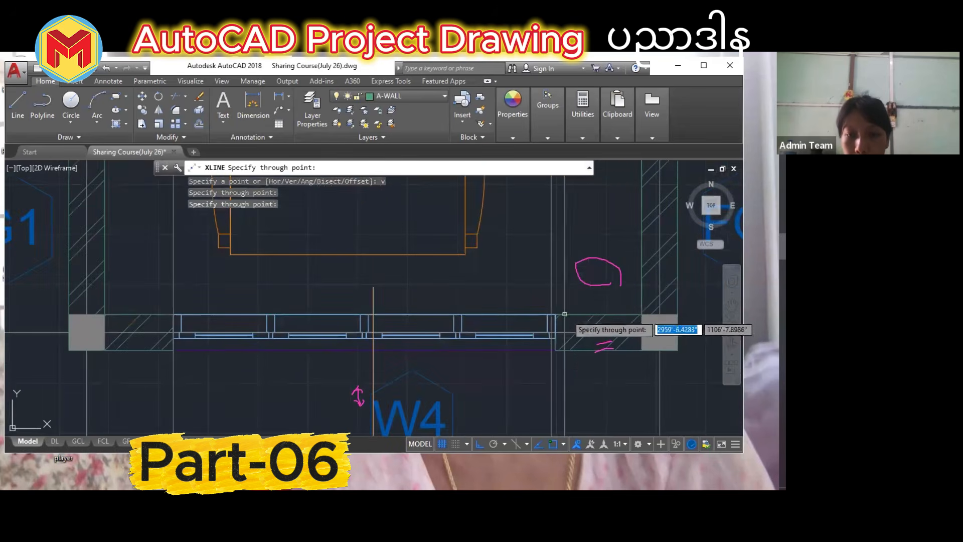
{"action": "key", "text": "Return"}
Move the right construction line from its intersection with the W4 window's top edge to the window's outer right corner.
{"action": "scroll", "coordinate": [562, 310], "scroll_direction": "up", "scroll_amount": 3}
{"action": "left_click", "coordinate": [544, 308]}
{"action": "left_click", "coordinate": [522, 295]}
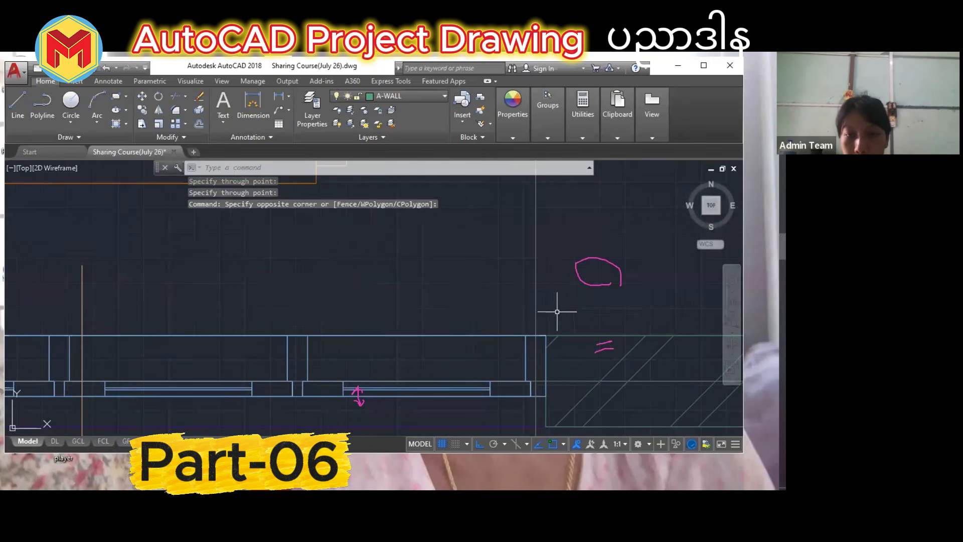
{"action": "left_click", "coordinate": [552, 316]}
{"action": "left_click", "coordinate": [524, 301]}
{"action": "key", "text": "Return"}
{"action": "scroll", "coordinate": [546, 330], "scroll_direction": "up", "scroll_amount": 2}
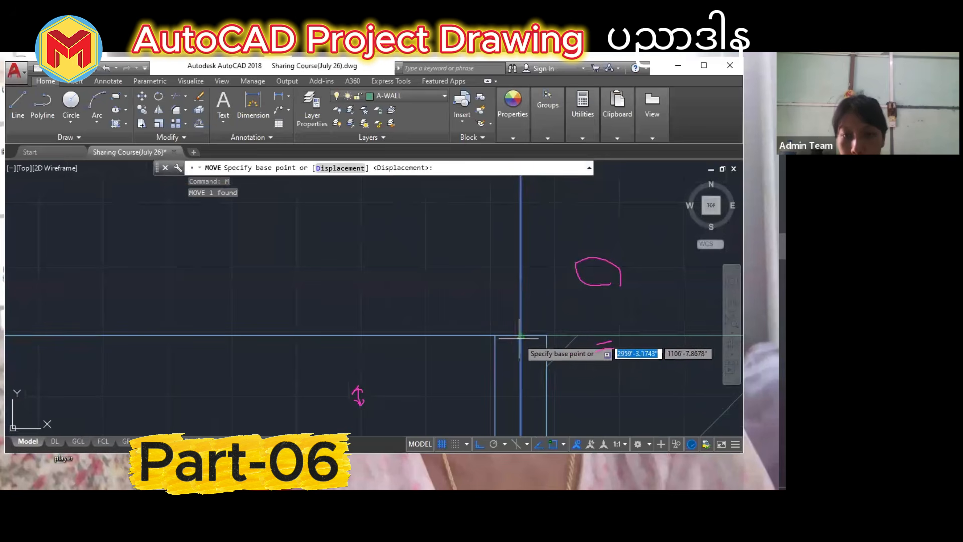
{"action": "left_click", "coordinate": [532, 336]}
{"action": "left_click", "coordinate": [558, 328]}
Copy the loose four-panel window by its bottom-left corner to where the left construction line meets the new elevation's plinth level line.
{"action": "scroll", "coordinate": [552, 331], "scroll_direction": "down", "scroll_amount": 6}
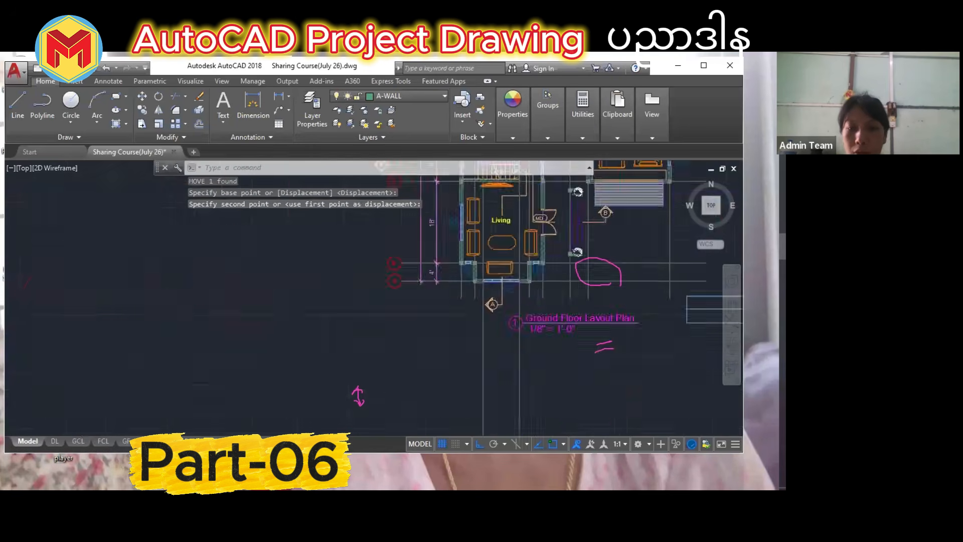
{"action": "scroll", "coordinate": [439, 375], "scroll_direction": "up", "scroll_amount": 6}
{"action": "middle_click_drag", "start_coordinate": [577, 314], "coordinate": [482, 370]}
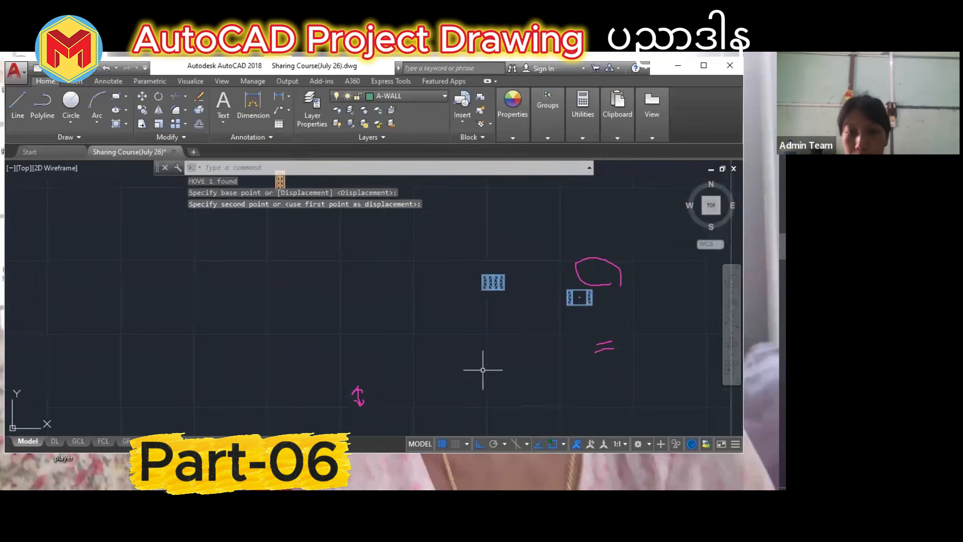
{"action": "left_click", "coordinate": [515, 309]}
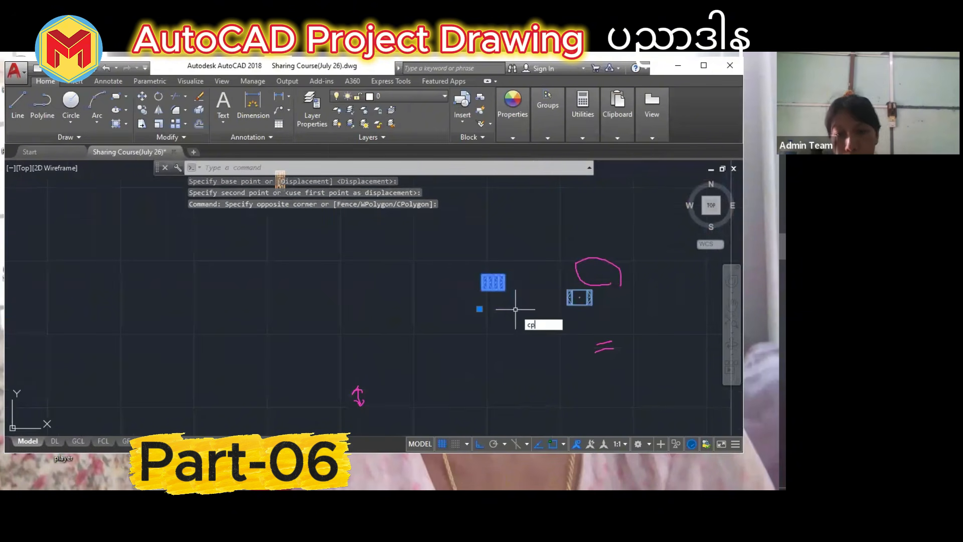
{"action": "type", "text": "cp"}
{"action": "key", "text": "Return"}
{"action": "scroll", "coordinate": [502, 301], "scroll_direction": "up", "scroll_amount": 3}
{"action": "left_click", "coordinate": [454, 282]}
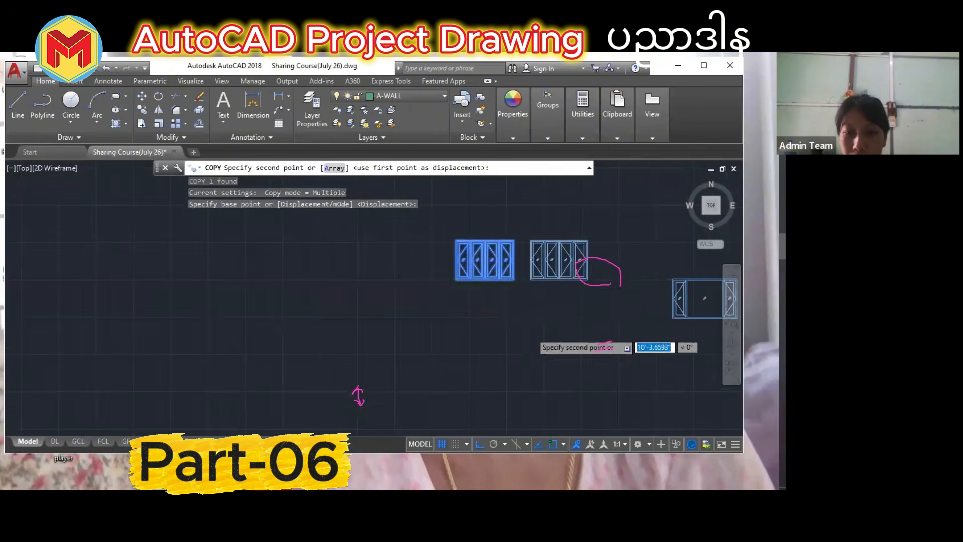
{"action": "scroll", "coordinate": [502, 321], "scroll_direction": "down", "scroll_amount": 6}
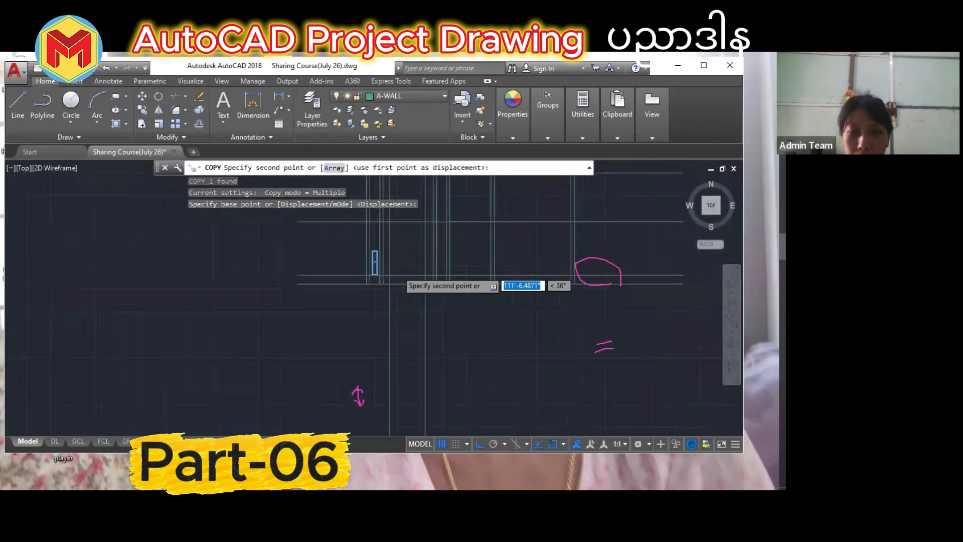
{"action": "scroll", "coordinate": [397, 269], "scroll_direction": "up", "scroll_amount": 4}
{"action": "left_click", "coordinate": [379, 277]}
{"action": "key", "text": "Return"}
Delete the two vertical construction lines at the sides of the copied four-panel window.
{"action": "scroll", "coordinate": [437, 344], "scroll_direction": "down", "scroll_amount": 8}
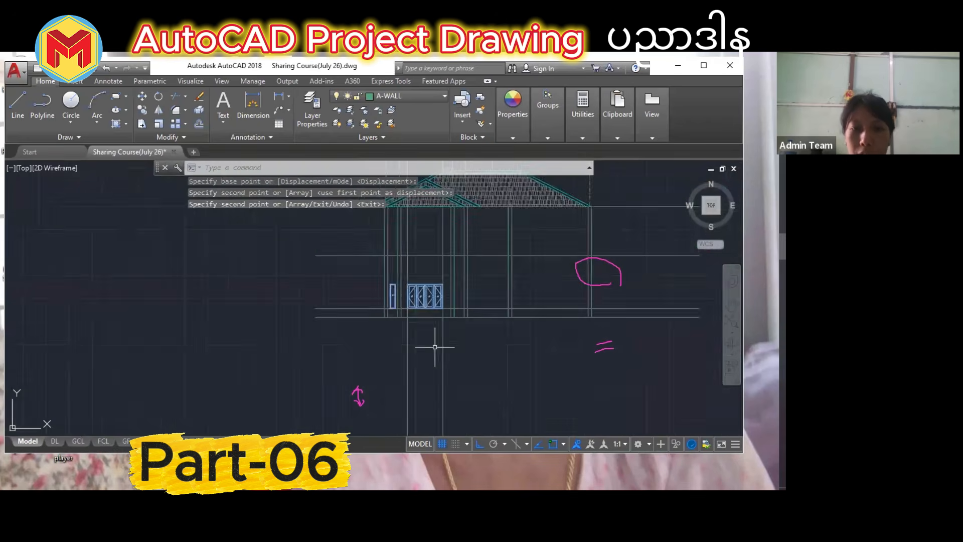
{"action": "left_click", "coordinate": [442, 281]}
{"action": "key", "text": "Delete"}
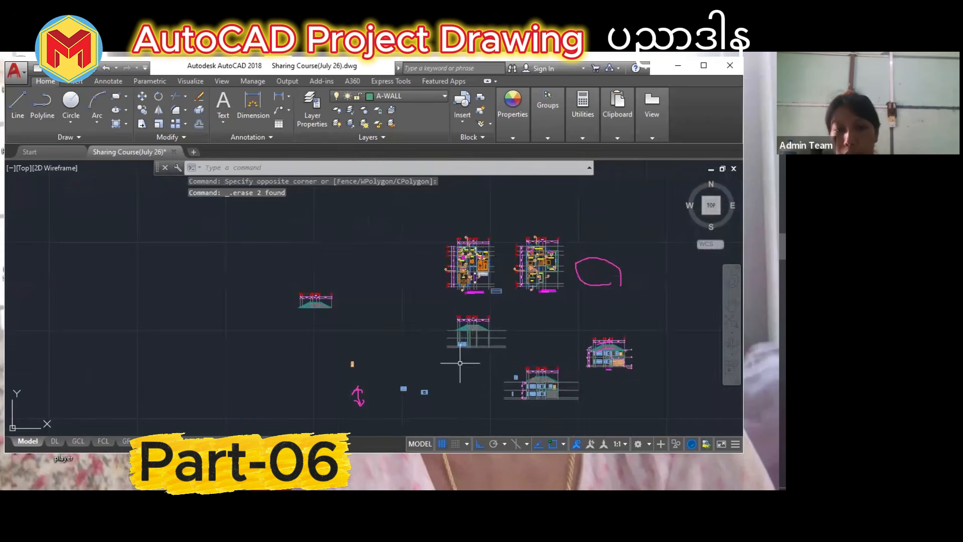
Draw vertical construction lines through both ends of the right FG1 window in the Ground Floor Layout Plan.
{"action": "scroll", "coordinate": [476, 271], "scroll_direction": "up", "scroll_amount": 4}
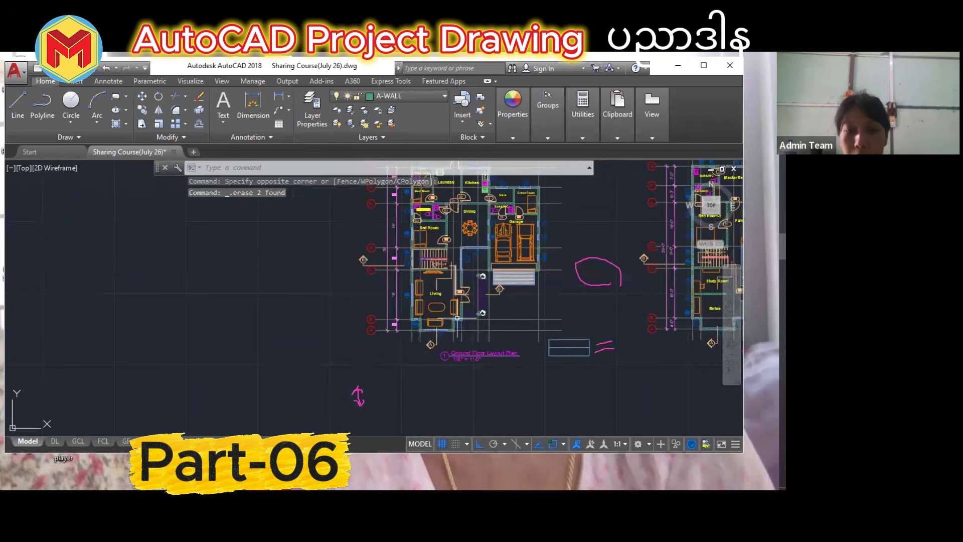
{"action": "scroll", "coordinate": [457, 320], "scroll_direction": "up", "scroll_amount": 4}
{"action": "scroll", "coordinate": [480, 341], "scroll_direction": "up", "scroll_amount": 4}
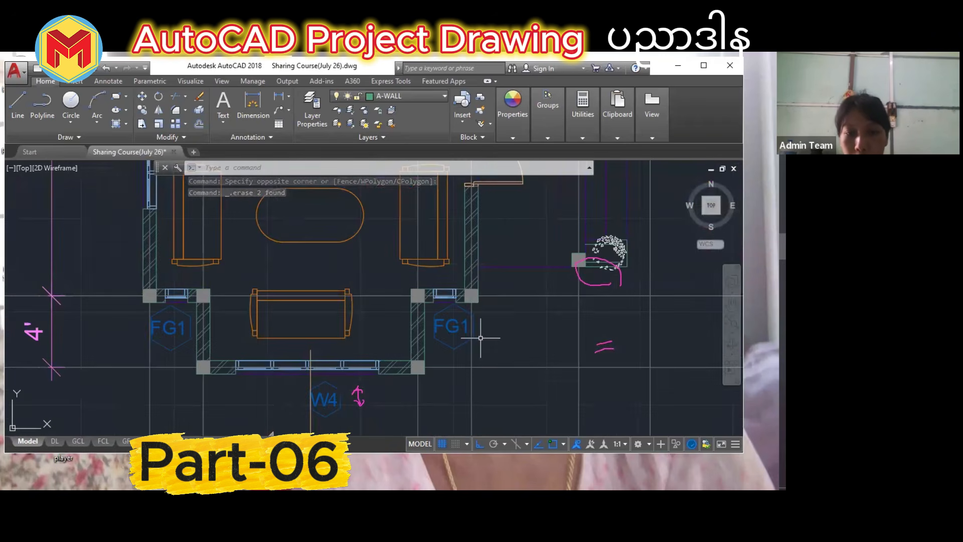
{"action": "scroll", "coordinate": [464, 343], "scroll_direction": "down", "scroll_amount": 4}
{"action": "type", "text": "xl"}
{"action": "key", "text": "Return"}
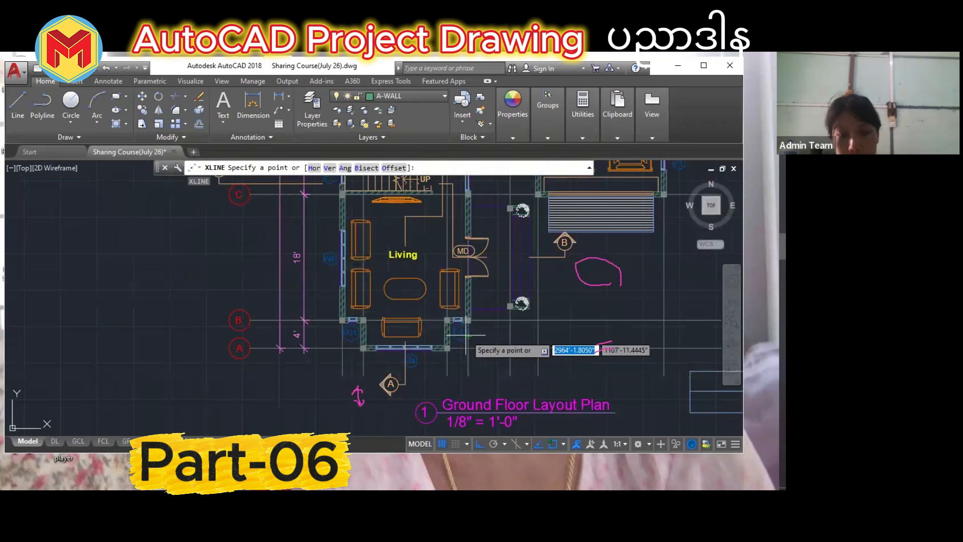
{"action": "type", "text": "v"}
{"action": "key", "text": "Return"}
{"action": "scroll", "coordinate": [334, 310], "scroll_direction": "up", "scroll_amount": 5}
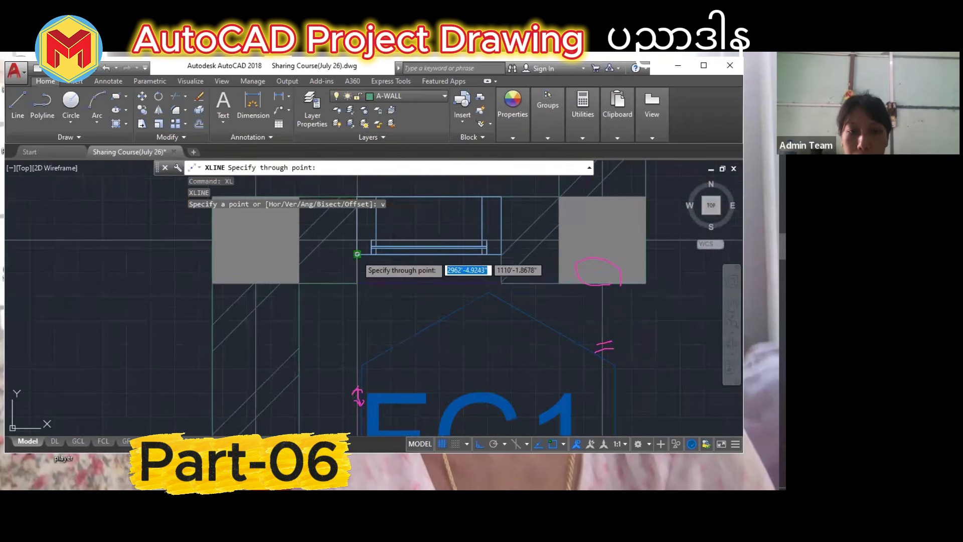
{"action": "left_click", "coordinate": [358, 255]}
{"action": "left_click", "coordinate": [501, 197]}
{"action": "scroll", "coordinate": [504, 263], "scroll_direction": "down", "scroll_amount": 3}
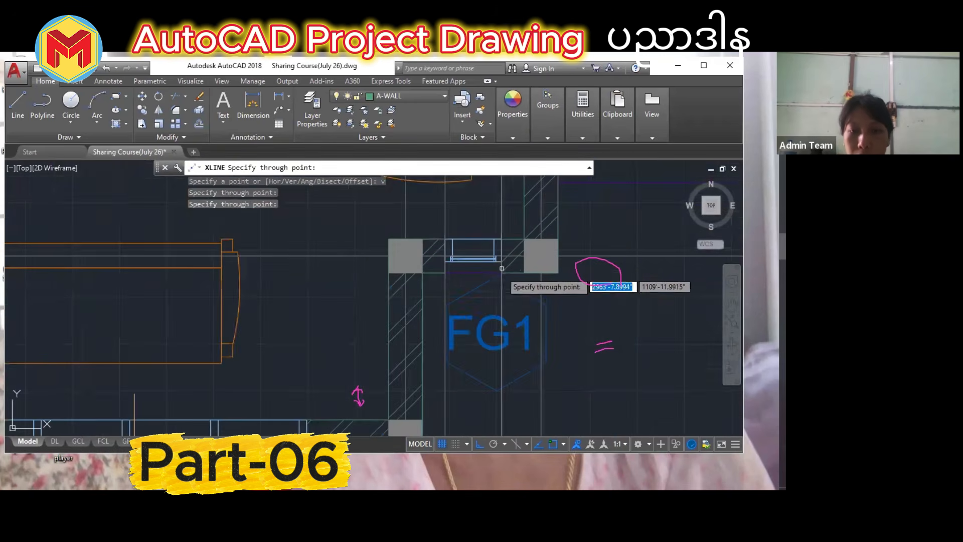
{"action": "key", "text": "Return"}
Copy the elevation's narrow window from its bottom midpoint to midway between the two new construction lines on the plinth level line.
{"action": "scroll", "coordinate": [505, 252], "scroll_direction": "down", "scroll_amount": 12}
{"action": "middle_click_drag", "start_coordinate": [501, 360], "coordinate": [501, 324]}
{"action": "scroll", "coordinate": [501, 325], "scroll_direction": "up", "scroll_amount": 4}
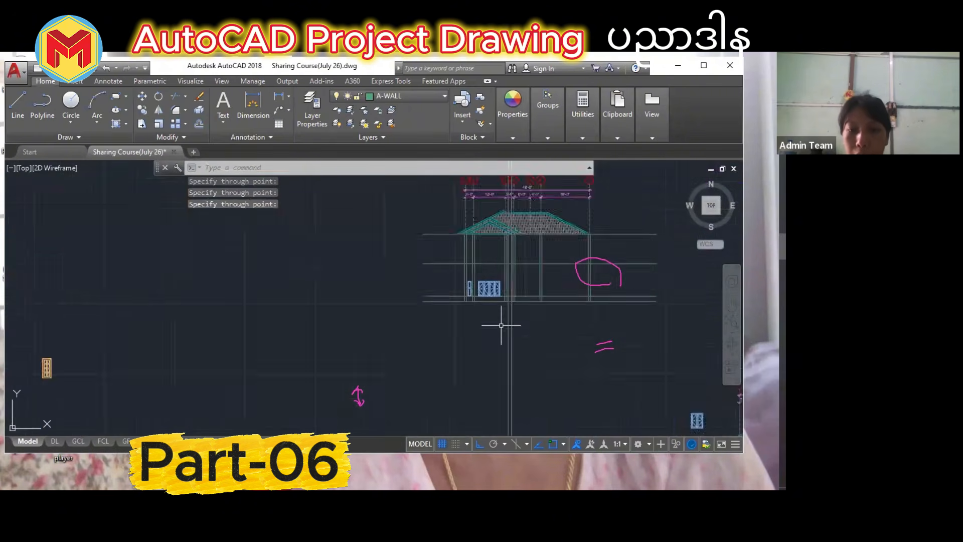
{"action": "scroll", "coordinate": [478, 290], "scroll_direction": "up", "scroll_amount": 5}
{"action": "middle_click_drag", "start_coordinate": [478, 289], "coordinate": [427, 305]}
{"action": "left_click", "coordinate": [343, 258]}
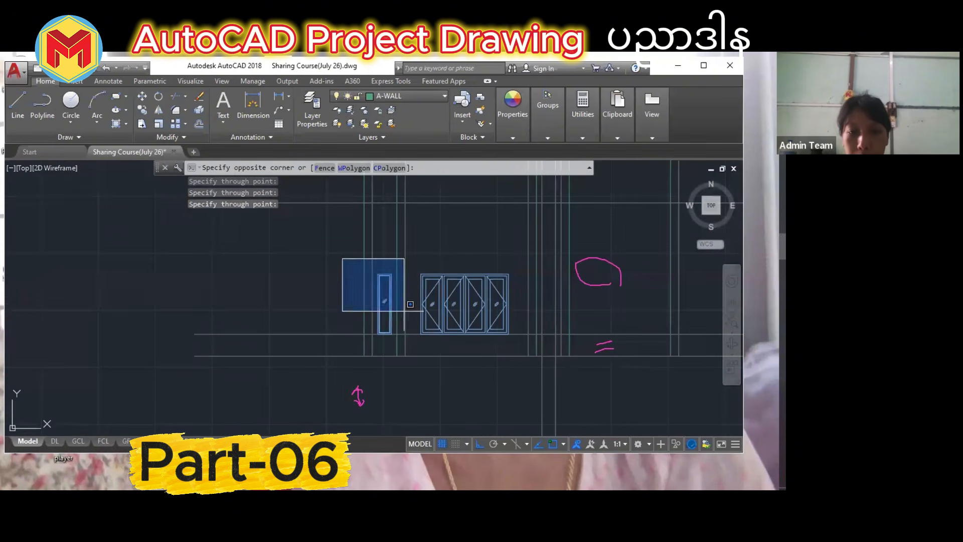
{"action": "left_click", "coordinate": [420, 353]}
{"action": "type", "text": "cp"}
{"action": "key", "text": "Return"}
{"action": "scroll", "coordinate": [417, 354], "scroll_direction": "up", "scroll_amount": 4}
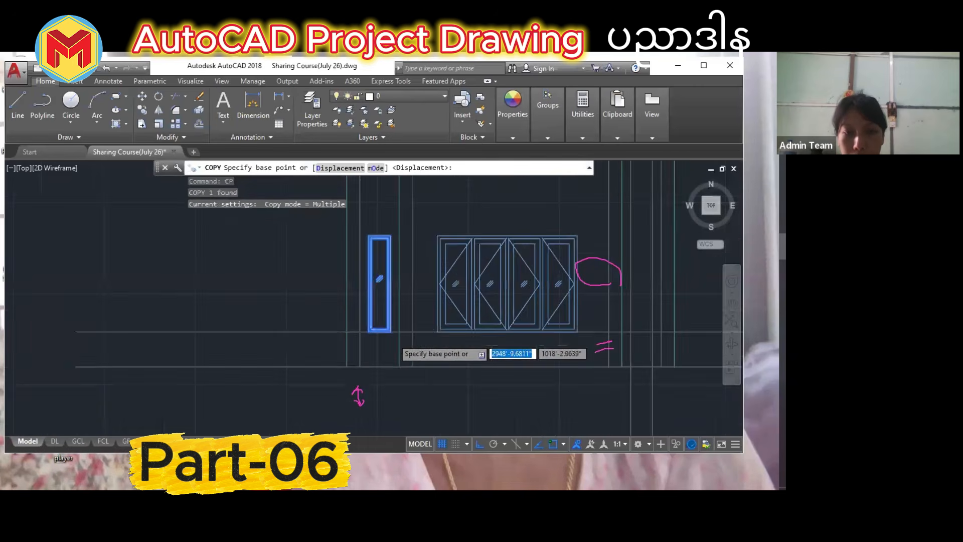
{"action": "left_click", "coordinate": [371, 328]}
{"action": "scroll", "coordinate": [430, 351], "scroll_direction": "down", "scroll_amount": 4}
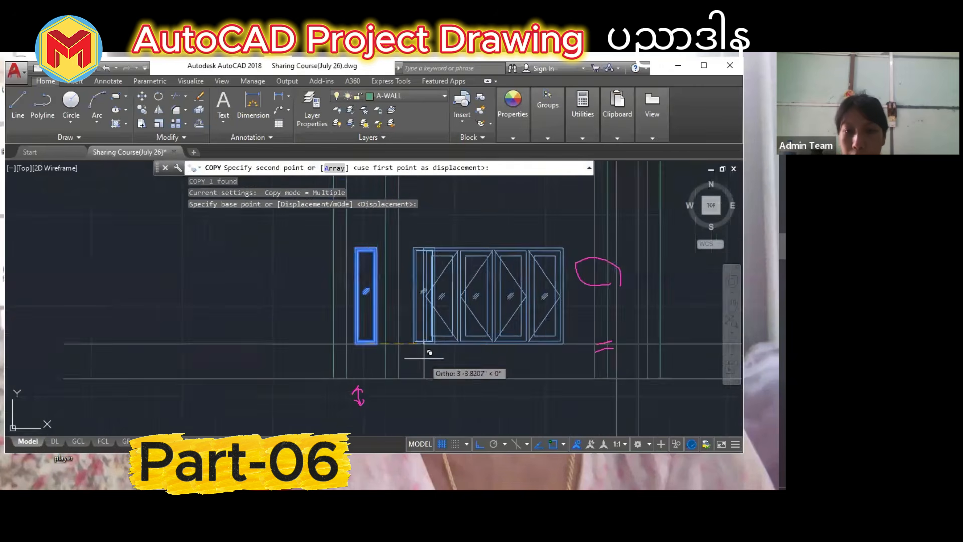
{"action": "scroll", "coordinate": [577, 370], "scroll_direction": "up", "scroll_amount": 2}
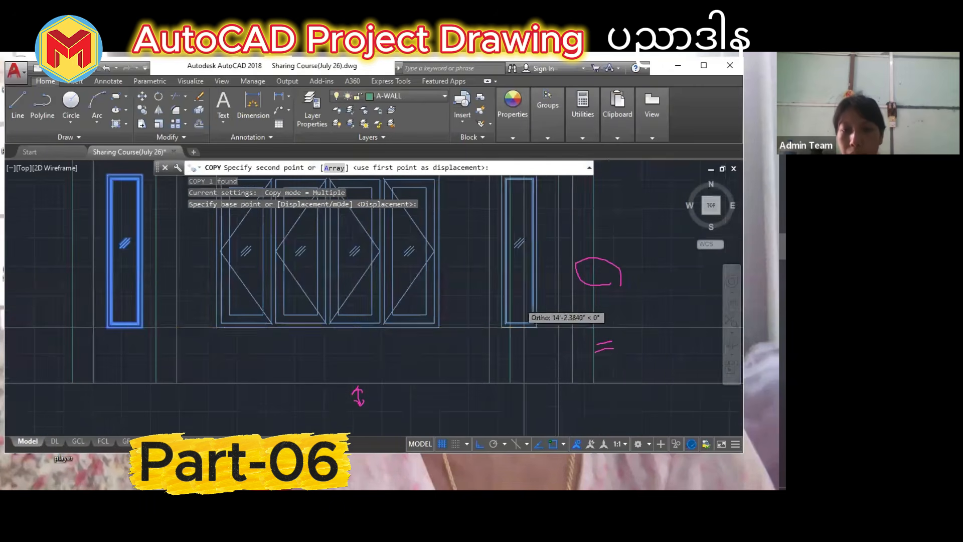
{"action": "scroll", "coordinate": [542, 327], "scroll_direction": "up", "scroll_amount": 3}
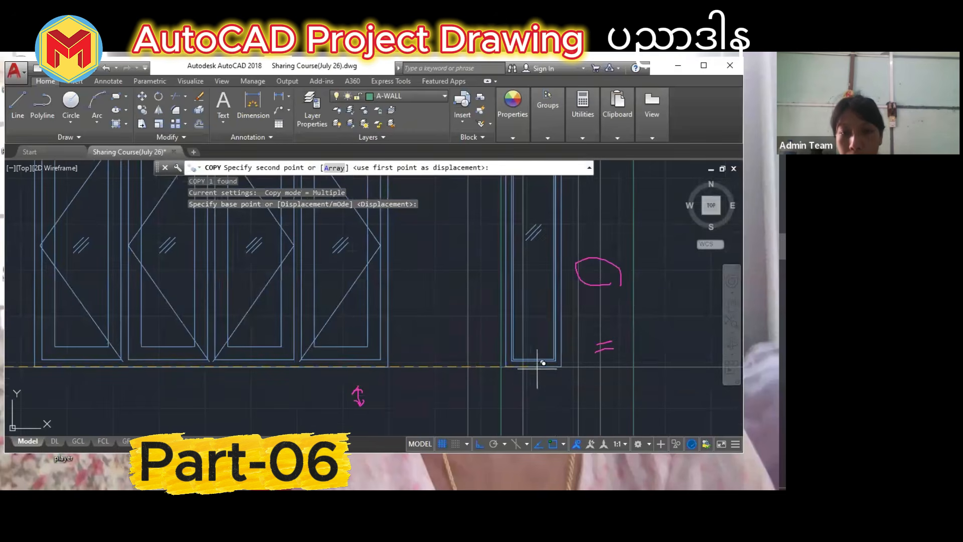
{"action": "right_click", "coordinate": [550, 357], "text": "shift"}
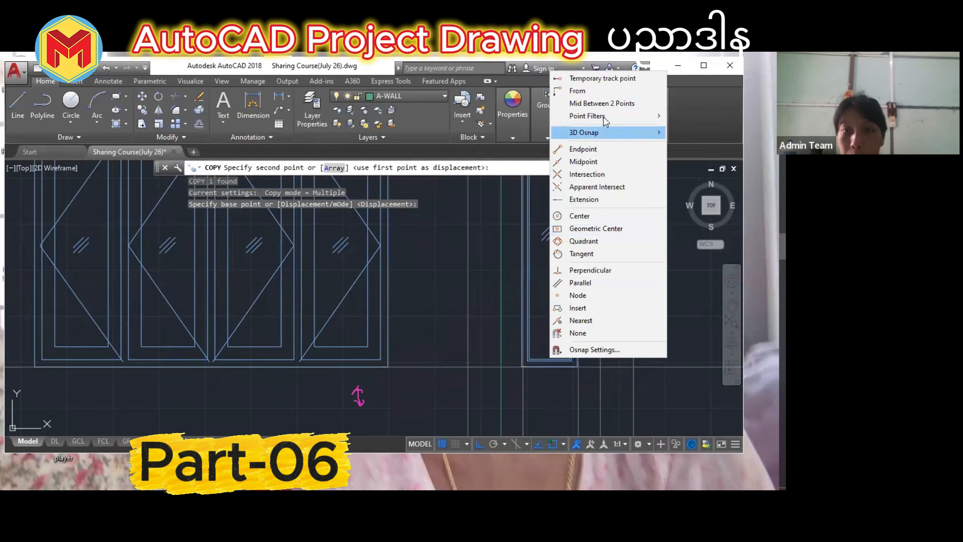
{"action": "left_click", "coordinate": [603, 99]}
{"action": "scroll", "coordinate": [540, 374], "scroll_direction": "up", "scroll_amount": 2}
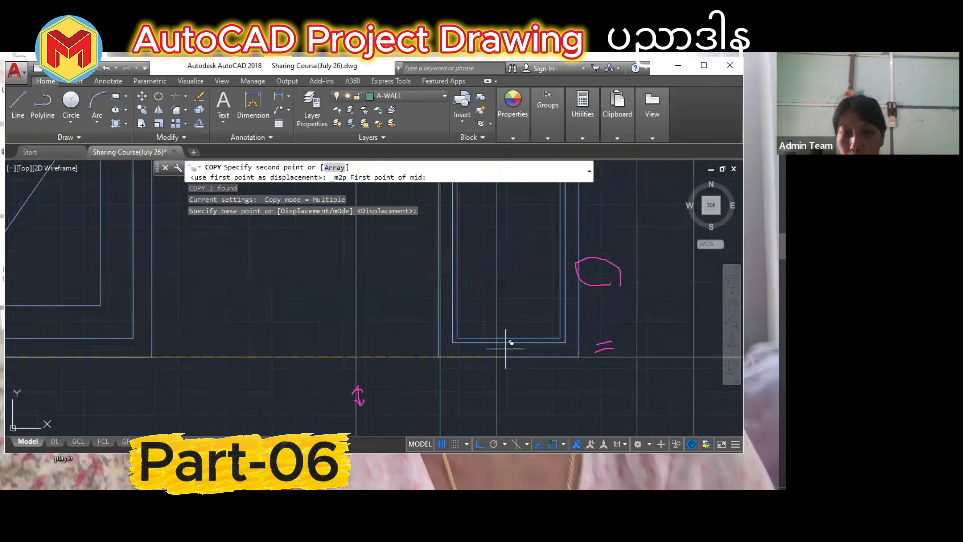
{"action": "left_click", "coordinate": [497, 358]}
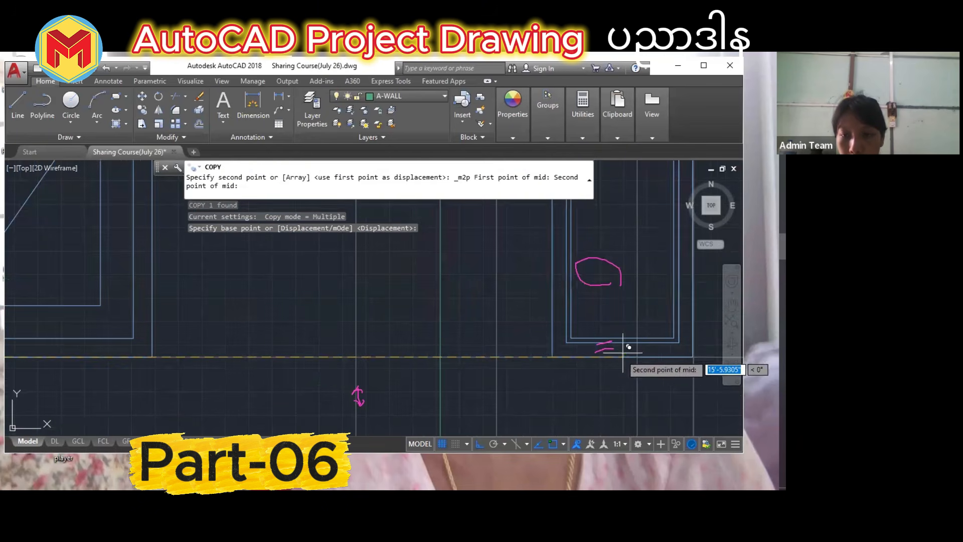
{"action": "left_click", "coordinate": [637, 357]}
{"action": "scroll", "coordinate": [602, 371], "scroll_direction": "down", "scroll_amount": 3}
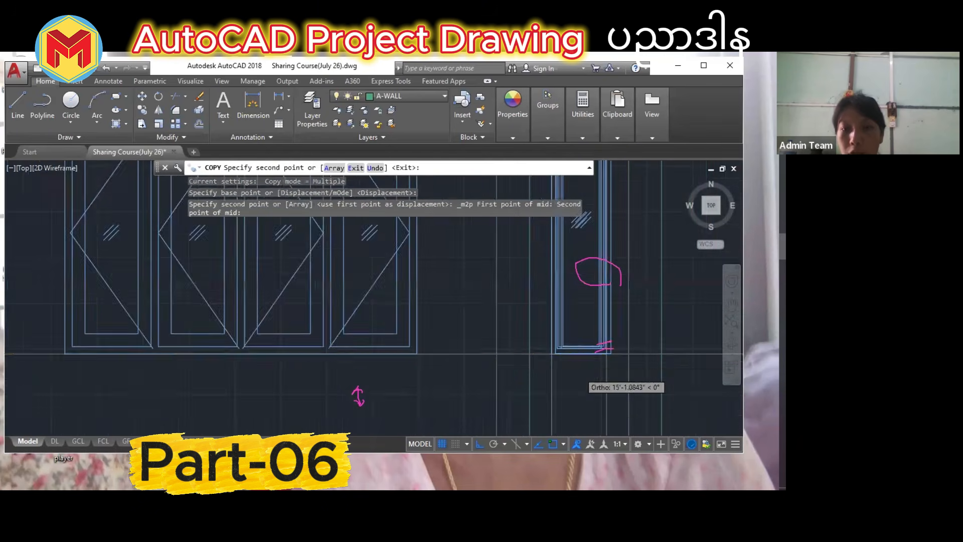
{"action": "key", "text": "Escape"}
Delete the two vertical construction lines beside the newly copied narrow window.
{"action": "middle_click_drag", "start_coordinate": [579, 375], "coordinate": [572, 299]}
{"action": "left_click", "coordinate": [695, 321]}
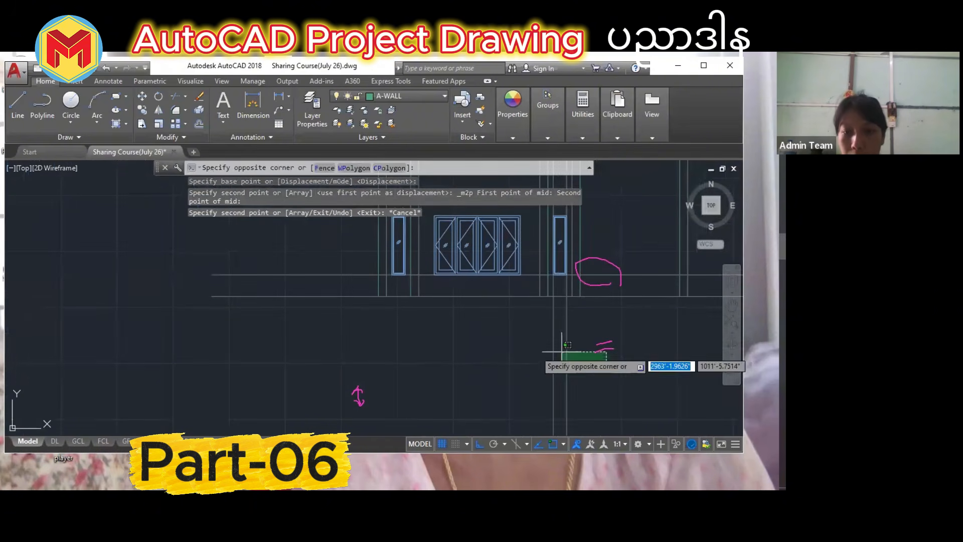
{"action": "left_click", "coordinate": [545, 373]}
{"action": "key", "text": "Delete"}
{"action": "scroll", "coordinate": [485, 384], "scroll_direction": "down", "scroll_amount": 5}
{"action": "scroll", "coordinate": [527, 266], "scroll_direction": "down", "scroll_amount": 4}
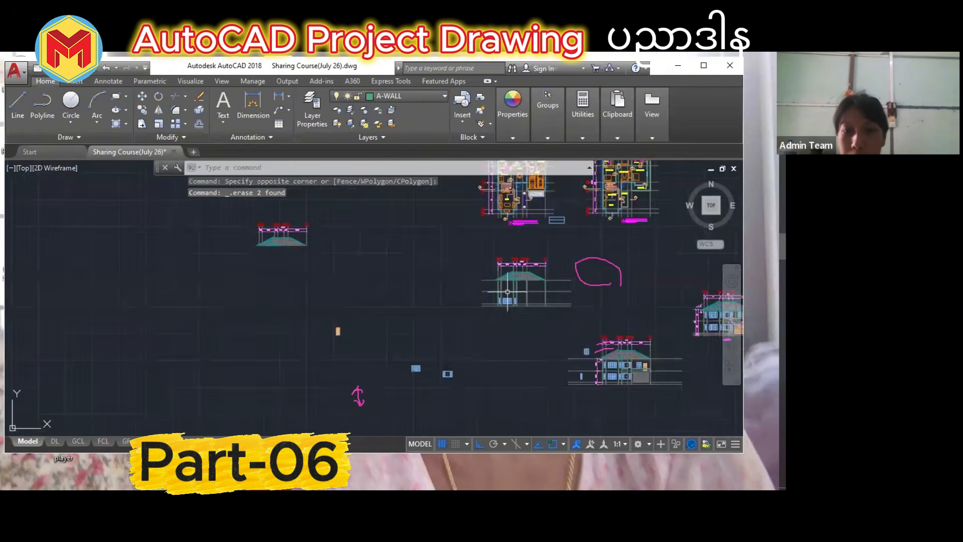
{"action": "scroll", "coordinate": [519, 202], "scroll_direction": "up", "scroll_amount": 6}
{"action": "middle_click_drag", "start_coordinate": [527, 237], "coordinate": [492, 302]}
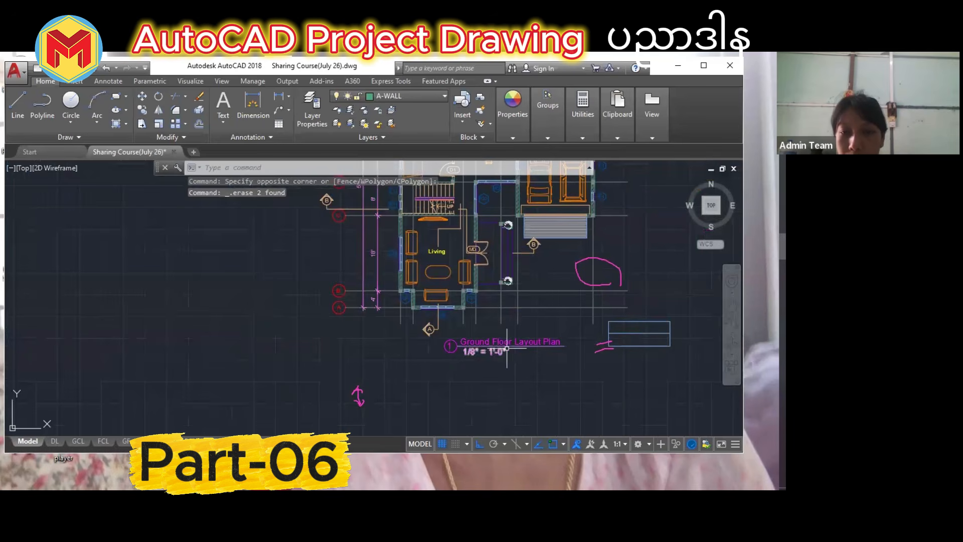
{"action": "scroll", "coordinate": [513, 211], "scroll_direction": "up", "scroll_amount": 2}
{"action": "middle_click_drag", "start_coordinate": [512, 211], "coordinate": [502, 264]}
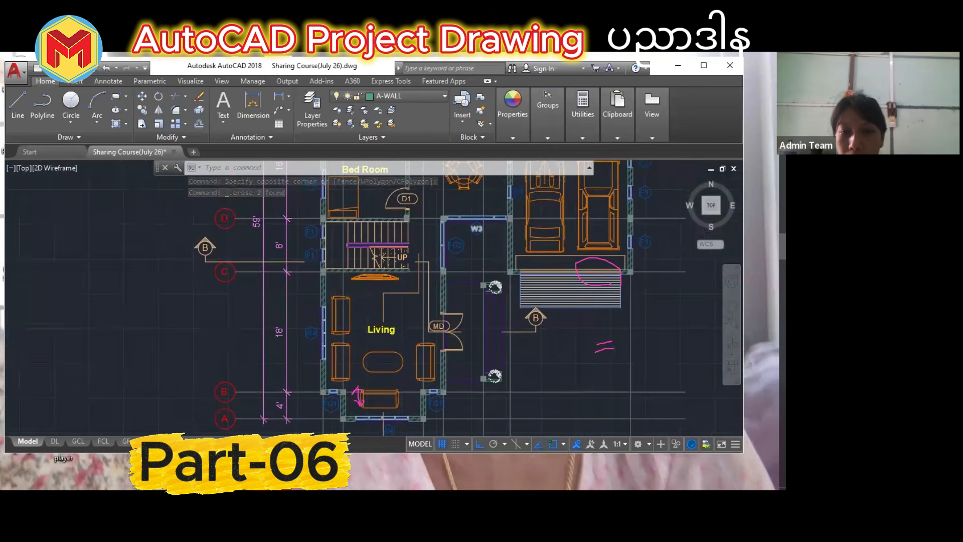
{"action": "scroll", "coordinate": [457, 243], "scroll_direction": "up", "scroll_amount": 2}
{"action": "scroll", "coordinate": [456, 230], "scroll_direction": "down", "scroll_amount": 2}
{"action": "scroll", "coordinate": [459, 222], "scroll_direction": "down", "scroll_amount": 2}
{"action": "type", "text": "XL"}
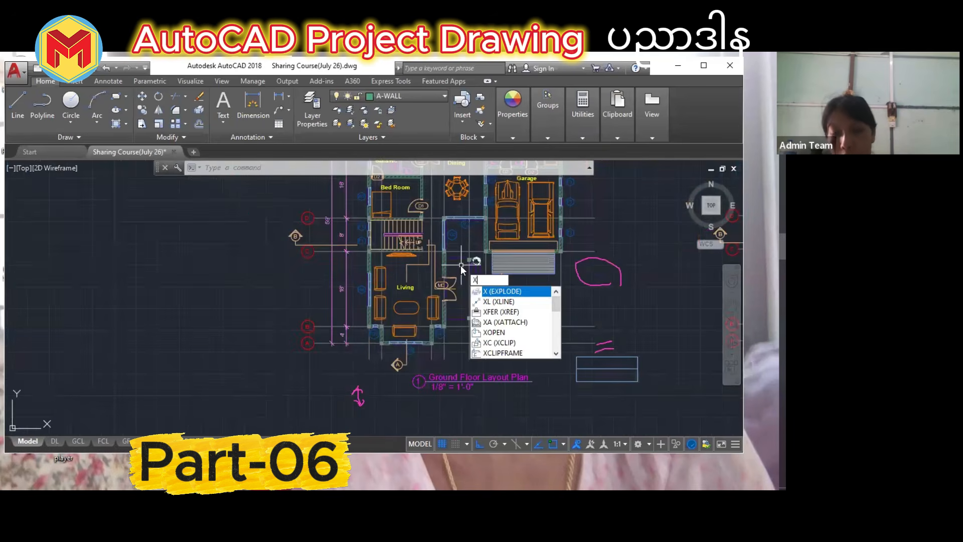
{"action": "key", "text": "Return"}
{"action": "scroll", "coordinate": [461, 265], "scroll_direction": "up", "scroll_amount": 2}
{"action": "key", "text": "Escape"}
{"action": "key", "text": "Escape"}
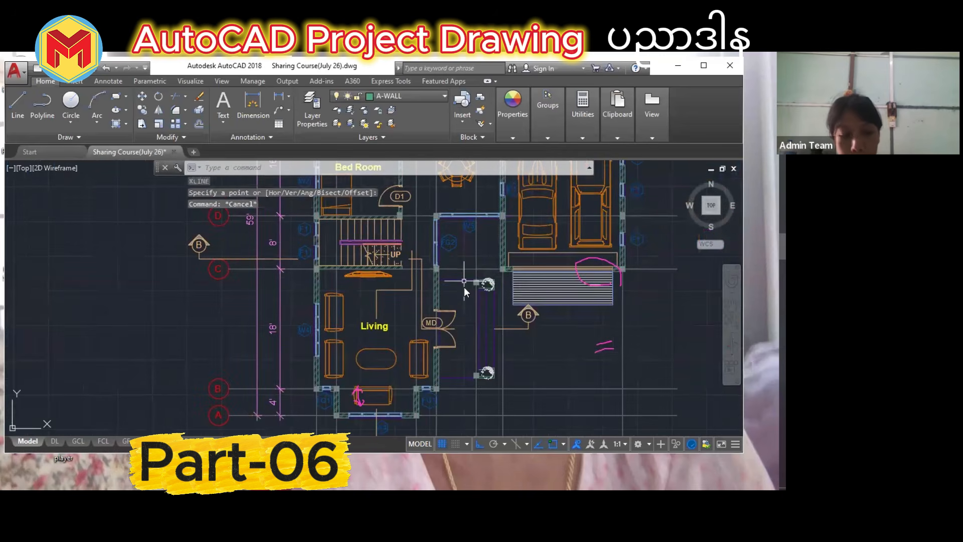
Draw vertical construction lines through both ends of the W3 window in the Ground Floor Layout Plan.
{"action": "type", "text": "xl"}
{"action": "key", "text": "Return"}
{"action": "type", "text": "v"}
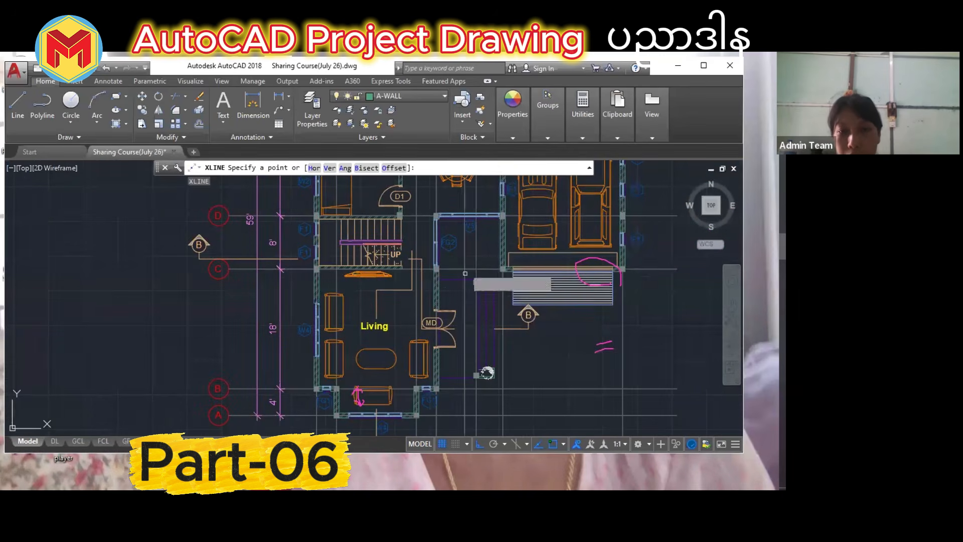
{"action": "key", "text": "Return"}
{"action": "scroll", "coordinate": [448, 201], "scroll_direction": "up", "scroll_amount": 4}
{"action": "scroll", "coordinate": [435, 248], "scroll_direction": "up", "scroll_amount": 5}
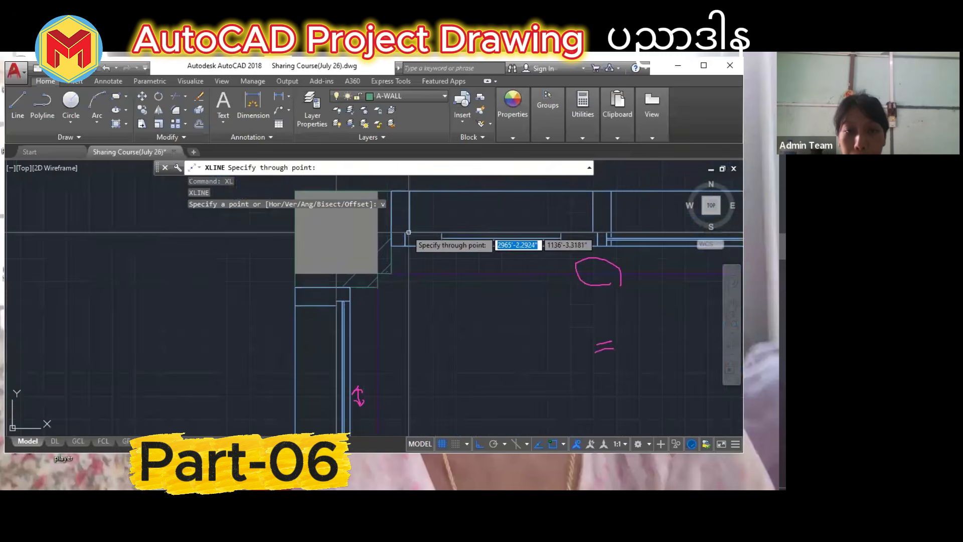
{"action": "left_click", "coordinate": [391, 219]}
{"action": "scroll", "coordinate": [397, 279], "scroll_direction": "down", "scroll_amount": 6}
{"action": "scroll", "coordinate": [603, 270], "scroll_direction": "up", "scroll_amount": 2}
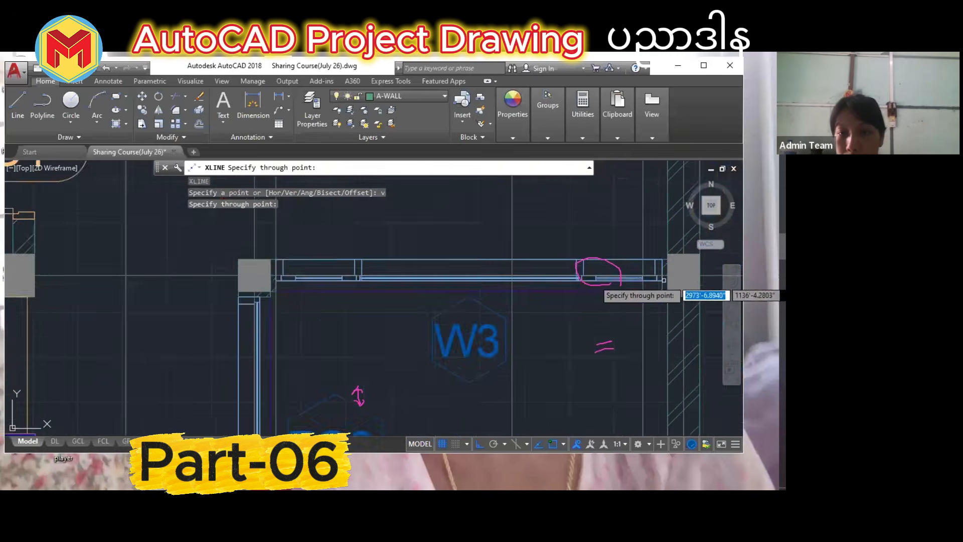
{"action": "scroll", "coordinate": [677, 284], "scroll_direction": "up", "scroll_amount": 2}
{"action": "left_click", "coordinate": [650, 241]}
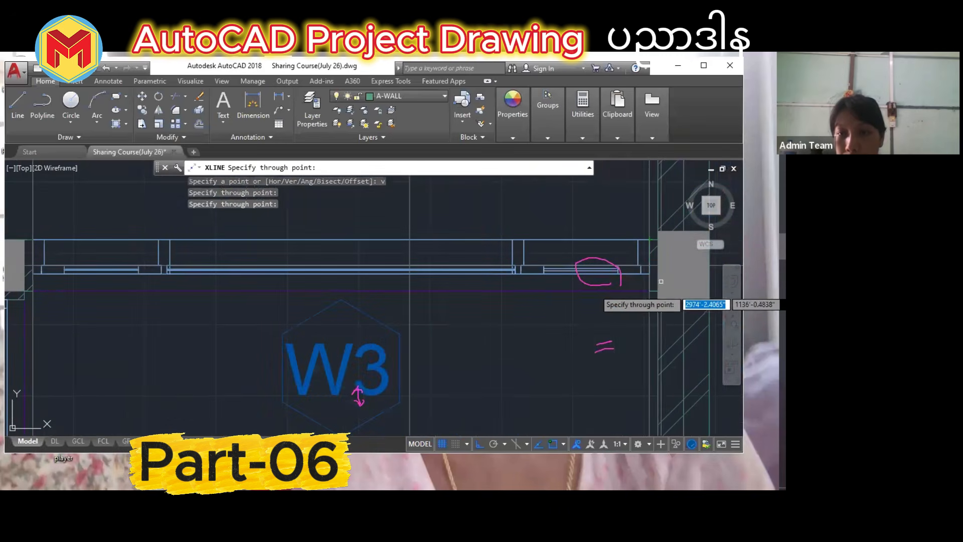
{"action": "key", "text": "Return"}
Copy the loose three-panel window by its bottom-left corner onto the new elevation's plinth level line beside the left construction line.
{"action": "scroll", "coordinate": [598, 211], "scroll_direction": "down", "scroll_amount": 7}
{"action": "scroll", "coordinate": [577, 226], "scroll_direction": "down", "scroll_amount": 10}
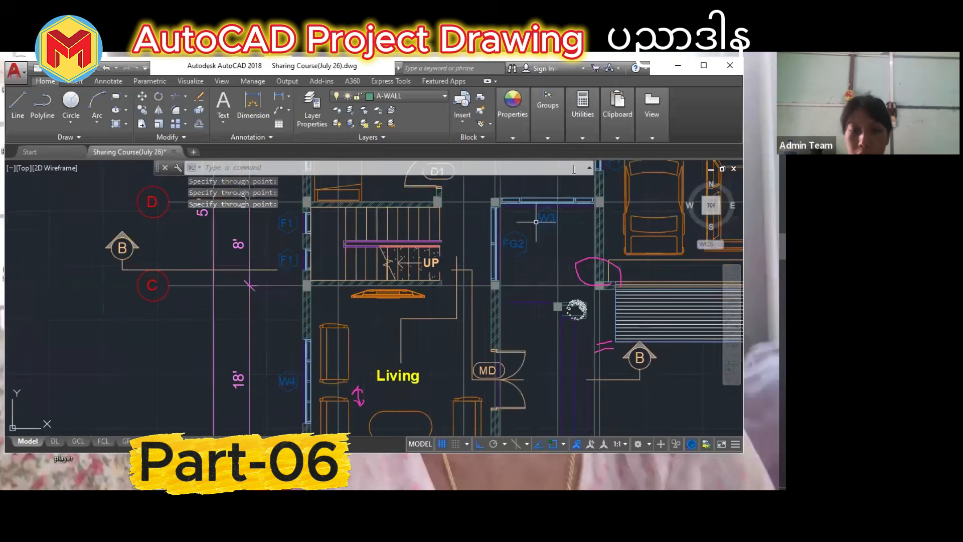
{"action": "scroll", "coordinate": [454, 421], "scroll_direction": "up", "scroll_amount": 6}
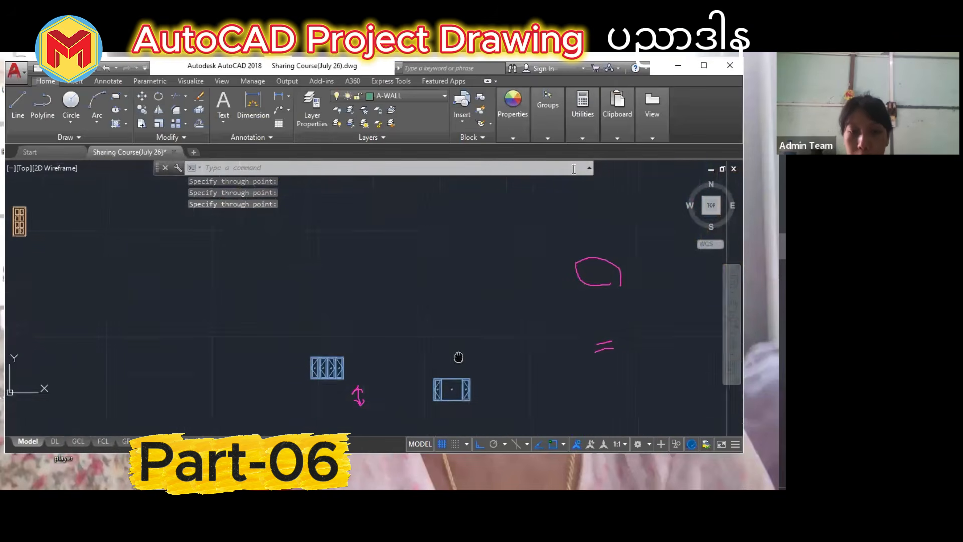
{"action": "middle_click_drag", "start_coordinate": [419, 364], "coordinate": [396, 329]}
{"action": "type", "text": "c"}
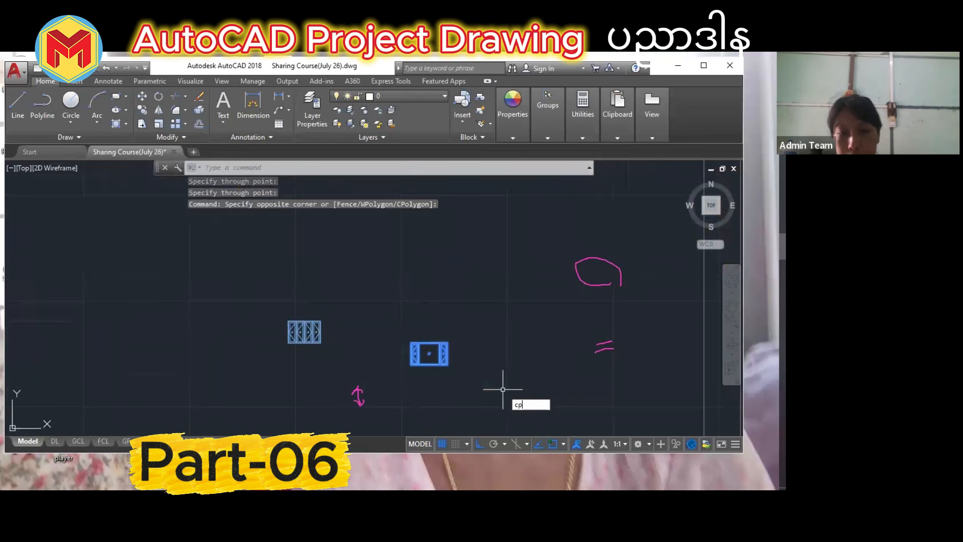
{"action": "type", "text": "p"}
{"action": "key", "text": "Return"}
{"action": "scroll", "coordinate": [397, 346], "scroll_direction": "up", "scroll_amount": 4}
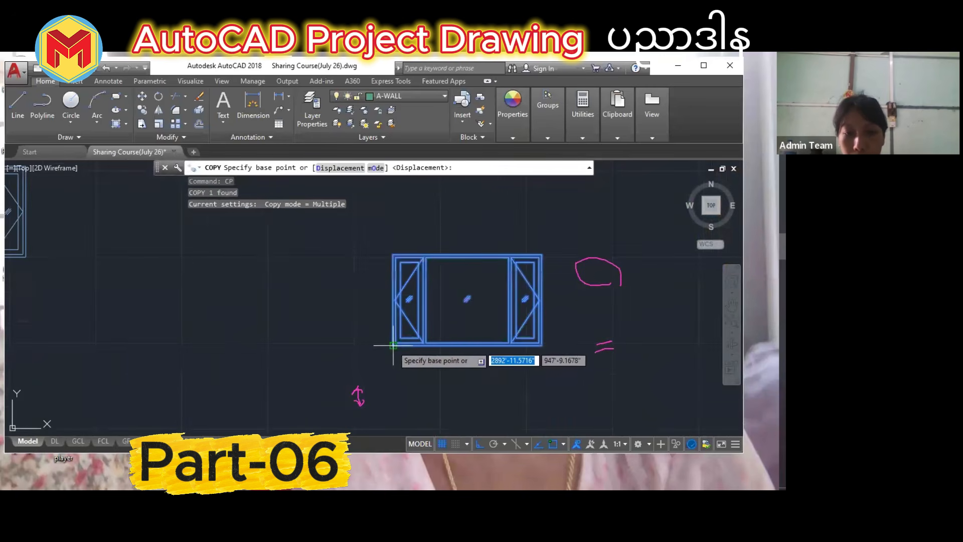
{"action": "left_click", "coordinate": [393, 345]}
{"action": "scroll", "coordinate": [552, 321], "scroll_direction": "down", "scroll_amount": 10}
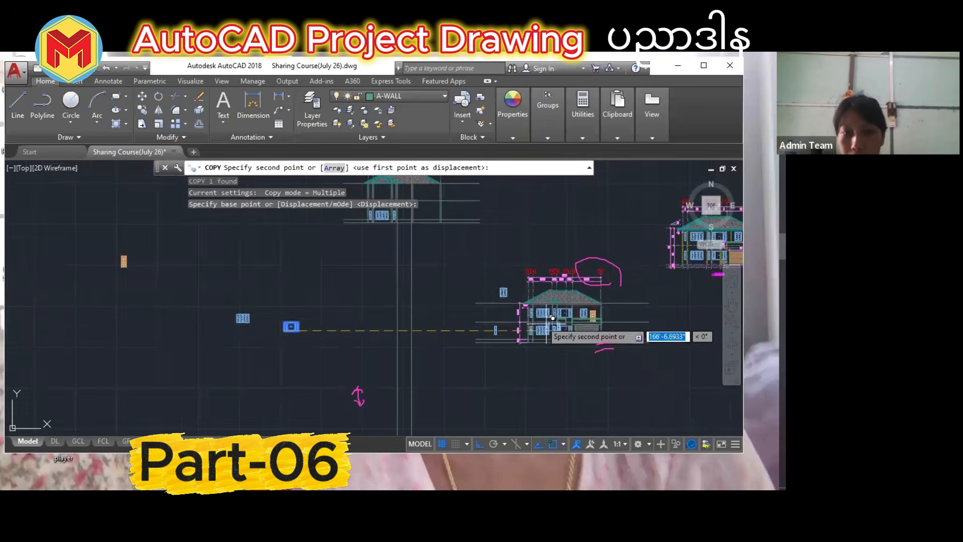
{"action": "scroll", "coordinate": [502, 306], "scroll_direction": "up", "scroll_amount": 6}
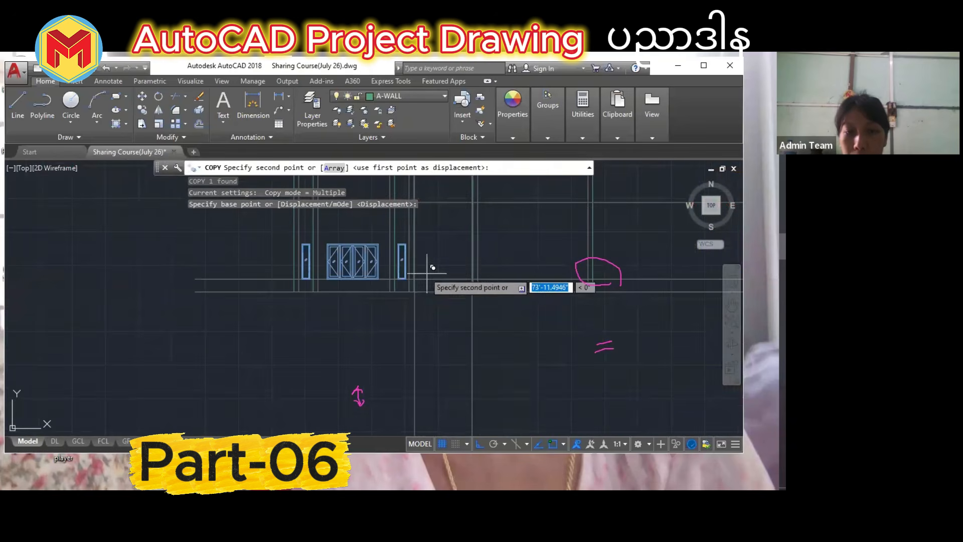
{"action": "scroll", "coordinate": [427, 273], "scroll_direction": "up", "scroll_amount": 4}
{"action": "scroll", "coordinate": [424, 290], "scroll_direction": "down", "scroll_amount": 2}
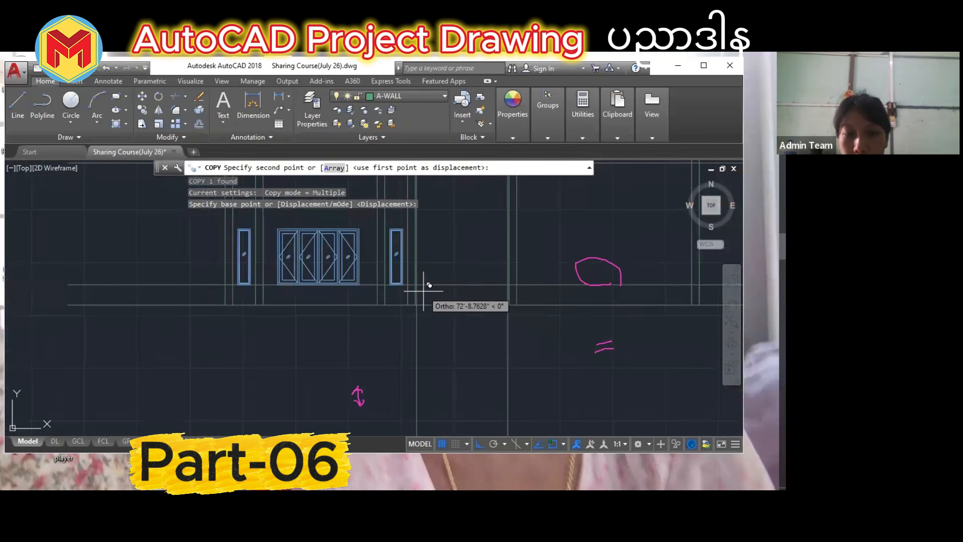
{"action": "scroll", "coordinate": [482, 329], "scroll_direction": "up", "scroll_amount": 5}
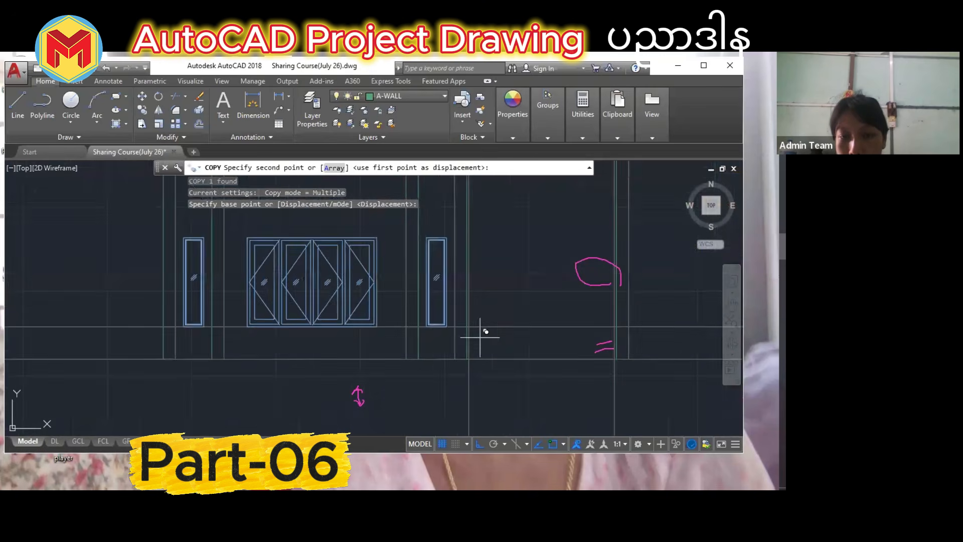
{"action": "left_click", "coordinate": [458, 316]}
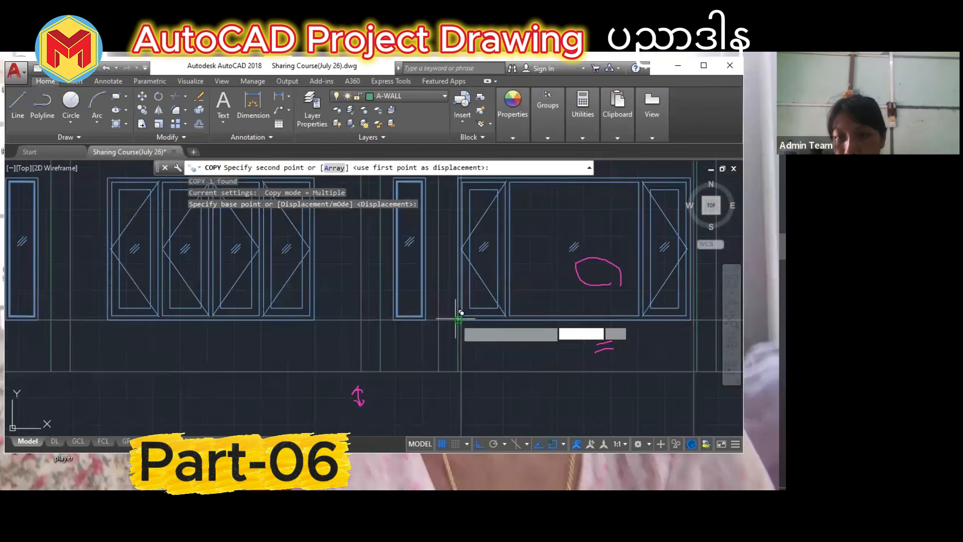
{"action": "key", "text": "Return"}
Examine the W3 window and its construction lines in the Ground Floor Layout Plan to check the copied window's position.
{"action": "scroll", "coordinate": [465, 341], "scroll_direction": "down", "scroll_amount": 5}
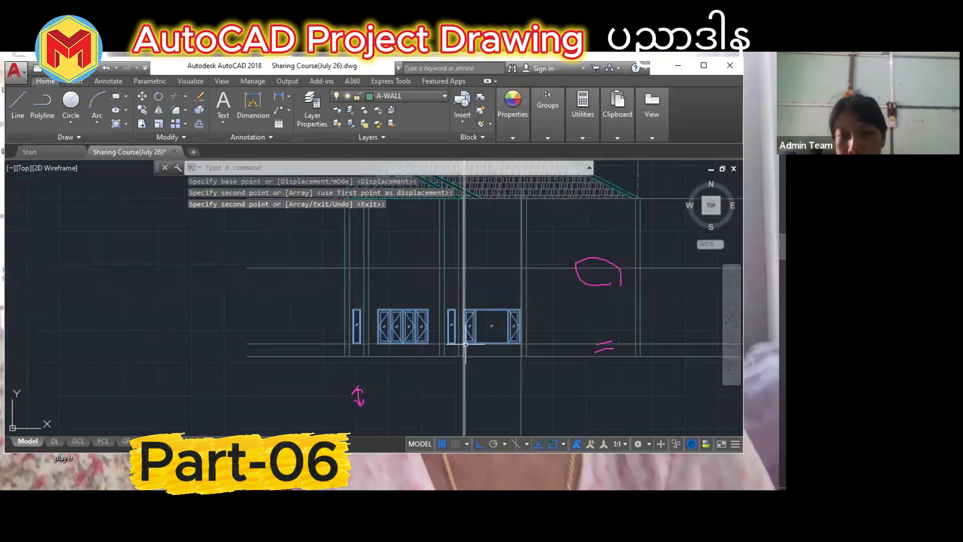
{"action": "scroll", "coordinate": [526, 336], "scroll_direction": "down", "scroll_amount": 7}
{"action": "middle_click_drag", "start_coordinate": [519, 320], "coordinate": [516, 408]}
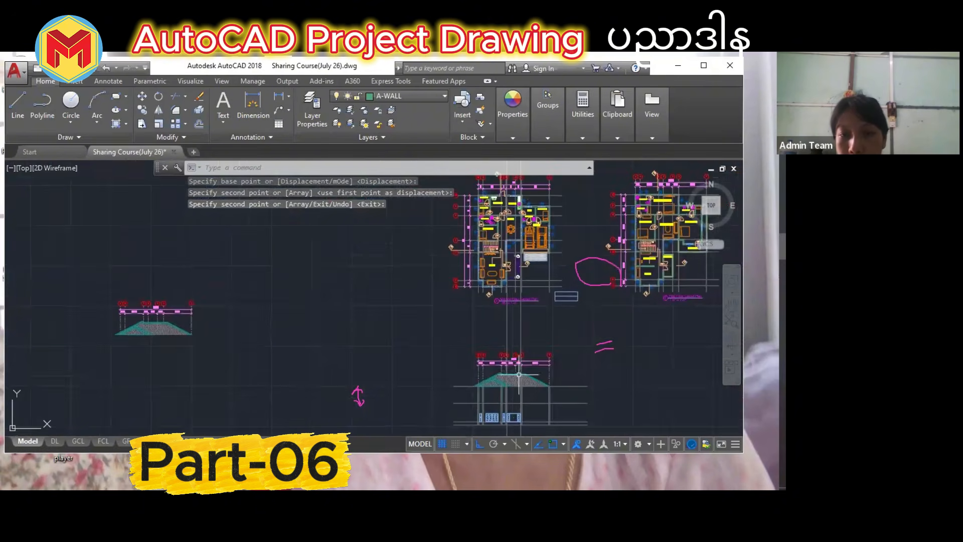
{"action": "scroll", "coordinate": [514, 249], "scroll_direction": "up", "scroll_amount": 7}
{"action": "scroll", "coordinate": [515, 258], "scroll_direction": "up", "scroll_amount": 6}
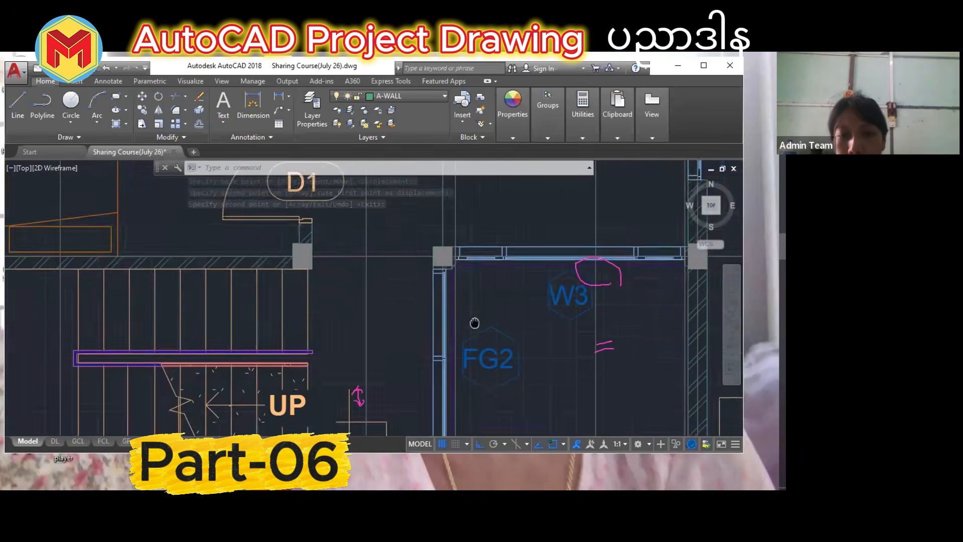
{"action": "scroll", "coordinate": [461, 301], "scroll_direction": "down", "scroll_amount": 4}
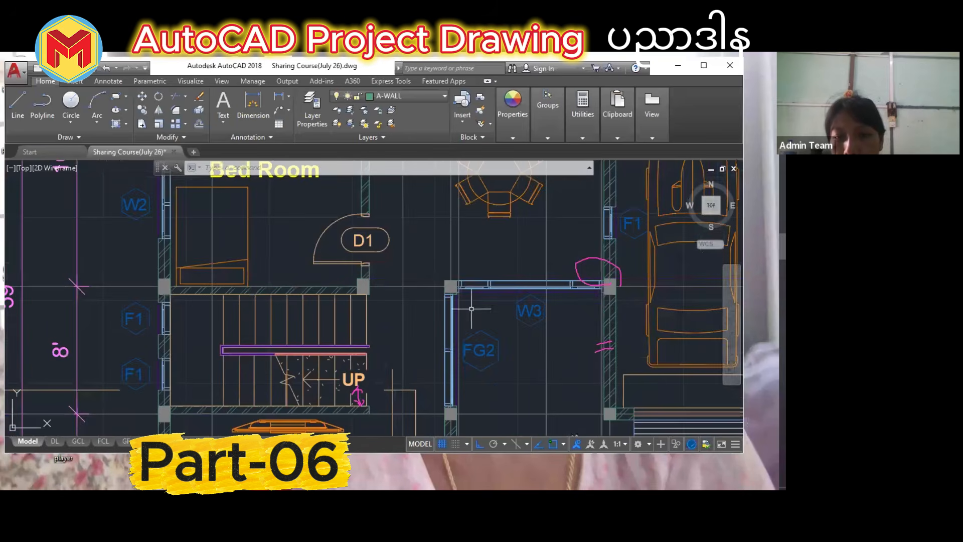
{"action": "scroll", "coordinate": [598, 312], "scroll_direction": "up", "scroll_amount": 2}
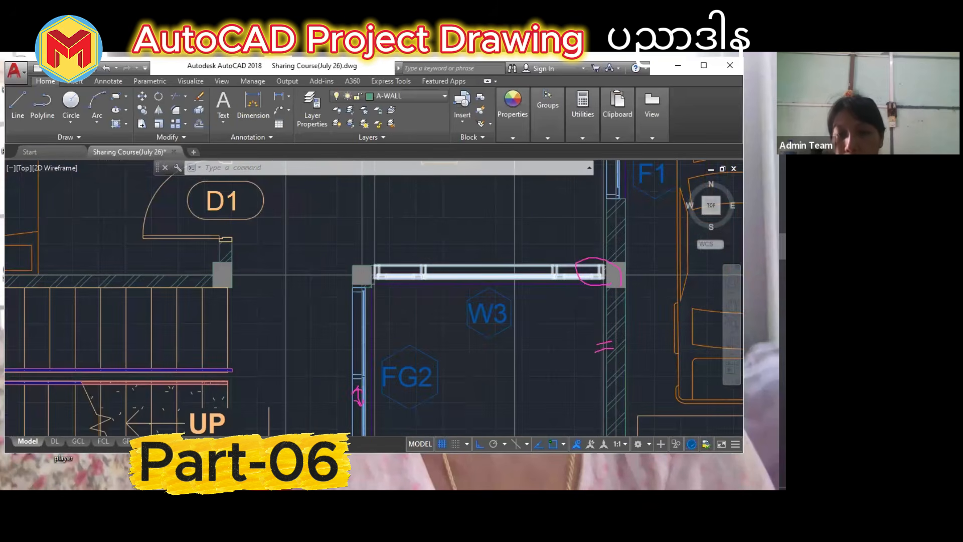
{"action": "scroll", "coordinate": [554, 271], "scroll_direction": "down", "scroll_amount": 4}
{"action": "scroll", "coordinate": [552, 233], "scroll_direction": "down", "scroll_amount": 4}
Move the copied three-panel window by its bottom-left corner to where the left construction line meets the plinth level line.
{"action": "mouse_move", "coordinate": [555, 374]}
{"action": "middle_mouse_down"}
{"action": "mouse_move", "coordinate": [552, 232]}
{"action": "mouse_move", "coordinate": [477, 265]}
{"action": "middle_mouse_up"}
{"action": "scroll", "coordinate": [460, 348], "scroll_direction": "up", "scroll_amount": 6}
{"action": "scroll", "coordinate": [531, 248], "scroll_direction": "up", "scroll_amount": 2}
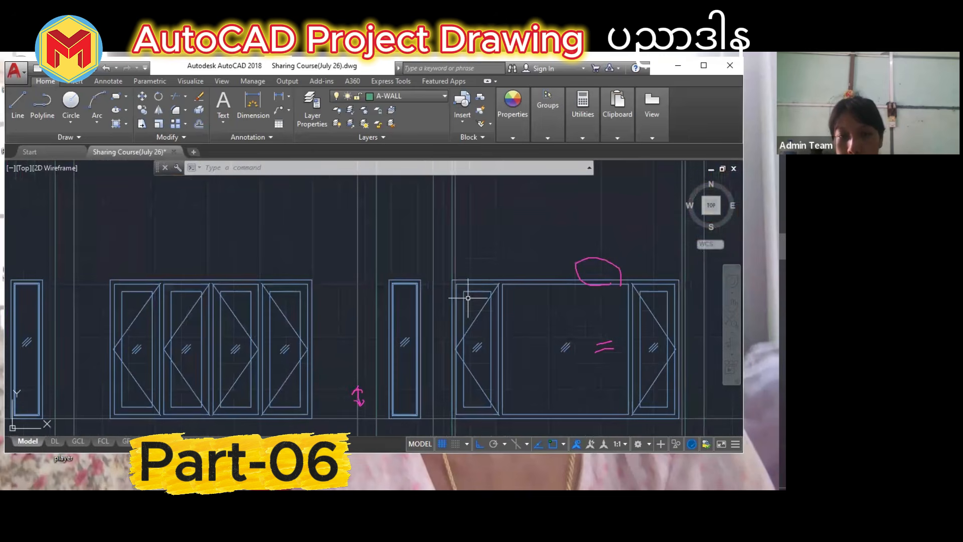
{"action": "left_click", "coordinate": [449, 267]}
{"action": "middle_click_drag", "start_coordinate": [677, 398], "coordinate": [630, 345]}
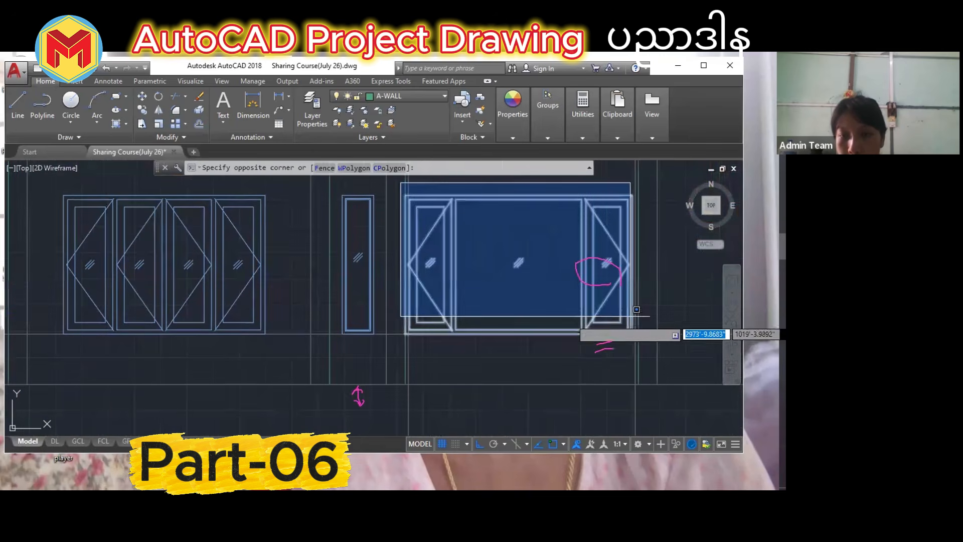
{"action": "left_click", "coordinate": [652, 344]}
{"action": "type", "text": "m"}
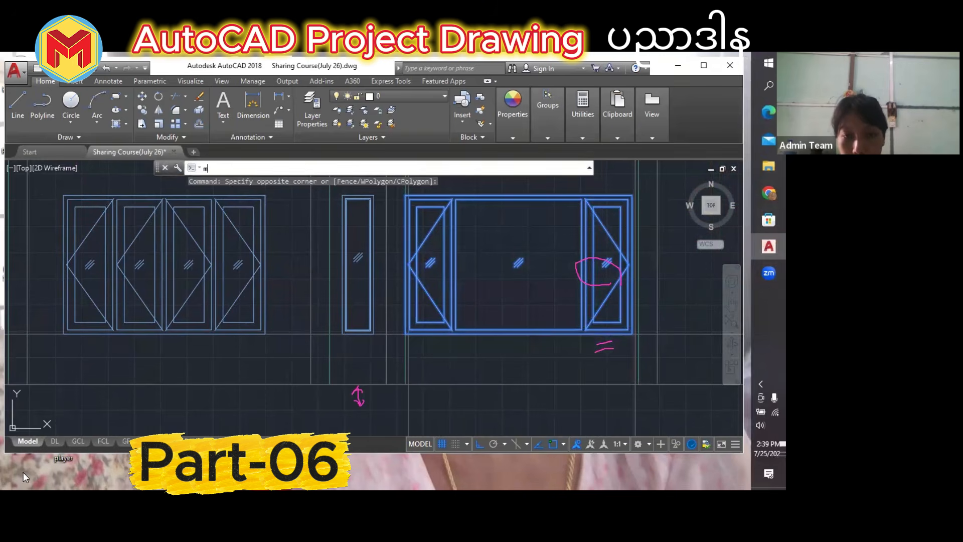
{"action": "key", "text": "Return"}
{"action": "scroll", "coordinate": [398, 338], "scroll_direction": "up", "scroll_amount": 2}
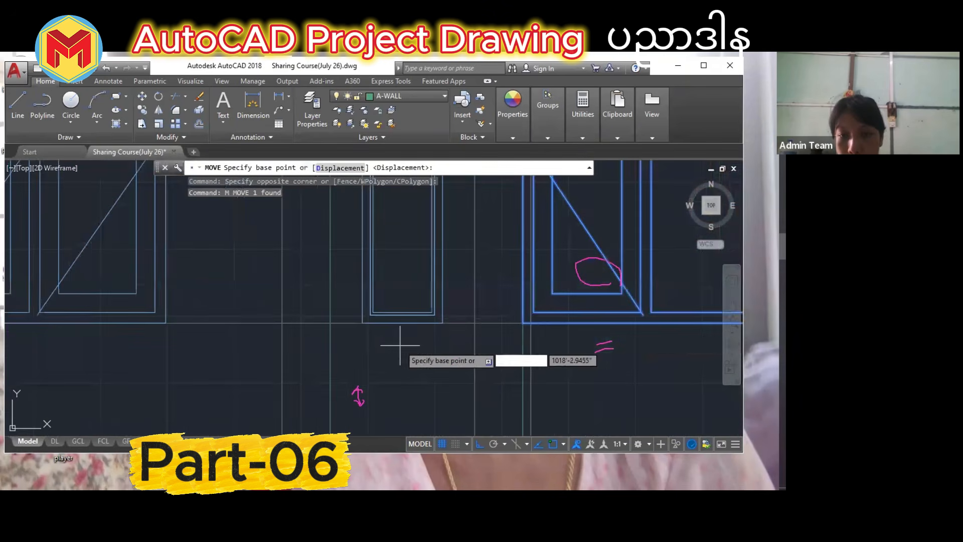
{"action": "scroll", "coordinate": [441, 339], "scroll_direction": "up", "scroll_amount": 2}
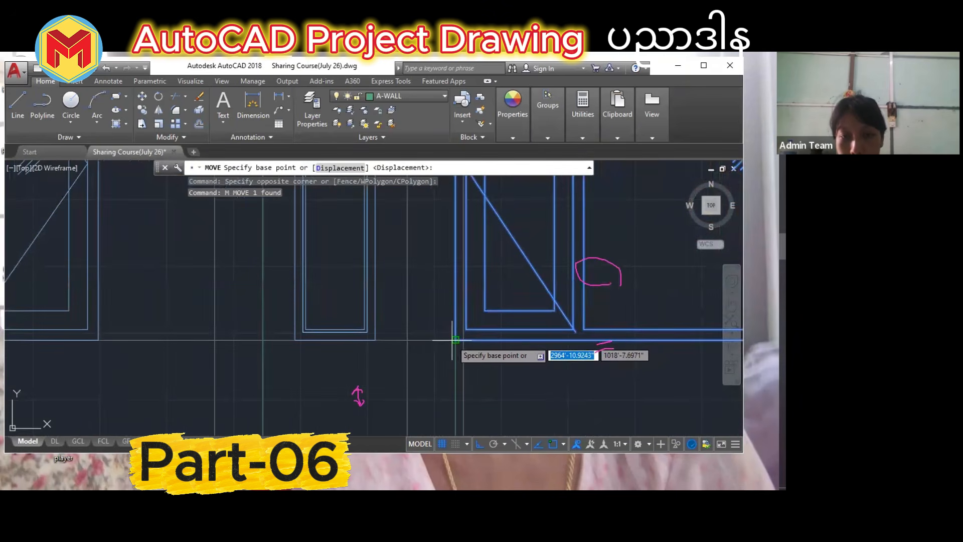
{"action": "left_click", "coordinate": [456, 341]}
{"action": "left_click", "coordinate": [464, 340]}
Delete the two vertical construction lines at the ends of the three-panel window.
{"action": "scroll", "coordinate": [464, 340], "scroll_direction": "down", "scroll_amount": 4}
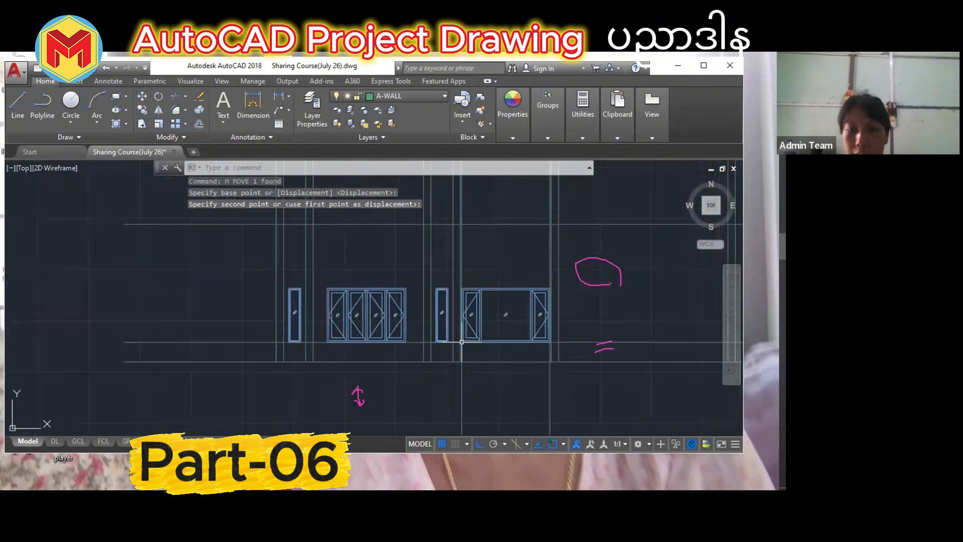
{"action": "scroll", "coordinate": [499, 329], "scroll_direction": "down", "scroll_amount": 2}
{"action": "key", "text": "Delete"}
Examine the garage front in the Ground Floor Layout Plan, and switch to Autodesk Viewer to consult the reference front elevation.
{"action": "scroll", "coordinate": [490, 366], "scroll_direction": "down", "scroll_amount": 6}
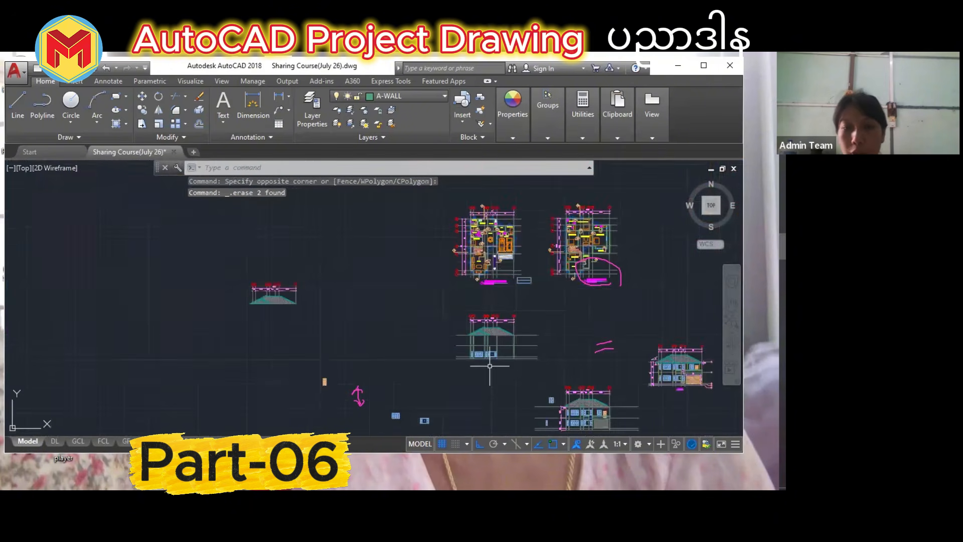
{"action": "scroll", "coordinate": [508, 256], "scroll_direction": "up", "scroll_amount": 10}
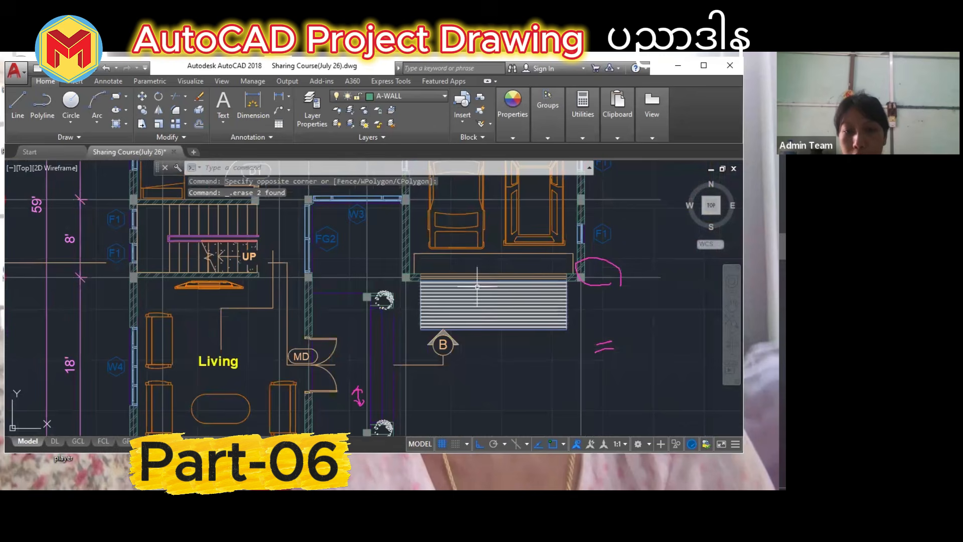
{"action": "scroll", "coordinate": [477, 291], "scroll_direction": "down", "scroll_amount": 4}
{"action": "scroll", "coordinate": [480, 286], "scroll_direction": "up", "scroll_amount": 4}
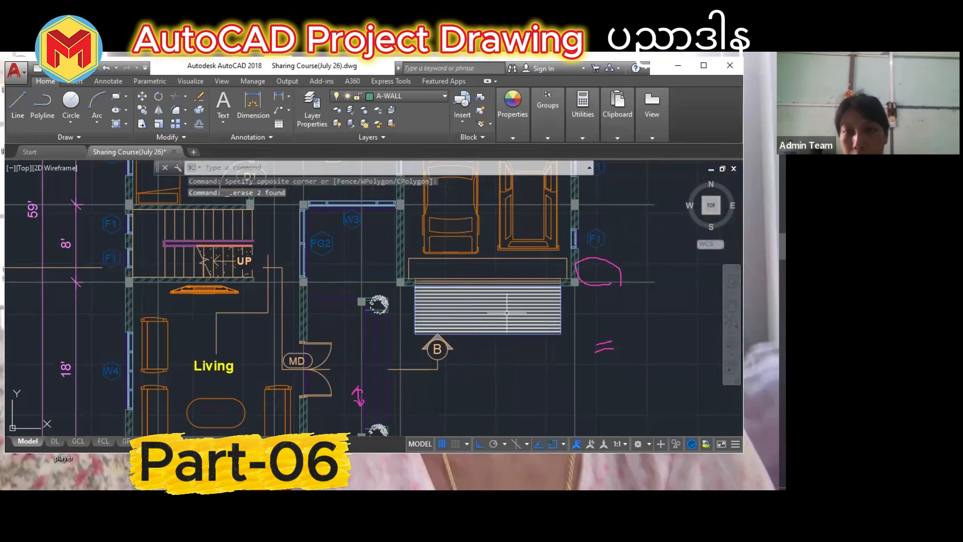
{"action": "mouse_move", "coordinate": [762, 194]}
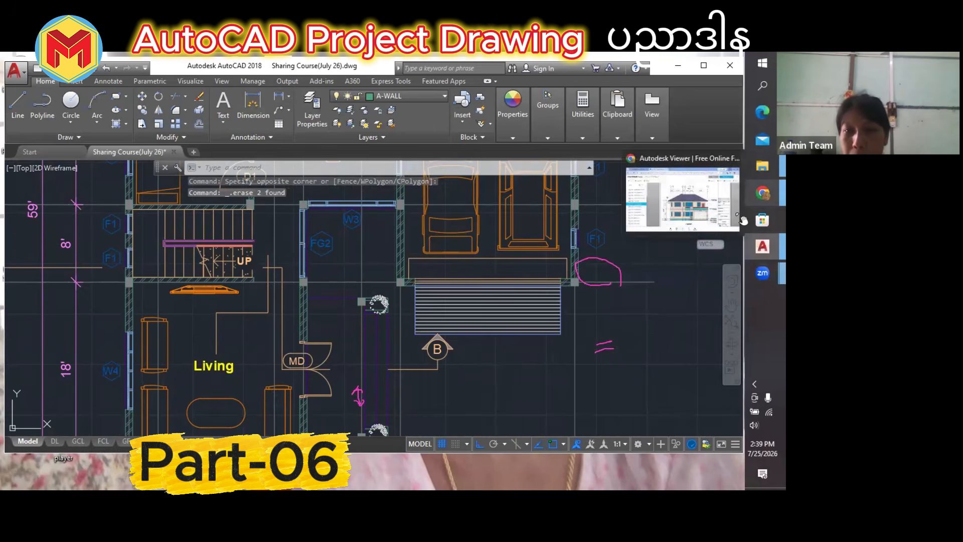
{"action": "left_click", "coordinate": [743, 220]}
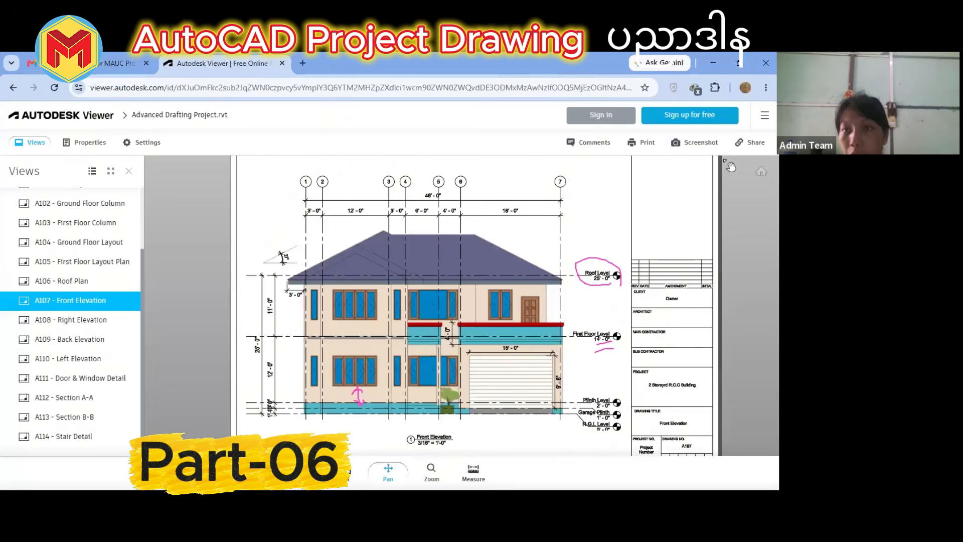
Switch back to AutoCAD and draw a 15' by 9.5' rectangle for the garage door in the empty space beside the front elevation.
{"action": "key", "text": "alt+Tab"}
{"action": "scroll", "coordinate": [485, 238], "scroll_direction": "down", "scroll_amount": 8}
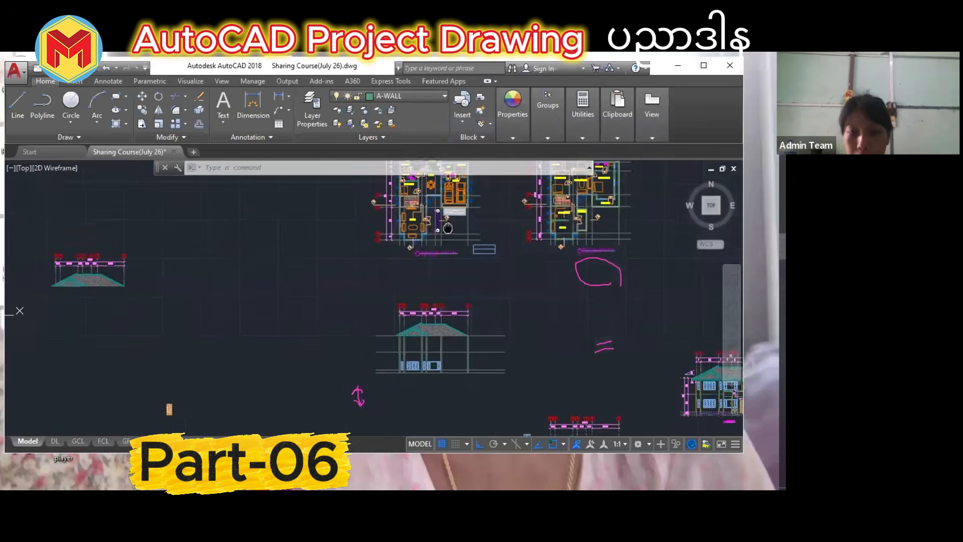
{"action": "scroll", "coordinate": [431, 359], "scroll_direction": "up", "scroll_amount": 8}
{"action": "middle_click_drag", "start_coordinate": [484, 351], "coordinate": [434, 323]}
{"action": "scroll", "coordinate": [438, 356], "scroll_direction": "down", "scroll_amount": 2}
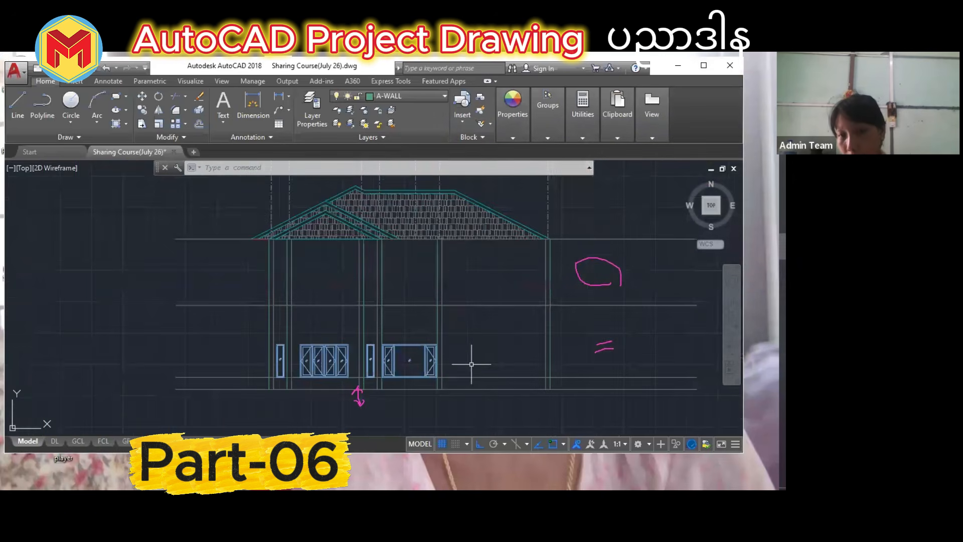
{"action": "scroll", "coordinate": [474, 365], "scroll_direction": "down", "scroll_amount": 2}
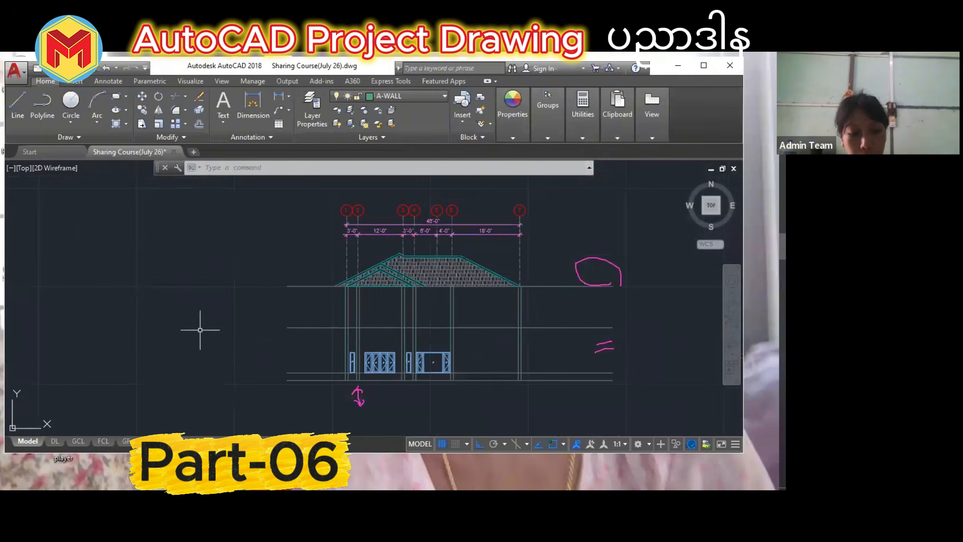
{"action": "key", "text": "Return"}
{"action": "left_click", "coordinate": [150, 351]}
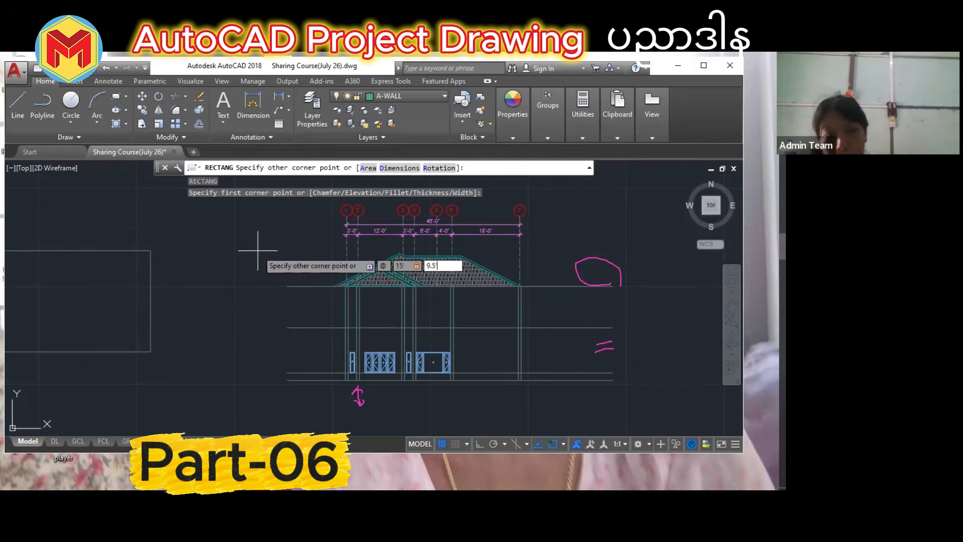
{"action": "key", "text": "Return"}
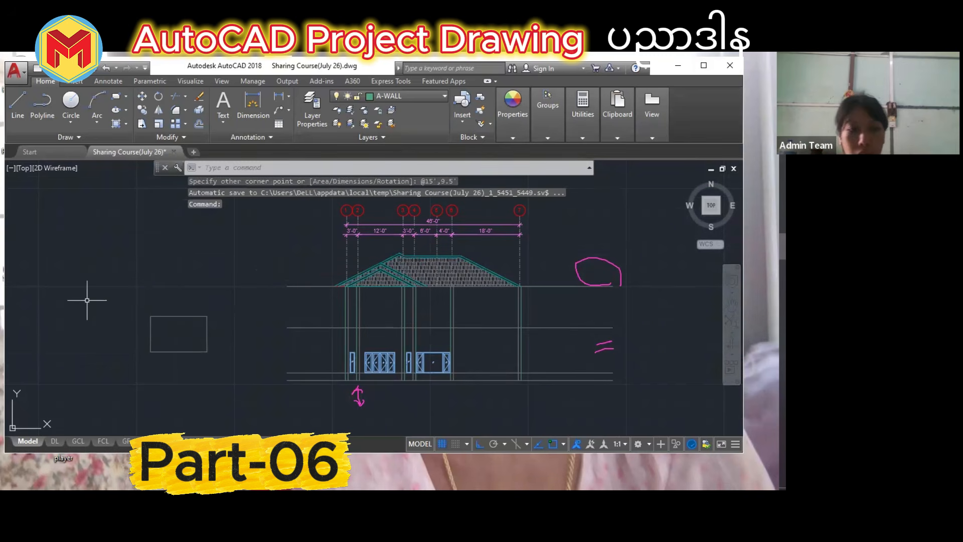
Start moving the garage door rectangle drawn beside the front elevation.
{"action": "left_click", "coordinate": [176, 319]}
{"action": "type", "text": "m"}
{"action": "key", "text": "Return"}
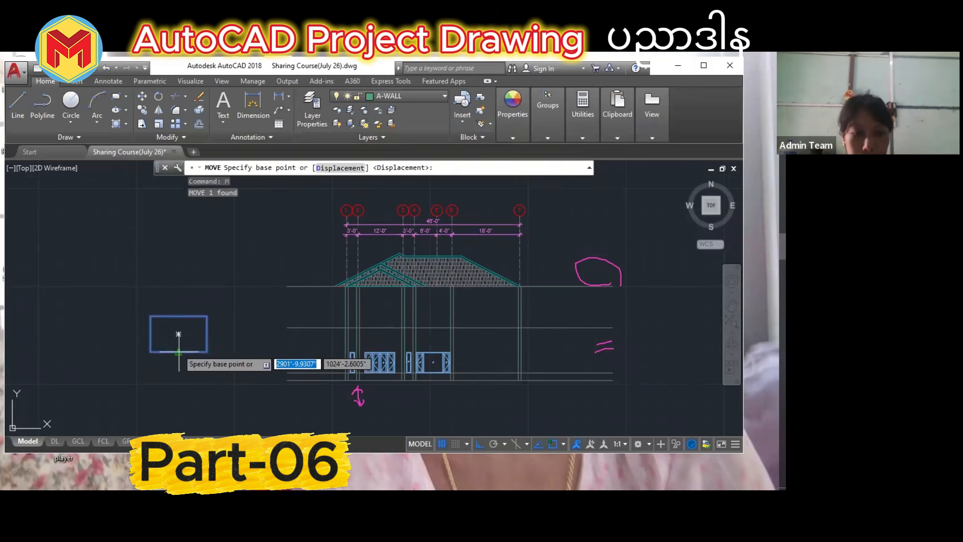
Move the rectangle by its bottom edge's midpoint to the floor line, centred between the two rightmost columns of the elevation.
{"action": "left_click", "coordinate": [179, 352]}
{"action": "scroll", "coordinate": [474, 366], "scroll_direction": "up", "scroll_amount": 2}
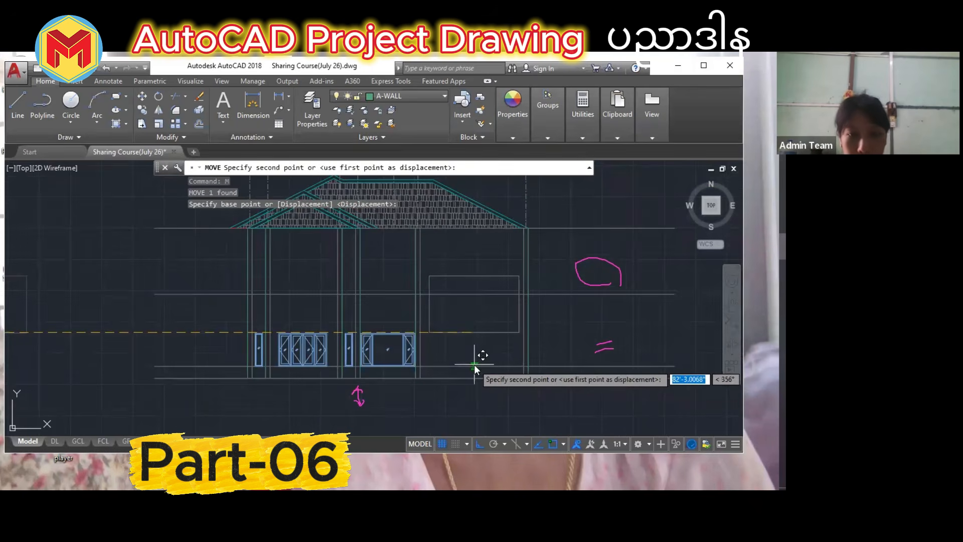
{"action": "right_click", "coordinate": [475, 369], "text": "shift"}
{"action": "left_click", "coordinate": [501, 110]}
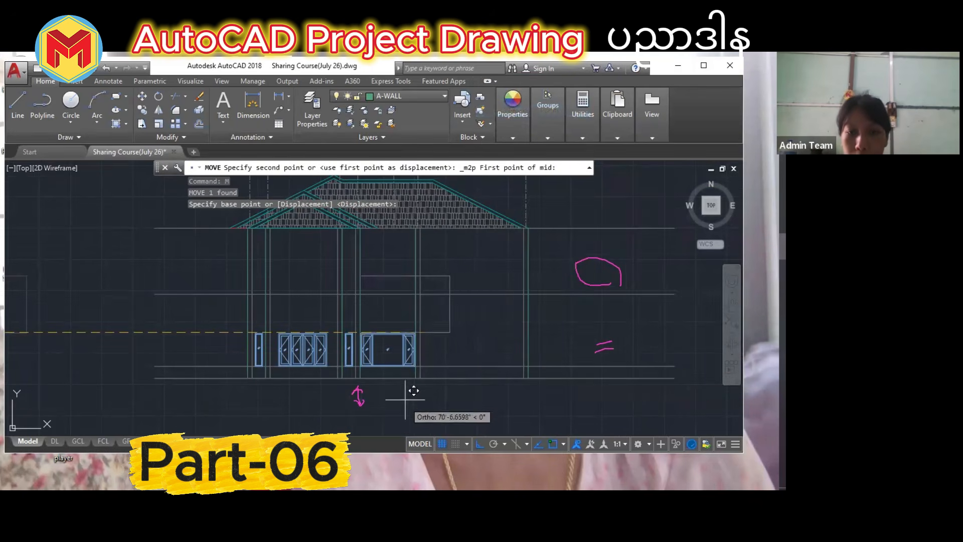
{"action": "left_click", "coordinate": [421, 369]}
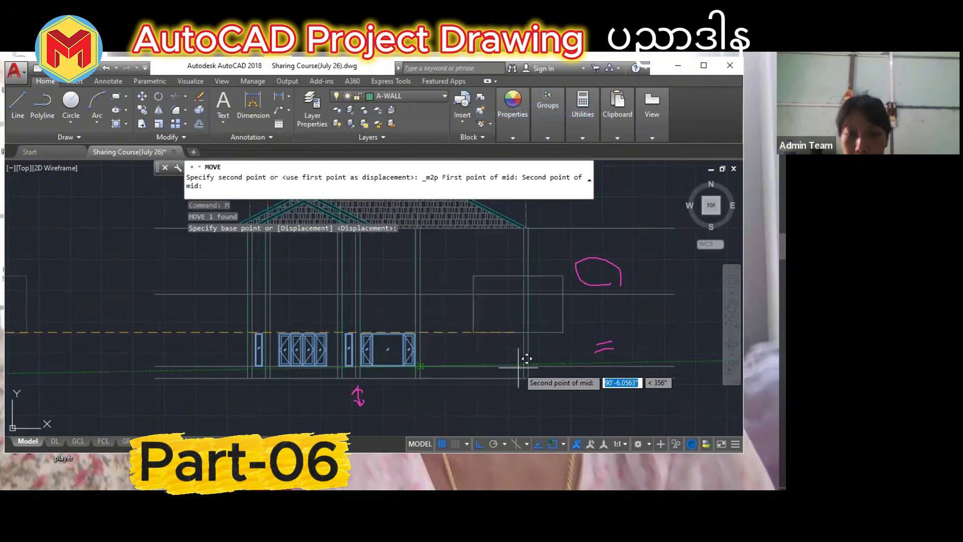
{"action": "left_click", "coordinate": [524, 364]}
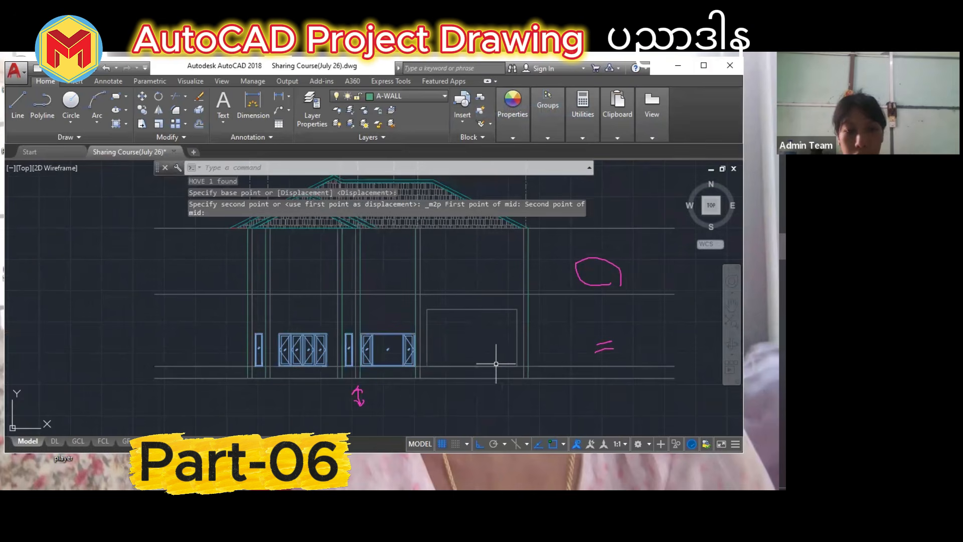
Match the garage opening rectangle's properties to those of the adjacent column line.
{"action": "key", "text": "Escape"}
{"action": "type", "text": "ma"}
{"action": "key", "text": "Return"}
{"action": "scroll", "coordinate": [408, 303], "scroll_direction": "up", "scroll_amount": 2}
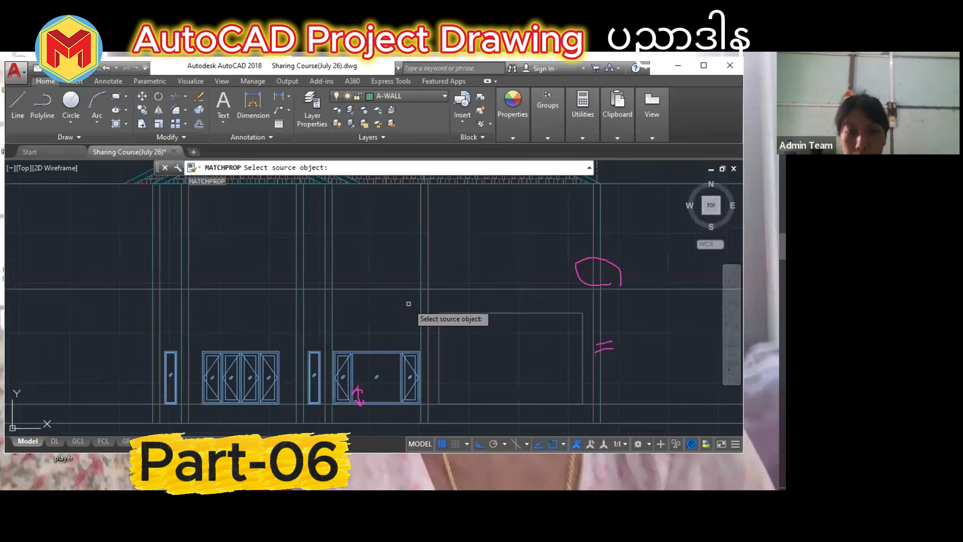
{"action": "left_click", "coordinate": [422, 305]}
{"action": "left_click", "coordinate": [472, 326]}
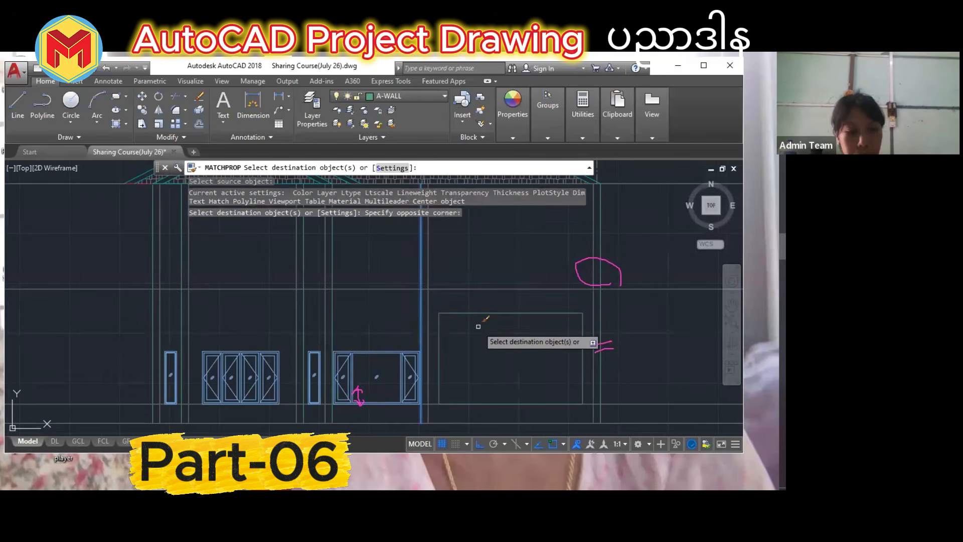
{"action": "scroll", "coordinate": [477, 332], "scroll_direction": "down", "scroll_amount": 4}
{"action": "key", "text": "Escape"}
Try moving the four windows 3' from the floor line, and undo the move.
{"action": "scroll", "coordinate": [477, 337], "scroll_direction": "up", "scroll_amount": 2}
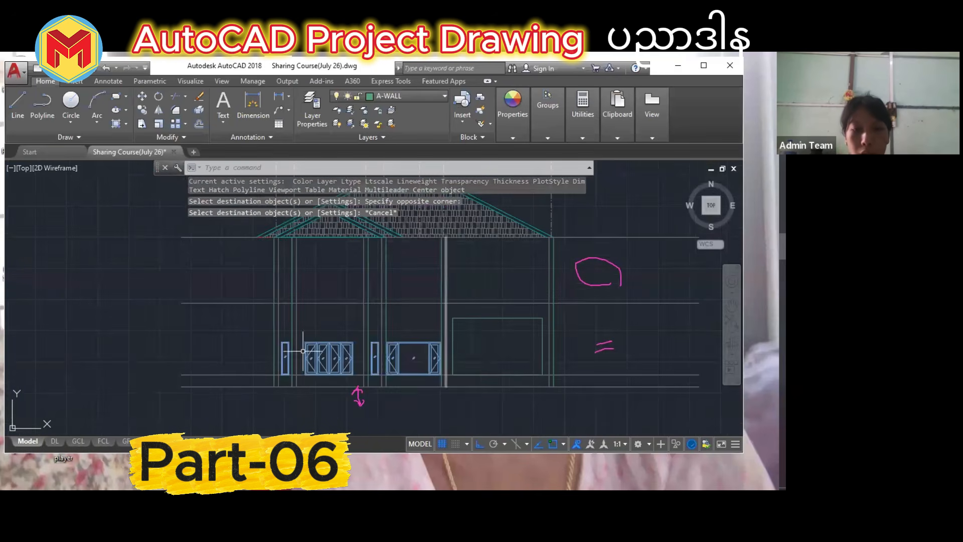
{"action": "middle_click_drag", "start_coordinate": [241, 343], "coordinate": [253, 324]}
{"action": "scroll", "coordinate": [419, 364], "scroll_direction": "up", "scroll_amount": 2}
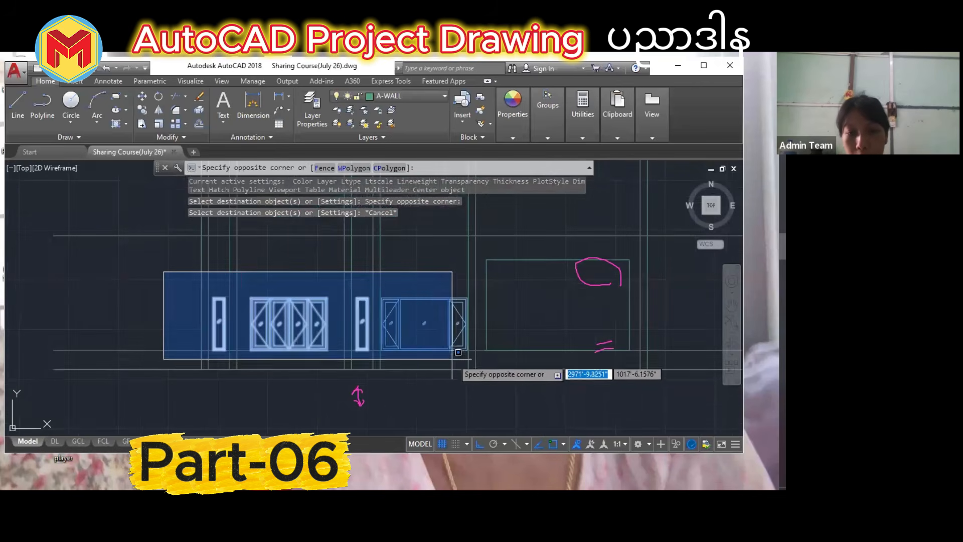
{"action": "left_click", "coordinate": [472, 366]}
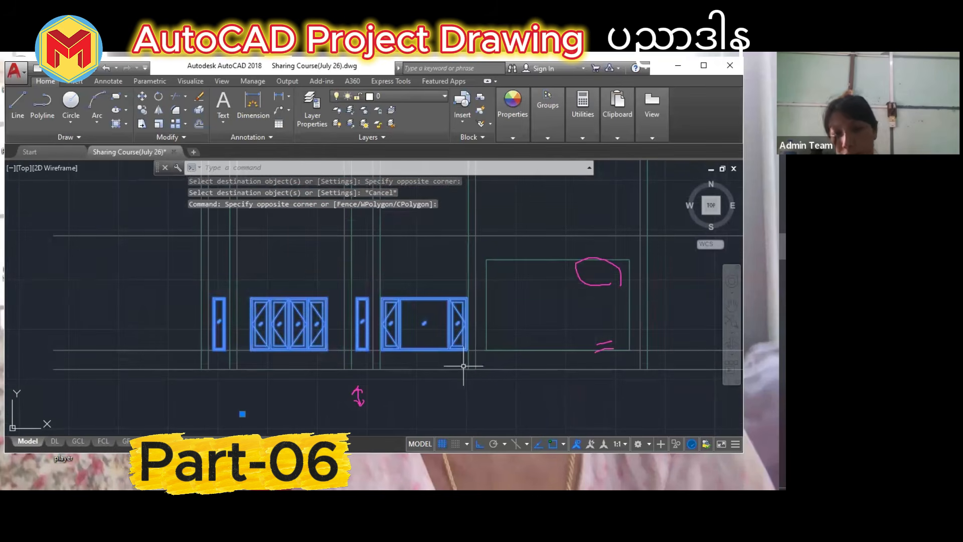
{"action": "type", "text": "m"}
{"action": "key", "text": "Return"}
{"action": "scroll", "coordinate": [249, 358], "scroll_direction": "up", "scroll_amount": 2}
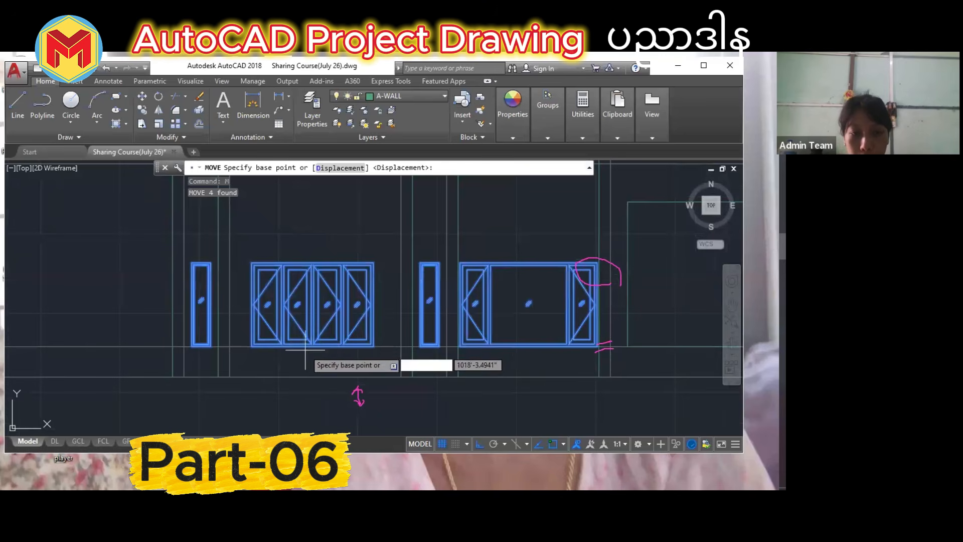
{"action": "left_click", "coordinate": [313, 346]}
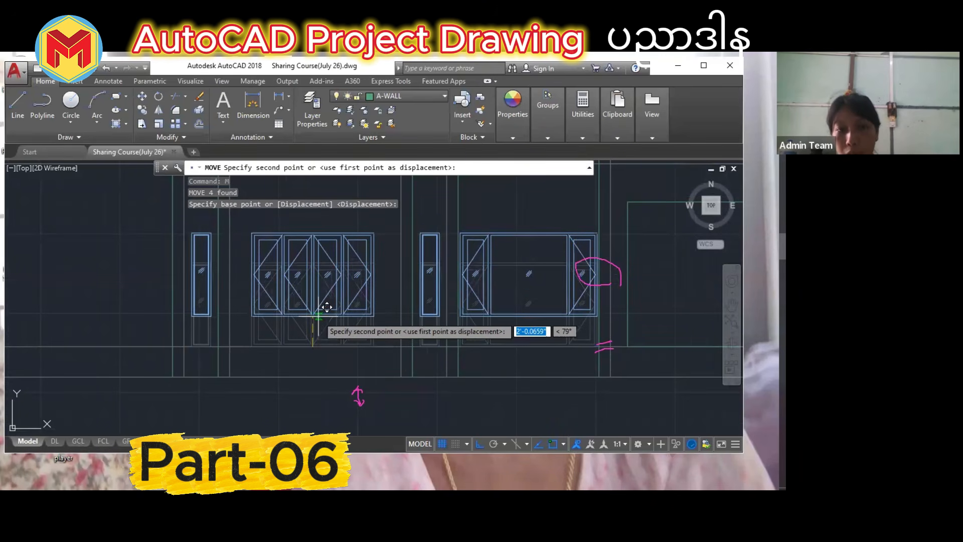
{"action": "type", "text": "3'"}
{"action": "key", "text": "Return"}
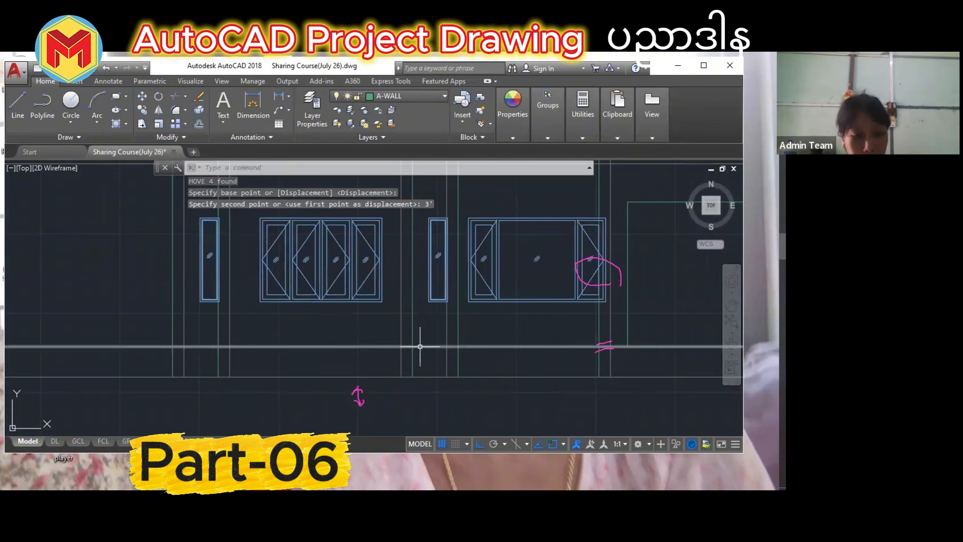
{"action": "key", "text": "ctrl+z"}
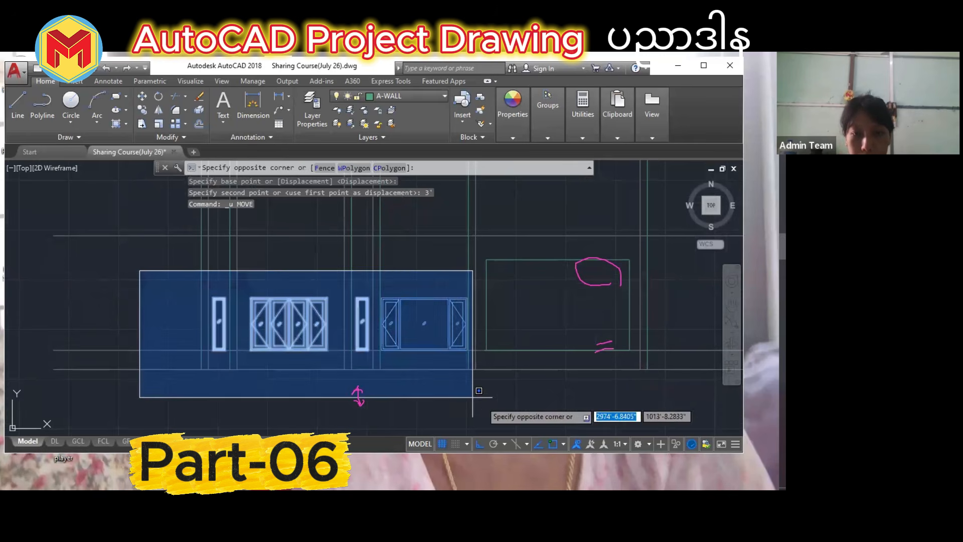
Move the four windows straight up 3' from the floor line.
{"action": "left_click", "coordinate": [476, 419]}
{"action": "type", "text": "m"}
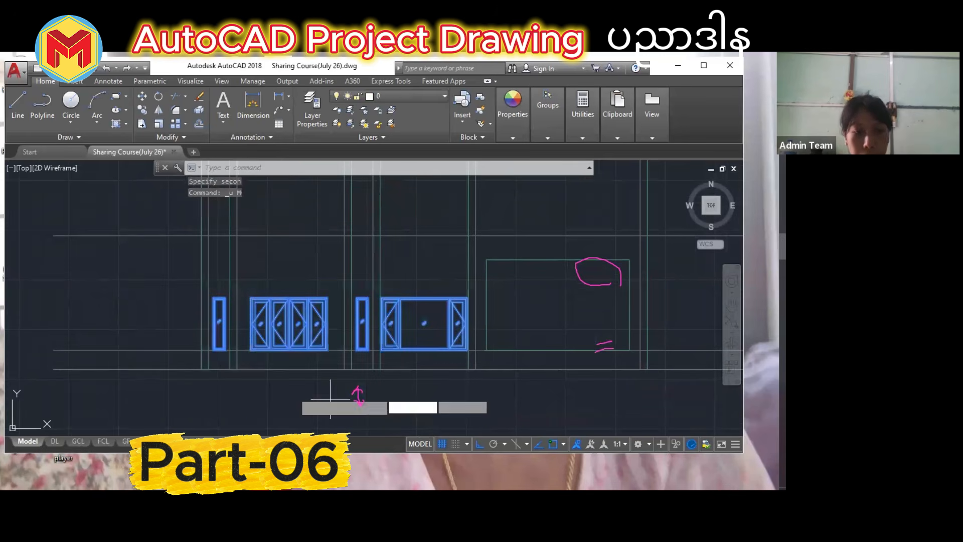
{"action": "key", "text": "Return"}
{"action": "scroll", "coordinate": [203, 348], "scroll_direction": "up", "scroll_amount": 2}
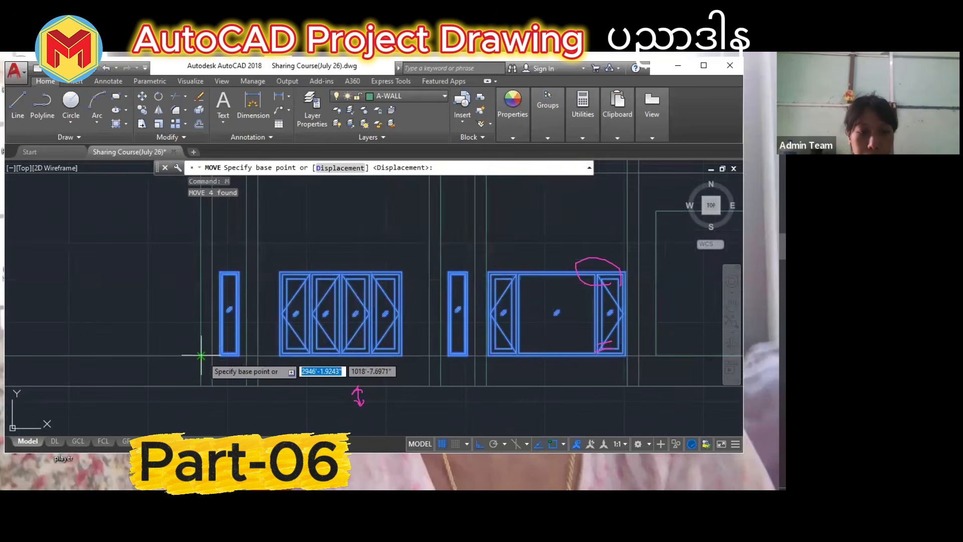
{"action": "left_click", "coordinate": [201, 356]}
{"action": "type", "text": "3"}
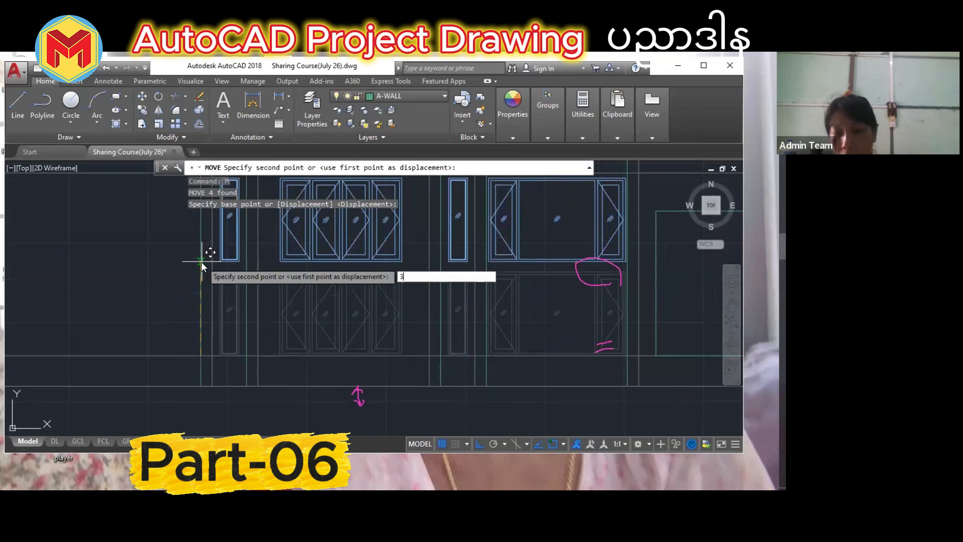
{"action": "type", "text": "'"}
{"action": "key", "text": "Return"}
{"action": "scroll", "coordinate": [276, 273], "scroll_direction": "down", "scroll_amount": 3}
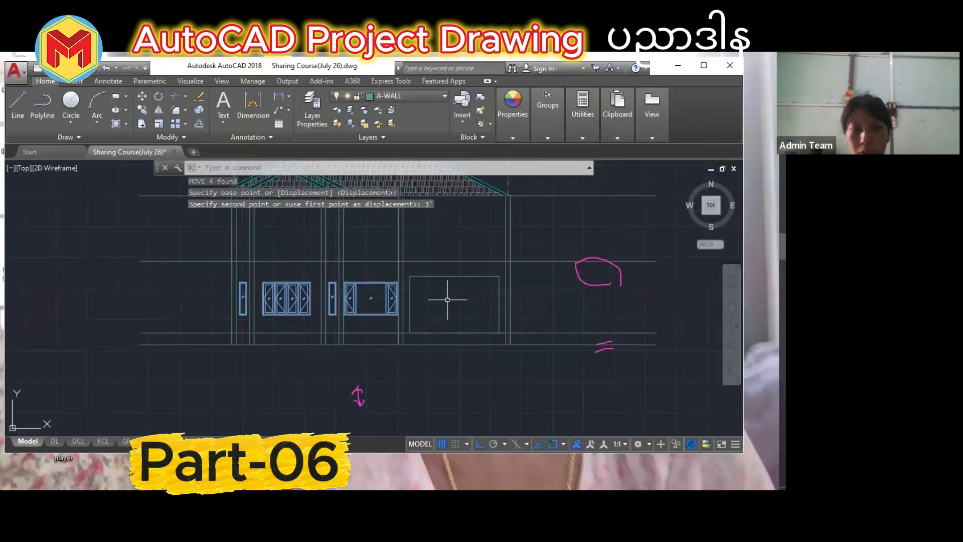
Draw a line across the top edge of the garage opening and move it down 4".
{"action": "scroll", "coordinate": [458, 242], "scroll_direction": "up", "scroll_amount": 2}
{"action": "type", "text": "l"}
{"action": "key", "text": "Return"}
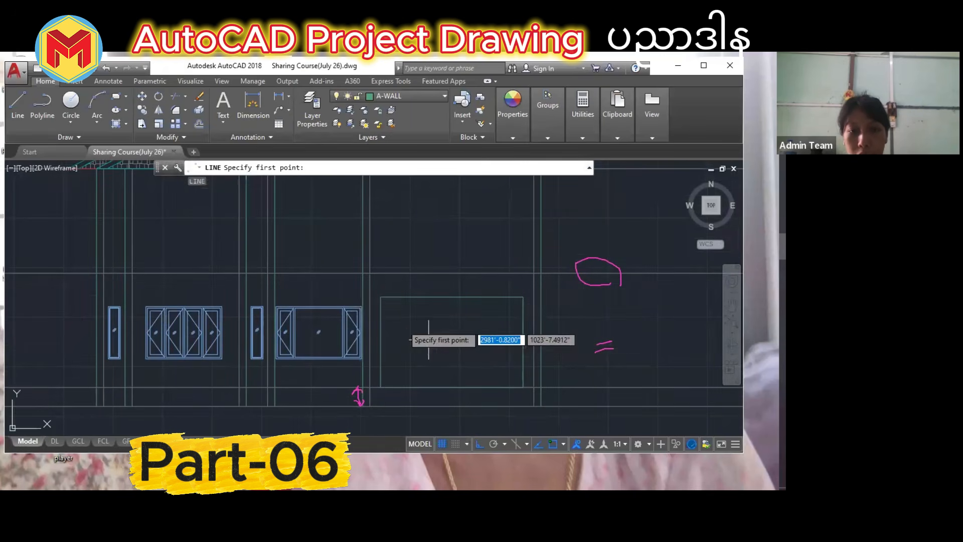
{"action": "left_click", "coordinate": [524, 297]}
{"action": "key", "text": "Return"}
{"action": "type", "text": "m"}
{"action": "key", "text": "Return"}
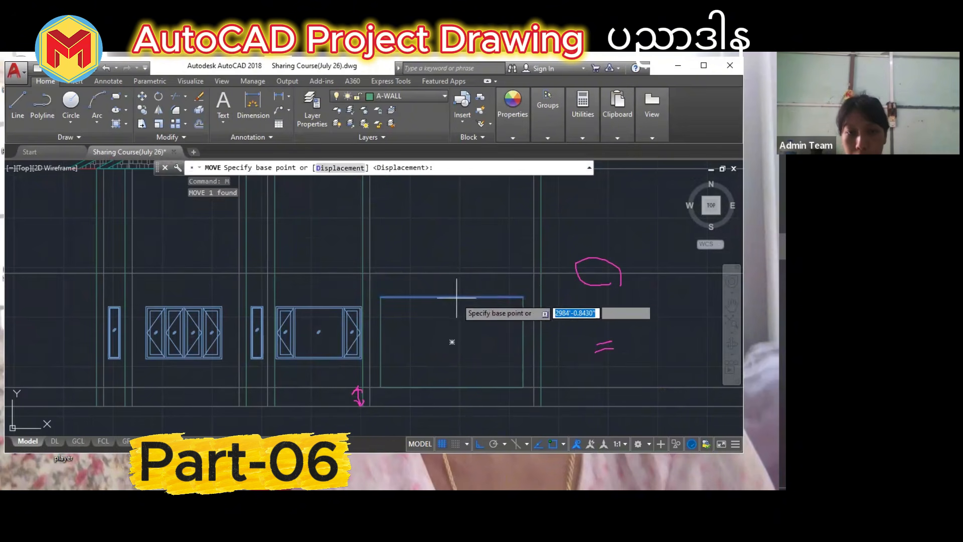
{"action": "left_click", "coordinate": [453, 296]}
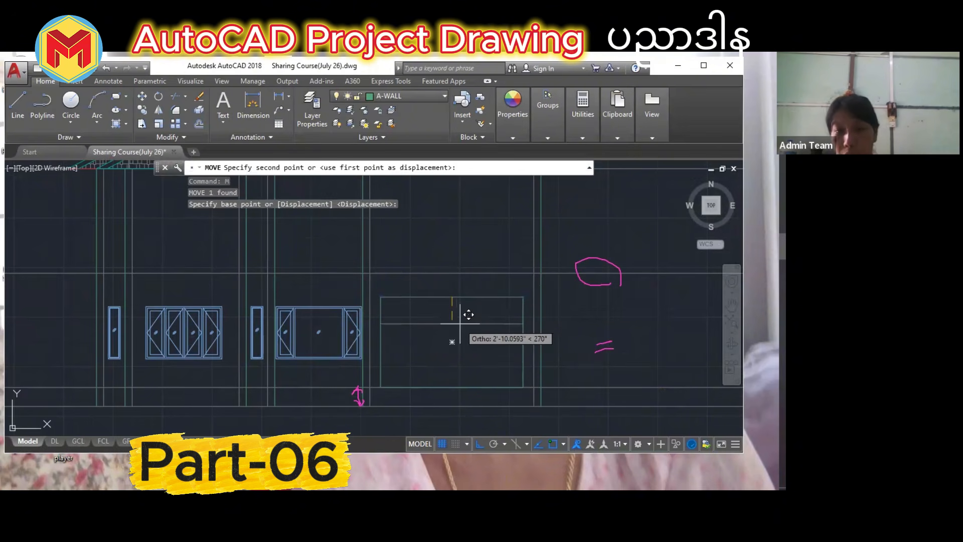
{"action": "type", "text": "4"}
{"action": "key", "text": "Return"}
Copy the horizontal shutter line downward three times at 4" spacing.
{"action": "scroll", "coordinate": [449, 303], "scroll_direction": "up", "scroll_amount": 2}
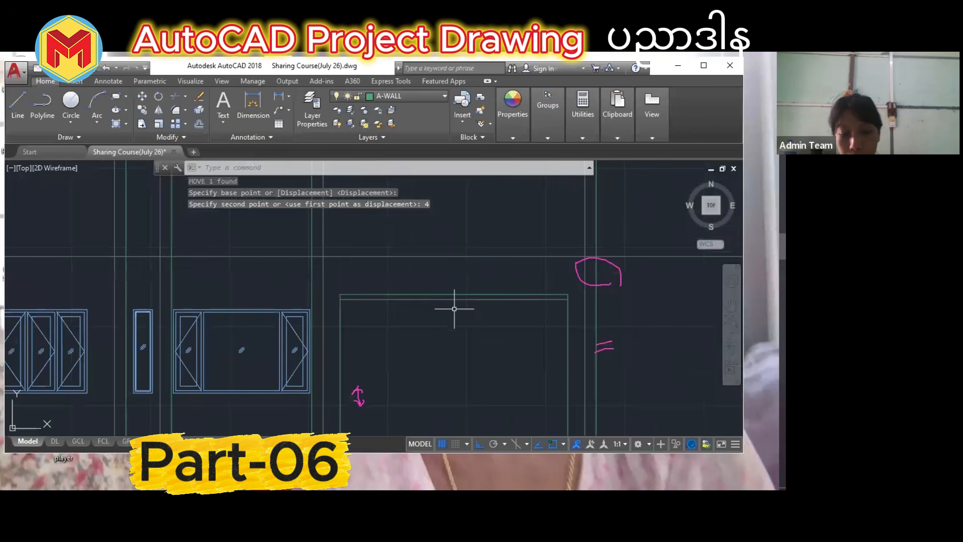
{"action": "type", "text": "co"}
{"action": "key", "text": "Return"}
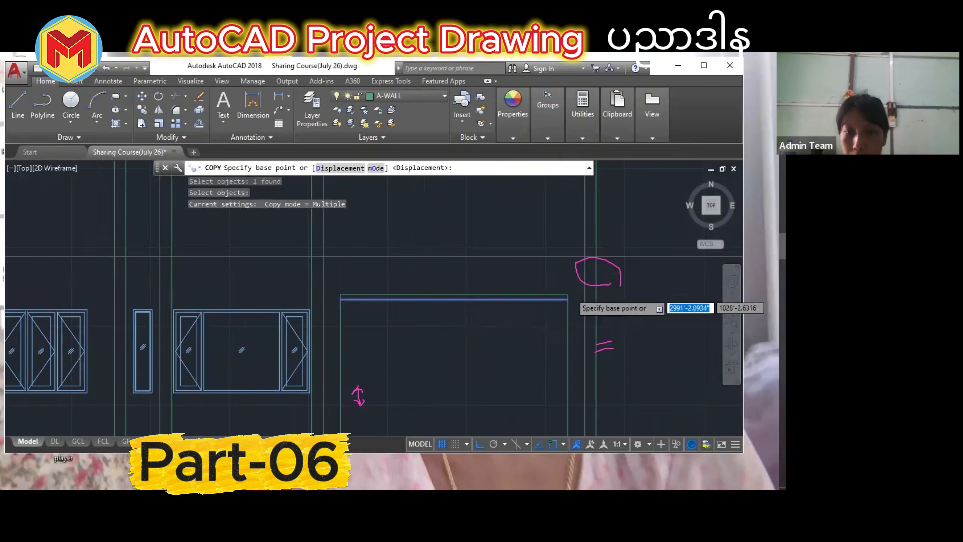
{"action": "scroll", "coordinate": [556, 300], "scroll_direction": "up", "scroll_amount": 2}
{"action": "left_click", "coordinate": [562, 296]}
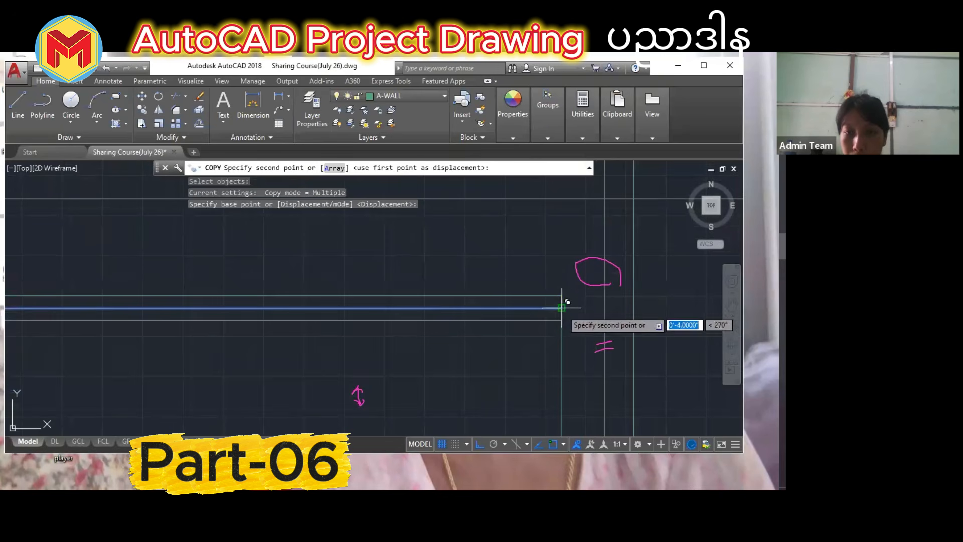
{"action": "left_click", "coordinate": [562, 321]}
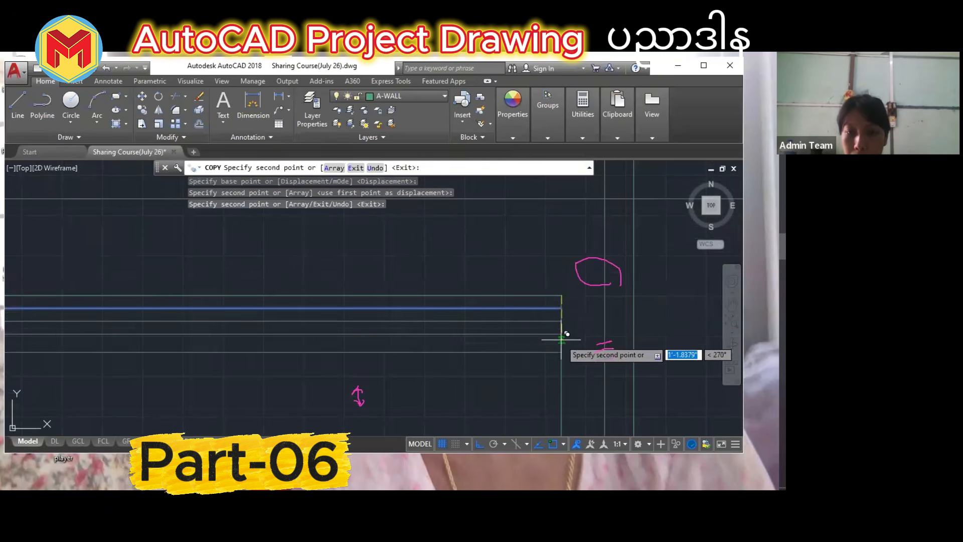
{"action": "left_click", "coordinate": [561, 334]}
{"action": "key", "text": "Return"}
Copy the group of four shutter lines repeatedly down the garage opening at even spacing until the opening is filled.
{"action": "left_click", "coordinate": [522, 375]}
{"action": "left_click", "coordinate": [508, 302]}
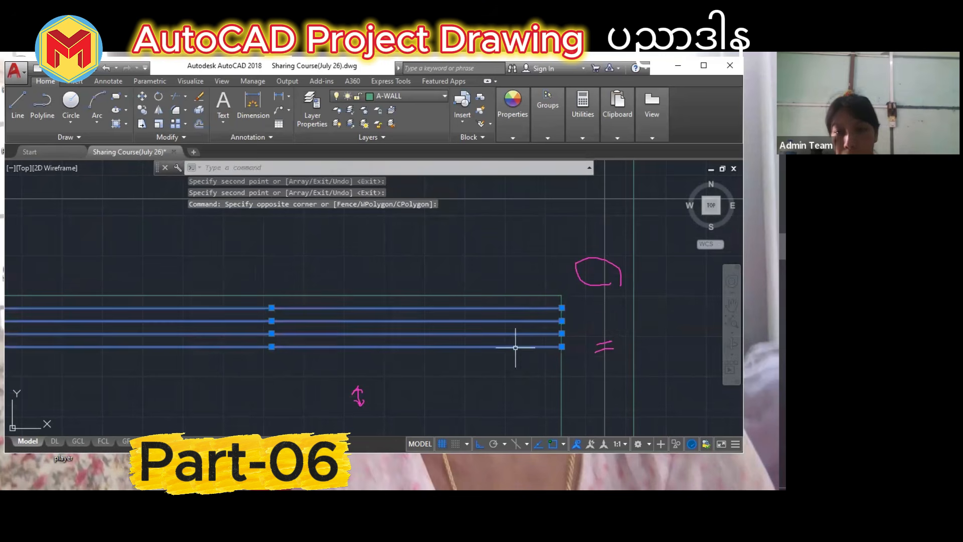
{"action": "type", "text": "cp"}
{"action": "key", "text": "Return"}
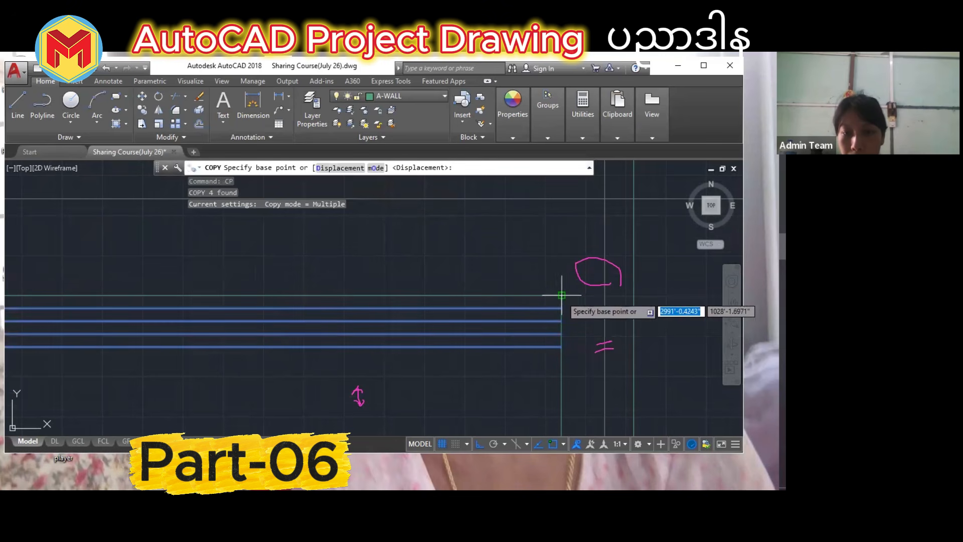
{"action": "left_click", "coordinate": [561, 295]}
{"action": "left_click", "coordinate": [561, 399]}
{"action": "middle_click_drag", "start_coordinate": [564, 398], "coordinate": [565, 261]}
{"action": "left_click", "coordinate": [561, 263]}
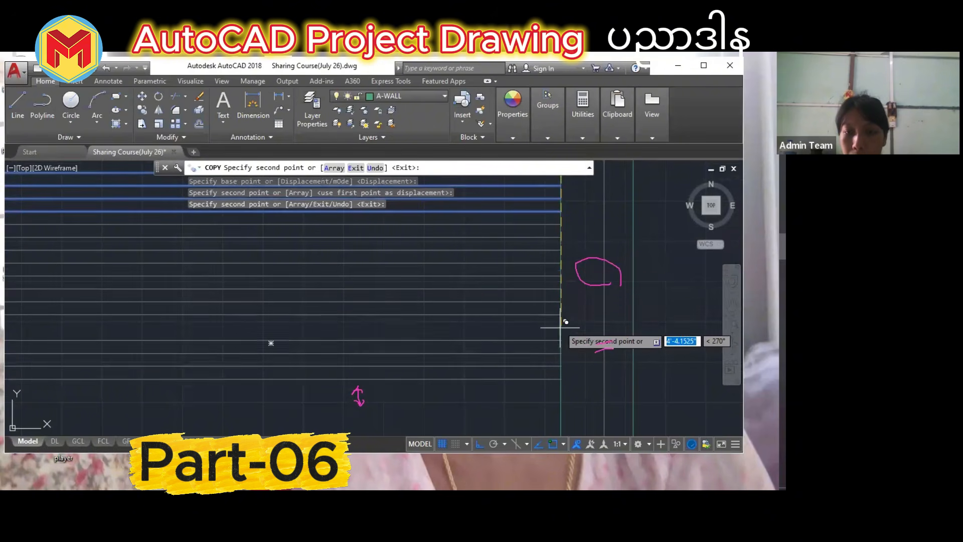
{"action": "left_click", "coordinate": [562, 314]}
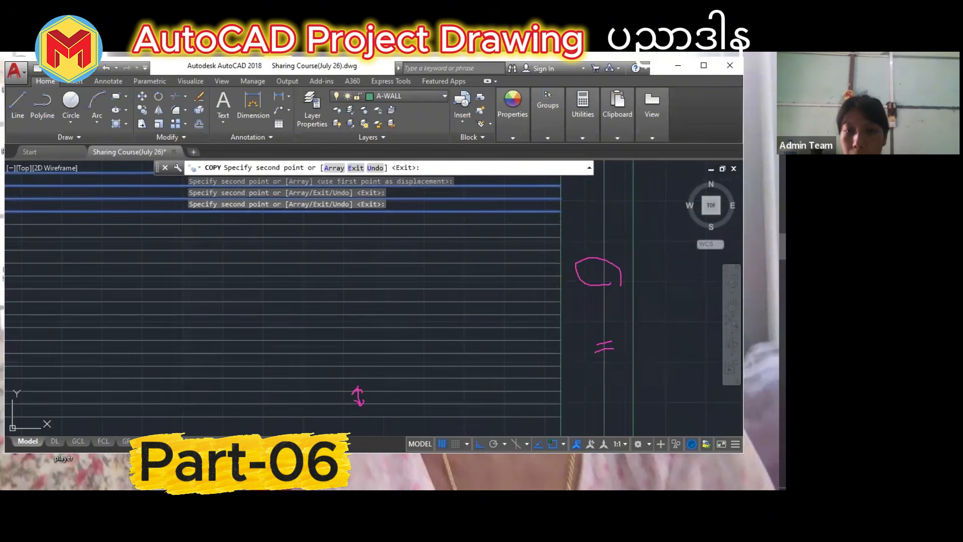
{"action": "left_click", "coordinate": [560, 366]}
{"action": "middle_click_drag", "start_coordinate": [554, 366], "coordinate": [560, 246]}
{"action": "left_click", "coordinate": [568, 300]}
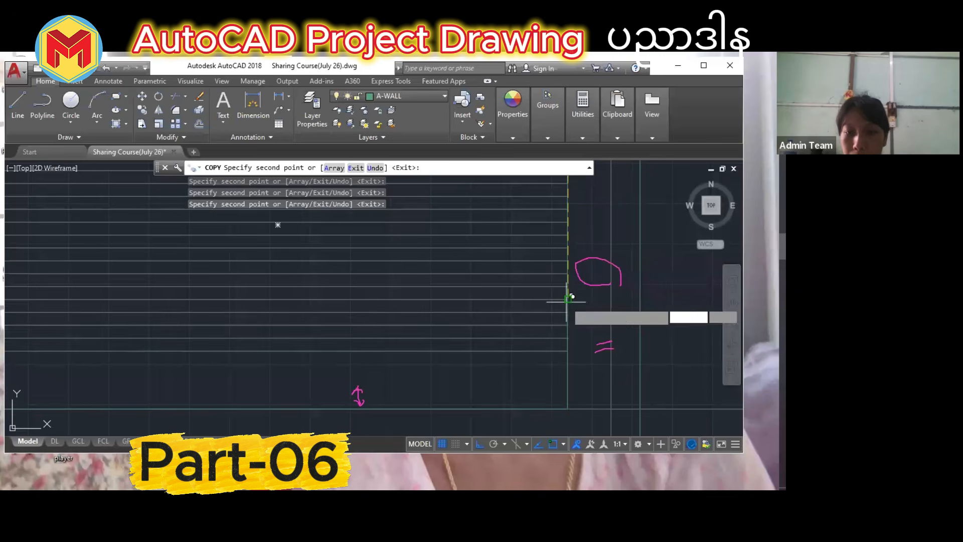
{"action": "key", "text": "Return"}
{"action": "scroll", "coordinate": [510, 368], "scroll_direction": "down", "scroll_amount": 3}
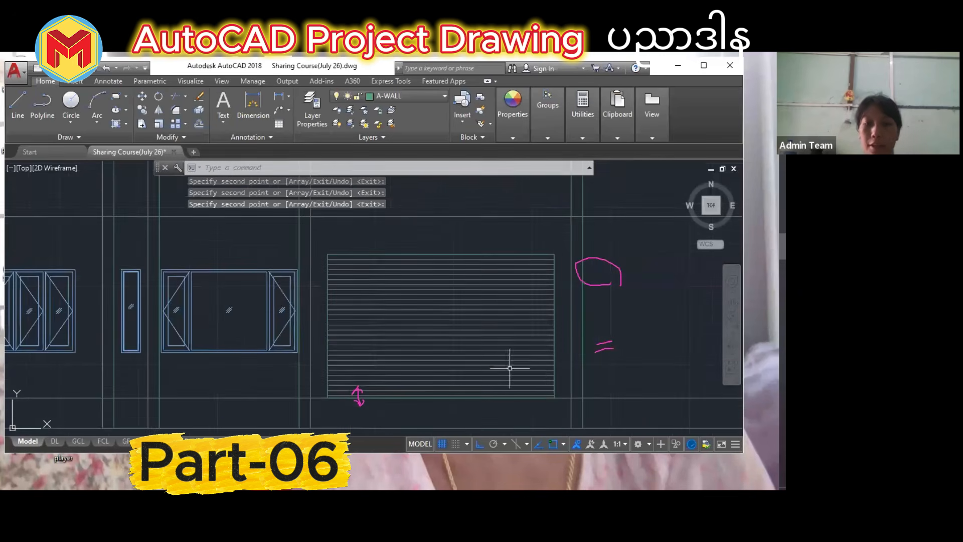
Review the ground floor and first floor layout plans above the elevation.
{"action": "scroll", "coordinate": [510, 368], "scroll_direction": "down", "scroll_amount": 4}
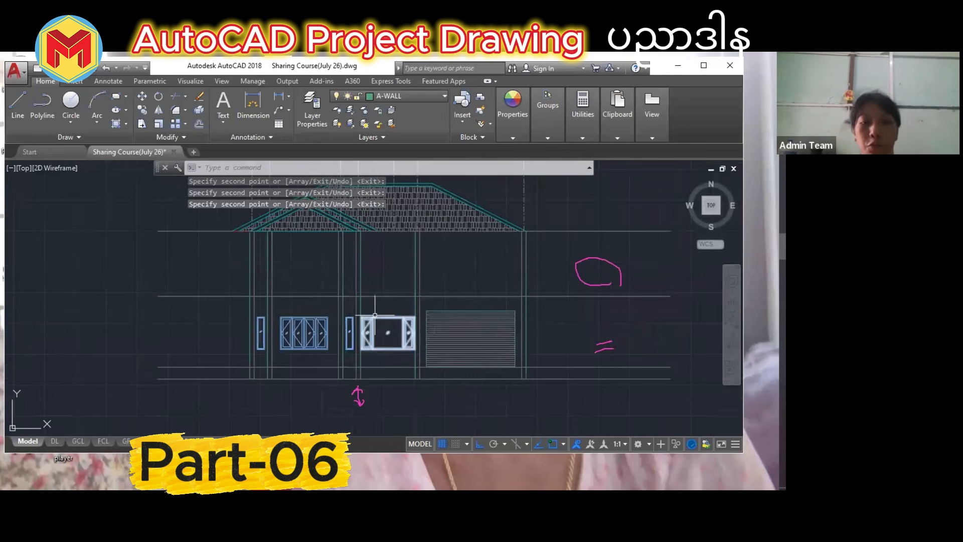
{"action": "scroll", "coordinate": [447, 363], "scroll_direction": "down", "scroll_amount": 8}
{"action": "scroll", "coordinate": [515, 281], "scroll_direction": "up", "scroll_amount": 4}
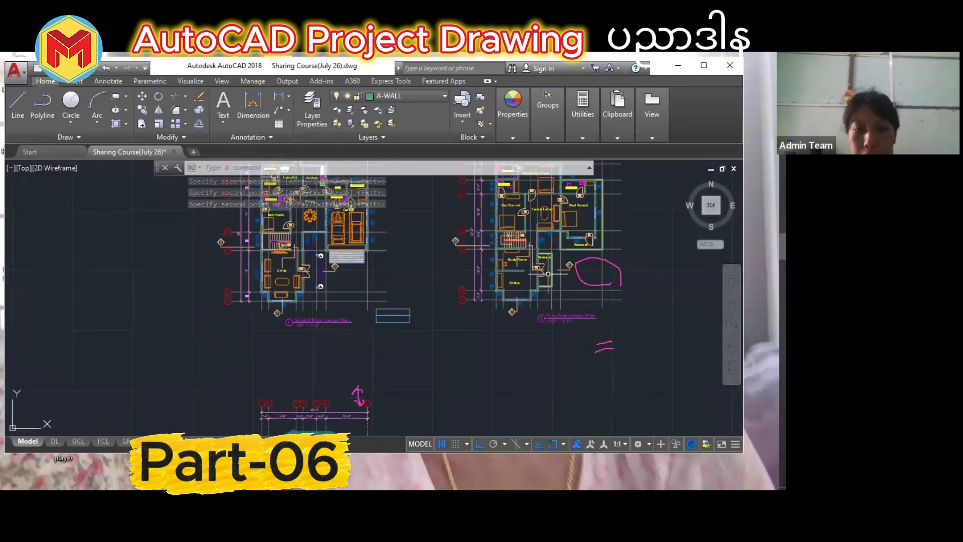
{"action": "middle_click_drag", "start_coordinate": [515, 281], "coordinate": [501, 280]}
{"action": "scroll", "coordinate": [452, 319], "scroll_direction": "down", "scroll_amount": 4}
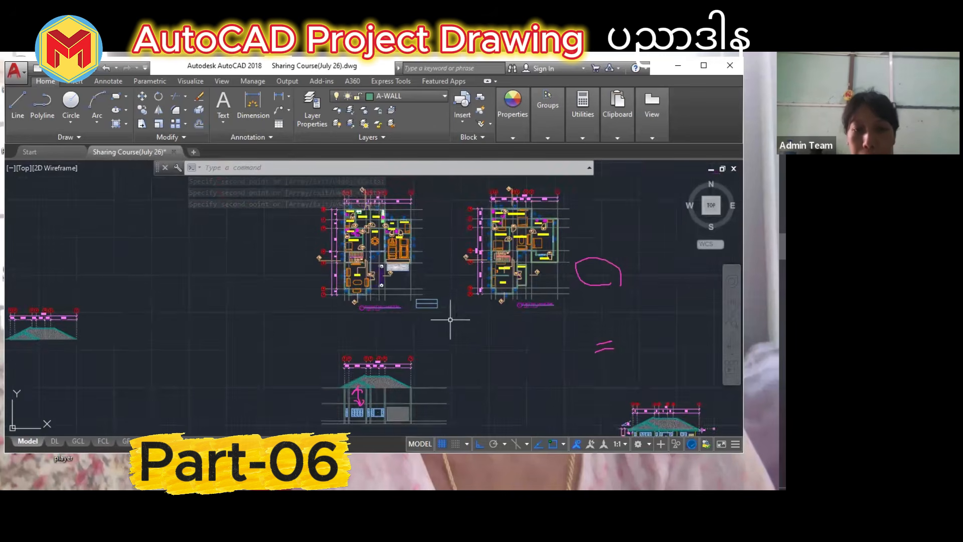
{"action": "left_click", "coordinate": [451, 357]}
{"action": "left_click", "coordinate": [298, 204]}
{"action": "key", "text": "Escape"}
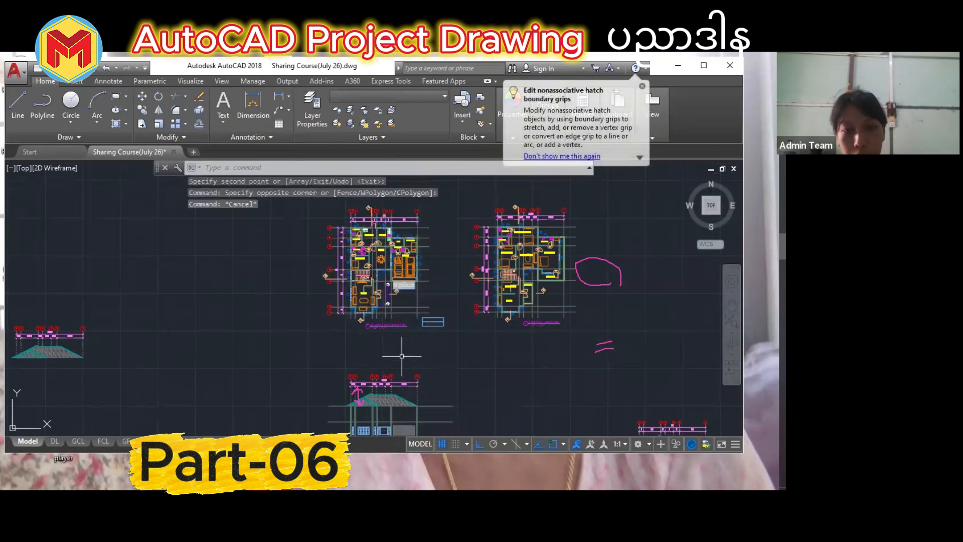
{"action": "left_click", "coordinate": [457, 347]}
{"action": "left_click", "coordinate": [350, 226]}
{"action": "key", "text": "Escape"}
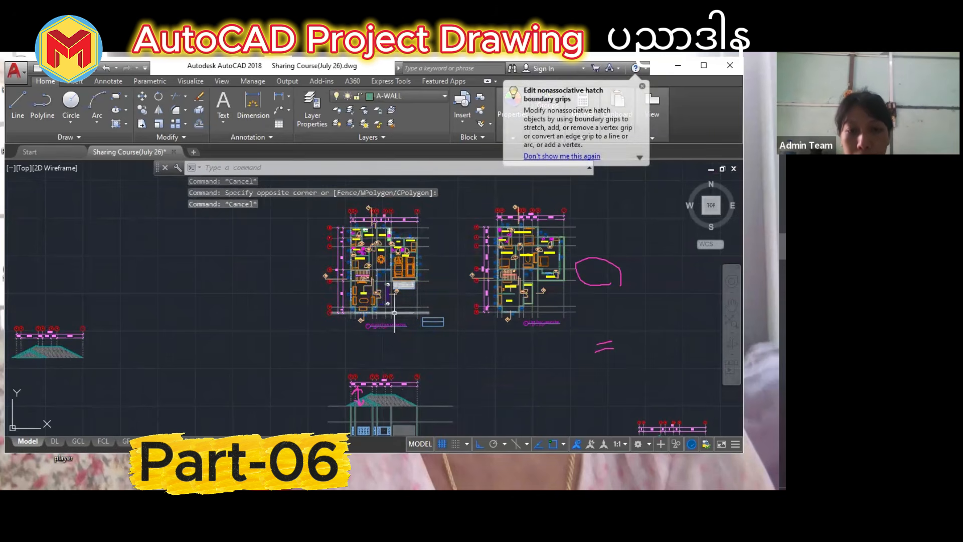
Move the entire ground floor layout plan horizontally to the left, clear of the space above the front elevation.
{"action": "scroll", "coordinate": [441, 346], "scroll_direction": "up", "scroll_amount": 2}
{"action": "scroll", "coordinate": [382, 254], "scroll_direction": "up", "scroll_amount": 3}
{"action": "scroll", "coordinate": [403, 320], "scroll_direction": "down", "scroll_amount": 4}
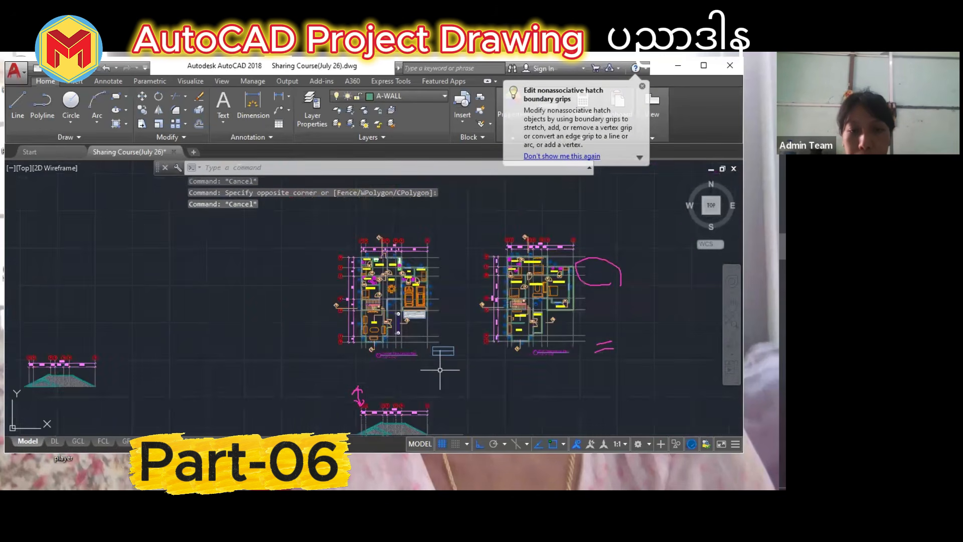
{"action": "left_click", "coordinate": [466, 383]}
{"action": "left_click", "coordinate": [310, 232]}
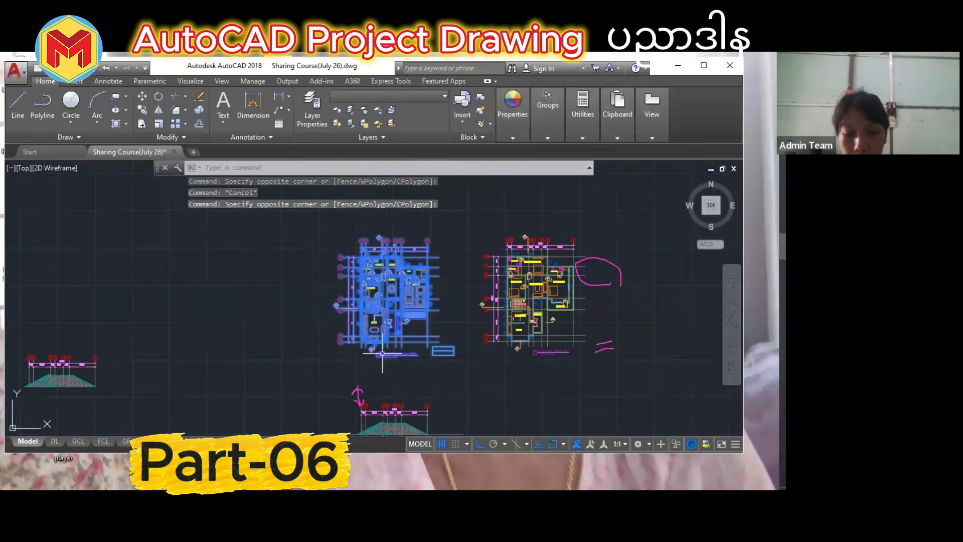
{"action": "type", "text": "m"}
{"action": "key", "text": "Return"}
{"action": "left_click", "coordinate": [468, 400]}
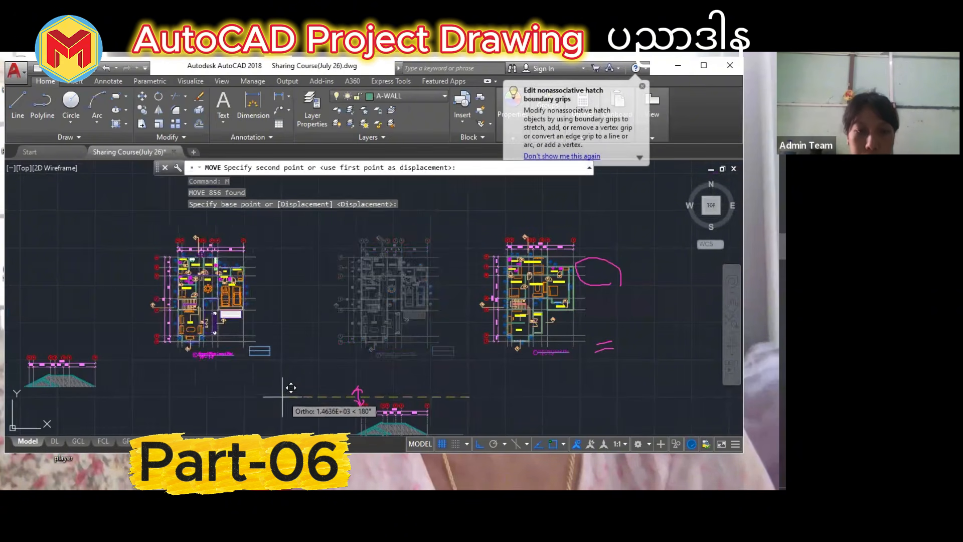
{"action": "left_click", "coordinate": [239, 400]}
Move the entire first floor layout plan horizontally to the left so it sits above the front elevation.
{"action": "left_click", "coordinate": [613, 377]}
{"action": "left_click", "coordinate": [456, 220]}
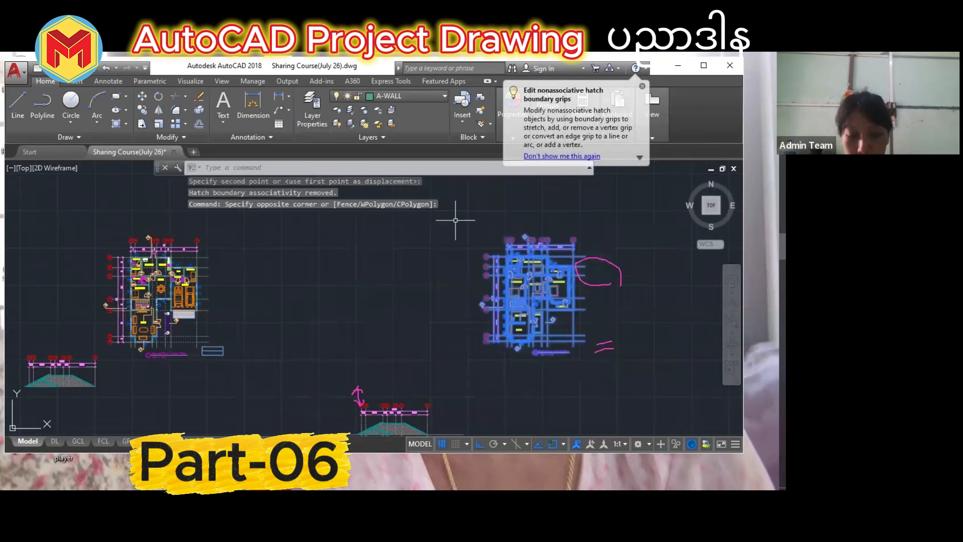
{"action": "type", "text": "m"}
{"action": "key", "text": "Return"}
{"action": "scroll", "coordinate": [518, 351], "scroll_direction": "up", "scroll_amount": 5}
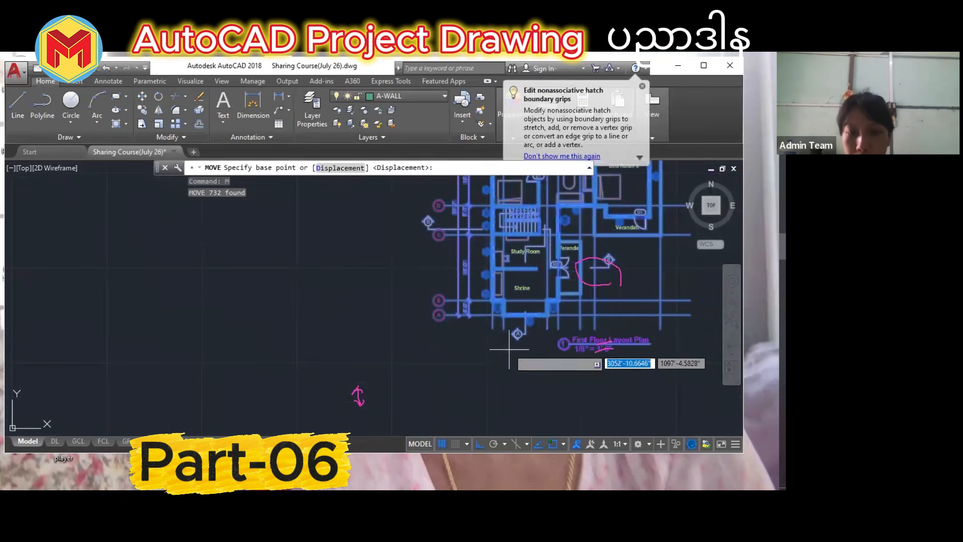
{"action": "left_click", "coordinate": [493, 325]}
{"action": "scroll", "coordinate": [452, 312], "scroll_direction": "down", "scroll_amount": 5}
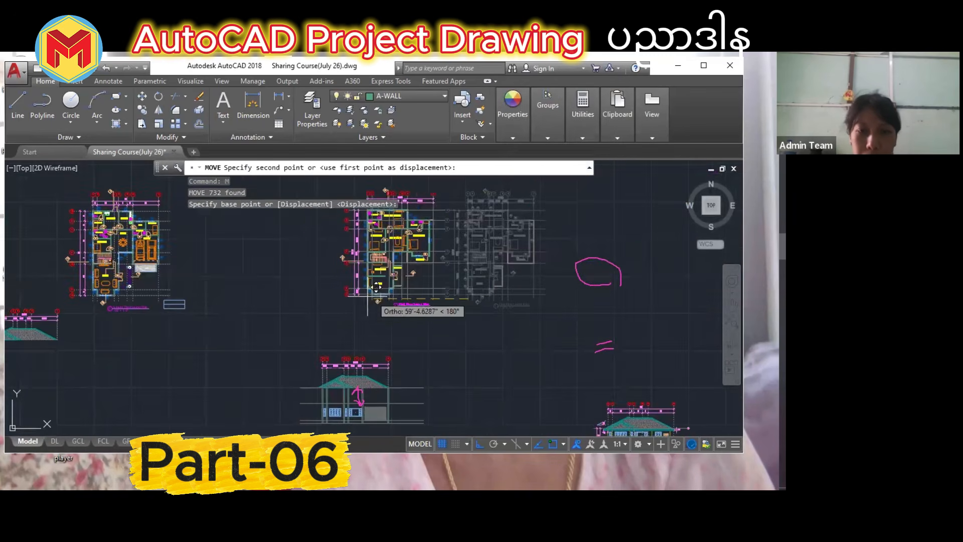
{"action": "left_click", "coordinate": [342, 305]}
{"action": "type", "text": "l"}
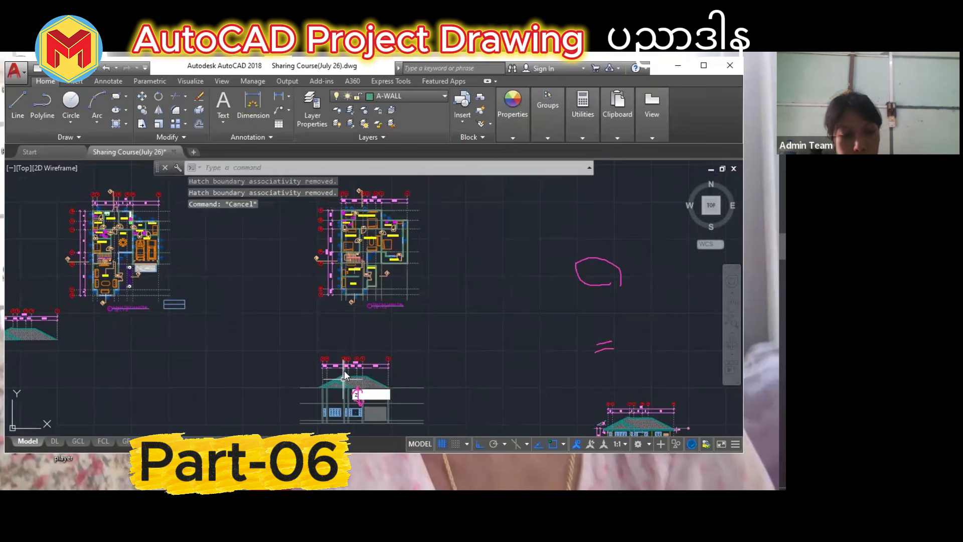
{"action": "key", "text": "Escape"}
{"action": "key", "text": "Escape"}
Draw a vertical construction line through the centre of the elevation's grid bubble 1.
{"action": "type", "text": "l"}
{"action": "key", "text": "Return"}
{"action": "type", "text": "xl"}
{"action": "key", "text": "Return"}
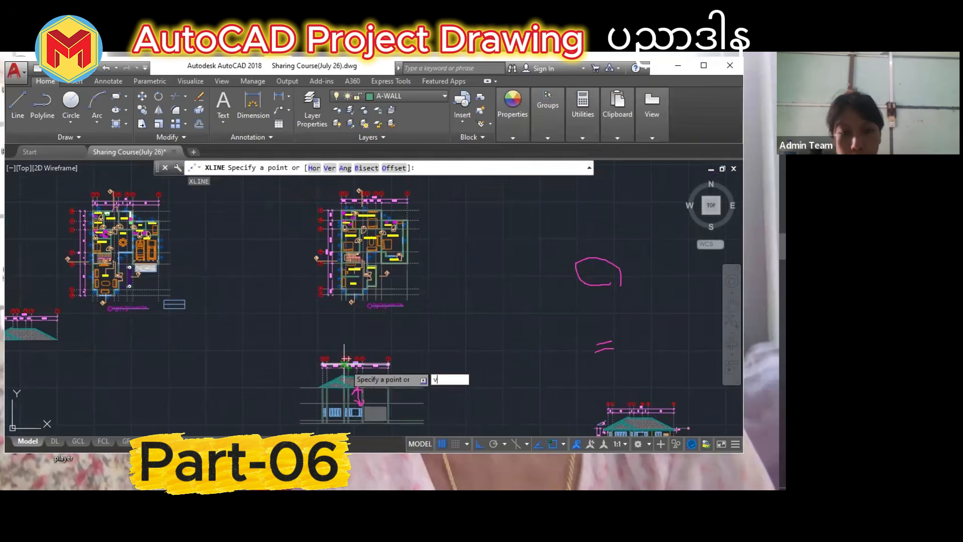
{"action": "type", "text": "v"}
{"action": "key", "text": "Return"}
{"action": "scroll", "coordinate": [289, 323], "scroll_direction": "up", "scroll_amount": 6}
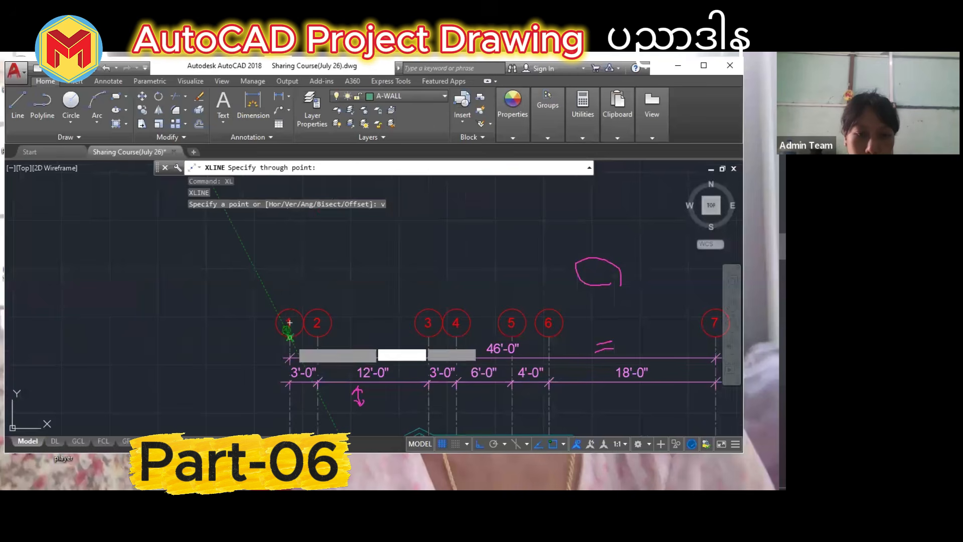
{"action": "left_click", "coordinate": [289, 323]}
{"action": "scroll", "coordinate": [351, 301], "scroll_direction": "down", "scroll_amount": 6}
{"action": "key", "text": "Return"}
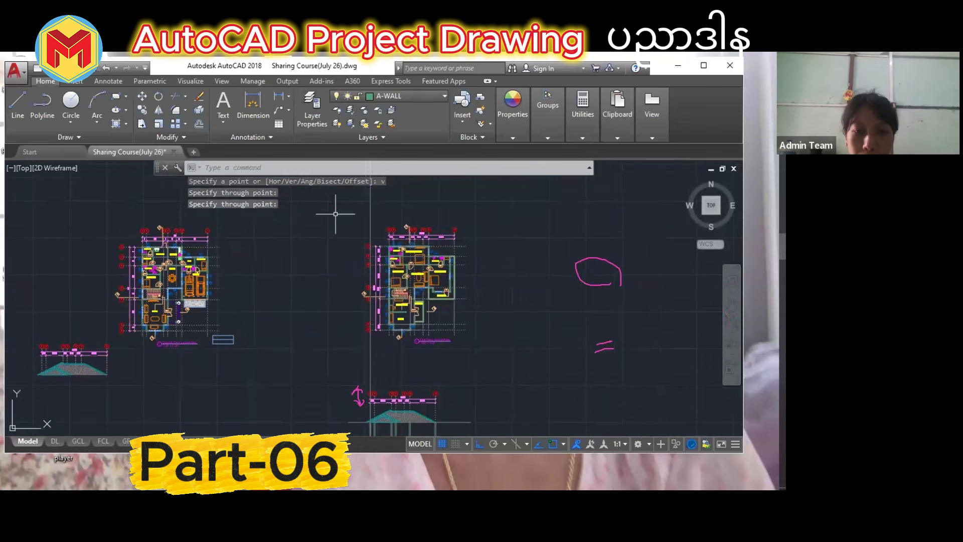
Move the first floor layout plan from the lower end of its leftmost grid line onto the vertical construction line.
{"action": "left_click", "coordinate": [336, 214]}
{"action": "left_click", "coordinate": [507, 397]}
{"action": "scroll", "coordinate": [379, 338], "scroll_direction": "up", "scroll_amount": 4}
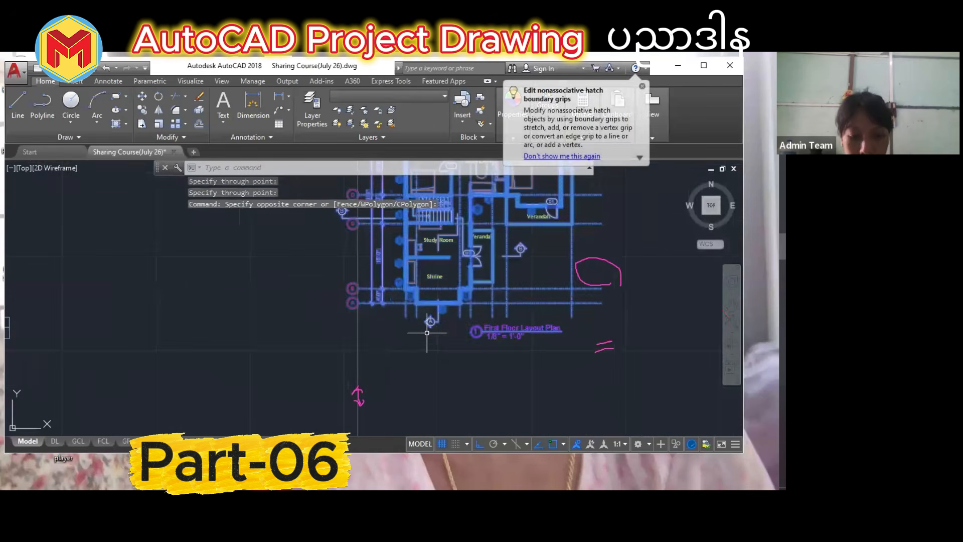
{"action": "type", "text": "m"}
{"action": "key", "text": "Return"}
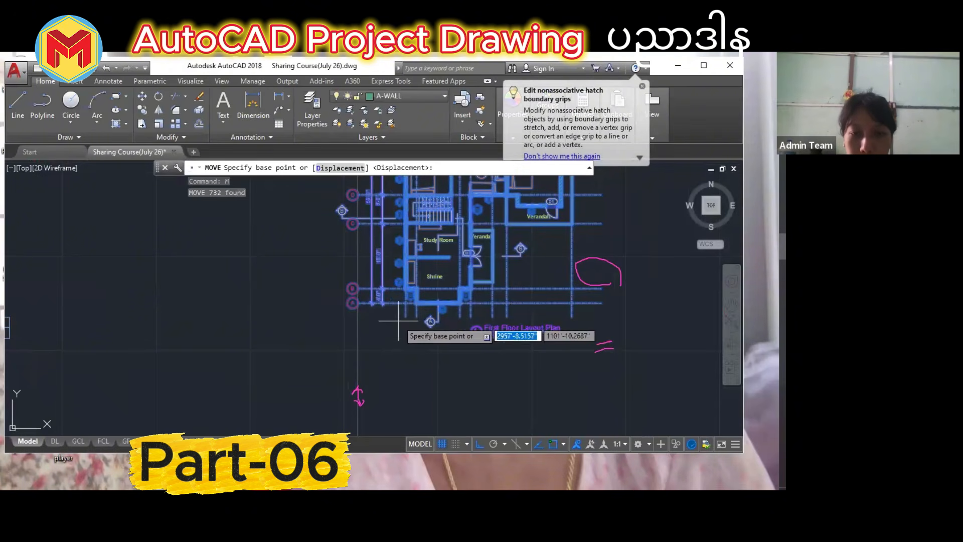
{"action": "left_click", "coordinate": [406, 317]}
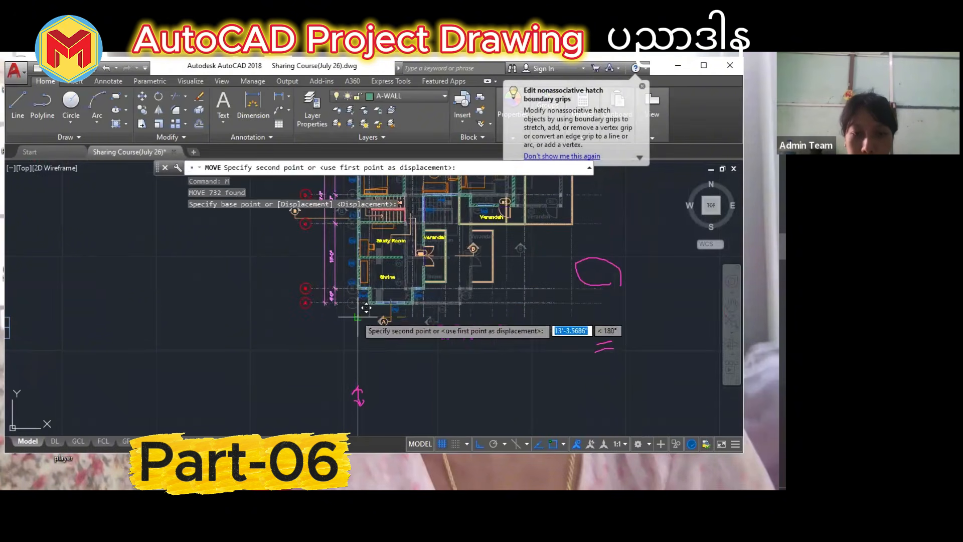
{"action": "left_click", "coordinate": [358, 317]}
{"action": "scroll", "coordinate": [469, 337], "scroll_direction": "down", "scroll_amount": 3}
{"action": "scroll", "coordinate": [420, 327], "scroll_direction": "up", "scroll_amount": 1}
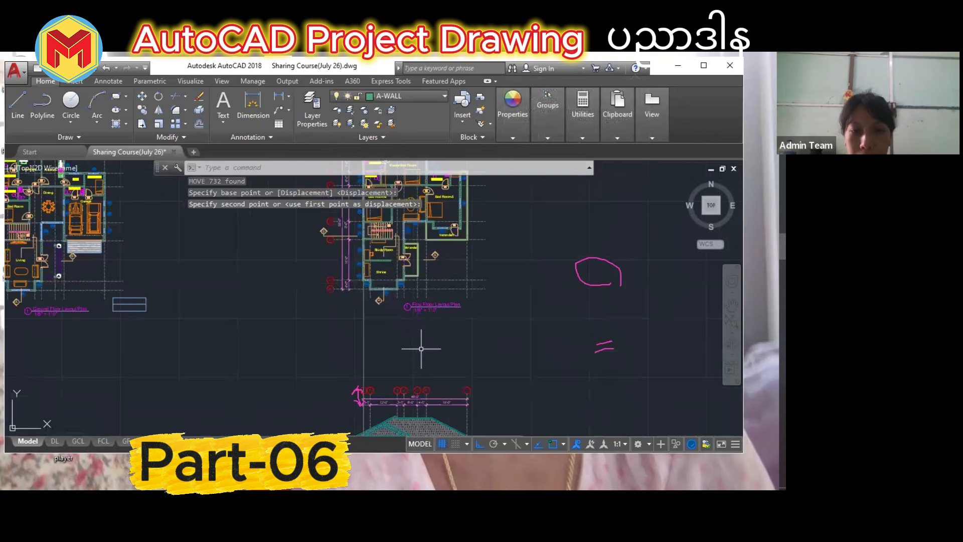
Draw a vertical construction line through the left edge of the left FG1 window in the first floor plan.
{"action": "scroll", "coordinate": [401, 289], "scroll_direction": "up", "scroll_amount": 4}
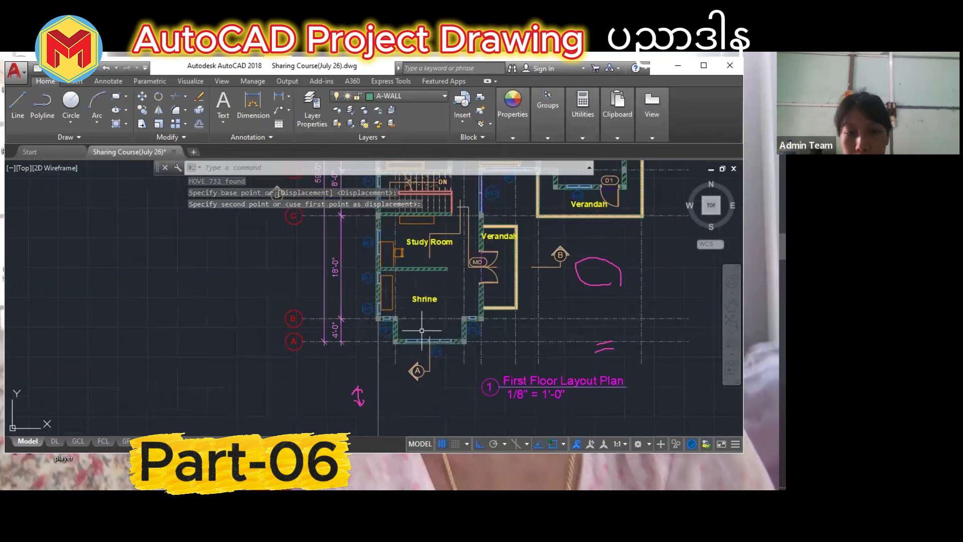
{"action": "scroll", "coordinate": [383, 340], "scroll_direction": "up", "scroll_amount": 2}
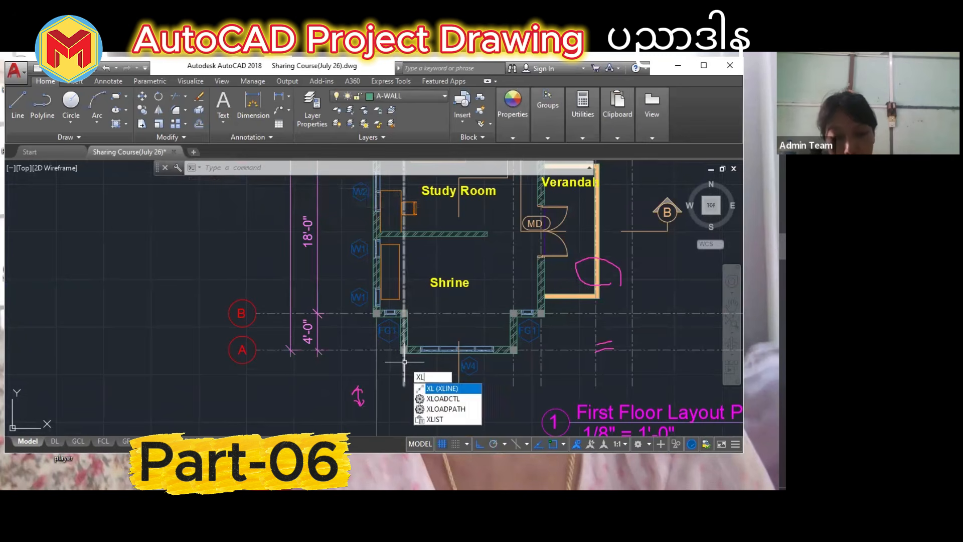
{"action": "key", "text": "Return"}
{"action": "type", "text": "v"}
{"action": "key", "text": "Return"}
{"action": "scroll", "coordinate": [406, 334], "scroll_direction": "up", "scroll_amount": 5}
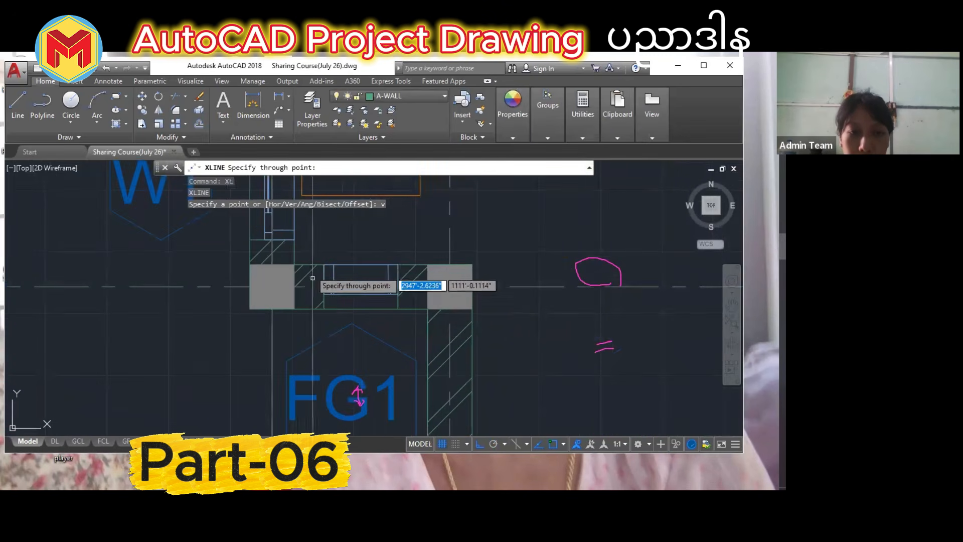
{"action": "left_click", "coordinate": [325, 266]}
{"action": "key", "text": "Return"}
Copy the leftmost narrow ground floor window straight up so its base sits on the first floor line, aligned with the FG1 construction line.
{"action": "scroll", "coordinate": [424, 307], "scroll_direction": "down", "scroll_amount": 10}
{"action": "middle_click_drag", "start_coordinate": [408, 363], "coordinate": [423, 154]}
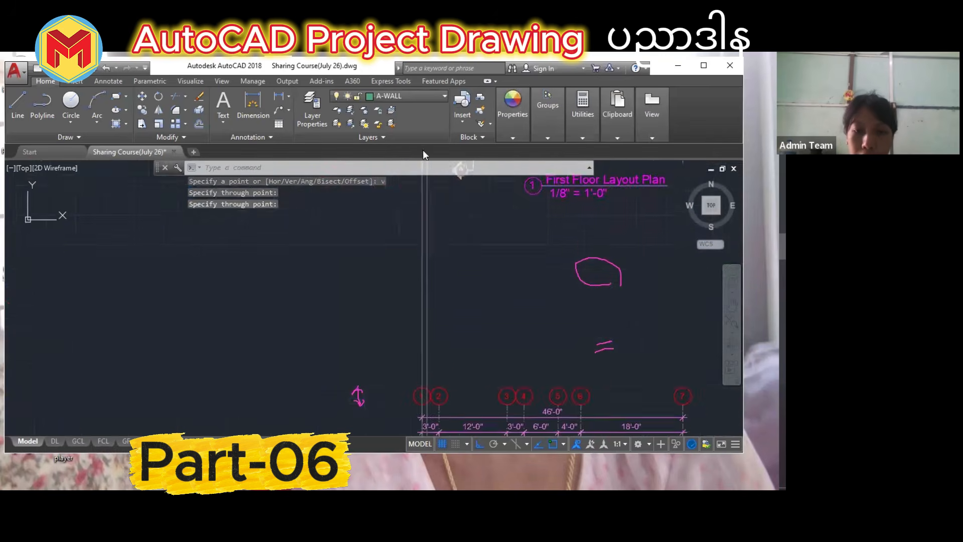
{"action": "scroll", "coordinate": [422, 217], "scroll_direction": "down", "scroll_amount": 4}
{"action": "scroll", "coordinate": [440, 357], "scroll_direction": "up", "scroll_amount": 8}
{"action": "scroll", "coordinate": [456, 285], "scroll_direction": "down", "scroll_amount": 7}
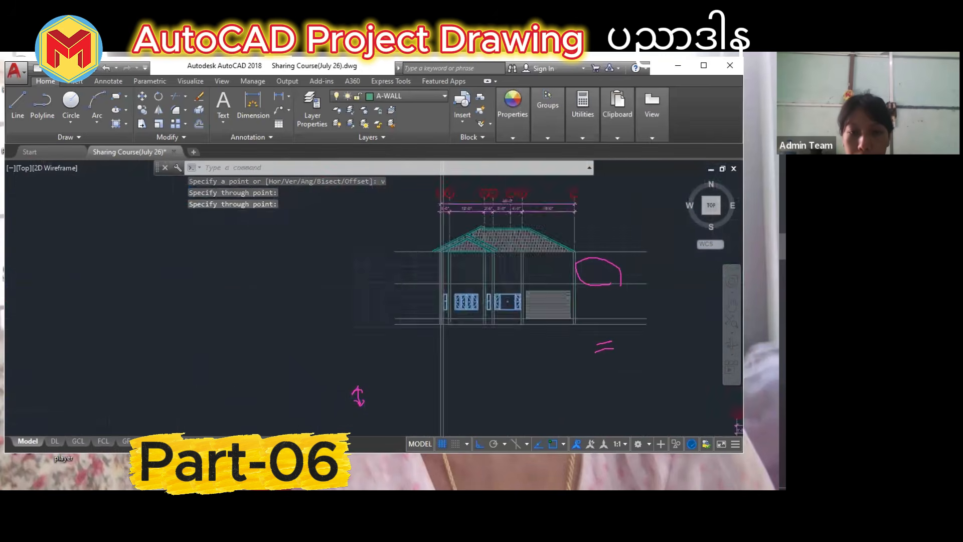
{"action": "scroll", "coordinate": [457, 286], "scroll_direction": "down", "scroll_amount": 10}
{"action": "middle_click", "coordinate": [464, 284]}
{"action": "middle_click", "coordinate": [464, 284]}
{"action": "scroll", "coordinate": [507, 276], "scroll_direction": "up", "scroll_amount": 10}
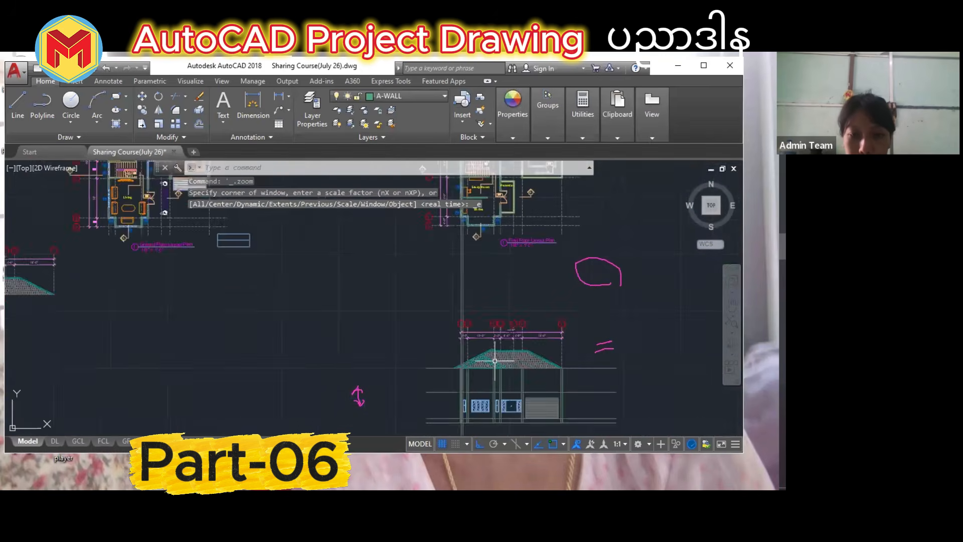
{"action": "scroll", "coordinate": [510, 412], "scroll_direction": "up", "scroll_amount": 7}
{"action": "mouse_move", "coordinate": [344, 394]}
{"action": "middle_mouse_down"}
{"action": "mouse_move", "coordinate": [342, 355]}
{"action": "mouse_move", "coordinate": [380, 278]}
{"action": "middle_mouse_up"}
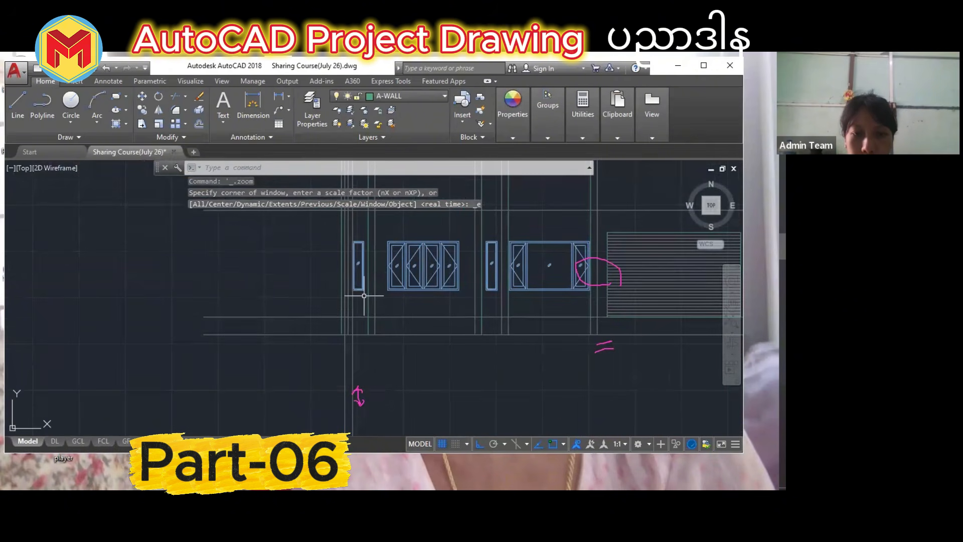
{"action": "middle_click_drag", "start_coordinate": [364, 295], "coordinate": [371, 341]}
{"action": "left_click_drag", "start_coordinate": [319, 275], "coordinate": [392, 354]}
{"action": "type", "text": "co"}
{"action": "key", "text": "space"}
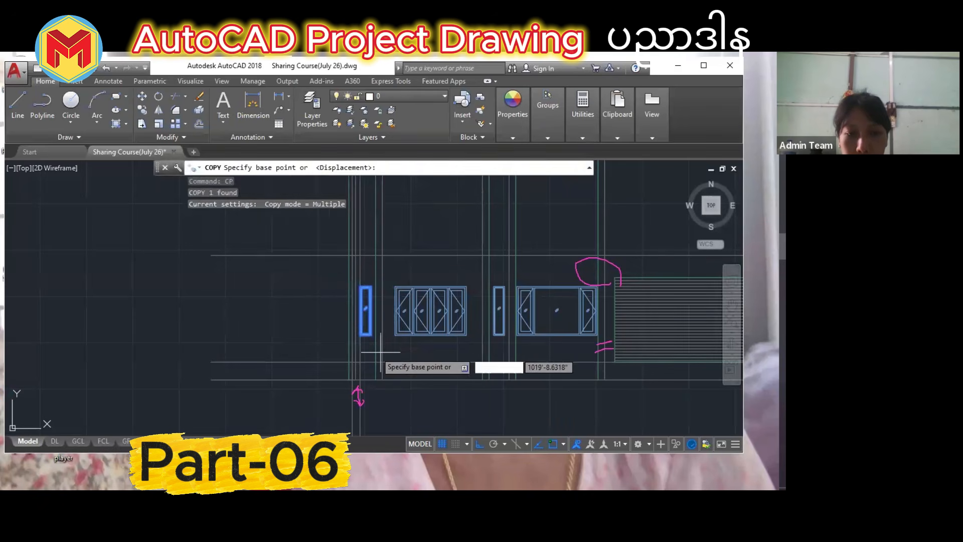
{"action": "scroll", "coordinate": [364, 346], "scroll_direction": "up", "scroll_amount": 2}
{"action": "left_click", "coordinate": [358, 328]}
{"action": "scroll", "coordinate": [374, 290], "scroll_direction": "down", "scroll_amount": 2}
{"action": "middle_click_drag", "start_coordinate": [375, 287], "coordinate": [401, 424]}
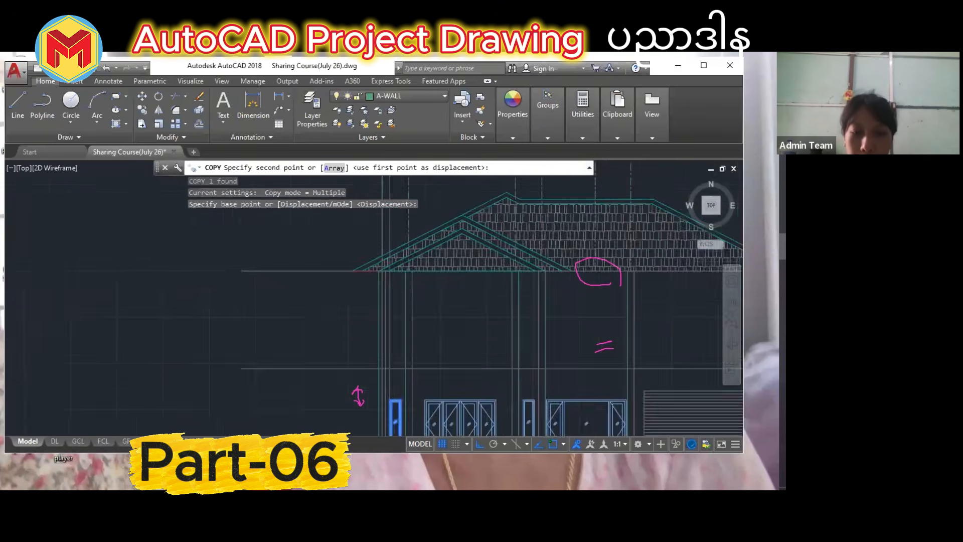
{"action": "scroll", "coordinate": [411, 331], "scroll_direction": "up", "scroll_amount": 2}
{"action": "scroll", "coordinate": [387, 396], "scroll_direction": "up", "scroll_amount": 4}
{"action": "scroll", "coordinate": [385, 396], "scroll_direction": "down", "scroll_amount": 2}
{"action": "scroll", "coordinate": [390, 390], "scroll_direction": "up", "scroll_amount": 2}
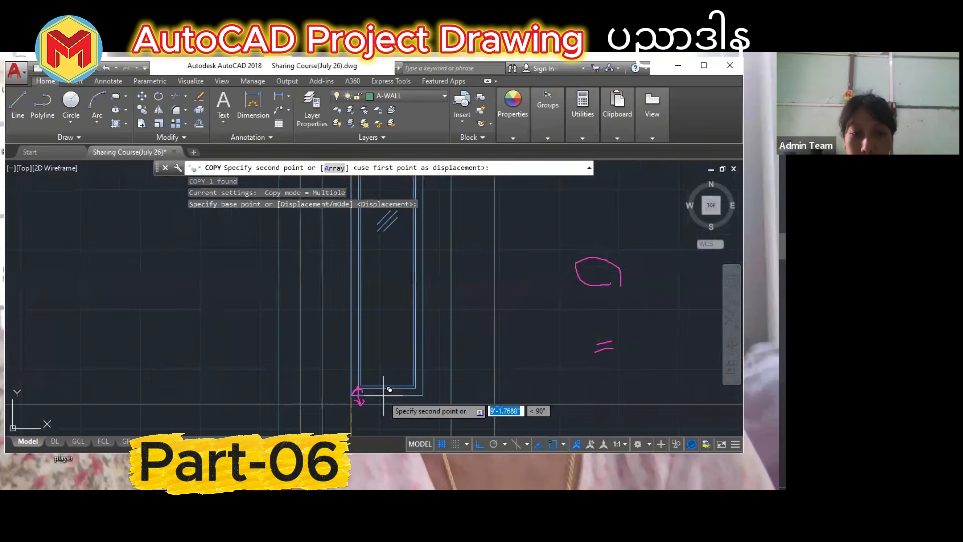
{"action": "left_click", "coordinate": [359, 398]}
{"action": "key", "text": "Return"}
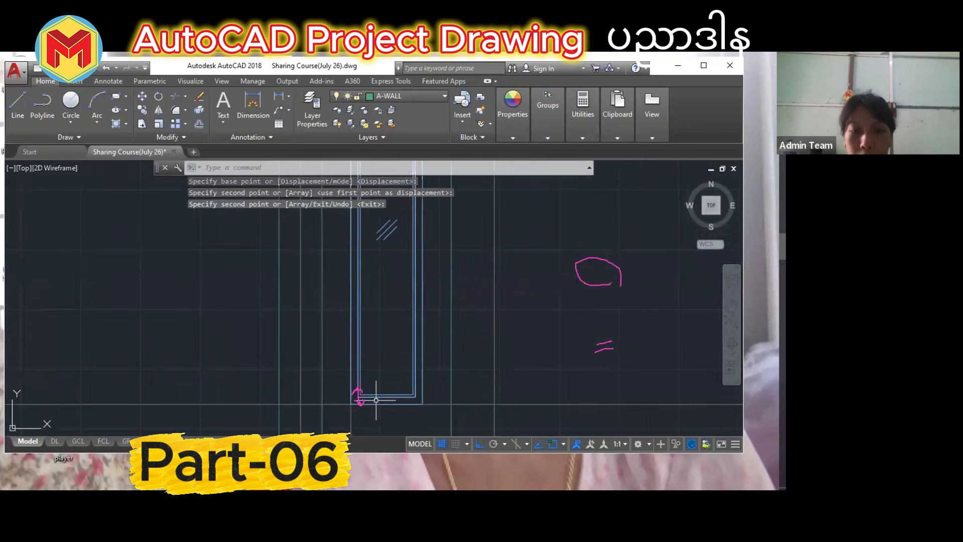
Delete the two vertical construction lines running between the first floor plan and the elevation.
{"action": "scroll", "coordinate": [389, 361], "scroll_direction": "down", "scroll_amount": 4}
{"action": "scroll", "coordinate": [377, 271], "scroll_direction": "up", "scroll_amount": 4}
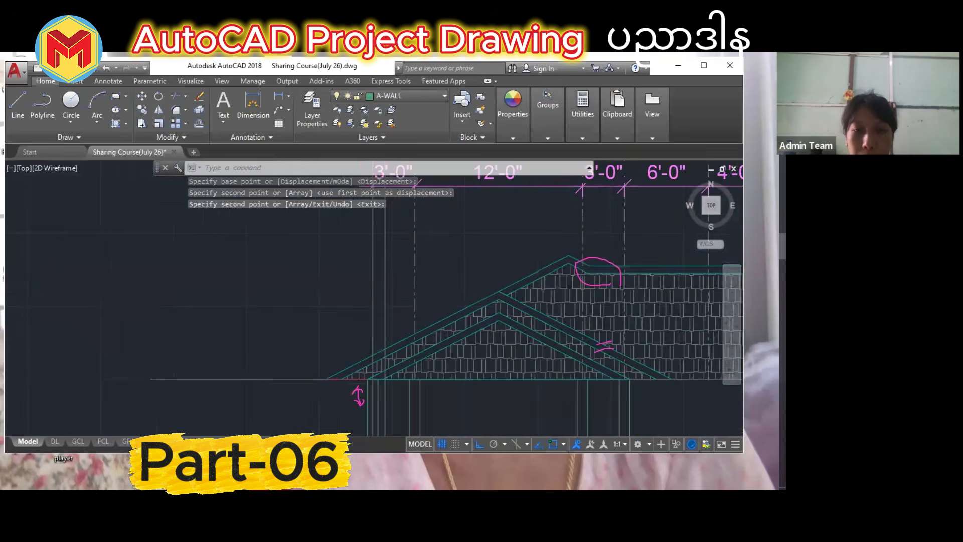
{"action": "scroll", "coordinate": [380, 311], "scroll_direction": "down", "scroll_amount": 10}
{"action": "scroll", "coordinate": [397, 275], "scroll_direction": "up", "scroll_amount": 4}
{"action": "left_click_drag", "start_coordinate": [396, 279], "coordinate": [353, 283]}
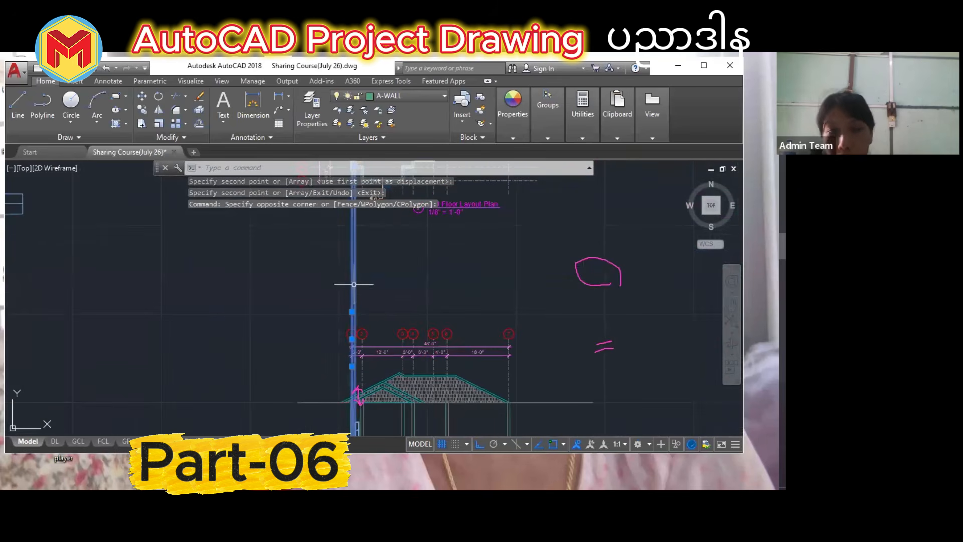
{"action": "scroll", "coordinate": [367, 295], "scroll_direction": "up", "scroll_amount": 1}
{"action": "middle_click_drag", "start_coordinate": [368, 296], "coordinate": [409, 423]}
{"action": "middle_click_drag", "start_coordinate": [389, 345], "coordinate": [427, 431]}
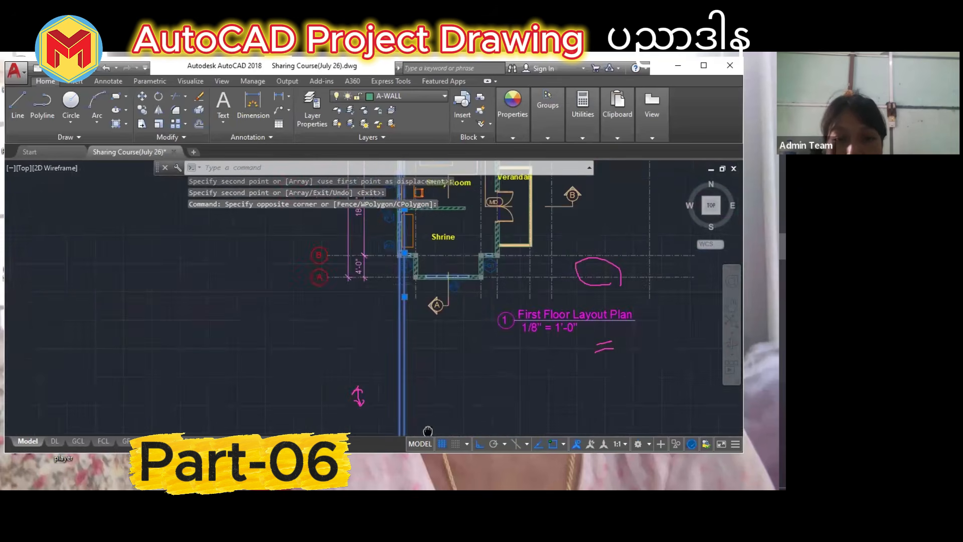
{"action": "scroll", "coordinate": [408, 279], "scroll_direction": "up", "scroll_amount": 5}
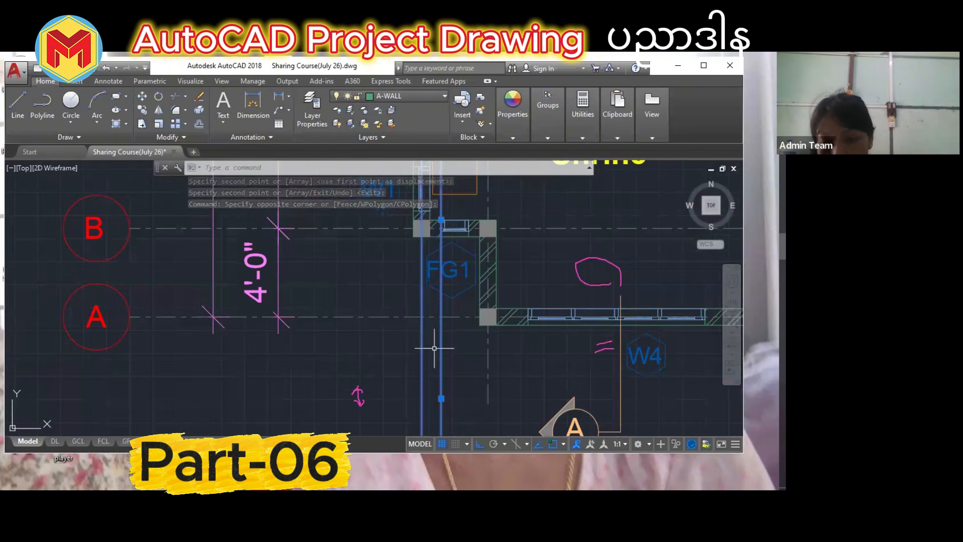
{"action": "key", "text": "Delete"}
{"action": "scroll", "coordinate": [435, 361], "scroll_direction": "down", "scroll_amount": 3}
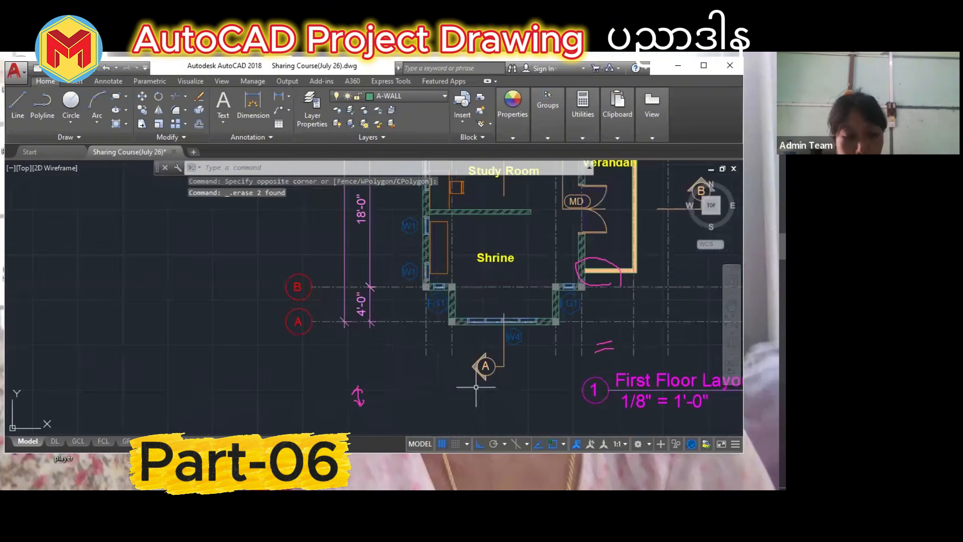
Draw a vertical construction line through the left edge of the W4 window in the first floor plan.
{"action": "middle_click_drag", "start_coordinate": [477, 387], "coordinate": [415, 337]}
{"action": "type", "text": "xl"}
{"action": "key", "text": "Return"}
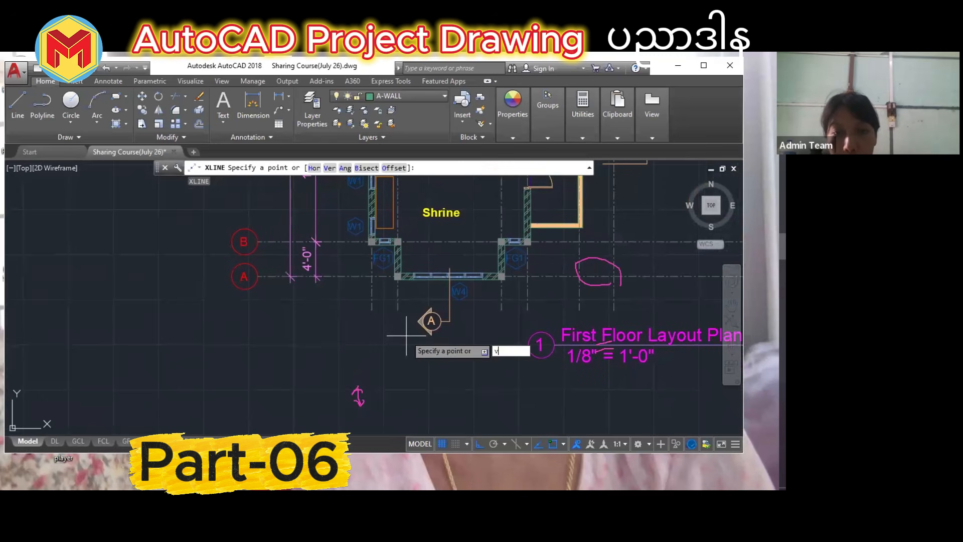
{"action": "type", "text": "v"}
{"action": "key", "text": "Return"}
{"action": "scroll", "coordinate": [420, 286], "scroll_direction": "up", "scroll_amount": 5}
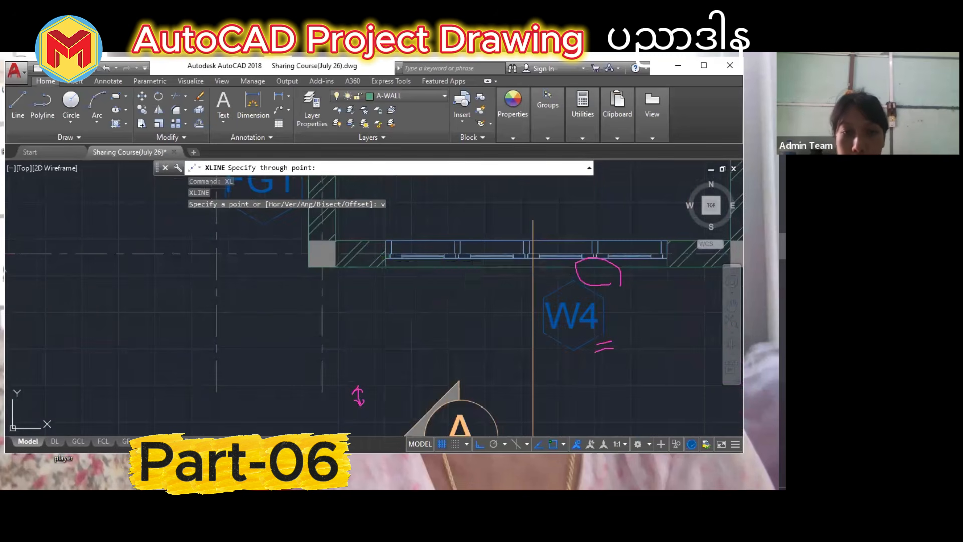
{"action": "left_click", "coordinate": [386, 258]}
{"action": "key", "text": "Return"}
Copy the four-panel ground floor window straight up so its base sits on the first floor line, aligned with the W4 construction line.
{"action": "scroll", "coordinate": [387, 271], "scroll_direction": "down", "scroll_amount": 10}
{"action": "middle_click_drag", "start_coordinate": [393, 409], "coordinate": [416, 216]}
{"action": "scroll", "coordinate": [392, 241], "scroll_direction": "up", "scroll_amount": 4}
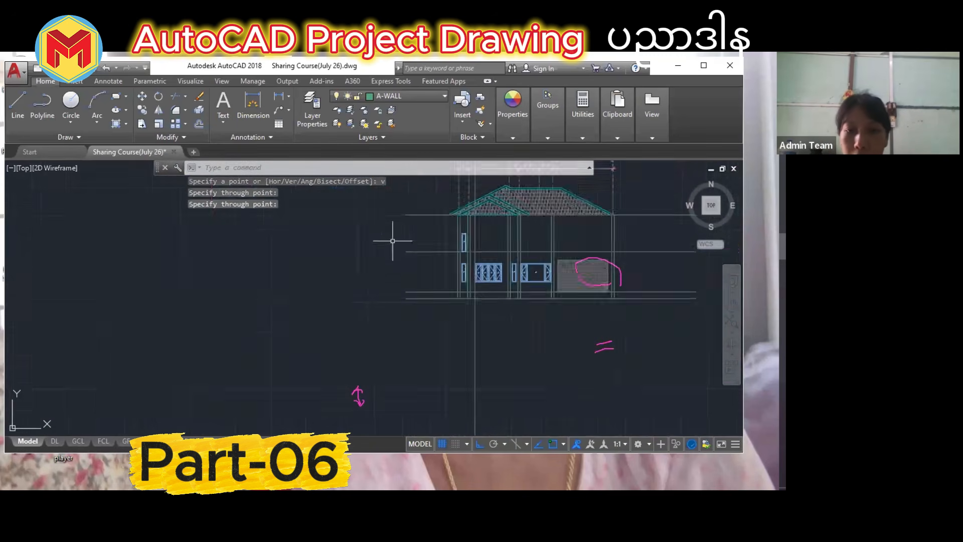
{"action": "scroll", "coordinate": [487, 261], "scroll_direction": "up", "scroll_amount": 5}
{"action": "left_click", "coordinate": [425, 267]}
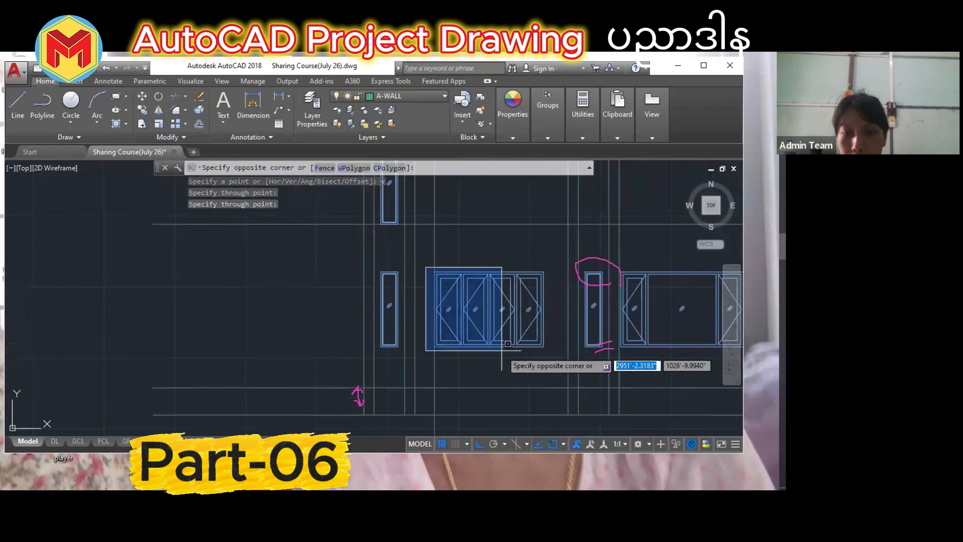
{"action": "left_click", "coordinate": [549, 359]}
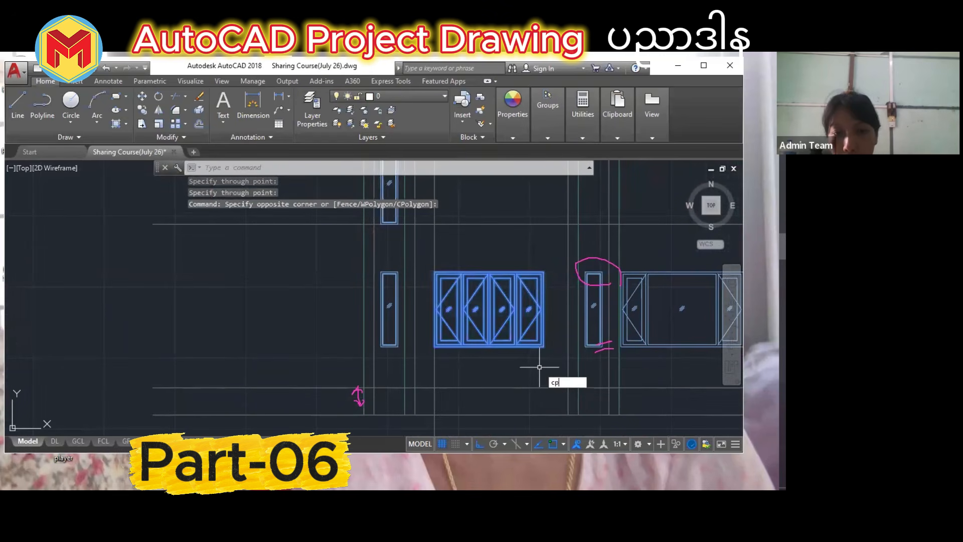
{"action": "type", "text": "cp"}
{"action": "key", "text": "Return"}
{"action": "left_click", "coordinate": [435, 347]}
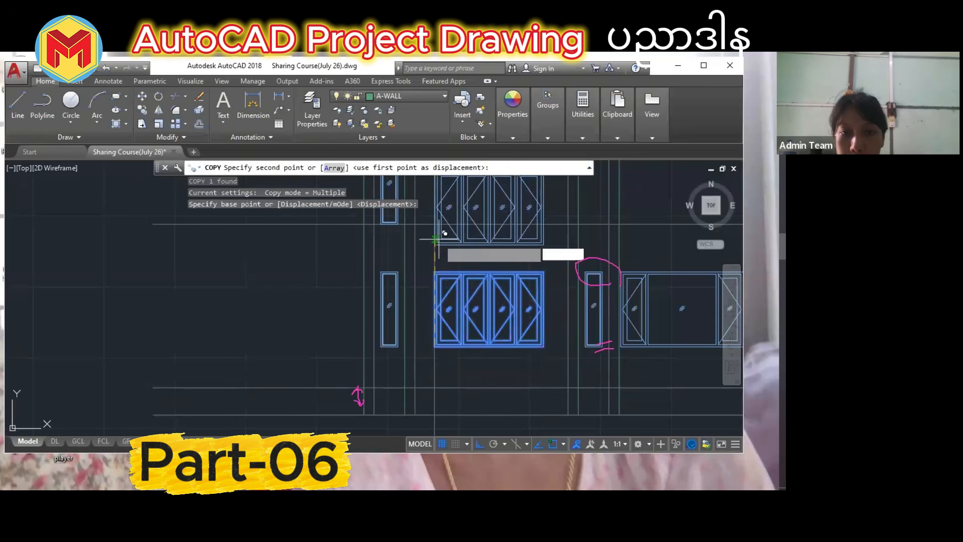
{"action": "left_click", "coordinate": [435, 239]}
Draw a vertical construction line through the left edge of the right FG1 window in the first floor plan.
{"action": "scroll", "coordinate": [436, 251], "scroll_direction": "down", "scroll_amount": 6}
{"action": "middle_click_drag", "start_coordinate": [437, 271], "coordinate": [437, 331]}
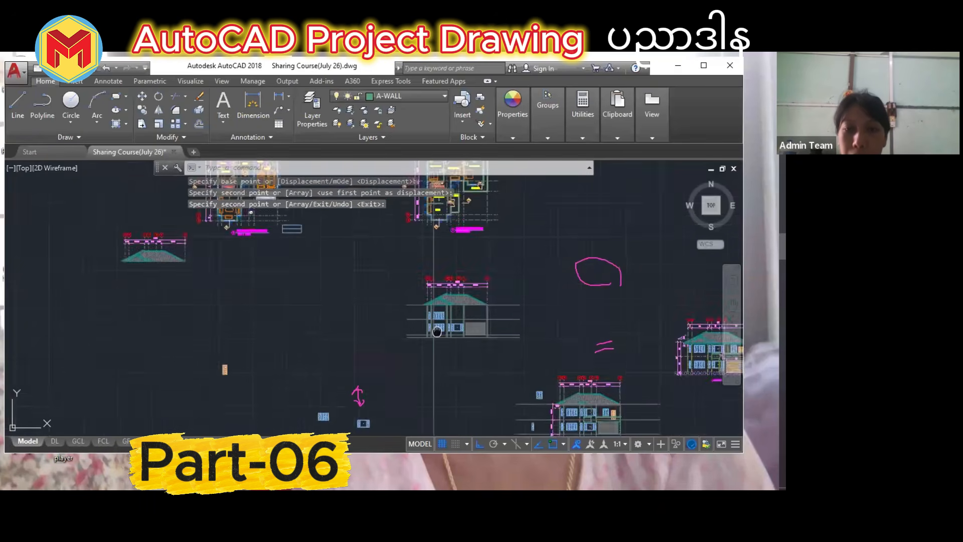
{"action": "scroll", "coordinate": [457, 291], "scroll_direction": "up", "scroll_amount": 5}
{"action": "mouse_move", "coordinate": [457, 291]}
{"action": "middle_mouse_down"}
{"action": "mouse_move", "coordinate": [469, 275]}
{"action": "mouse_move", "coordinate": [467, 307]}
{"action": "middle_mouse_up"}
{"action": "scroll", "coordinate": [466, 305], "scroll_direction": "down", "scroll_amount": 7}
{"action": "scroll", "coordinate": [455, 262], "scroll_direction": "up", "scroll_amount": 9}
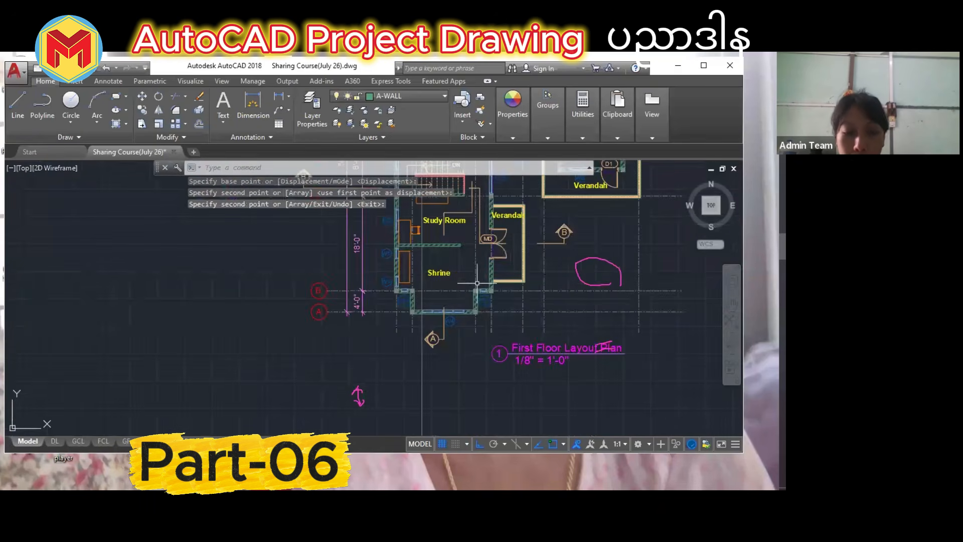
{"action": "type", "text": "xl"}
{"action": "key", "text": "Return"}
{"action": "type", "text": "v"}
{"action": "key", "text": "Return"}
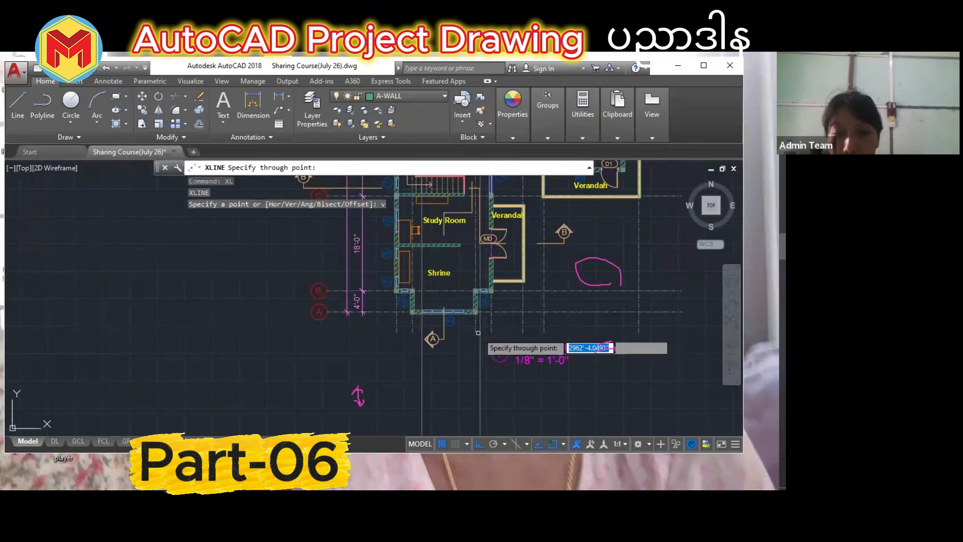
{"action": "scroll", "coordinate": [477, 316], "scroll_direction": "up", "scroll_amount": 5}
{"action": "scroll", "coordinate": [519, 271], "scroll_direction": "up", "scroll_amount": 1}
{"action": "scroll", "coordinate": [490, 306], "scroll_direction": "down", "scroll_amount": 4}
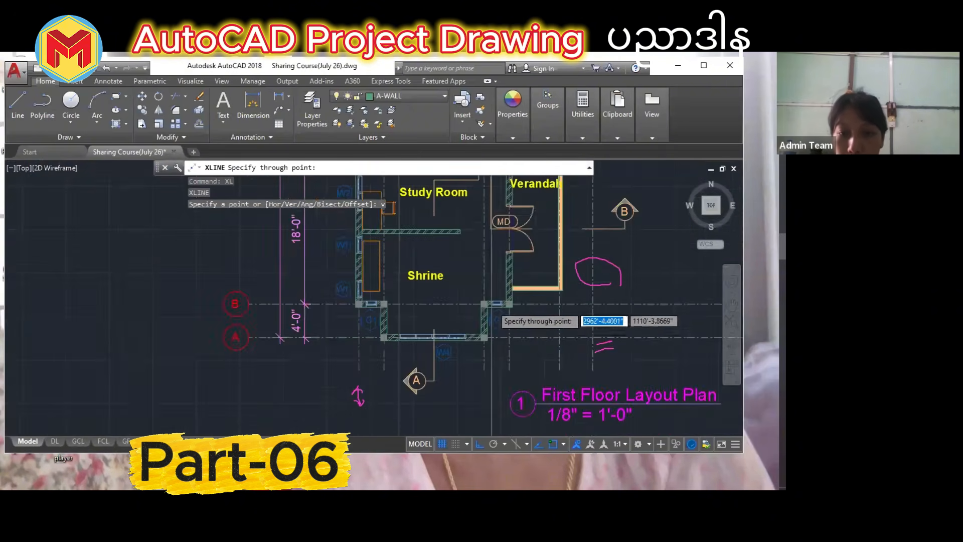
{"action": "scroll", "coordinate": [488, 306], "scroll_direction": "up", "scroll_amount": 5}
{"action": "key", "text": "Return"}
{"action": "scroll", "coordinate": [484, 306], "scroll_direction": "down", "scroll_amount": 8}
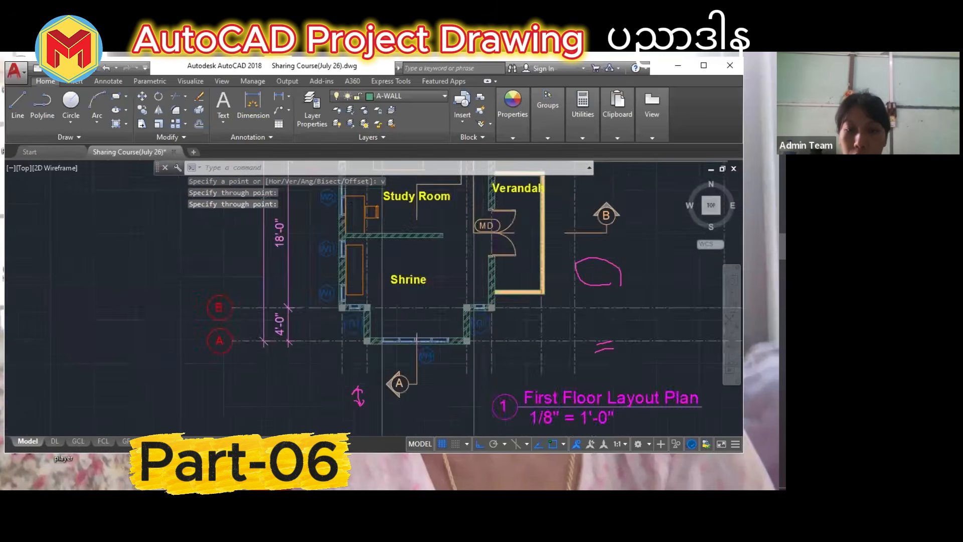
Copy the second narrow ground floor window up to the first floor line, aligned with the right FG1 construction line.
{"action": "middle_click_drag", "start_coordinate": [469, 382], "coordinate": [445, 220]}
{"action": "scroll", "coordinate": [448, 324], "scroll_direction": "up", "scroll_amount": 5}
{"action": "scroll", "coordinate": [447, 294], "scroll_direction": "up", "scroll_amount": 4}
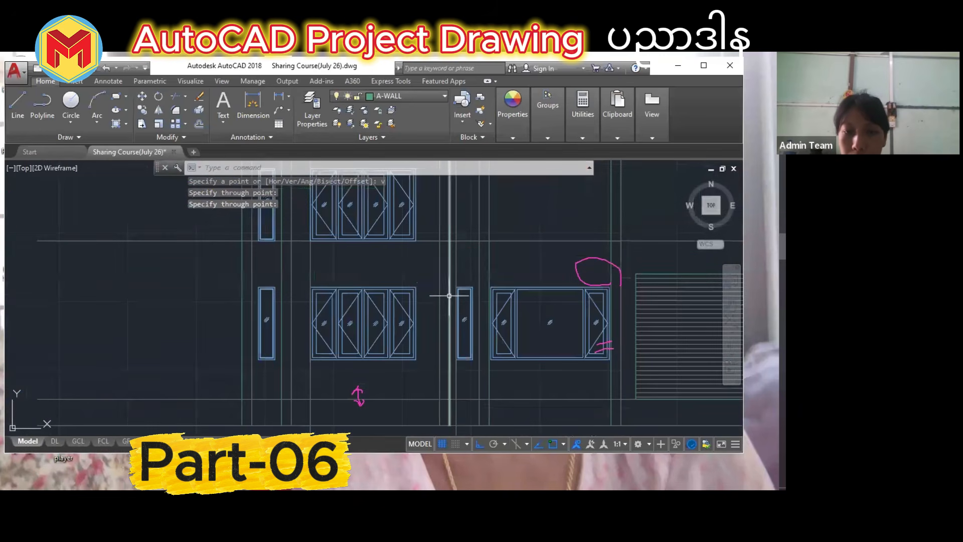
{"action": "left_click", "coordinate": [479, 382]}
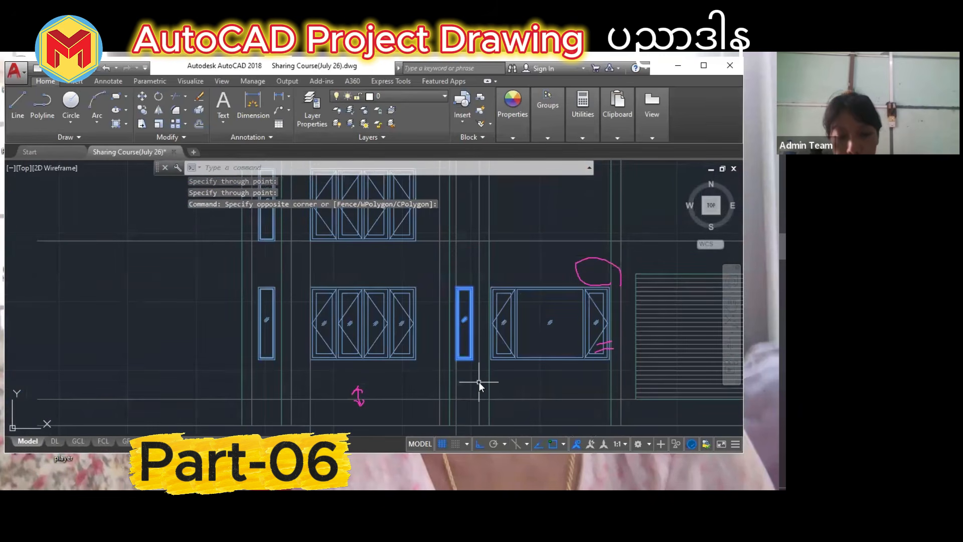
{"action": "key", "text": "Return"}
{"action": "left_click", "coordinate": [457, 359]}
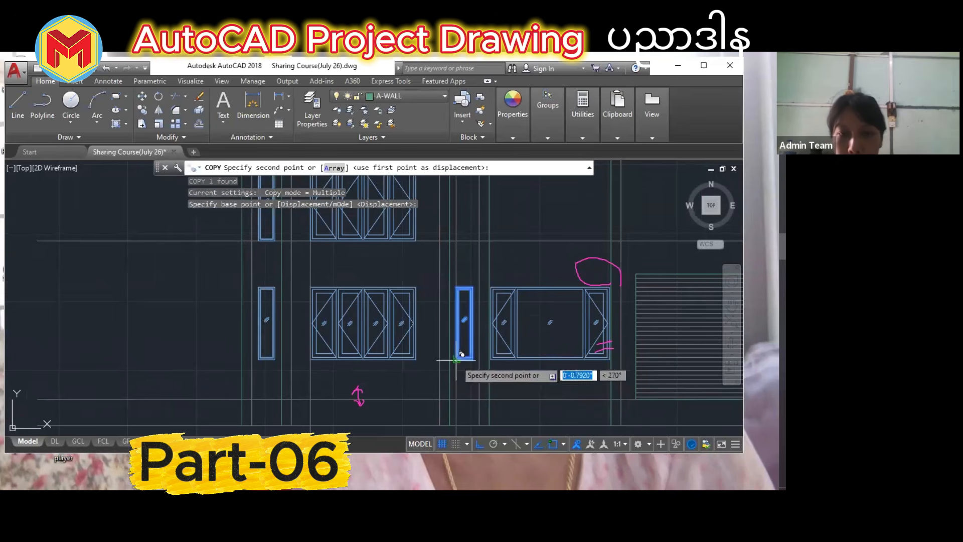
{"action": "middle_click_drag", "start_coordinate": [456, 359], "coordinate": [460, 414]}
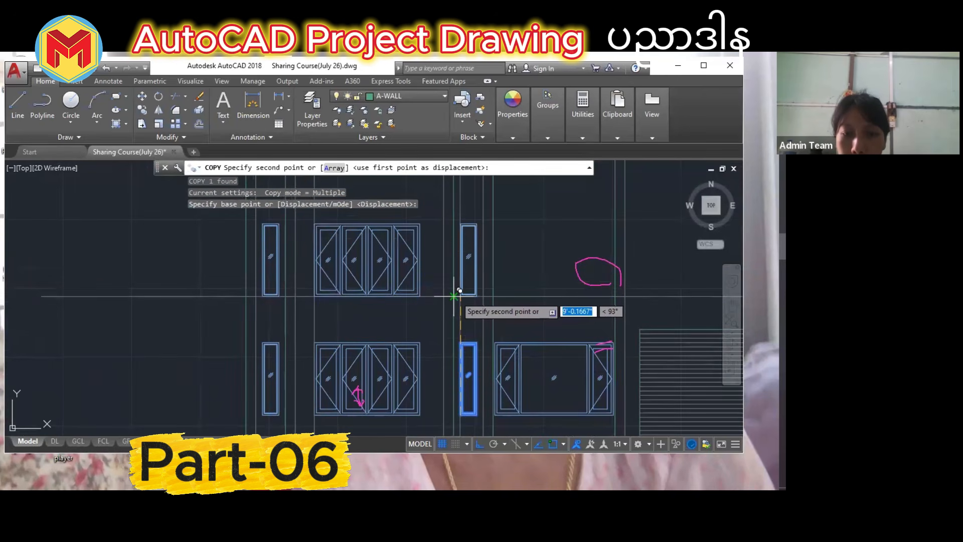
{"action": "scroll", "coordinate": [460, 290], "scroll_direction": "up", "scroll_amount": 4}
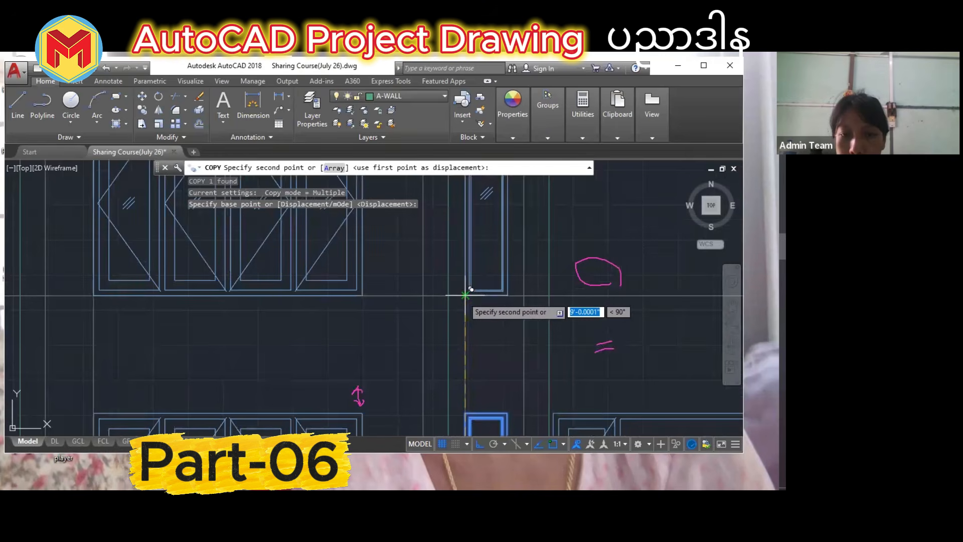
{"action": "left_click", "coordinate": [468, 299]}
{"action": "key", "text": "Return"}
Delete the two vertical construction lines running between the first floor plan and the elevation.
{"action": "scroll", "coordinate": [469, 306], "scroll_direction": "down", "scroll_amount": 6}
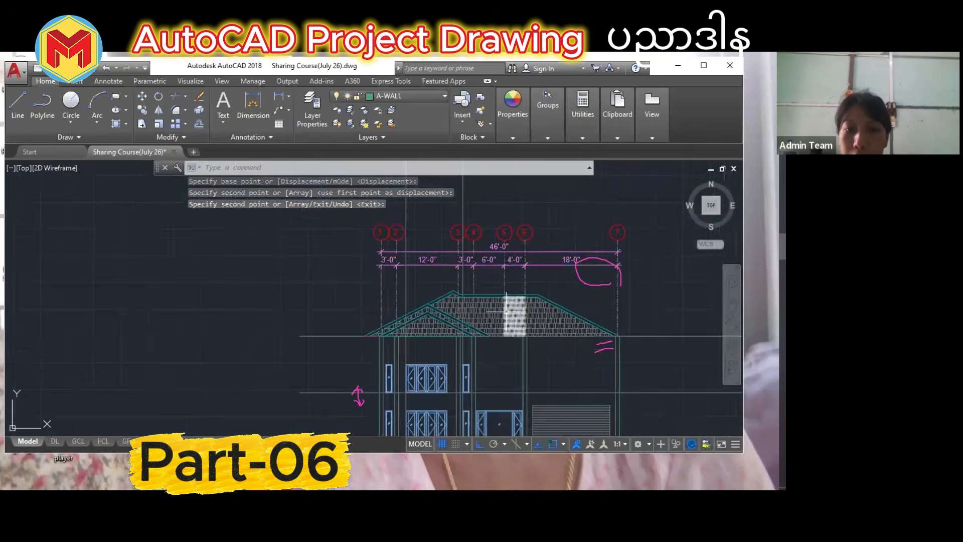
{"action": "scroll", "coordinate": [506, 312], "scroll_direction": "down", "scroll_amount": 3}
{"action": "middle_click_drag", "start_coordinate": [501, 273], "coordinate": [491, 335]}
{"action": "scroll", "coordinate": [465, 320], "scroll_direction": "up", "scroll_amount": 4}
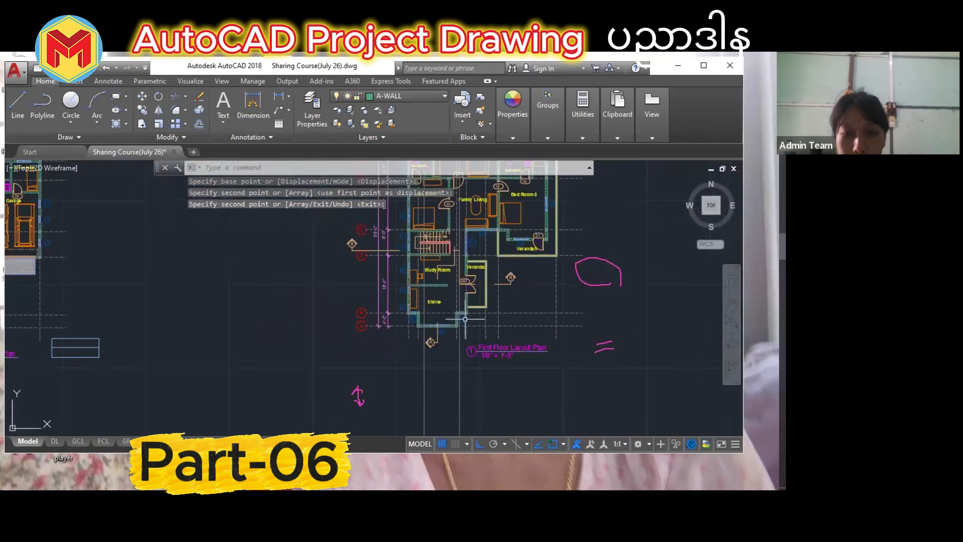
{"action": "left_click", "coordinate": [474, 414]}
{"action": "left_click", "coordinate": [399, 393]}
{"action": "key", "text": "Delete"}
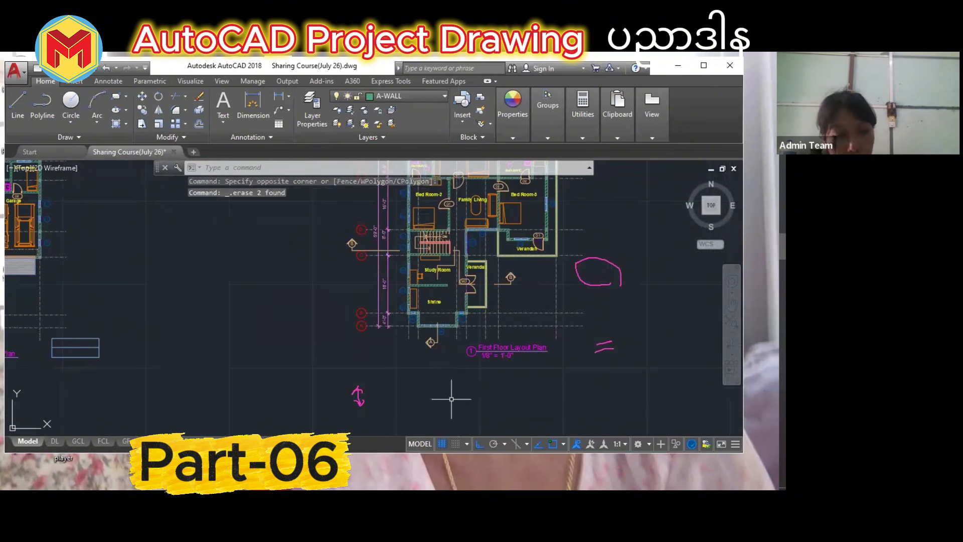
Draw a vertical construction line through the left edge of the W3 window below the Family Living room in the first floor plan.
{"action": "type", "text": "xl"}
{"action": "key", "text": "Return"}
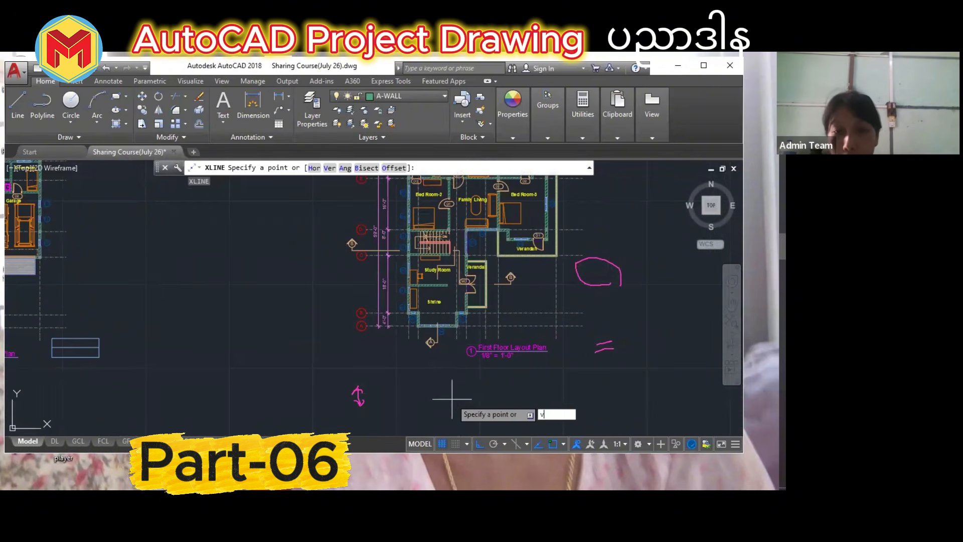
{"action": "type", "text": "v"}
{"action": "key", "text": "Return"}
{"action": "scroll", "coordinate": [488, 216], "scroll_direction": "up", "scroll_amount": 3}
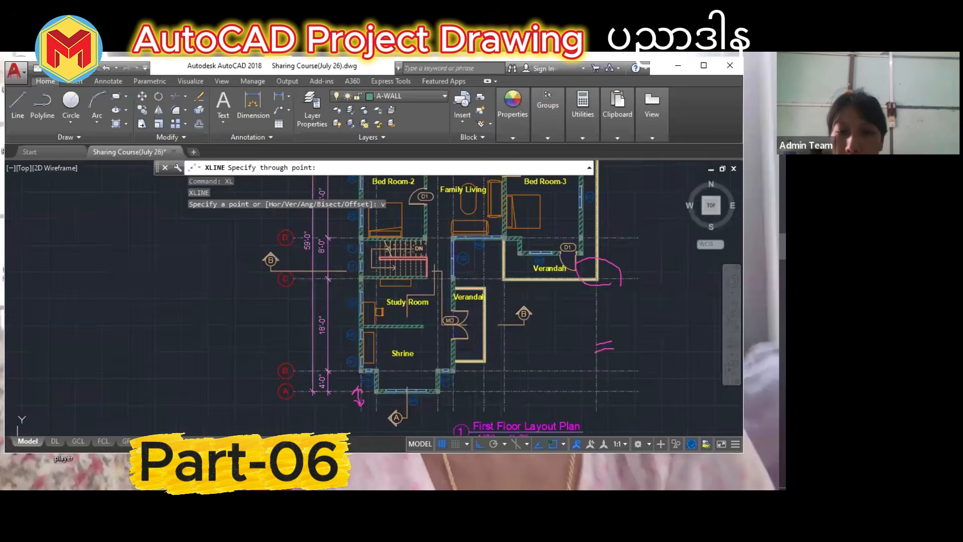
{"action": "scroll", "coordinate": [484, 247], "scroll_direction": "up", "scroll_amount": 2}
{"action": "scroll", "coordinate": [506, 273], "scroll_direction": "down", "scroll_amount": 3}
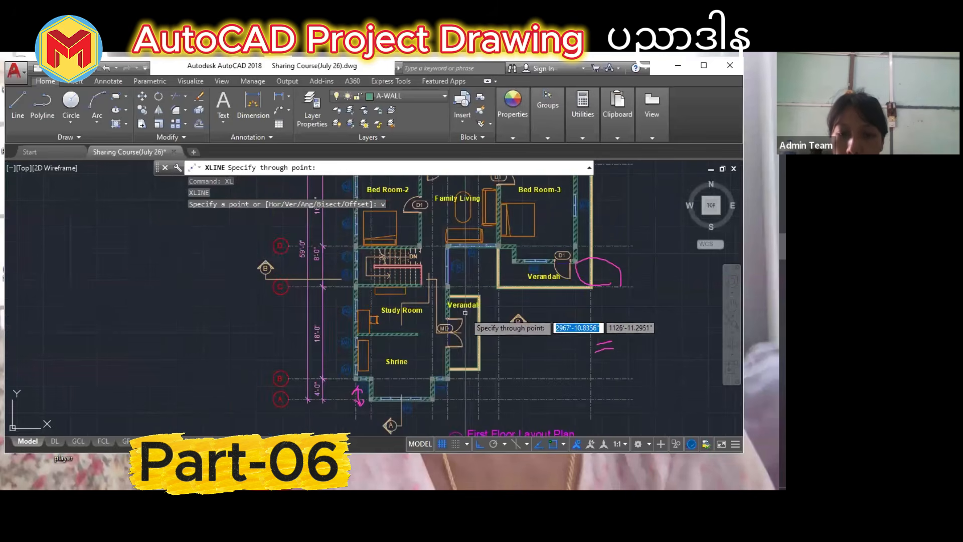
{"action": "scroll", "coordinate": [494, 246], "scroll_direction": "up", "scroll_amount": 3}
{"action": "scroll", "coordinate": [489, 290], "scroll_direction": "up", "scroll_amount": 2}
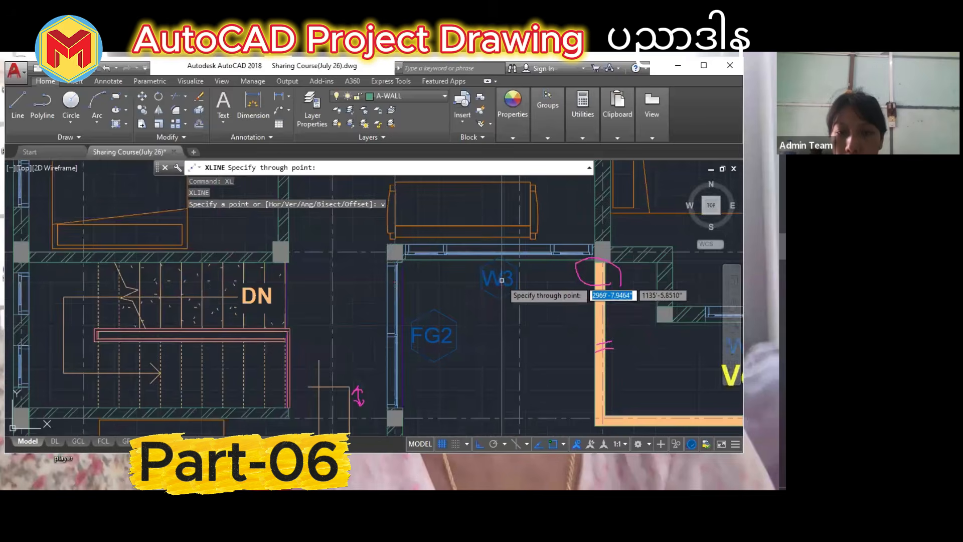
{"action": "scroll", "coordinate": [406, 256], "scroll_direction": "up", "scroll_amount": 3}
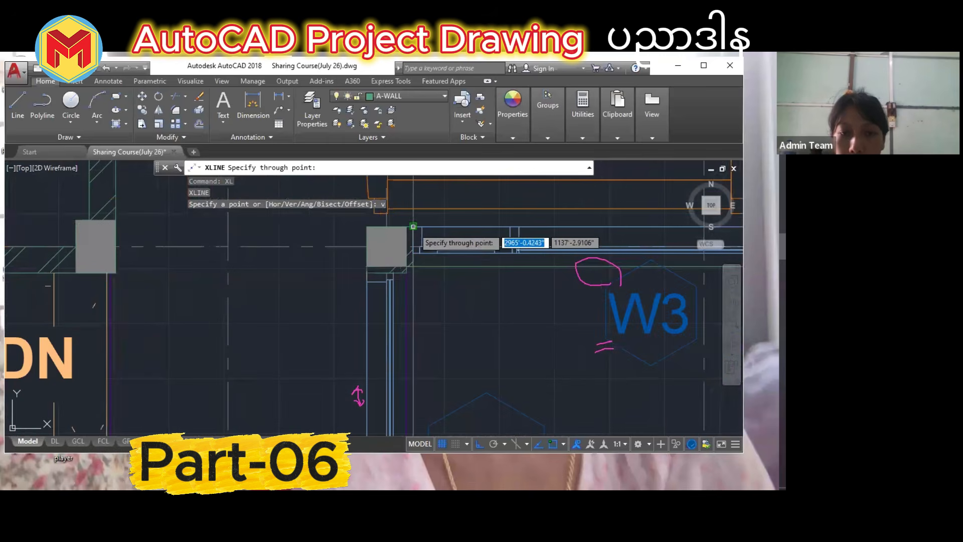
{"action": "left_click", "coordinate": [413, 226]}
{"action": "scroll", "coordinate": [401, 281], "scroll_direction": "down", "scroll_amount": 8}
{"action": "key", "text": "Escape"}
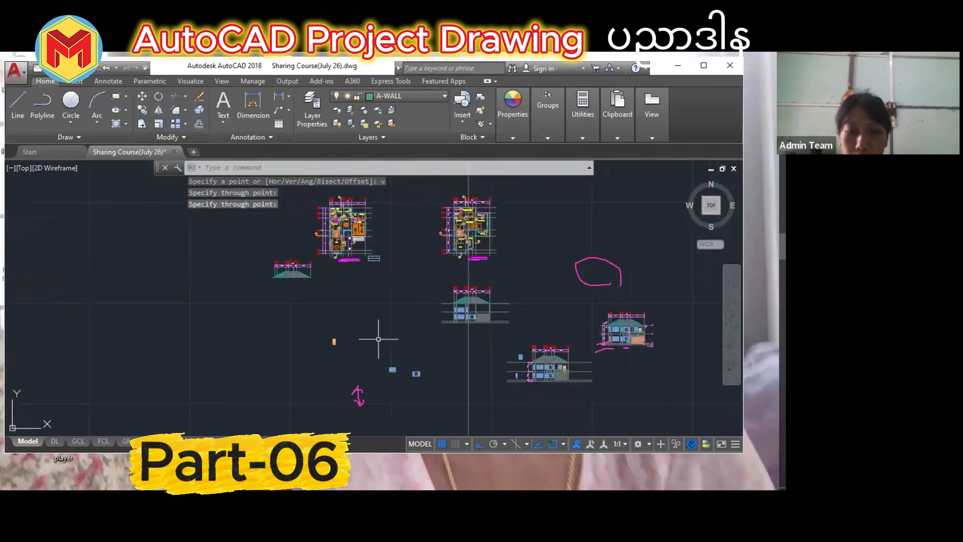
Copy the loose three-panel window from its lower-left corner to where the first floor line meets the W3 construction line.
{"action": "scroll", "coordinate": [402, 371], "scroll_direction": "up", "scroll_amount": 6}
{"action": "left_click", "coordinate": [443, 322]}
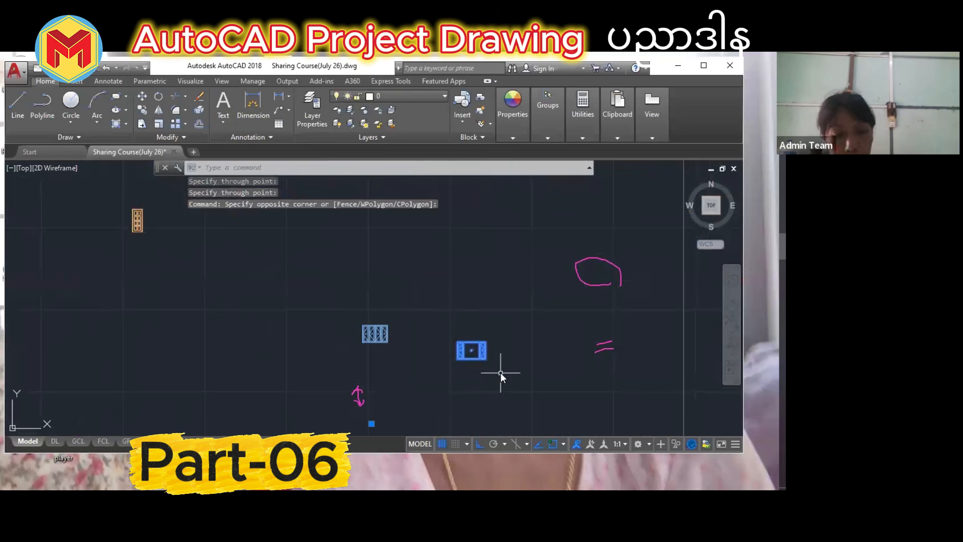
{"action": "type", "text": "cp"}
{"action": "key", "text": "Return"}
{"action": "scroll", "coordinate": [458, 366], "scroll_direction": "up", "scroll_amount": 3}
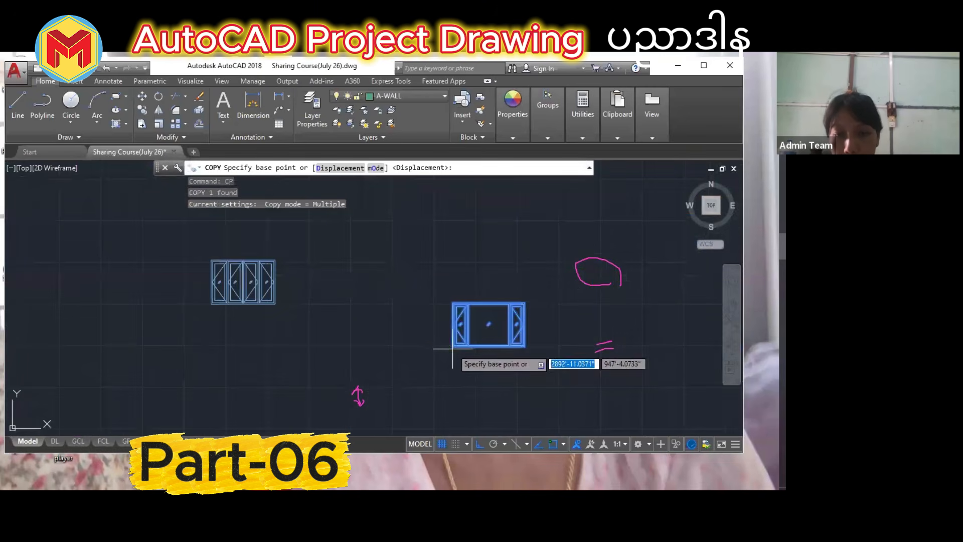
{"action": "left_click", "coordinate": [452, 348]}
{"action": "scroll", "coordinate": [451, 351], "scroll_direction": "down", "scroll_amount": 5}
{"action": "scroll", "coordinate": [452, 251], "scroll_direction": "up", "scroll_amount": 8}
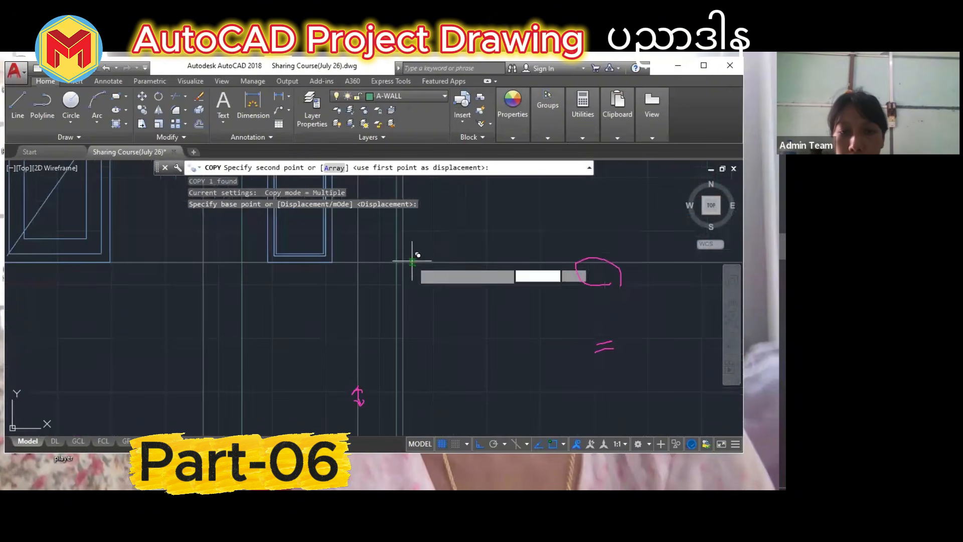
{"action": "left_click", "coordinate": [403, 262]}
{"action": "key", "text": "Return"}
Delete the vertical construction line projected from the W3 window.
{"action": "scroll", "coordinate": [424, 285], "scroll_direction": "down", "scroll_amount": 9}
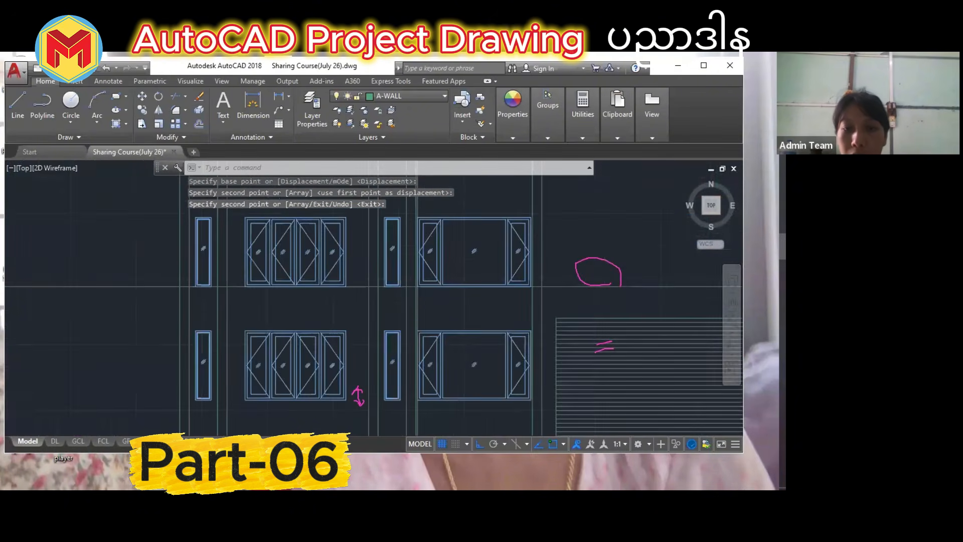
{"action": "scroll", "coordinate": [446, 269], "scroll_direction": "up", "scroll_amount": 2}
{"action": "scroll", "coordinate": [465, 310], "scroll_direction": "down", "scroll_amount": 4}
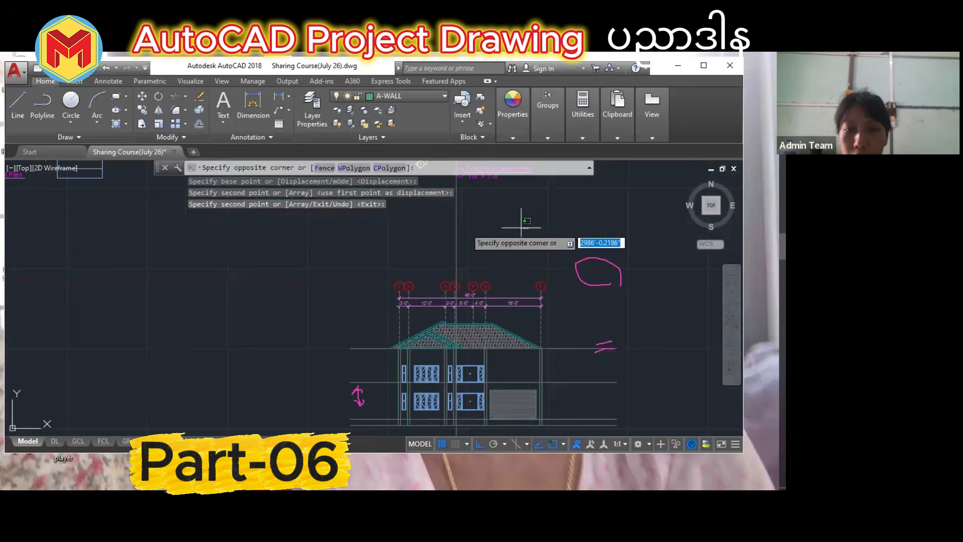
{"action": "left_click", "coordinate": [370, 238]}
{"action": "key", "text": "Delete"}
Draw a vertical construction line through the left edge of the W2 window between Bed Room-3 and its verandah in the first floor plan.
{"action": "scroll", "coordinate": [467, 251], "scroll_direction": "down", "scroll_amount": 3}
{"action": "mouse_move", "coordinate": [467, 251]}
{"action": "middle_mouse_down"}
{"action": "mouse_move", "coordinate": [456, 308]}
{"action": "mouse_move", "coordinate": [403, 432]}
{"action": "middle_mouse_up"}
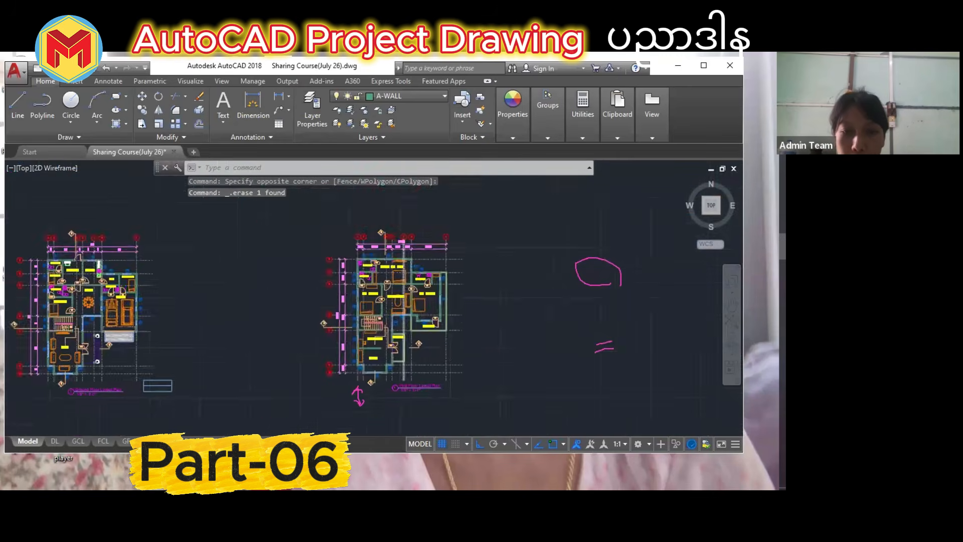
{"action": "scroll", "coordinate": [411, 312], "scroll_direction": "up", "scroll_amount": 4}
{"action": "scroll", "coordinate": [411, 313], "scroll_direction": "up", "scroll_amount": 2}
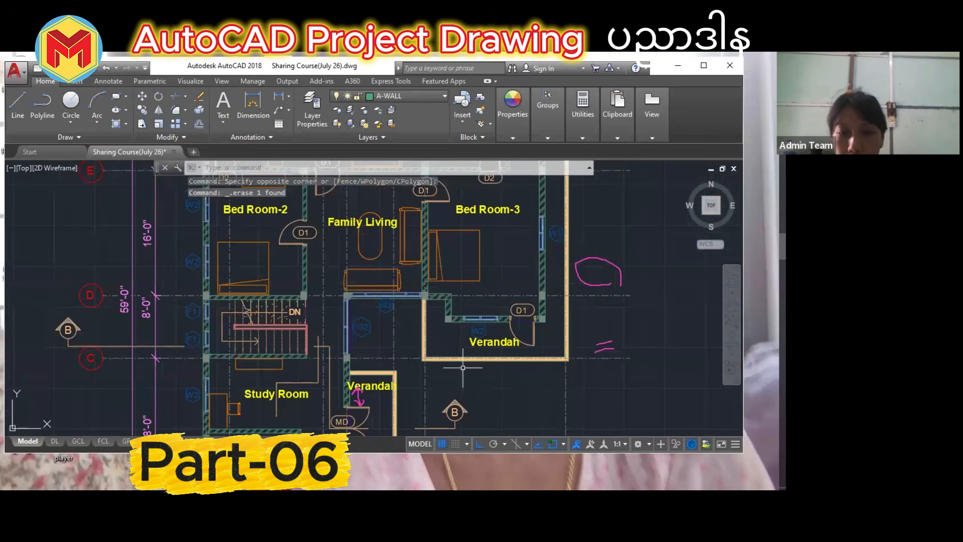
{"action": "middle_click_drag", "start_coordinate": [462, 368], "coordinate": [467, 306]}
{"action": "scroll", "coordinate": [455, 346], "scroll_direction": "down", "scroll_amount": 2}
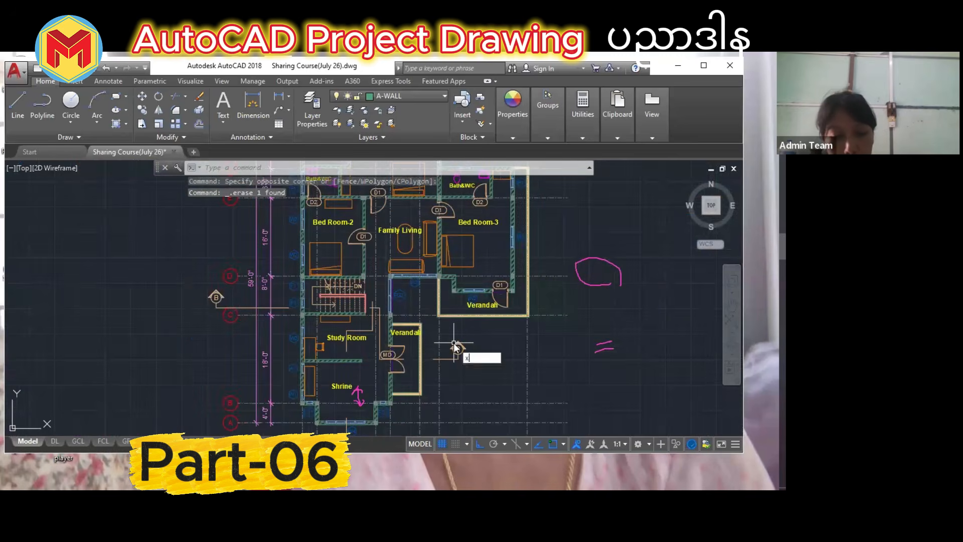
{"action": "type", "text": "l"}
{"action": "key", "text": "Return"}
{"action": "type", "text": "v"}
{"action": "key", "text": "Return"}
{"action": "scroll", "coordinate": [457, 349], "scroll_direction": "up", "scroll_amount": 5}
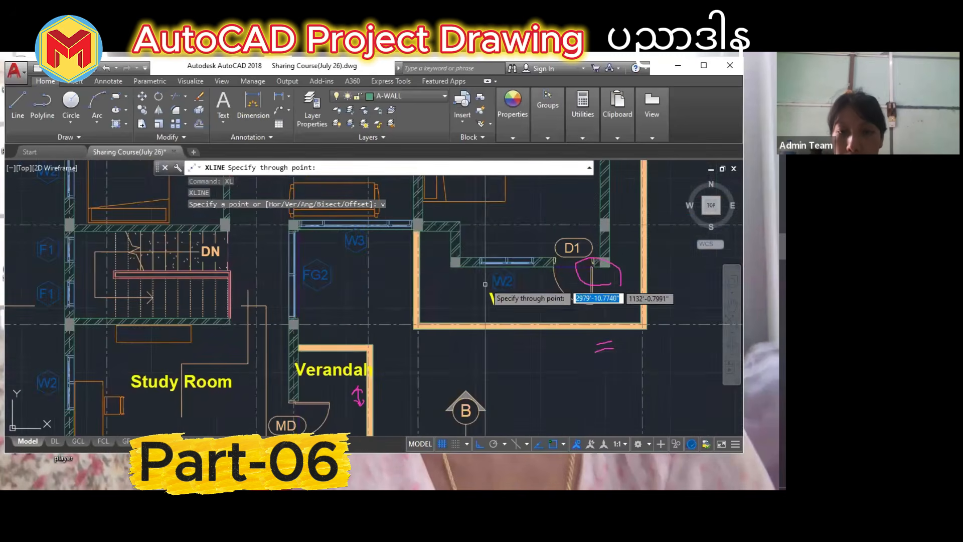
{"action": "scroll", "coordinate": [480, 261], "scroll_direction": "up", "scroll_amount": 4}
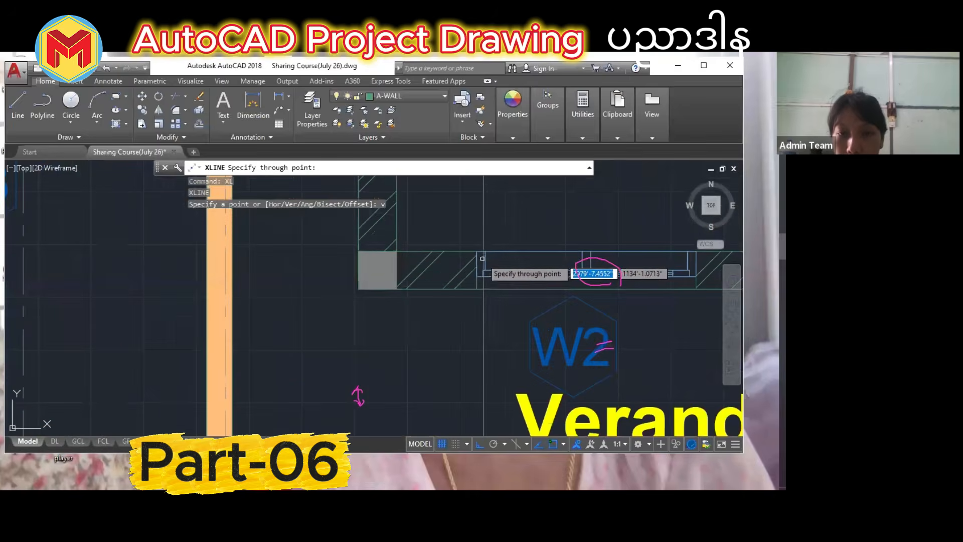
{"action": "left_click", "coordinate": [477, 256]}
{"action": "scroll", "coordinate": [481, 256], "scroll_direction": "down", "scroll_amount": 4}
{"action": "key", "text": "Return"}
{"action": "scroll", "coordinate": [485, 351], "scroll_direction": "down", "scroll_amount": 10}
{"action": "middle_click_drag", "start_coordinate": [486, 359], "coordinate": [520, 169]}
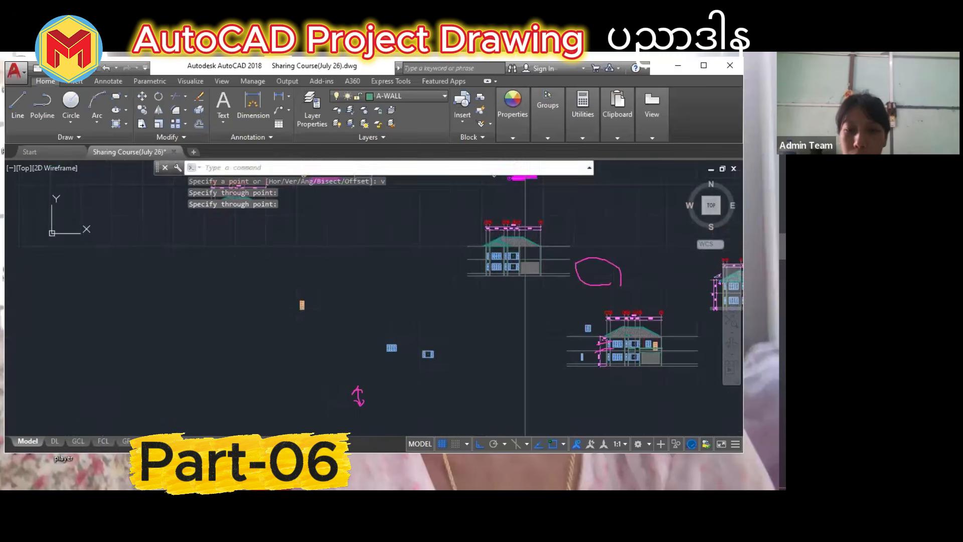
{"action": "scroll", "coordinate": [491, 266], "scroll_direction": "up", "scroll_amount": 6}
{"action": "scroll", "coordinate": [501, 288], "scroll_direction": "down", "scroll_amount": 4}
{"action": "middle_click_drag", "start_coordinate": [397, 414], "coordinate": [423, 354]}
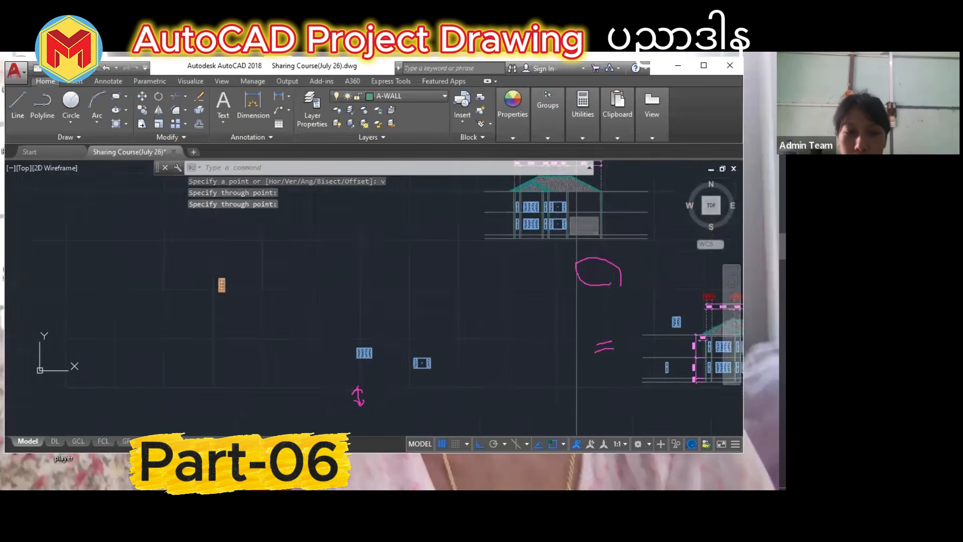
Copy the two-panel window beside the door in the reference elevation from its lower-left corner to where the first floor line meets the W2 construction line.
{"action": "scroll", "coordinate": [425, 350], "scroll_direction": "up", "scroll_amount": 2}
{"action": "scroll", "coordinate": [511, 344], "scroll_direction": "down", "scroll_amount": 6}
{"action": "scroll", "coordinate": [551, 297], "scroll_direction": "up", "scroll_amount": 6}
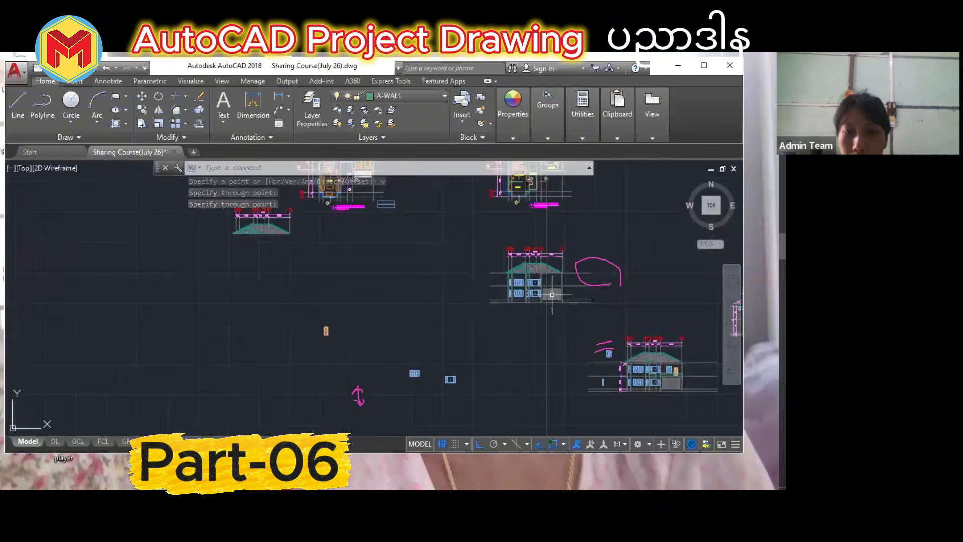
{"action": "scroll", "coordinate": [485, 298], "scroll_direction": "down", "scroll_amount": 2}
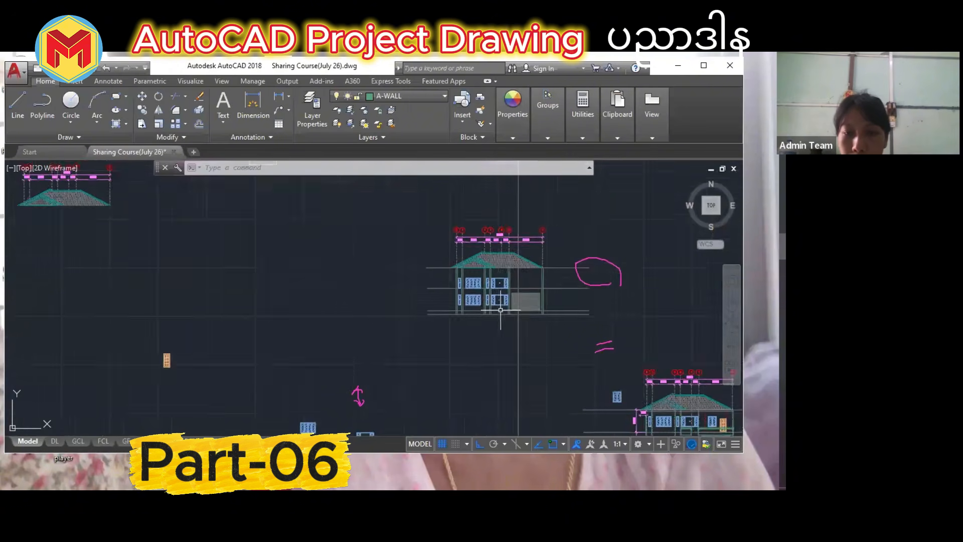
{"action": "scroll", "coordinate": [504, 306], "scroll_direction": "up", "scroll_amount": 4}
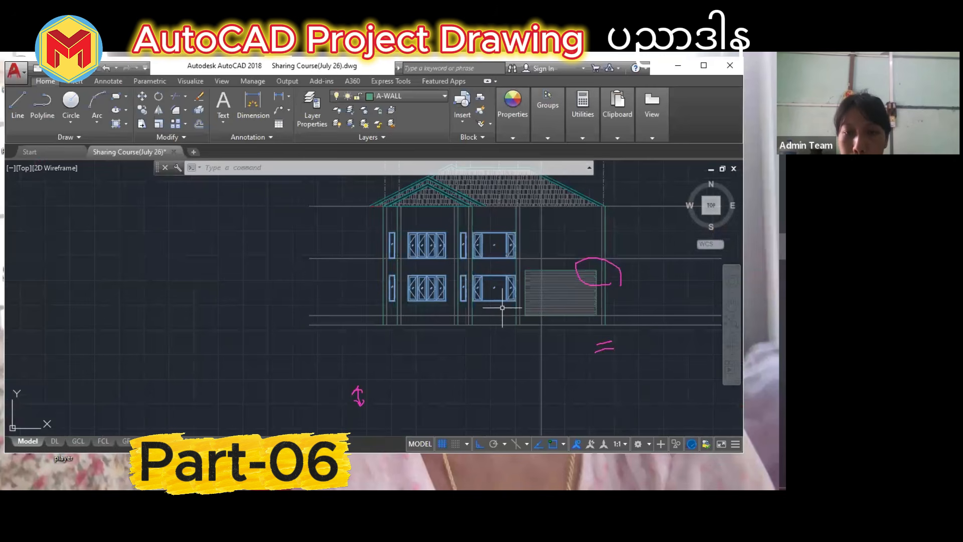
{"action": "scroll", "coordinate": [502, 308], "scroll_direction": "down", "scroll_amount": 8}
{"action": "scroll", "coordinate": [592, 372], "scroll_direction": "up", "scroll_amount": 3}
{"action": "scroll", "coordinate": [592, 372], "scroll_direction": "down", "scroll_amount": 3}
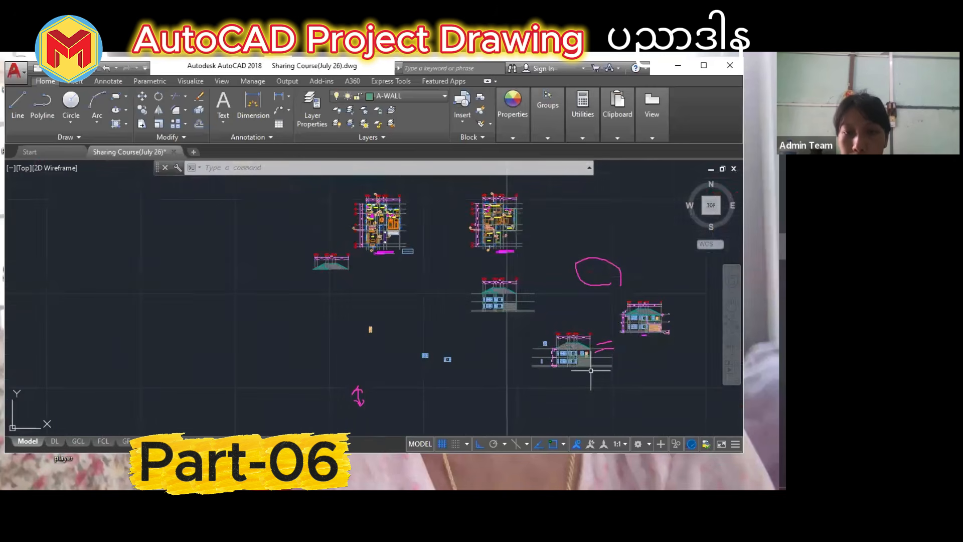
{"action": "scroll", "coordinate": [592, 372], "scroll_direction": "up", "scroll_amount": 6}
{"action": "scroll", "coordinate": [563, 306], "scroll_direction": "up", "scroll_amount": 2}
{"action": "scroll", "coordinate": [535, 283], "scroll_direction": "up", "scroll_amount": 2}
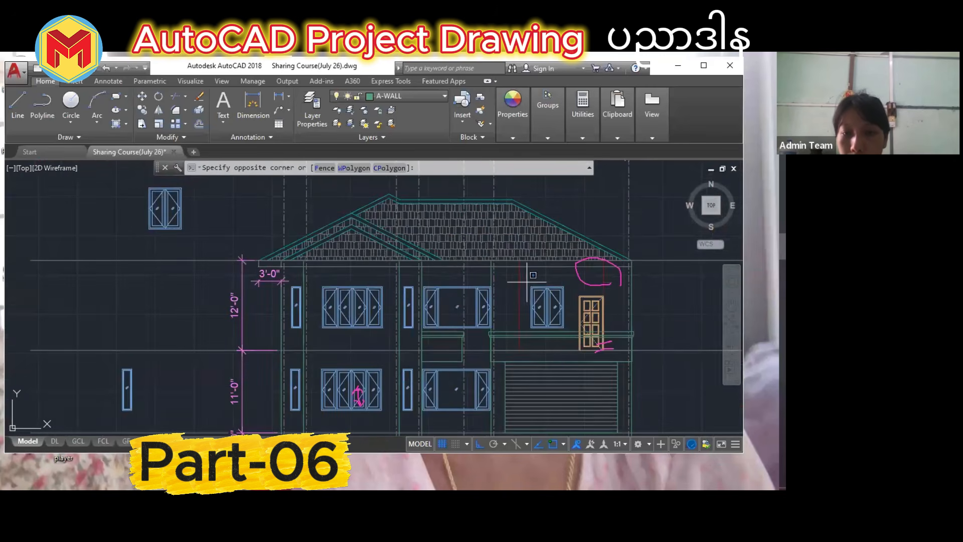
{"action": "left_click", "coordinate": [568, 332]}
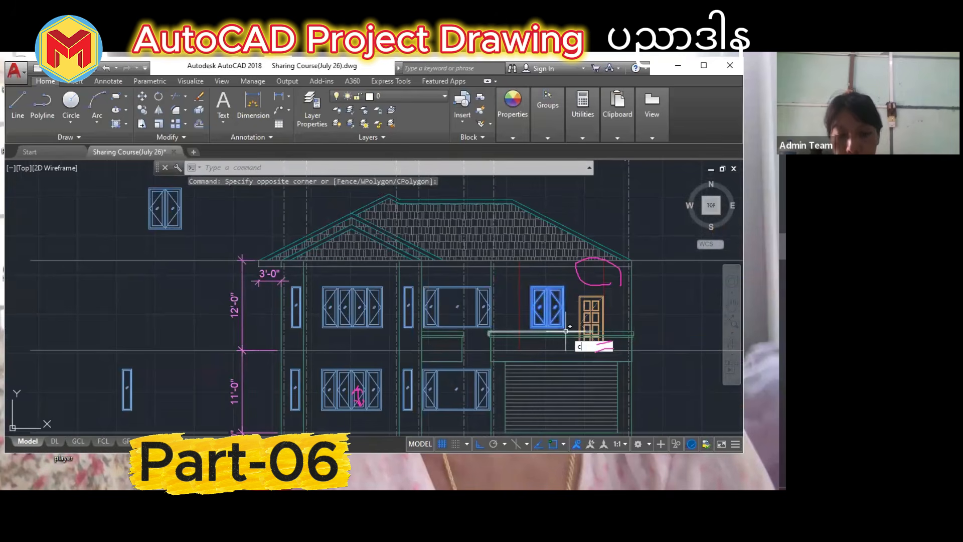
{"action": "type", "text": "cp"}
{"action": "key", "text": "Return"}
{"action": "scroll", "coordinate": [530, 317], "scroll_direction": "up", "scroll_amount": 4}
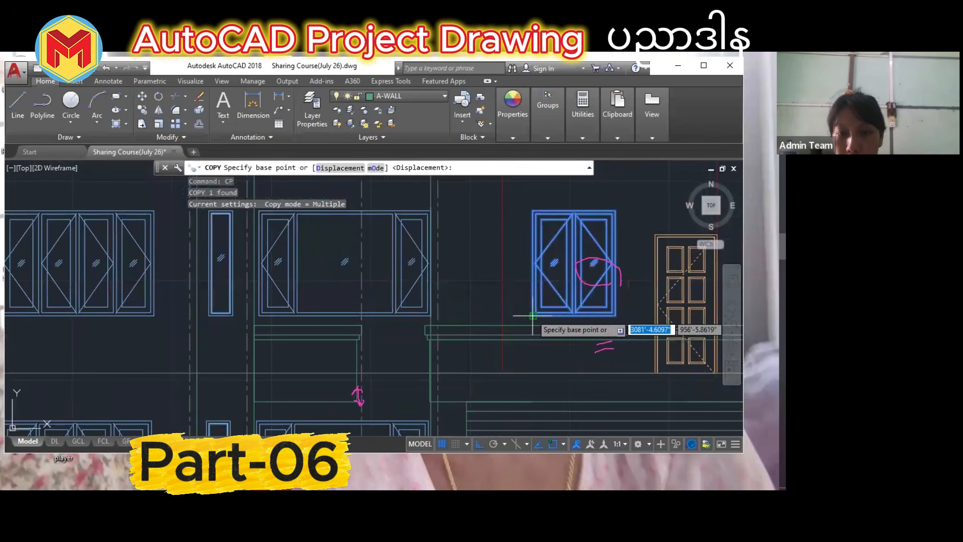
{"action": "left_click", "coordinate": [533, 316]}
{"action": "scroll", "coordinate": [539, 321], "scroll_direction": "down", "scroll_amount": 5}
{"action": "scroll", "coordinate": [517, 326], "scroll_direction": "down", "scroll_amount": 2}
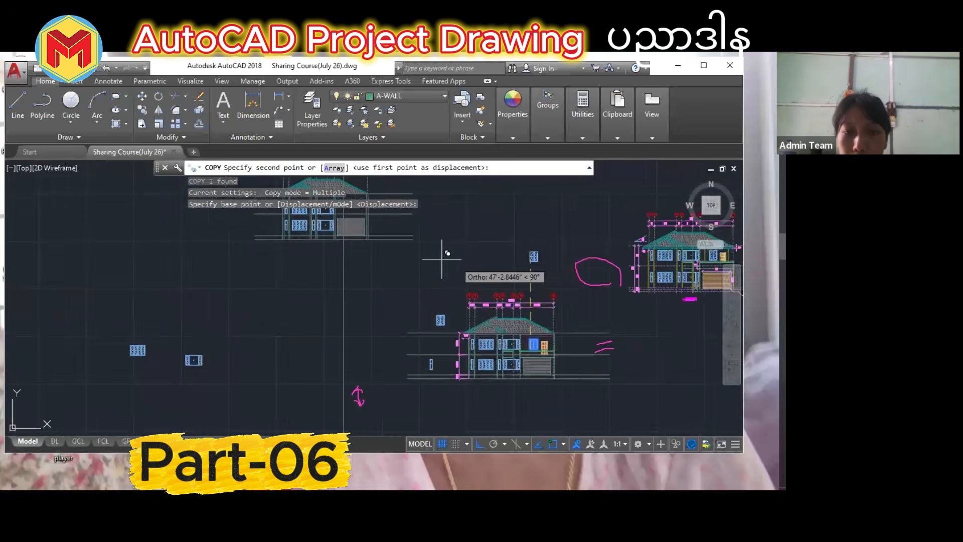
{"action": "middle_click_drag", "start_coordinate": [354, 250], "coordinate": [417, 314]}
{"action": "scroll", "coordinate": [404, 279], "scroll_direction": "up", "scroll_amount": 2}
{"action": "scroll", "coordinate": [405, 279], "scroll_direction": "up", "scroll_amount": 4}
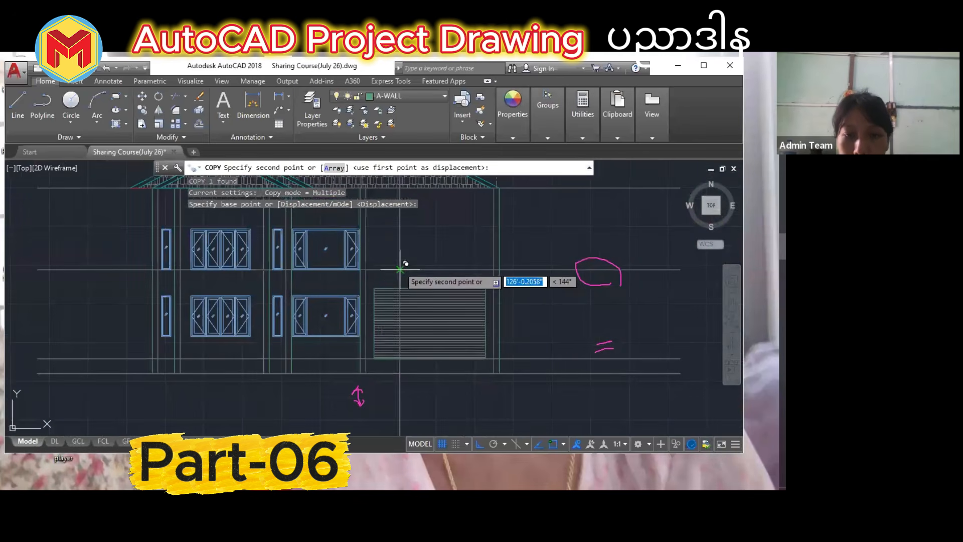
{"action": "left_click", "coordinate": [407, 265]}
{"action": "key", "text": "Escape"}
Delete the vertical construction line projected from the W2 window.
{"action": "scroll", "coordinate": [427, 268], "scroll_direction": "down", "scroll_amount": 5}
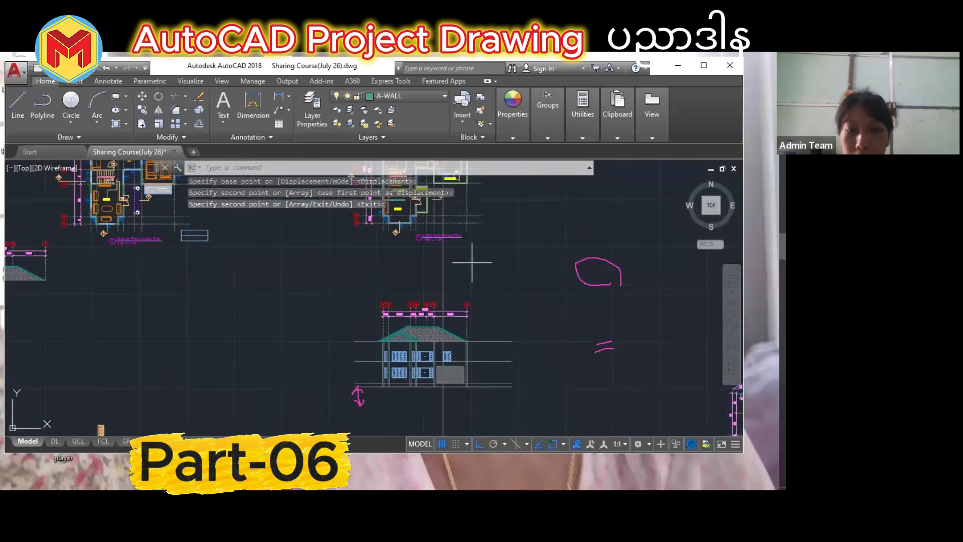
{"action": "left_click", "coordinate": [472, 262]}
{"action": "left_click", "coordinate": [382, 280]}
{"action": "key", "text": "Delete"}
Draw a vertical construction line through the right edge of the D1 door between Bed Room-3 and its verandah in the first floor plan.
{"action": "middle_click_drag", "start_coordinate": [389, 279], "coordinate": [412, 339]}
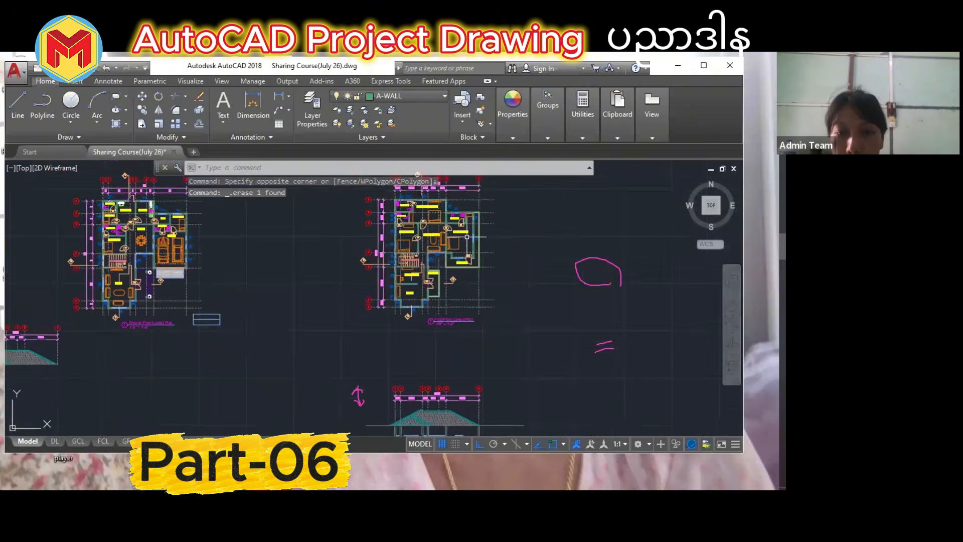
{"action": "scroll", "coordinate": [467, 236], "scroll_direction": "up", "scroll_amount": 8}
{"action": "scroll", "coordinate": [455, 286], "scroll_direction": "down", "scroll_amount": 4}
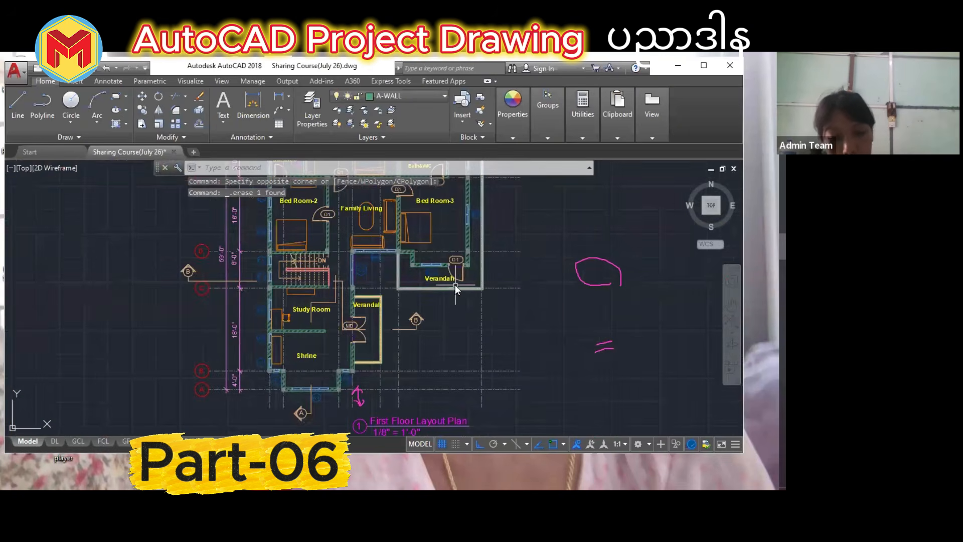
{"action": "key", "text": "Return"}
{"action": "type", "text": "v"}
{"action": "key", "text": "Return"}
{"action": "scroll", "coordinate": [454, 278], "scroll_direction": "up", "scroll_amount": 6}
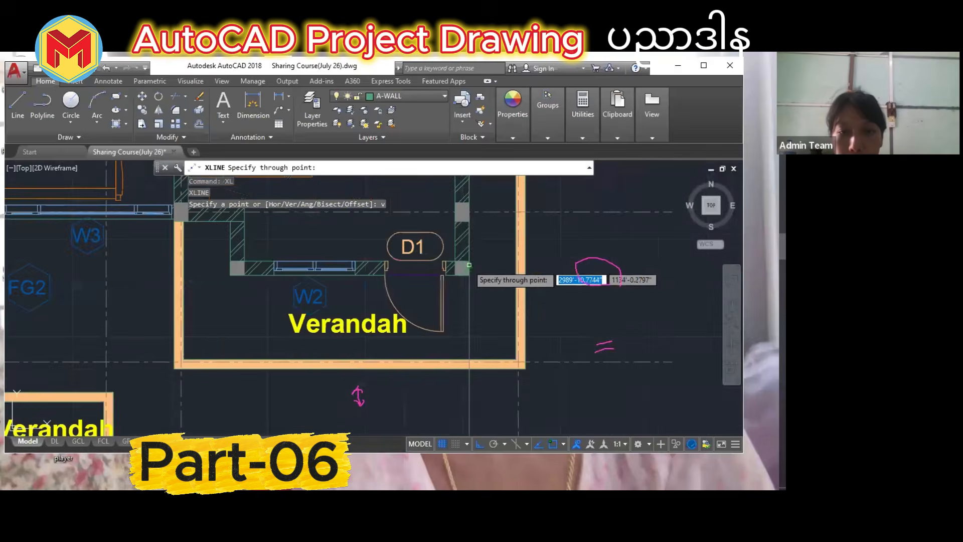
{"action": "left_click", "coordinate": [444, 263]}
{"action": "key", "text": "Return"}
Copy the loose panelled door from its lower-right corner to where the first floor line meets the D1 construction line.
{"action": "scroll", "coordinate": [444, 263], "scroll_direction": "down", "scroll_amount": 10}
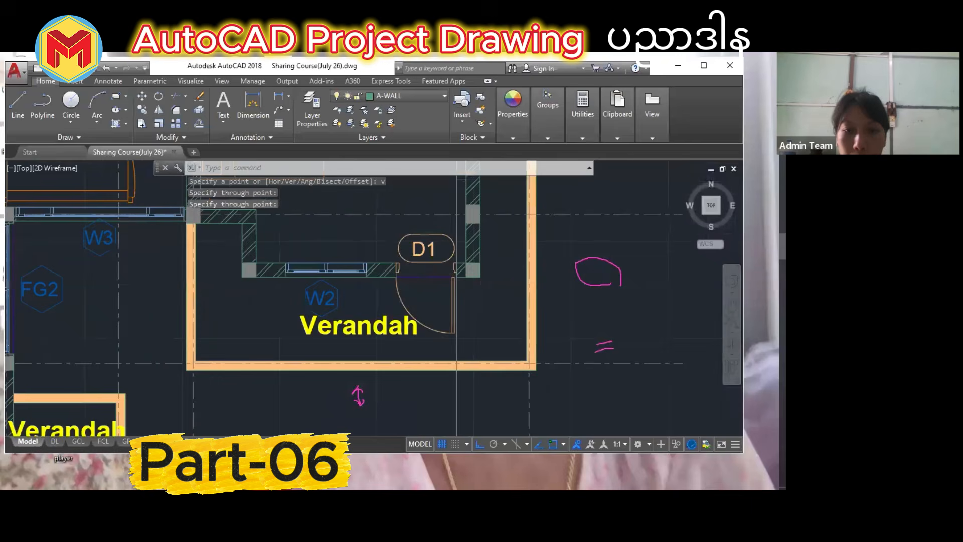
{"action": "middle_click_drag", "start_coordinate": [332, 297], "coordinate": [501, 253]}
{"action": "scroll", "coordinate": [377, 329], "scroll_direction": "down", "scroll_amount": 2}
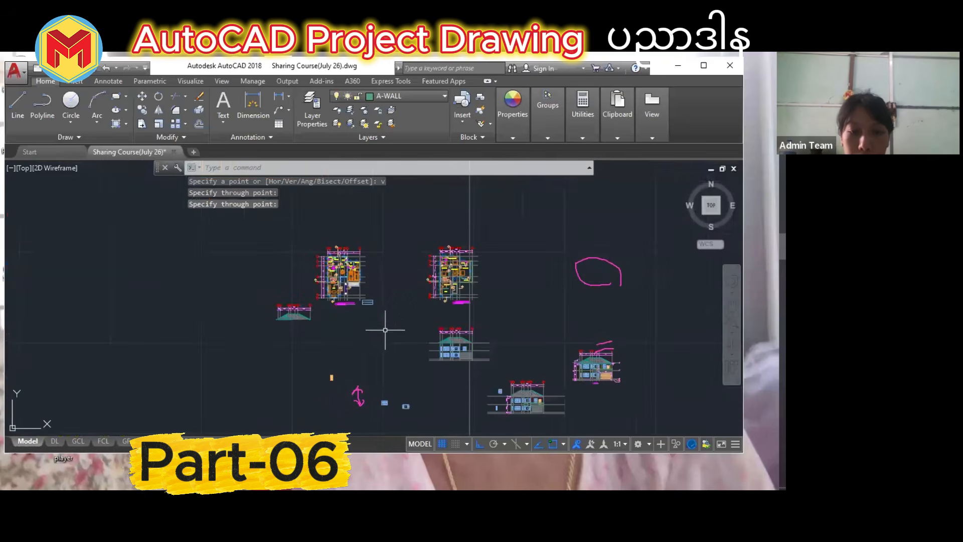
{"action": "scroll", "coordinate": [325, 389], "scroll_direction": "up", "scroll_amount": 4}
{"action": "left_click", "coordinate": [310, 344]}
{"action": "left_click", "coordinate": [353, 378]}
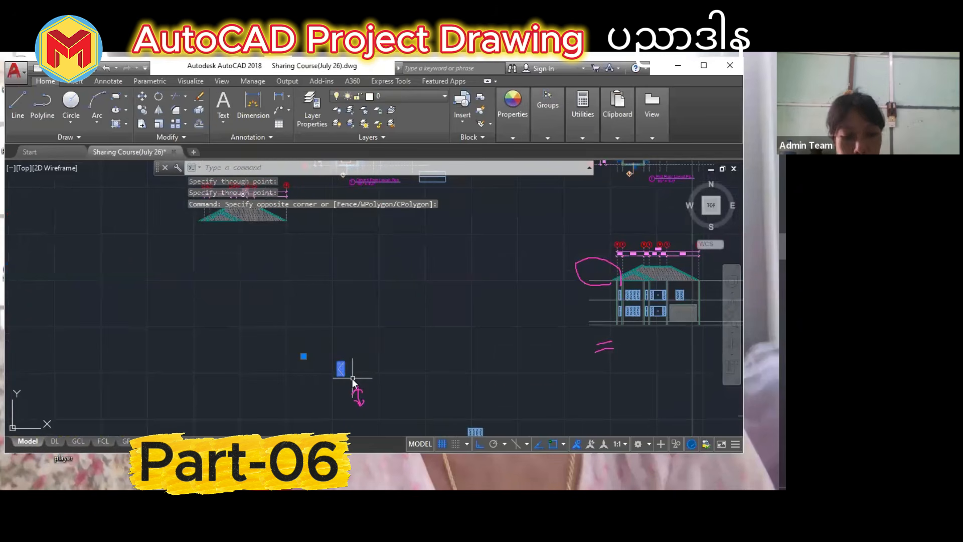
{"action": "type", "text": "co"}
{"action": "key", "text": "Return"}
{"action": "scroll", "coordinate": [349, 384], "scroll_direction": "up", "scroll_amount": 5}
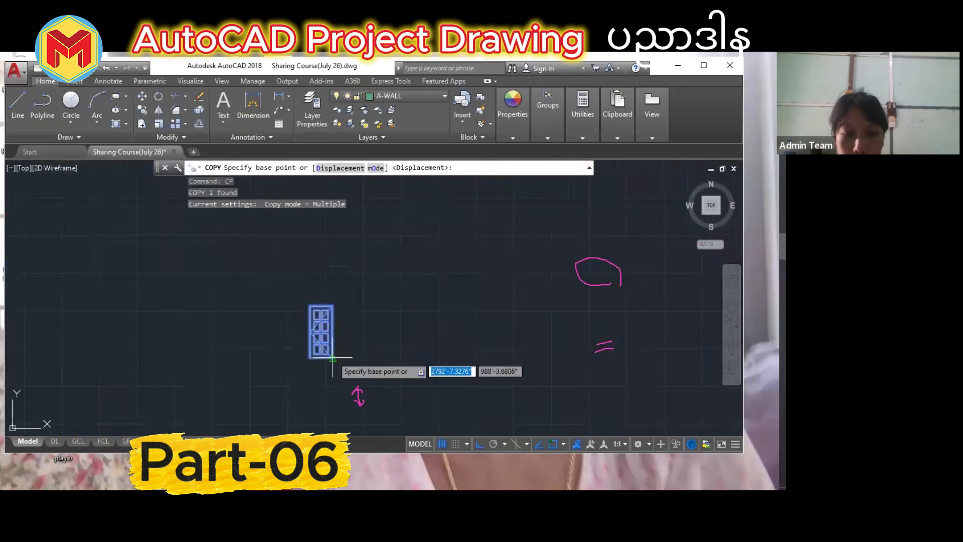
{"action": "left_click", "coordinate": [333, 358]}
{"action": "scroll", "coordinate": [314, 377], "scroll_direction": "down", "scroll_amount": 5}
{"action": "scroll", "coordinate": [520, 322], "scroll_direction": "up", "scroll_amount": 8}
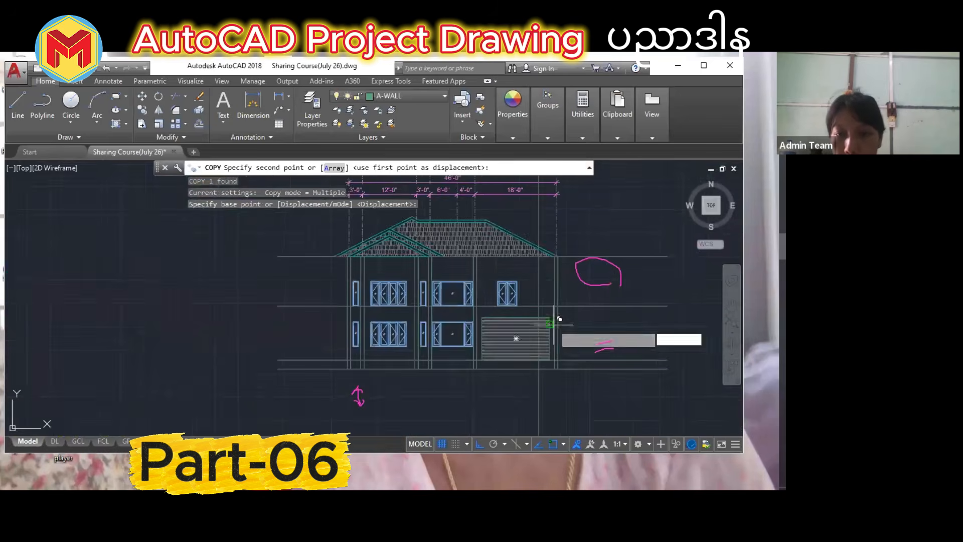
{"action": "left_click", "coordinate": [518, 282]}
{"action": "key", "text": "Return"}
Delete the vertical construction line projected from the D1 door.
{"action": "scroll", "coordinate": [482, 324], "scroll_direction": "down", "scroll_amount": 6}
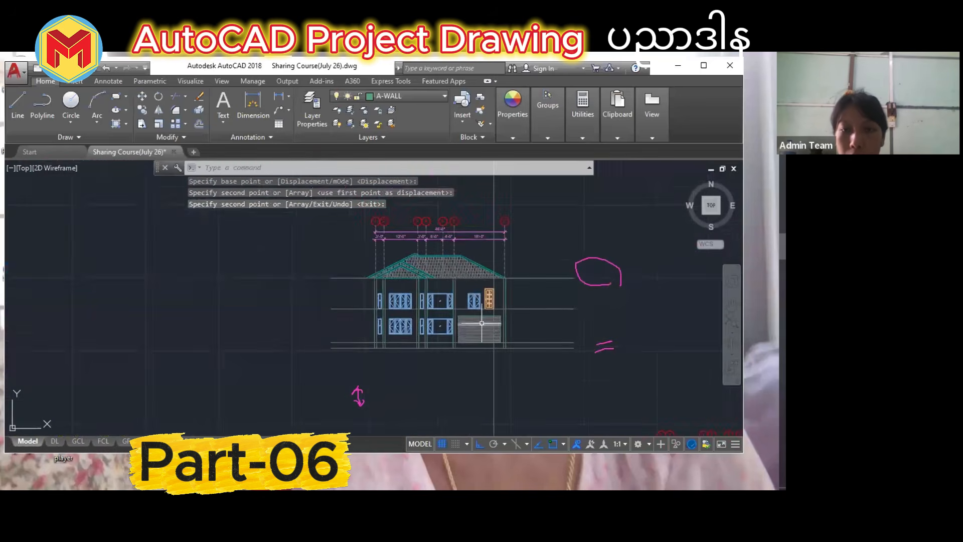
{"action": "middle_click_drag", "start_coordinate": [505, 221], "coordinate": [510, 317]}
{"action": "left_click", "coordinate": [534, 265]}
{"action": "left_click", "coordinate": [472, 281]}
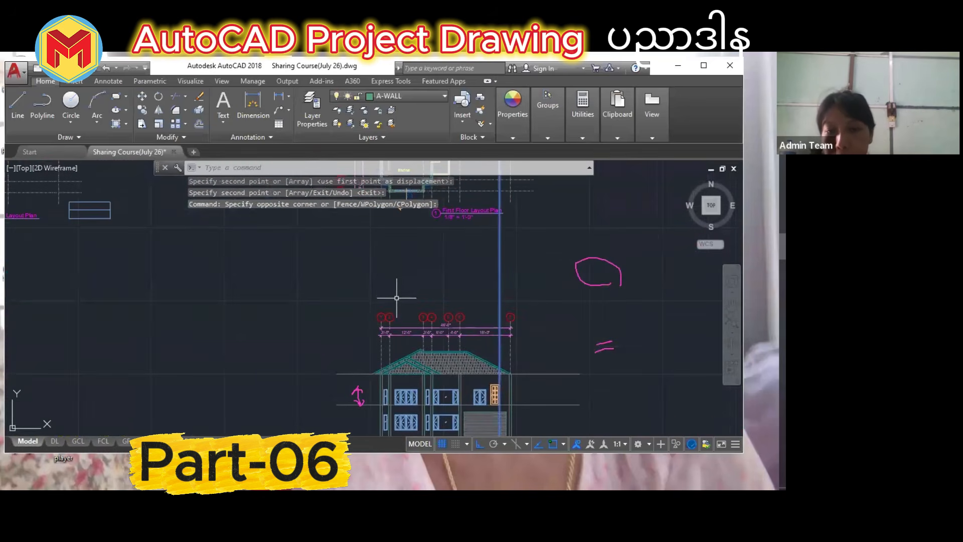
{"action": "key", "text": "Delete"}
Examine the verandah and D1 door area below Bed Room-3 in the first floor plan against the new elevation.
{"action": "scroll", "coordinate": [442, 311], "scroll_direction": "down", "scroll_amount": 3}
{"action": "scroll", "coordinate": [462, 317], "scroll_direction": "up", "scroll_amount": 1}
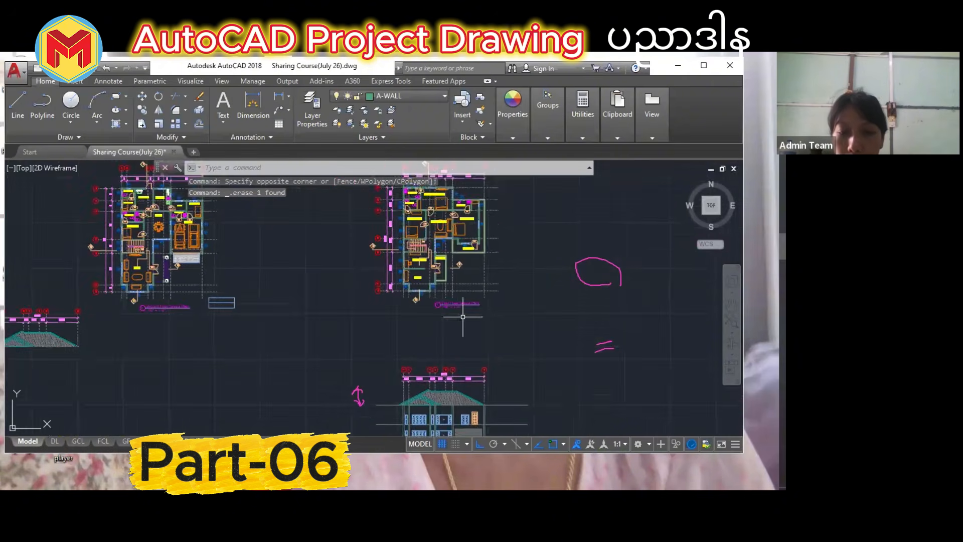
{"action": "scroll", "coordinate": [468, 403], "scroll_direction": "up", "scroll_amount": 4}
{"action": "mouse_move", "coordinate": [469, 404]}
{"action": "middle_mouse_down"}
{"action": "mouse_move", "coordinate": [497, 278]}
{"action": "mouse_move", "coordinate": [483, 309]}
{"action": "mouse_move", "coordinate": [480, 376]}
{"action": "middle_mouse_up"}
{"action": "scroll", "coordinate": [482, 309], "scroll_direction": "down", "scroll_amount": 4}
{"action": "scroll", "coordinate": [466, 261], "scroll_direction": "up", "scroll_amount": 4}
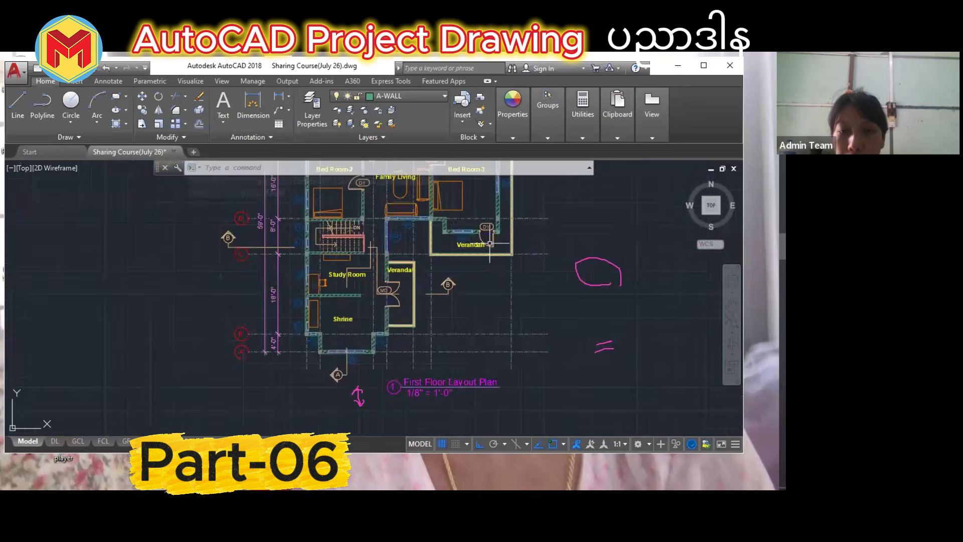
{"action": "scroll", "coordinate": [459, 277], "scroll_direction": "down", "scroll_amount": 4}
{"action": "middle_click_drag", "start_coordinate": [489, 399], "coordinate": [460, 278]}
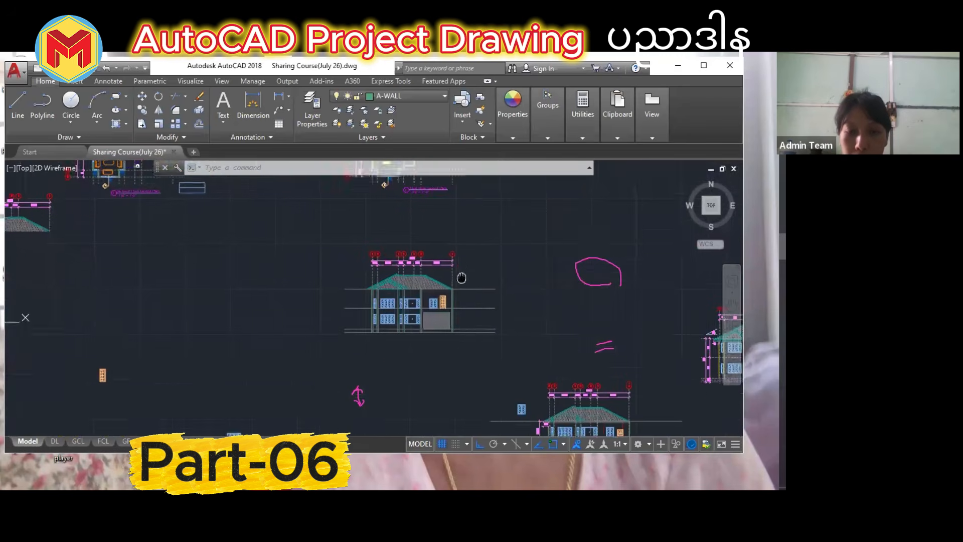
Extend the elevation's rightmost grid line down to the lowest ground line, and try the same for the grid line left of the 18'-0" bay.
{"action": "scroll", "coordinate": [463, 335], "scroll_direction": "up", "scroll_amount": 5}
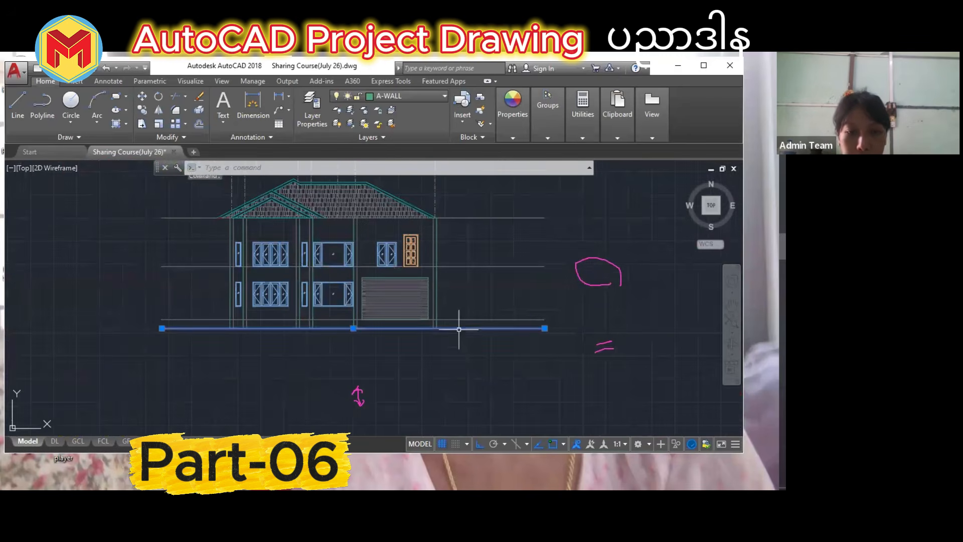
{"action": "key", "text": "Delete"}
{"action": "key", "text": "Escape"}
{"action": "key", "text": "Return"}
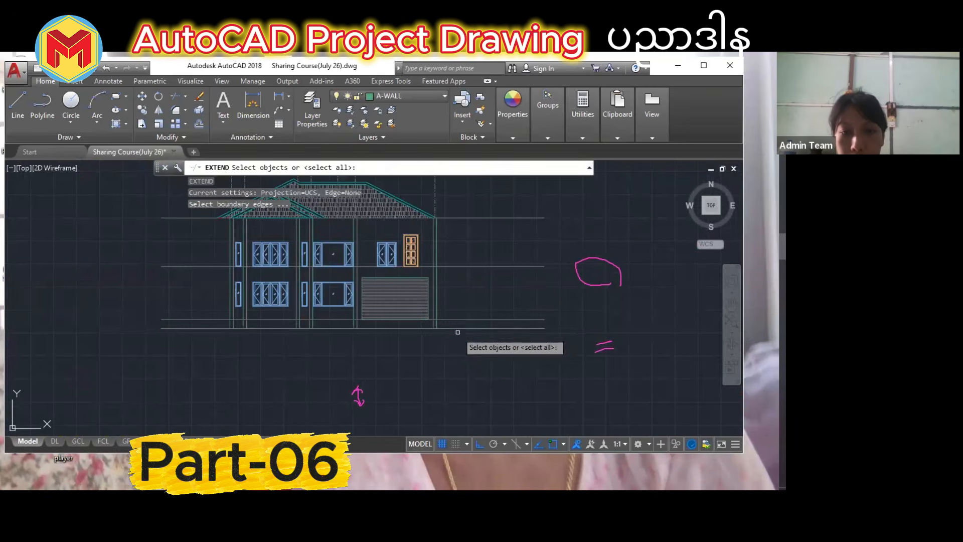
{"action": "left_click", "coordinate": [456, 328]}
{"action": "scroll", "coordinate": [459, 345], "scroll_direction": "down", "scroll_amount": 5}
{"action": "key", "text": "Return"}
{"action": "scroll", "coordinate": [450, 301], "scroll_direction": "up", "scroll_amount": 5}
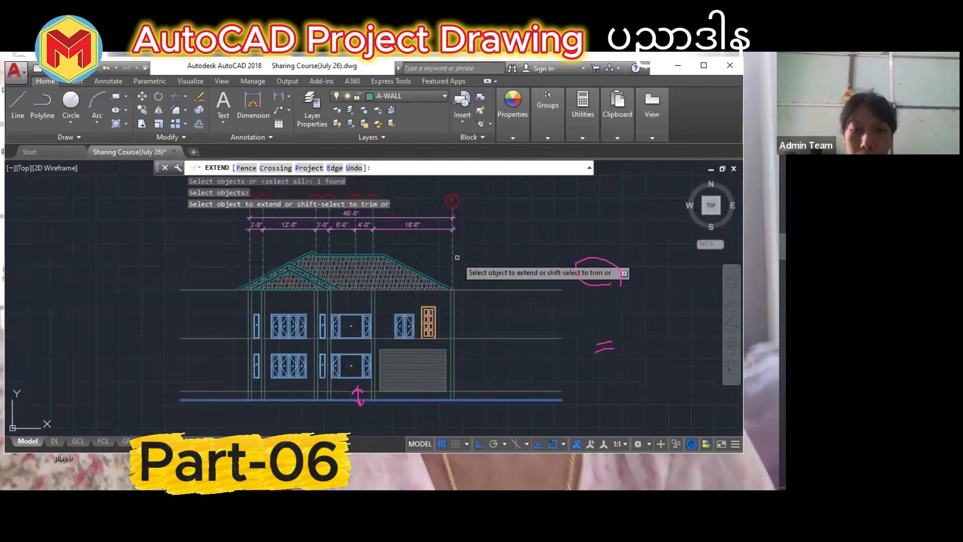
{"action": "left_click", "coordinate": [457, 257]}
{"action": "left_click", "coordinate": [447, 257]}
{"action": "scroll", "coordinate": [378, 255], "scroll_direction": "up", "scroll_amount": 2}
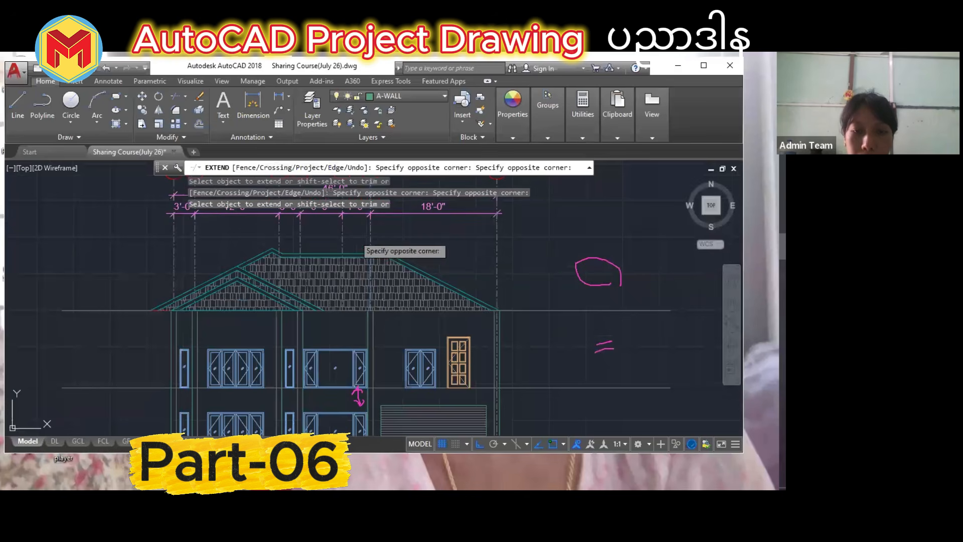
{"action": "left_click", "coordinate": [369, 242]}
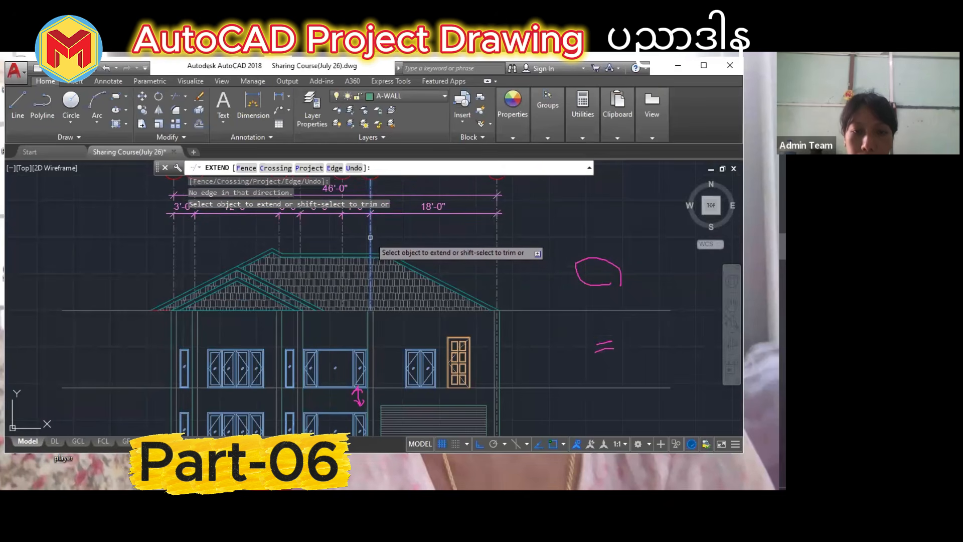
{"action": "key", "text": "Return"}
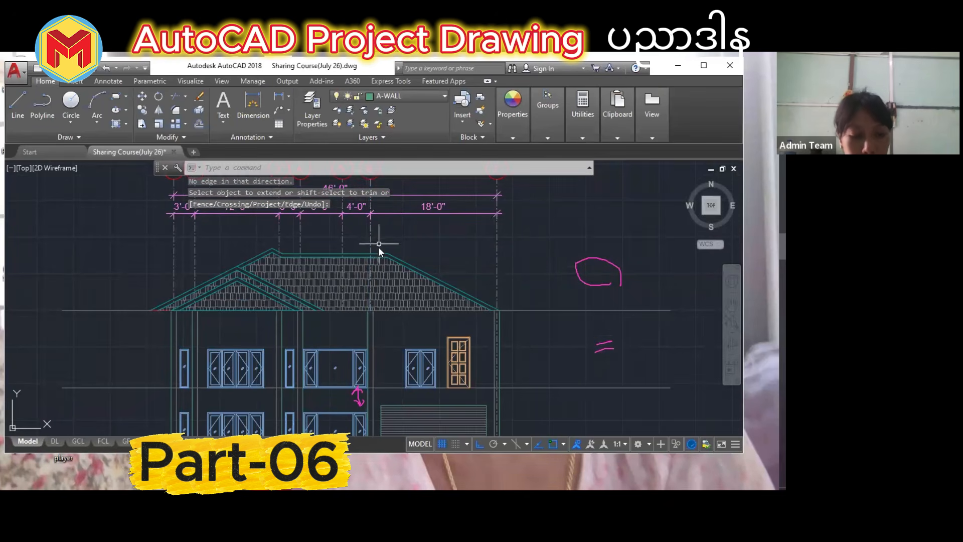
{"action": "type", "text": "ex"}
{"action": "key", "text": "Return"}
{"action": "left_click", "coordinate": [354, 230]}
{"action": "left_click", "coordinate": [317, 229]}
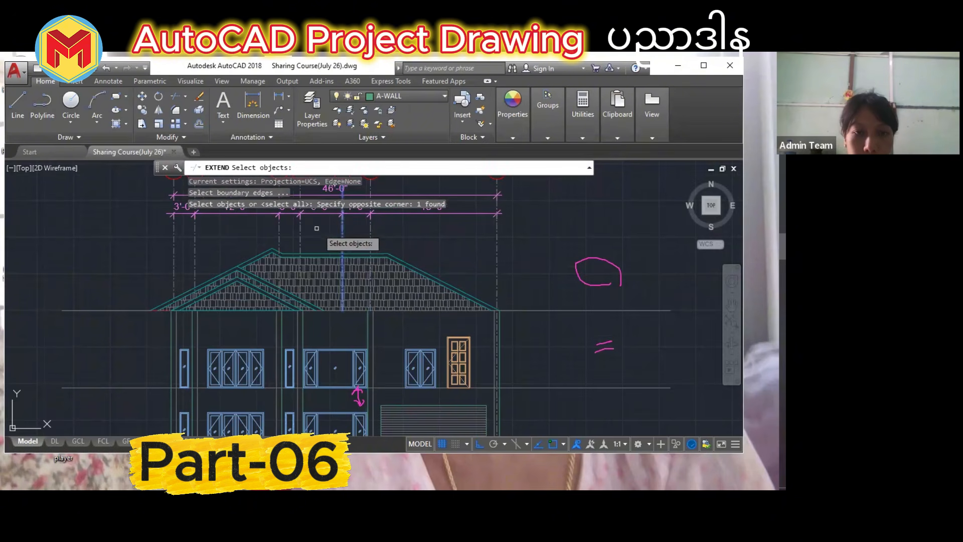
{"action": "scroll", "coordinate": [325, 229], "scroll_direction": "down", "scroll_amount": 3}
{"action": "scroll", "coordinate": [379, 331], "scroll_direction": "up", "scroll_amount": 2}
{"action": "key", "text": "Escape"}
{"action": "key", "text": "Escape"}
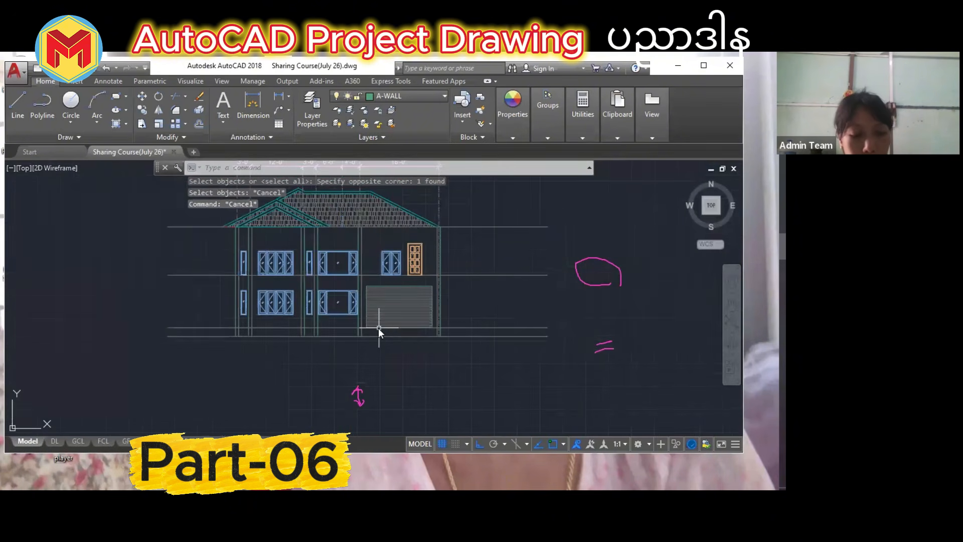
Try to extend the elevation's leftmost grid line down to the lowest ground line.
{"action": "key", "text": "Return"}
{"action": "left_click", "coordinate": [375, 336]}
{"action": "scroll", "coordinate": [376, 334], "scroll_direction": "down", "scroll_amount": 5}
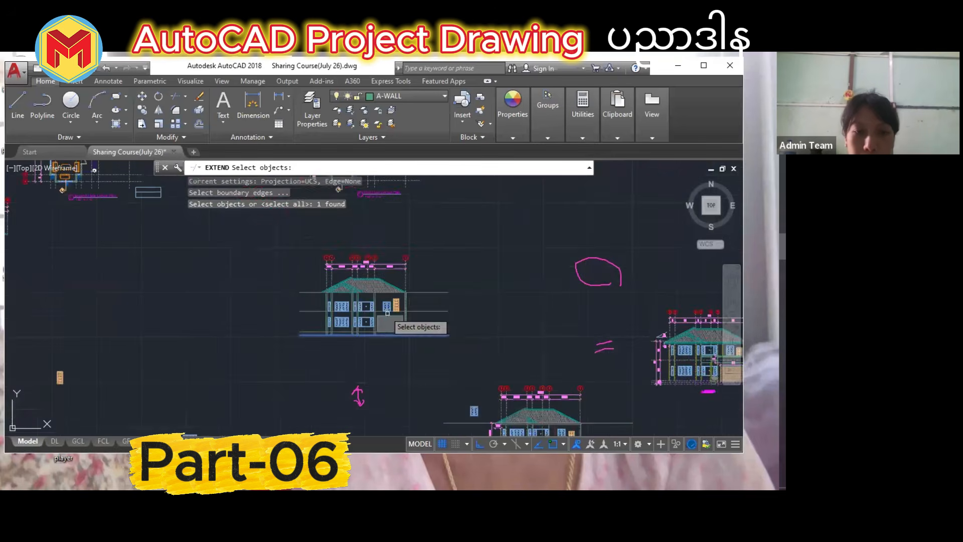
{"action": "scroll", "coordinate": [359, 297], "scroll_direction": "up", "scroll_amount": 5}
{"action": "key", "text": "Return"}
{"action": "left_click", "coordinate": [300, 249]}
{"action": "left_click", "coordinate": [245, 242]}
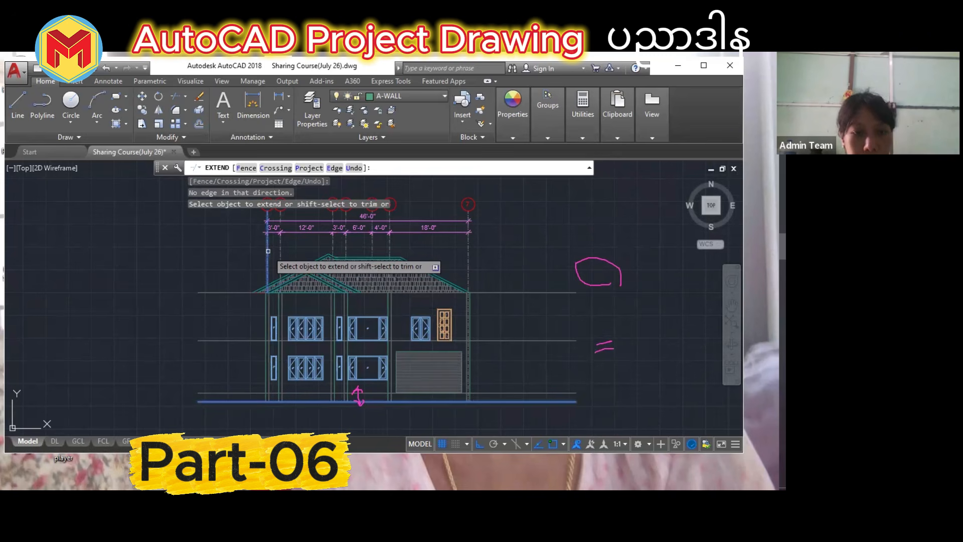
{"action": "key", "text": "Escape"}
{"action": "key", "text": "Escape"}
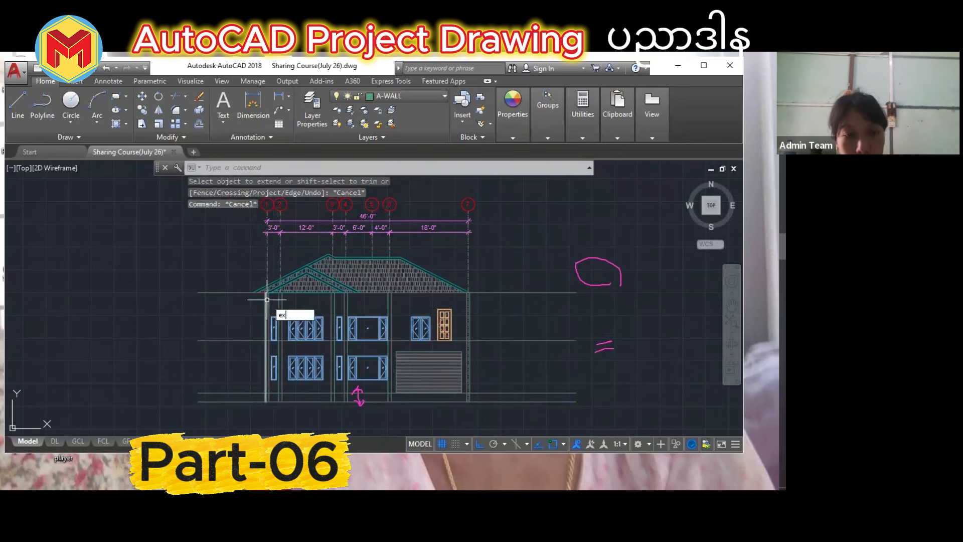
Try to extend grid lines 4, 5 and 6 down to the elevation's lowest ground line.
{"action": "key", "text": "Return"}
{"action": "left_click", "coordinate": [230, 401]}
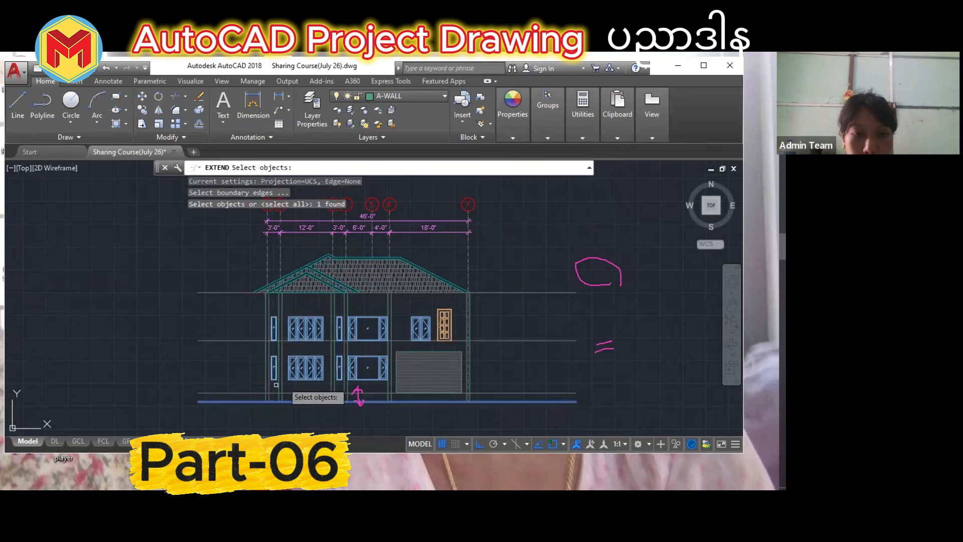
{"action": "key", "text": "Return"}
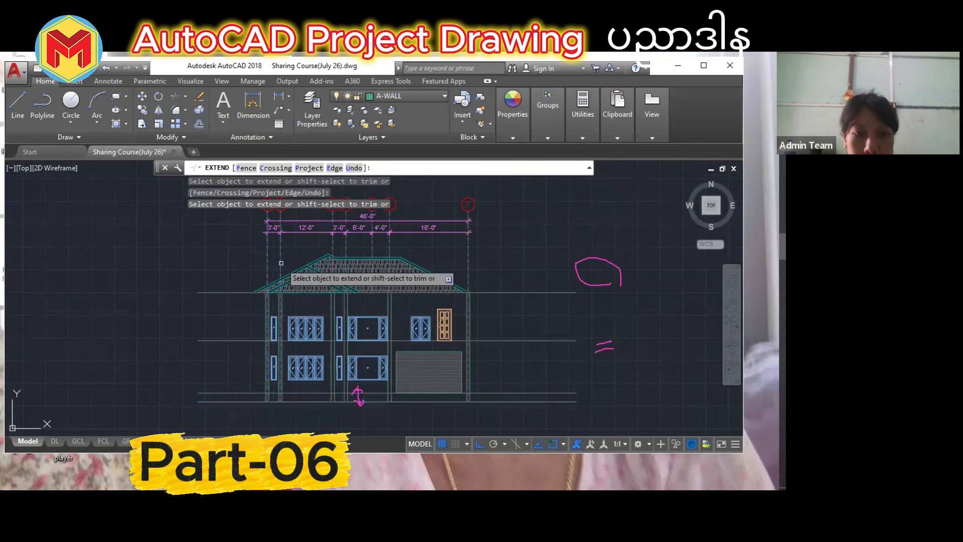
{"action": "left_click", "coordinate": [348, 245]}
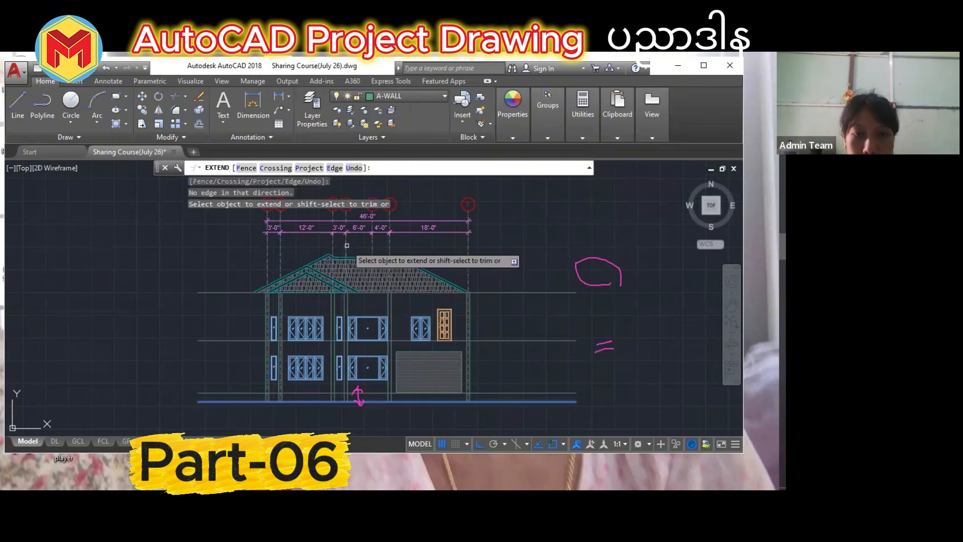
{"action": "left_click", "coordinate": [375, 246]}
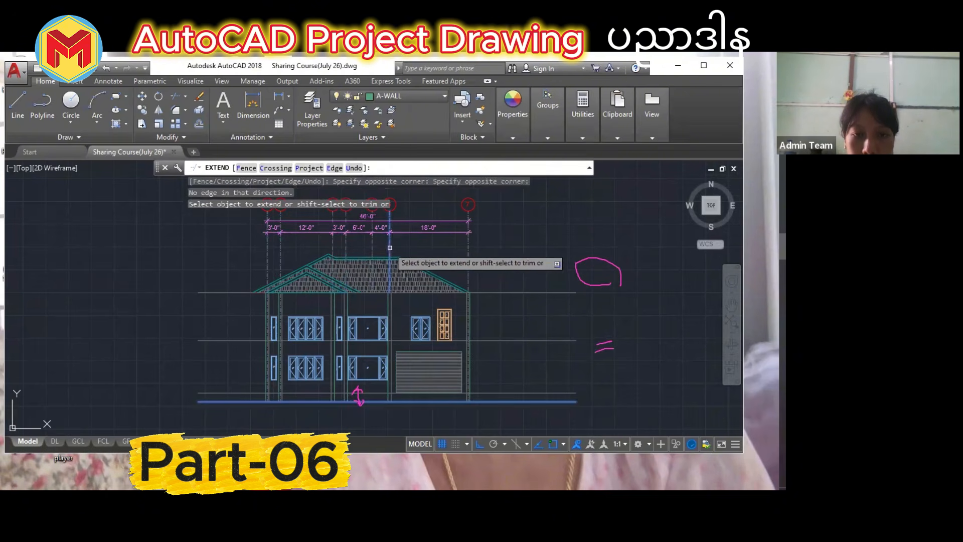
{"action": "left_click", "coordinate": [393, 244]}
{"action": "key", "text": "Return"}
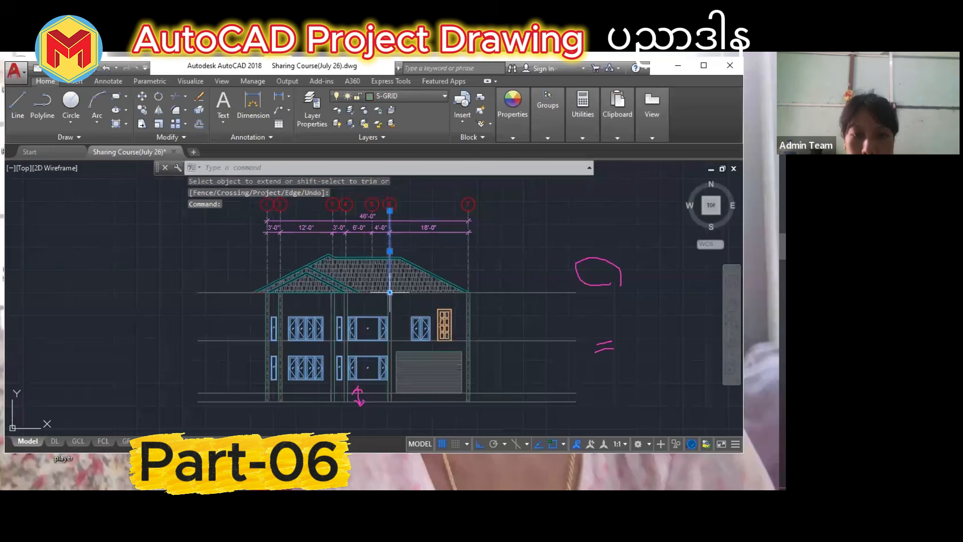
Try to stretch the lower end of the grid line left of the 18'-0" bay down from the eaves line.
{"action": "left_click", "coordinate": [389, 290]}
{"action": "scroll", "coordinate": [390, 290], "scroll_direction": "up", "scroll_amount": 6}
{"action": "left_click", "coordinate": [384, 286]}
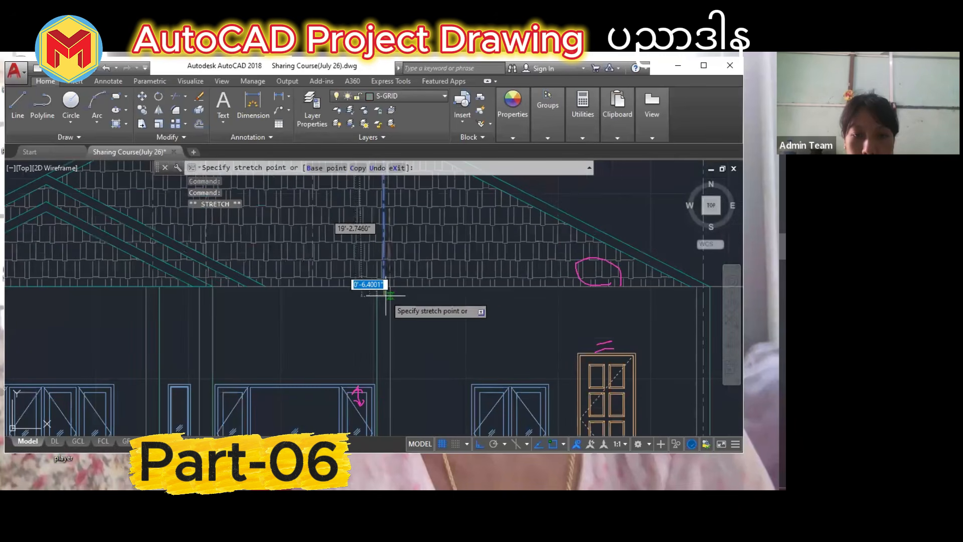
{"action": "left_click", "coordinate": [390, 296]}
{"action": "key", "text": "ctrl+z"}
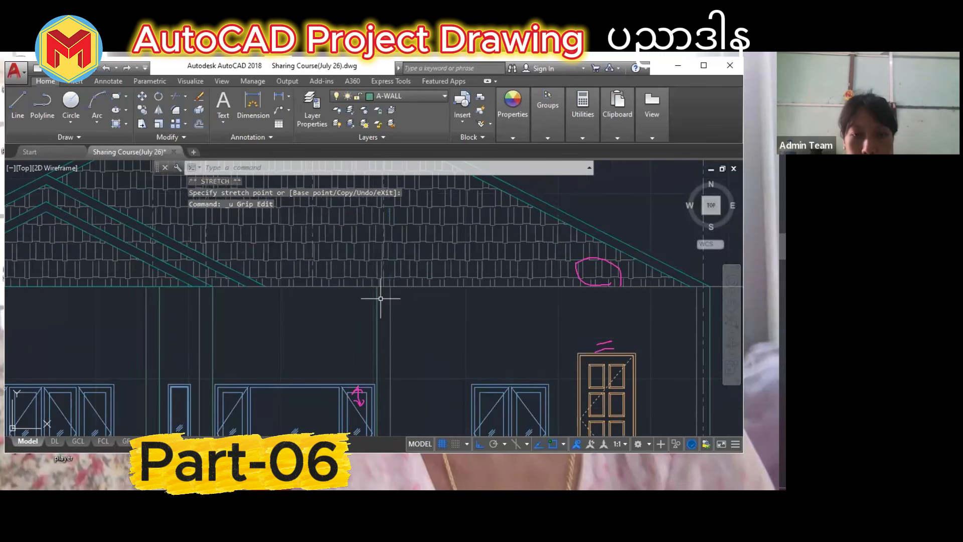
{"action": "scroll", "coordinate": [385, 286], "scroll_direction": "up", "scroll_amount": 2}
{"action": "left_click", "coordinate": [383, 287]}
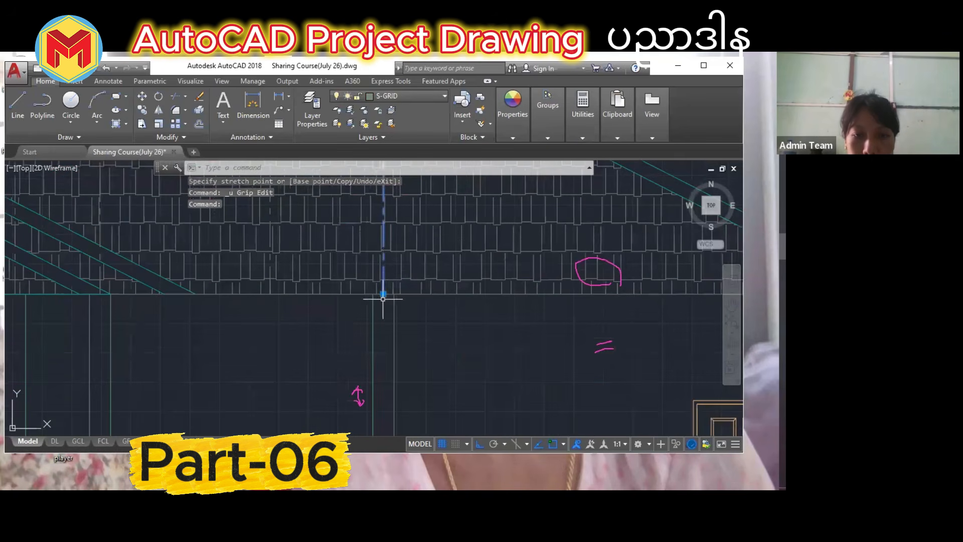
{"action": "left_click", "coordinate": [383, 294]}
{"action": "key", "text": "Escape"}
{"action": "scroll", "coordinate": [381, 301], "scroll_direction": "down", "scroll_amount": 3}
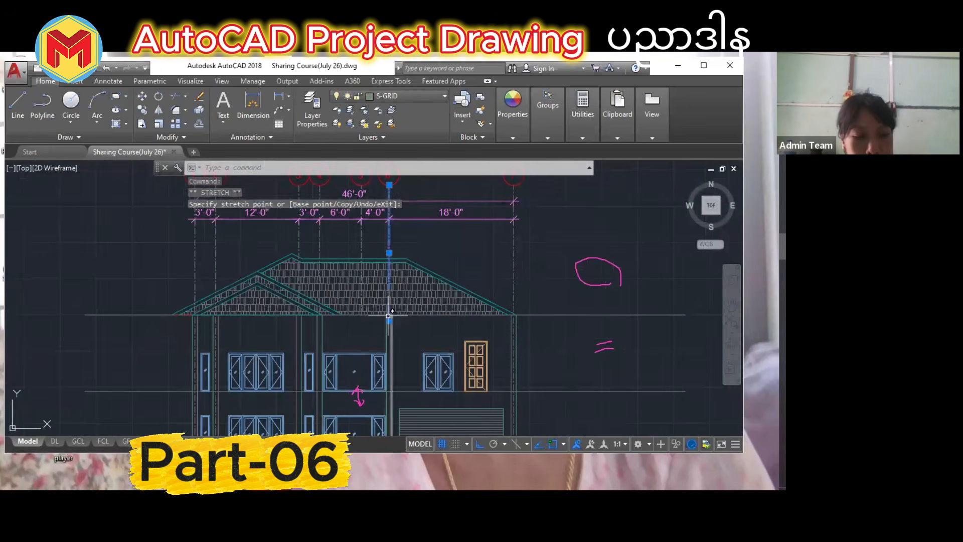
{"action": "right_click", "coordinate": [380, 318]}
{"action": "key", "text": "Escape"}
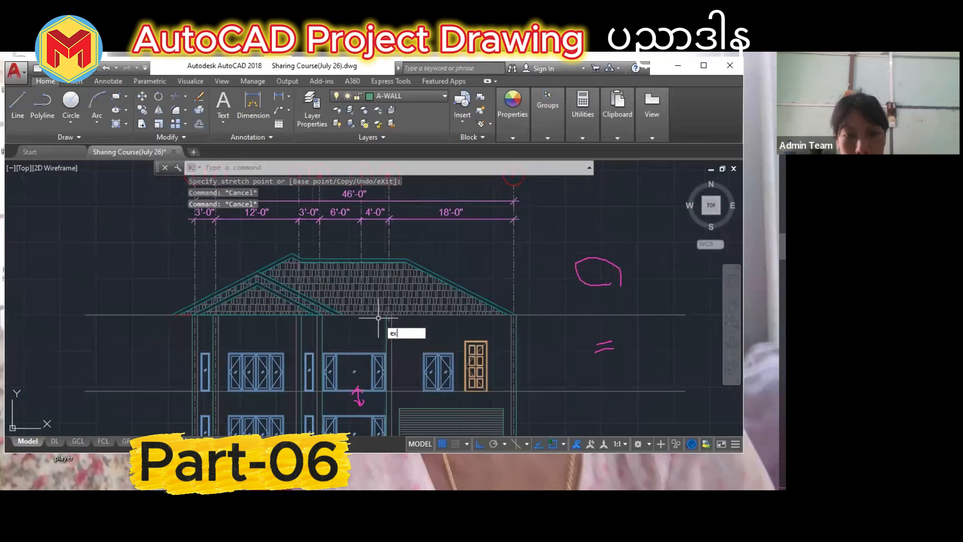
Try to extend the grid line left of the 18'-0" bay, using the lowest ground line as the boundary edge.
{"action": "type", "text": "ex"}
{"action": "key", "text": "space"}
{"action": "scroll", "coordinate": [379, 320], "scroll_direction": "down", "scroll_amount": 2}
{"action": "middle_click_drag", "start_coordinate": [382, 324], "coordinate": [396, 277]}
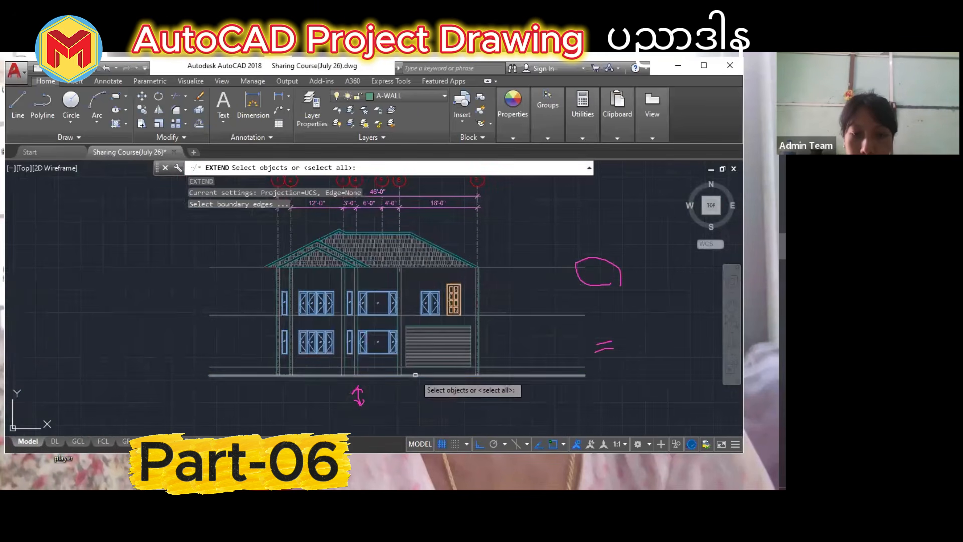
{"action": "left_click", "coordinate": [415, 375]}
{"action": "key", "text": "space"}
{"action": "scroll", "coordinate": [396, 241], "scroll_direction": "up", "scroll_amount": 2}
{"action": "left_click", "coordinate": [443, 246]}
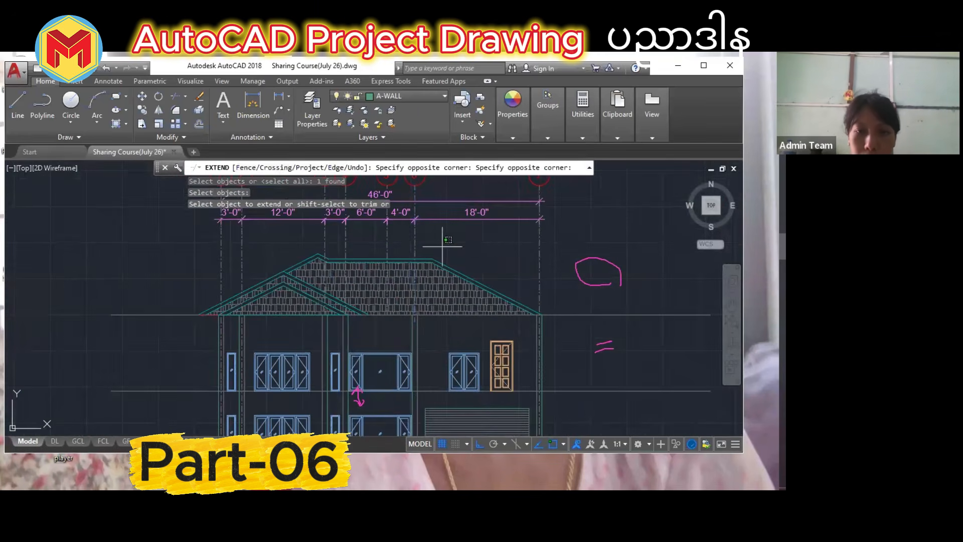
{"action": "left_click", "coordinate": [399, 240]}
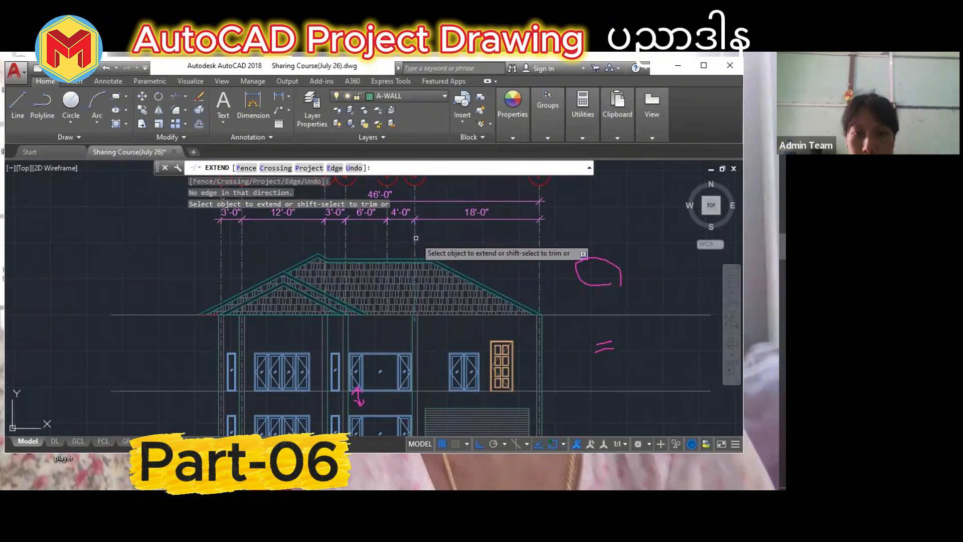
{"action": "key", "text": "space"}
{"action": "scroll", "coordinate": [412, 239], "scroll_direction": "down", "scroll_amount": 4}
{"action": "scroll", "coordinate": [414, 241], "scroll_direction": "up", "scroll_amount": 3}
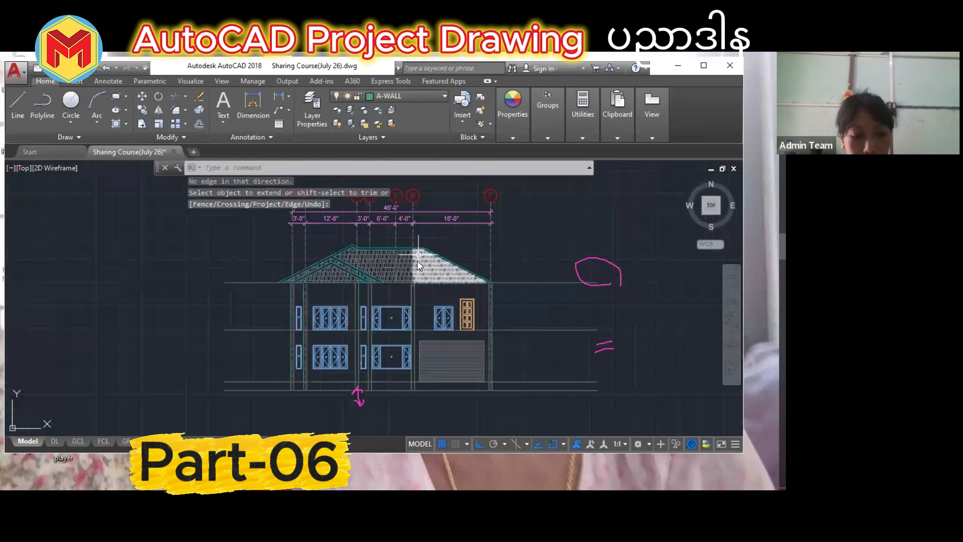
{"action": "type", "text": "ex"}
{"action": "key", "text": "Return"}
{"action": "left_click", "coordinate": [517, 393]}
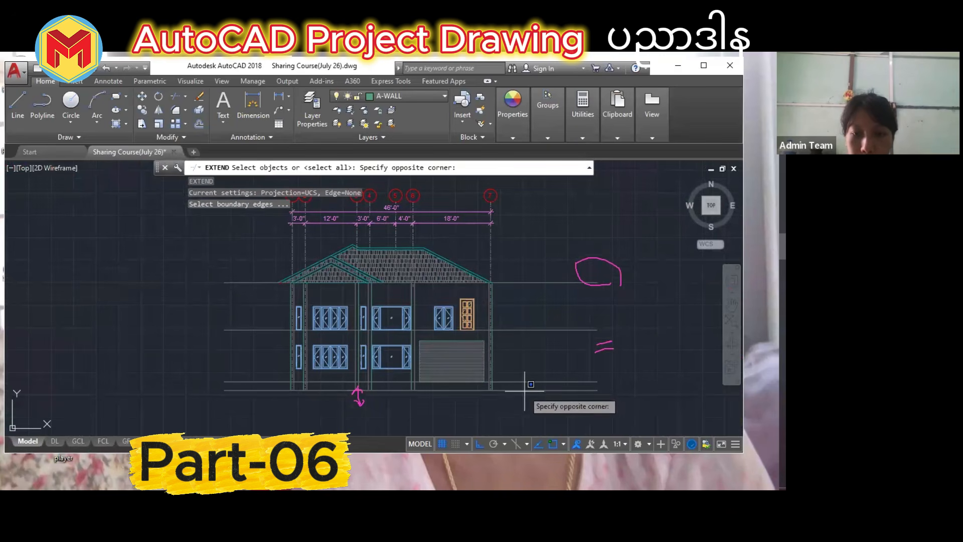
{"action": "left_click", "coordinate": [517, 393]}
{"action": "left_click", "coordinate": [515, 390]}
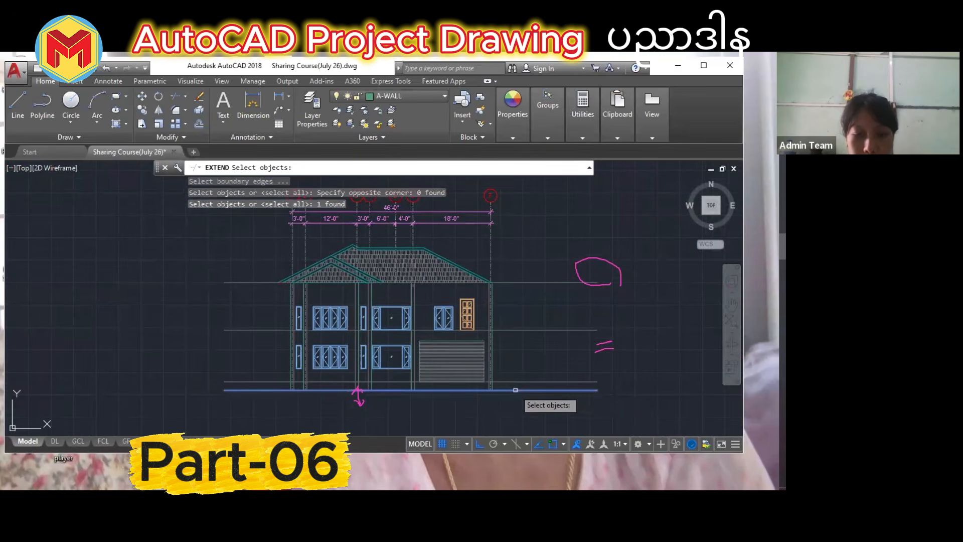
{"action": "key", "text": "Escape"}
{"action": "key", "text": "Escape"}
Extend the grid line between the 6'-0" and 4'-0" bays downwards in stages towards the ground, with all objects as boundary edges.
{"action": "type", "text": "ex"}
{"action": "key", "text": "Return"}
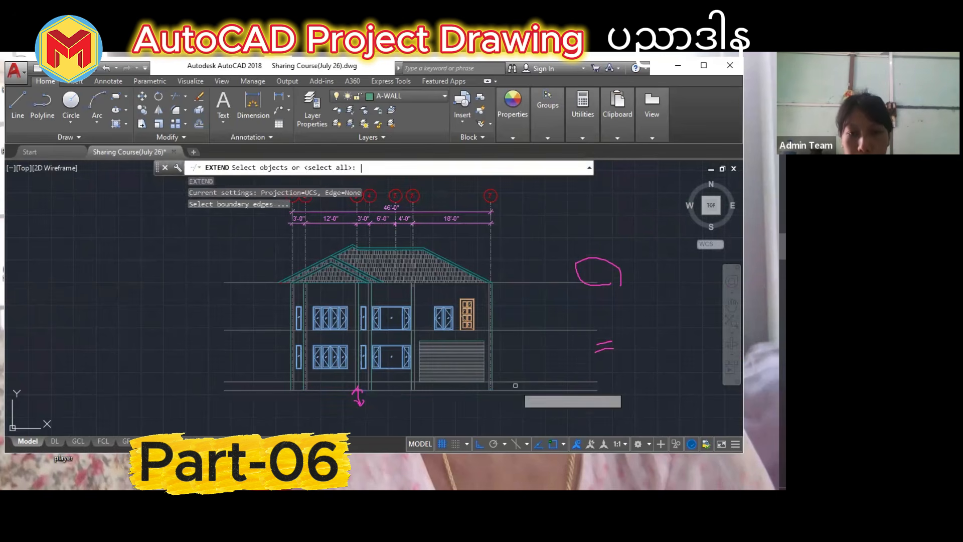
{"action": "key", "text": "Return"}
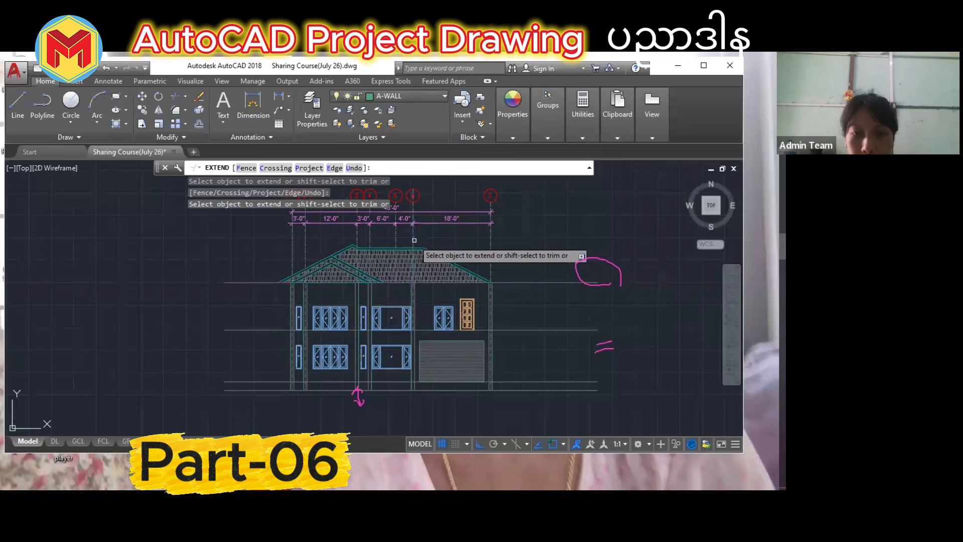
{"action": "left_click", "coordinate": [415, 240]}
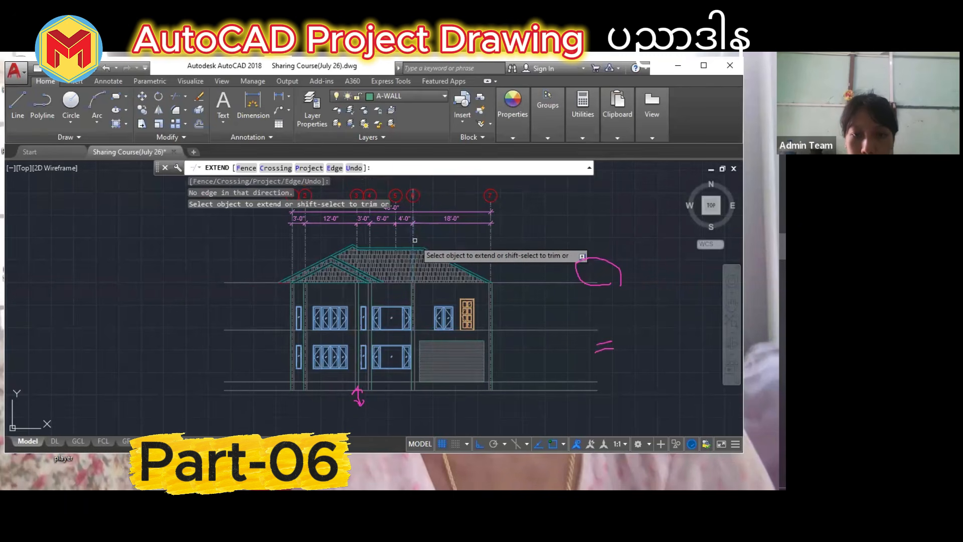
{"action": "left_click", "coordinate": [383, 233]}
{"action": "left_click", "coordinate": [393, 233]}
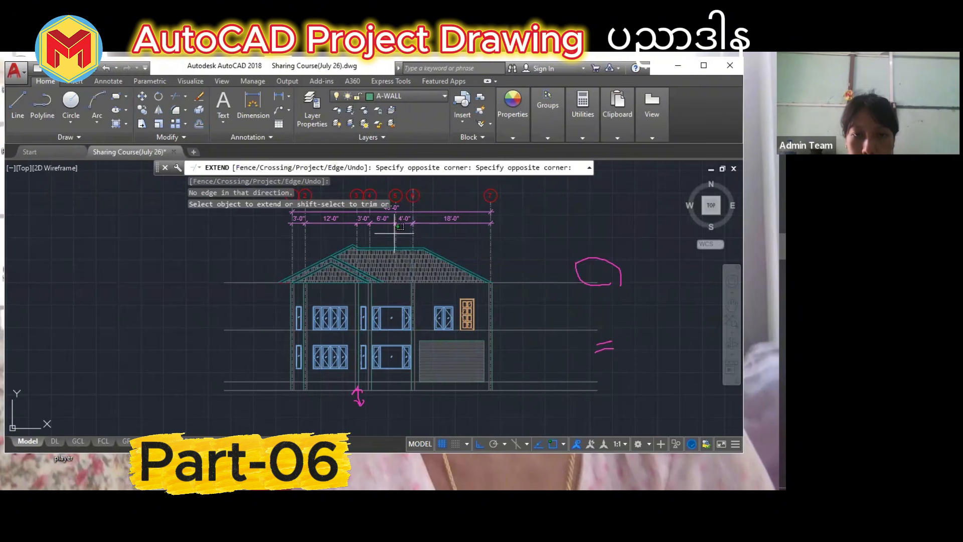
{"action": "left_click", "coordinate": [395, 235]}
{"action": "left_click", "coordinate": [396, 236]}
{"action": "left_click", "coordinate": [398, 237]}
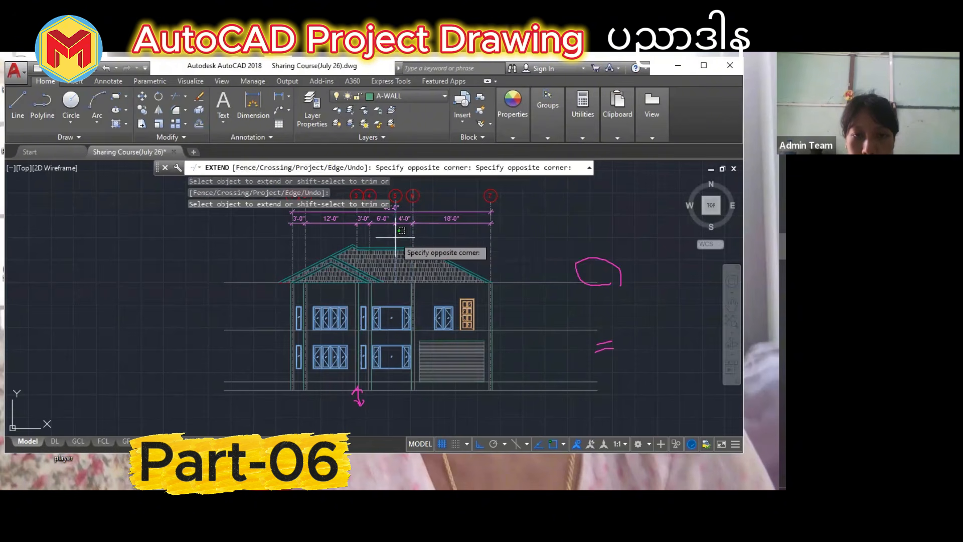
{"action": "left_click", "coordinate": [395, 236]}
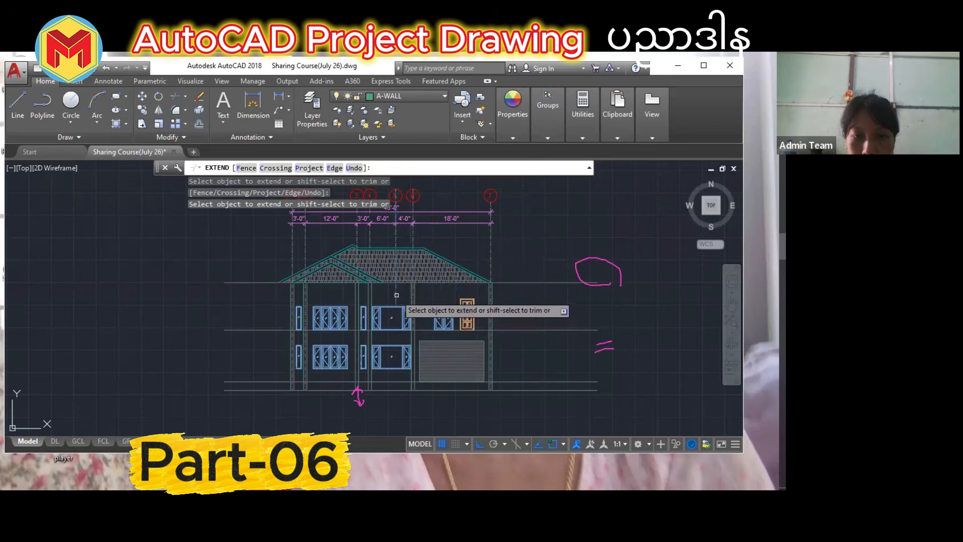
{"action": "left_click", "coordinate": [396, 330]}
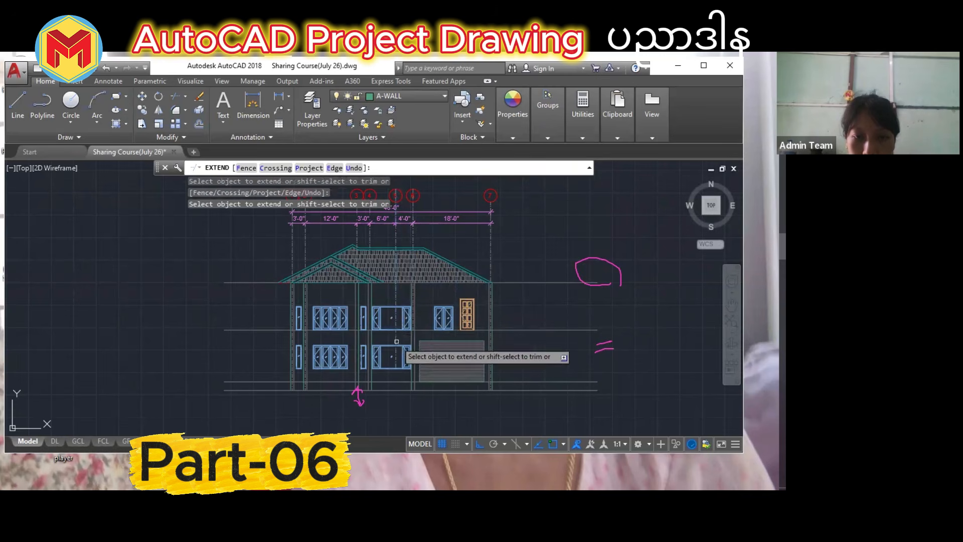
{"action": "left_click", "coordinate": [398, 357]}
{"action": "left_click", "coordinate": [397, 357]}
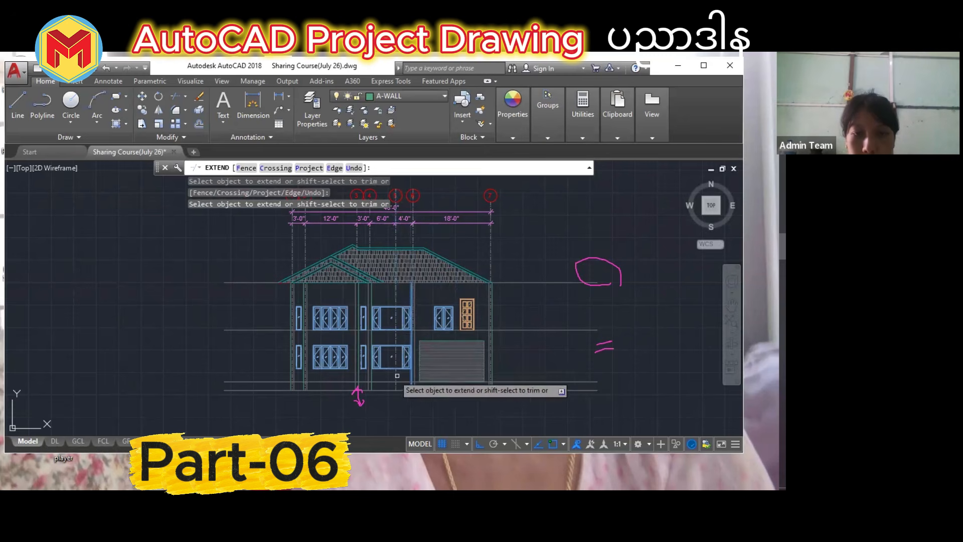
Try to extend the grid line left of the 18'-0" bay below the first floor line, with all objects as boundary edges.
{"action": "scroll", "coordinate": [348, 257], "scroll_direction": "up", "scroll_amount": 1}
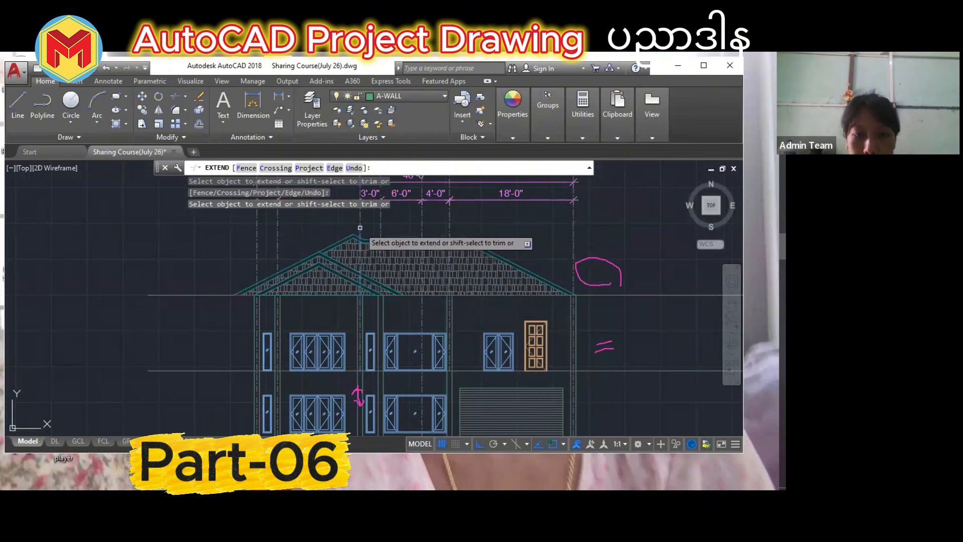
{"action": "scroll", "coordinate": [354, 338], "scroll_direction": "up", "scroll_amount": 1}
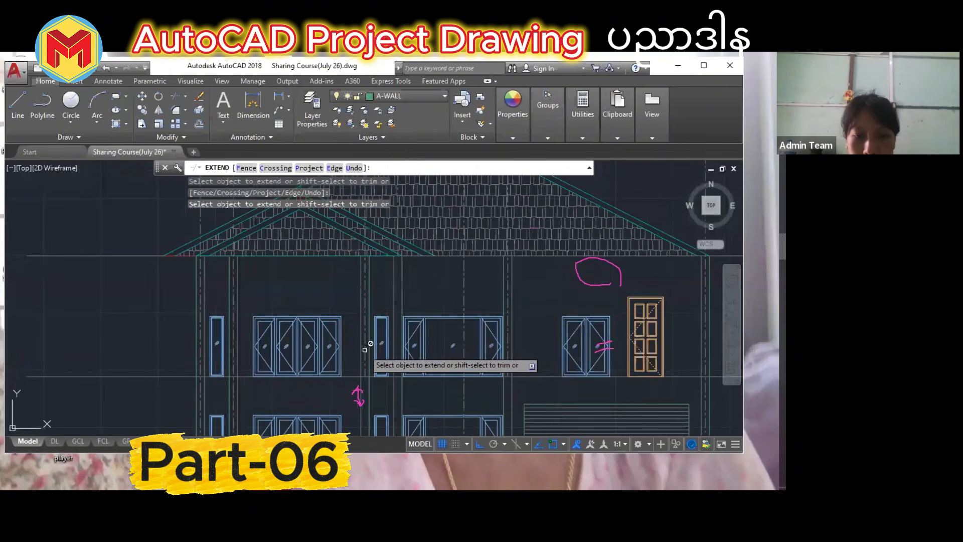
{"action": "scroll", "coordinate": [365, 349], "scroll_direction": "up", "scroll_amount": 1}
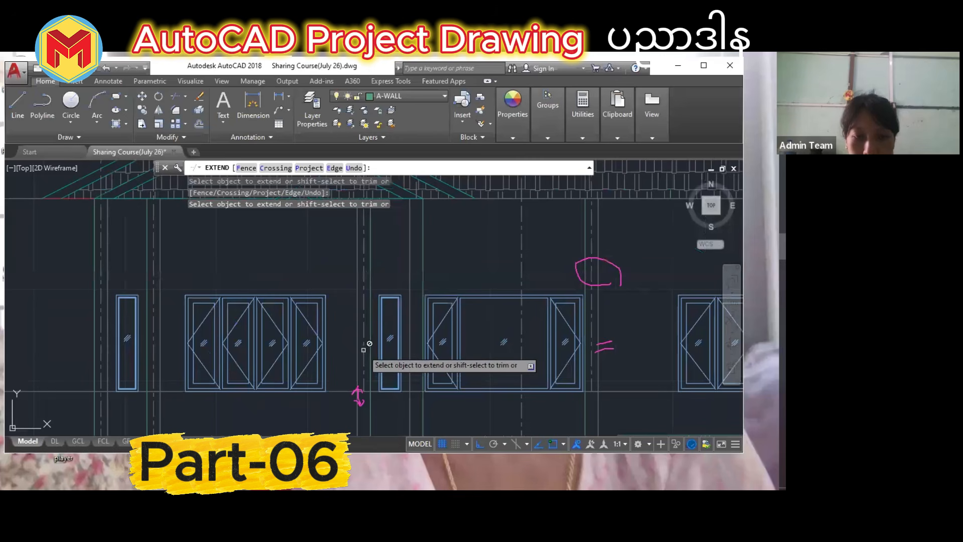
{"action": "scroll", "coordinate": [396, 341], "scroll_direction": "down", "scroll_amount": 4}
{"action": "scroll", "coordinate": [419, 346], "scroll_direction": "up", "scroll_amount": 2}
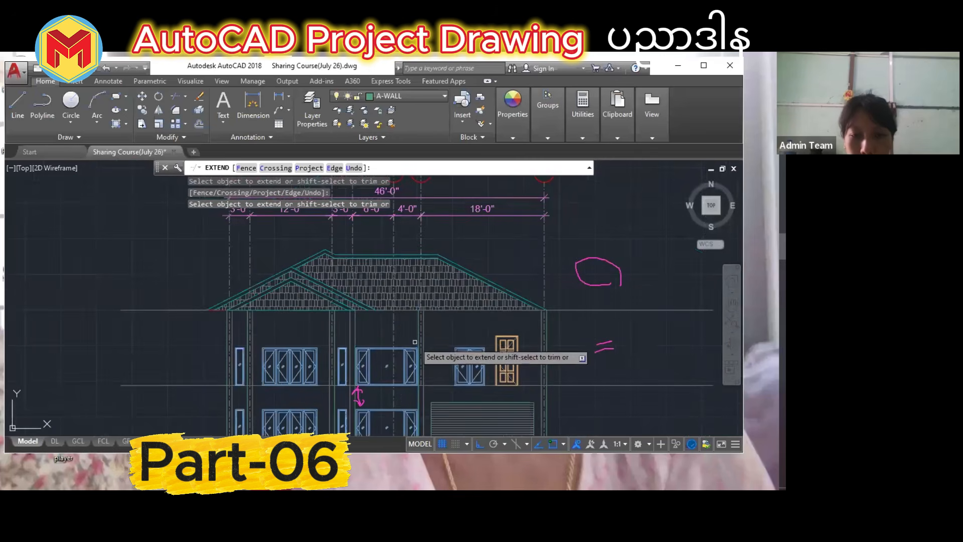
{"action": "scroll", "coordinate": [412, 353], "scroll_direction": "up", "scroll_amount": 2}
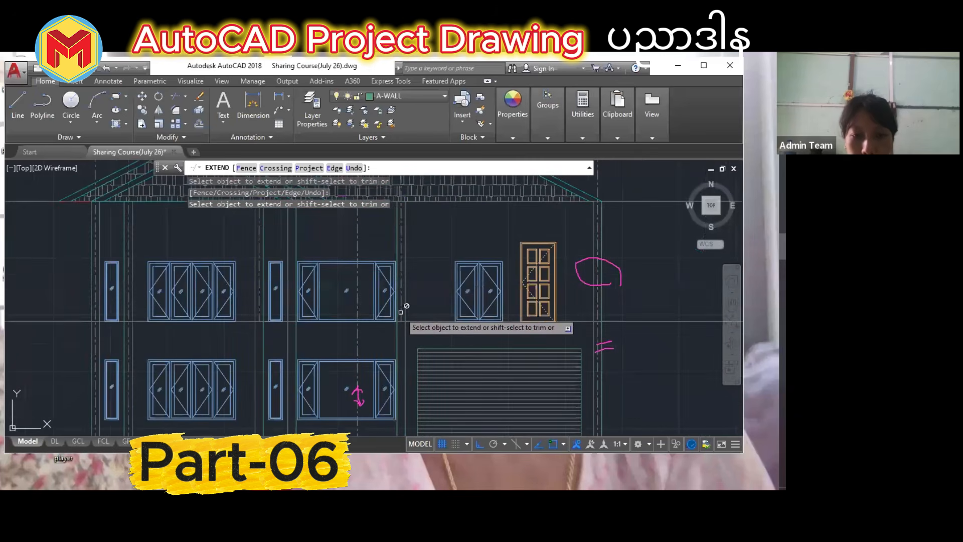
{"action": "key", "text": "Escape"}
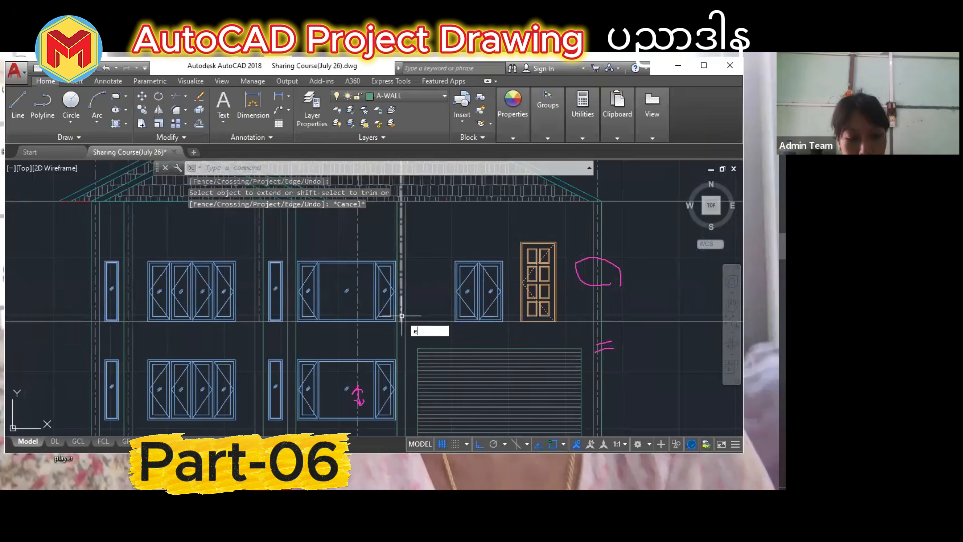
{"action": "key", "text": "Return"}
{"action": "key", "text": "Return"}
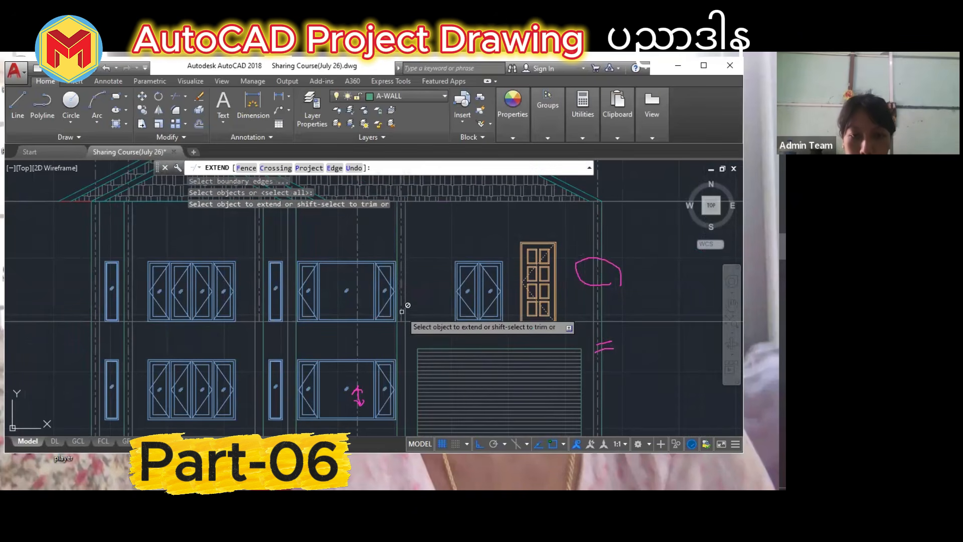
{"action": "left_click", "coordinate": [402, 313]}
{"action": "key", "text": "Escape"}
{"action": "scroll", "coordinate": [404, 314], "scroll_direction": "down", "scroll_amount": 2}
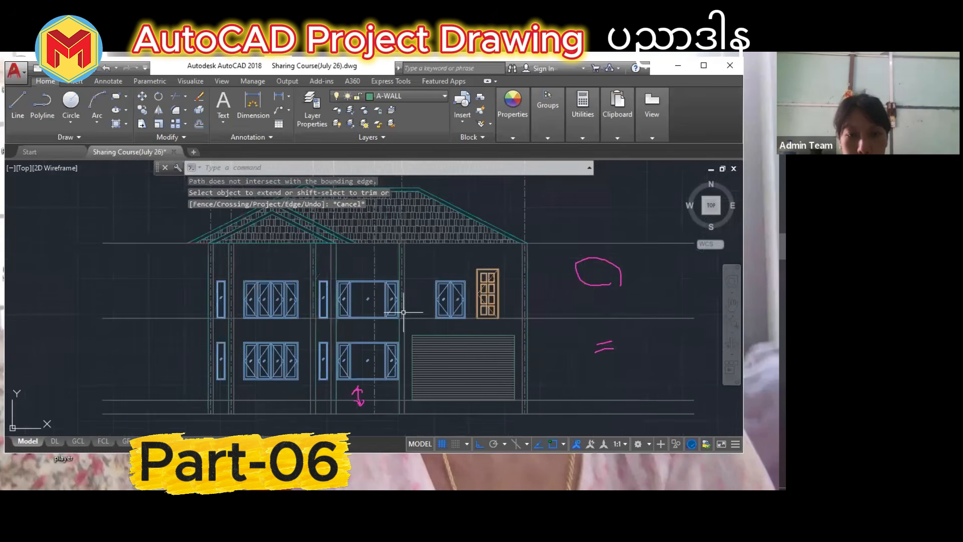
Extend the grid line left of the garage shutter from the first floor line down to the lowest ground line.
{"action": "middle_click_drag", "start_coordinate": [401, 328], "coordinate": [401, 314]}
{"action": "type", "text": "ex"}
{"action": "key", "text": "Return"}
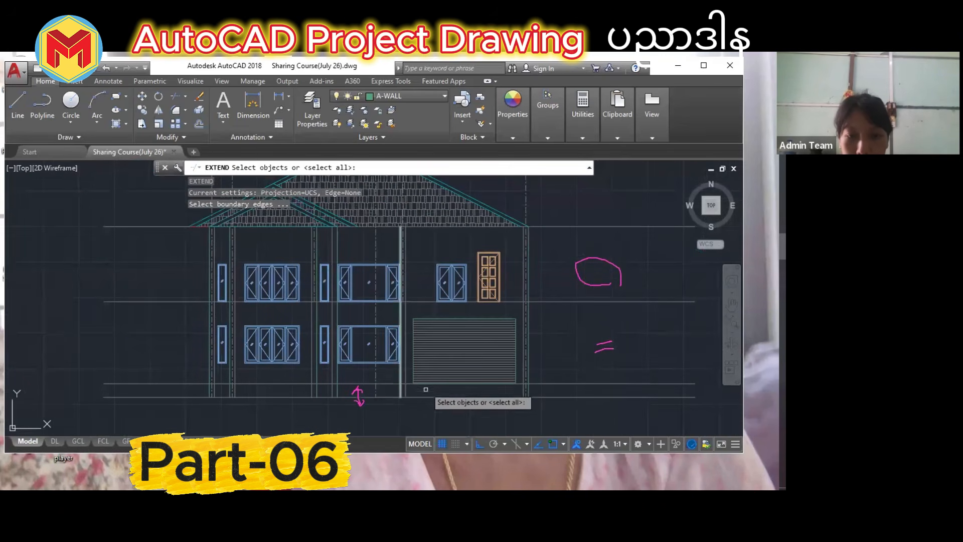
{"action": "left_click", "coordinate": [423, 396]}
{"action": "key", "text": "Return"}
{"action": "scroll", "coordinate": [403, 305], "scroll_direction": "up", "scroll_amount": 6}
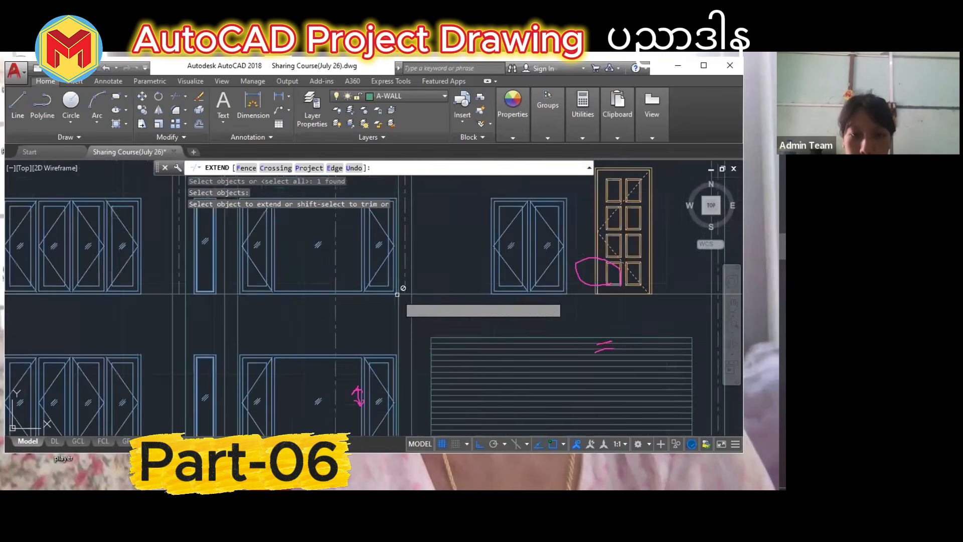
{"action": "left_click", "coordinate": [409, 281]}
{"action": "scroll", "coordinate": [410, 284], "scroll_direction": "down", "scroll_amount": 4}
{"action": "scroll", "coordinate": [392, 284], "scroll_direction": "down", "scroll_amount": 2}
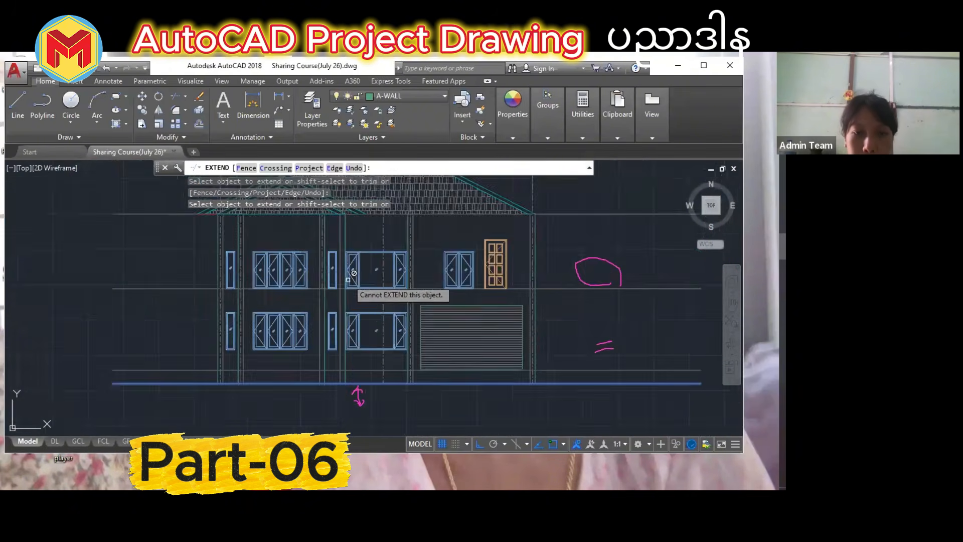
Examine the grid lines and column edges on the front elevation from the roof down to the ground line.
{"action": "scroll", "coordinate": [321, 288], "scroll_direction": "up", "scroll_amount": 4}
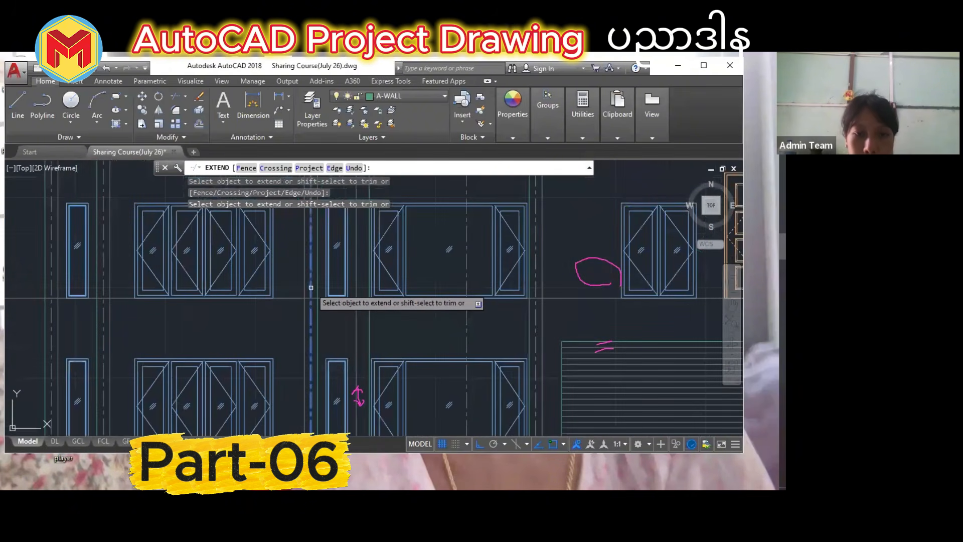
{"action": "scroll", "coordinate": [400, 303], "scroll_direction": "down", "scroll_amount": 6}
{"action": "scroll", "coordinate": [394, 277], "scroll_direction": "up", "scroll_amount": 2}
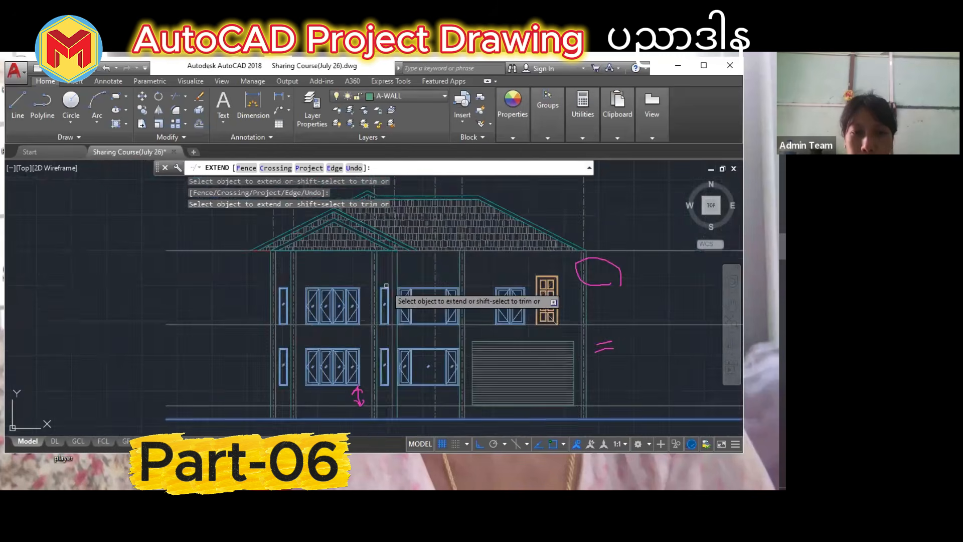
{"action": "scroll", "coordinate": [388, 283], "scroll_direction": "up", "scroll_amount": 3}
{"action": "middle_click_drag", "start_coordinate": [388, 282], "coordinate": [395, 323]}
{"action": "middle_click_drag", "start_coordinate": [398, 282], "coordinate": [396, 338]}
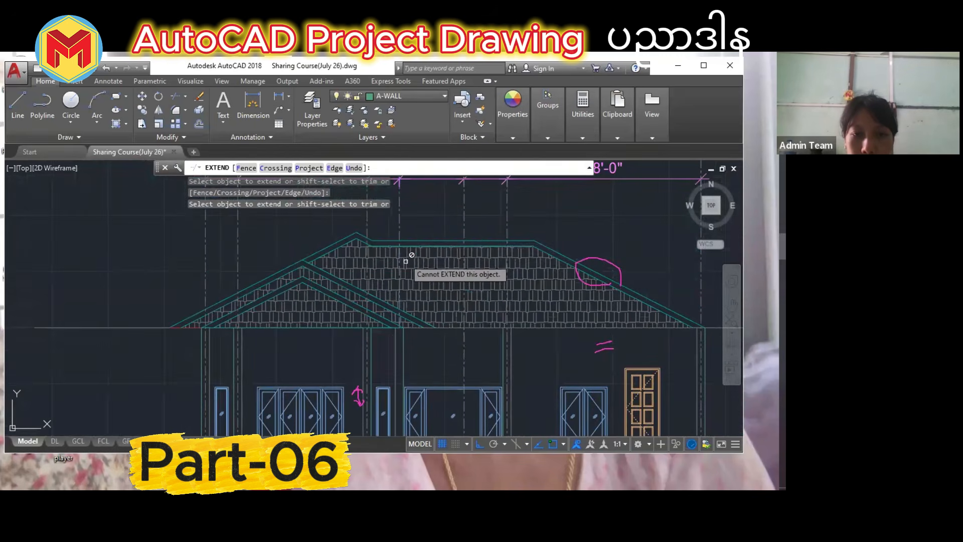
{"action": "scroll", "coordinate": [400, 251], "scroll_direction": "down", "scroll_amount": 5}
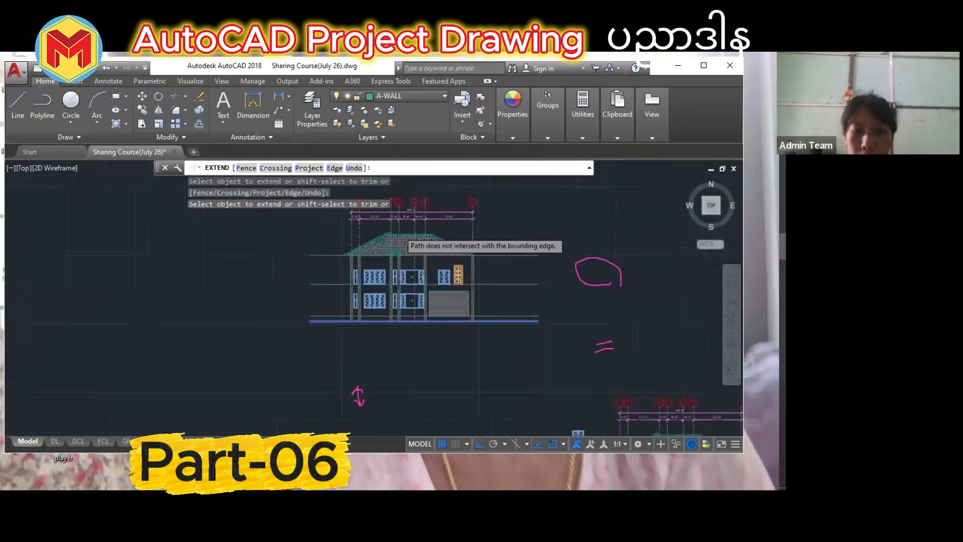
{"action": "scroll", "coordinate": [404, 292], "scroll_direction": "up", "scroll_amount": 3}
{"action": "key", "text": "Return"}
{"action": "middle_click_drag", "start_coordinate": [404, 292], "coordinate": [397, 373]}
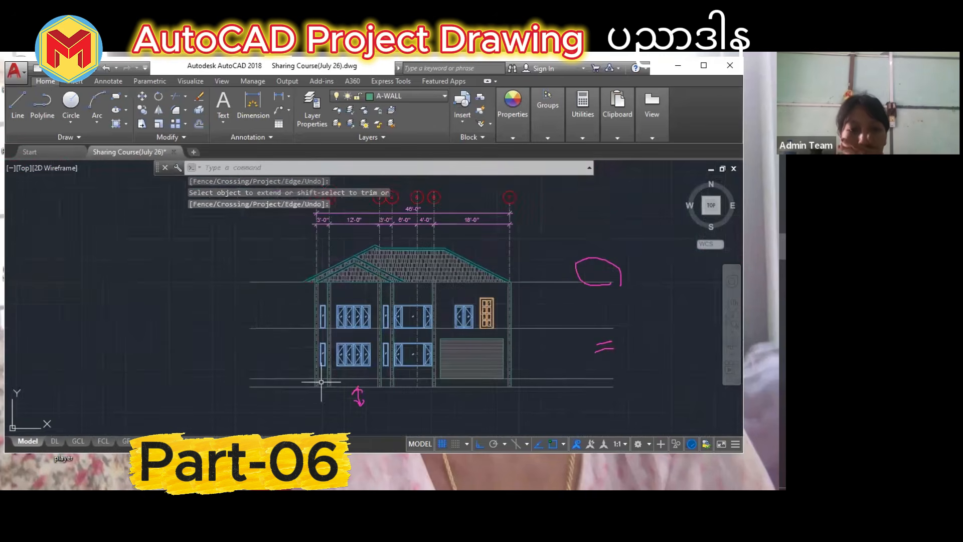
{"action": "scroll", "coordinate": [321, 382], "scroll_direction": "up", "scroll_amount": 5}
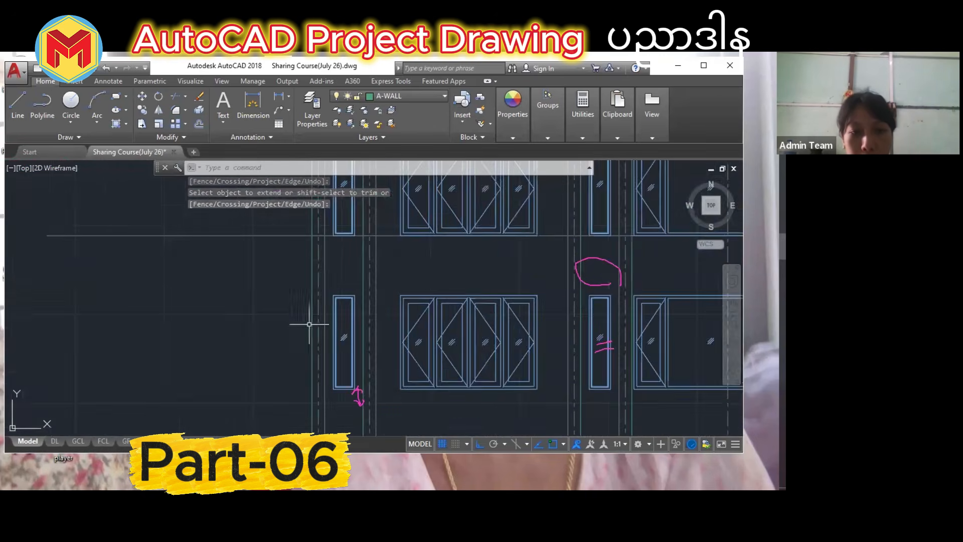
{"action": "scroll", "coordinate": [309, 324], "scroll_direction": "down", "scroll_amount": 7}
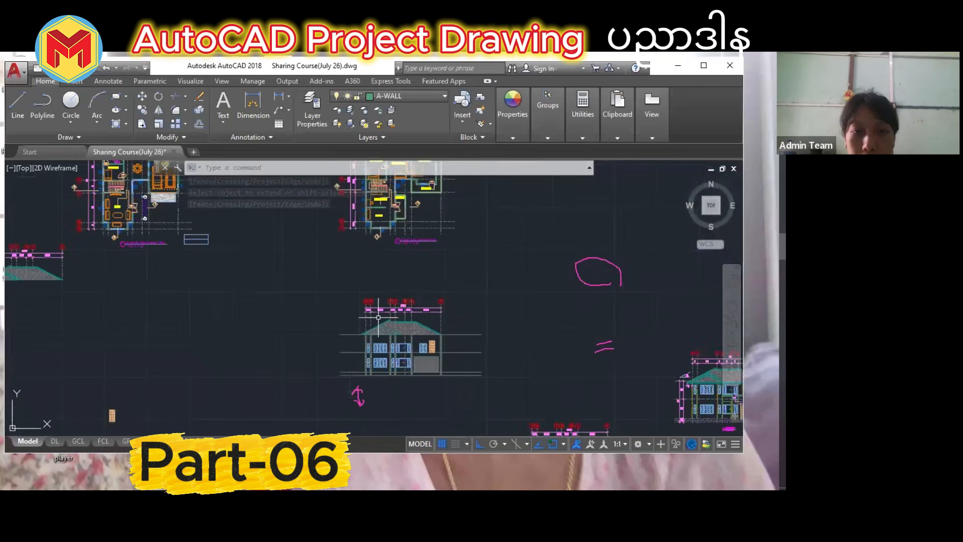
Draw vertical construction lines through the two lower corners of the plan column left of window FG1.
{"action": "scroll", "coordinate": [391, 281], "scroll_direction": "up", "scroll_amount": 7}
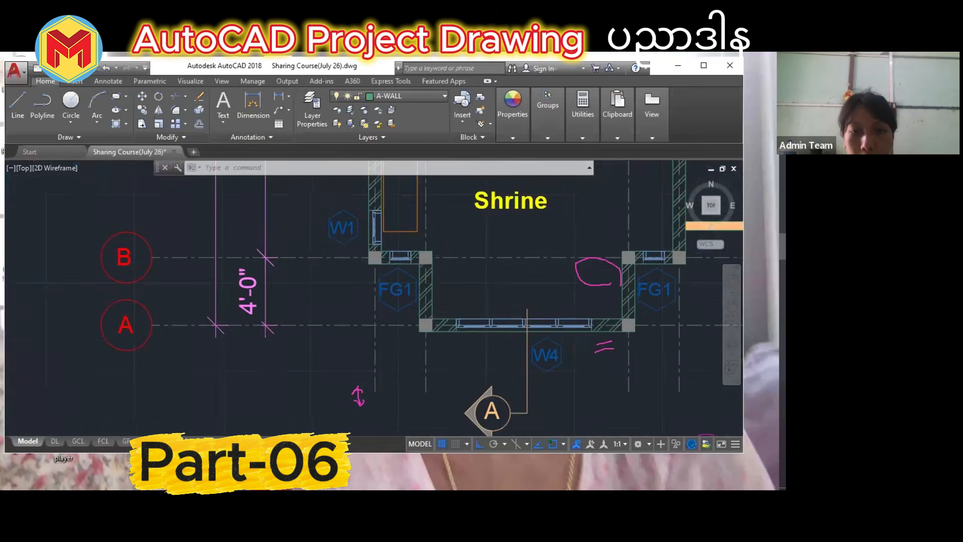
{"action": "scroll", "coordinate": [364, 264], "scroll_direction": "up", "scroll_amount": 2}
{"action": "scroll", "coordinate": [396, 275], "scroll_direction": "up", "scroll_amount": 2}
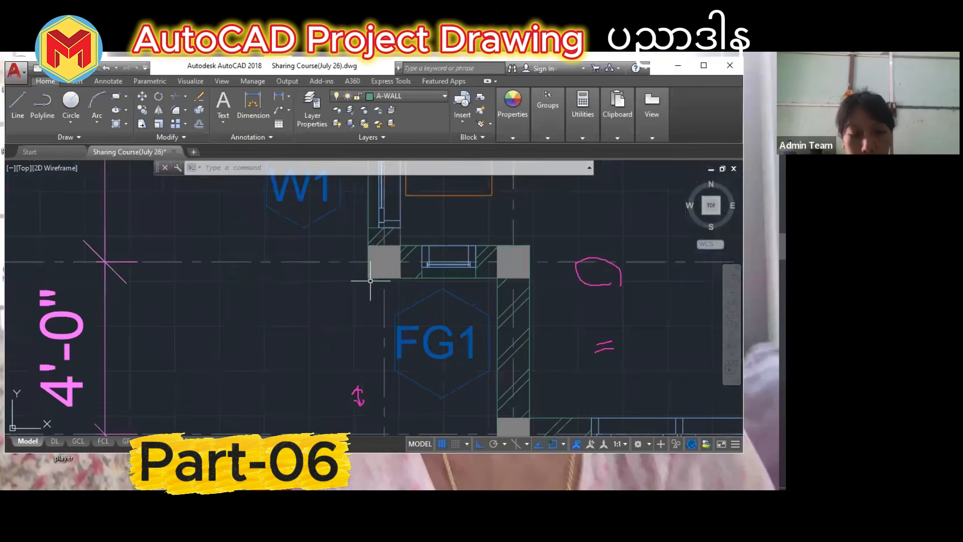
{"action": "key", "text": "Return"}
{"action": "type", "text": "v"}
{"action": "key", "text": "Return"}
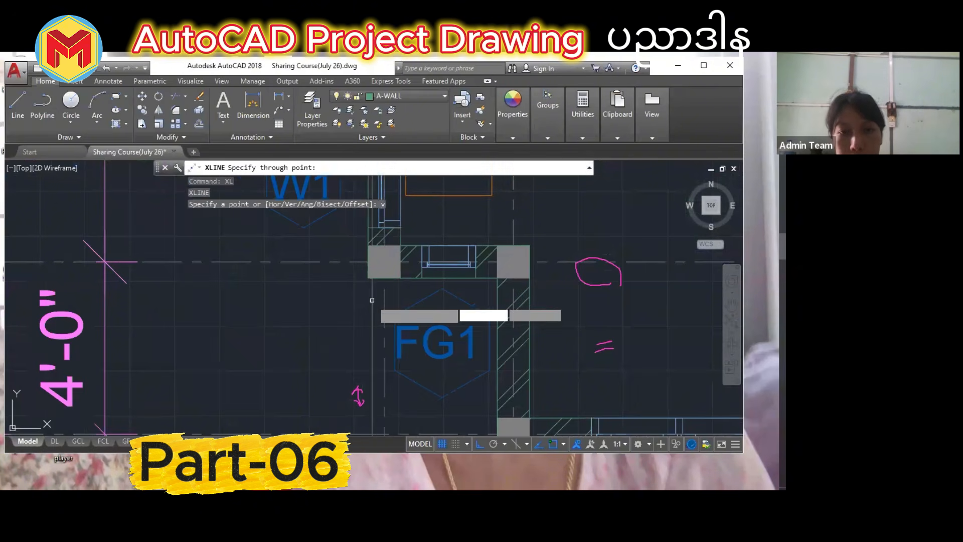
{"action": "scroll", "coordinate": [371, 288], "scroll_direction": "up", "scroll_amount": 2}
{"action": "left_click", "coordinate": [365, 296]}
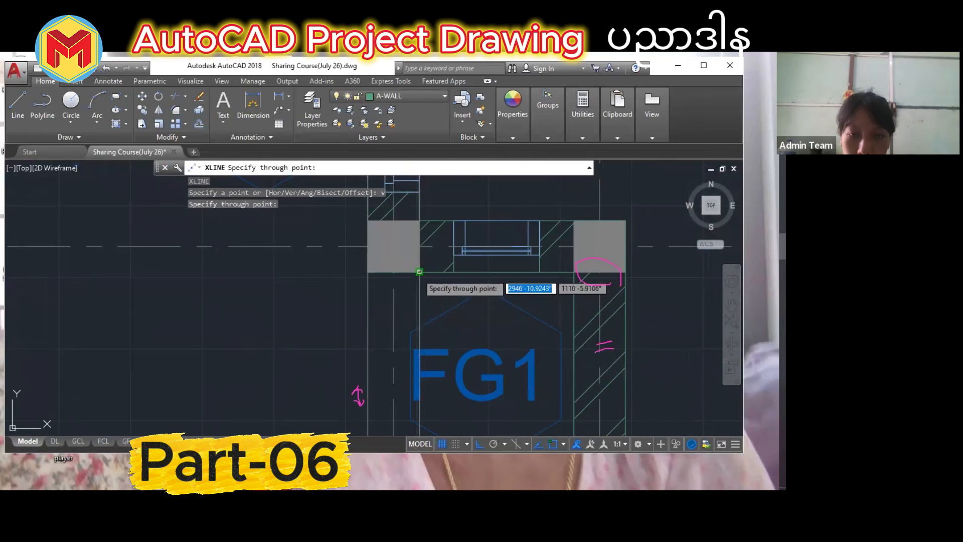
{"action": "left_click", "coordinate": [420, 288]}
{"action": "key", "text": "Return"}
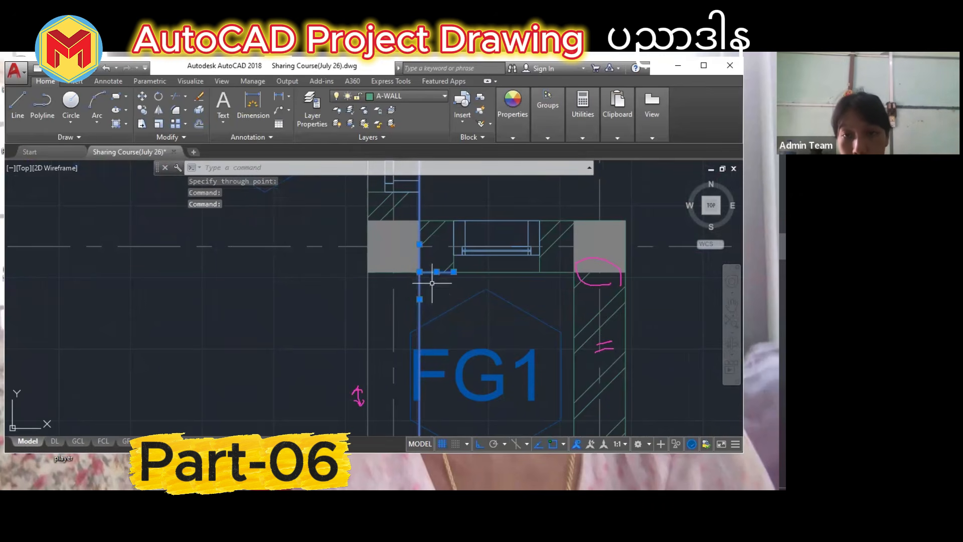
{"action": "key", "text": "Escape"}
{"action": "key", "text": "Escape"}
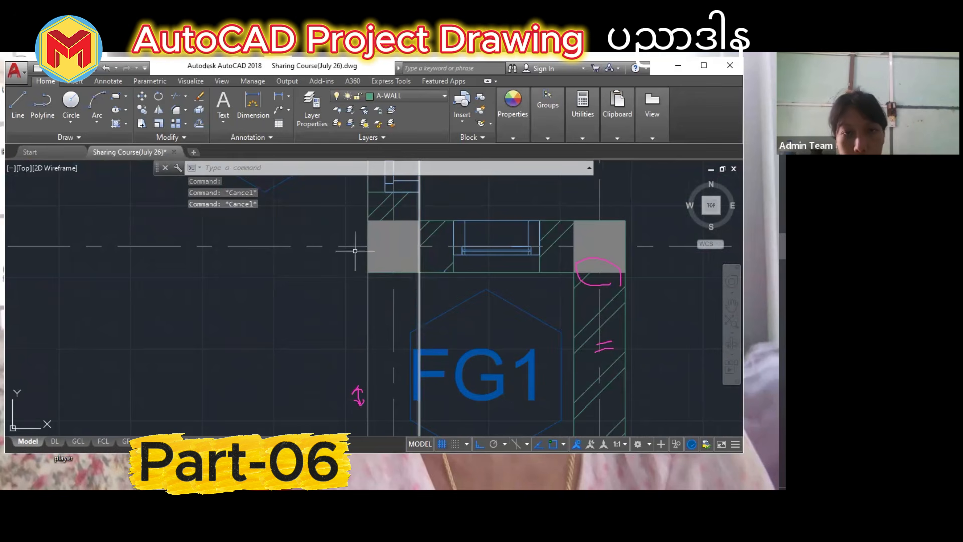
Try to move the column left of window FG1 slightly downwards along its right edge, and undo the move.
{"action": "left_click", "coordinate": [339, 212]}
{"action": "left_click", "coordinate": [439, 281]}
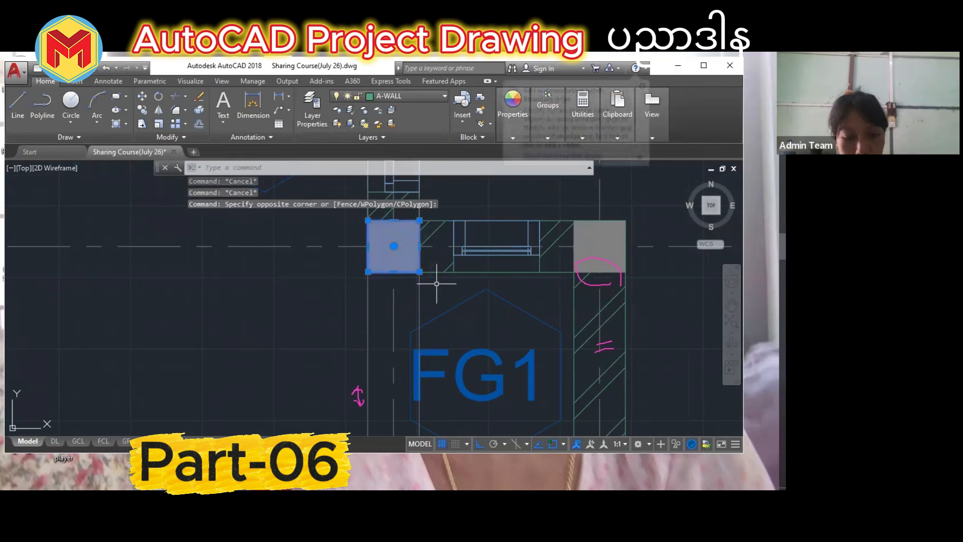
{"action": "type", "text": "m"}
{"action": "key", "text": "Return"}
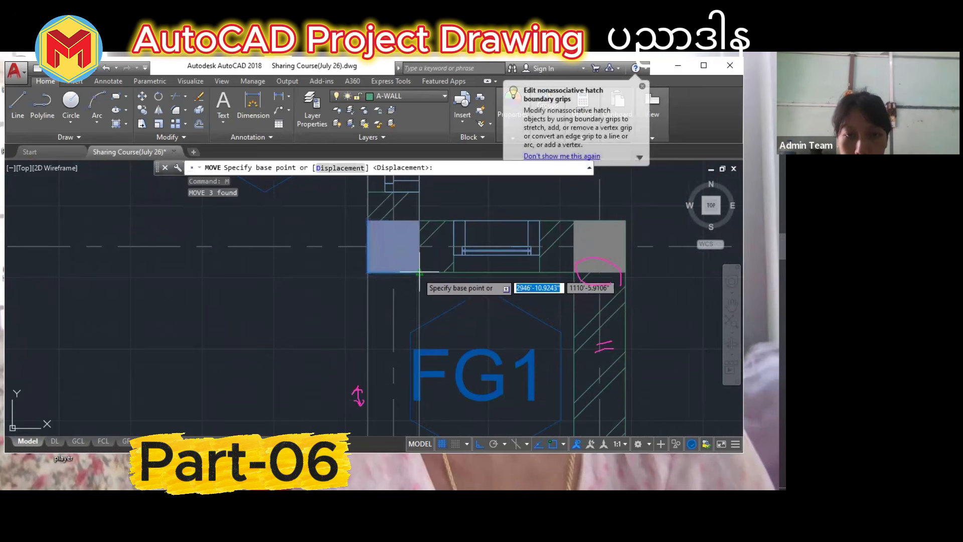
{"action": "left_click", "coordinate": [419, 273]}
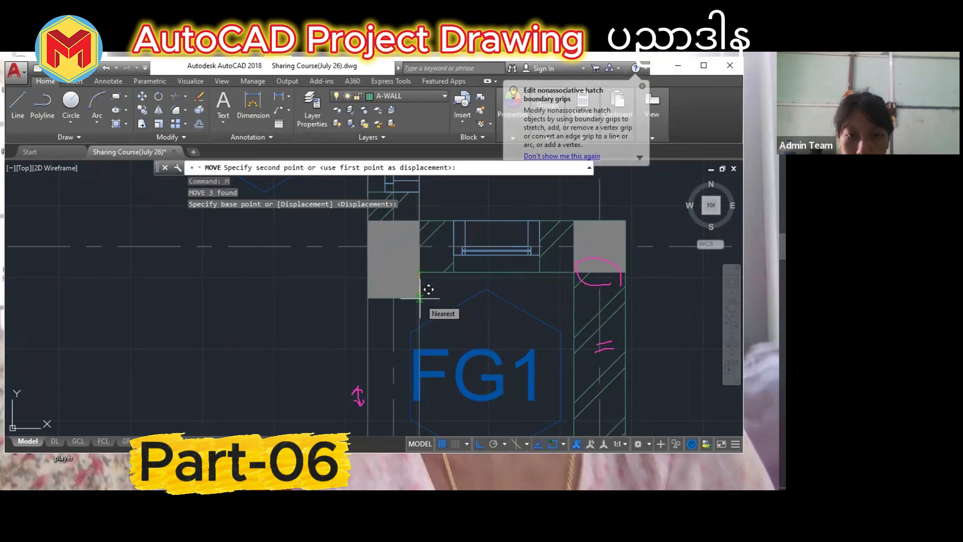
{"action": "left_click", "coordinate": [430, 289]}
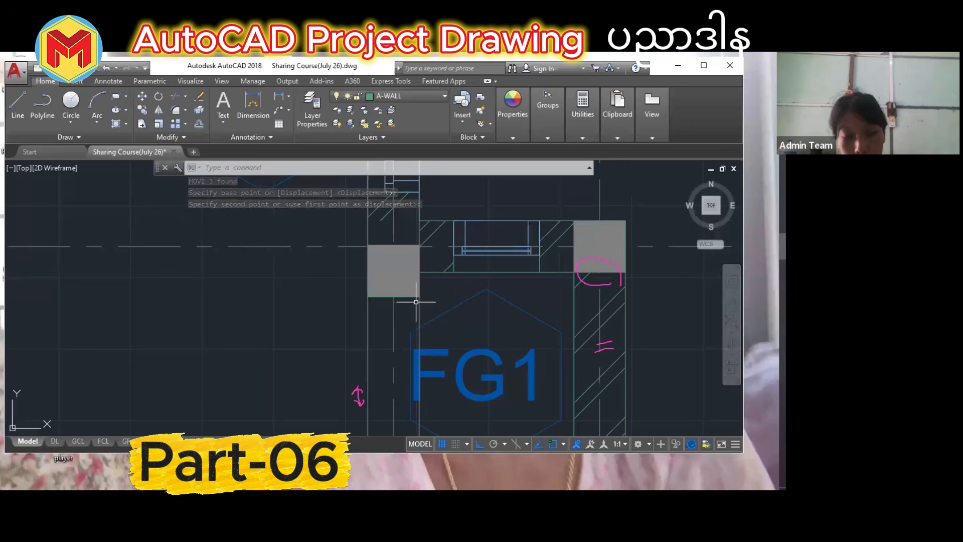
{"action": "key", "text": "ctrl+z"}
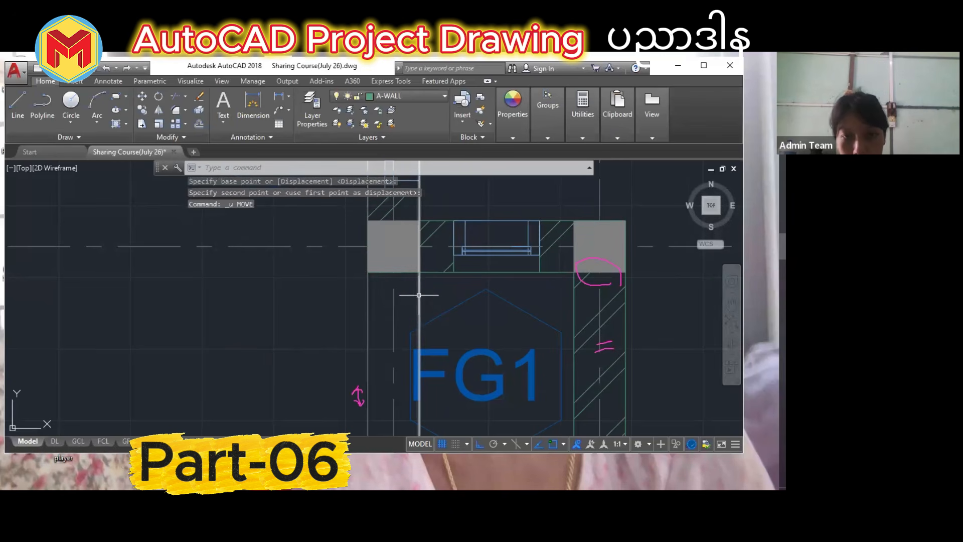
Erase the vertical construction line through the right edge of the column left of window FG1.
{"action": "left_click", "coordinate": [419, 295]}
{"action": "key", "text": "Delete"}
{"action": "scroll", "coordinate": [420, 300], "scroll_direction": "down", "scroll_amount": 5}
Erase the right edge lines of the elevation's first two columns and the left edge line of the third column.
{"action": "mouse_move", "coordinate": [420, 319]}
{"action": "middle_mouse_down"}
{"action": "mouse_move", "coordinate": [387, 280]}
{"action": "mouse_move", "coordinate": [359, 269]}
{"action": "mouse_move", "coordinate": [353, 181]}
{"action": "middle_mouse_up"}
{"action": "scroll", "coordinate": [385, 282], "scroll_direction": "down", "scroll_amount": 2}
{"action": "scroll", "coordinate": [368, 279], "scroll_direction": "down", "scroll_amount": 4}
{"action": "middle_click_drag", "start_coordinate": [386, 349], "coordinate": [381, 180]}
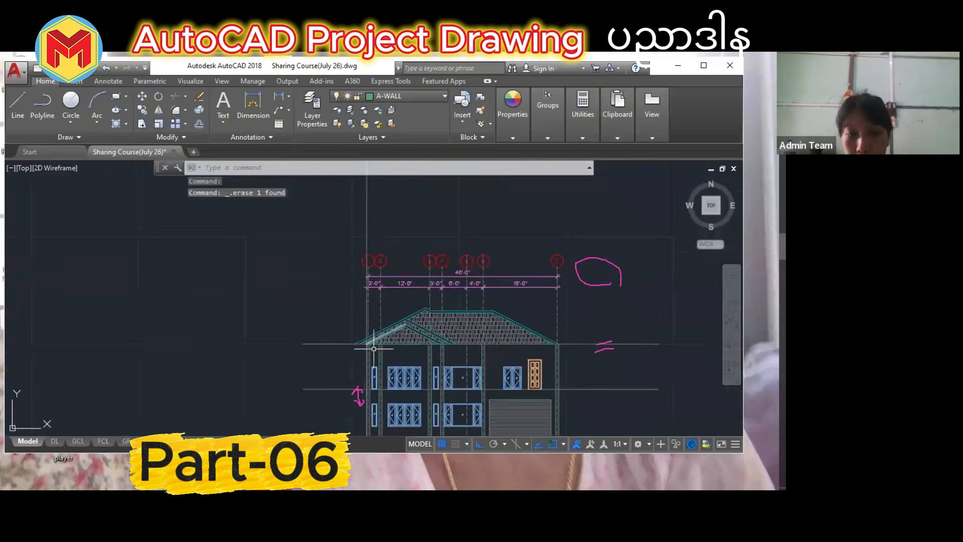
{"action": "scroll", "coordinate": [374, 348], "scroll_direction": "up", "scroll_amount": 6}
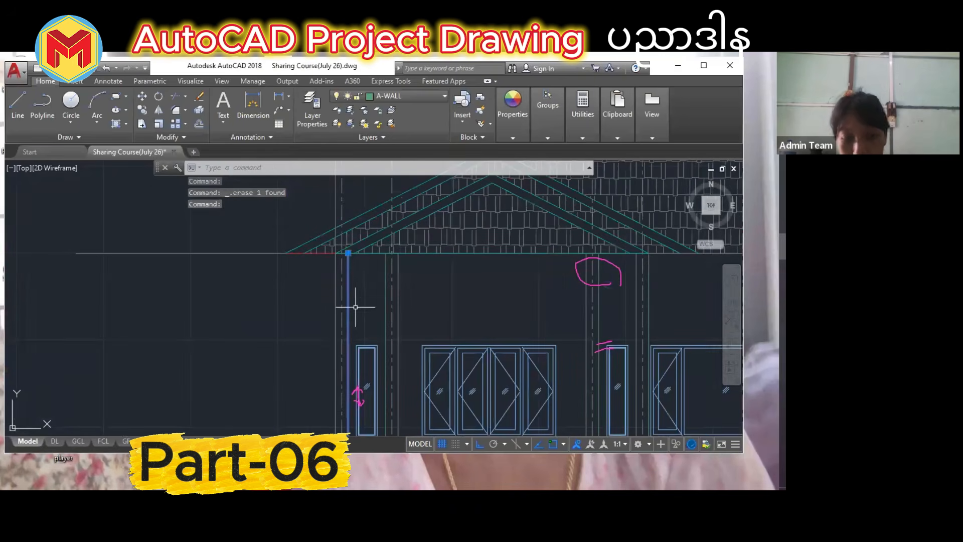
{"action": "left_click_drag", "start_coordinate": [393, 292], "coordinate": [396, 275]}
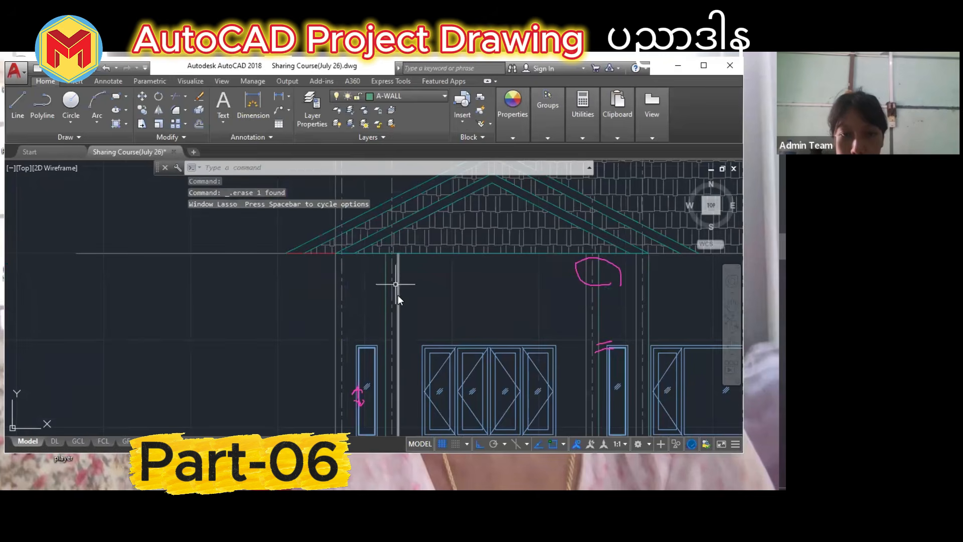
{"action": "left_click", "coordinate": [399, 296]}
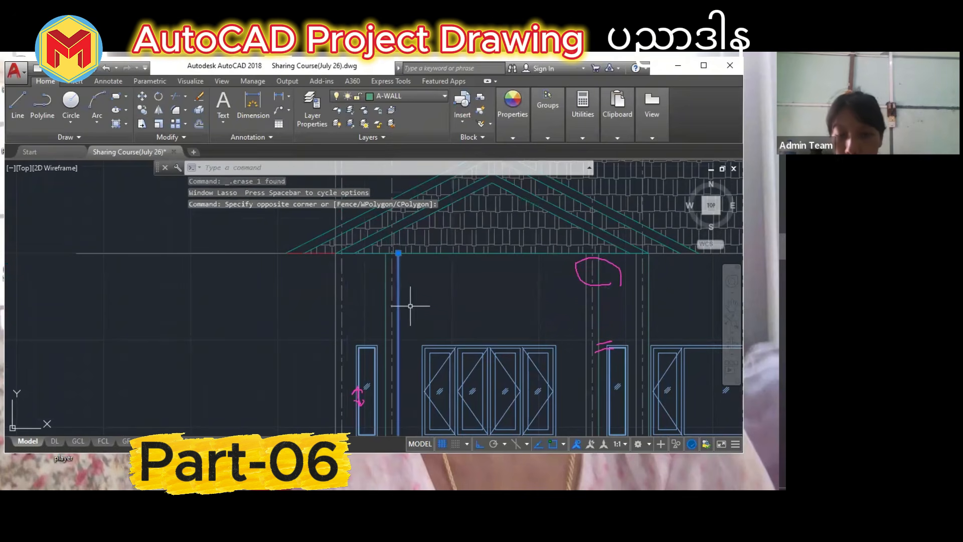
{"action": "key", "text": "Delete"}
{"action": "scroll", "coordinate": [408, 286], "scroll_direction": "down", "scroll_amount": 3}
{"action": "scroll", "coordinate": [459, 294], "scroll_direction": "up", "scroll_amount": 3}
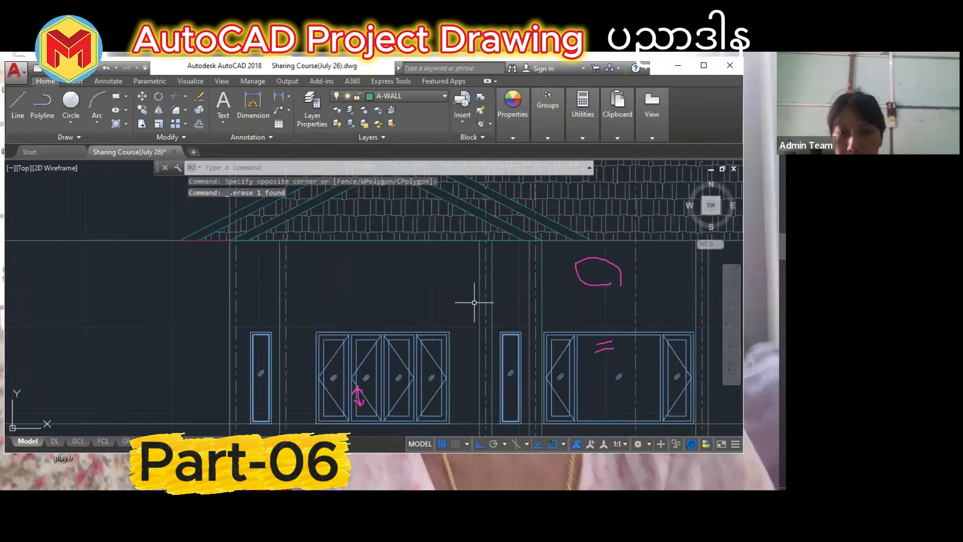
{"action": "left_click", "coordinate": [480, 297]}
{"action": "key", "text": "Delete"}
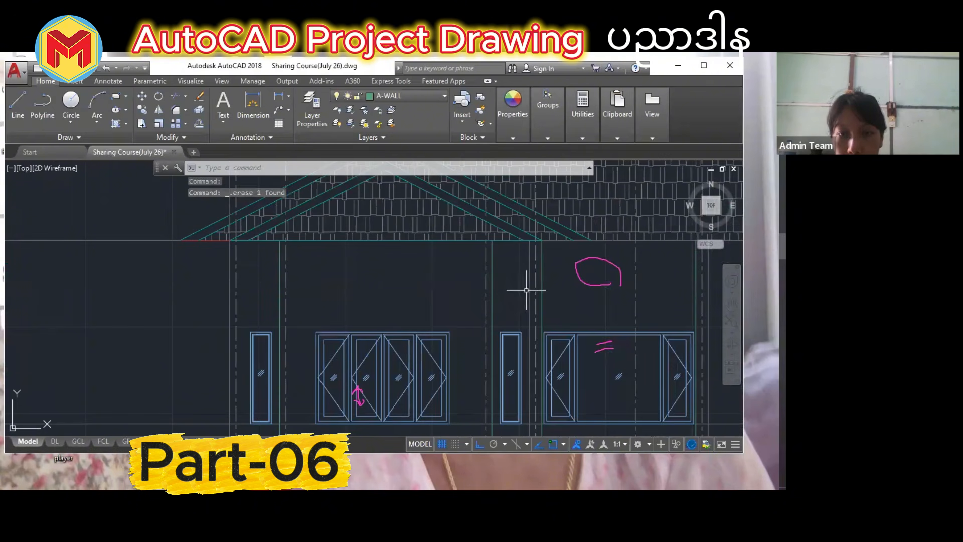
Erase the left edge line of the column at the far end of the 18'-0" bay.
{"action": "scroll", "coordinate": [522, 295], "scroll_direction": "down", "scroll_amount": 4}
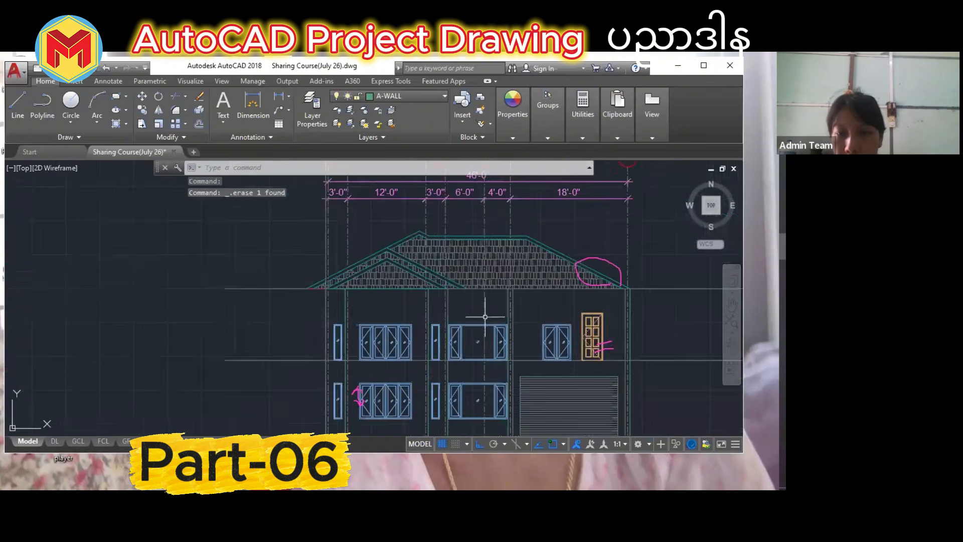
{"action": "scroll", "coordinate": [529, 322], "scroll_direction": "up", "scroll_amount": 2}
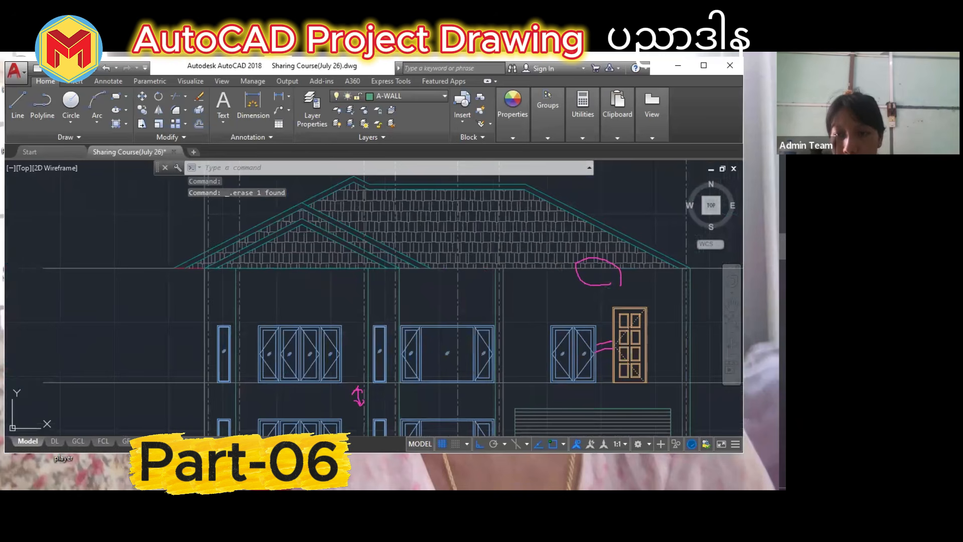
{"action": "left_click", "coordinate": [686, 318]}
{"action": "key", "text": "Escape"}
{"action": "key", "text": "Escape"}
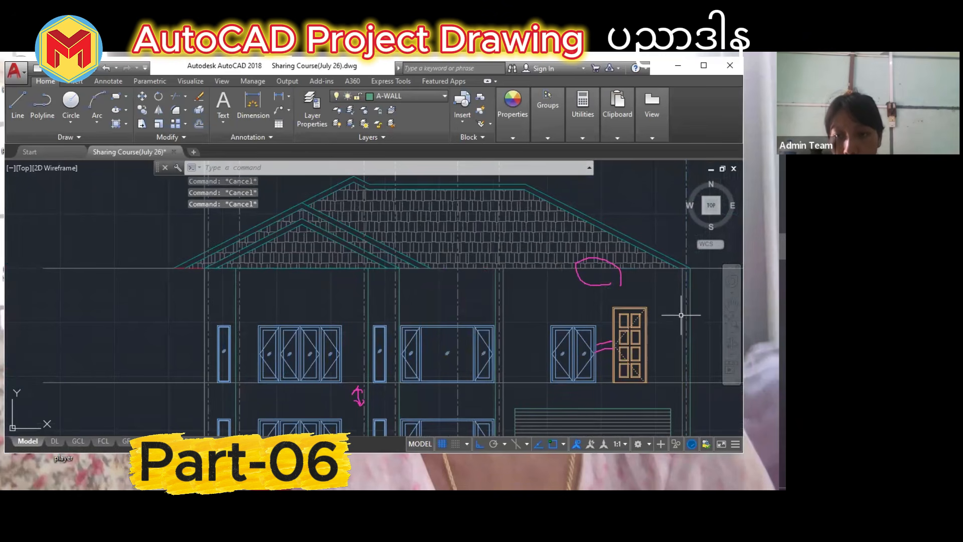
{"action": "left_click", "coordinate": [683, 311]}
{"action": "key", "text": "Delete"}
{"action": "scroll", "coordinate": [513, 296], "scroll_direction": "down", "scroll_amount": 4}
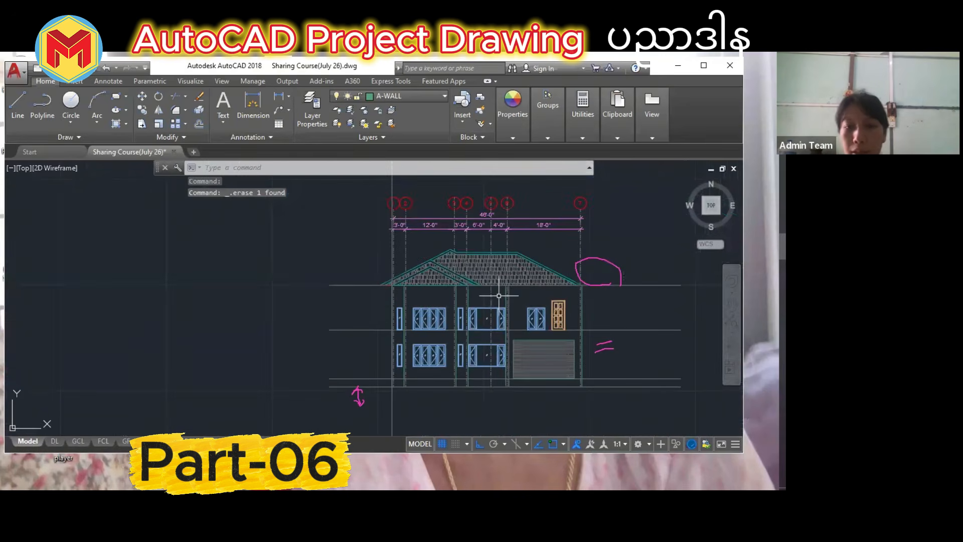
{"action": "middle_click_drag", "start_coordinate": [499, 386], "coordinate": [466, 358]}
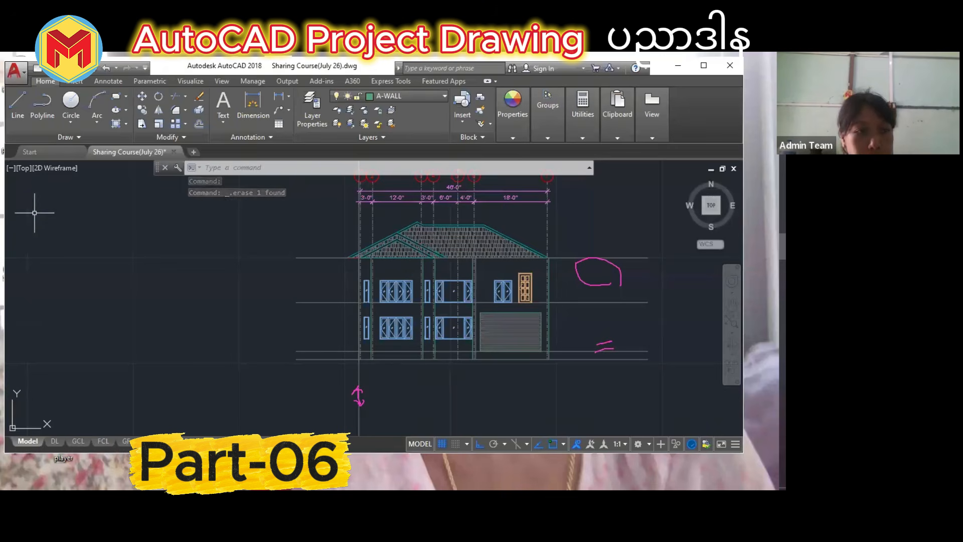
{"action": "left_click", "coordinate": [601, 281]}
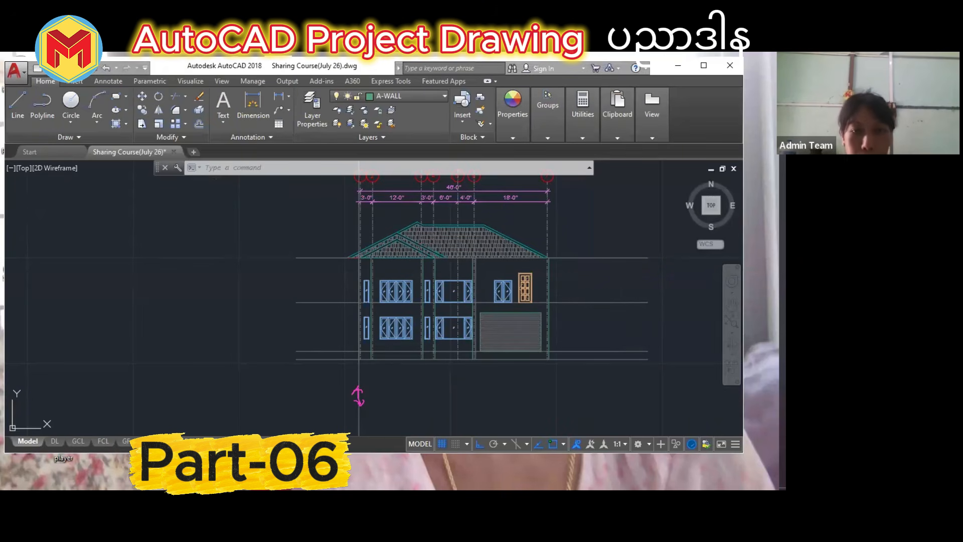
Place vertical construction lines through both ends of the short horizontal wall of the verandah beside the Study Room on the first-floor plan.
{"action": "scroll", "coordinate": [358, 396], "scroll_direction": "down", "scroll_amount": 6}
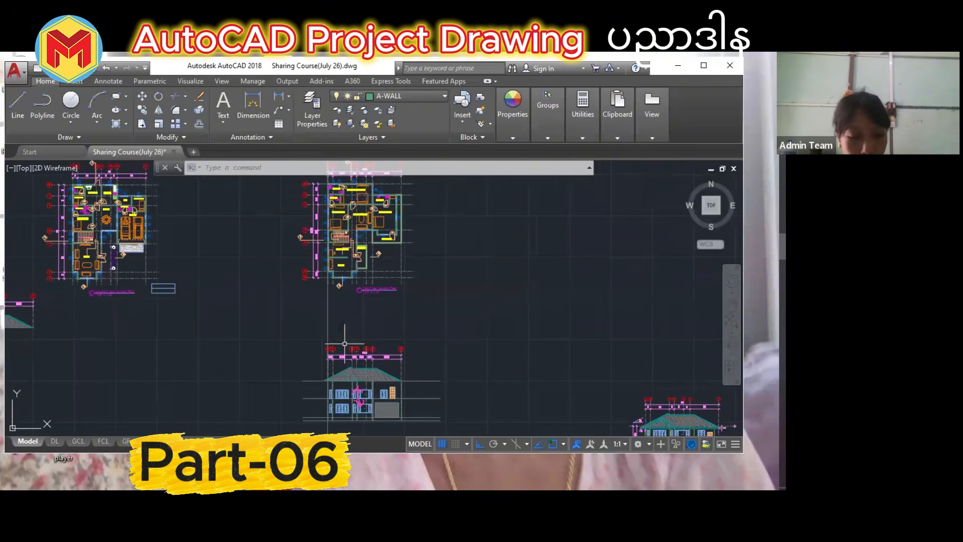
{"action": "type", "text": "xl"}
{"action": "key", "text": "Return"}
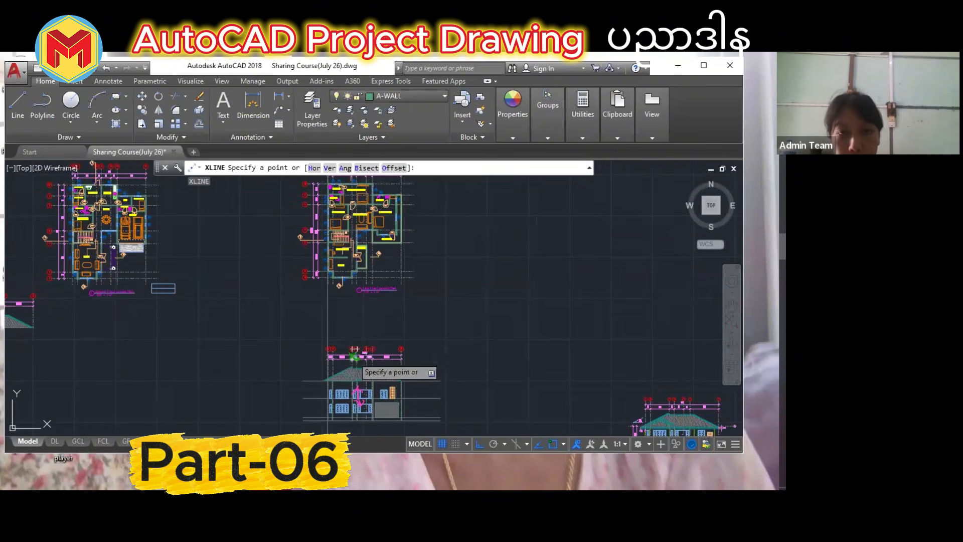
{"action": "type", "text": "v"}
{"action": "key", "text": "Return"}
{"action": "scroll", "coordinate": [351, 239], "scroll_direction": "up", "scroll_amount": 2}
{"action": "scroll", "coordinate": [354, 238], "scroll_direction": "up", "scroll_amount": 4}
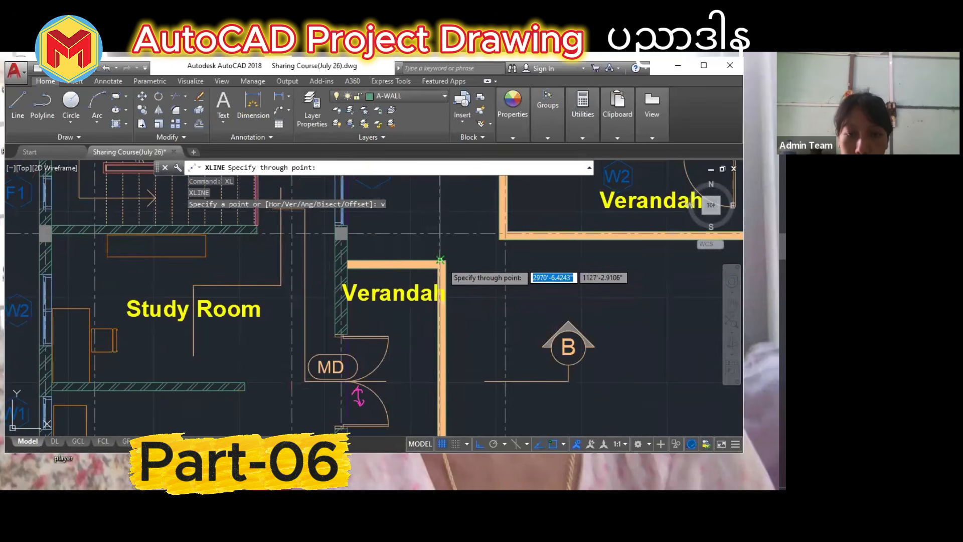
{"action": "left_click", "coordinate": [441, 266]}
{"action": "left_click", "coordinate": [350, 267]}
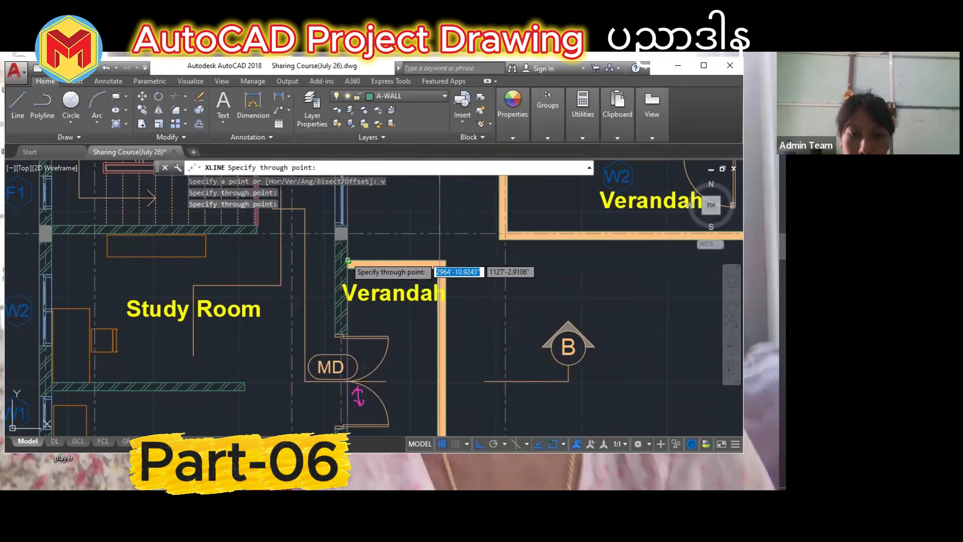
Add vertical construction lines at the two front corners of the larger verandah next to window W2 on the first-floor plan.
{"action": "scroll", "coordinate": [356, 270], "scroll_direction": "down", "scroll_amount": 4}
{"action": "scroll", "coordinate": [445, 248], "scroll_direction": "up", "scroll_amount": 4}
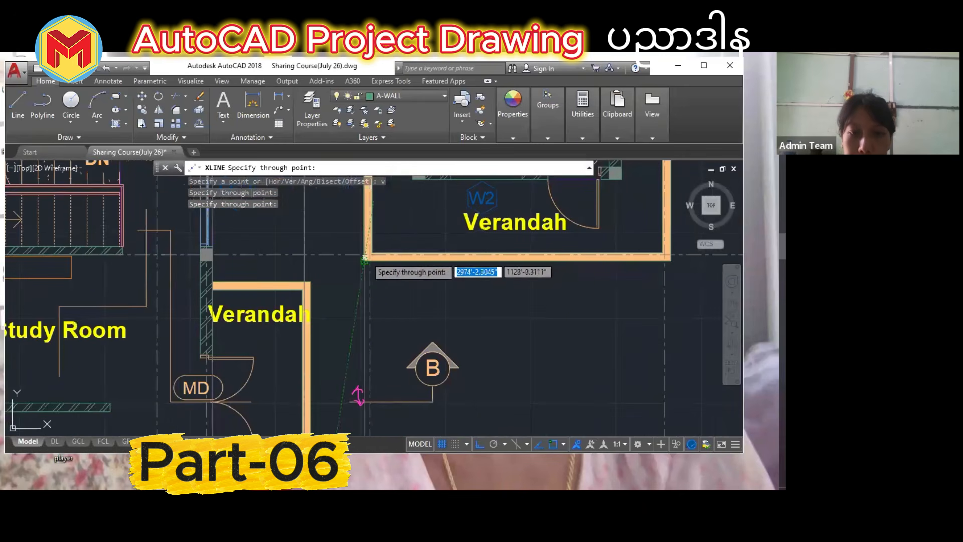
{"action": "left_click", "coordinate": [370, 256]}
{"action": "scroll", "coordinate": [371, 257], "scroll_direction": "up", "scroll_amount": 3}
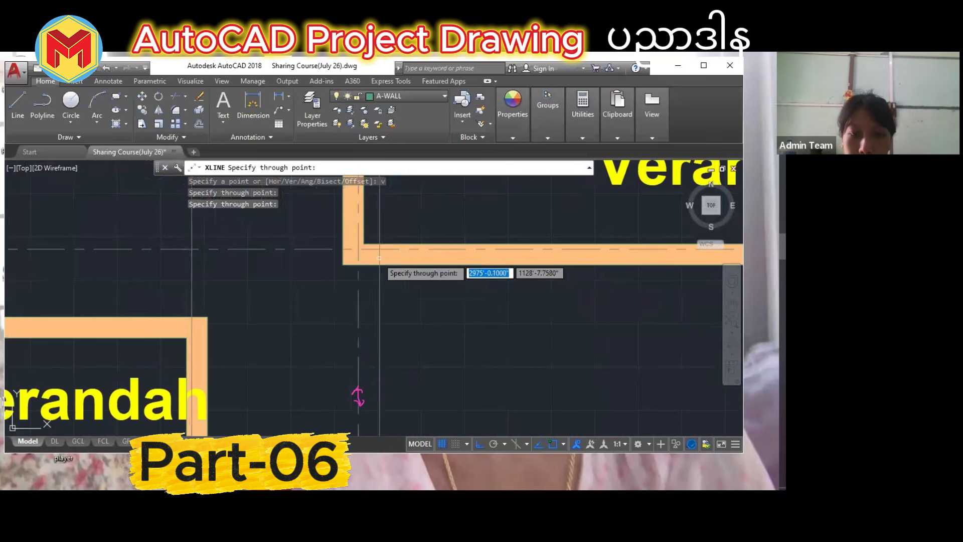
{"action": "scroll", "coordinate": [346, 279], "scroll_direction": "down", "scroll_amount": 3}
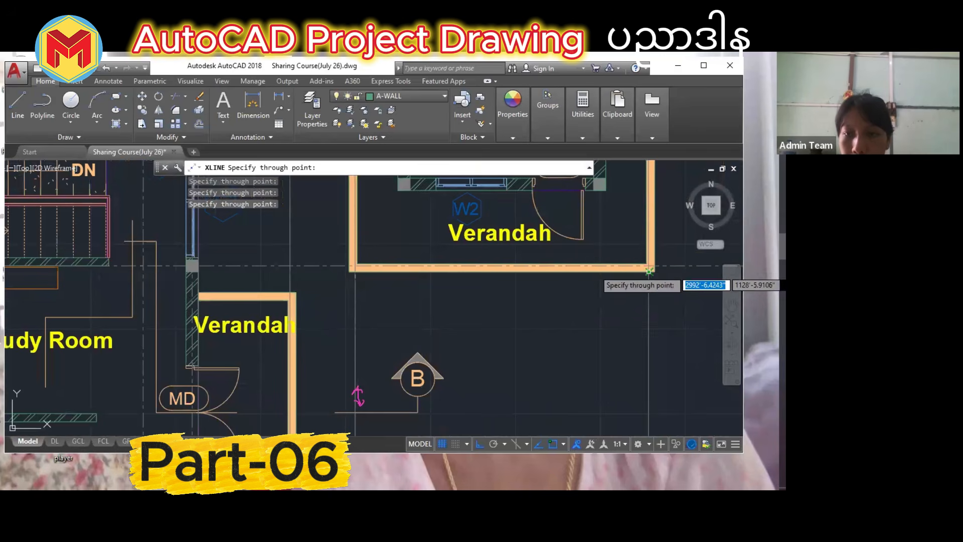
{"action": "left_click", "coordinate": [649, 264]}
{"action": "key", "text": "space"}
{"action": "scroll", "coordinate": [598, 275], "scroll_direction": "down", "scroll_amount": 7}
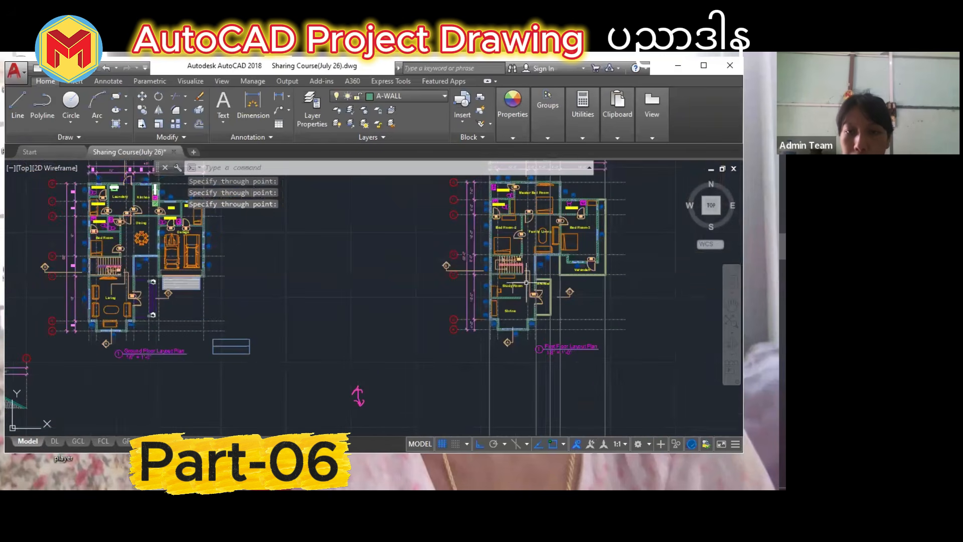
Set the current object color to ByLayer.
{"action": "mouse_move", "coordinate": [785, 261]}
{"action": "left_click", "coordinate": [764, 194]}
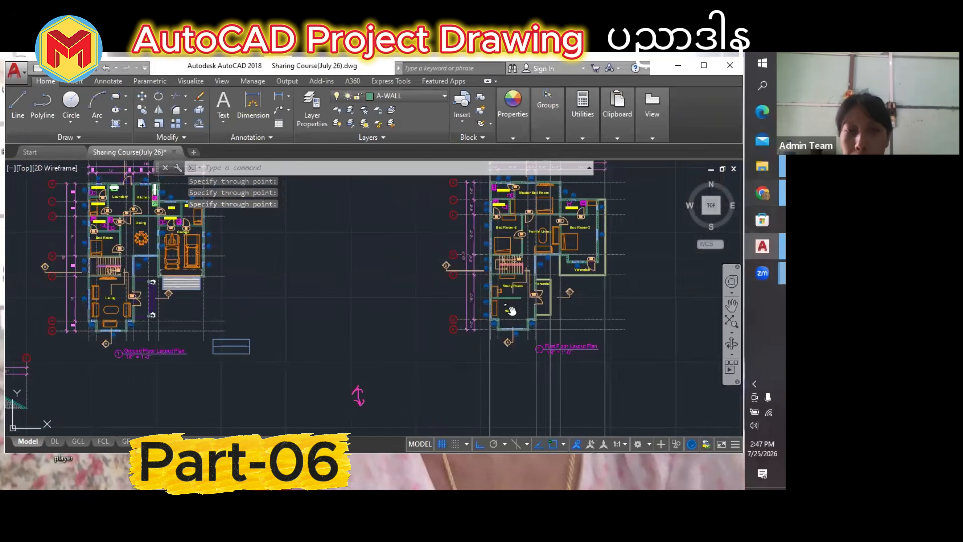
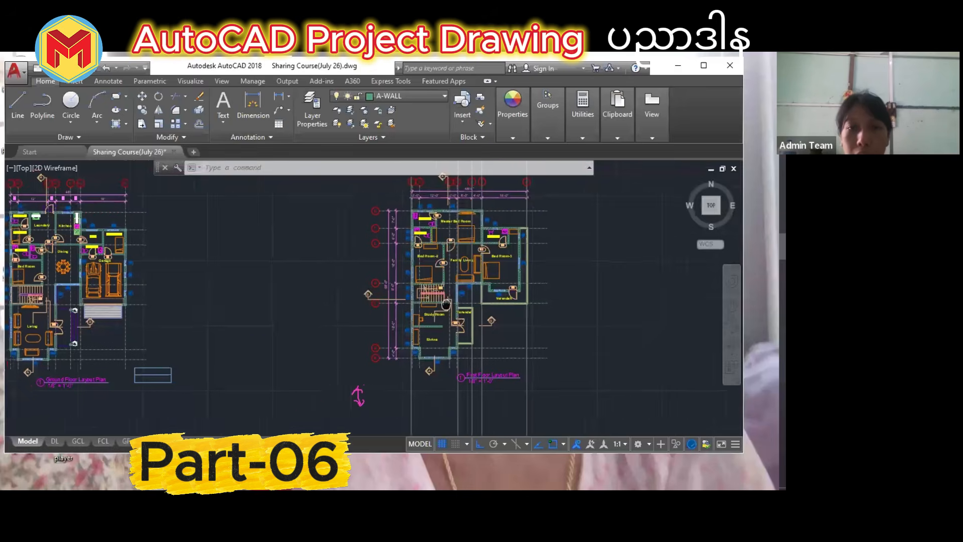
{"action": "left_click", "coordinate": [521, 137]}
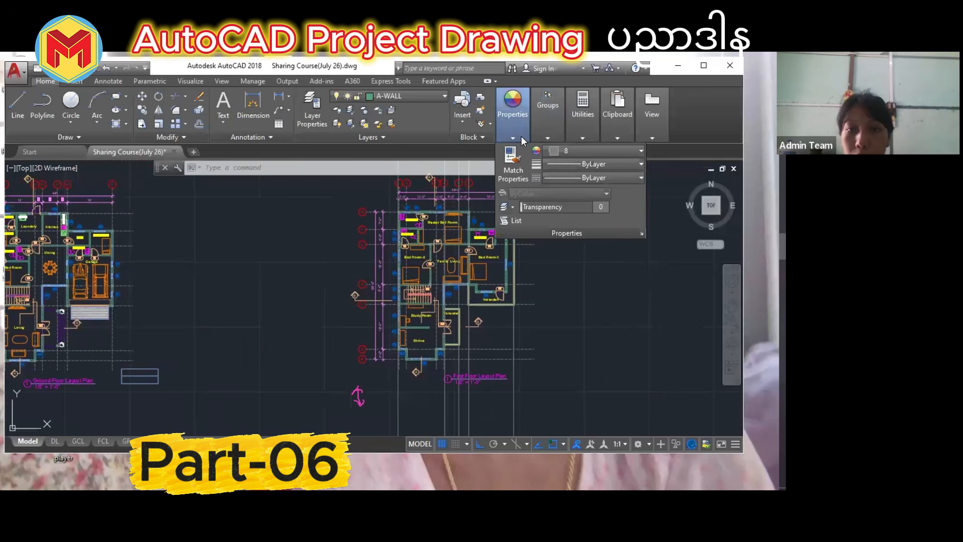
{"action": "left_click", "coordinate": [557, 151]}
{"action": "left_click", "coordinate": [561, 163]}
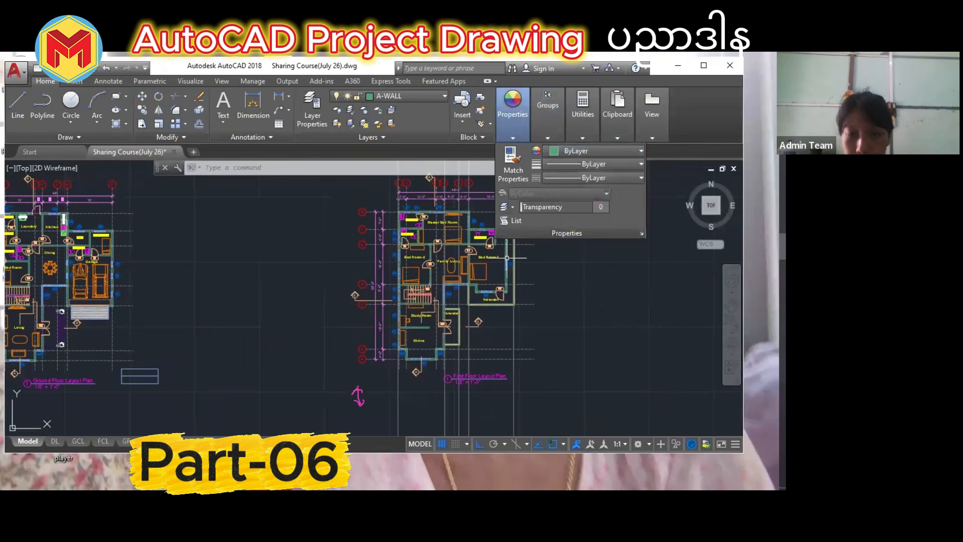
Draw an 18' by 4' rectangle in the empty space beside the front elevation.
{"action": "middle_click_drag", "start_coordinate": [500, 326], "coordinate": [471, 192]}
{"action": "mouse_move", "coordinate": [473, 392]}
{"action": "middle_mouse_down"}
{"action": "mouse_move", "coordinate": [473, 307]}
{"action": "mouse_move", "coordinate": [434, 355]}
{"action": "middle_mouse_up"}
{"action": "scroll", "coordinate": [501, 329], "scroll_direction": "up", "scroll_amount": 2}
{"action": "key", "text": "Return"}
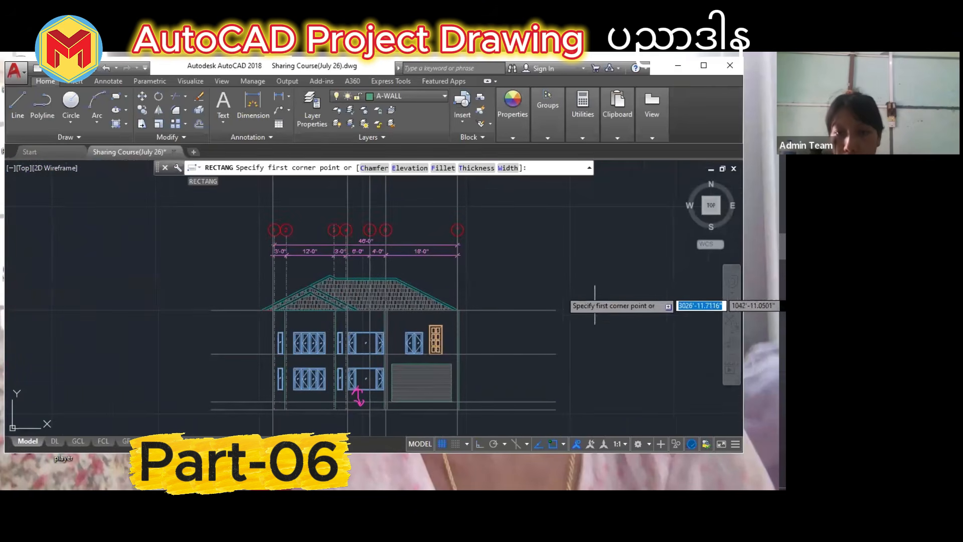
{"action": "left_click", "coordinate": [566, 290]}
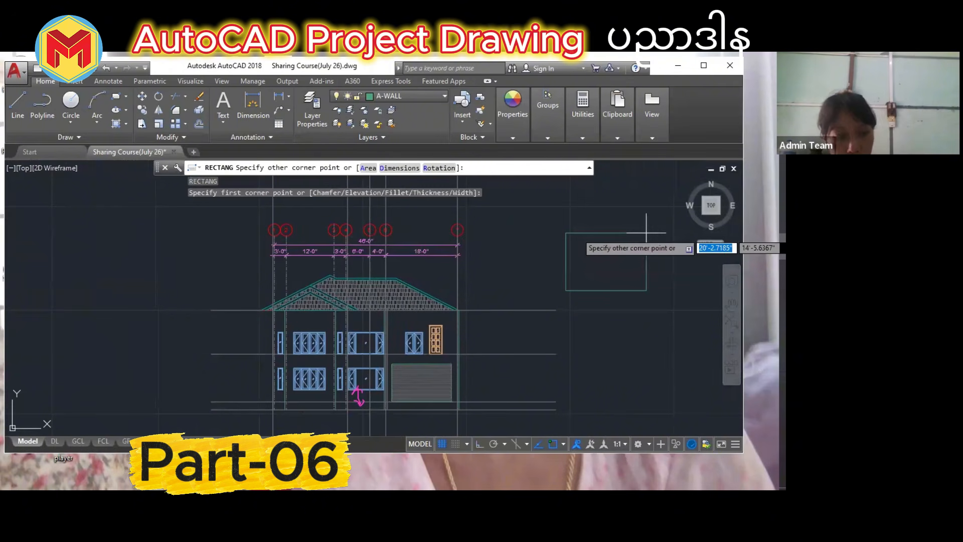
{"action": "type", "text": "@"}
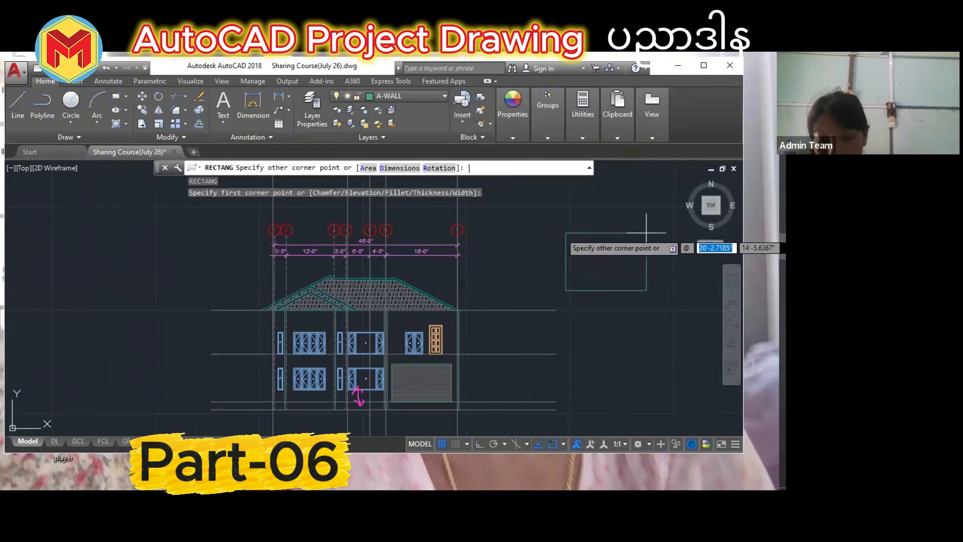
{"action": "type", "text": "18'"}
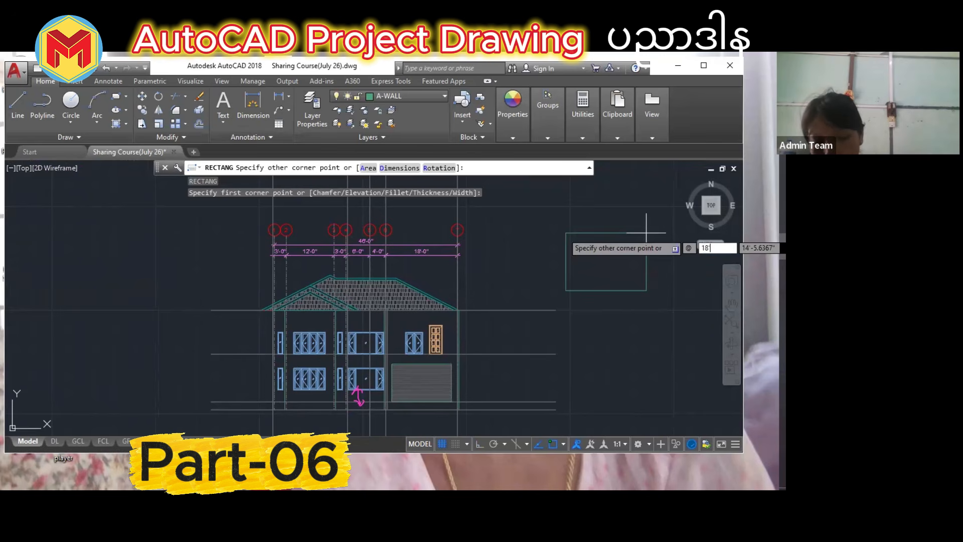
{"action": "key", "text": "Tab"}
{"action": "type", "text": "4'"}
{"action": "key", "text": "Return"}
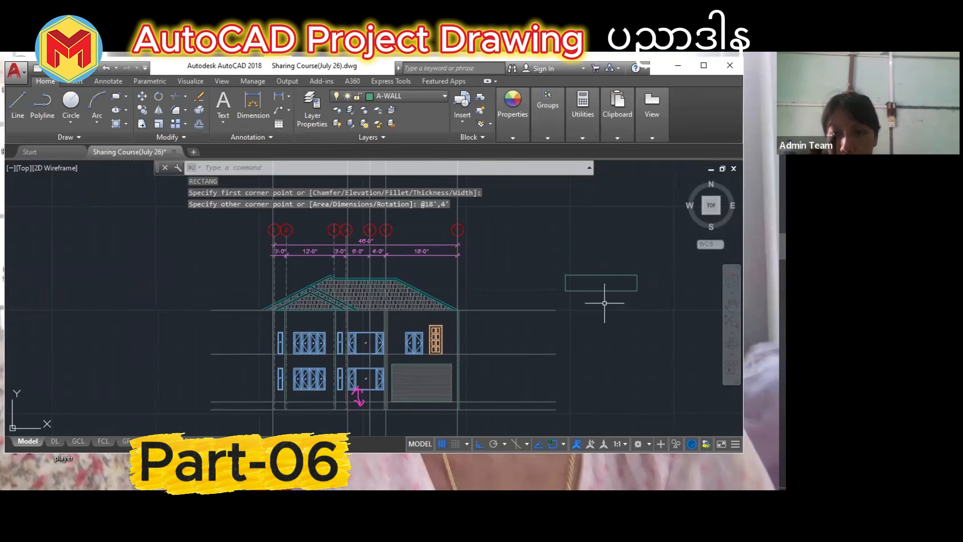
Move the rectangle by its lower-right corner into the 18'-0" bay, with its top edge on the first-floor line.
{"action": "left_click", "coordinate": [596, 269]}
{"action": "left_click", "coordinate": [583, 276]}
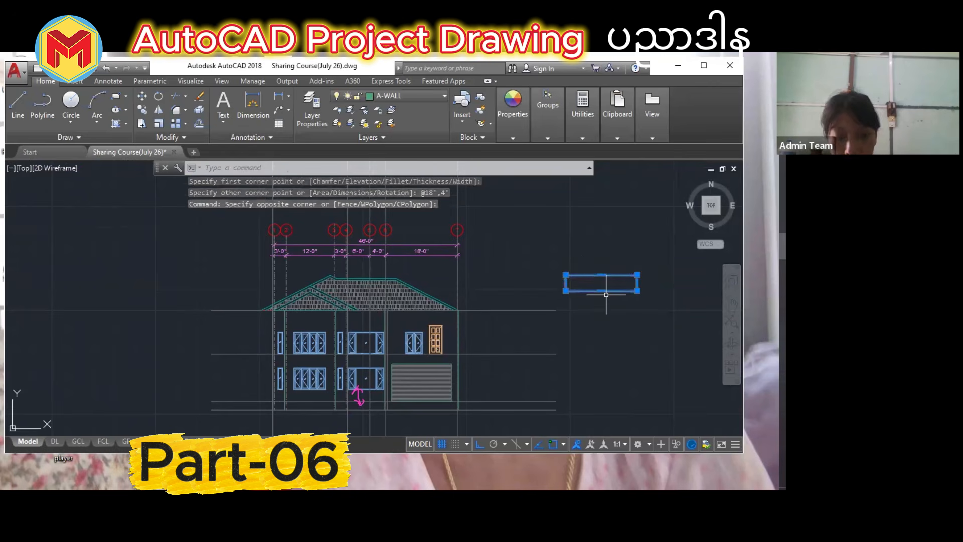
{"action": "key", "text": "Return"}
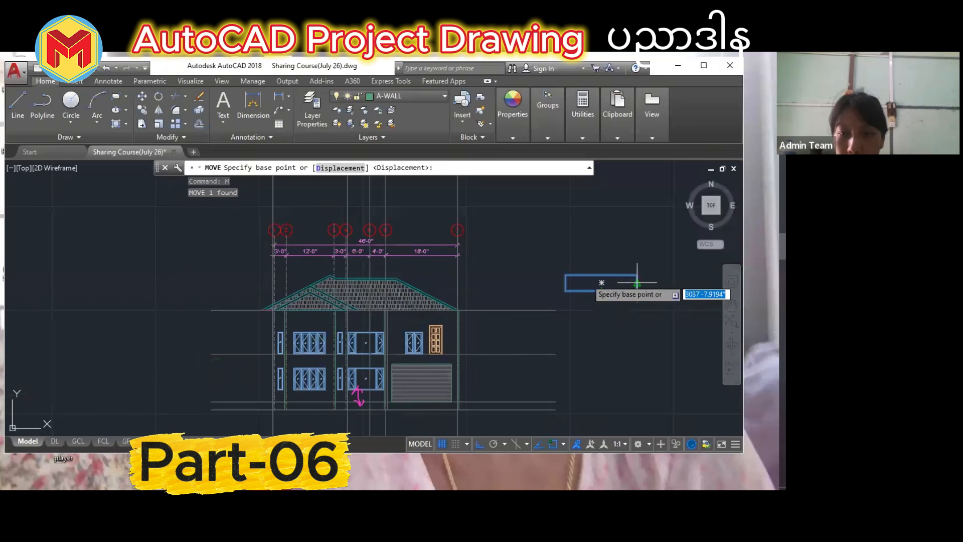
{"action": "left_click", "coordinate": [637, 291]}
{"action": "scroll", "coordinate": [600, 319], "scroll_direction": "up", "scroll_amount": 3}
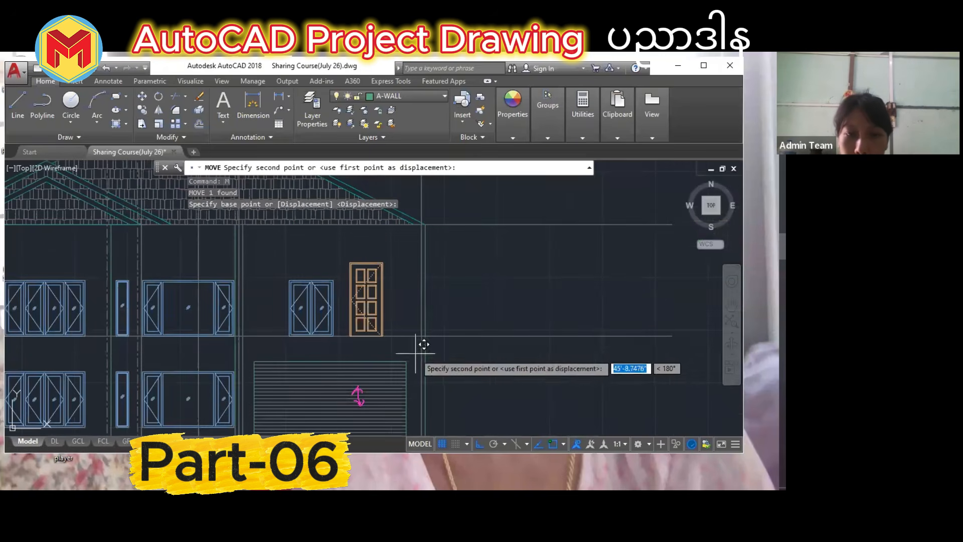
{"action": "left_click", "coordinate": [421, 376]}
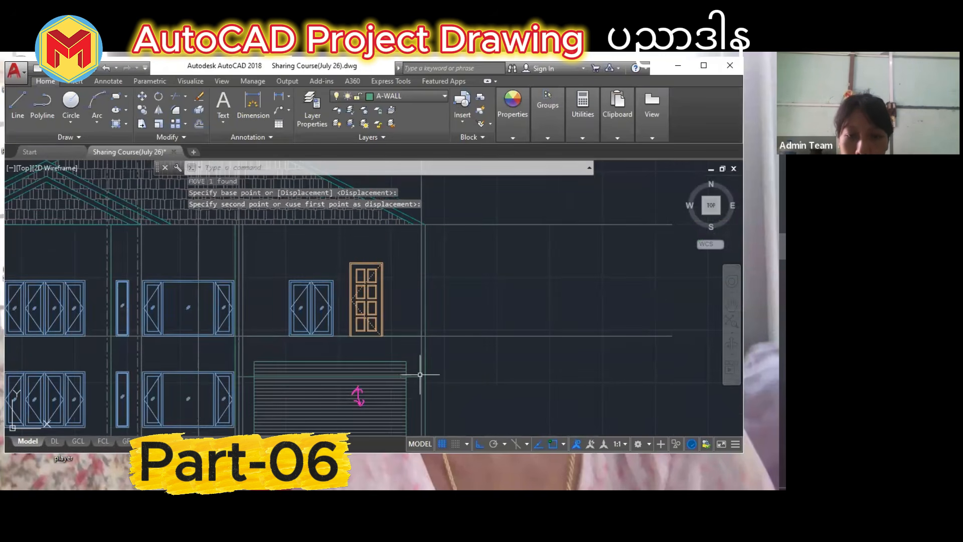
Move the verandah rectangle straight up by 2.5'.
{"action": "left_click", "coordinate": [424, 372]}
{"action": "left_click", "coordinate": [418, 378]}
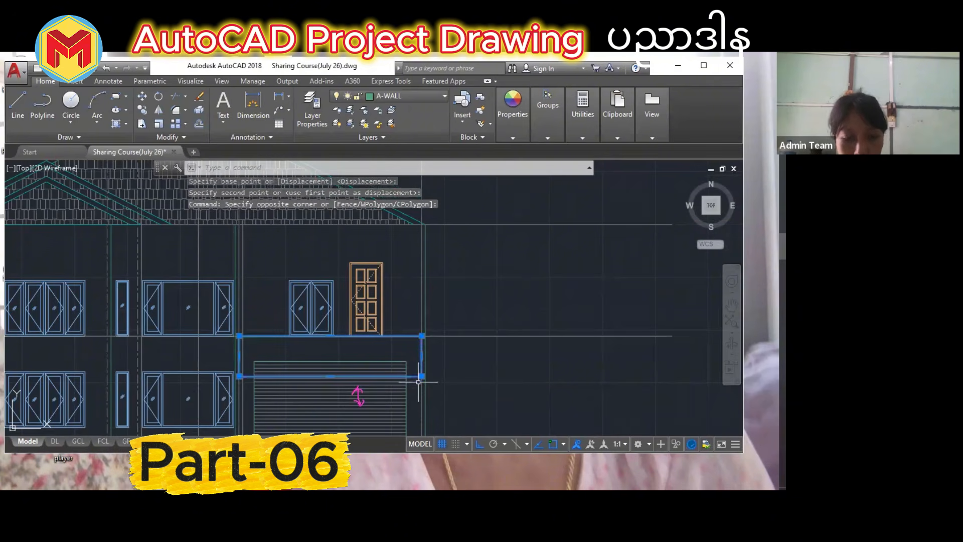
{"action": "type", "text": "m"}
{"action": "key", "text": "Return"}
{"action": "left_click", "coordinate": [422, 376]}
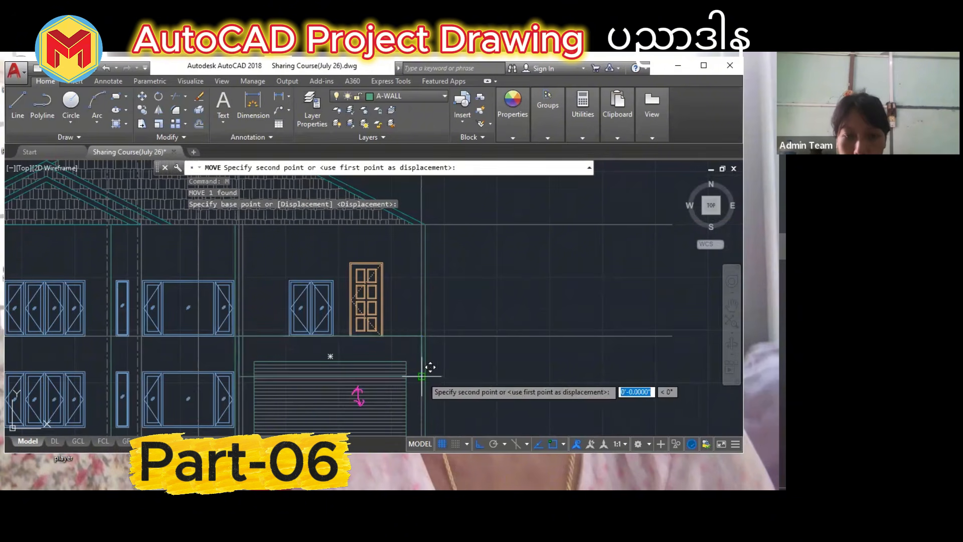
{"action": "type", "text": "2"}
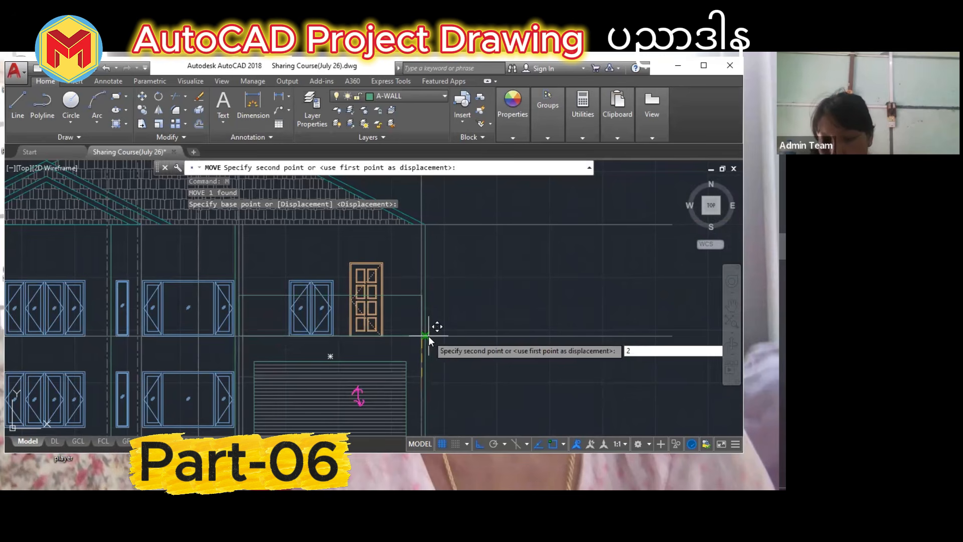
{"action": "type", "text": ".5"}
{"action": "key", "text": "Return"}
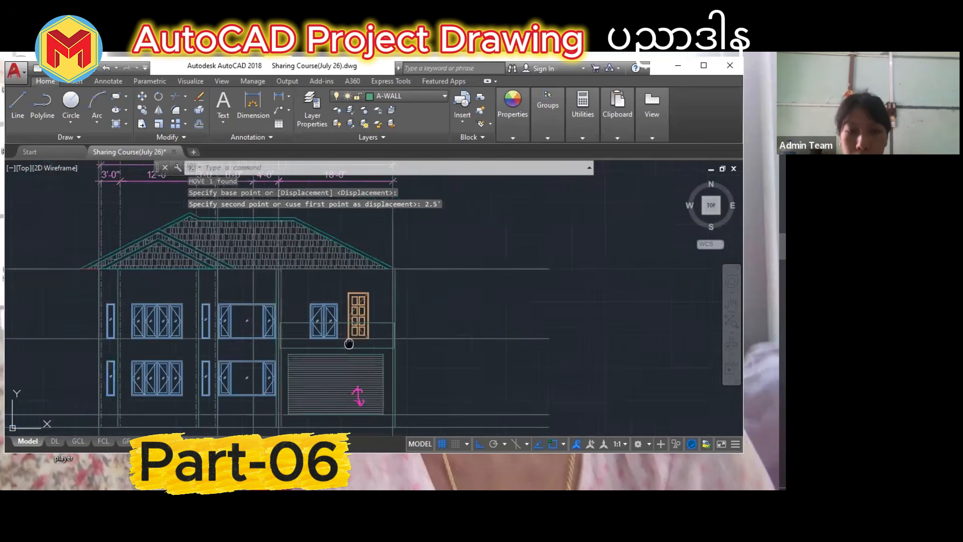
Move the five upper-floor windows straight up by 3', leaving out the orange door.
{"action": "scroll", "coordinate": [431, 341], "scroll_direction": "down", "scroll_amount": 3}
{"action": "middle_click_drag", "start_coordinate": [442, 307], "coordinate": [460, 294]}
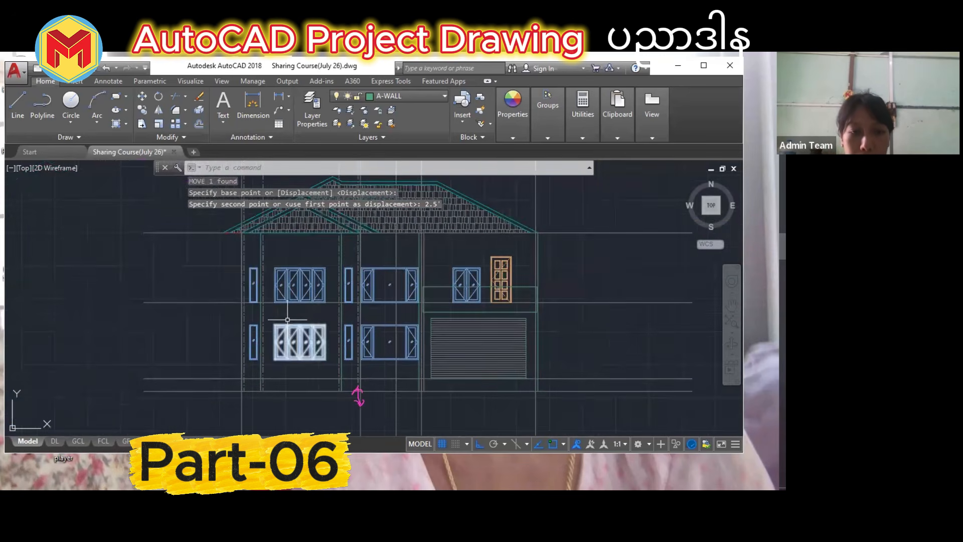
{"action": "left_click", "coordinate": [230, 256]}
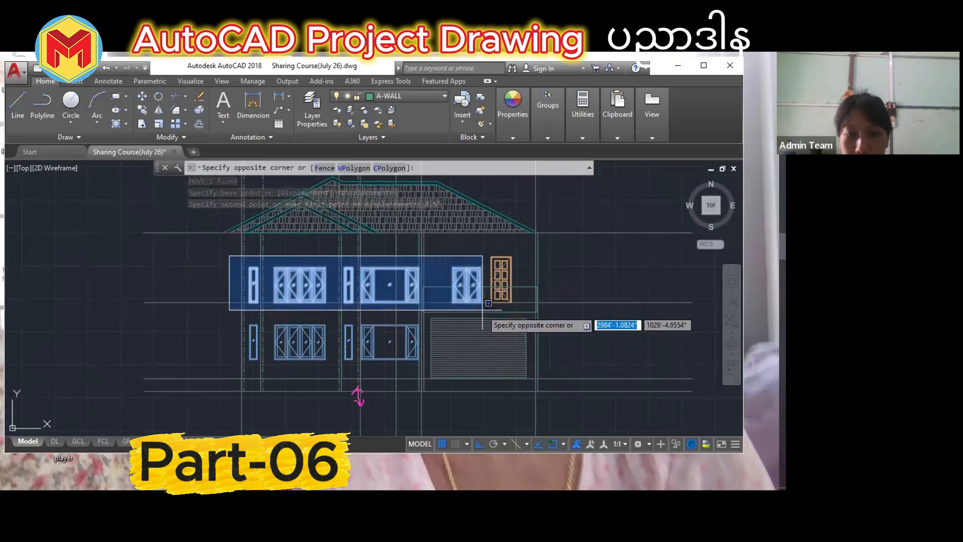
{"action": "left_click", "coordinate": [503, 311]}
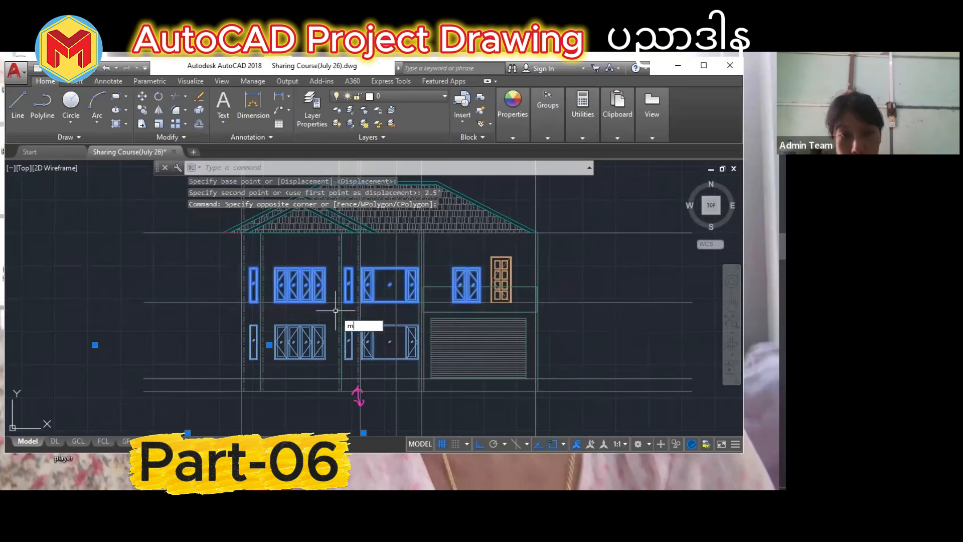
{"action": "type", "text": "m"}
{"action": "key", "text": "Return"}
{"action": "scroll", "coordinate": [250, 301], "scroll_direction": "up", "scroll_amount": 5}
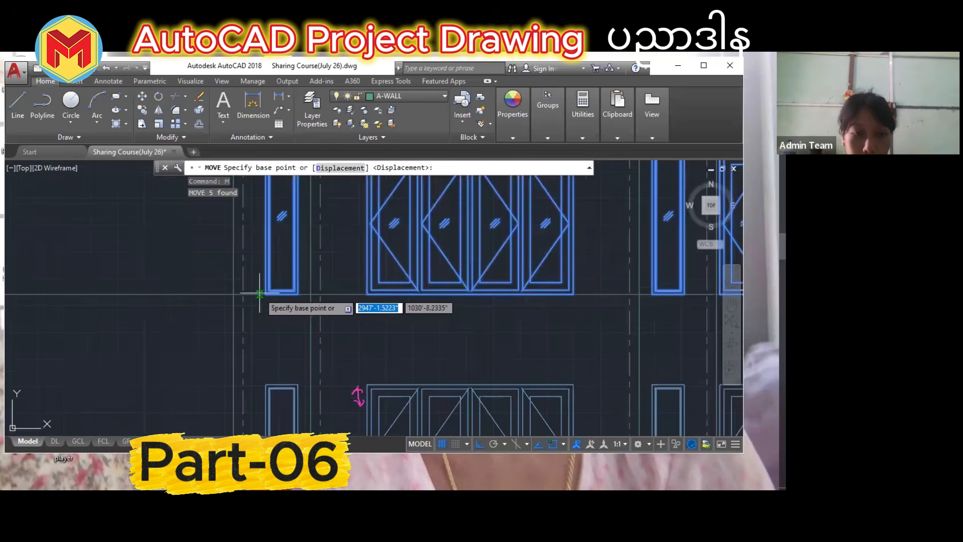
{"action": "left_click", "coordinate": [265, 293]}
{"action": "type", "text": "3"}
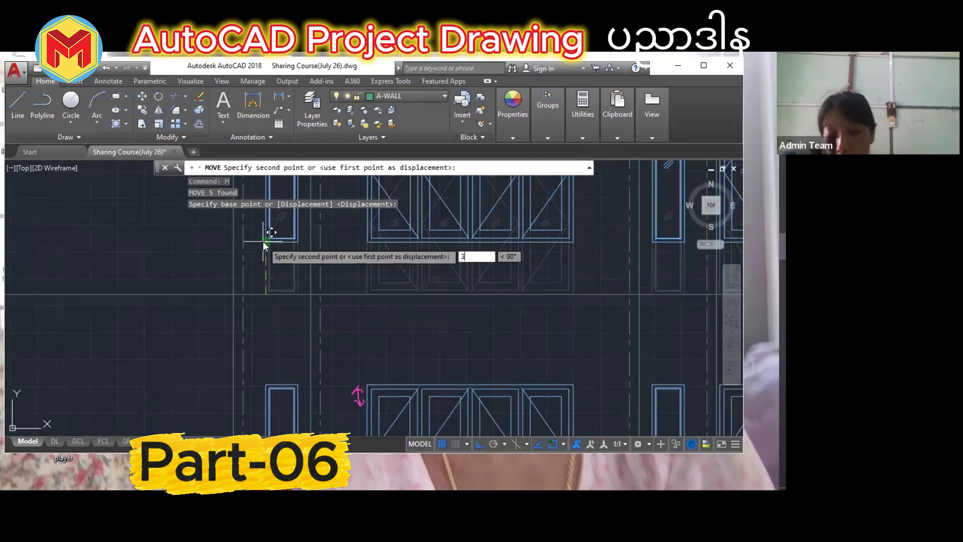
{"action": "key", "text": "Return"}
{"action": "scroll", "coordinate": [334, 290], "scroll_direction": "down", "scroll_amount": 5}
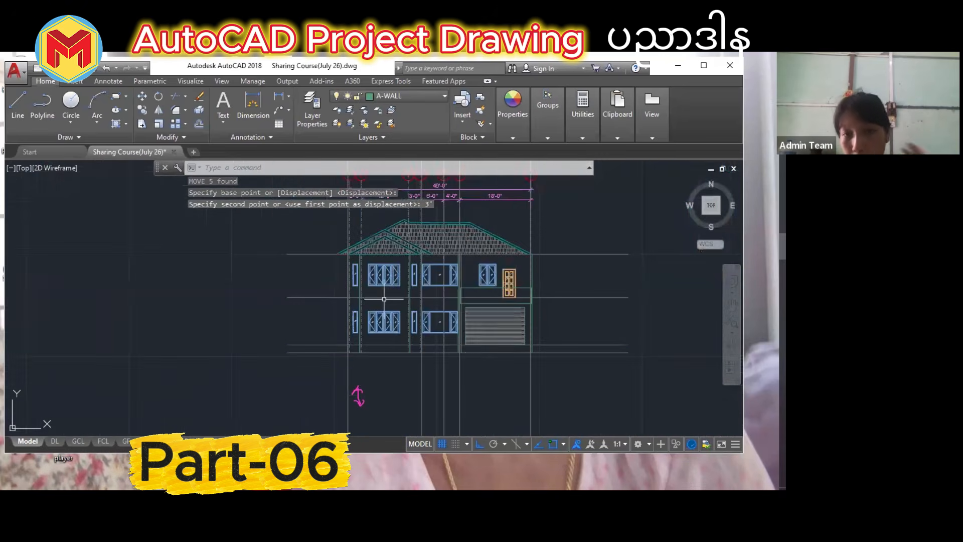
Draw a line along the top edge of the verandah rectangle, from its upper-left to its upper-right corner.
{"action": "scroll", "coordinate": [469, 306], "scroll_direction": "up", "scroll_amount": 2}
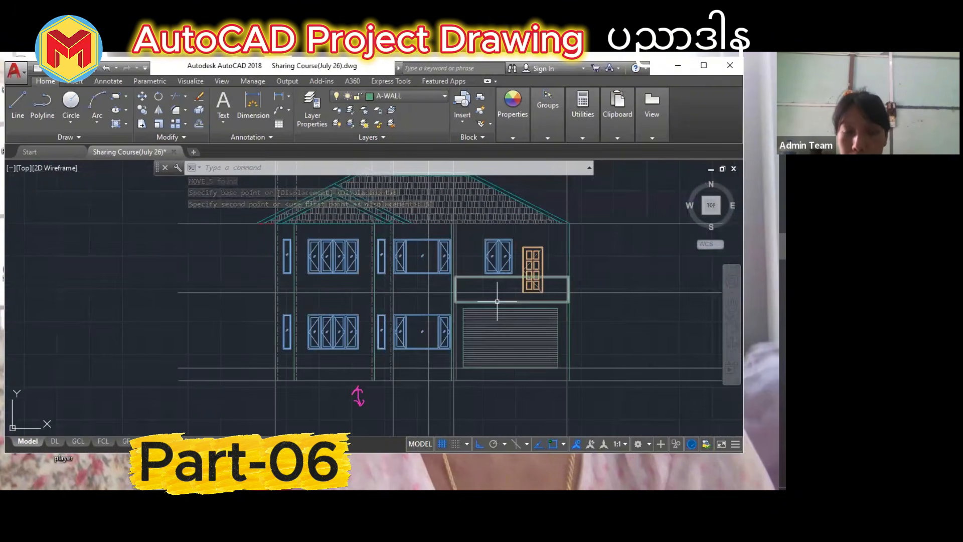
{"action": "middle_click_drag", "start_coordinate": [497, 301], "coordinate": [418, 304]}
{"action": "type", "text": "l"}
{"action": "key", "text": "Return"}
{"action": "scroll", "coordinate": [427, 300], "scroll_direction": "up", "scroll_amount": 2}
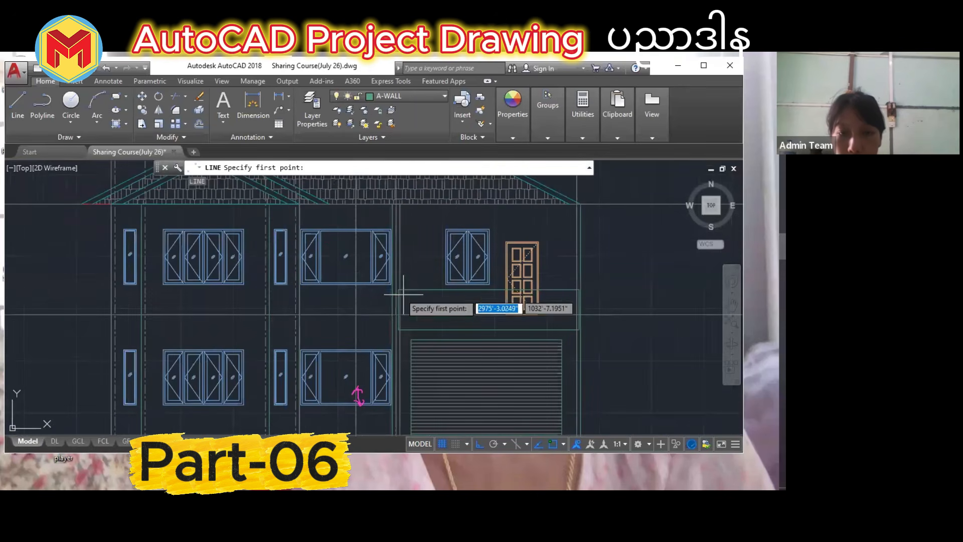
{"action": "left_click", "coordinate": [399, 290]}
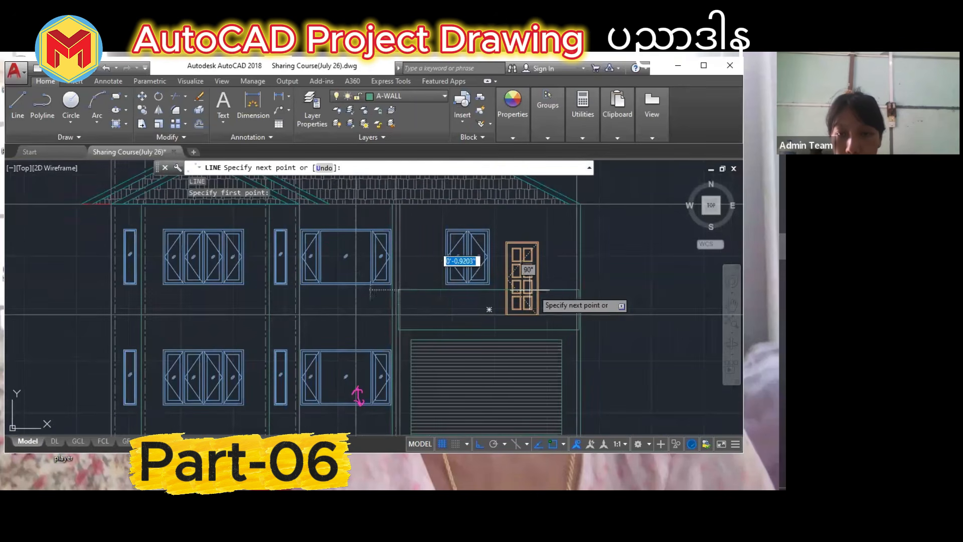
{"action": "left_click", "coordinate": [580, 290]}
{"action": "key", "text": "Return"}
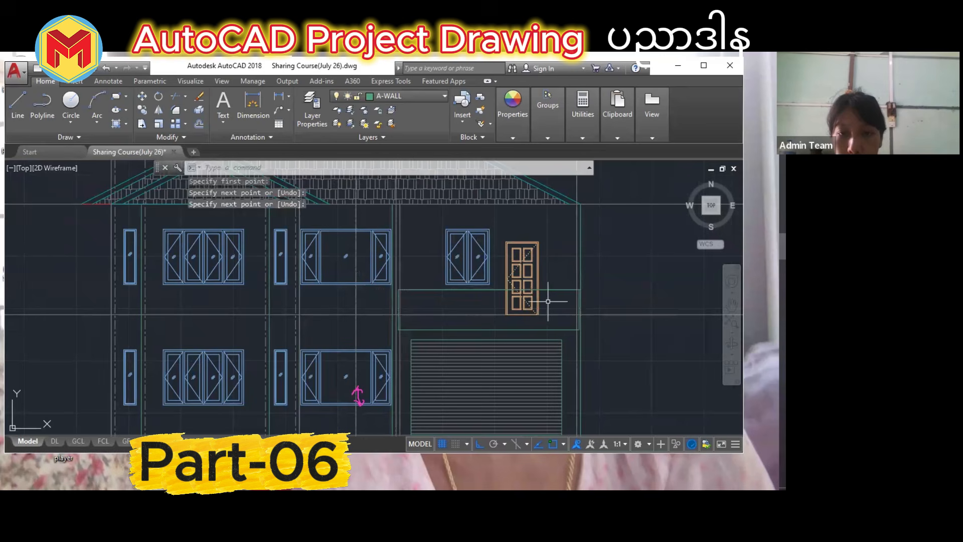
Move the line on the verandah rectangle's top edge straight down by 6".
{"action": "type", "text": "m"}
{"action": "key", "text": "Return"}
{"action": "left_click", "coordinate": [475, 290]}
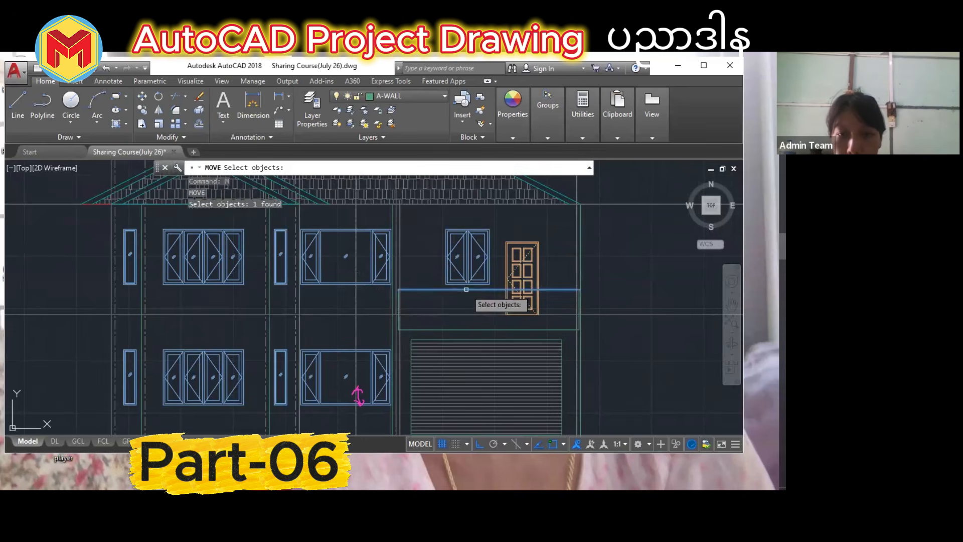
{"action": "scroll", "coordinate": [486, 292], "scroll_direction": "up", "scroll_amount": 1}
{"action": "key", "text": "Return"}
{"action": "left_click", "coordinate": [497, 289]}
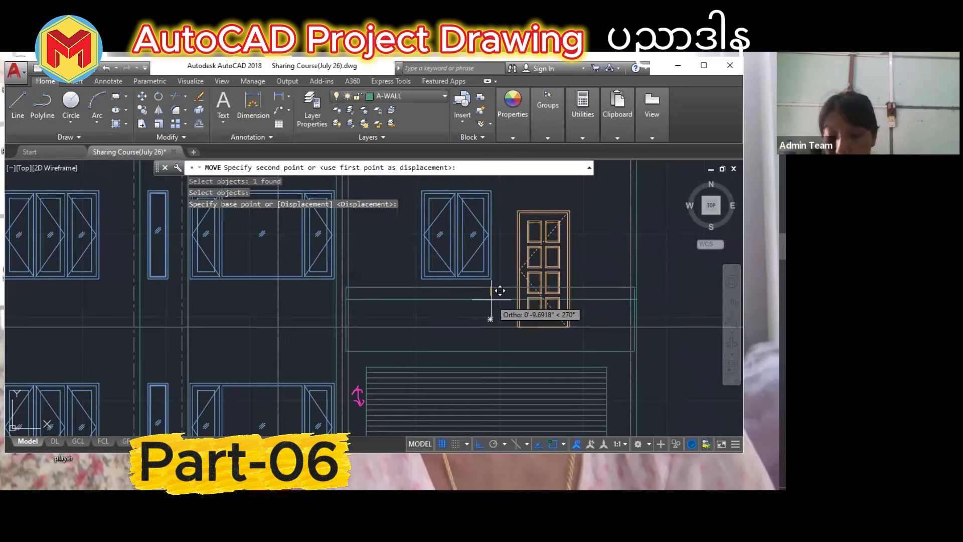
{"action": "type", "text": "6"}
{"action": "key", "text": "Return"}
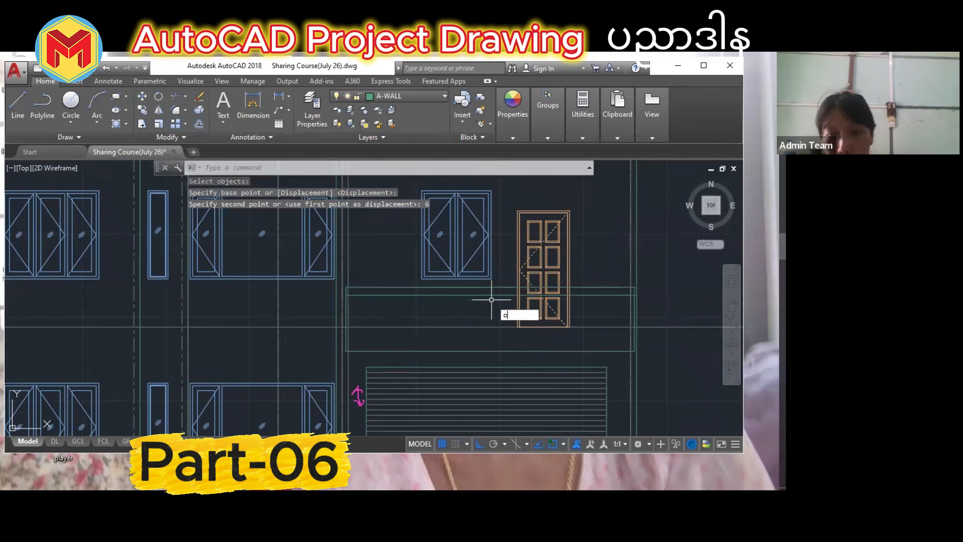
Offset the moved line 3" downward inside the verandah rectangle.
{"action": "type", "text": "o"}
{"action": "key", "text": "Return"}
{"action": "type", "text": "3"}
{"action": "key", "text": "Return"}
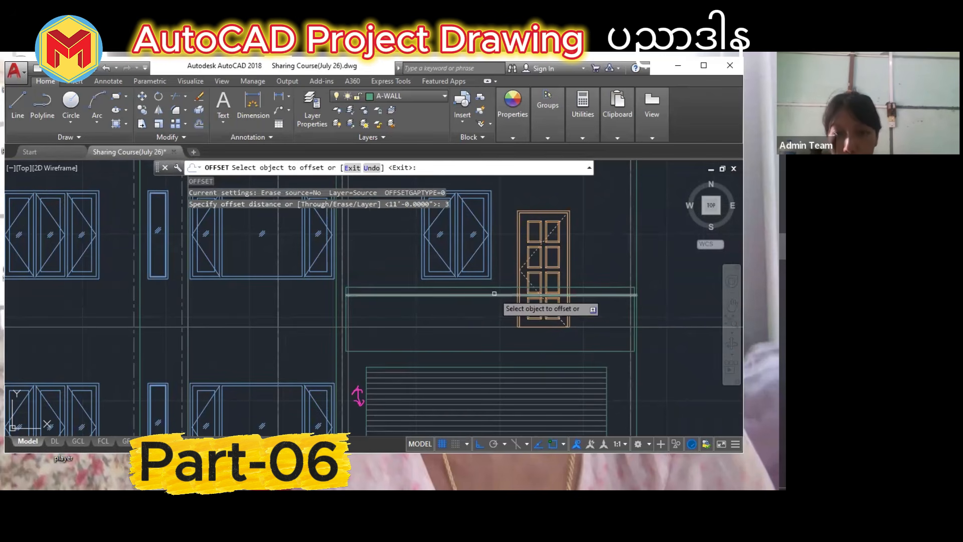
{"action": "left_click", "coordinate": [492, 295]}
{"action": "left_click", "coordinate": [492, 305]}
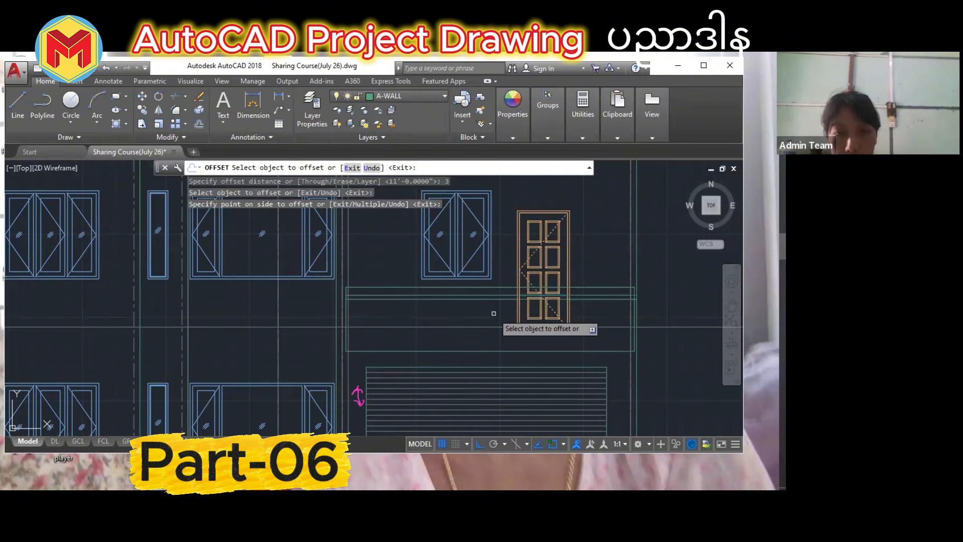
{"action": "key", "text": "Escape"}
Trim the verandah rectangle's left edge between the two new horizontal lines.
{"action": "scroll", "coordinate": [374, 306], "scroll_direction": "up", "scroll_amount": 2}
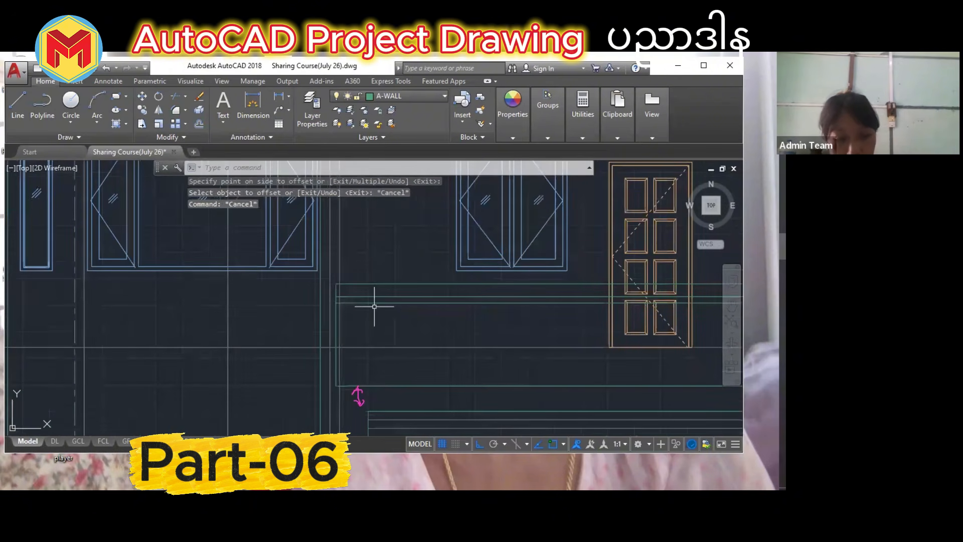
{"action": "type", "text": "TR"}
{"action": "key", "text": "Return"}
{"action": "key", "text": "Return"}
{"action": "scroll", "coordinate": [329, 290], "scroll_direction": "up", "scroll_amount": 2}
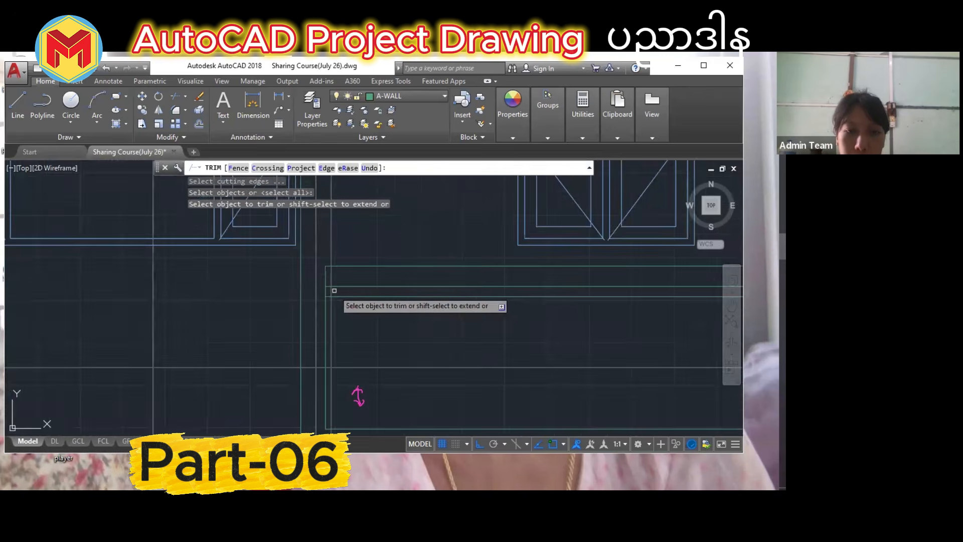
{"action": "left_click", "coordinate": [326, 282]}
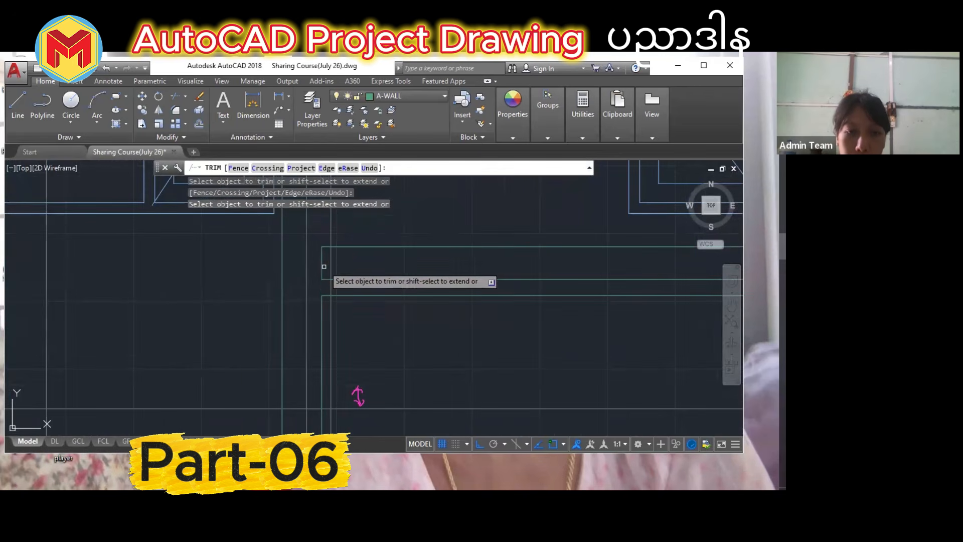
Trim the verandah's right edge and the overrunning horizontal line ends there, and erase the leftover short stub.
{"action": "scroll", "coordinate": [324, 272], "scroll_direction": "down", "scroll_amount": 2}
{"action": "scroll", "coordinate": [329, 275], "scroll_direction": "down", "scroll_amount": 2}
{"action": "middle_click_drag", "start_coordinate": [473, 301], "coordinate": [379, 308]}
{"action": "middle_click_drag", "start_coordinate": [535, 306], "coordinate": [486, 313]}
{"action": "scroll", "coordinate": [596, 297], "scroll_direction": "up", "scroll_amount": 4}
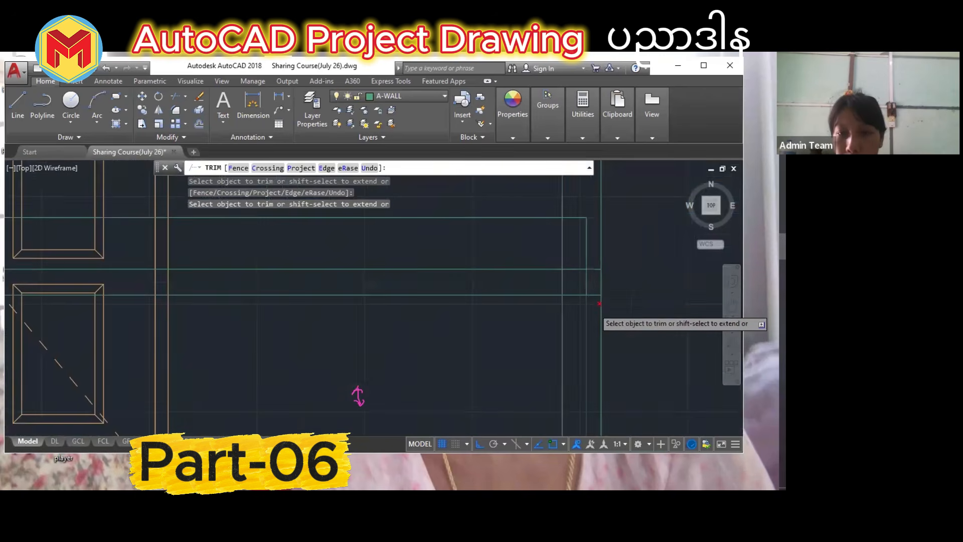
{"action": "left_click", "coordinate": [595, 297]}
{"action": "left_click", "coordinate": [595, 296]}
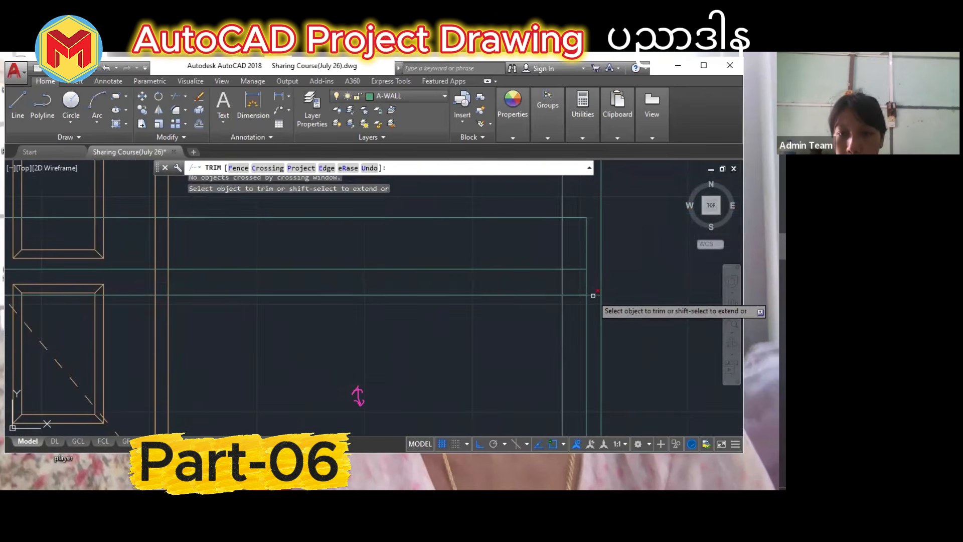
{"action": "left_click", "coordinate": [579, 295]}
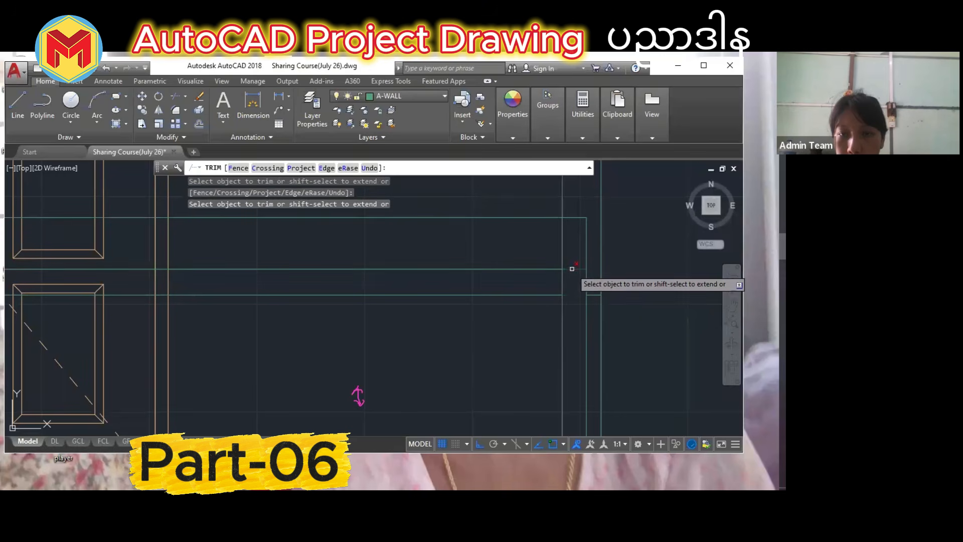
{"action": "key", "text": "Escape"}
{"action": "left_click", "coordinate": [597, 294]}
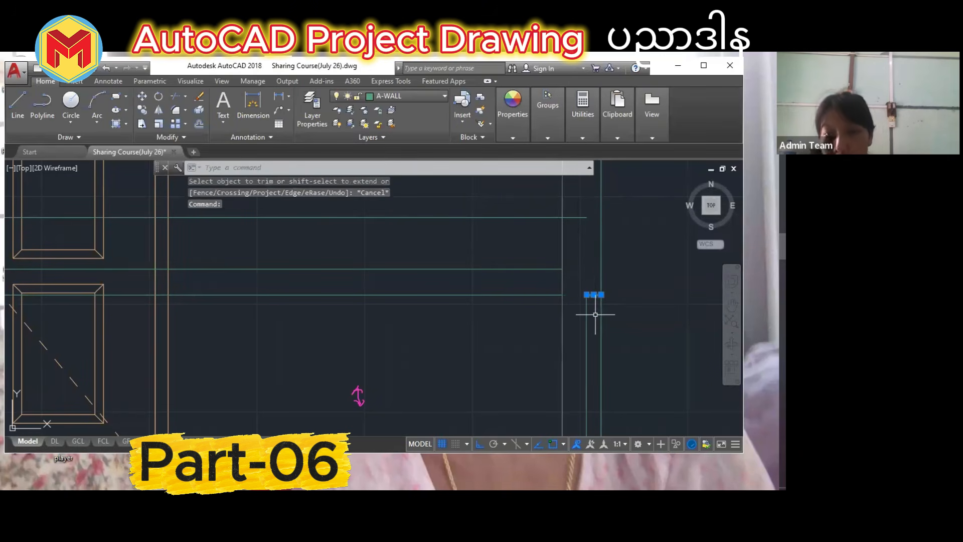
{"action": "key", "text": "Delete"}
Draw a short vertical line at the verandah's left end, from the lower horizontal line up to the middle one.
{"action": "scroll", "coordinate": [595, 314], "scroll_direction": "down", "scroll_amount": 4}
{"action": "scroll", "coordinate": [415, 323], "scroll_direction": "up", "scroll_amount": 1}
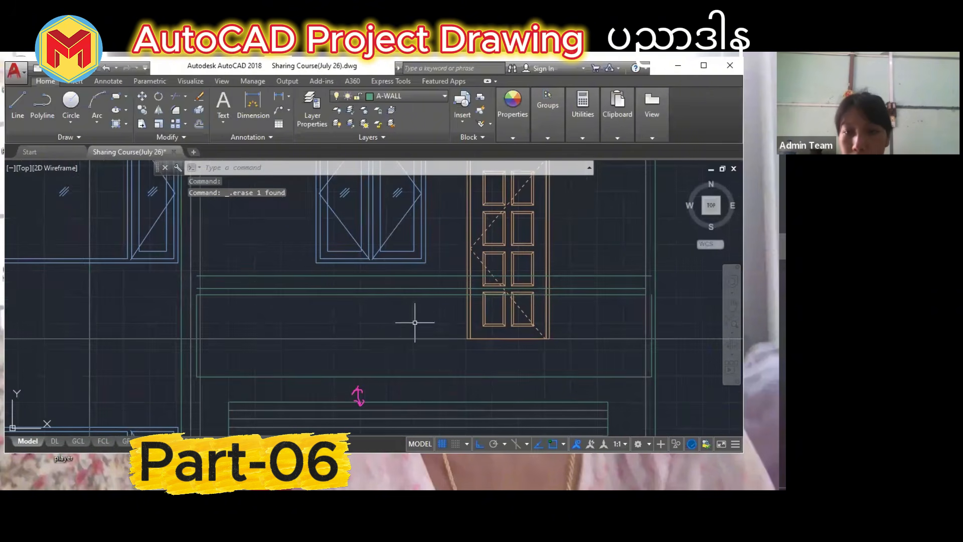
{"action": "scroll", "coordinate": [253, 294], "scroll_direction": "up", "scroll_amount": 5}
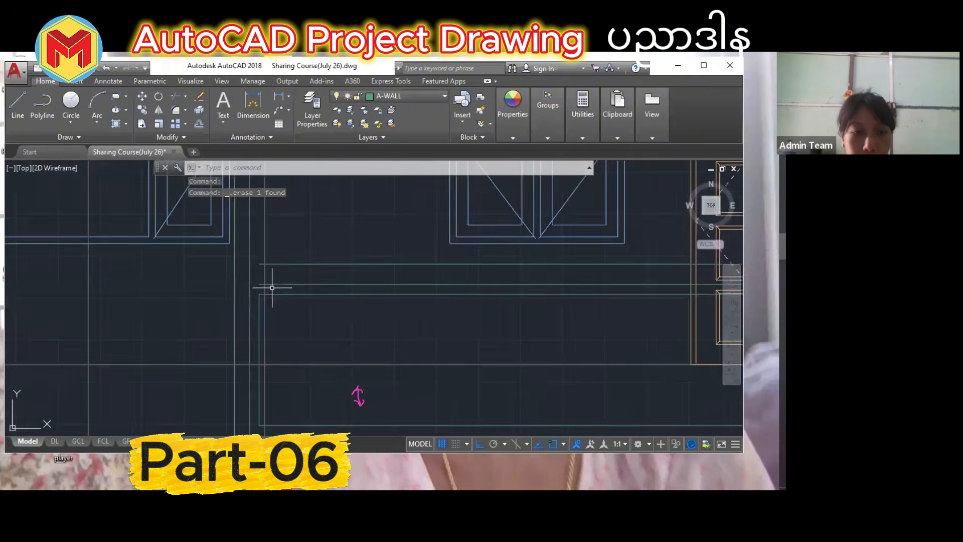
{"action": "key", "text": "l"}
{"action": "key", "text": "Return"}
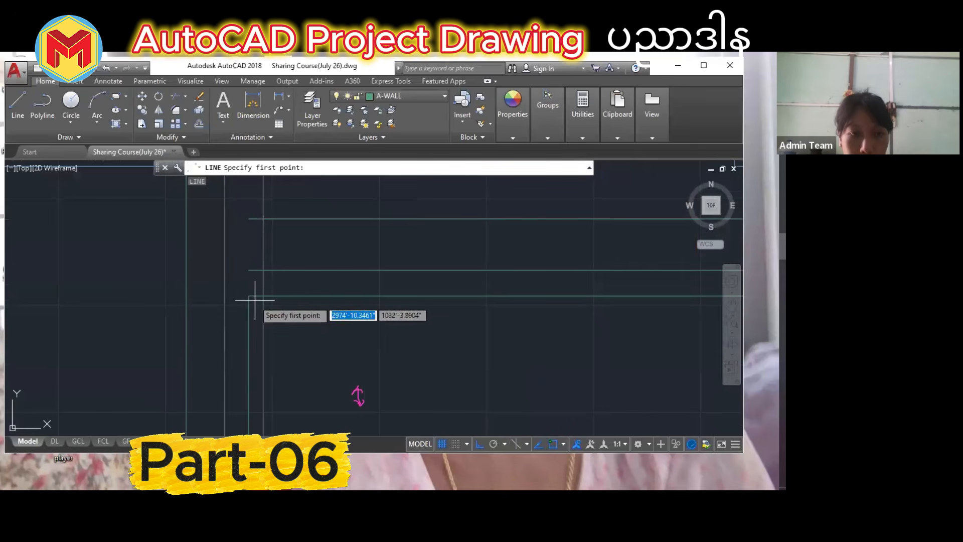
{"action": "left_click", "coordinate": [250, 296]}
{"action": "left_click", "coordinate": [250, 271]}
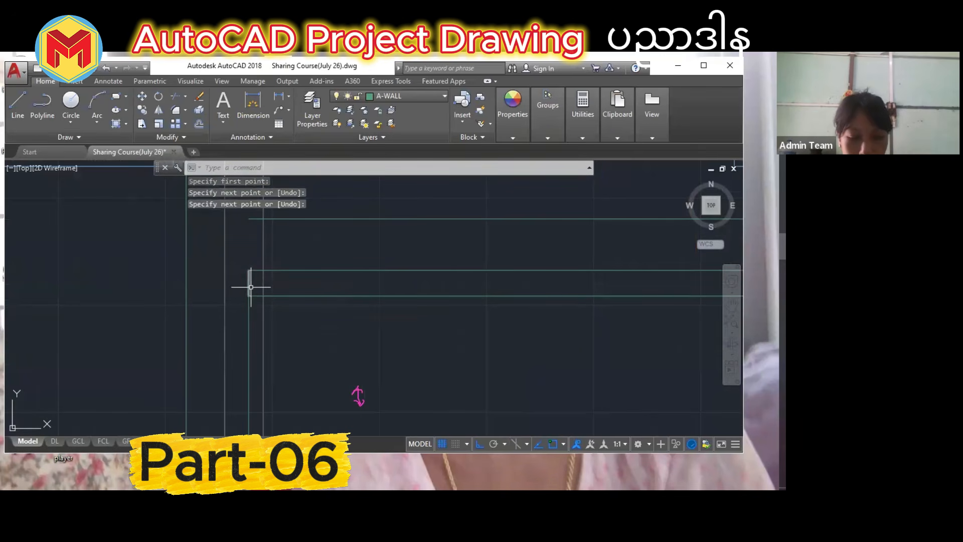
{"action": "key", "text": "Return"}
Move the short vertical line 1.5" to the right.
{"action": "key", "text": "m"}
{"action": "key", "text": "Return"}
{"action": "left_click", "coordinate": [249, 279]}
{"action": "key", "text": "Return"}
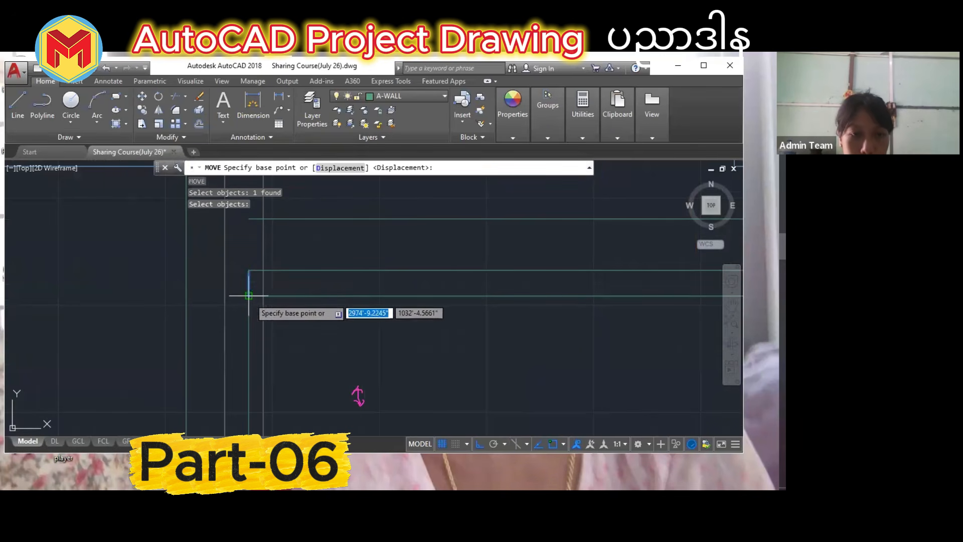
{"action": "left_click", "coordinate": [248, 297]}
{"action": "type", "text": "1.5"}
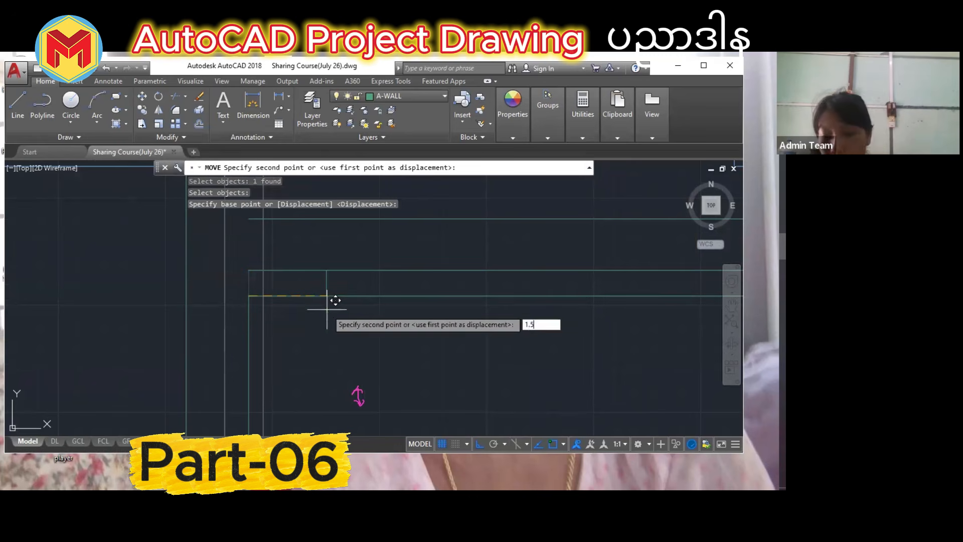
{"action": "key", "text": "Return"}
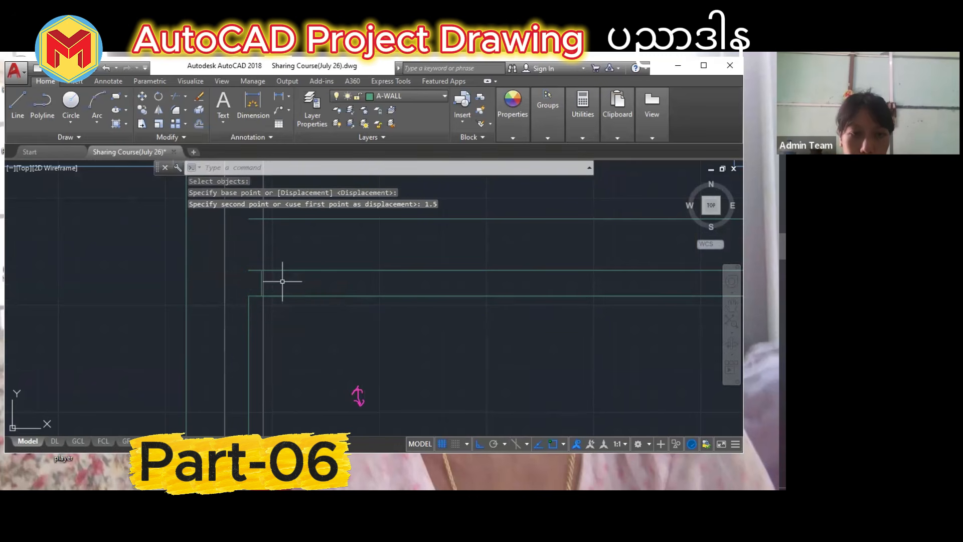
Examine the verandah wall's coping profile on the A107 - Front Elevation sheet in Autodesk Viewer, and return to AutoCAD.
{"action": "scroll", "coordinate": [282, 282], "scroll_direction": "down", "scroll_amount": 2}
{"action": "mouse_move", "coordinate": [760, 261]}
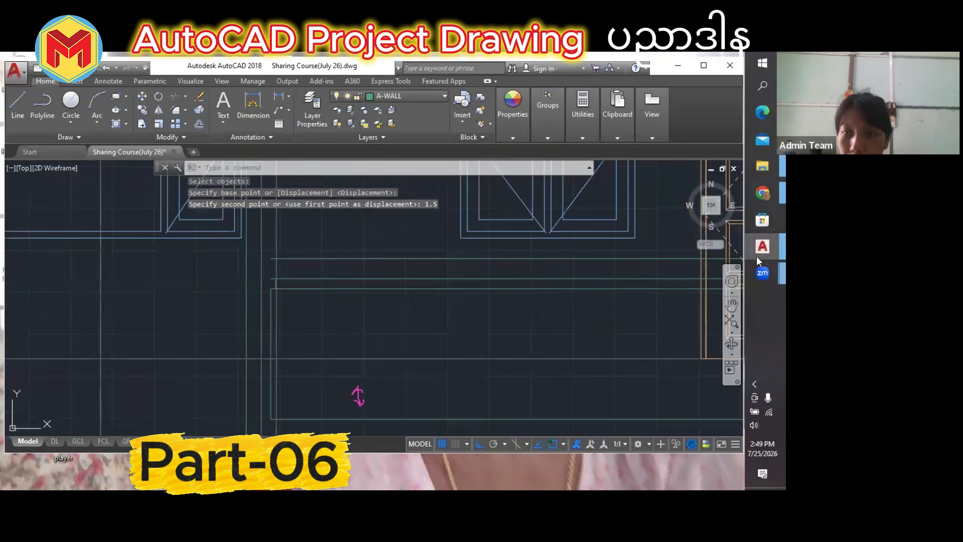
{"action": "left_click", "coordinate": [763, 193]}
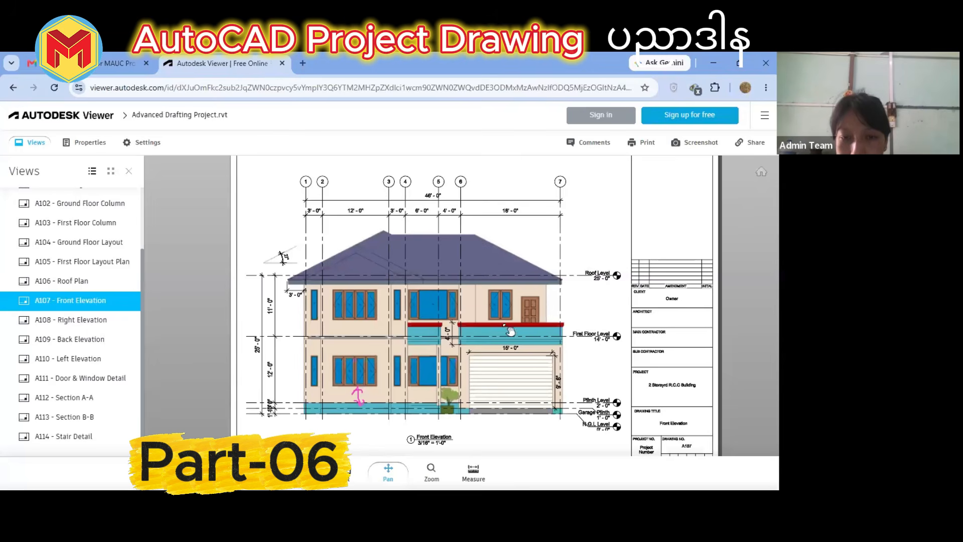
{"action": "scroll", "coordinate": [470, 336], "scroll_direction": "up", "scroll_amount": 5}
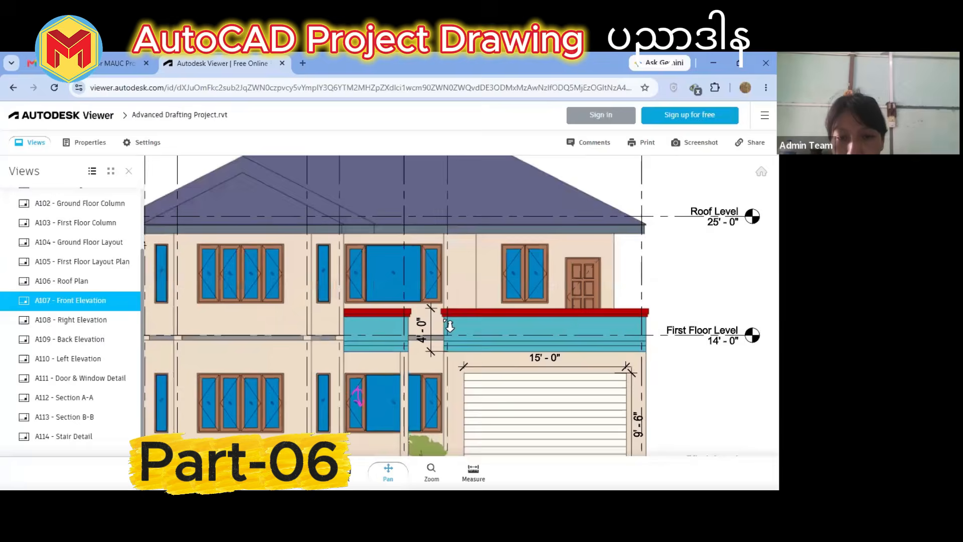
{"action": "scroll", "coordinate": [451, 336], "scroll_direction": "up", "scroll_amount": 3}
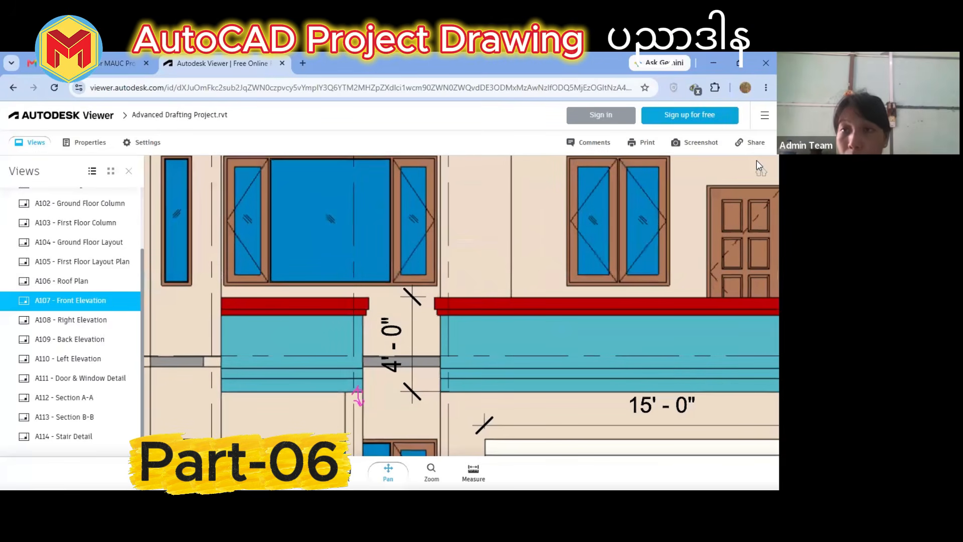
{"action": "left_click", "coordinate": [713, 63]}
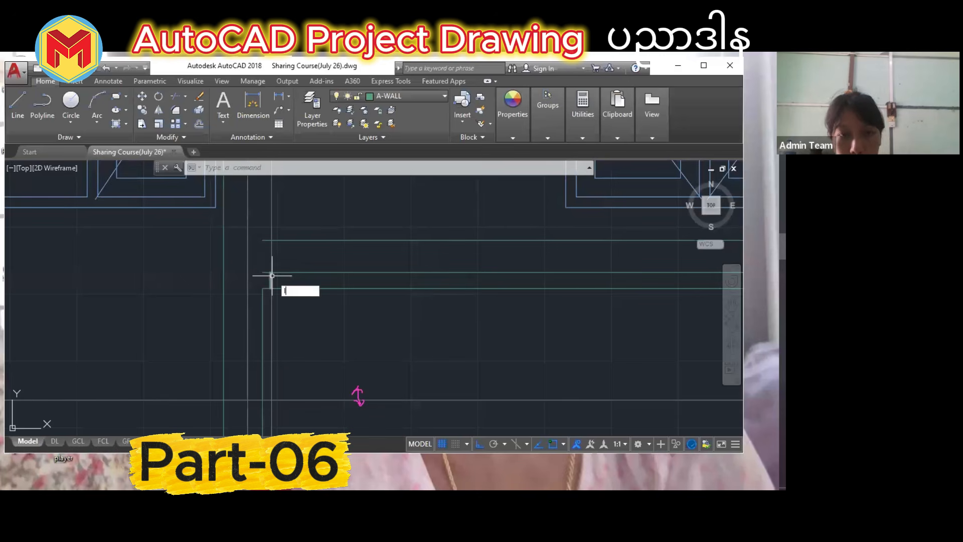
Draw a vertical line closing the left end of the upper coping band, from the middle horizontal line to the top line.
{"action": "type", "text": "l"}
{"action": "key", "text": "Return"}
{"action": "left_click", "coordinate": [262, 274]}
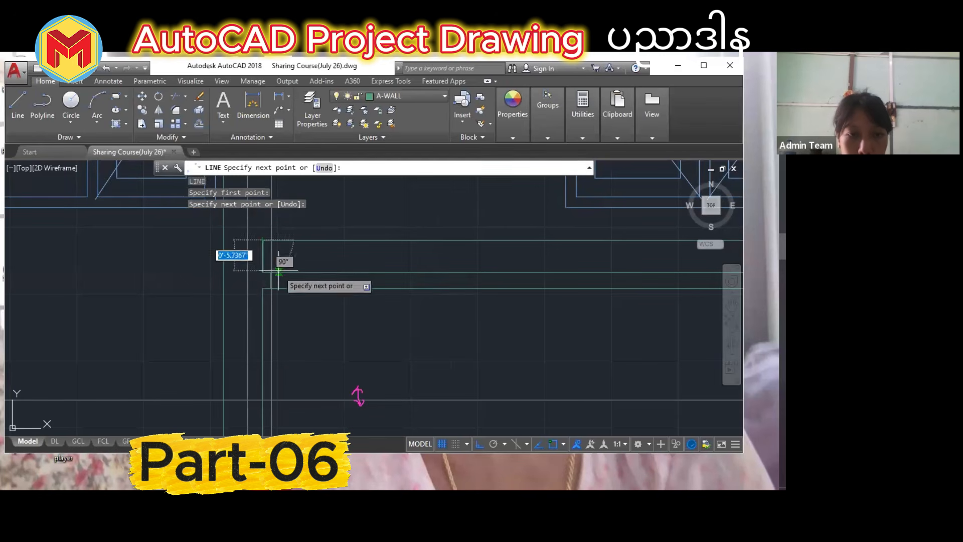
{"action": "key", "text": "Return"}
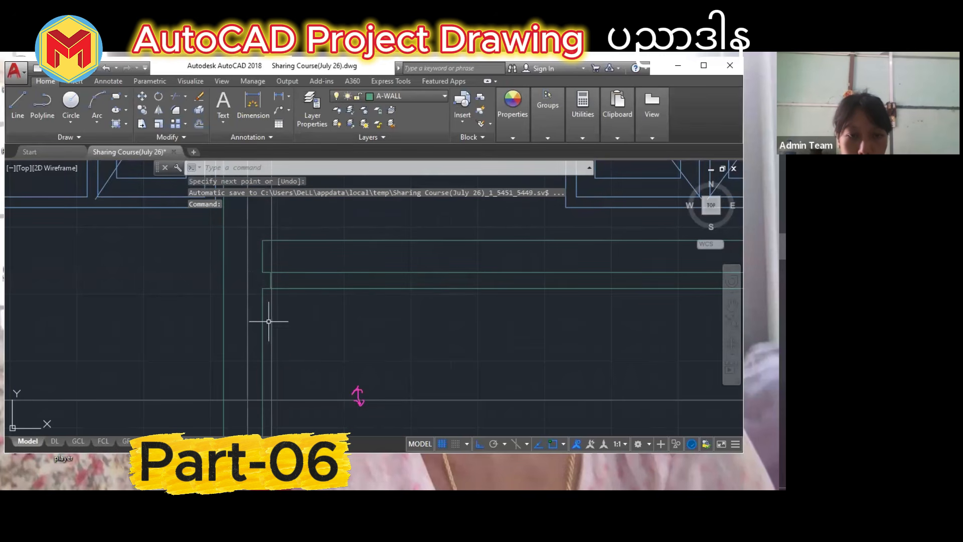
Move the verandah wall's left vertical edge 3" to the right.
{"action": "middle_click_drag", "start_coordinate": [269, 322], "coordinate": [283, 288]}
{"action": "left_click", "coordinate": [275, 281]}
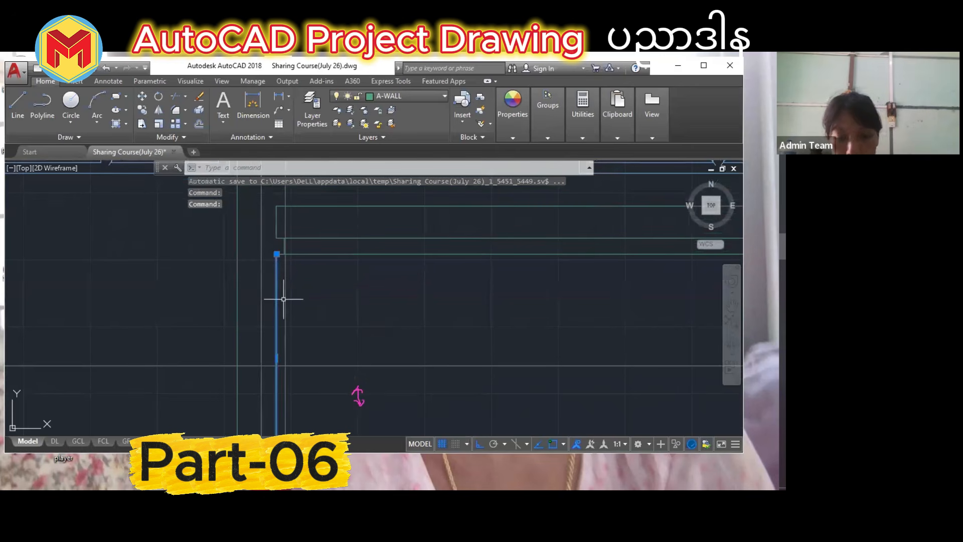
{"action": "type", "text": "m"}
{"action": "key", "text": "Return"}
{"action": "left_click", "coordinate": [277, 254]}
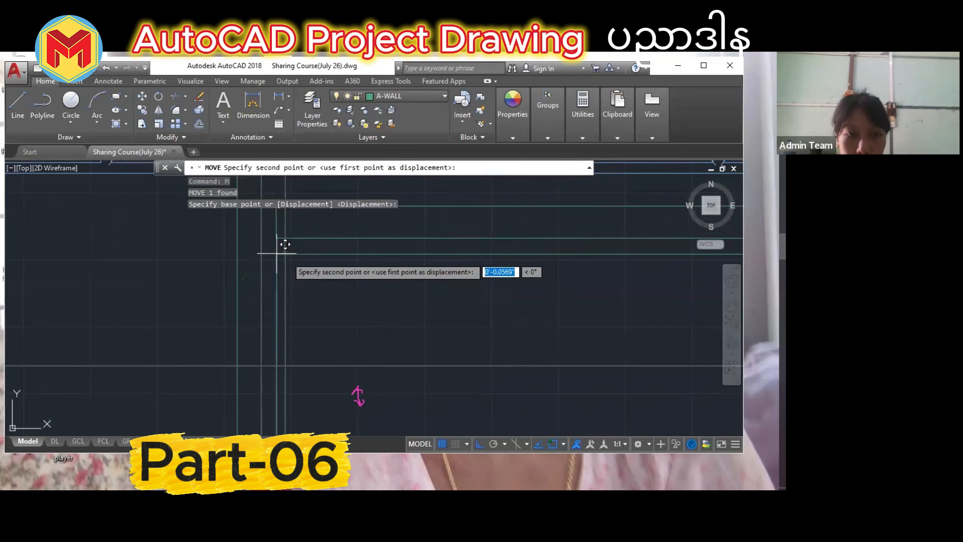
{"action": "type", "text": "3"}
{"action": "key", "text": "Return"}
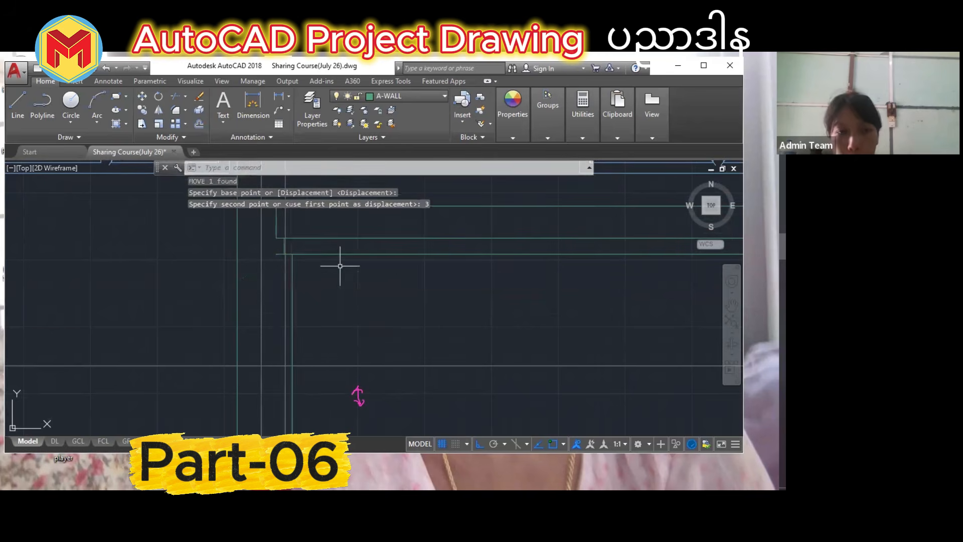
Trim the horizontal line ends that overhang the verandah wall's left edge below the coping.
{"action": "scroll", "coordinate": [317, 279], "scroll_direction": "down", "scroll_amount": 5}
{"action": "scroll", "coordinate": [312, 281], "scroll_direction": "up", "scroll_amount": 5}
{"action": "scroll", "coordinate": [302, 250], "scroll_direction": "up", "scroll_amount": 2}
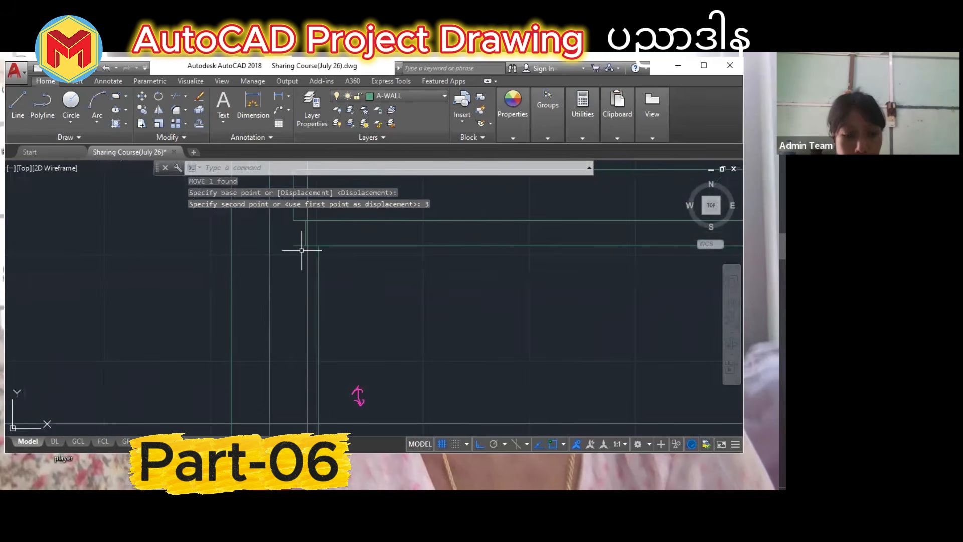
{"action": "key", "text": "Return"}
{"action": "key", "text": "Return"}
{"action": "scroll", "coordinate": [300, 250], "scroll_direction": "down", "scroll_amount": 3}
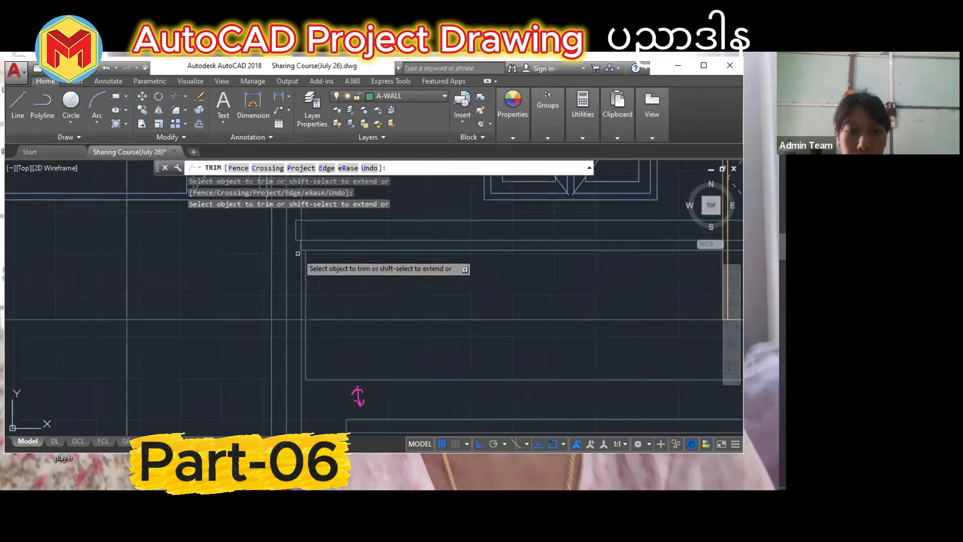
Trim the verandah wall's right vertical edge below the first-floor line and erase its remaining upper piece.
{"action": "scroll", "coordinate": [346, 300], "scroll_direction": "down", "scroll_amount": 3}
{"action": "scroll", "coordinate": [594, 301], "scroll_direction": "up", "scroll_amount": 3}
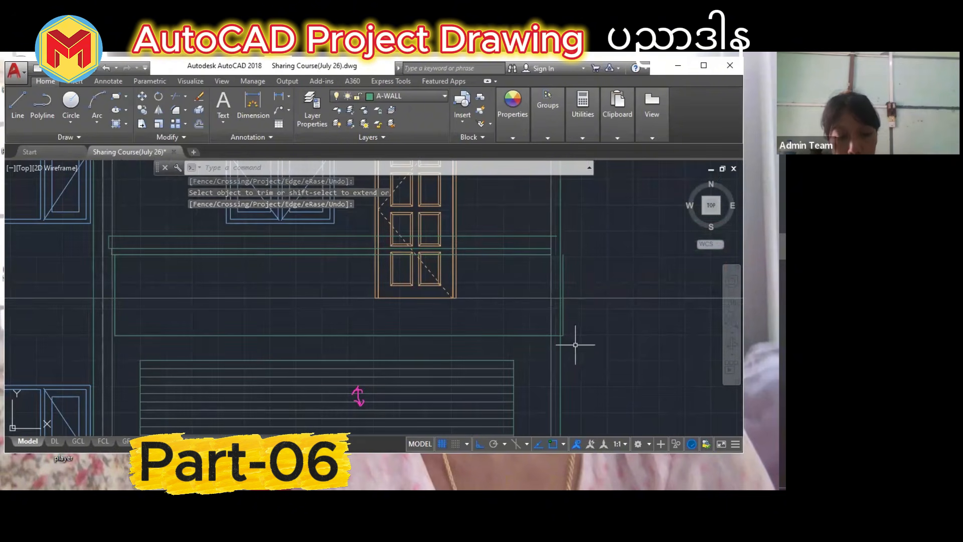
{"action": "left_click", "coordinate": [563, 325]}
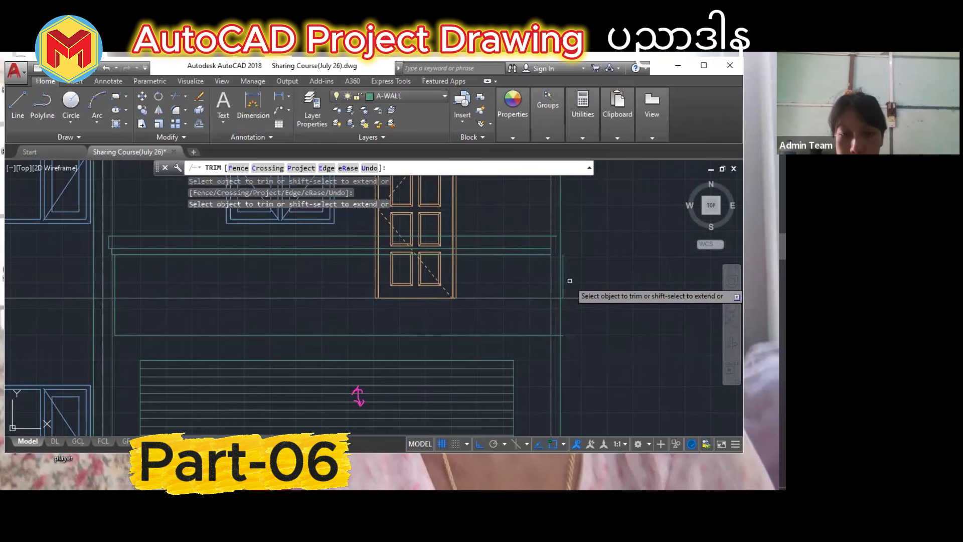
{"action": "key", "text": "Escape"}
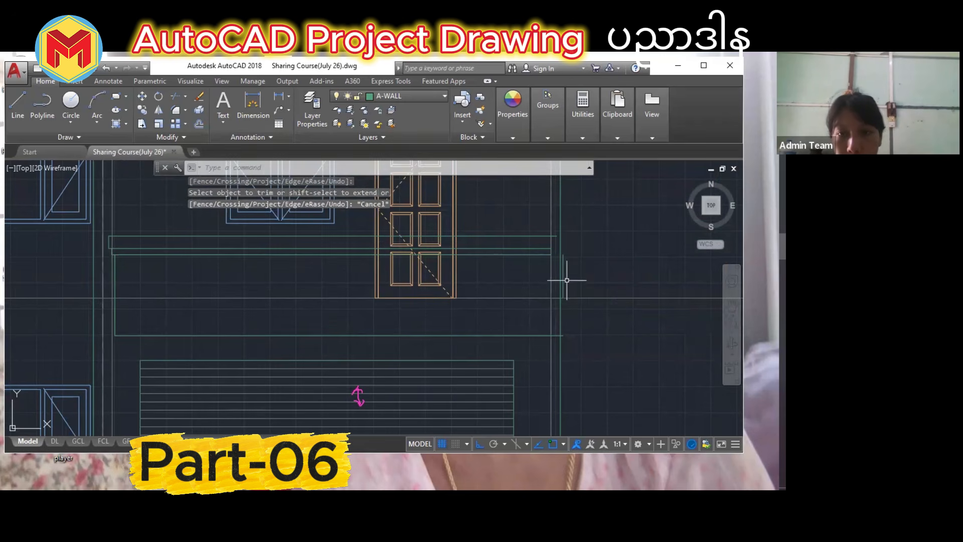
{"action": "left_click", "coordinate": [564, 278]}
{"action": "key", "text": "Delete"}
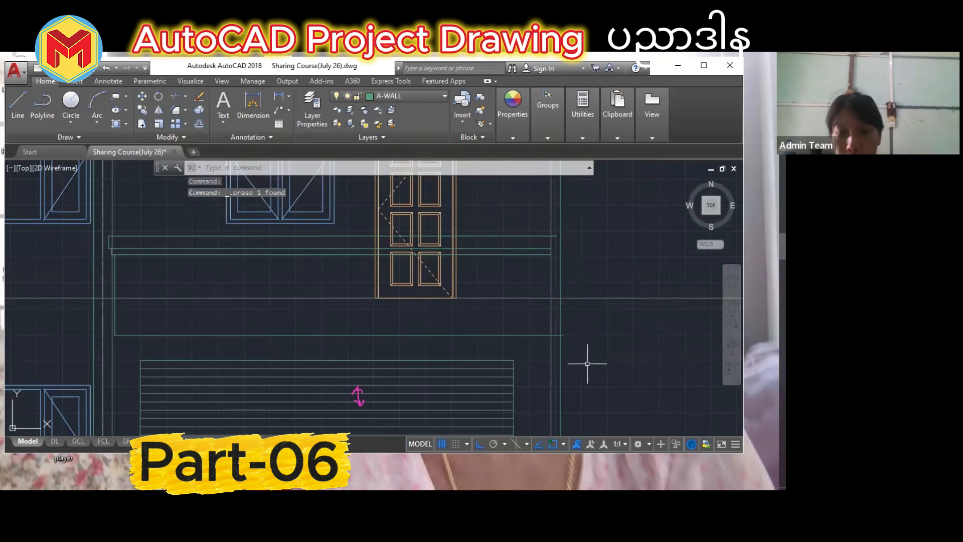
Mirror the two short vertical lines closing the coping's left end to its right end about the coping's midpoint, keeping the originals.
{"action": "middle_click_drag", "start_coordinate": [111, 261], "coordinate": [189, 262]}
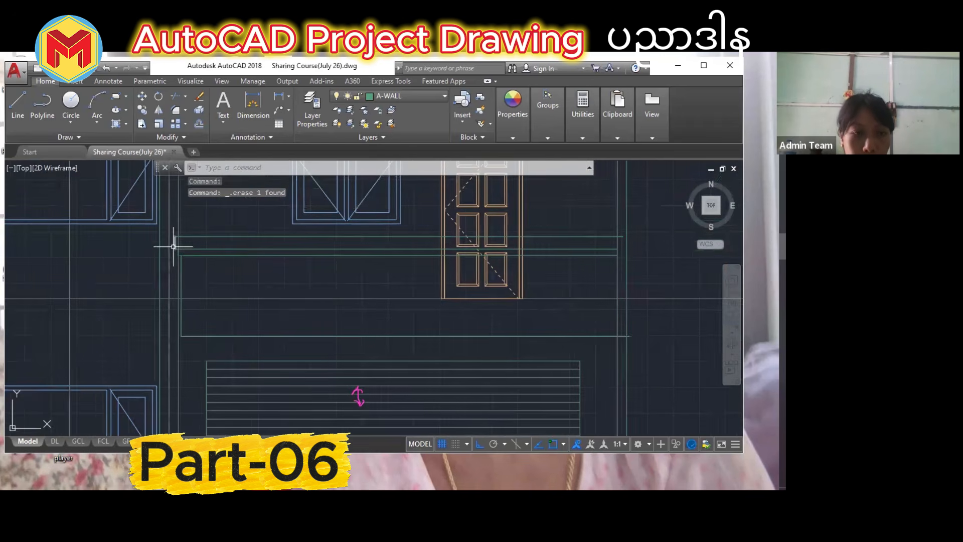
{"action": "scroll", "coordinate": [172, 235], "scroll_direction": "up", "scroll_amount": 2}
{"action": "left_click", "coordinate": [176, 223]}
{"action": "left_click", "coordinate": [211, 400]}
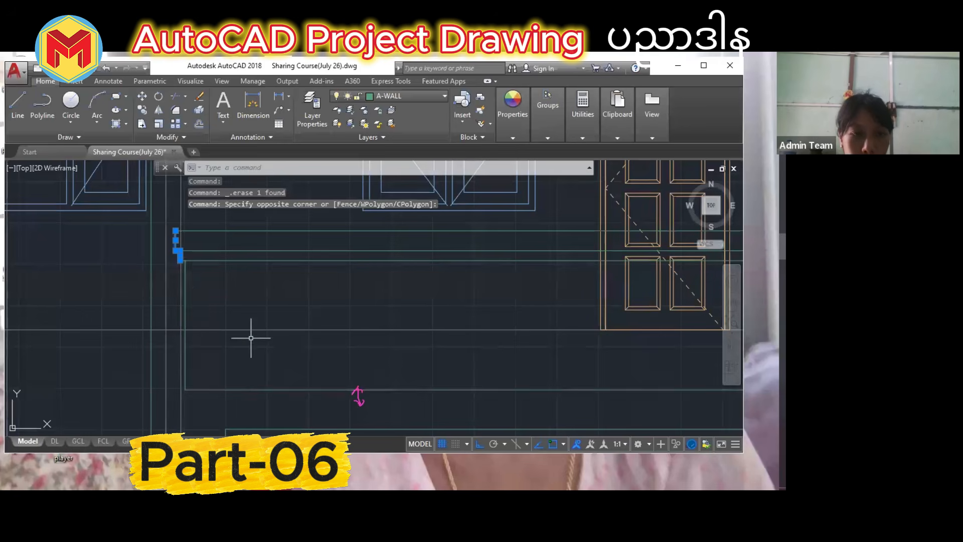
{"action": "scroll", "coordinate": [254, 331], "scroll_direction": "down", "scroll_amount": 5}
{"action": "type", "text": "m"}
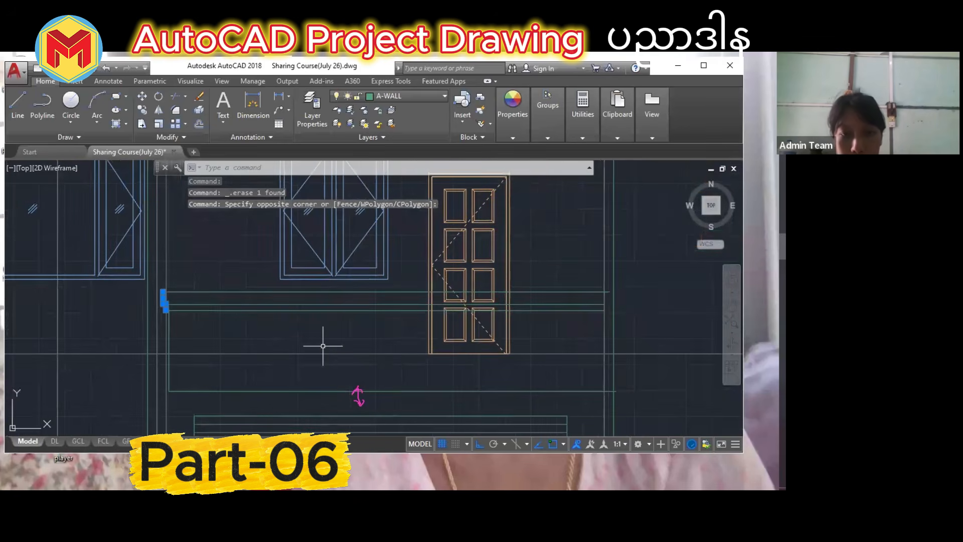
{"action": "type", "text": "mi"}
{"action": "key", "text": "Return"}
{"action": "left_click", "coordinate": [387, 294]}
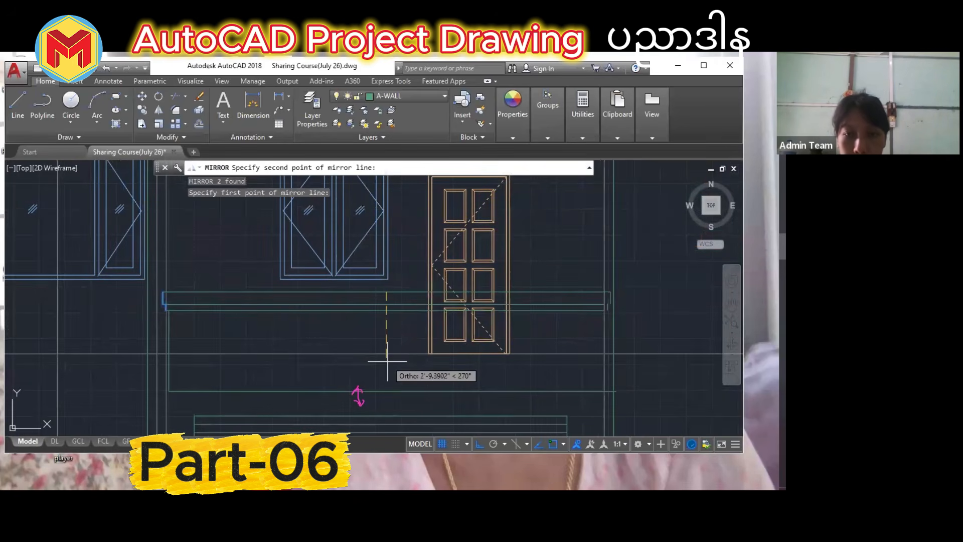
{"action": "left_click", "coordinate": [388, 361]}
{"action": "key", "text": "Return"}
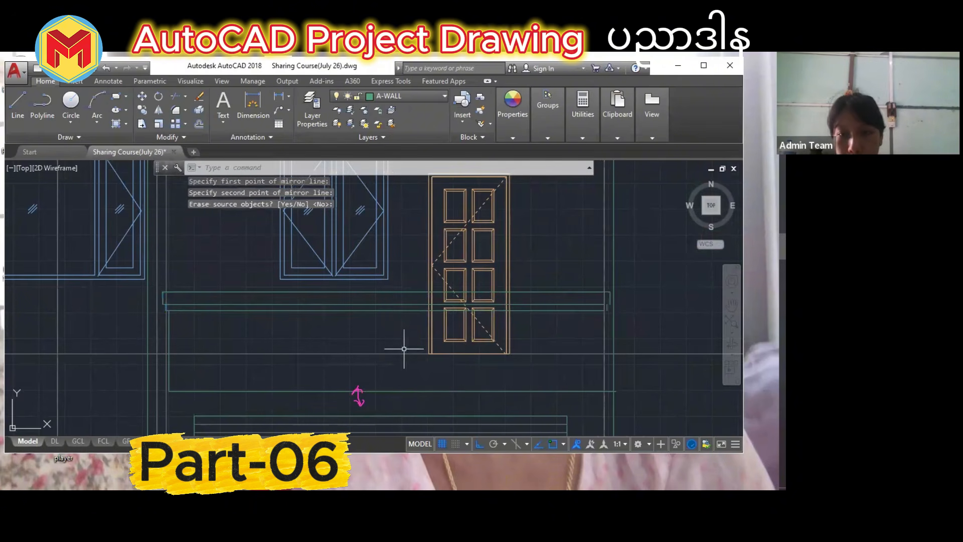
Extend the coping's middle and bottom horizontal lines to the short vertical line closing the lower band's right end.
{"action": "scroll", "coordinate": [613, 313], "scroll_direction": "up", "scroll_amount": 5}
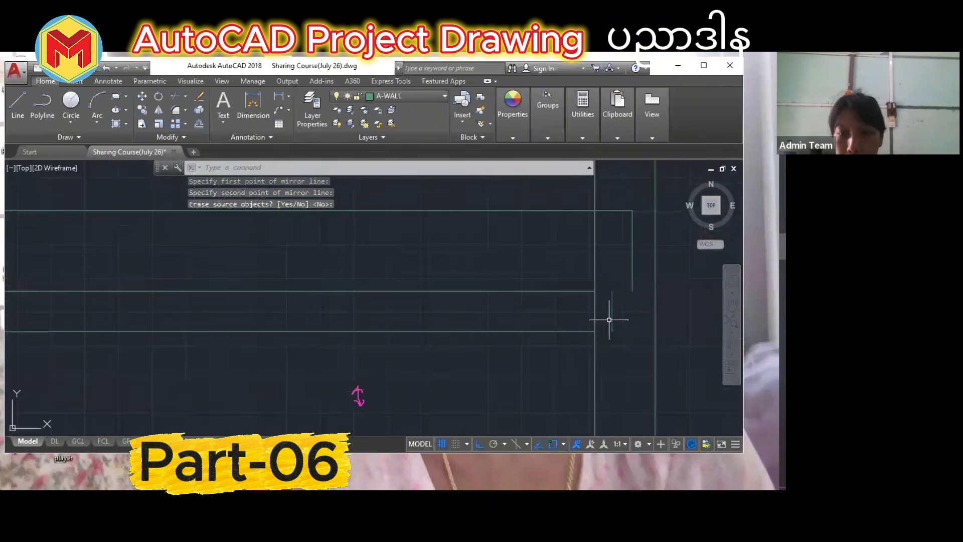
{"action": "type", "text": "ex"}
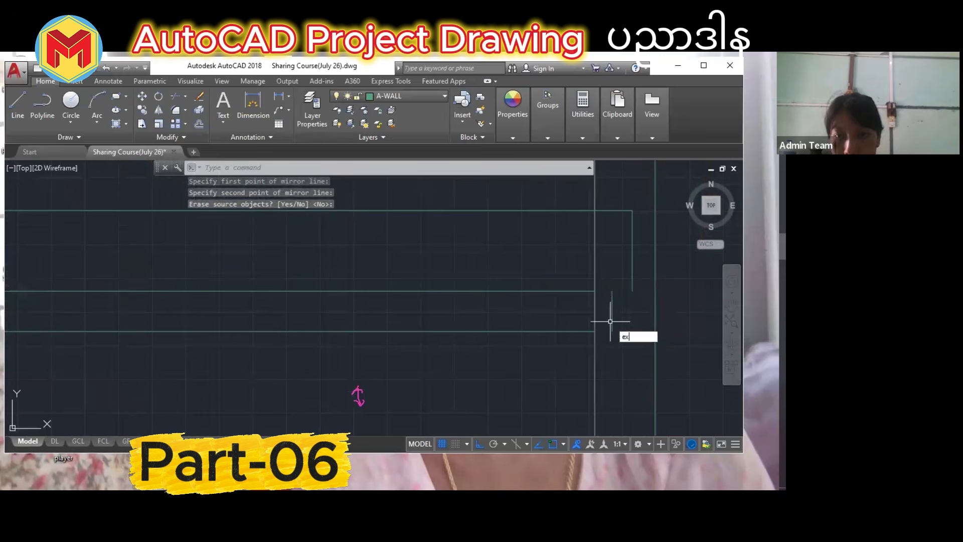
{"action": "key", "text": "Return"}
{"action": "left_click", "coordinate": [612, 313]}
{"action": "key", "text": "Return"}
{"action": "left_click", "coordinate": [554, 366]}
{"action": "left_click", "coordinate": [537, 298]}
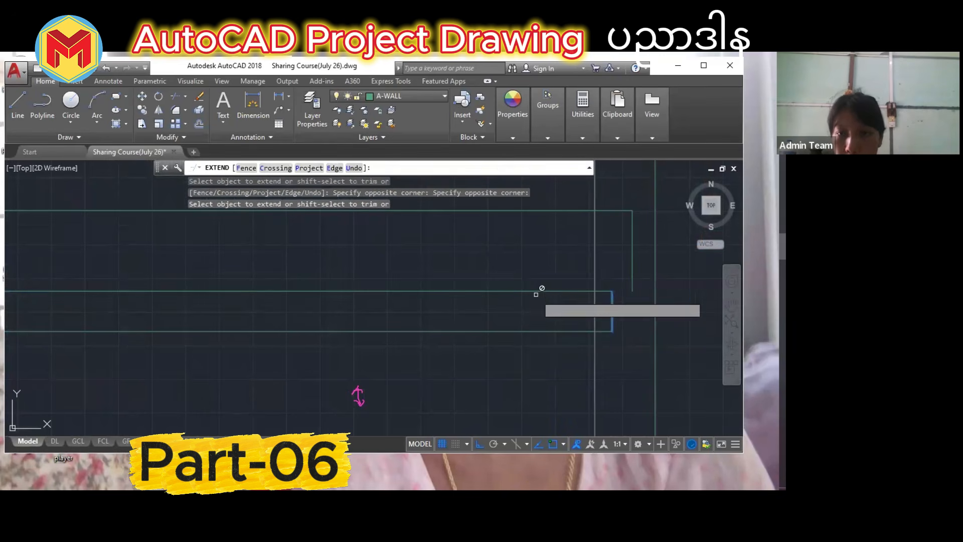
{"action": "key", "text": "Escape"}
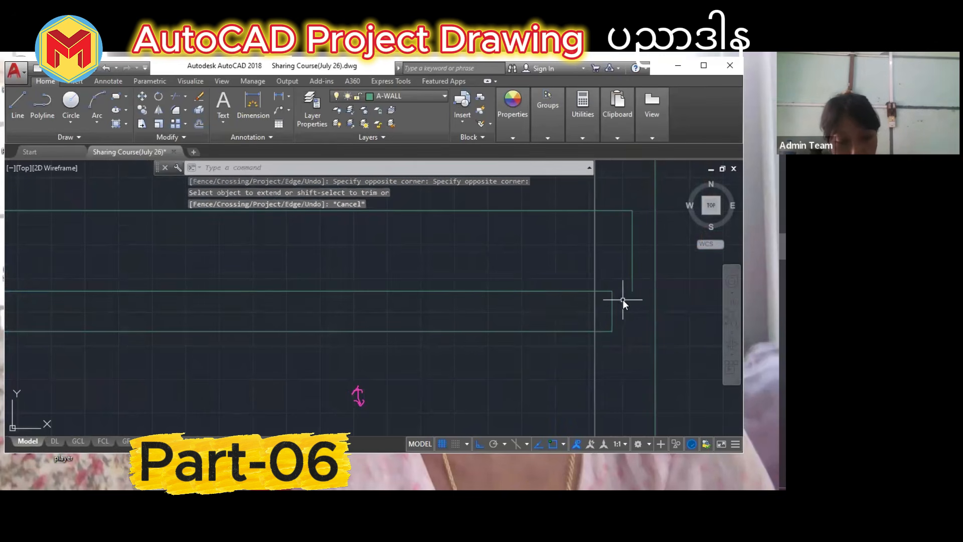
Extend the coping's middle horizontal line to the vertical line closing the upper band's right end.
{"action": "type", "text": "ex"}
{"action": "key", "text": "Return"}
{"action": "left_click", "coordinate": [633, 287]}
{"action": "key", "text": "Return"}
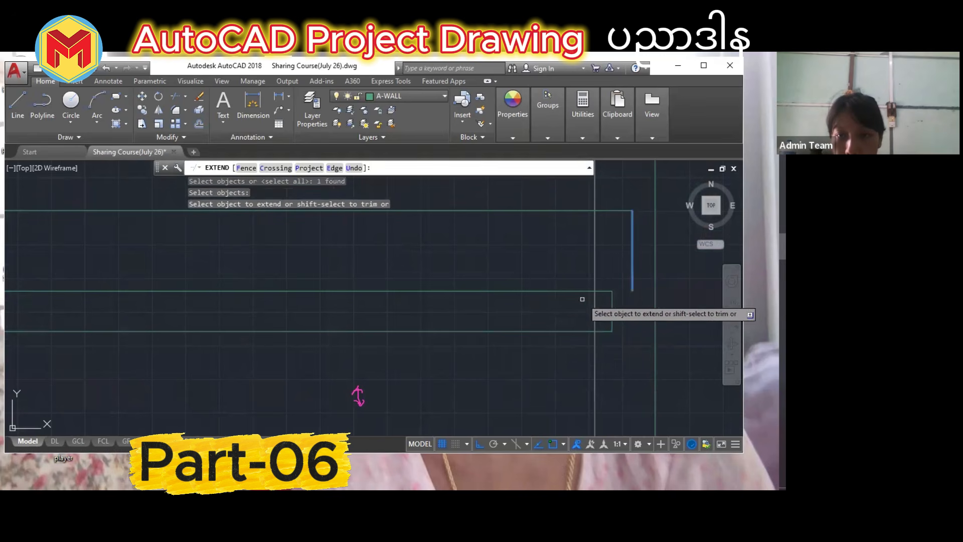
{"action": "scroll", "coordinate": [610, 294], "scroll_direction": "down", "scroll_amount": 3}
{"action": "key", "text": "Escape"}
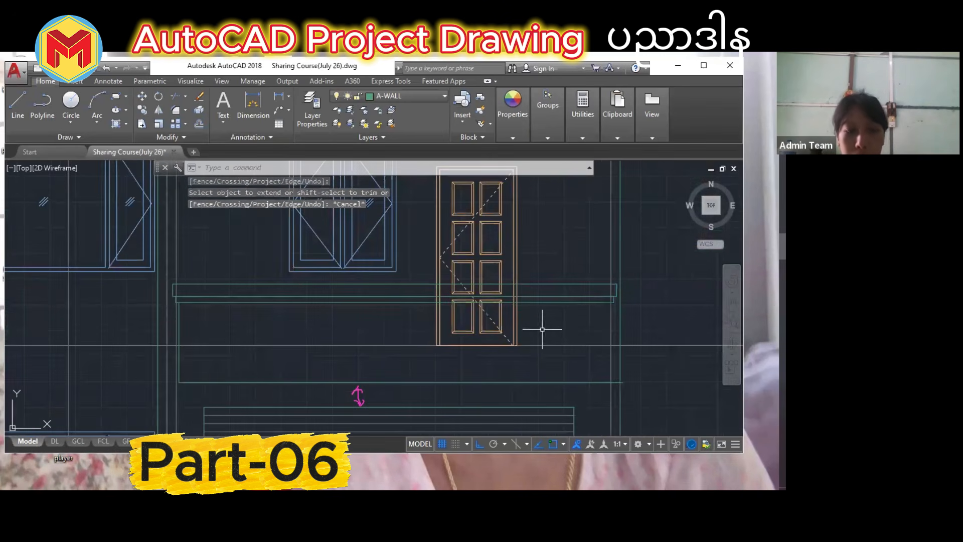
Trim the verandah wall's left vertical edge below the first-floor line.
{"action": "middle_click_drag", "start_coordinate": [260, 364], "coordinate": [312, 338]}
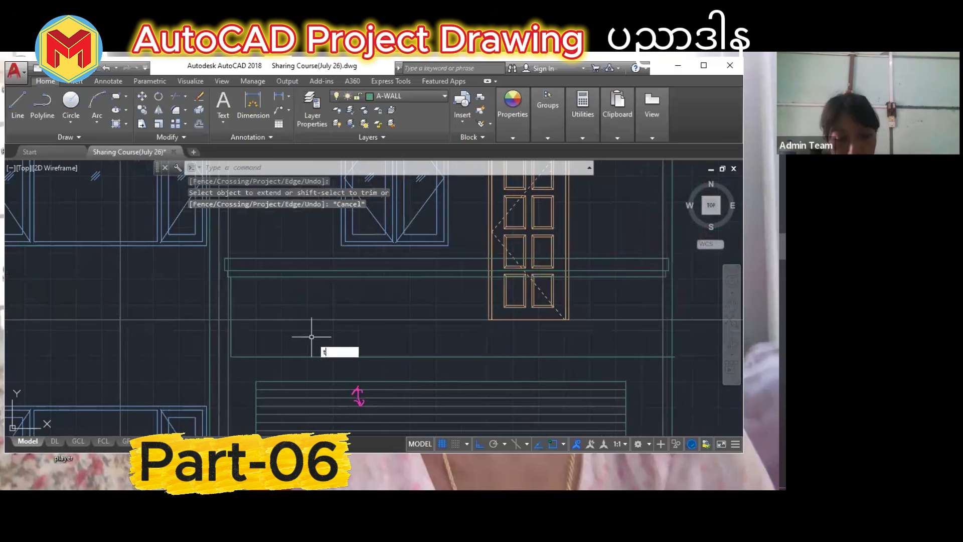
{"action": "type", "text": "tr"}
{"action": "key", "text": "Return"}
{"action": "key", "text": "Return"}
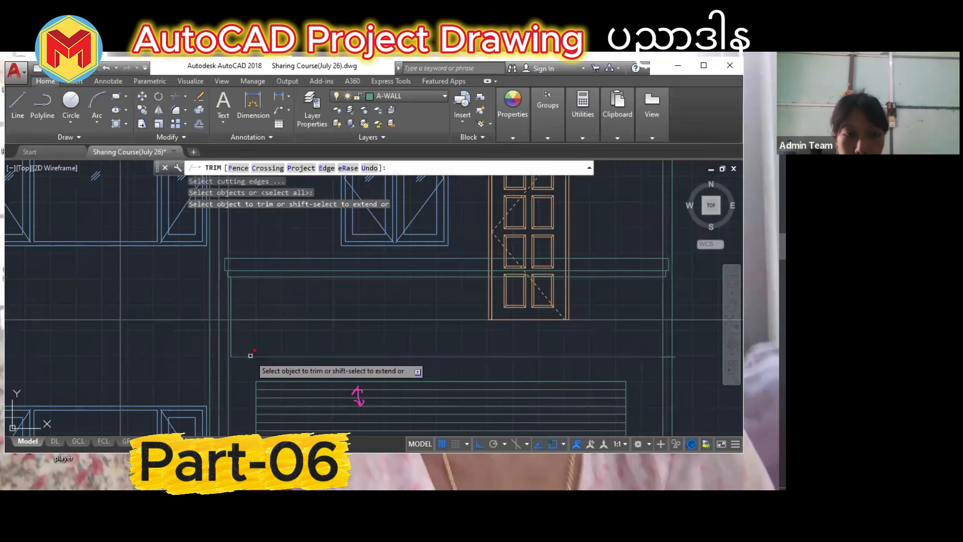
{"action": "left_click", "coordinate": [232, 335]}
{"action": "key", "text": "Return"}
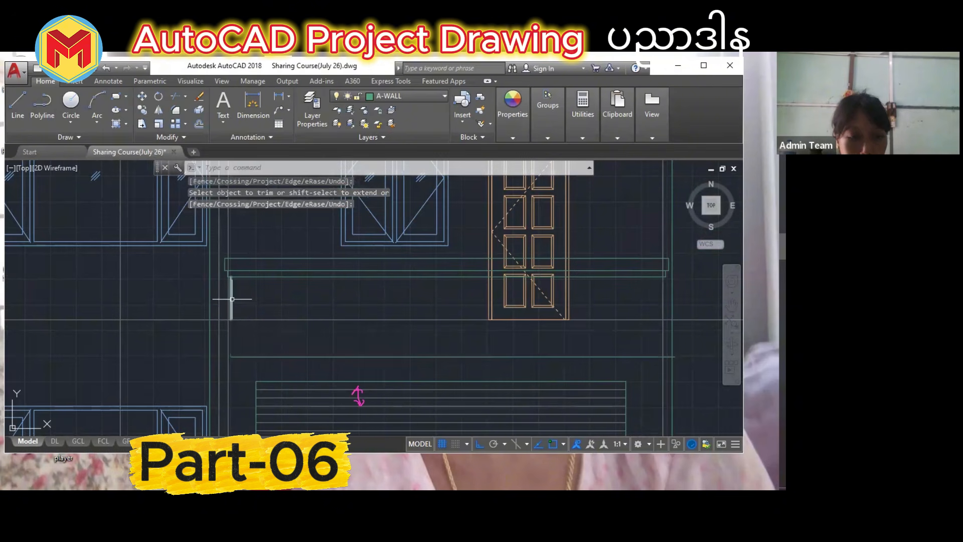
Extend the verandah wall's left vertical edge back down to the wall's bottom line.
{"action": "type", "text": "ex"}
{"action": "key", "text": "Return"}
{"action": "left_click", "coordinate": [255, 357]}
{"action": "key", "text": "Return"}
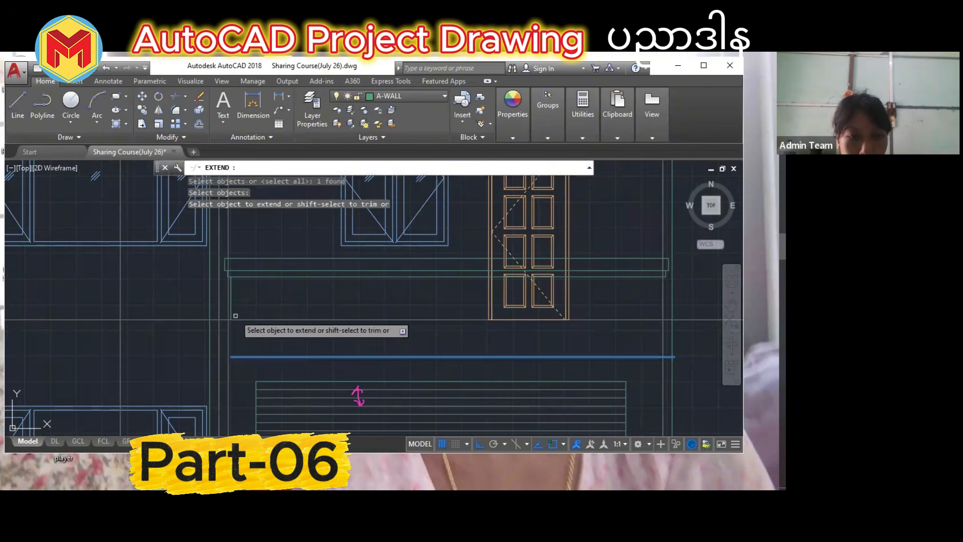
{"action": "left_click", "coordinate": [232, 306]}
{"action": "key", "text": "Escape"}
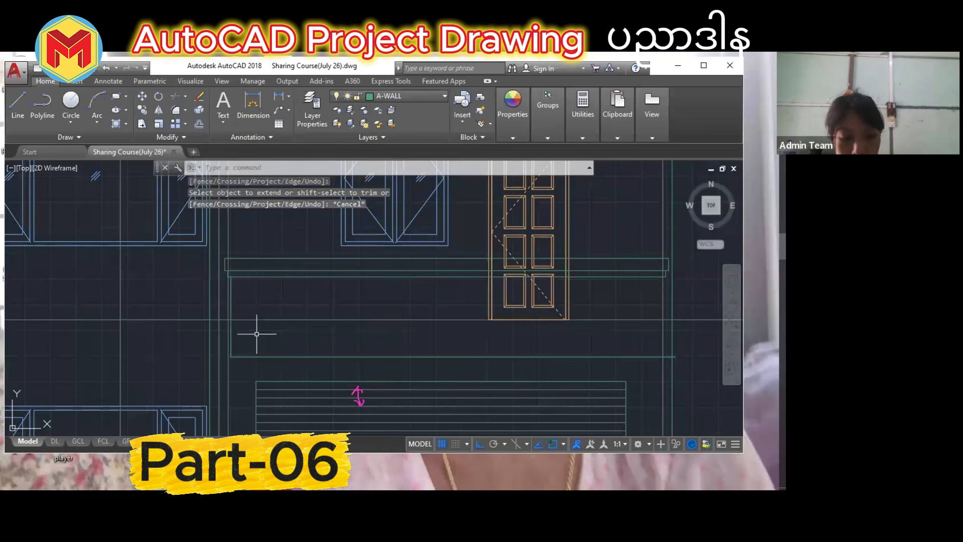
Mirror the verandah wall's left vertical edge to the right side about the midpoint of its bottom line, keeping the original.
{"action": "type", "text": "mi"}
{"action": "key", "text": "Return"}
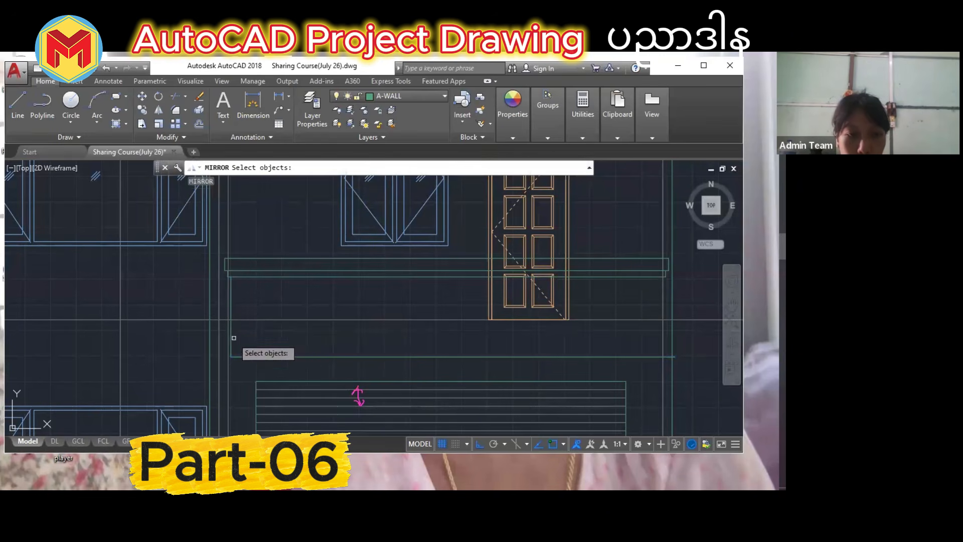
{"action": "left_click", "coordinate": [232, 337]}
{"action": "key", "text": "Return"}
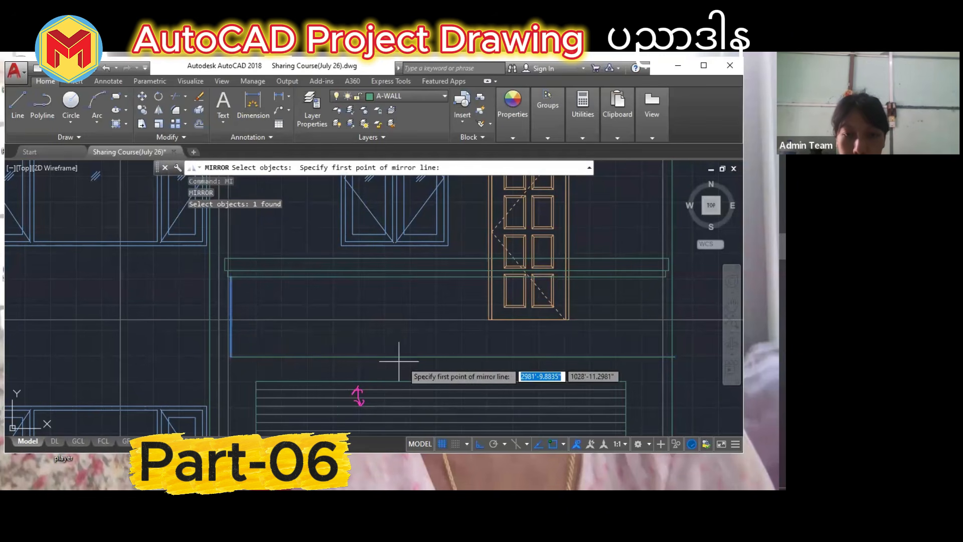
{"action": "left_click", "coordinate": [453, 357]}
{"action": "left_click", "coordinate": [448, 372]}
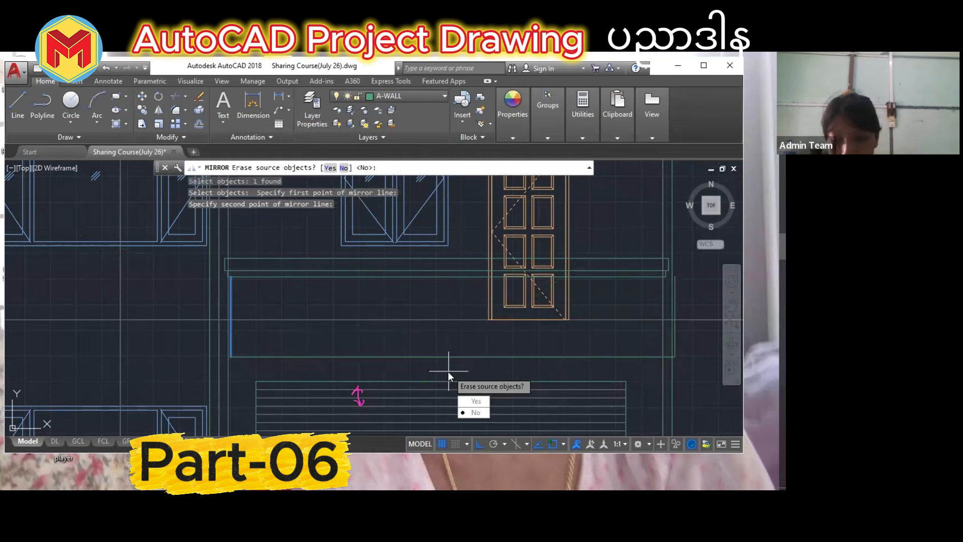
{"action": "key", "text": "Return"}
Move the mirrored right wall edge so its top meets the lower coping band's bottom-right corner.
{"action": "scroll", "coordinate": [687, 310], "scroll_direction": "up", "scroll_amount": 4}
{"action": "scroll", "coordinate": [672, 359], "scroll_direction": "down", "scroll_amount": 2}
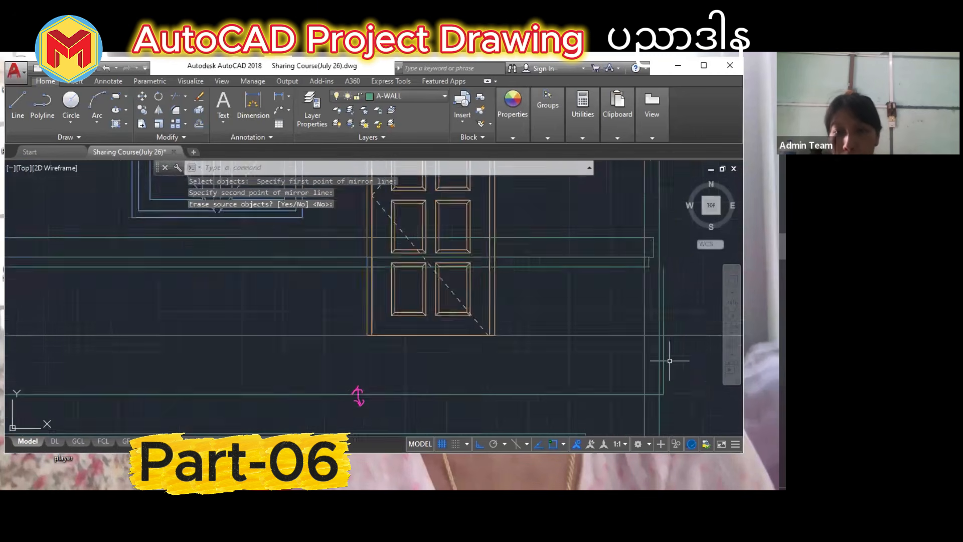
{"action": "scroll", "coordinate": [670, 360], "scroll_direction": "down", "scroll_amount": 2}
{"action": "scroll", "coordinate": [680, 329], "scroll_direction": "up", "scroll_amount": 2}
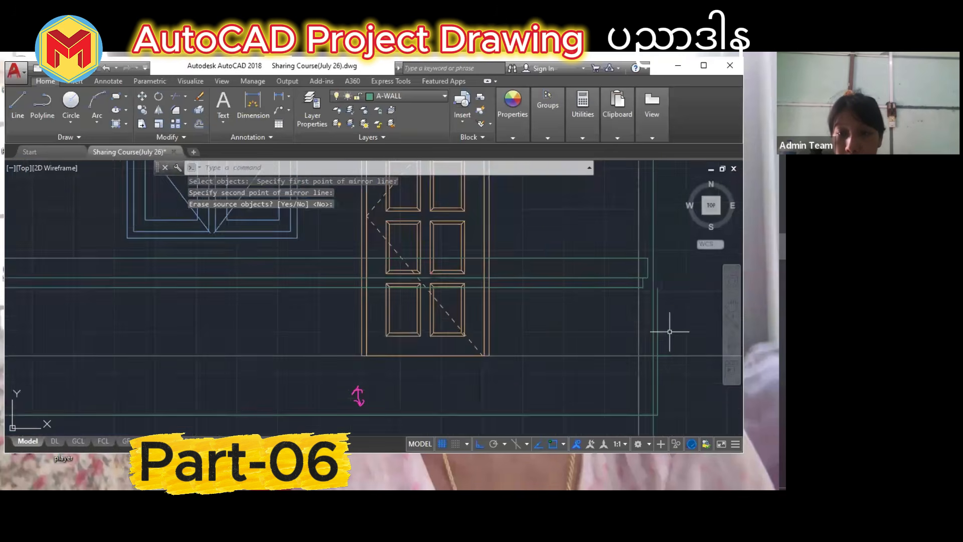
{"action": "scroll", "coordinate": [659, 333], "scroll_direction": "down", "scroll_amount": 2}
{"action": "scroll", "coordinate": [653, 316], "scroll_direction": "up", "scroll_amount": 2}
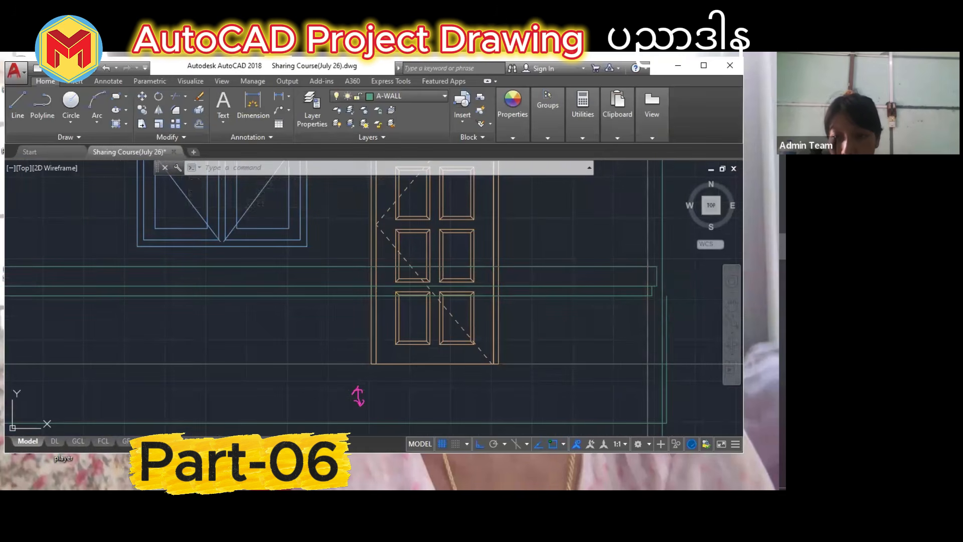
{"action": "type", "text": "m"}
{"action": "key", "text": "Return"}
{"action": "scroll", "coordinate": [677, 298], "scroll_direction": "up", "scroll_amount": 2}
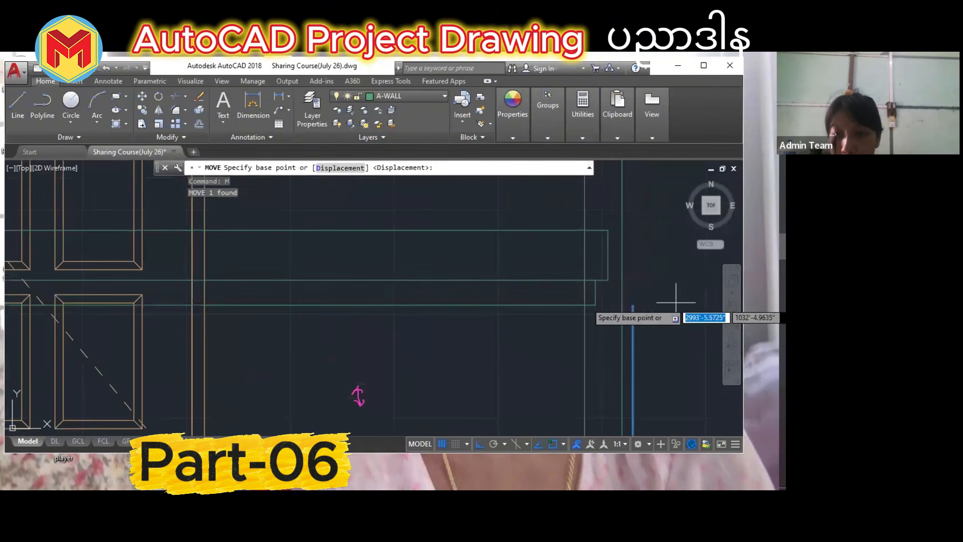
{"action": "left_click", "coordinate": [633, 311]}
{"action": "left_click", "coordinate": [595, 301]}
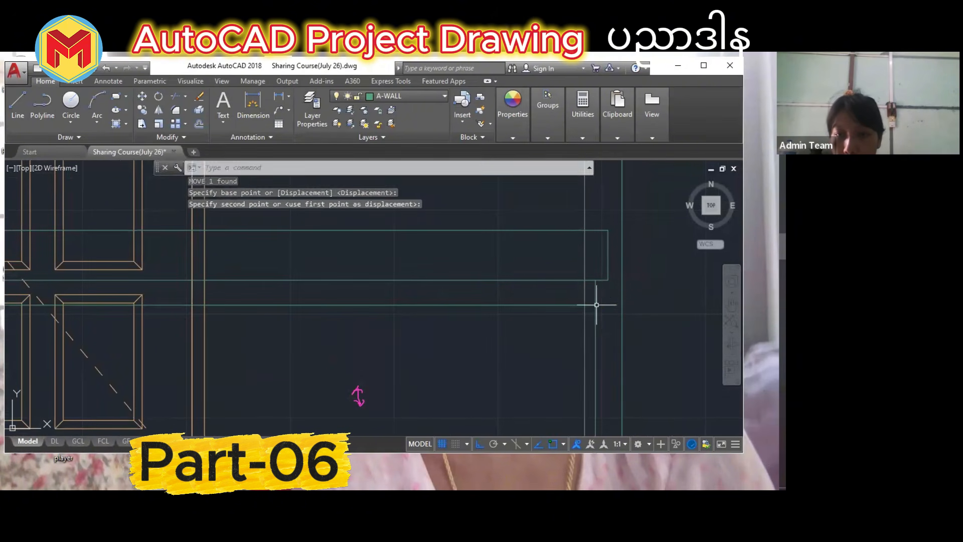
{"action": "key", "text": "Return"}
{"action": "middle_click_drag", "start_coordinate": [594, 314], "coordinate": [595, 288]}
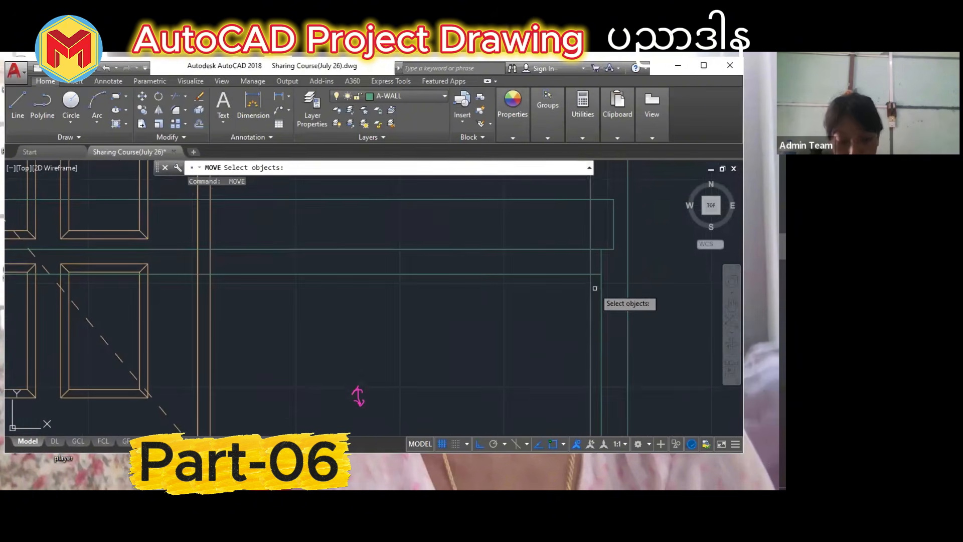
{"action": "key", "text": "Escape"}
Move the verandah wall's right vertical edge 1.5" to the left from the lower coping's corner.
{"action": "key", "text": "Return"}
{"action": "left_click", "coordinate": [601, 321]}
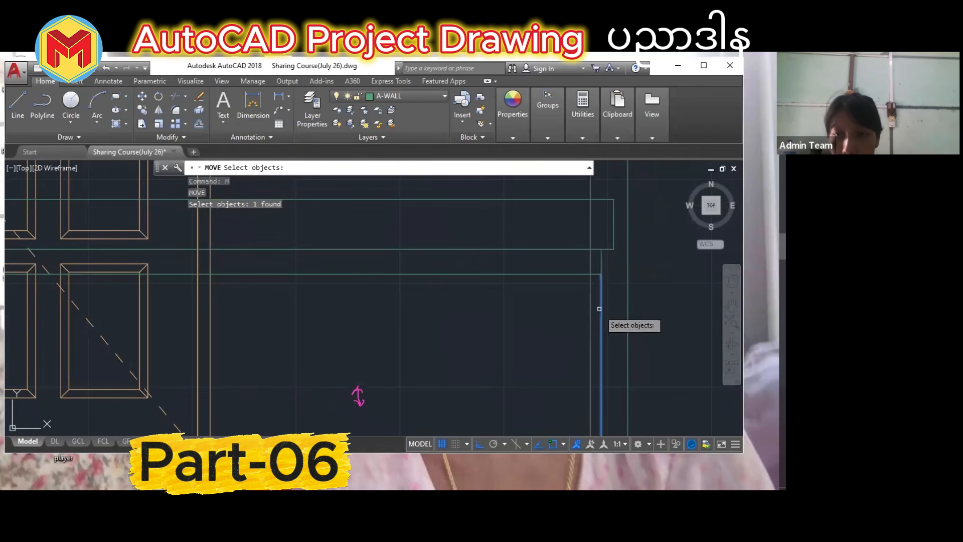
{"action": "key", "text": "Return"}
{"action": "left_click", "coordinate": [601, 274]}
{"action": "type", "text": "1.5"}
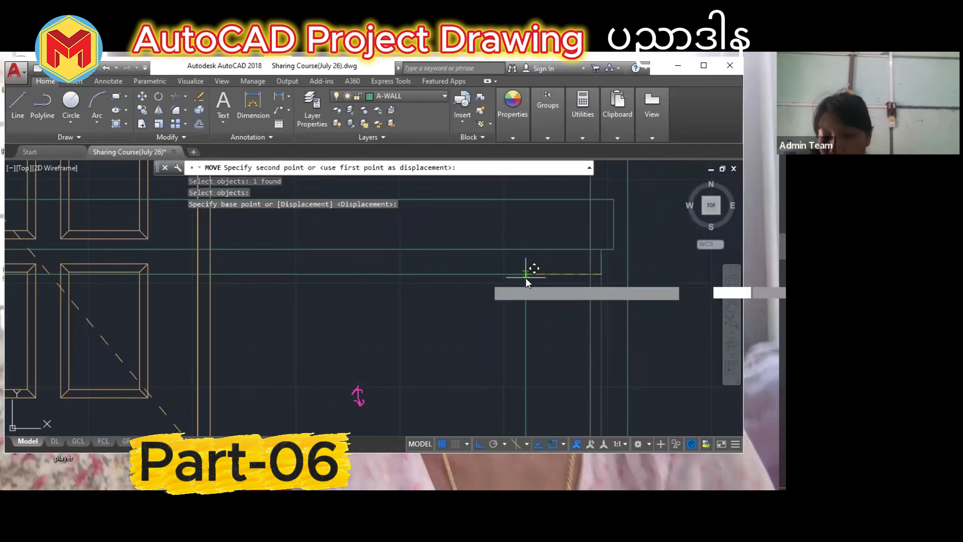
{"action": "key", "text": "Return"}
{"action": "scroll", "coordinate": [574, 295], "scroll_direction": "down", "scroll_amount": 8}
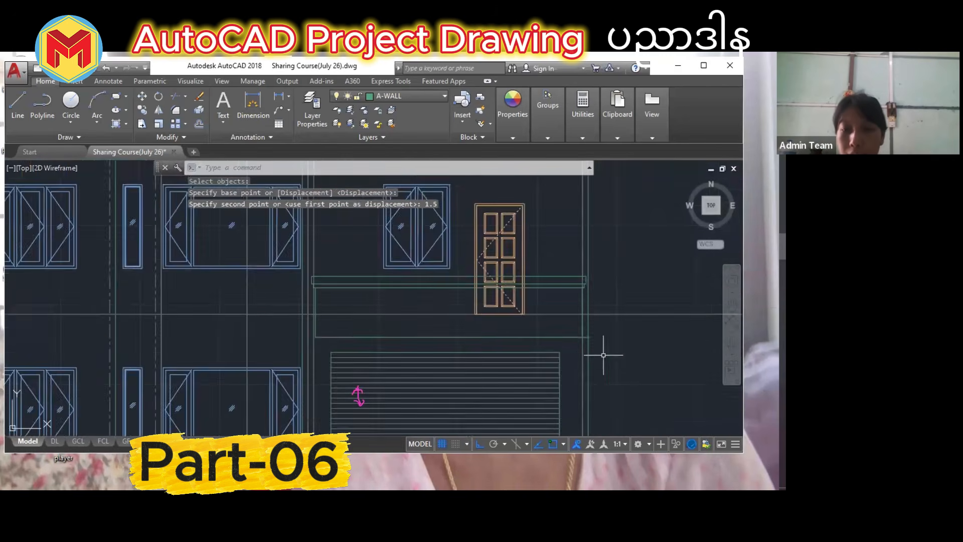
Shorten the verandah wall's bottom line by stretching its right endpoint back to the wall's right vertical edge.
{"action": "scroll", "coordinate": [584, 336], "scroll_direction": "up", "scroll_amount": 6}
{"action": "left_click", "coordinate": [588, 341]}
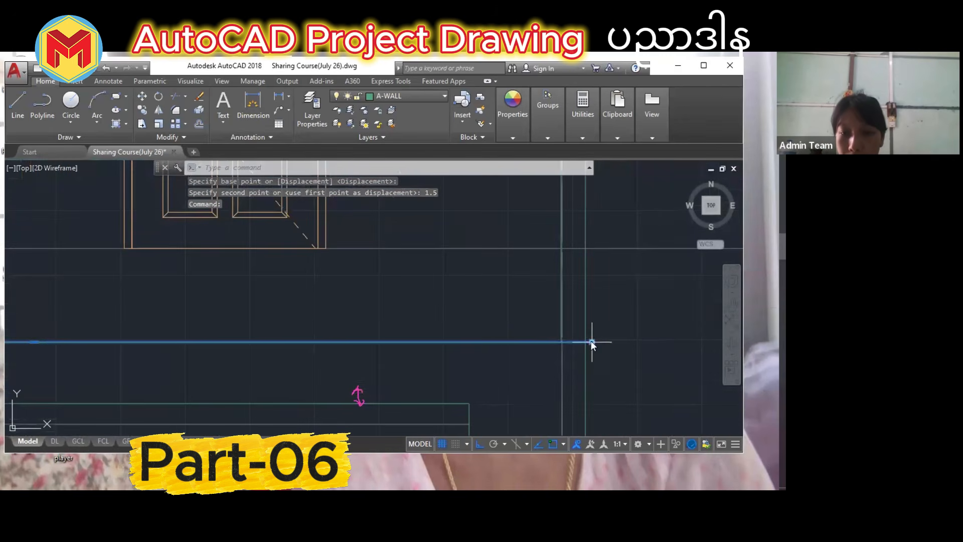
{"action": "left_click", "coordinate": [592, 342]}
{"action": "scroll", "coordinate": [591, 343], "scroll_direction": "up", "scroll_amount": 4}
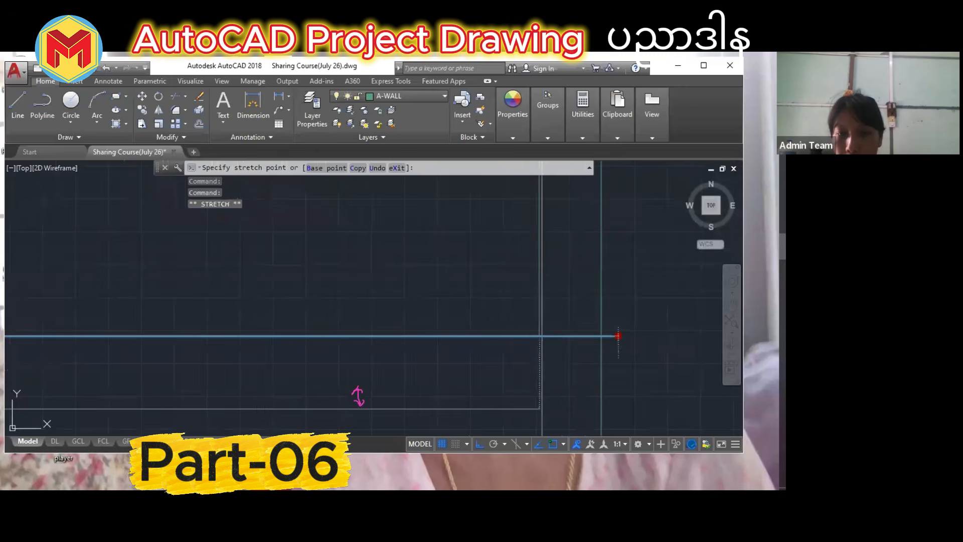
{"action": "left_click", "coordinate": [619, 336]}
{"action": "scroll", "coordinate": [592, 335], "scroll_direction": "down", "scroll_amount": 3}
{"action": "key", "text": "Escape"}
Examine the side verandah beside the study room and shrine in the first-floor plan, and compare it with the front elevation.
{"action": "scroll", "coordinate": [524, 325], "scroll_direction": "down", "scroll_amount": 3}
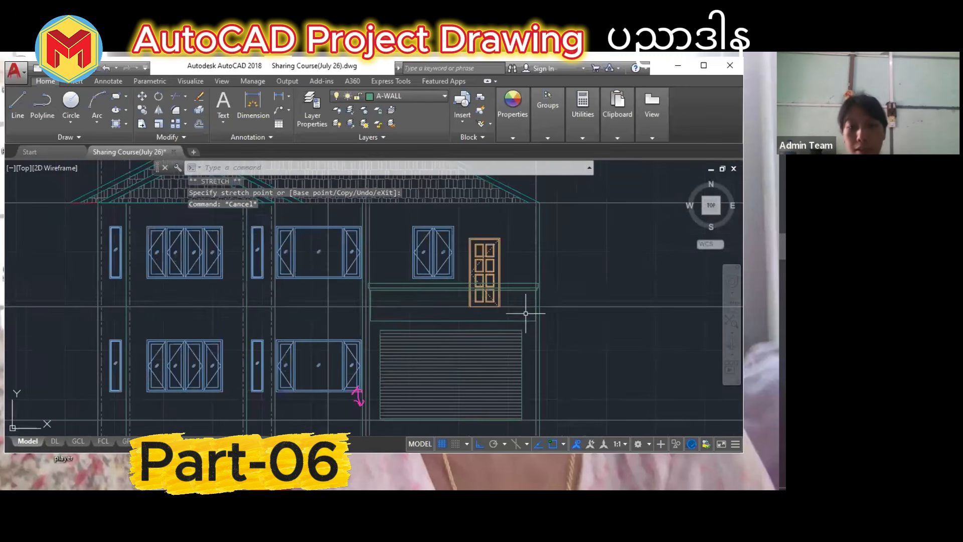
{"action": "scroll", "coordinate": [431, 289], "scroll_direction": "down", "scroll_amount": 2}
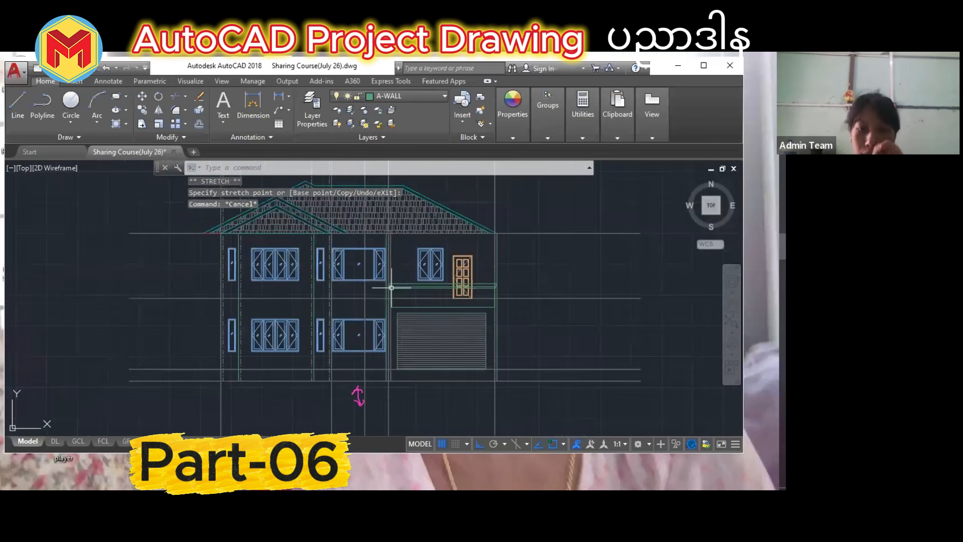
{"action": "scroll", "coordinate": [331, 305], "scroll_direction": "down", "scroll_amount": 4}
{"action": "middle_click_drag", "start_coordinate": [387, 205], "coordinate": [430, 291]}
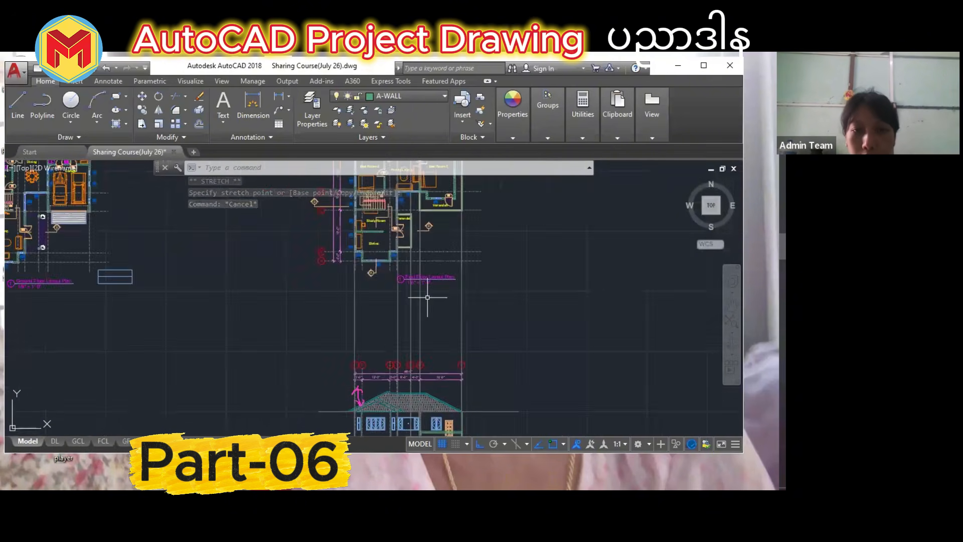
{"action": "scroll", "coordinate": [414, 212], "scroll_direction": "up", "scroll_amount": 3}
{"action": "scroll", "coordinate": [405, 217], "scroll_direction": "up", "scroll_amount": 3}
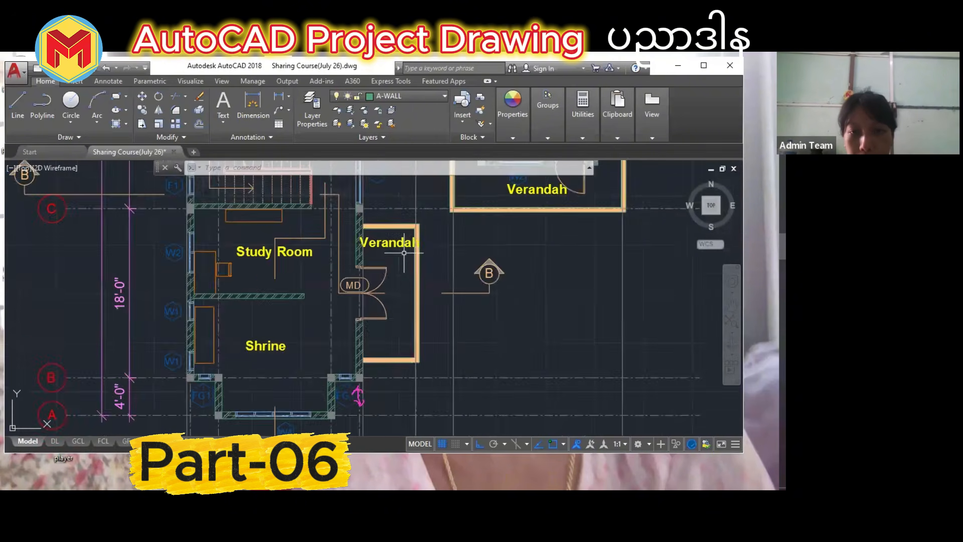
{"action": "scroll", "coordinate": [404, 254], "scroll_direction": "down", "scroll_amount": 3}
{"action": "middle_click_drag", "start_coordinate": [384, 336], "coordinate": [434, 169]}
{"action": "middle_click_drag", "start_coordinate": [442, 337], "coordinate": [443, 202]}
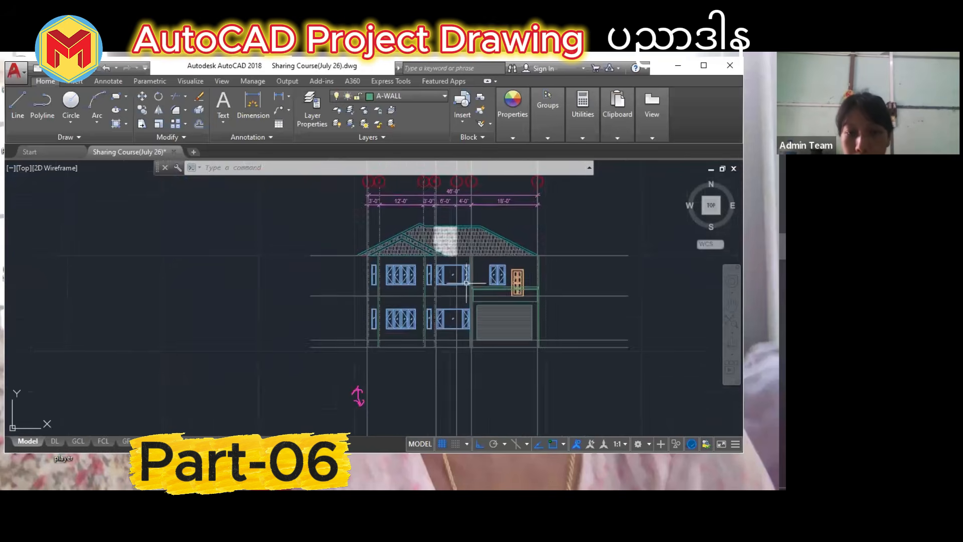
Copy the garage verandah wall's right edge and its two coping ends from their bottom endpoint to the vertical projection line between the central windows.
{"action": "scroll", "coordinate": [552, 299], "scroll_direction": "up", "scroll_amount": 6}
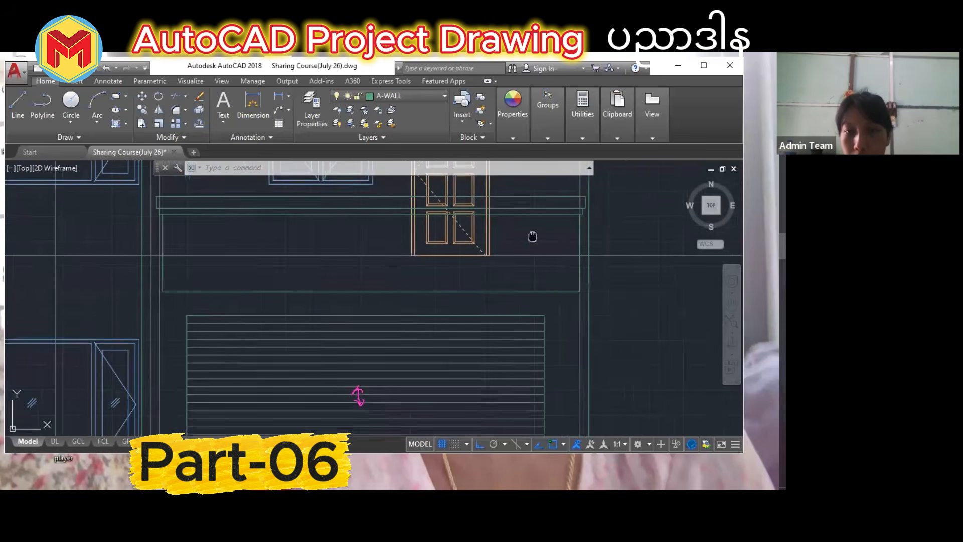
{"action": "middle_click_drag", "start_coordinate": [533, 237], "coordinate": [523, 286]}
{"action": "left_click", "coordinate": [512, 215]}
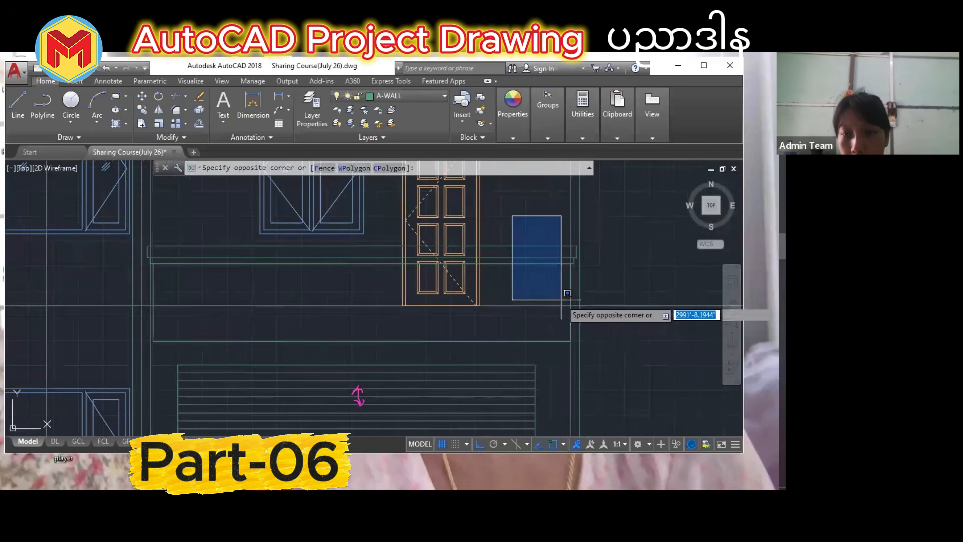
{"action": "left_click", "coordinate": [629, 355]}
{"action": "scroll", "coordinate": [572, 362], "scroll_direction": "down", "scroll_amount": 2}
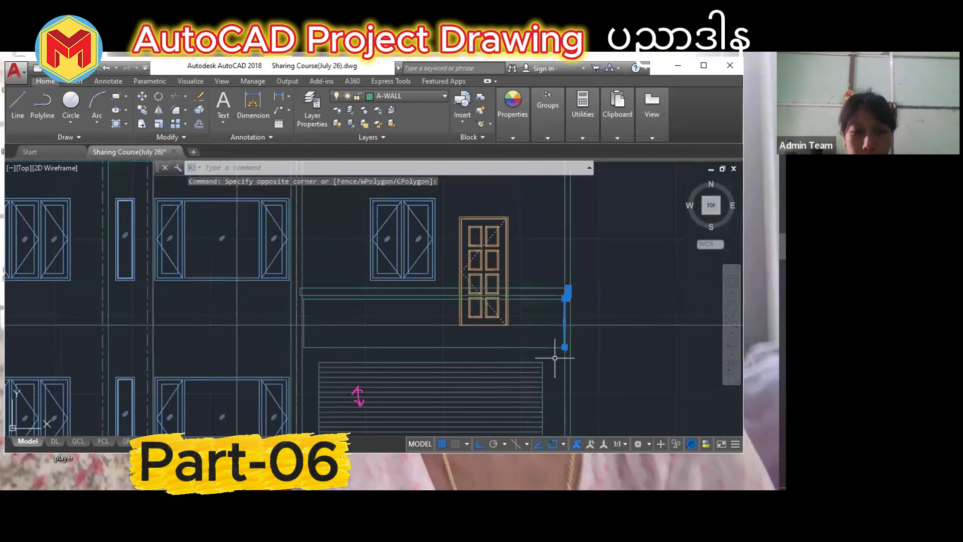
{"action": "scroll", "coordinate": [555, 358], "scroll_direction": "down", "scroll_amount": 2}
{"action": "scroll", "coordinate": [472, 331], "scroll_direction": "down", "scroll_amount": 2}
{"action": "middle_click_drag", "start_coordinate": [454, 339], "coordinate": [441, 427]}
{"action": "middle_click_drag", "start_coordinate": [436, 241], "coordinate": [435, 373]}
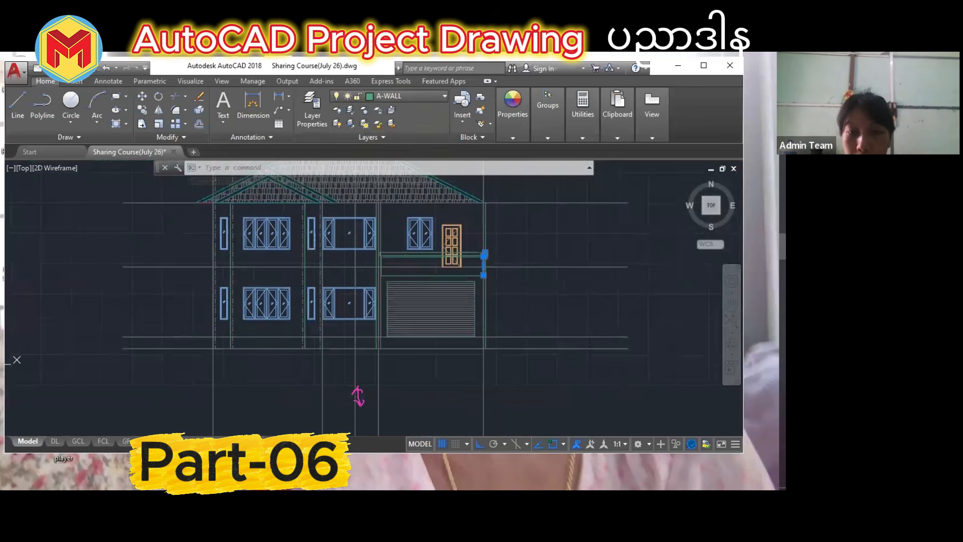
{"action": "scroll", "coordinate": [491, 260], "scroll_direction": "up", "scroll_amount": 2}
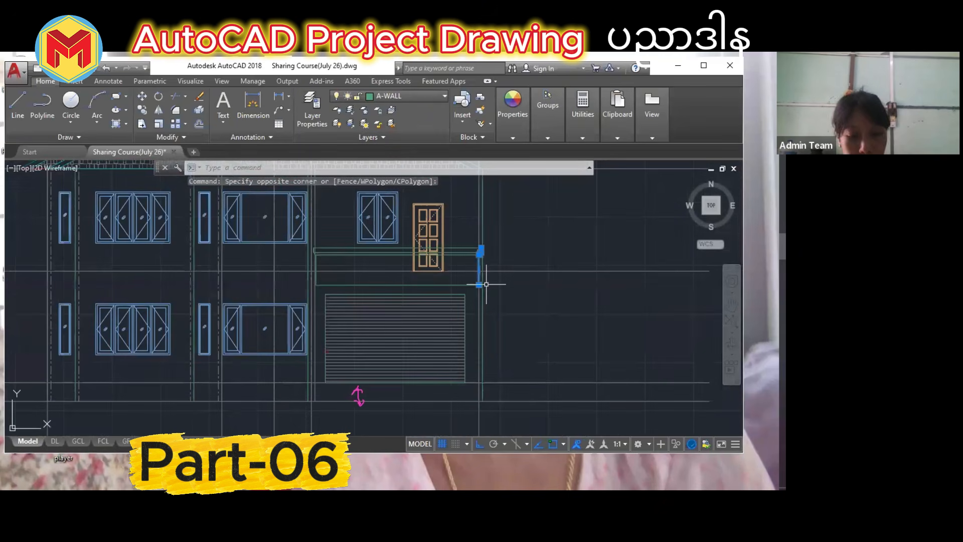
{"action": "type", "text": "co"}
{"action": "key", "text": "space"}
{"action": "scroll", "coordinate": [481, 294], "scroll_direction": "up", "scroll_amount": 2}
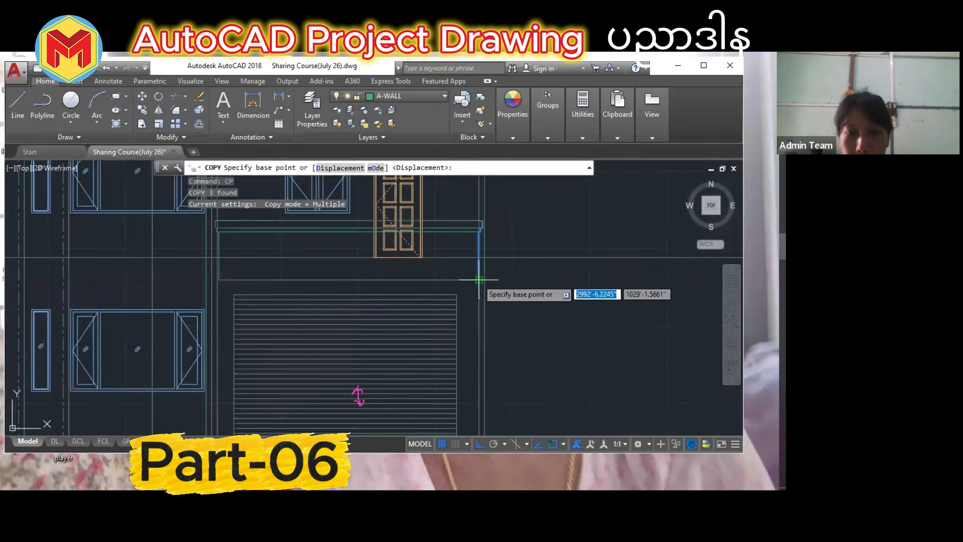
{"action": "left_click", "coordinate": [478, 280]}
{"action": "middle_click_drag", "start_coordinate": [181, 304], "coordinate": [334, 309]}
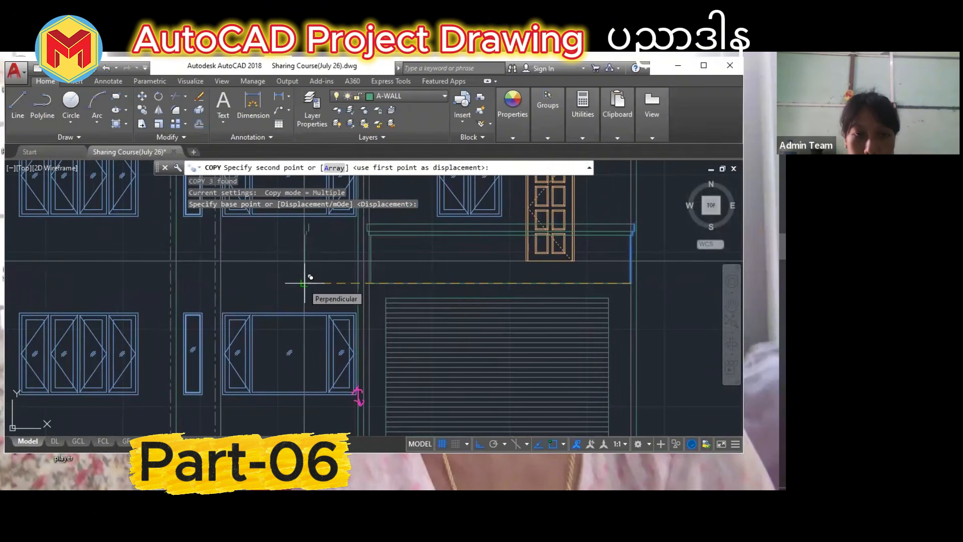
{"action": "scroll", "coordinate": [303, 281], "scroll_direction": "up", "scroll_amount": 1}
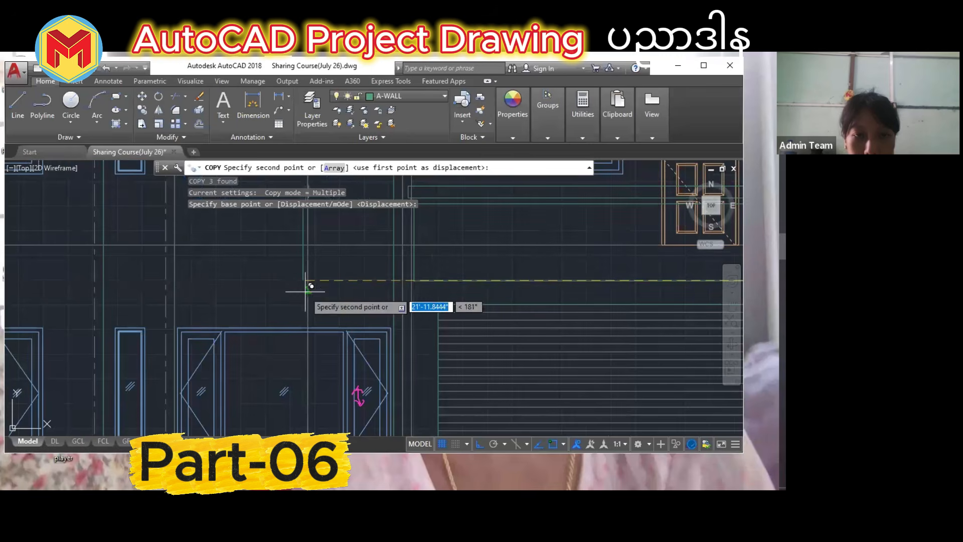
{"action": "left_click", "coordinate": [308, 280]}
{"action": "scroll", "coordinate": [334, 305], "scroll_direction": "down", "scroll_amount": 2}
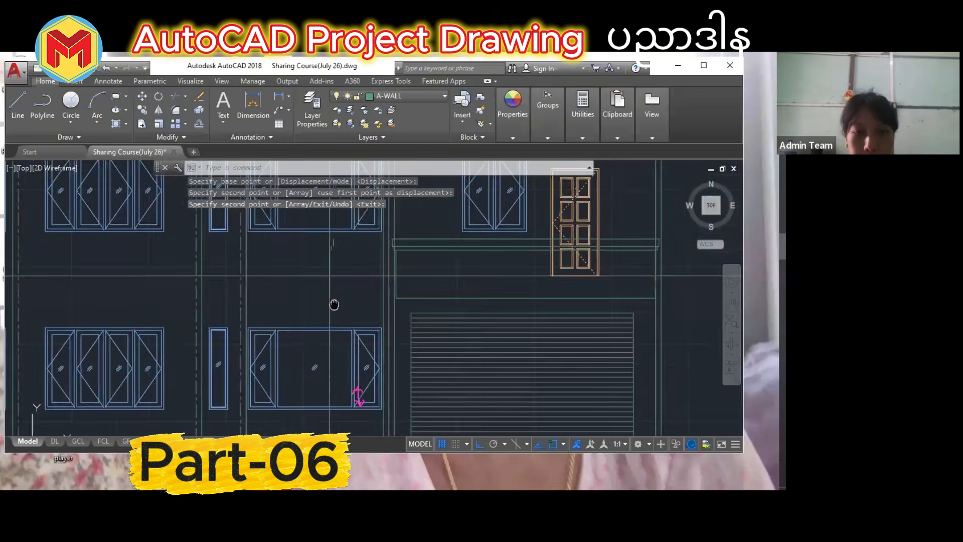
{"action": "scroll", "coordinate": [351, 308], "scroll_direction": "up", "scroll_amount": 1}
{"action": "key", "text": "Return"}
Erase the five vertical projection lines running through the front elevation from above its grid bubbles.
{"action": "scroll", "coordinate": [362, 316], "scroll_direction": "down", "scroll_amount": 2}
{"action": "scroll", "coordinate": [361, 318], "scroll_direction": "up", "scroll_amount": 2}
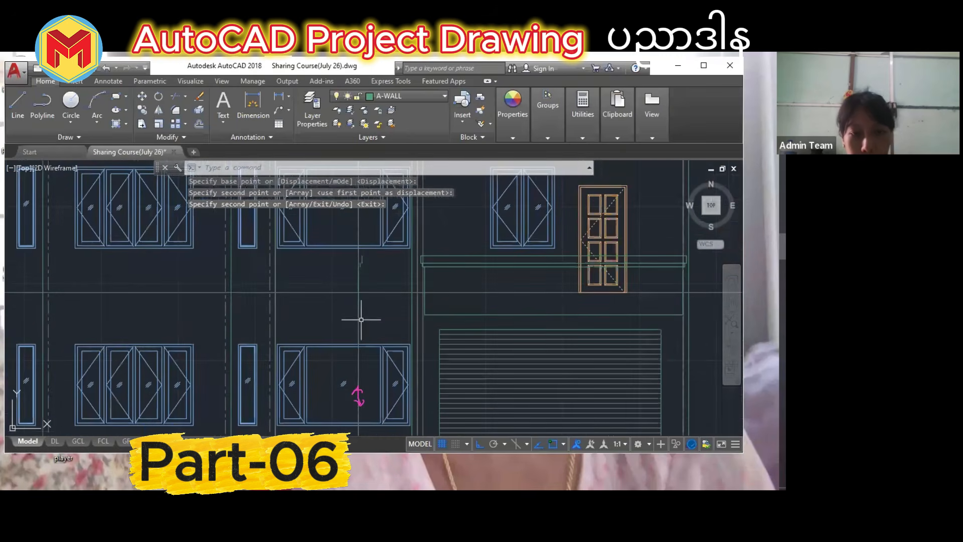
{"action": "scroll", "coordinate": [351, 326], "scroll_direction": "down", "scroll_amount": 4}
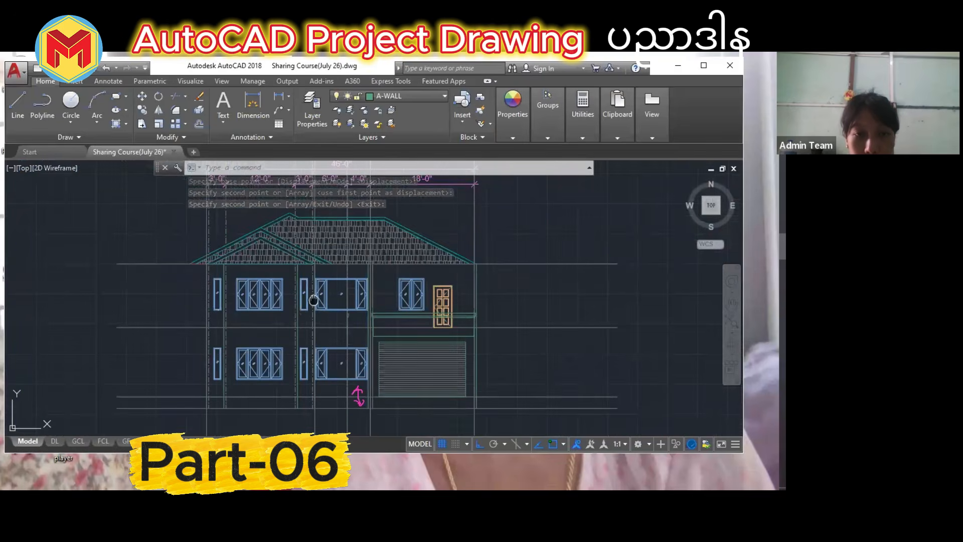
{"action": "middle_click_drag", "start_coordinate": [313, 300], "coordinate": [345, 370]}
{"action": "scroll", "coordinate": [325, 332], "scroll_direction": "up", "scroll_amount": 4}
{"action": "scroll", "coordinate": [326, 327], "scroll_direction": "down", "scroll_amount": 2}
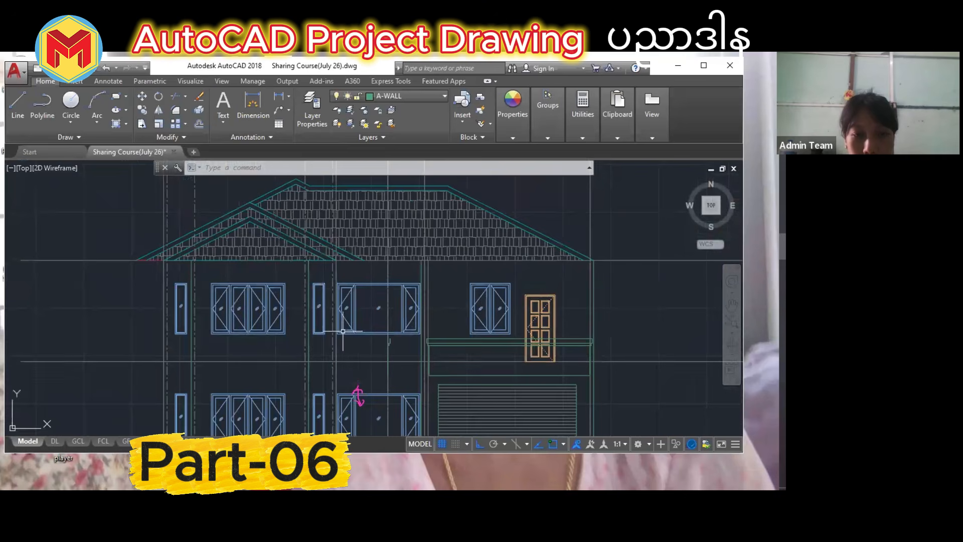
{"action": "middle_click_drag", "start_coordinate": [361, 299], "coordinate": [370, 341]}
{"action": "scroll", "coordinate": [371, 280], "scroll_direction": "down", "scroll_amount": 4}
{"action": "middle_click_drag", "start_coordinate": [393, 195], "coordinate": [394, 230]}
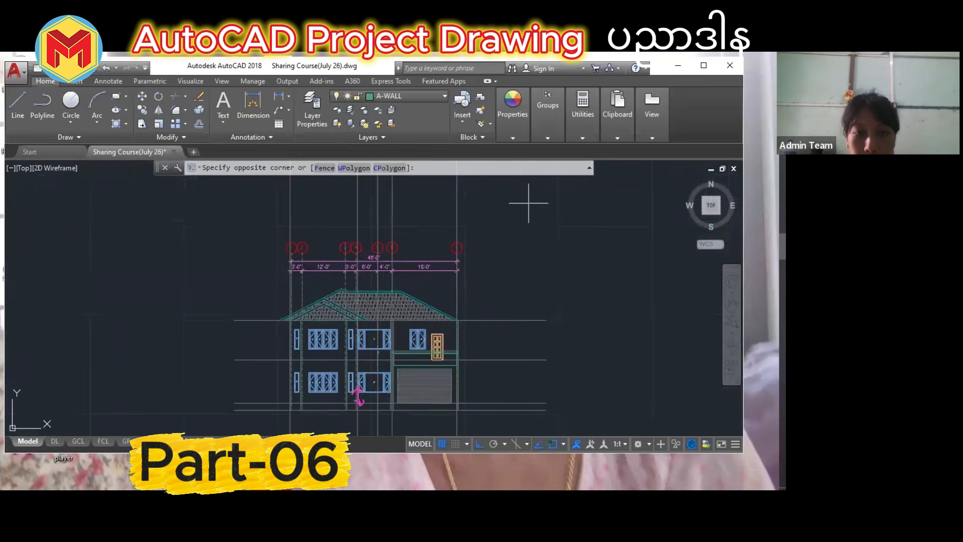
{"action": "left_click", "coordinate": [230, 205]}
{"action": "key", "text": "Delete"}
Draw the side verandah wall's bottom line from the copied edge's lower endpoint across to the house wall's vertical line.
{"action": "scroll", "coordinate": [358, 365], "scroll_direction": "up", "scroll_amount": 3}
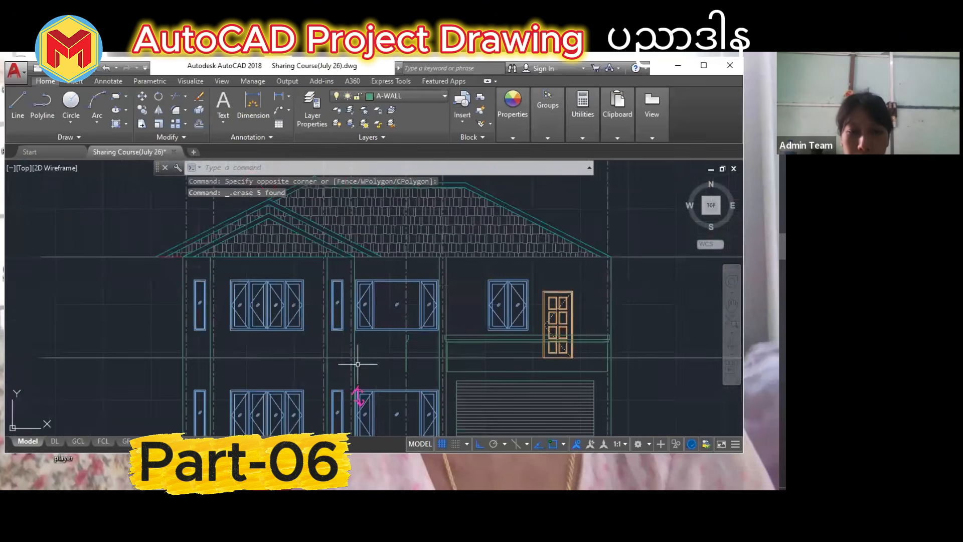
{"action": "scroll", "coordinate": [401, 361], "scroll_direction": "up", "scroll_amount": 5}
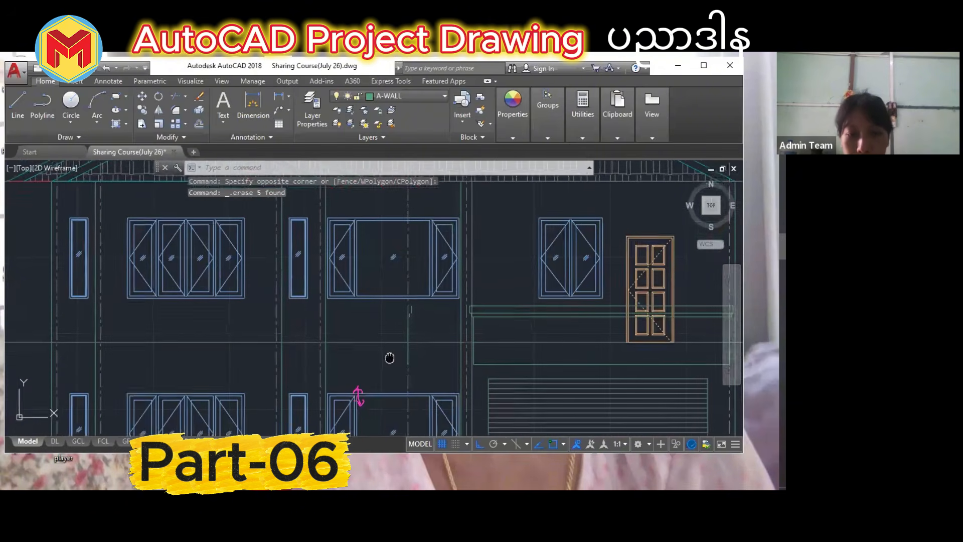
{"action": "key", "text": "Return"}
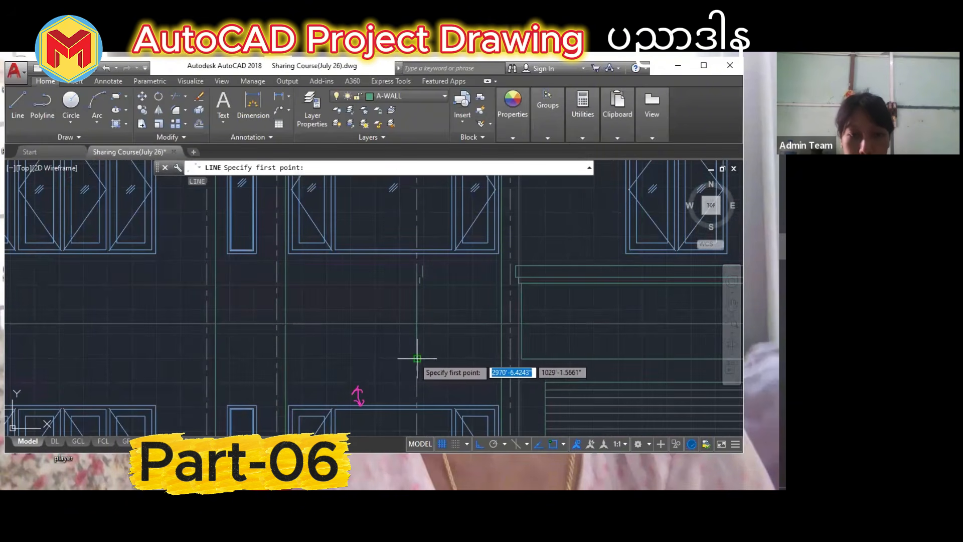
{"action": "left_click", "coordinate": [417, 358]}
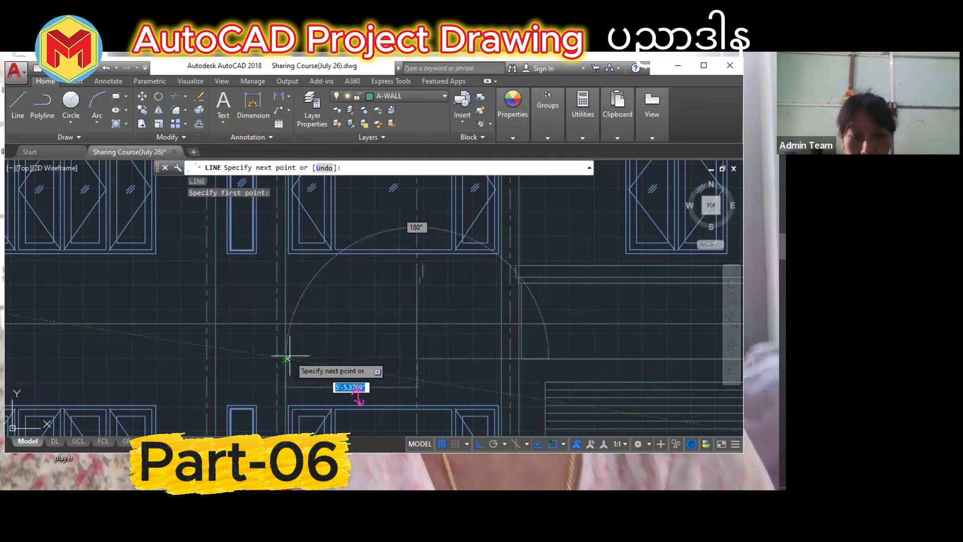
{"action": "left_click", "coordinate": [286, 358]}
{"action": "key", "text": "Return"}
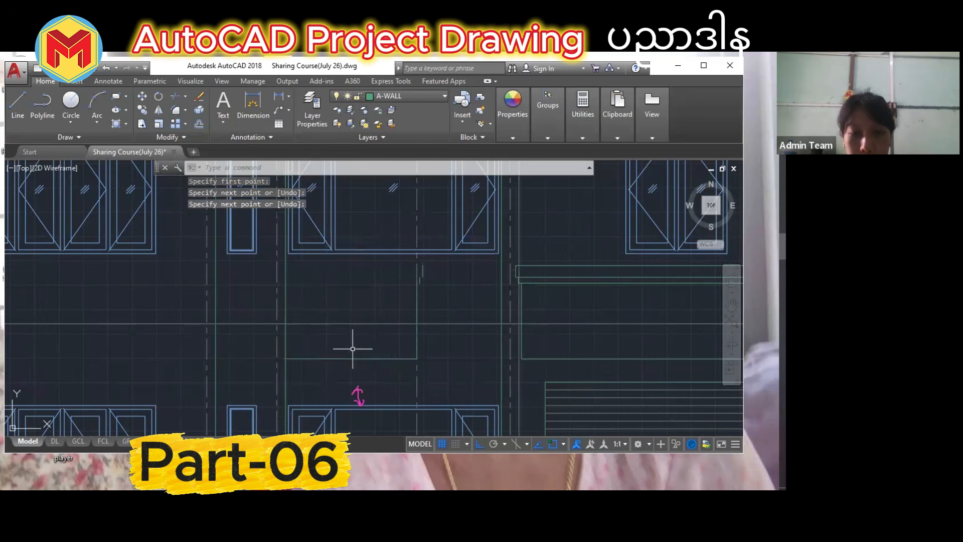
Copy the side verandah wall's bottom line up to the lower endpoints of the lower and upper coping ends.
{"action": "left_click", "coordinate": [351, 359]}
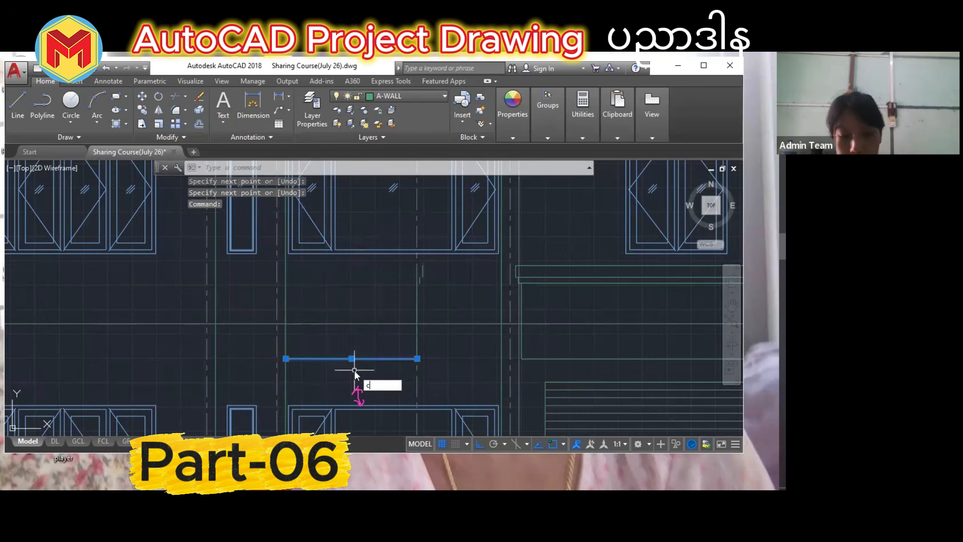
{"action": "type", "text": "cp"}
{"action": "key", "text": "Return"}
{"action": "left_click", "coordinate": [418, 358]}
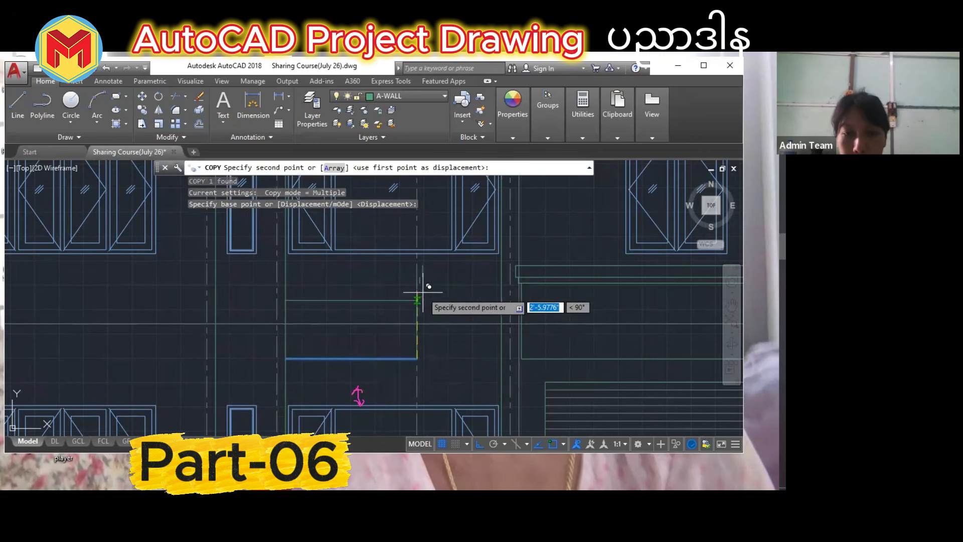
{"action": "scroll", "coordinate": [410, 287], "scroll_direction": "up", "scroll_amount": 3}
{"action": "left_click", "coordinate": [415, 271]}
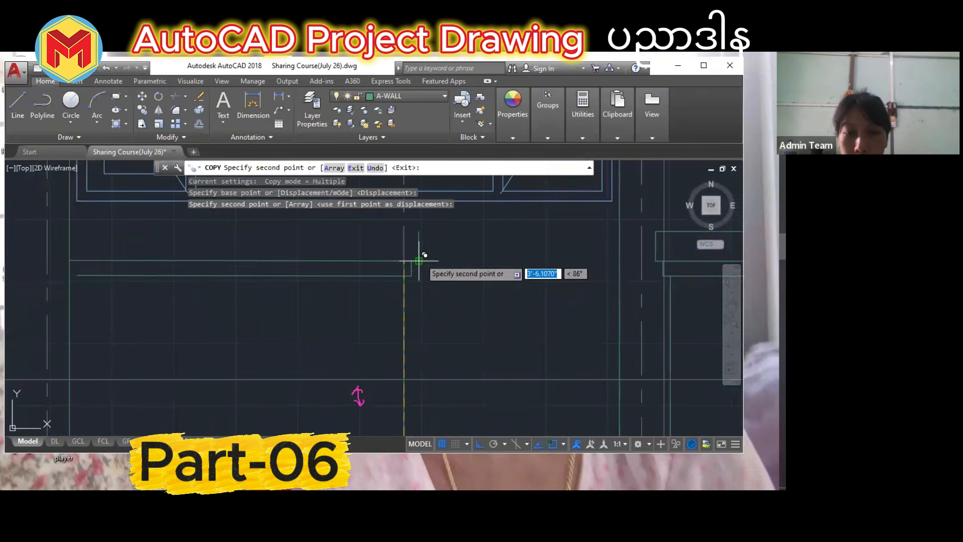
{"action": "key", "text": "Return"}
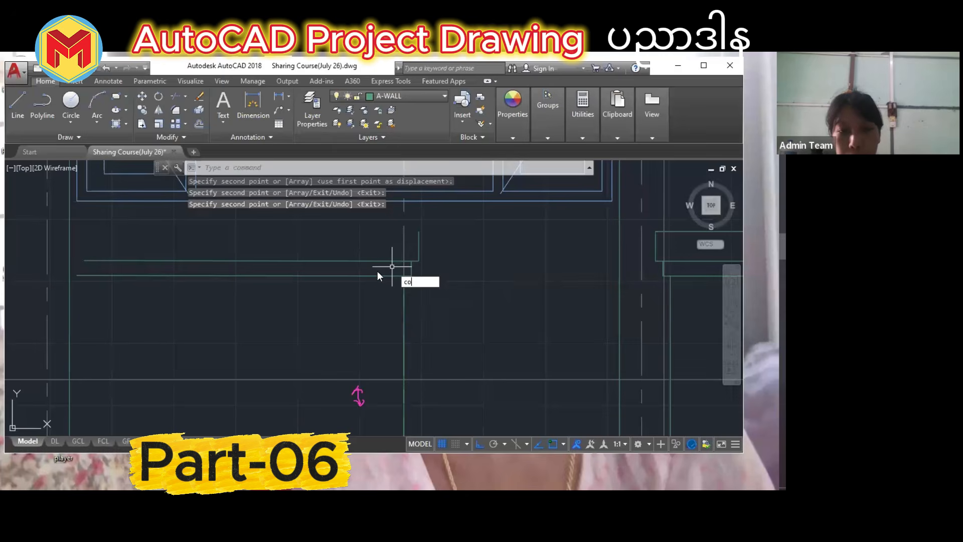
Copy the upper coping band's bottom line to the top endpoint of the band's vertical end.
{"action": "type", "text": "co"}
{"action": "key", "text": "Return"}
{"action": "left_click", "coordinate": [390, 260]}
{"action": "key", "text": "Return"}
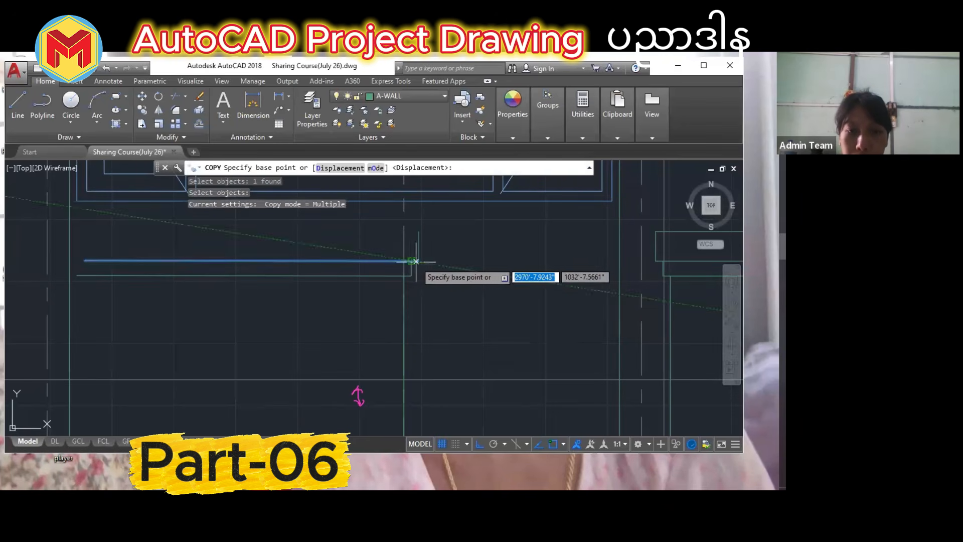
{"action": "left_click", "coordinate": [419, 262]}
{"action": "left_click", "coordinate": [420, 231]}
{"action": "key", "text": "Return"}
{"action": "scroll", "coordinate": [422, 246], "scroll_direction": "down", "scroll_amount": 2}
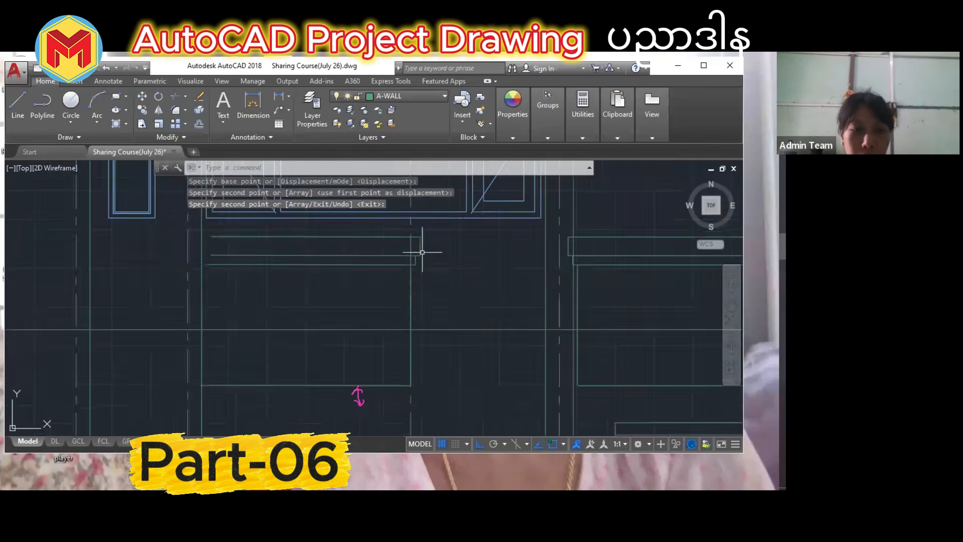
Extend the side verandah's three horizontal coping lines to meet the house wall's vertical line.
{"action": "scroll", "coordinate": [422, 252], "scroll_direction": "down", "scroll_amount": 2}
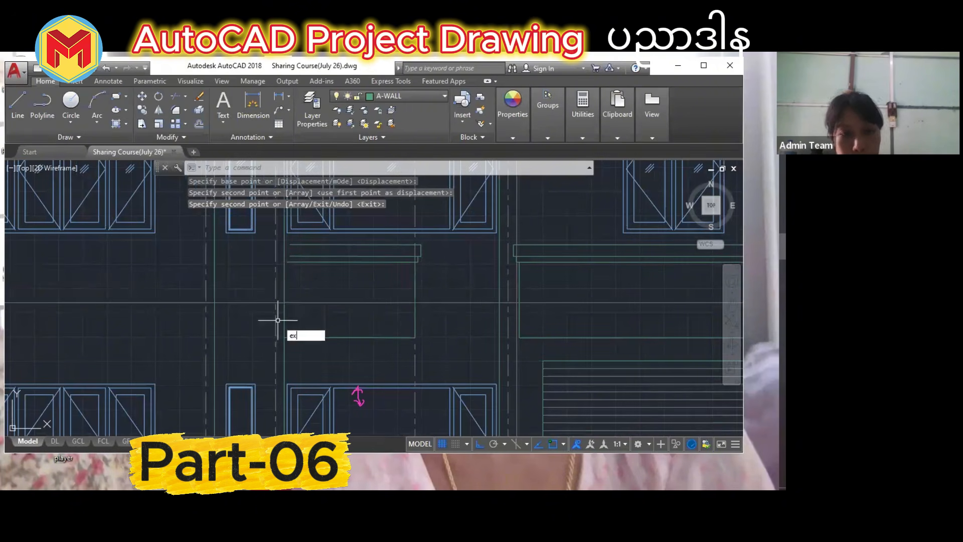
{"action": "type", "text": "ex"}
{"action": "key", "text": "Return"}
{"action": "left_click", "coordinate": [285, 282]}
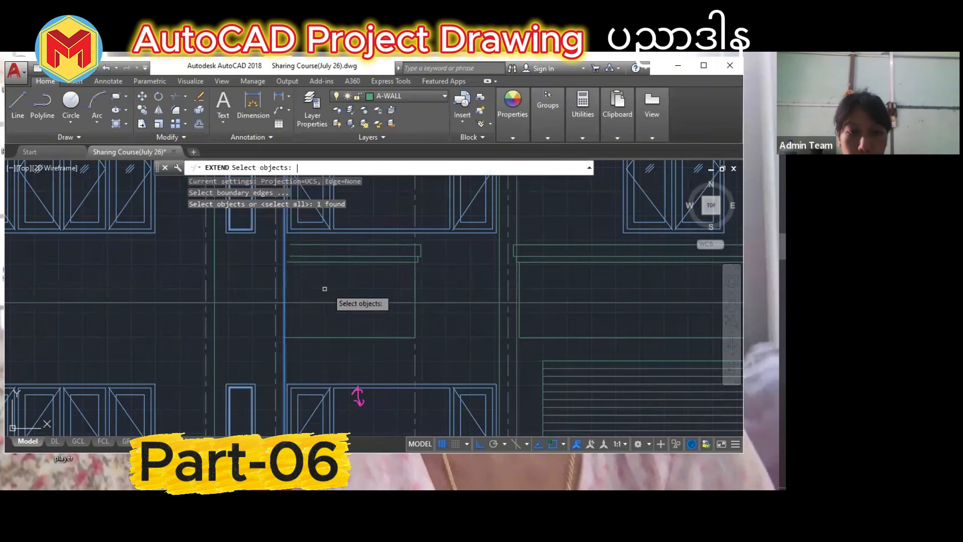
{"action": "key", "text": "Return"}
{"action": "left_click", "coordinate": [347, 280]}
{"action": "left_click", "coordinate": [331, 241]}
{"action": "key", "text": "Return"}
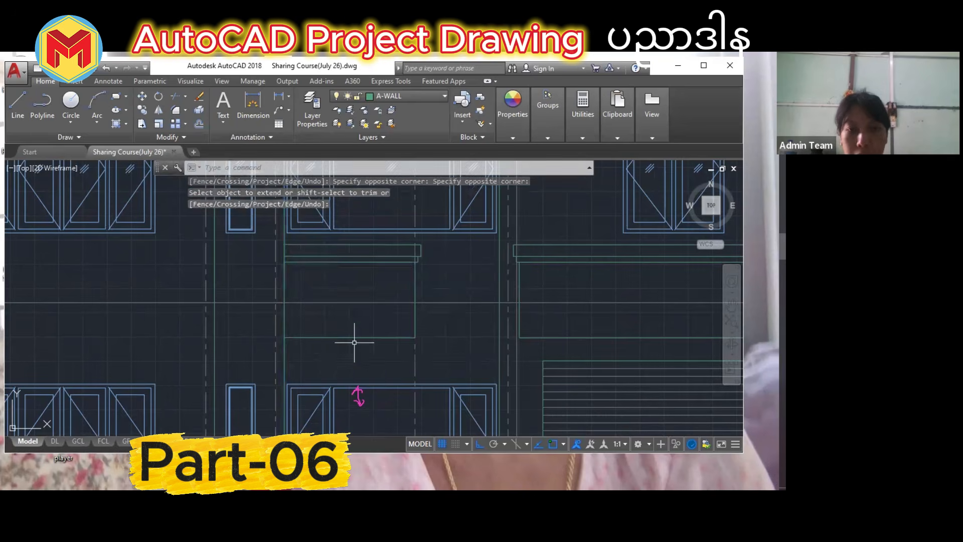
Add a vertical linear dimension from the ground line to the ground-floor line beside the elevation's outer left wall.
{"action": "scroll", "coordinate": [355, 338], "scroll_direction": "down", "scroll_amount": 5}
{"action": "scroll", "coordinate": [366, 338], "scroll_direction": "up", "scroll_amount": 3}
{"action": "scroll", "coordinate": [440, 381], "scroll_direction": "down", "scroll_amount": 5}
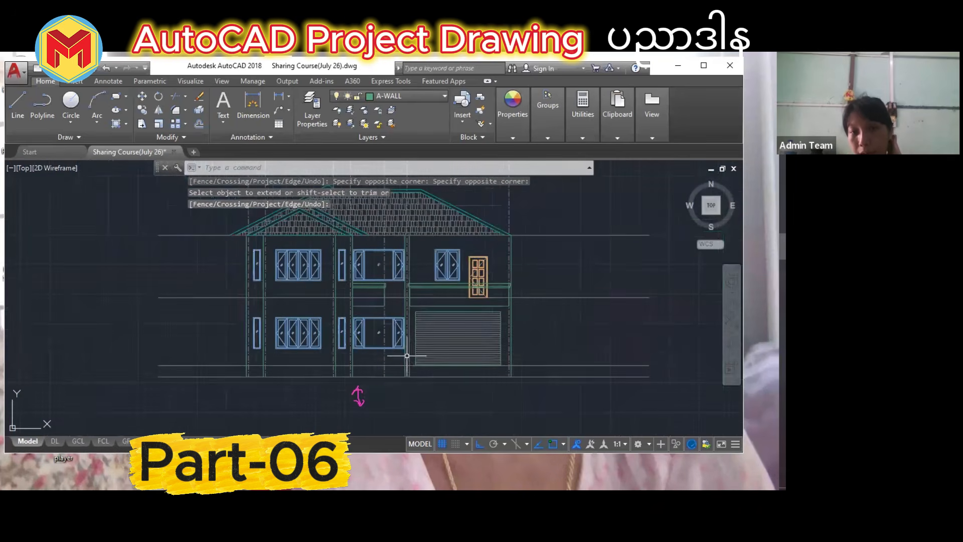
{"action": "scroll", "coordinate": [440, 387], "scroll_direction": "up", "scroll_amount": 2}
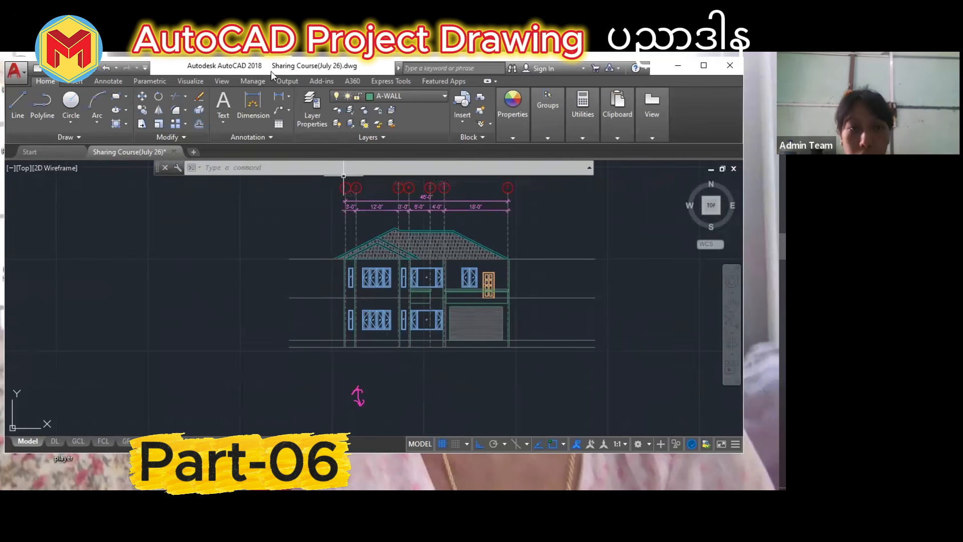
{"action": "left_click", "coordinate": [276, 94]}
{"action": "scroll", "coordinate": [364, 374], "scroll_direction": "up", "scroll_amount": 2}
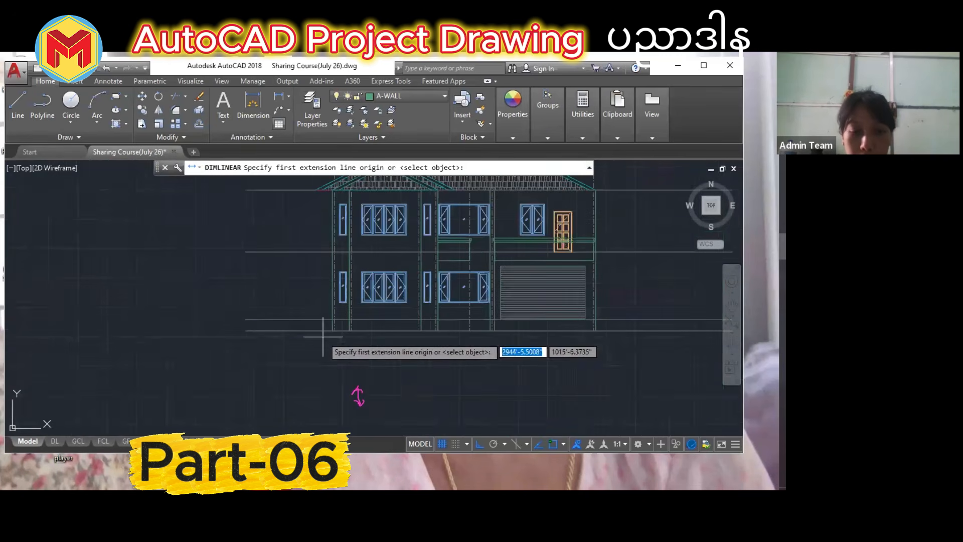
{"action": "scroll", "coordinate": [322, 337], "scroll_direction": "up", "scroll_amount": 3}
{"action": "left_click", "coordinate": [344, 321]}
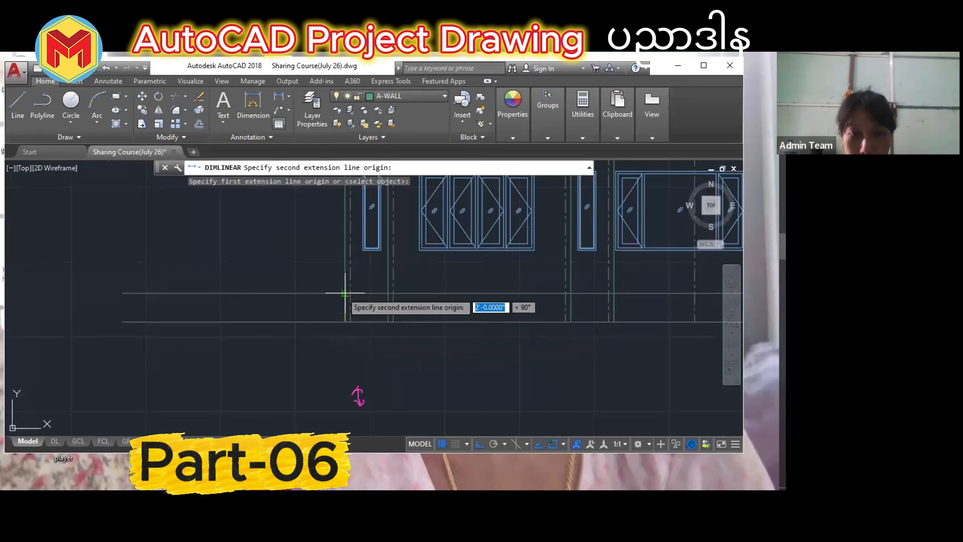
{"action": "left_click", "coordinate": [345, 293]}
{"action": "left_click", "coordinate": [312, 293]}
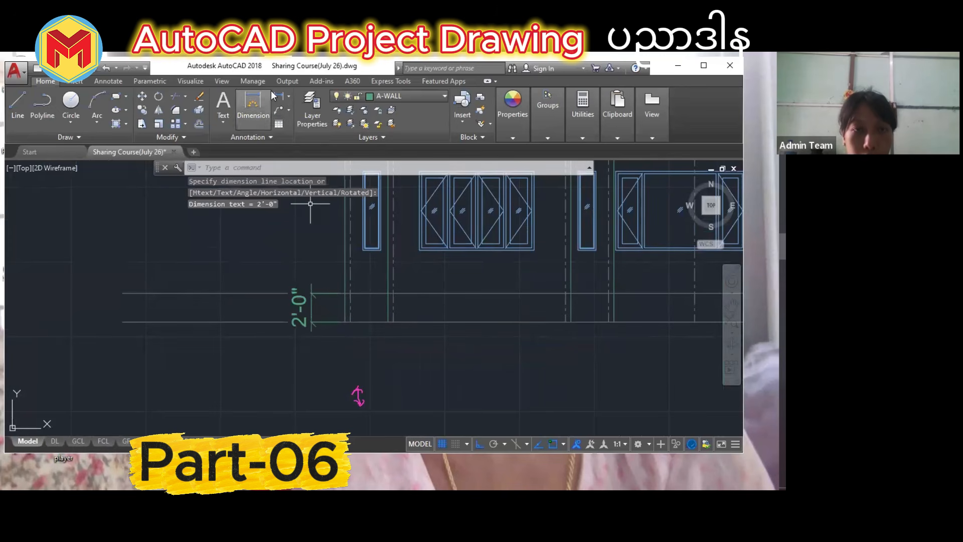
Add a vertical linear dimension from the ground-floor line to the first-floor line, aligned with the dimension below it.
{"action": "left_click", "coordinate": [276, 95]}
{"action": "scroll", "coordinate": [351, 303], "scroll_direction": "up", "scroll_amount": 2}
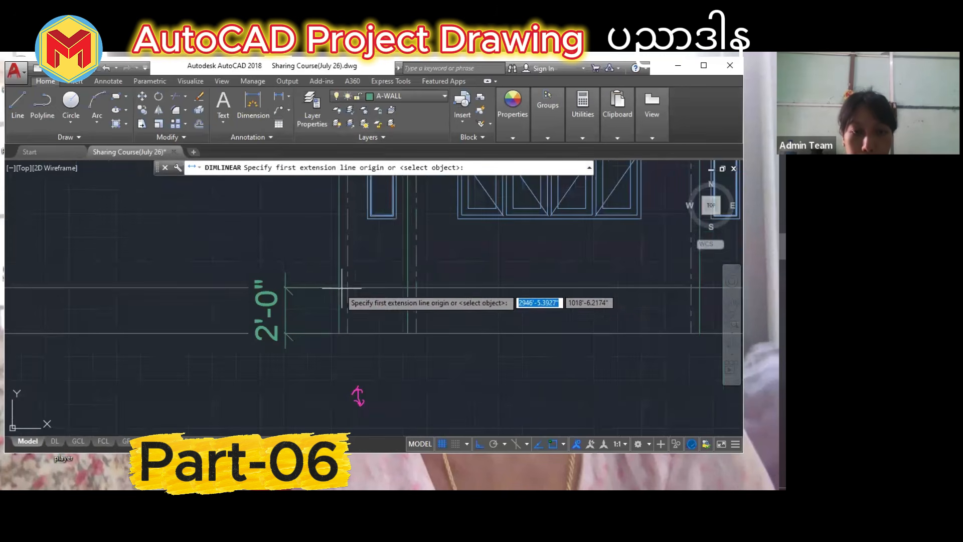
{"action": "left_click", "coordinate": [342, 288]}
{"action": "scroll", "coordinate": [351, 321], "scroll_direction": "down", "scroll_amount": 3}
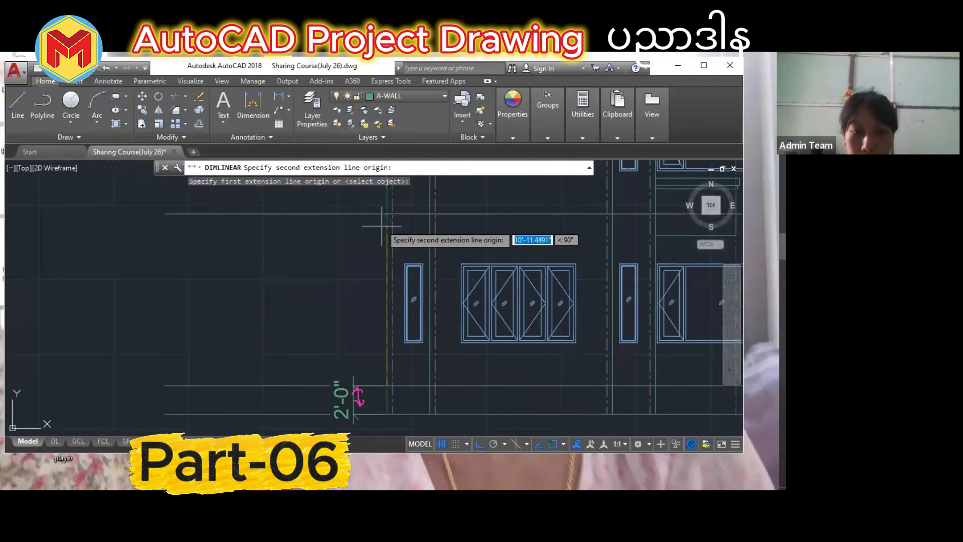
{"action": "left_click", "coordinate": [386, 214]}
{"action": "scroll", "coordinate": [354, 396], "scroll_direction": "up", "scroll_amount": 2}
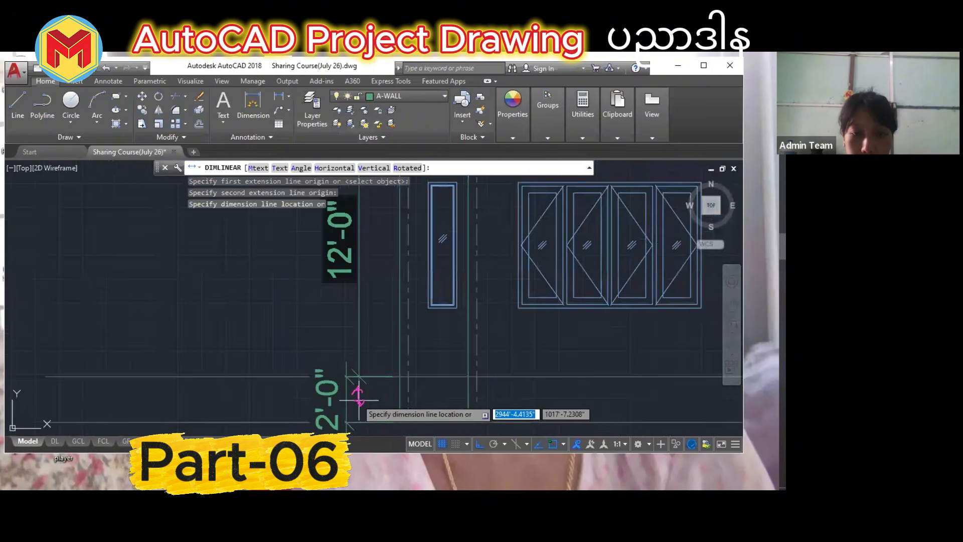
{"action": "left_click", "coordinate": [346, 376]}
{"action": "scroll", "coordinate": [361, 311], "scroll_direction": "down", "scroll_amount": 2}
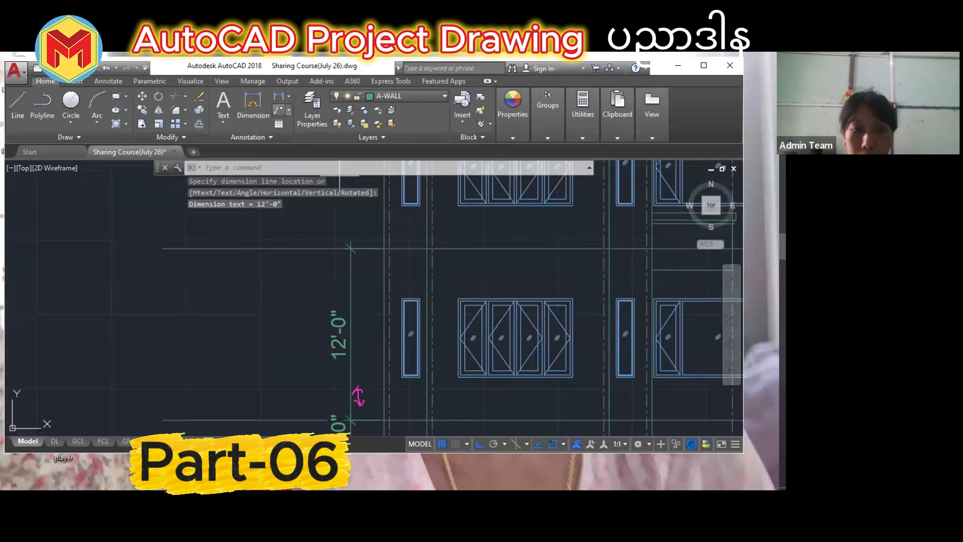
{"action": "key", "text": "Return"}
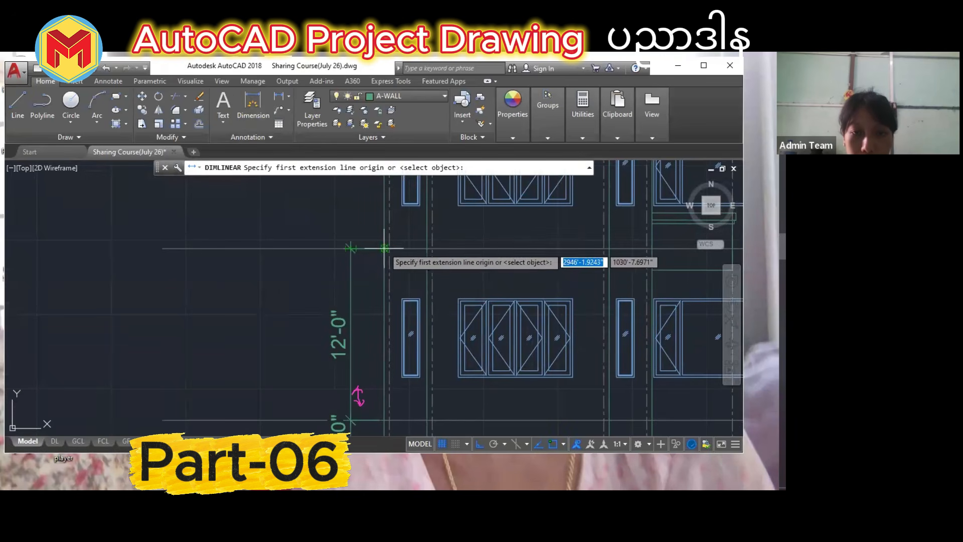
{"action": "left_click", "coordinate": [385, 248]}
{"action": "scroll", "coordinate": [384, 248], "scroll_direction": "down", "scroll_amount": 2}
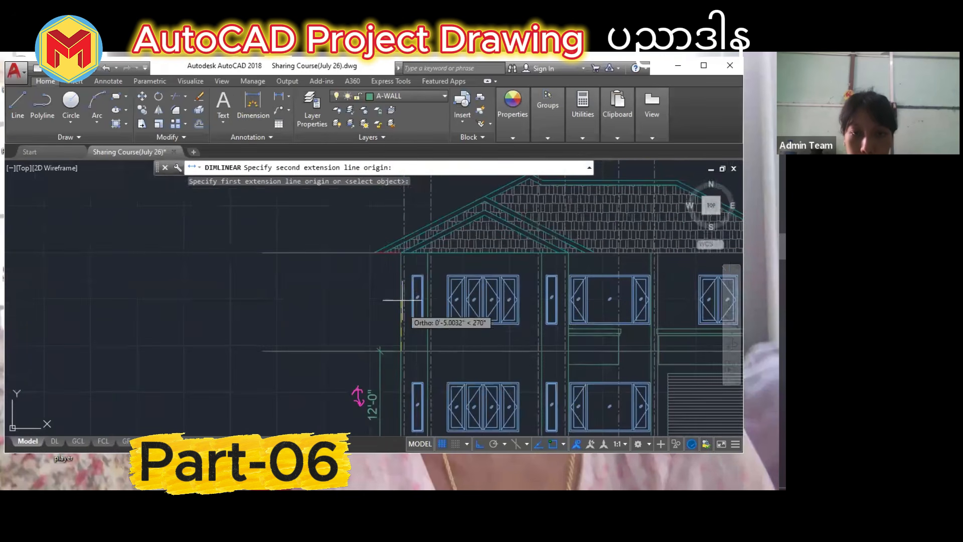
{"action": "left_click", "coordinate": [404, 252]}
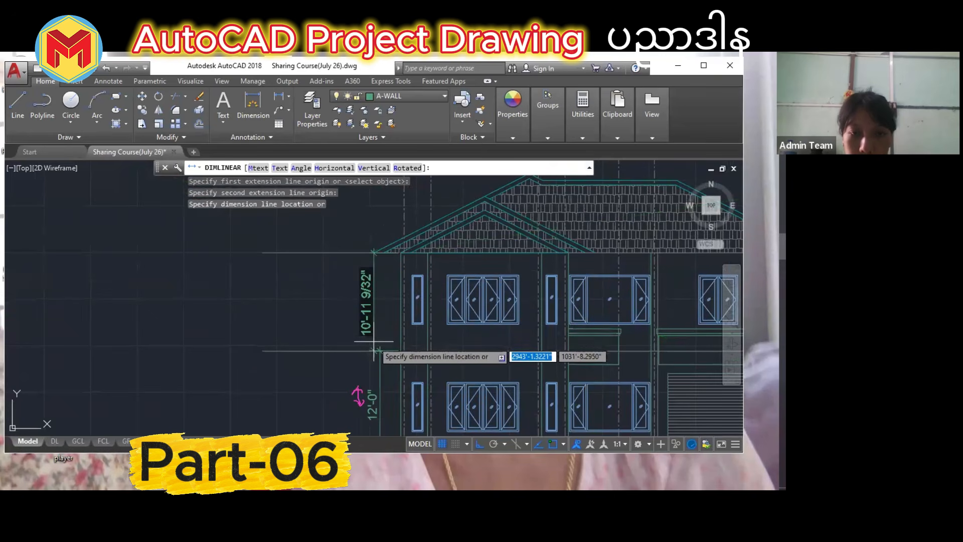
{"action": "scroll", "coordinate": [376, 348], "scroll_direction": "up", "scroll_amount": 2}
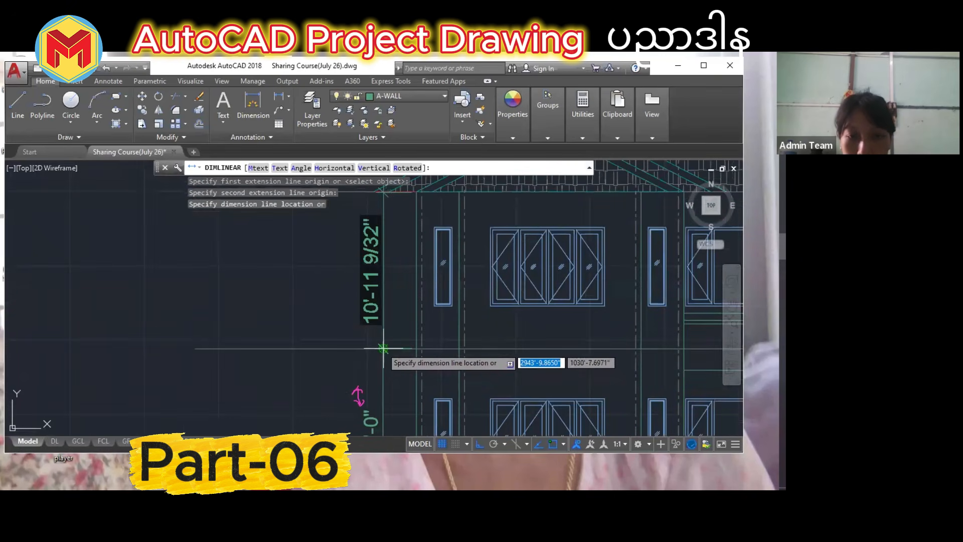
{"action": "key", "text": "Escape"}
Add a vertical linear dimension from the first-floor line to the roof base line, aligned with the ground-floor height dimension.
{"action": "left_click", "coordinate": [279, 96]}
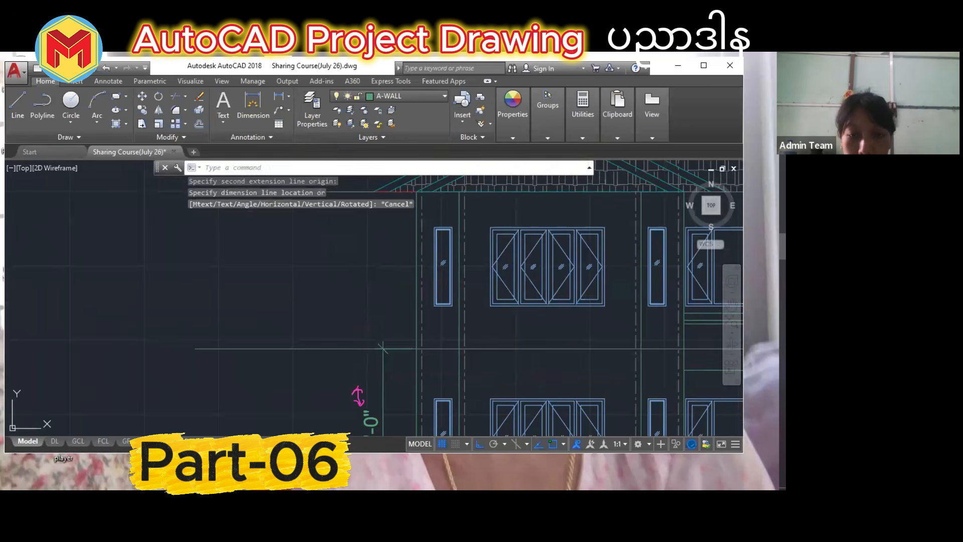
{"action": "left_click", "coordinate": [383, 348]}
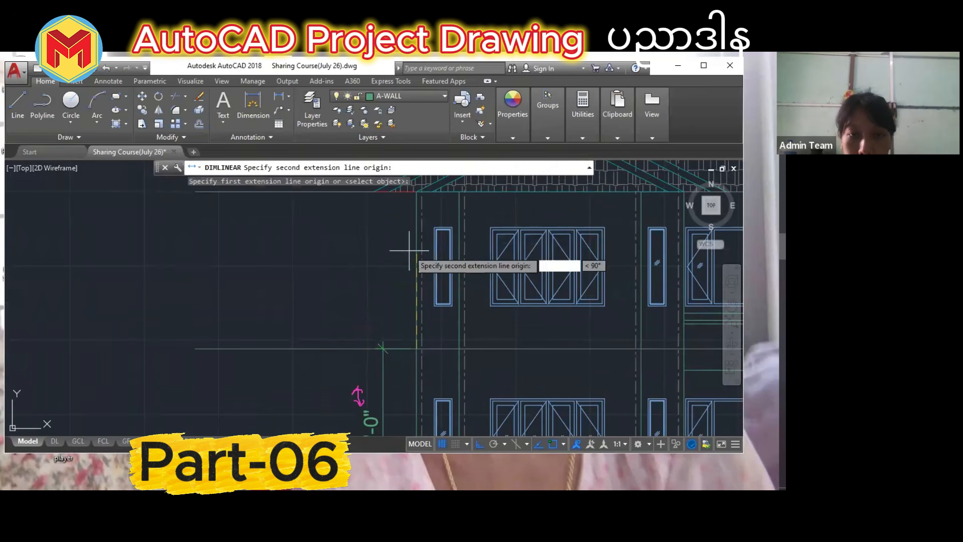
{"action": "left_click", "coordinate": [413, 191]}
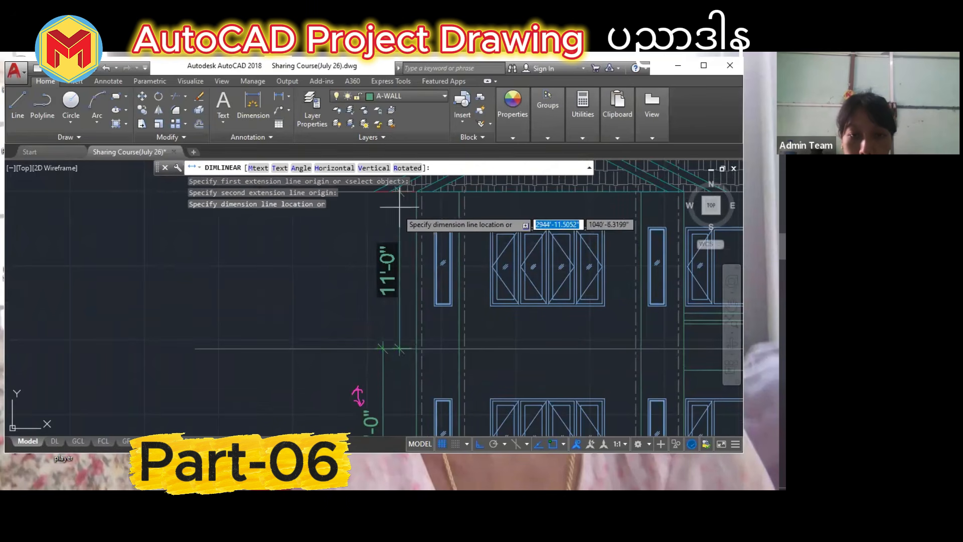
{"action": "left_click", "coordinate": [383, 336]}
{"action": "key", "text": "Escape"}
{"action": "scroll", "coordinate": [383, 320], "scroll_direction": "down", "scroll_amount": 3}
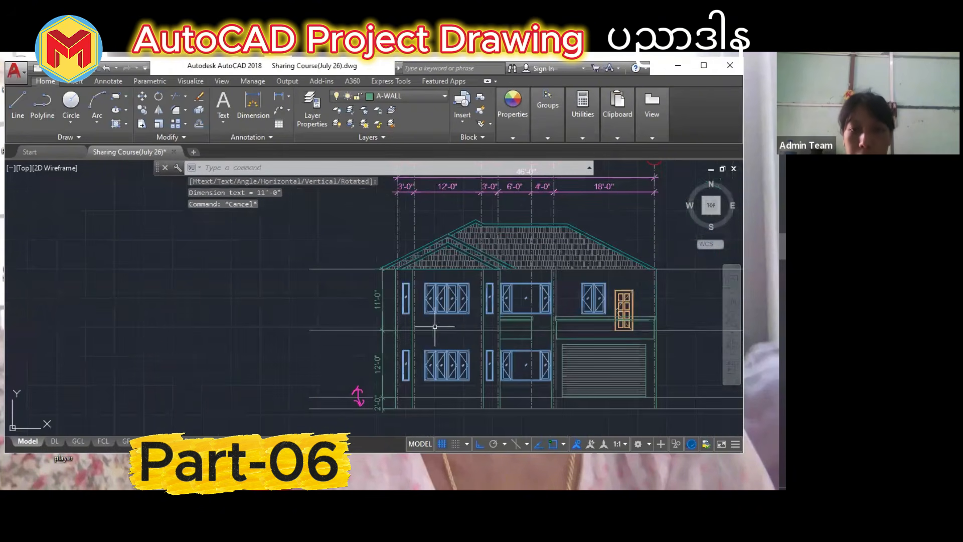
Match the three vertical height dimensions' properties to the magenta 12'-0" grid dimension above the roof.
{"action": "type", "text": "ma"}
{"action": "key", "text": "Return"}
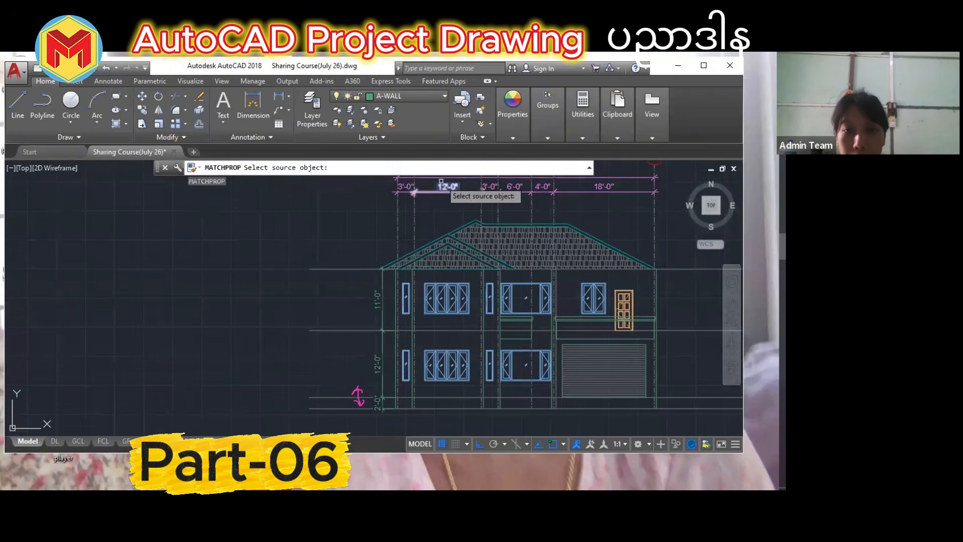
{"action": "left_click", "coordinate": [448, 186]}
{"action": "left_click", "coordinate": [377, 364]}
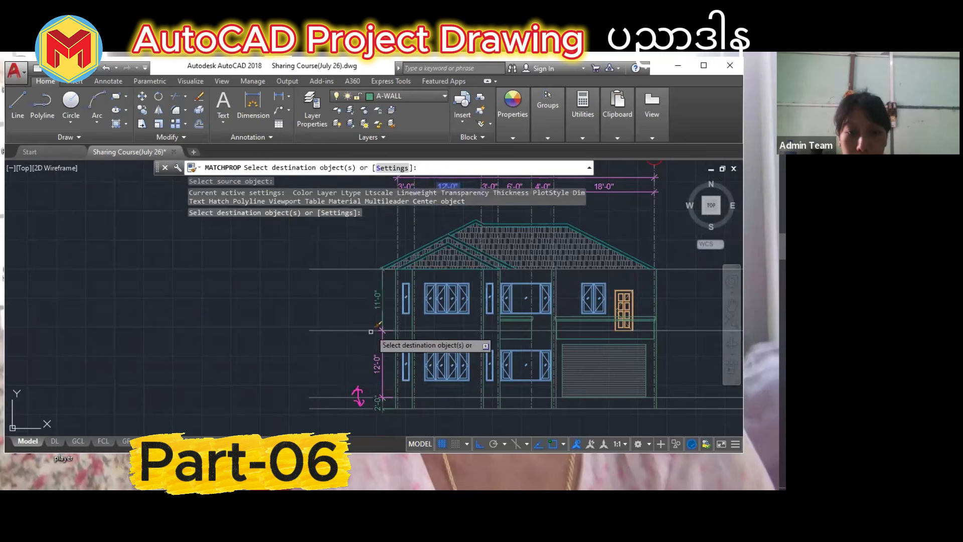
{"action": "left_click", "coordinate": [377, 301]}
{"action": "left_click", "coordinate": [381, 402]}
{"action": "key", "text": "Return"}
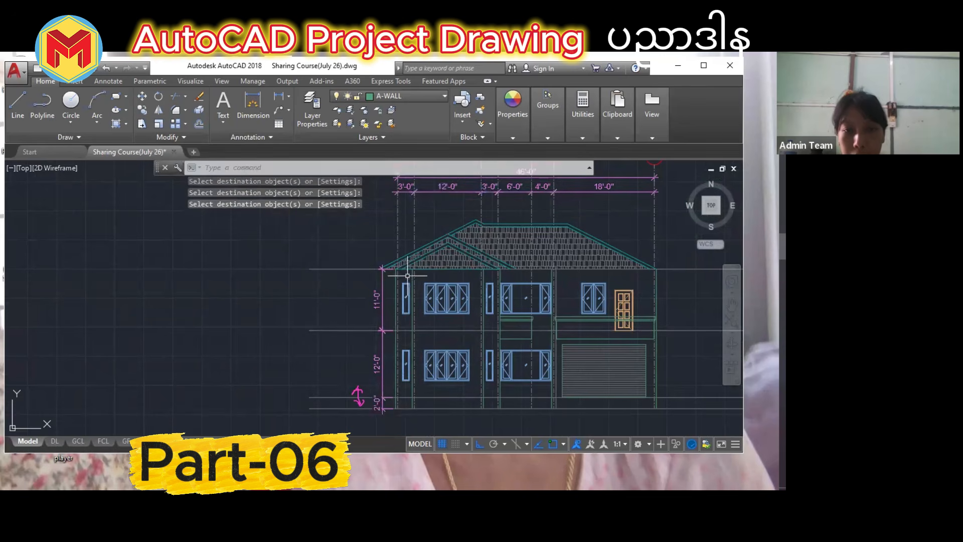
Draw a rectangle 49'9" wide and 10" high in the empty area beside the elevation.
{"action": "scroll", "coordinate": [454, 248], "scroll_direction": "up", "scroll_amount": 1}
{"action": "scroll", "coordinate": [455, 248], "scroll_direction": "up", "scroll_amount": 1}
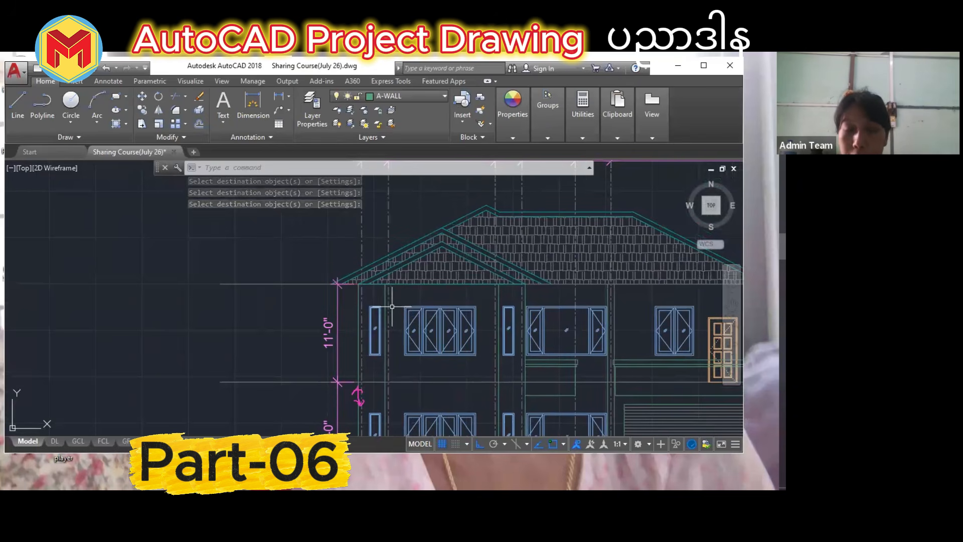
{"action": "scroll", "coordinate": [384, 309], "scroll_direction": "down", "scroll_amount": 4}
{"action": "scroll", "coordinate": [368, 309], "scroll_direction": "up", "scroll_amount": 2}
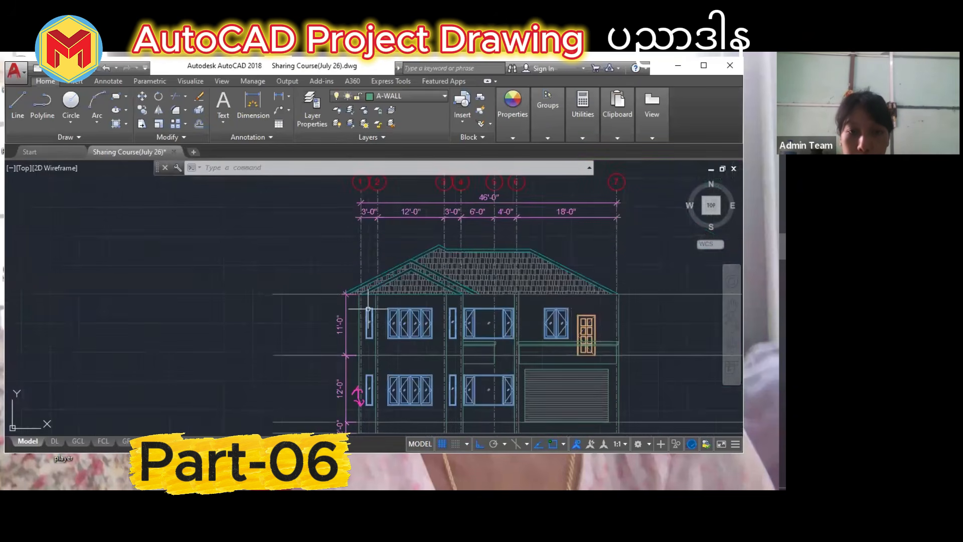
{"action": "type", "text": "c"}
{"action": "key", "text": "Return"}
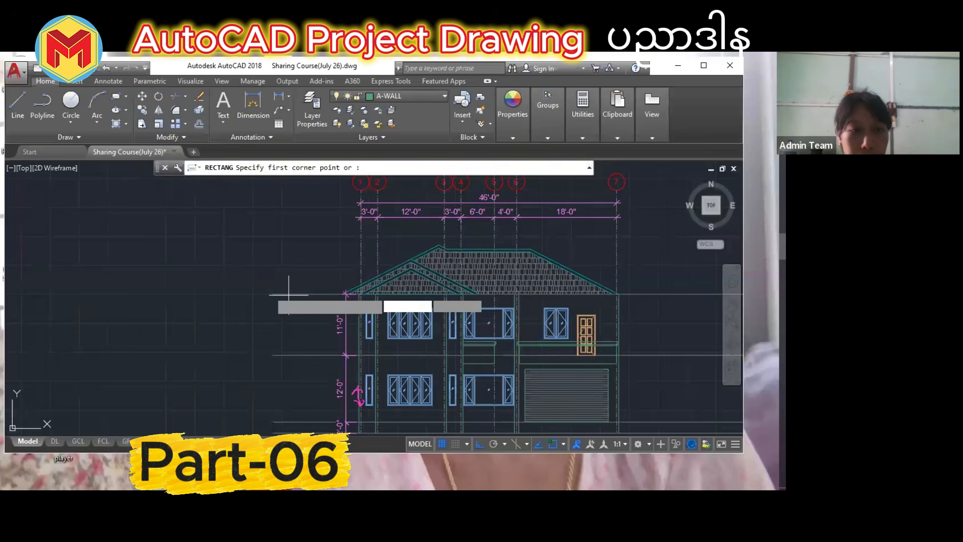
{"action": "left_click", "coordinate": [121, 254]}
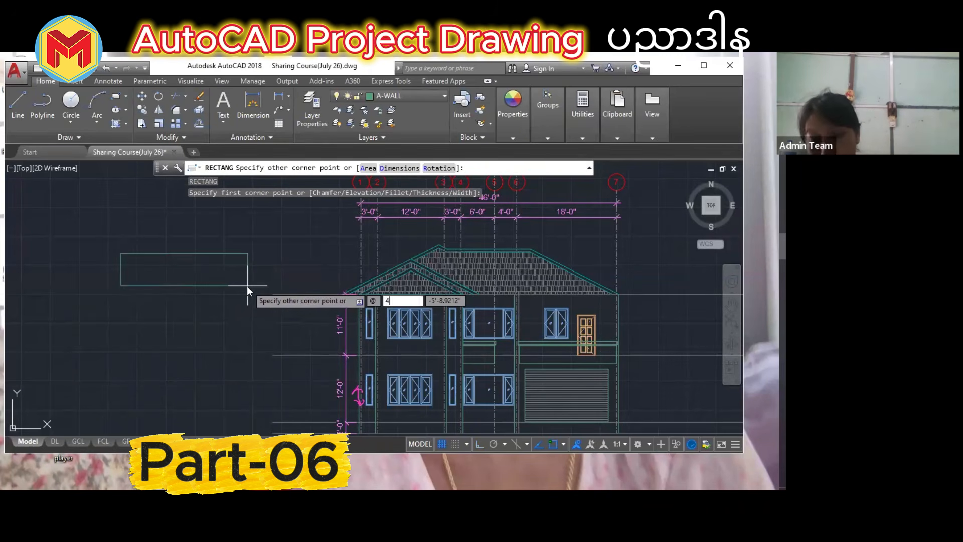
{"action": "type", "text": "49'9"}
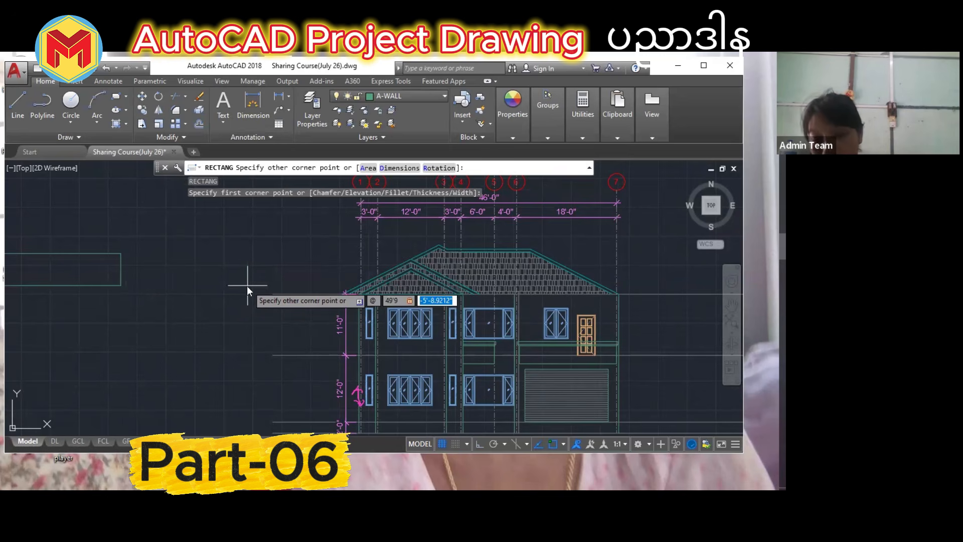
{"action": "type", "text": "10"}
{"action": "key", "text": "Return"}
Move the long thin rectangle by its upper-left corner to the roof's left eave end on the roof base line.
{"action": "left_click", "coordinate": [228, 253]}
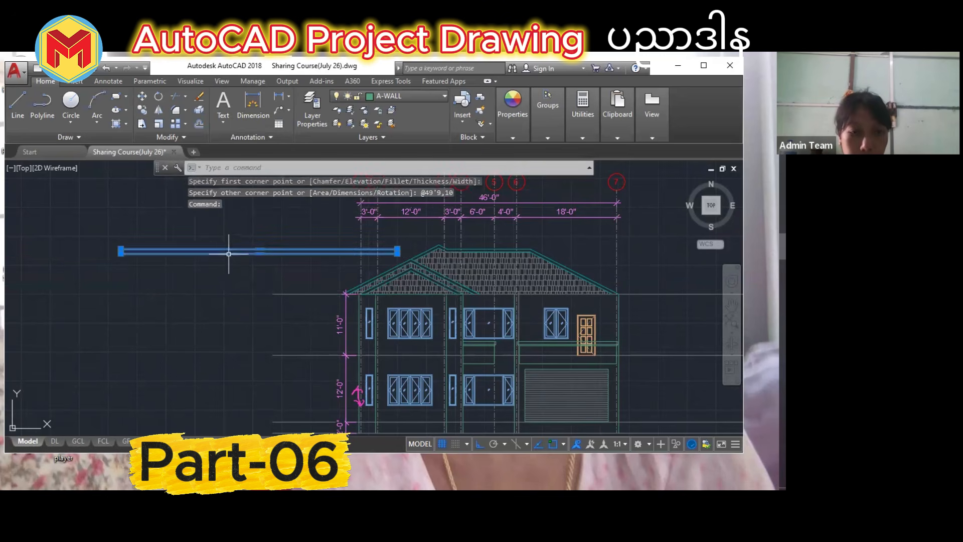
{"action": "type", "text": "m"}
{"action": "key", "text": "Return"}
{"action": "scroll", "coordinate": [118, 248], "scroll_direction": "up", "scroll_amount": 2}
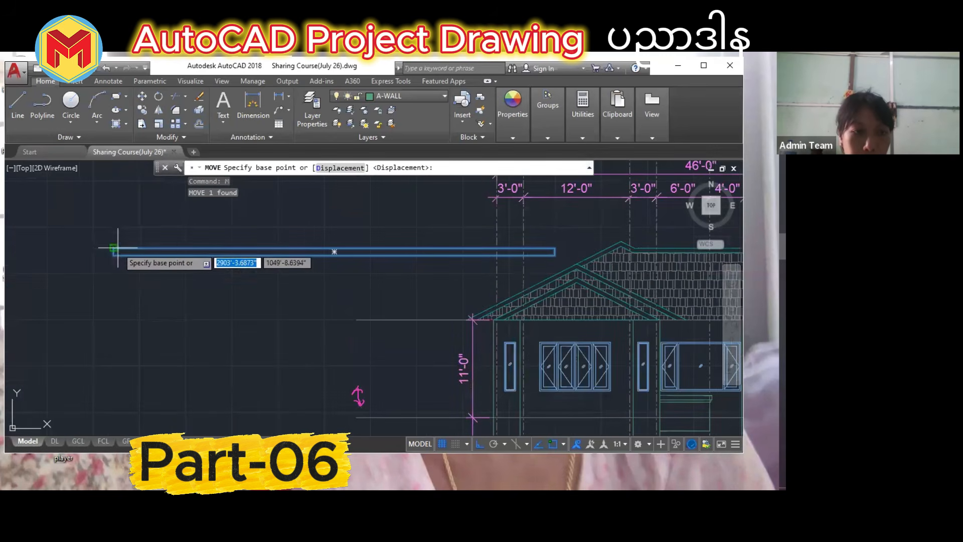
{"action": "left_click", "coordinate": [113, 247]}
{"action": "scroll", "coordinate": [473, 340], "scroll_direction": "up", "scroll_amount": 4}
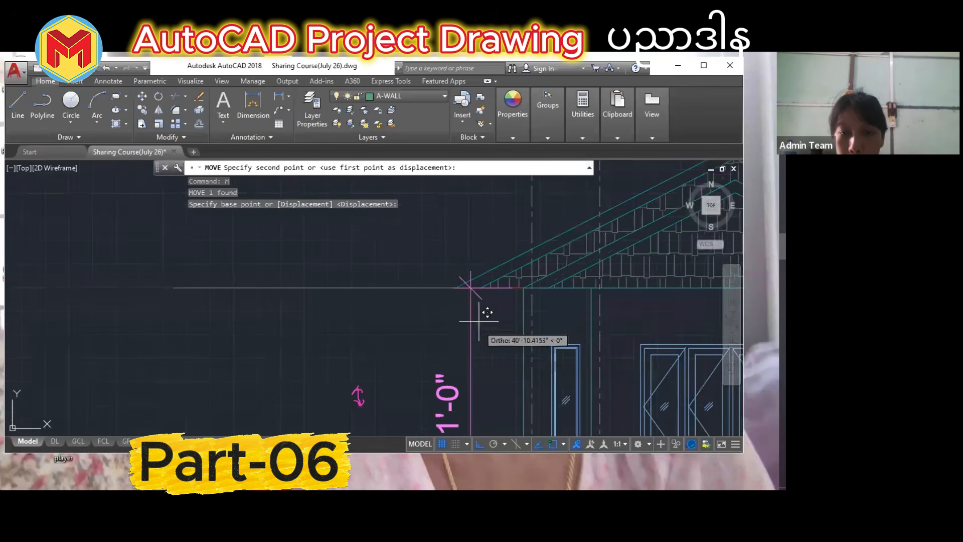
{"action": "left_click", "coordinate": [471, 287]}
{"action": "scroll", "coordinate": [462, 301], "scroll_direction": "down", "scroll_amount": 1}
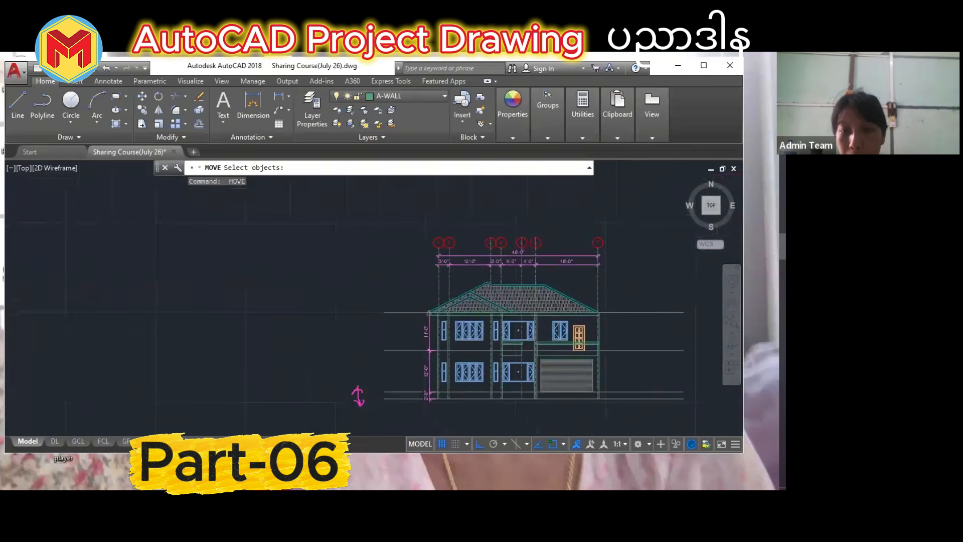
{"action": "key", "text": "Escape"}
{"action": "key", "text": "Escape"}
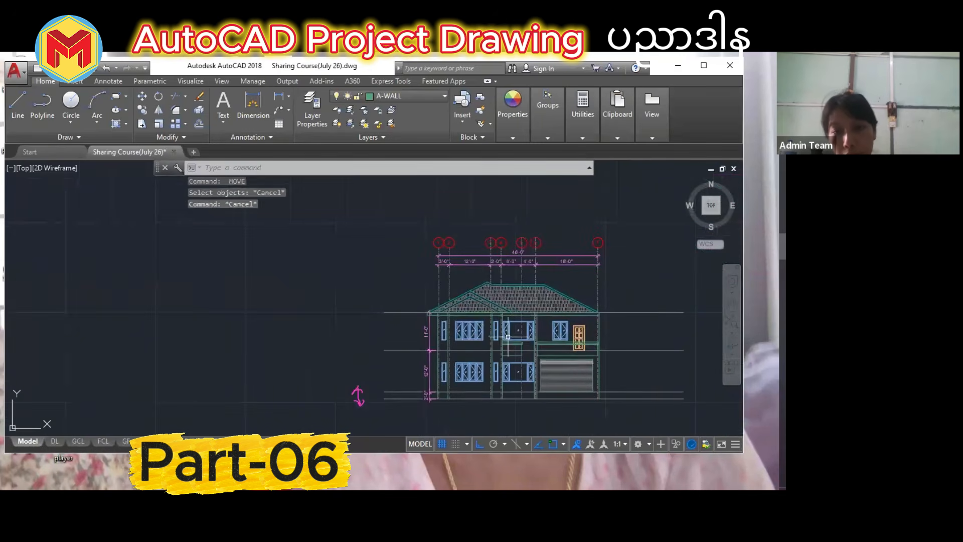